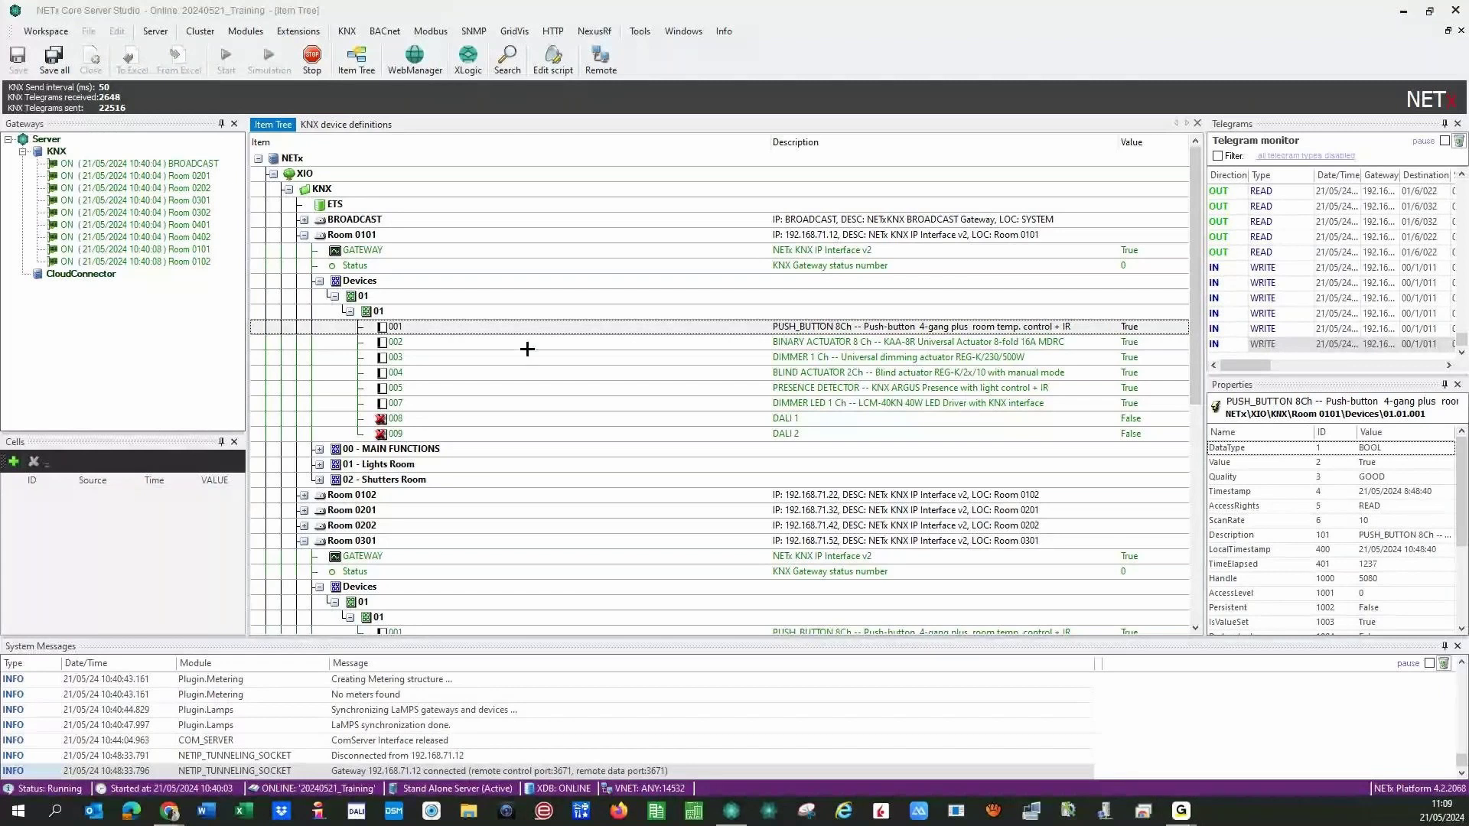
View the polling intervals in the KNX device definitions table and return to the item tree.
click(336, 126)
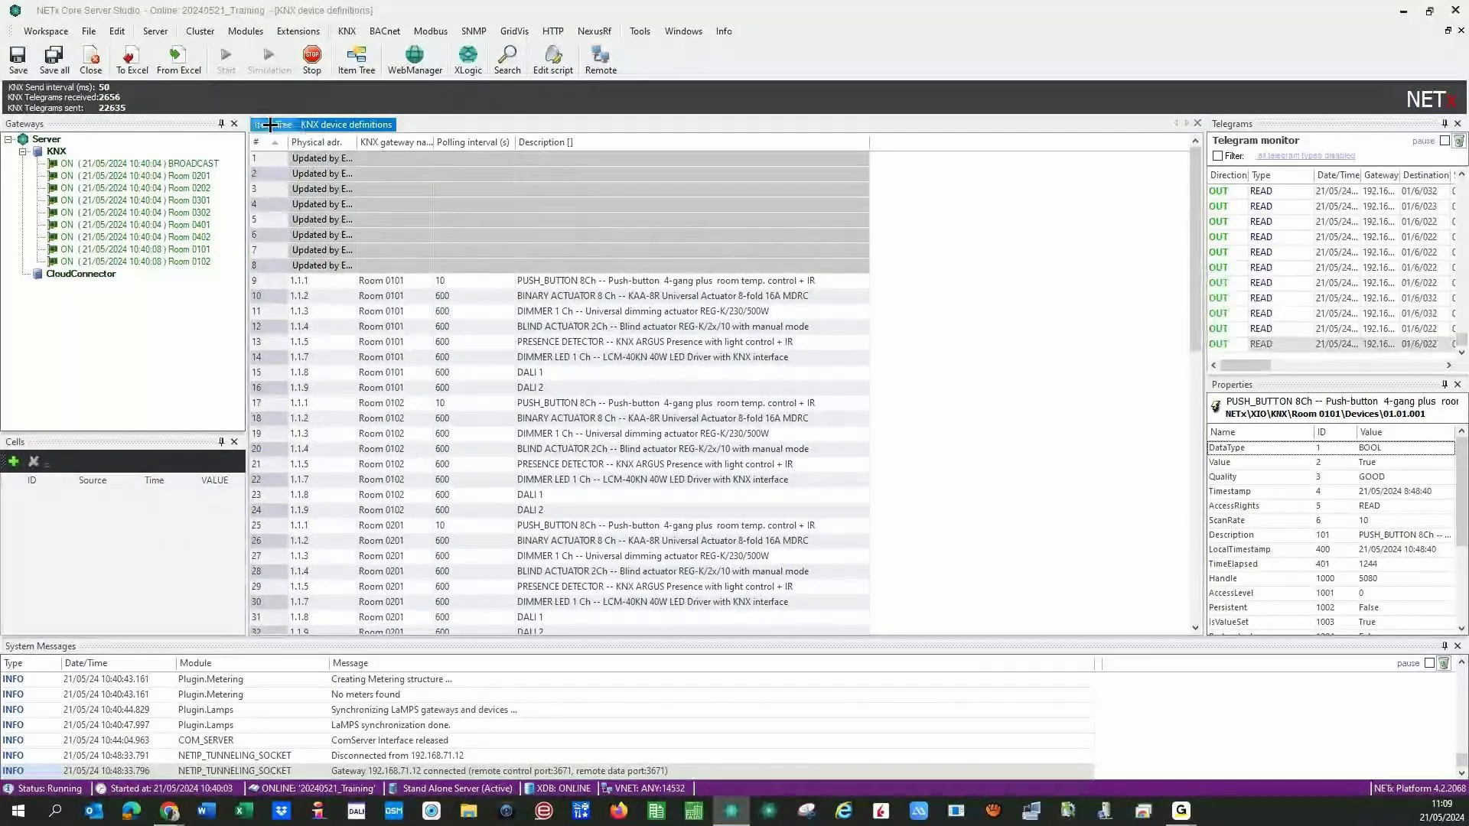
drag(269, 124, 266, 126)
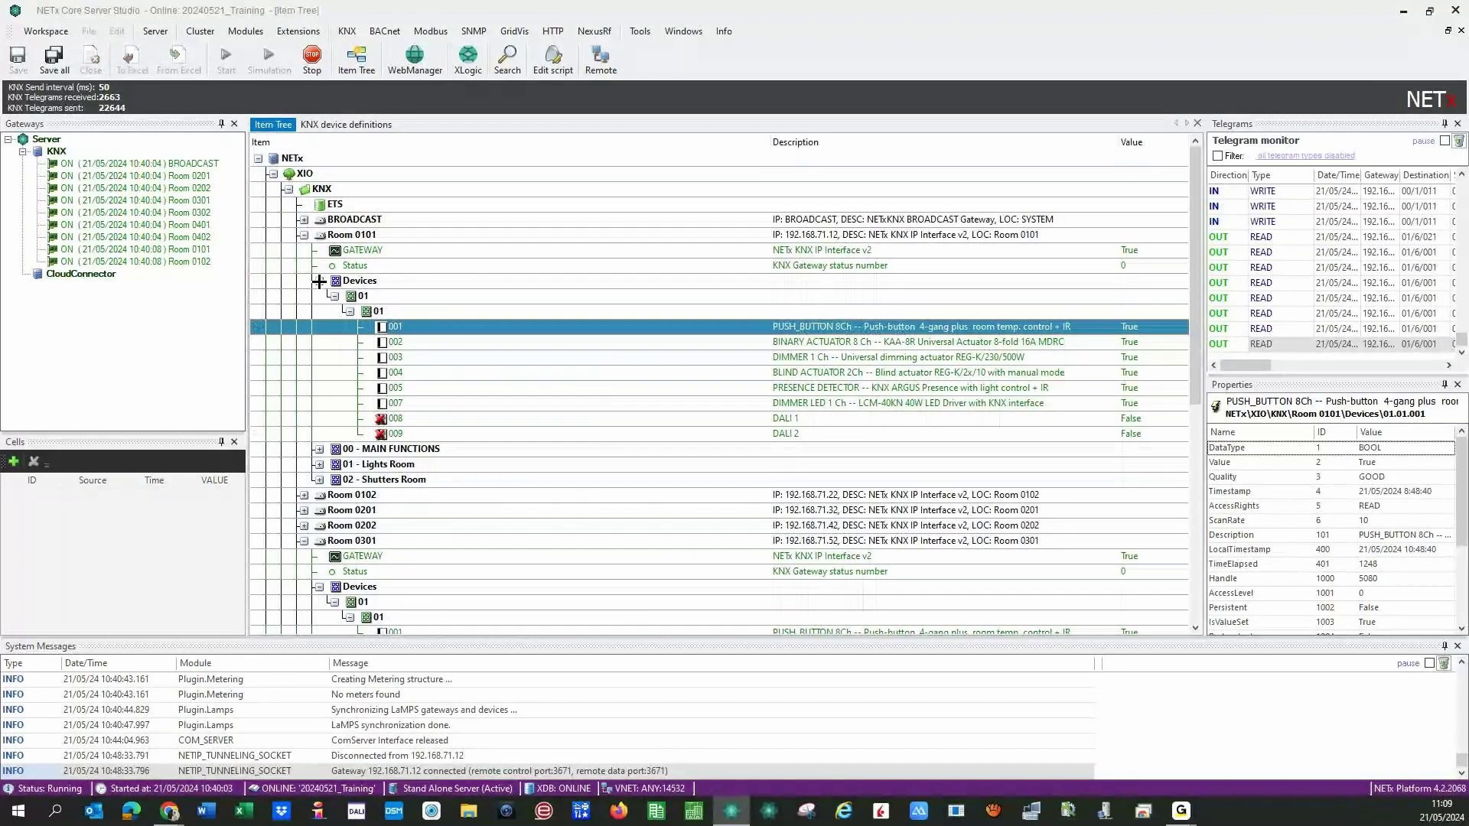
Collapse the Devices folder and the Room 0101 and Room 0301 branches of the KNX item tree.
click(319, 281)
click(303, 235)
click(303, 296)
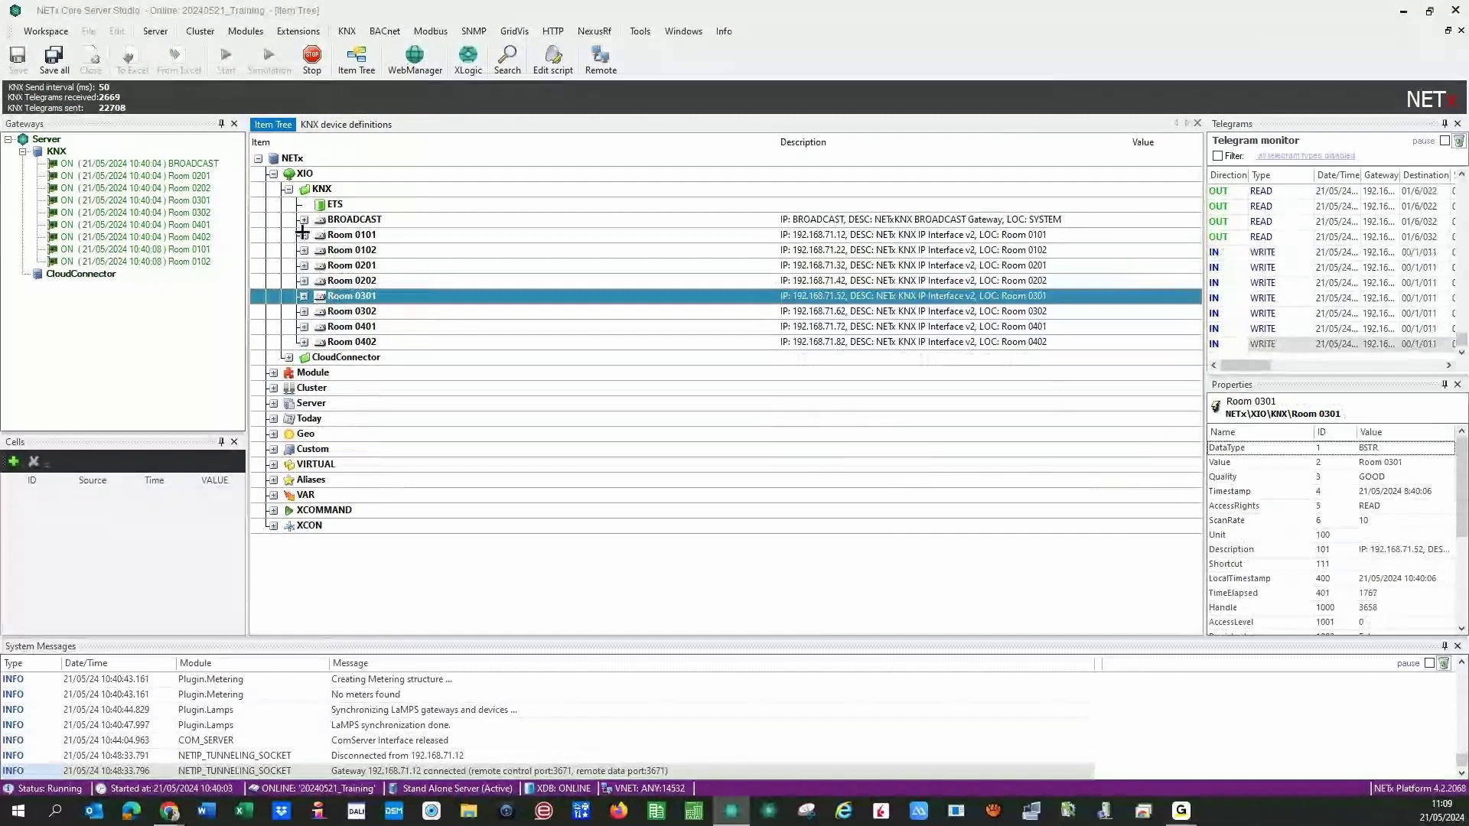
Inspect the Light 1 and Light 201D RED 2 items in the 4 - ON/OFF Status group of Room 0101's Lights Room.
click(304, 235)
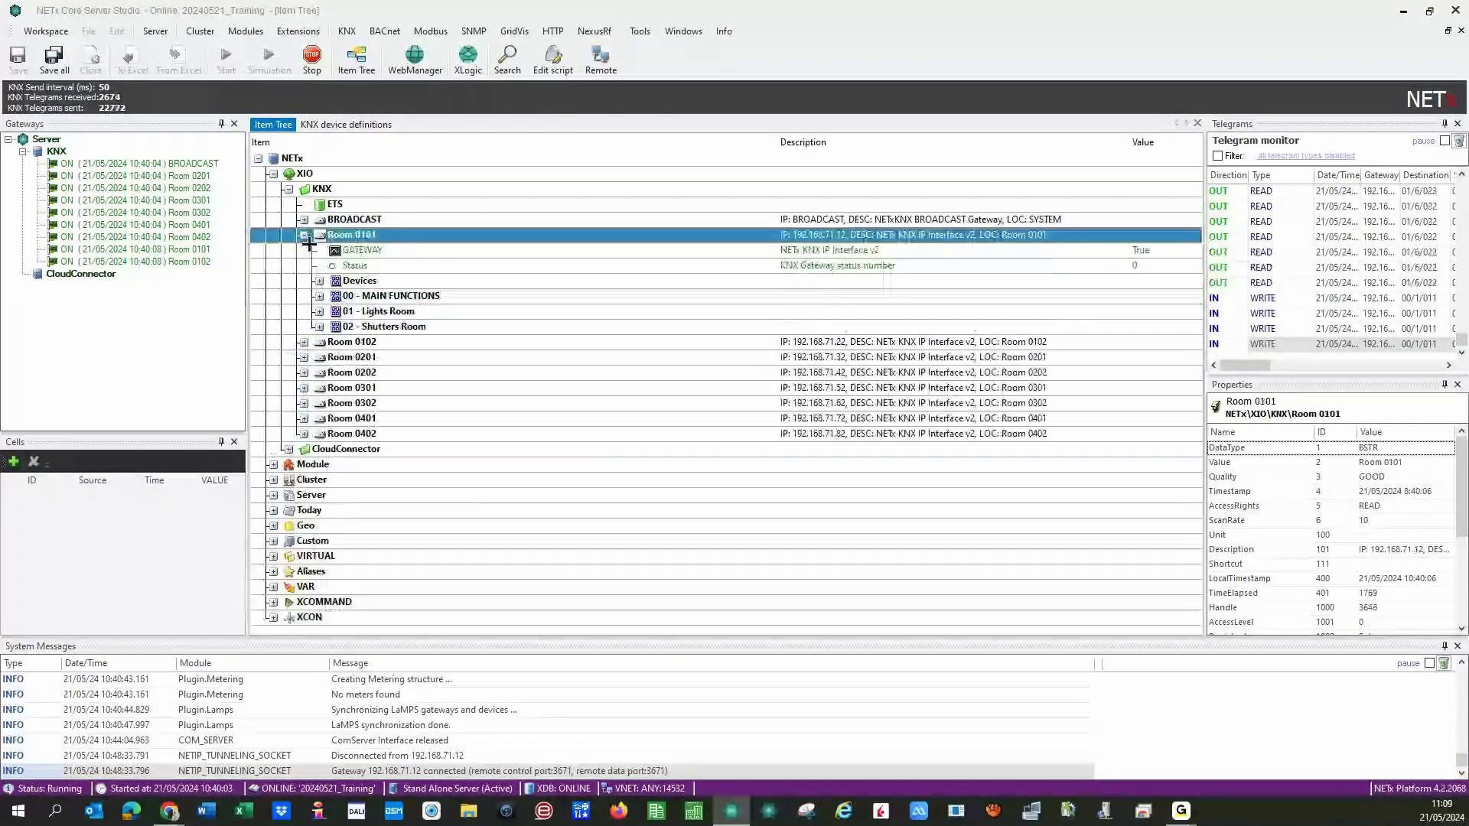
click(319, 312)
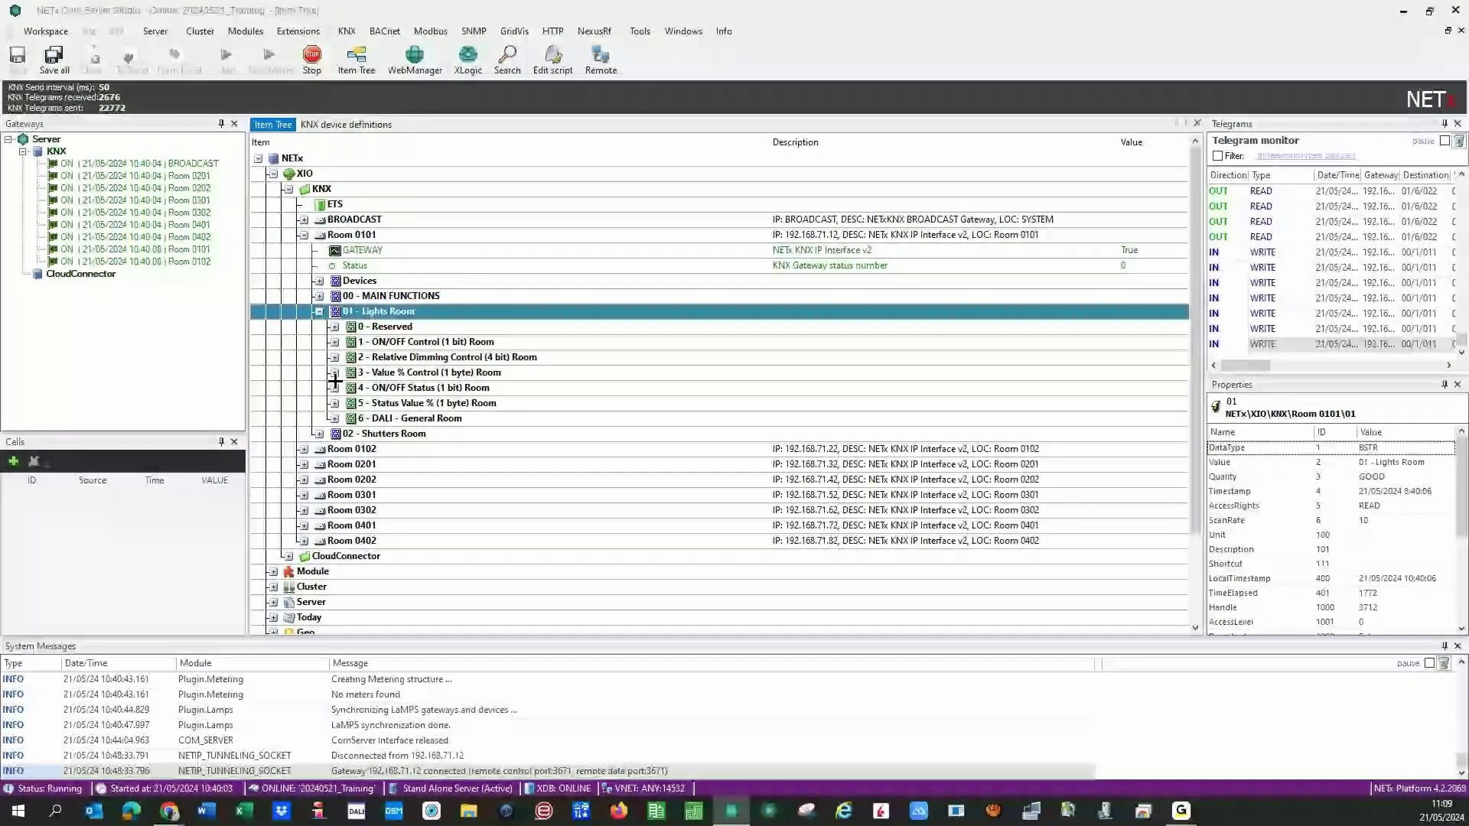
click(334, 342)
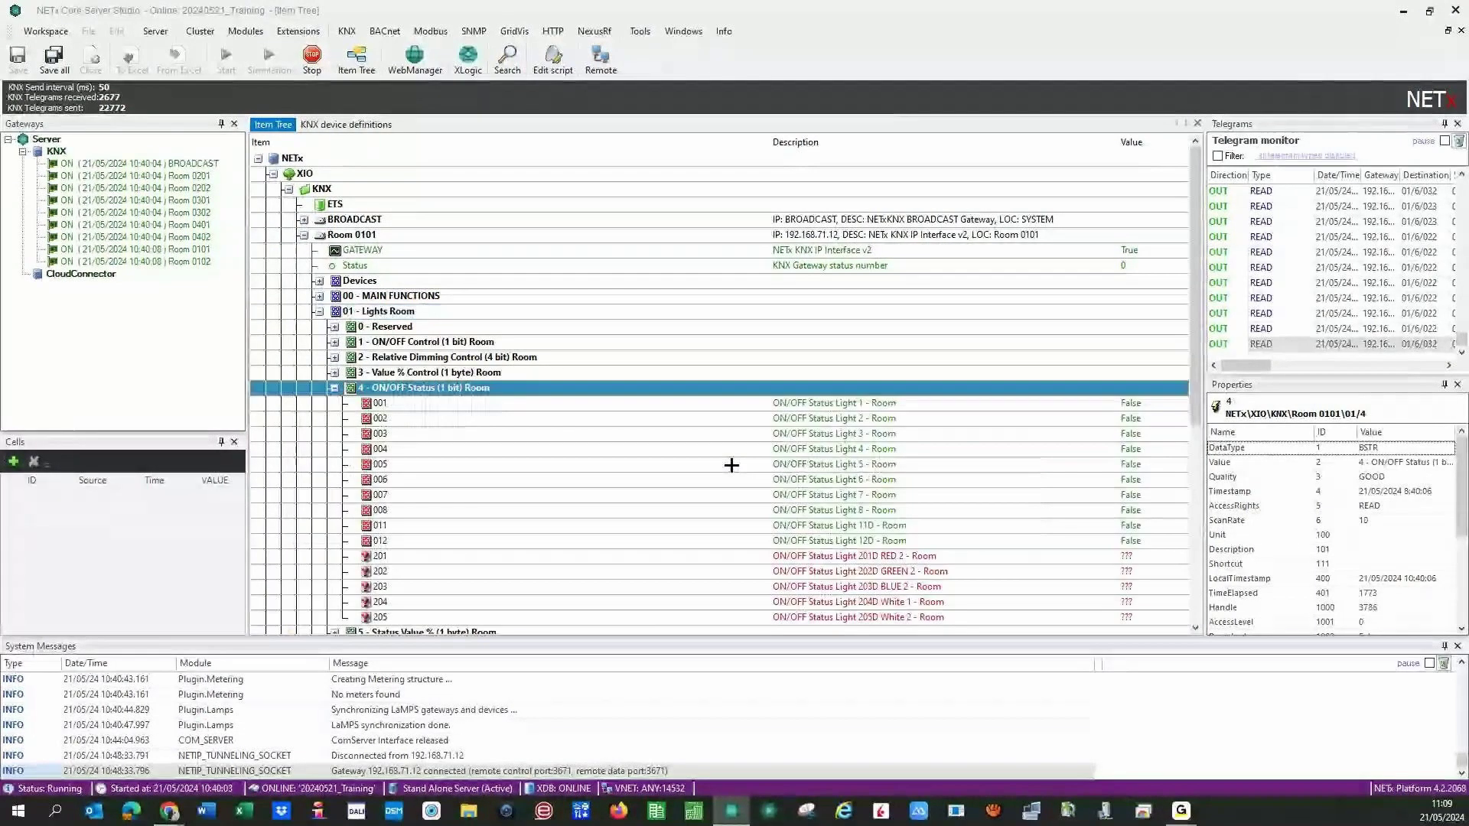
click(335, 342)
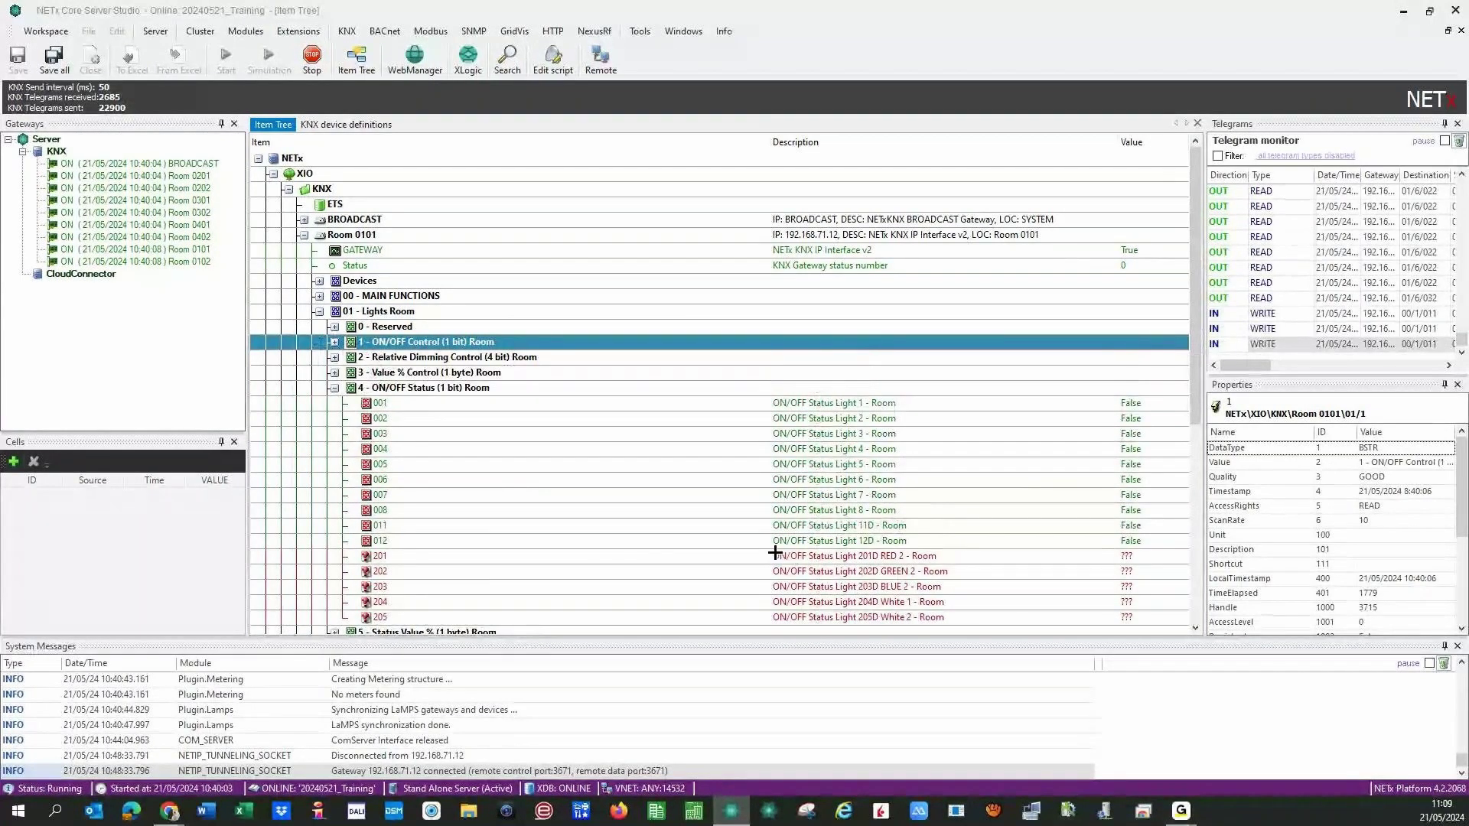
click(810, 403)
click(831, 557)
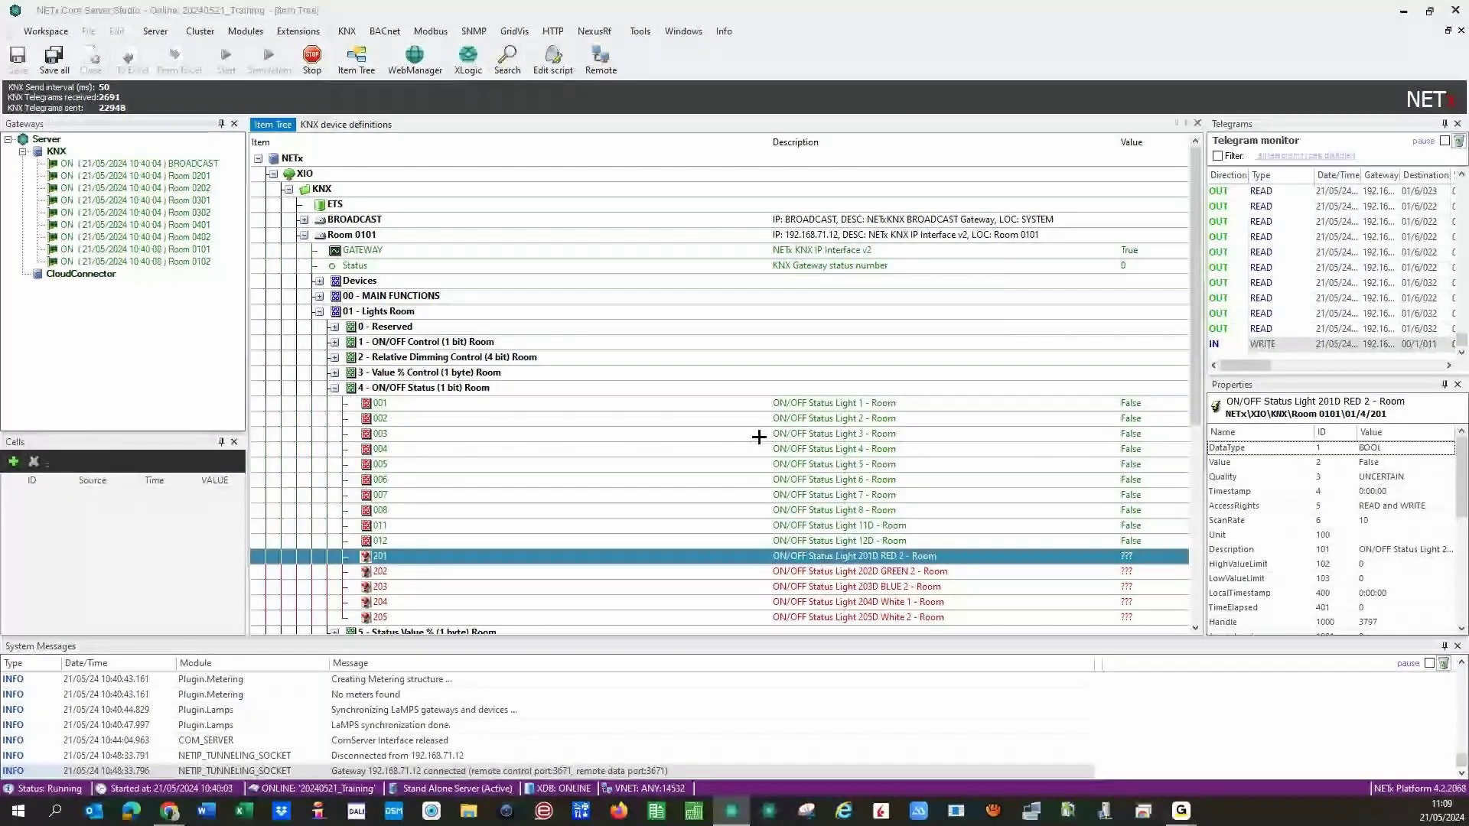
Collapse the ON/OFF Status group and 01 - Lights Room, and expand Room 0101's Devices folder.
click(333, 388)
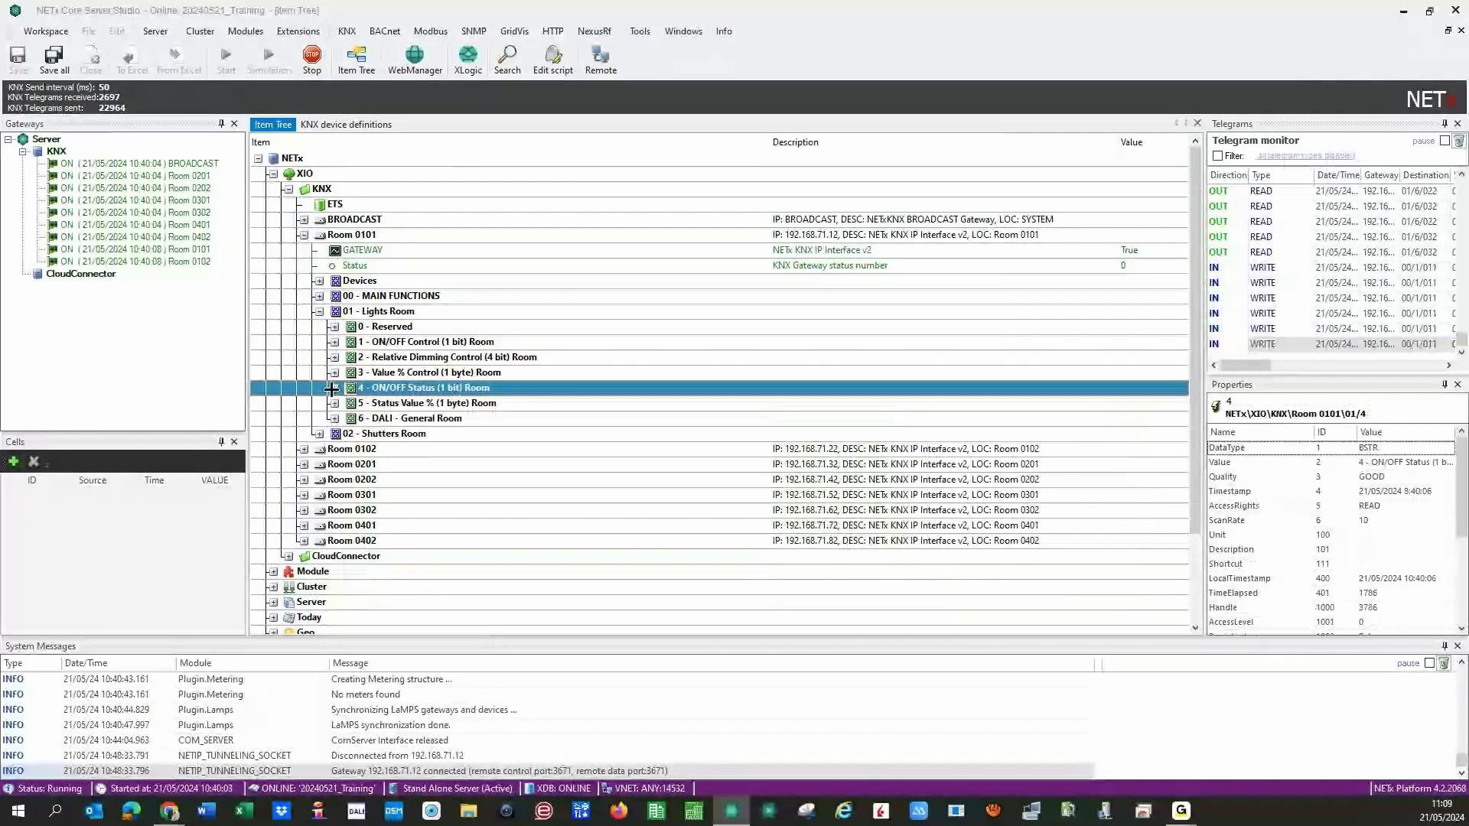
click(319, 311)
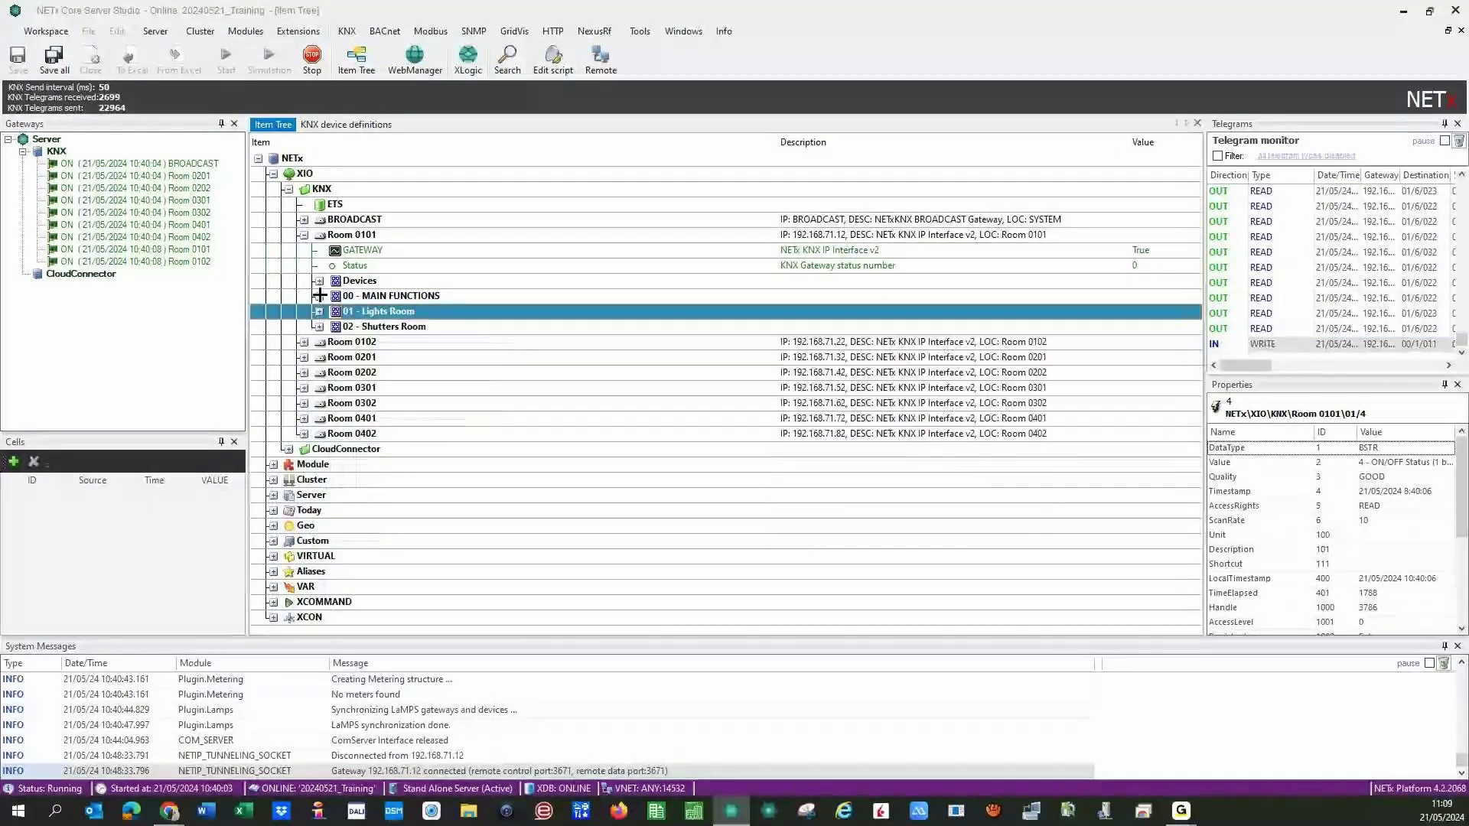
double_click(356, 282)
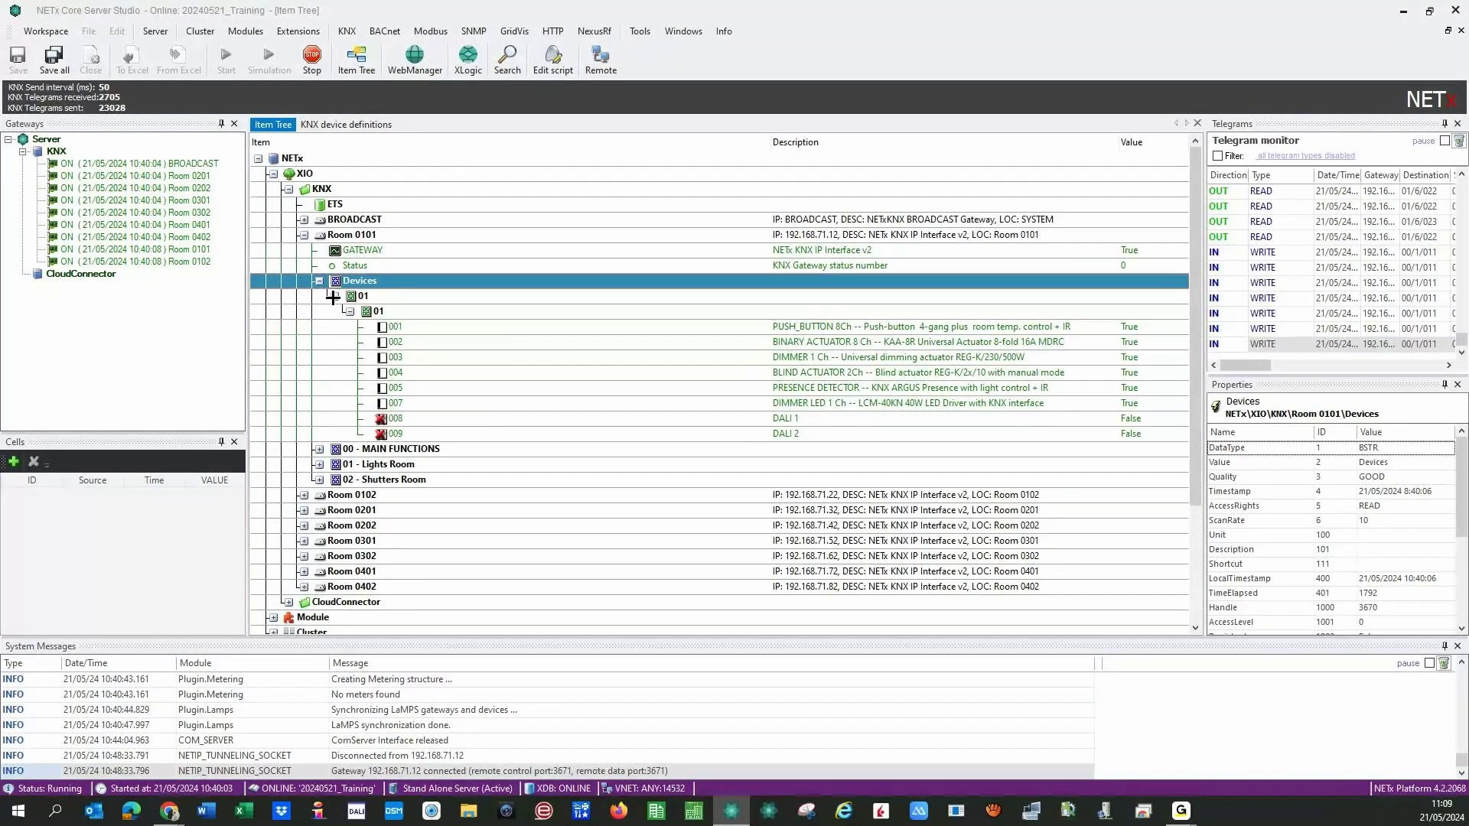
Examine the values and properties of push-button device 001 and the DALI 1 and DALI 2 devices of Room 0101.
click(416, 327)
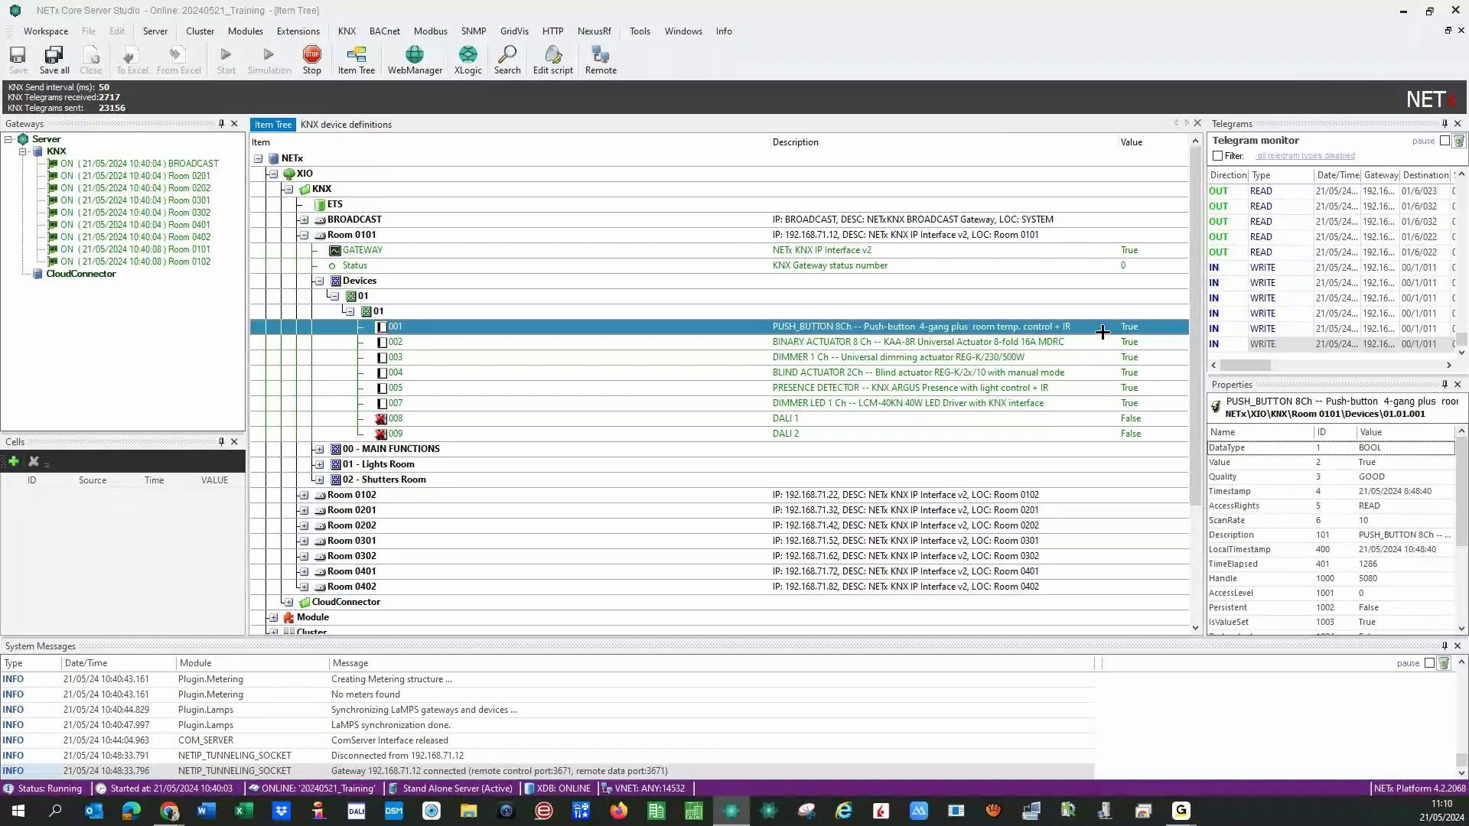
click(1107, 424)
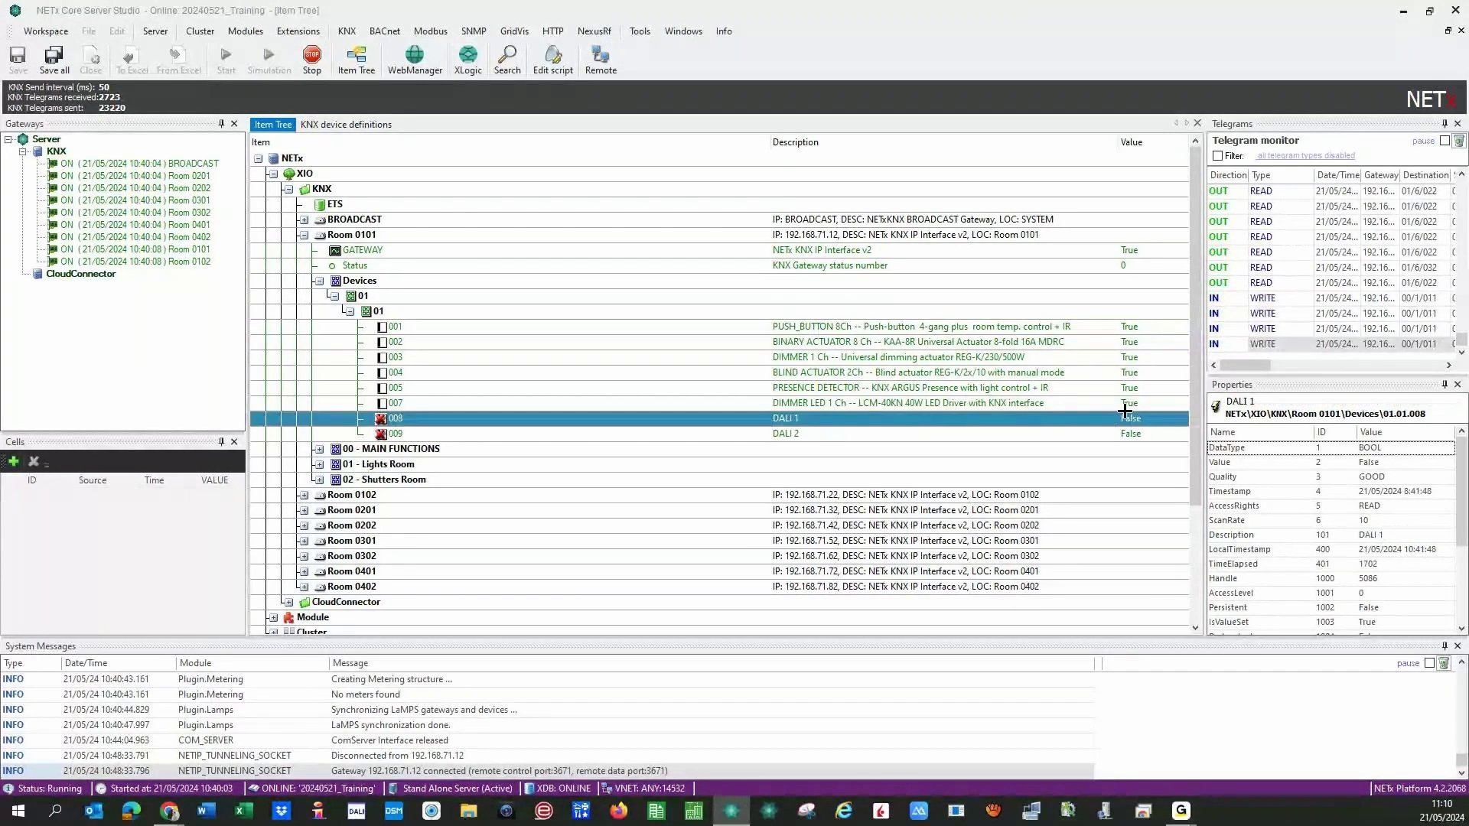
click(1128, 432)
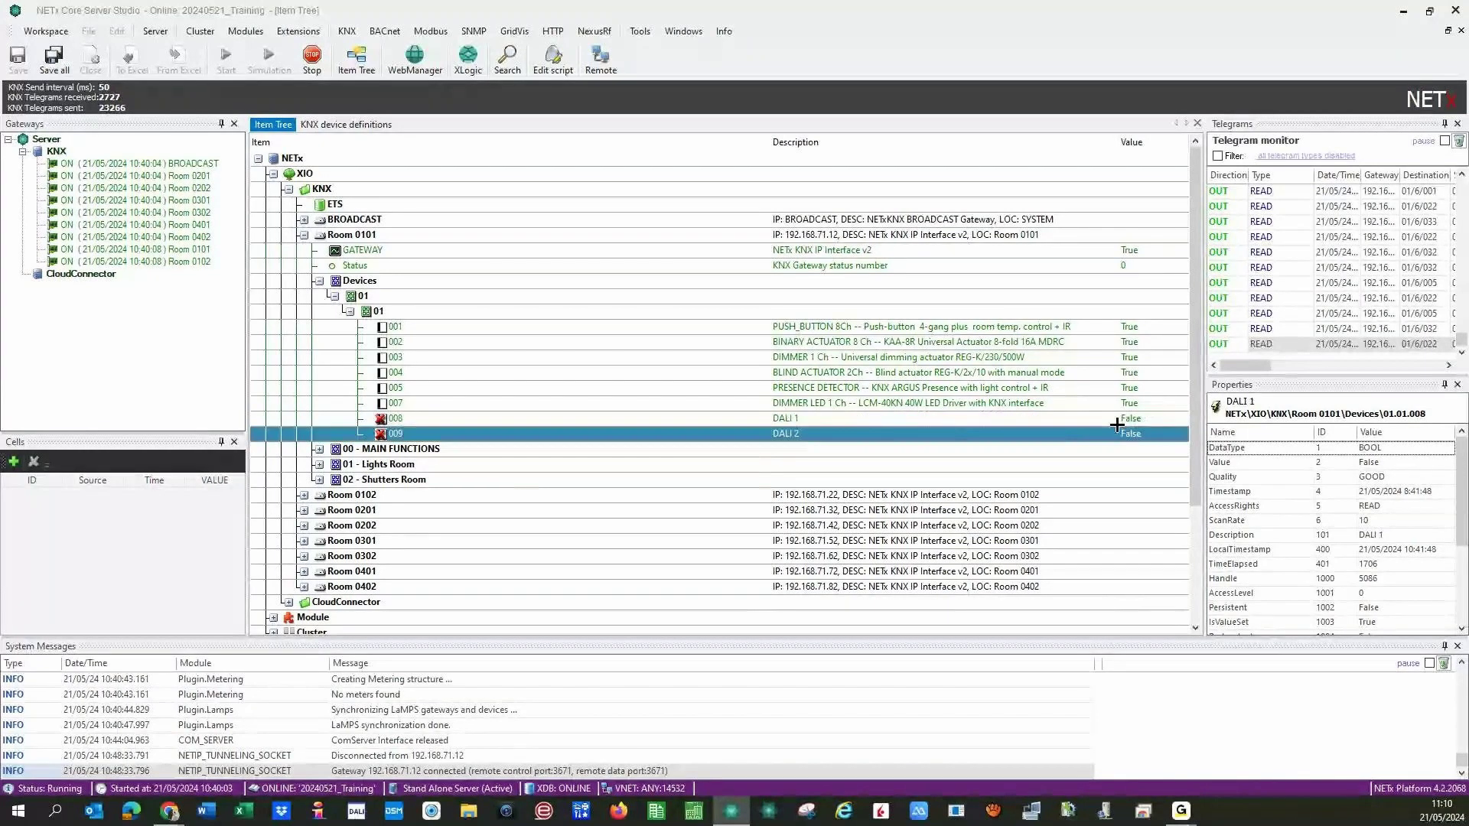
click(1115, 419)
click(1114, 419)
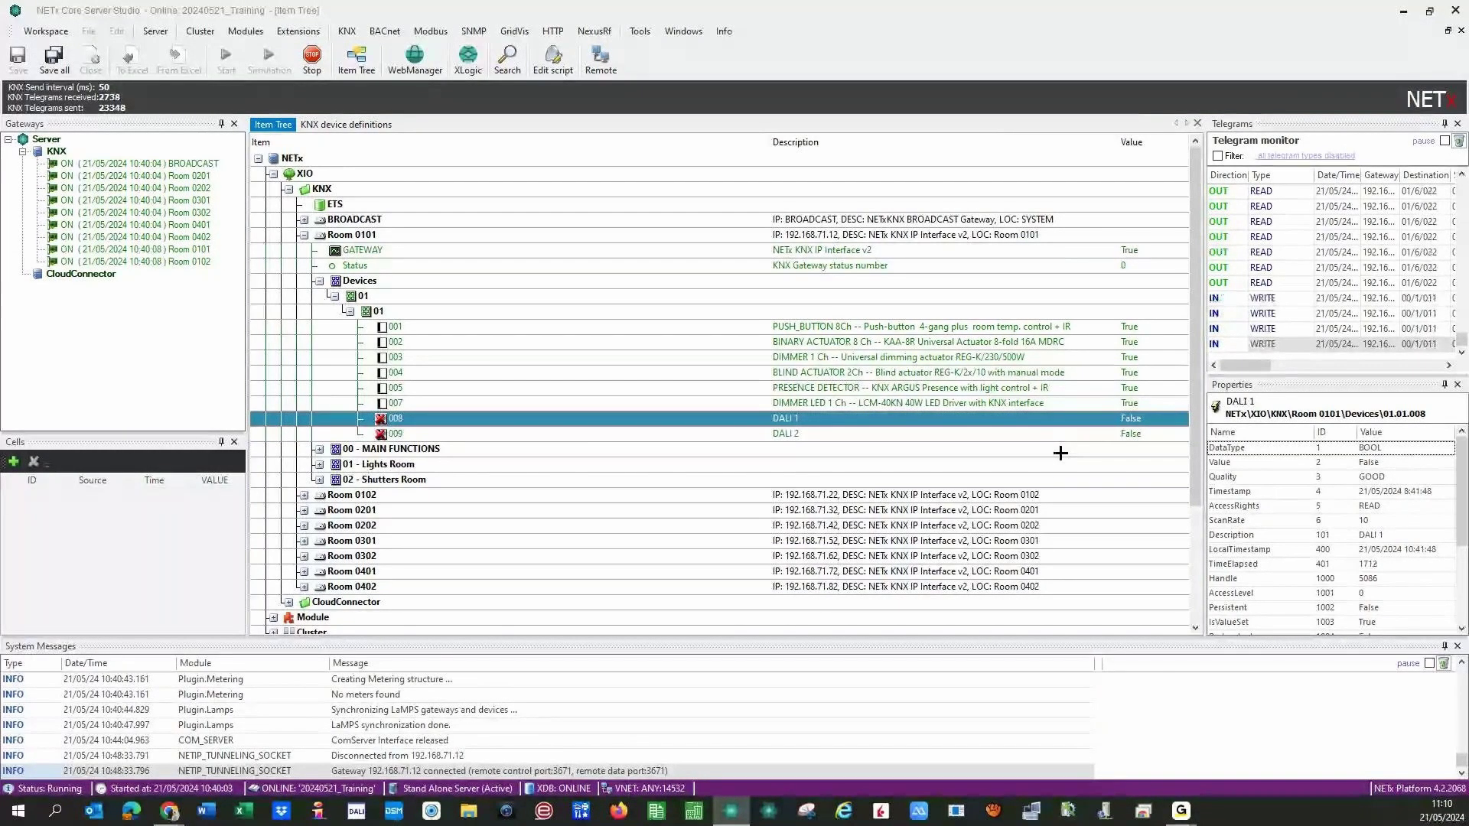
click(1105, 326)
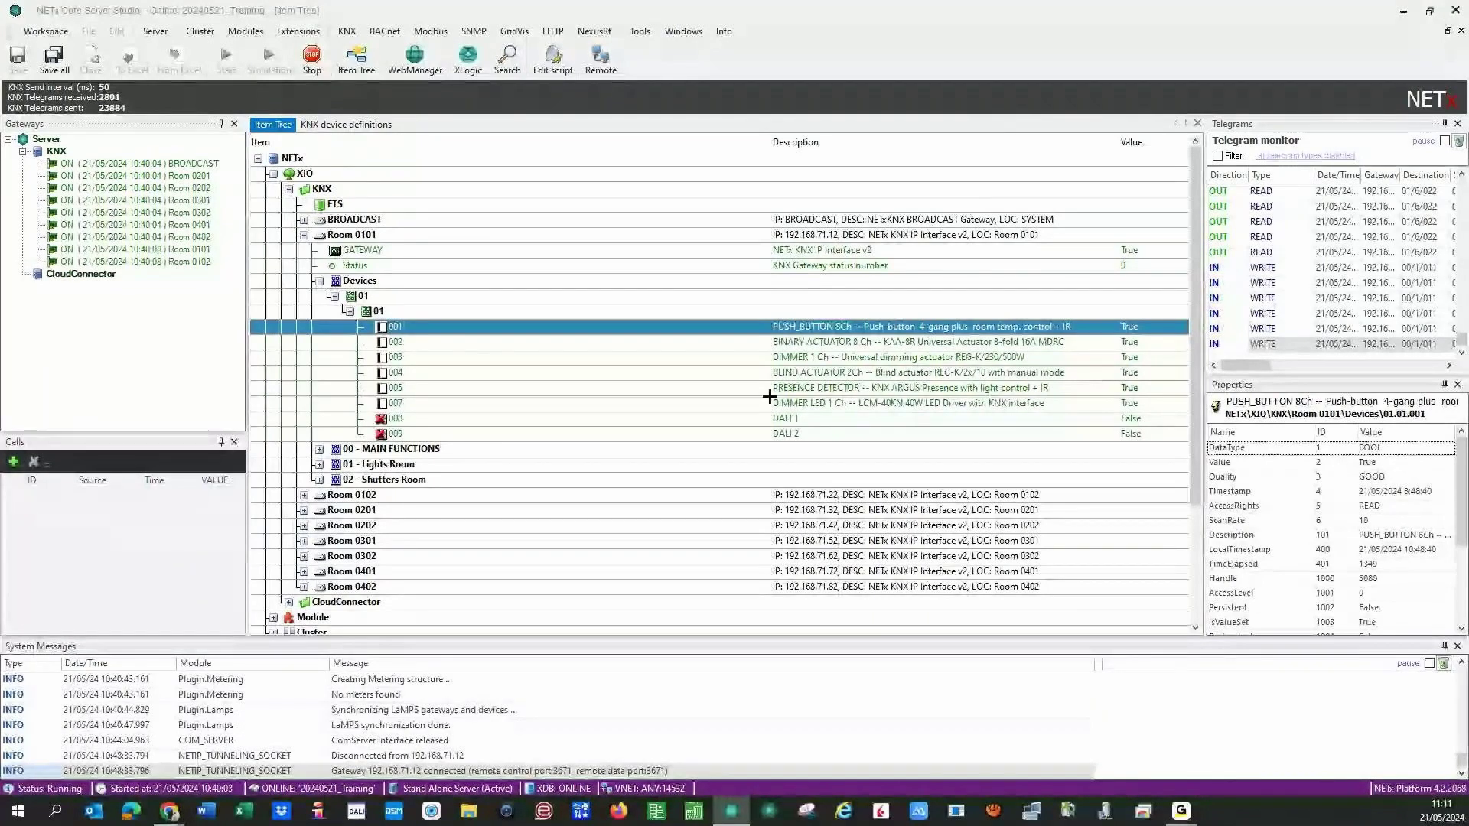
click(761, 465)
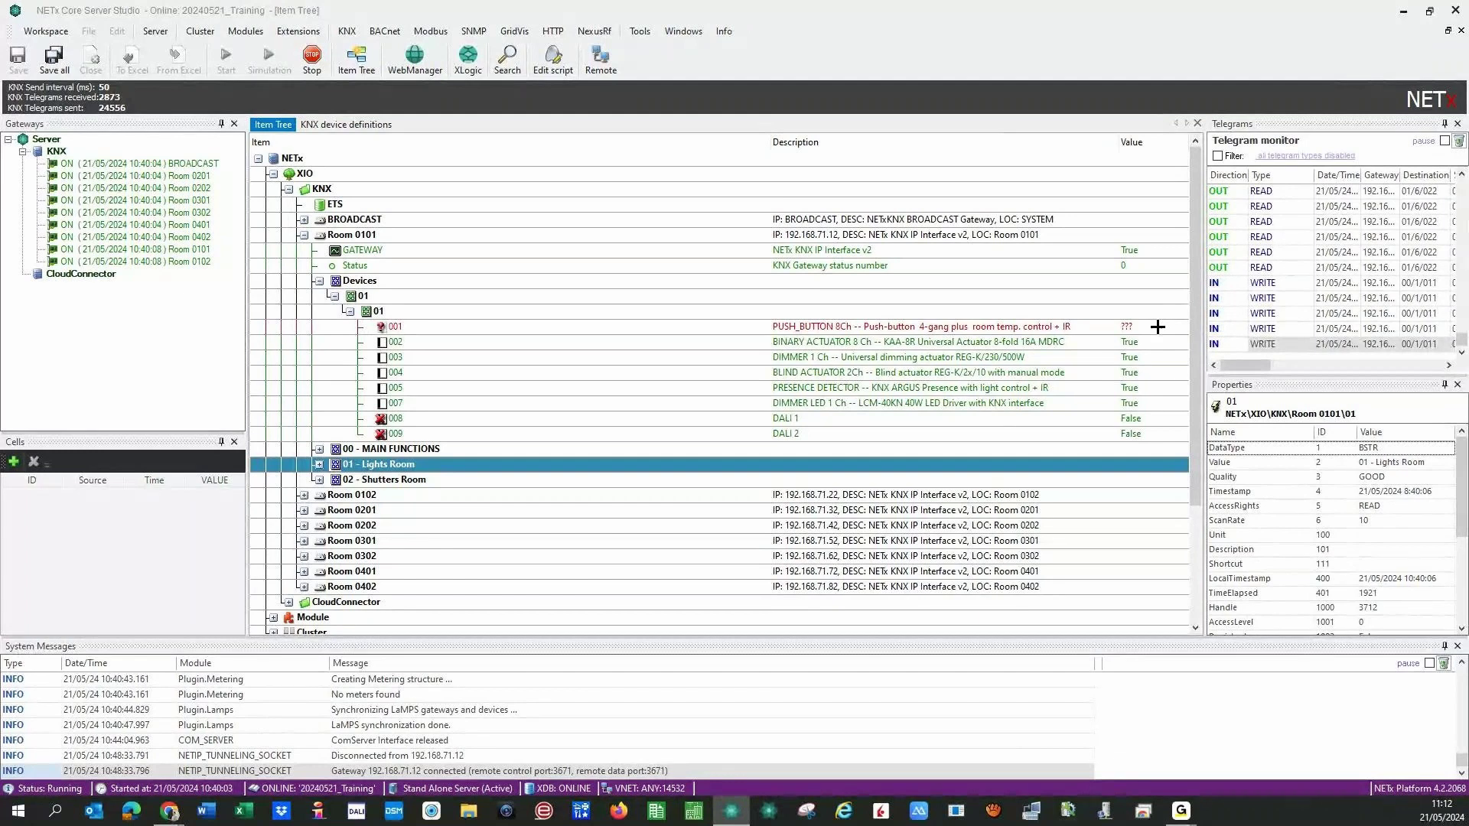
Compare the properties of Room 0101's gateway, push-button device 001 and binary actuator 002.
click(1101, 250)
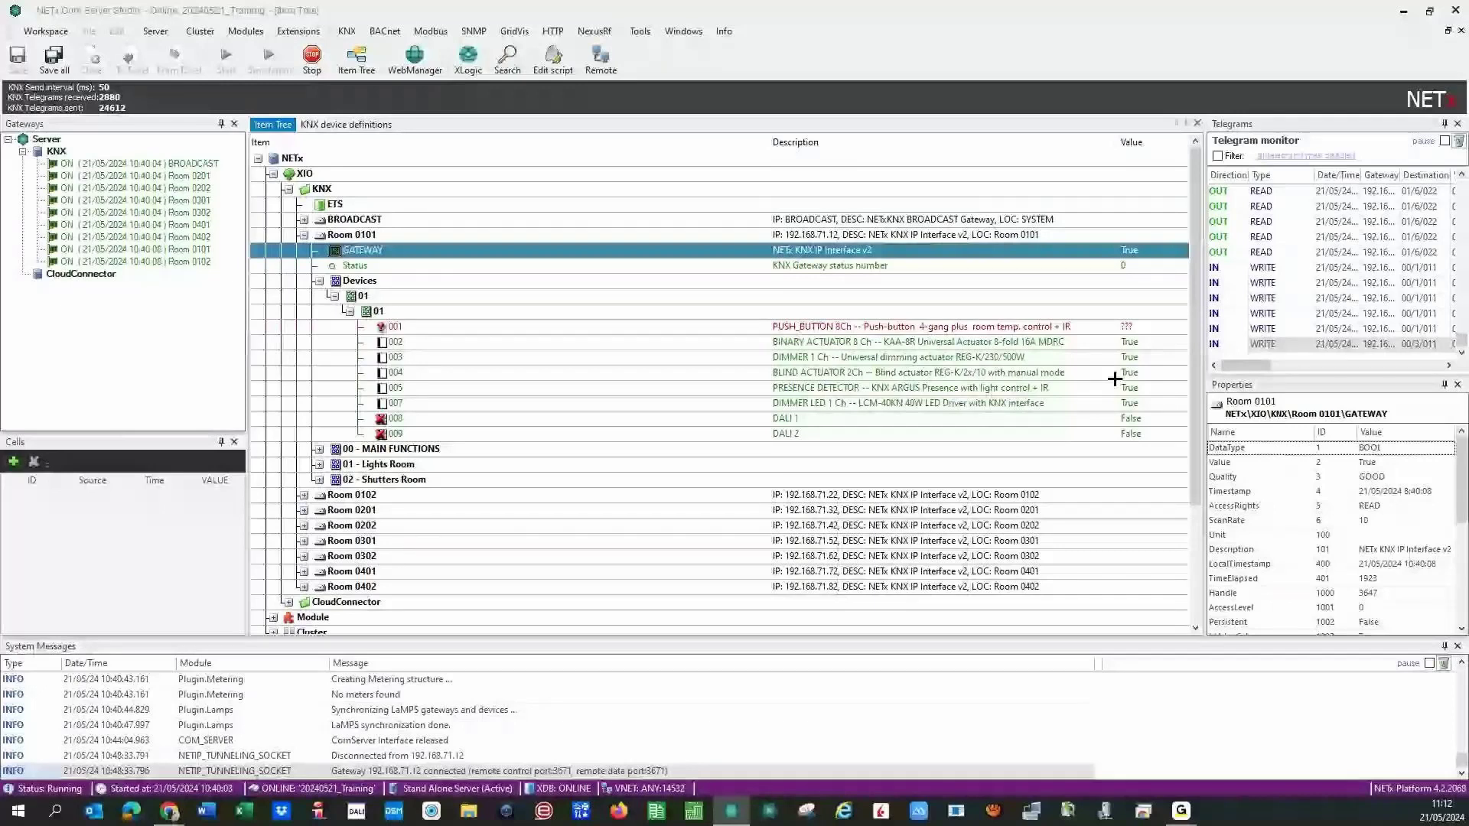
click(751, 330)
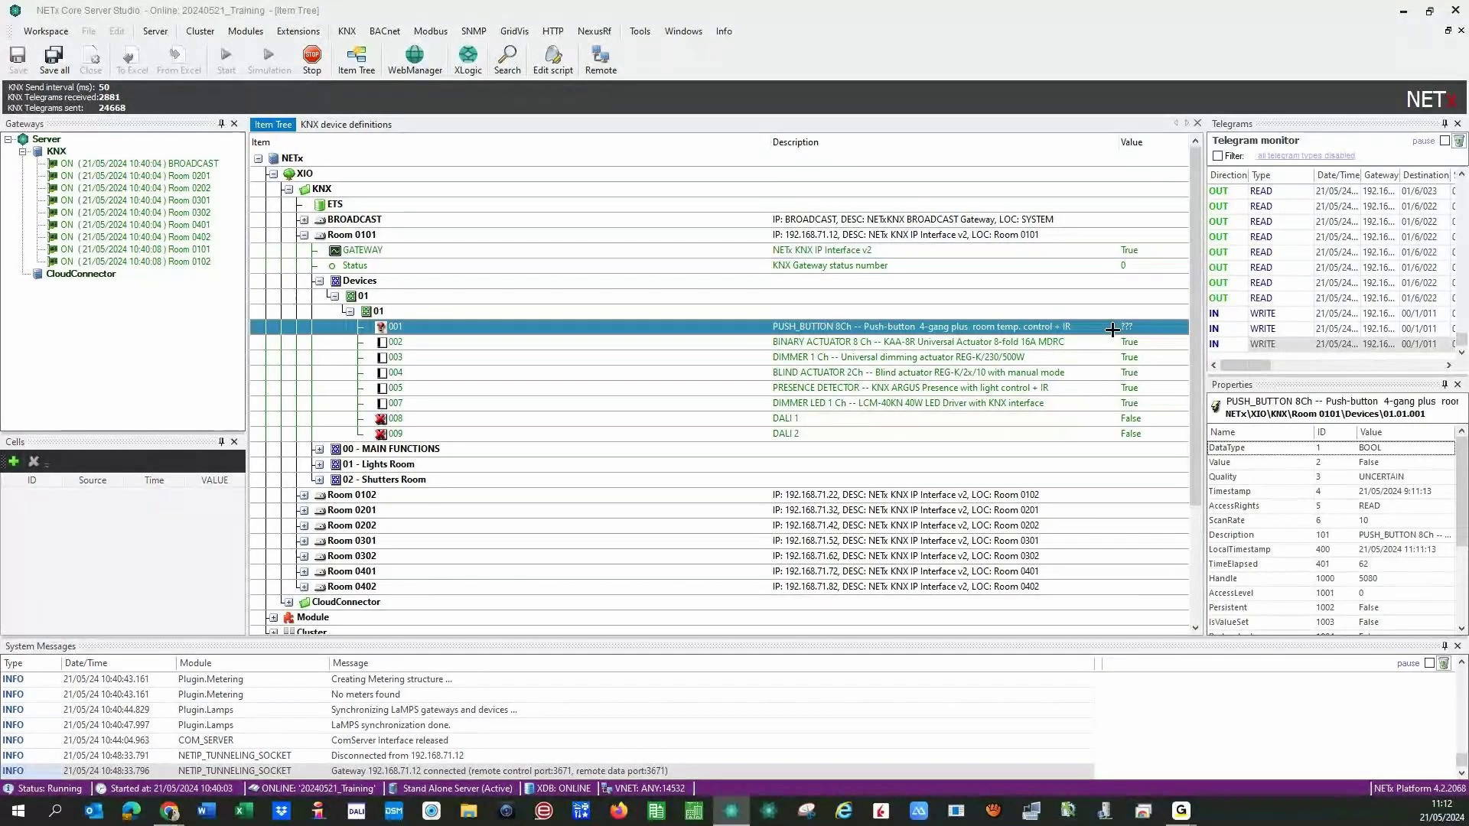
click(746, 346)
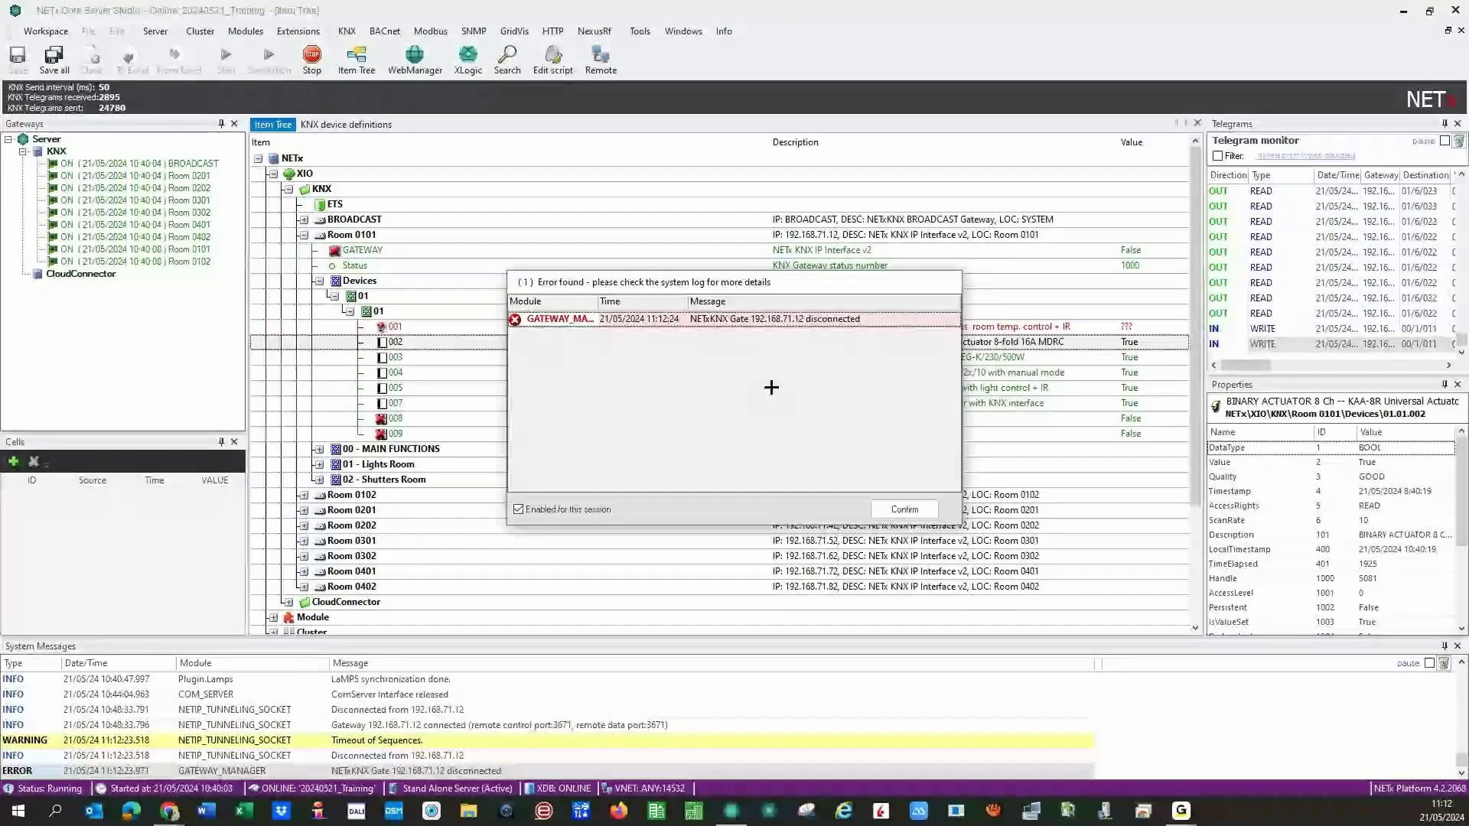
Disable the error pop-up for this session and confirm the gateway error notice.
click(555, 511)
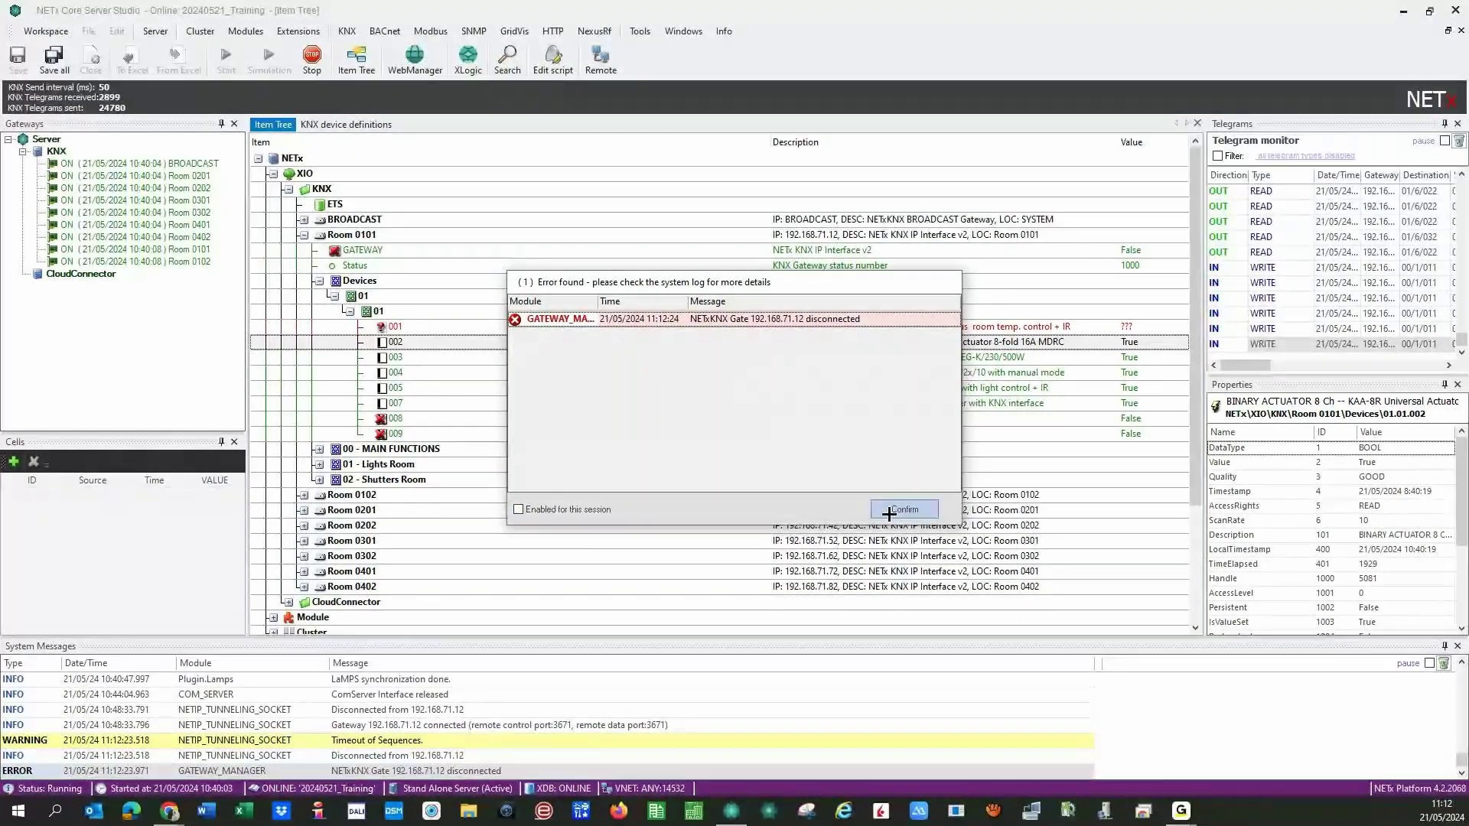
click(888, 511)
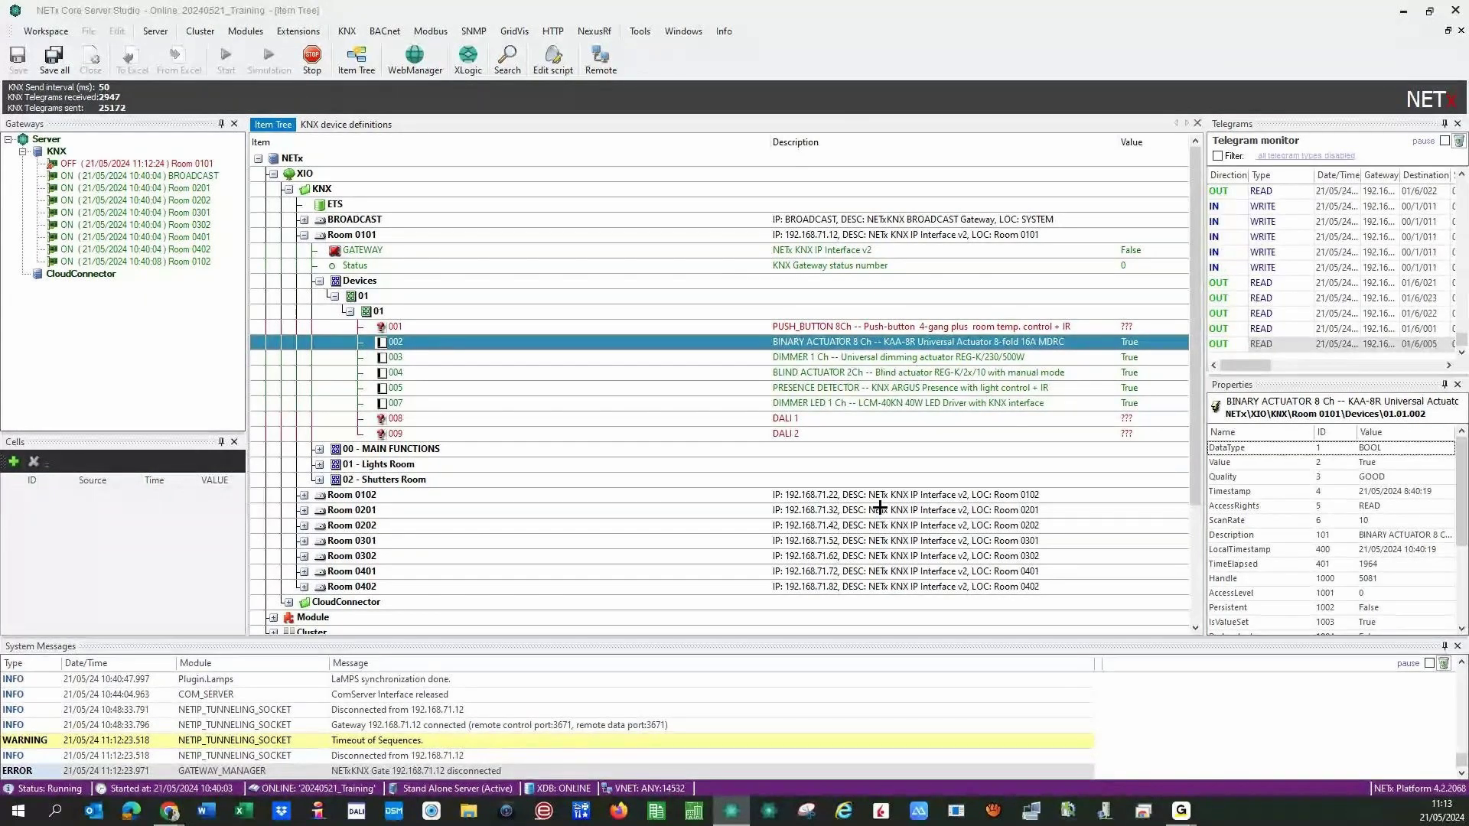
Recheck Room 0101's gateway value and the properties of push-button device 001, glancing at the Lights Room groups.
click(889, 251)
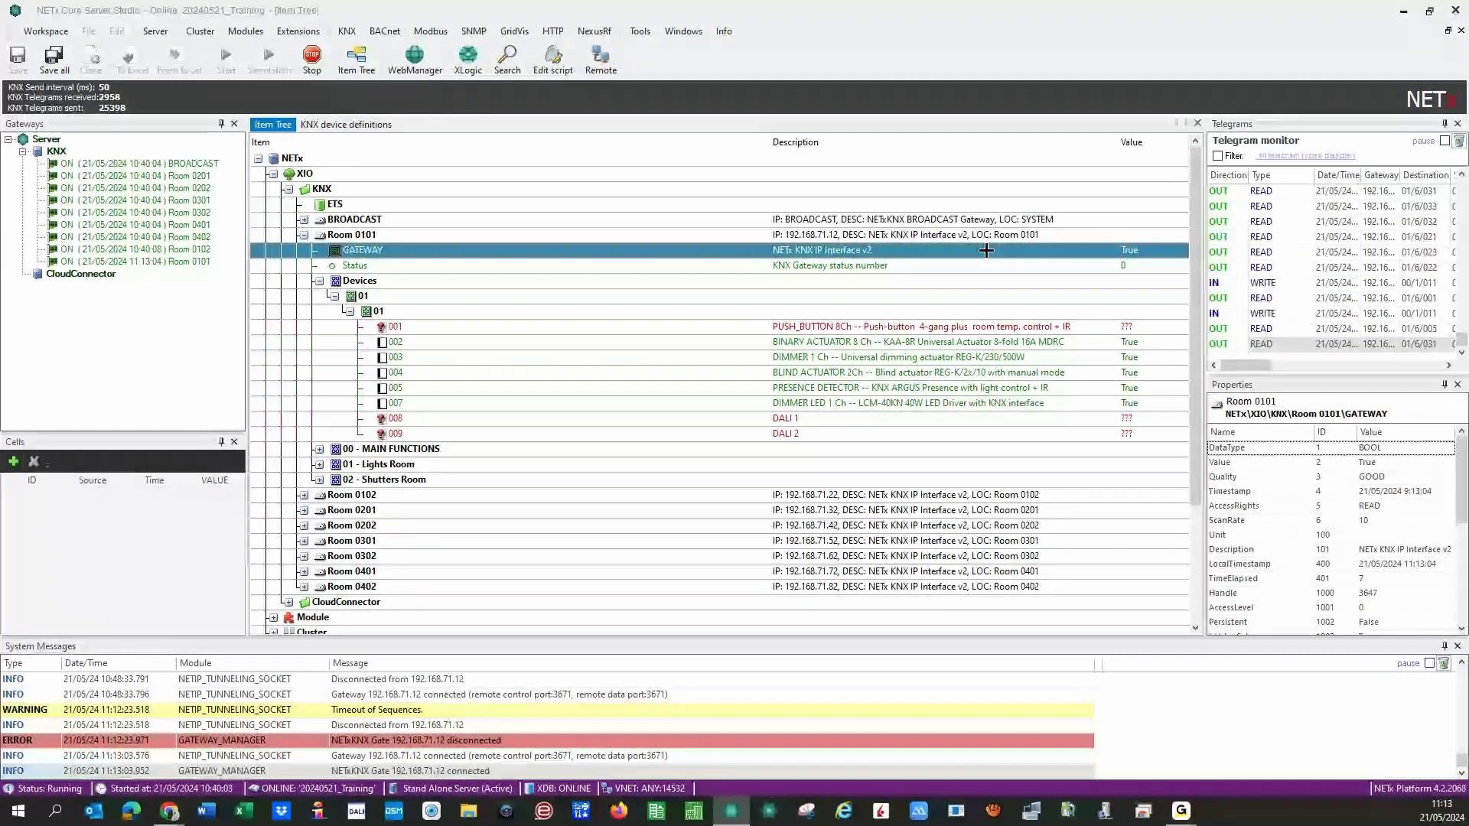
click(726, 326)
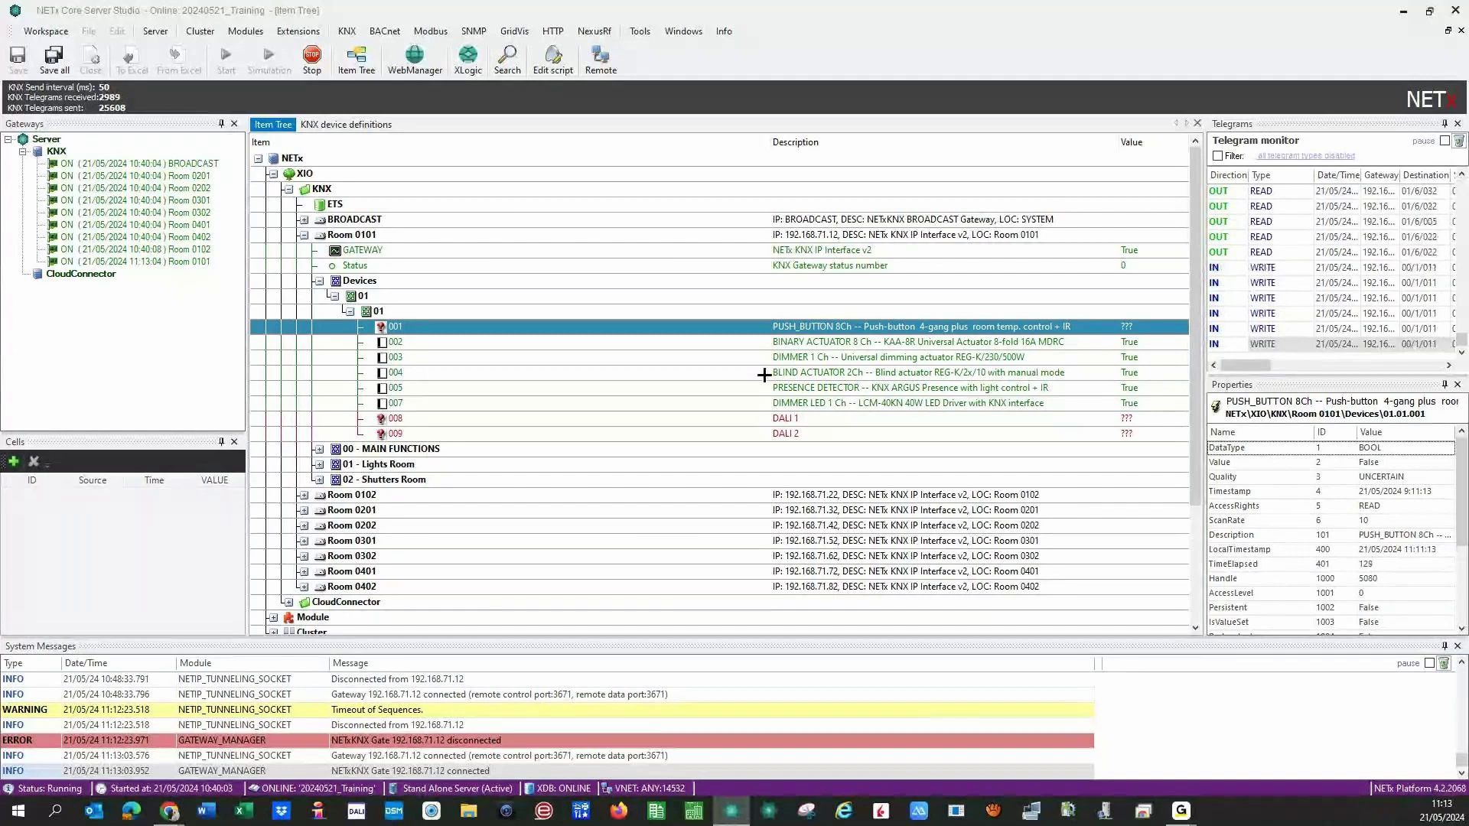
click(320, 464)
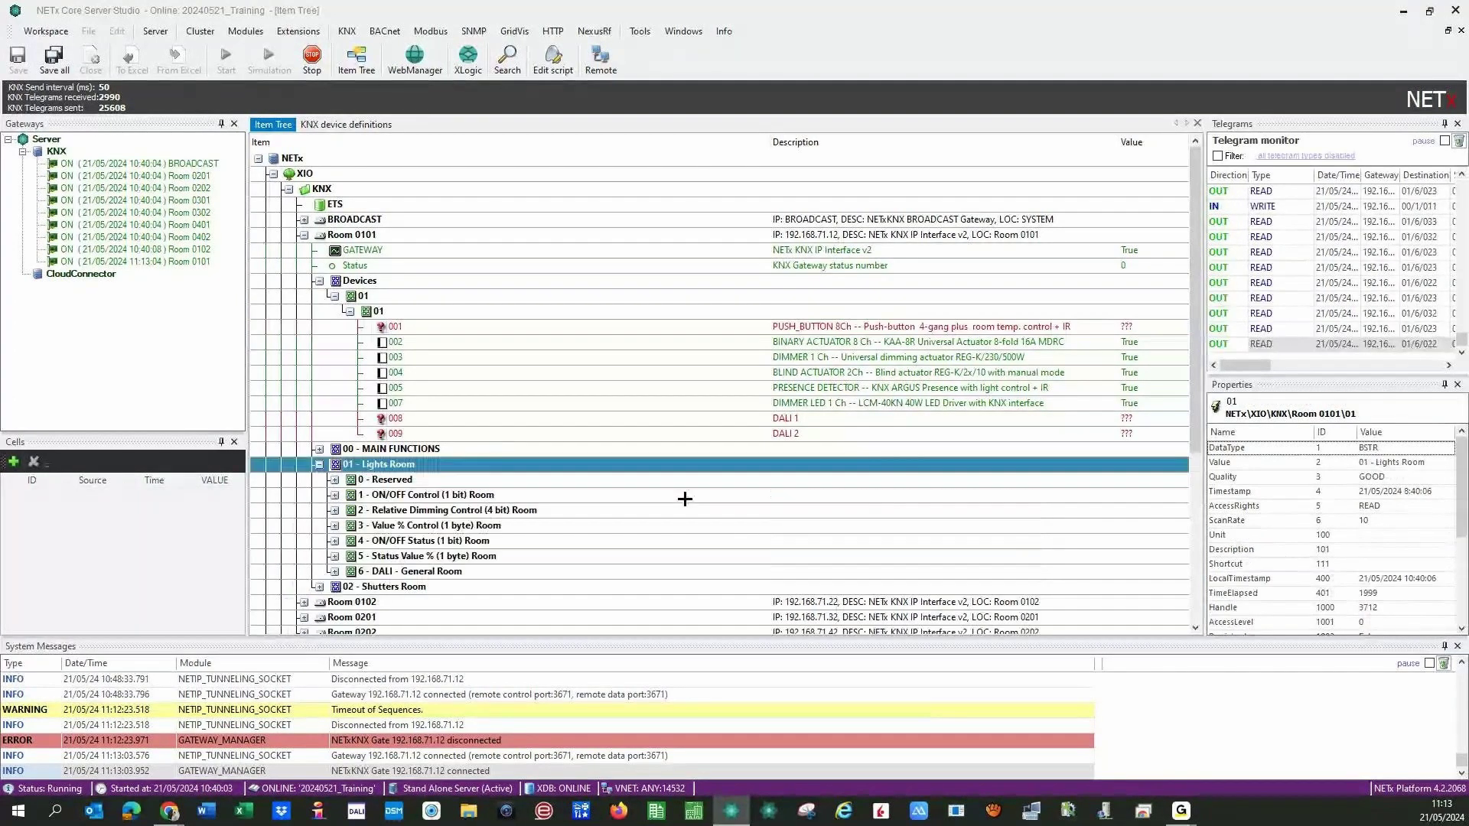
click(320, 465)
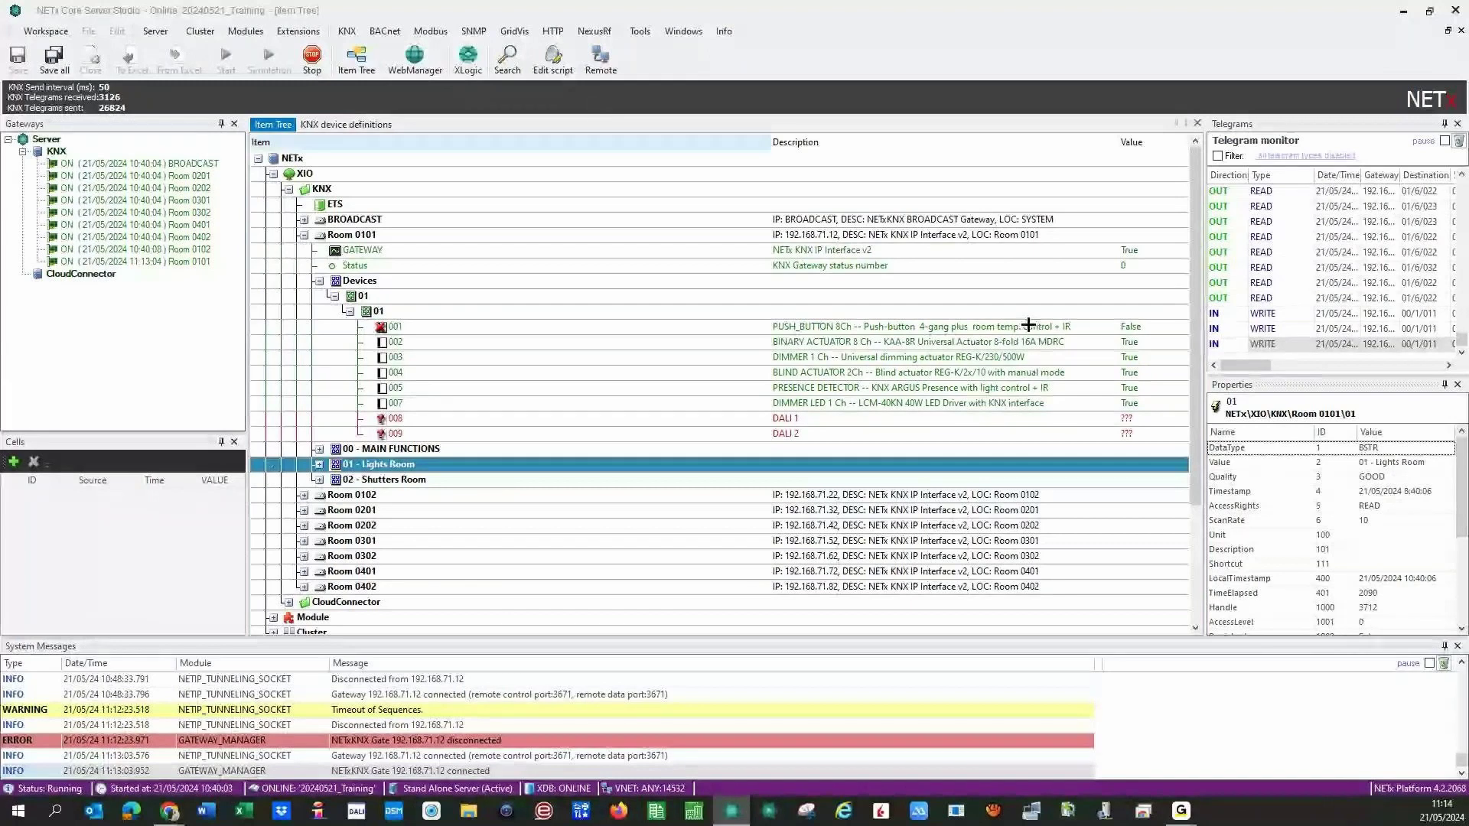
click(1071, 327)
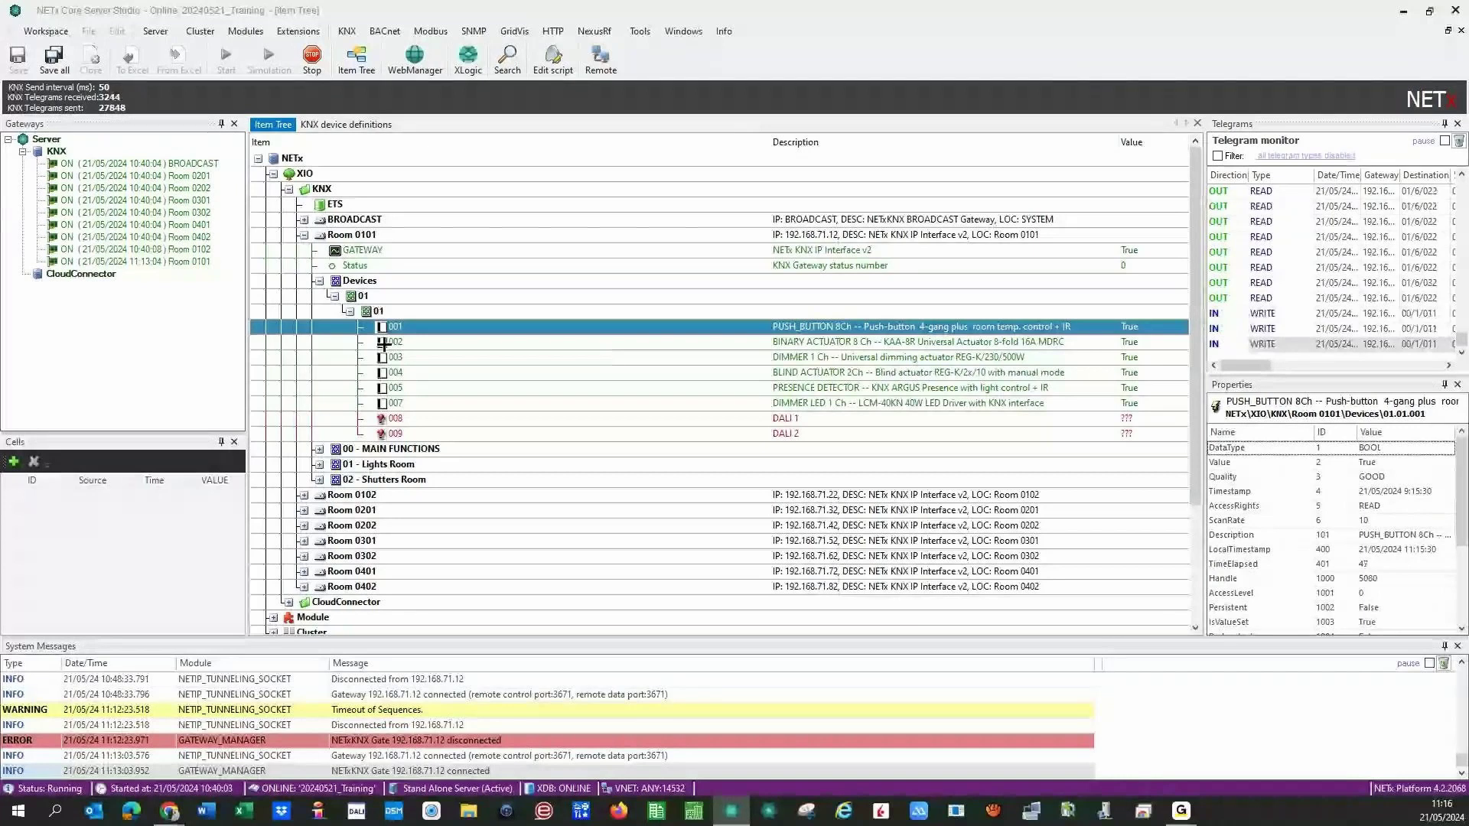
Collapse the device line 01 under Devices and expand the 1 - ON/OFF Control (1 bit) group of 01 - Lights Room.
click(350, 312)
click(350, 312)
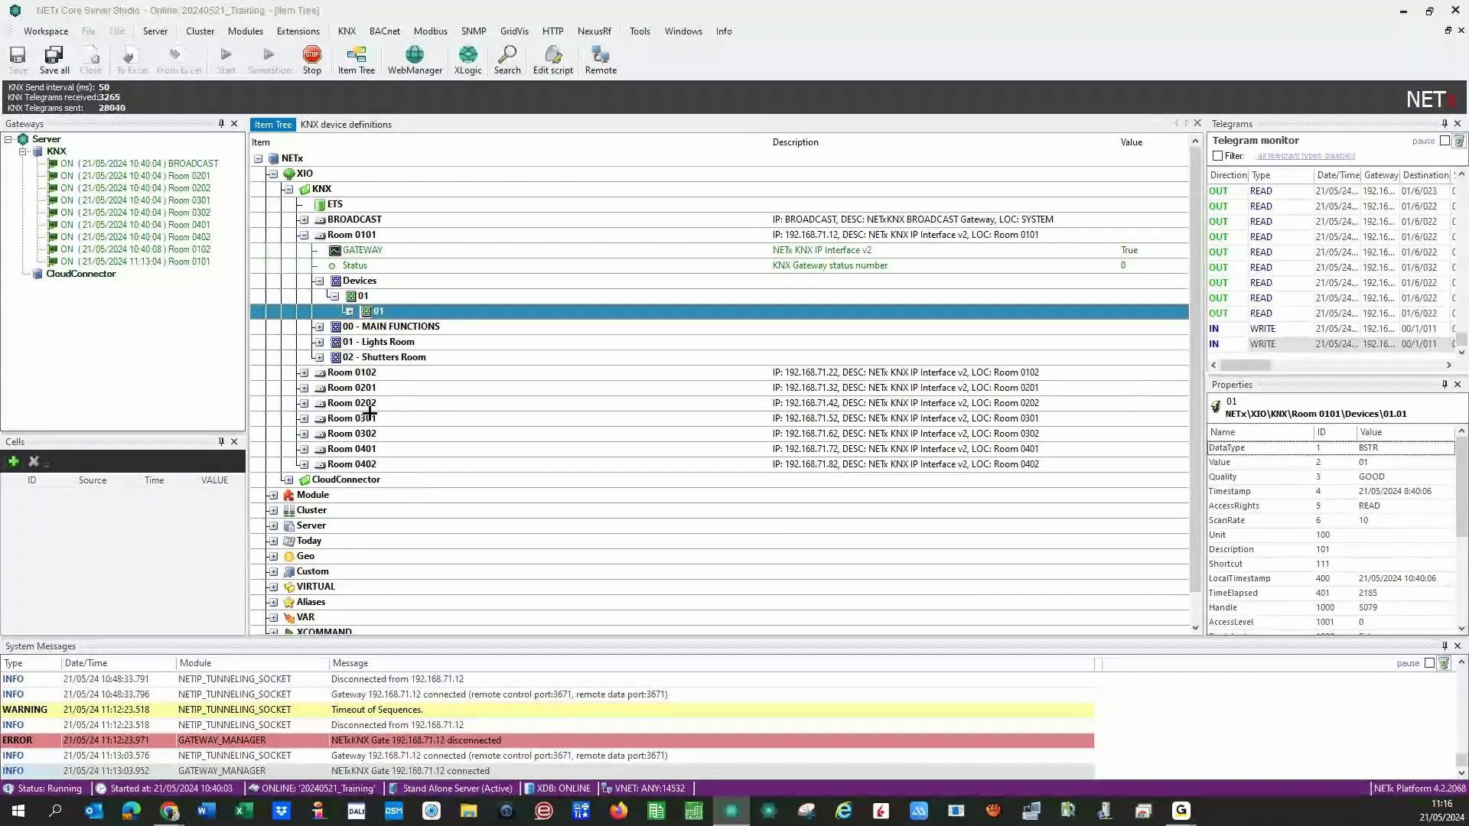
double_click(375, 342)
double_click(428, 372)
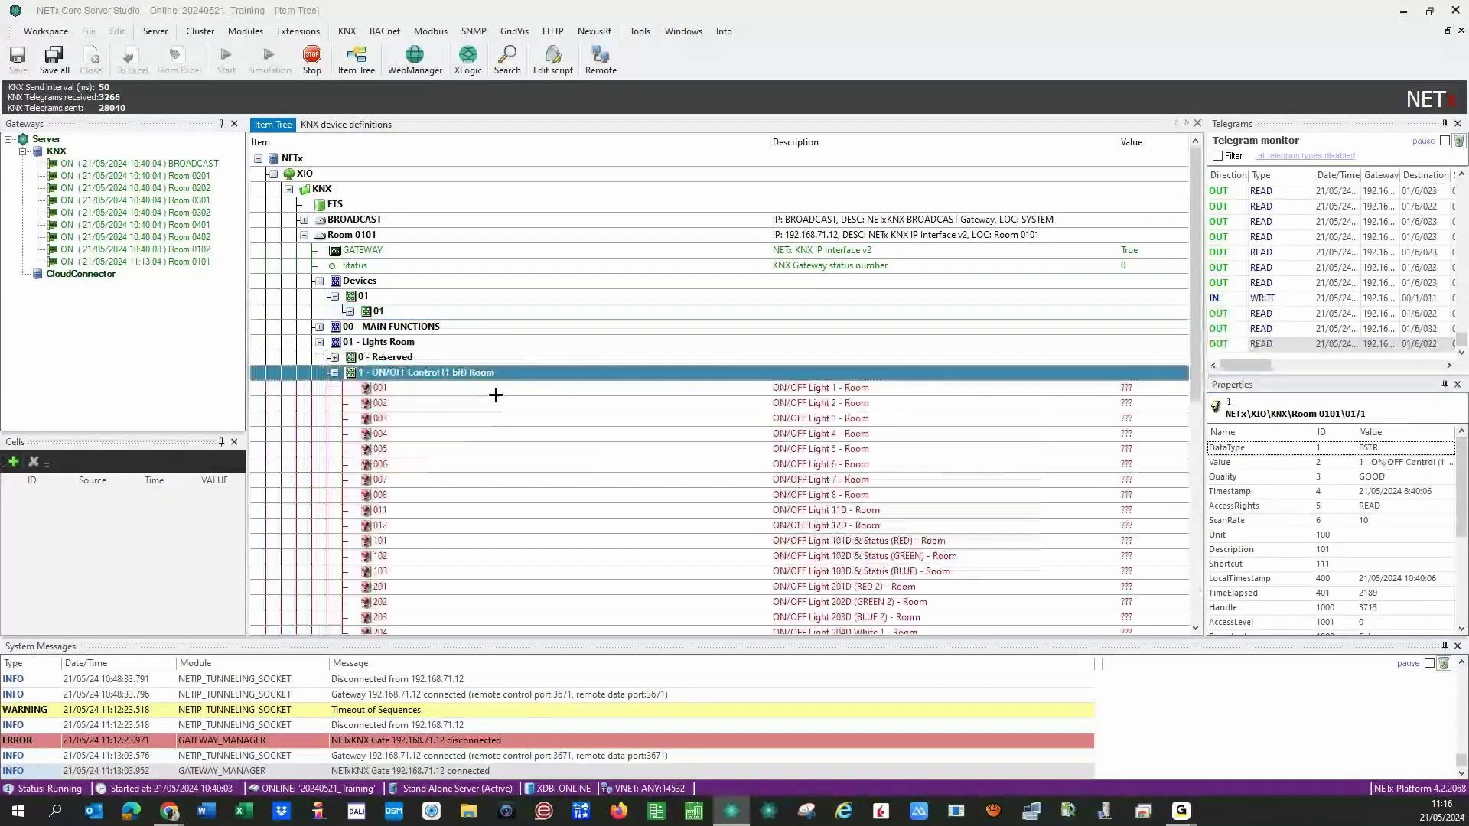
Send a WRITE telegram with value 1 to the ON/OFF Light 1 item (1/1/1) of Room 0101.
click(496, 393)
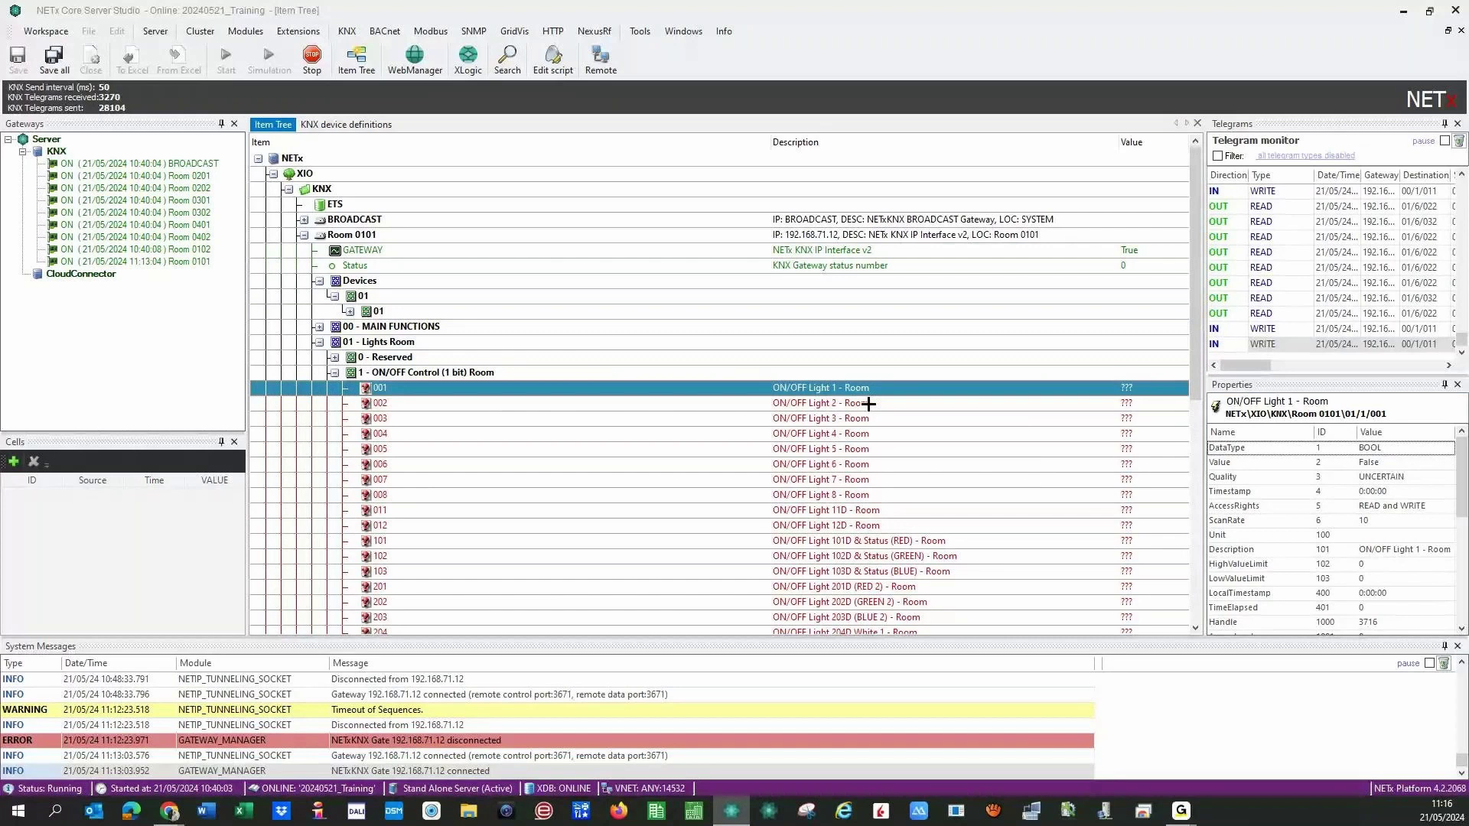
right_click(759, 391)
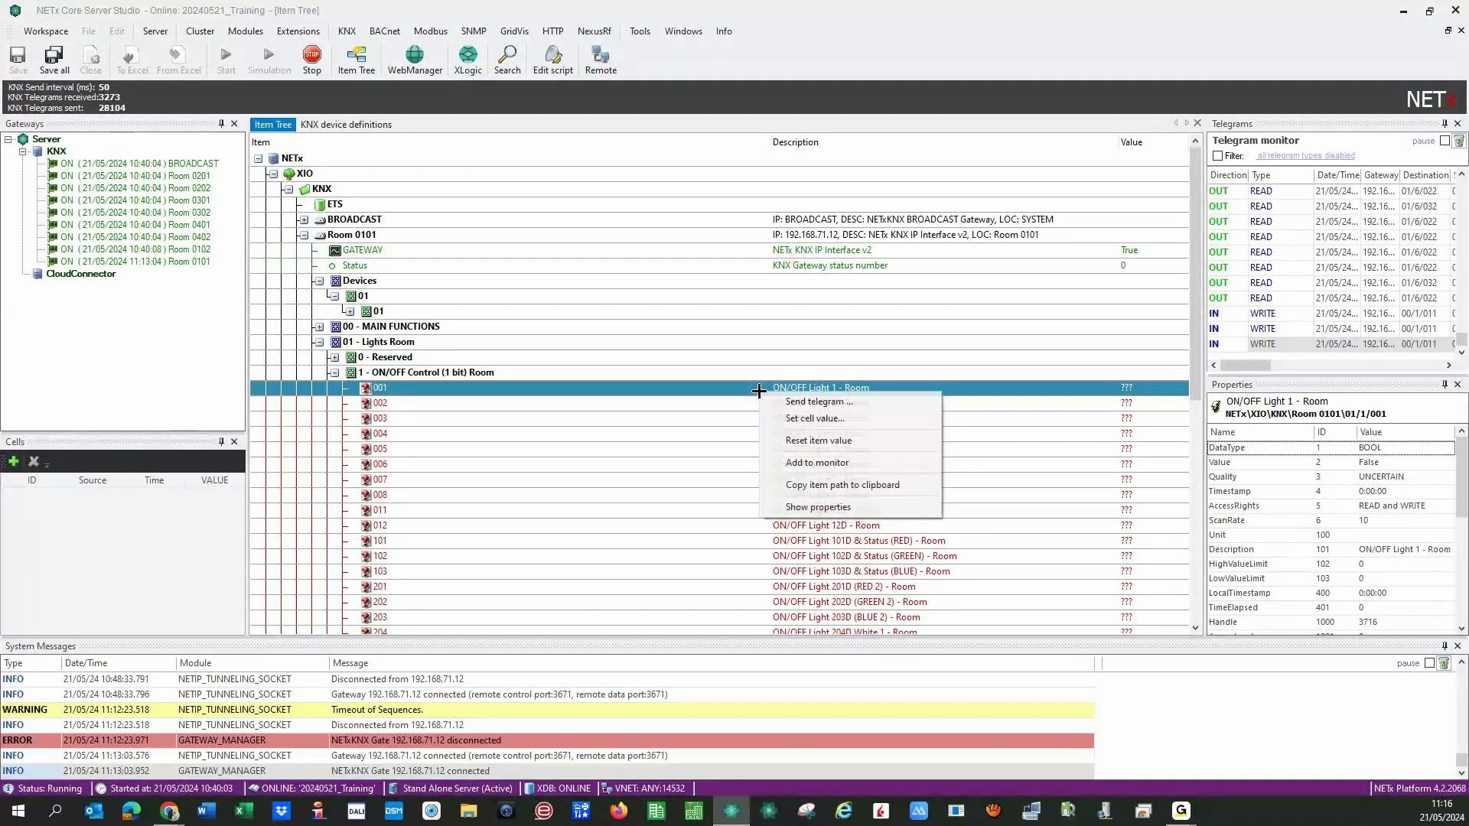
click(785, 402)
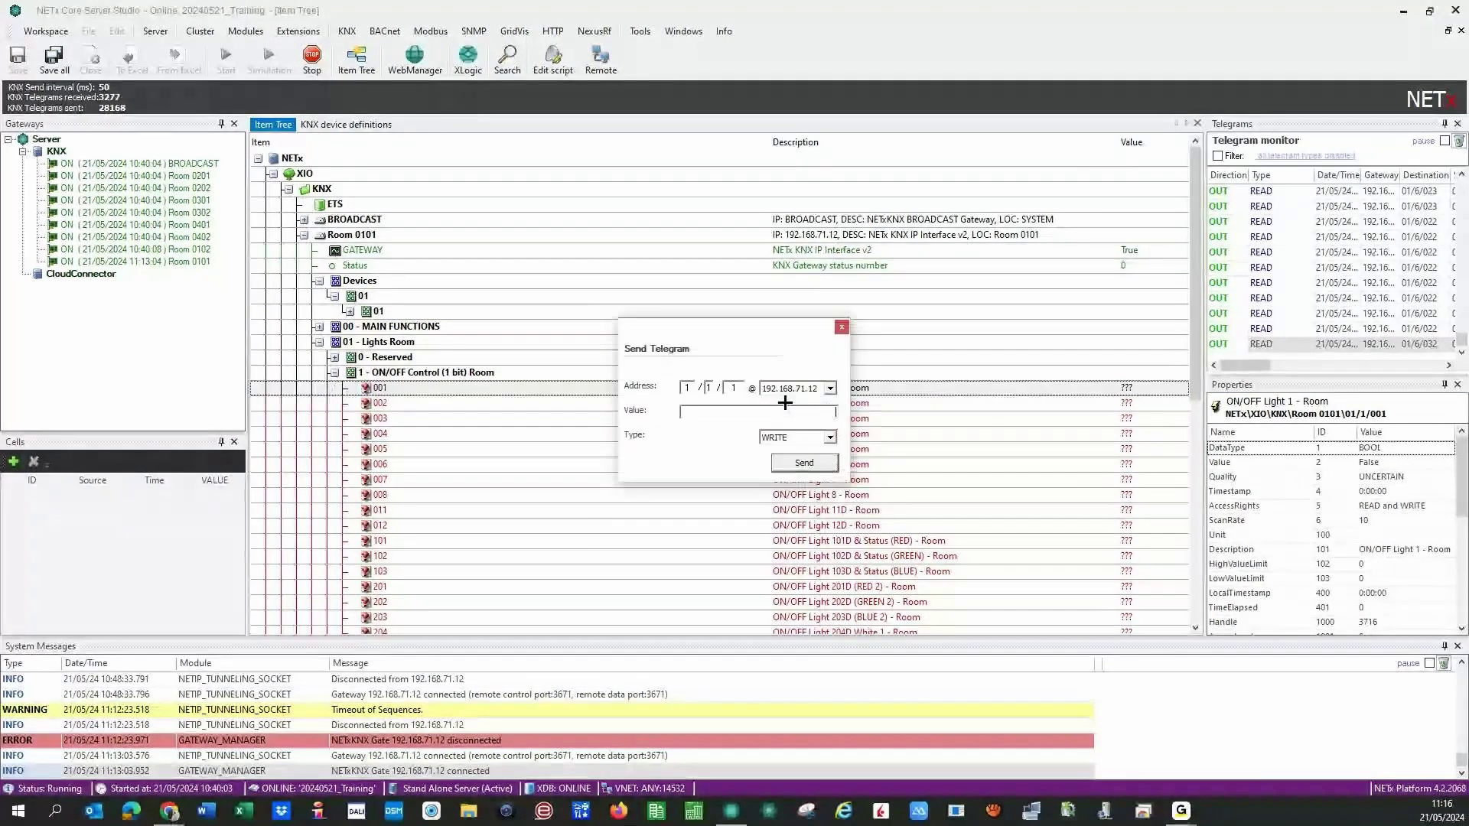
click(784, 410)
text(1)
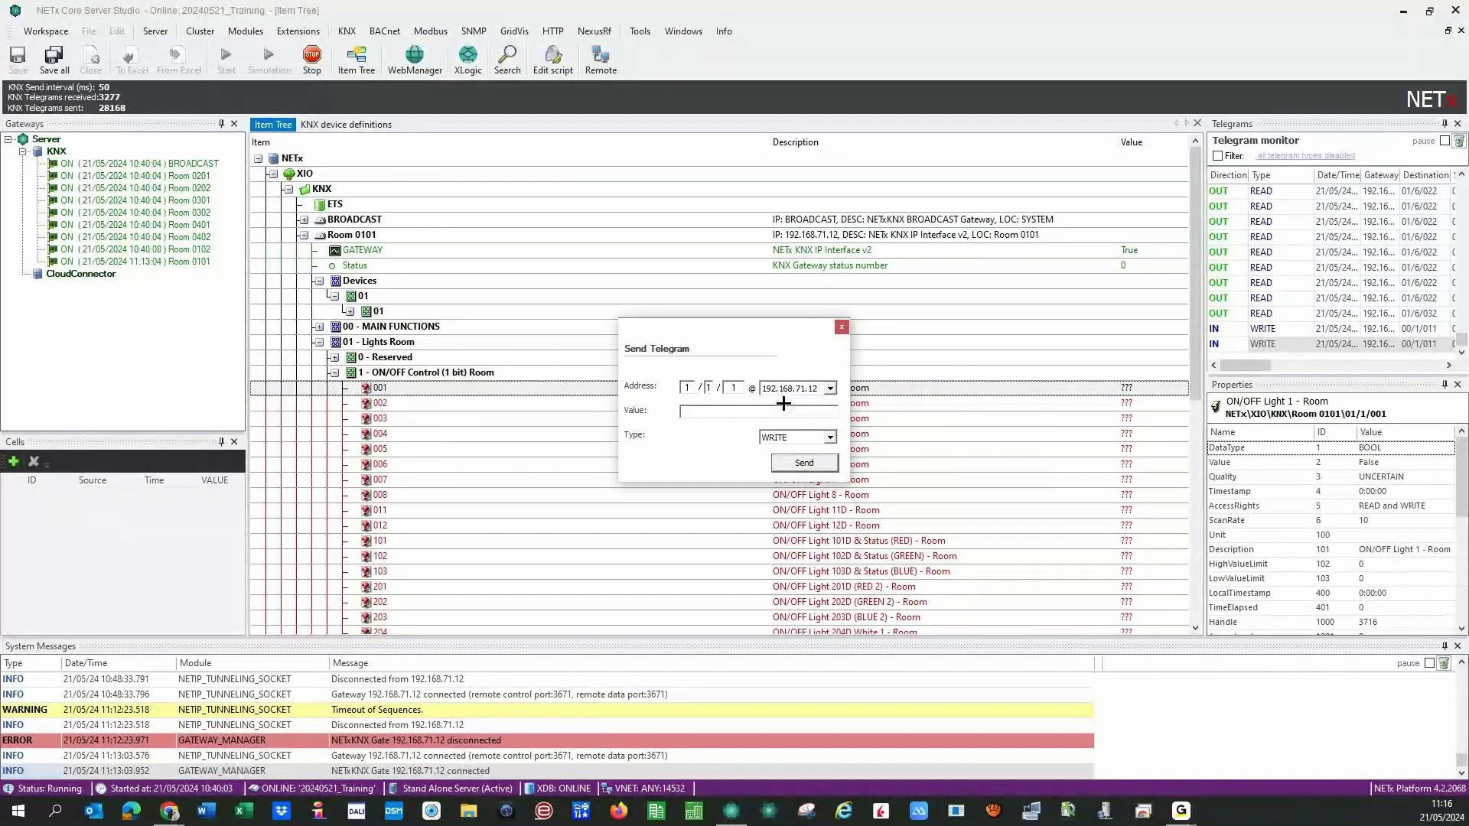
key(Return)
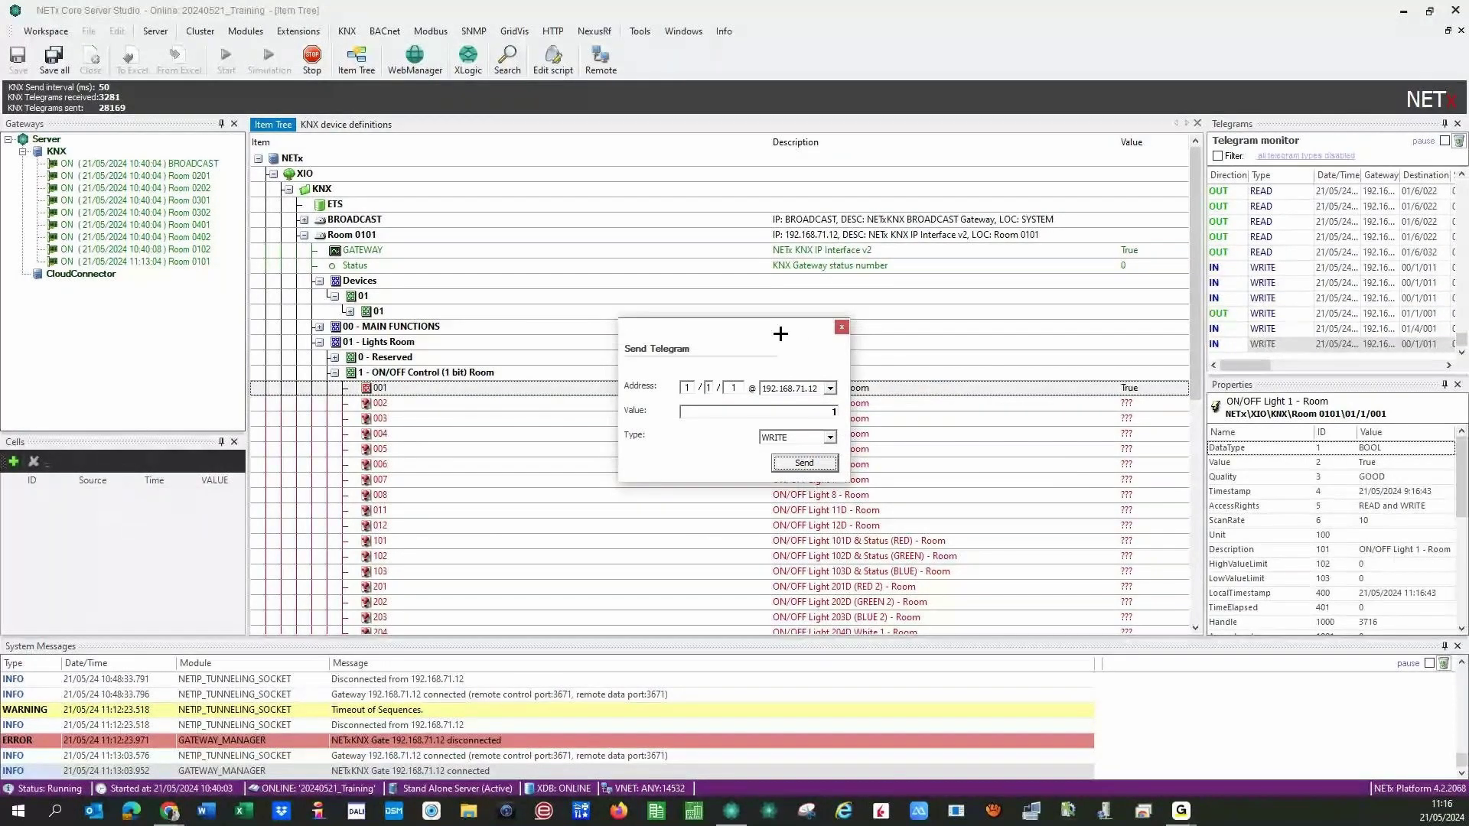
Collapse the 1 - ON/OFF Control group and expand 4 - ON/OFF Status (1 bit) Room to check the light status values.
drag(780, 333, 686, 144)
click(334, 372)
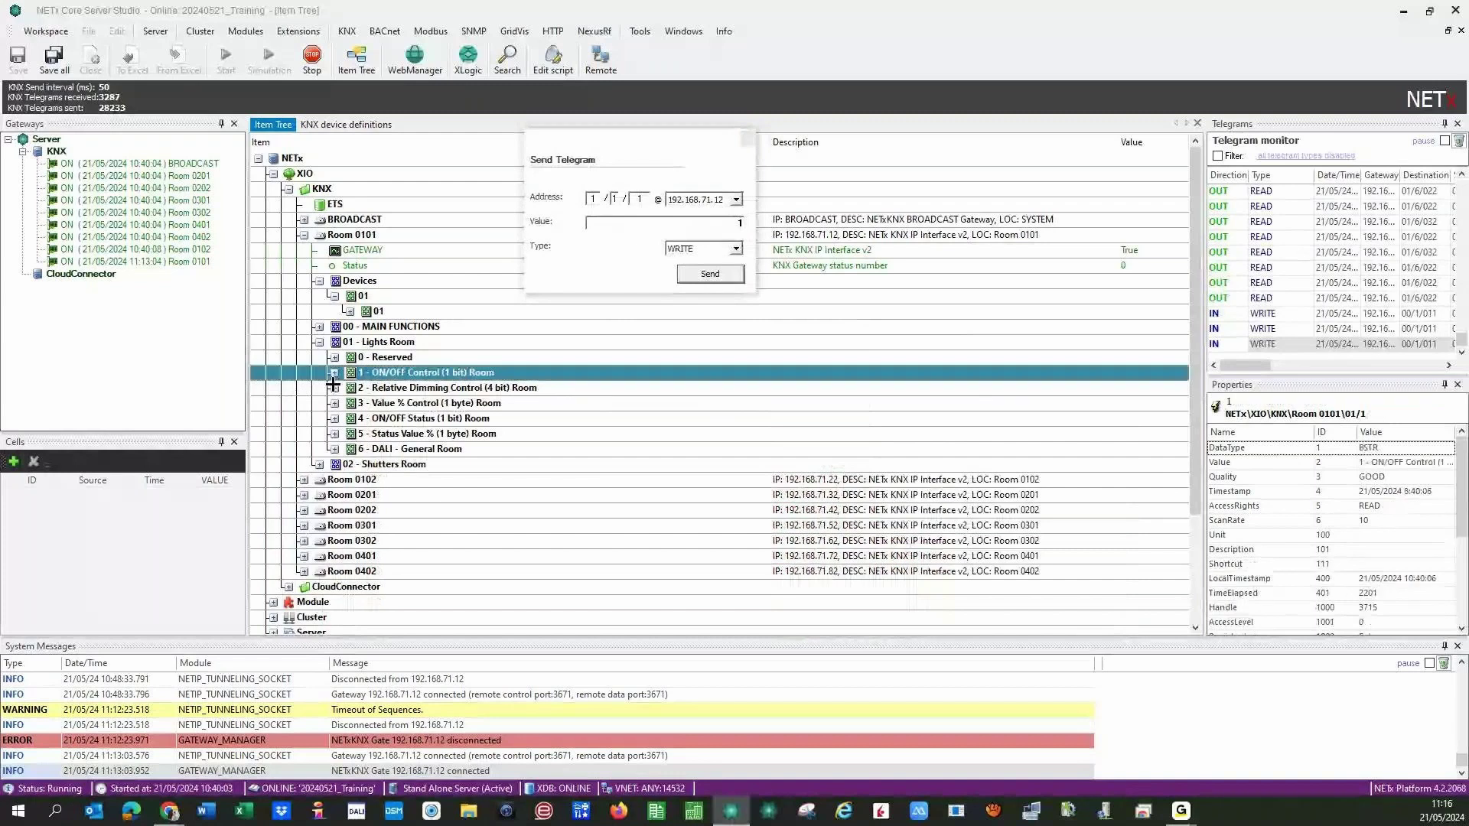
click(338, 420)
click(336, 419)
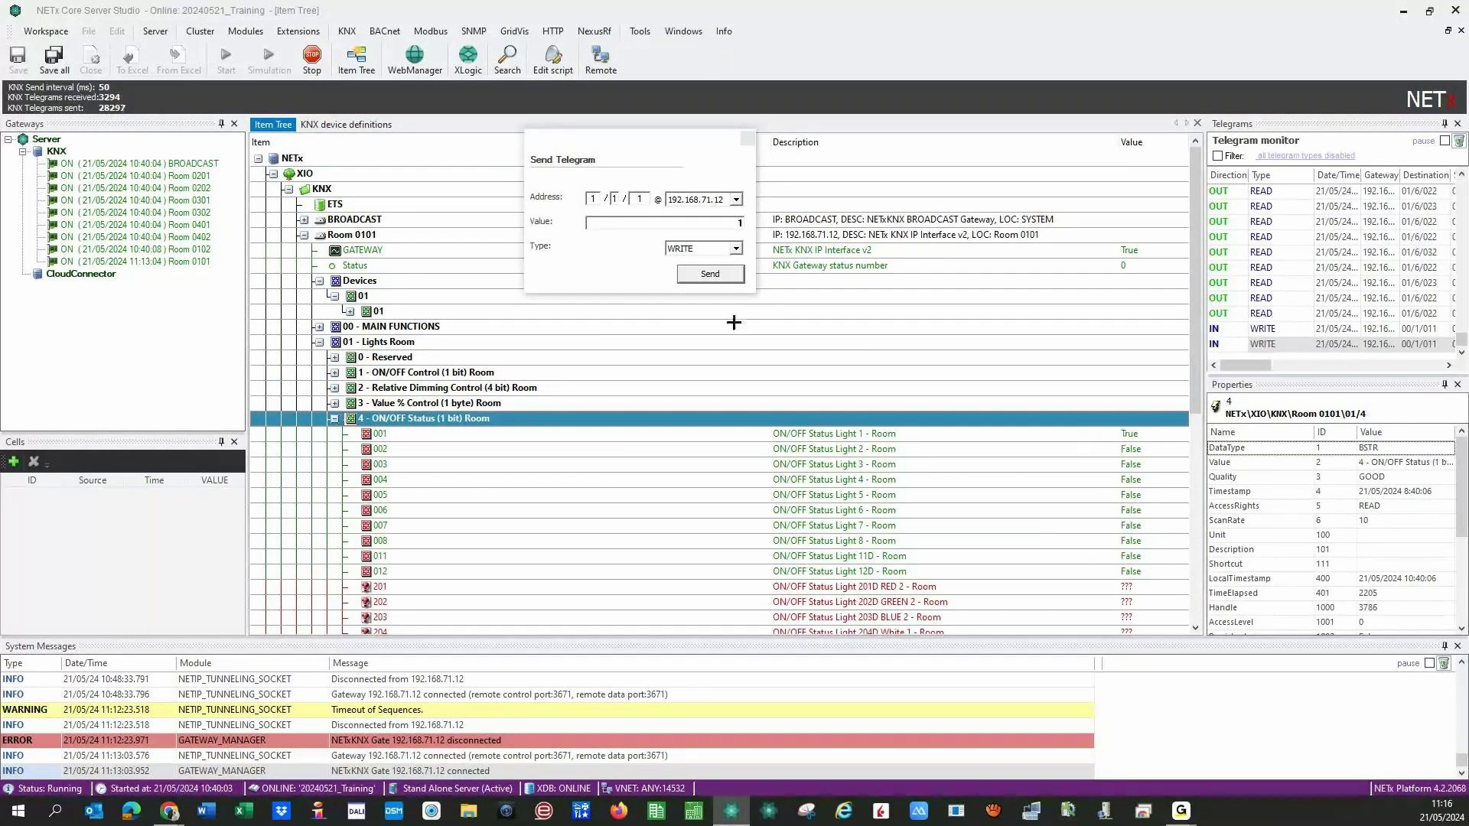
Send a WRITE telegram with value 0 to address 1/1/1 of Room 0101 and close the telegram dialog.
click(719, 225)
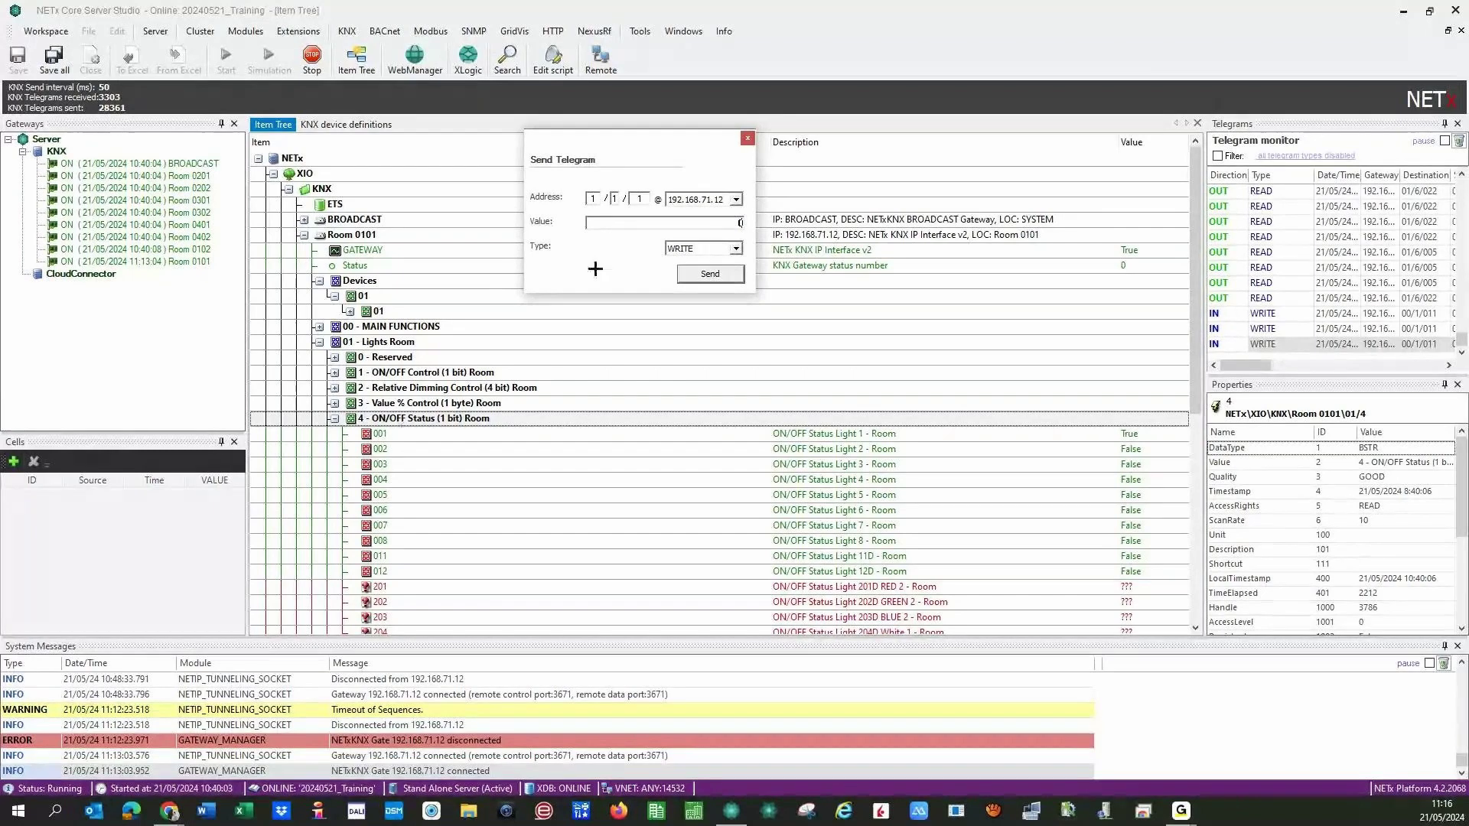
click(705, 274)
click(747, 138)
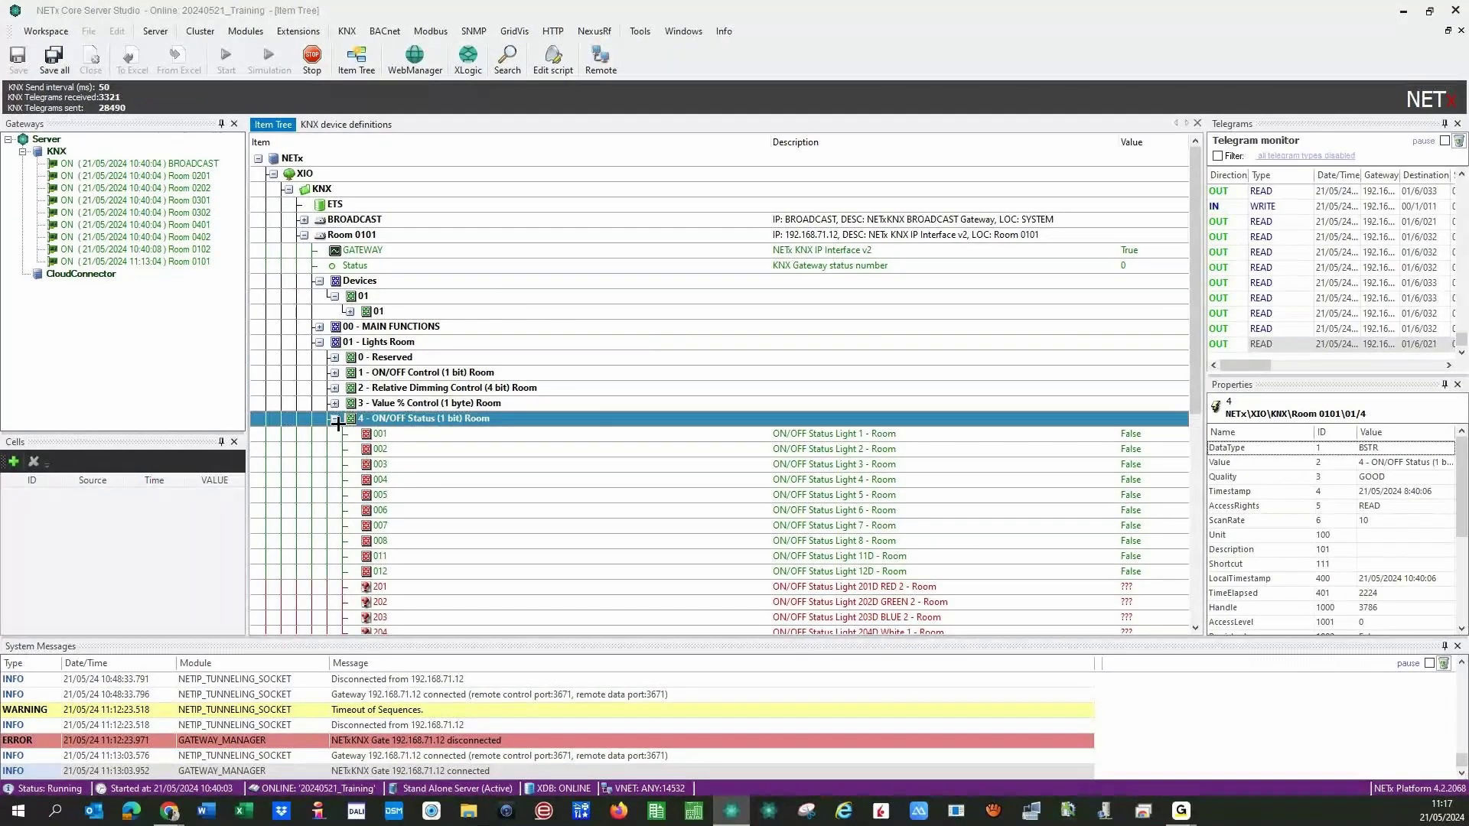
Return from the status group to 1 - ON/OFF Control and send a WRITE telegram with value 1 to ON/OFF Light 1.
key(Left)
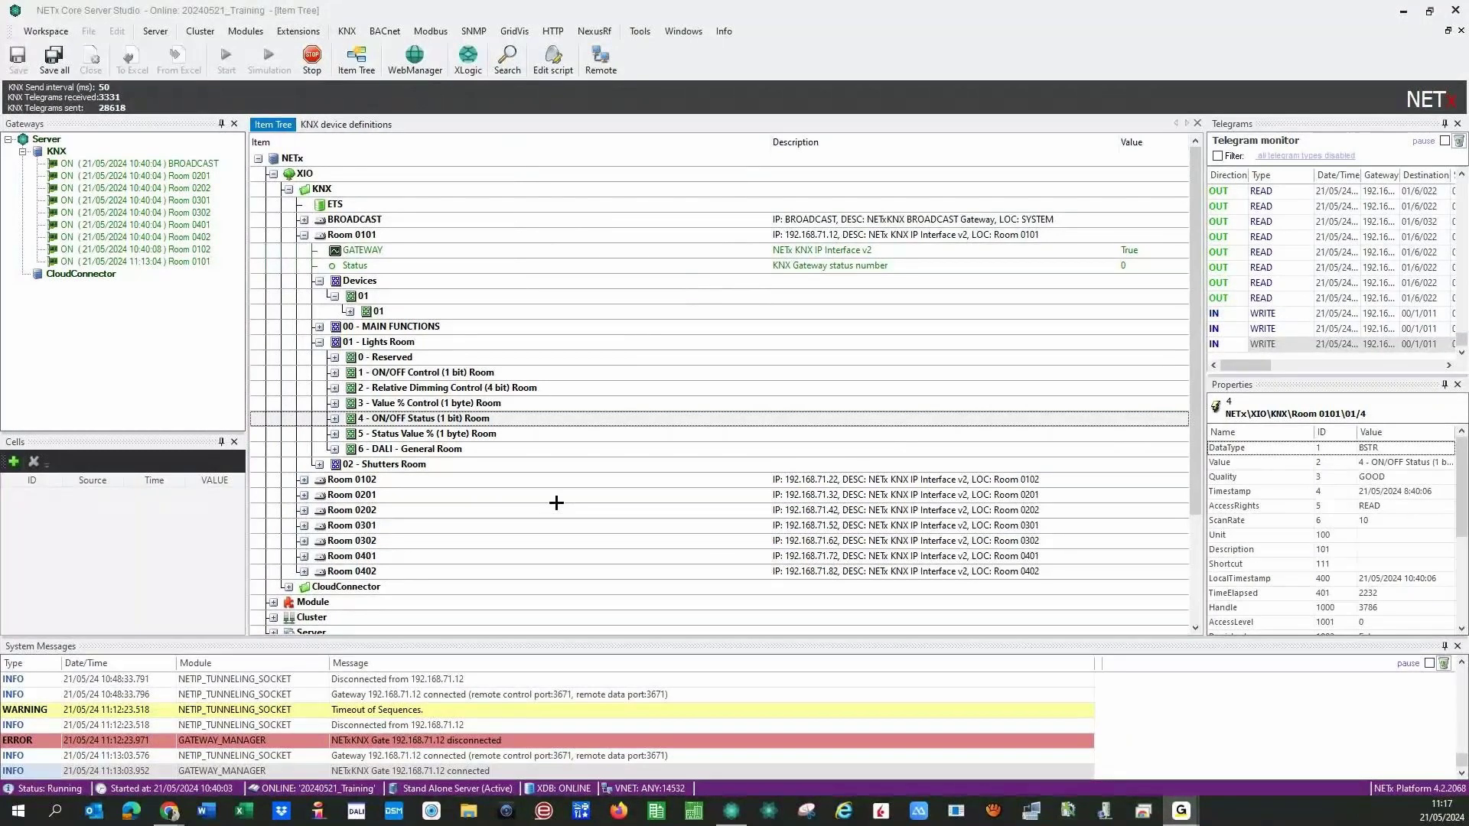
click(334, 373)
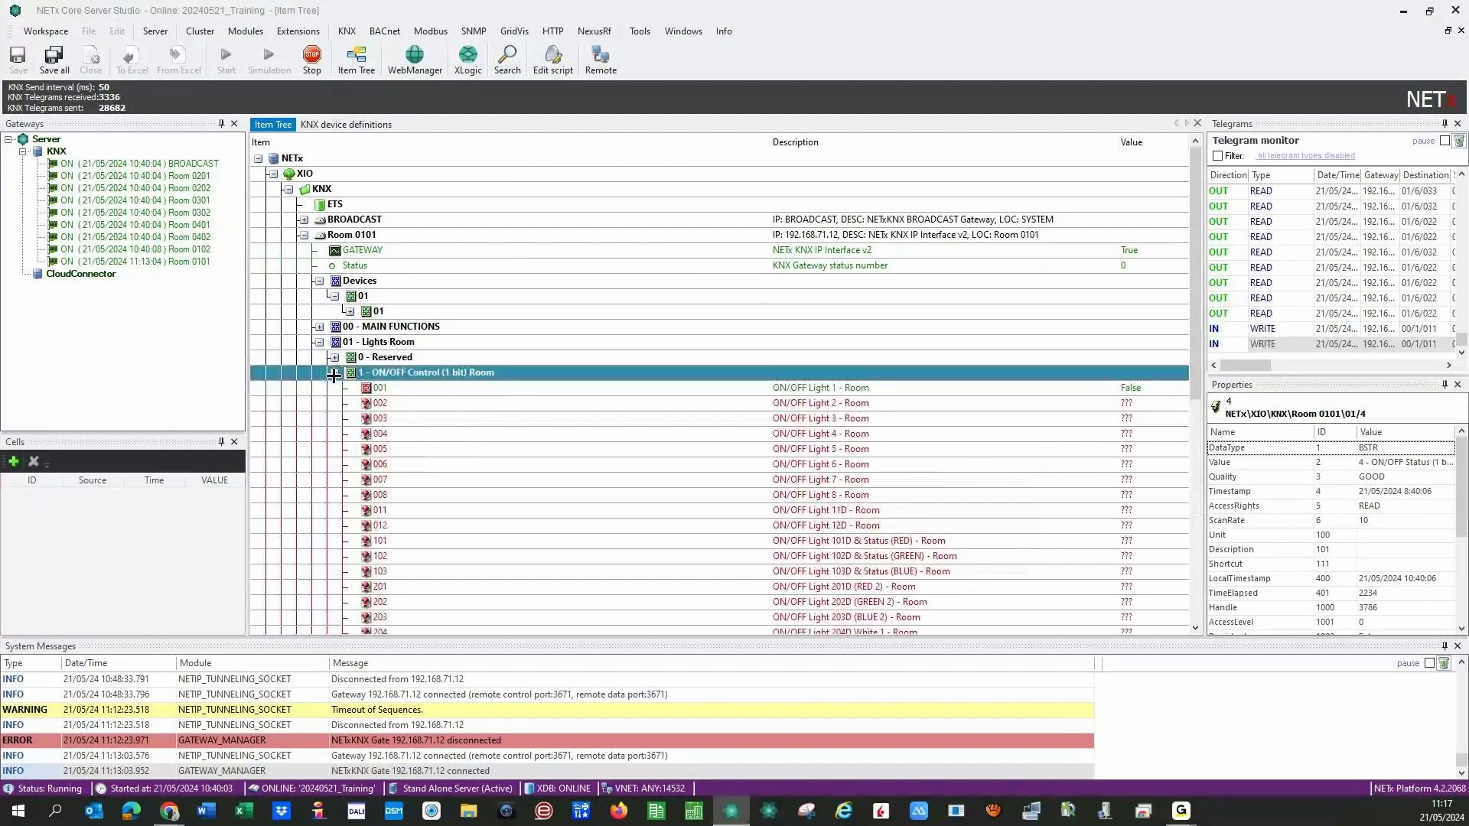
right_click(764, 388)
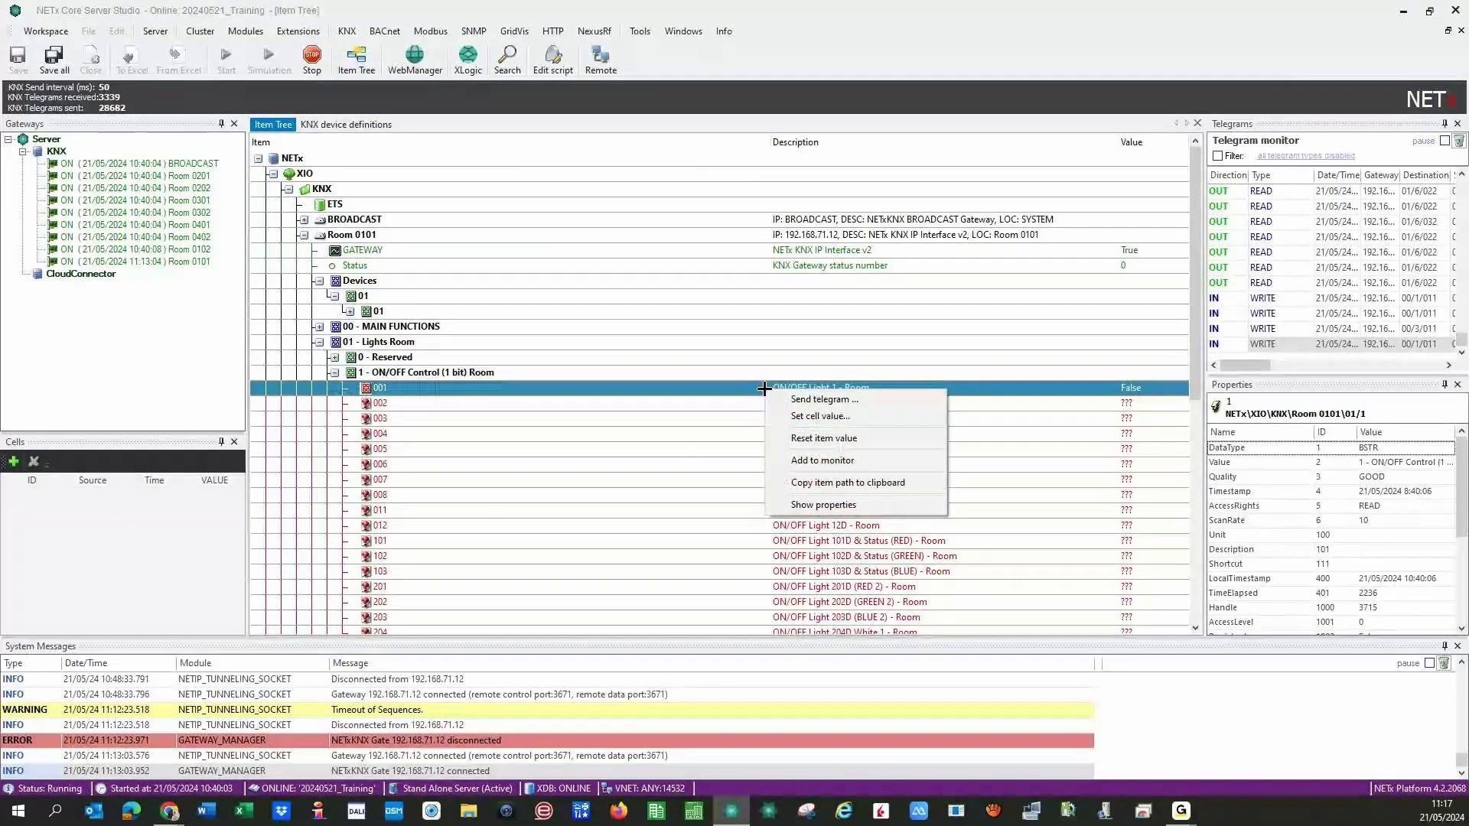
click(807, 399)
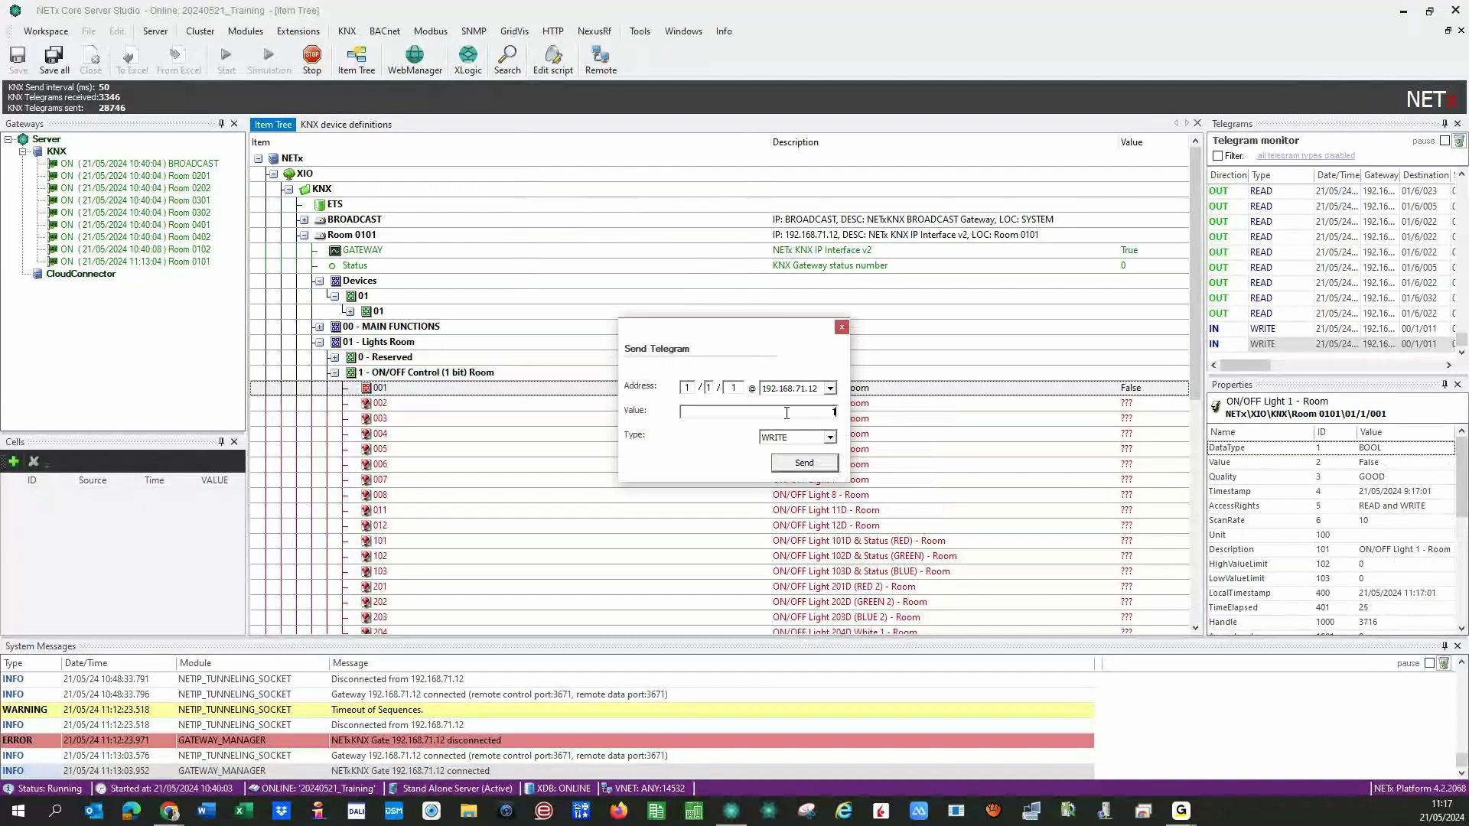
click(794, 463)
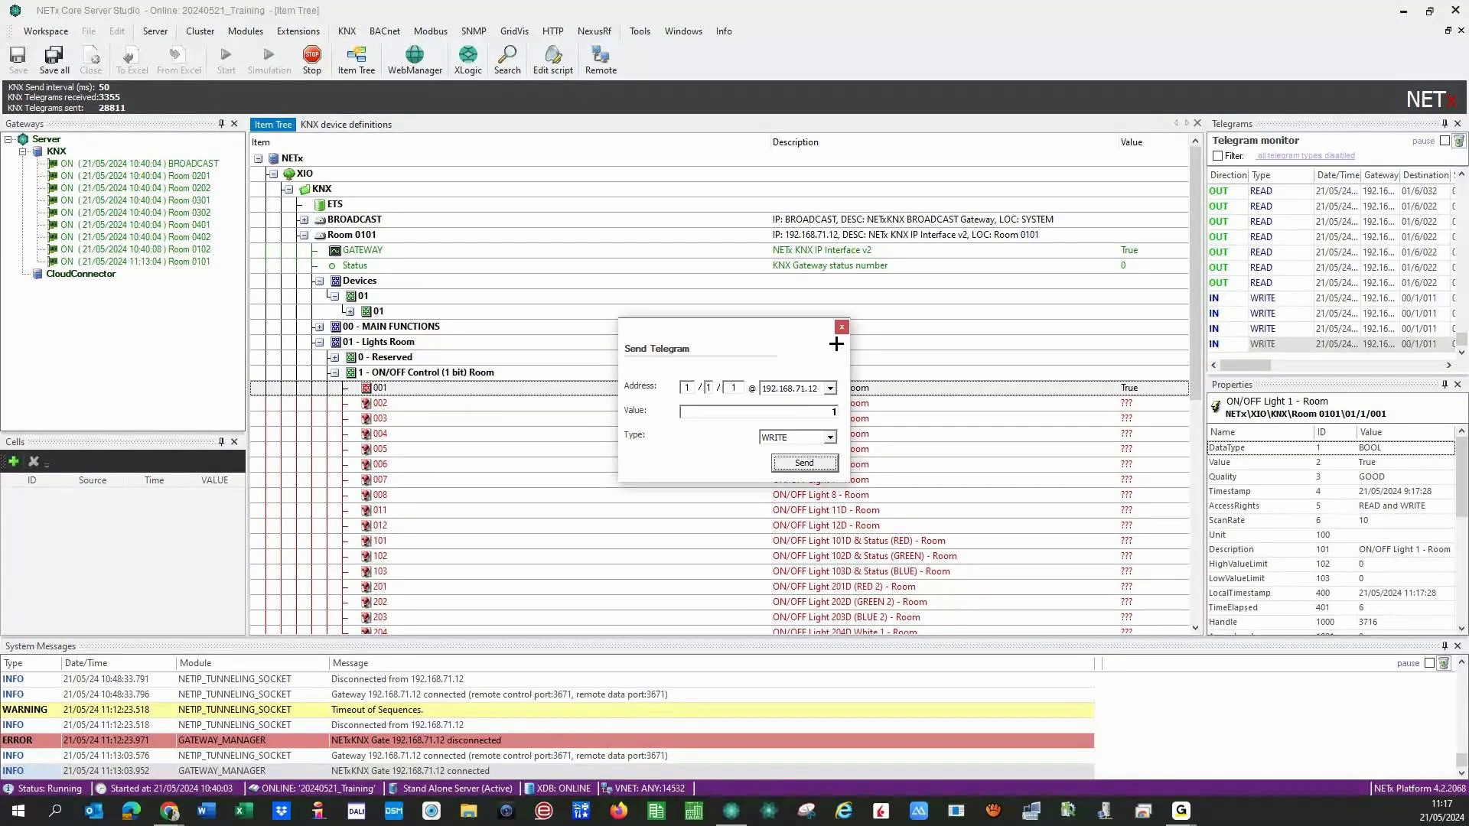
Send value 0 to ON/OFF Light 1 and close the telegram dialog.
key(BackSpace)
text(0)
click(804, 463)
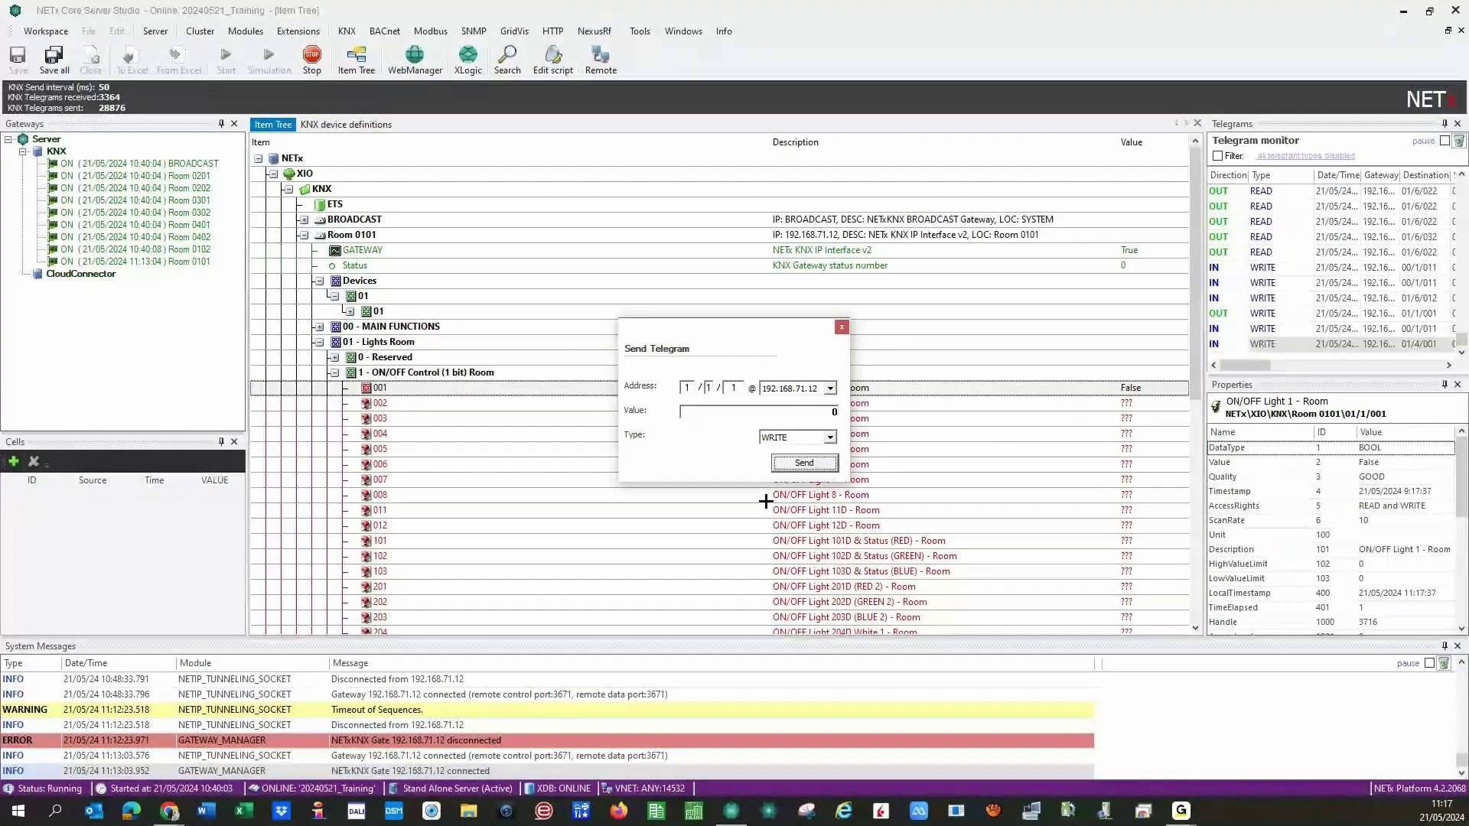
click(839, 328)
Send a WRITE telegram with value 1 to the ON/OFF Light 12D item (1/1/12) of Room 0101.
click(731, 524)
right_click(730, 525)
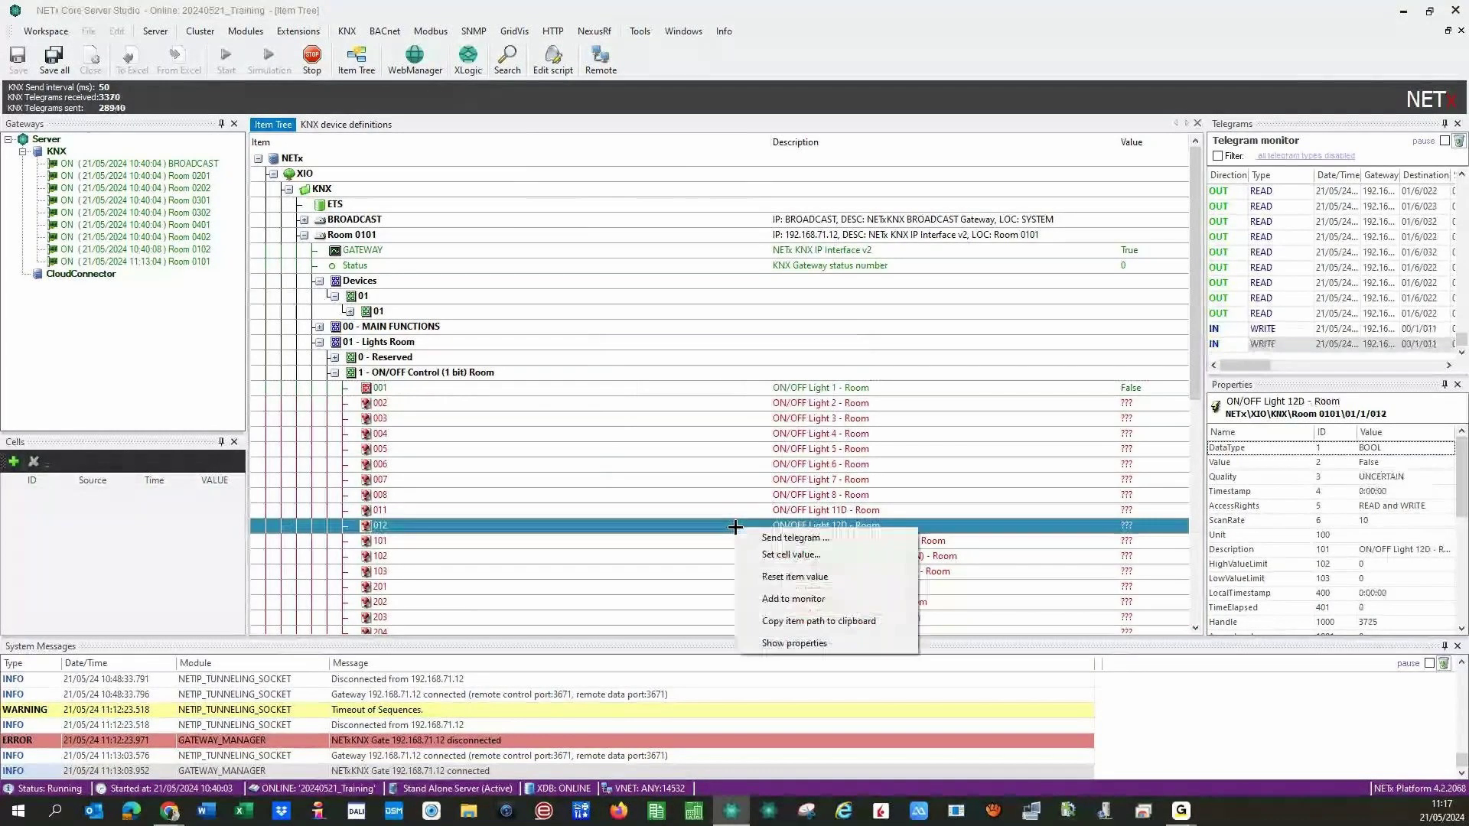
click(758, 535)
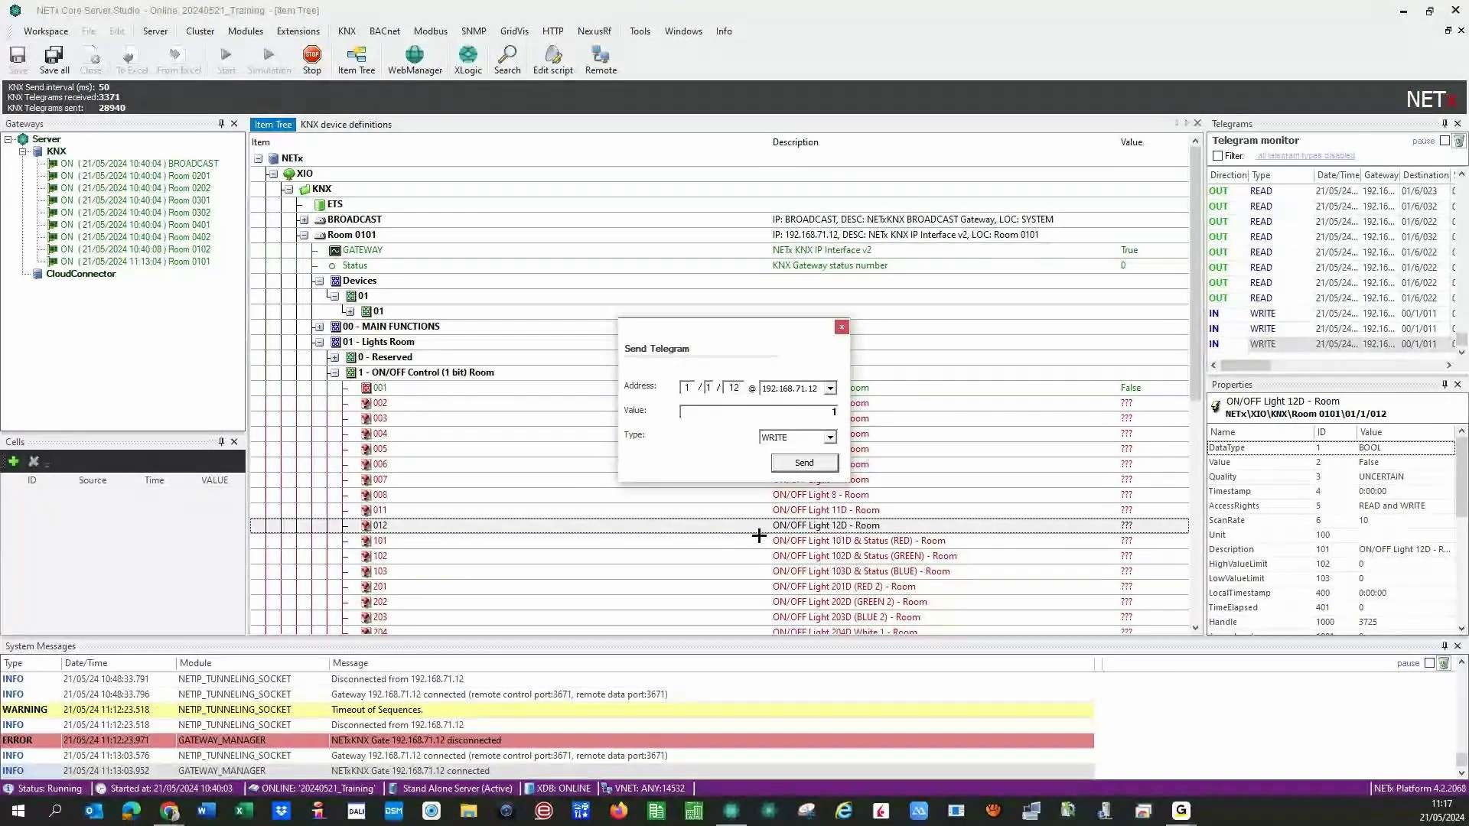
text(1)
key(Return)
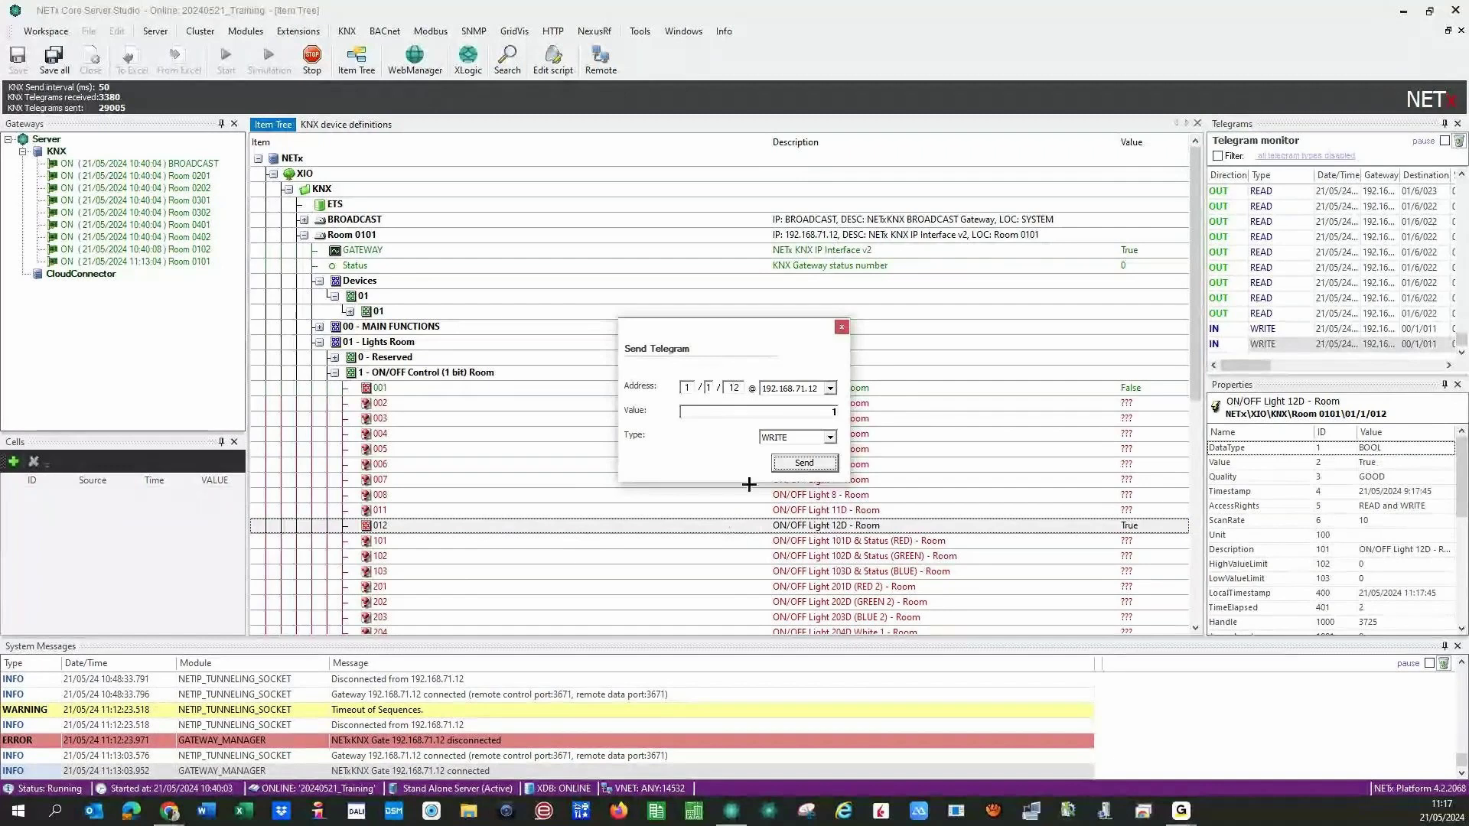
Send value 0 to ON/OFF Light 12D and close the telegram dialog.
drag(827, 417, 845, 412)
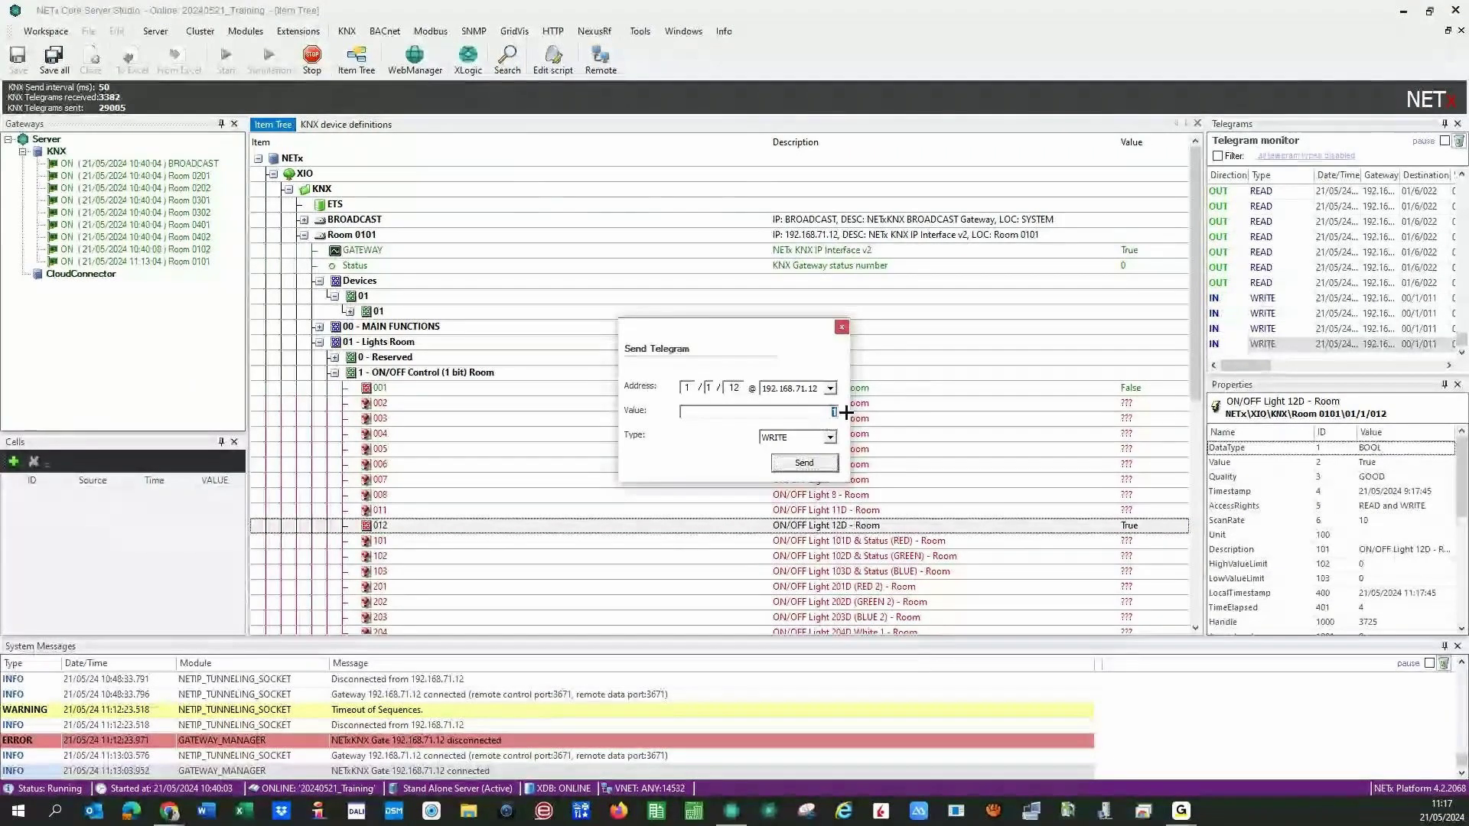
text(0)
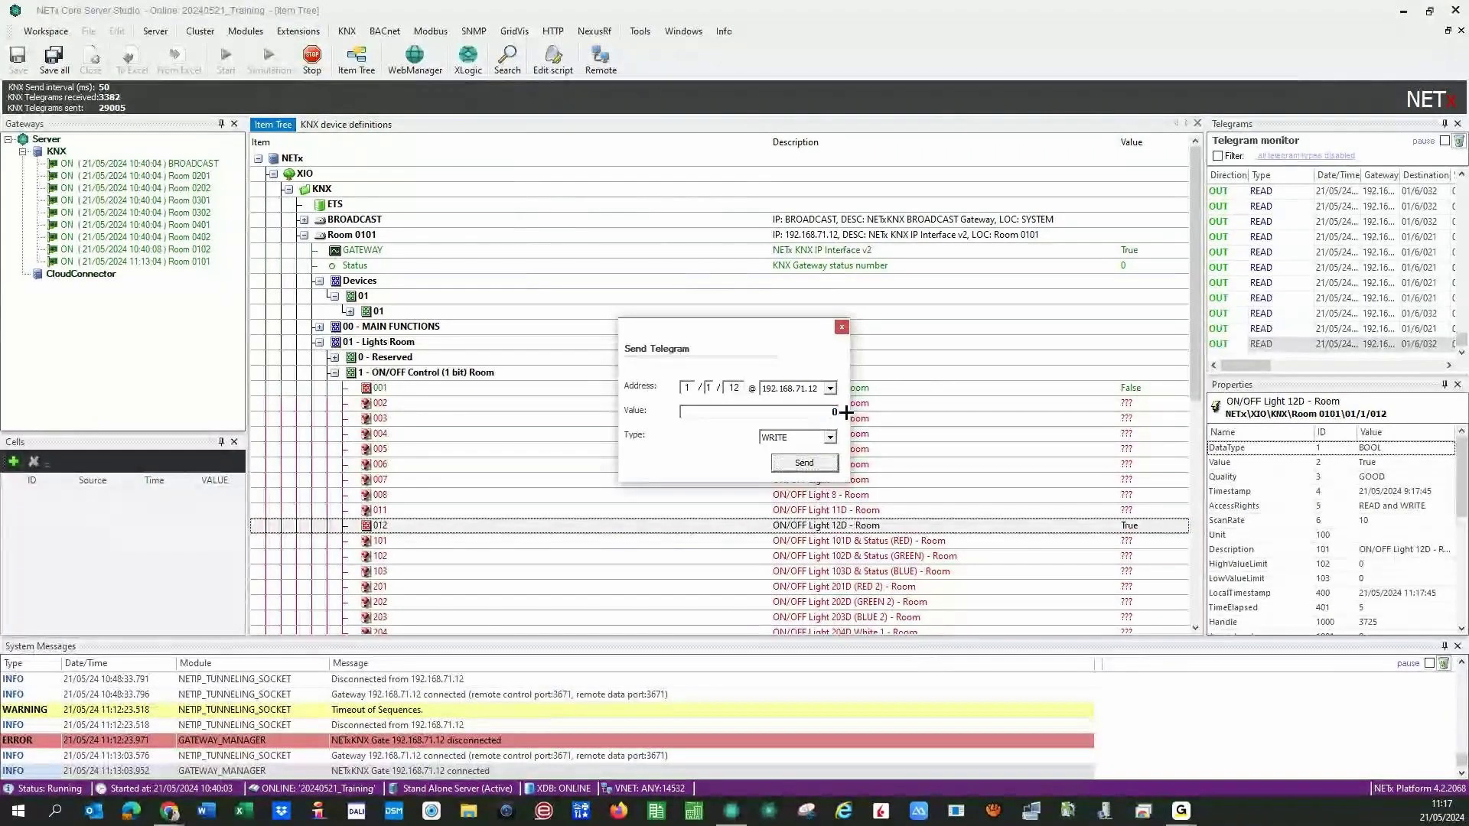
click(797, 458)
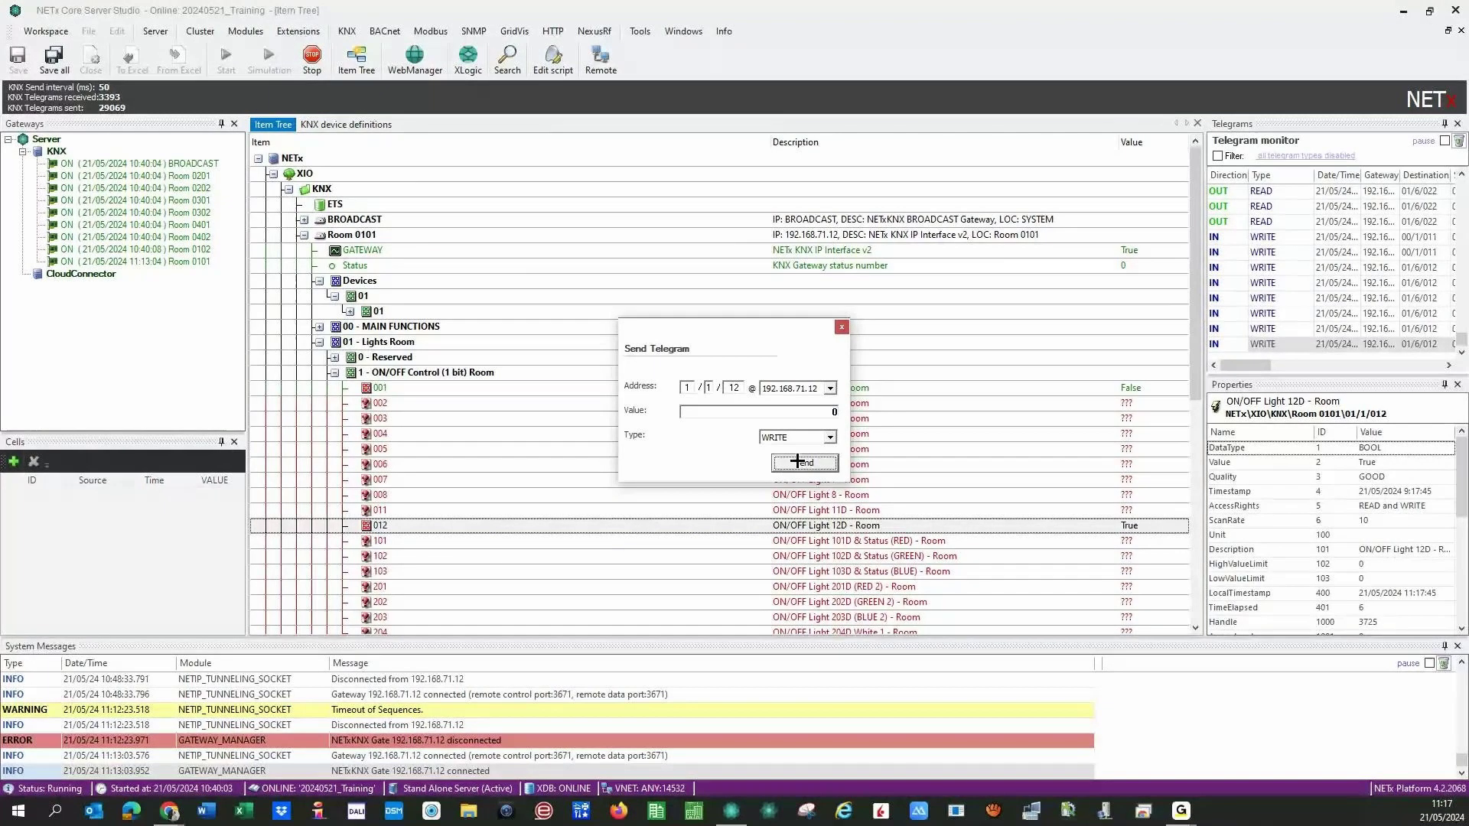
click(840, 328)
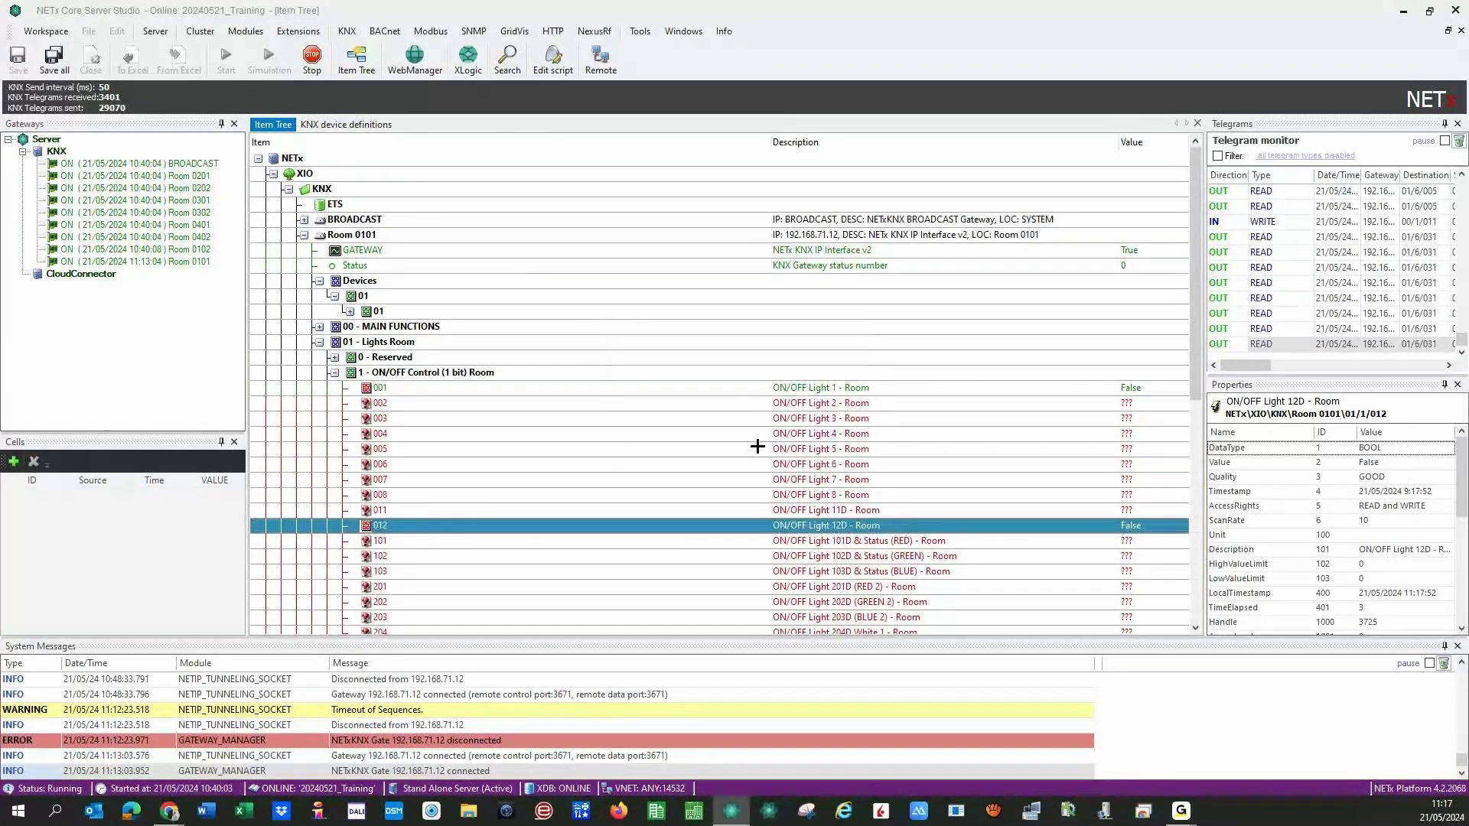
Collapse the ON/OFF Control group and the 01 - Lights Room branch in the item tree.
click(334, 374)
click(335, 373)
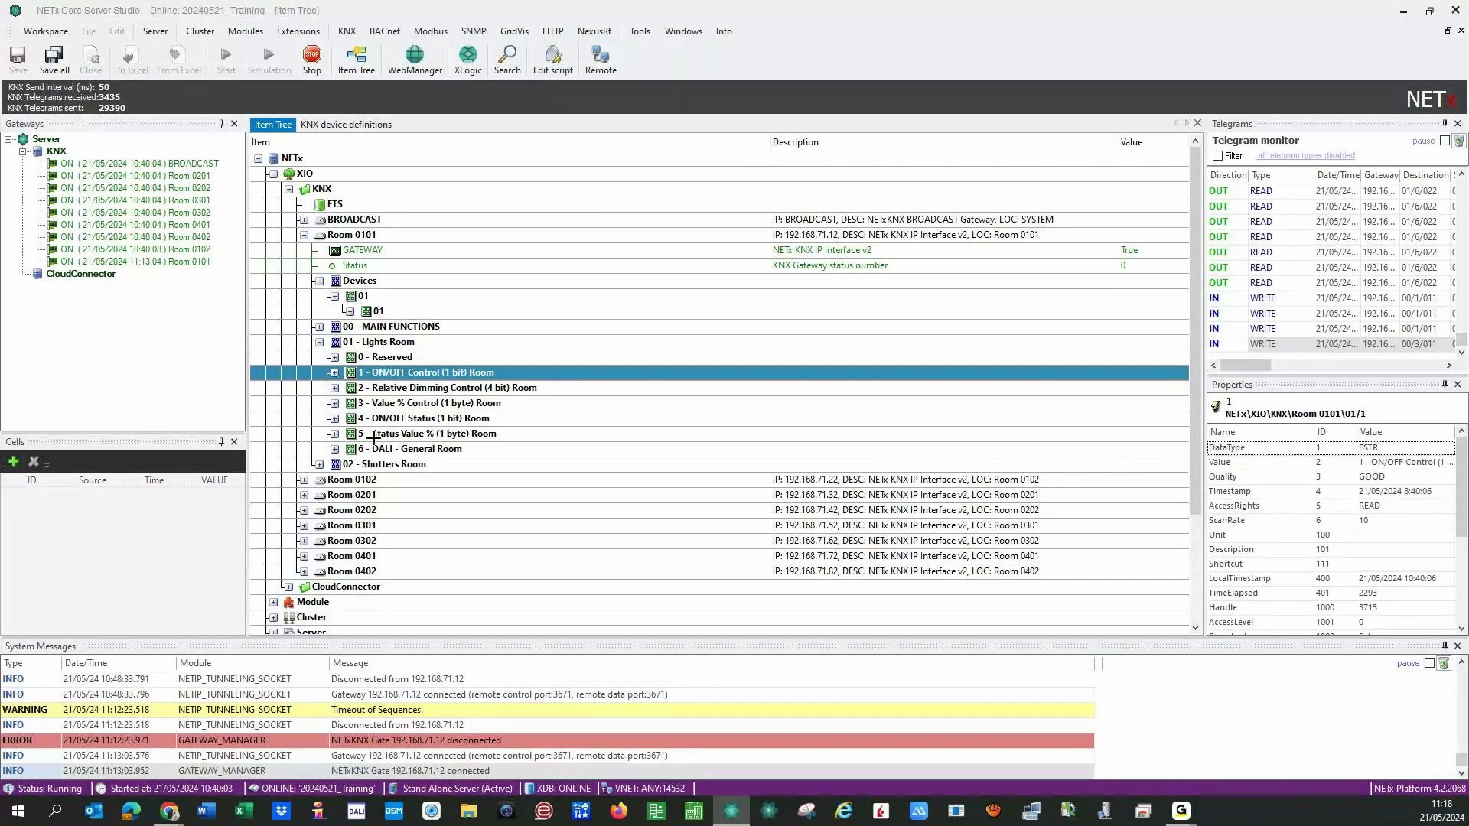
click(320, 343)
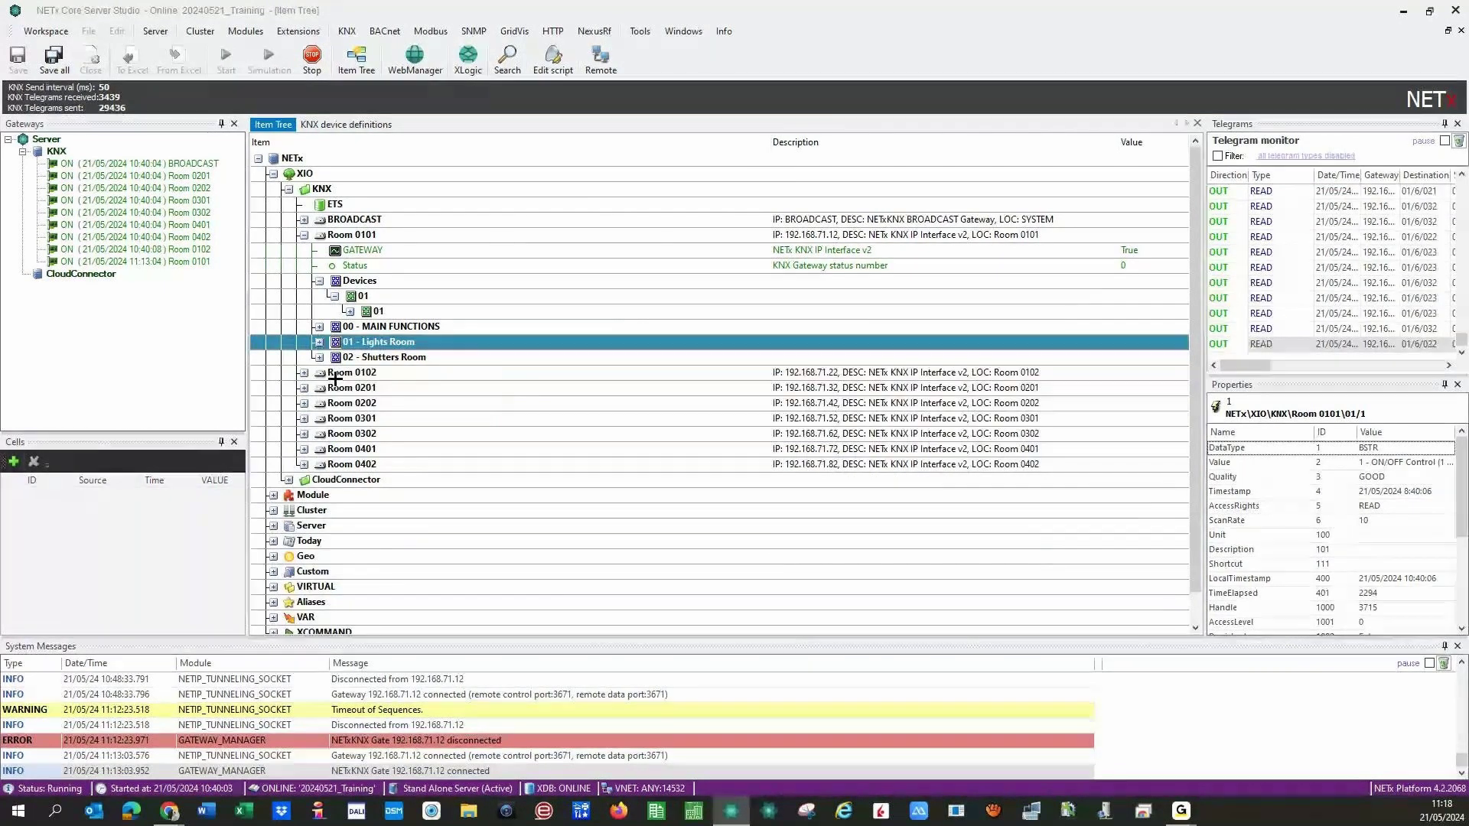
Open the live V-Link definitions and delete the two default comment rows.
click(292, 31)
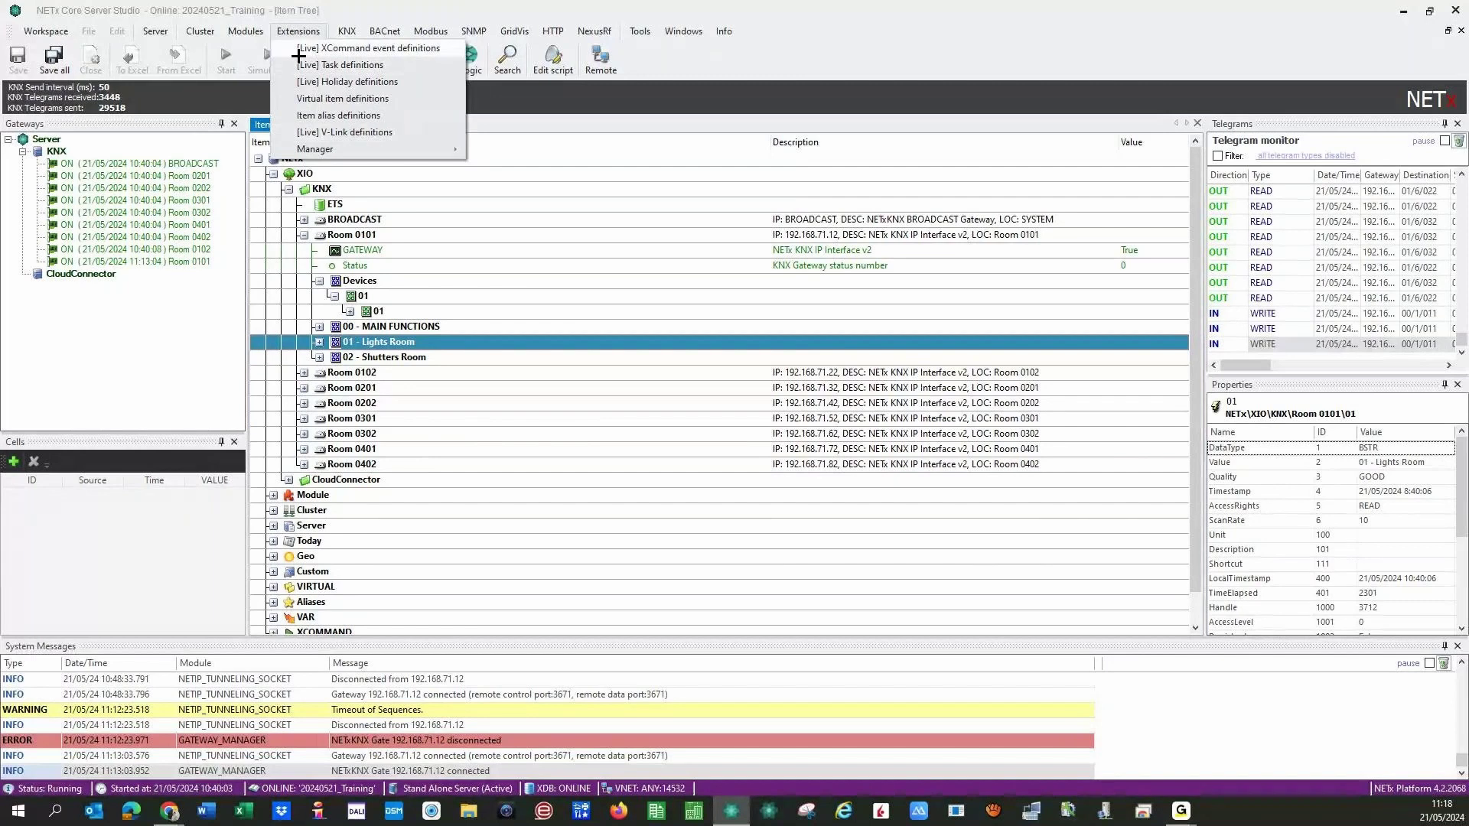
click(408, 132)
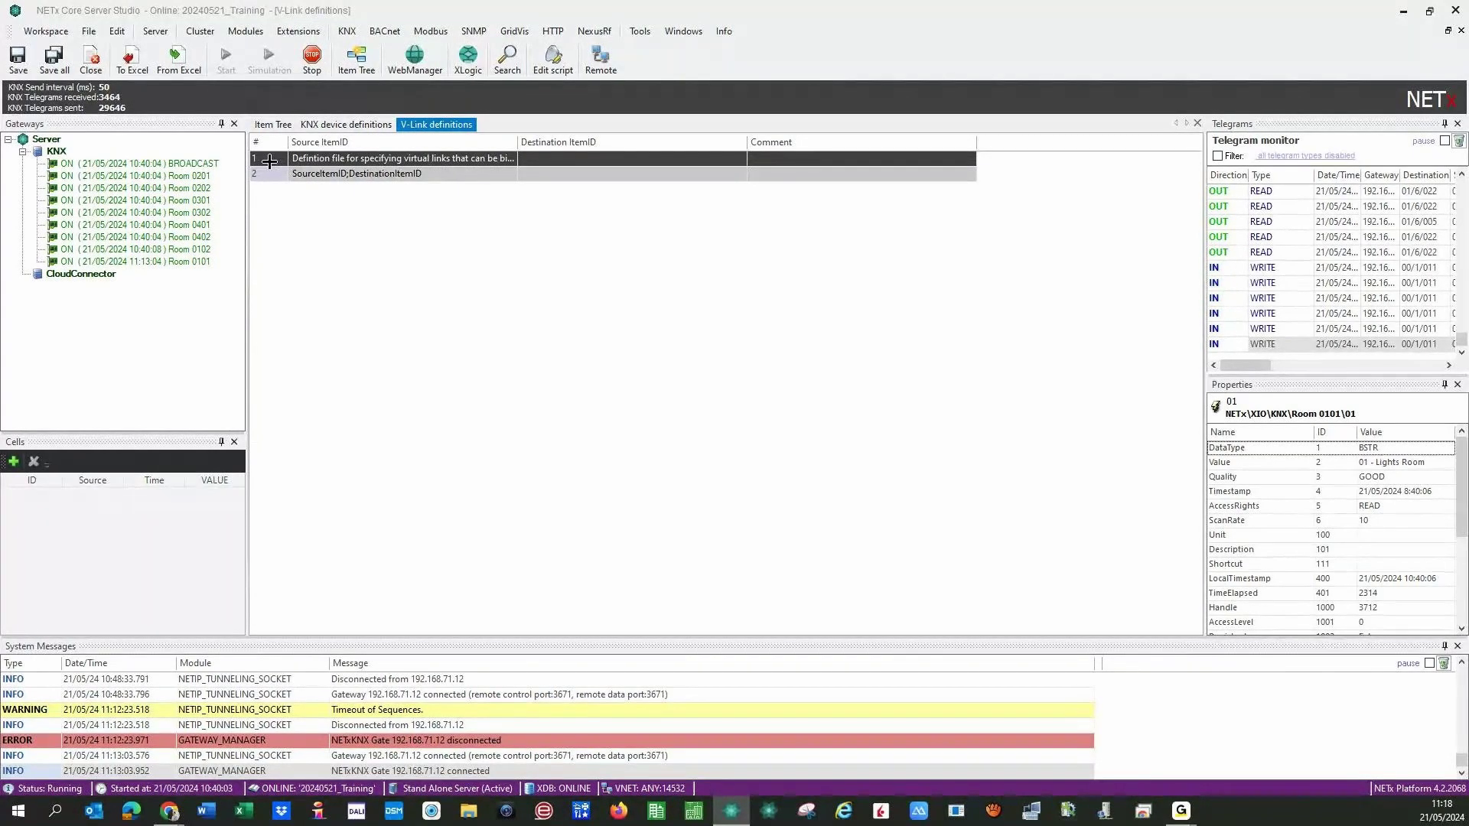
shift+click(288, 177)
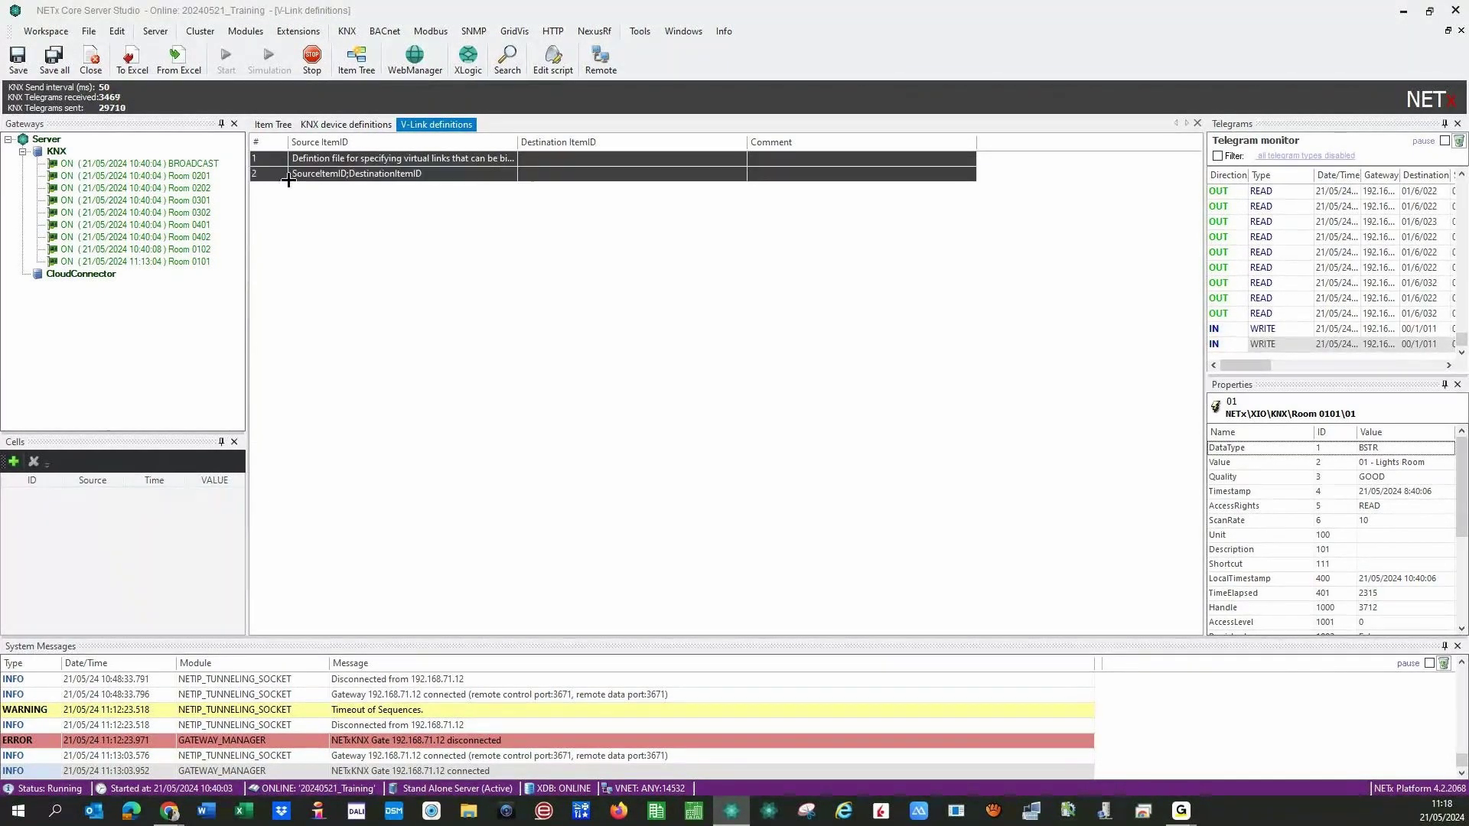
key(Delete)
Insert a new V-Link definition with Room 0101's ON/OFF Light 12D control item (01/1/012) as its source.
right_click(288, 181)
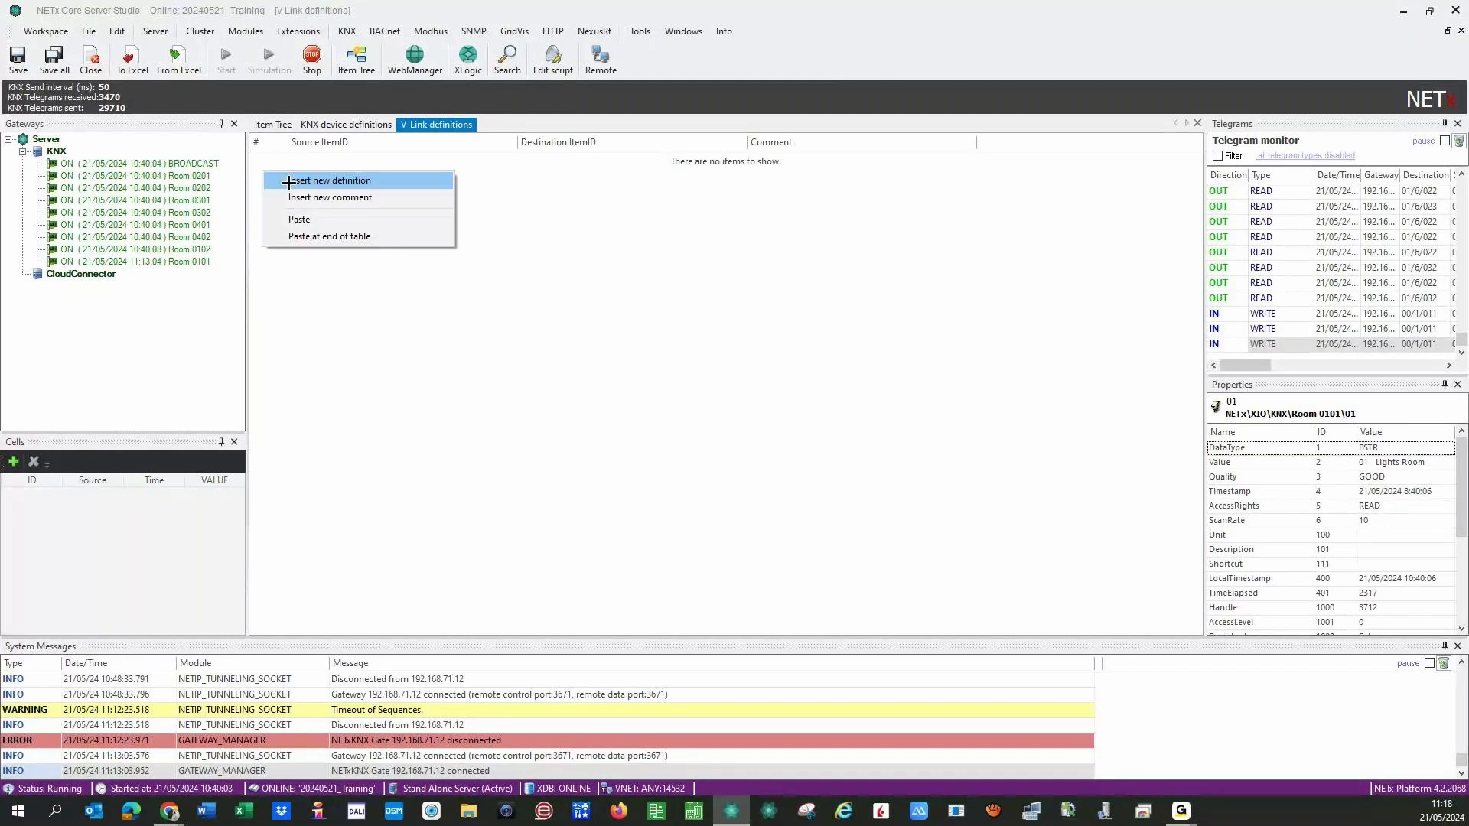
click(290, 182)
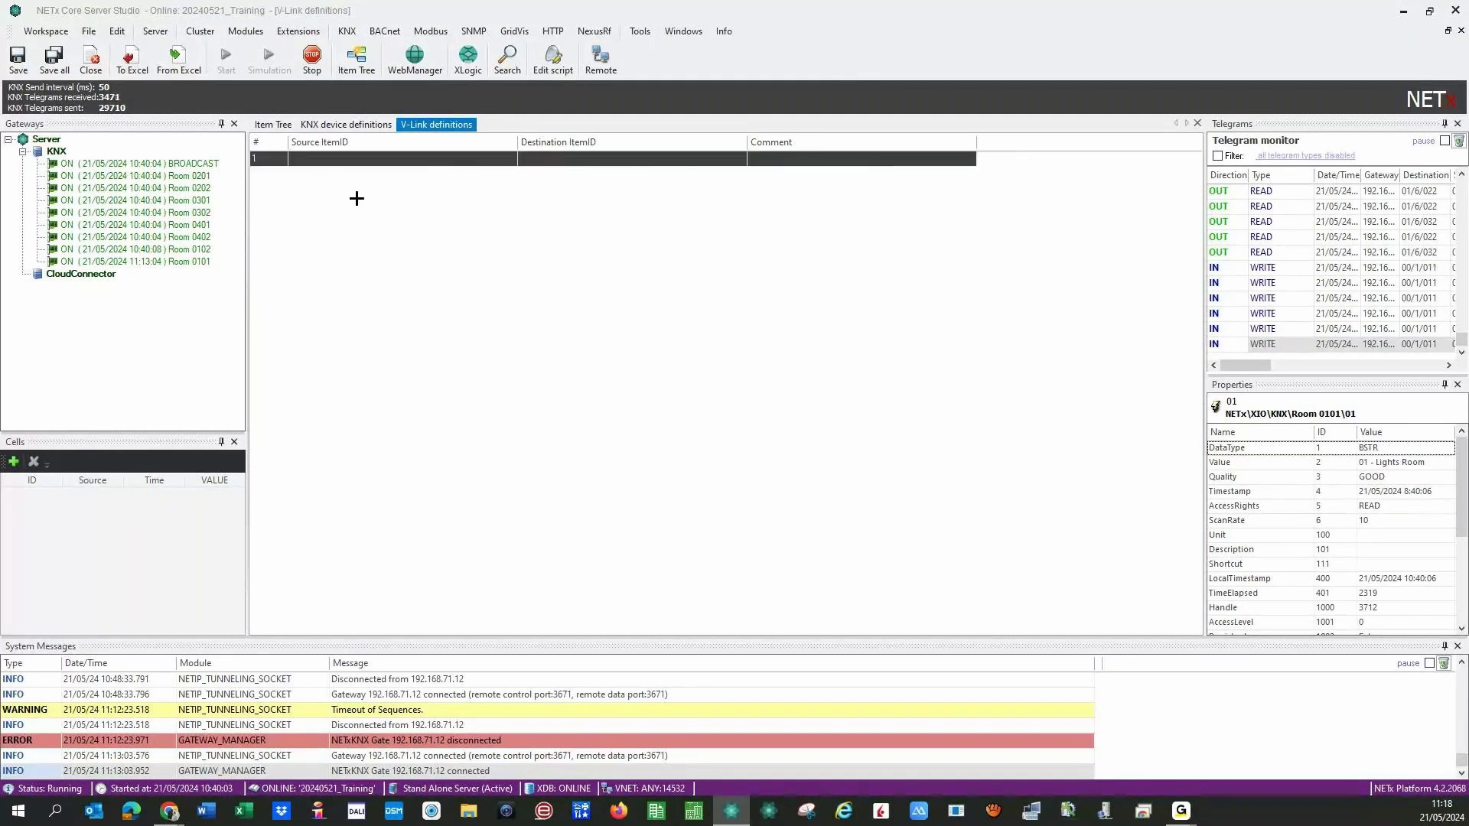
click(325, 159)
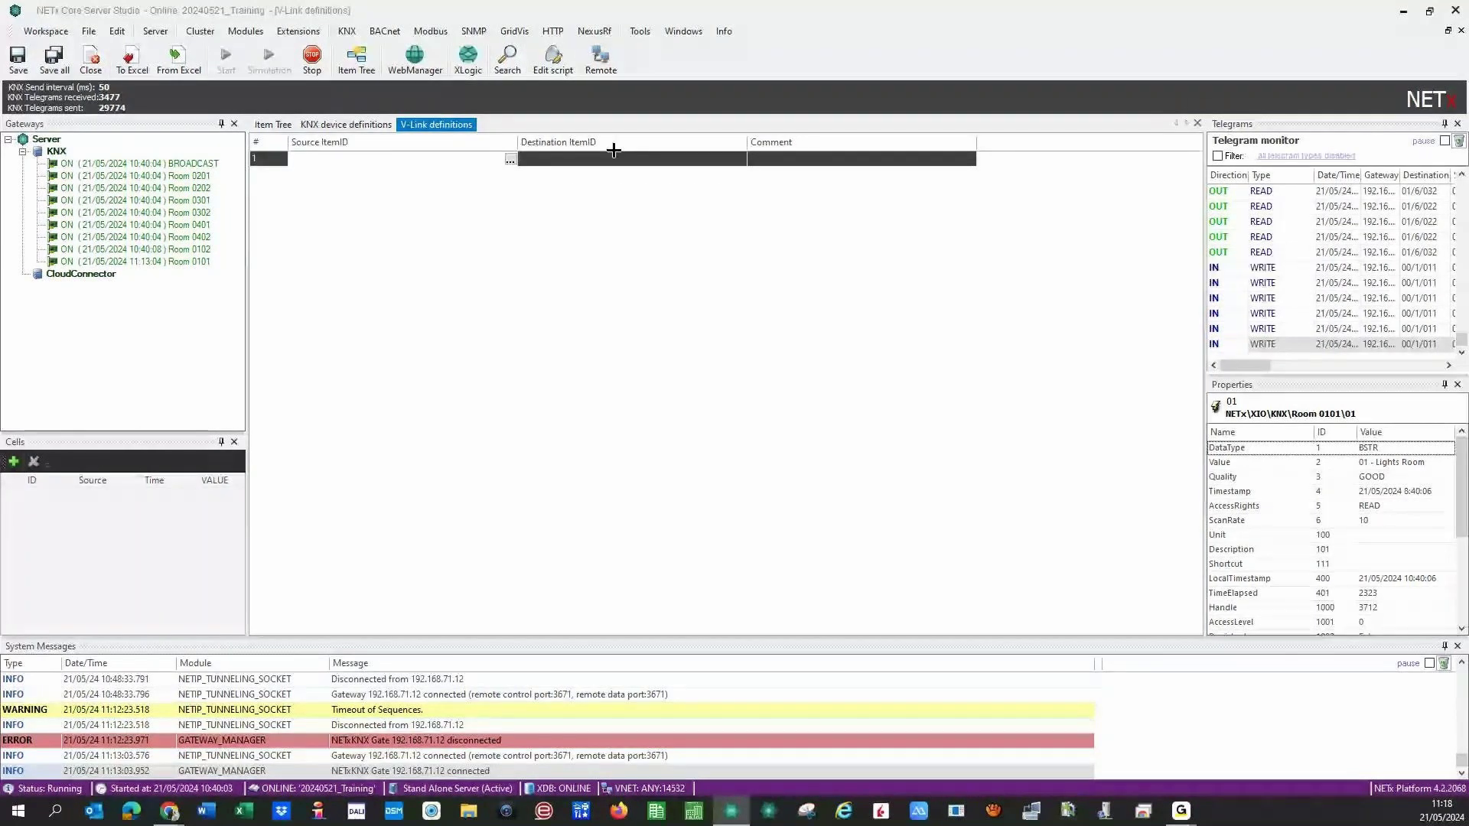
click(509, 159)
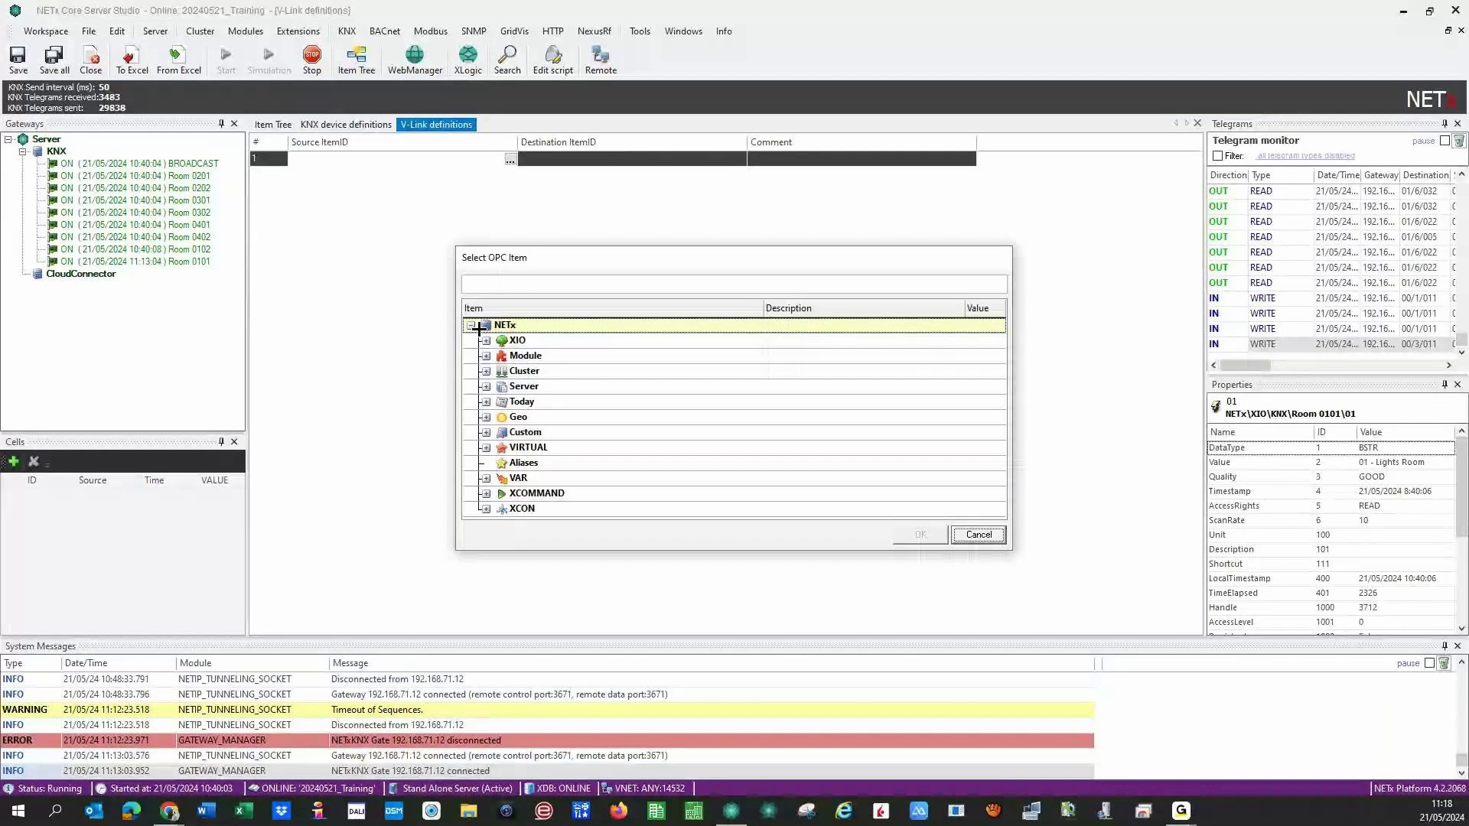
click(485, 339)
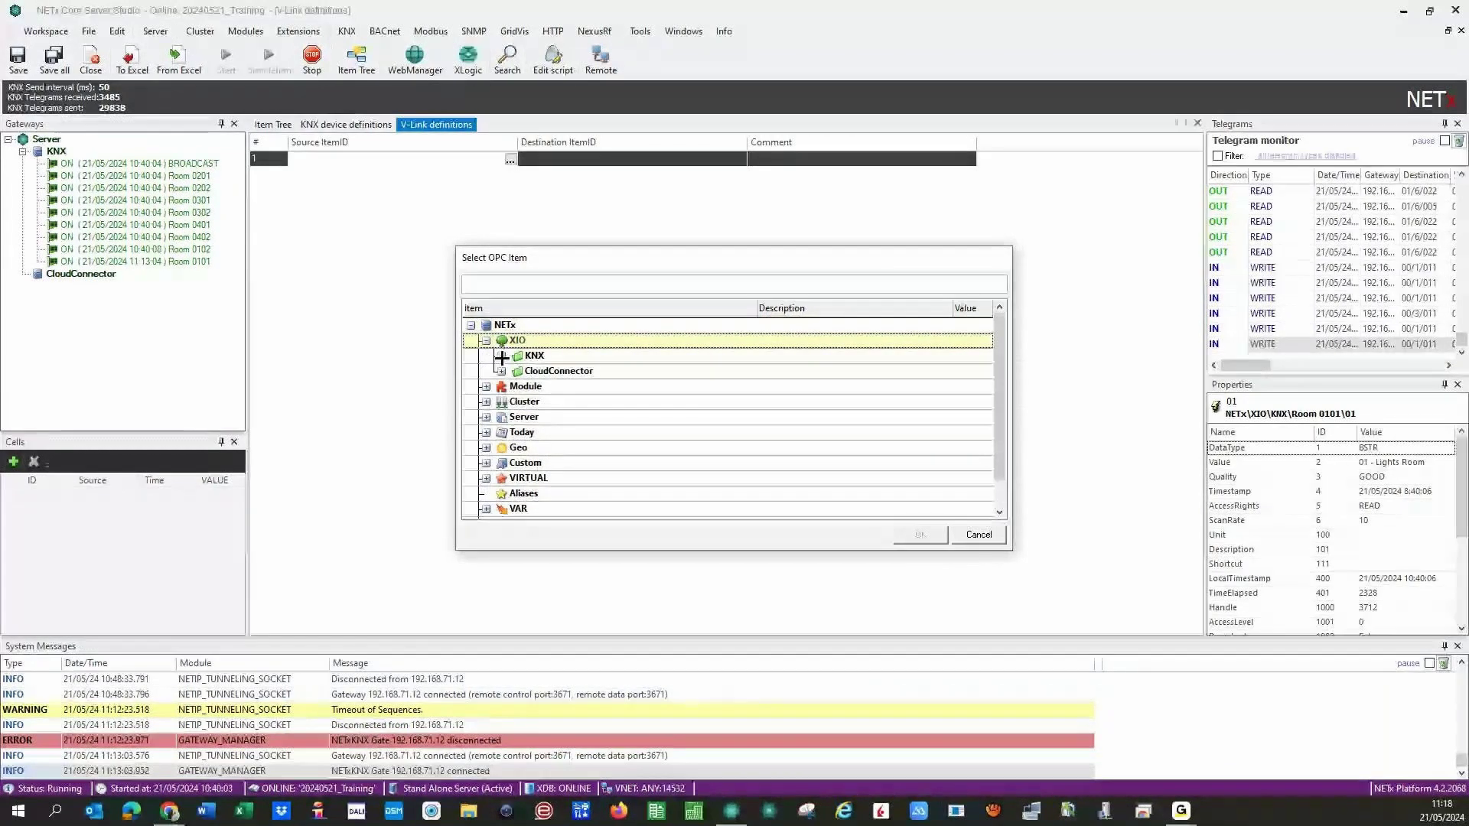
click(502, 355)
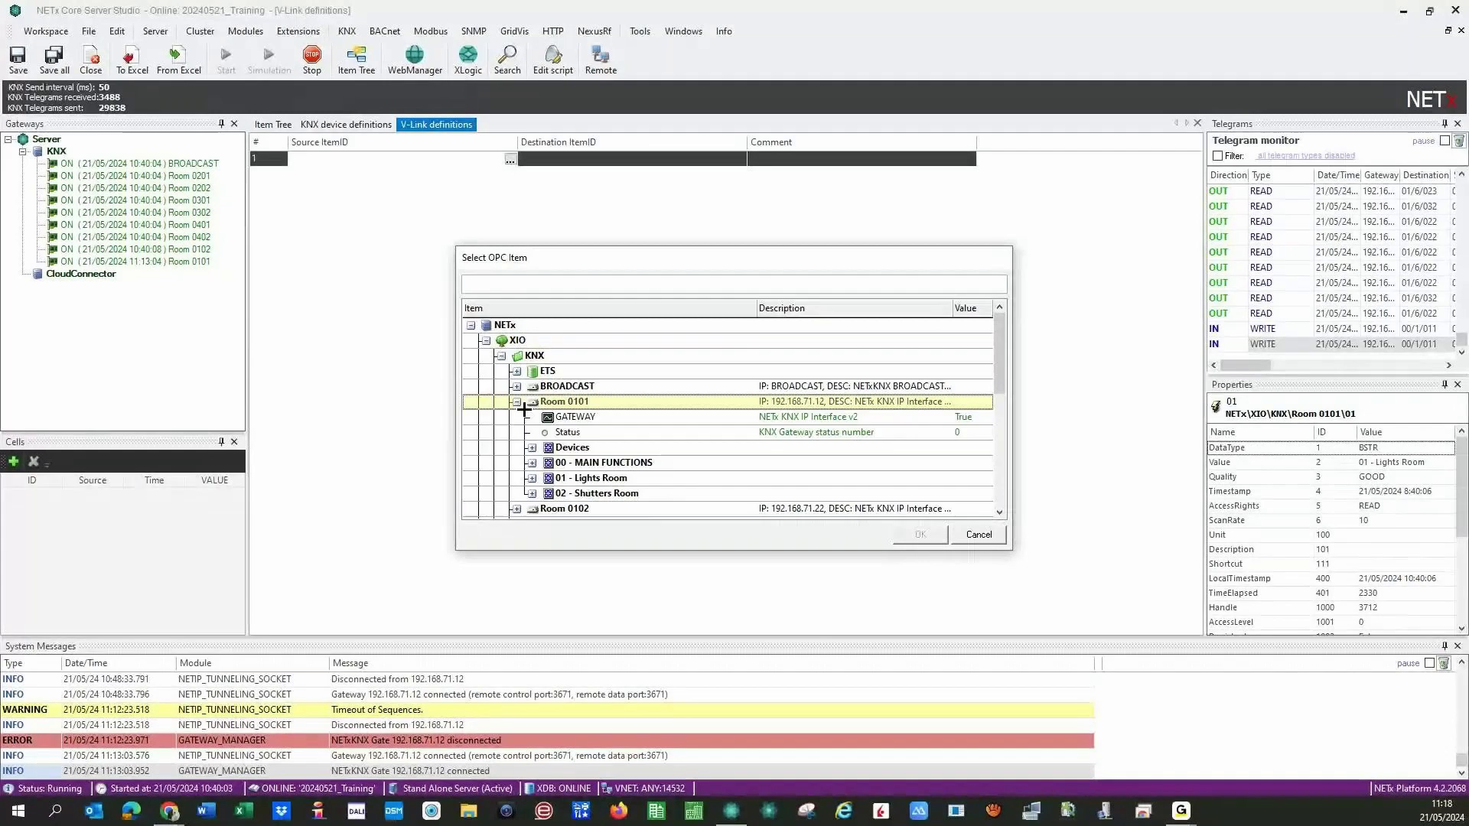
double_click(908, 476)
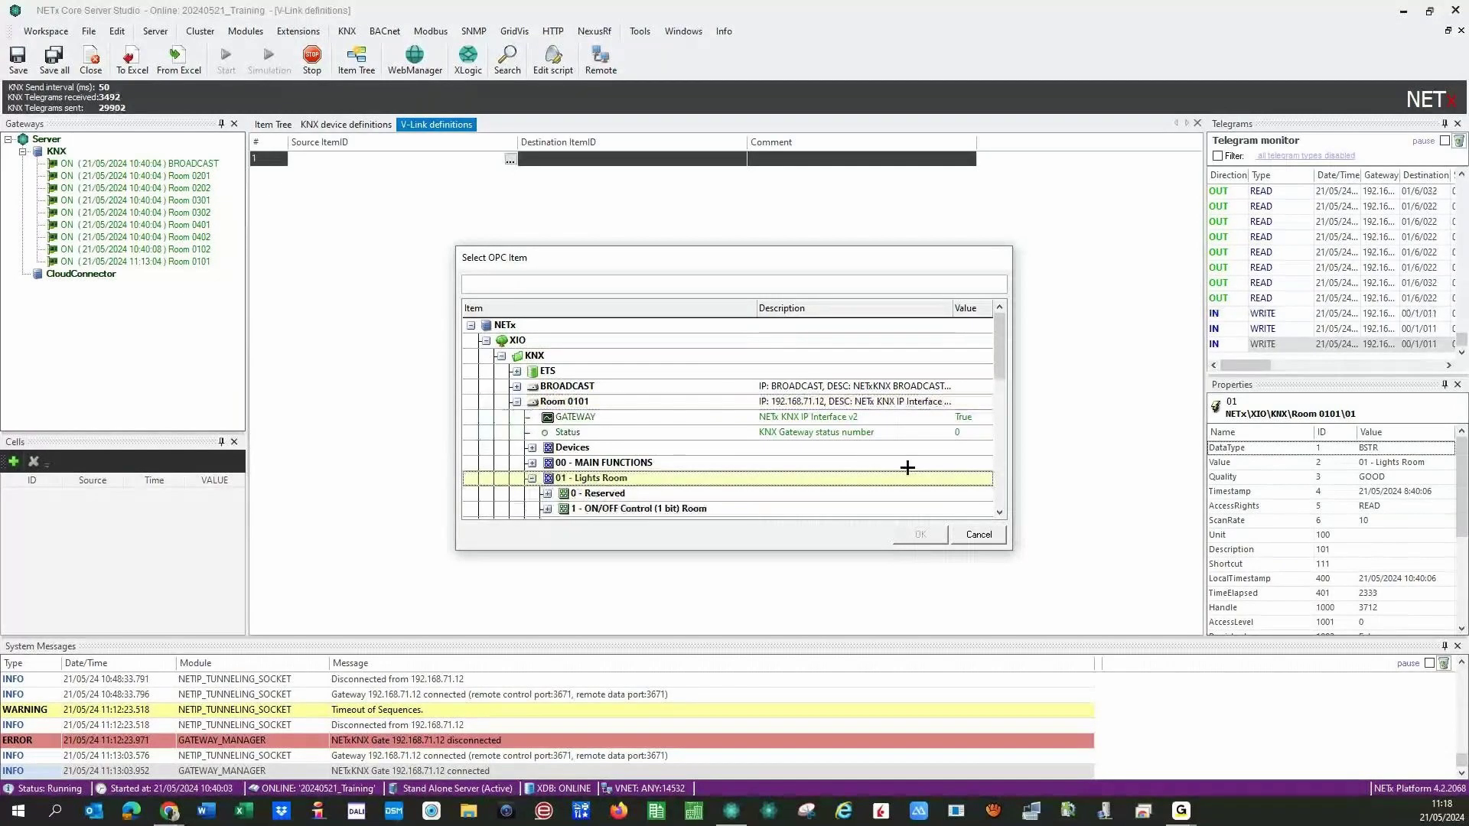
drag(1000, 367, 1000, 413)
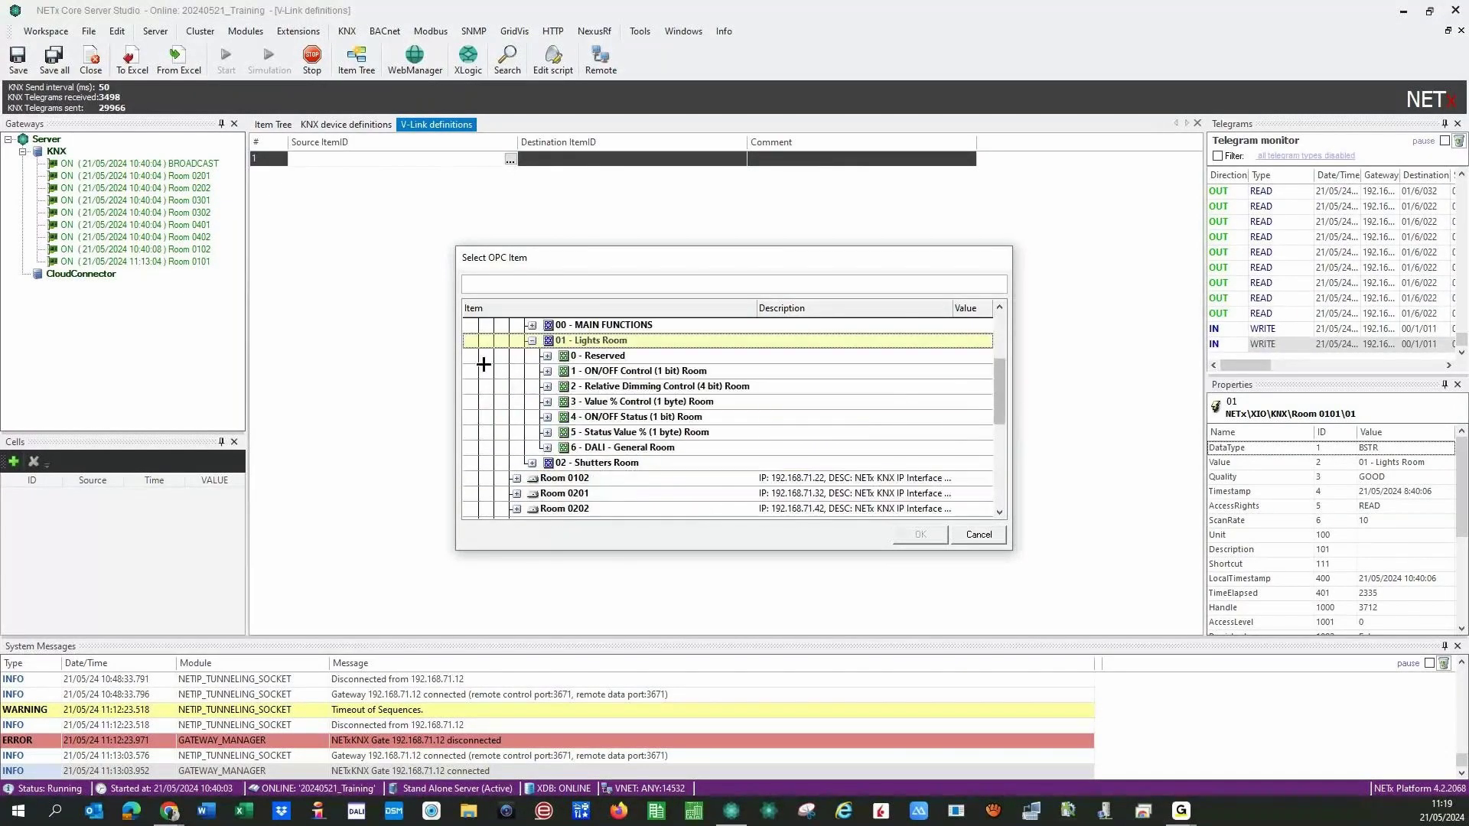
click(547, 371)
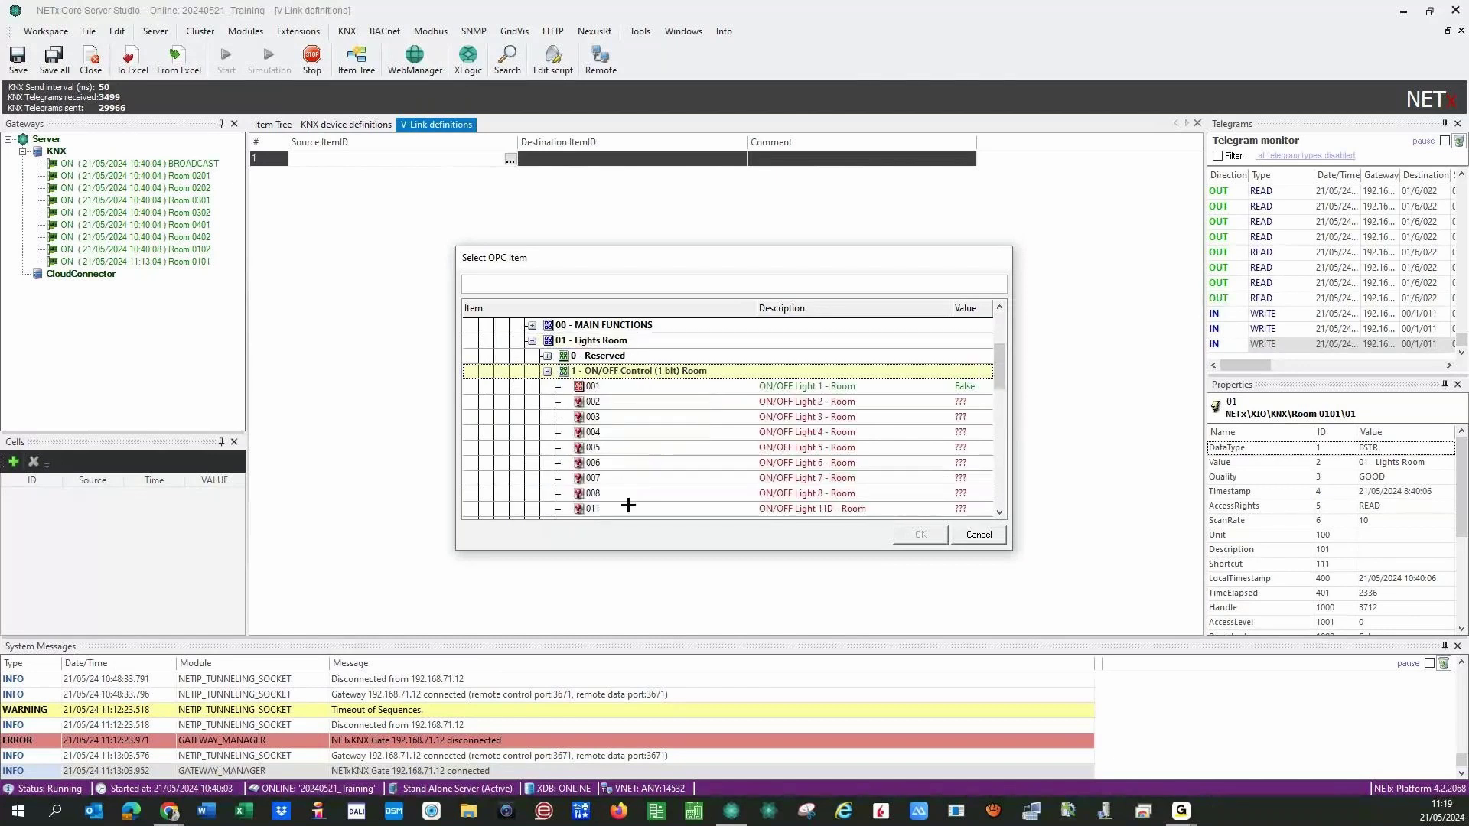
click(999, 512)
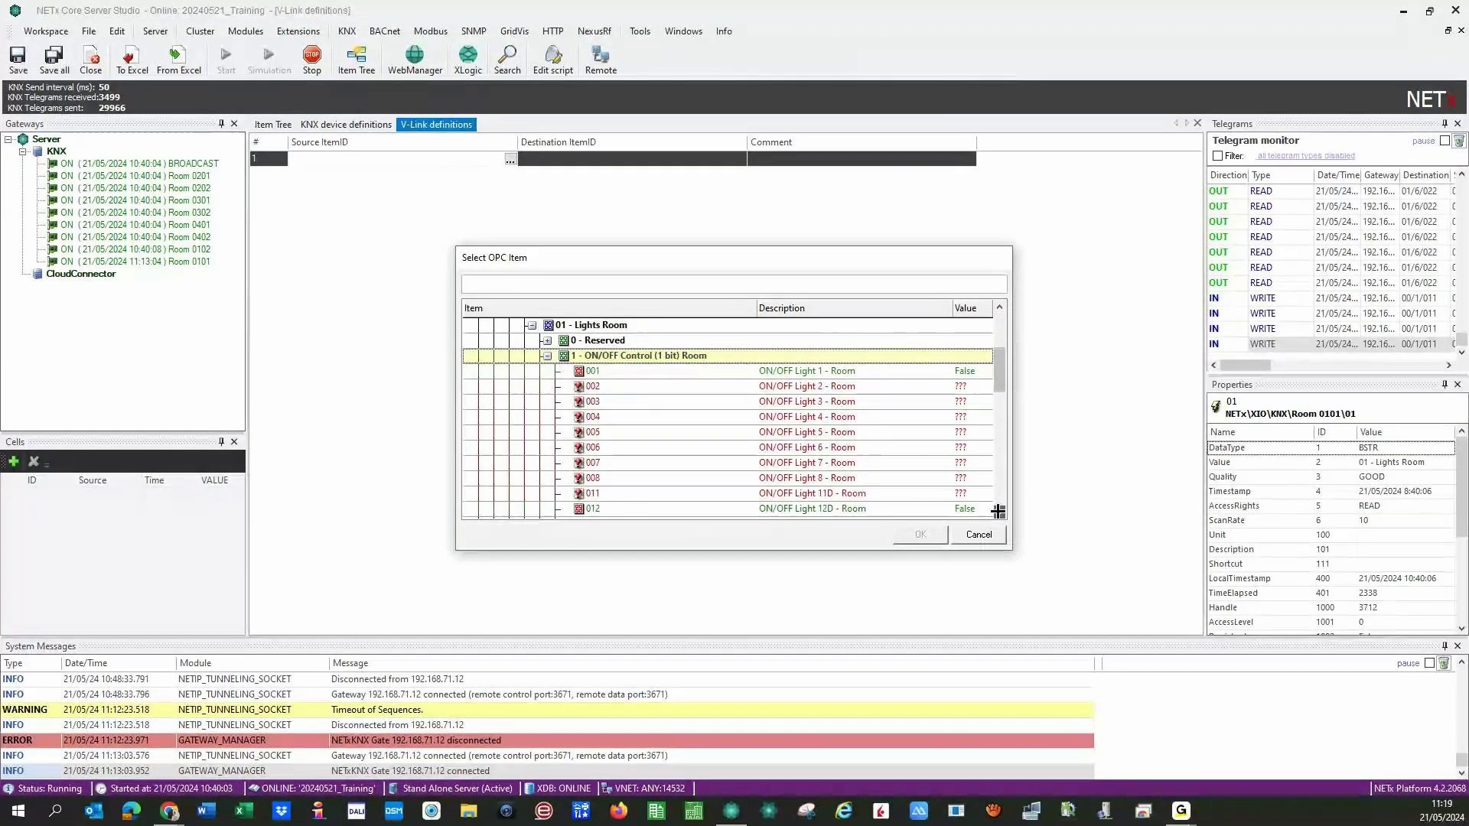
click(694, 508)
click(907, 535)
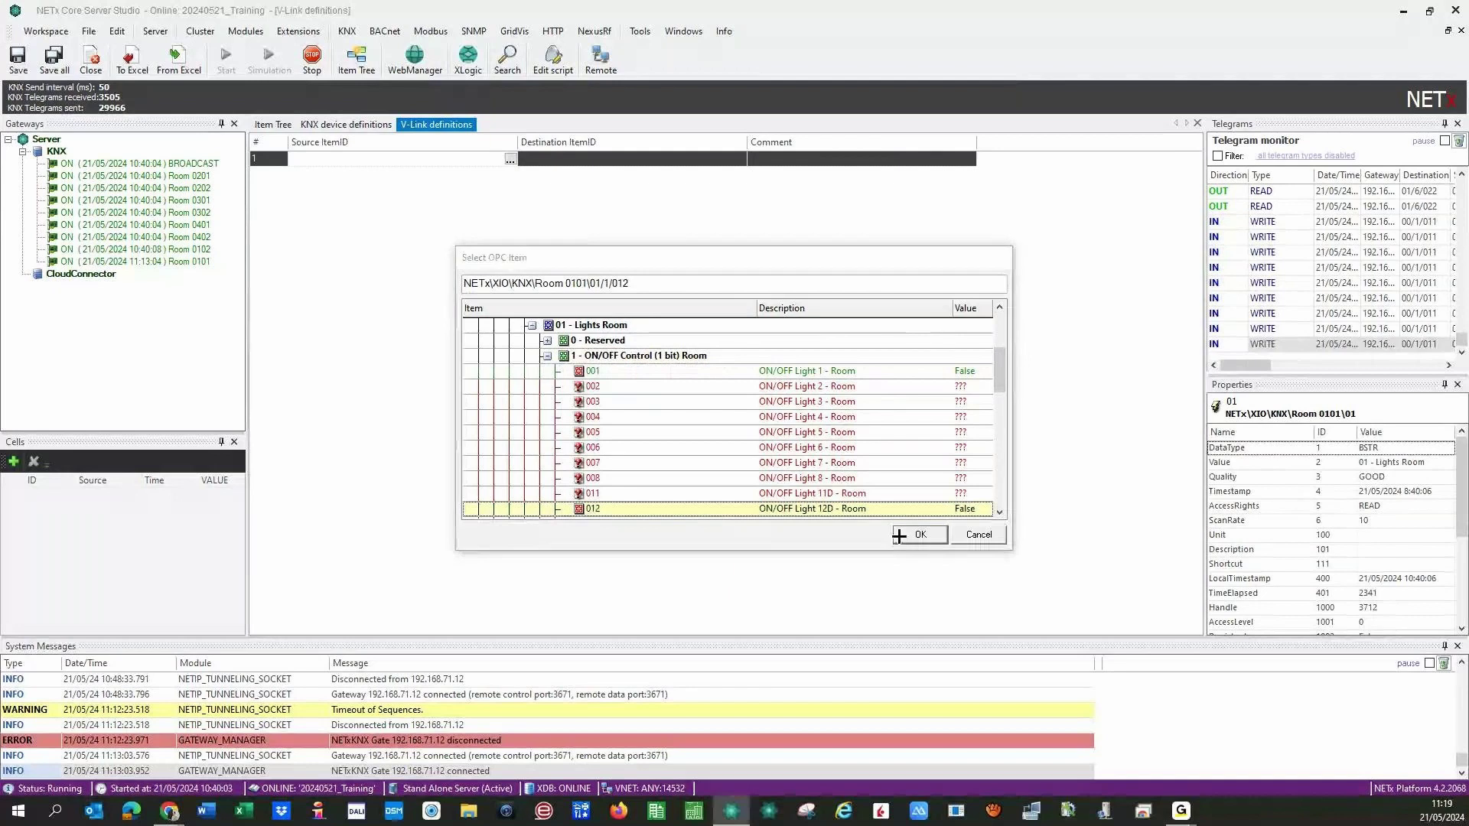
Copy the V-Link definition's source ItemID into its destination ItemID.
click(557, 159)
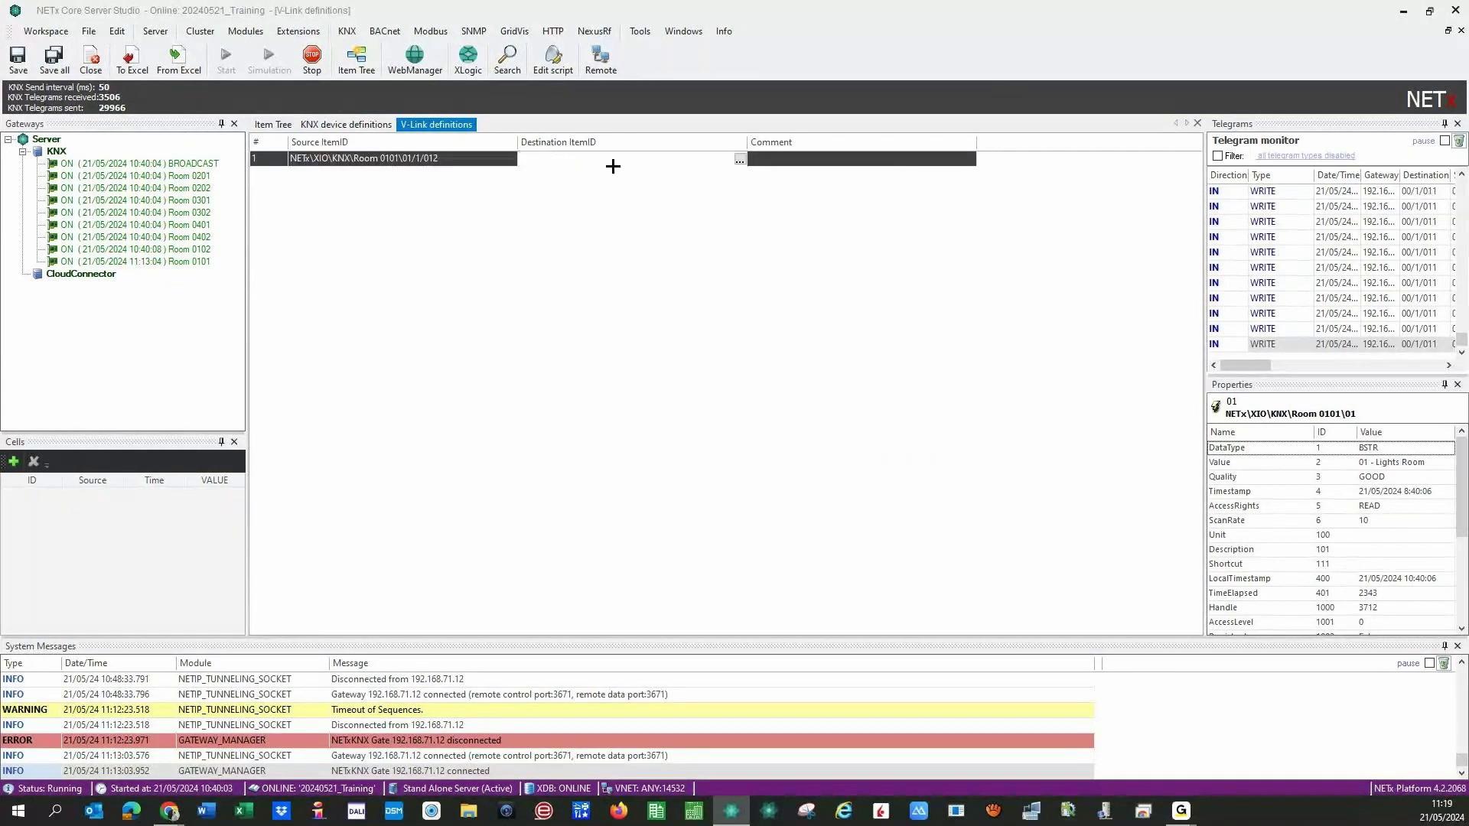
click(450, 159)
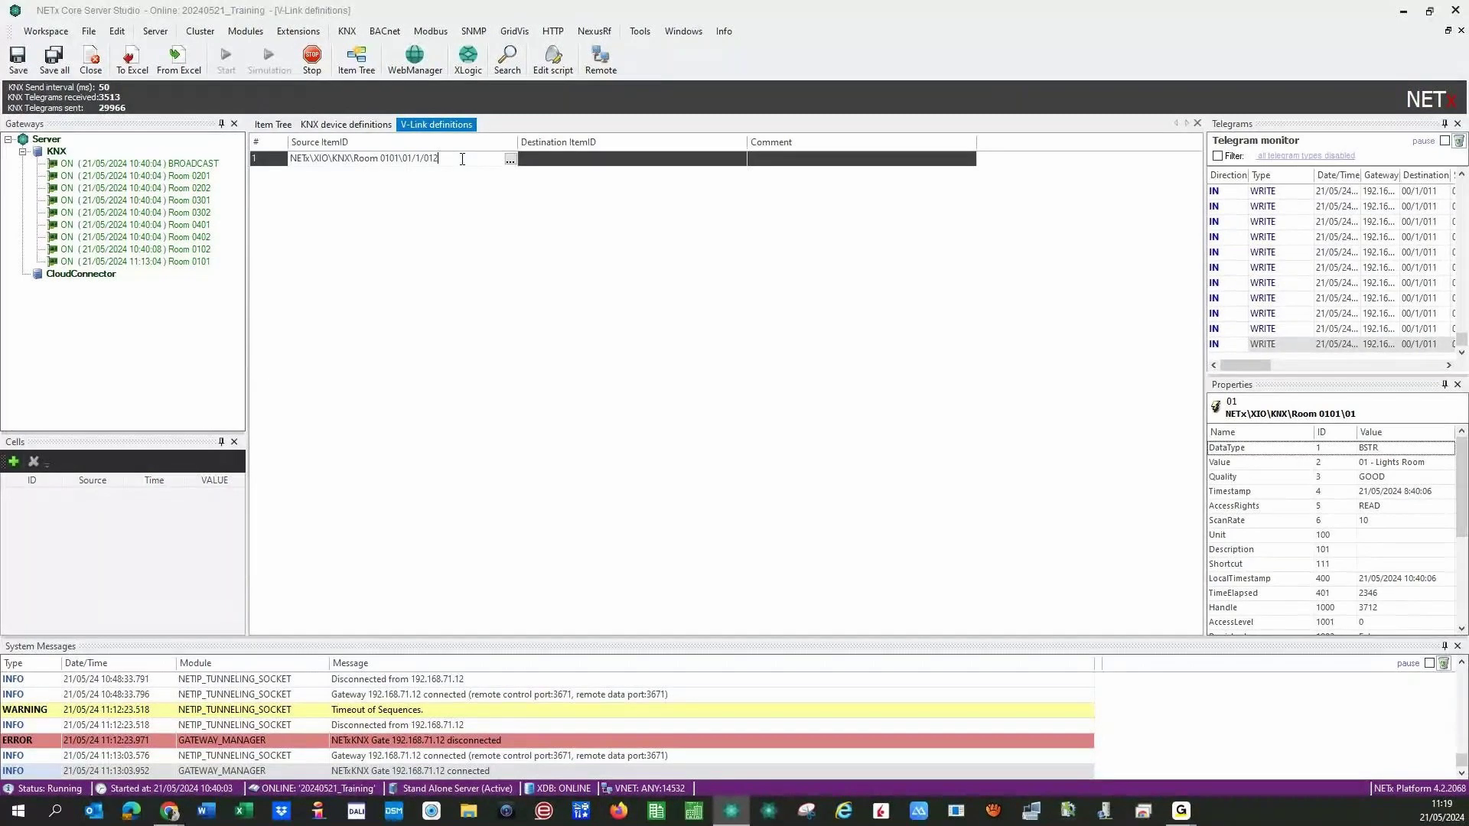
key(ctrl+a)
key(ctrl+c)
click(544, 162)
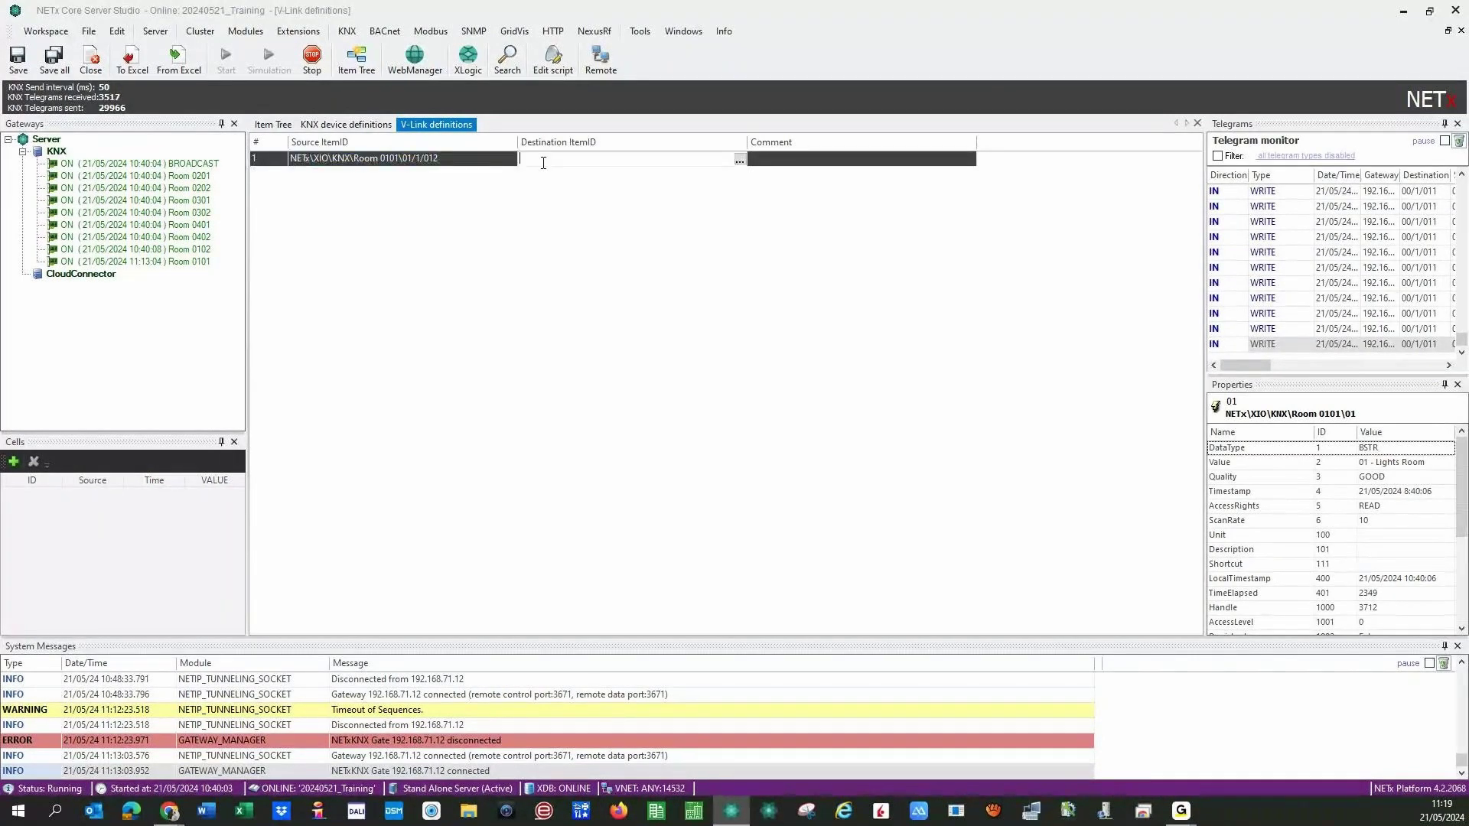
key(ctrl+v)
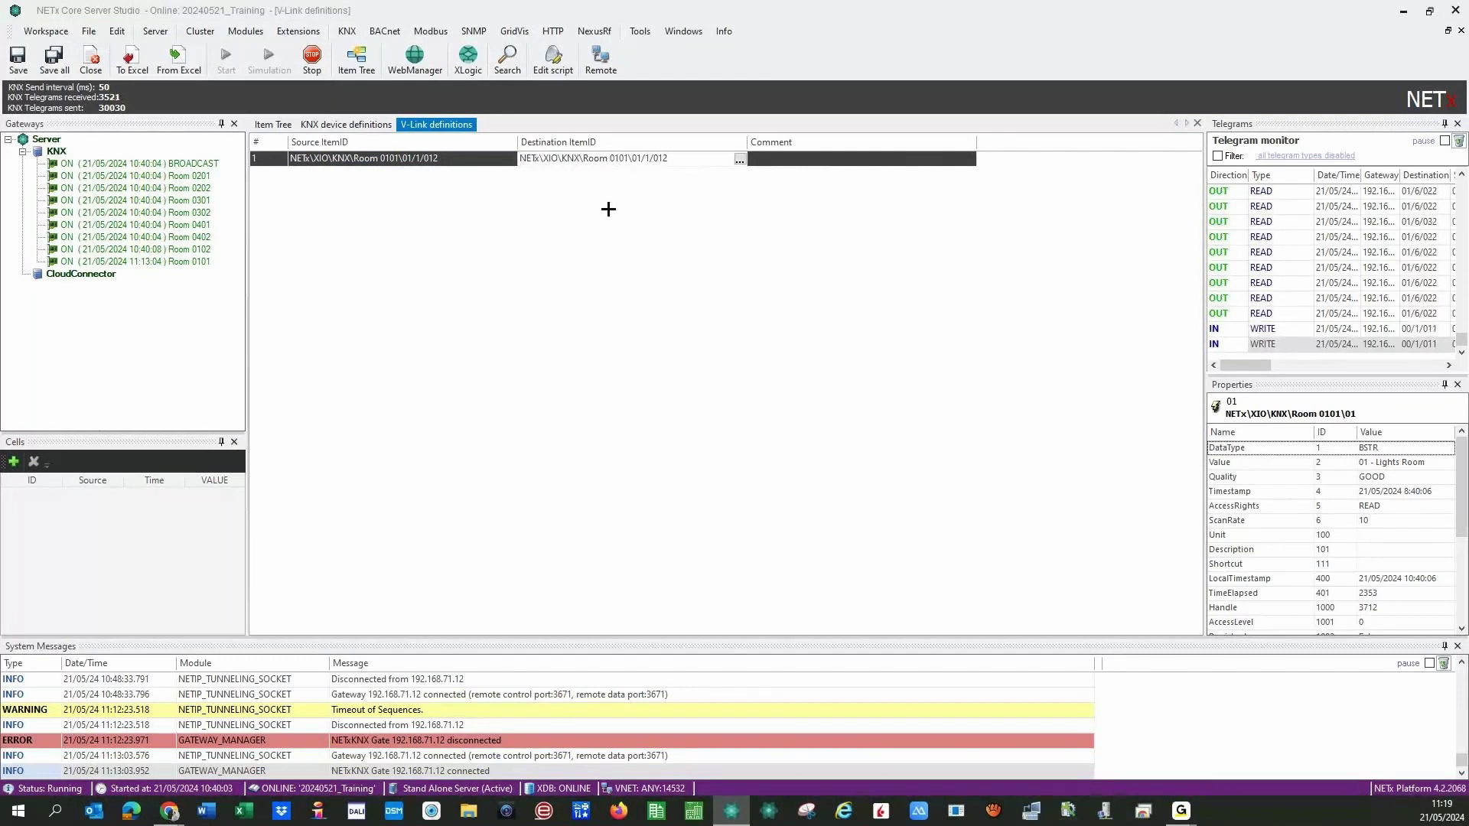
Change the room in the destination ItemID to Room 0402 and save the V-Link definitions.
text(402)
key(Delete)
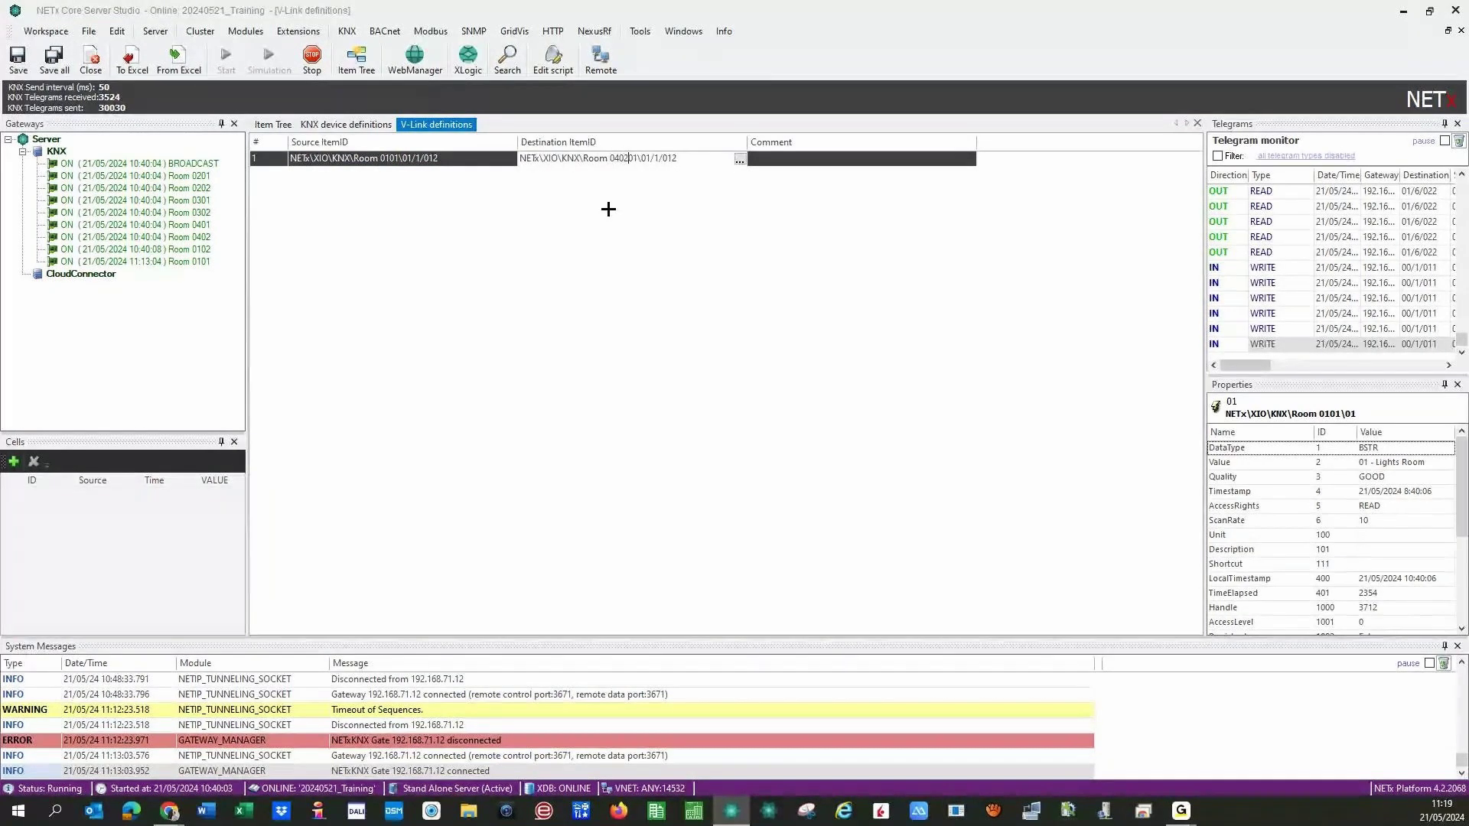
key(Delete)
key(Delete)
key(Return)
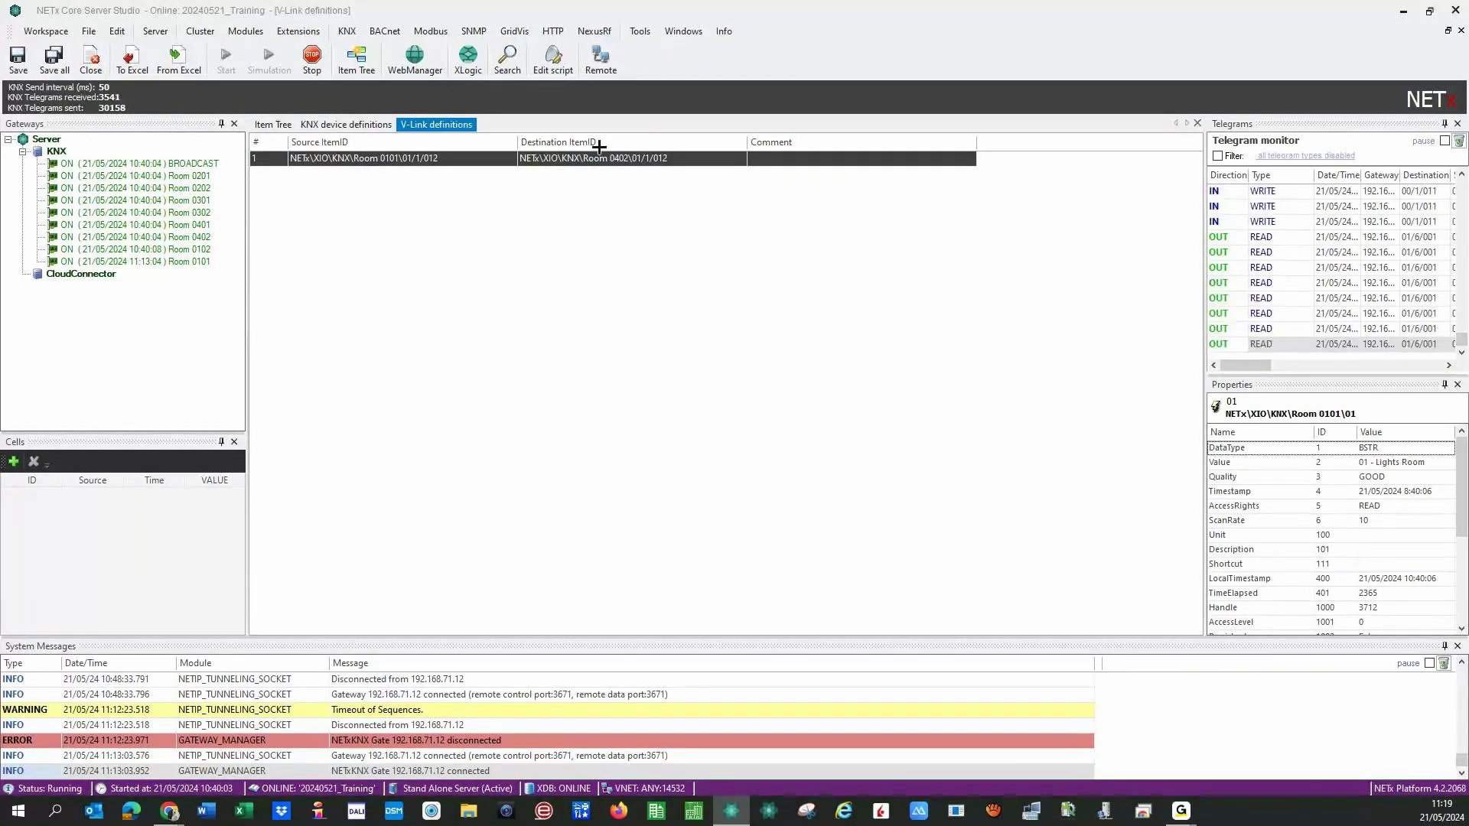
click(17, 72)
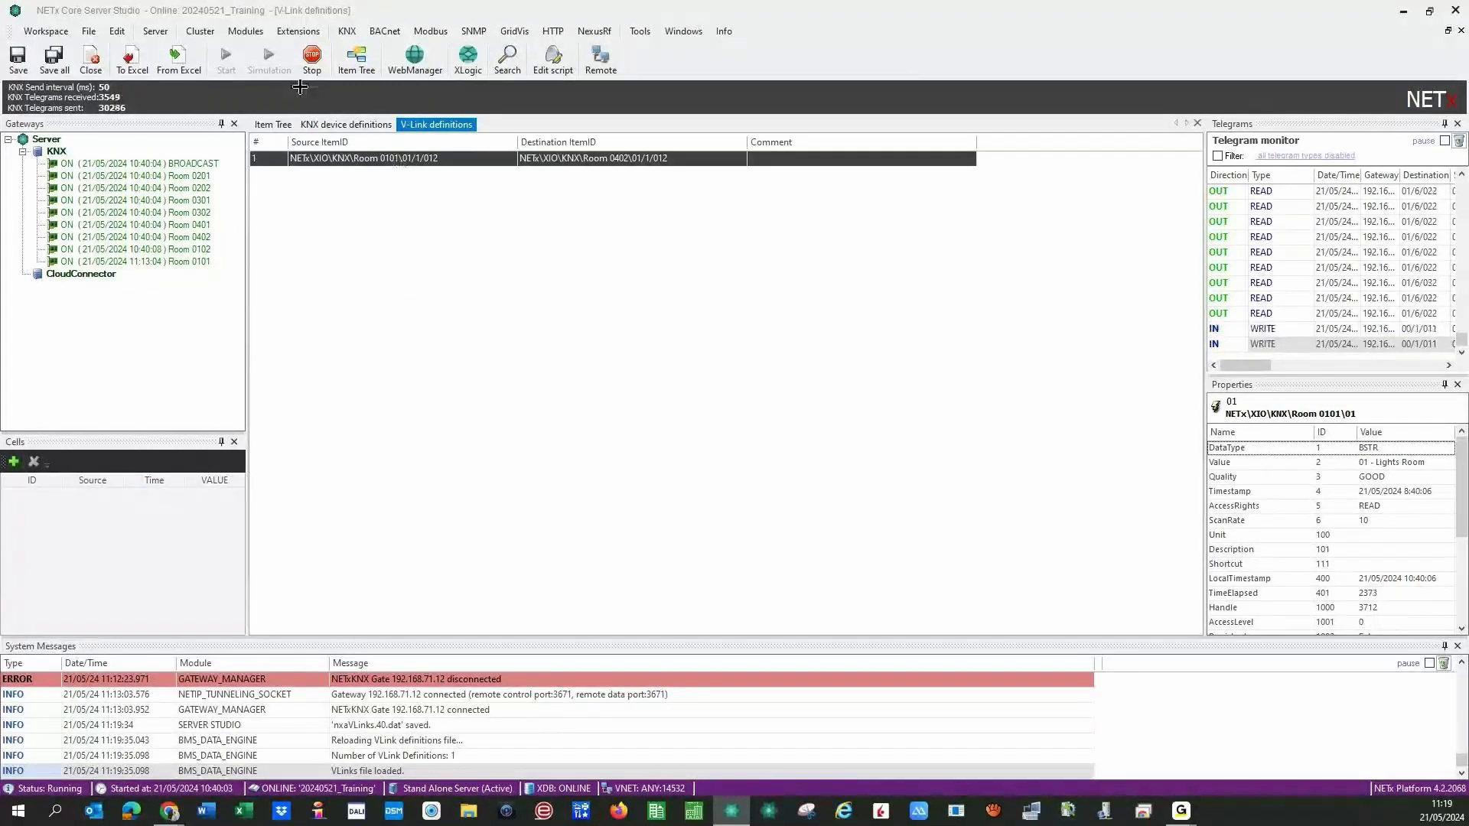
click(298, 32)
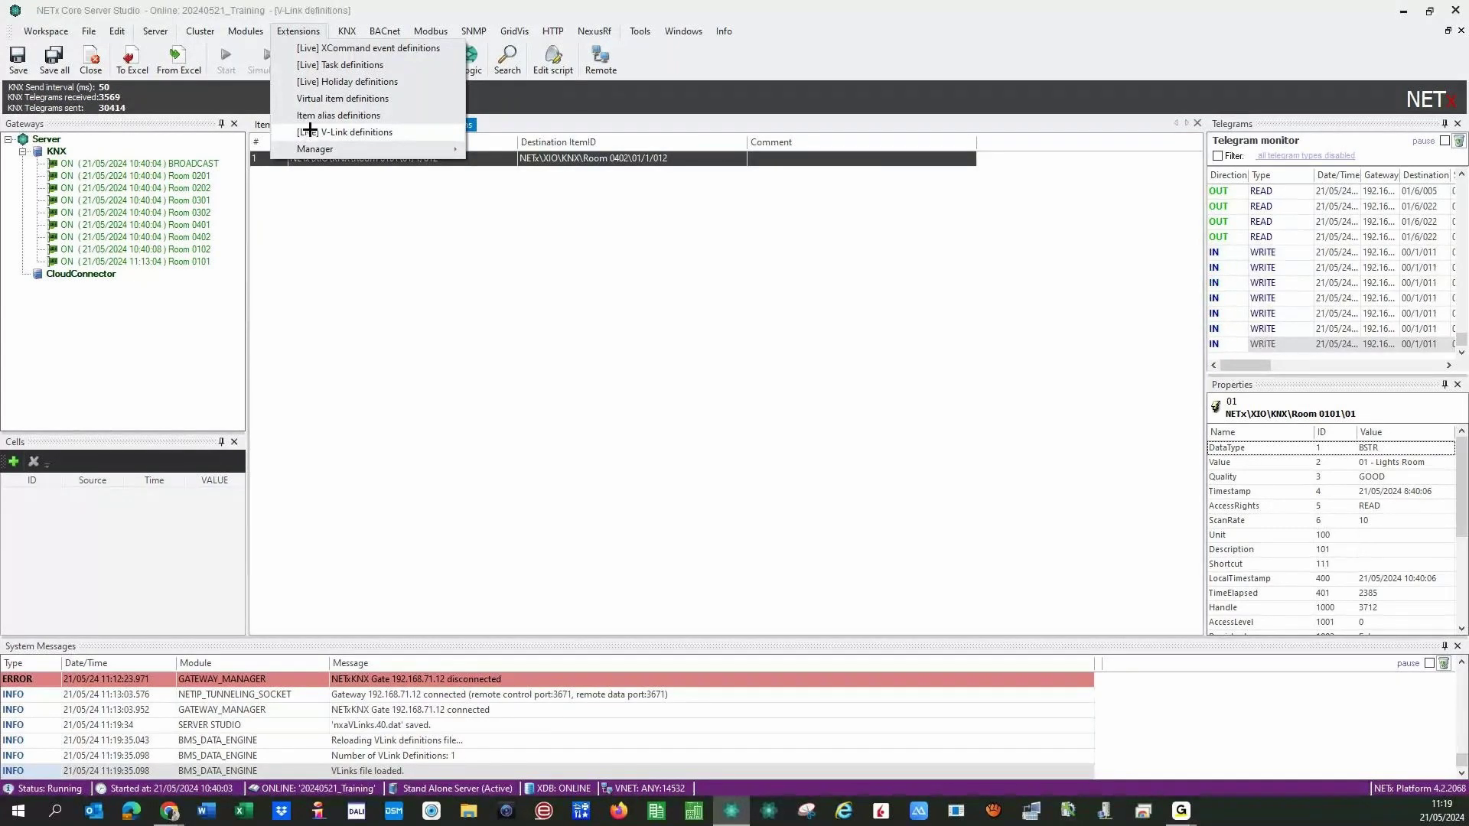
click(374, 232)
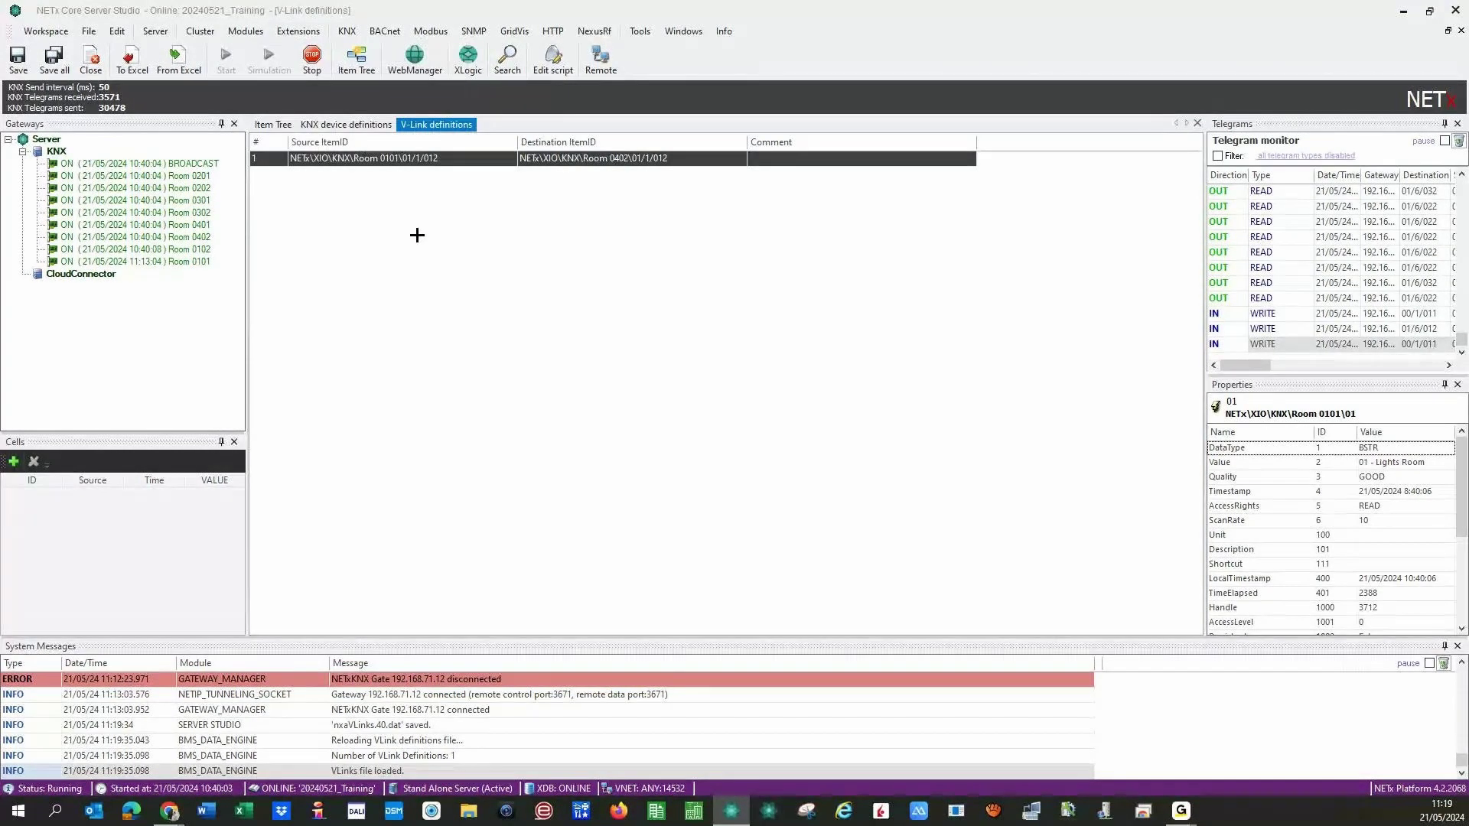
In the item tree, expand Room 0101's light ON/OFF Control group and send a WRITE telegram with value 1 to ON/OFF Light 12D.
click(268, 124)
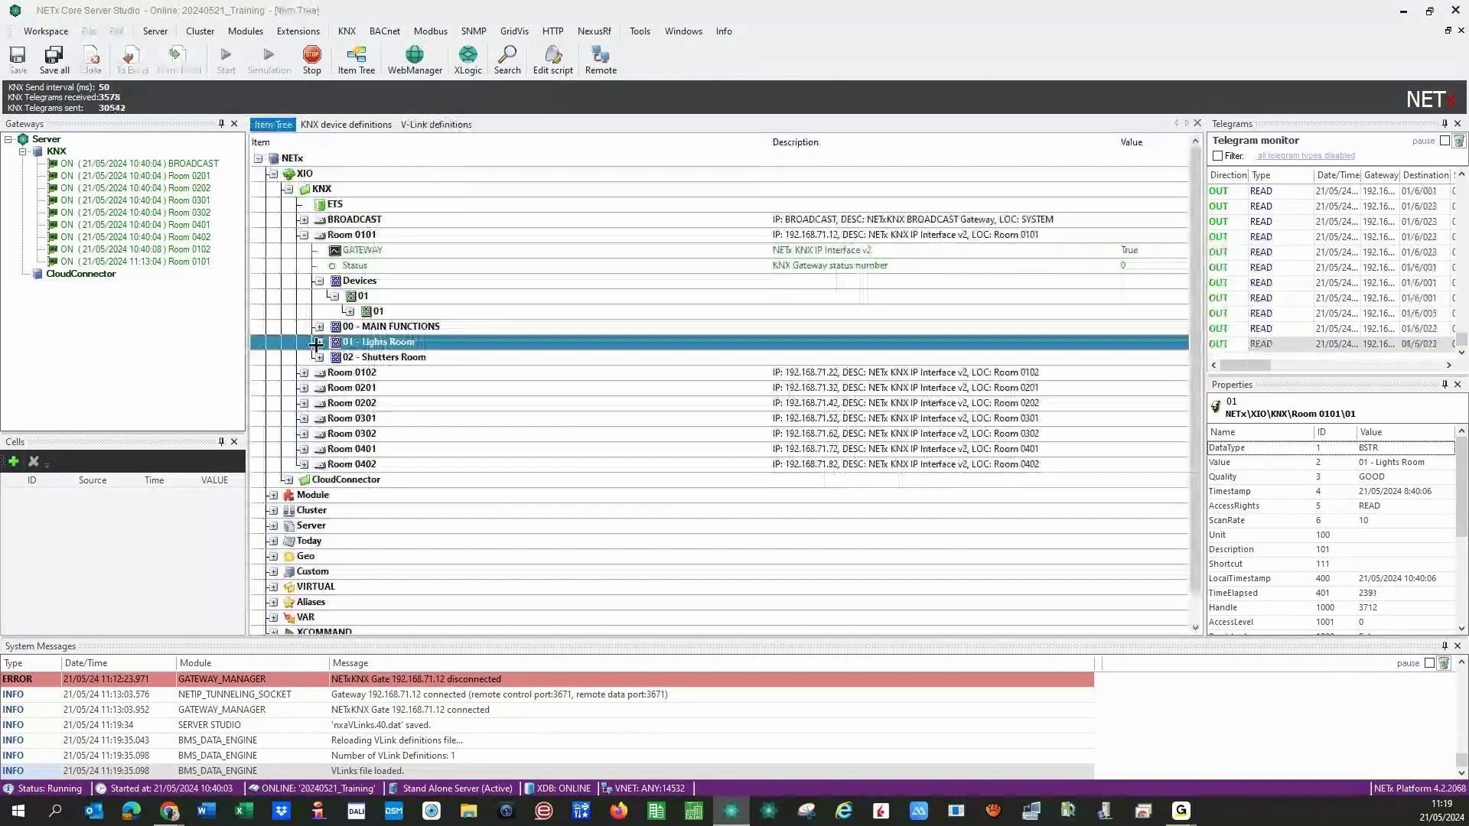
click(317, 343)
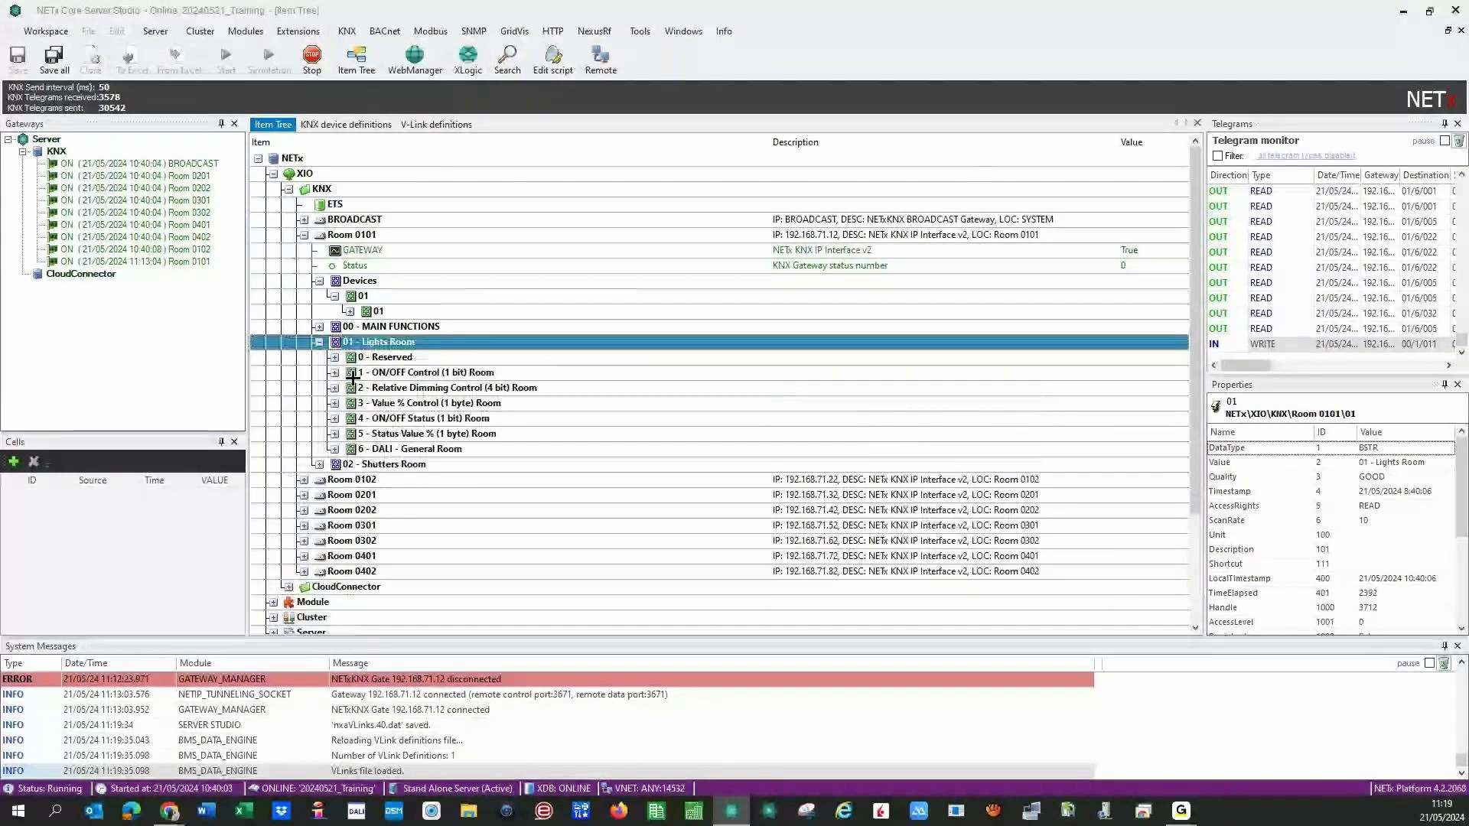
click(333, 372)
click(764, 526)
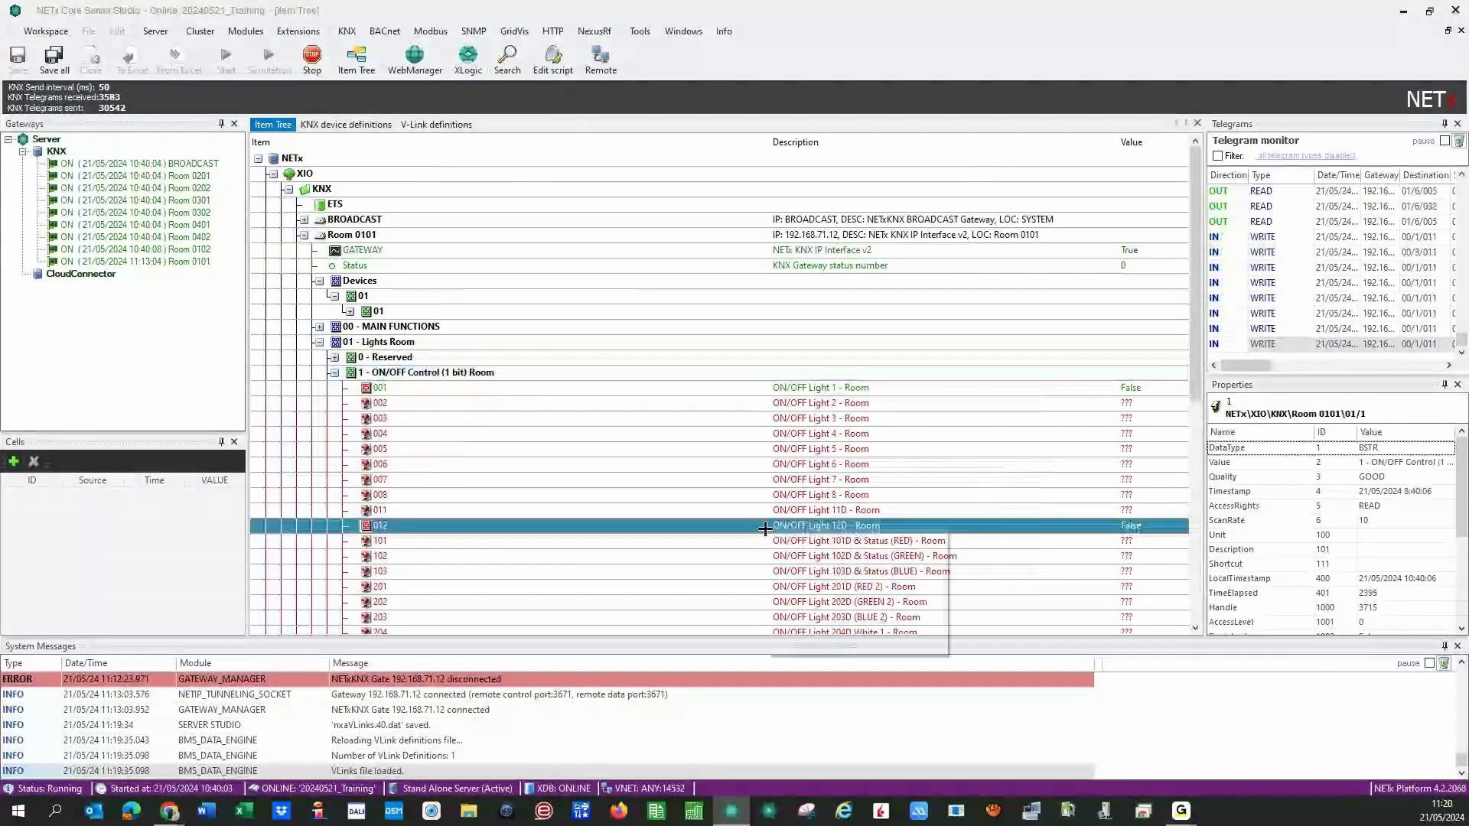
right_click(765, 528)
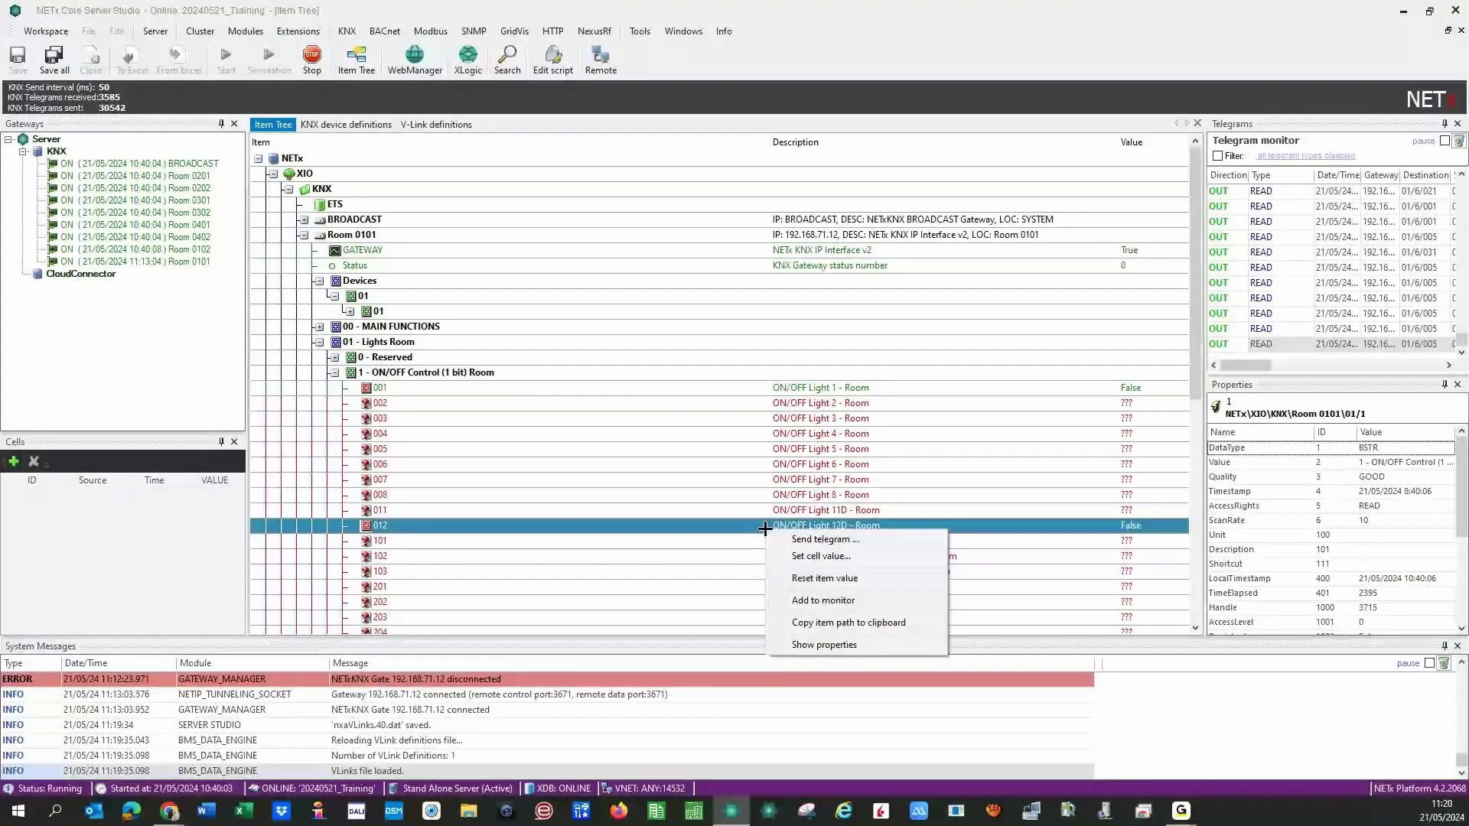
click(803, 537)
text(1)
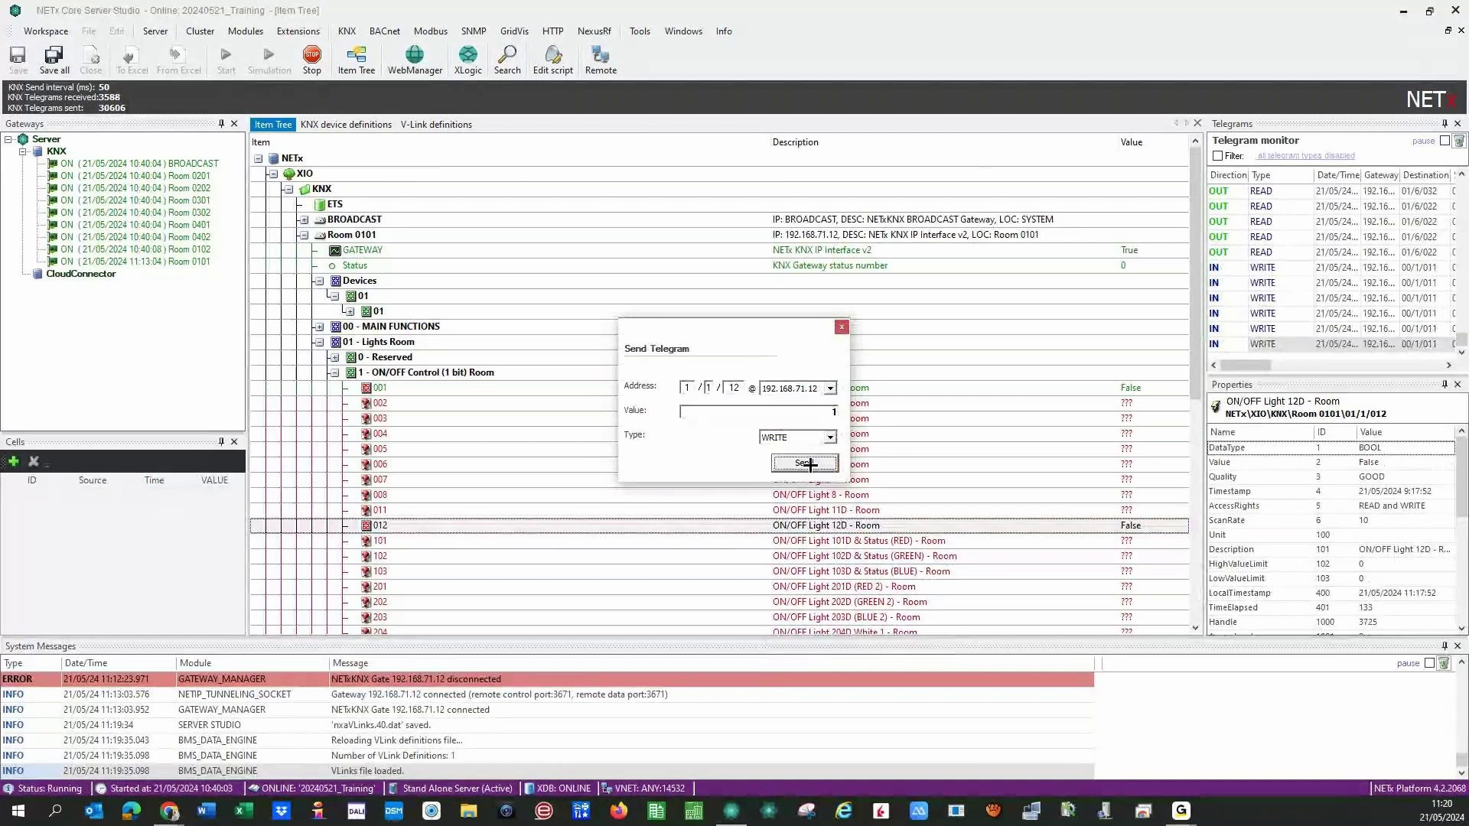
click(809, 464)
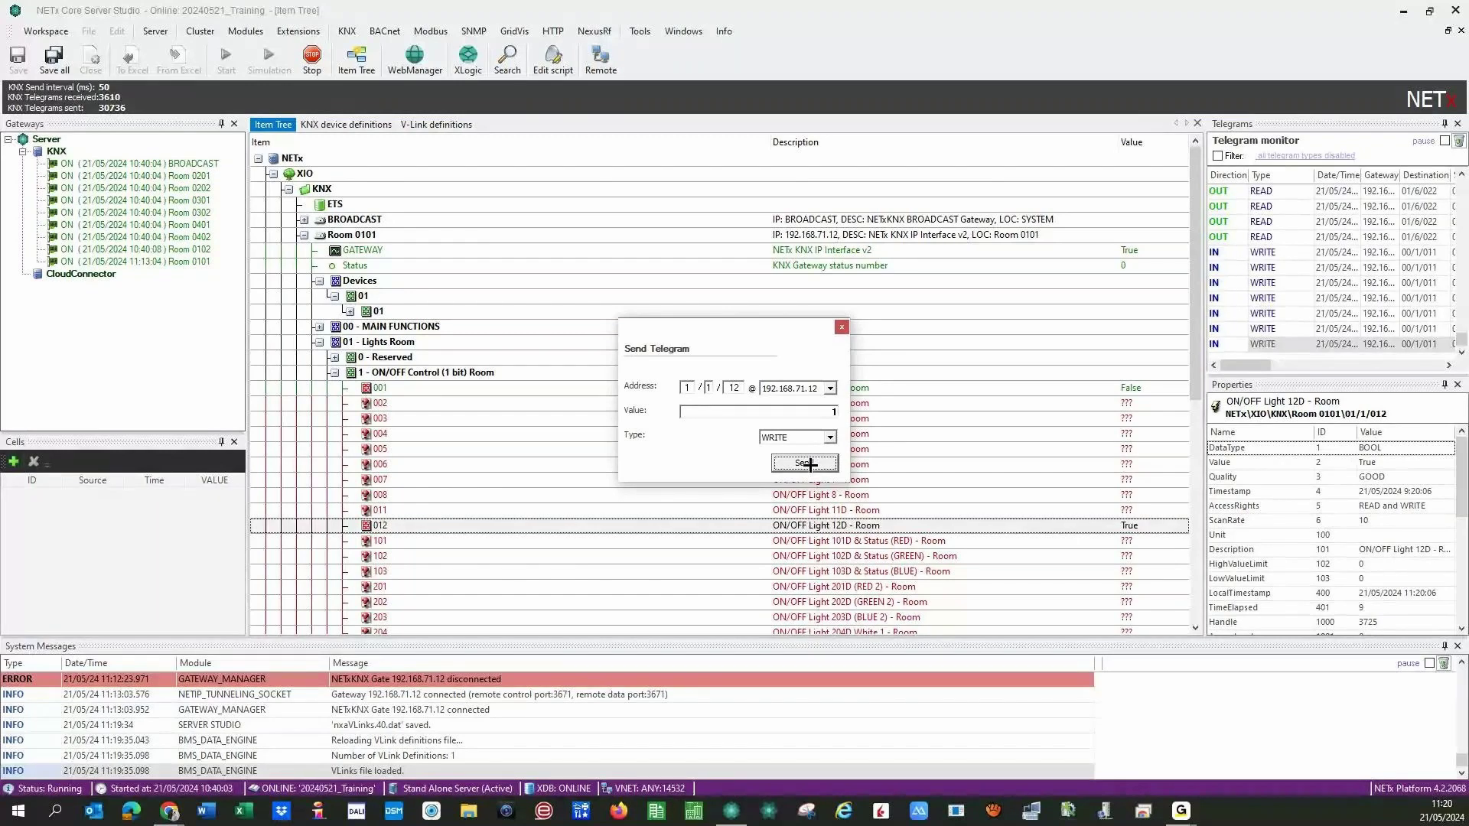
Send value 0 to Room 0101's ON/OFF Light 12D, then close the dialog and collapse the 01 - Lights Room branch.
click(808, 462)
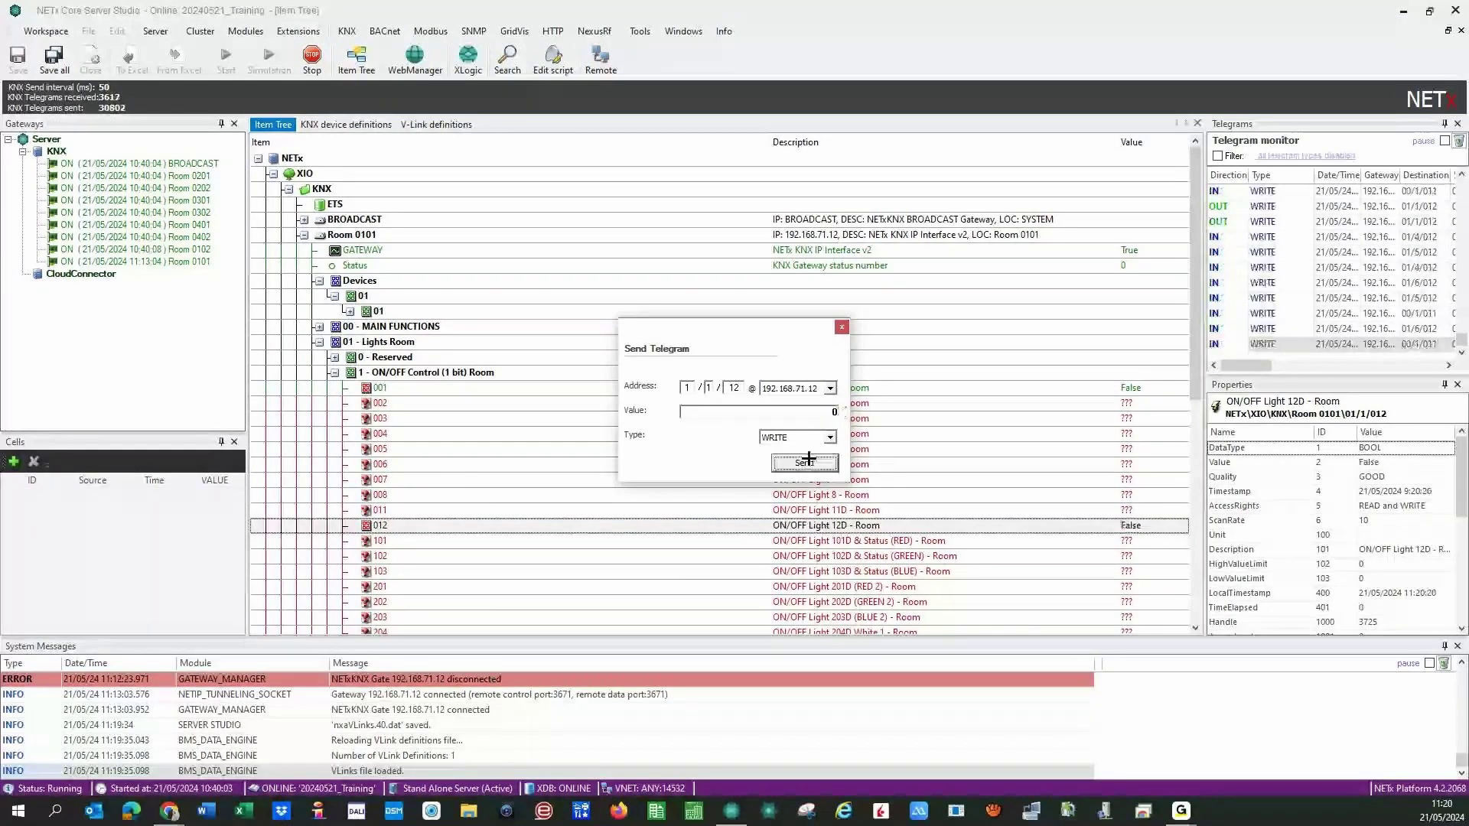
click(841, 328)
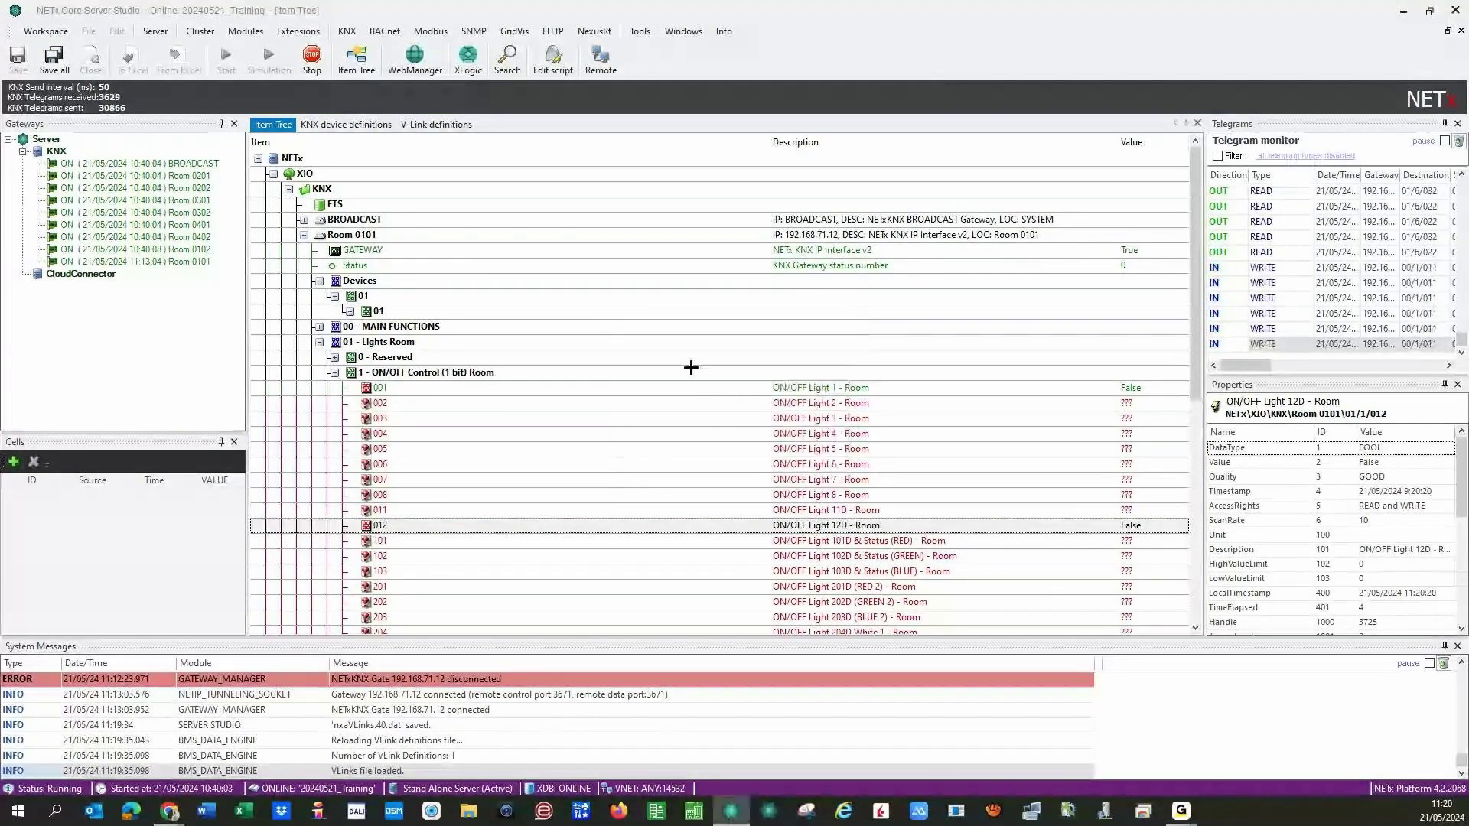
click(319, 343)
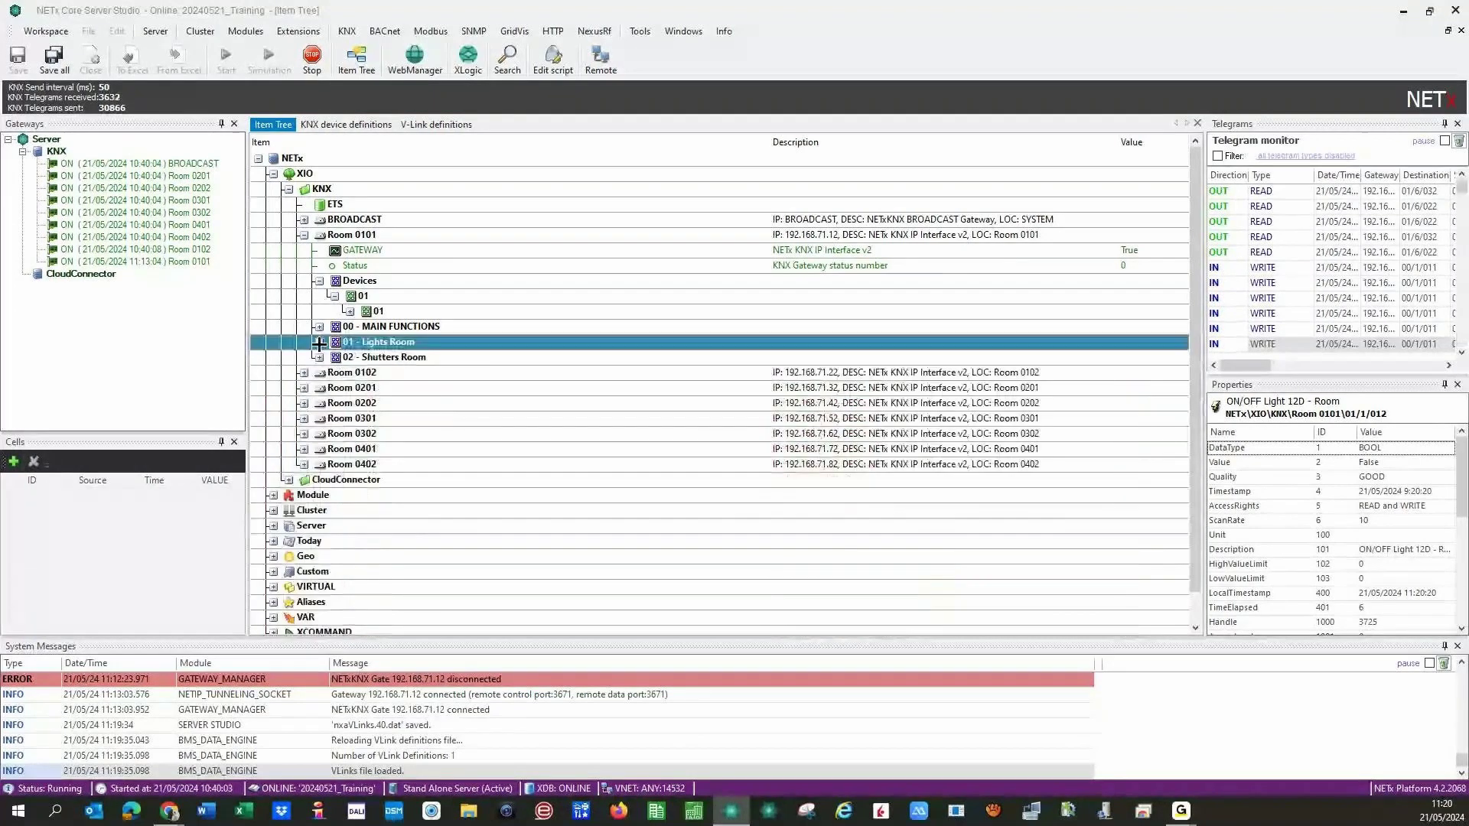
Expand Room 0402's 01 - Lights Room and its ON/OFF Control group, and select ON/OFF Light 12D (012).
click(303, 465)
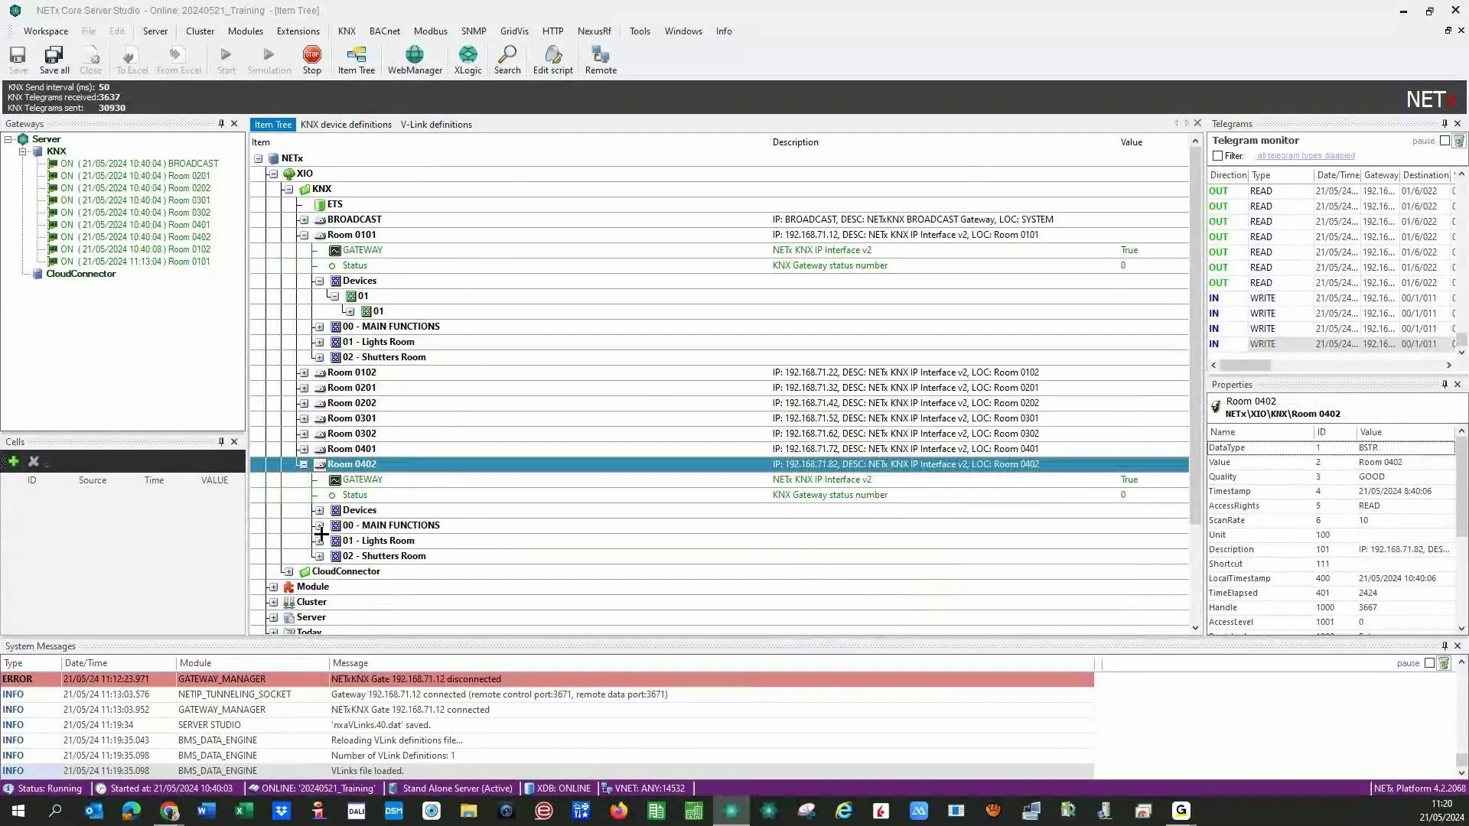
click(319, 541)
click(334, 572)
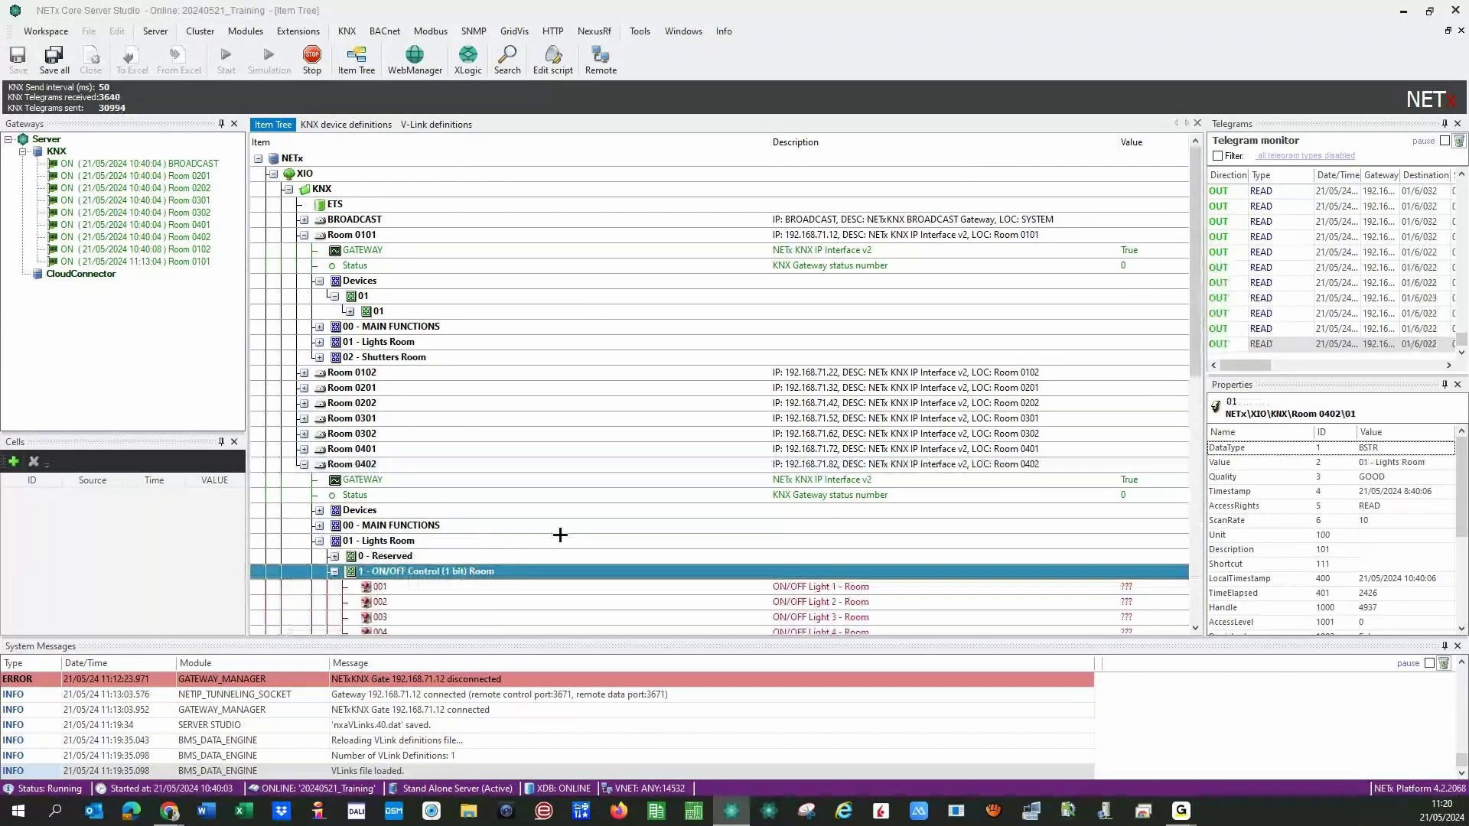
scroll(560, 534, down, 7)
click(764, 403)
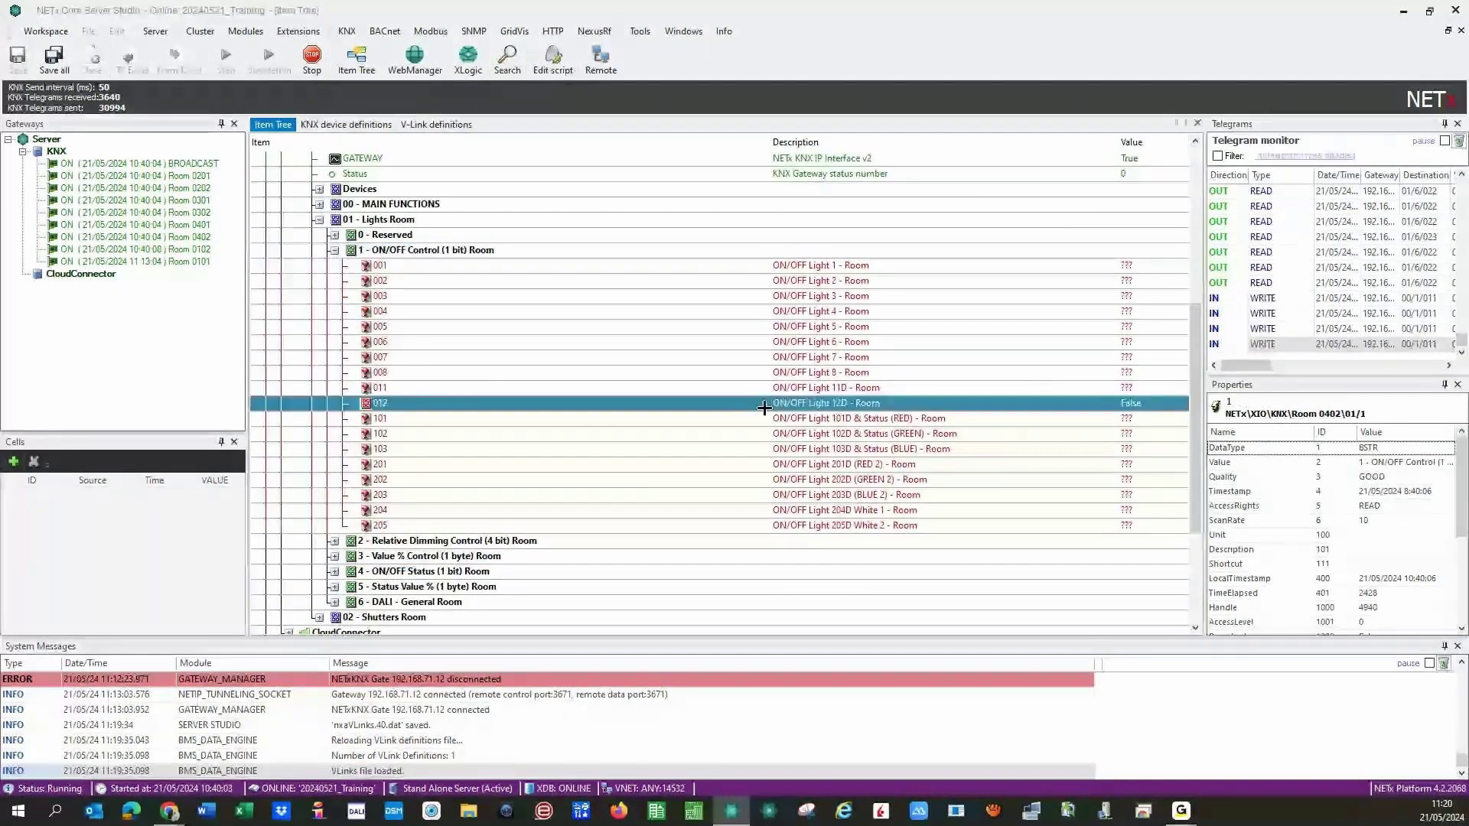
Send a WRITE telegram with value 1 to Room 0402's ON/OFF Light 12D.
right_click(763, 408)
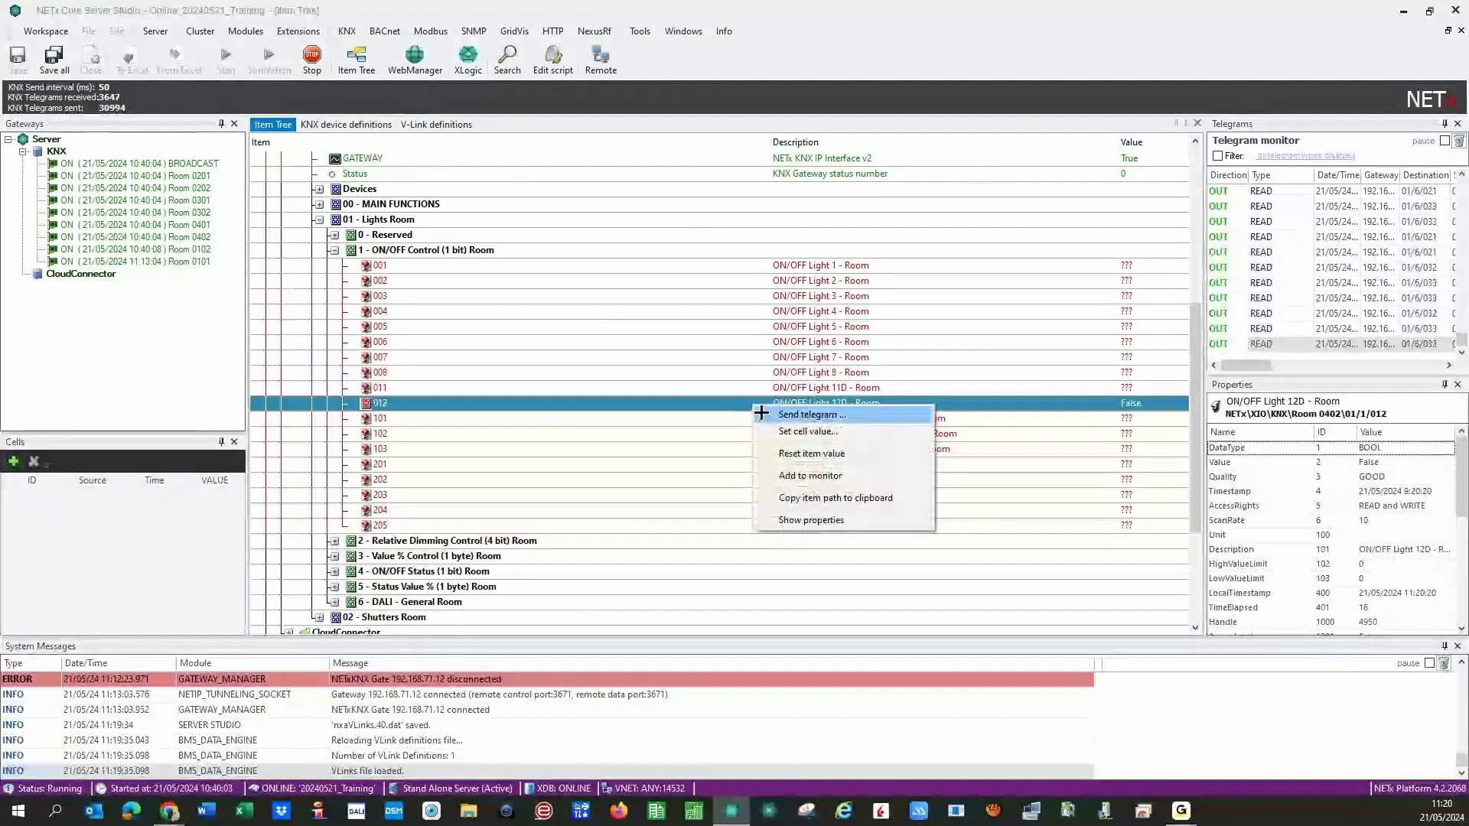
click(1192, 138)
click(1193, 139)
click(386, 170)
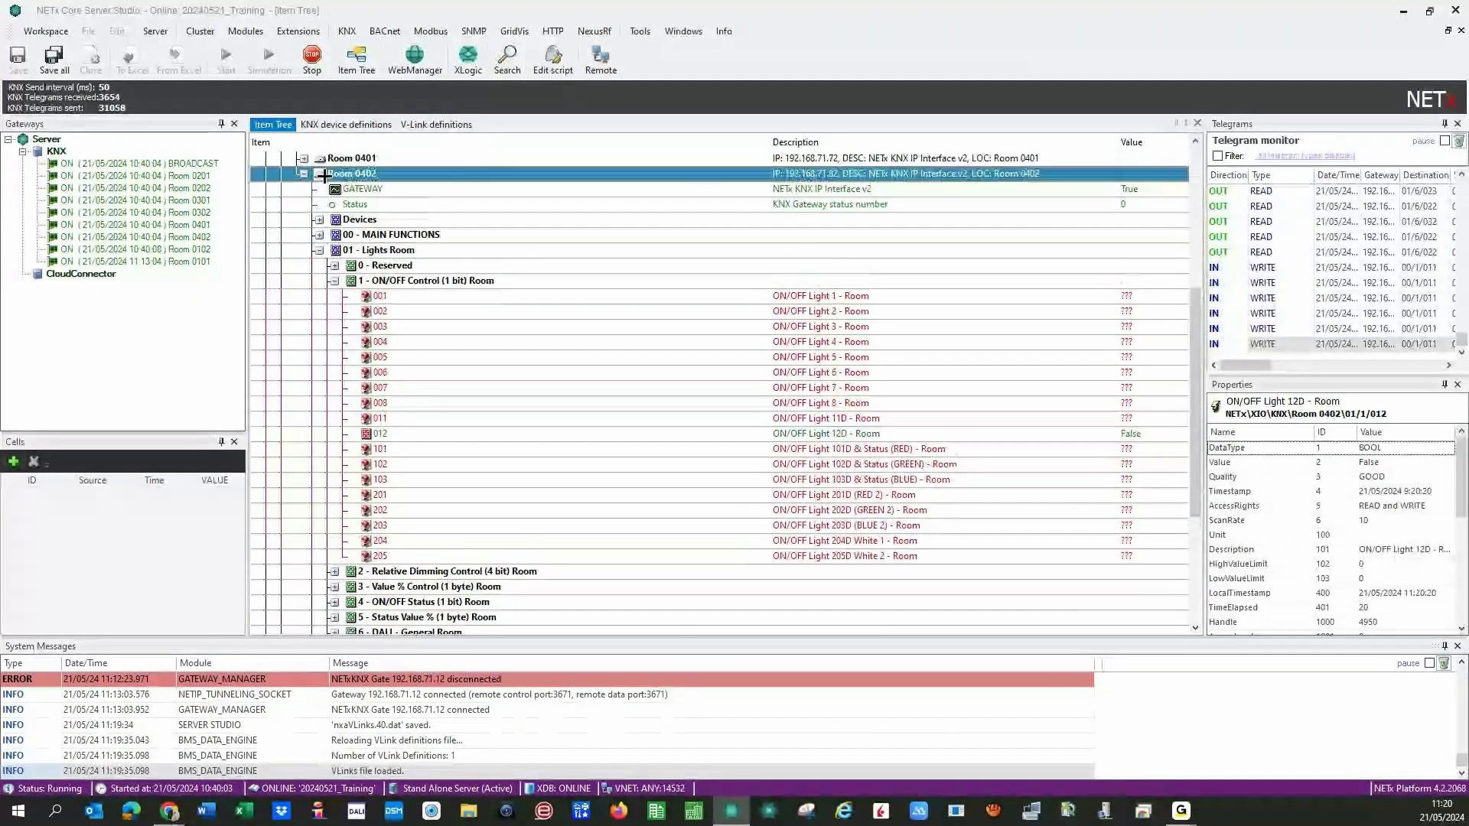
double_click(754, 433)
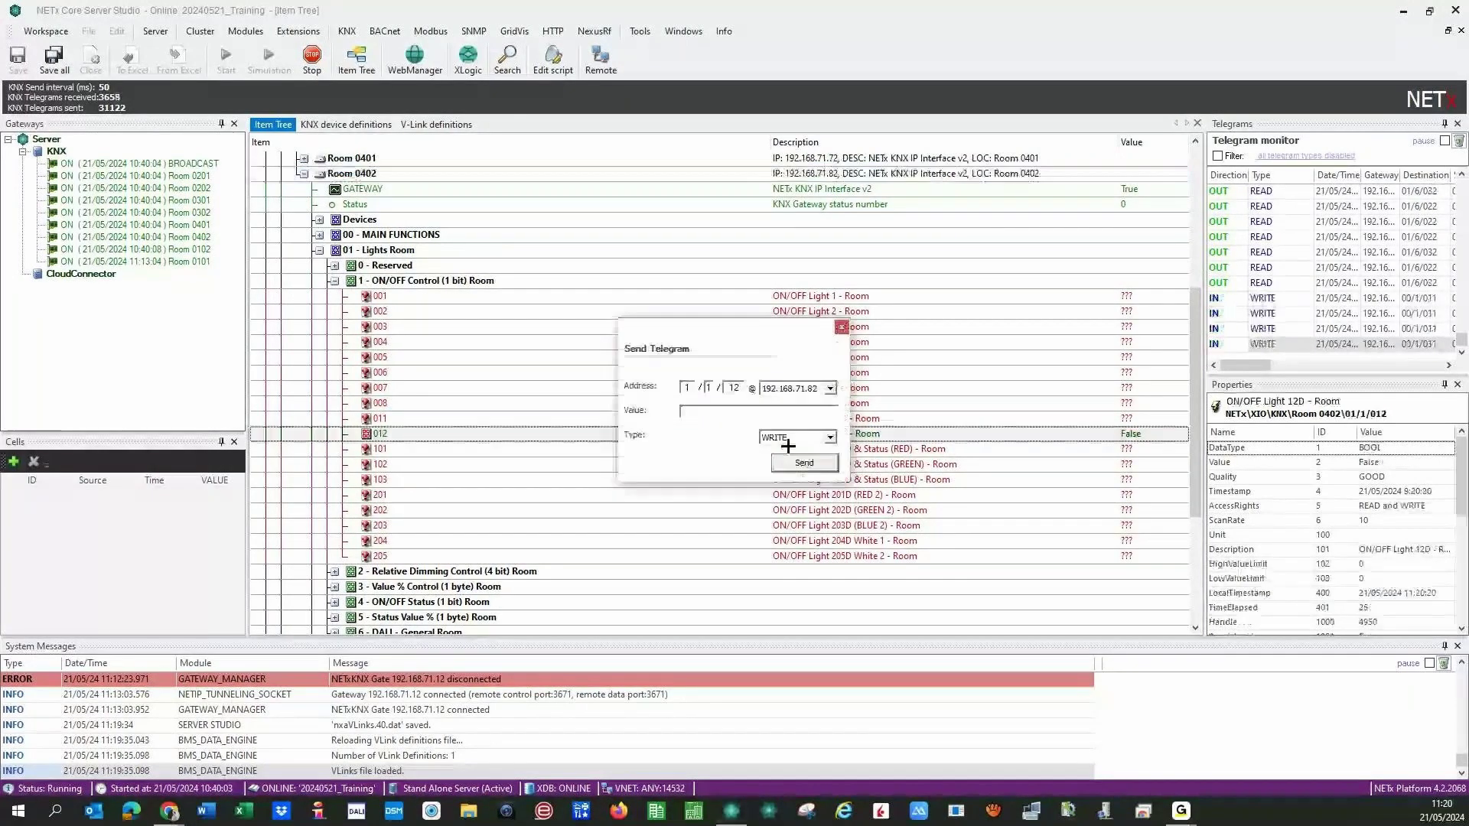
click(788, 462)
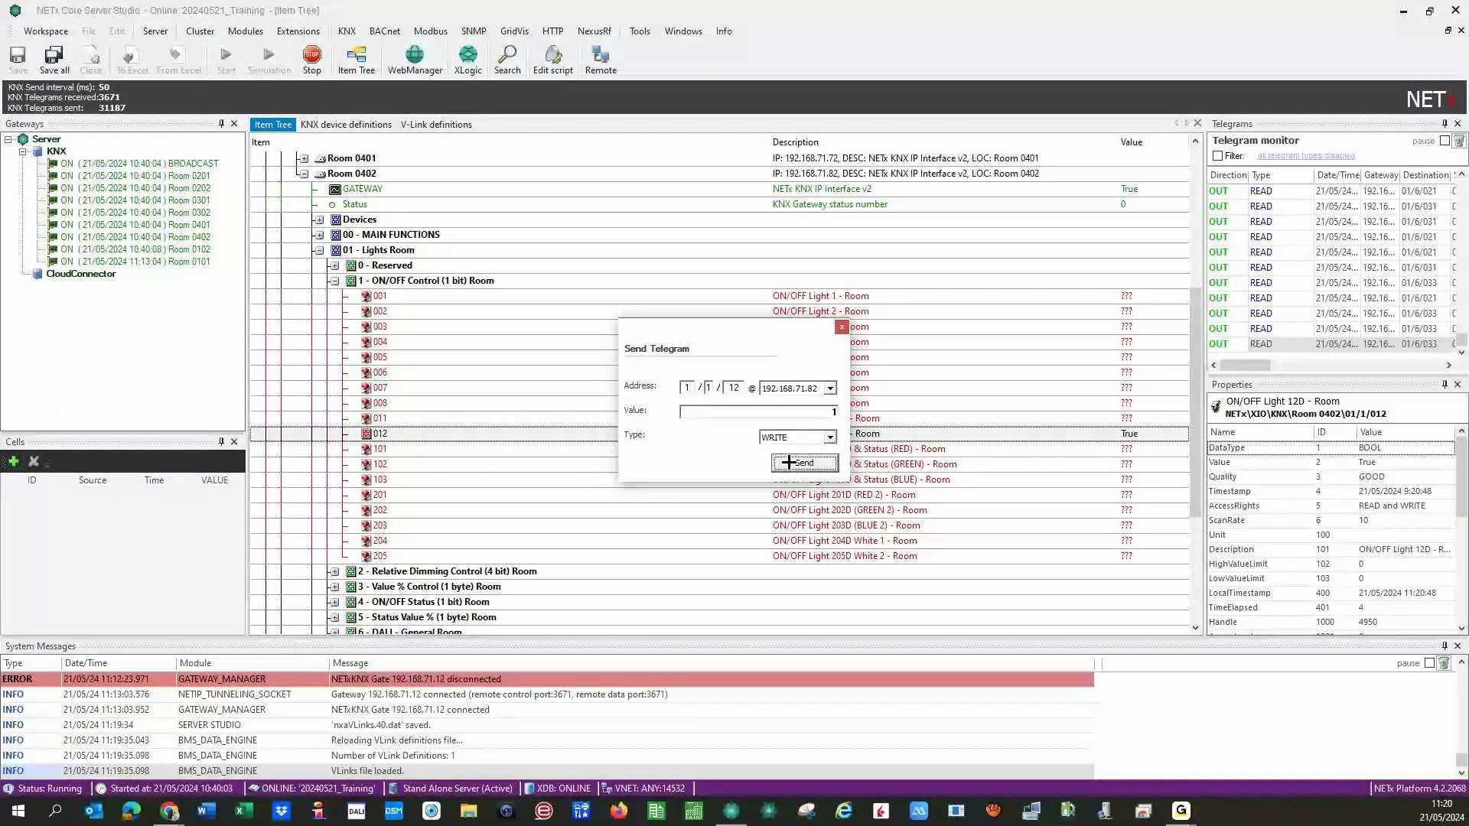
Send value 0 to Room 0402's ON/OFF Light 12D and close the telegram dialog.
drag(828, 412, 854, 415)
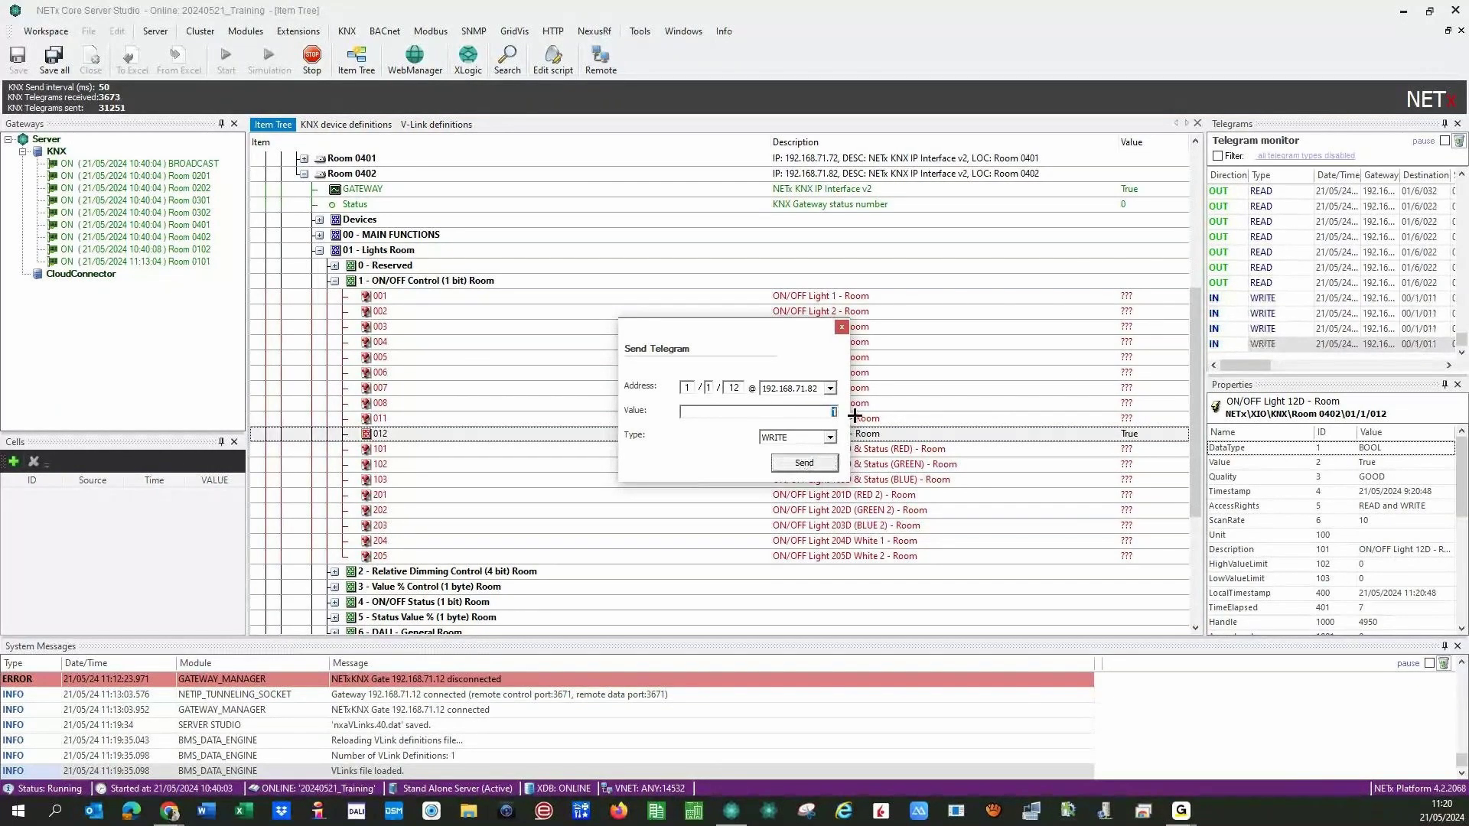
text(0)
click(800, 461)
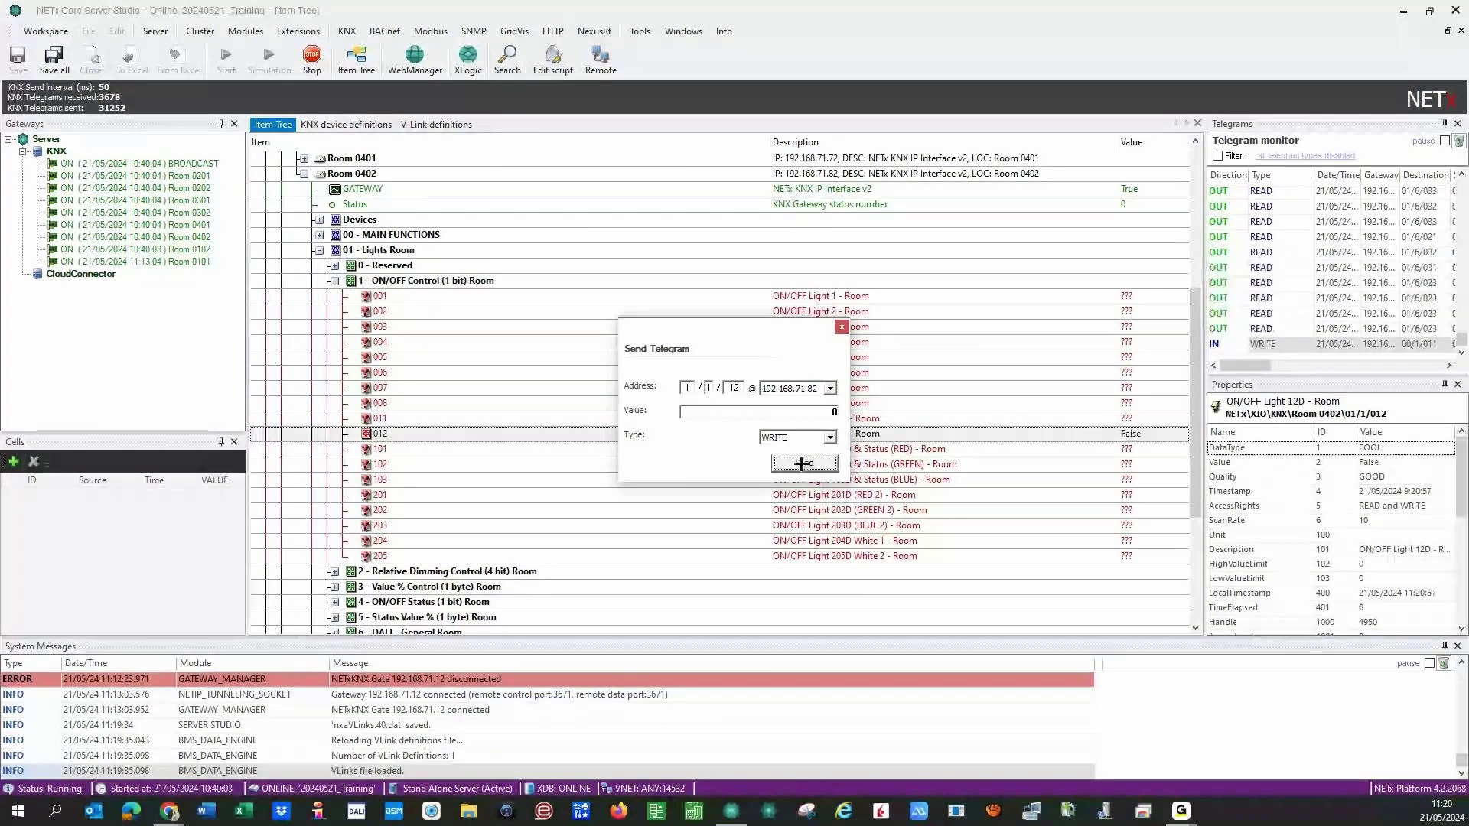
click(840, 329)
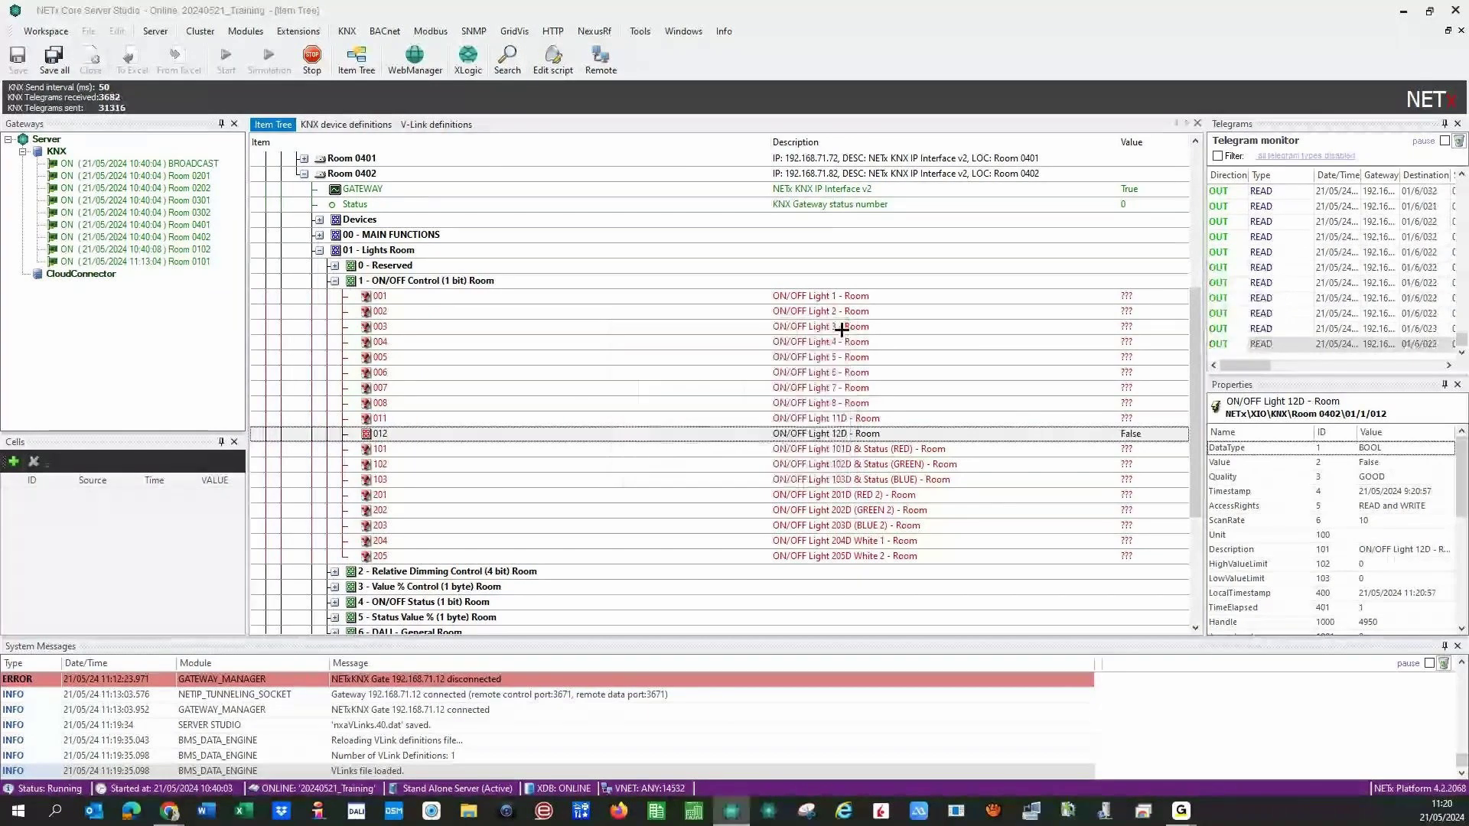
Duplicate the existing V-Link definition row and change the copy's source ItemID to Room 0402.
click(436, 124)
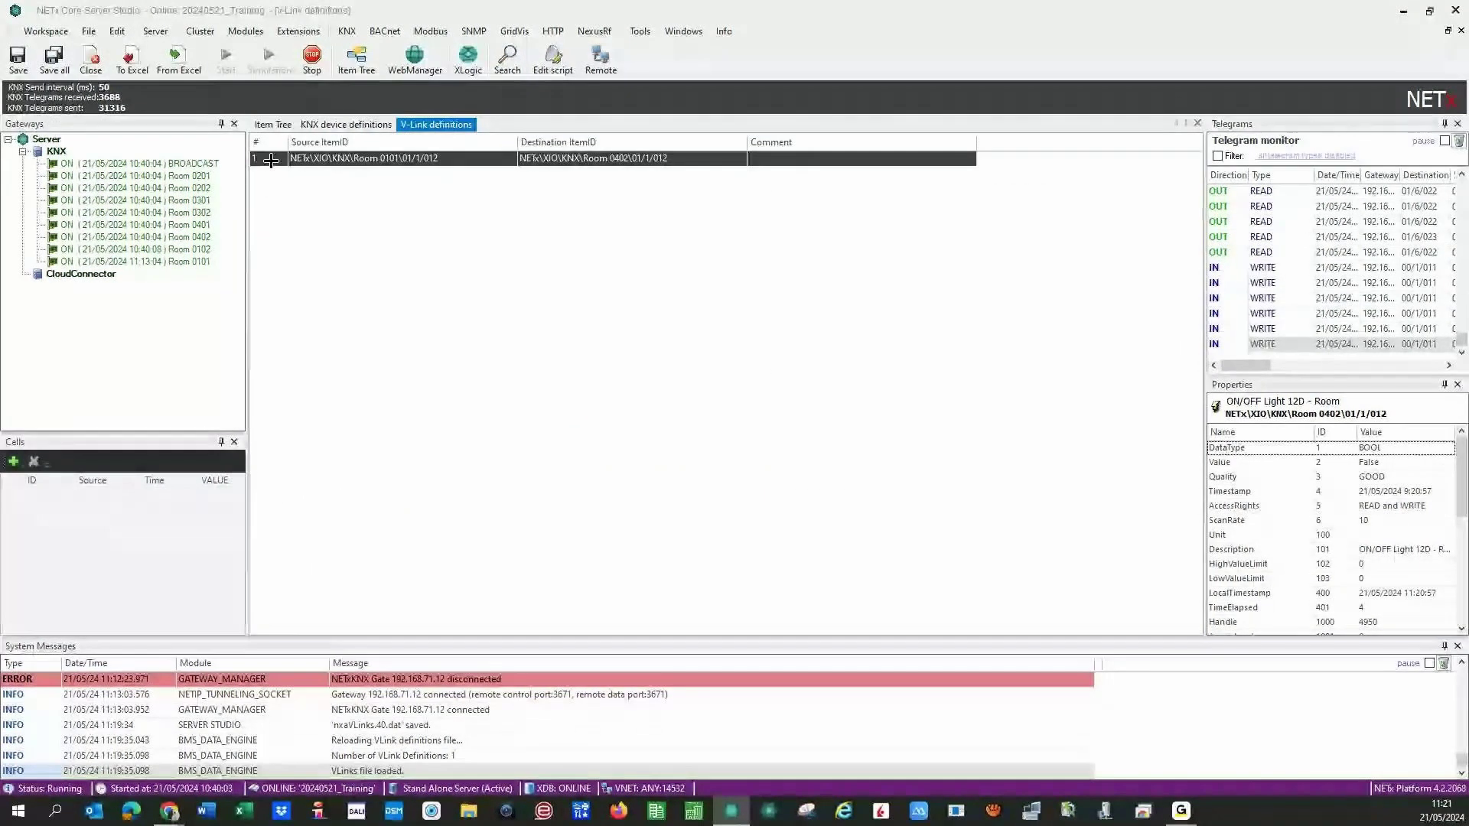
text(NETx\XIO\KNX\Room 0101\01/1/012	NETx\XIO\KNX\Room 0402\01/1/012)
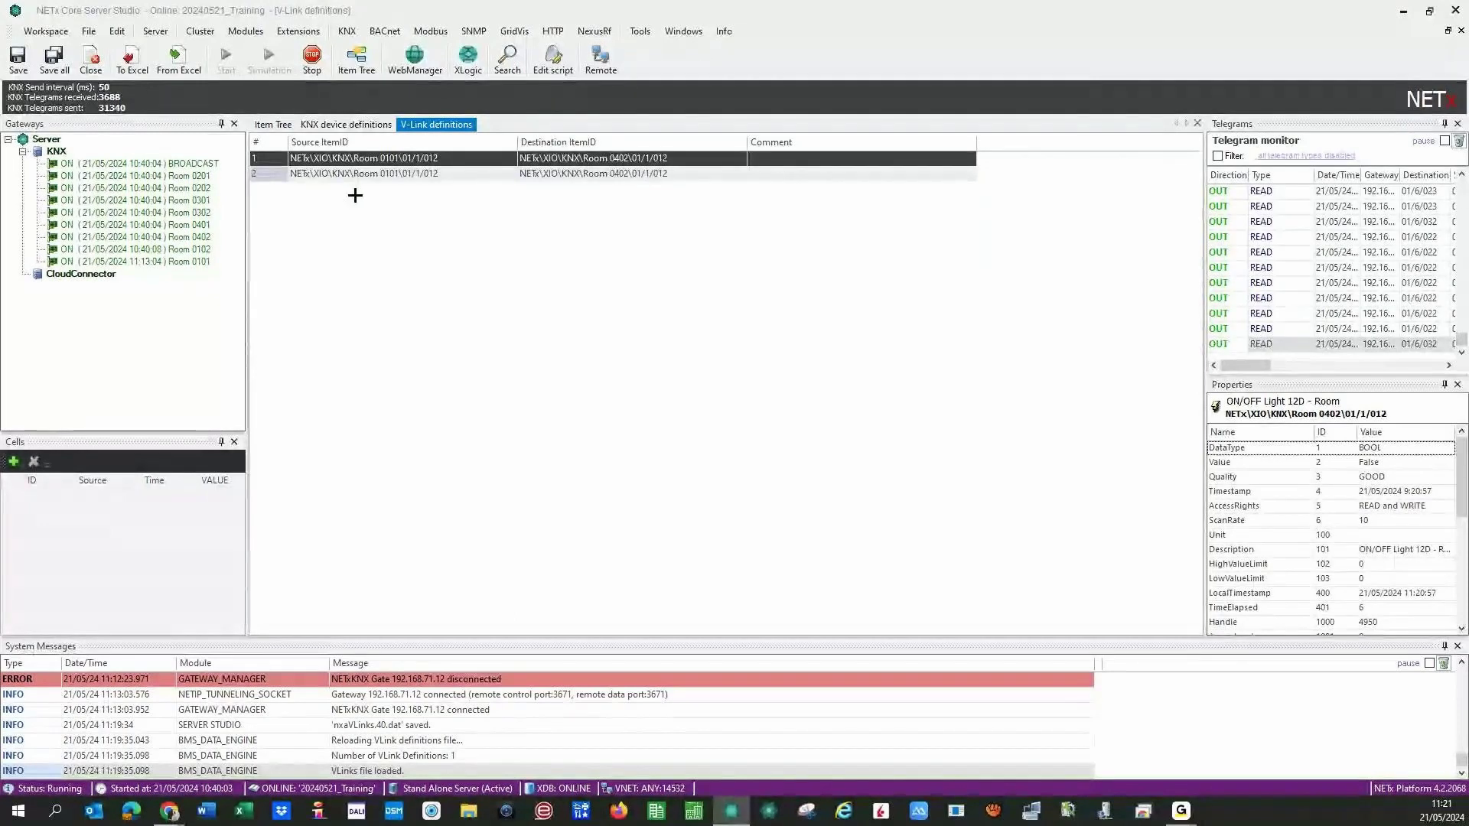
click(381, 174)
click(381, 175)
key(Delete)
key(Delete)
text(04)
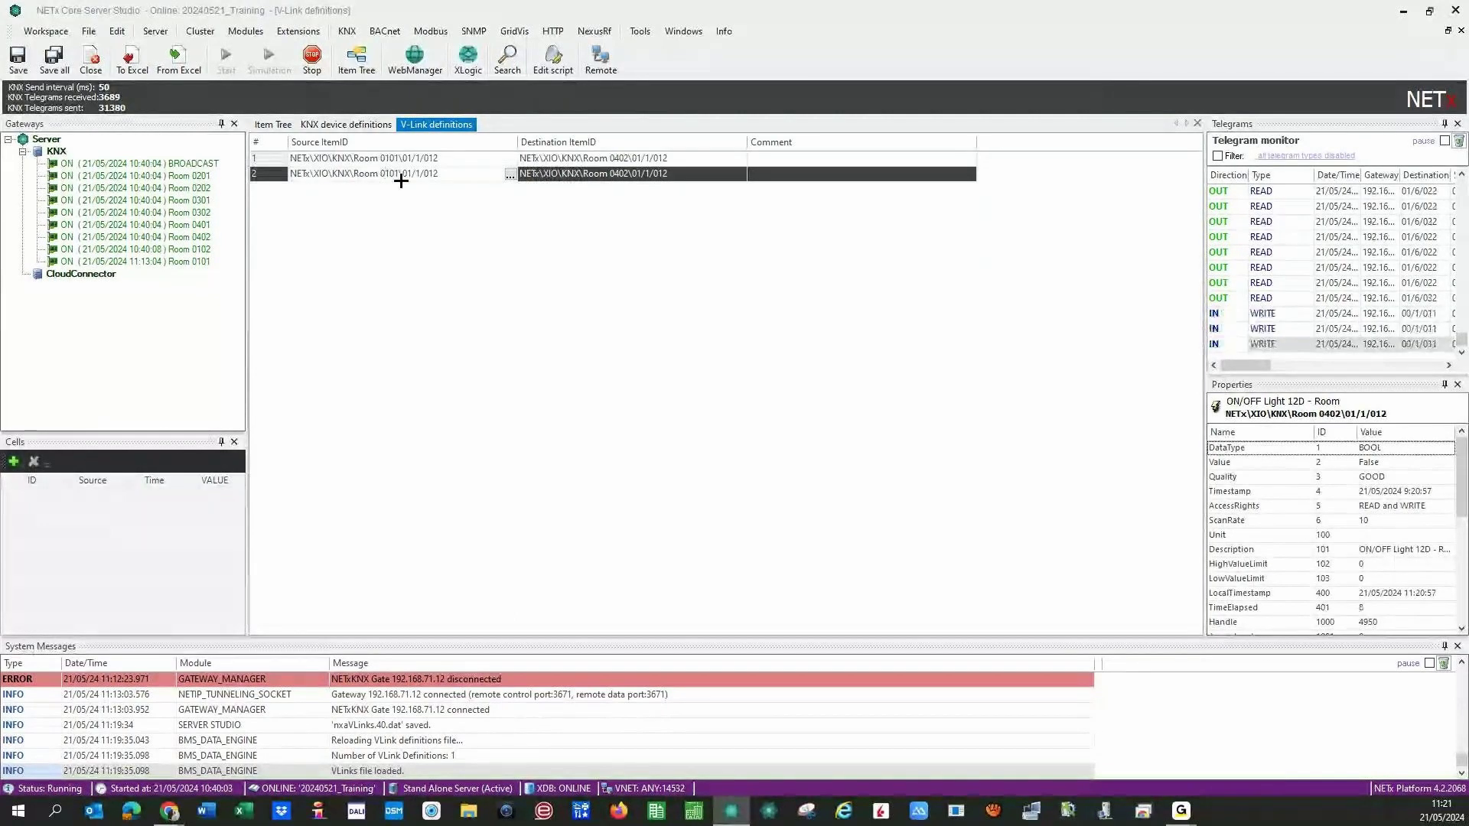
key(Delete)
text(2)
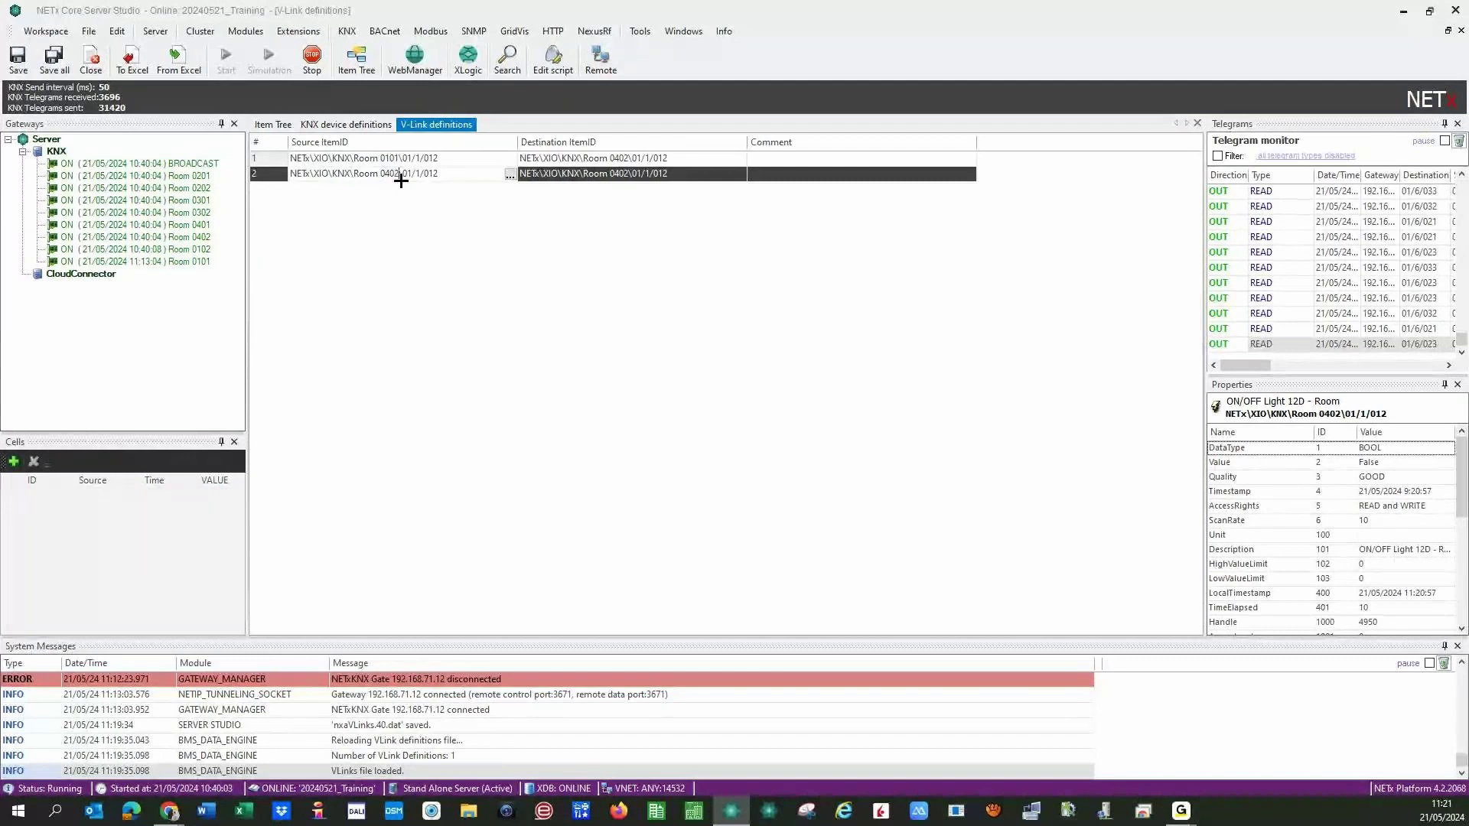
Change the second V-Link row's destination ItemID to Room 0101.
click(620, 174)
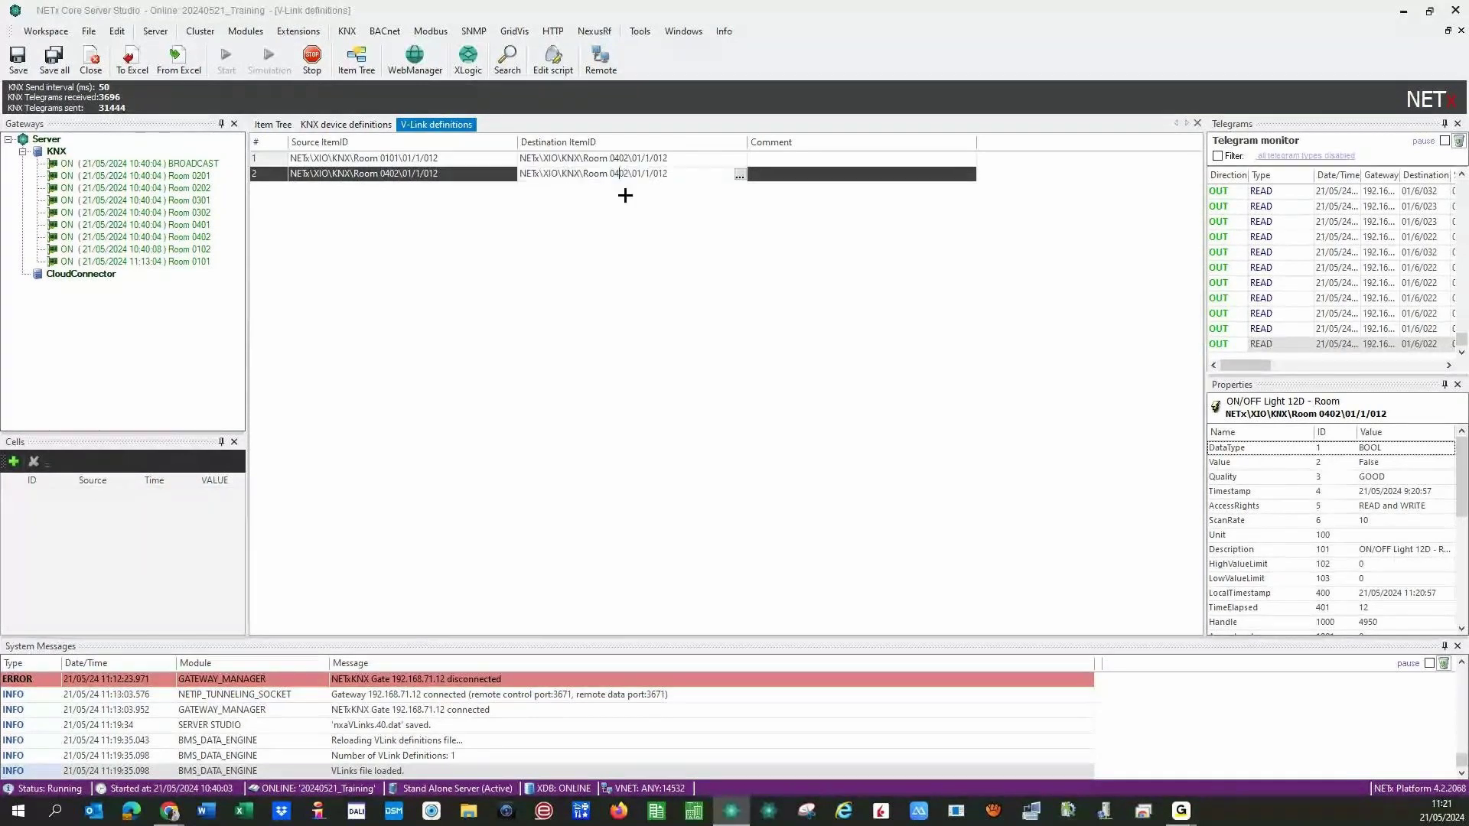
text(1)
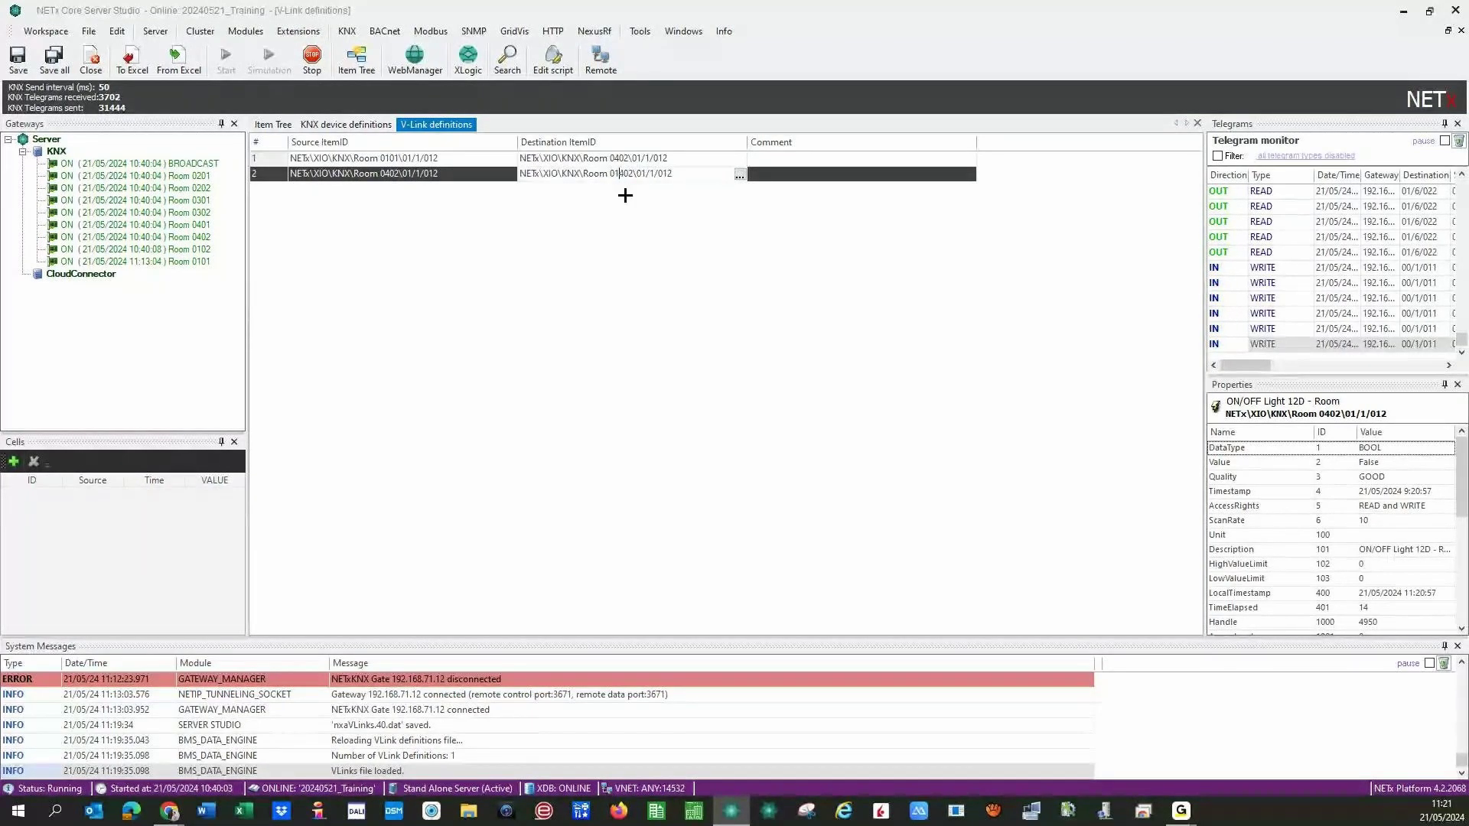
key(Delete)
key(Delete)
key(Delete)
text(01)
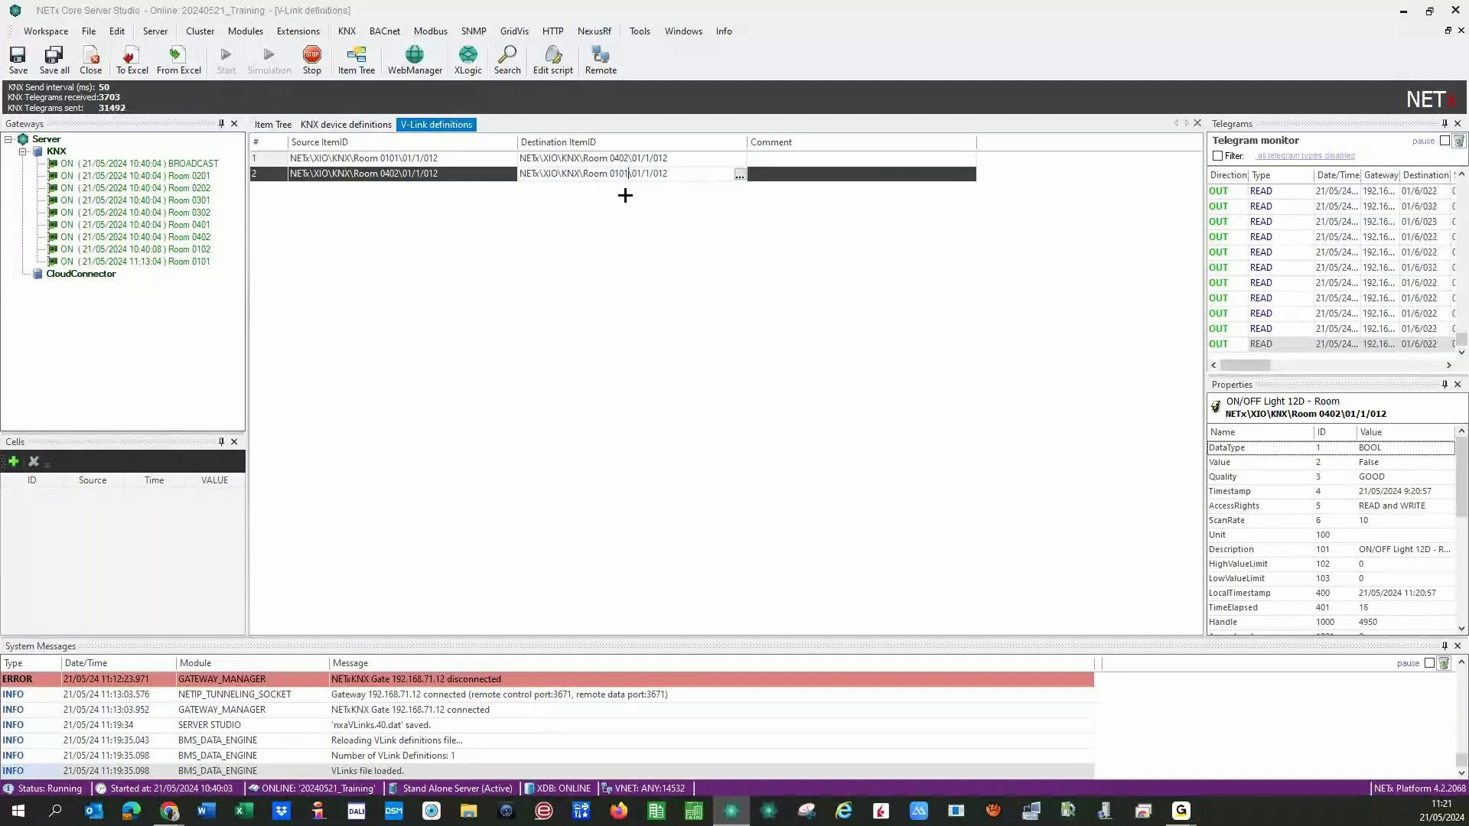
Confirm the second row's destination ItemID and save the V-Link definitions.
key(Return)
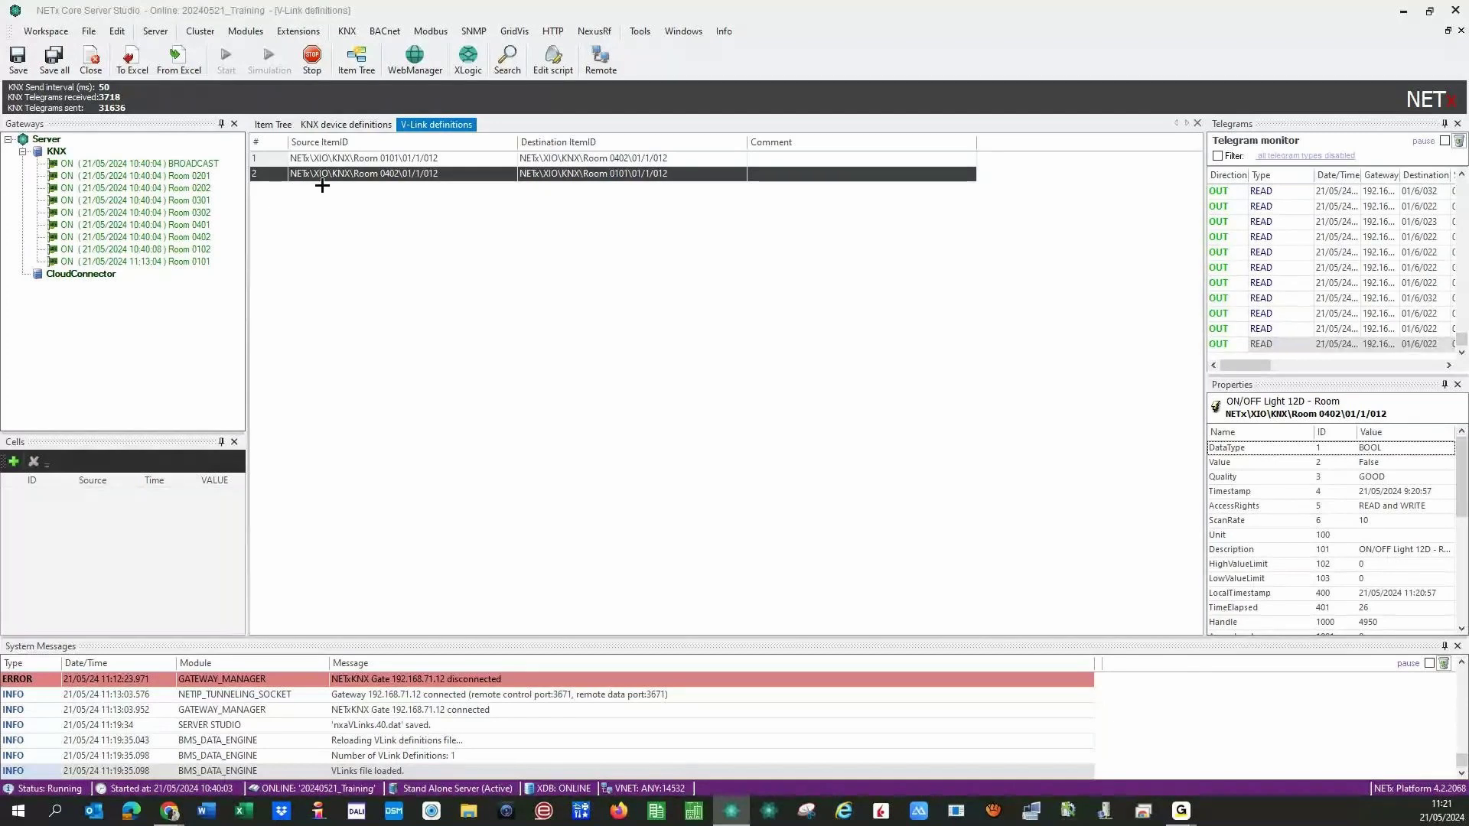
key(ctrl+s)
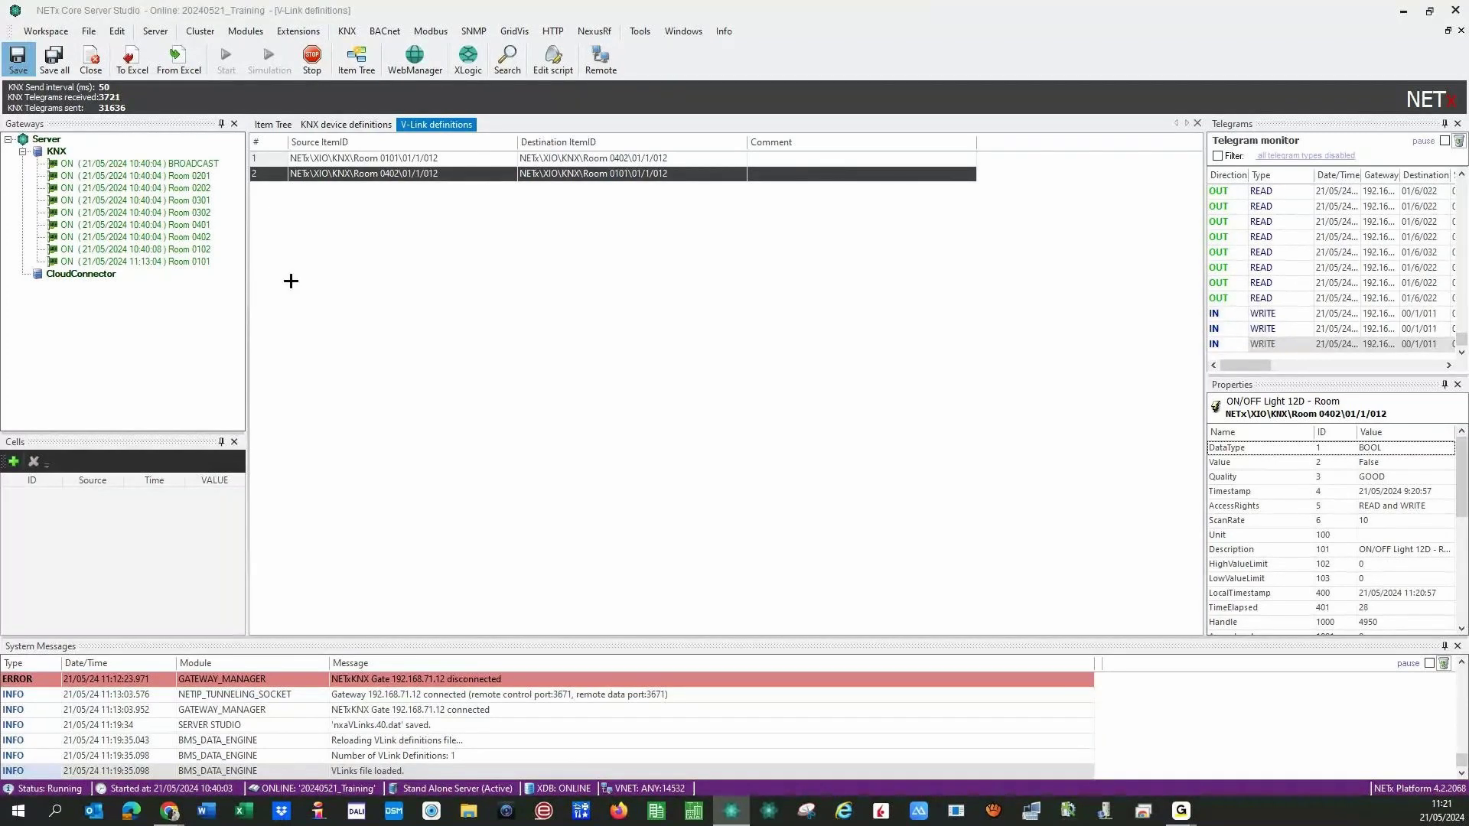
Send a WRITE telegram with value 1 to Room 0402's ON/OFF Light 12D from the item tree.
click(269, 125)
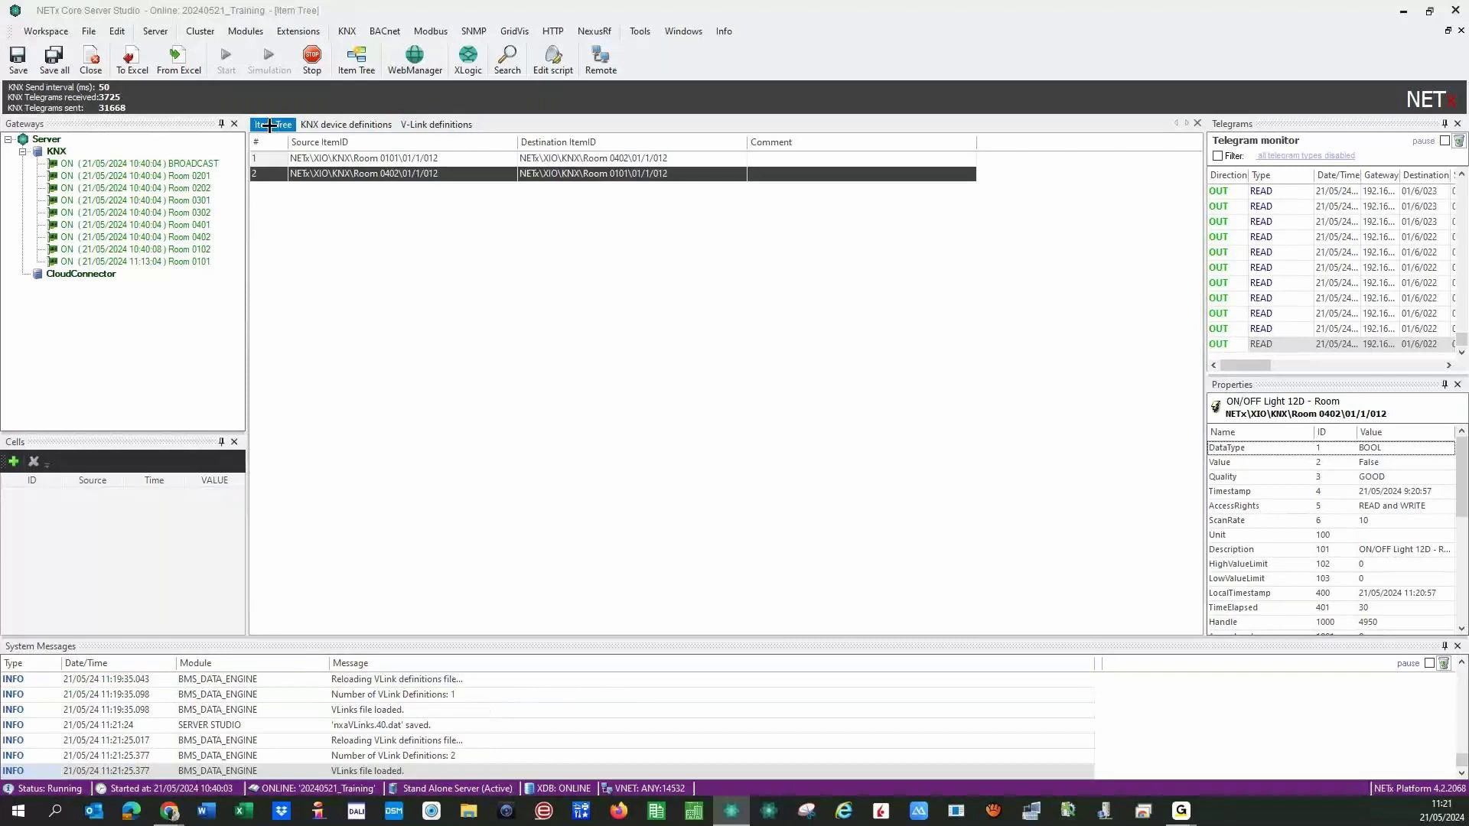
click(498, 431)
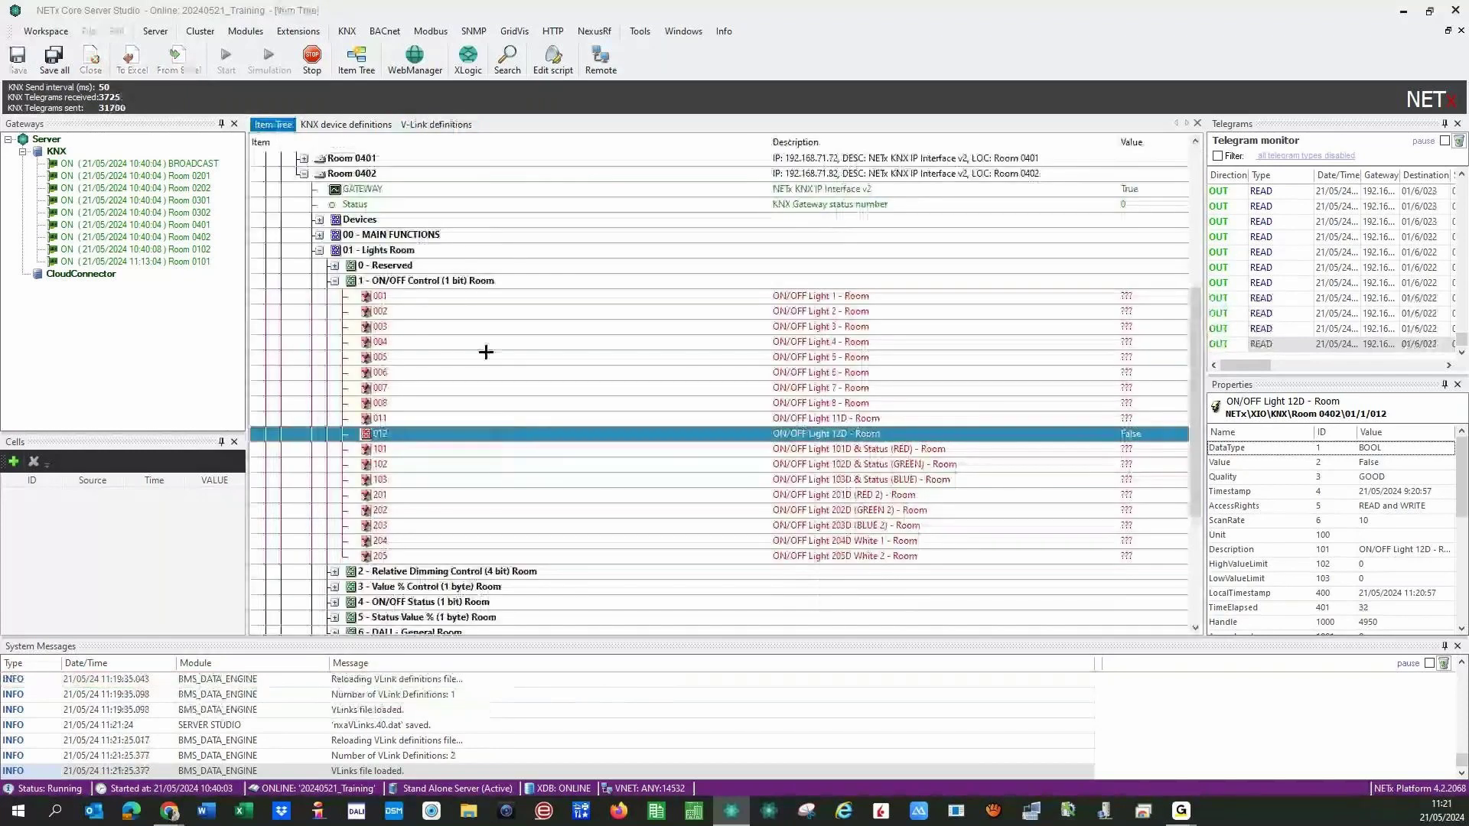
click(352, 174)
click(427, 433)
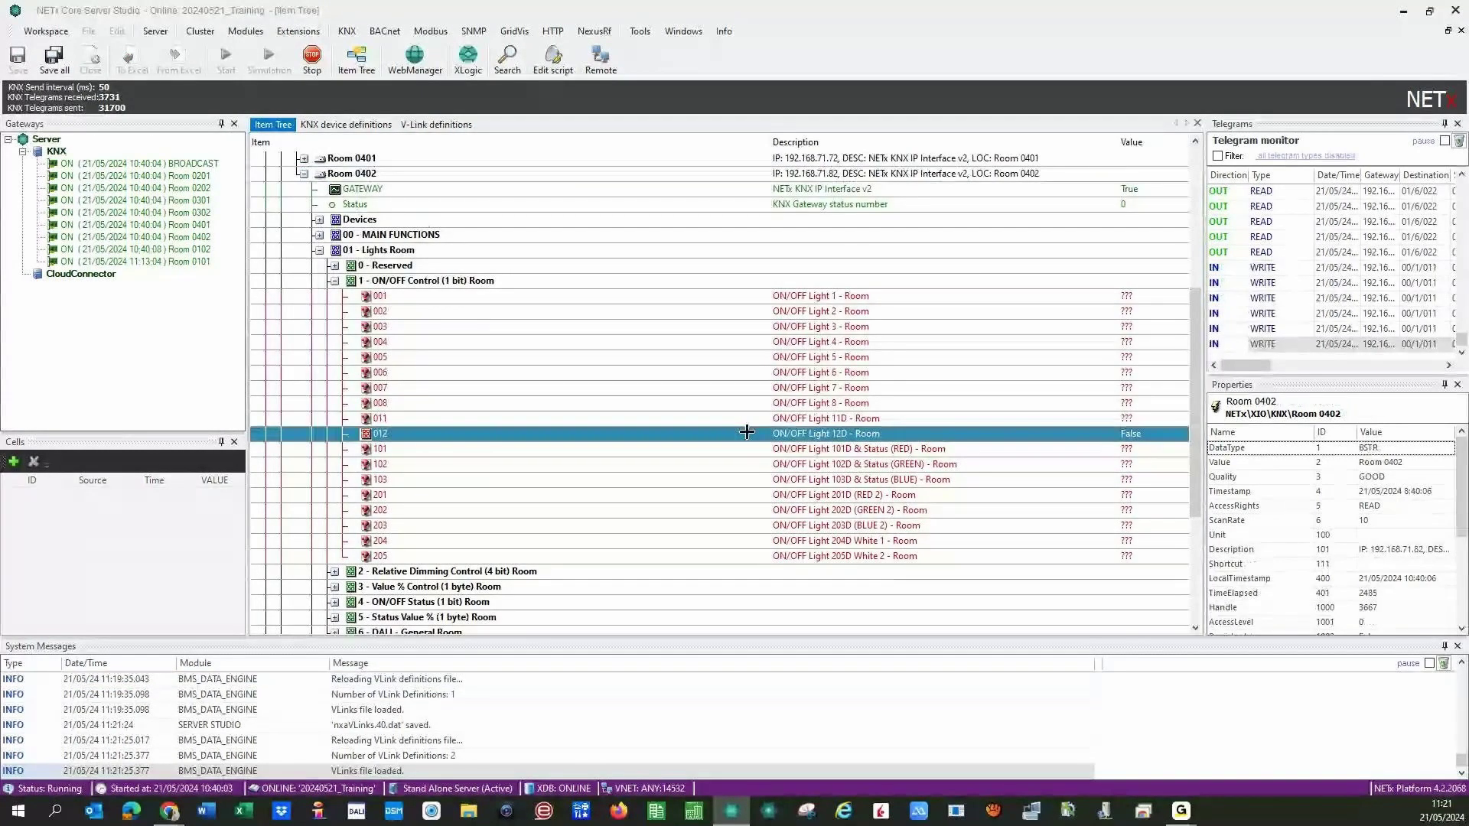
right_click(746, 433)
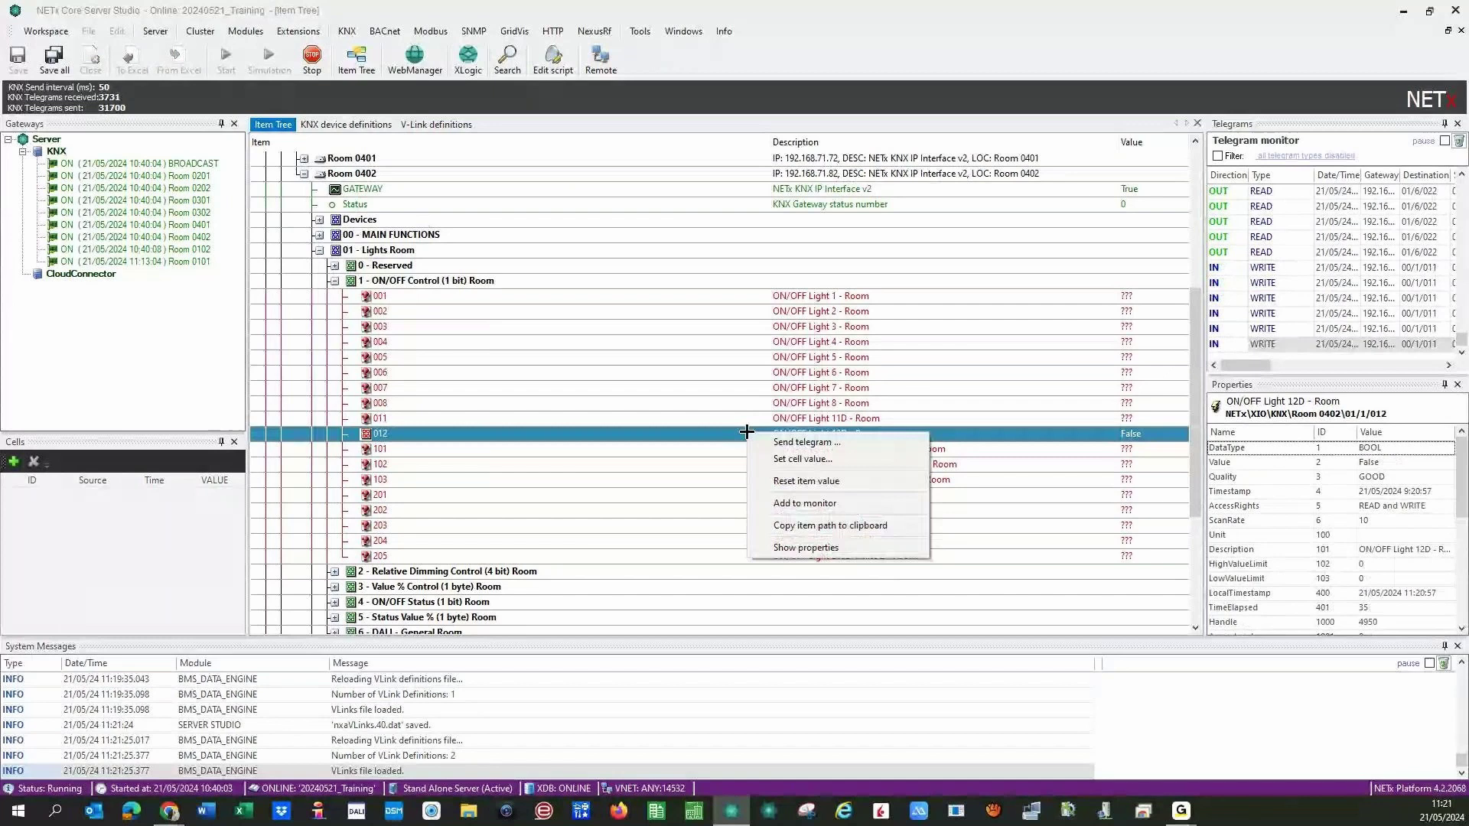
click(786, 439)
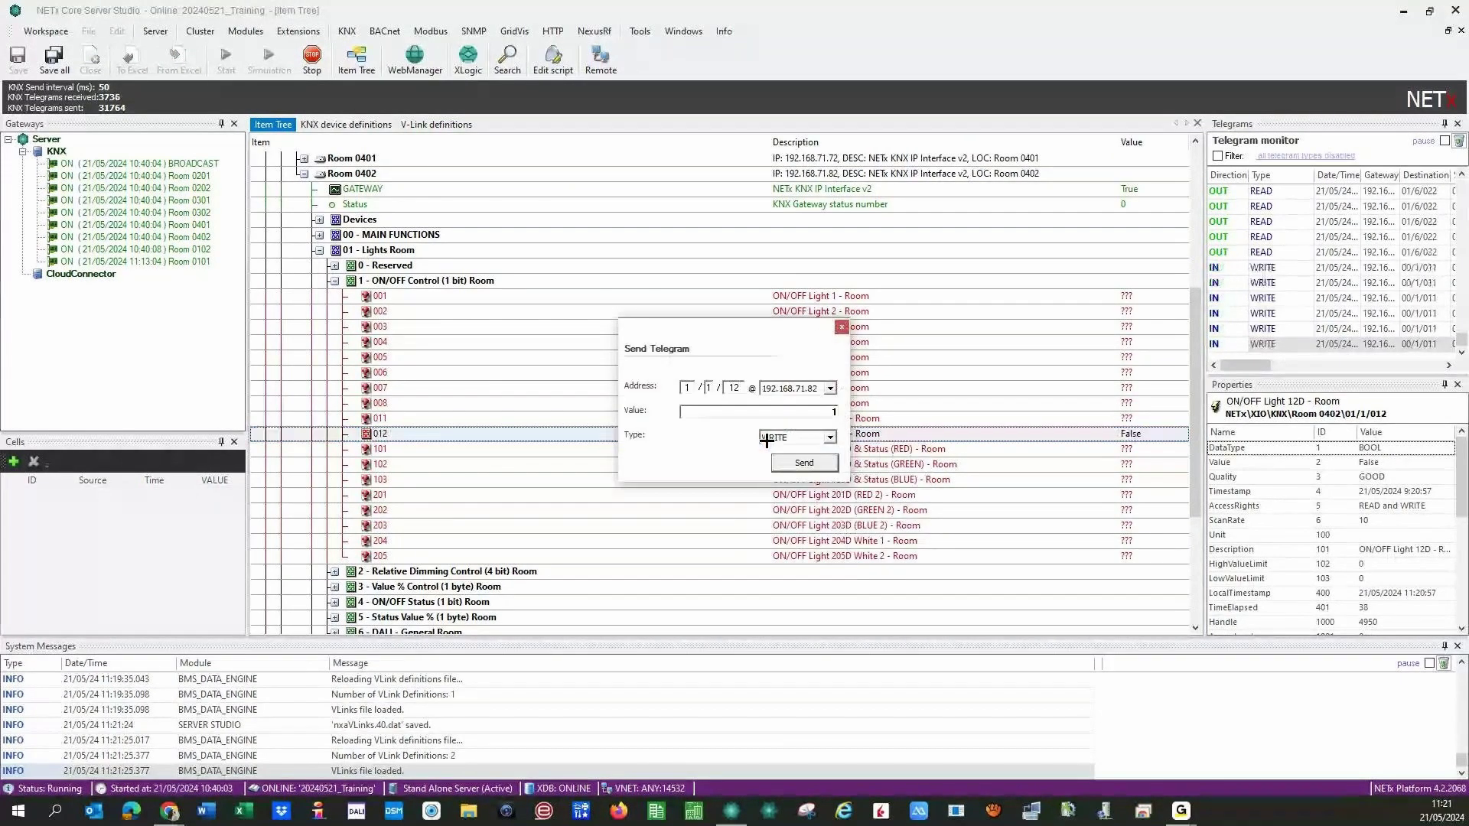
click(784, 462)
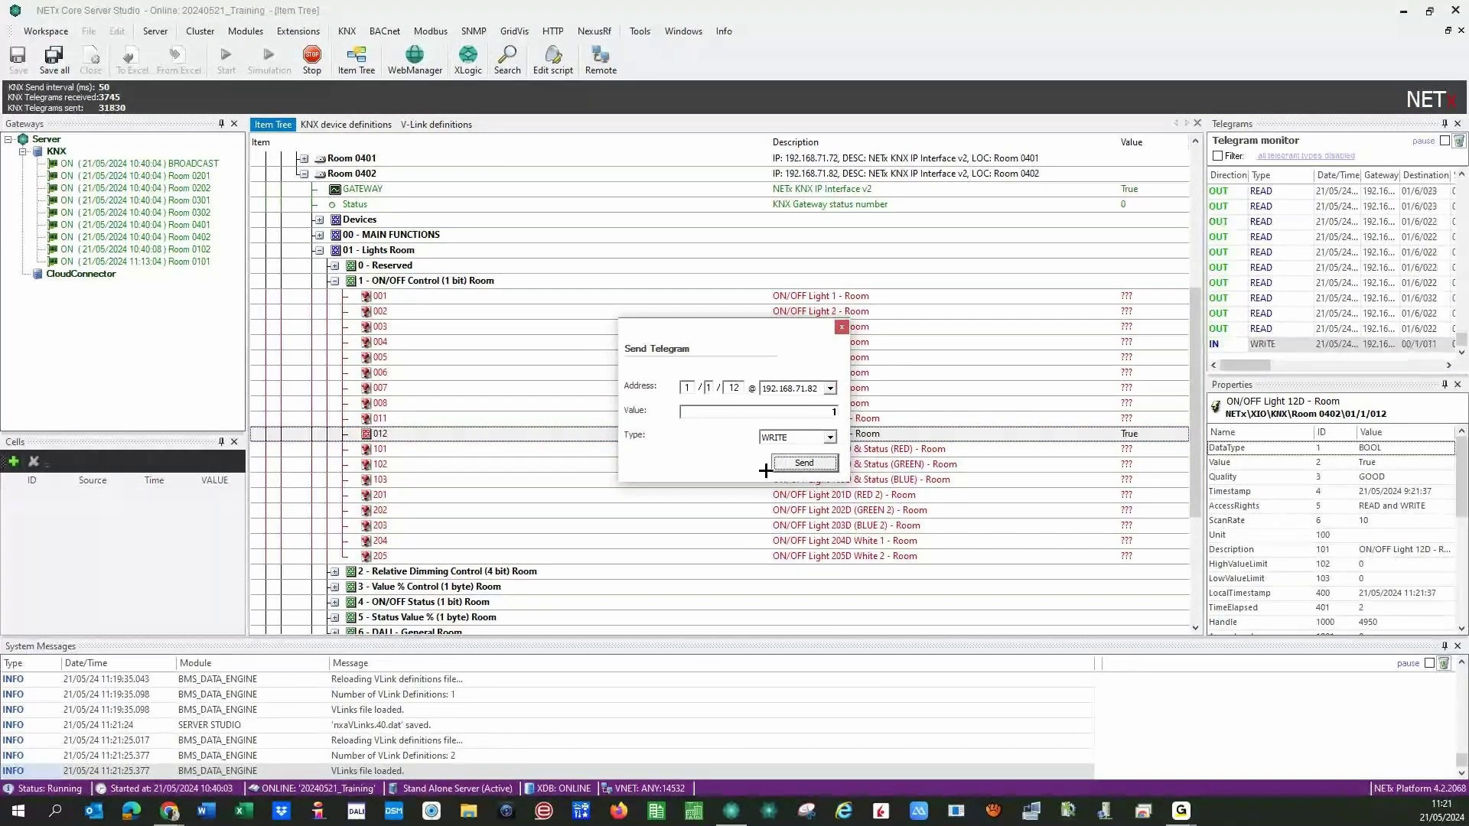
Send a WRITE telegram with value 0 to address 1/1/12 through gateway 192.168.71.12 and close the telegram dialog.
click(830, 388)
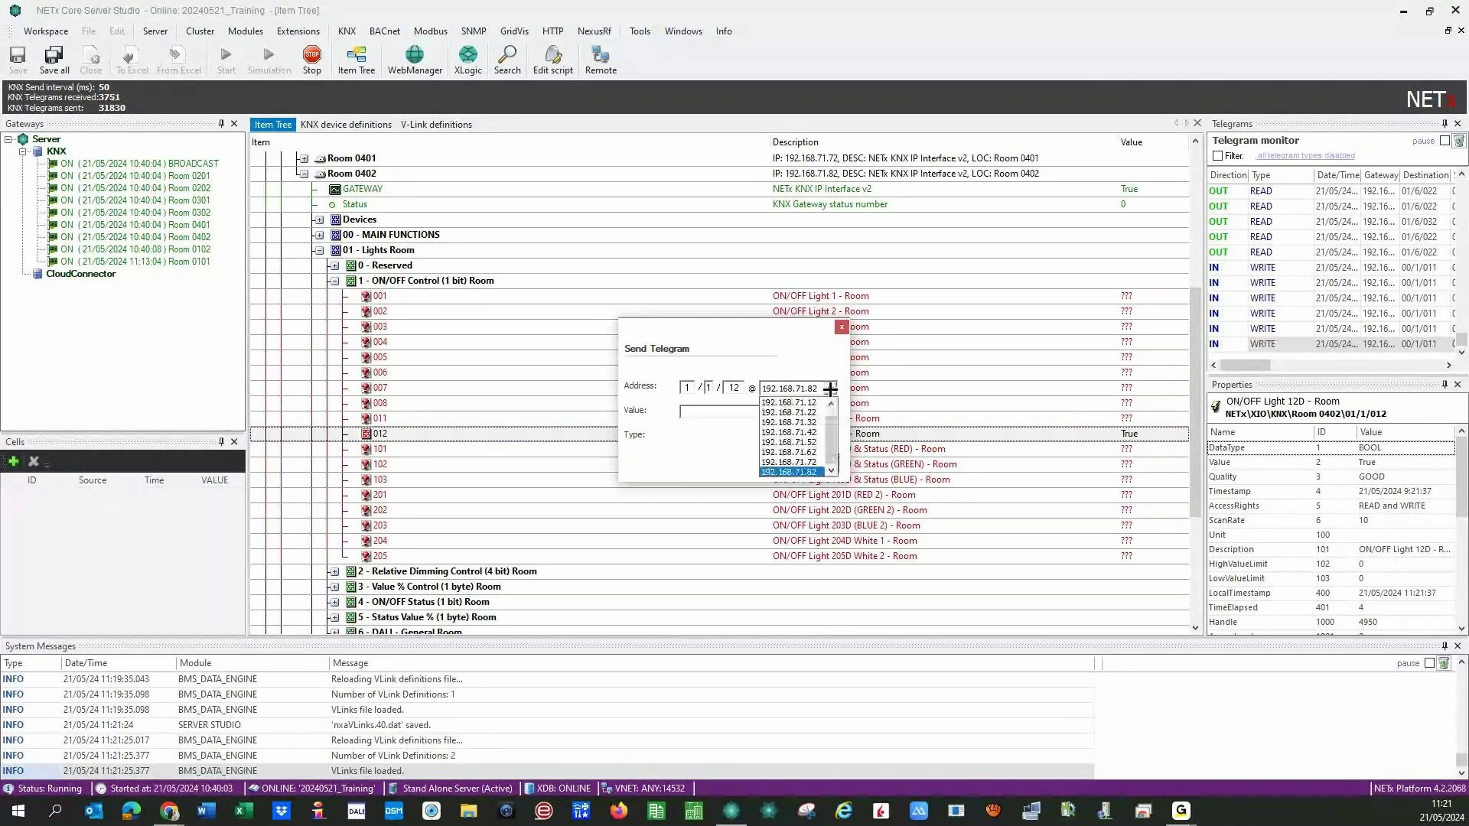
click(811, 401)
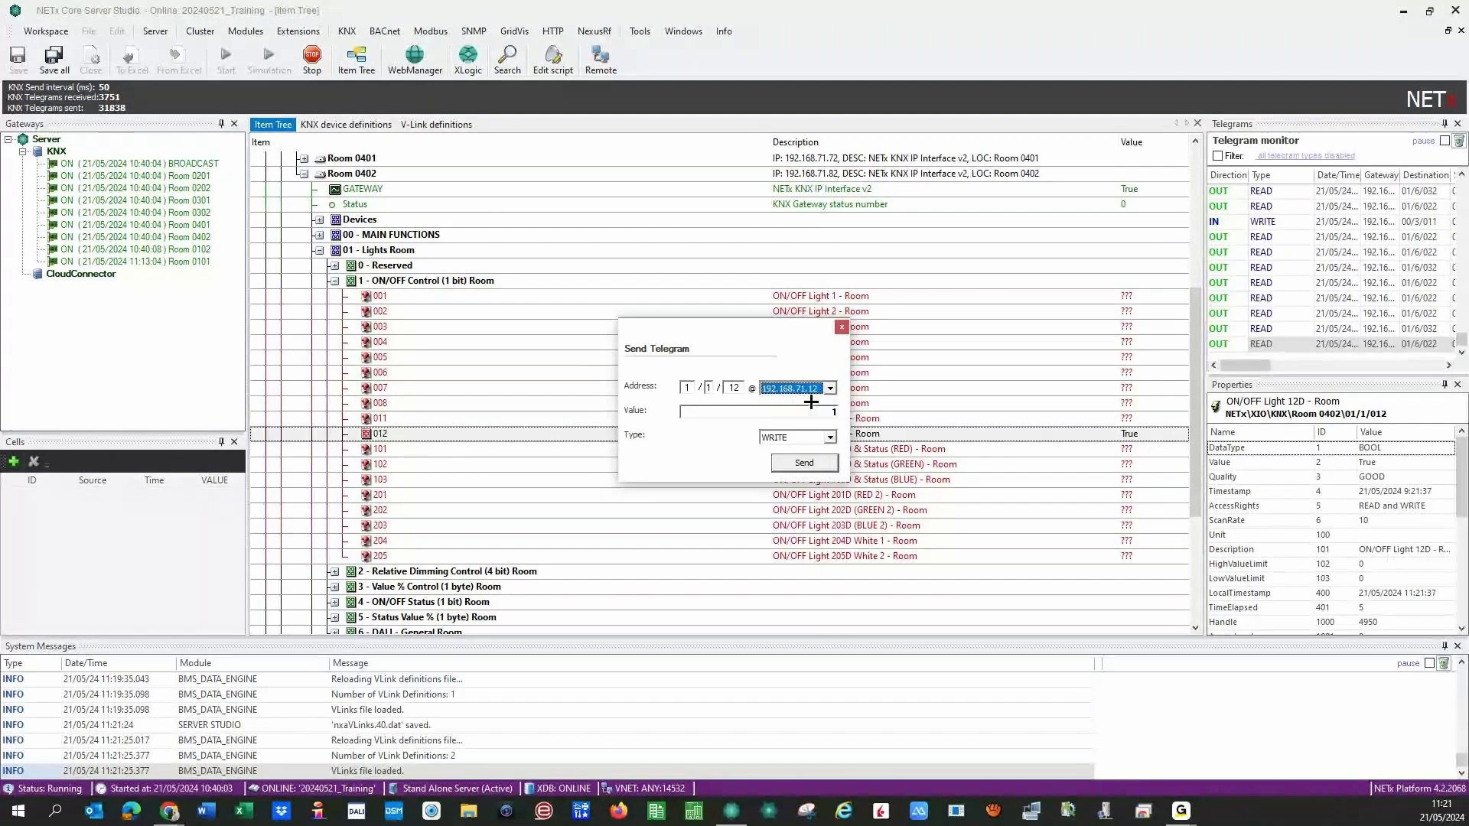
click(834, 411)
text(0)
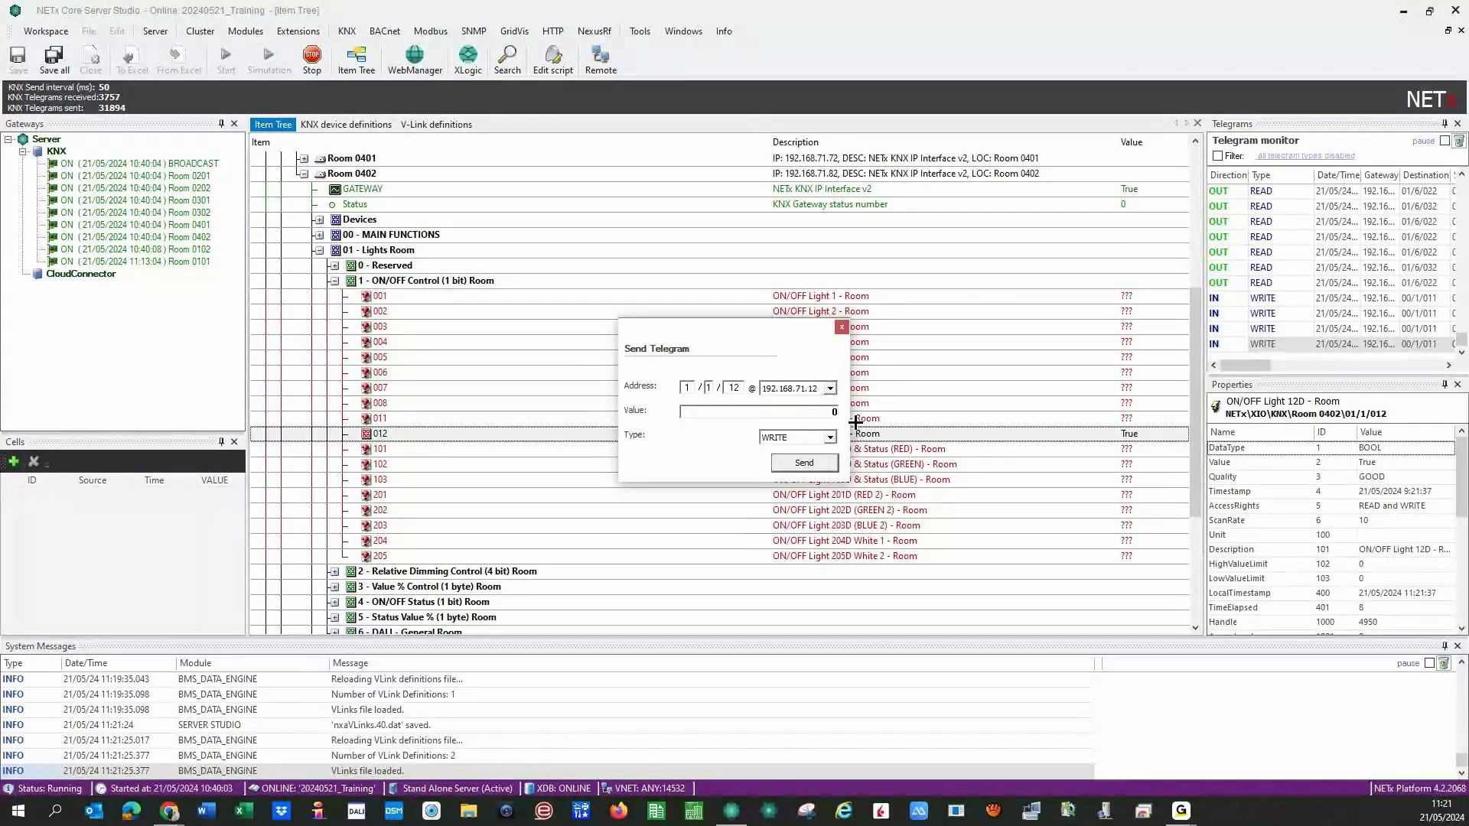
click(803, 462)
click(830, 387)
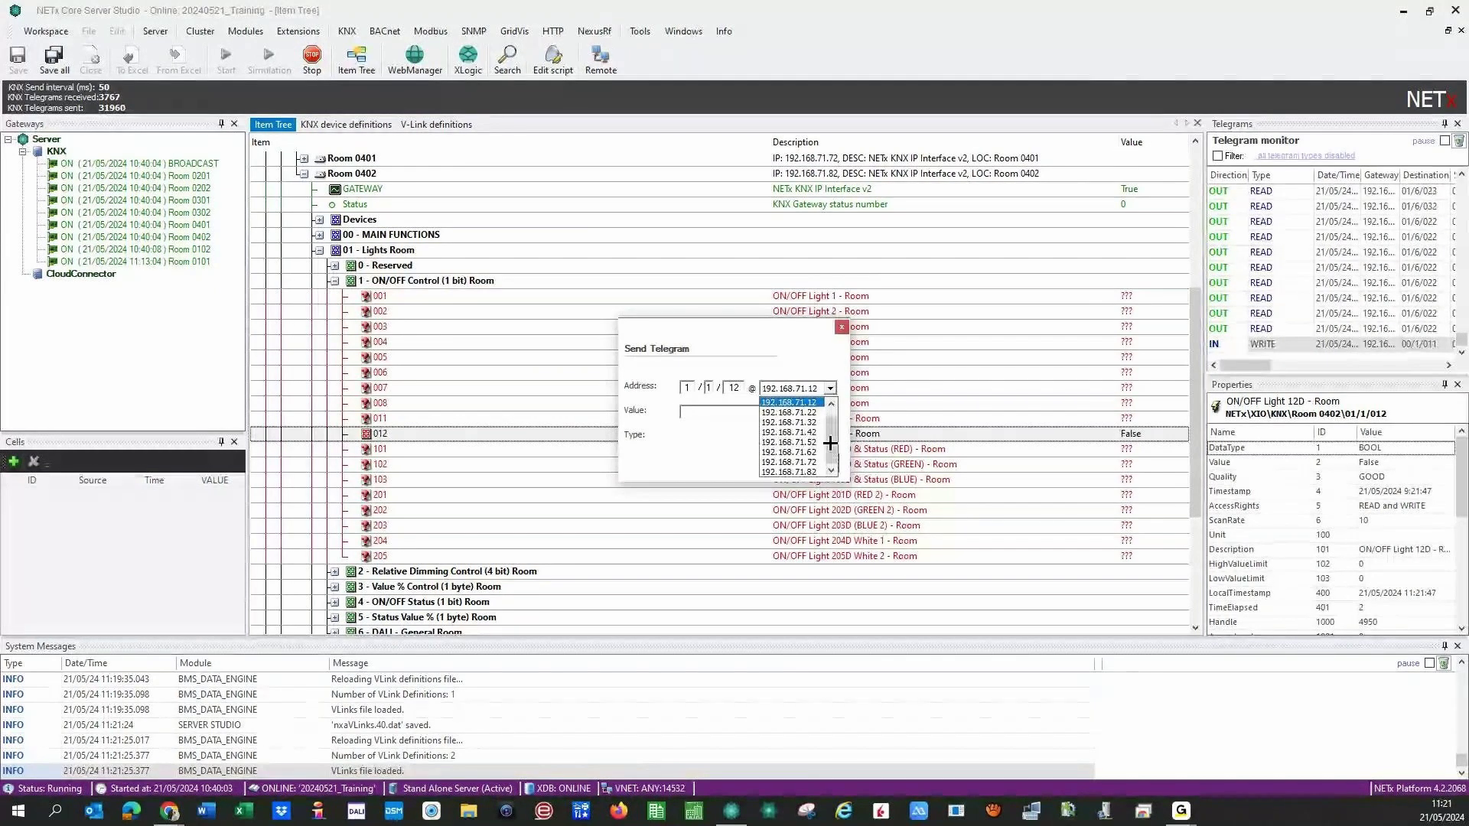
scroll(826, 420, up, 1)
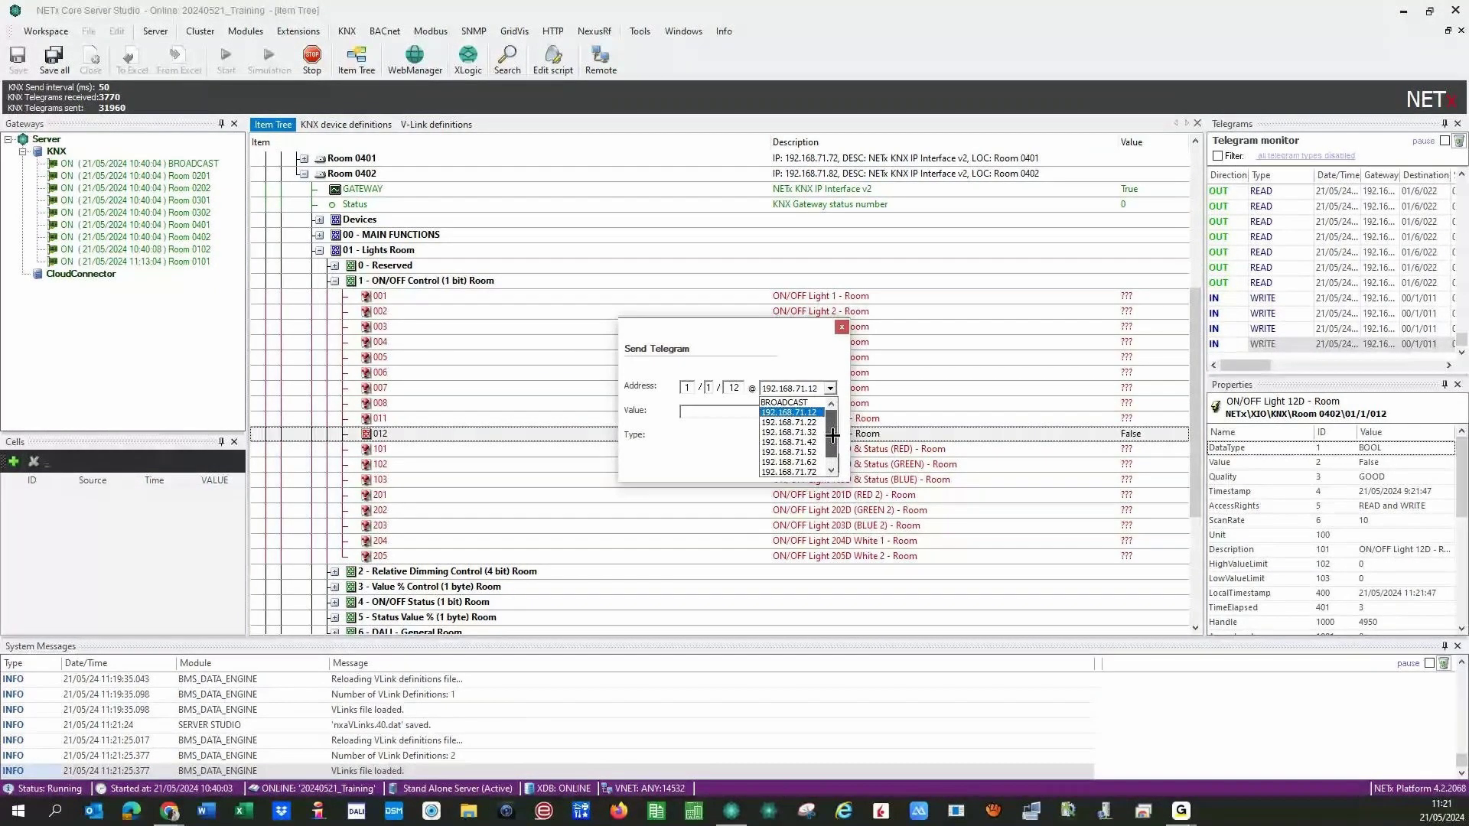
scroll(833, 434, down, 1)
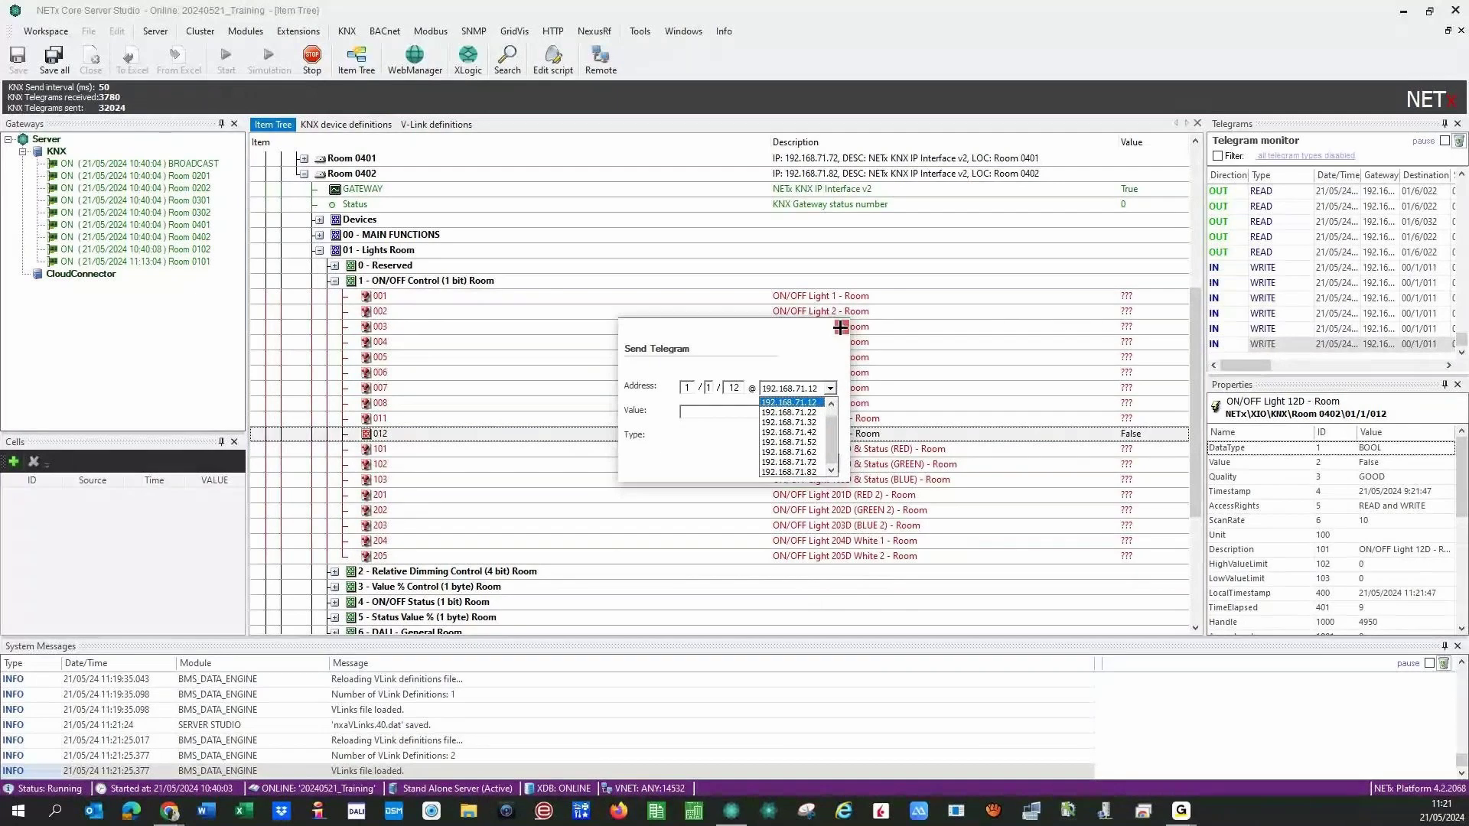
Convert both V-Link definition rows to comments and save the definitions.
click(435, 124)
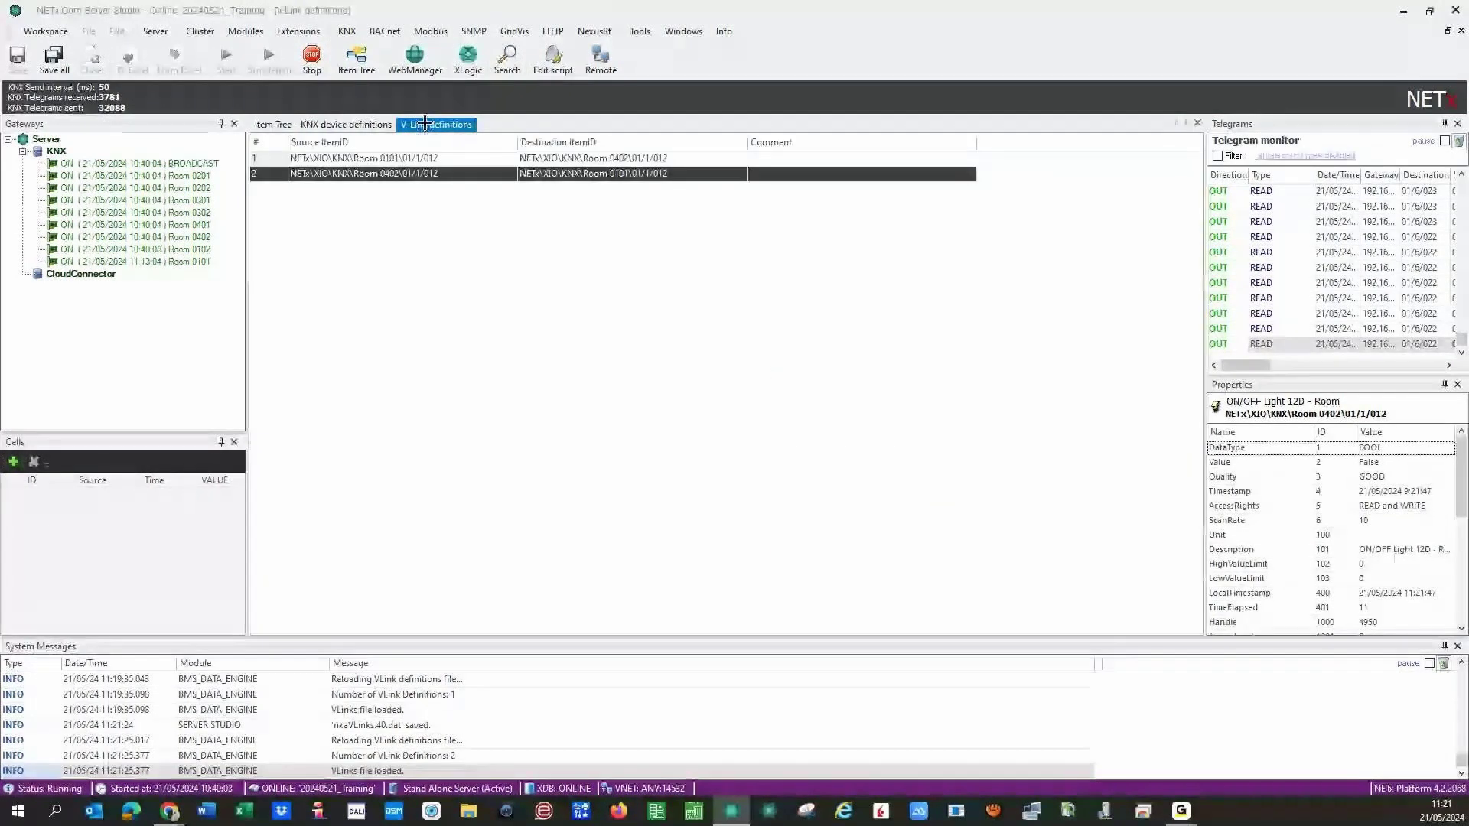
click(318, 287)
key(ctrl+a)
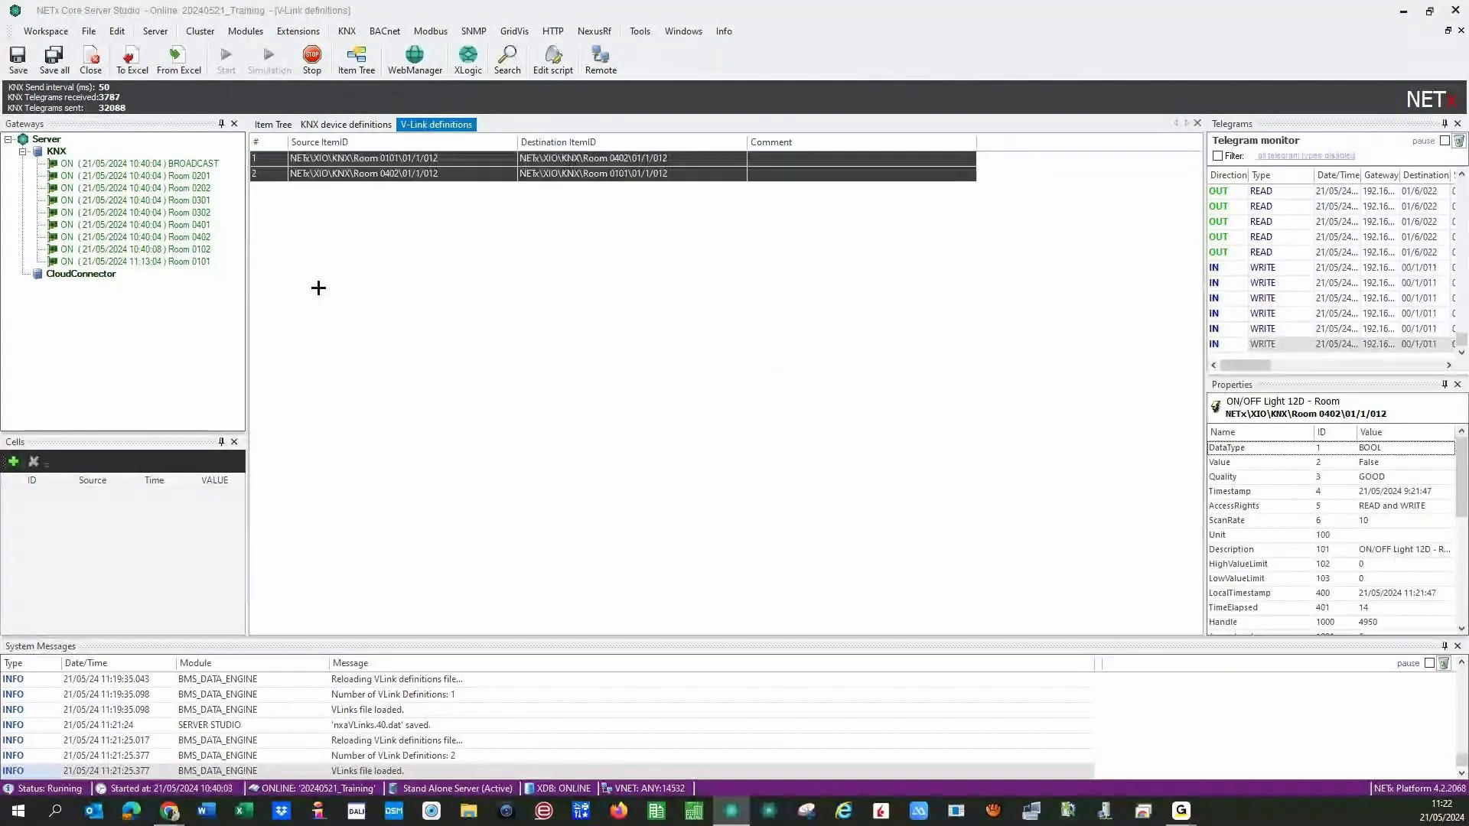
right_click(269, 175)
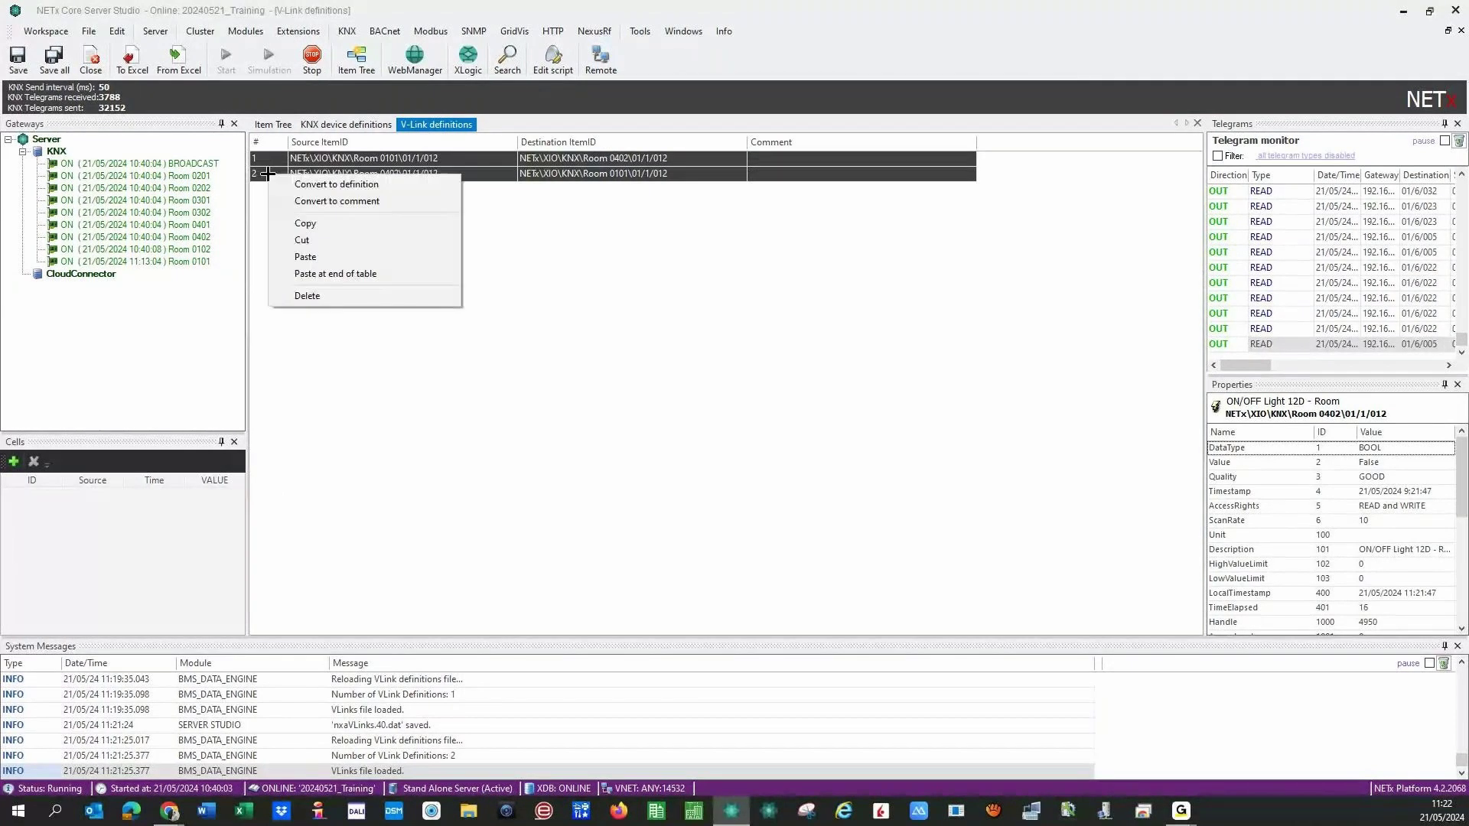
click(395, 201)
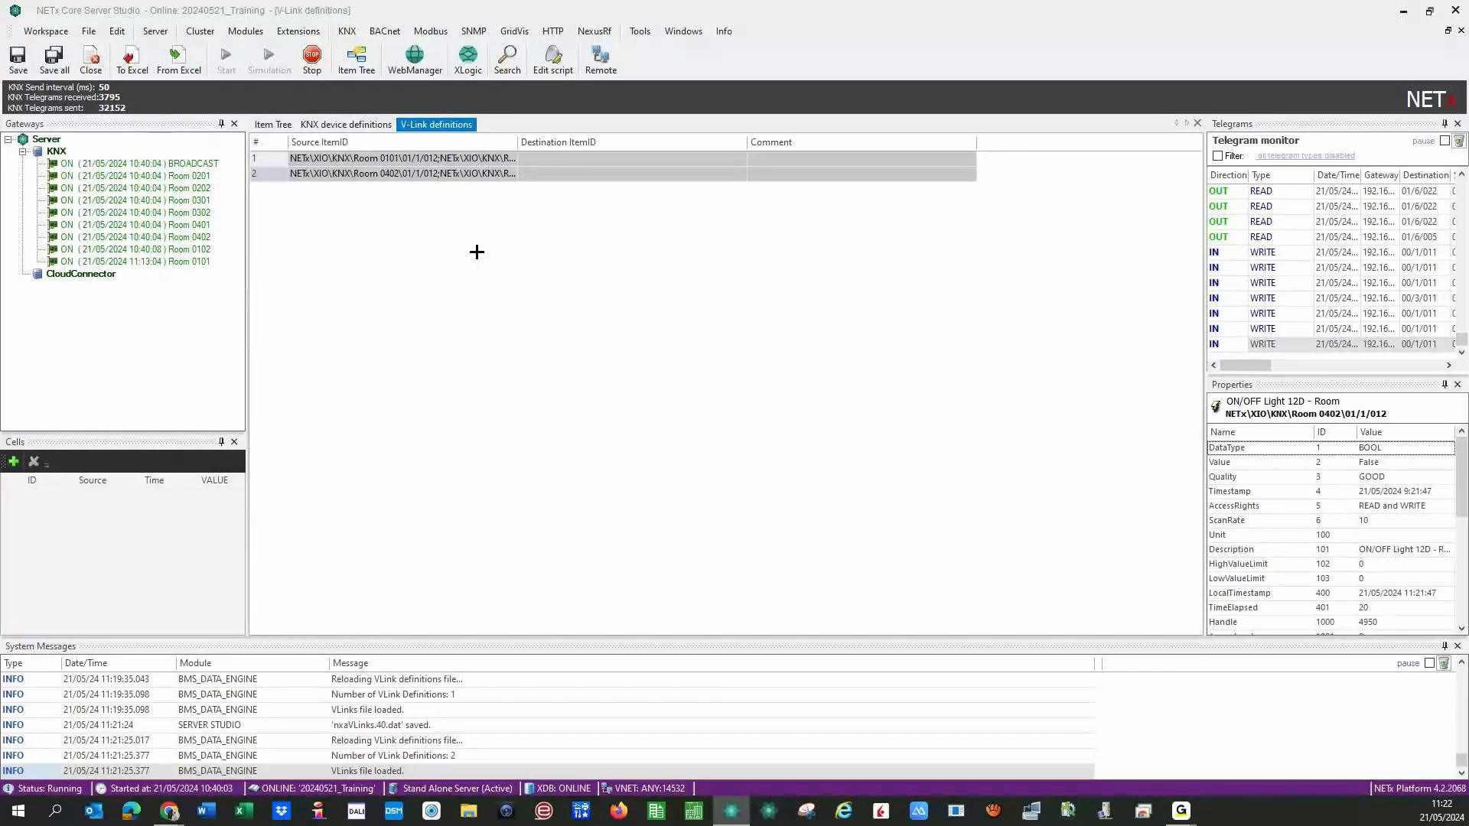
click(18, 58)
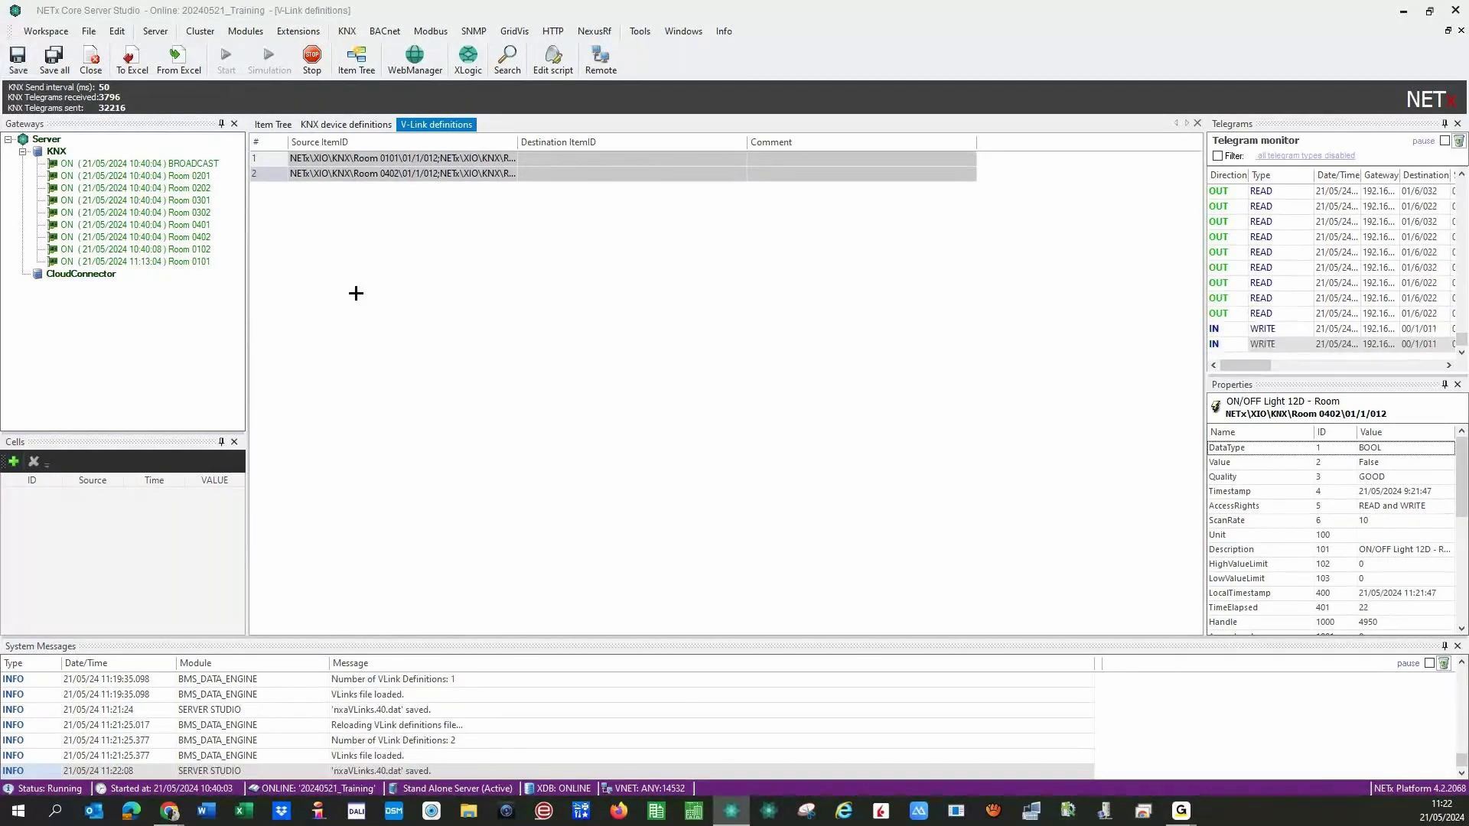
Close the V-Link and KNX device definition tables and collapse the KNX branch of the item tree.
click(1197, 123)
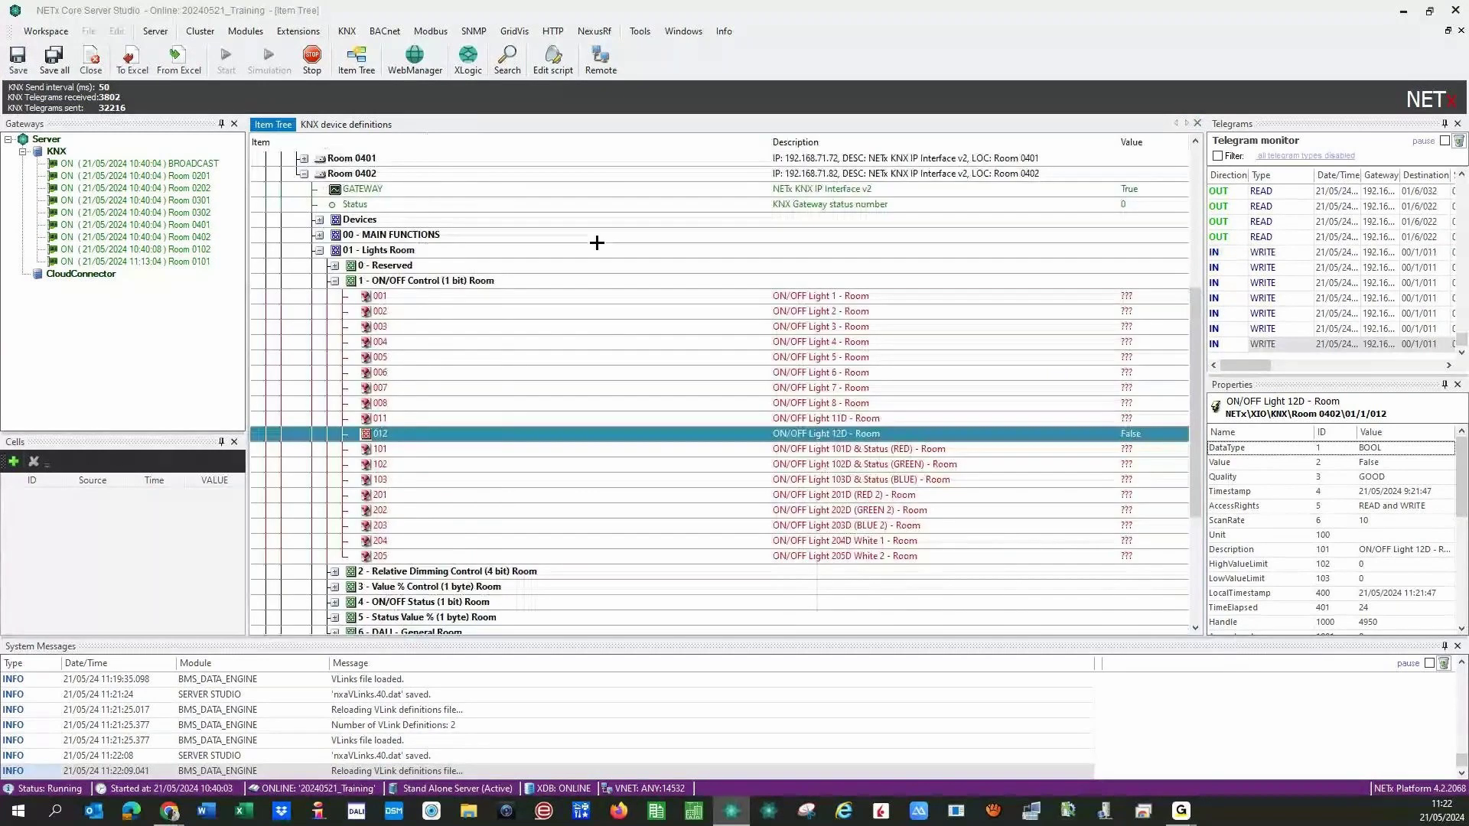
click(367, 124)
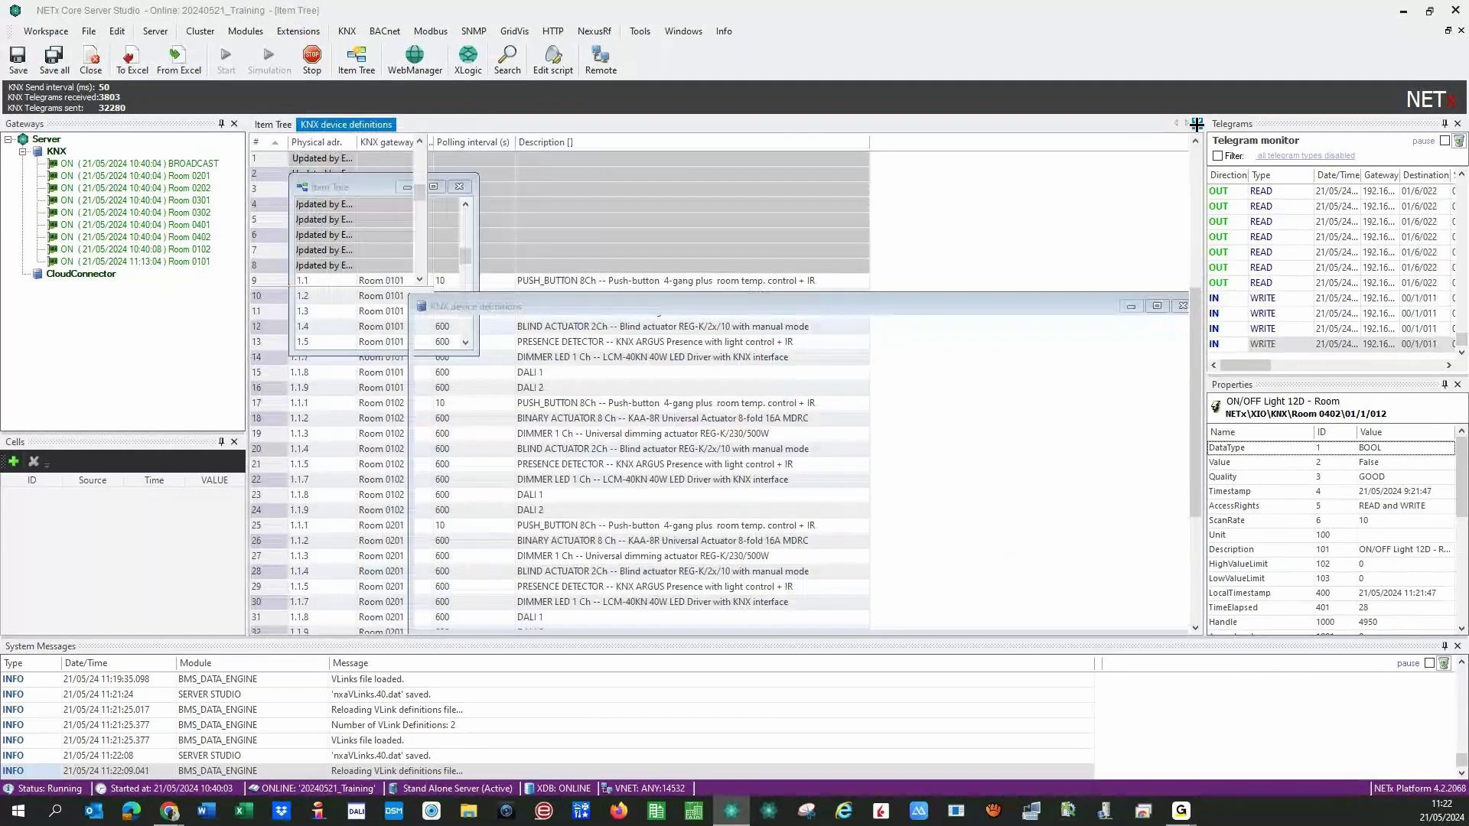
click(1197, 125)
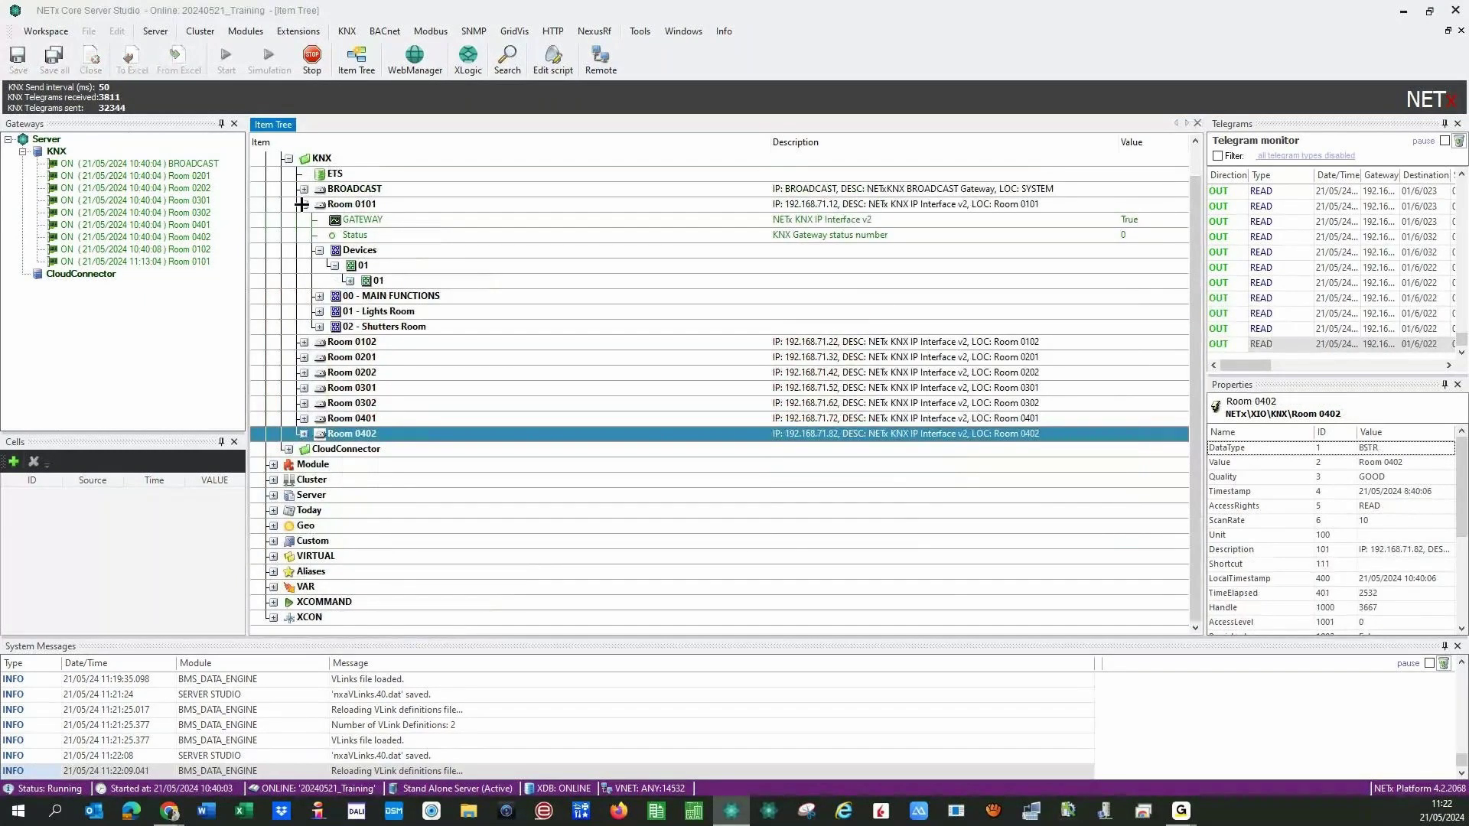
click(302, 205)
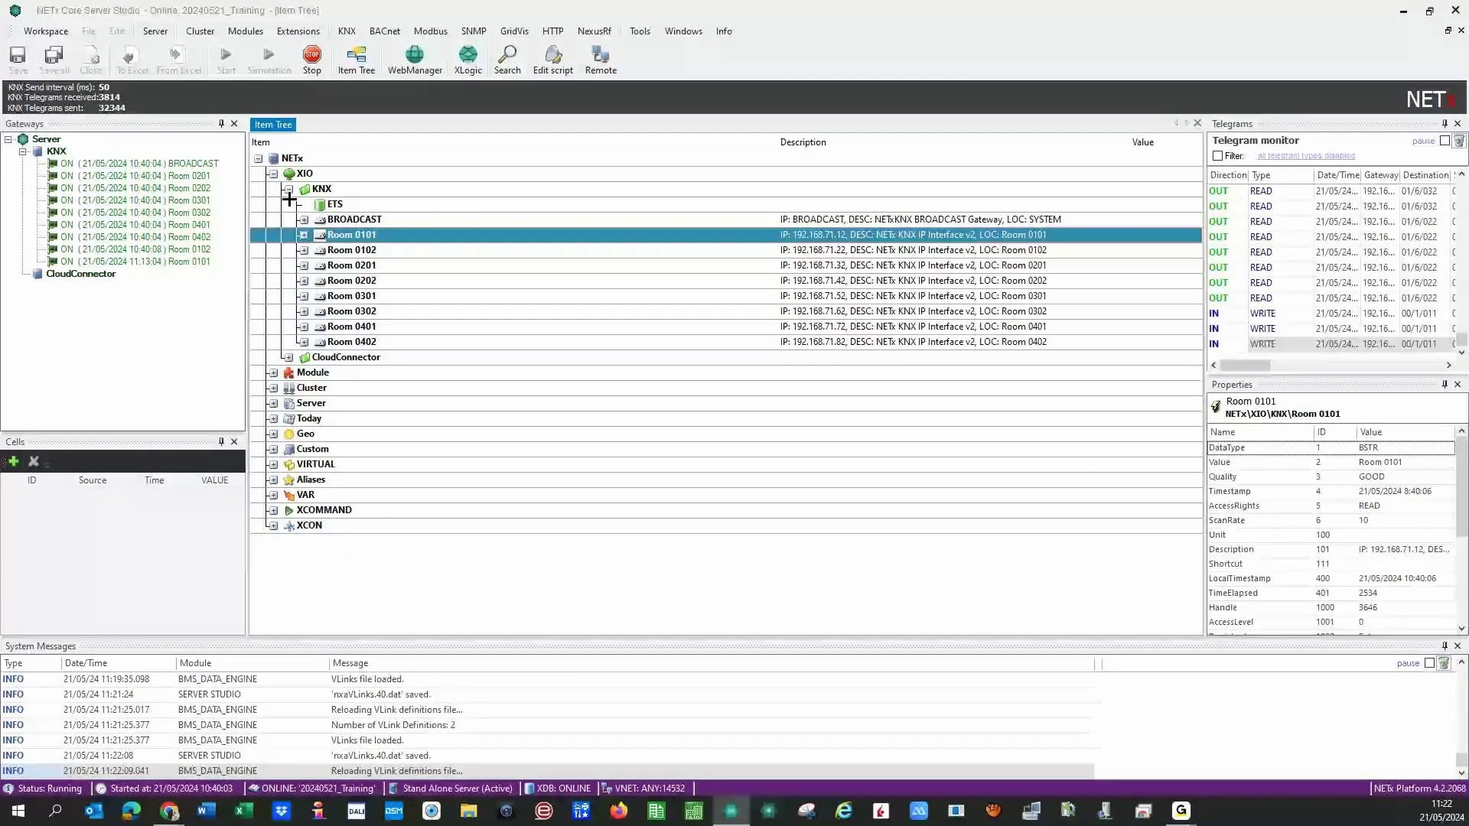
click(288, 190)
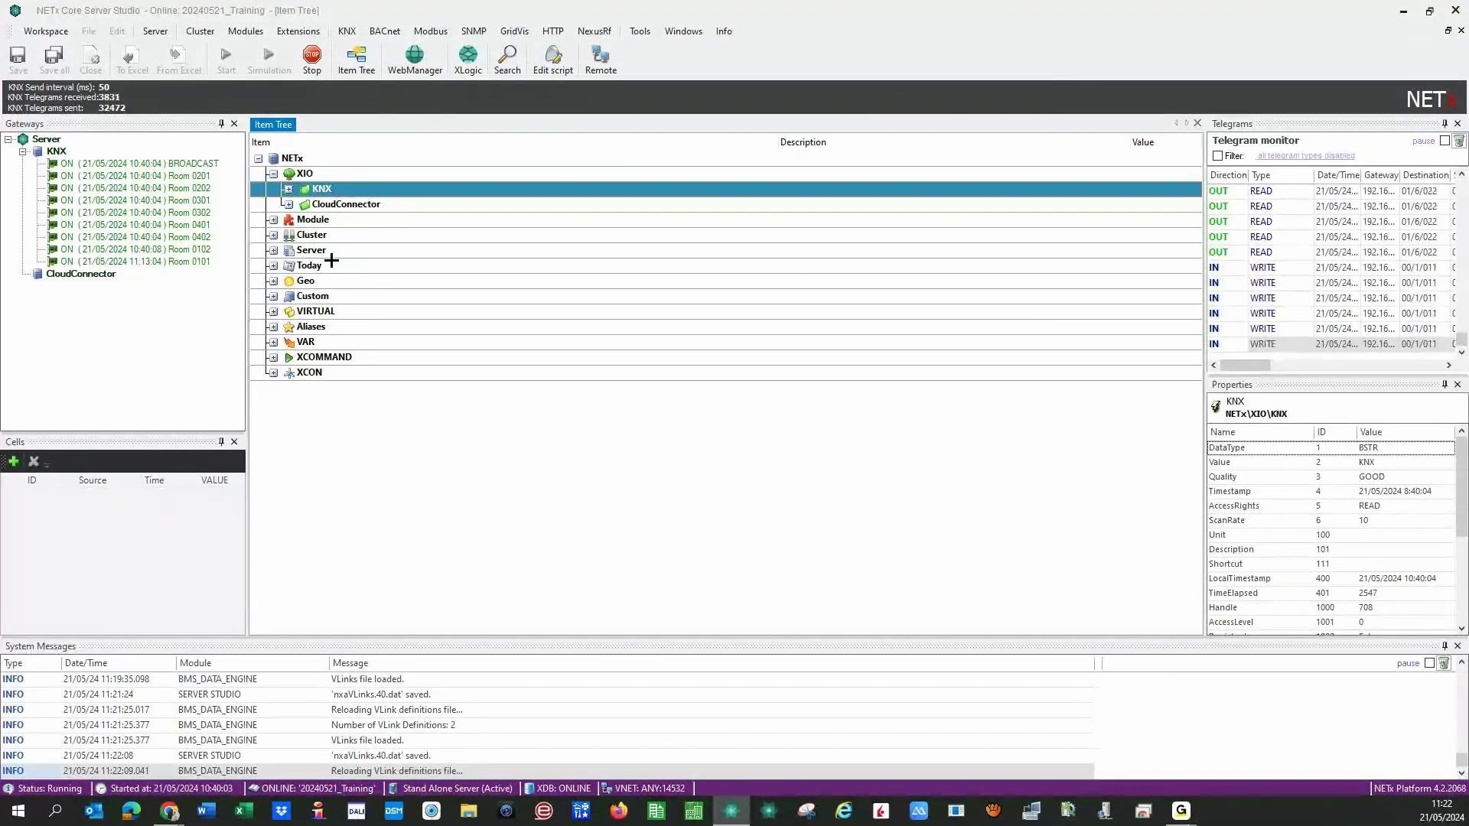
Open the BACnet device and object definitions and delete all rows from the object definitions.
click(377, 31)
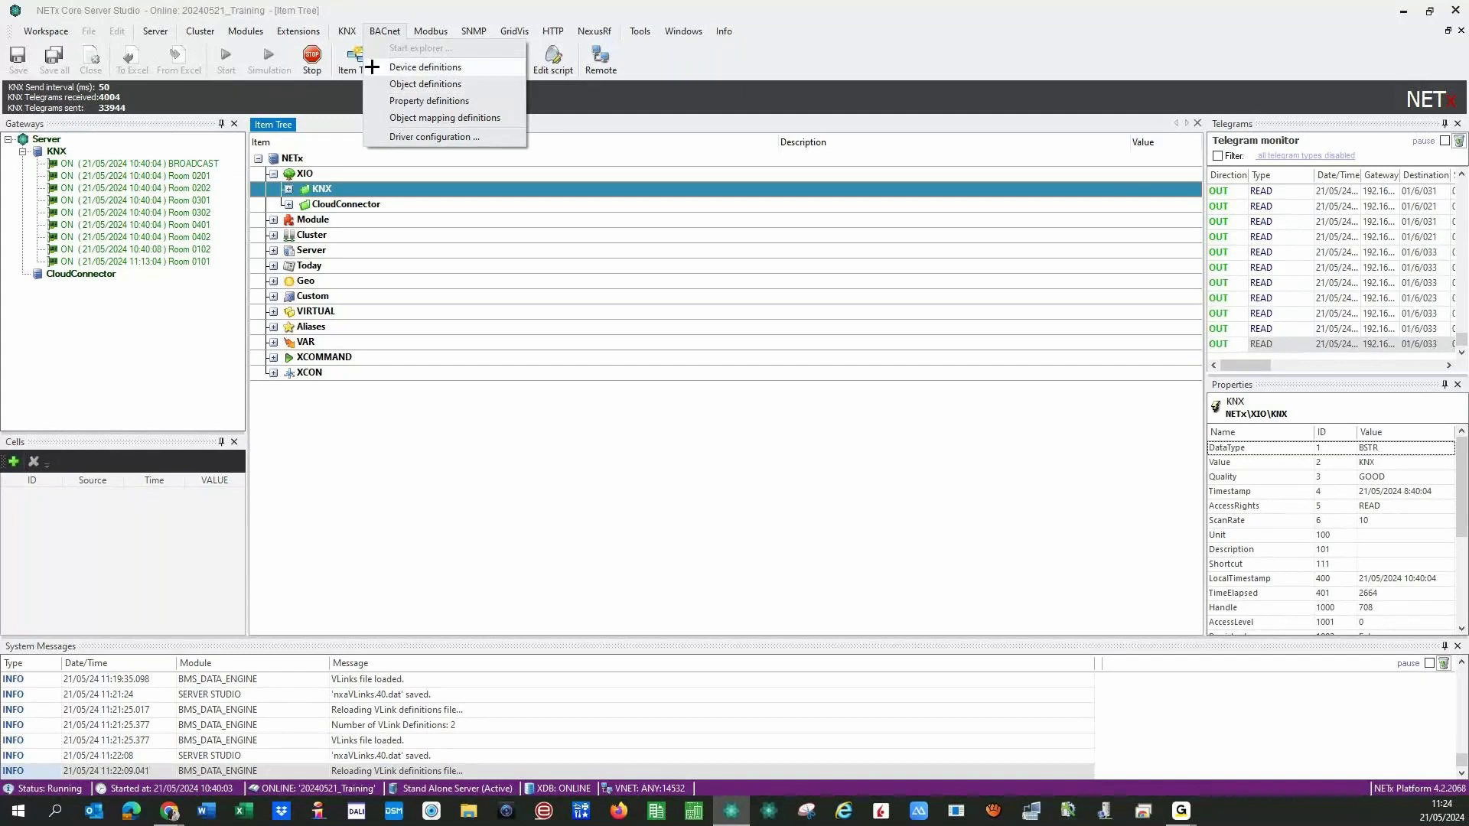
click(406, 67)
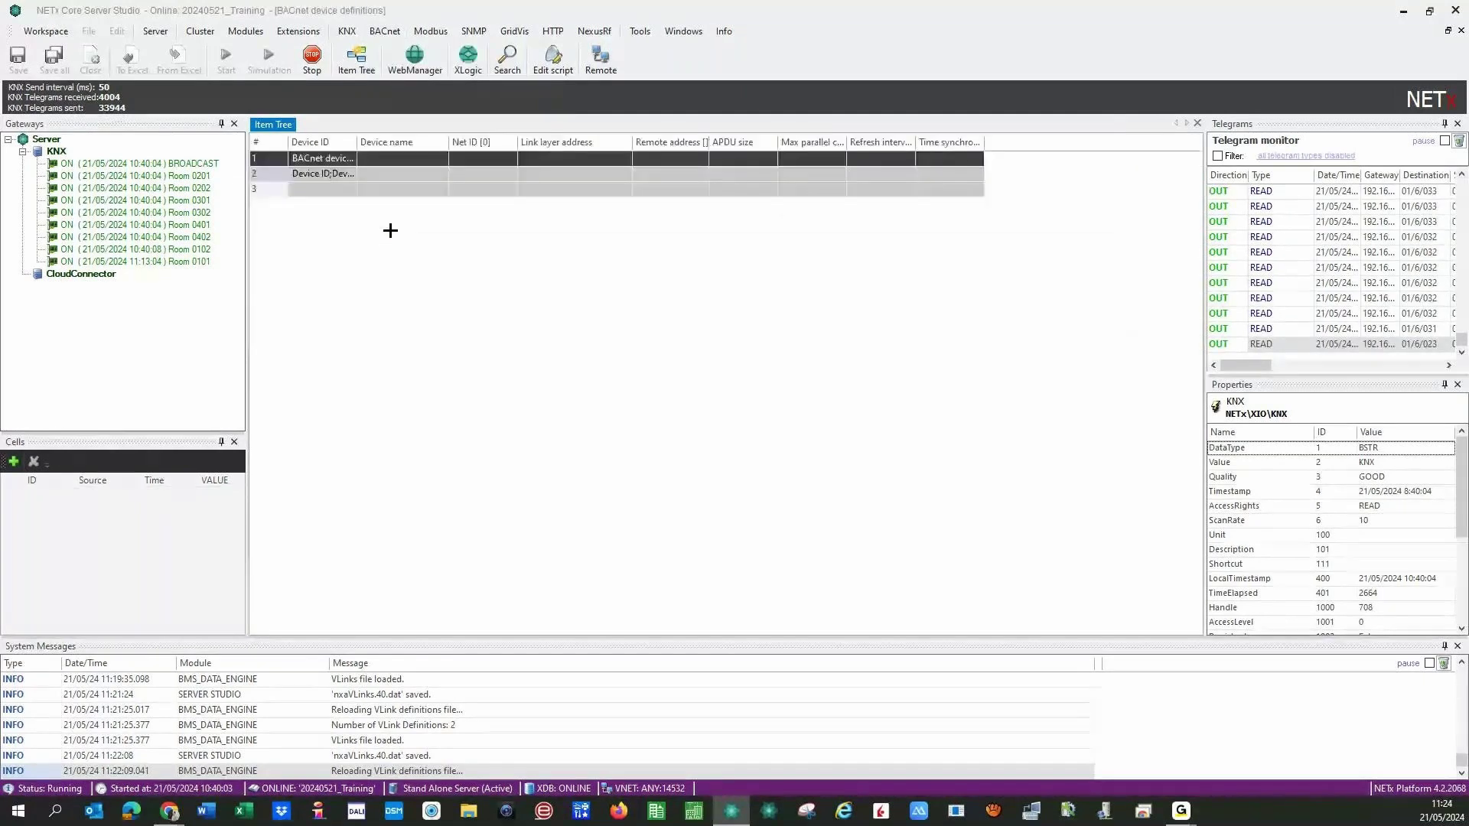
click(380, 34)
click(409, 83)
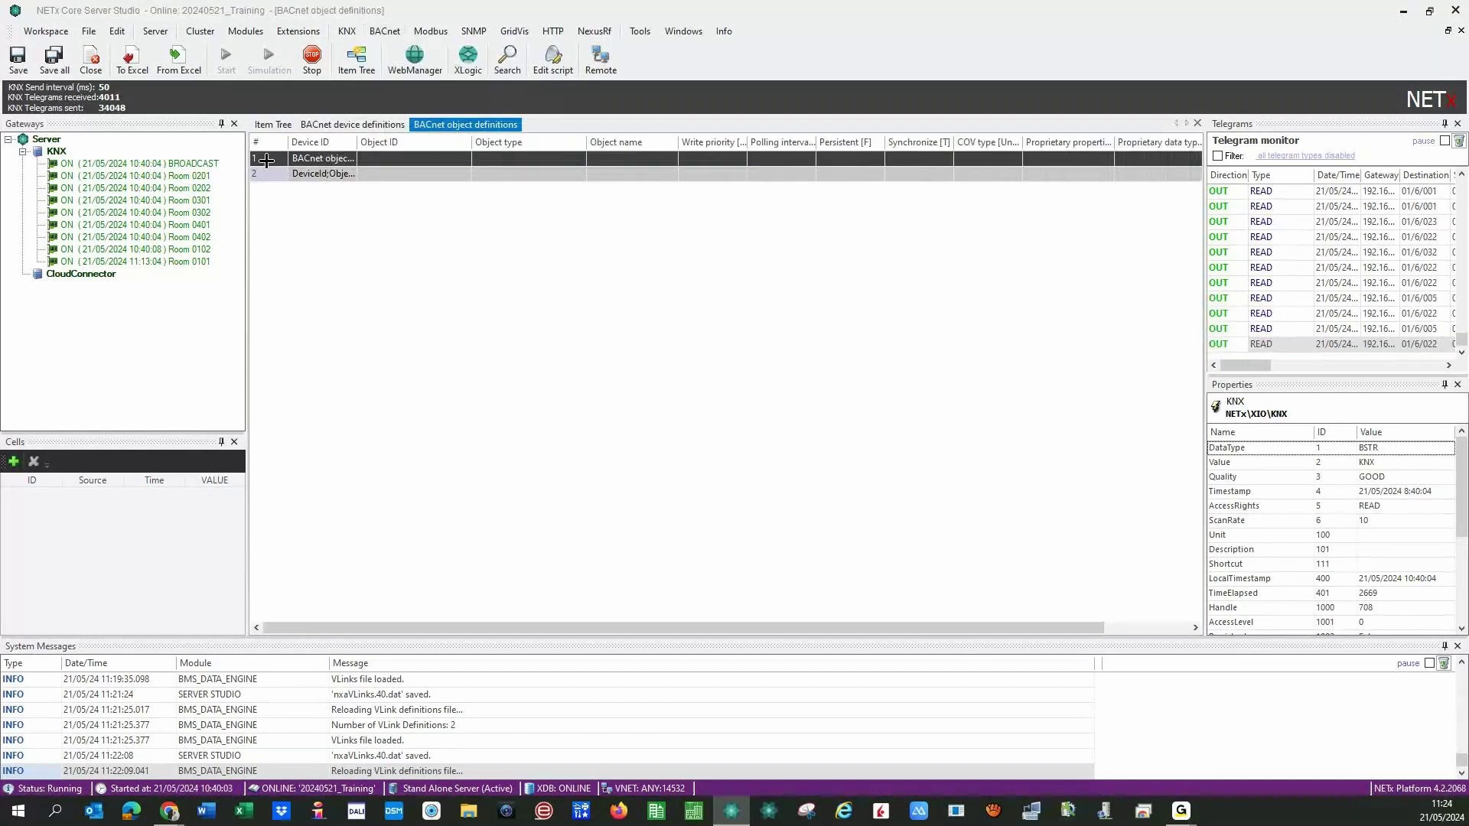
key(ctrl+a)
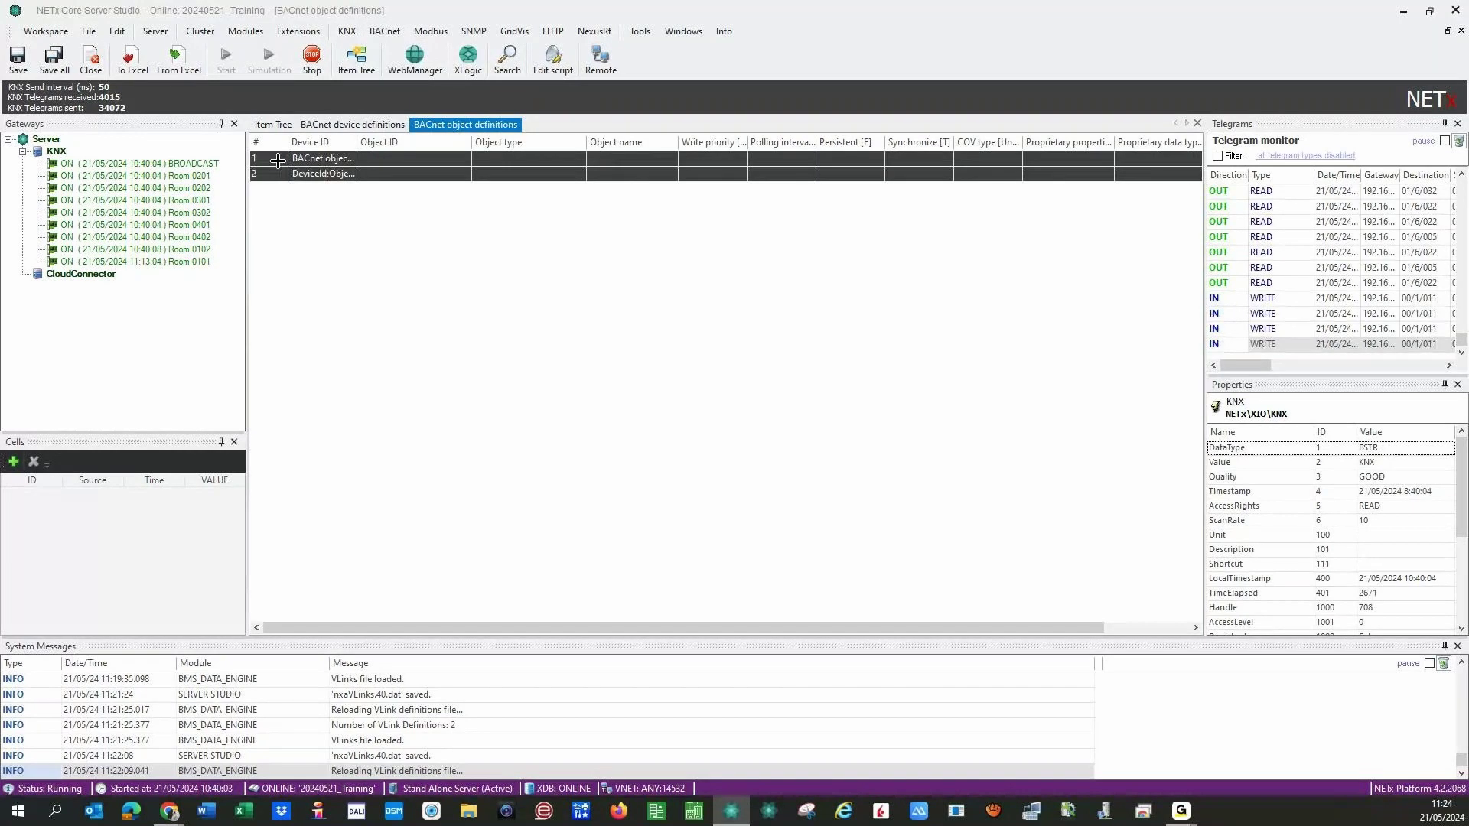
key(Delete)
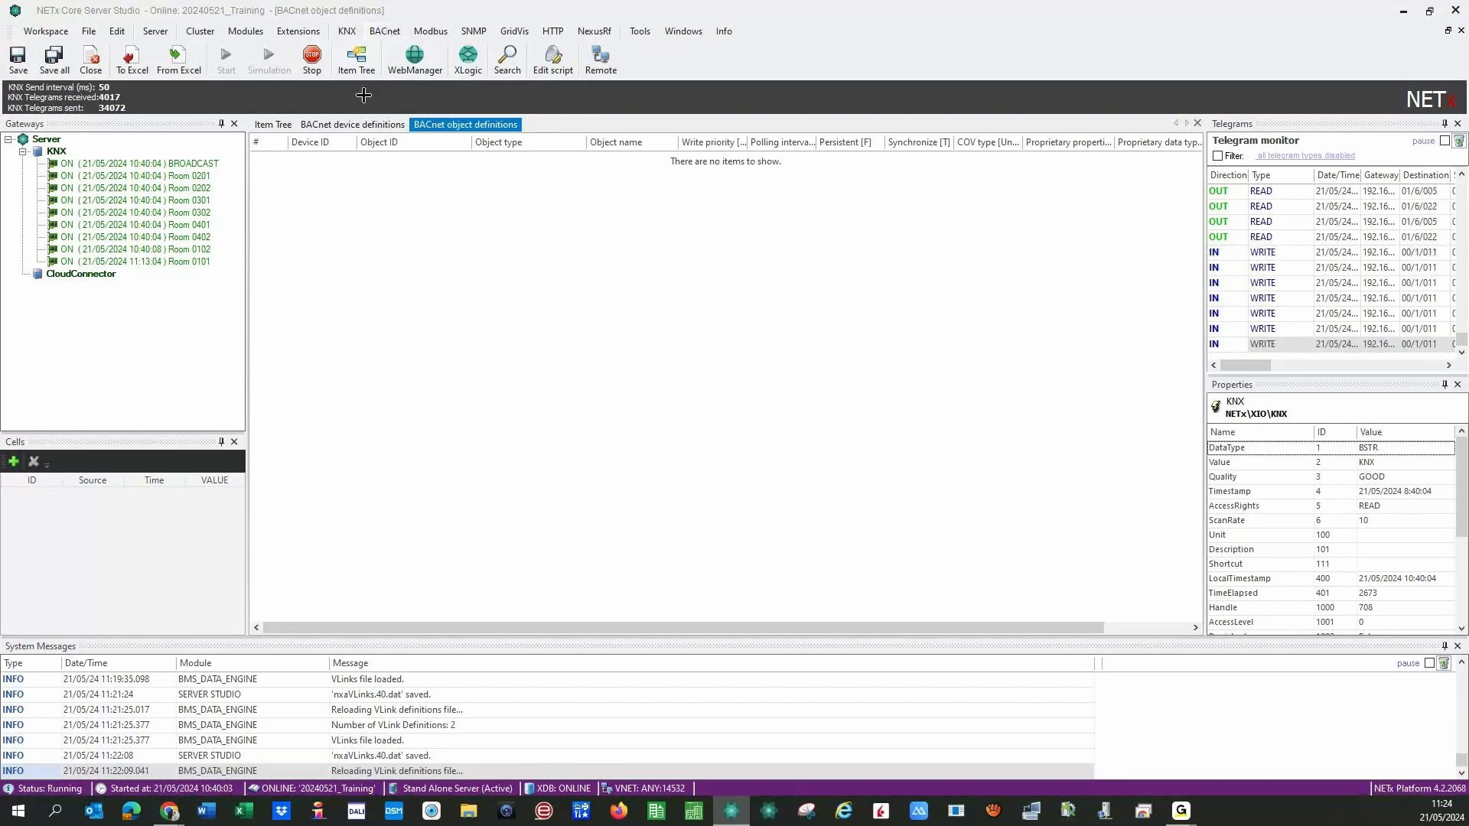
Delete all rows from the BACnet device definitions.
click(353, 124)
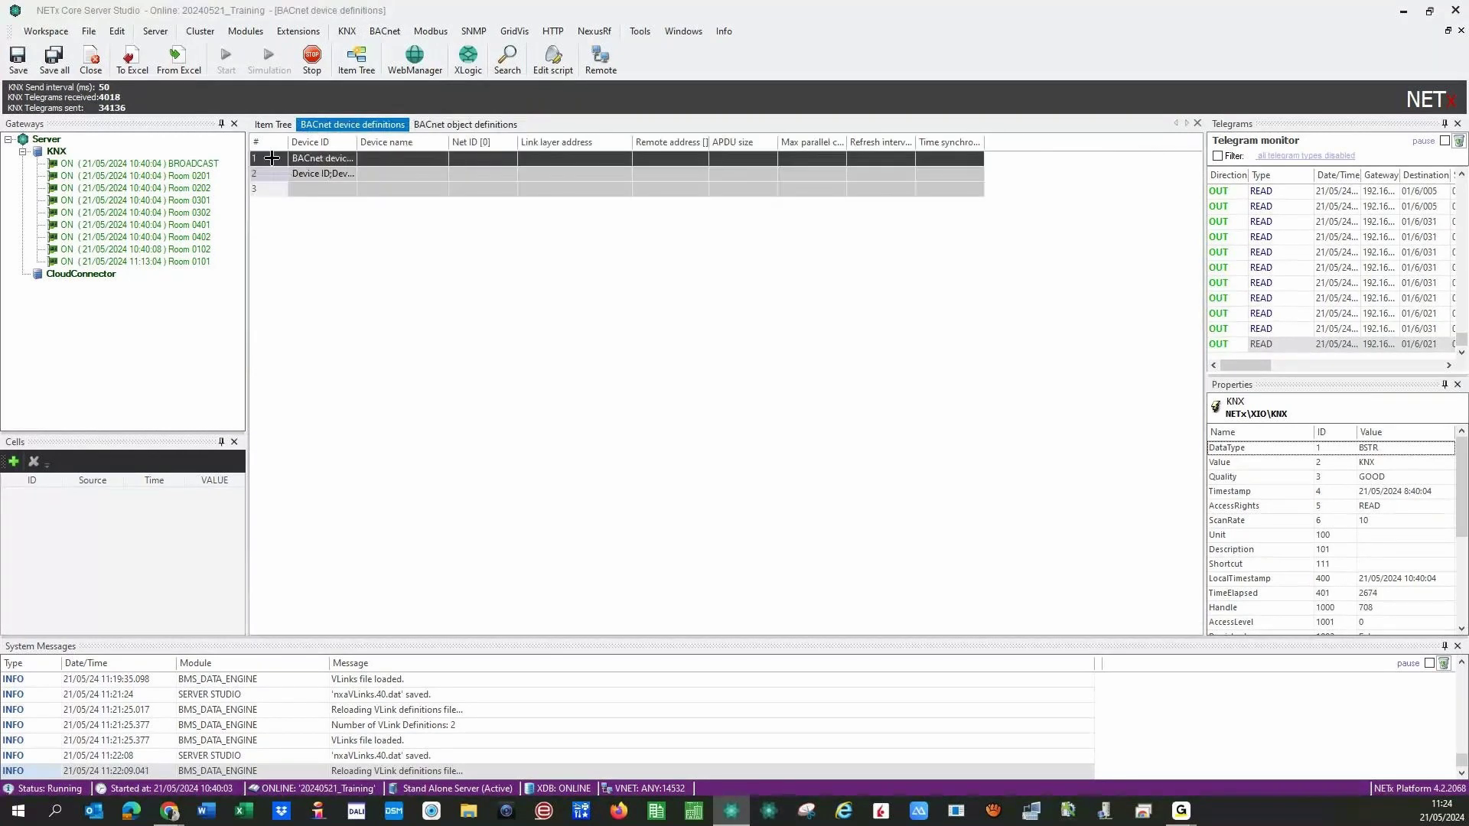
key(ctrl+a)
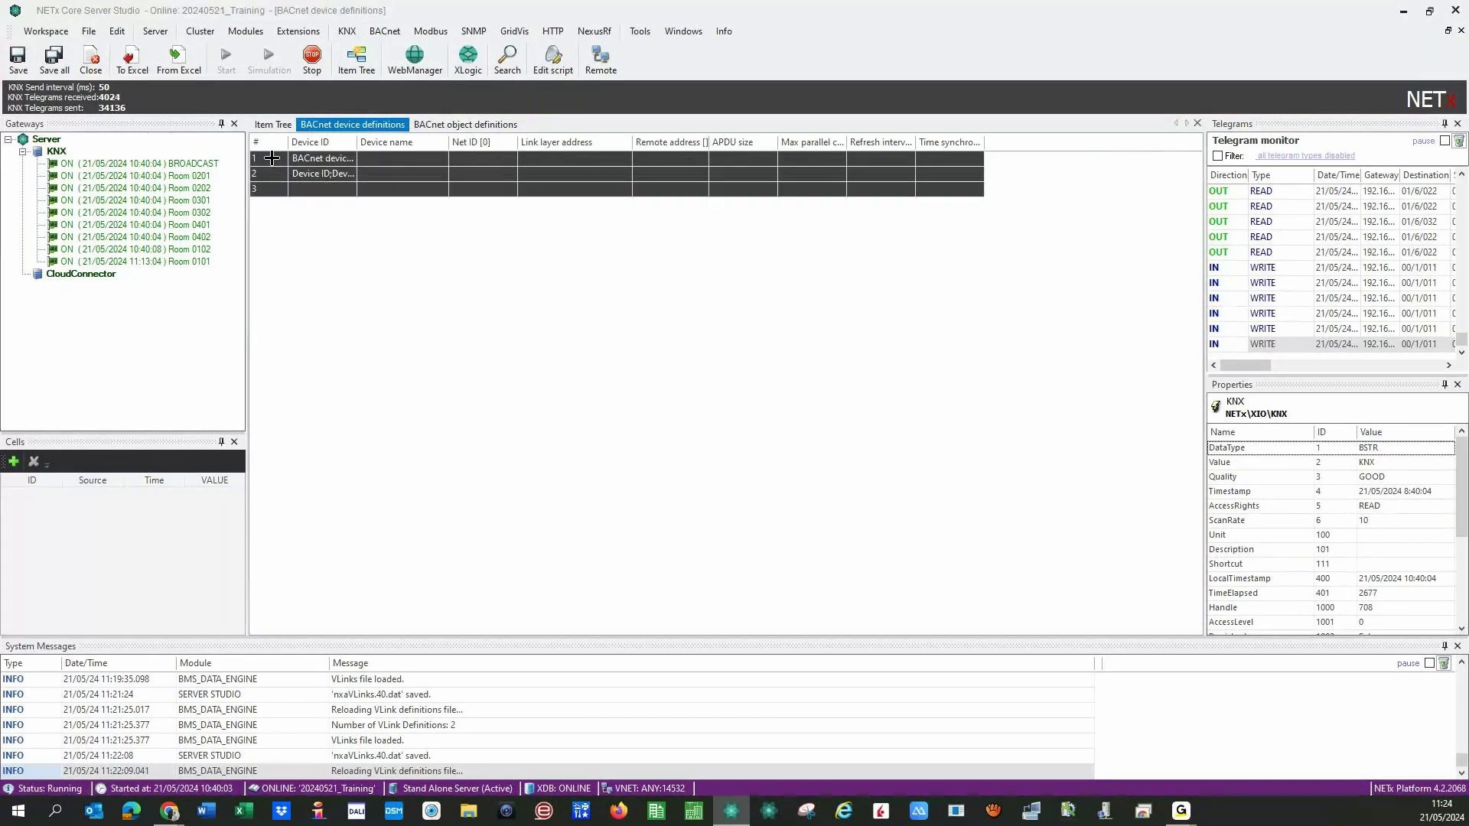
key(Delete)
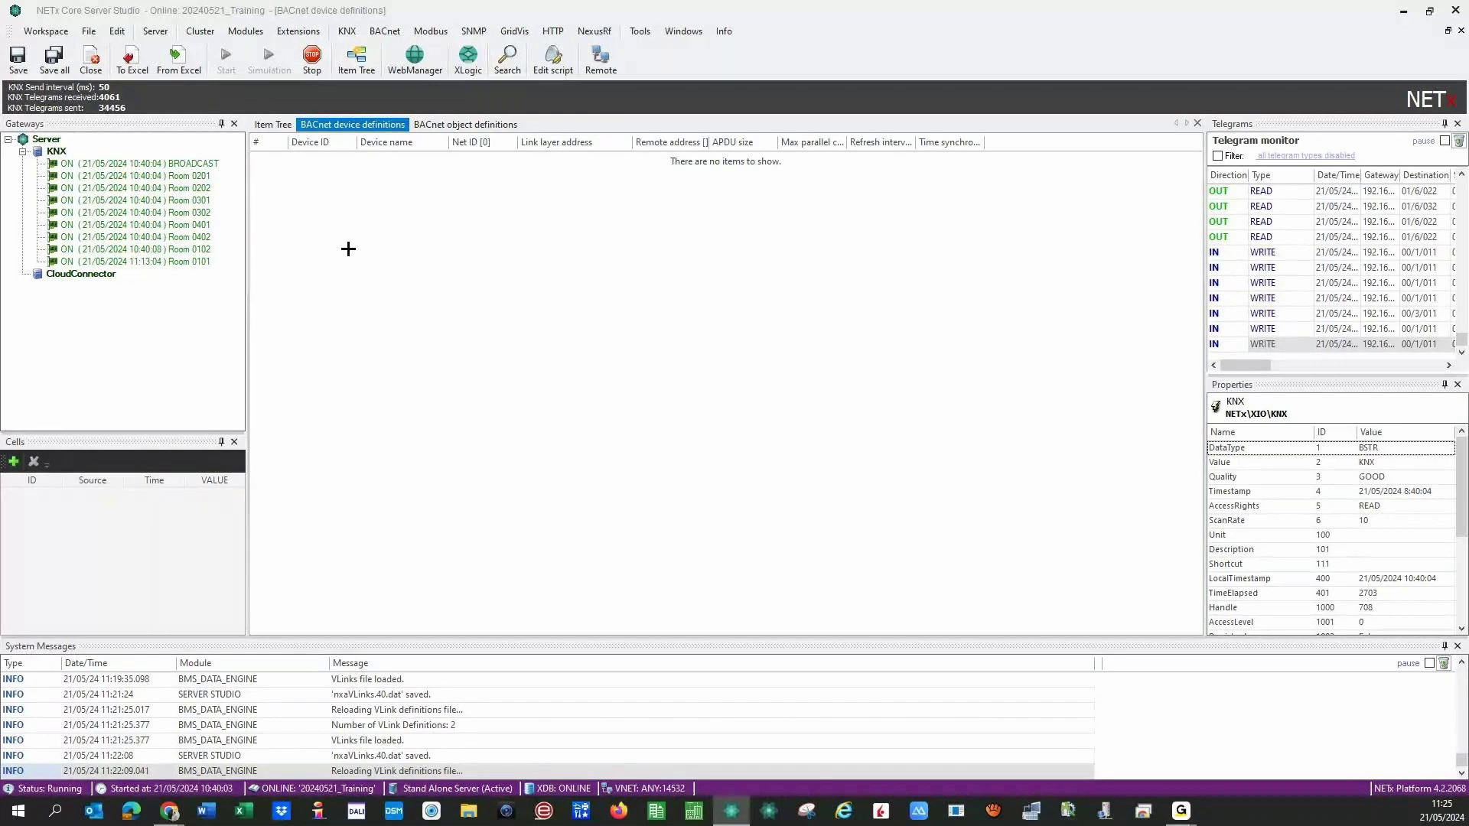
click(478, 124)
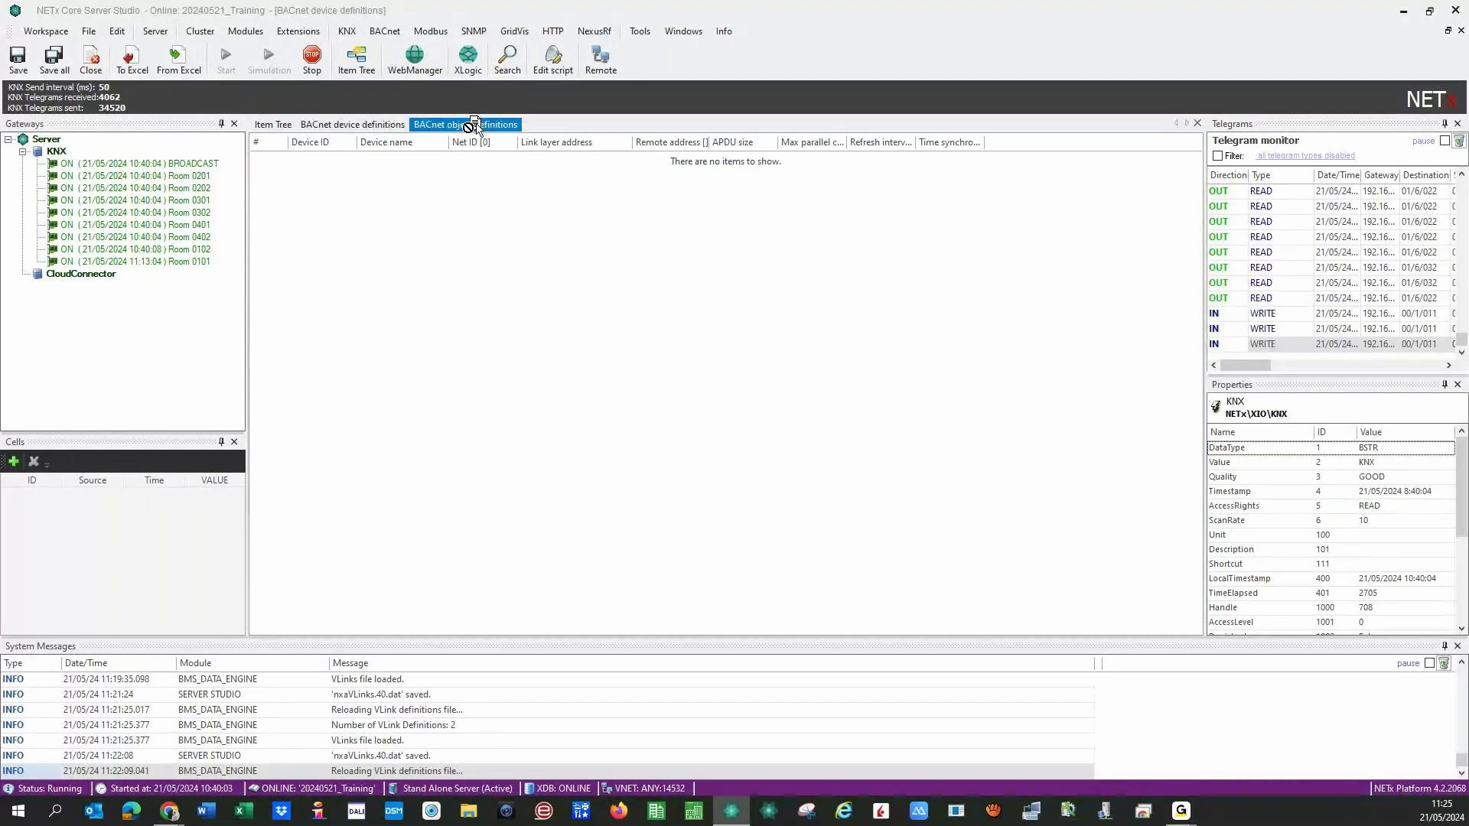
drag(348, 120, 348, 125)
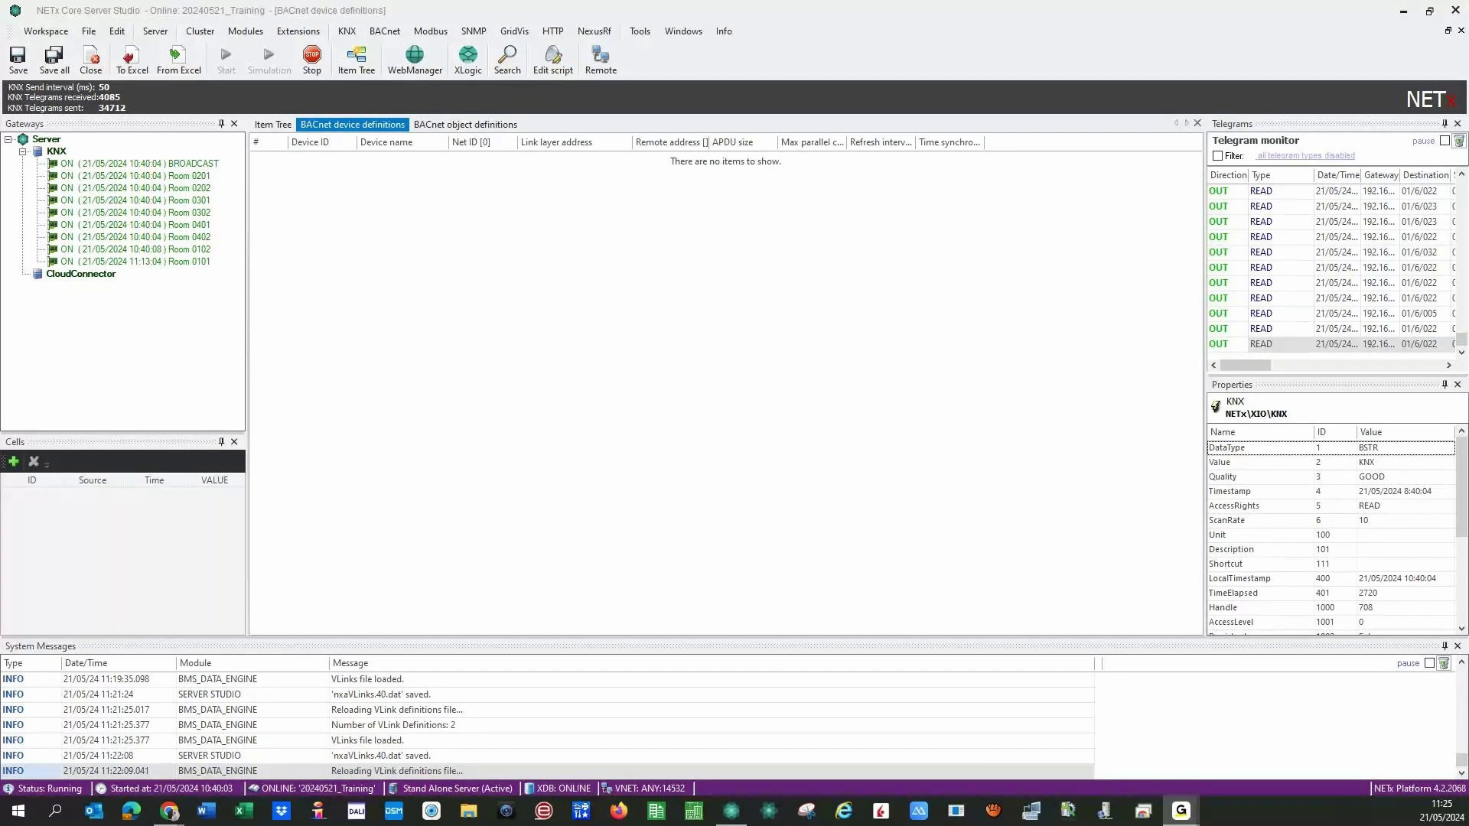
click(446, 126)
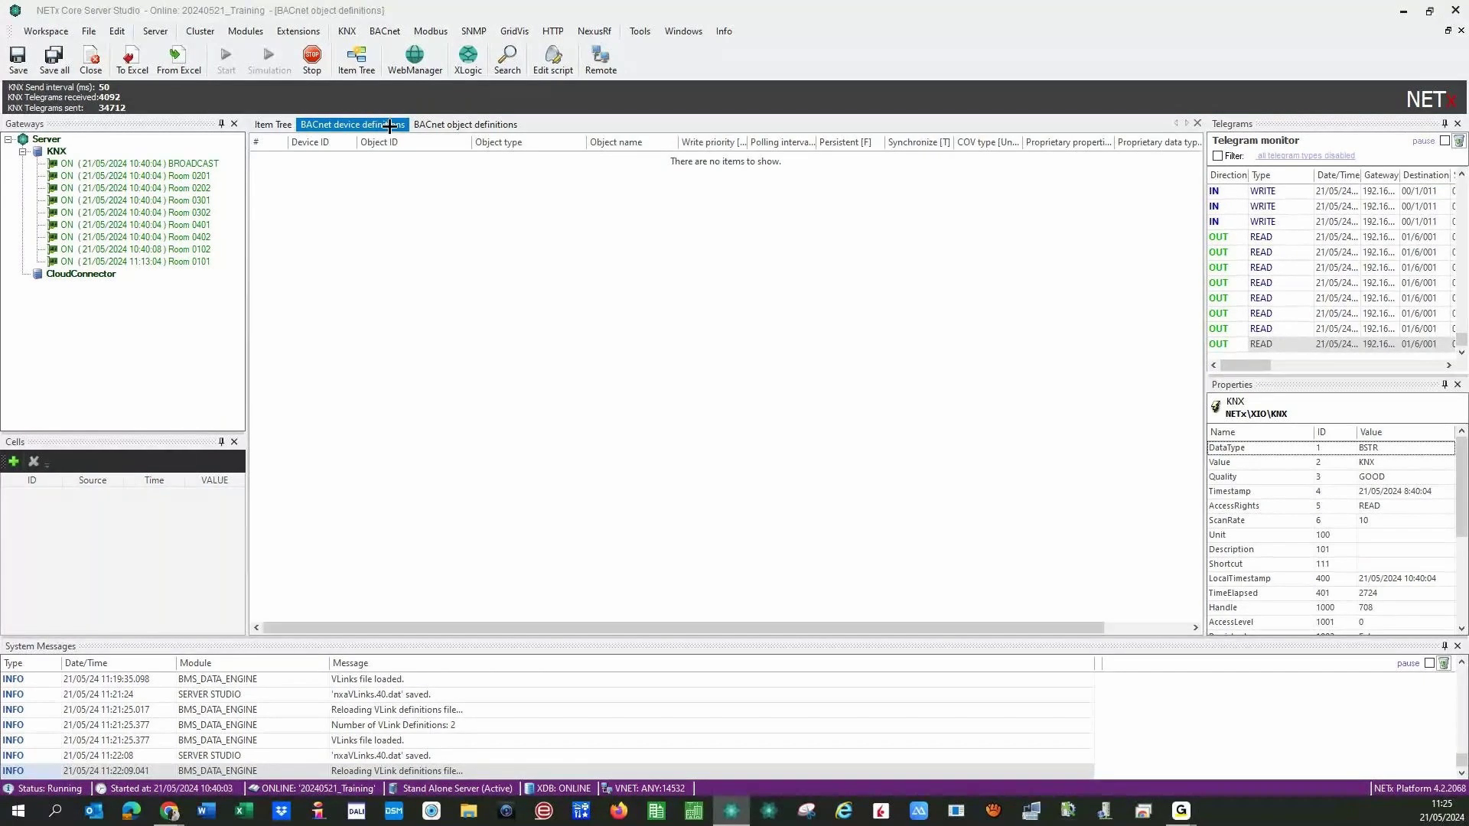
Close the BACnet object and device definitions, saving the changes to both and declining to reinitialize the Core Server.
click(1197, 124)
click(692, 451)
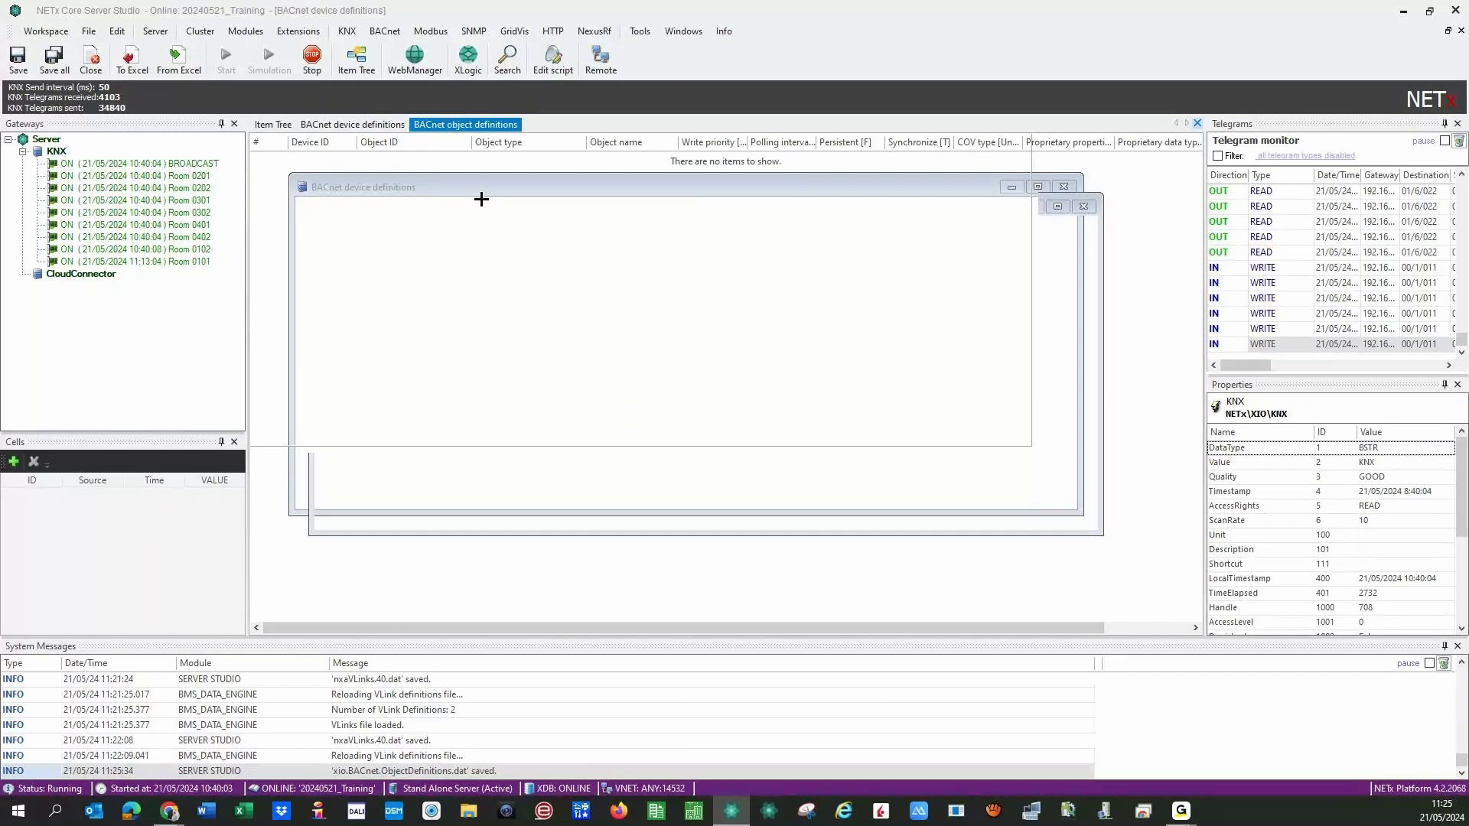
click(1197, 124)
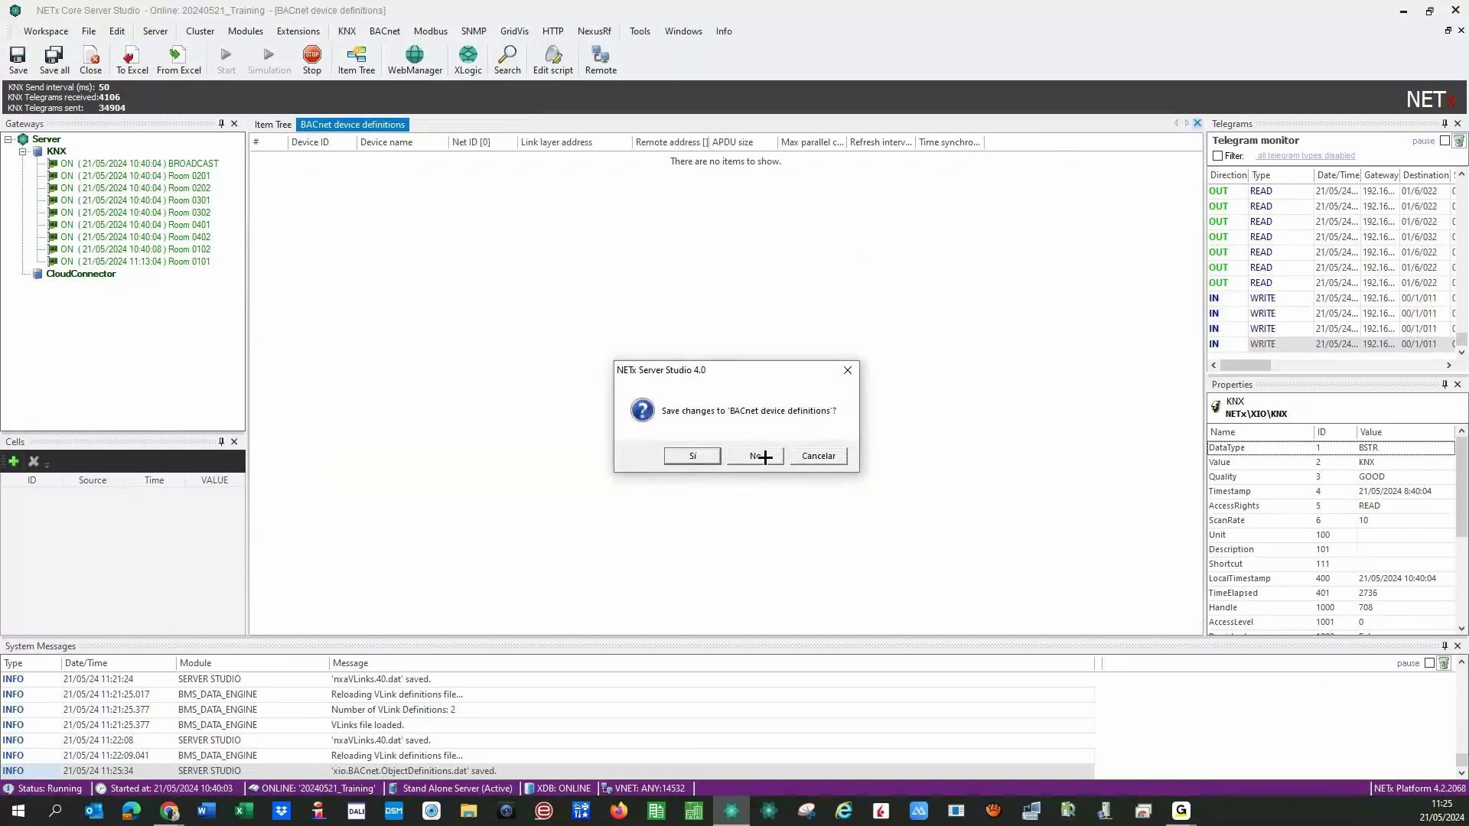
click(688, 456)
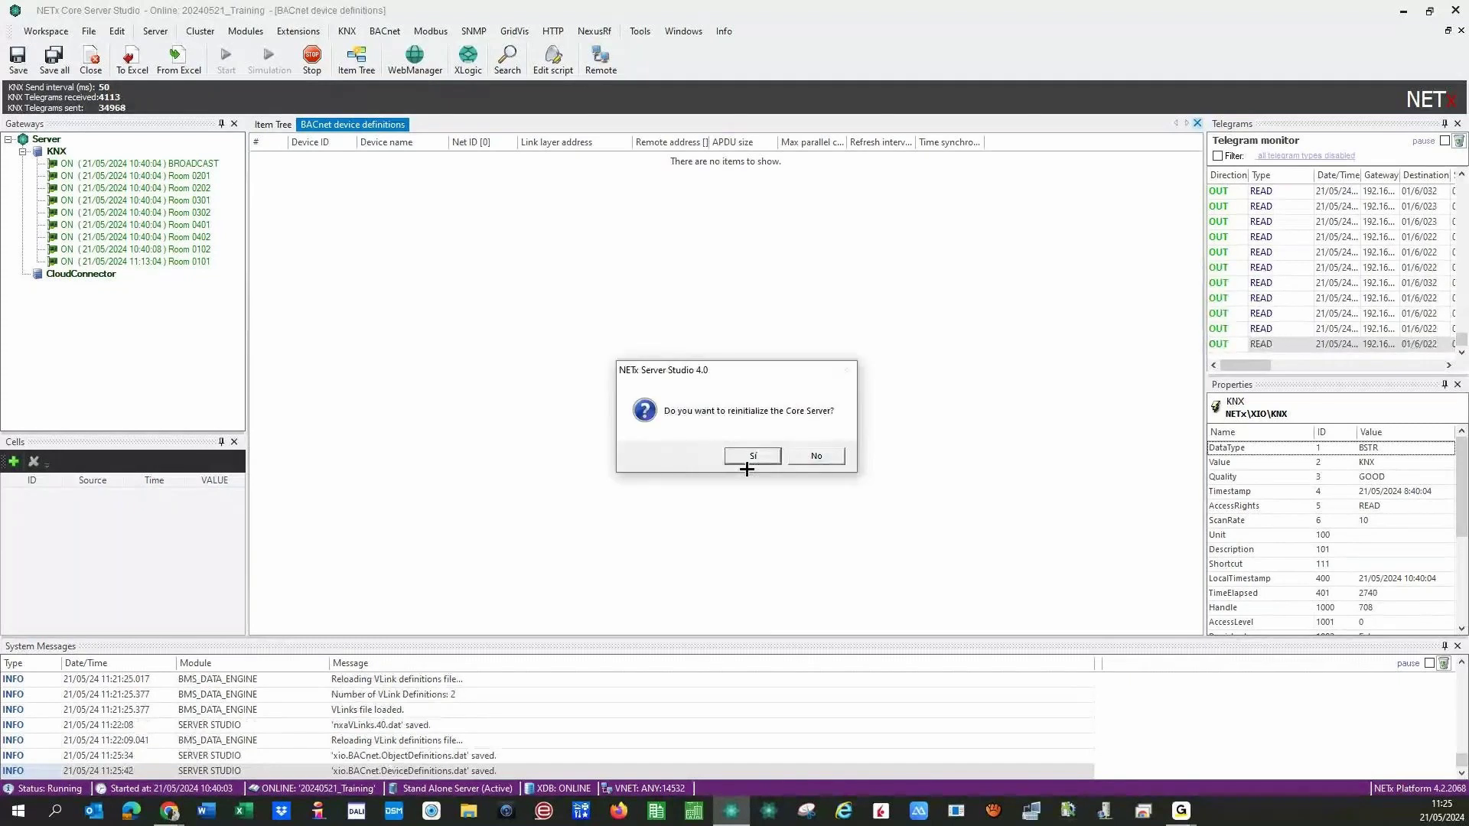
click(776, 458)
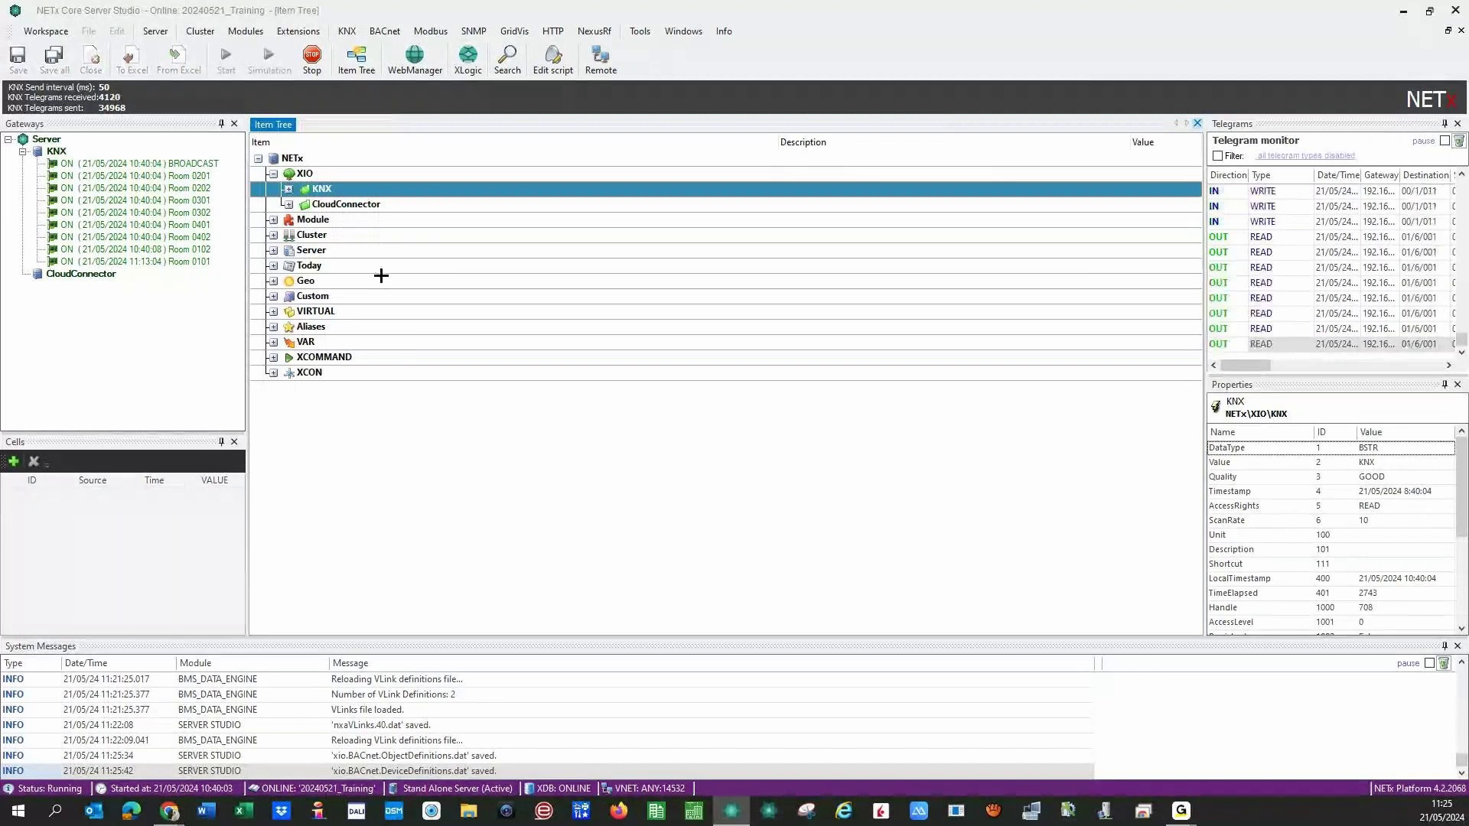
Shut down the running Core Server and confirm the shutdown.
click(383, 31)
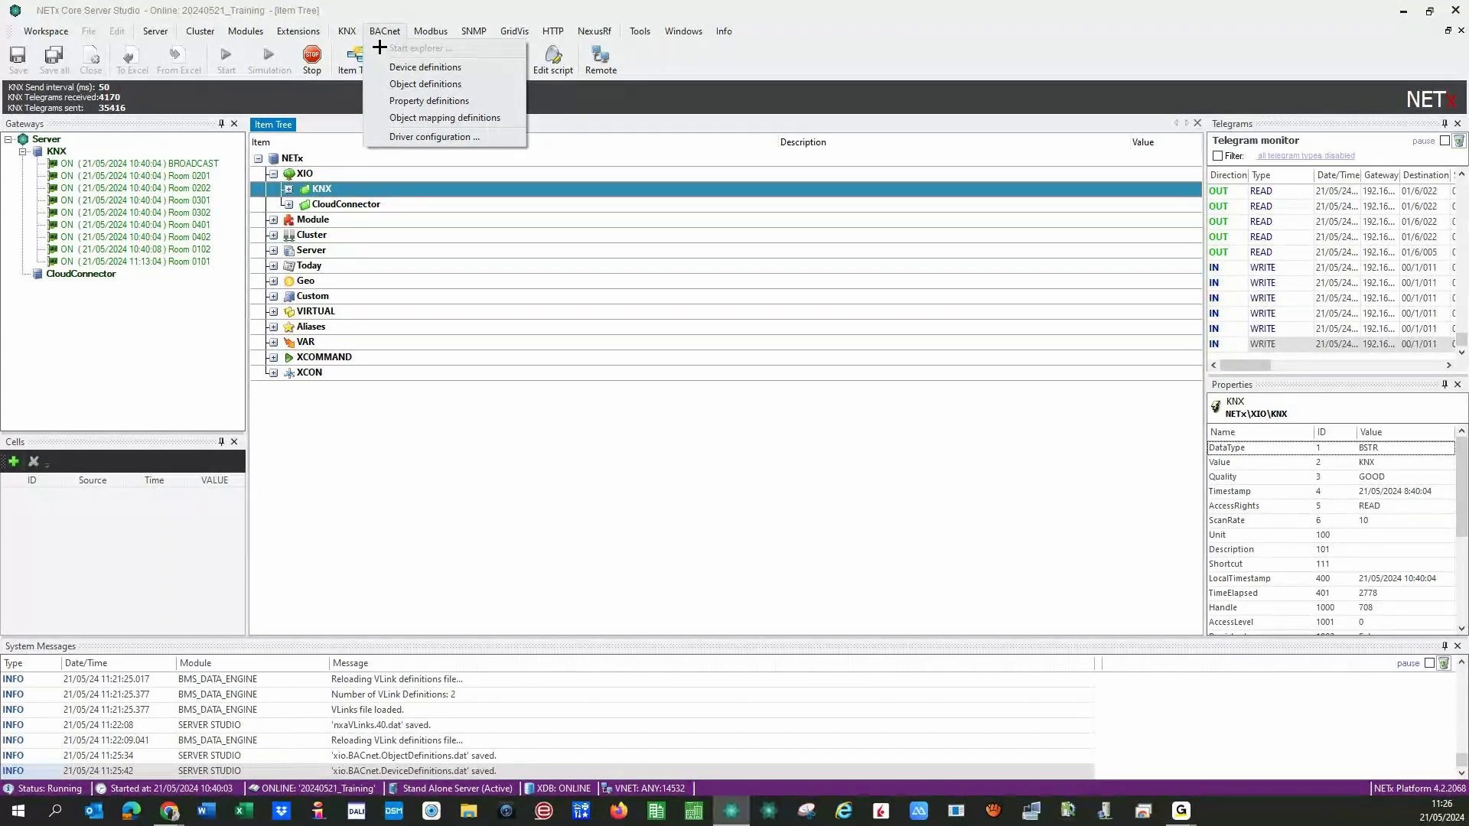
mouse_move(431, 31)
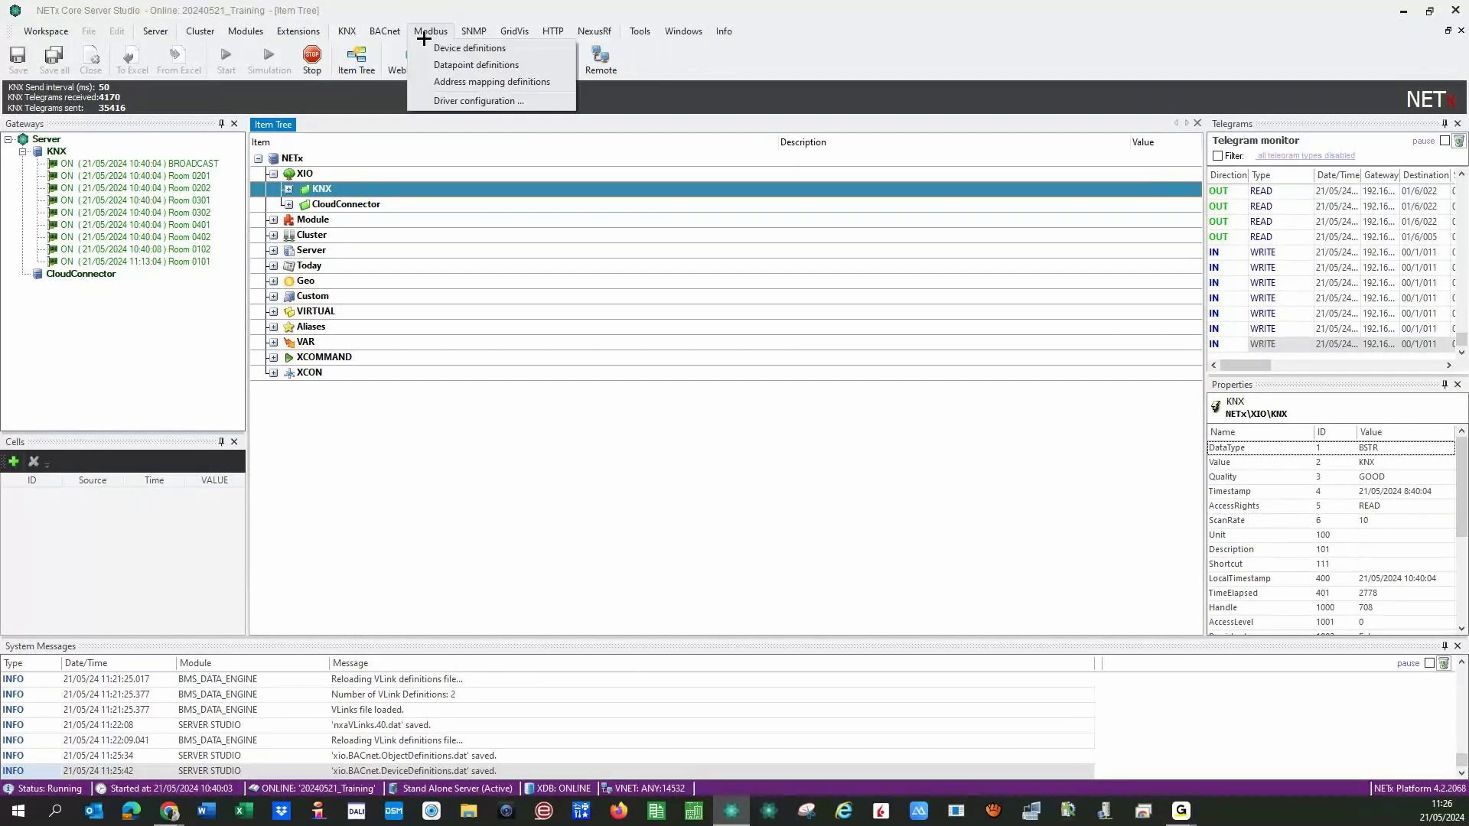
mouse_move(385, 31)
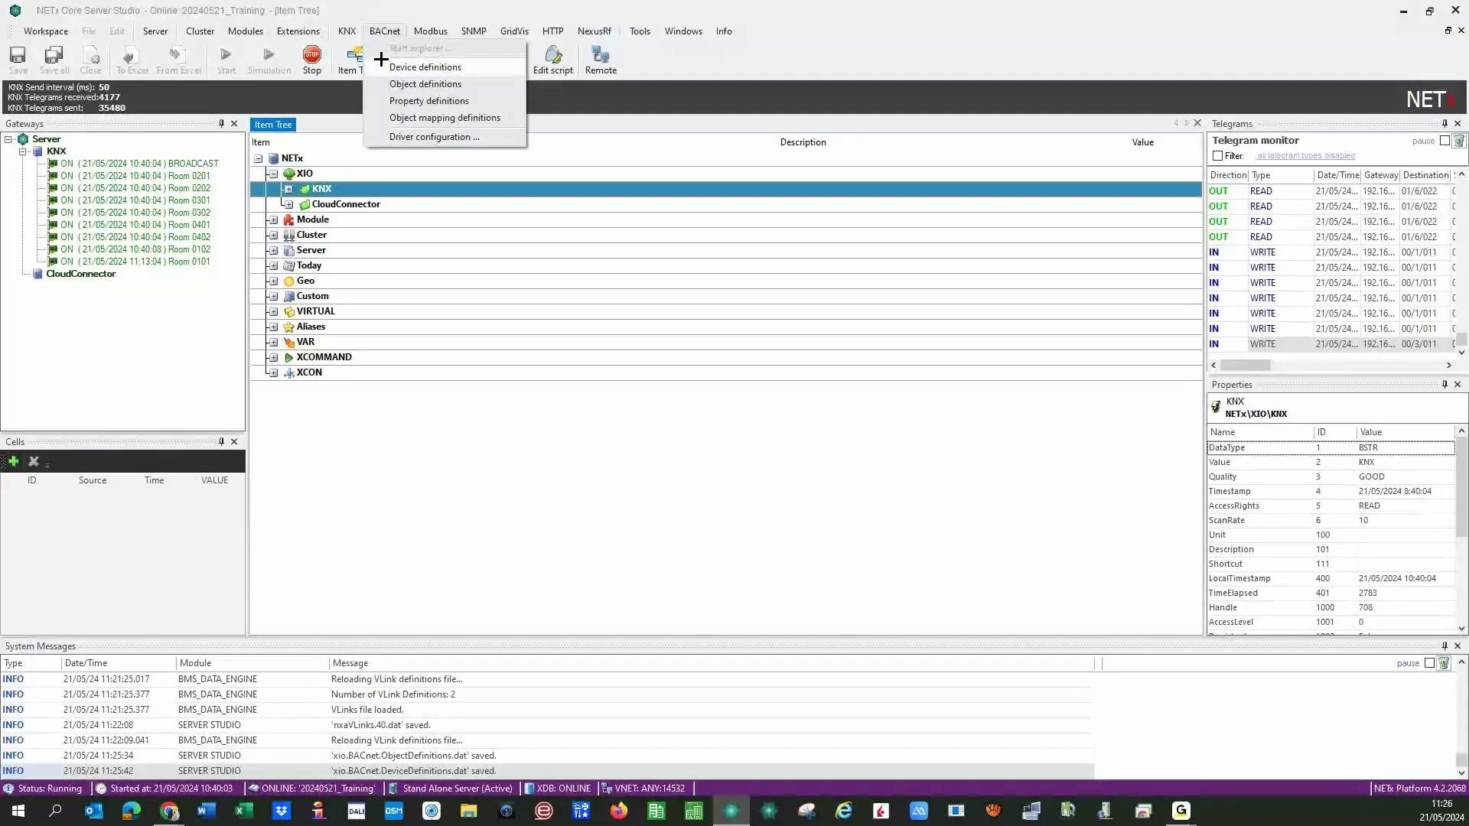
click(311, 59)
click(311, 58)
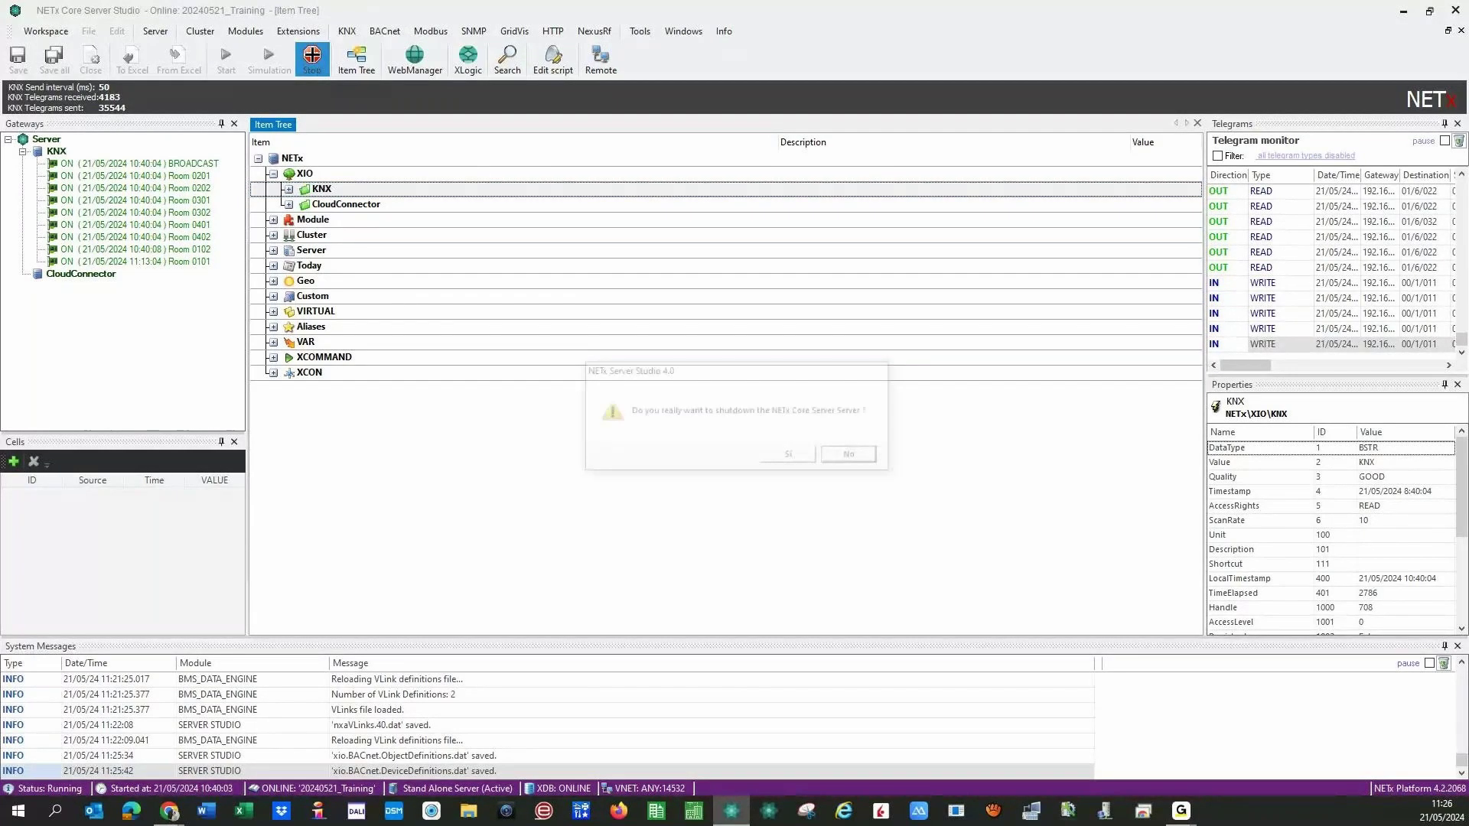
click(786, 454)
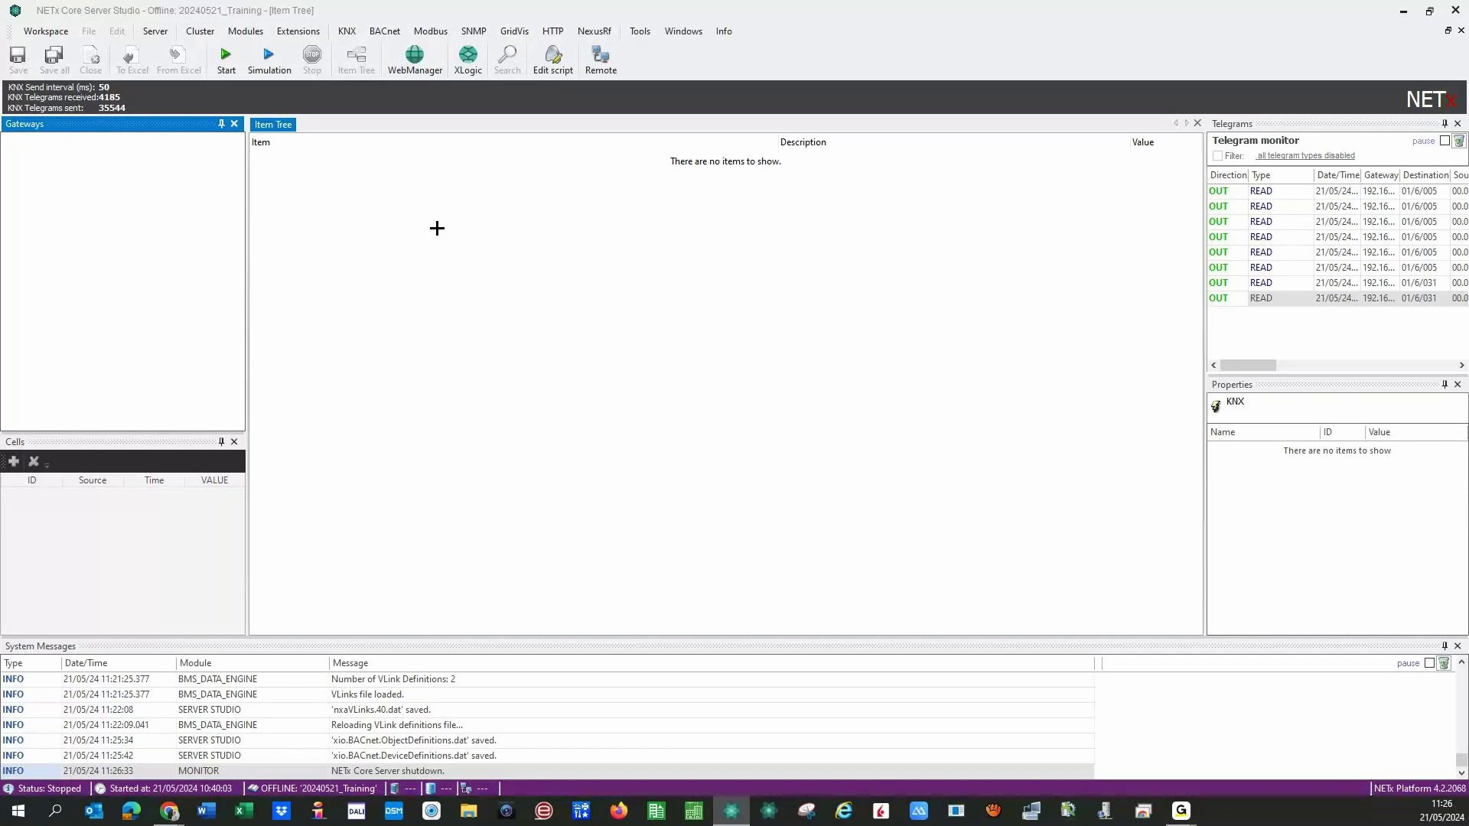
Start the BACnet Explorer and bring its whole window into view.
click(384, 32)
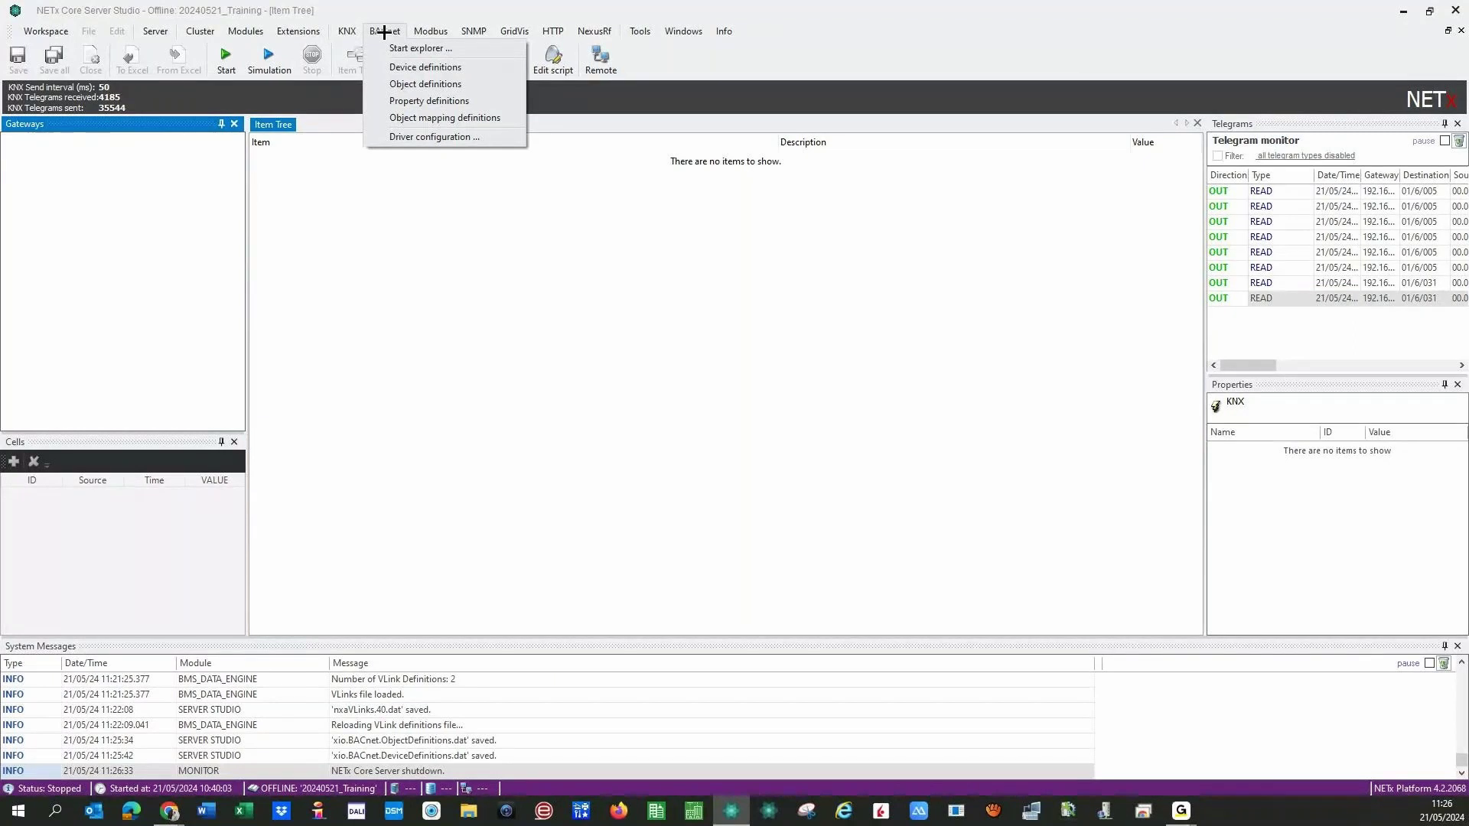
click(379, 48)
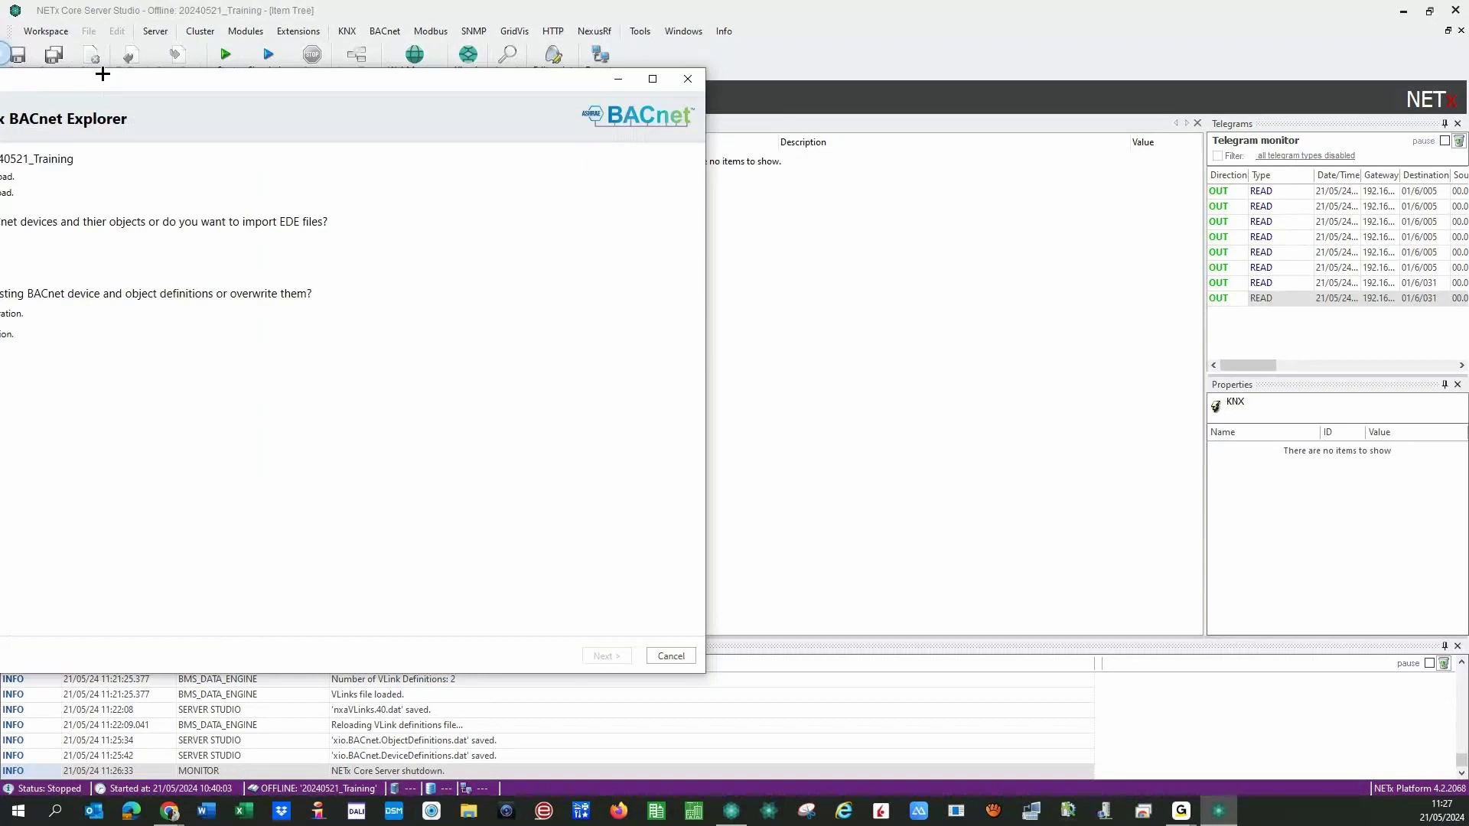
drag(102, 74, 655, 91)
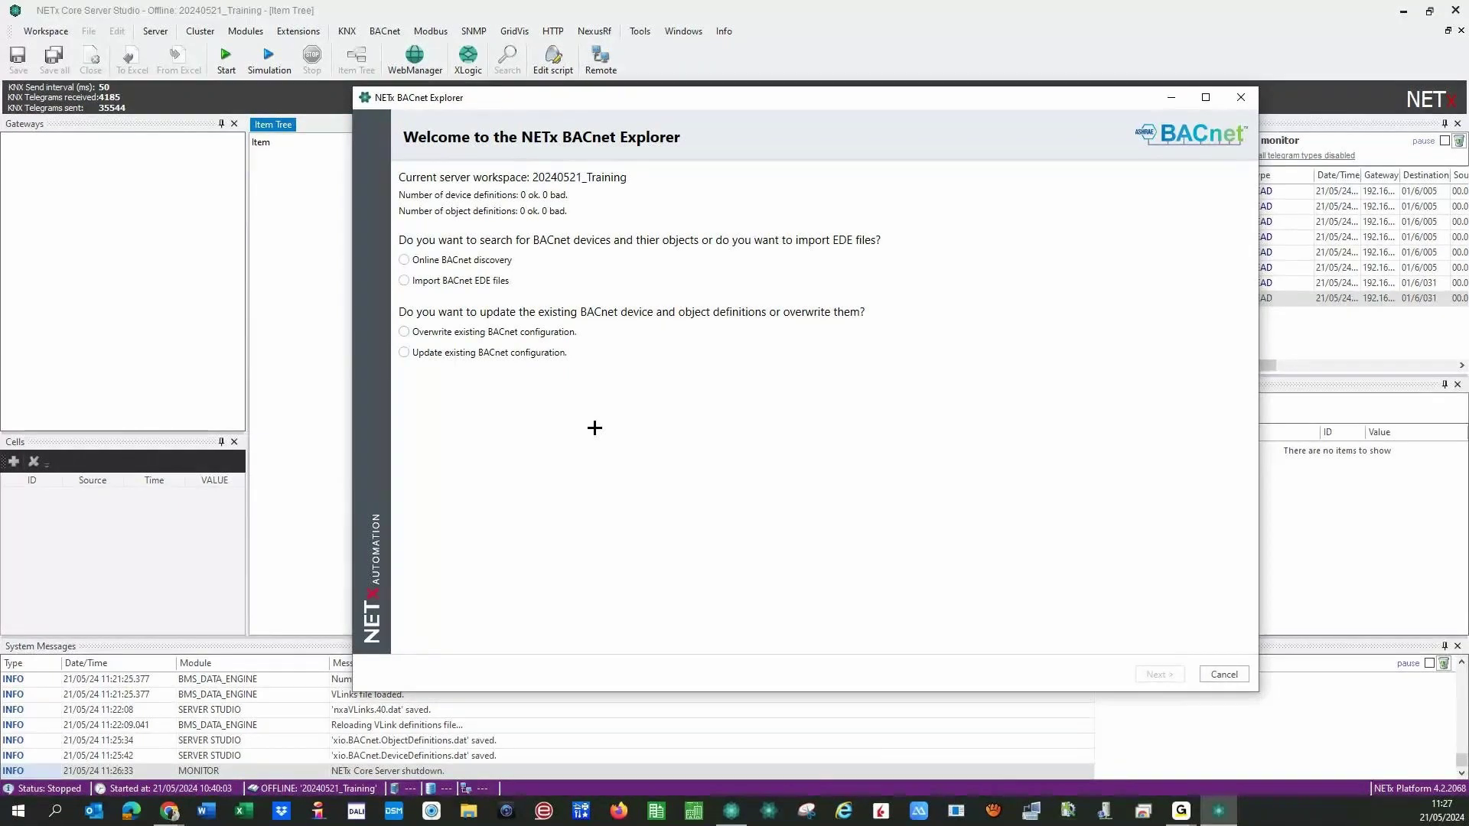
Choose online BACnet discovery with updating of the existing BACnet configuration, and continue to the discovery page.
click(404, 260)
click(405, 351)
click(1160, 675)
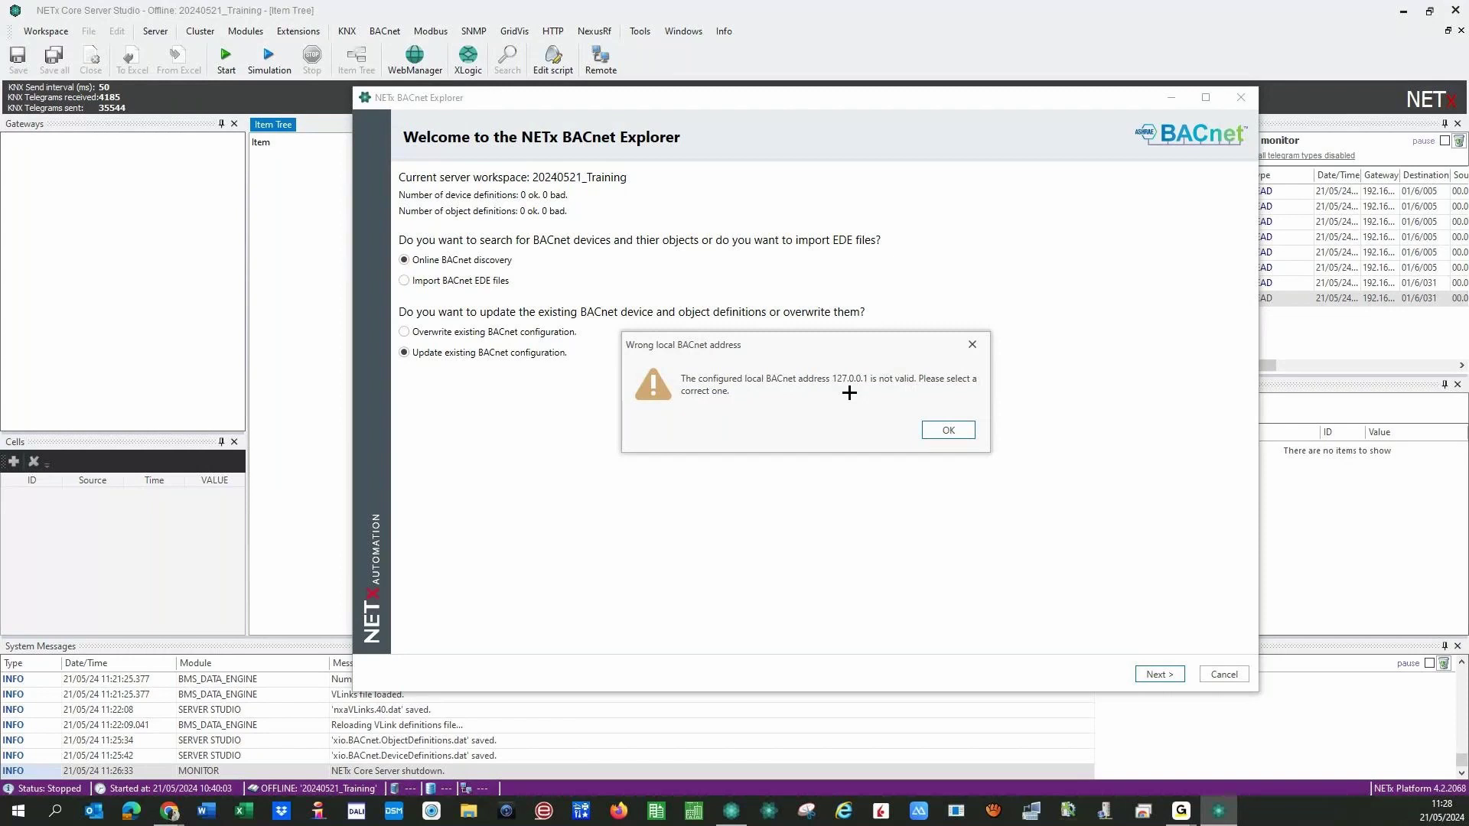
click(941, 431)
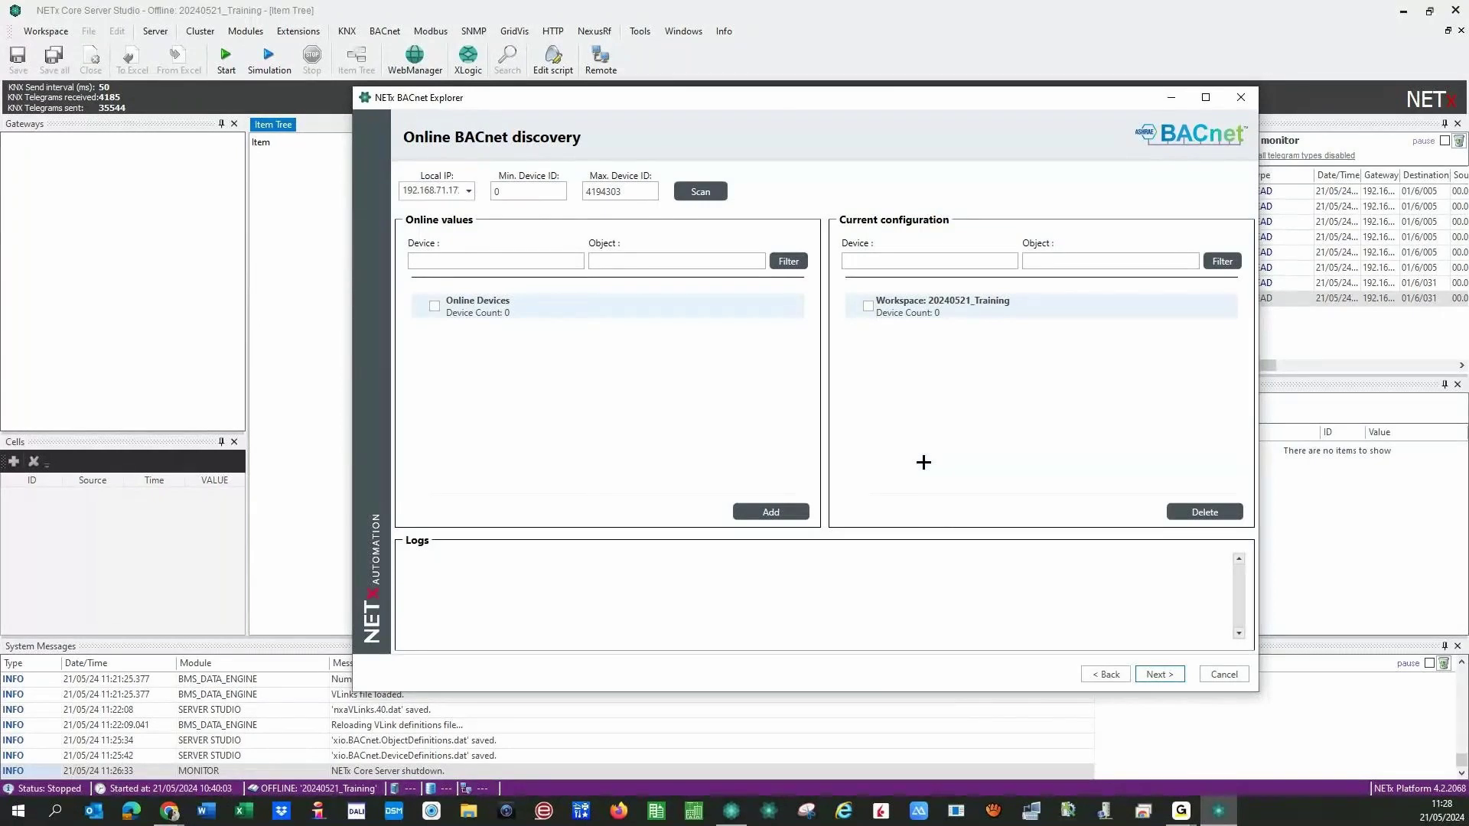
Check the available local IP addresses, keep 192.168.71.173, and scan the network for BACnet devices.
click(469, 190)
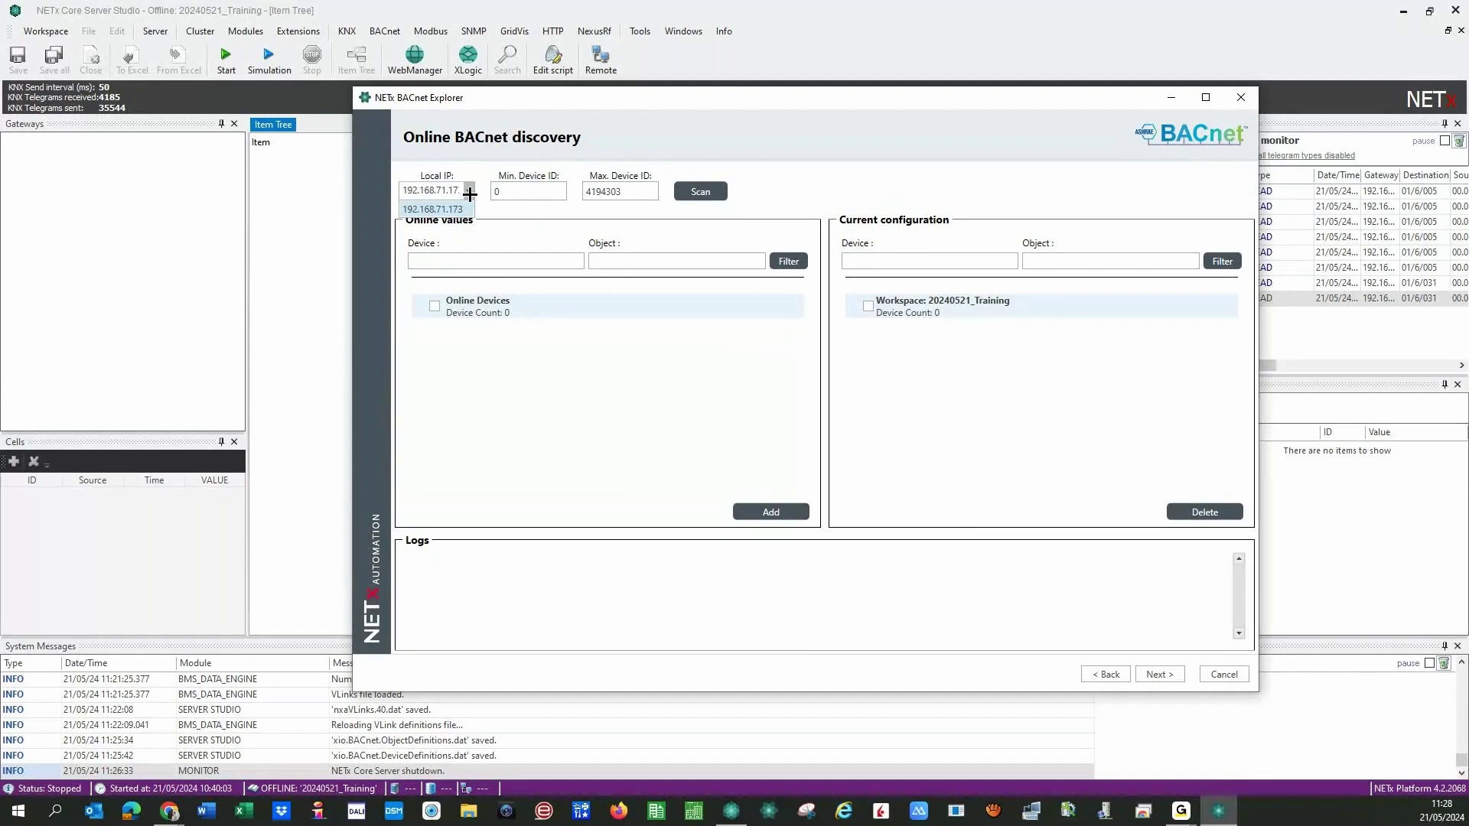
click(470, 194)
click(469, 191)
click(474, 190)
click(701, 195)
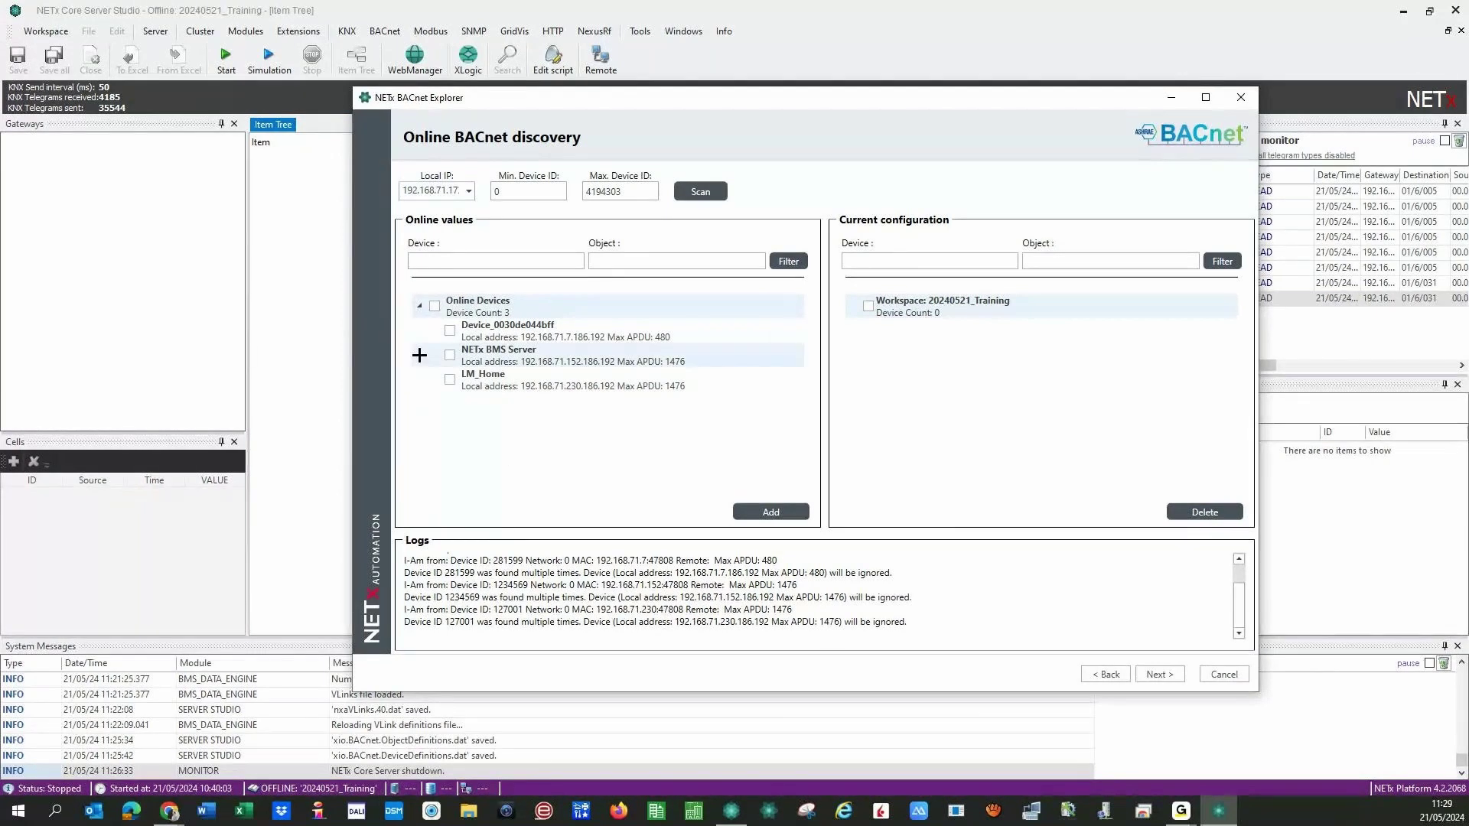
Select Device_0030de044bff with all its objects and look through its binary input, output and value objects.
click(493, 306)
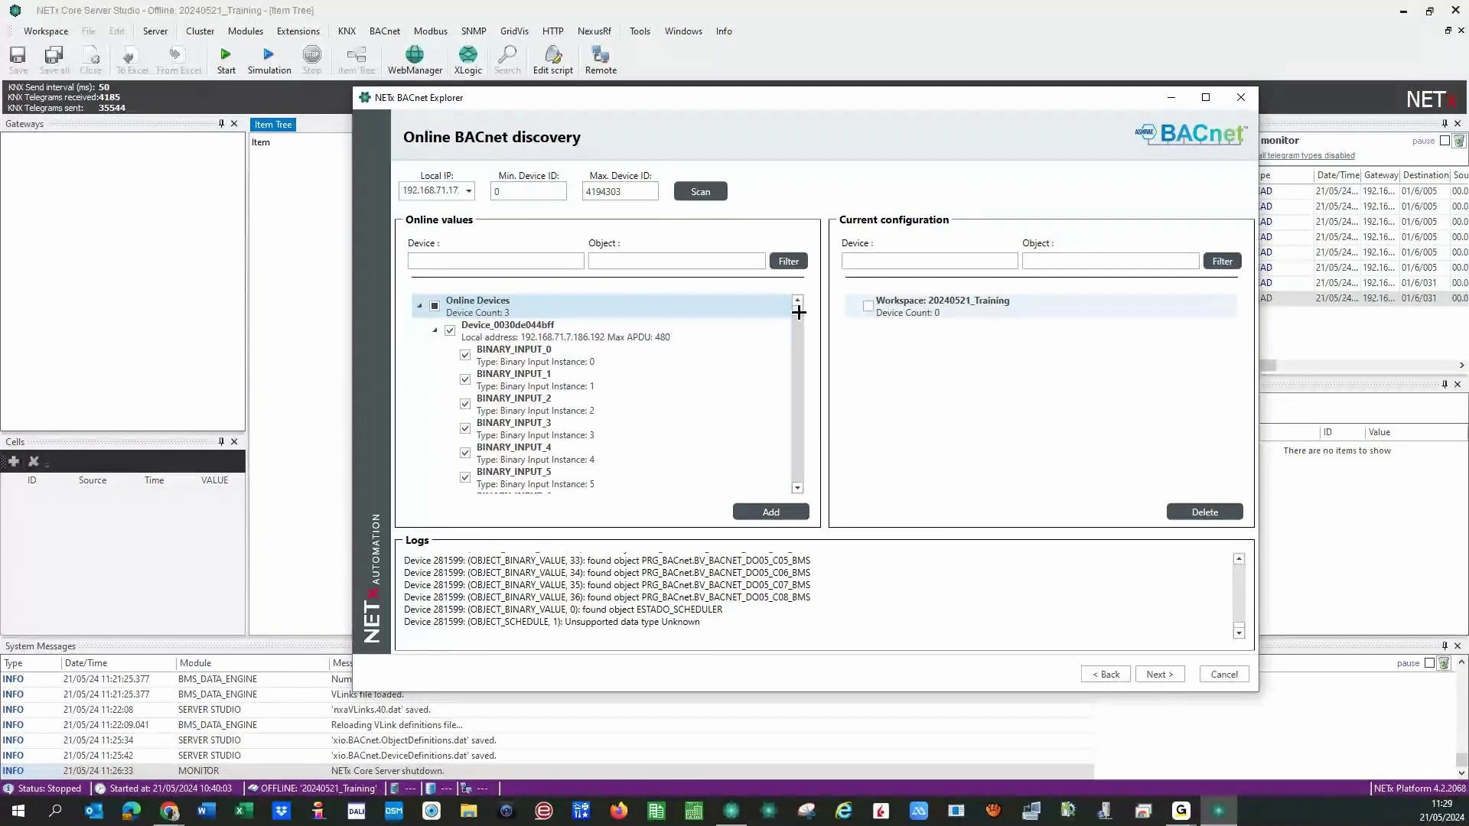
scroll(798, 312, down, 12)
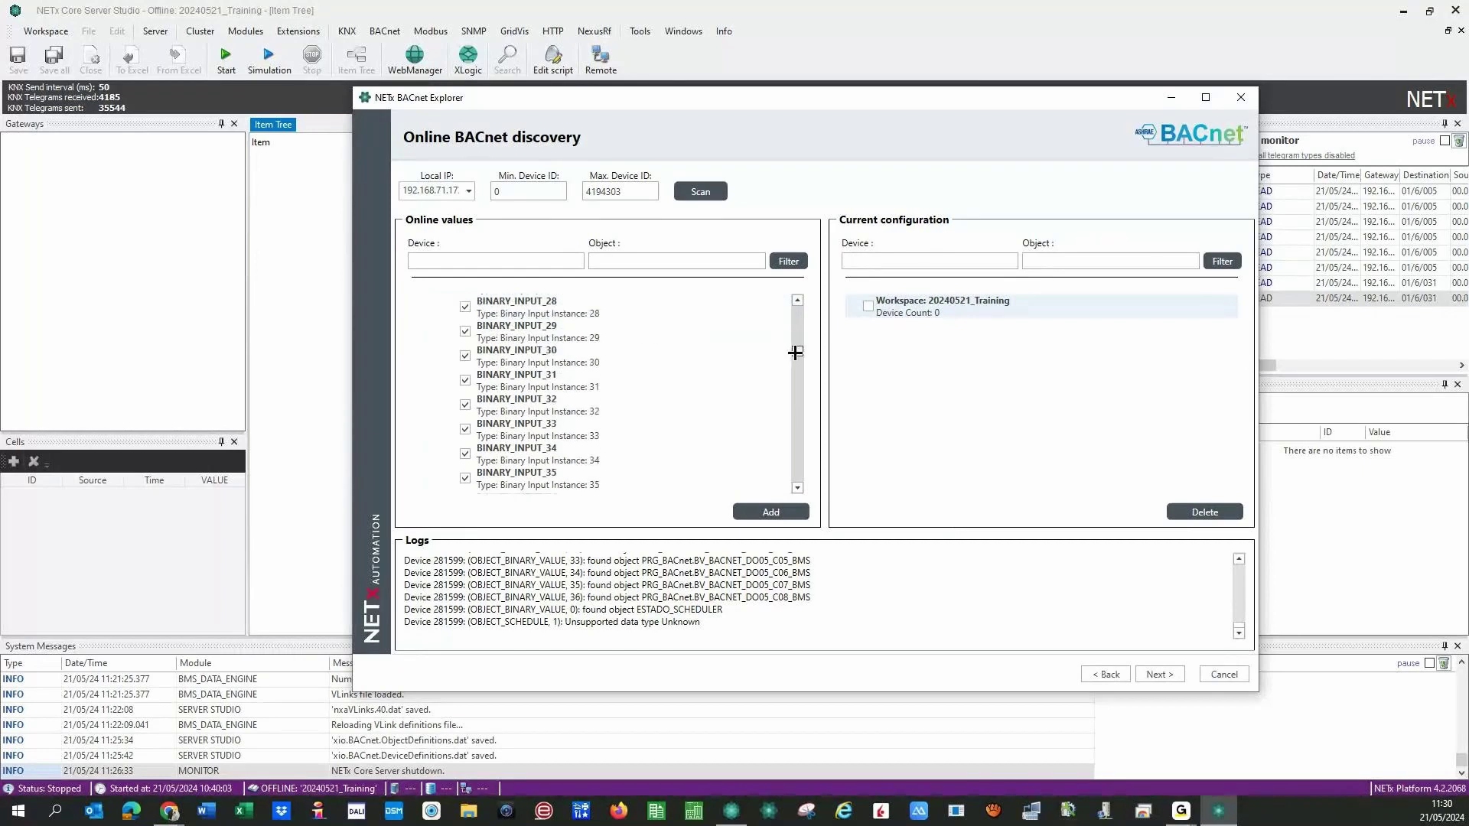
scroll(797, 363, down, 1)
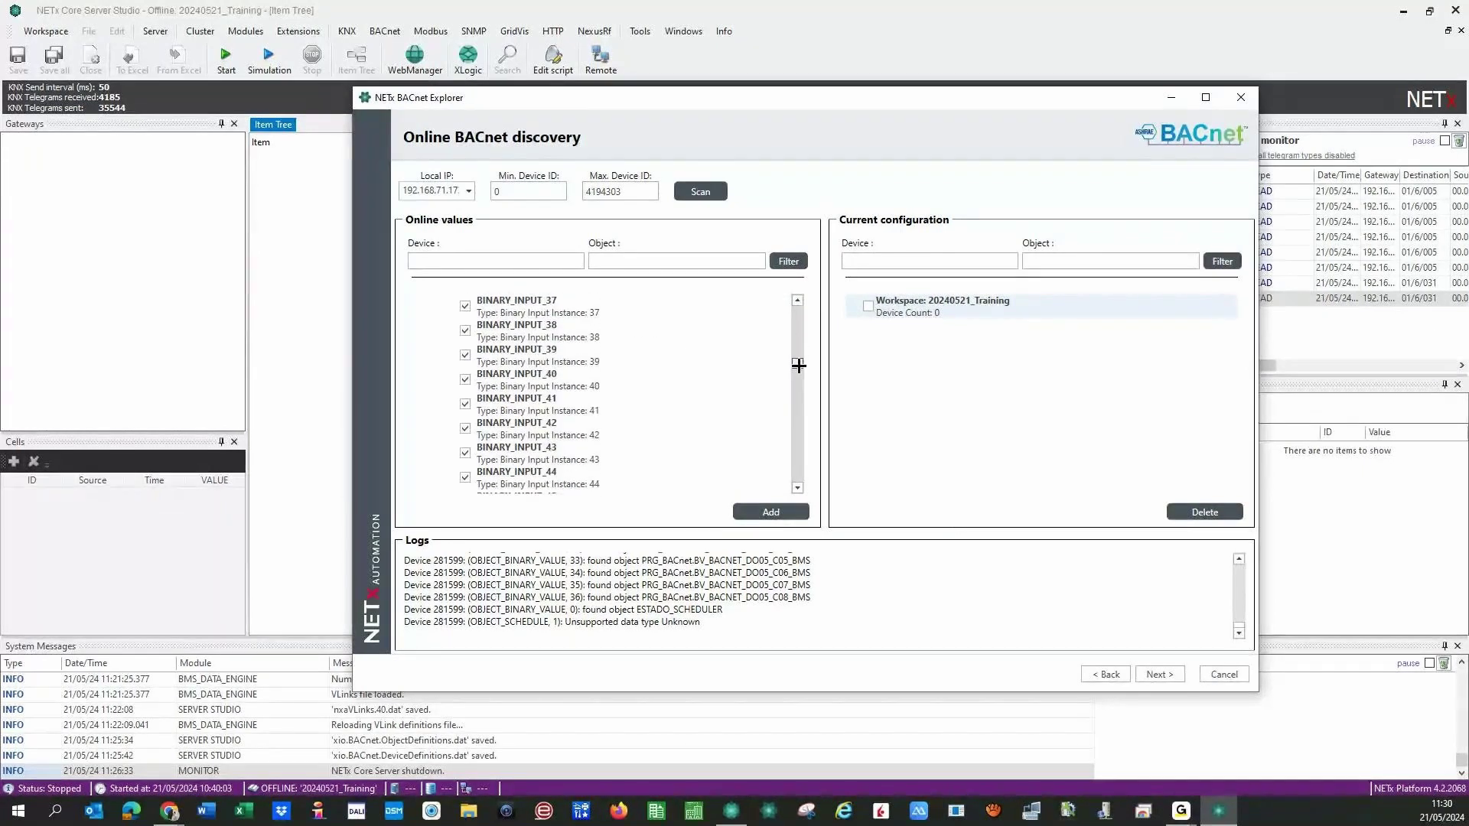
scroll(798, 365, down, 3)
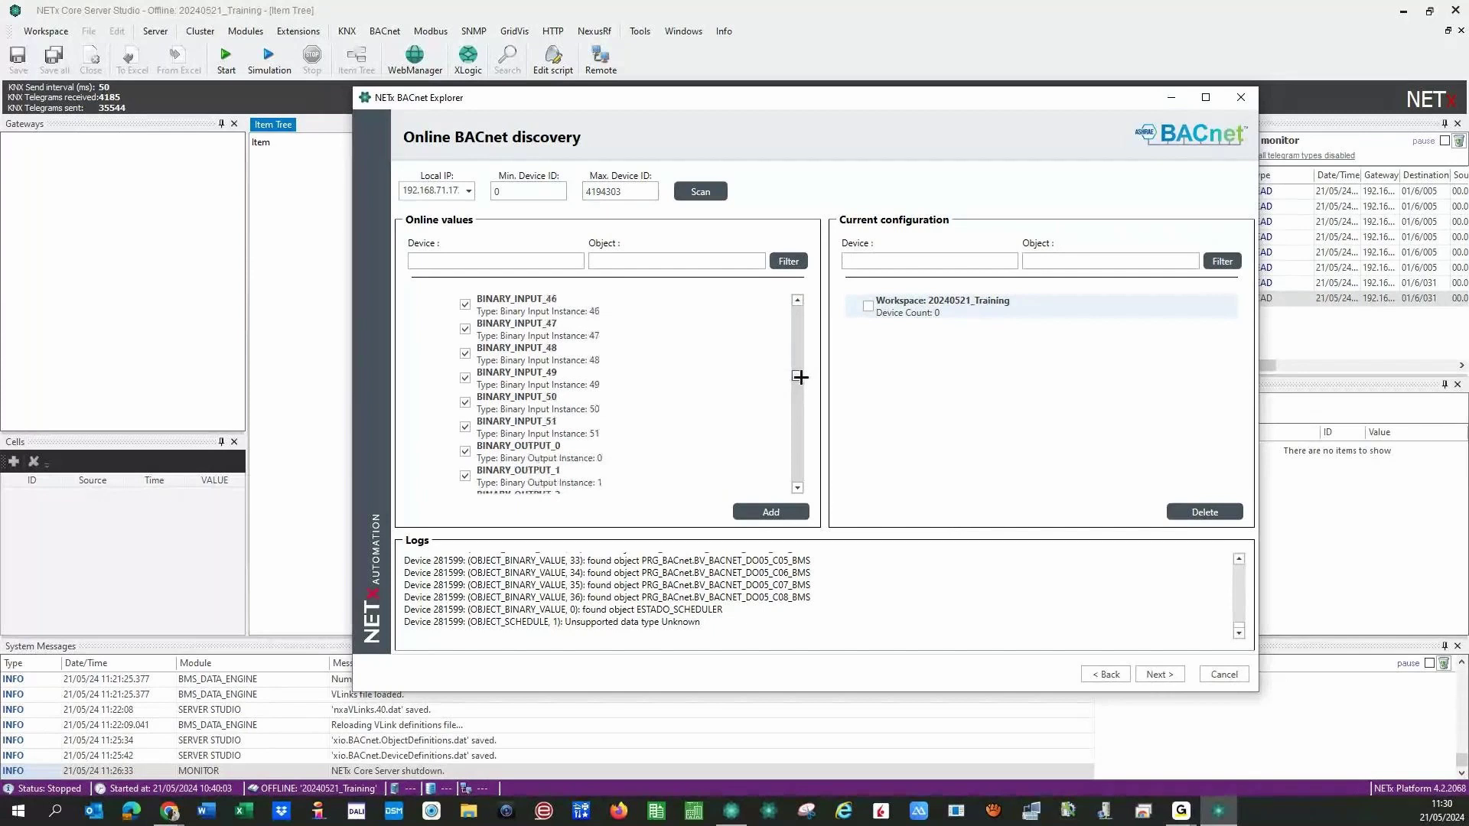
scroll(800, 379, down, 3)
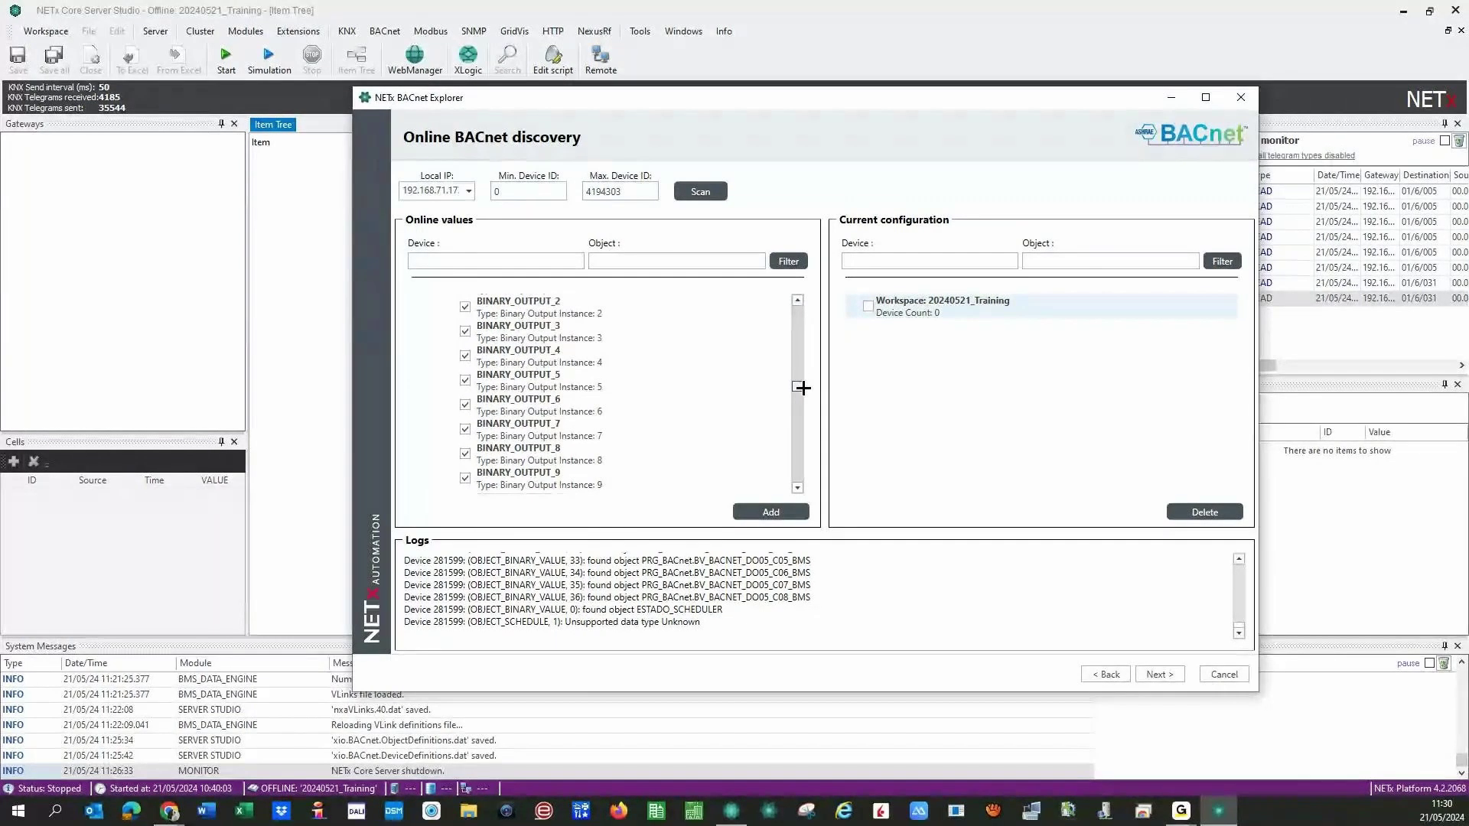
scroll(801, 398, down, 6)
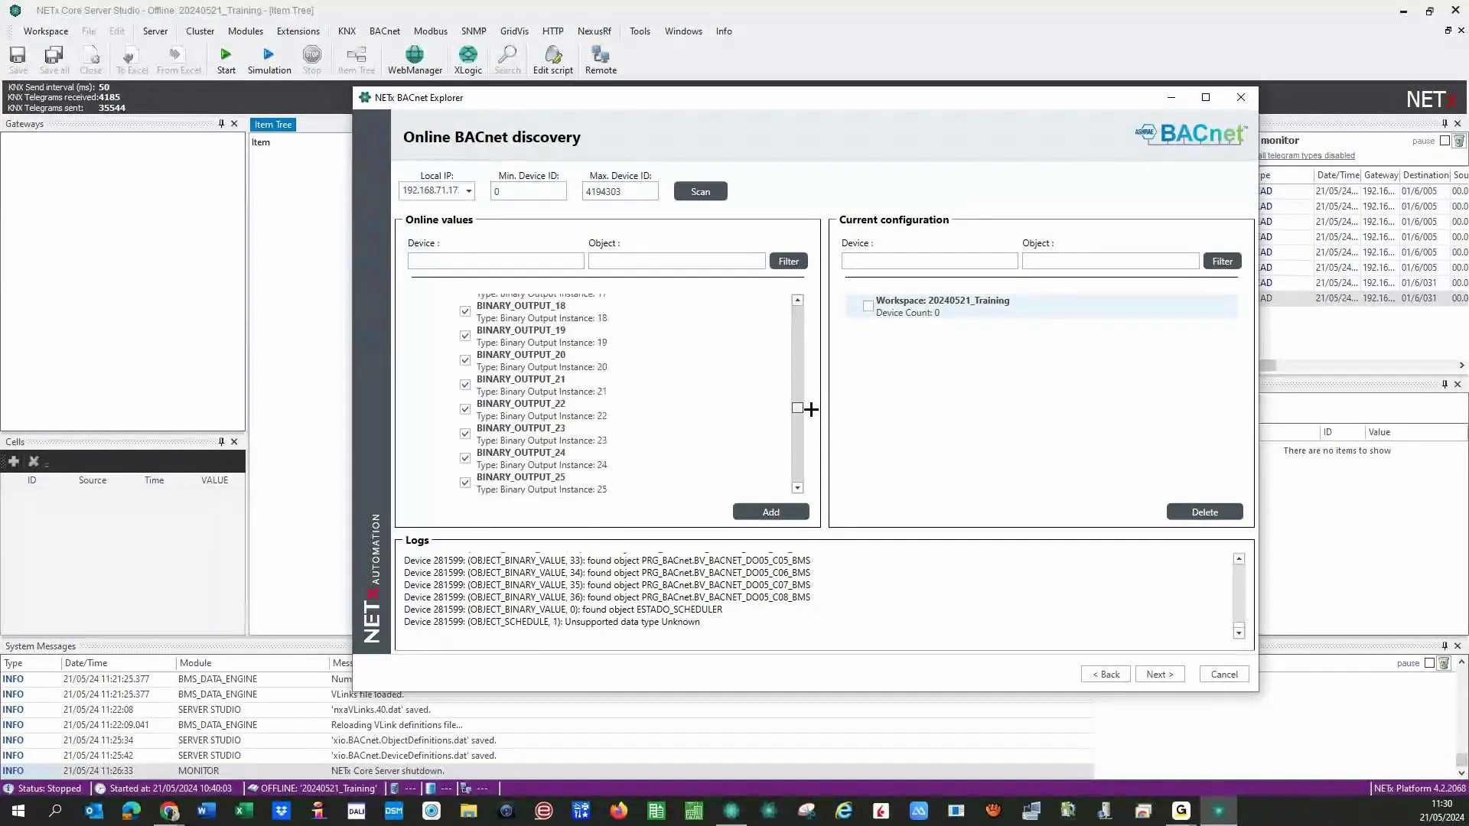
scroll(811, 410, down, 2)
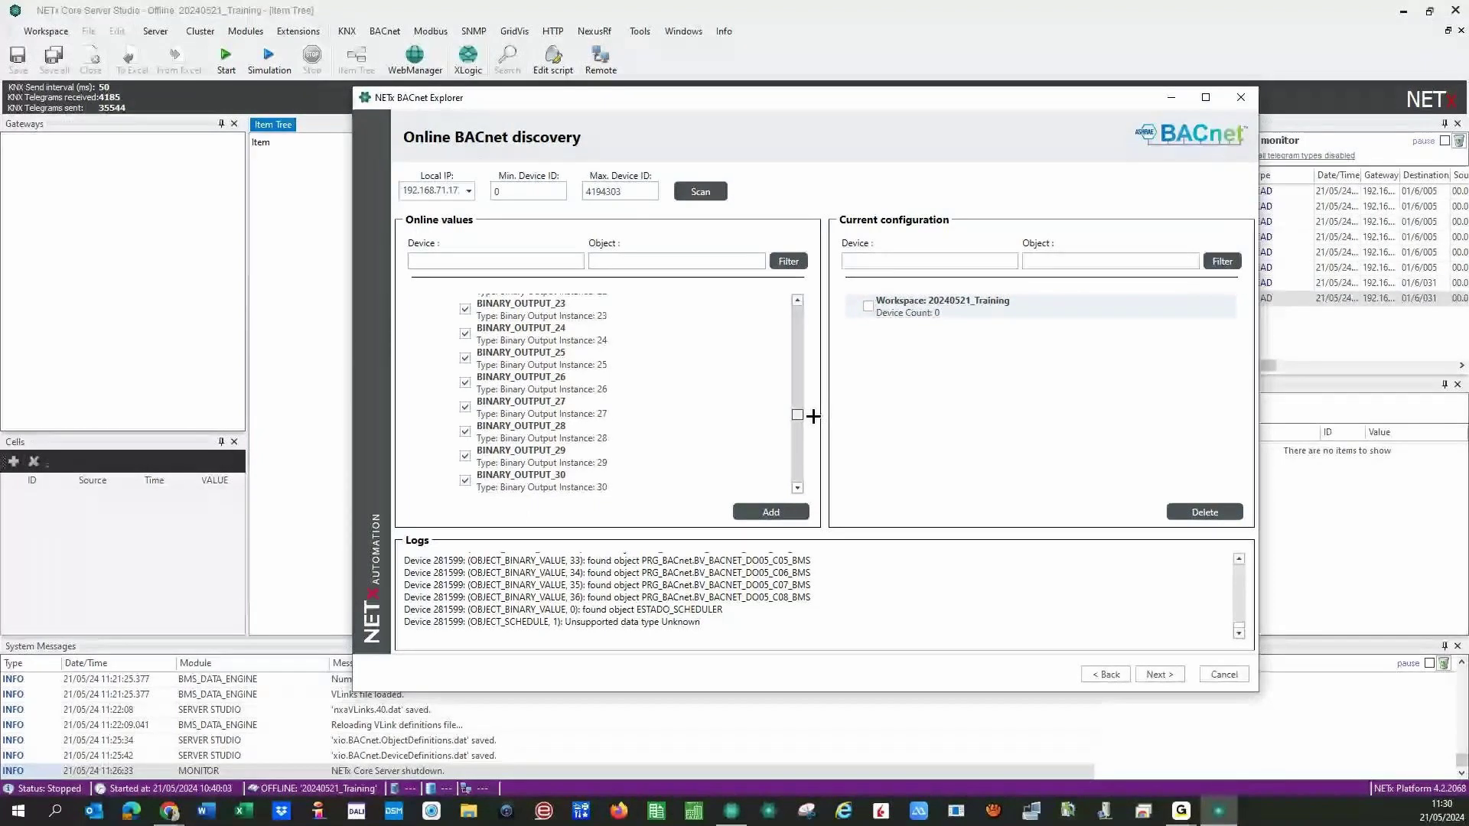
drag(813, 416, 813, 435)
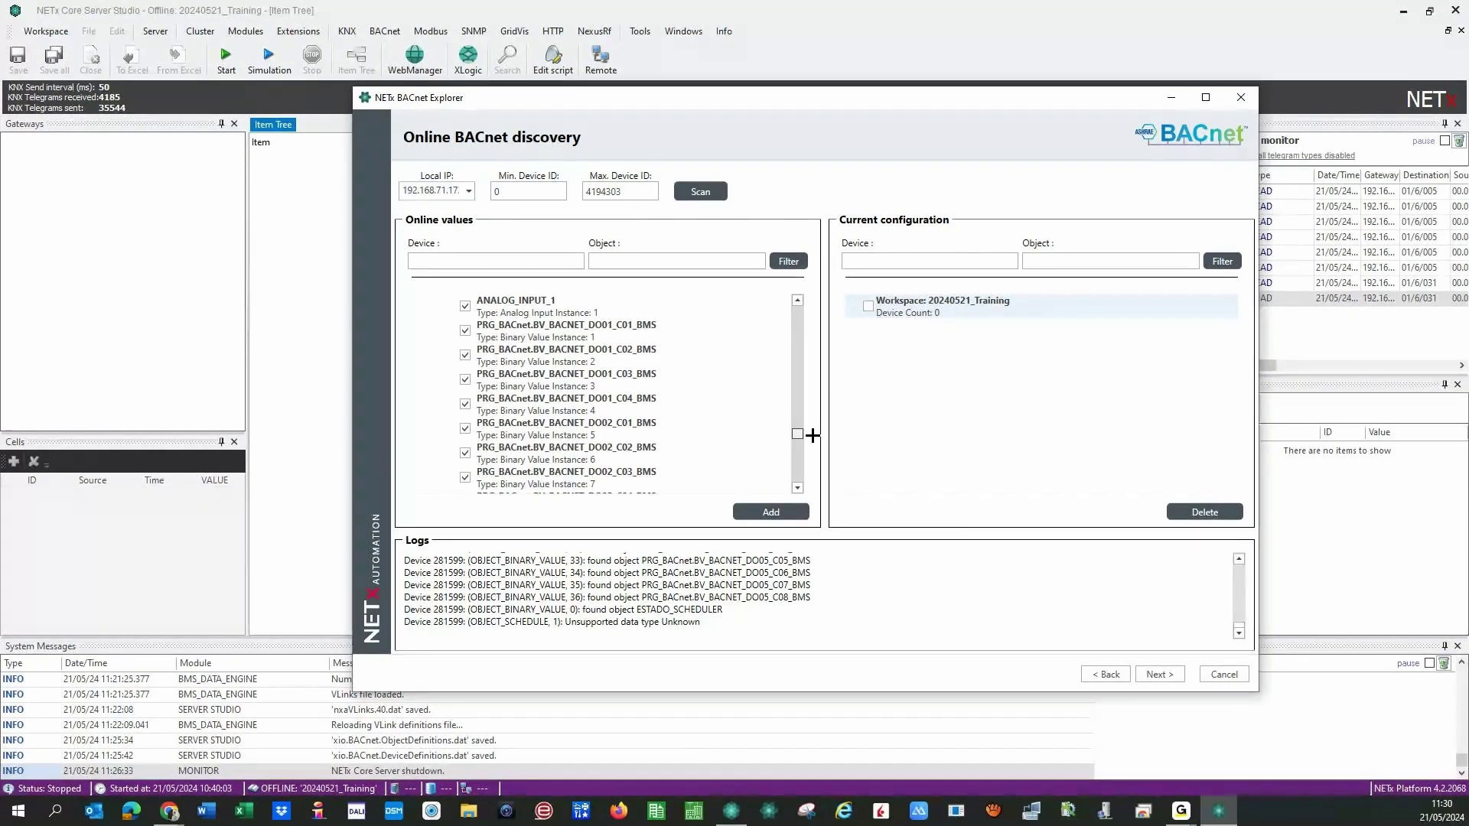
Exclude the objects BINARY_OUTPUT_0 through BINARY_OUTPUT_7 of Device_0030de044bff from the selection.
drag(813, 435, 799, 381)
click(465, 355)
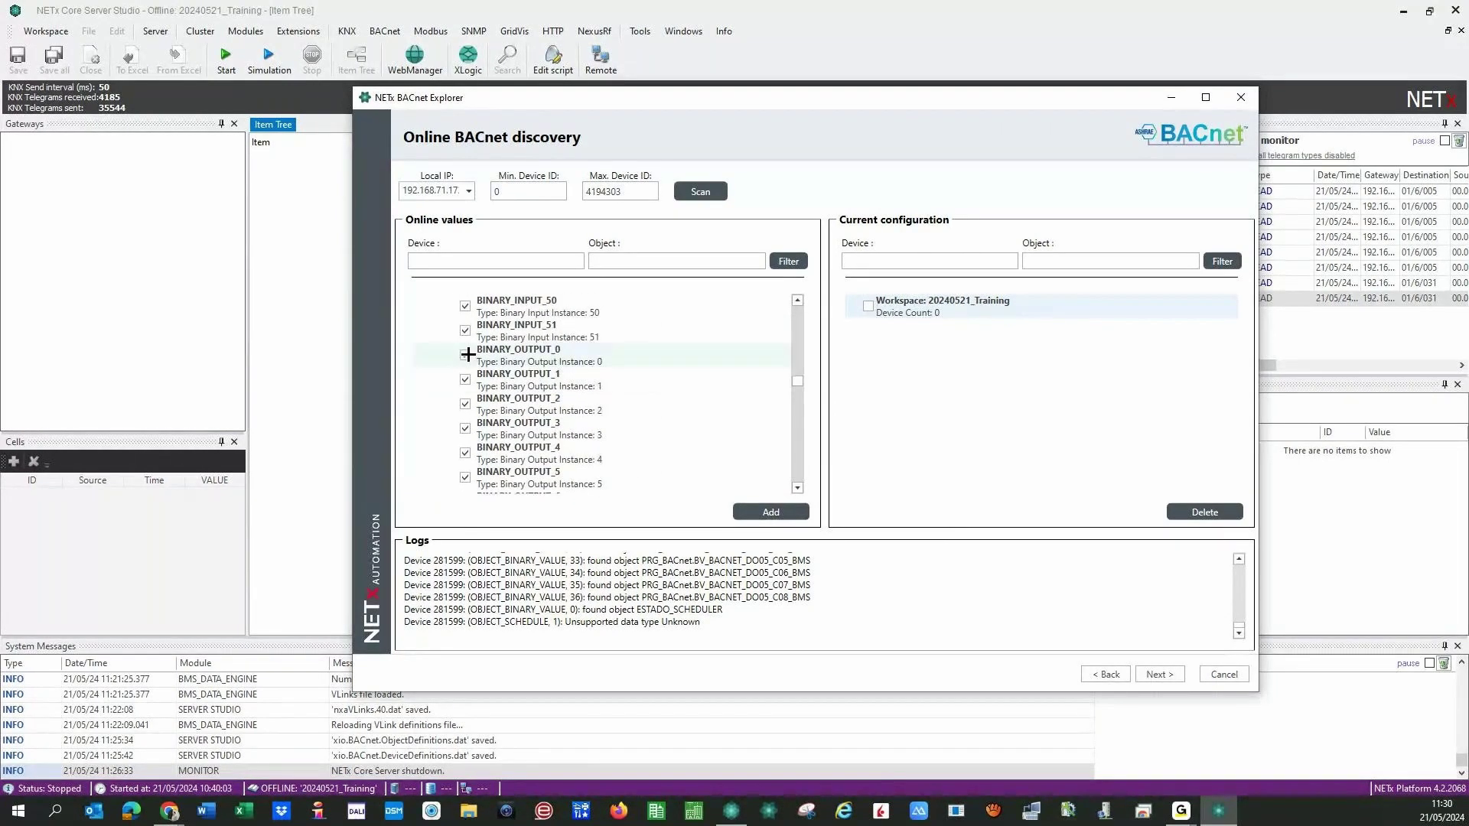
click(465, 379)
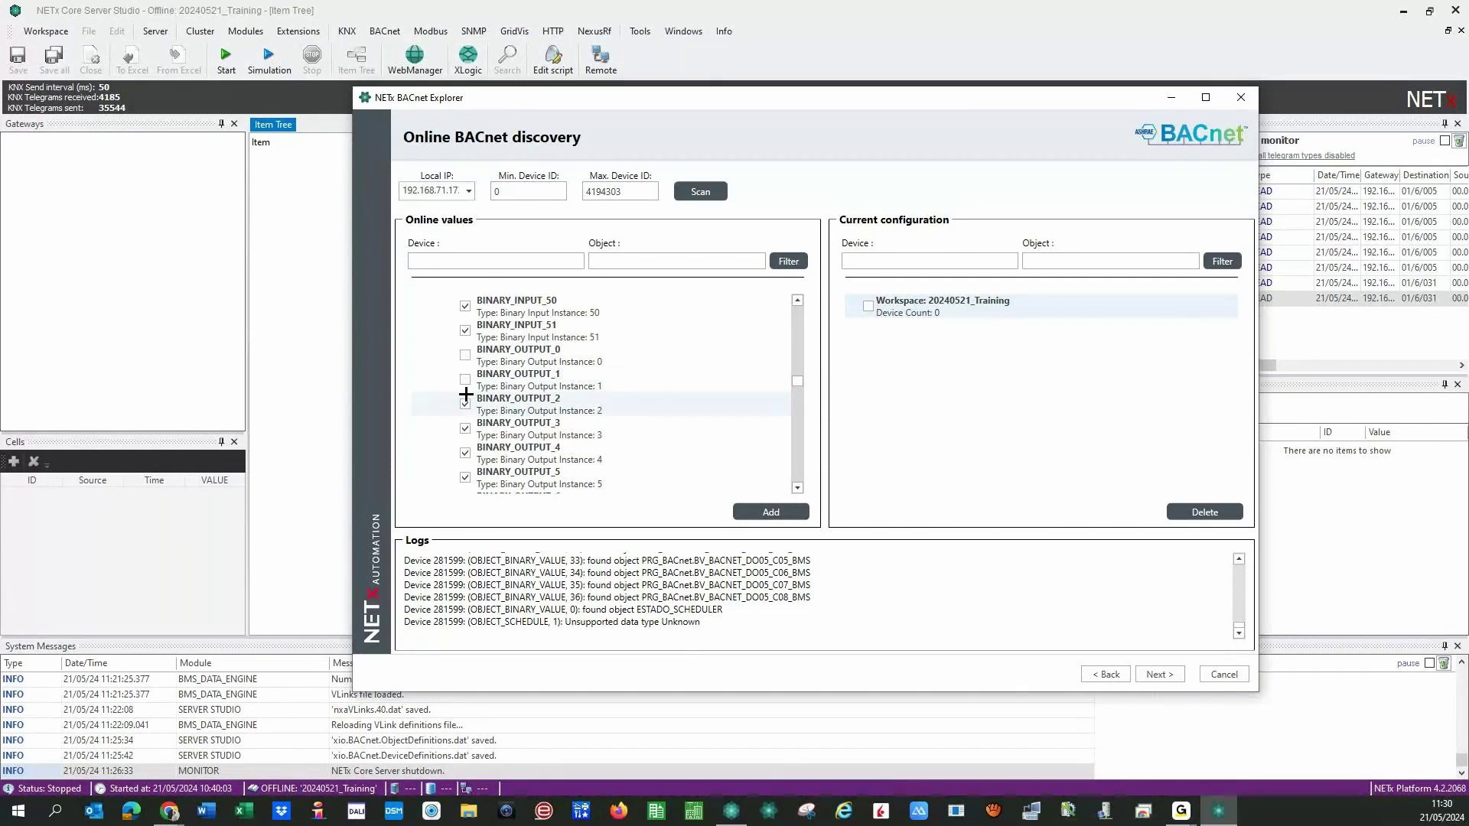
click(466, 428)
click(465, 404)
click(464, 453)
click(464, 477)
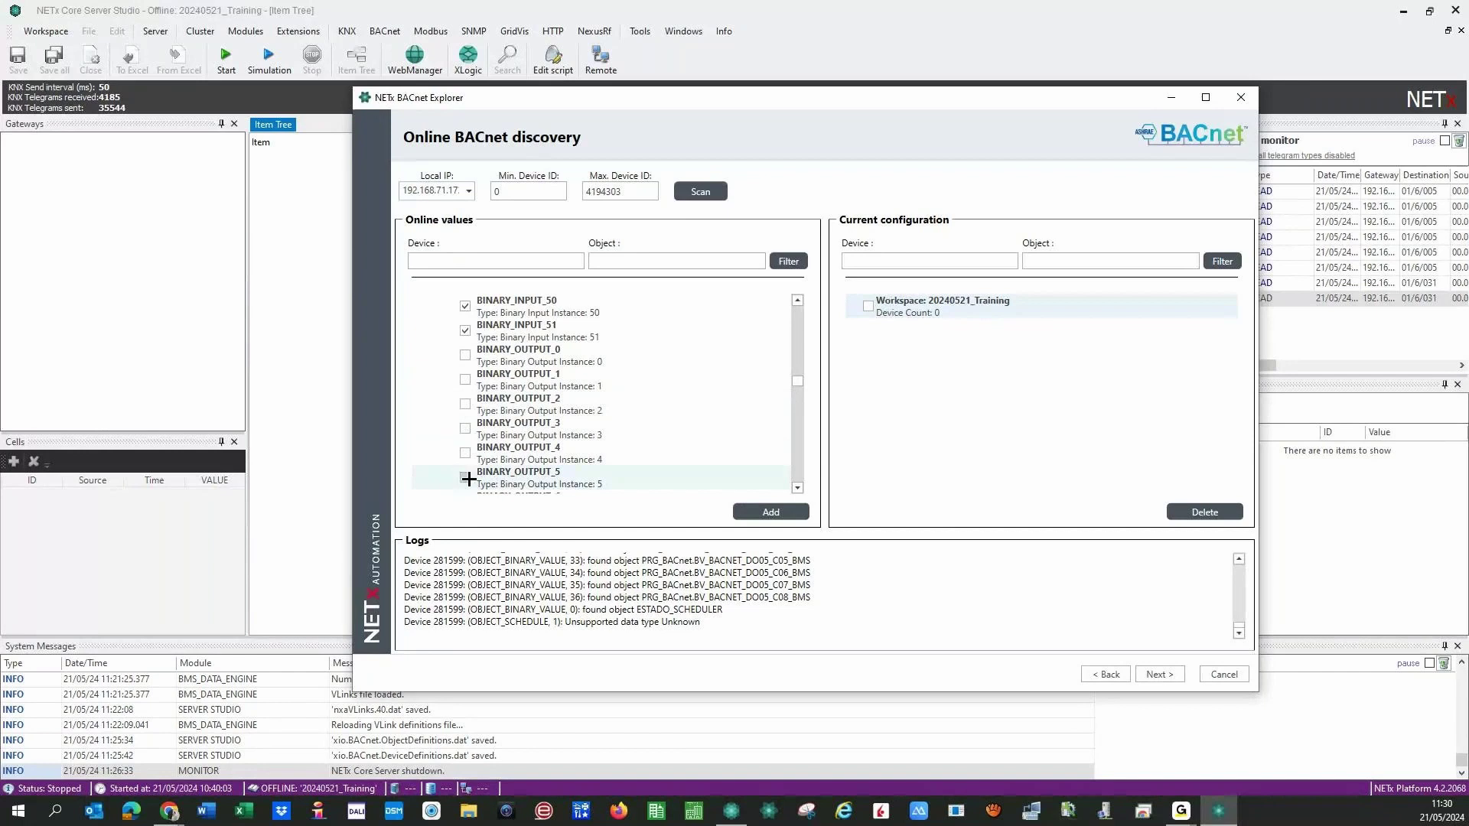
scroll(780, 389, down, 2)
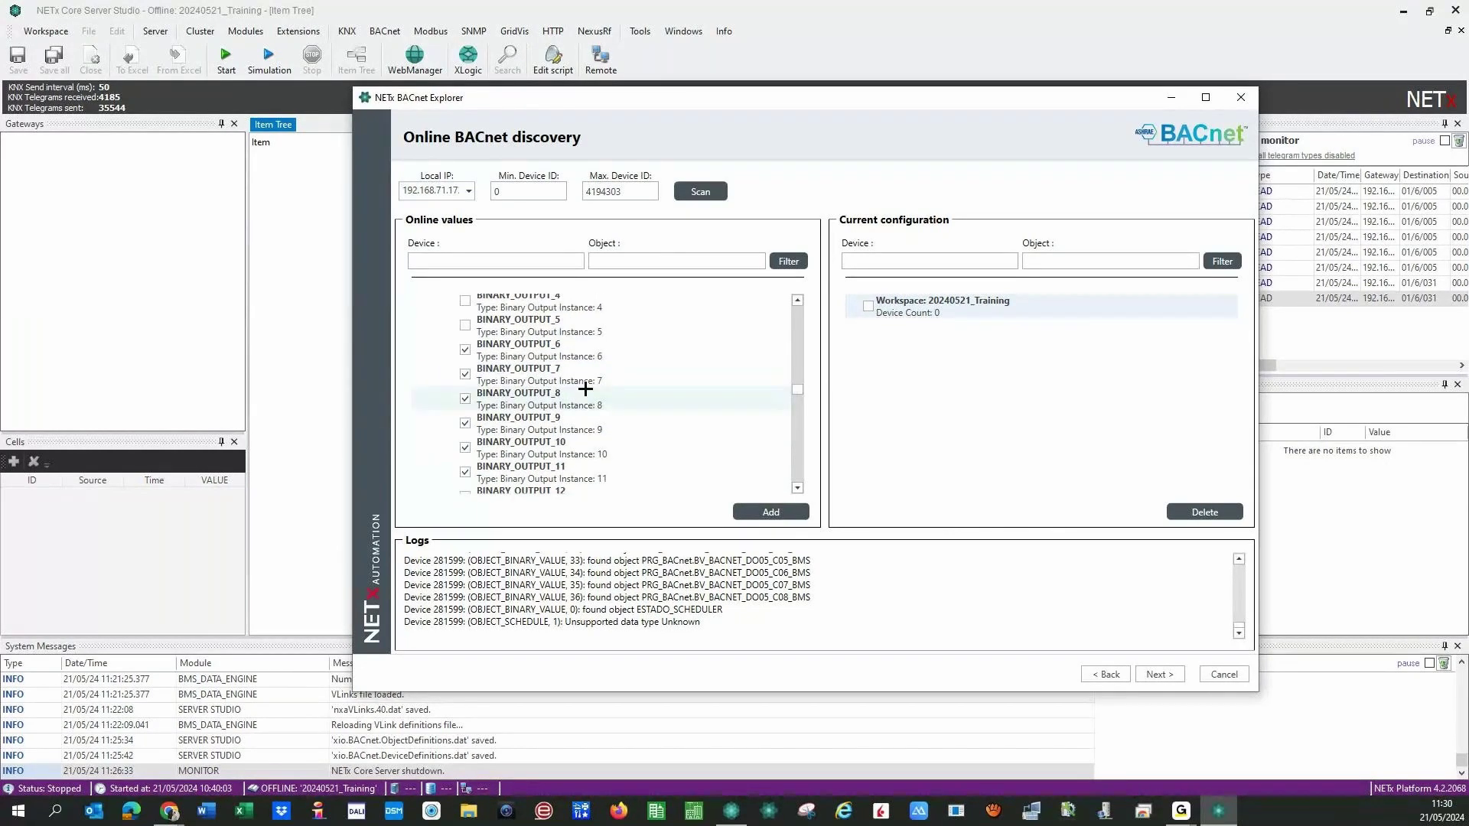
click(465, 349)
click(465, 374)
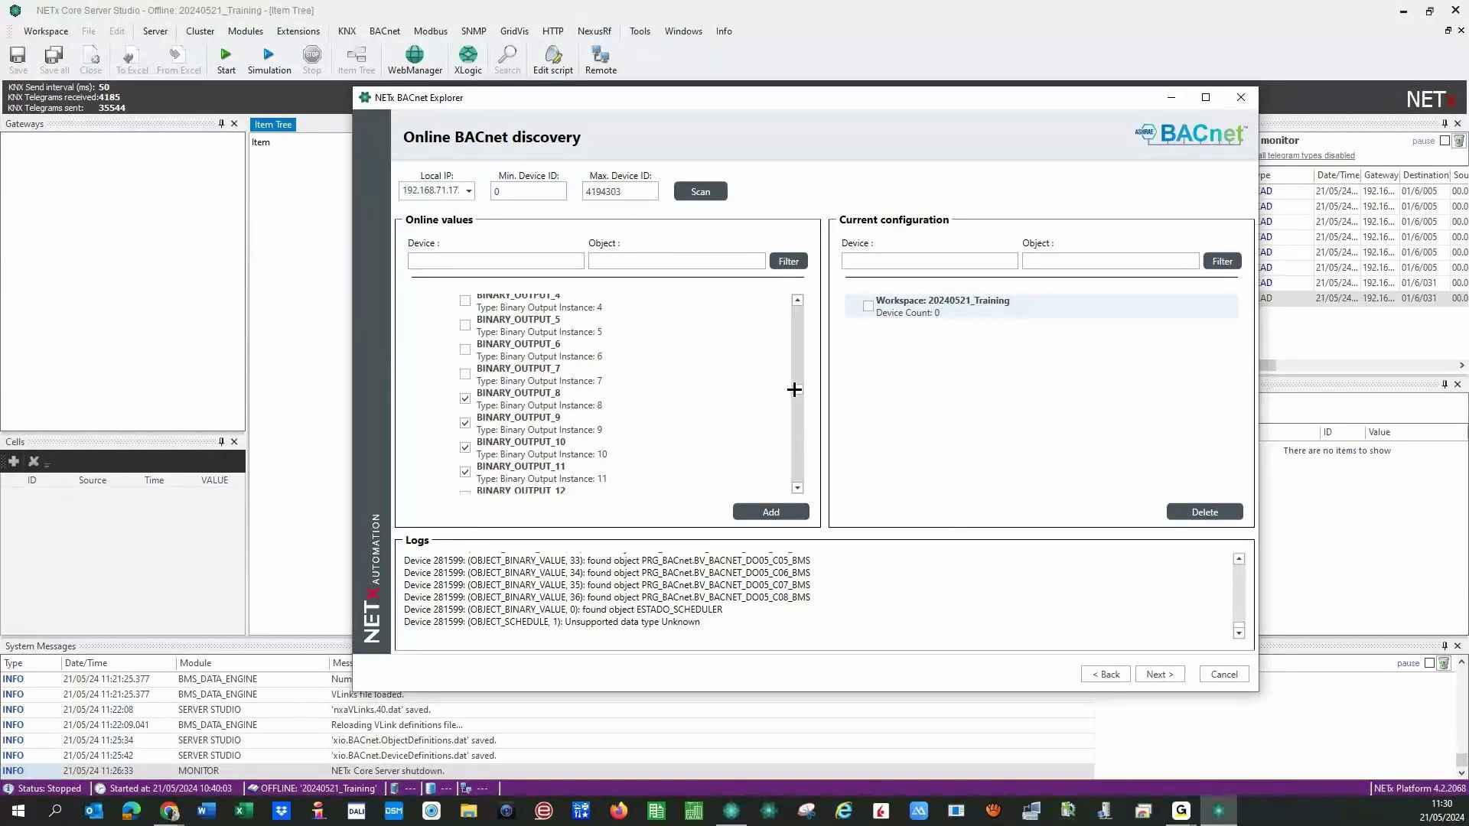
Select the LM_Home device with all its objects and look through its analog value objects.
drag(794, 390, 797, 478)
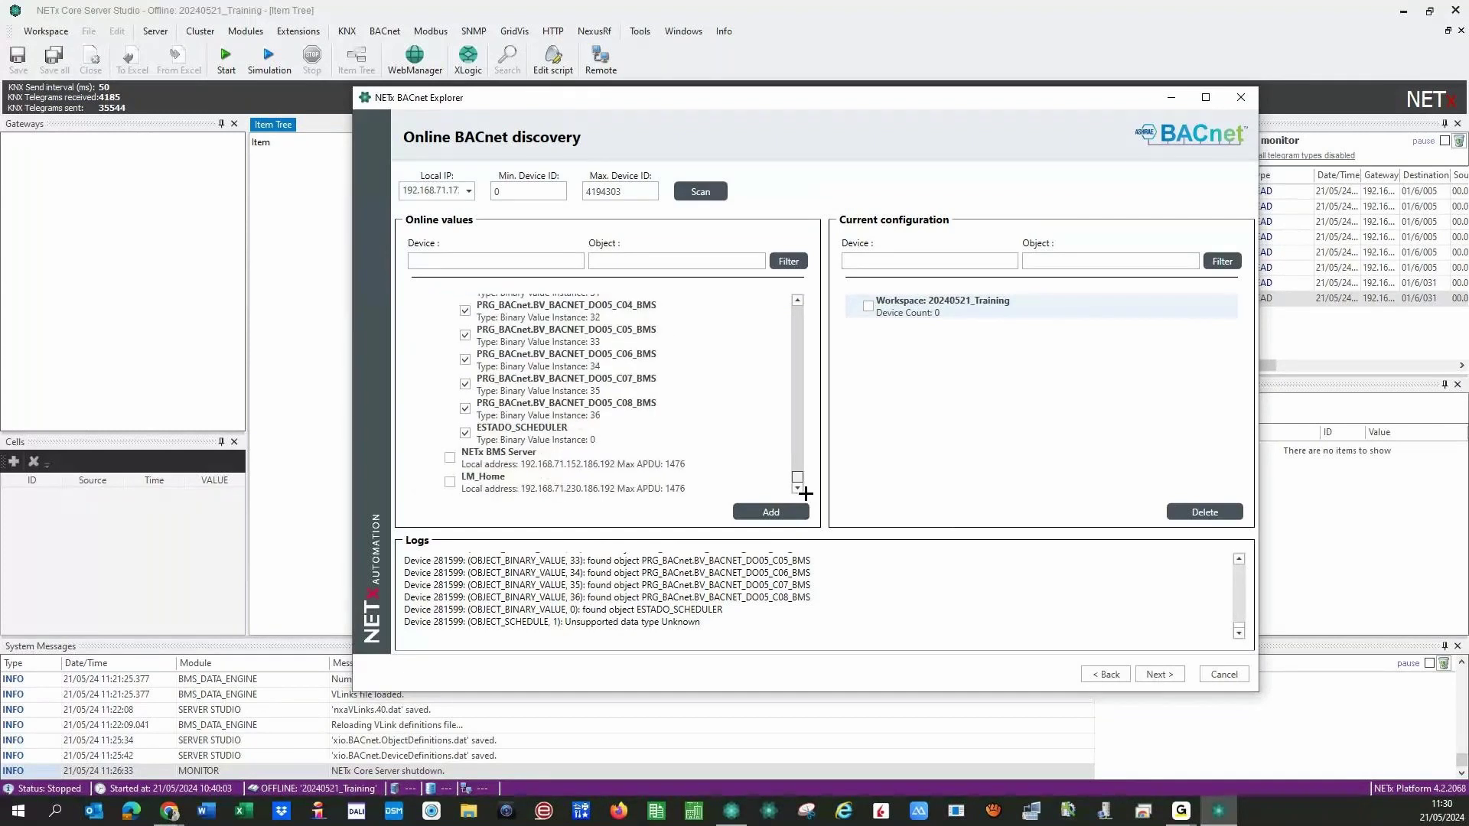
click(449, 482)
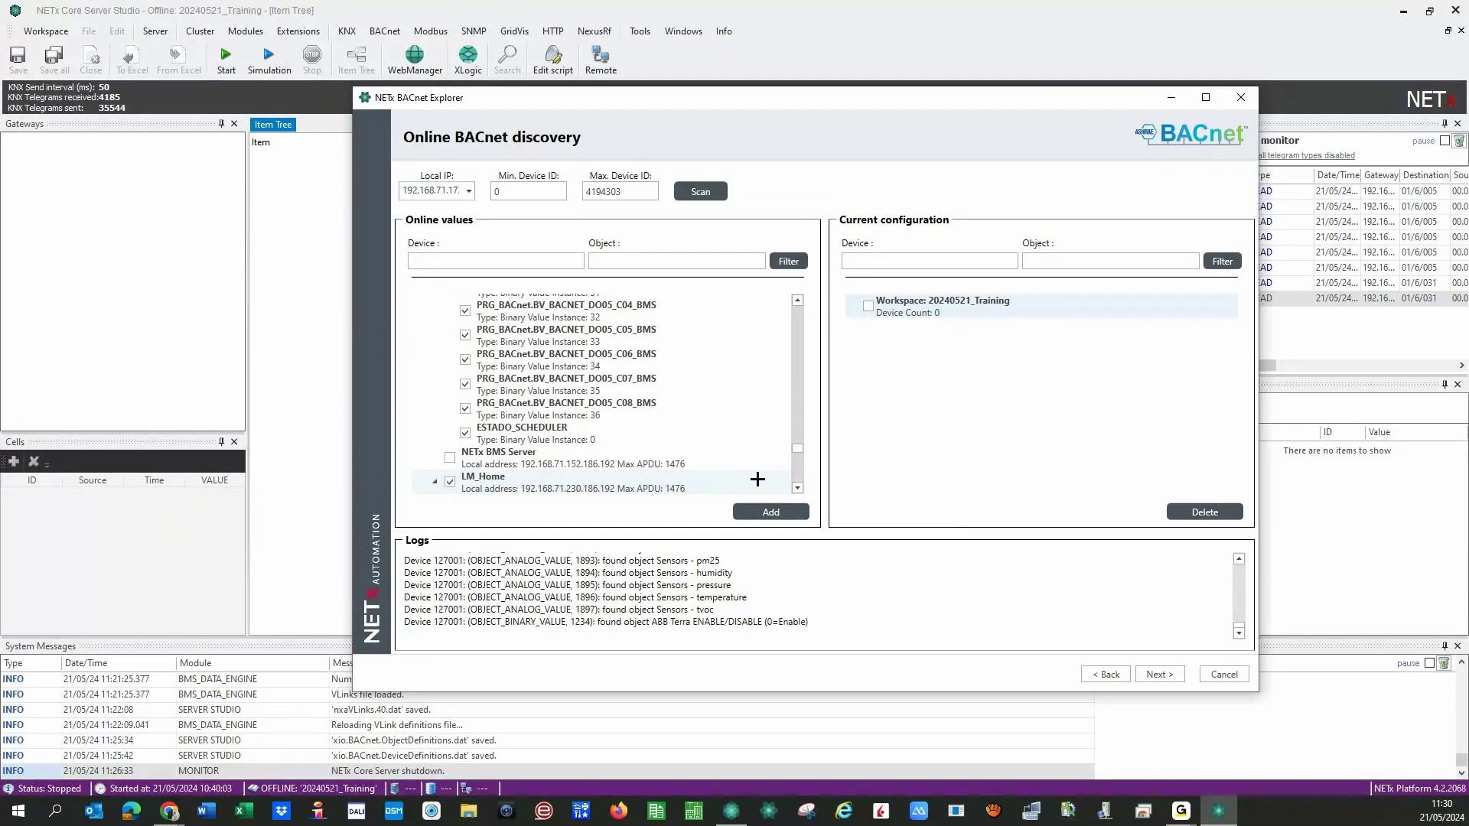
scroll(798, 490, down, 4)
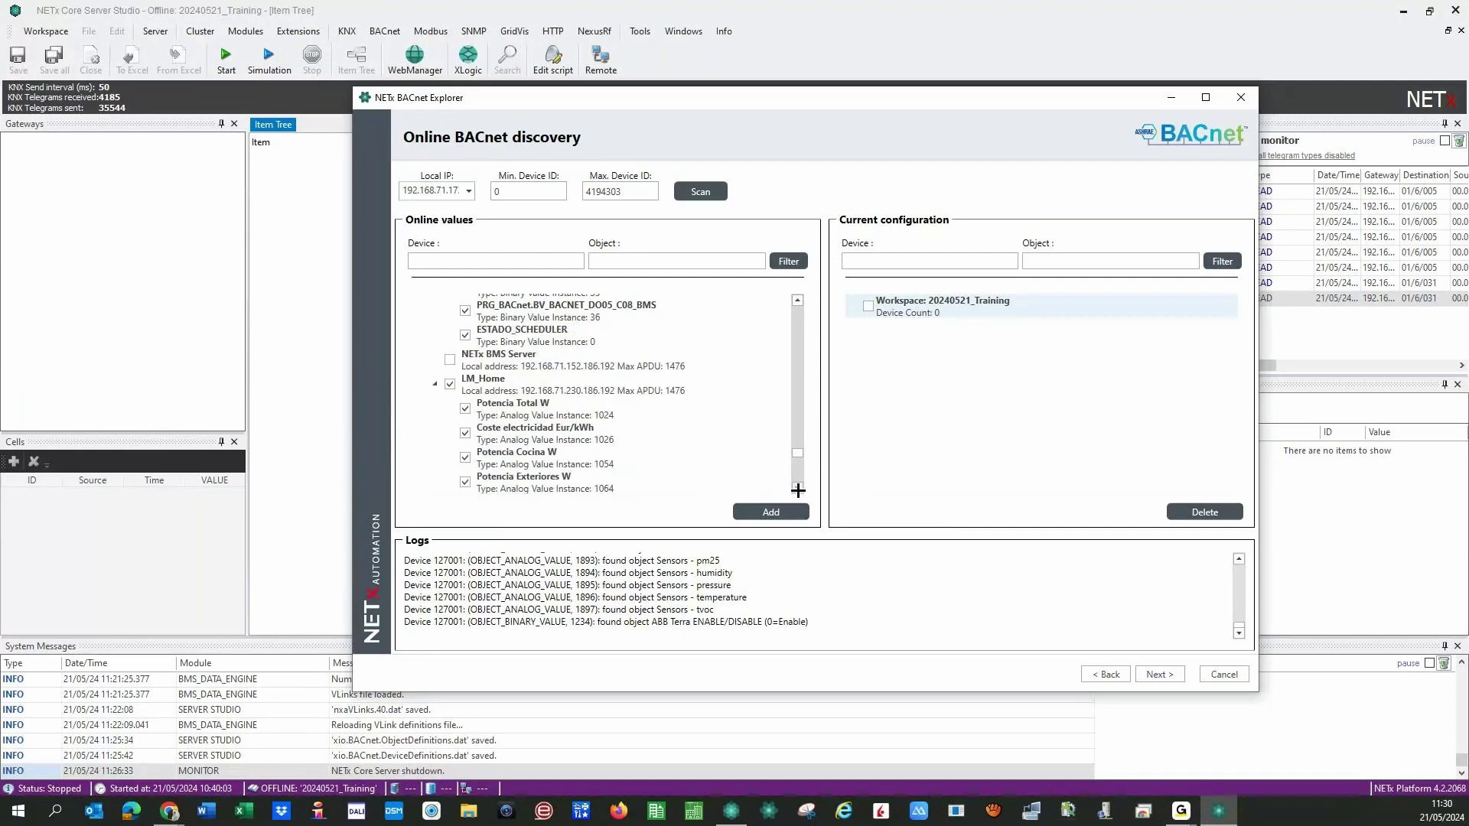
scroll(798, 490, down, 4)
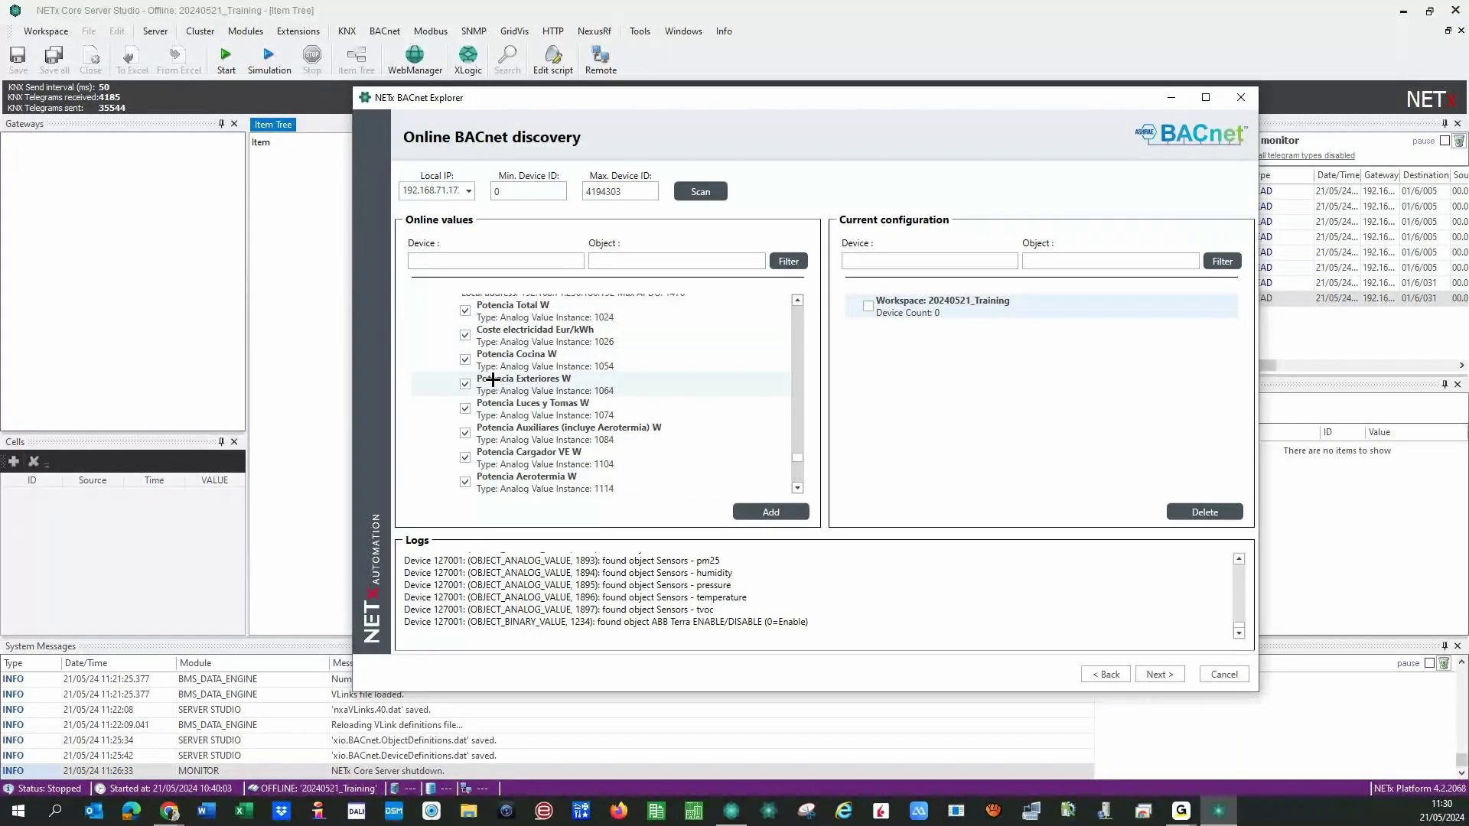
click(795, 487)
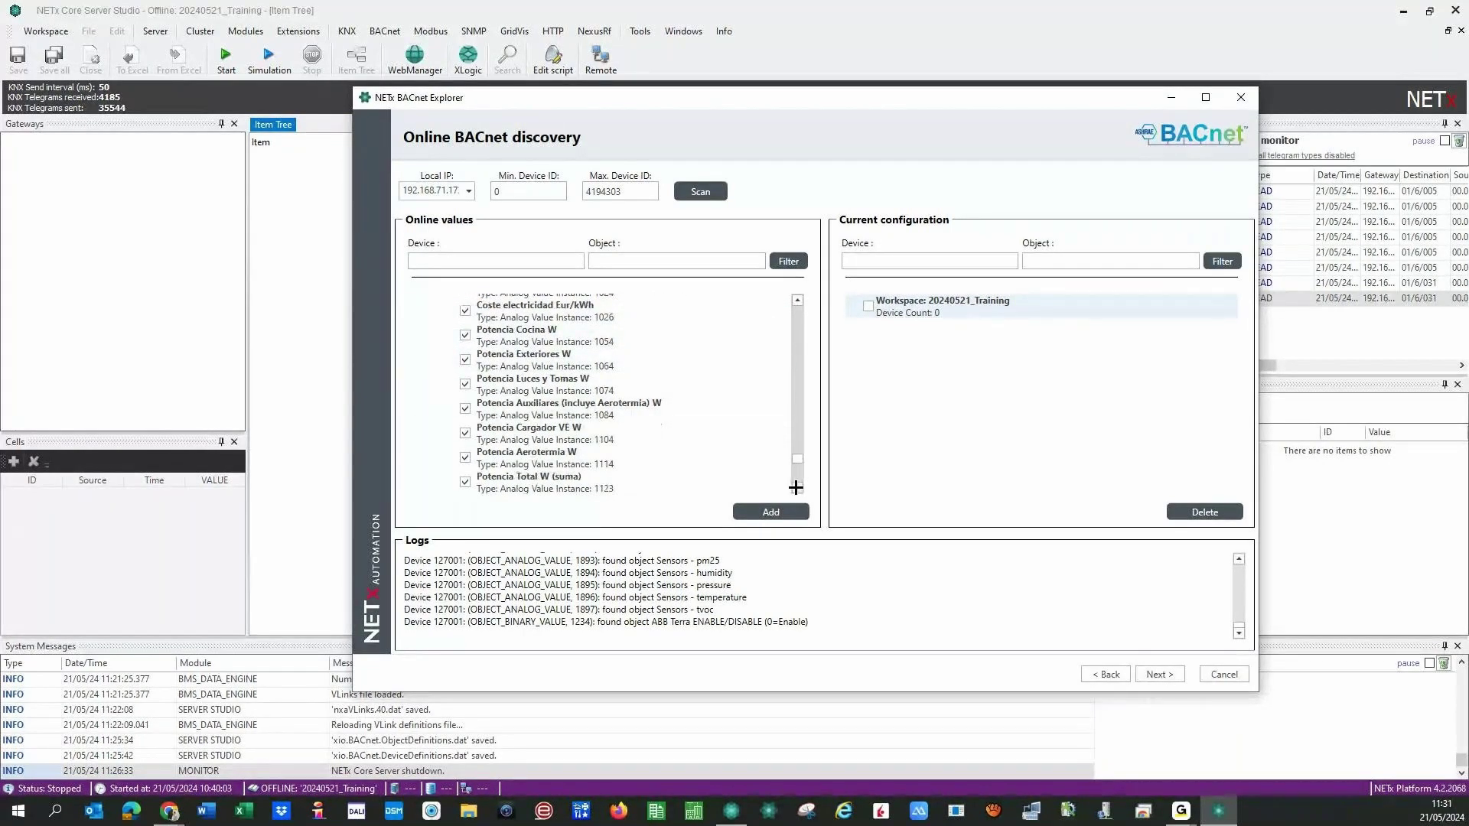
click(795, 487)
click(796, 488)
click(796, 487)
click(796, 488)
click(796, 487)
click(796, 487)
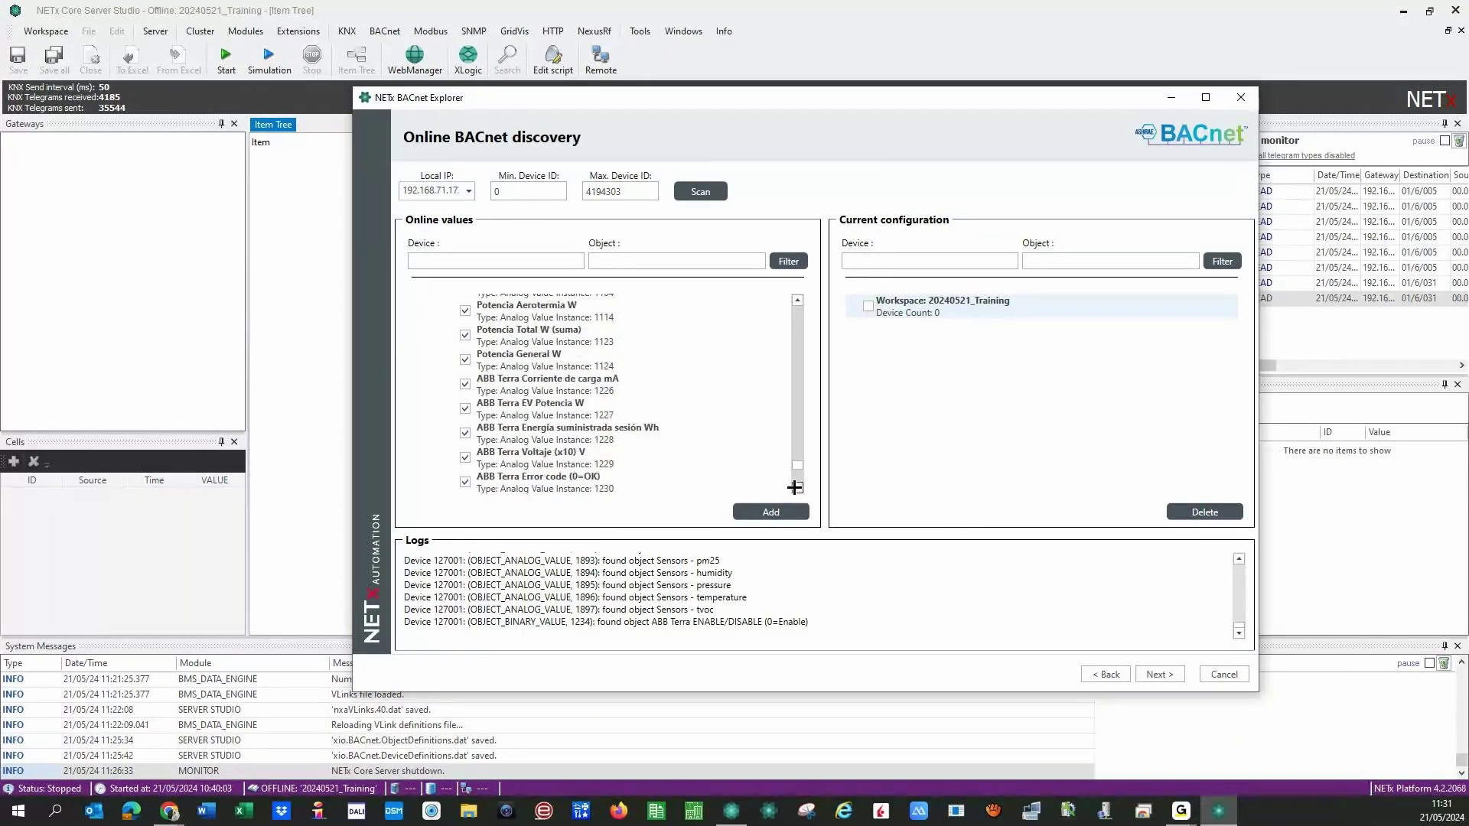
Look through the remaining LM_Home analog value objects down to the binary value object that ends the discovered list.
click(794, 487)
click(794, 487)
click(794, 487)
click(794, 487)
click(794, 487)
click(794, 487)
click(794, 488)
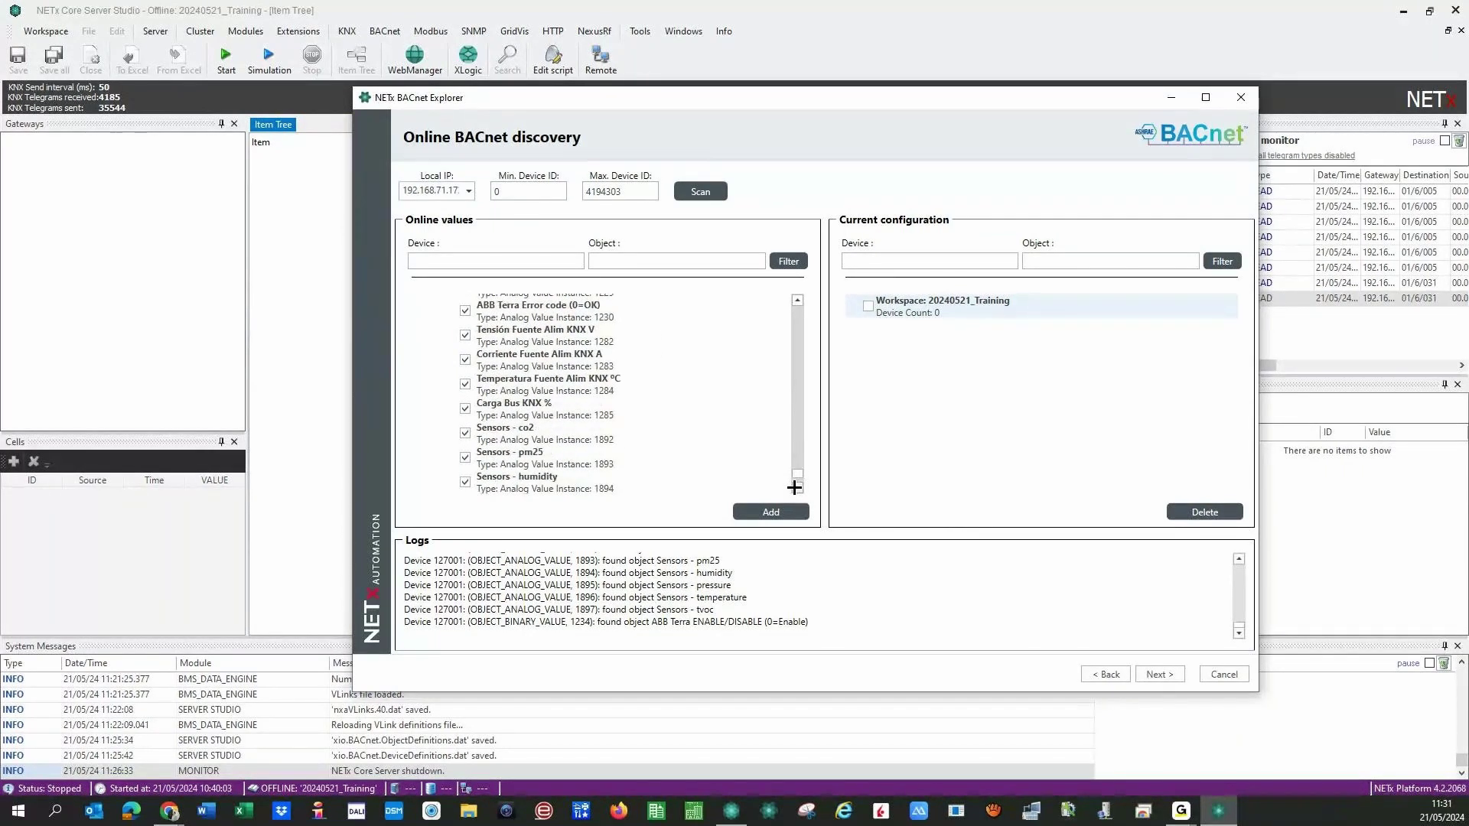
click(794, 487)
click(793, 487)
click(793, 488)
click(793, 487)
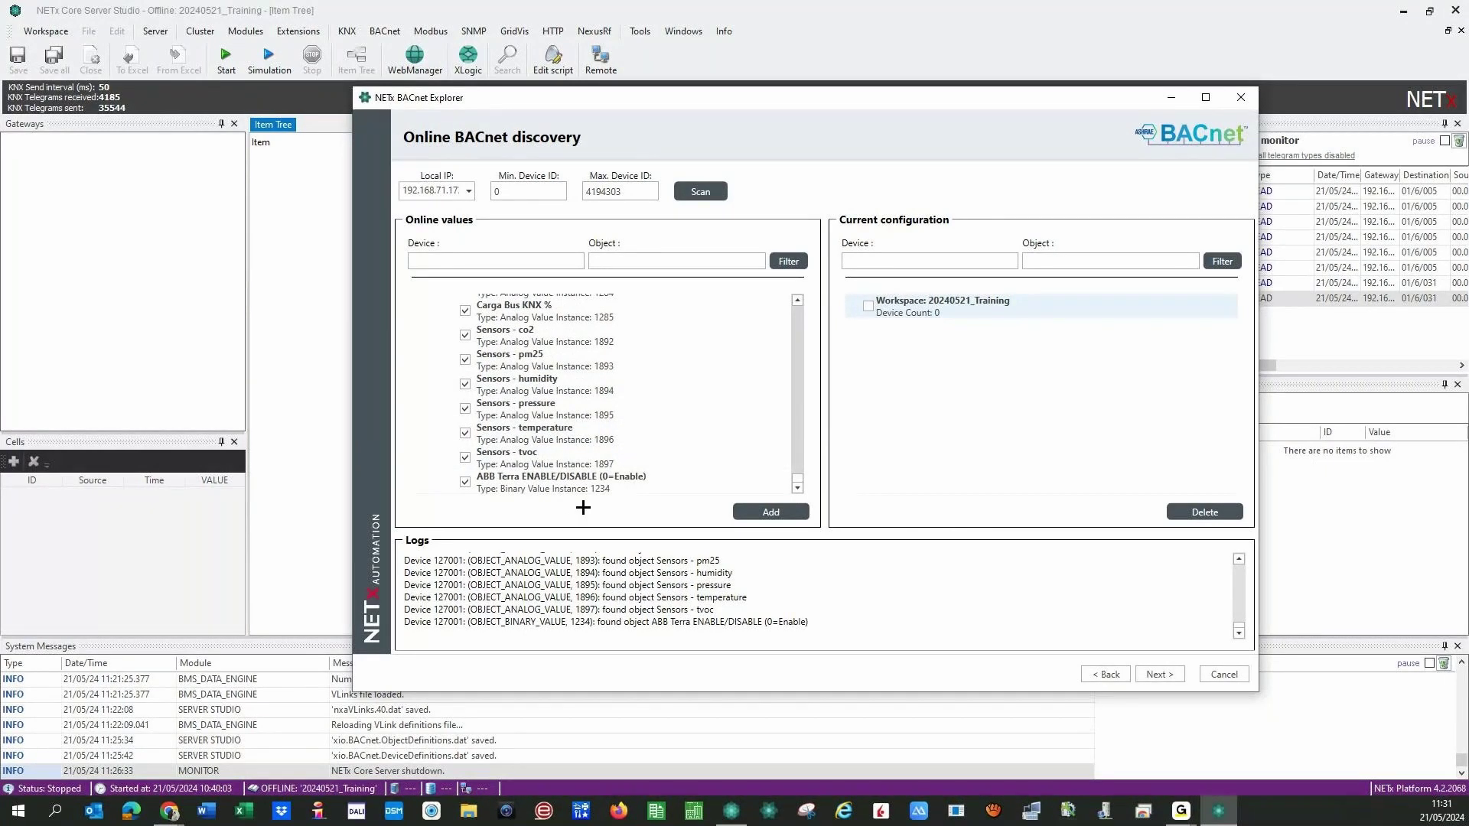
Add the selected objects to the 20240521_Training configuration with write priority 15, COV type Unconfirmed and polling interval 5000.
click(754, 512)
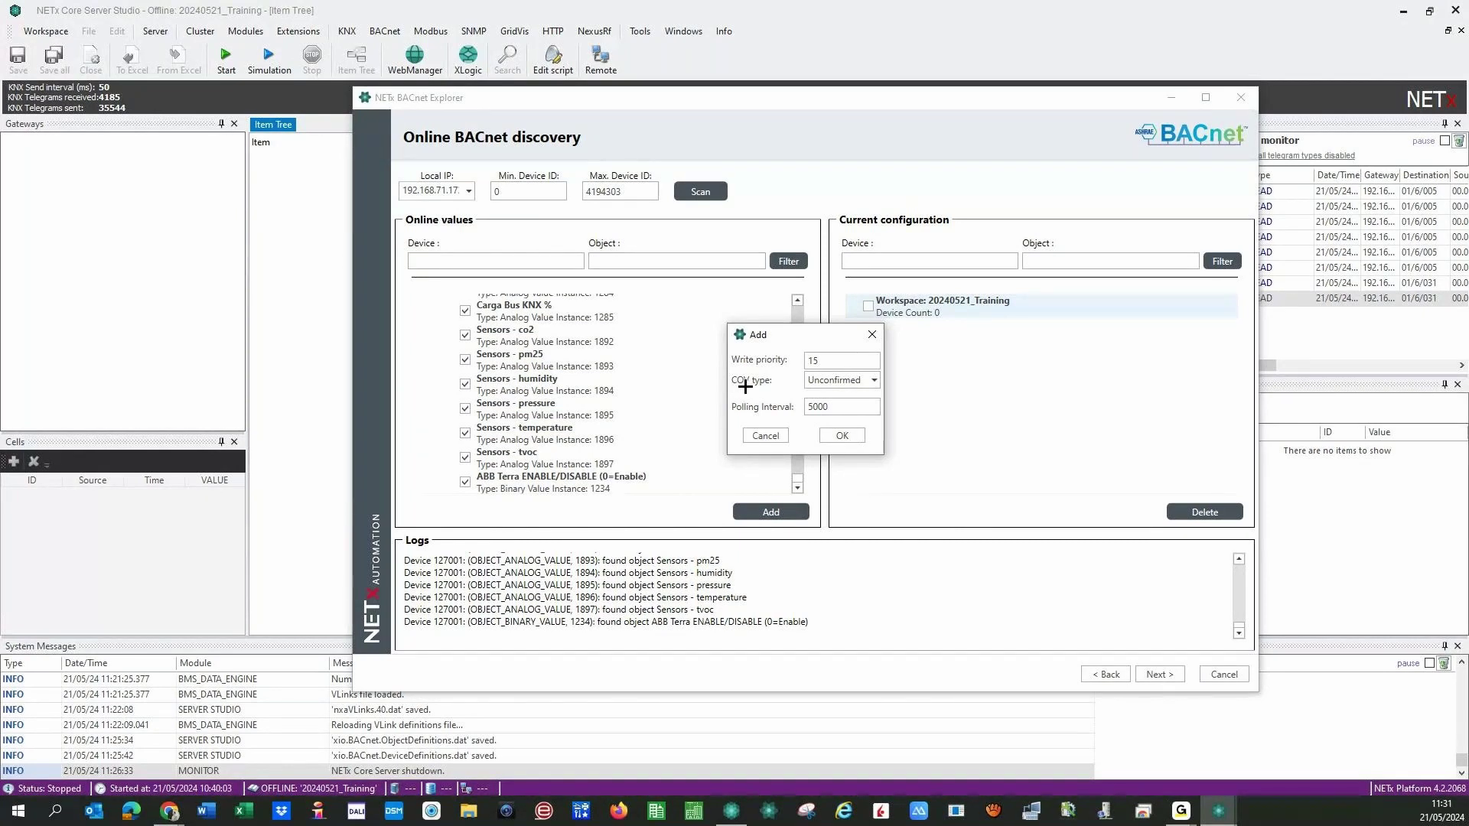
click(873, 380)
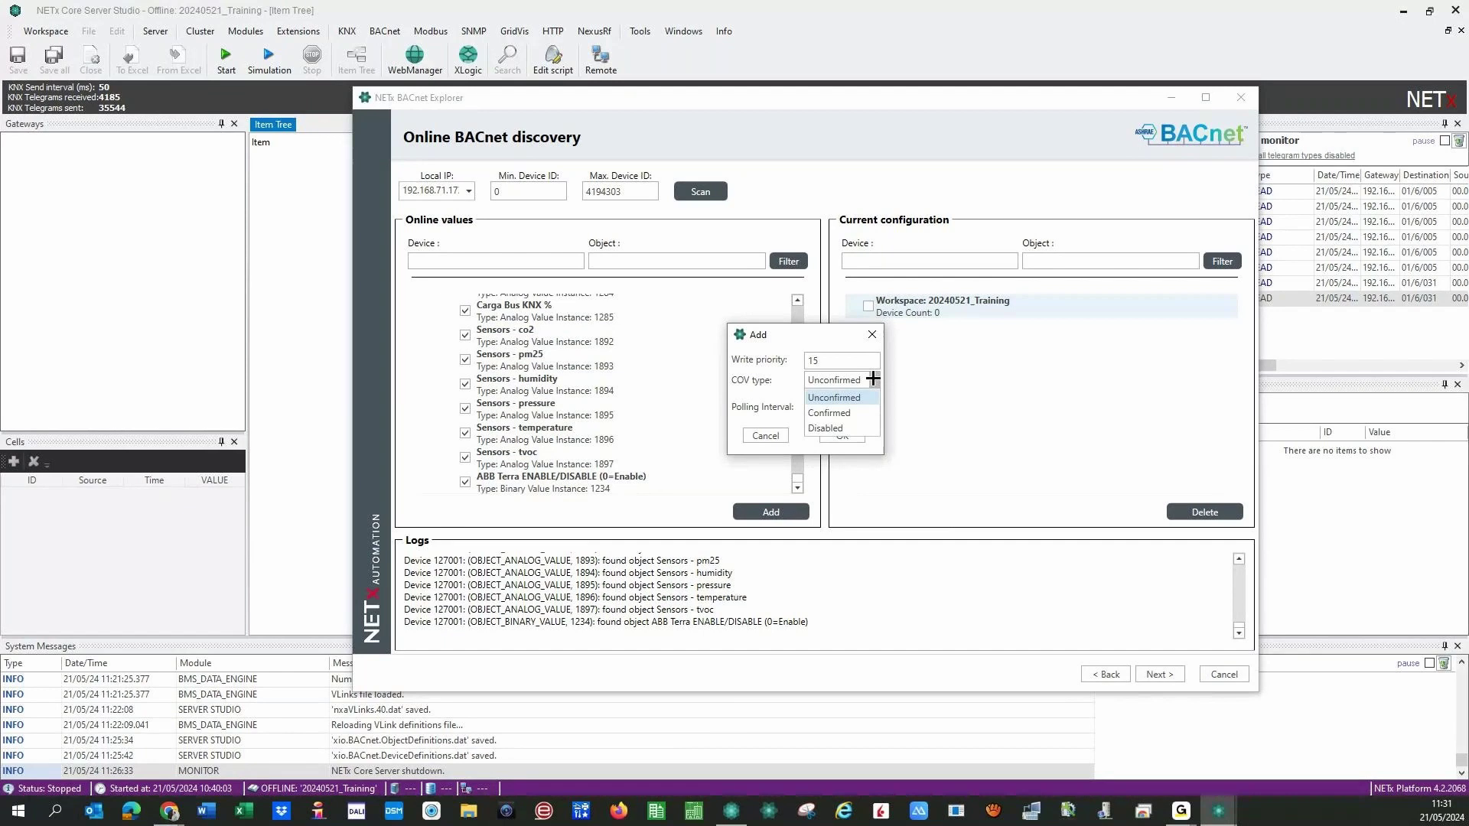
click(868, 379)
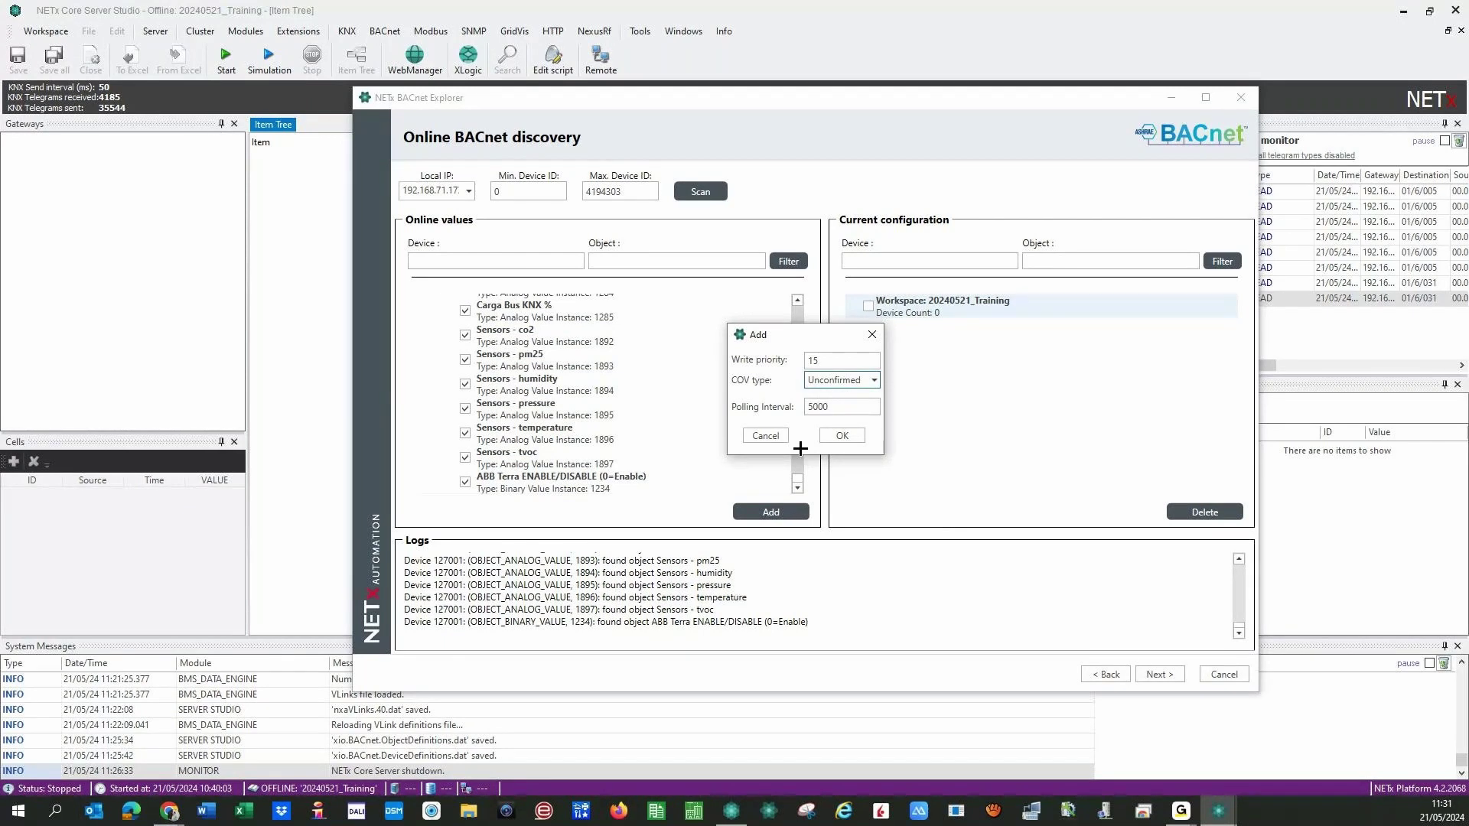
click(845, 434)
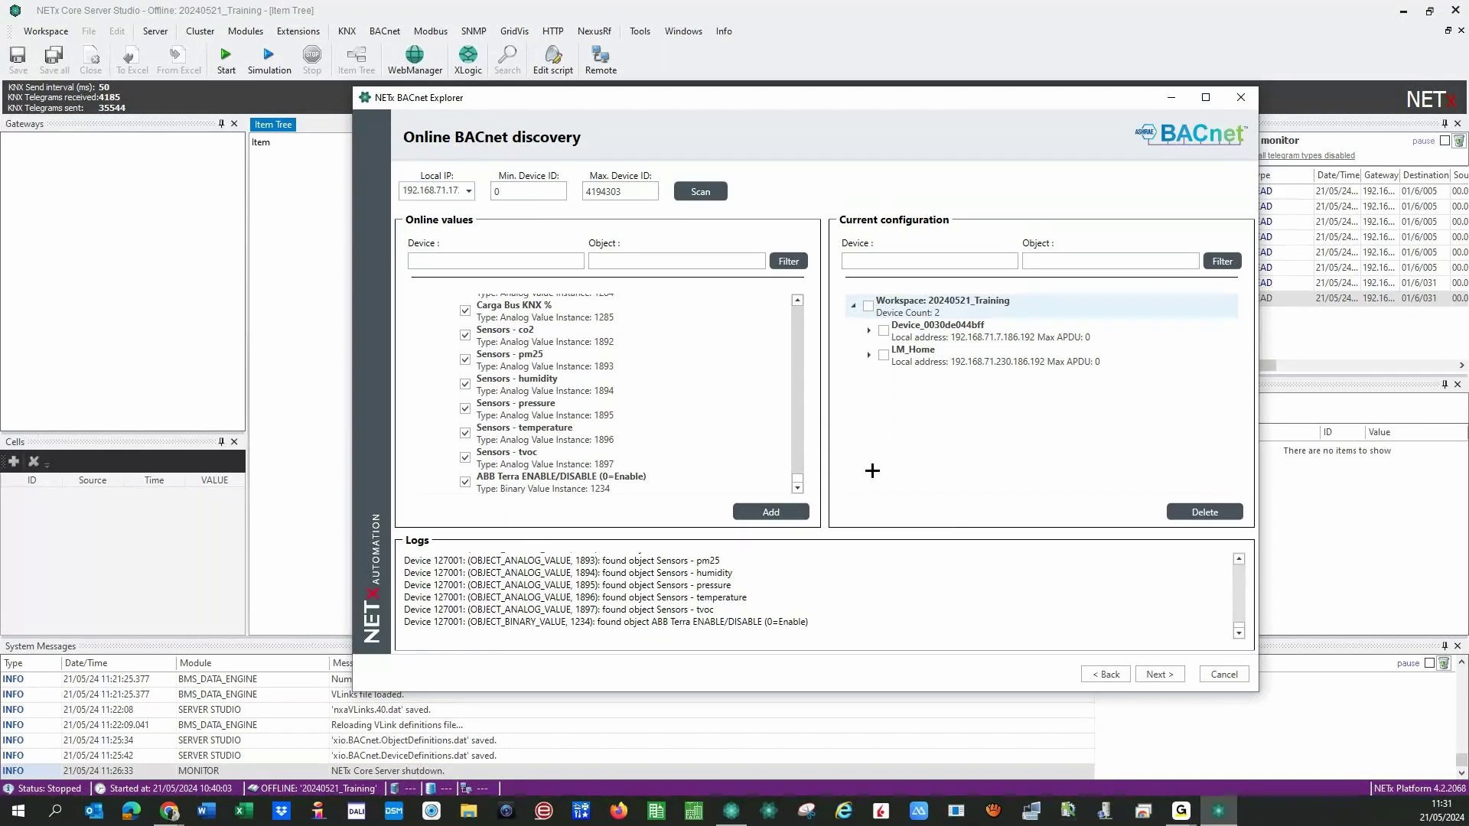
Select Device_0030de044bff and LM_Home in the current configuration and proceed to the new device definitions.
click(883, 330)
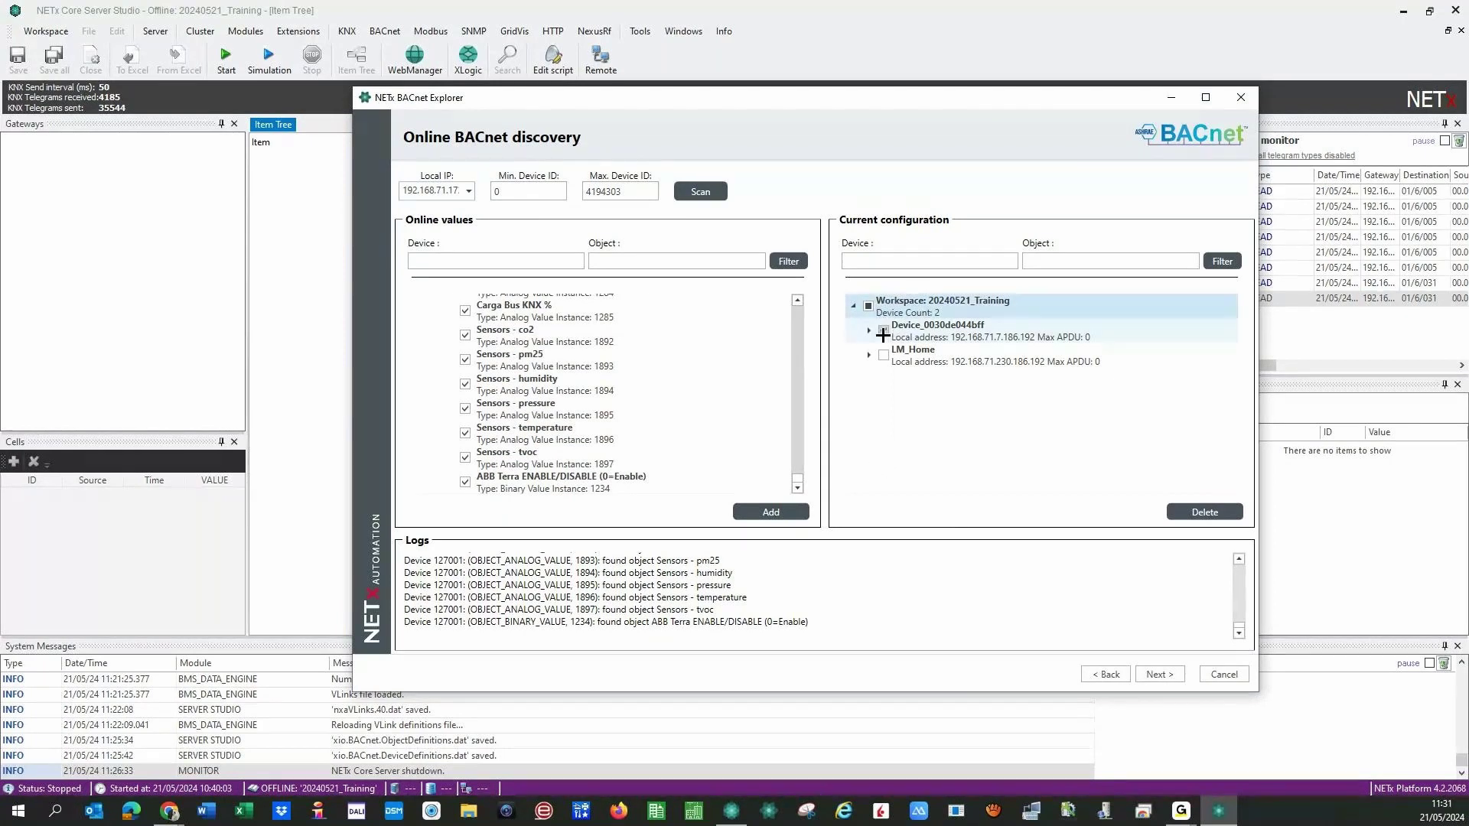
click(883, 355)
click(1162, 675)
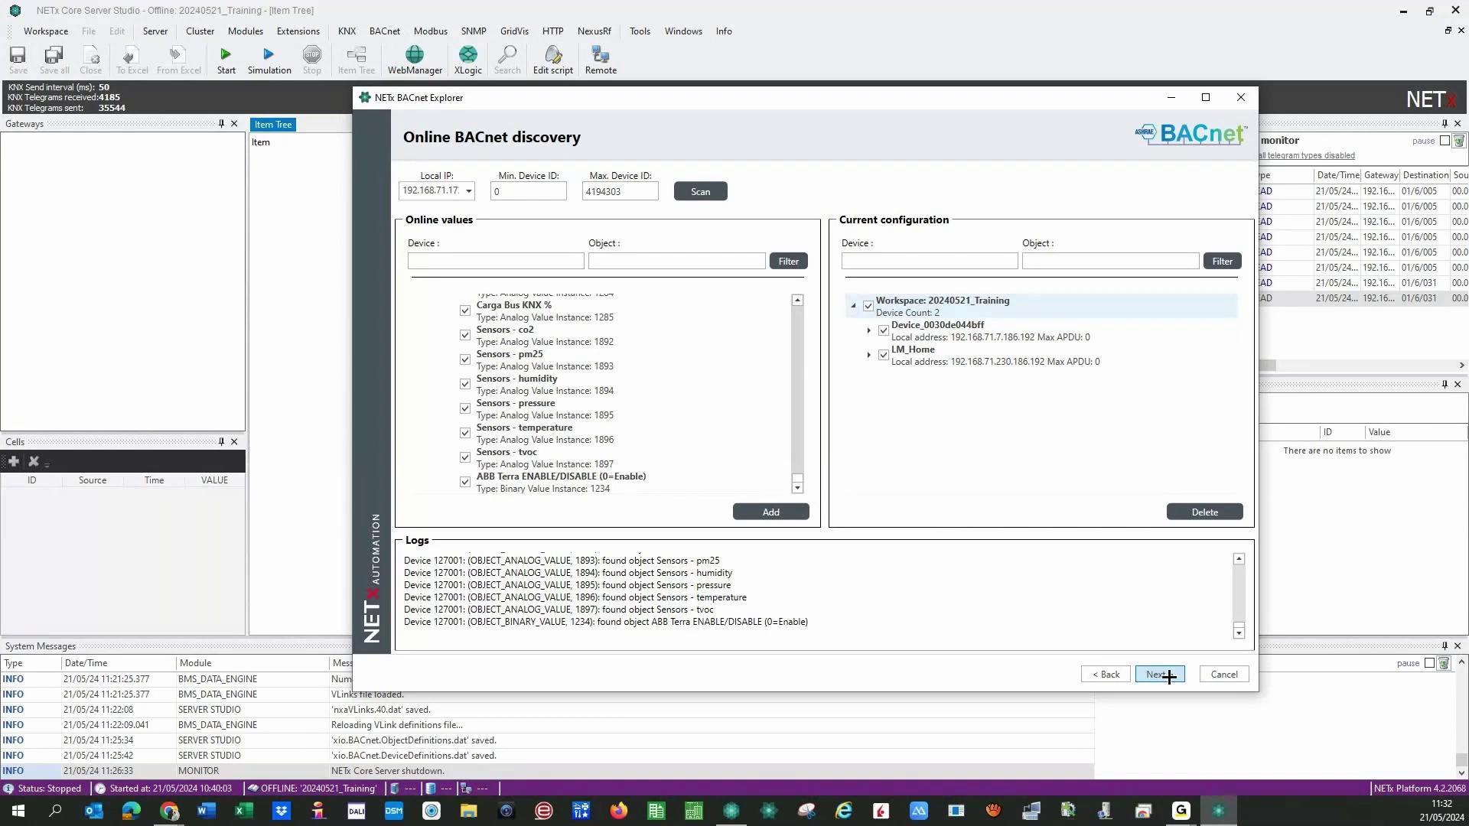
click(1162, 674)
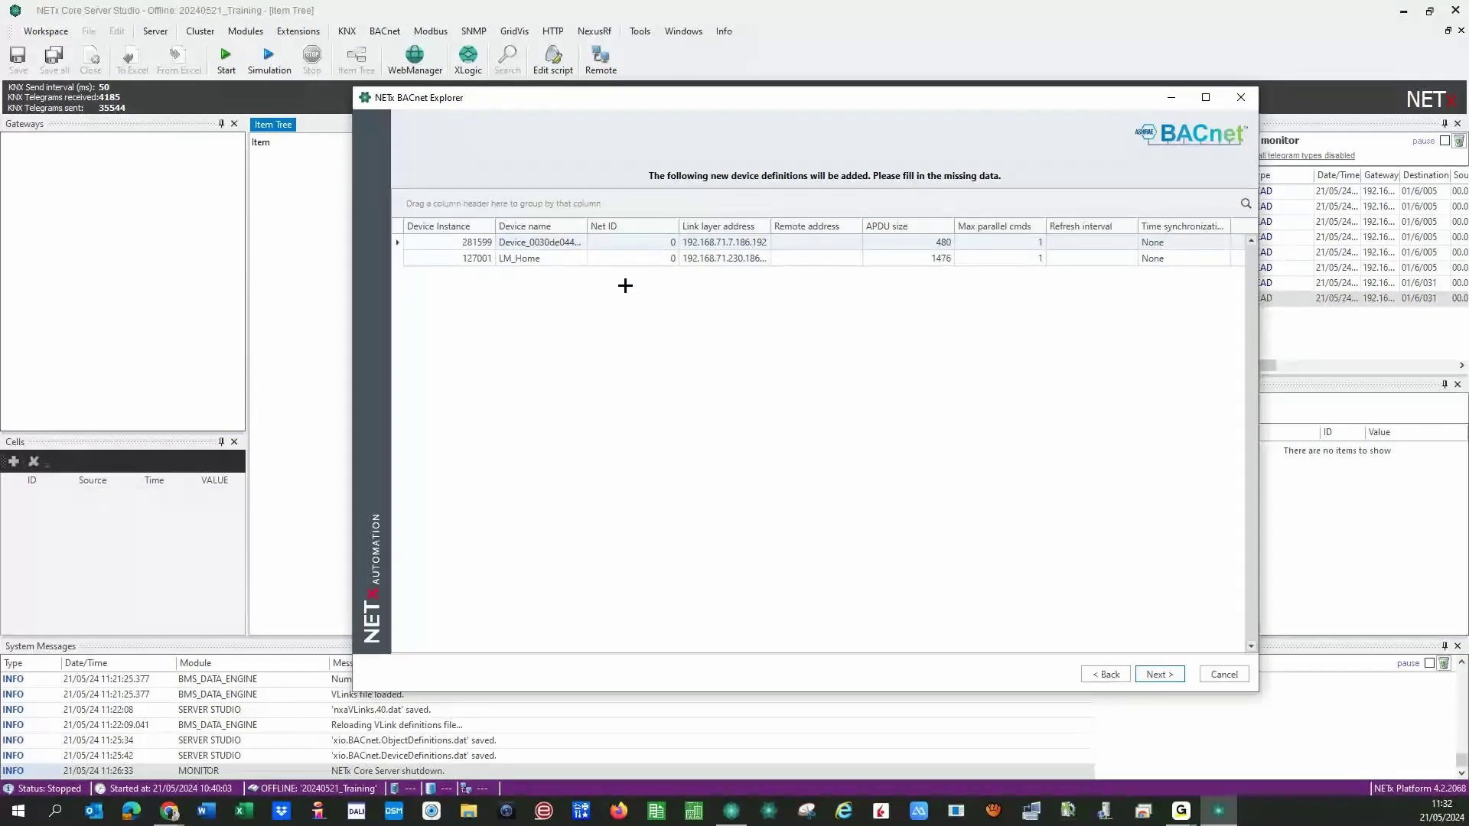
Accept the new device definitions, review the new object definitions and proceed to the configuration summary.
click(1158, 675)
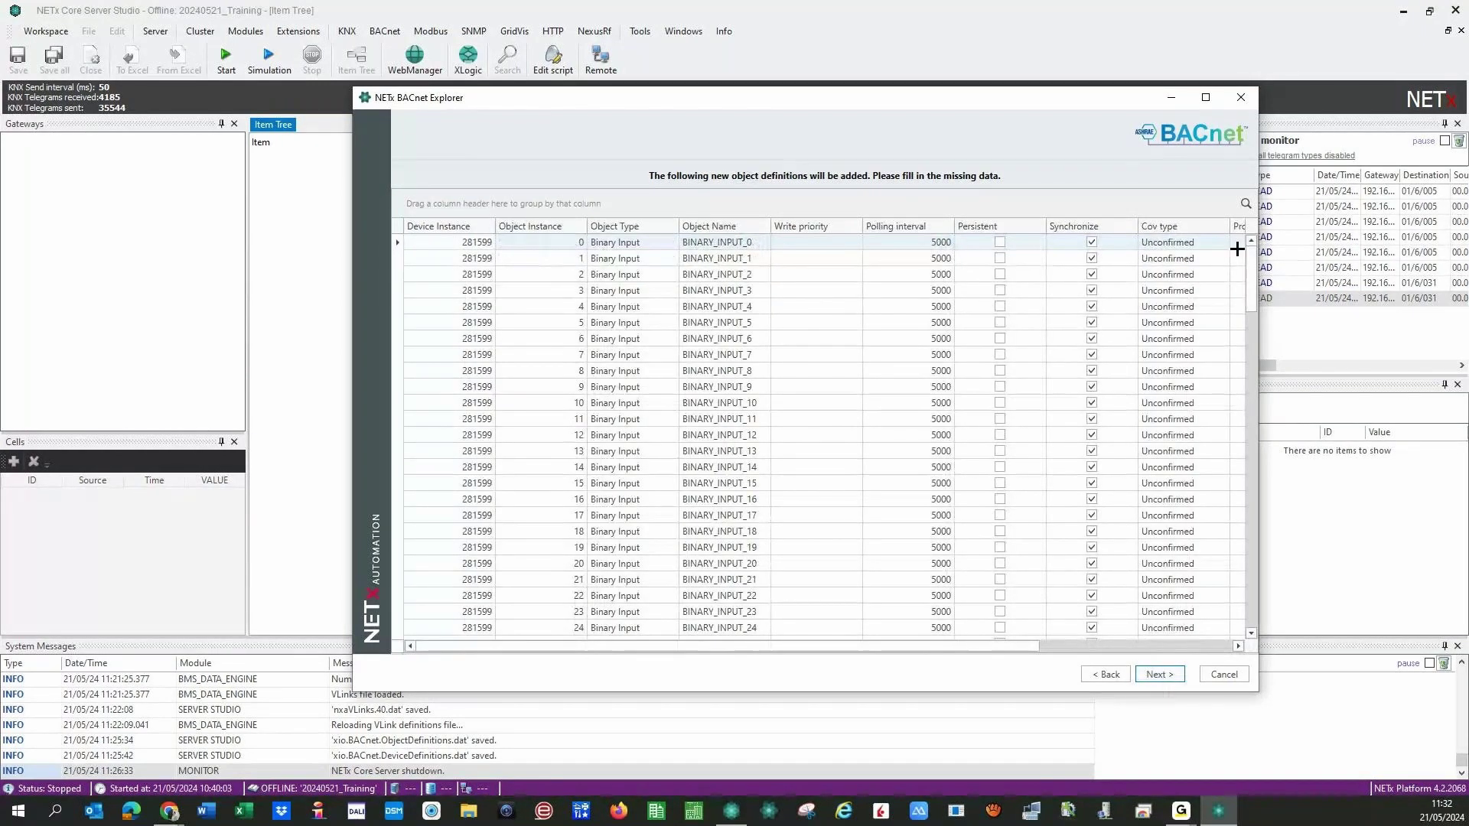
drag(1249, 252, 1268, 607)
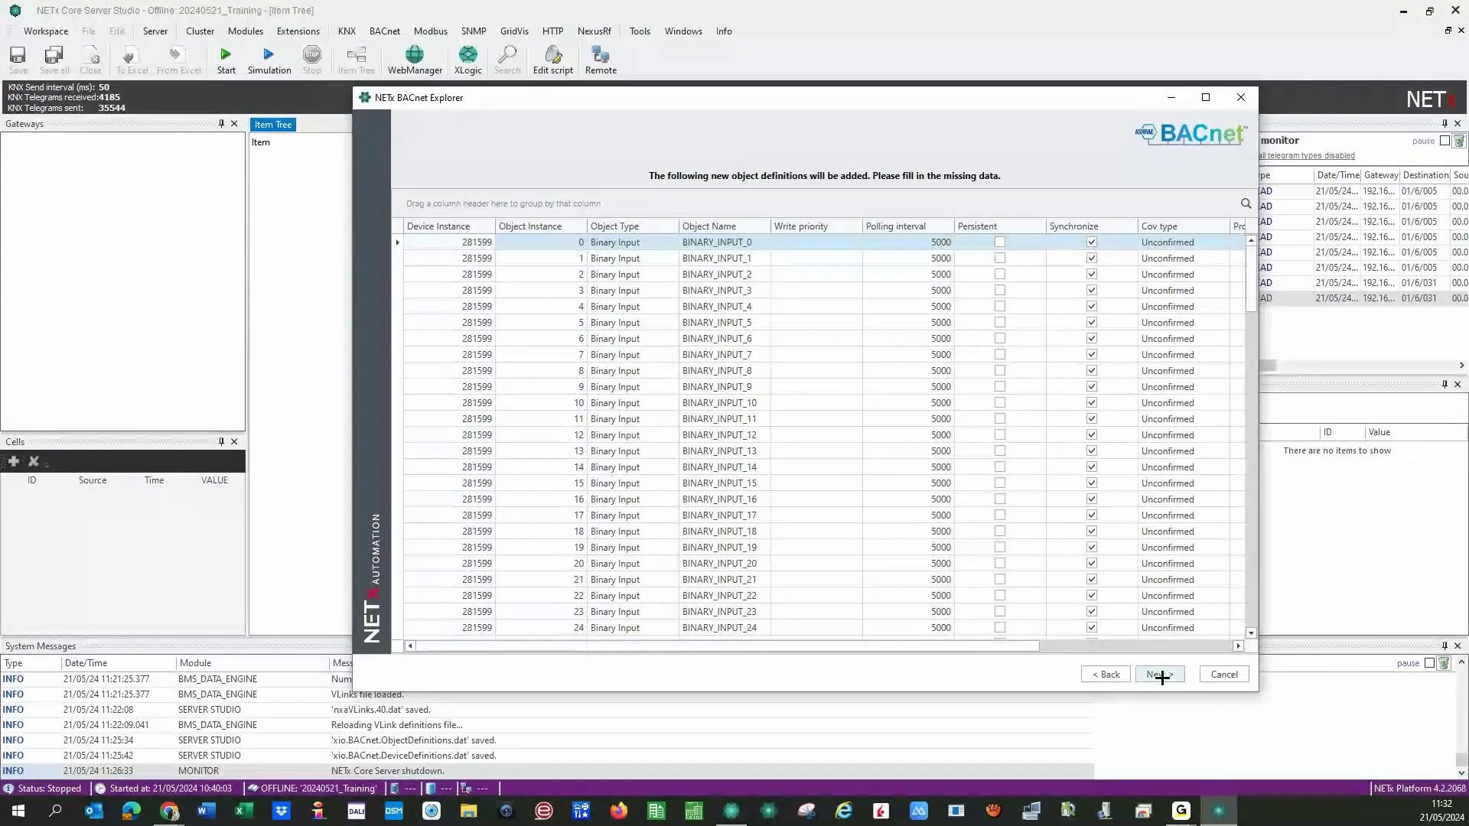
click(1160, 675)
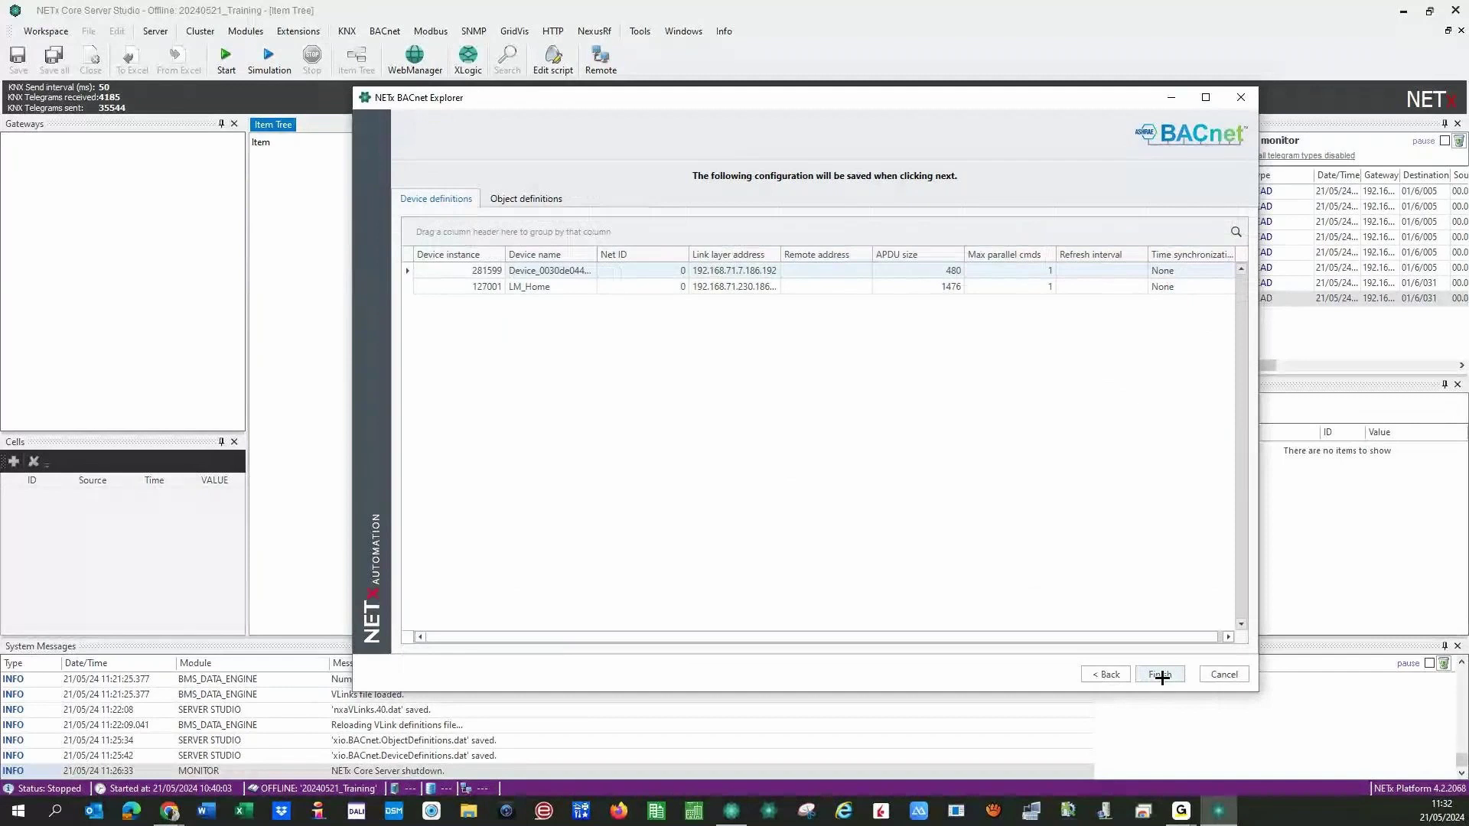
Check the device and object definitions in the summary, then finish the wizard to save the BACnet configuration.
click(404, 270)
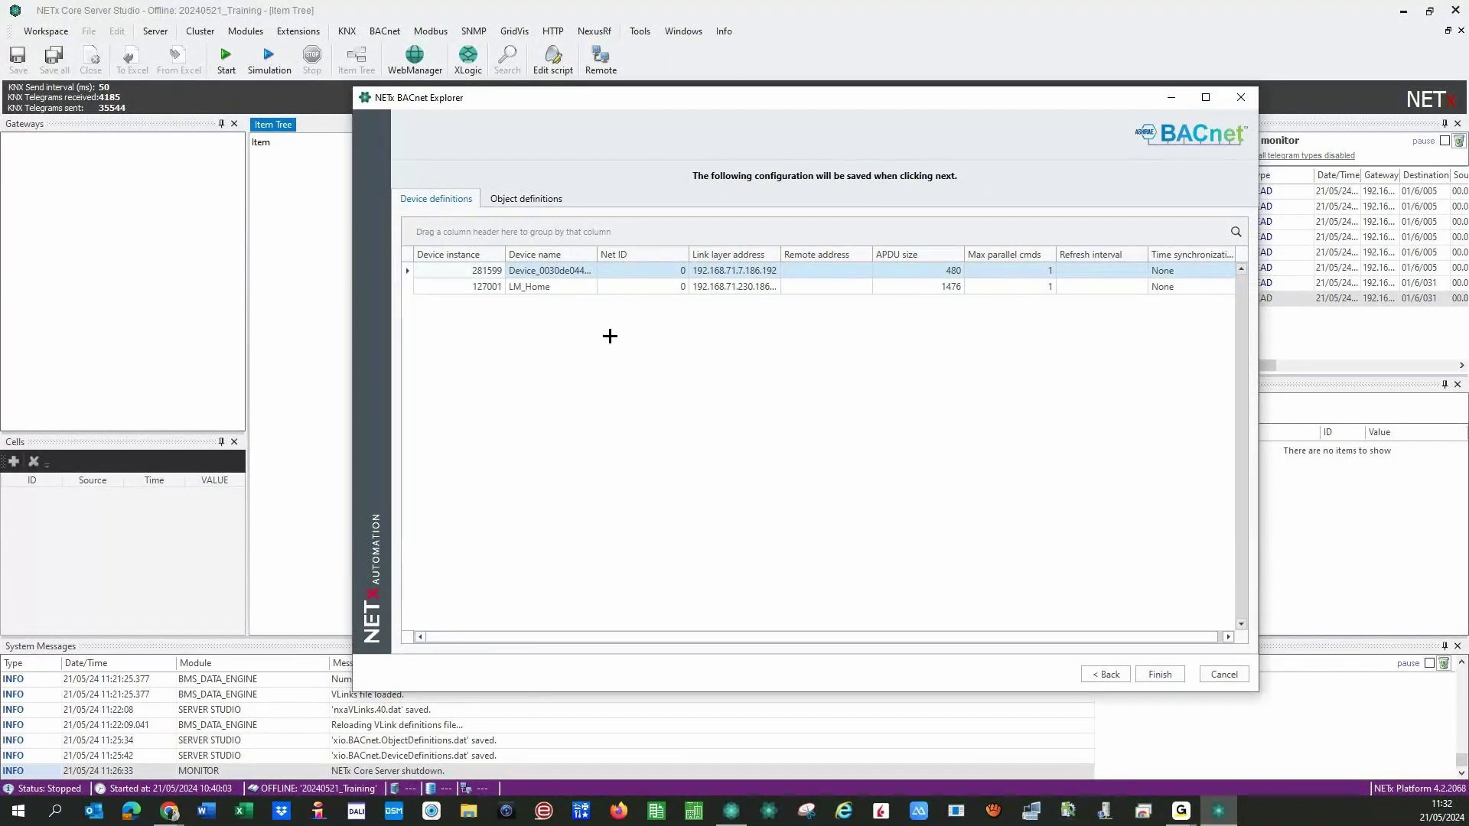
click(526, 201)
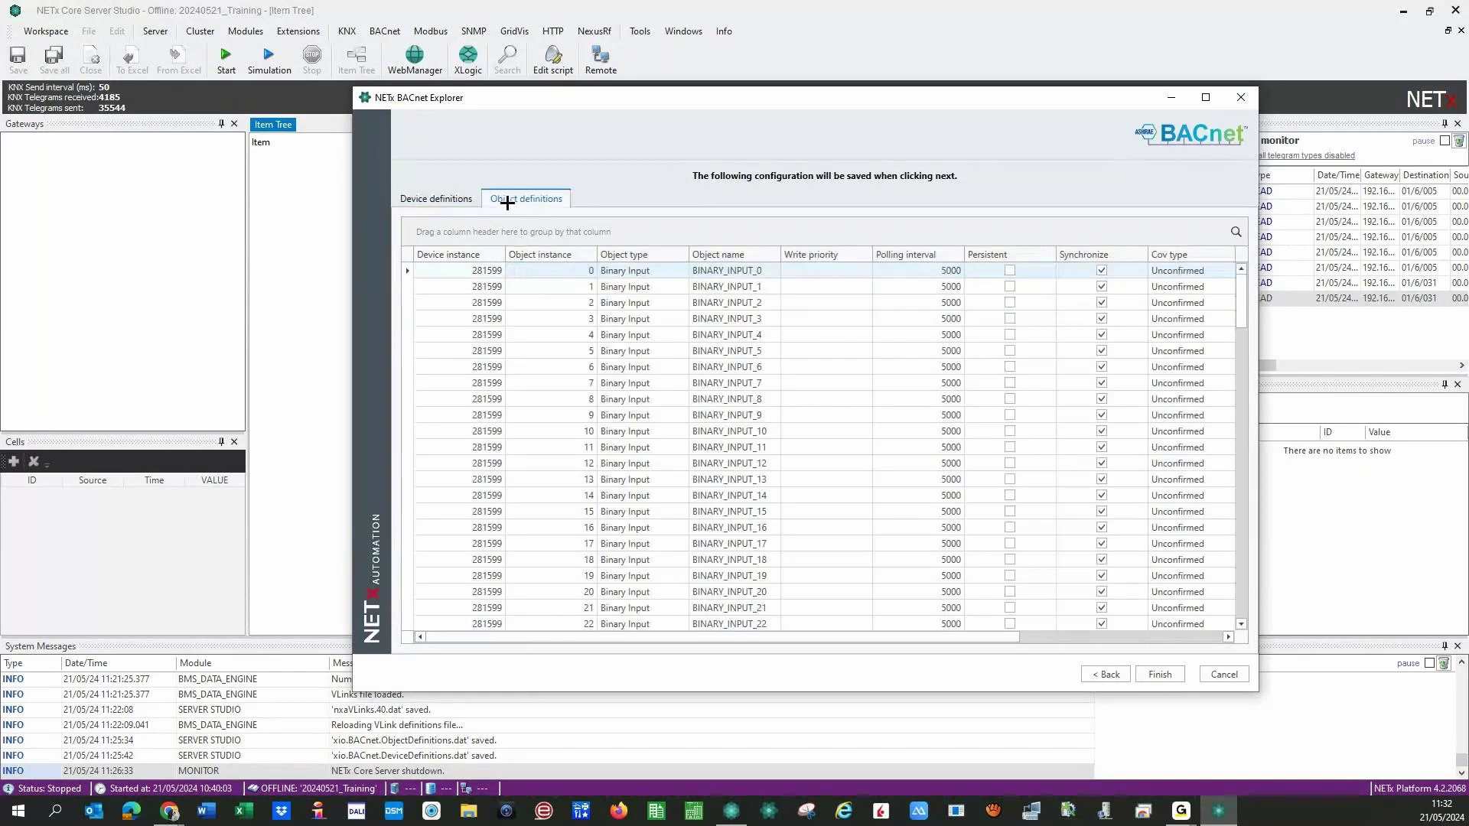
click(438, 197)
click(1157, 675)
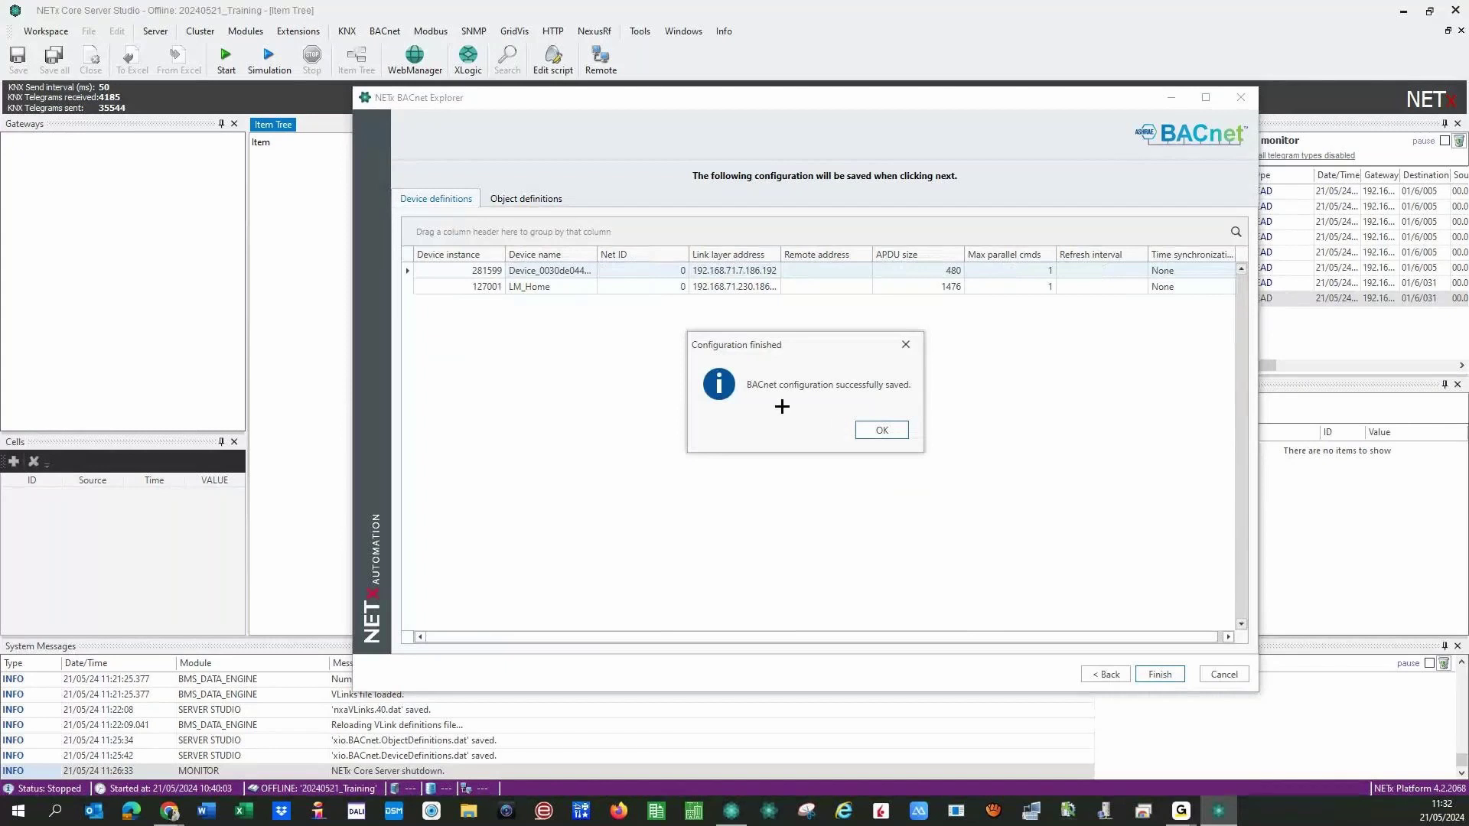
click(881, 429)
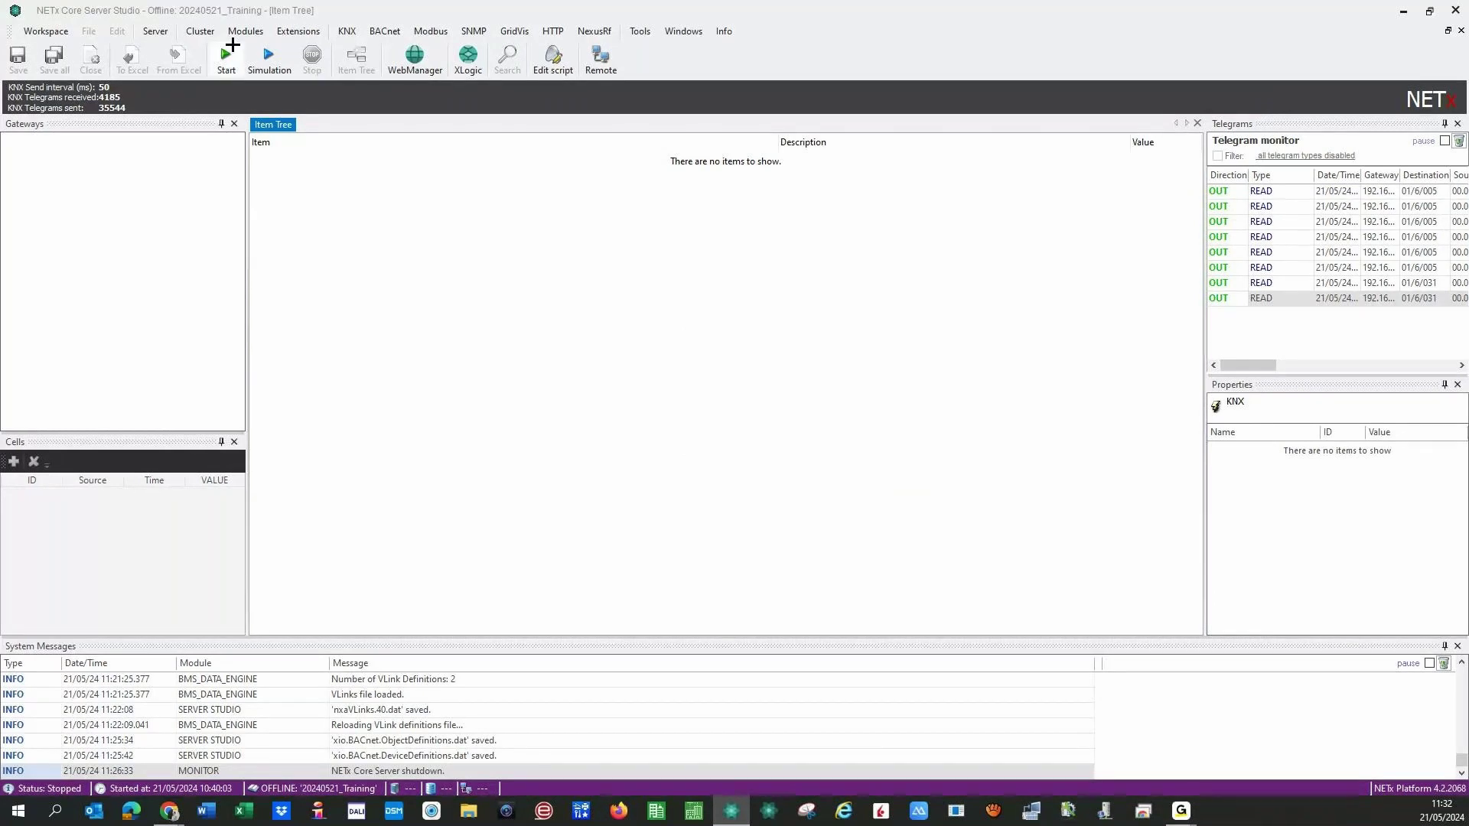
Open the BACnet device definitions, then examine the BACnet driver configuration parameters and leave them without saving.
click(384, 31)
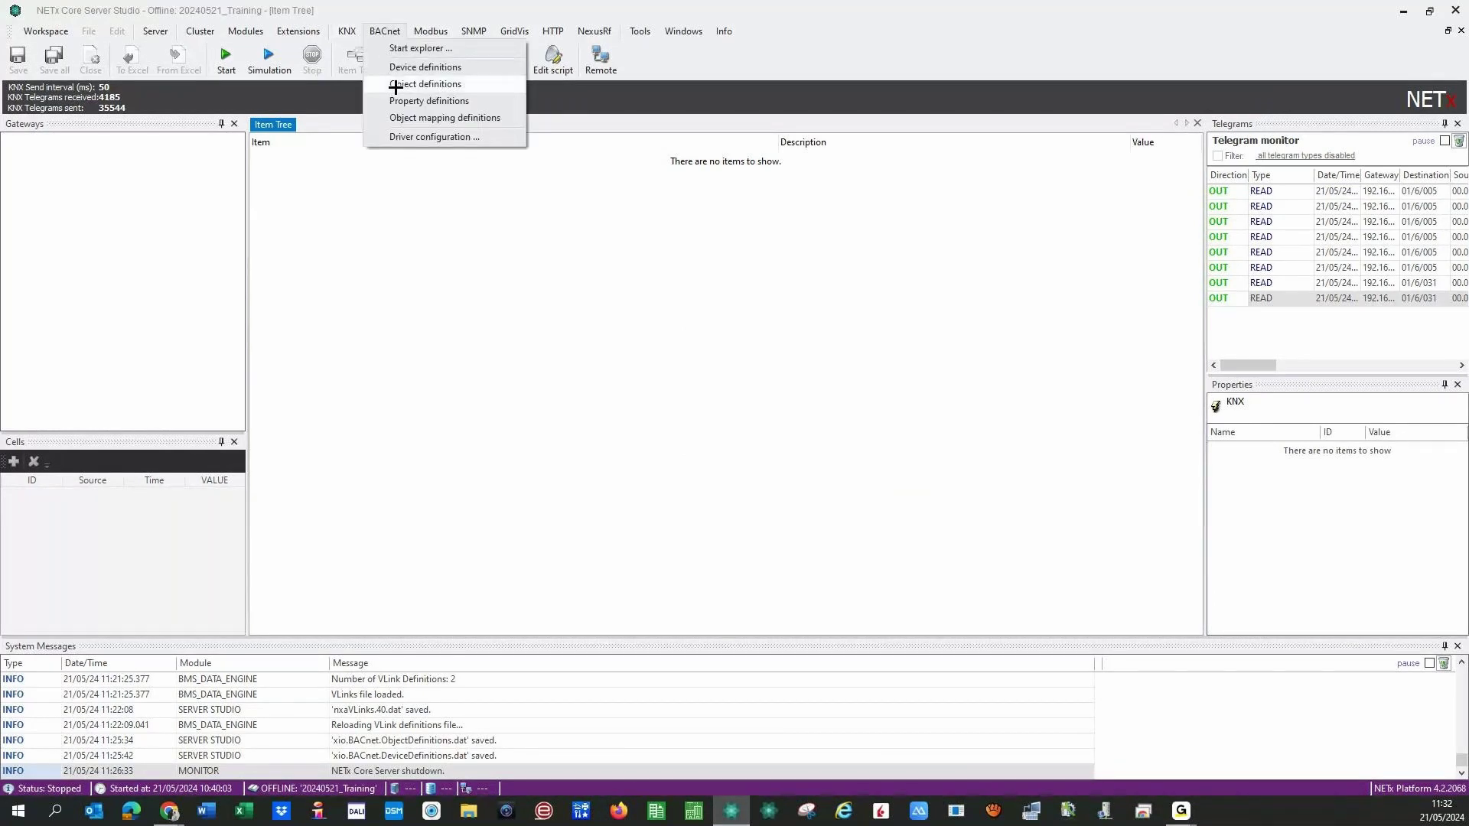
click(406, 67)
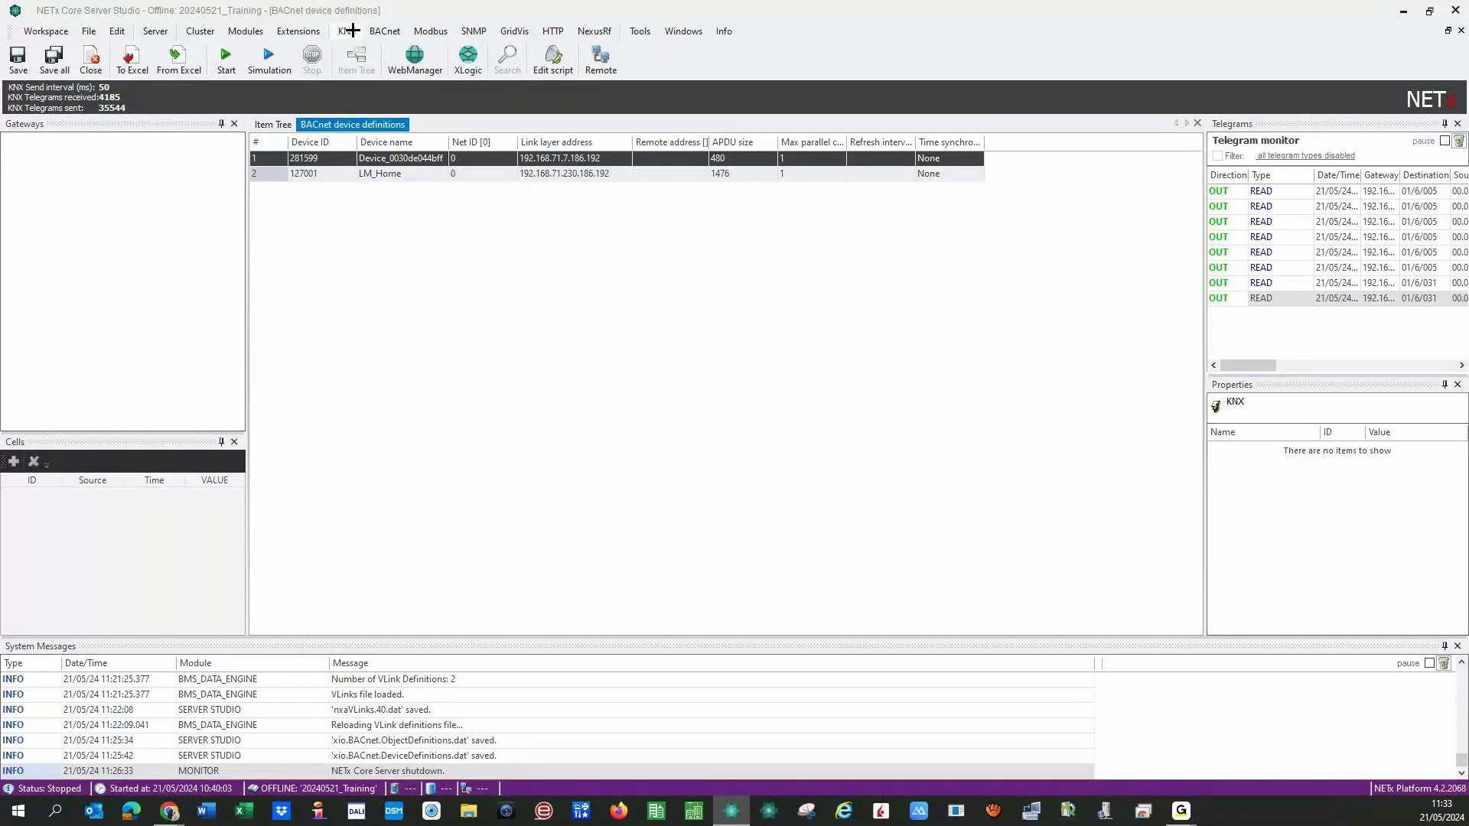
click(385, 33)
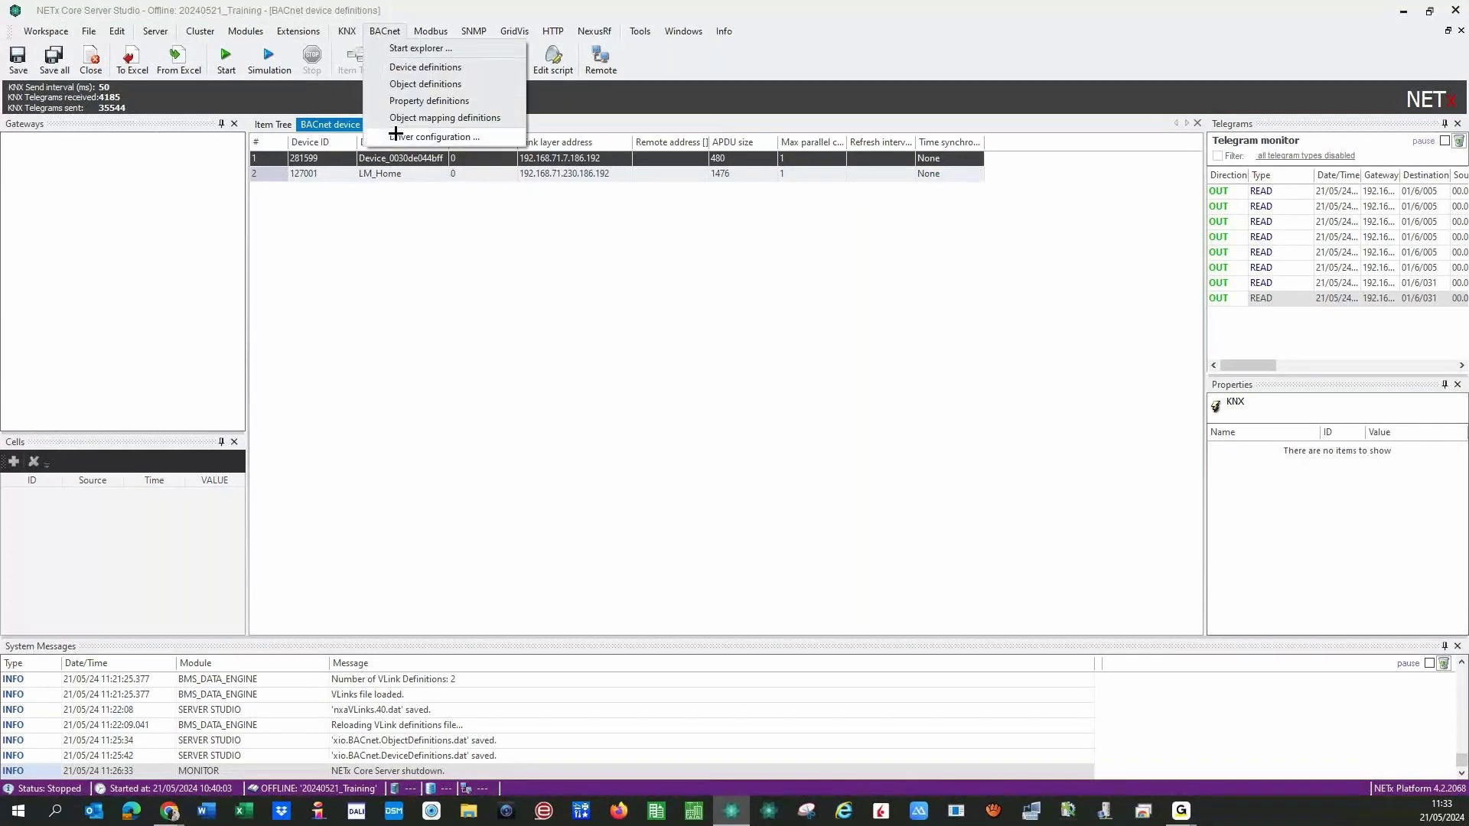
click(419, 138)
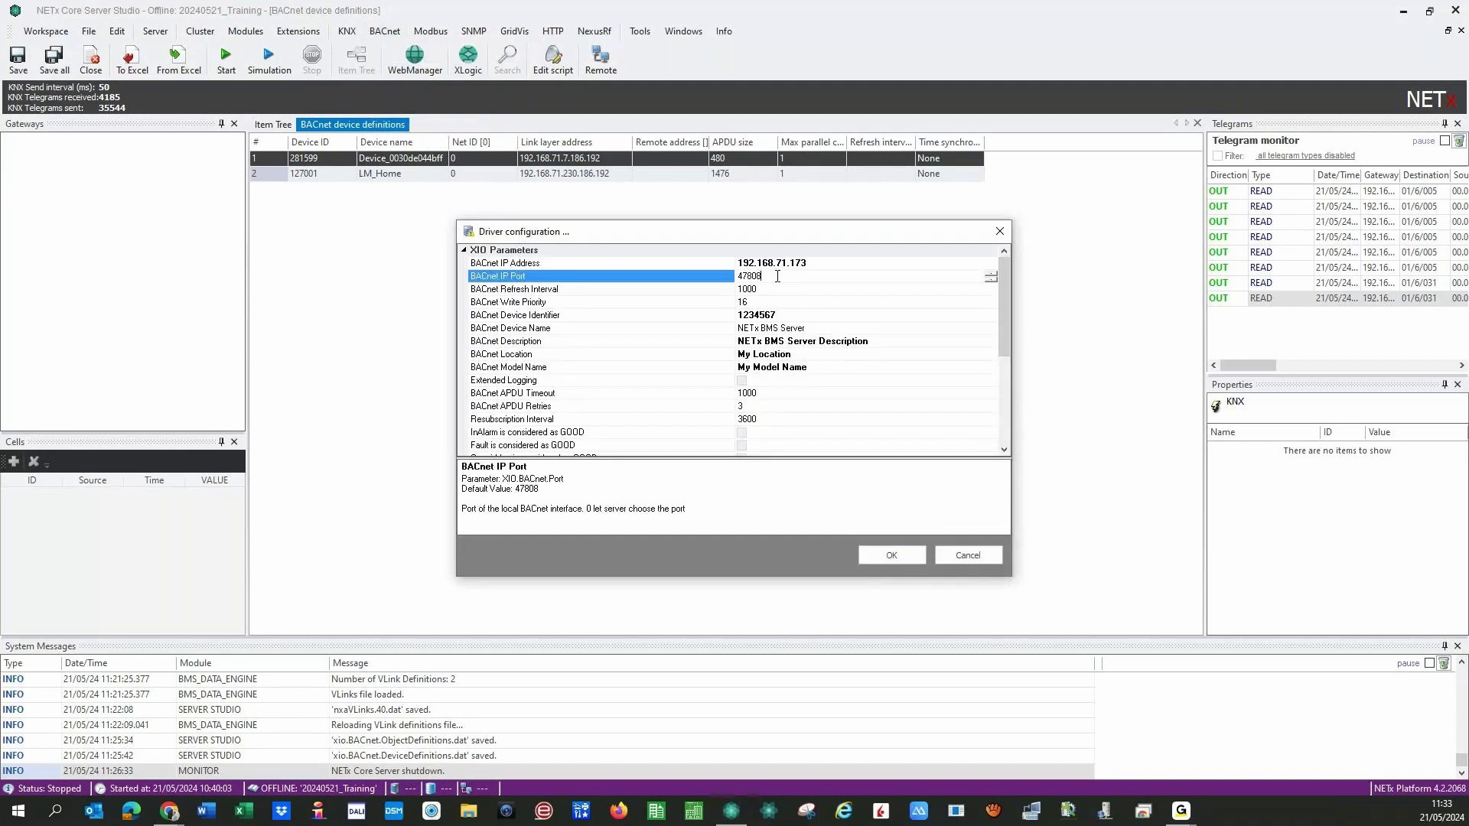
double_click(782, 281)
click(775, 276)
scroll(712, 314, down, 5)
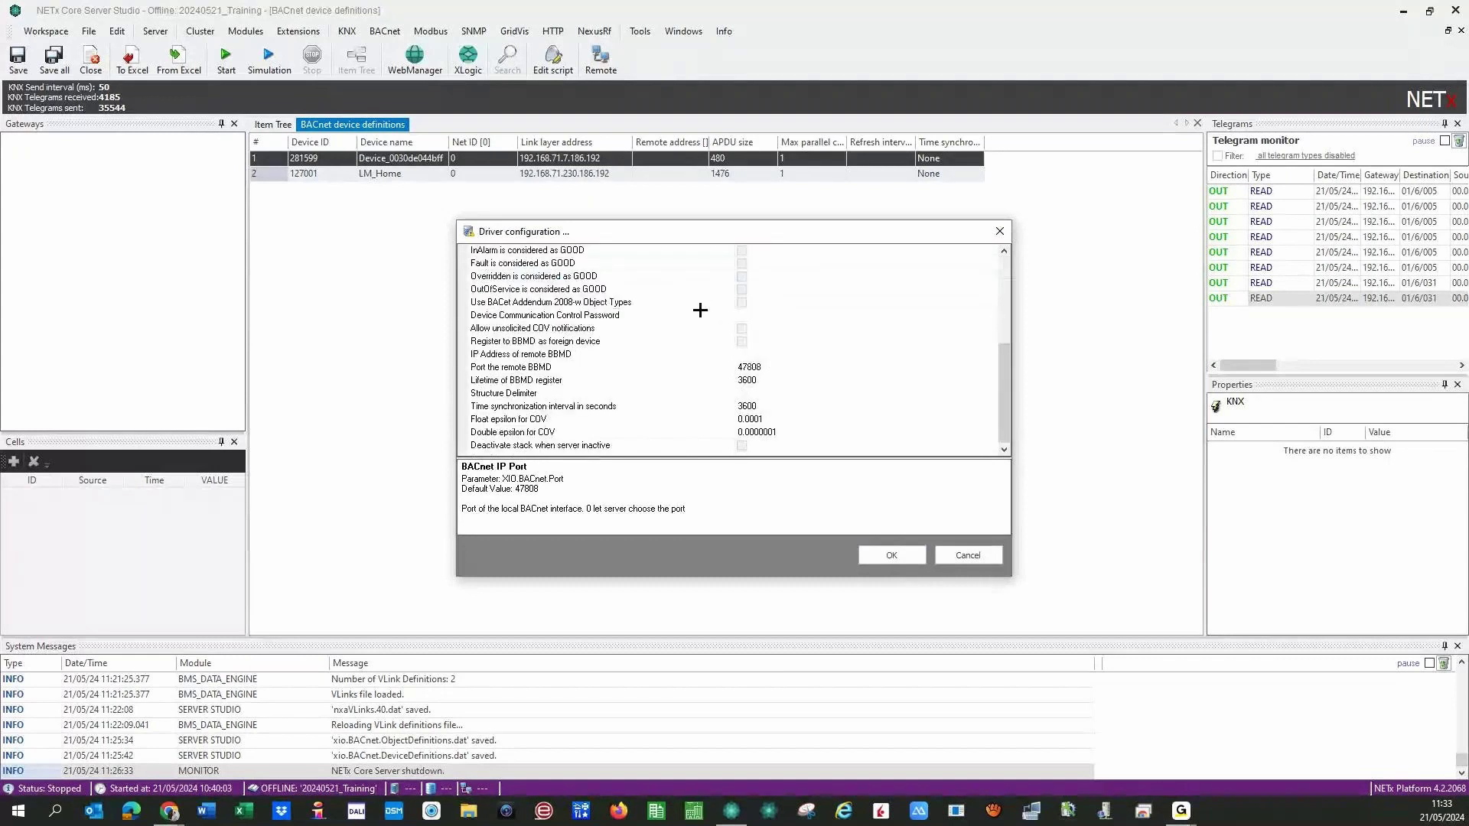
scroll(693, 306, up, 5)
scroll(683, 294, down, 5)
scroll(715, 268, up, 5)
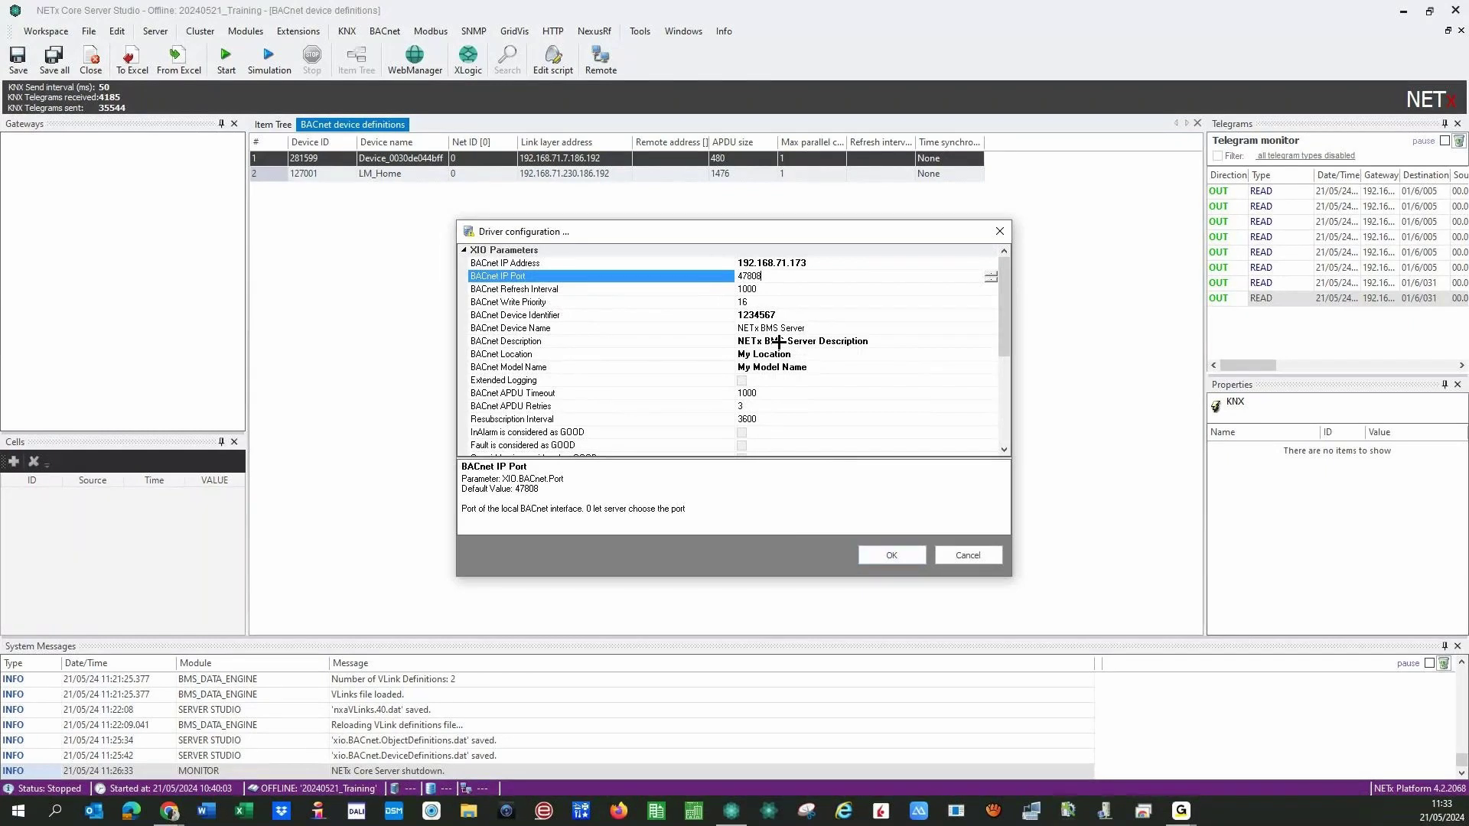
drag(1005, 336, 1005, 421)
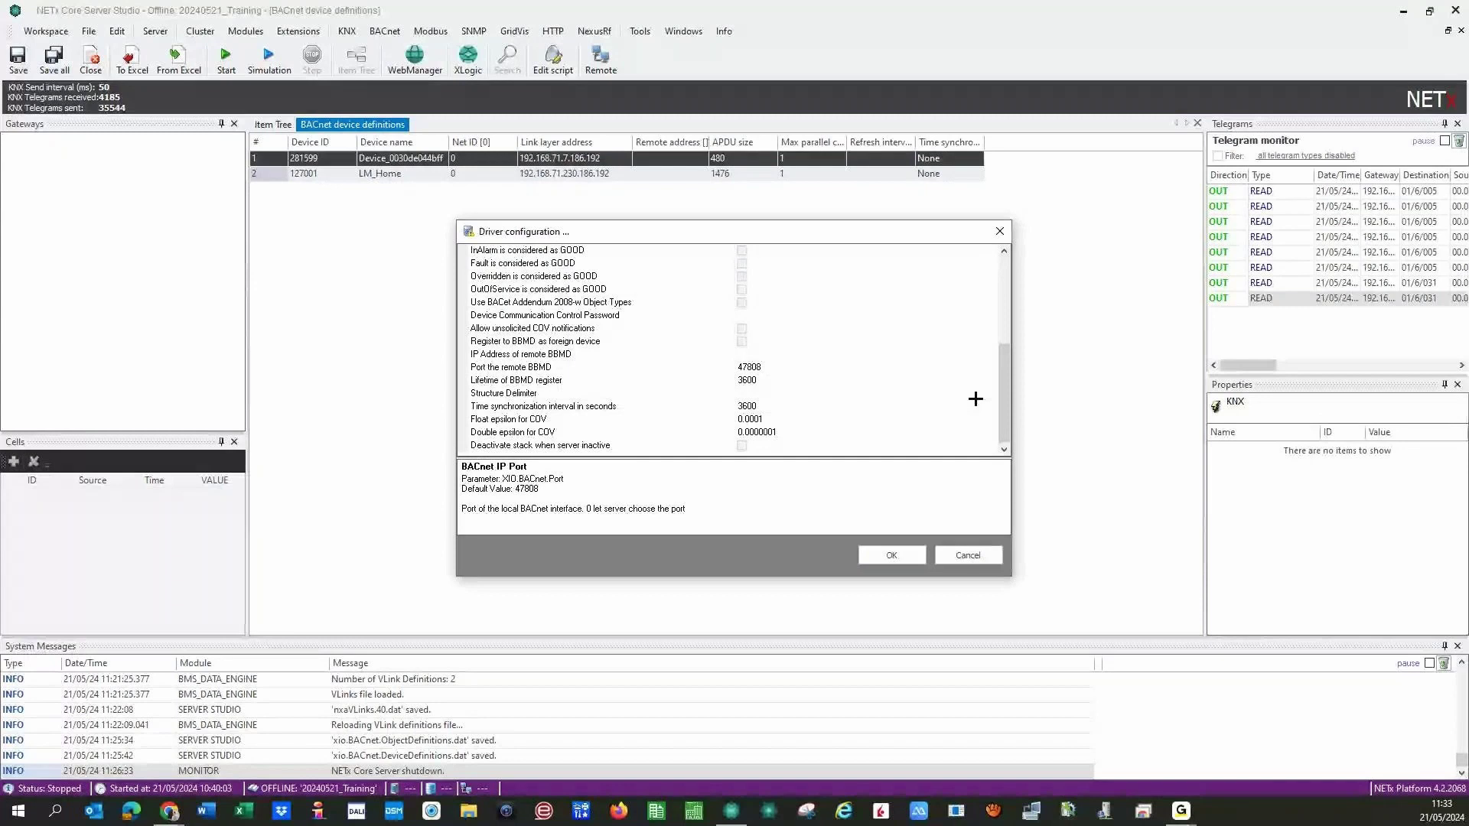
scroll(708, 378, up, 3)
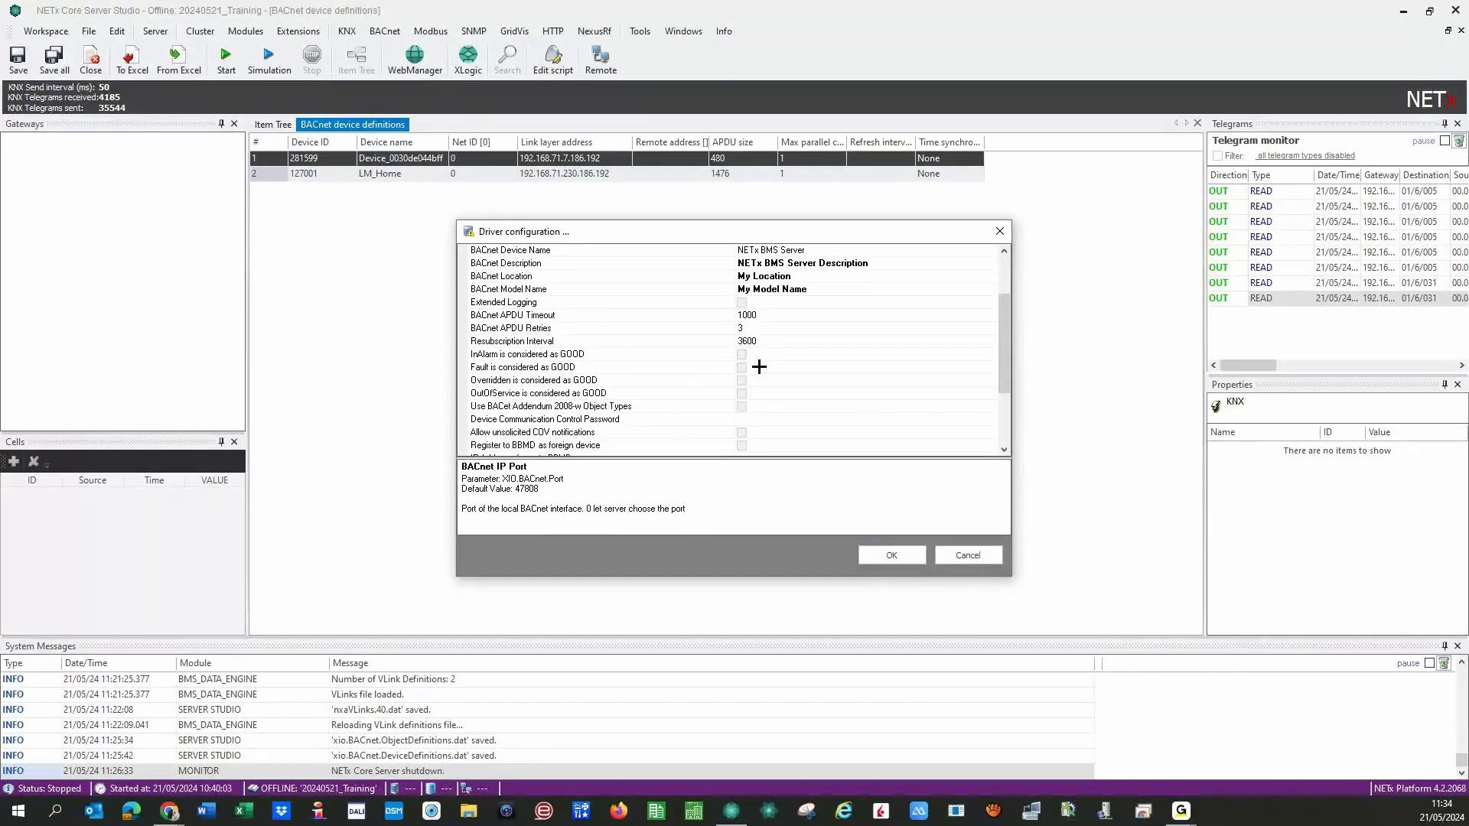
drag(1005, 375, 970, 553)
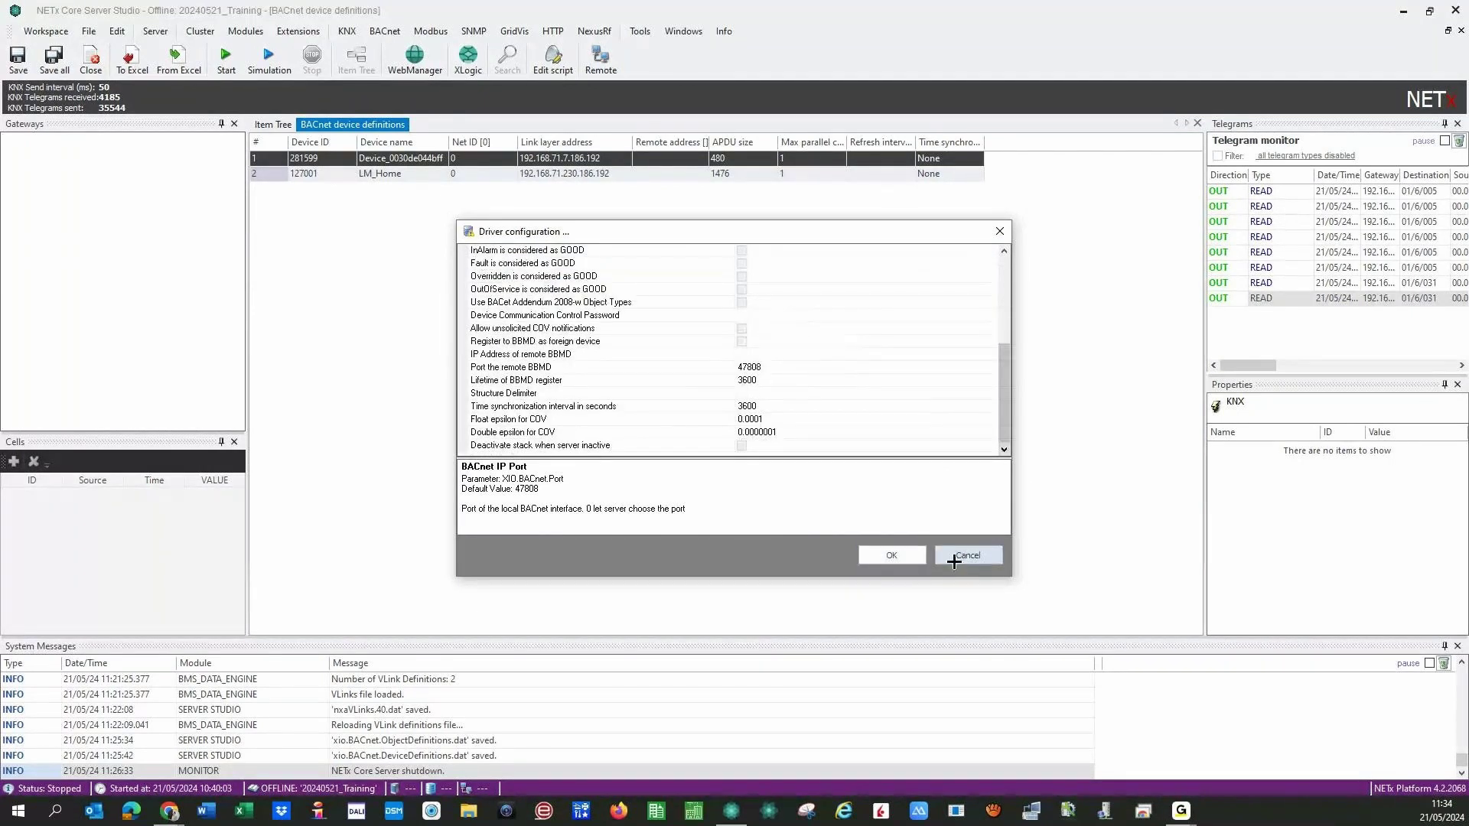
click(968, 554)
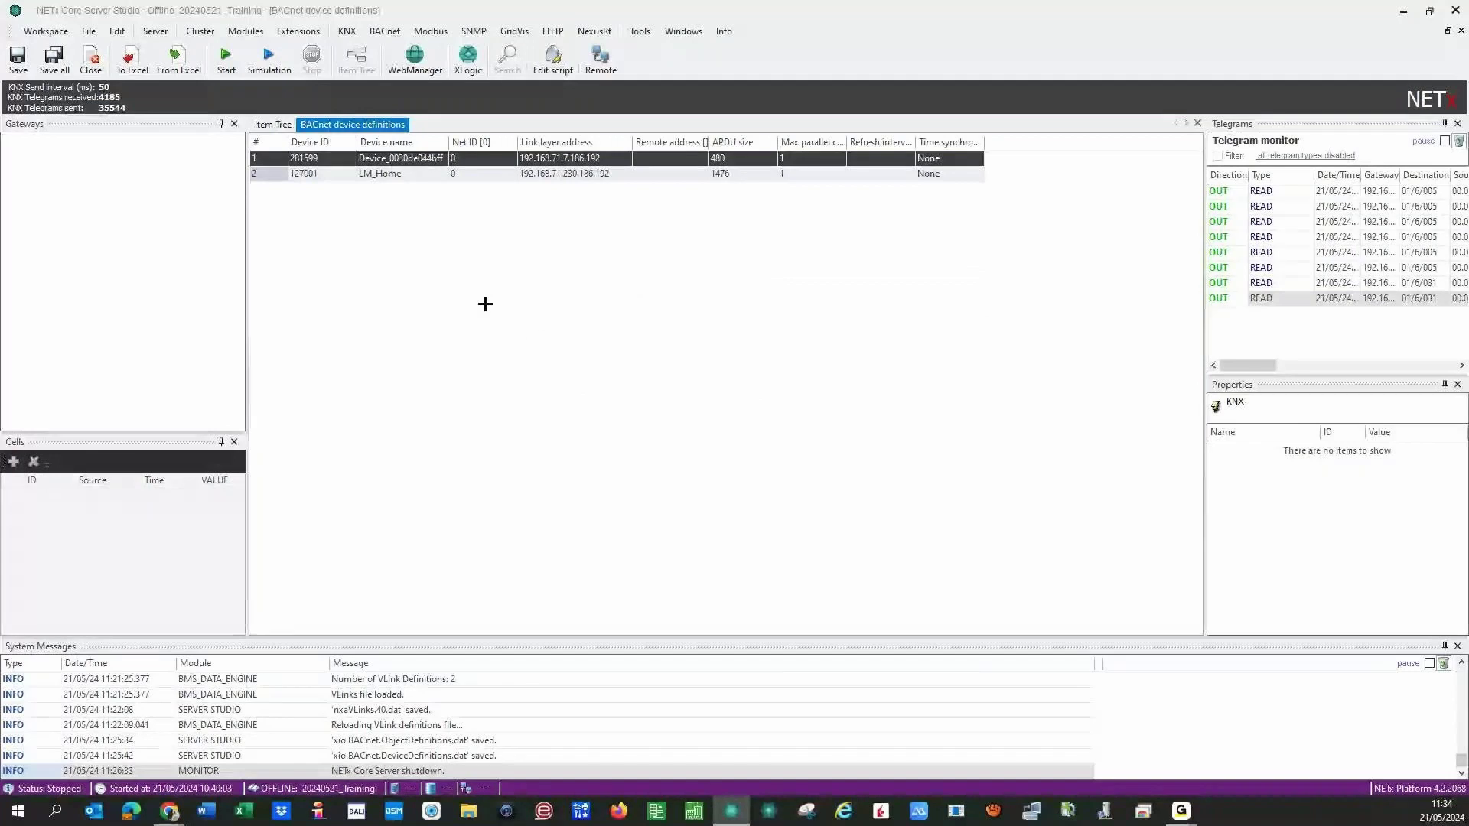
Delete BINARY_OUTPUT_8 through BINARY_OUTPUT_35 of device 281599 from the BACnet object definitions and look over the remaining rows.
click(386, 31)
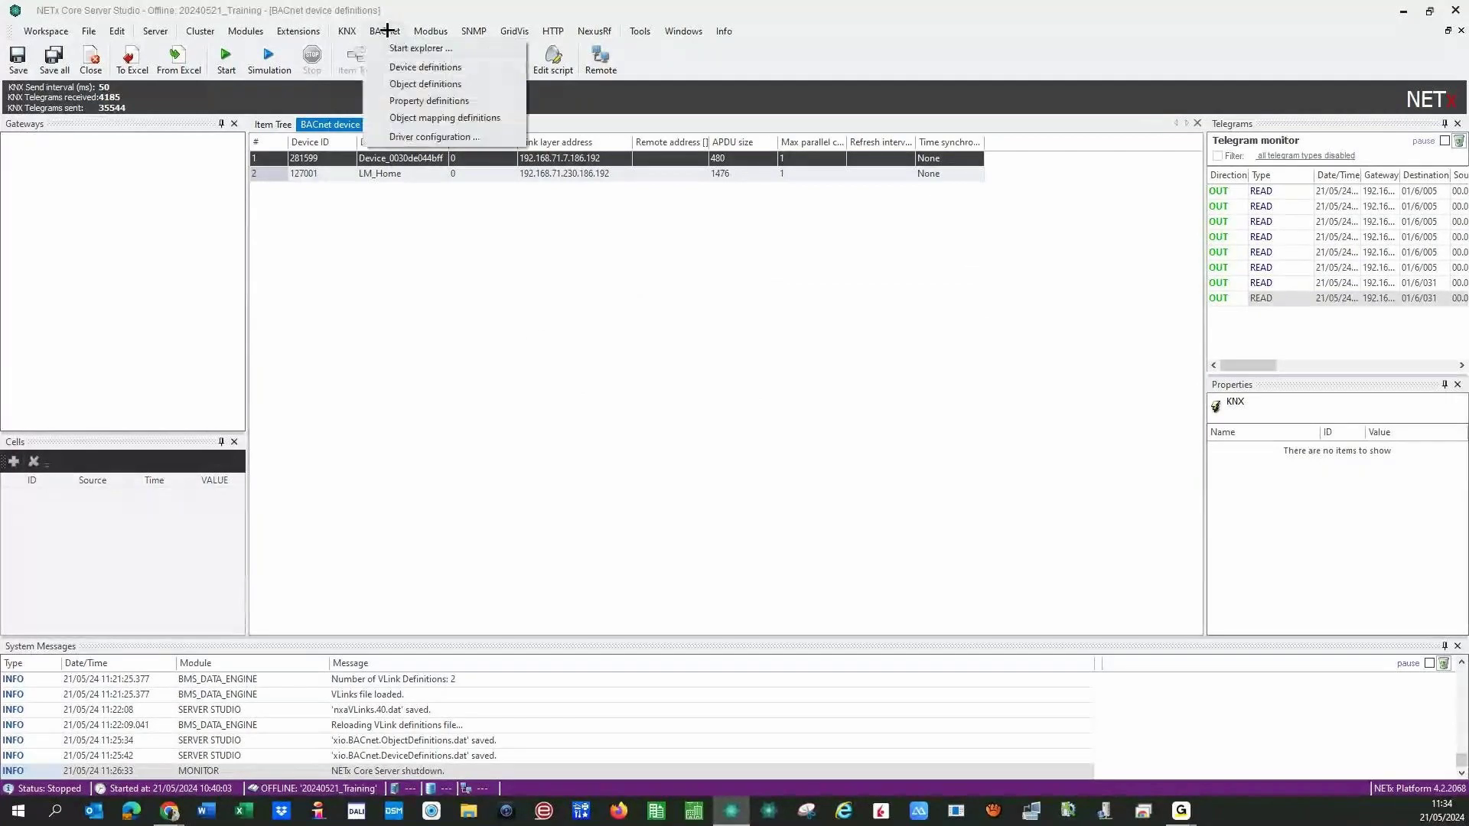
click(394, 83)
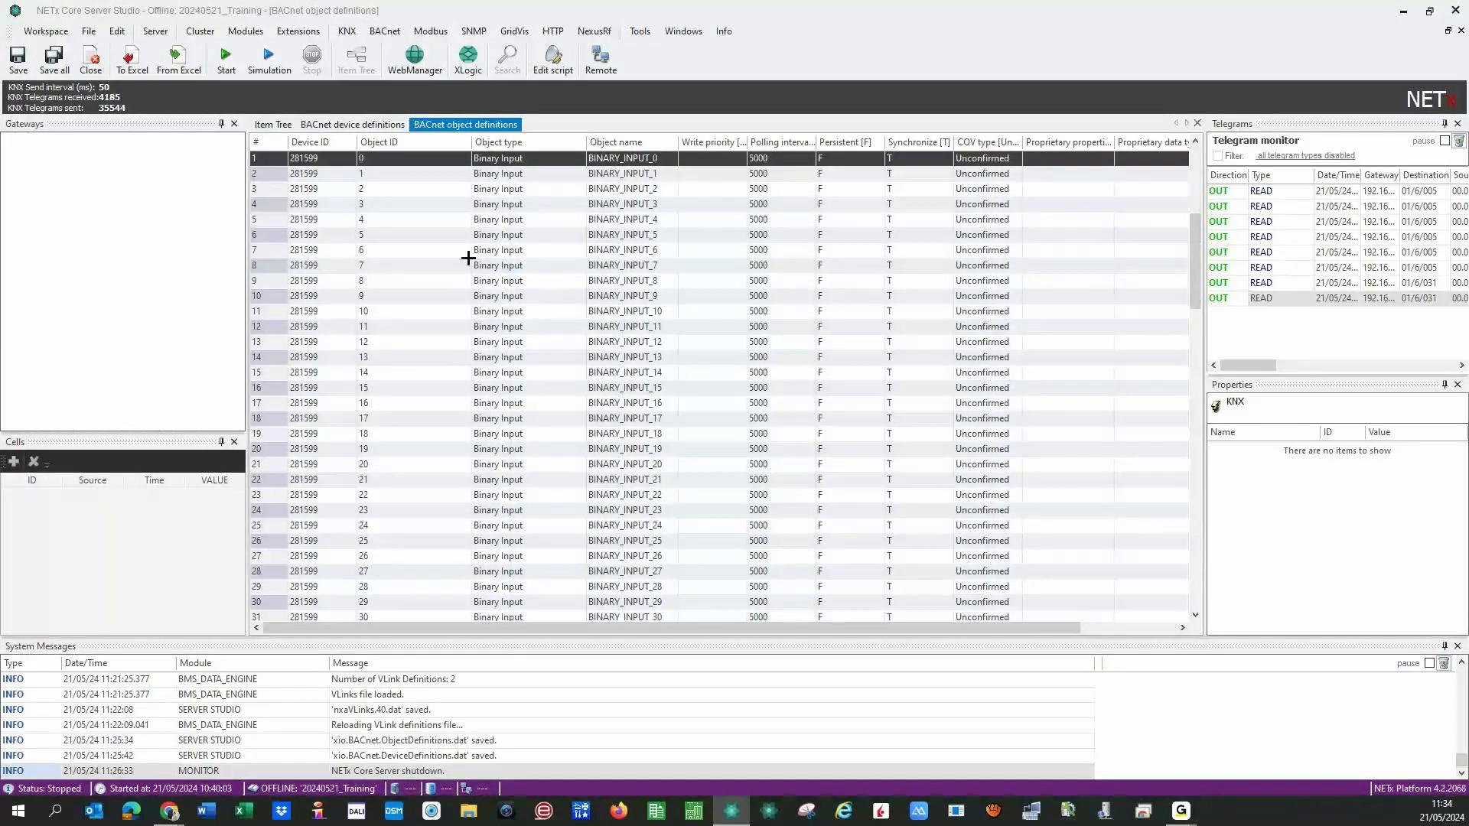
scroll(420, 264, down, 14)
click(265, 310)
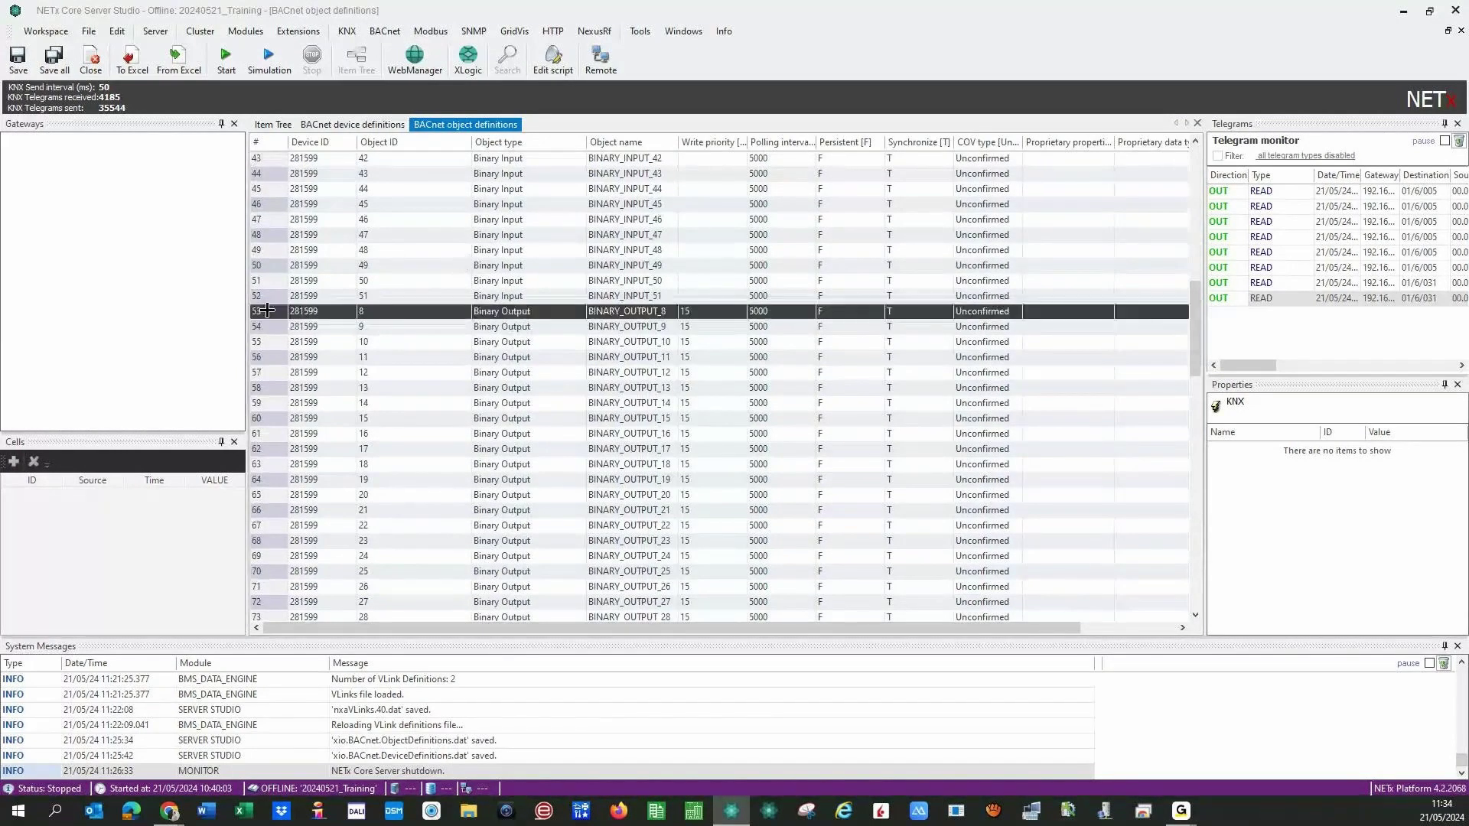
key(shift+Down)
key(shift+Down)
key(shift+Down)
key(shift+Down)
key(shift+Down)
key(shift+Down)
key(shift+Down)
key(shift+Down)
key(shift+Down)
key(shift+Down)
key(shift+Down)
key(shift+Down)
key(shift+Down)
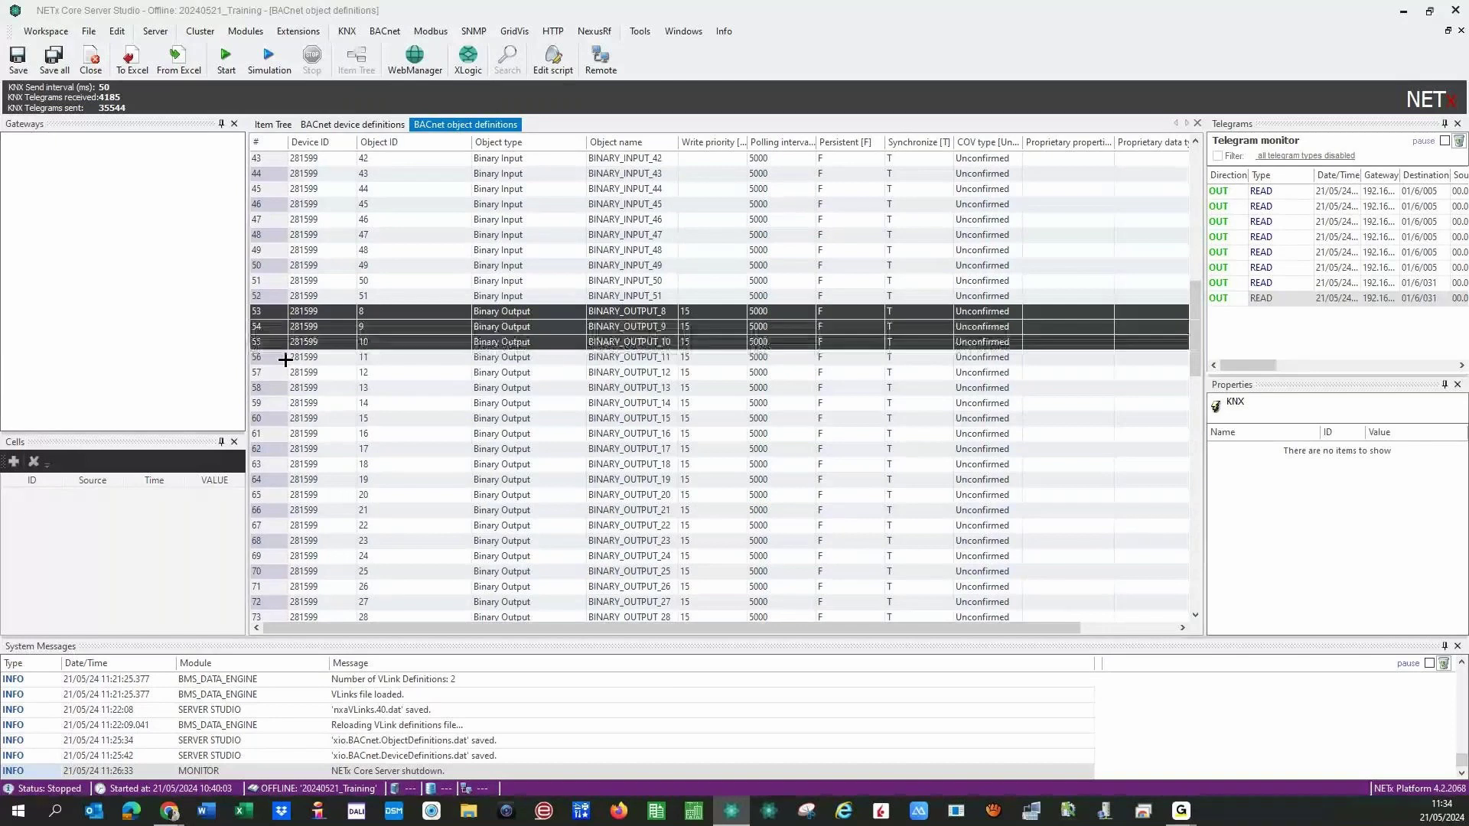
key(shift+Down)
key(shift+Down)
key(shift+Down)
key(shift+Down)
key(shift+Down)
key(shift+Down)
key(shift+Down)
key(shift+Down)
key(shift+Down)
key(shift+Down)
key(shift+Down)
key(shift+Down)
key(shift+Down)
key(shift+Down)
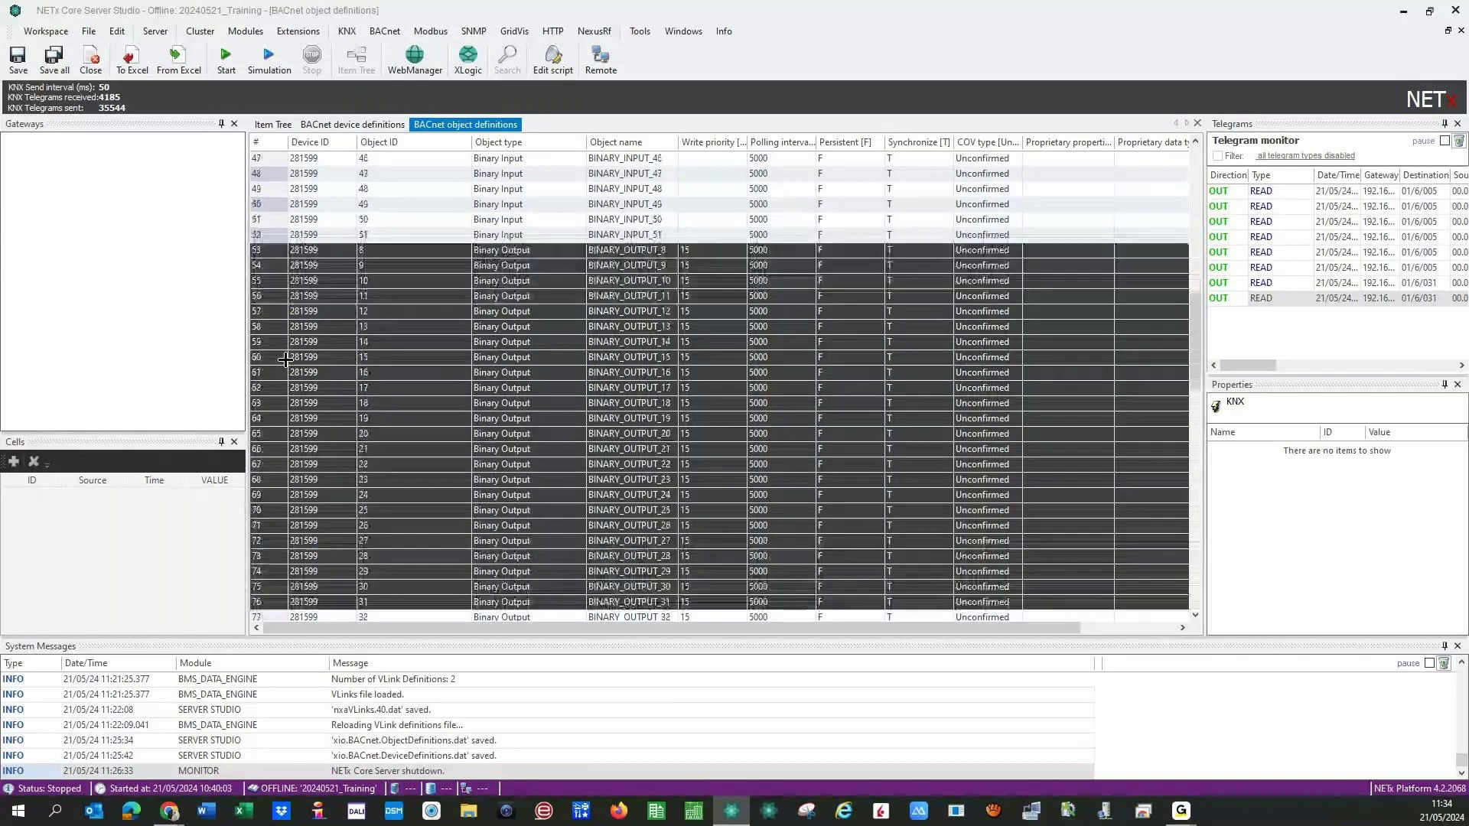
scroll(284, 359, down, 3)
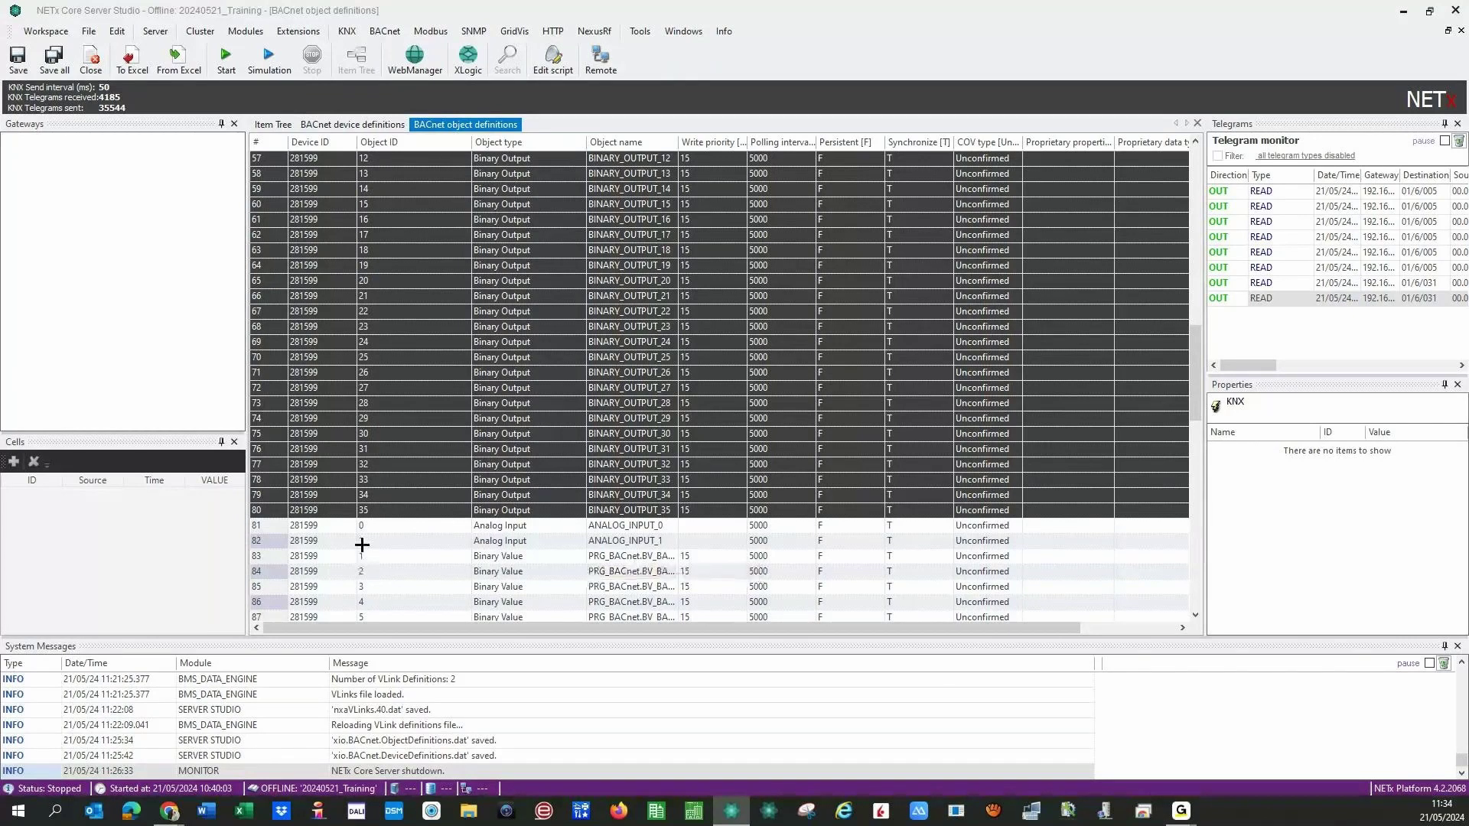
key(Delete)
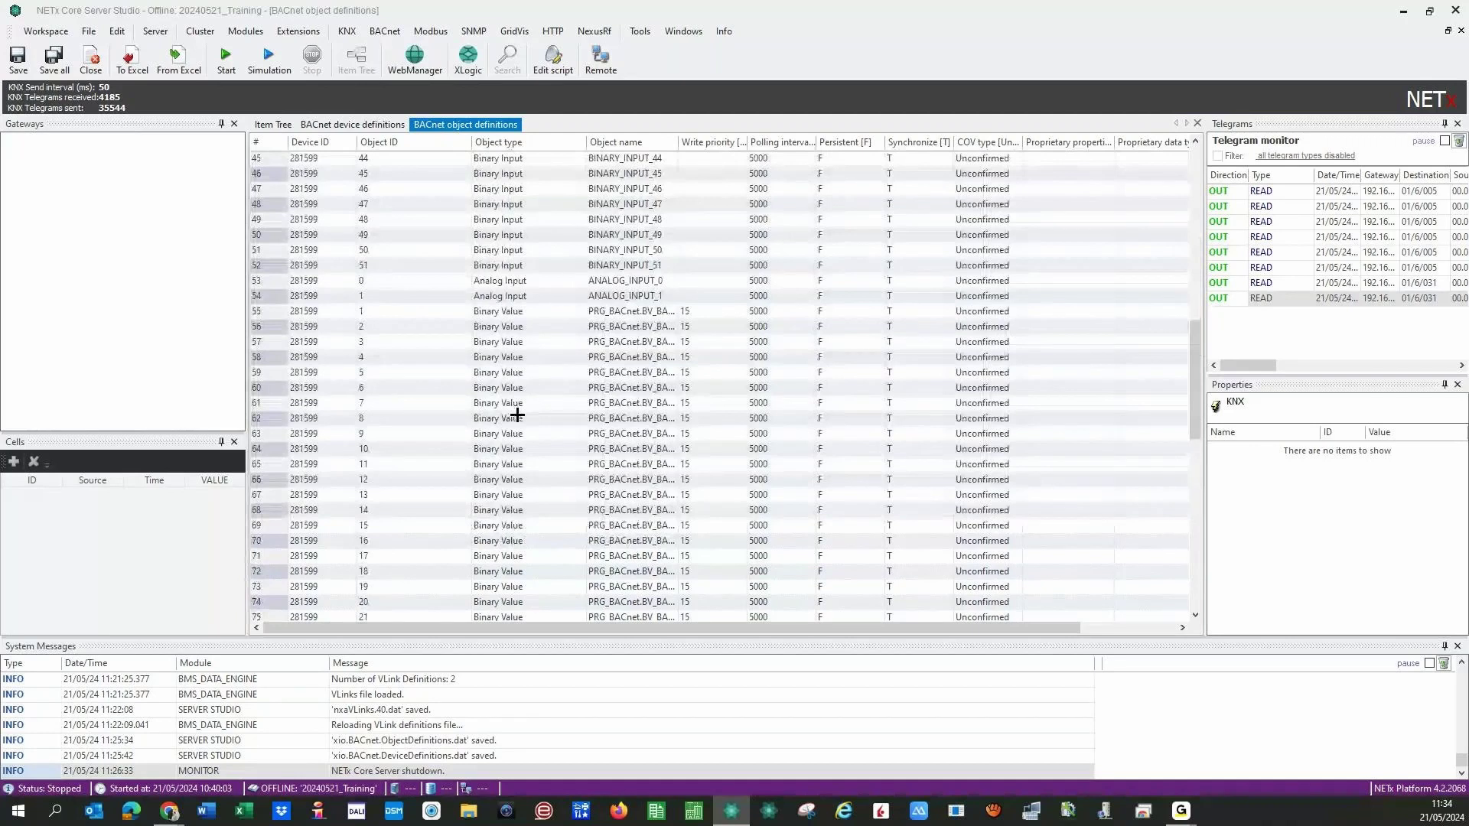
scroll(698, 384, down, 7)
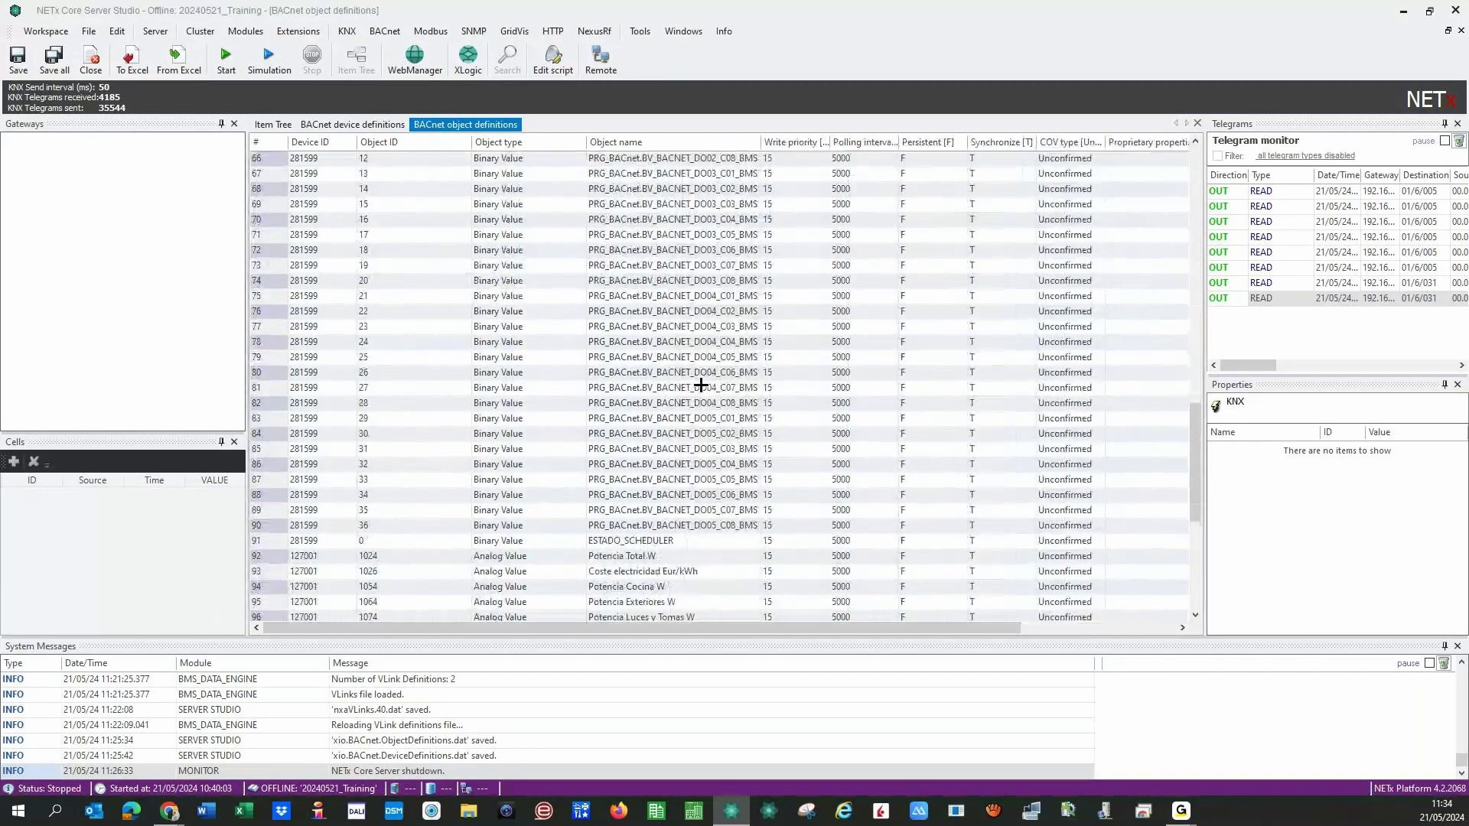
scroll(734, 383, up, 7)
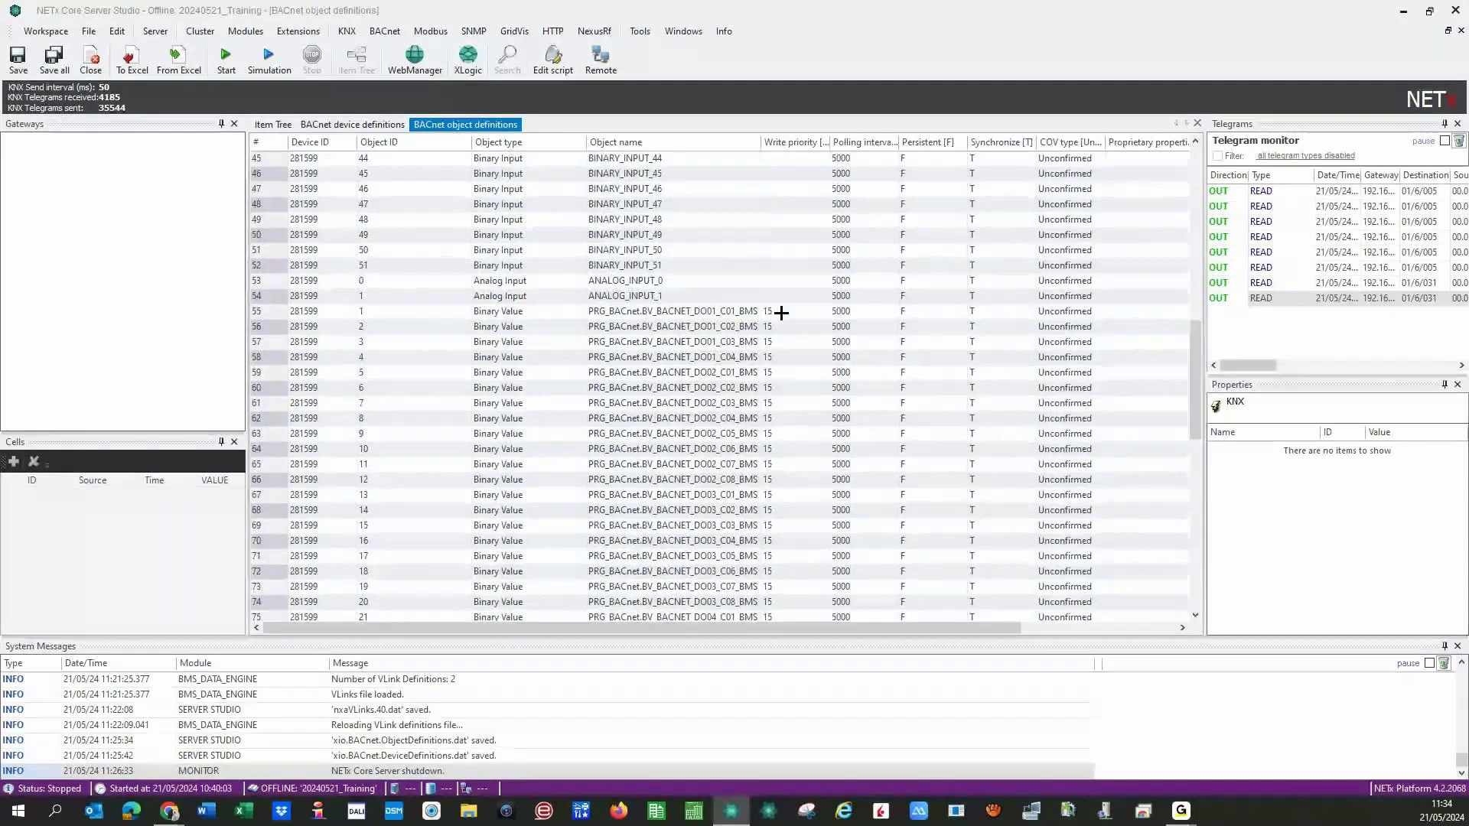
Correct the object name of analog value 1282 of device 127001 to "Tension Fuente Alim KNX V".
scroll(781, 312, up, 1)
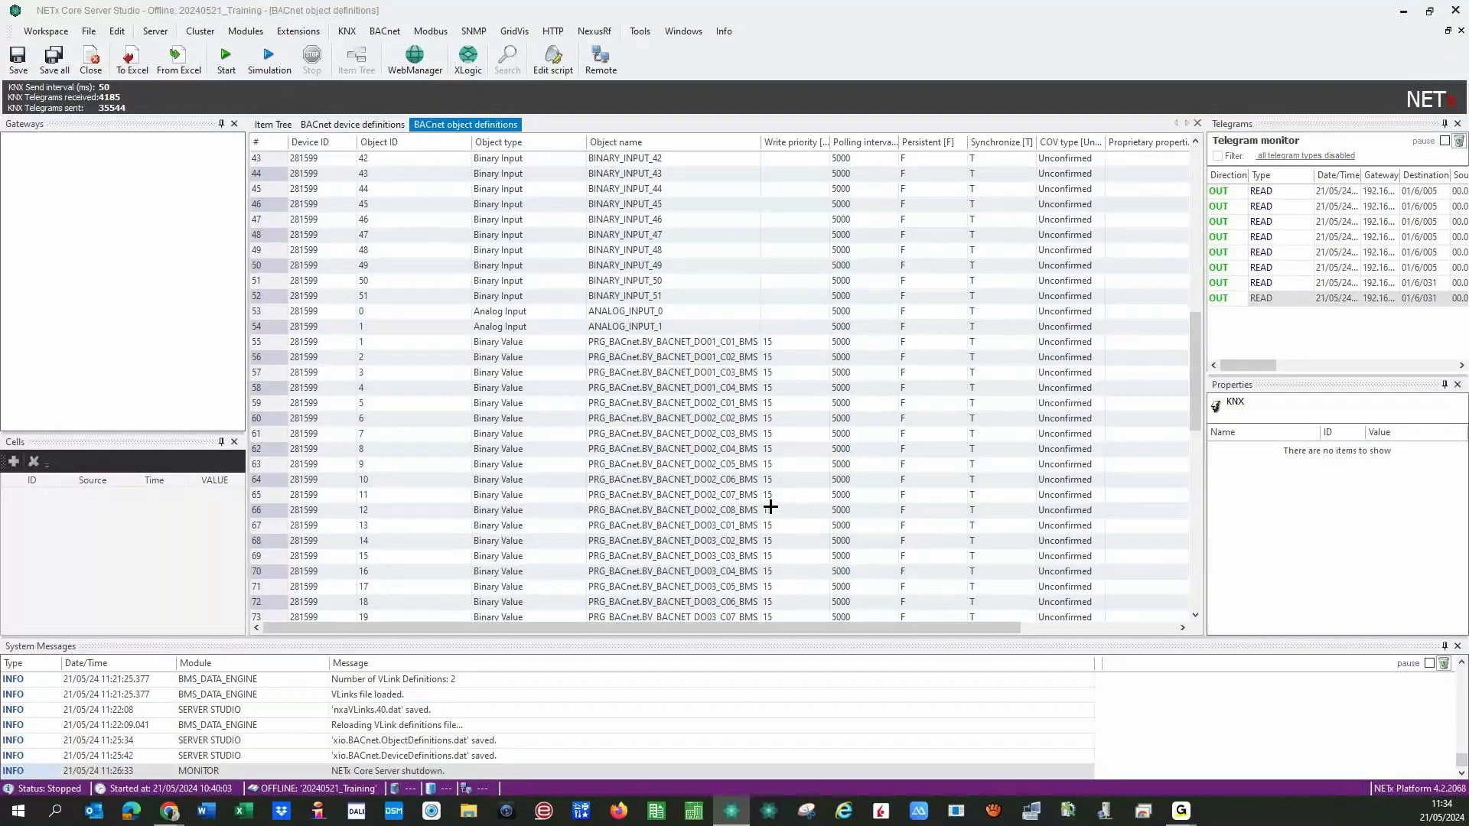
scroll(770, 506, down, 14)
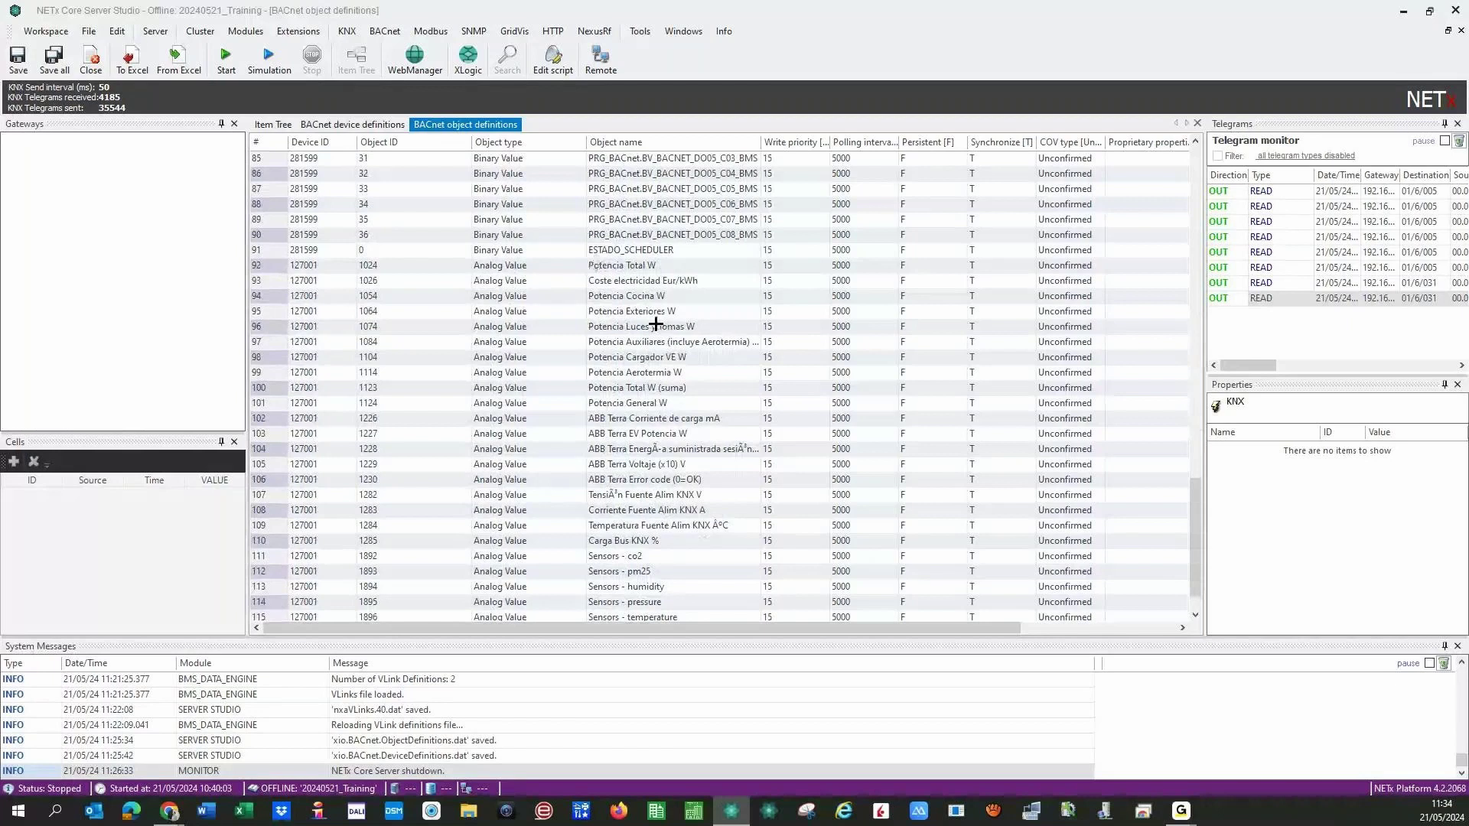
scroll(646, 497, down, 1)
click(624, 462)
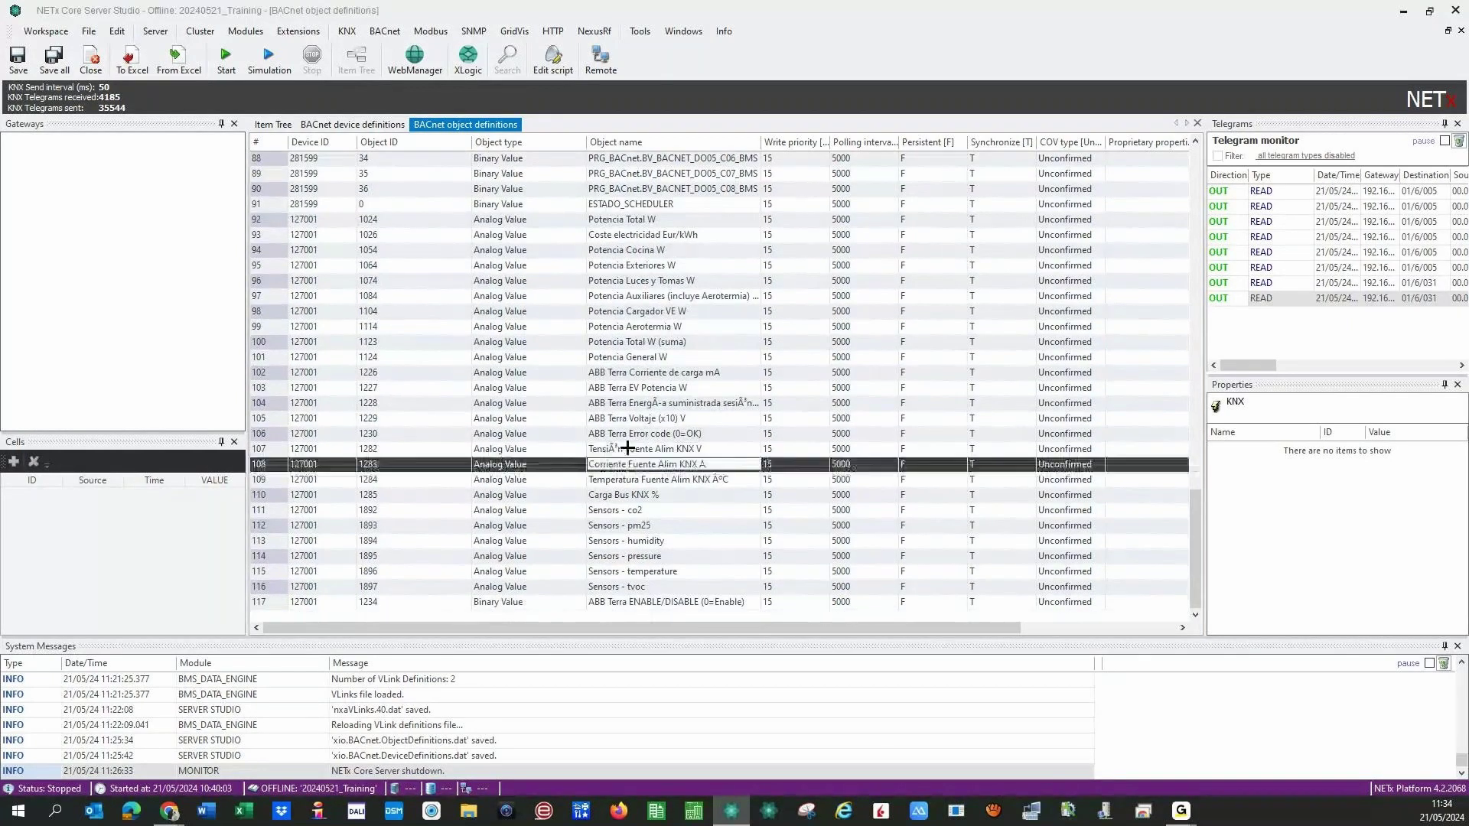
double_click(628, 449)
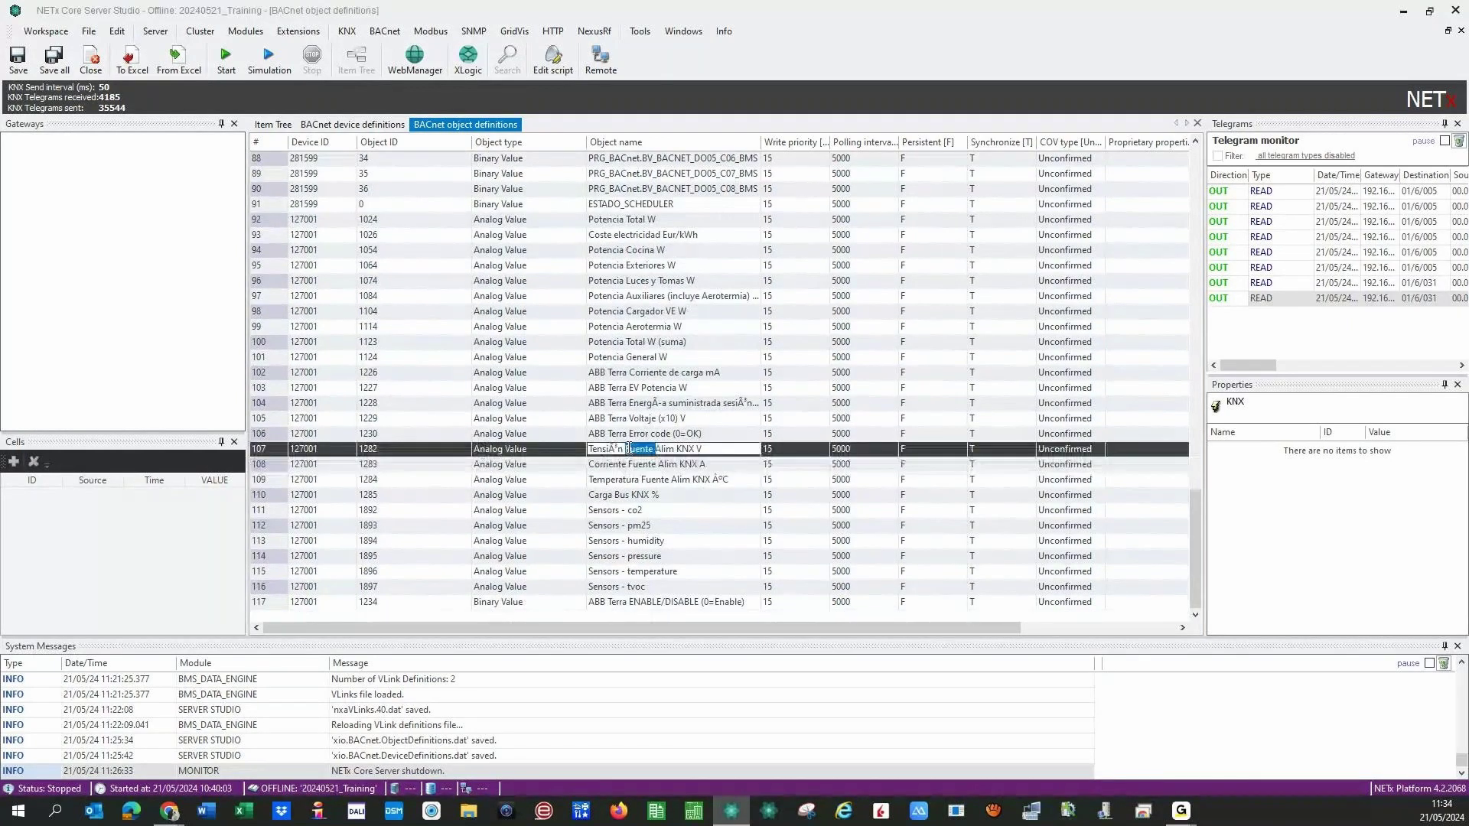
click(619, 449)
key(BackSpace)
key(BackSpace)
text(o)
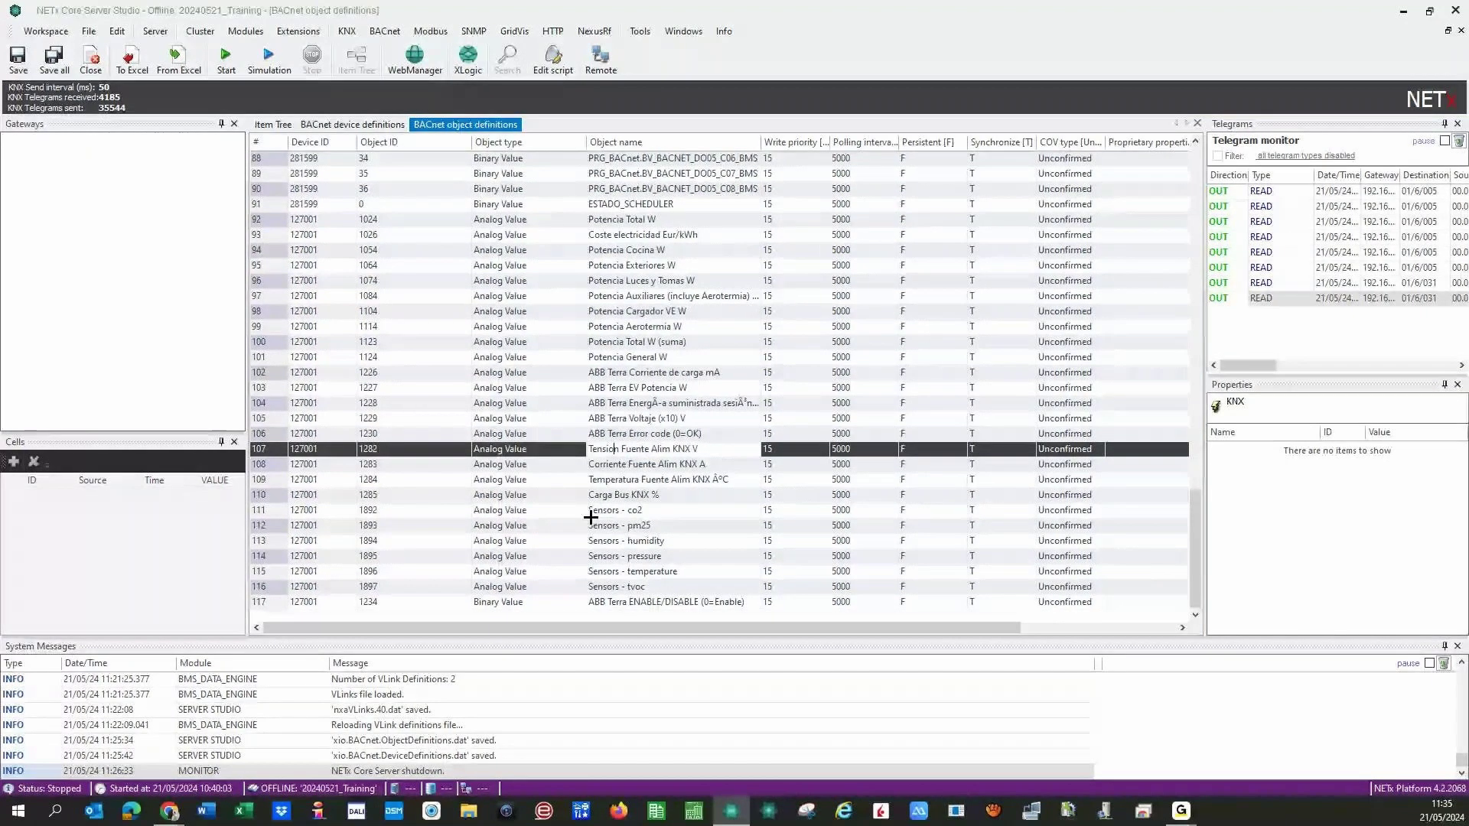
Correct the object name of analog value 1228 to "ABB Terra Energia suministrada sesion Wh".
key(Up)
key(Up)
key(Up)
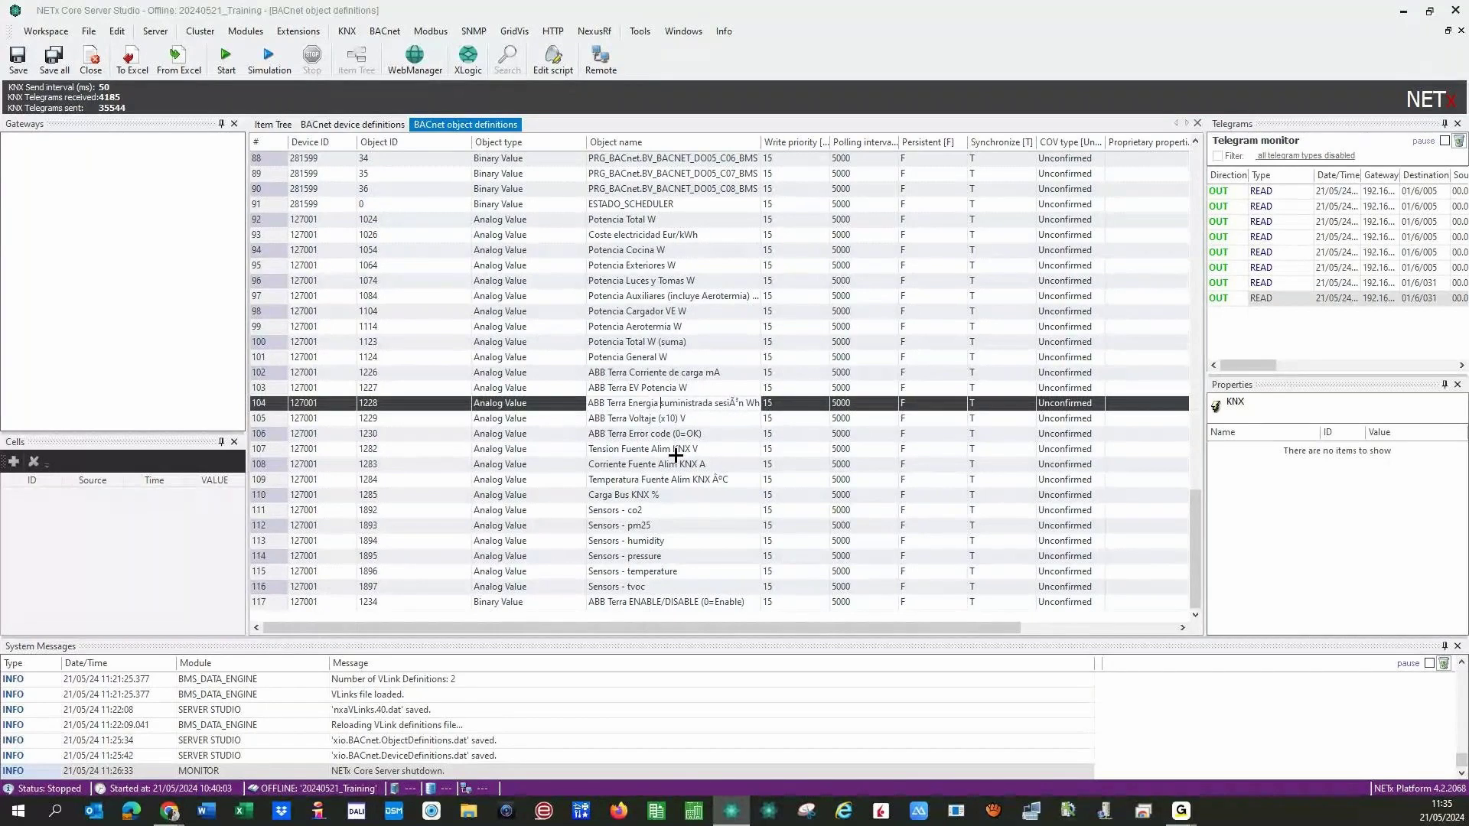
key(End)
key(Left)
key(Left)
key(Left)
key(Left)
key(BackSpace)
key(BackSpace)
text(o)
click(670, 327)
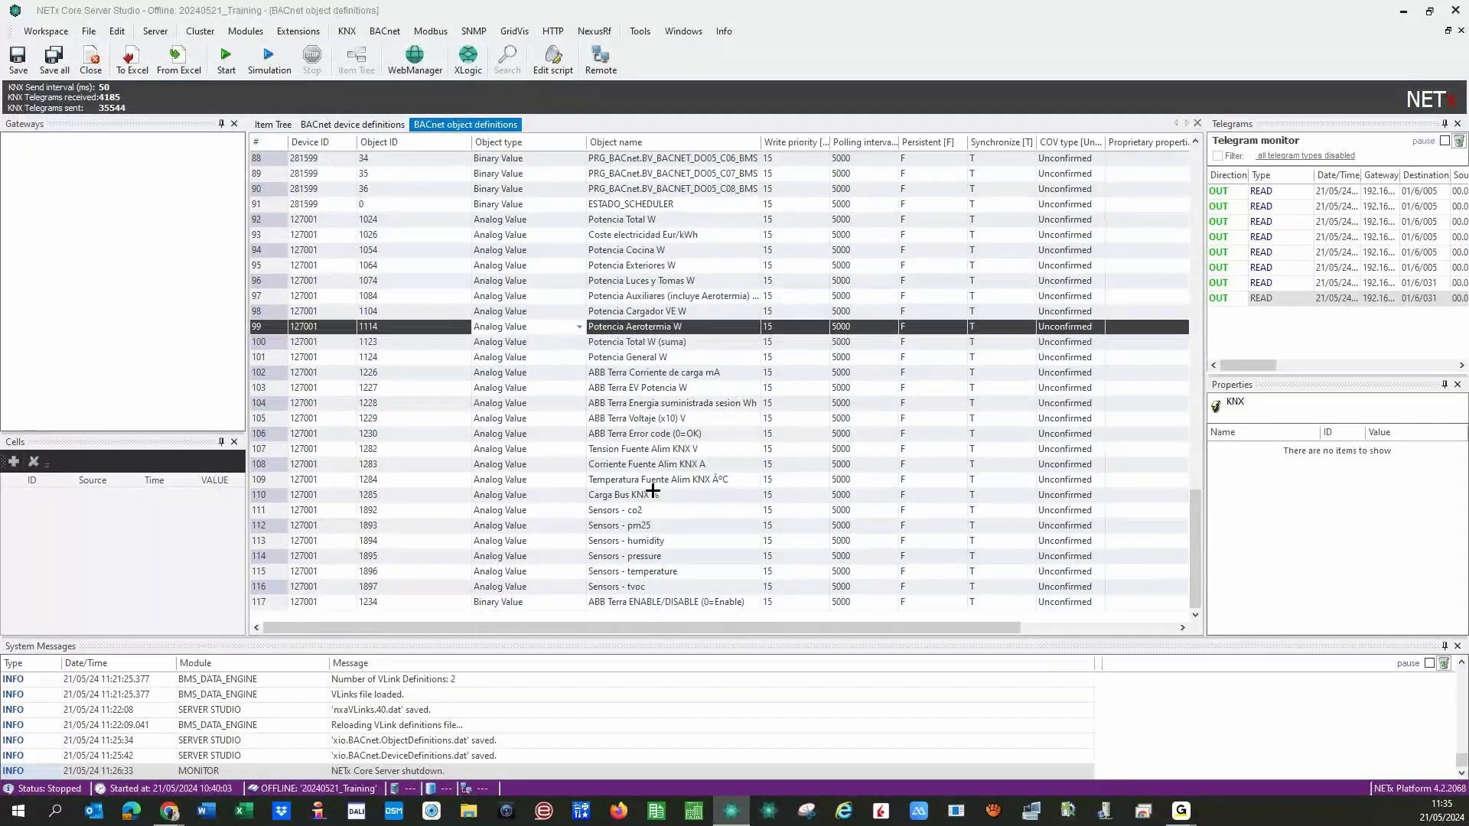
Save all edited BACnet definitions and start the server with the 20240521_Training workspace.
scroll(653, 490, up, 20)
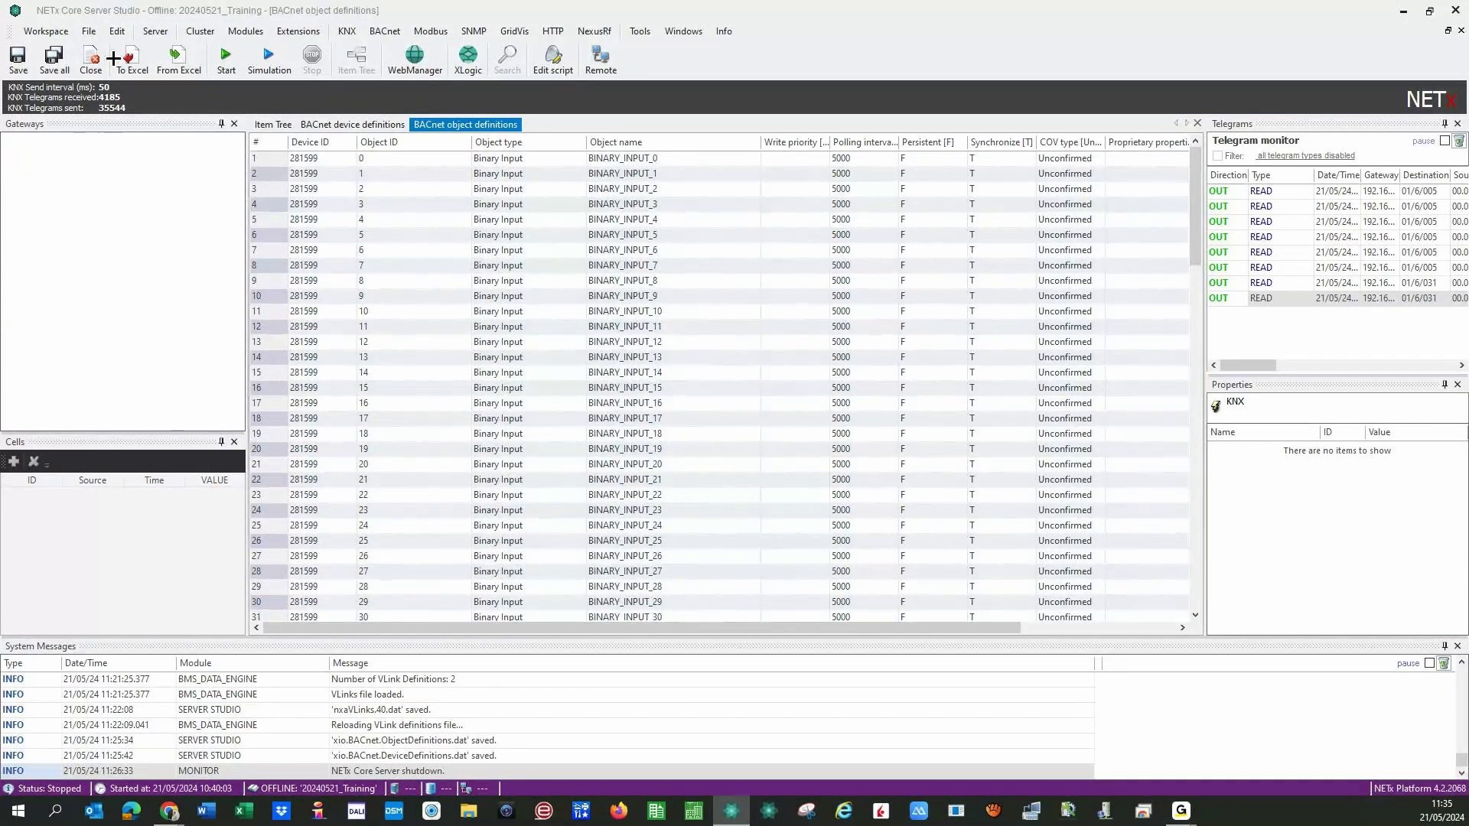
click(54, 59)
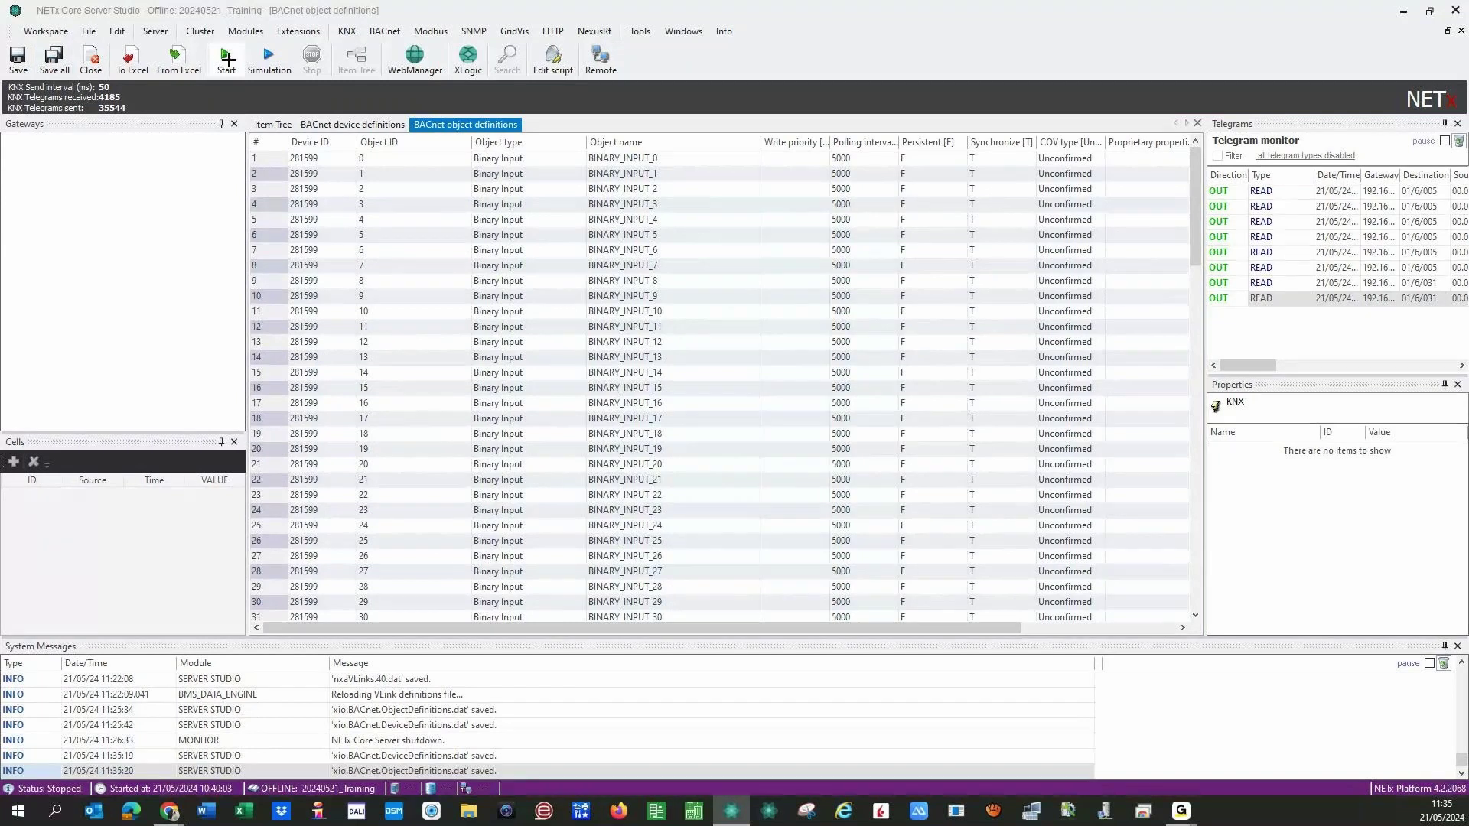
click(227, 59)
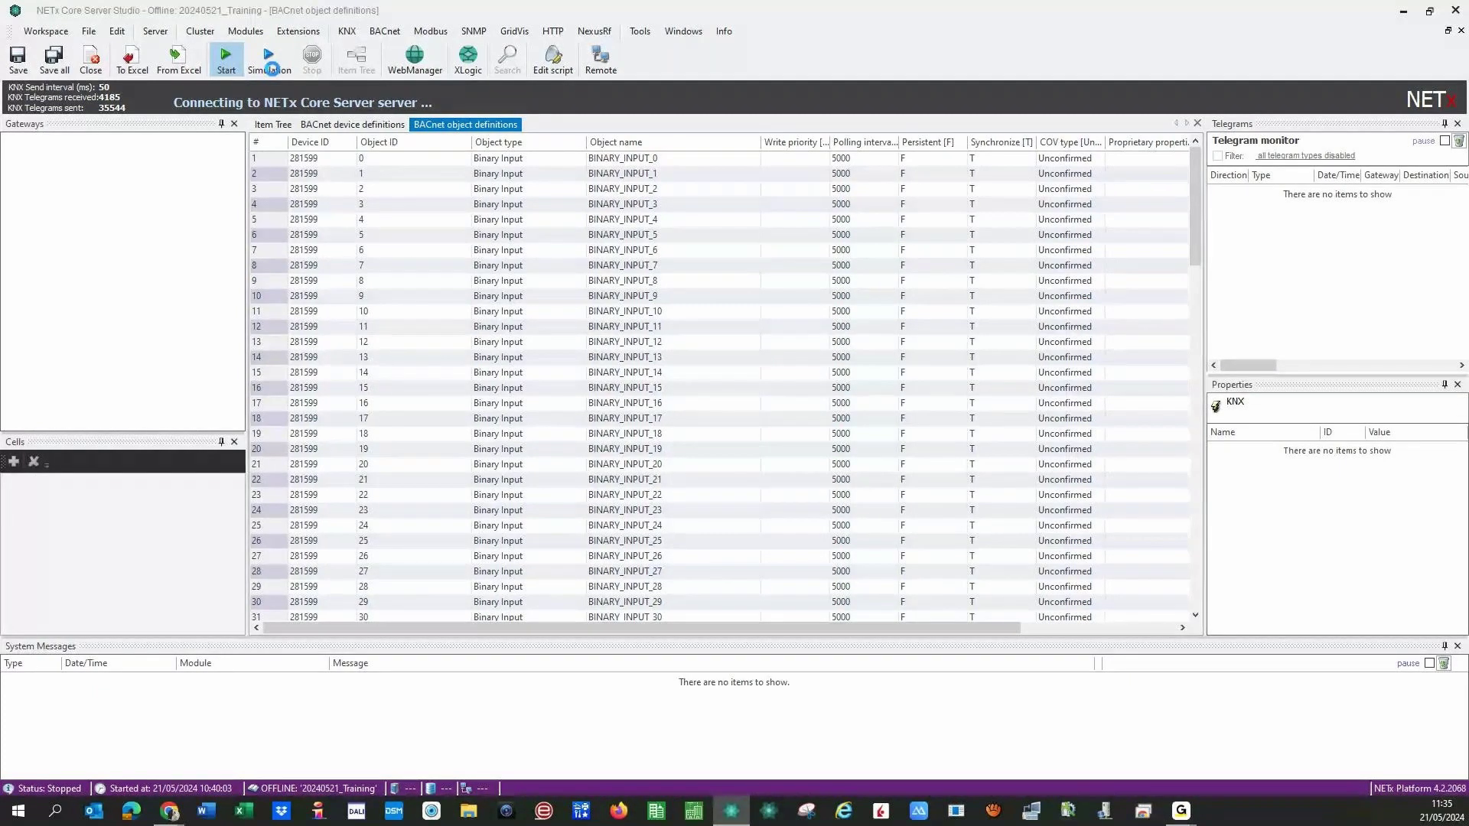
click(271, 70)
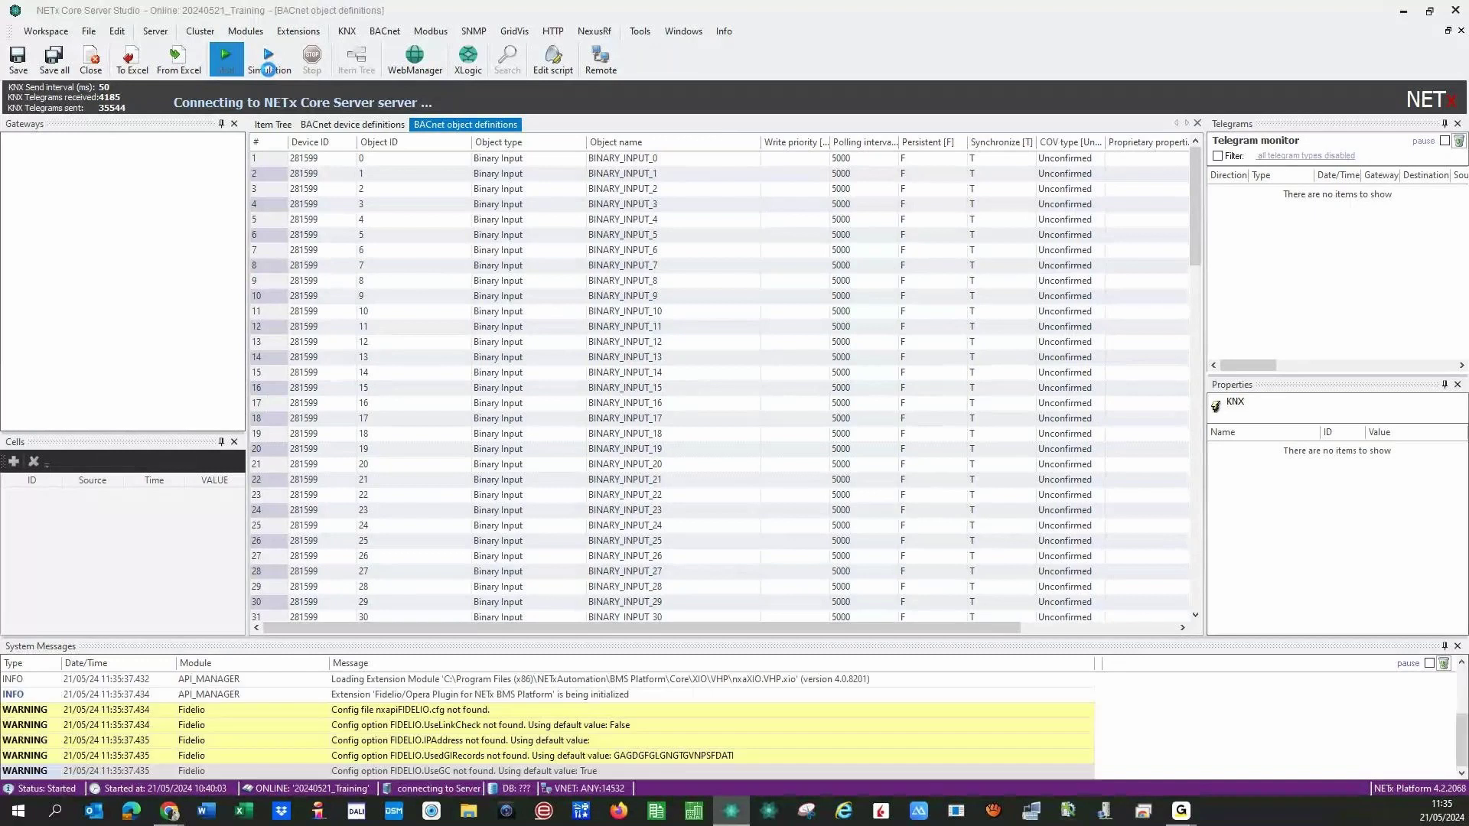
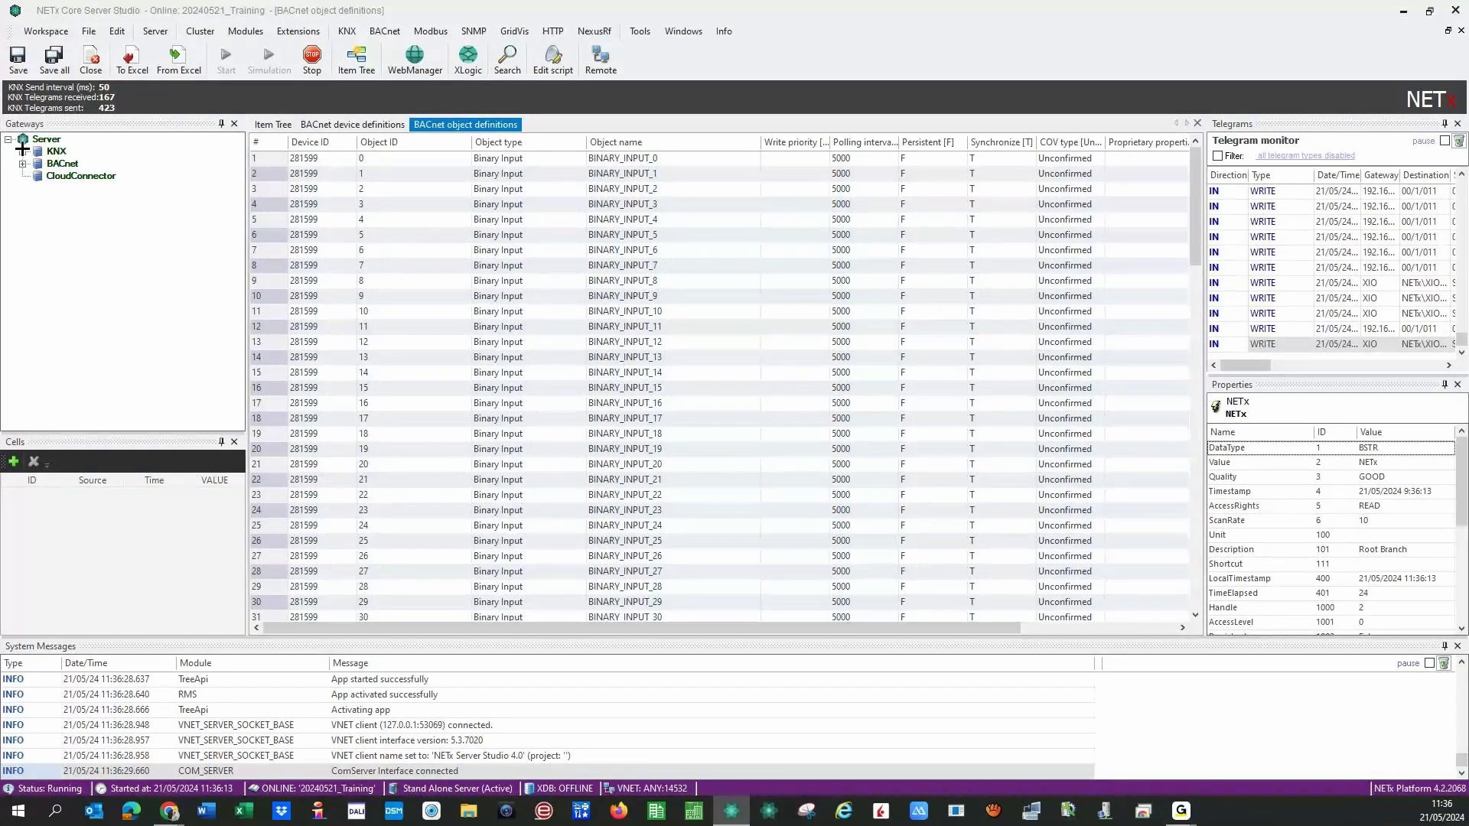
Check the KNX and BACnet gateways, then expand KNX, BACnet and the LM_Home device under XIO in the item tree.
click(23, 150)
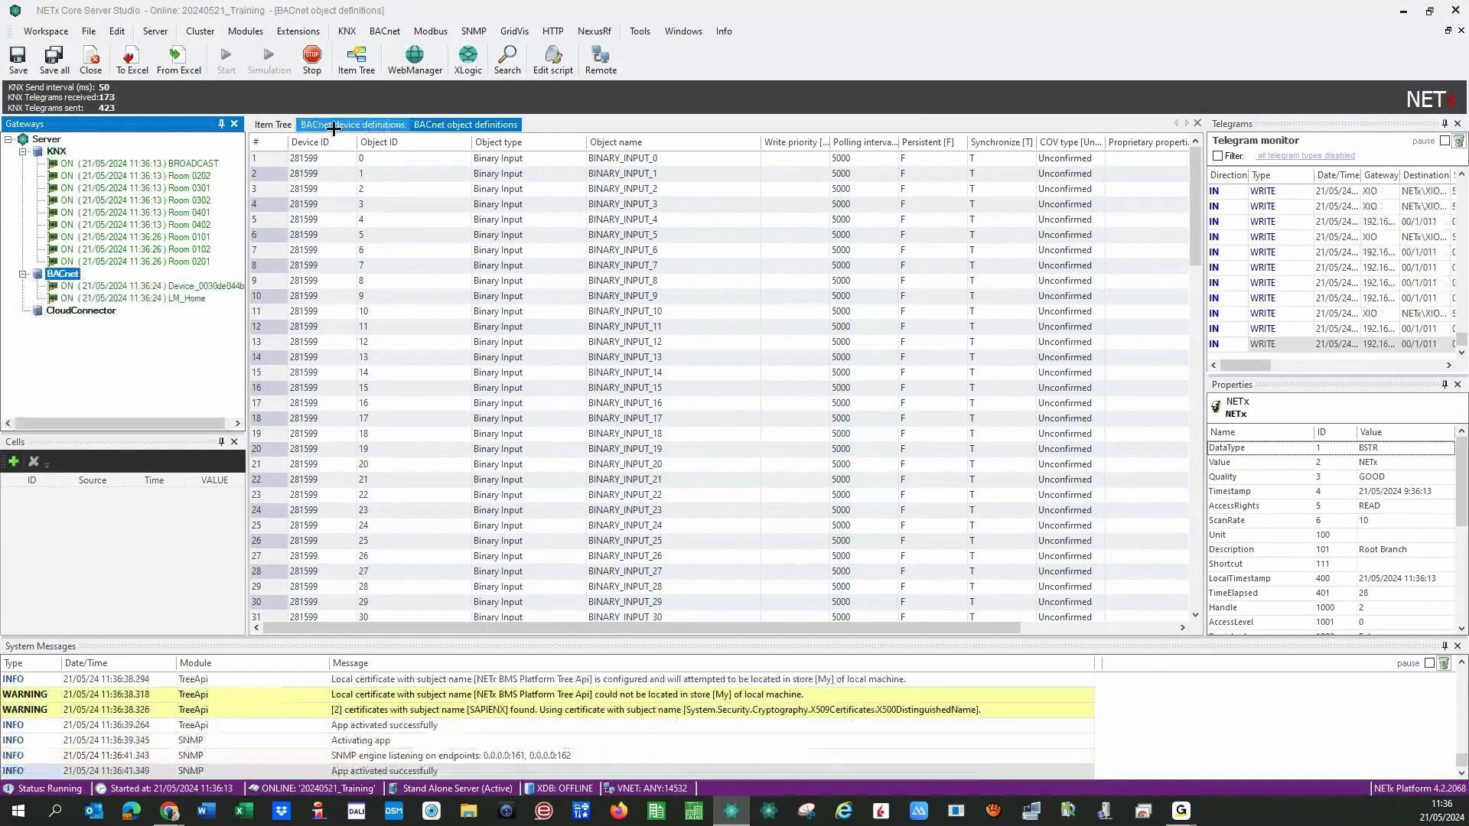
click(273, 124)
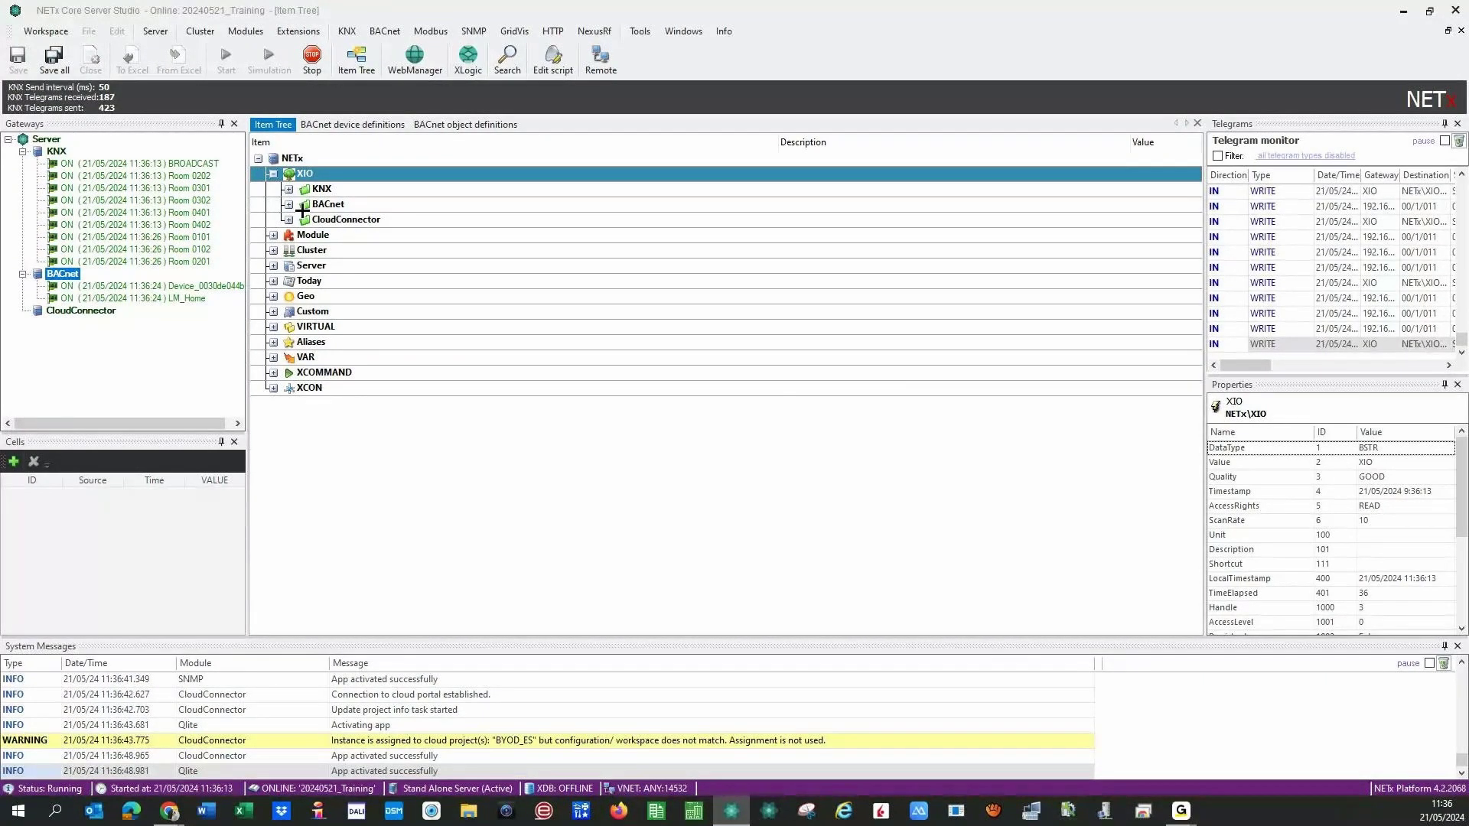
double_click(320, 189)
click(288, 358)
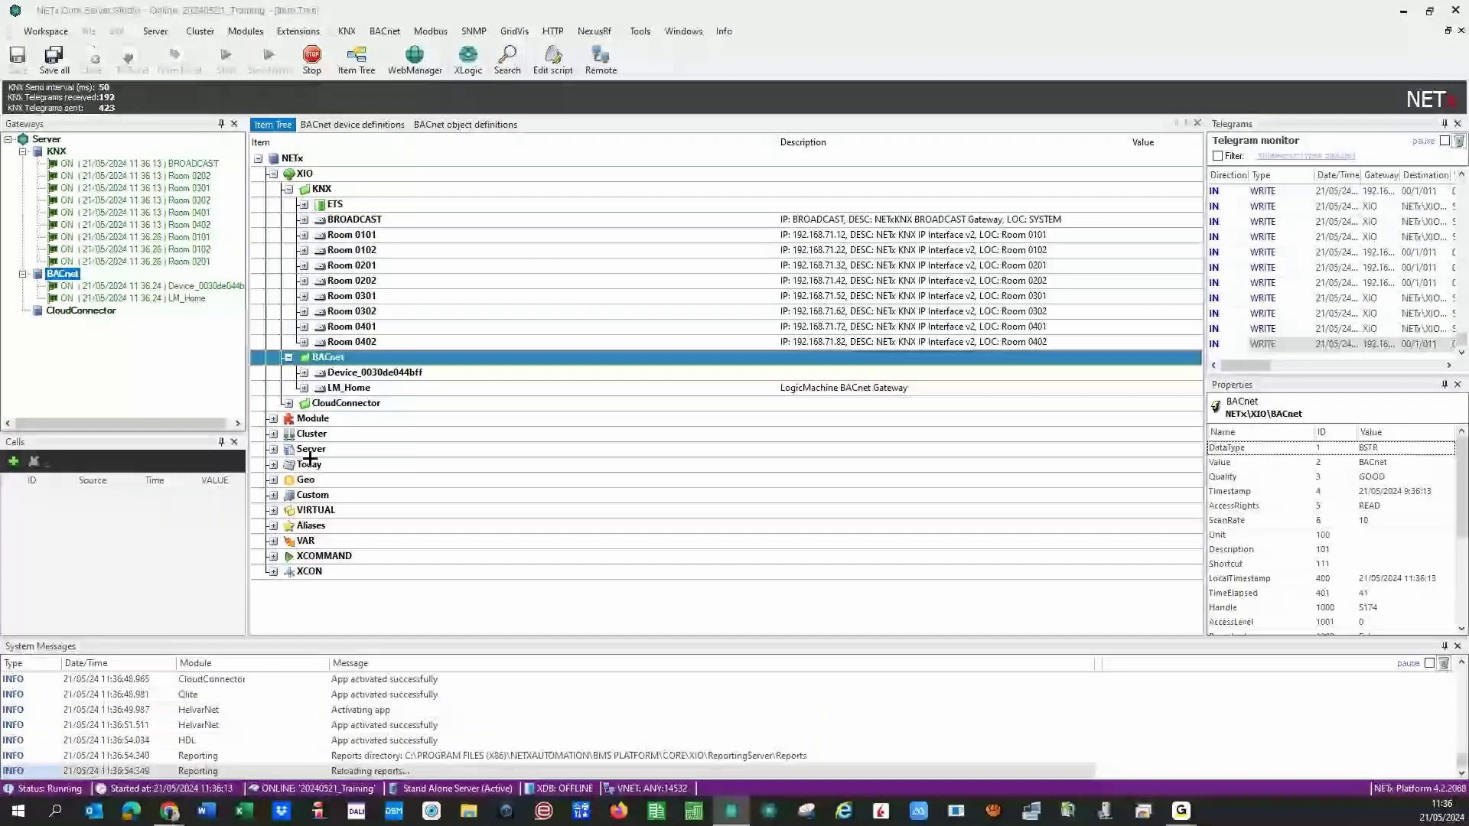
click(304, 388)
Inspect the live values of Potencia Total, Coste electricidad, Potencia Cocina, Potencia Exteriores and ABB Terra Energia suministrada under LM_Home.
click(319, 418)
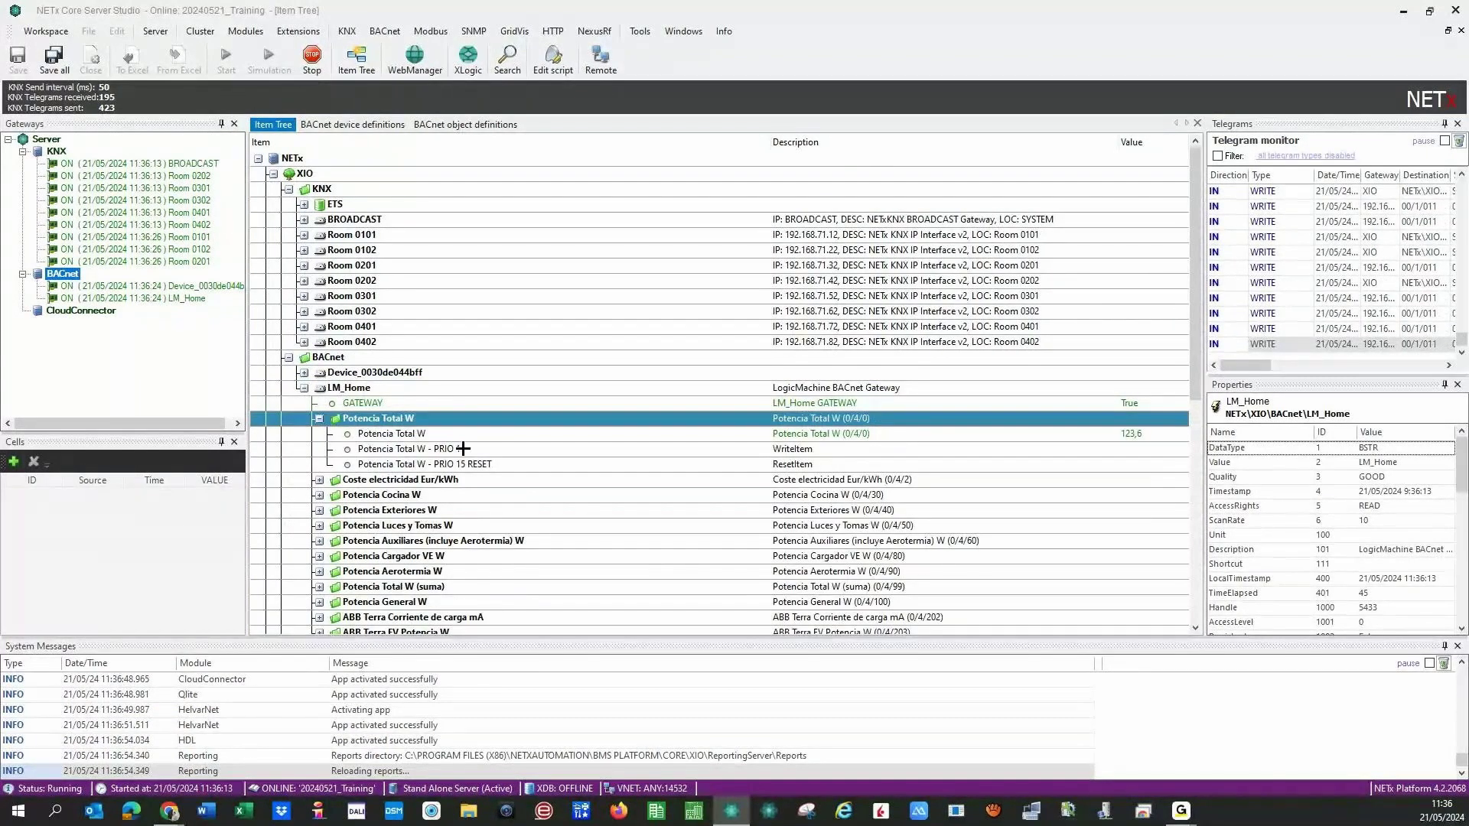
click(320, 480)
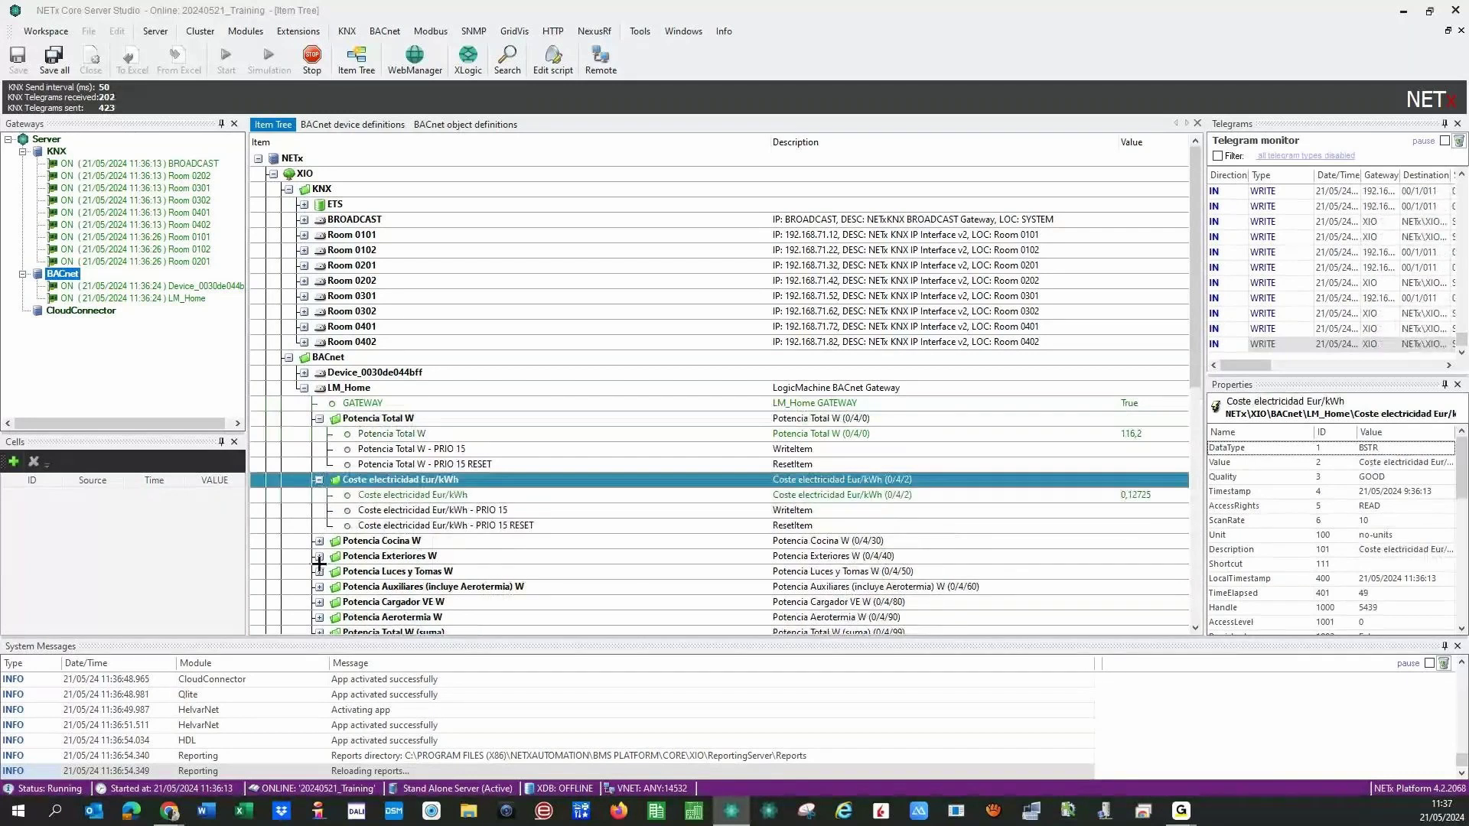
click(320, 541)
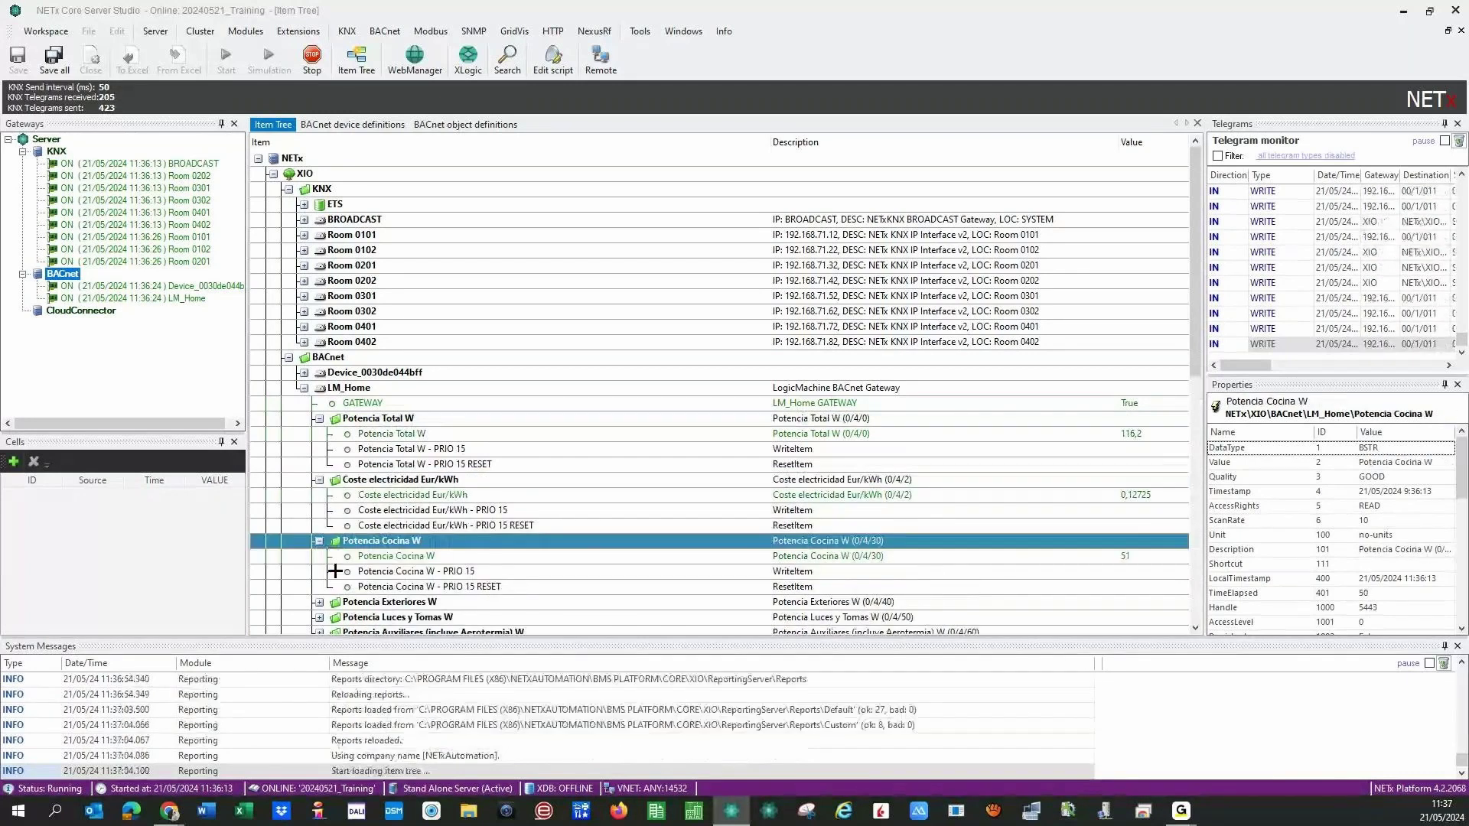
click(319, 602)
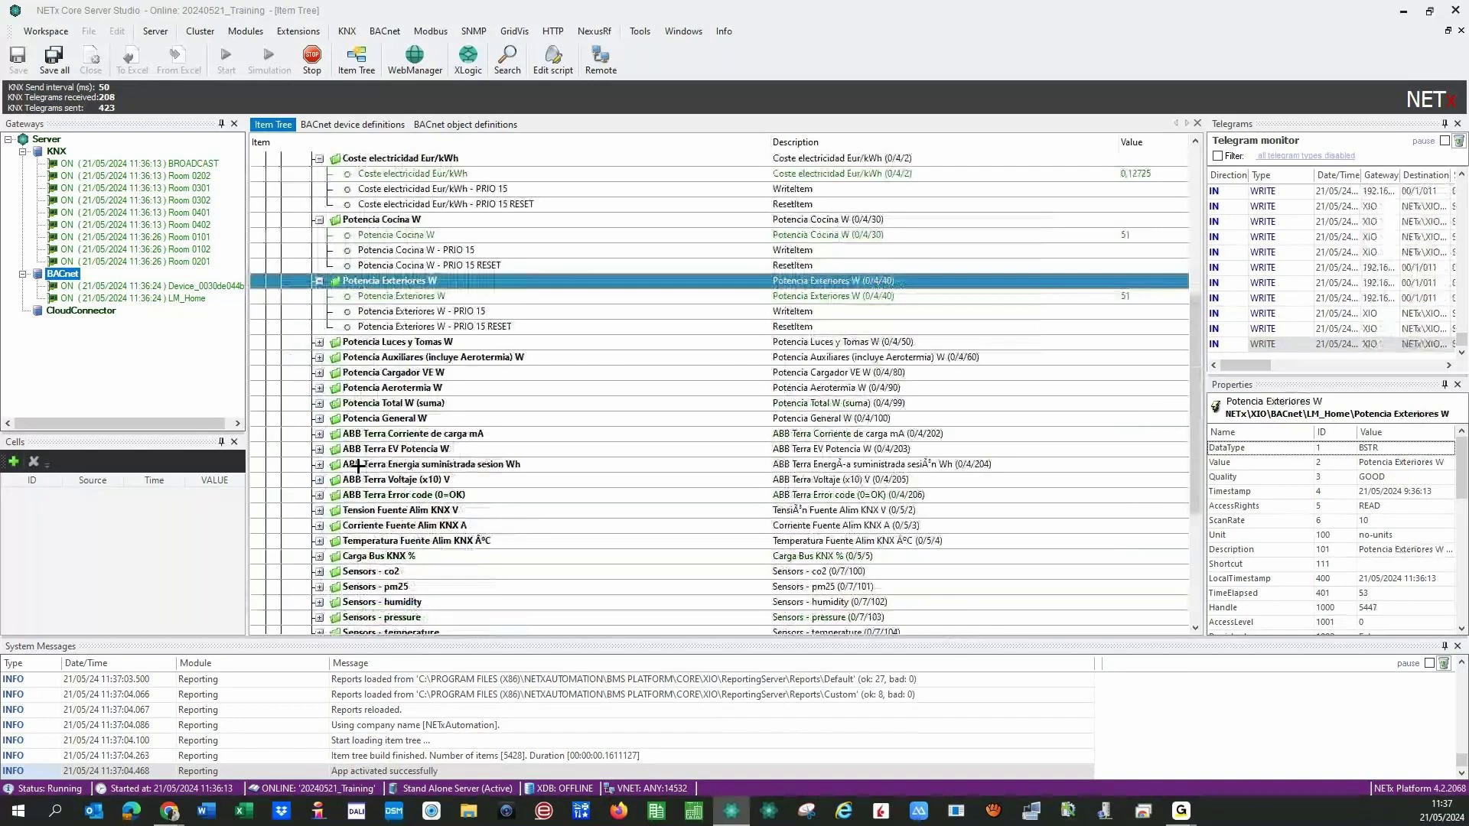
click(319, 465)
click(320, 464)
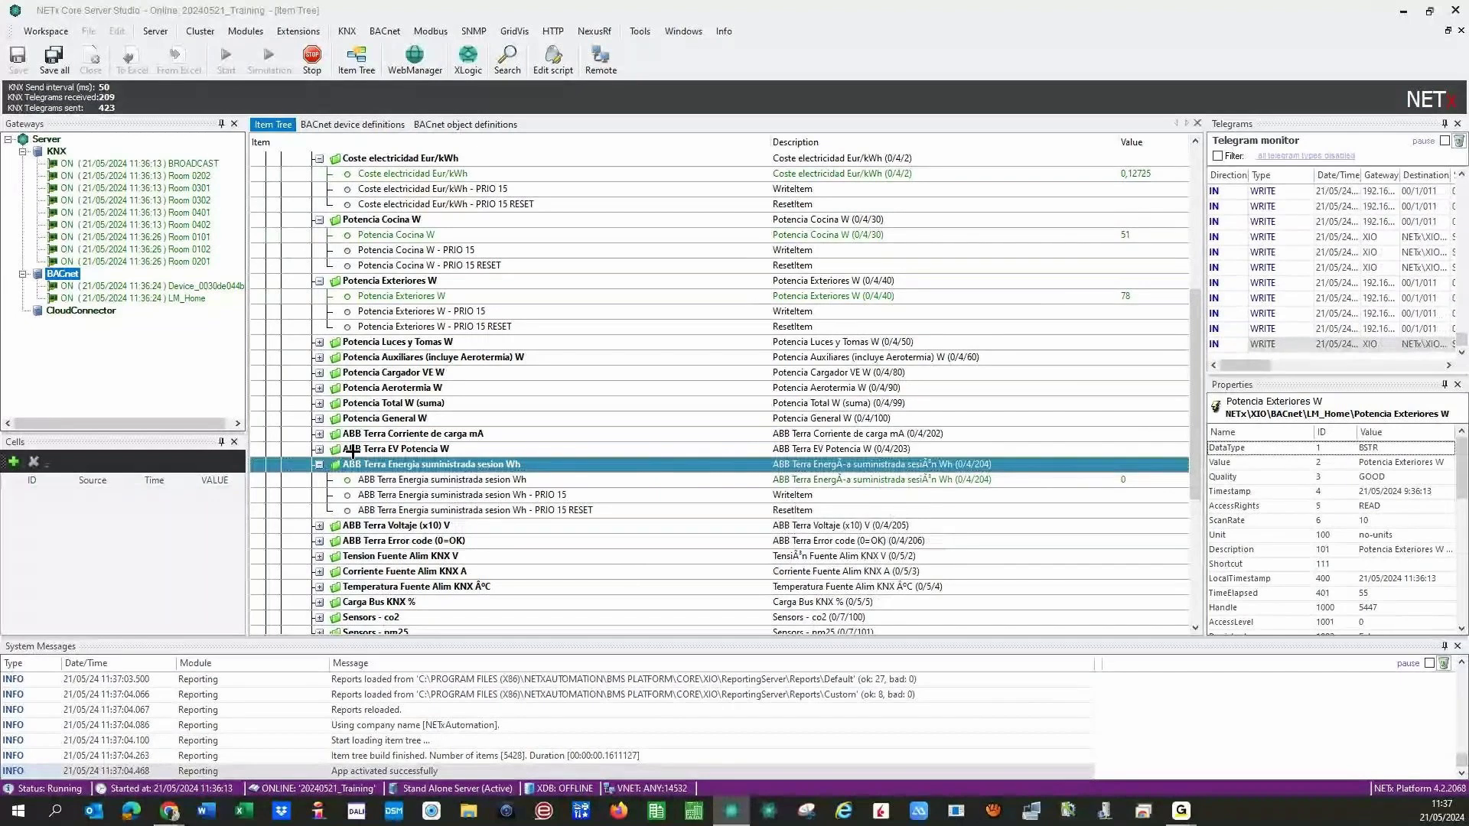
Inspect the values of ABB Terra Corriente de carga, ABB Terra EV Potencia, Potencia General, Potencia Total (suma), Potencia Aerotermia and Potencia Cargador VE.
click(319, 434)
click(319, 494)
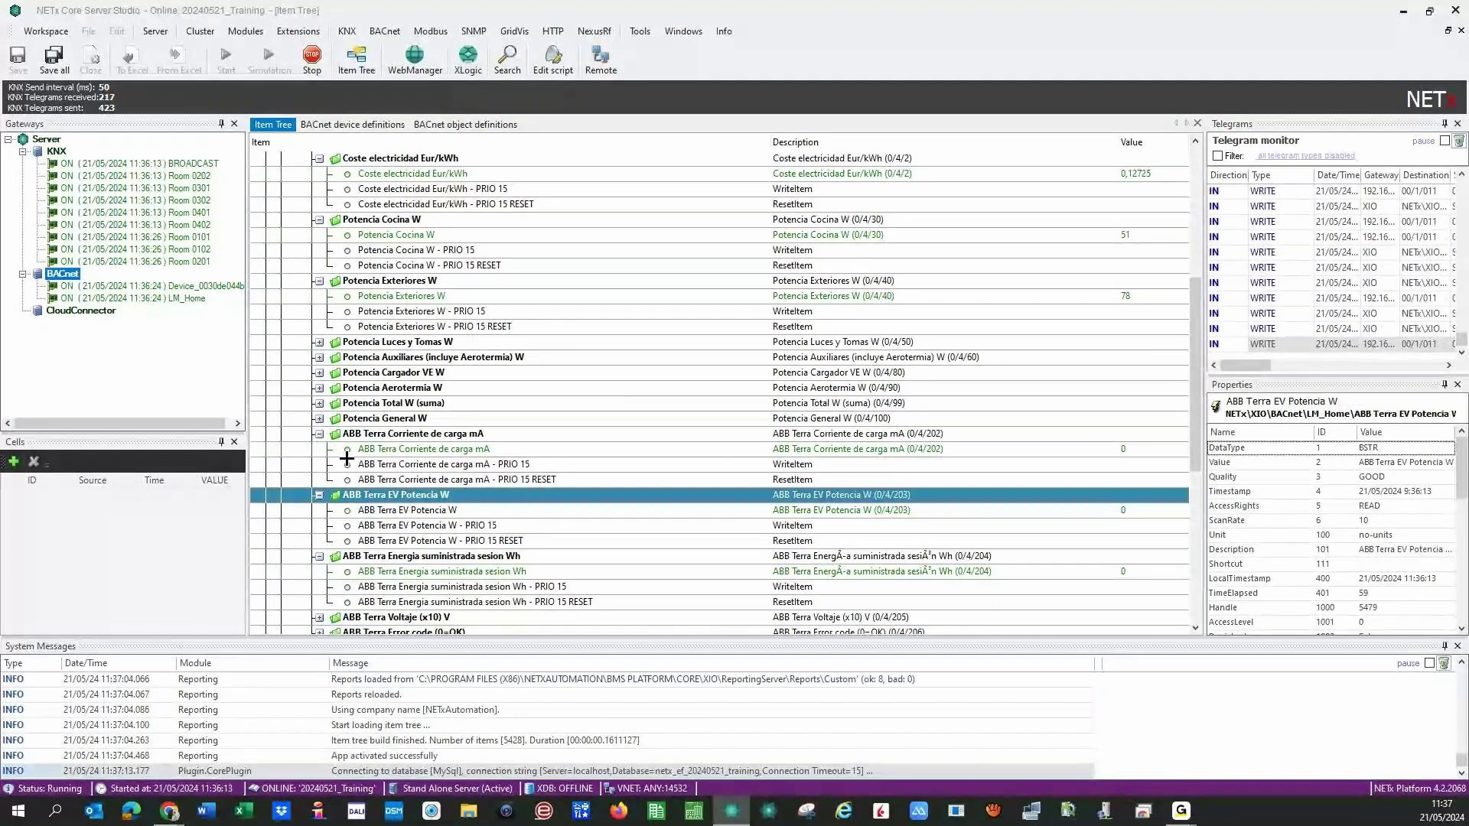
click(319, 418)
click(317, 403)
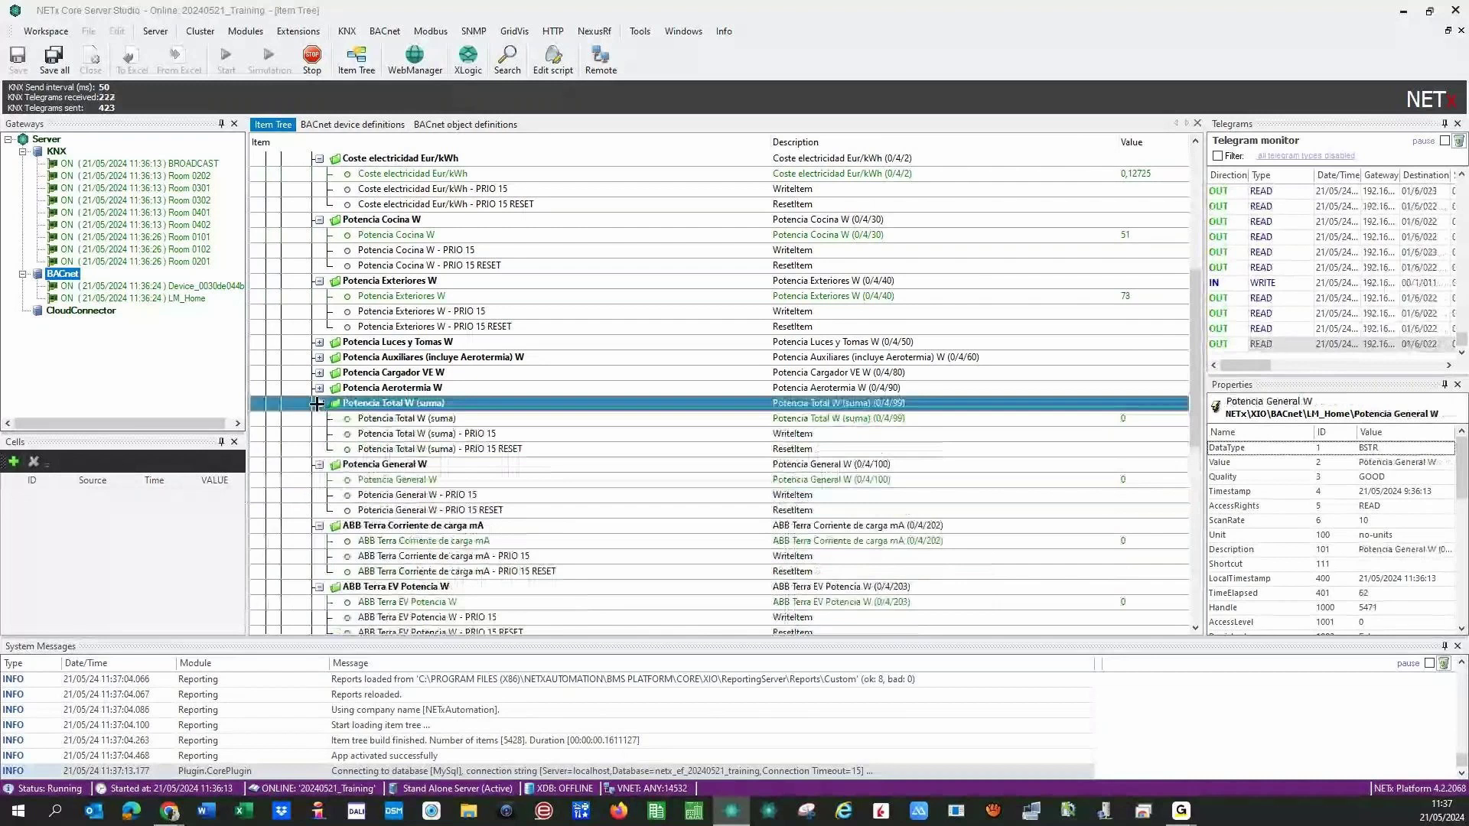
click(319, 388)
click(319, 373)
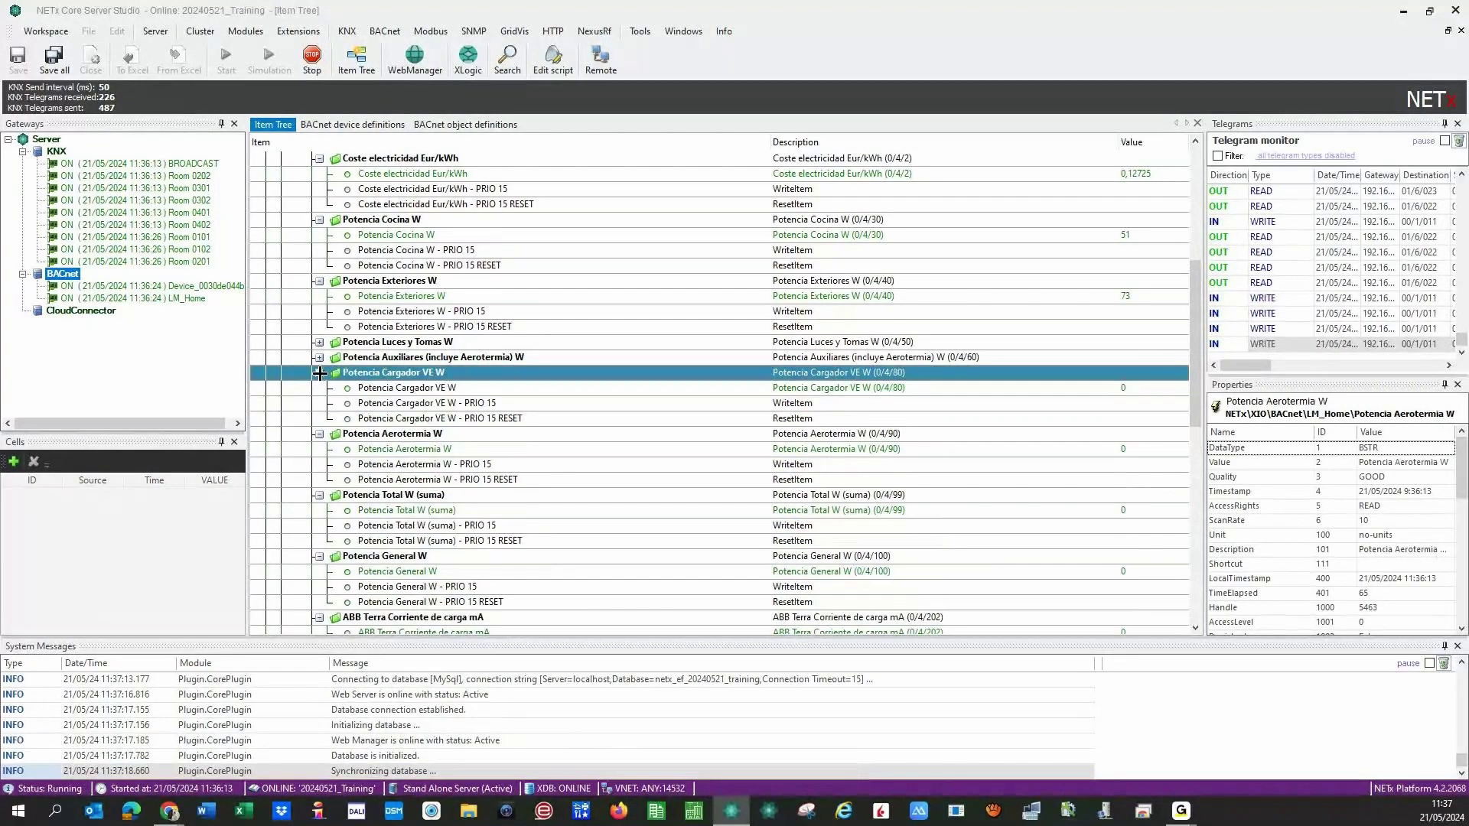
Inspect the values of ABB Terra Voltaje (x10) V, ABB Terra Error code and Tension Fuente Alim KNX V.
scroll(316, 553, down, 7)
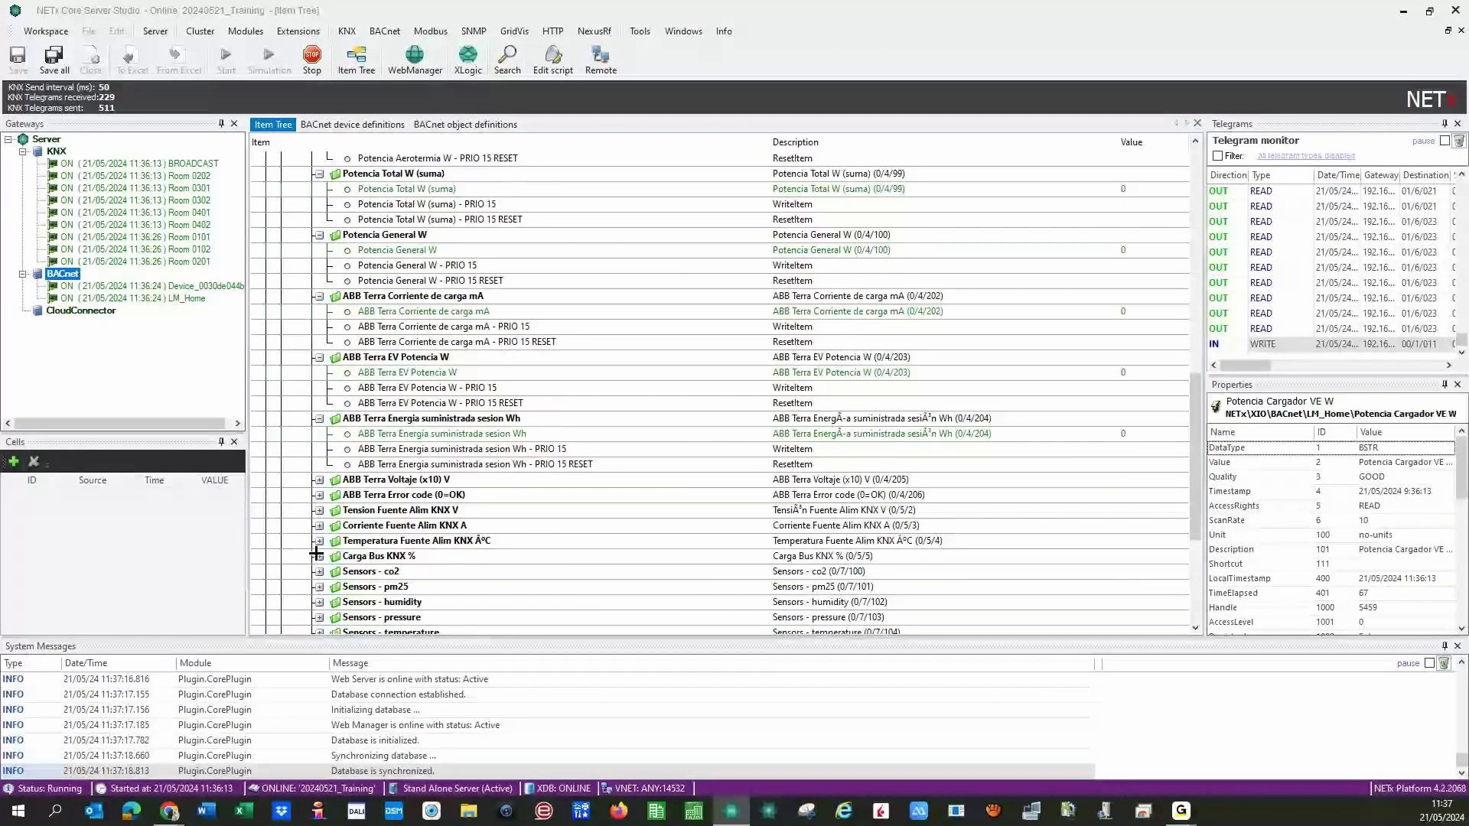
click(319, 479)
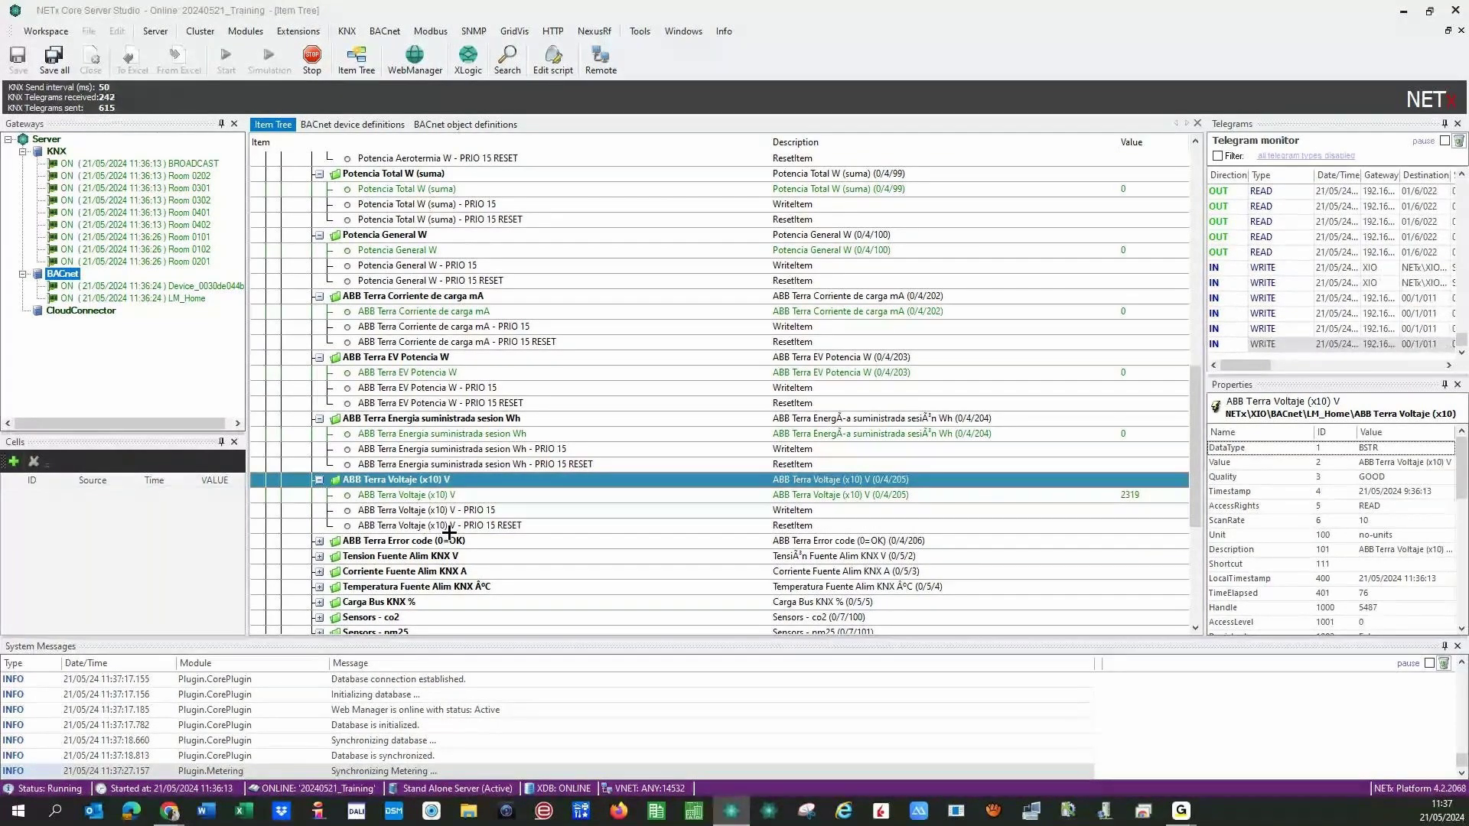
click(318, 541)
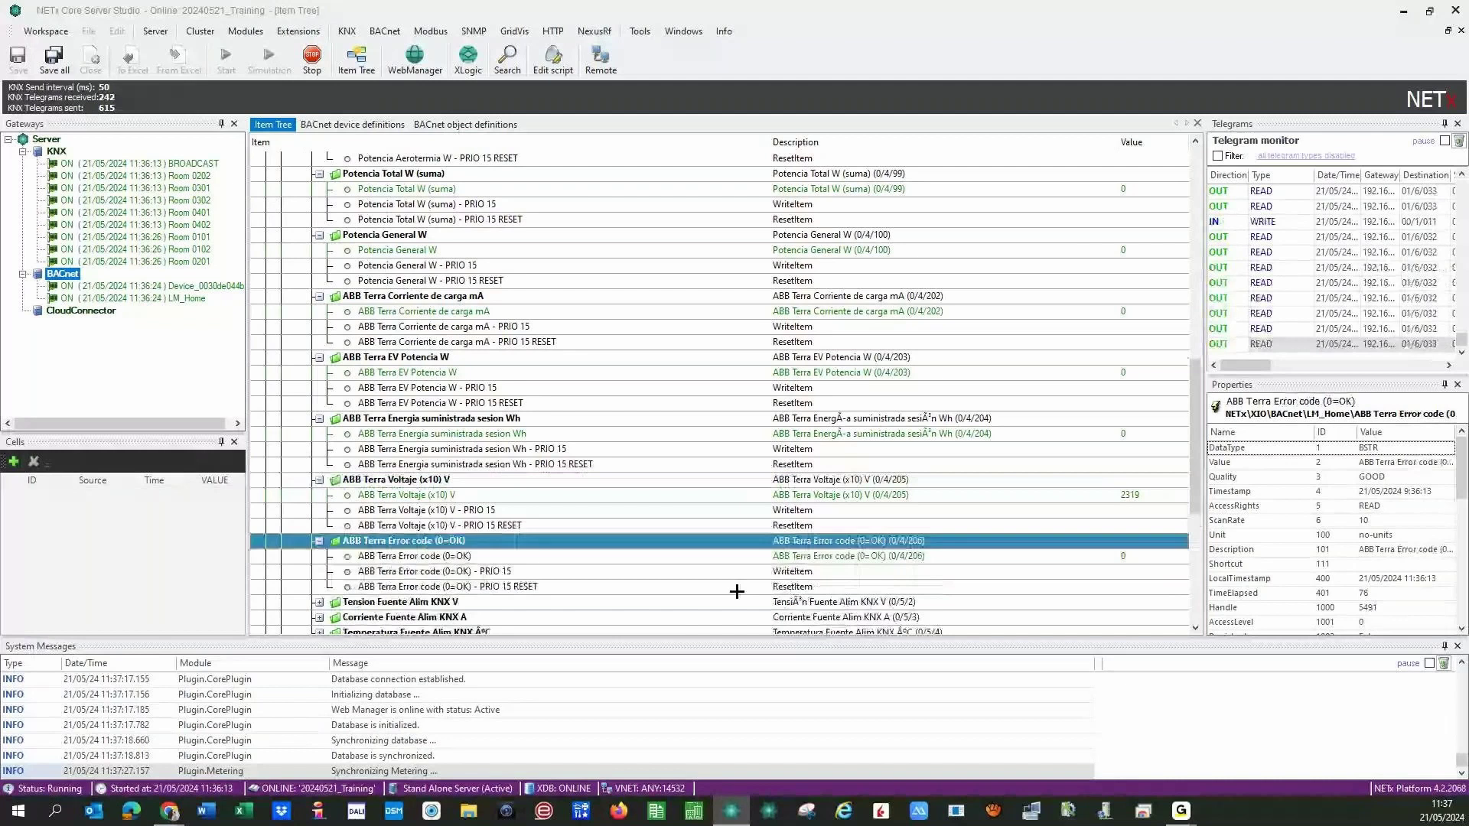
click(318, 541)
click(318, 556)
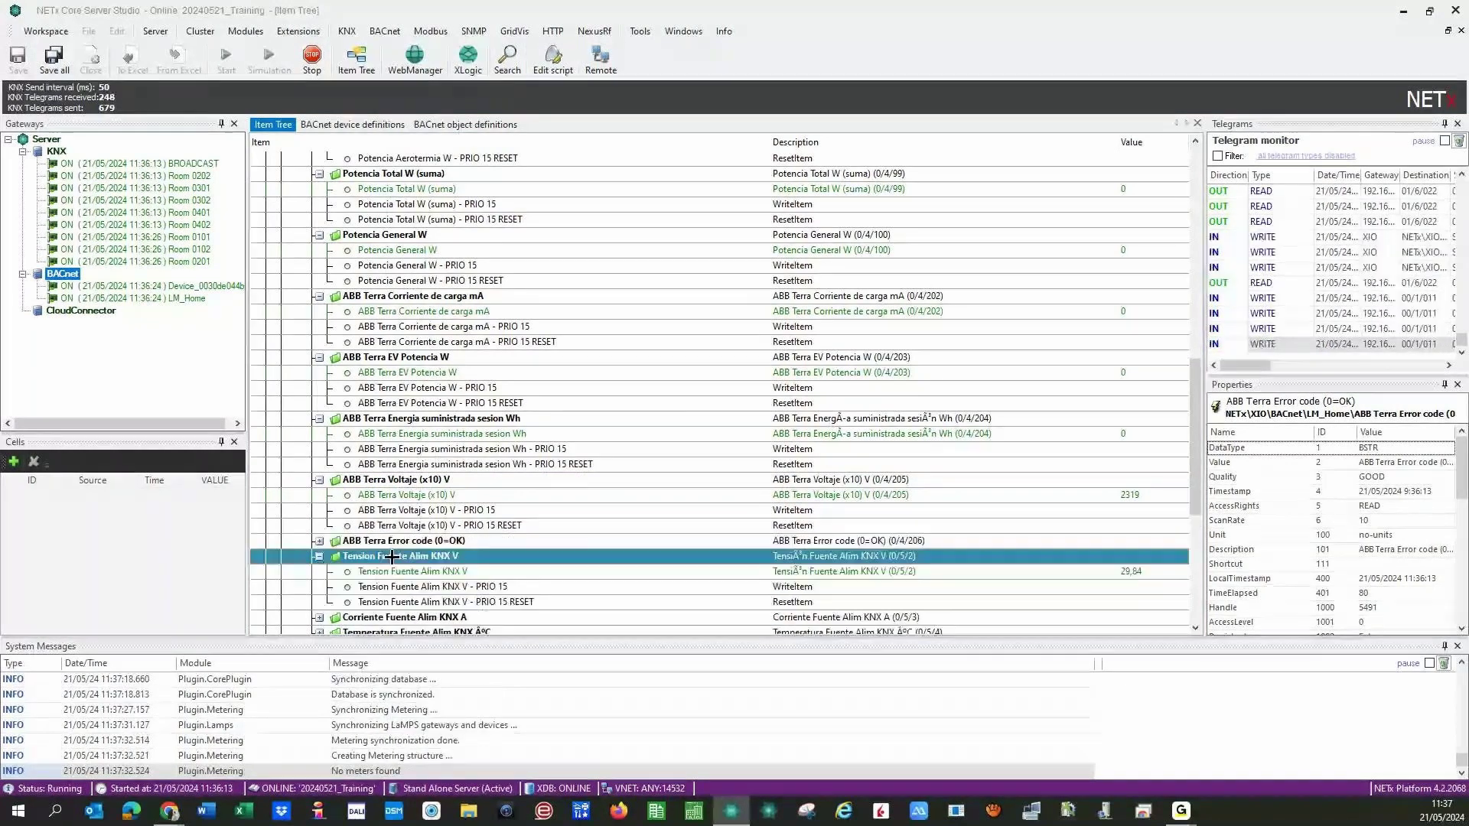
Inspect the values of Corriente Fuente Alim KNX, Temperatura Fuente Alim KNX, Carga Bus KNX, Sensors - co2 and Sensors - pm25.
scroll(318, 459, down, 7)
click(321, 299)
click(320, 297)
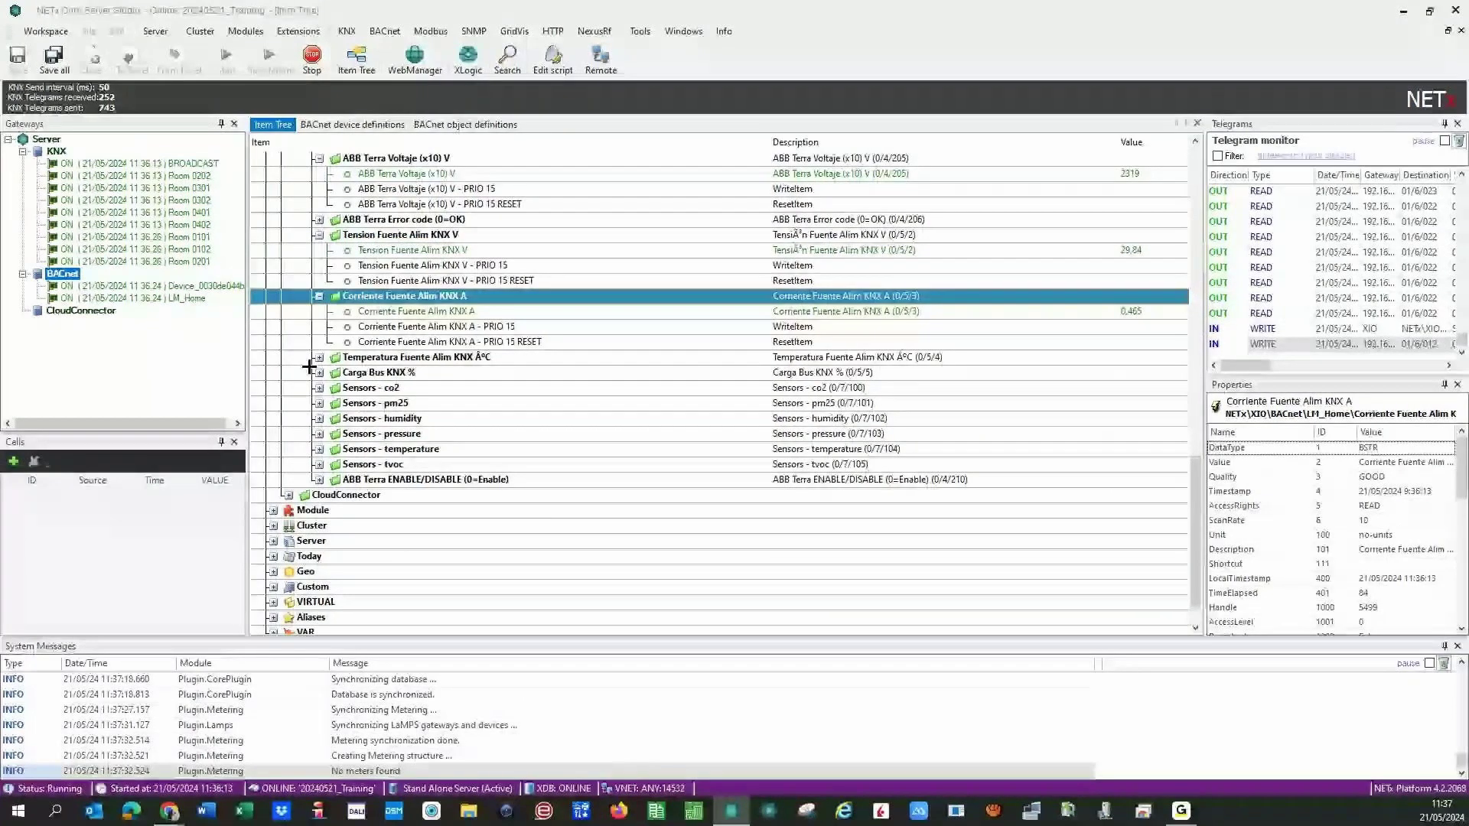
click(319, 357)
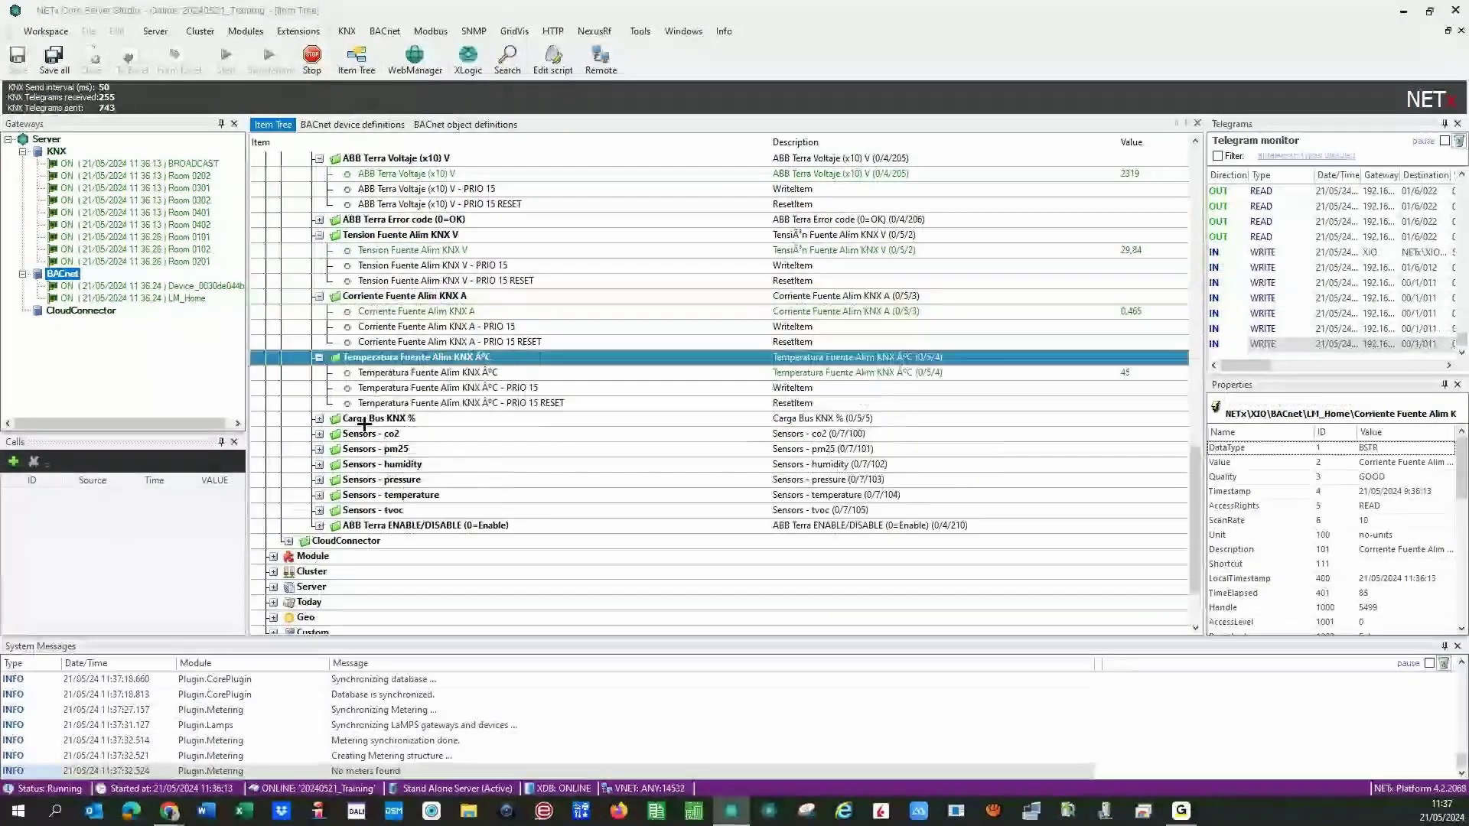
click(319, 419)
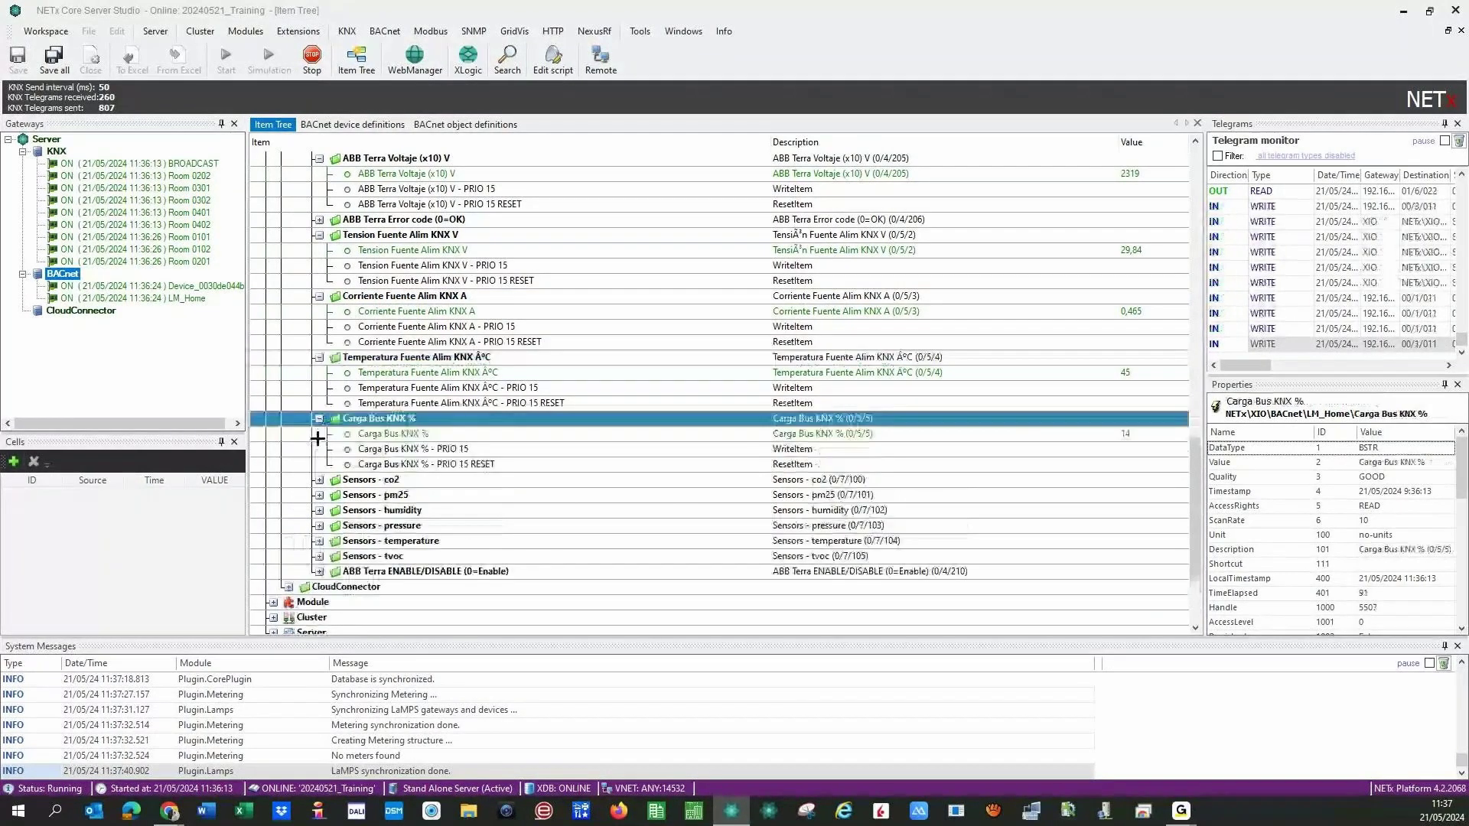
click(319, 480)
click(319, 541)
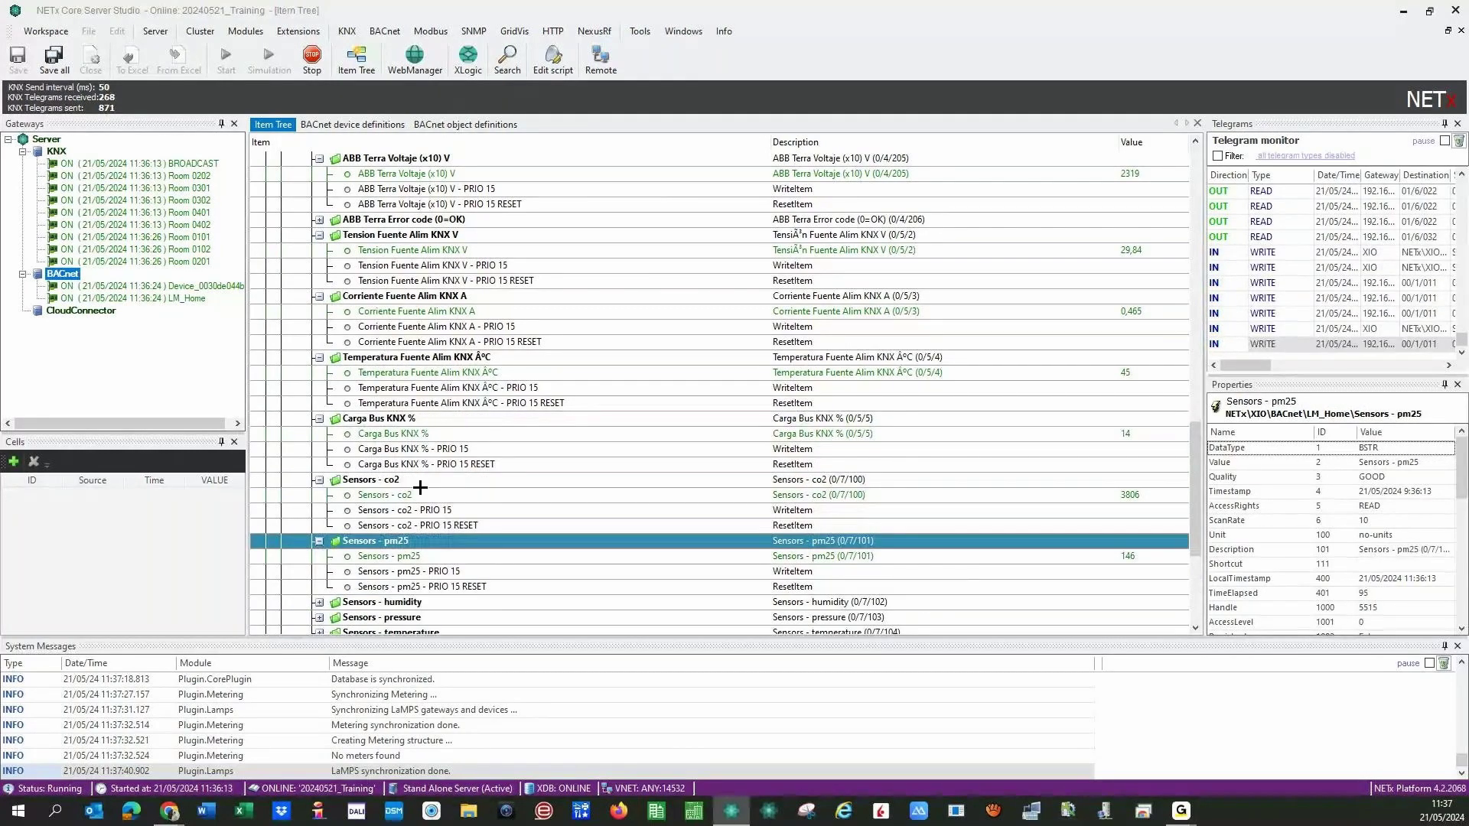
Return to the start of the LM_Home branch and view the properties of LM_Home and its Potencia Total W object.
scroll(393, 454, up, 10)
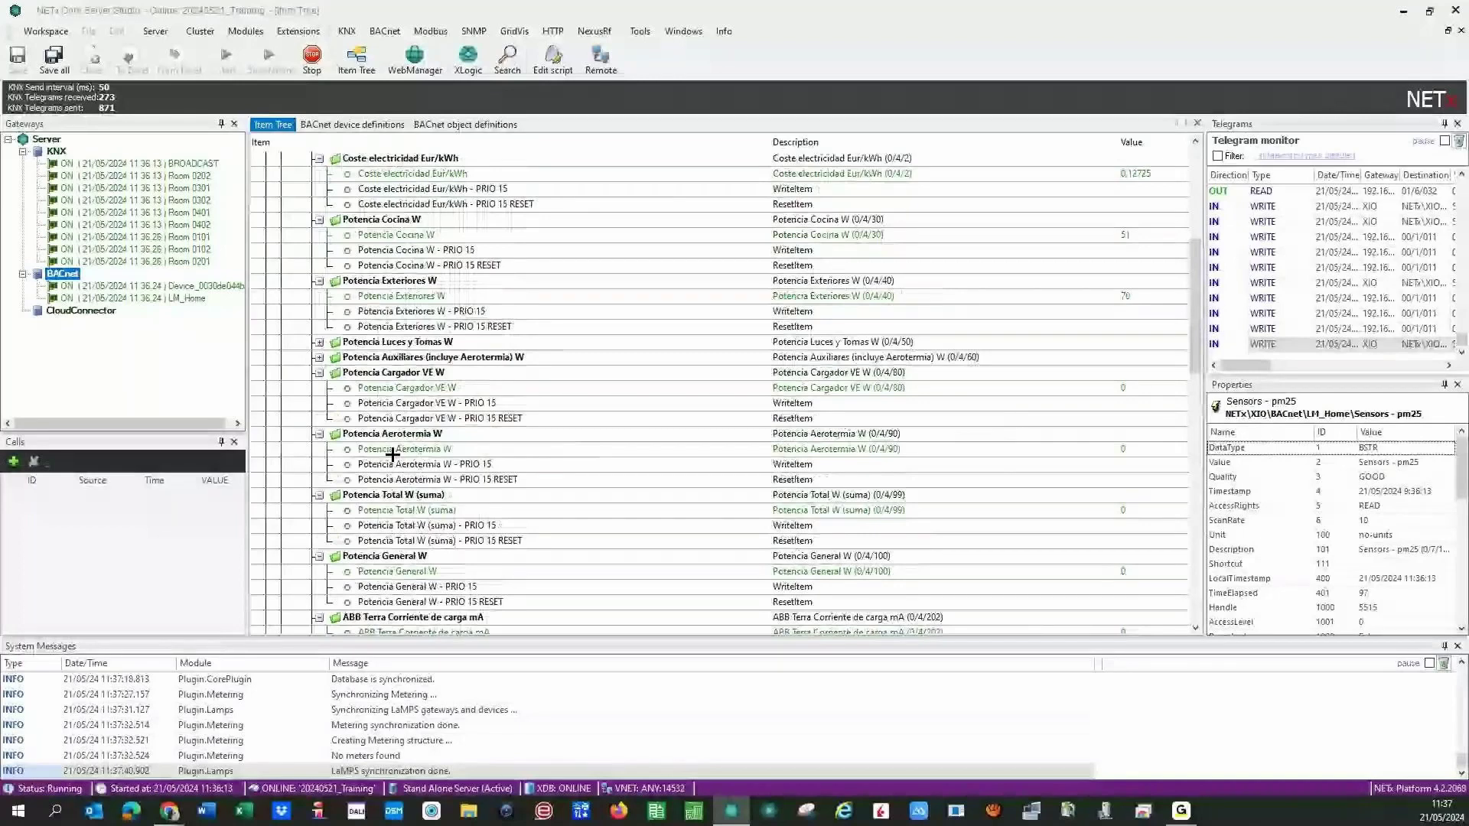
scroll(416, 439, up, 7)
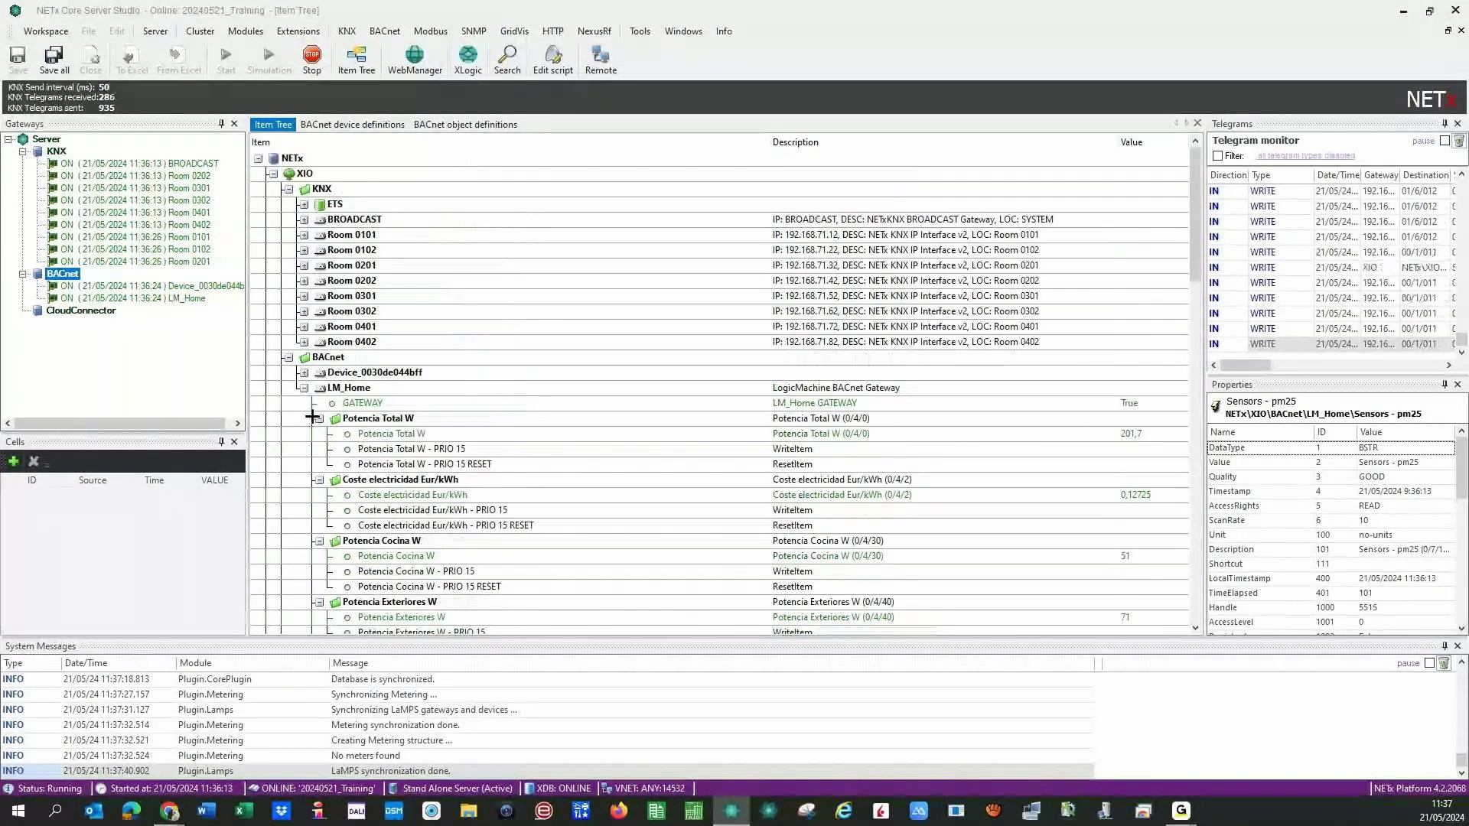
click(337, 388)
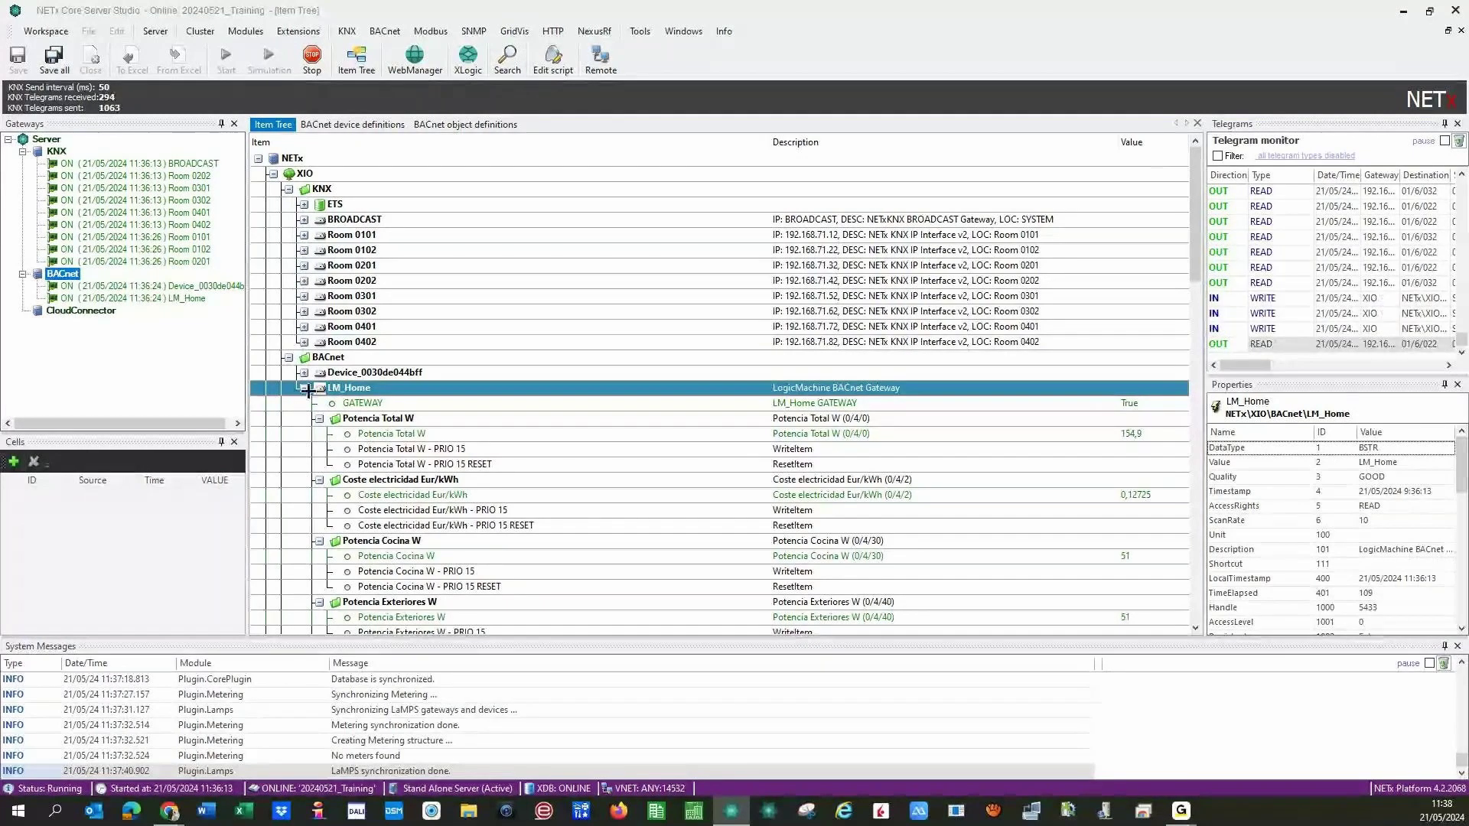
click(581, 418)
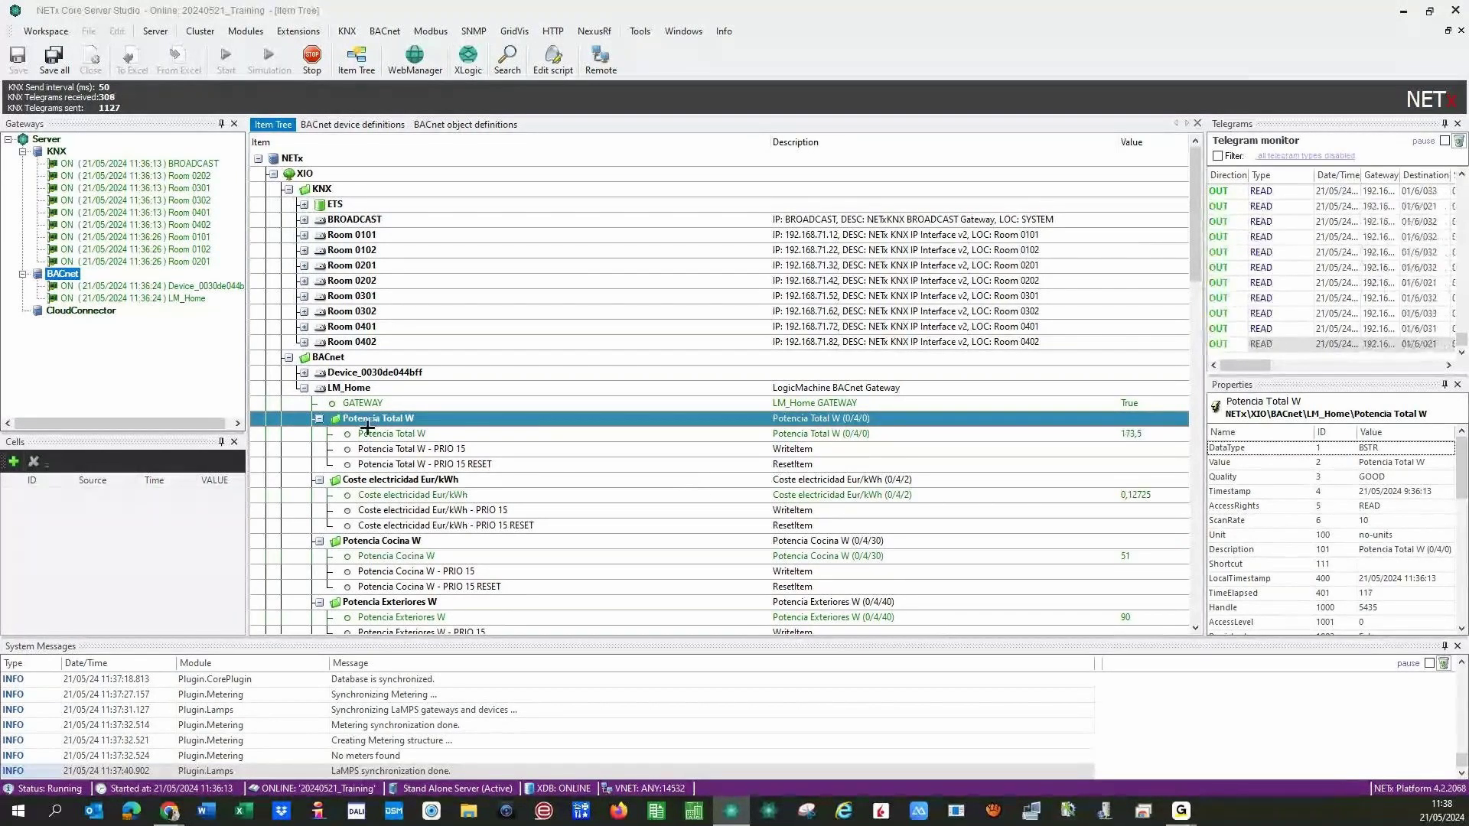
Collapse LM_Home, expand Device_0030de044bff and inspect the values of BINARY_INPUT_0 through BINARY_INPUT_3.
click(304, 388)
click(304, 372)
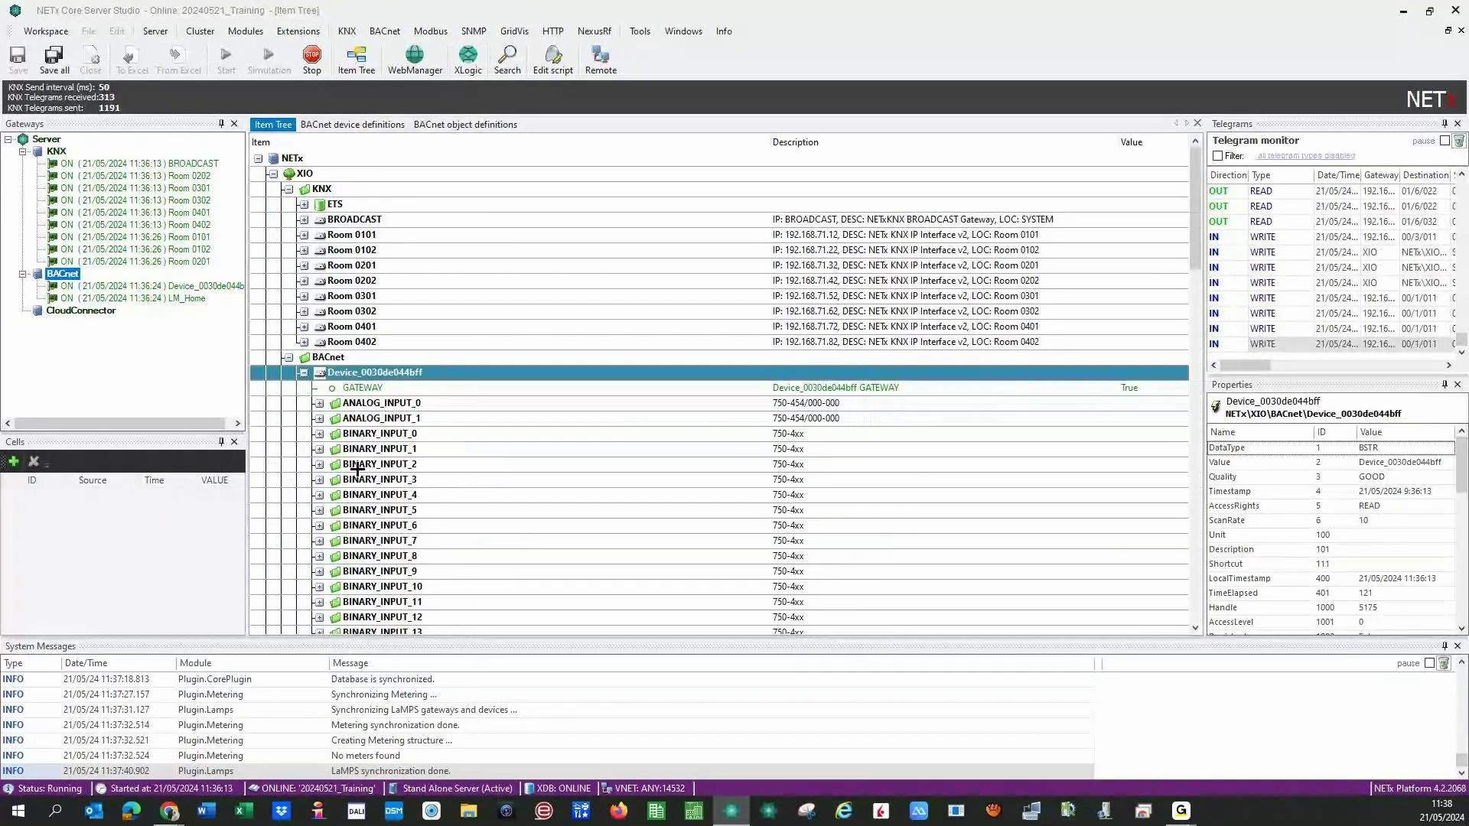
click(317, 434)
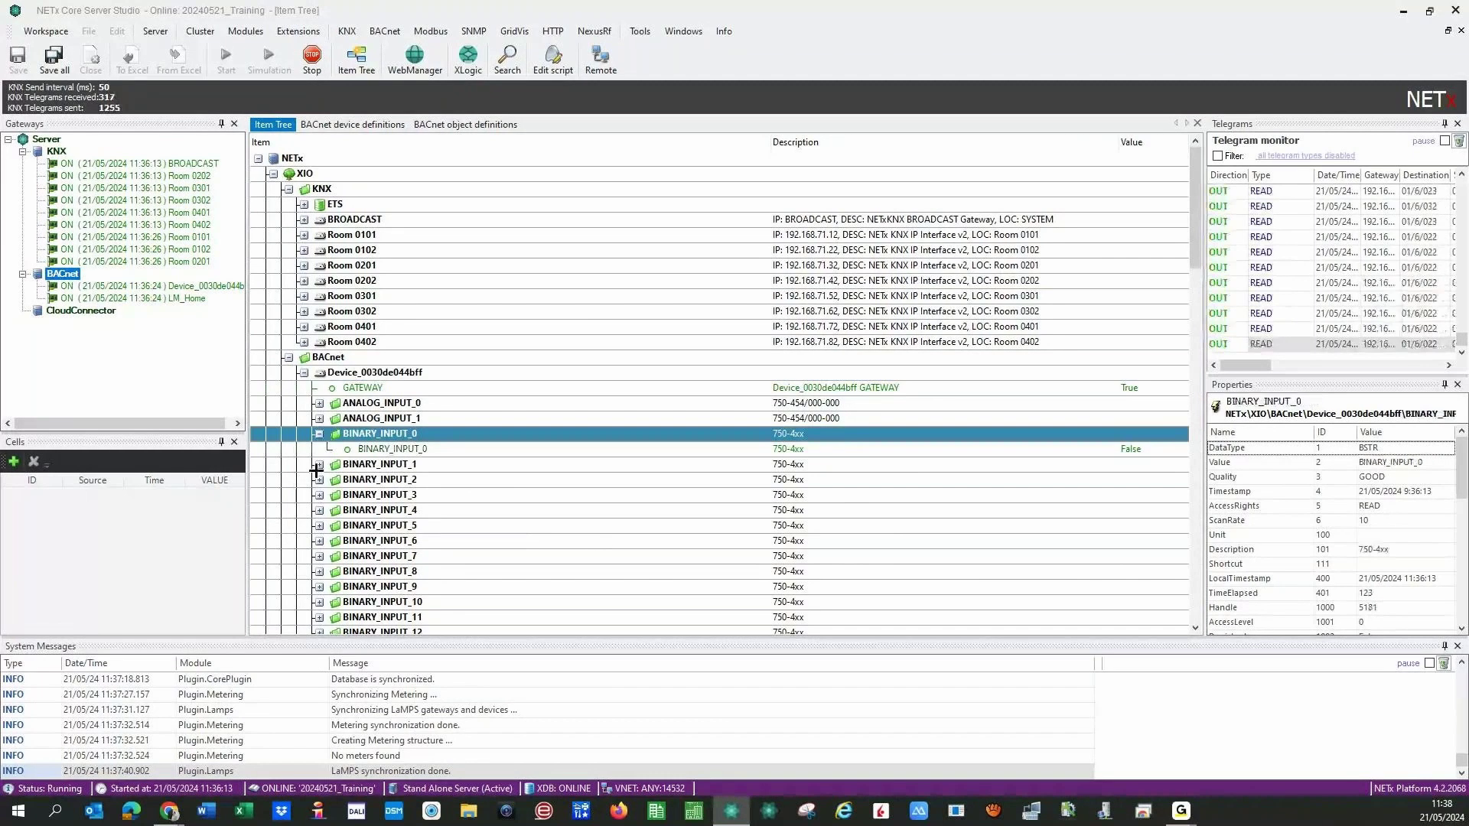
click(316, 465)
click(318, 495)
click(318, 526)
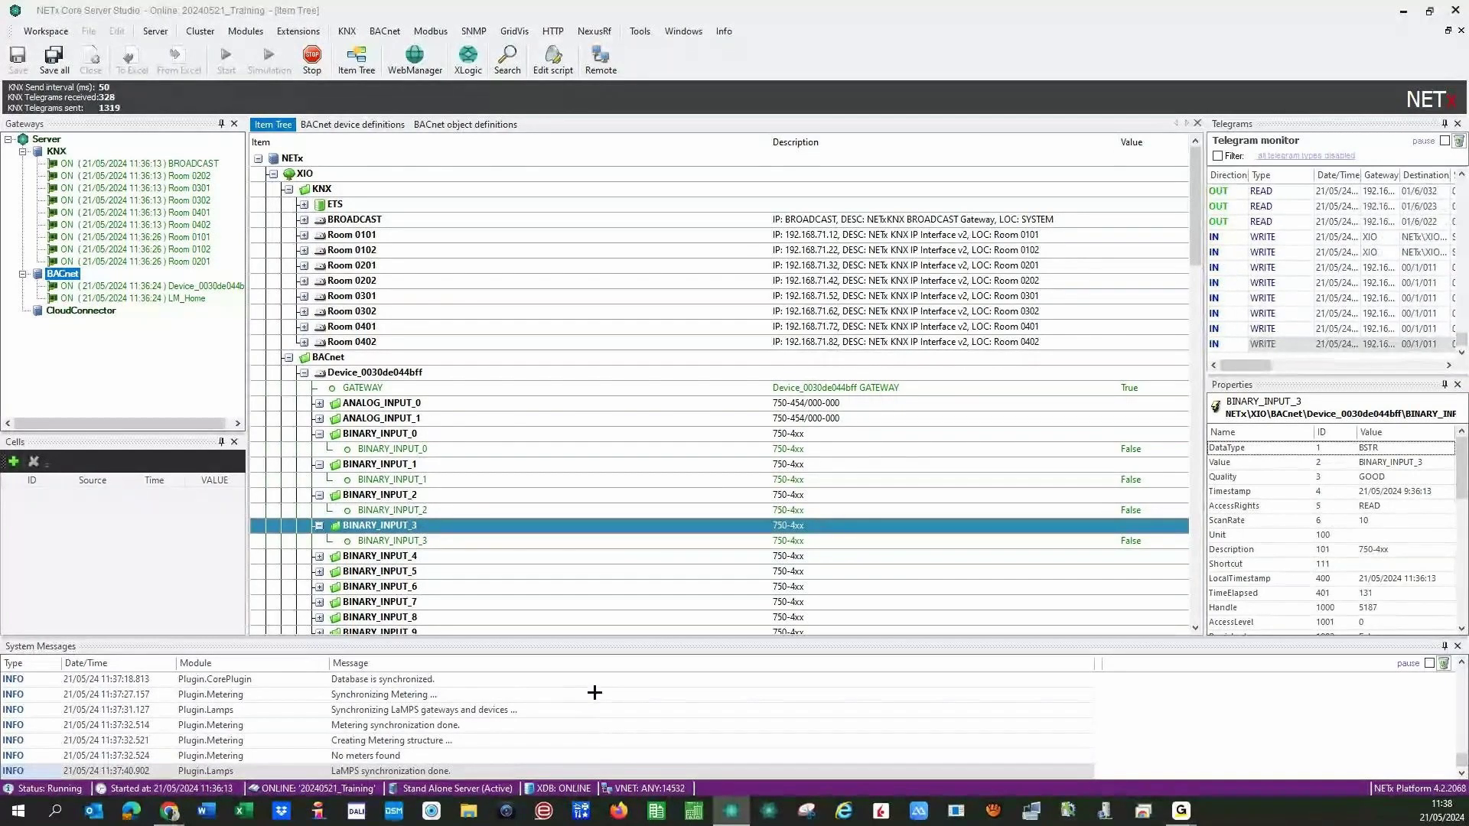
click(1105, 451)
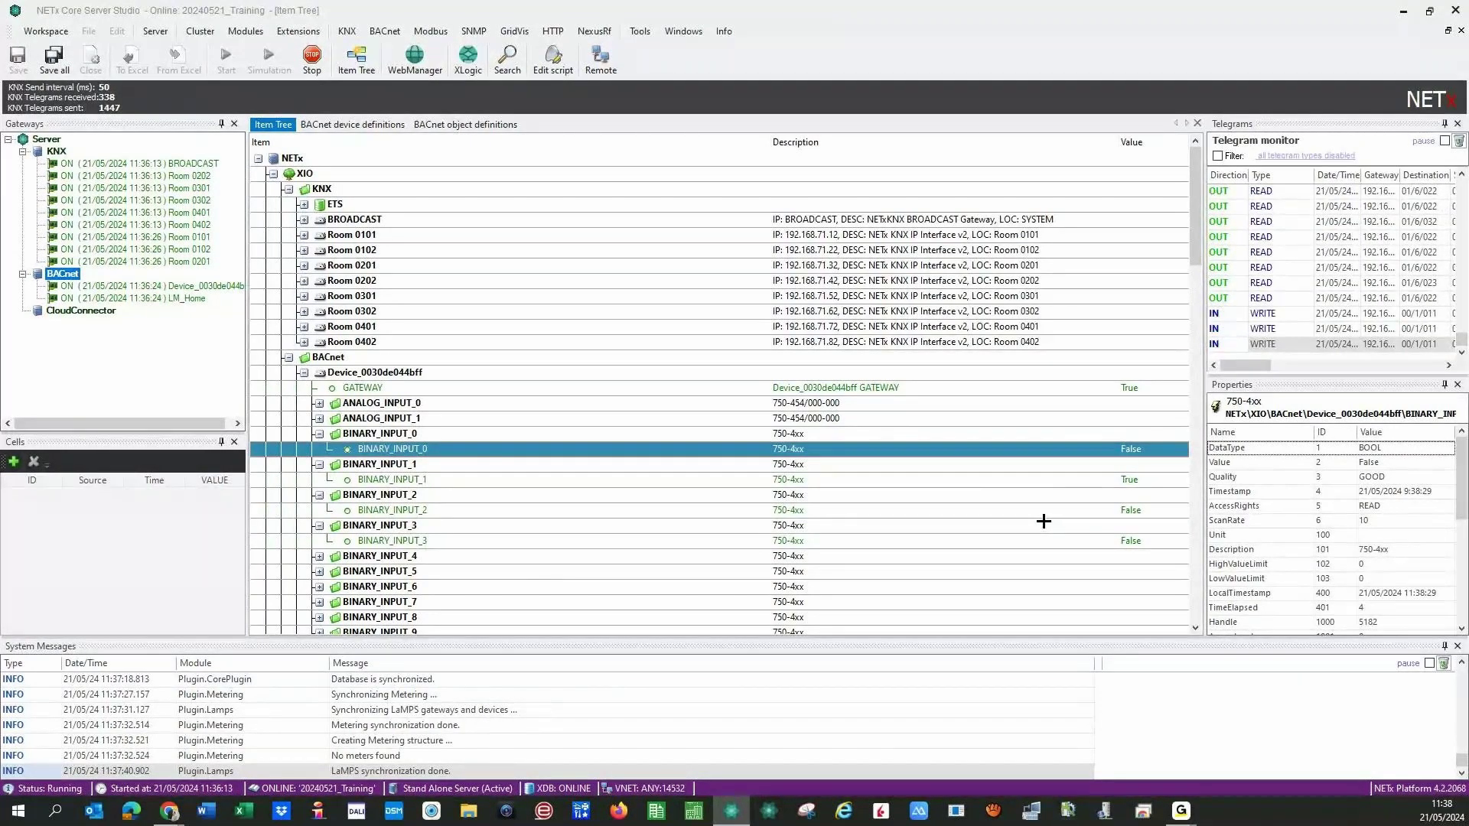
click(1135, 509)
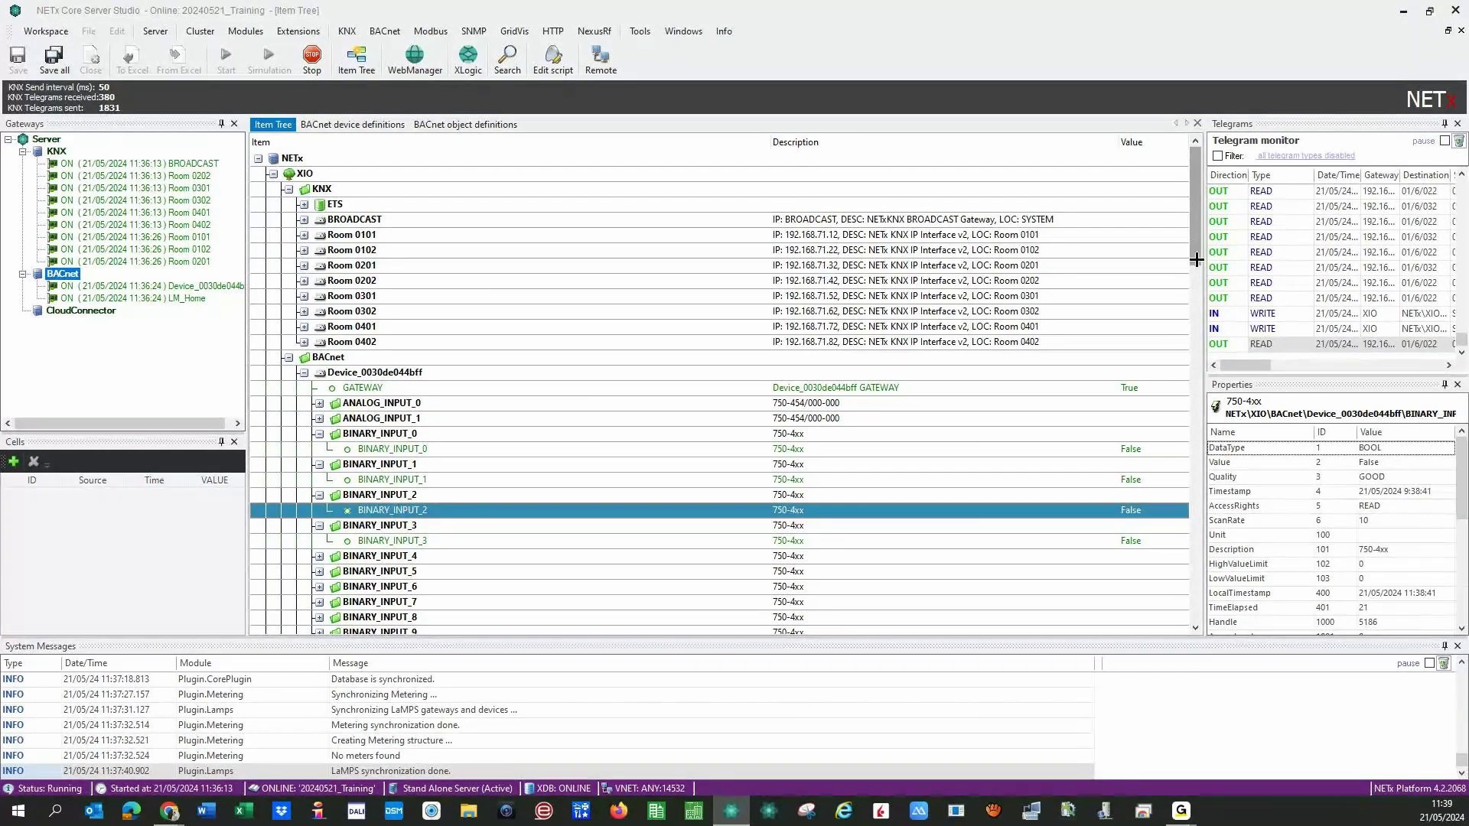
Expand PRG_BACnet.BV_BACNET_DO01_C01_BMS, C02_BMS and C03_BMS under Device_0030de044bff to show their value, write and reset items.
drag(1196, 260, 1195, 509)
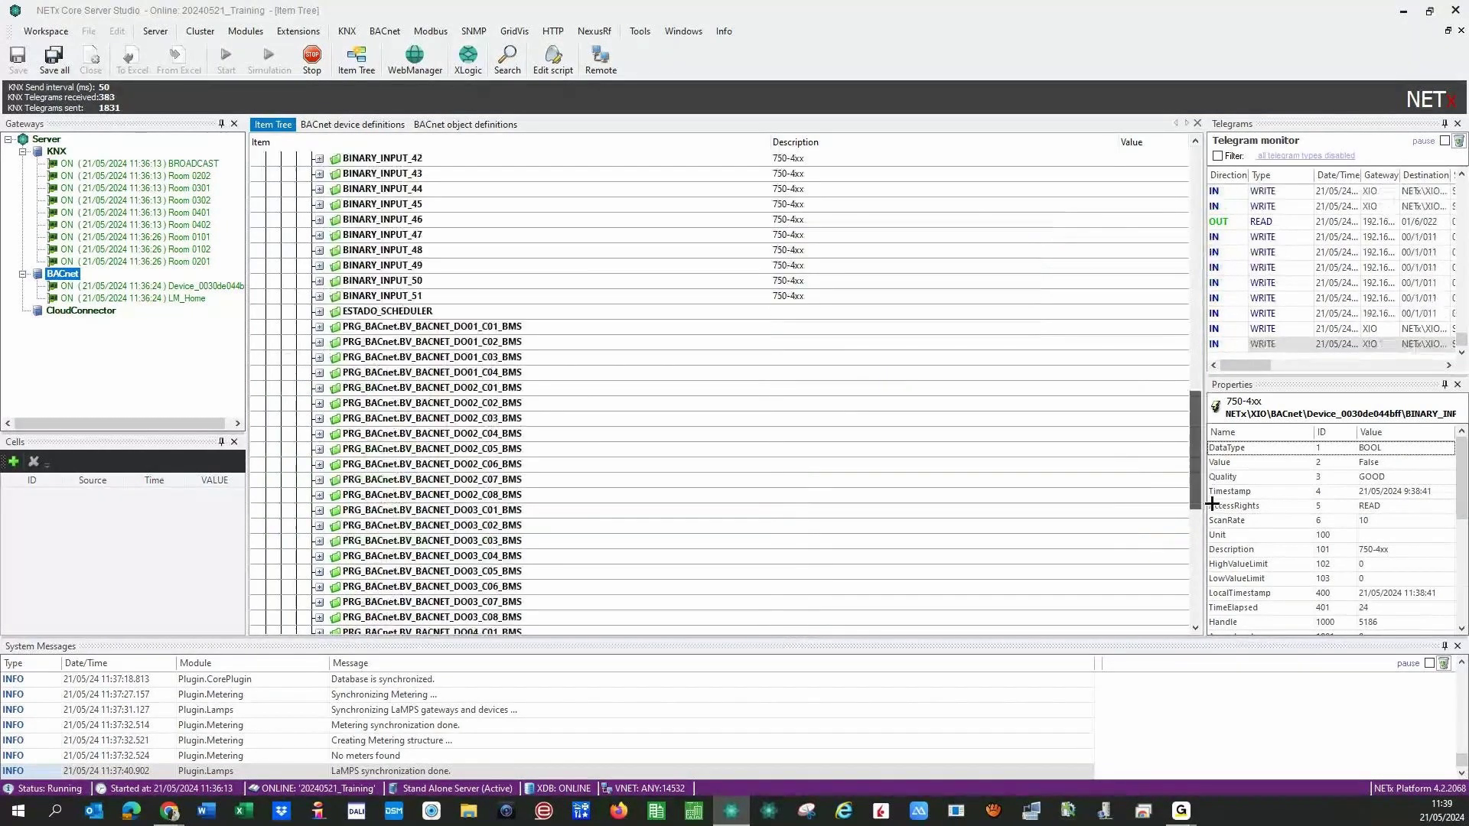
click(318, 327)
click(318, 388)
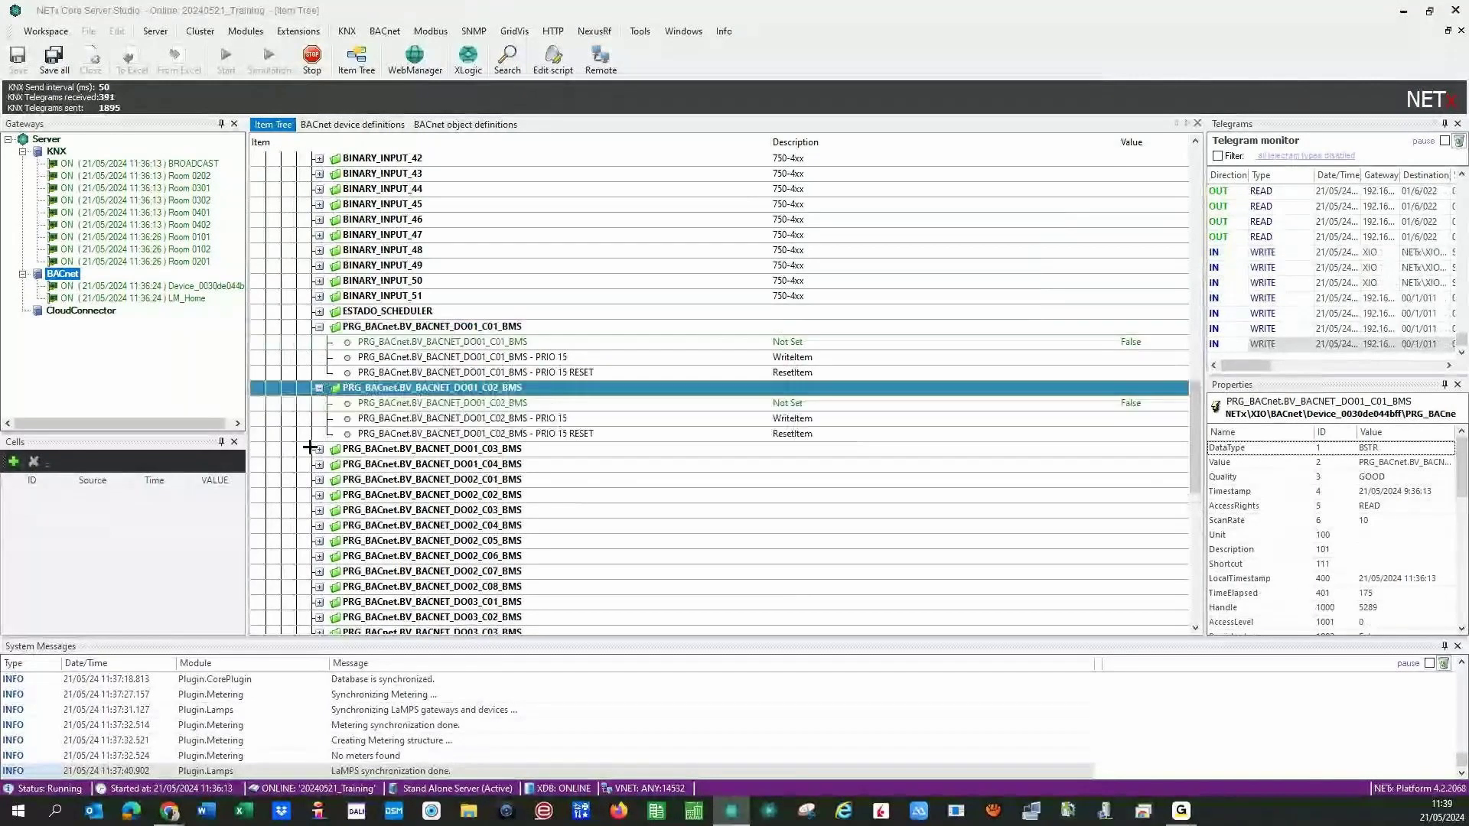
click(318, 449)
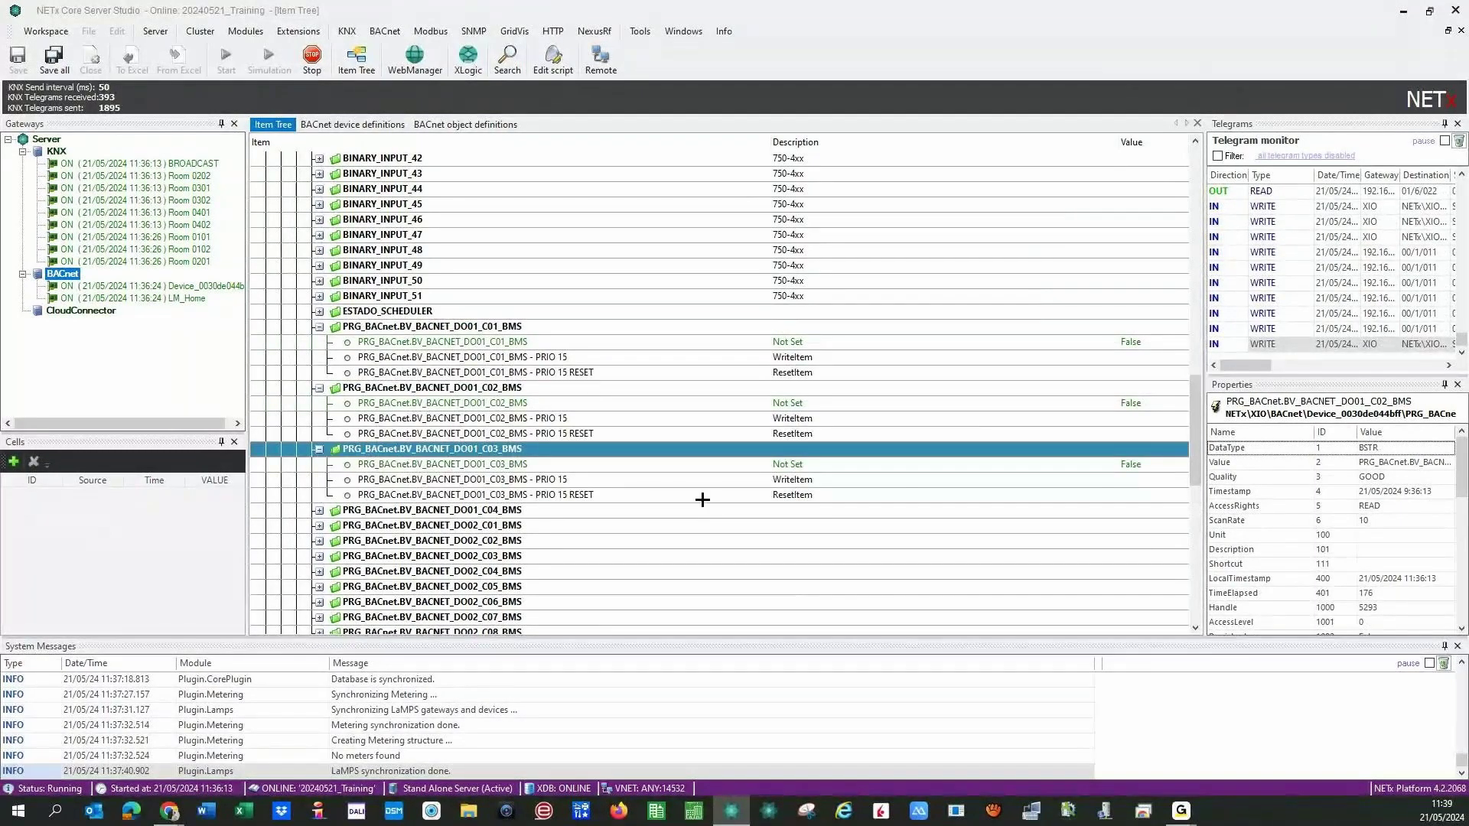
Write the value 1 to the PRIO 15 items of PRG_BACnet.BV_BACNET_DO01_C01_BMS and PRG_BACnet.BV_BACNET_DO01_C02_BMS.
right_click(926, 357)
click(956, 366)
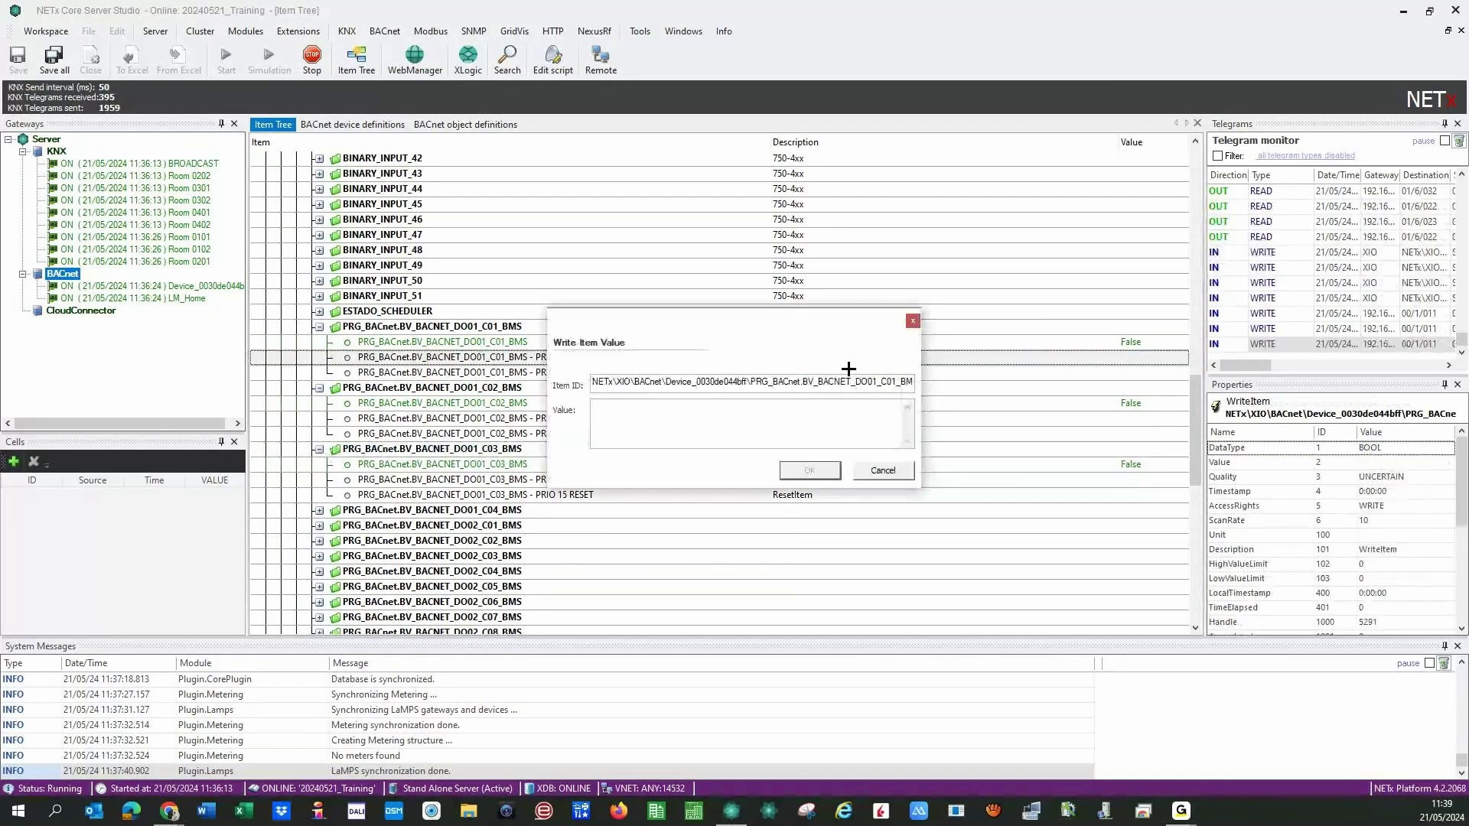
text(1)
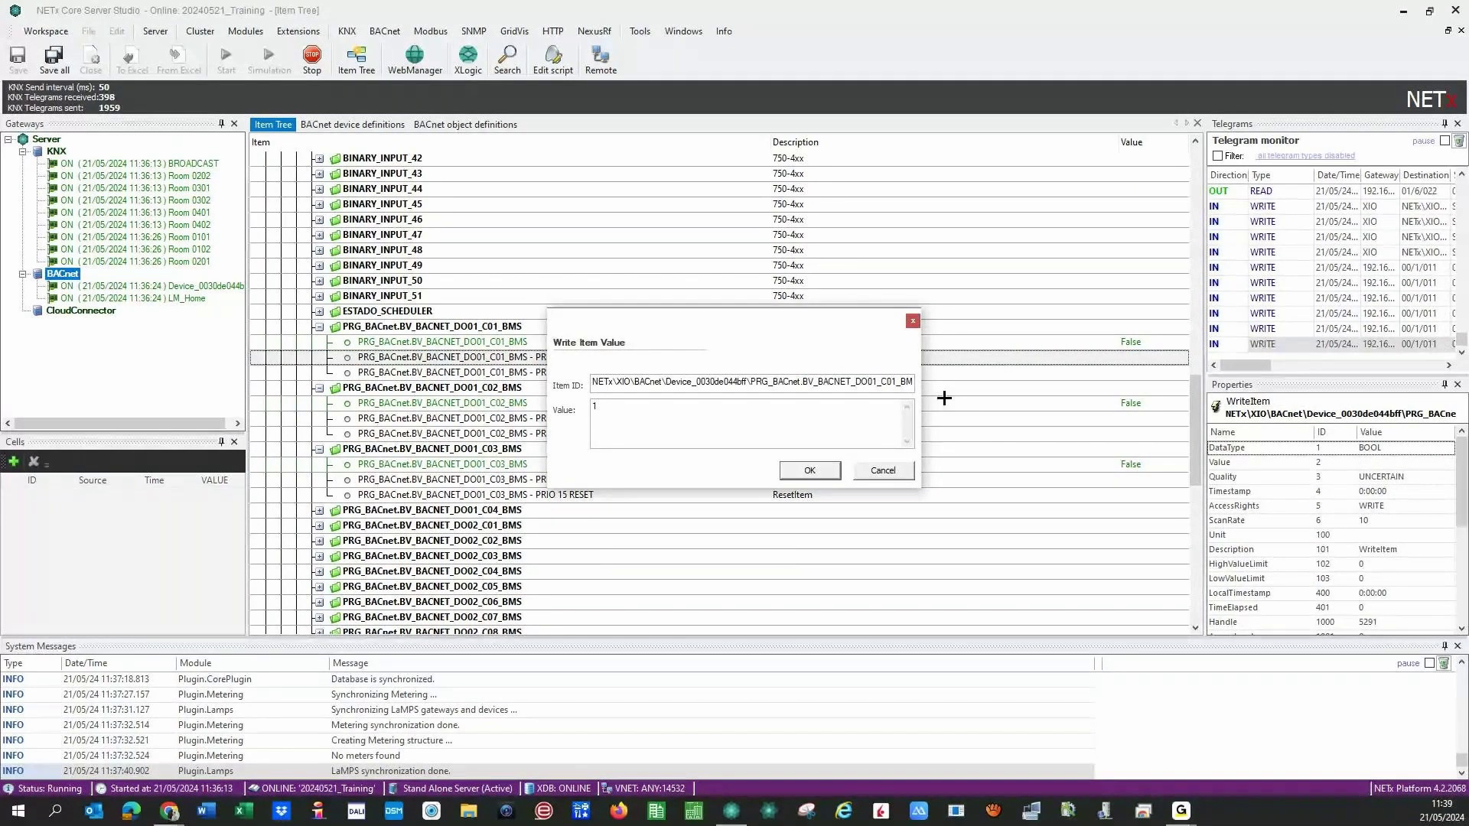
click(809, 469)
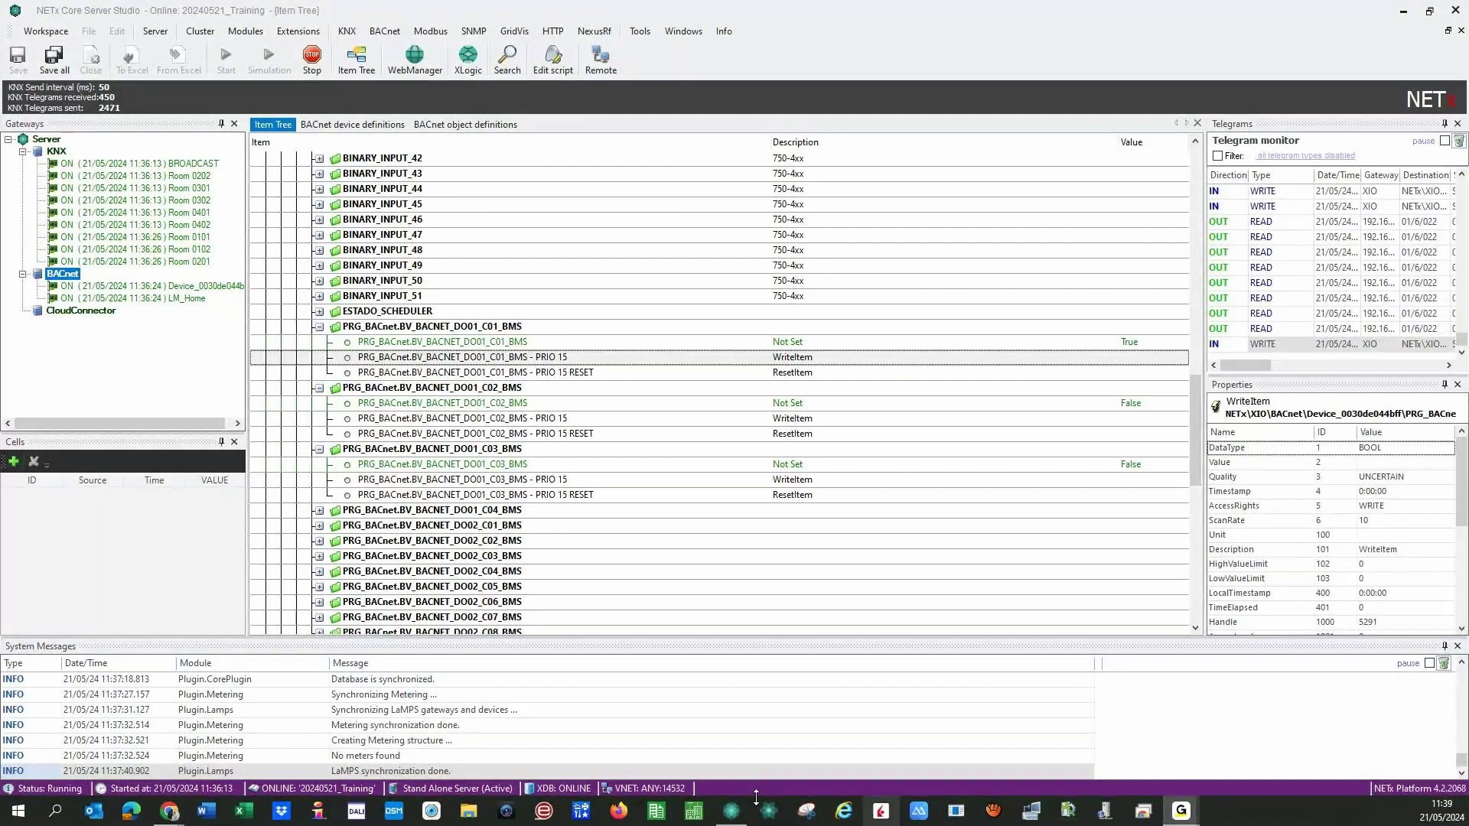
right_click(704, 419)
click(746, 432)
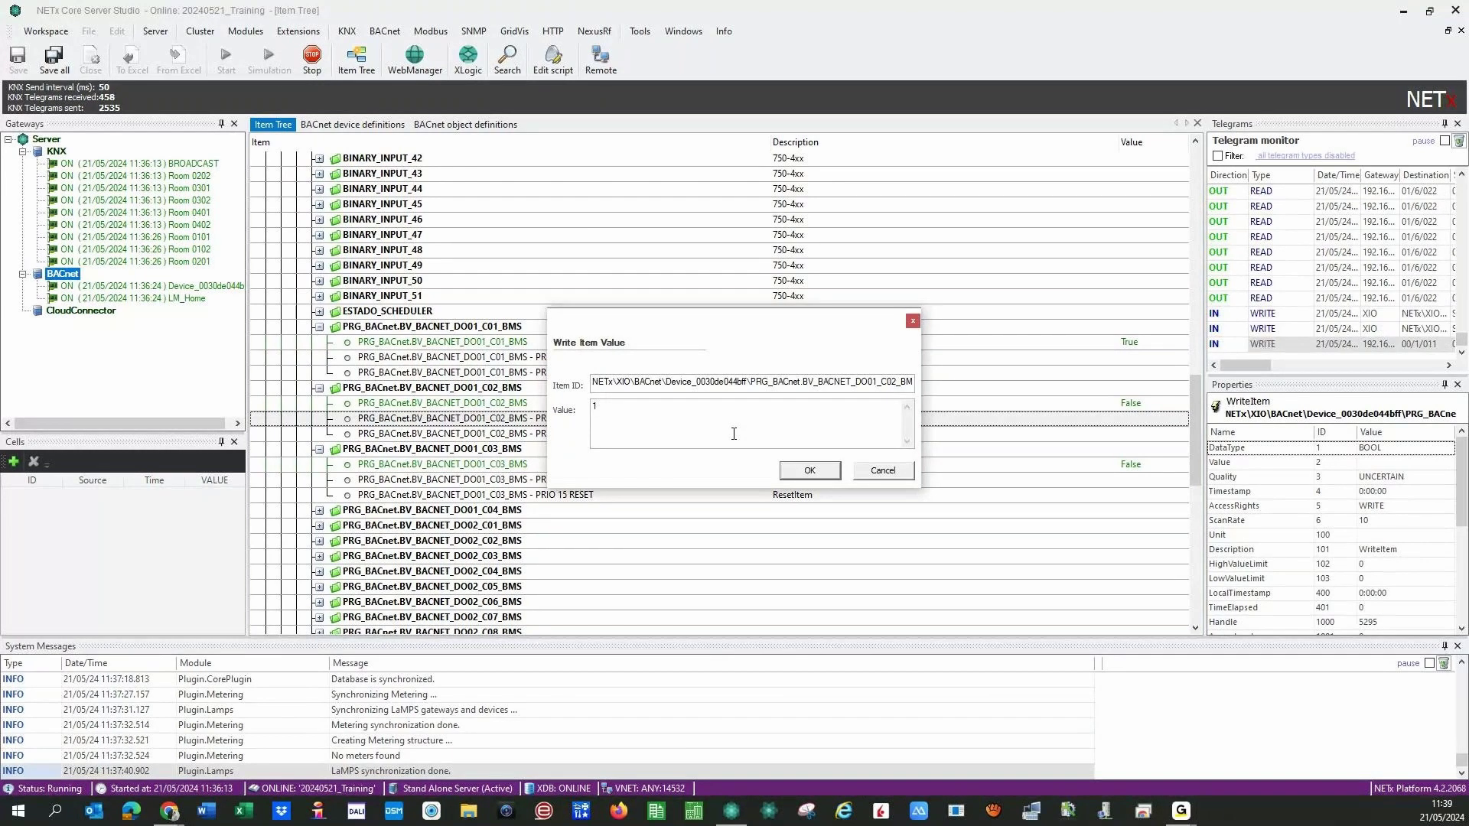
click(800, 470)
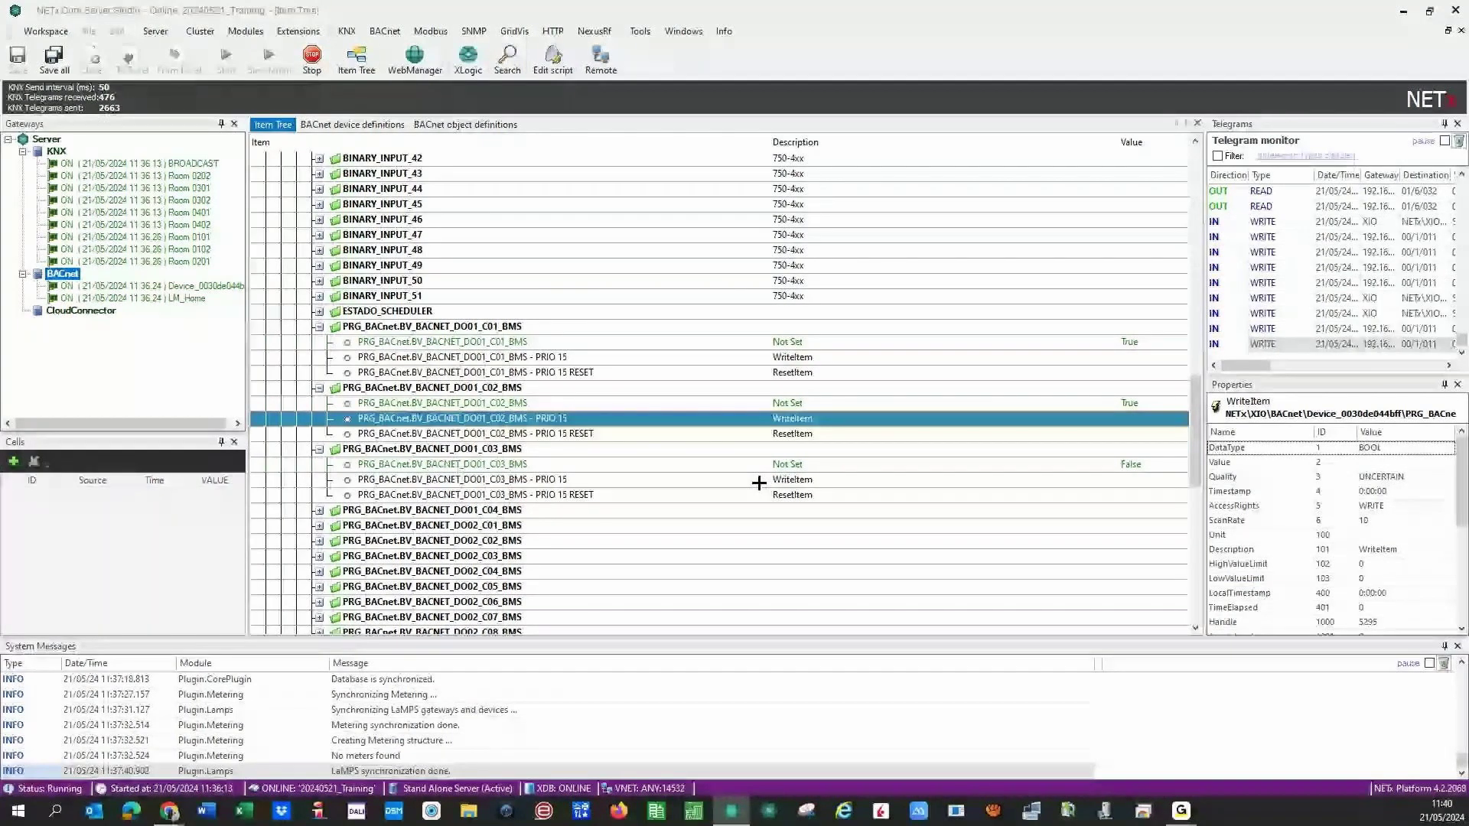
click(18, 820)
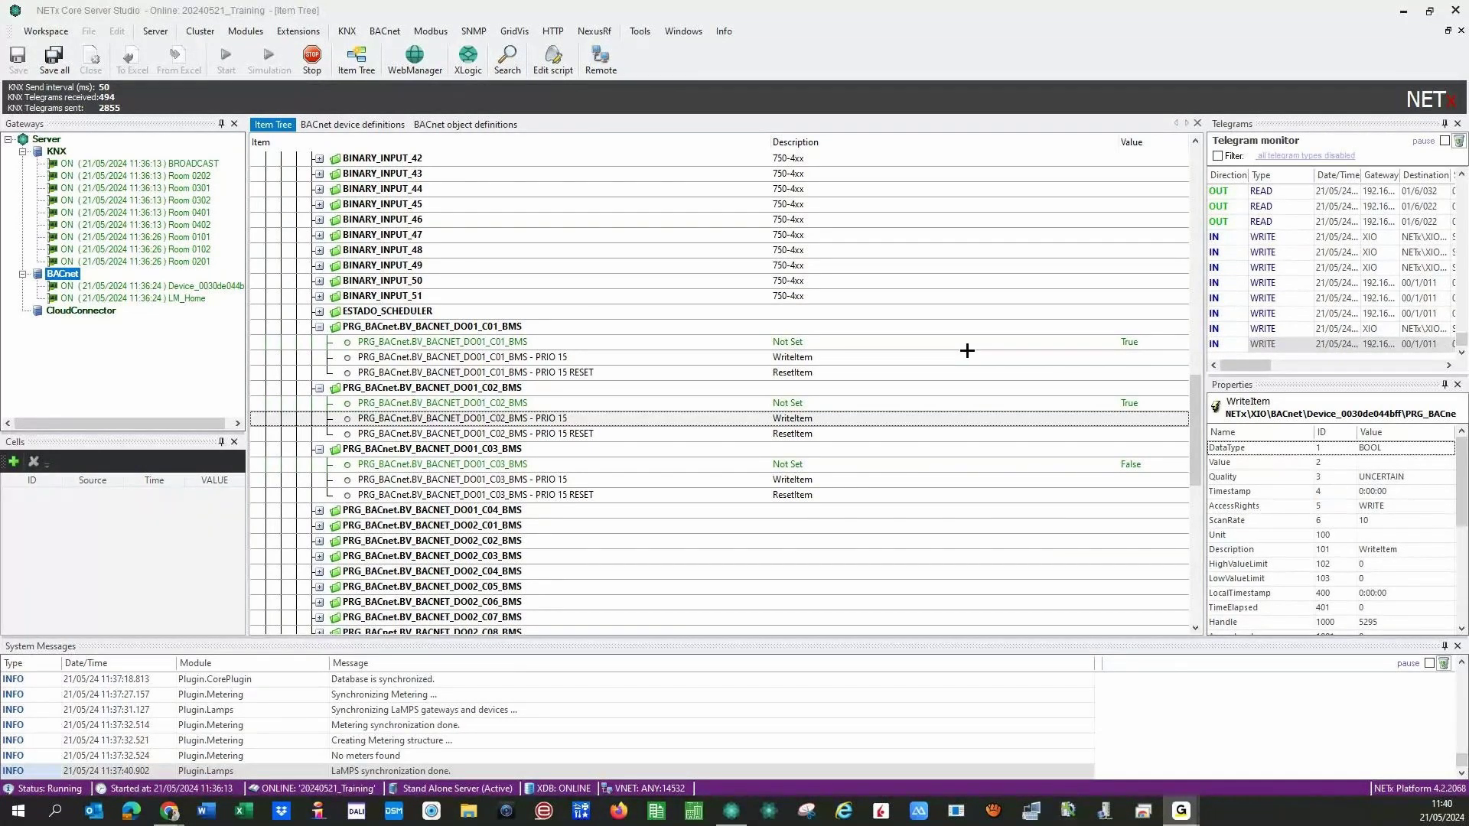
Write the value 0 to the PRIO 15 items of PRG_BACnet.BV_BACNET_DO01_C01_BMS and PRG_BACnet.BV_BACNET_DO01_C02_BMS.
right_click(826, 357)
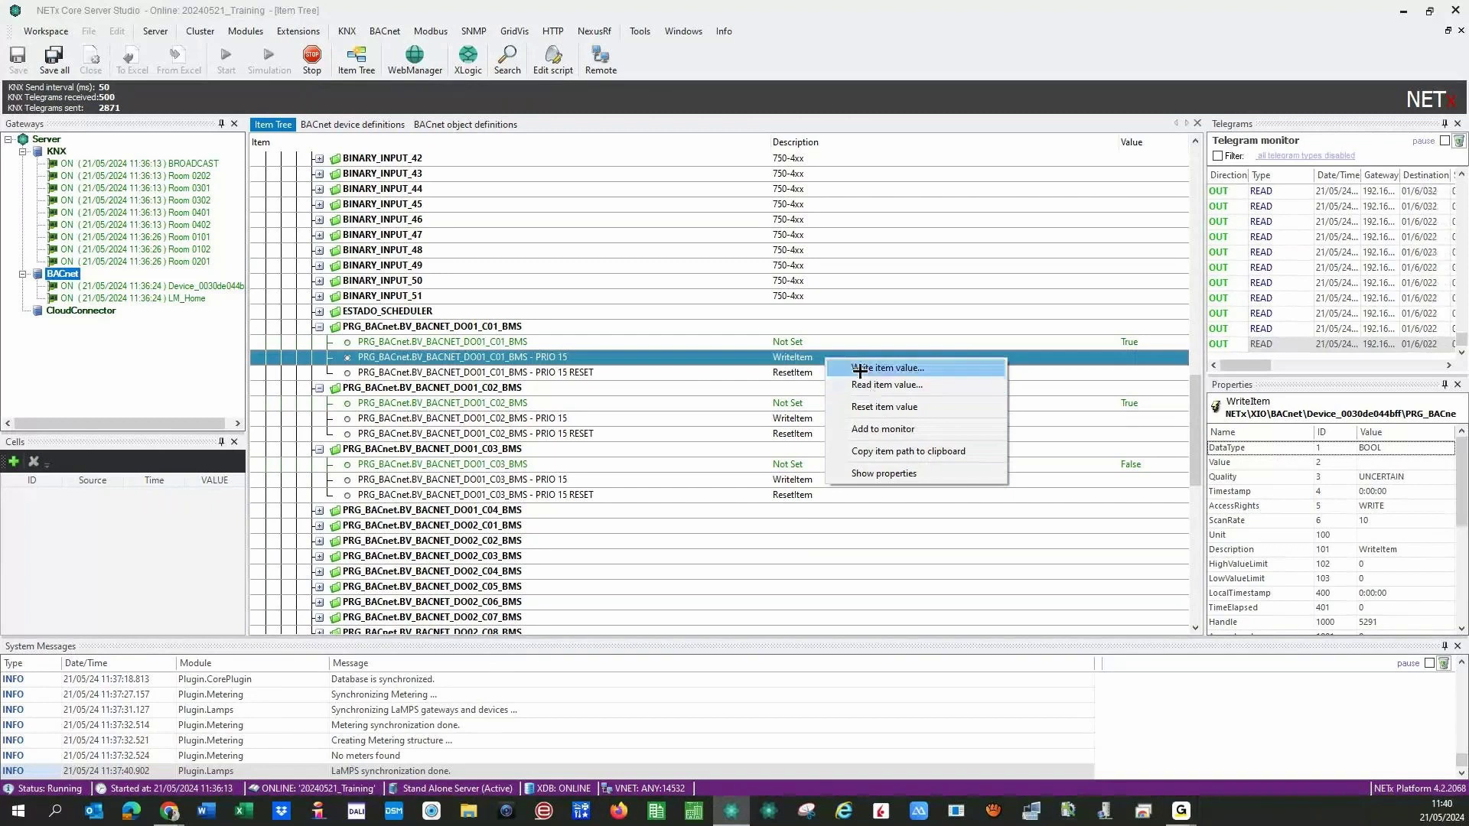
click(859, 368)
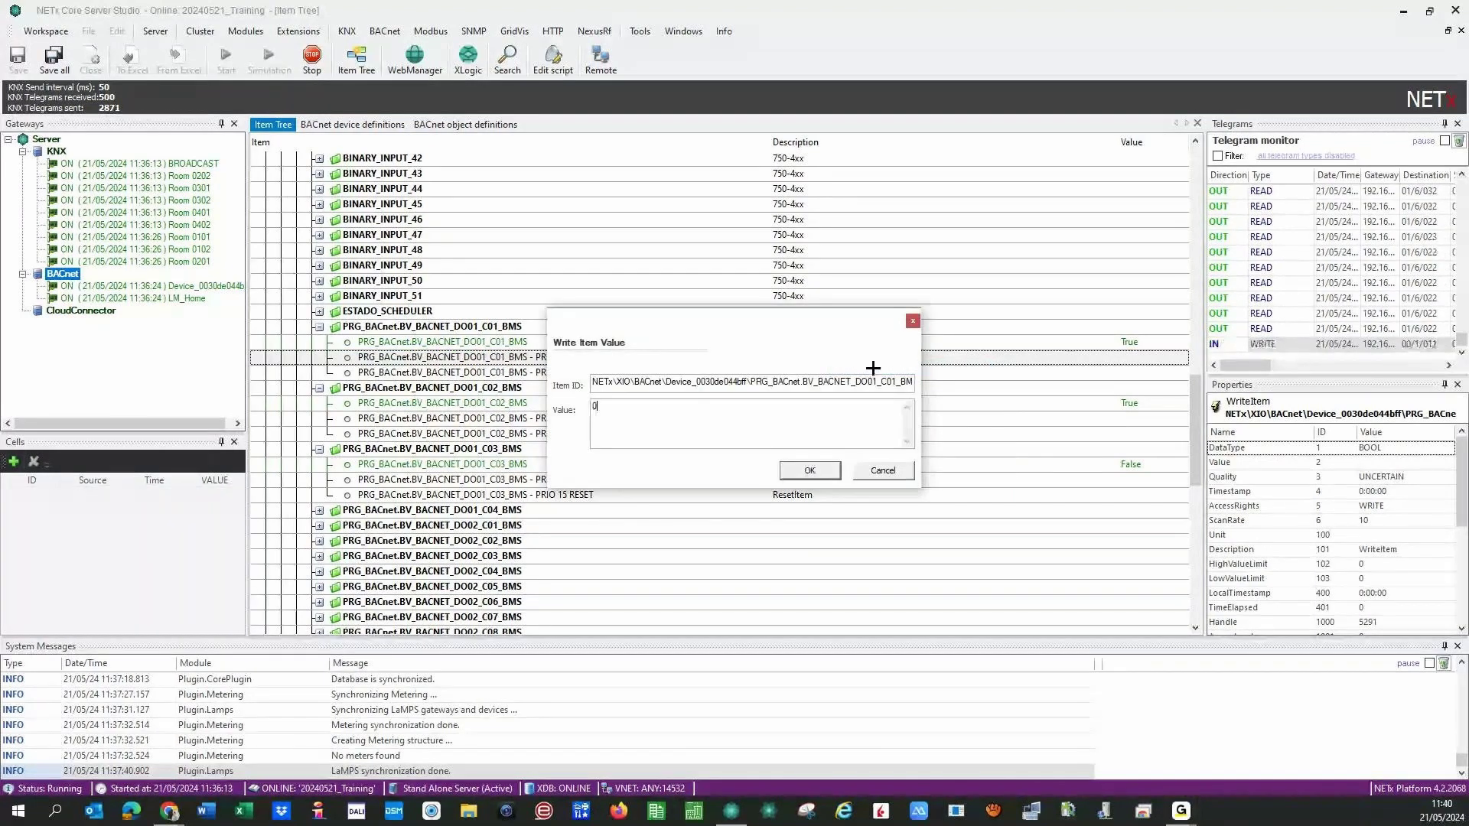
text(0)
click(809, 470)
right_click(887, 418)
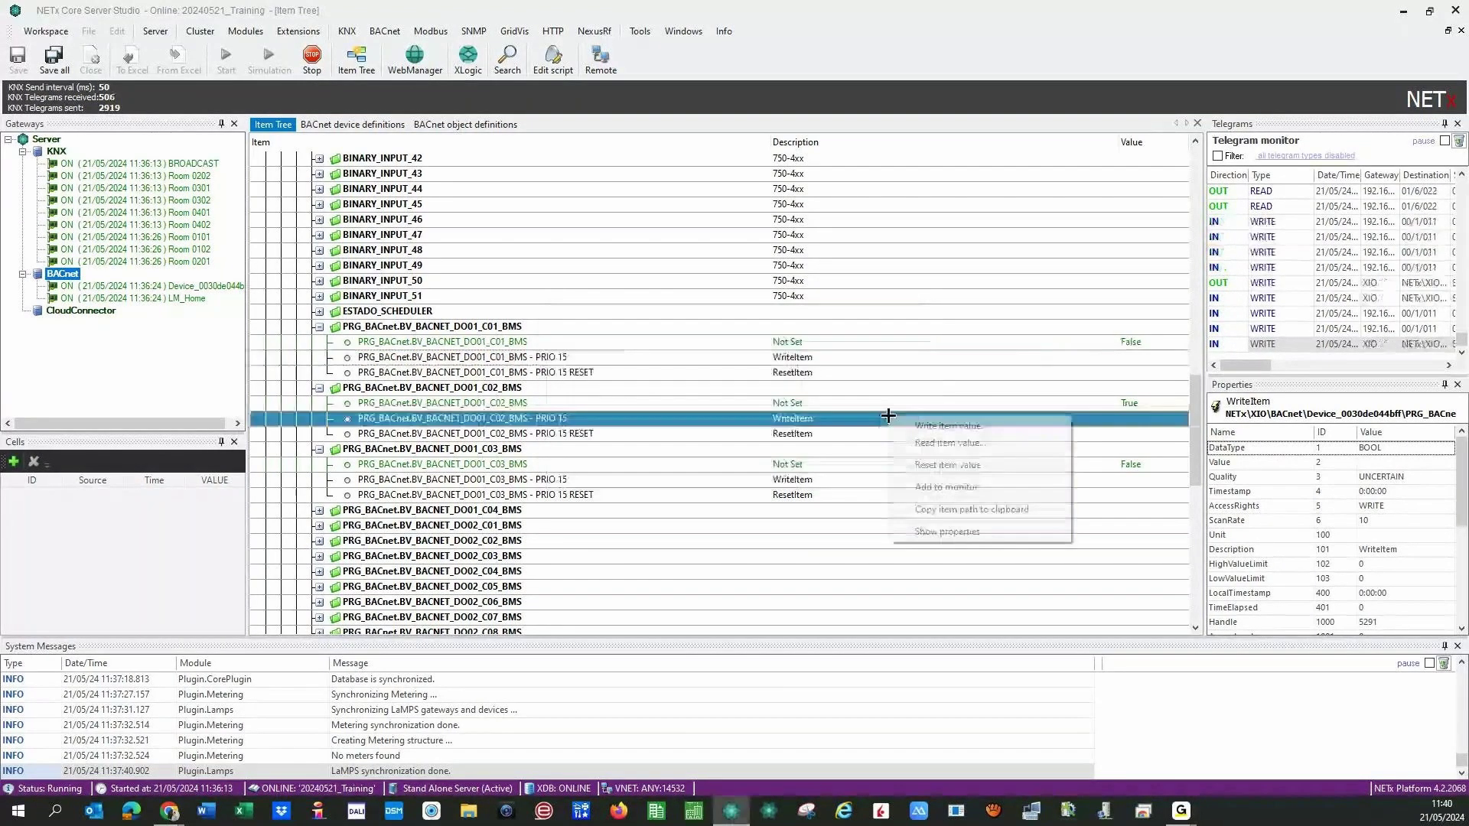
click(938, 449)
click(803, 470)
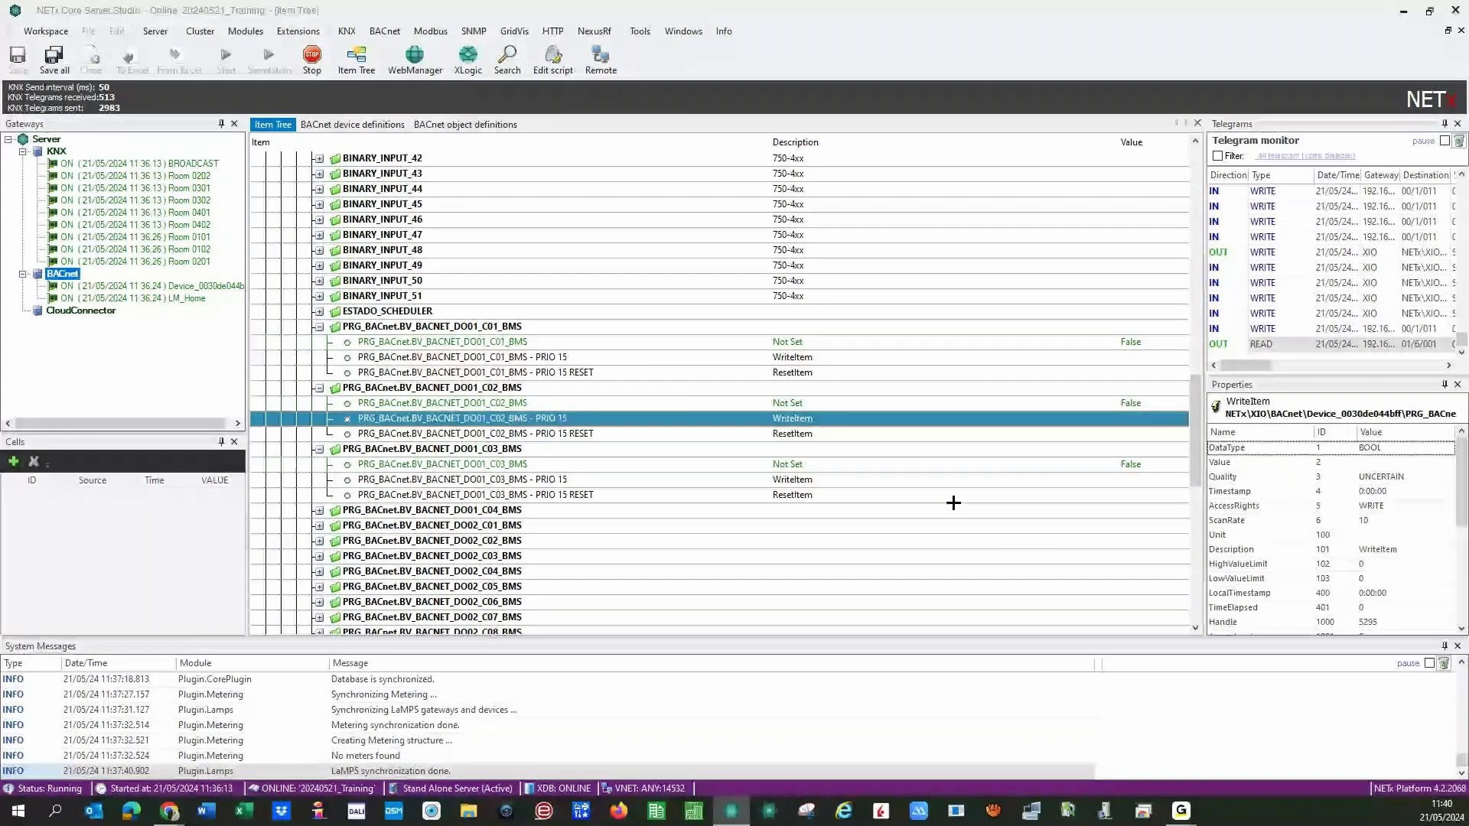
Collapse the expanded DO01_C01_BMS, DO01_C02_BMS and DO01_C03_BMS objects in the item tree.
click(319, 326)
click(305, 344)
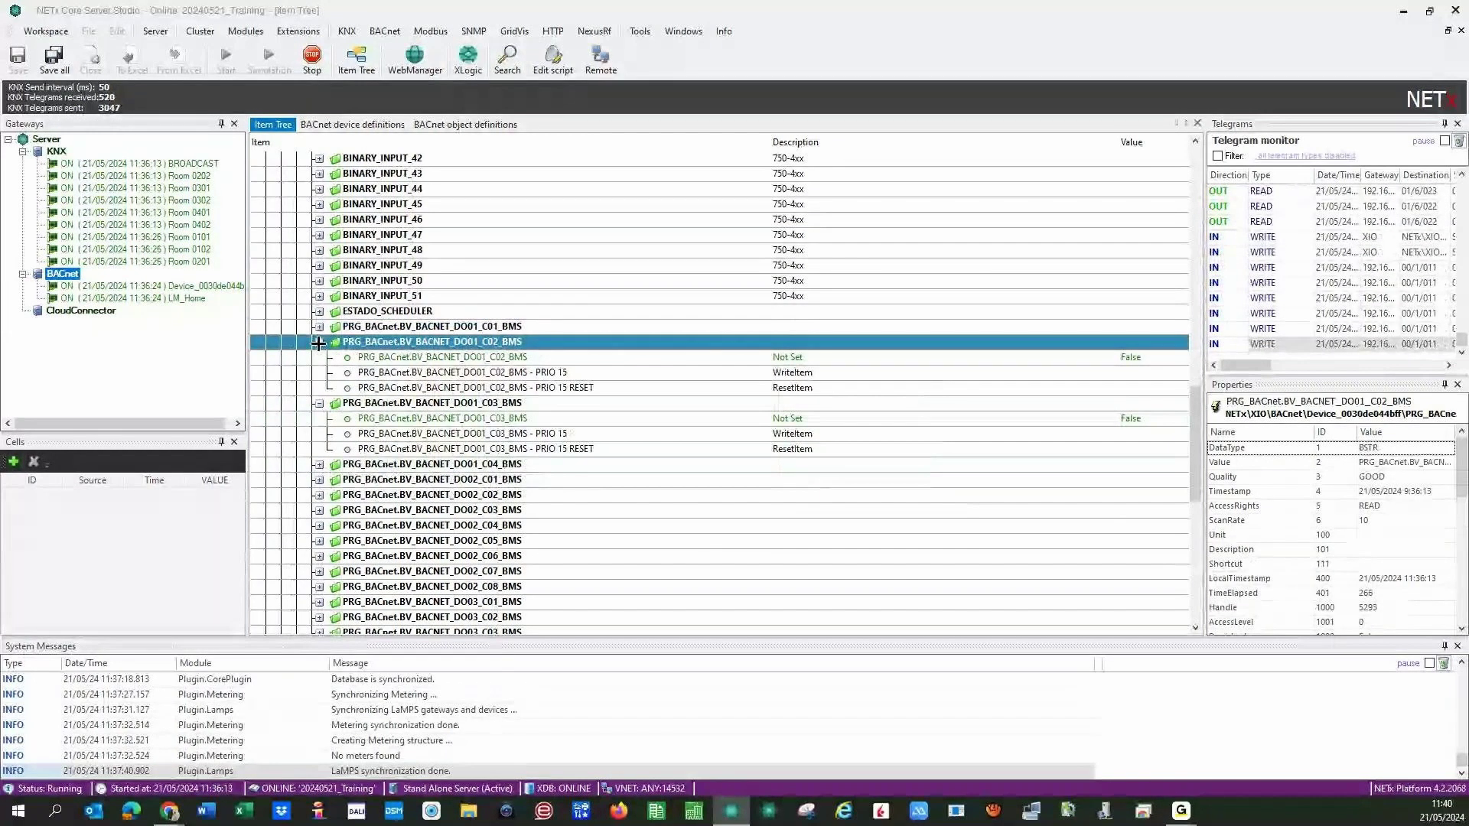
click(319, 342)
click(319, 357)
Close the BACnet device definitions and the BACnet object definitions.
click(352, 124)
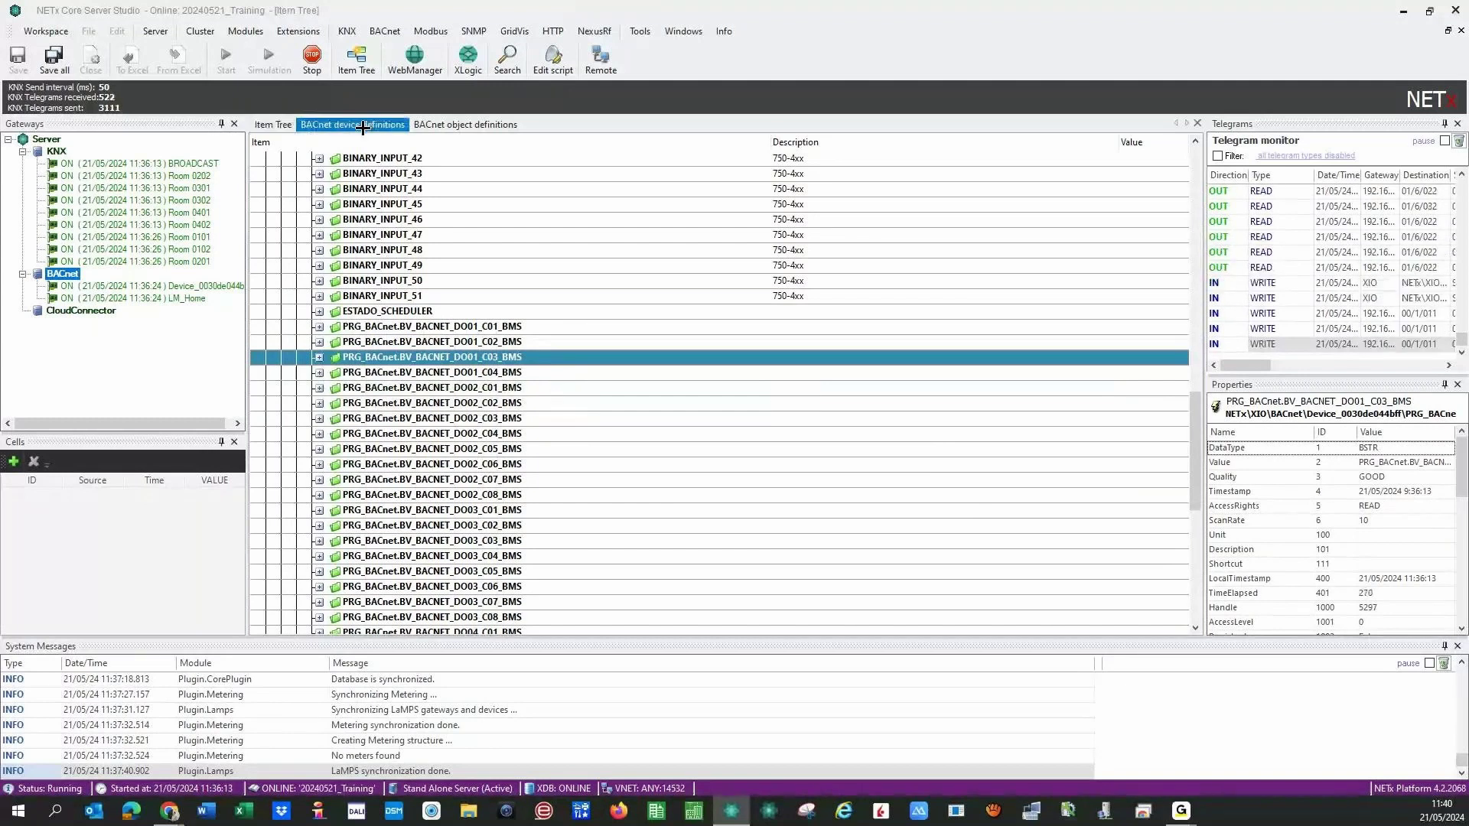
click(1195, 124)
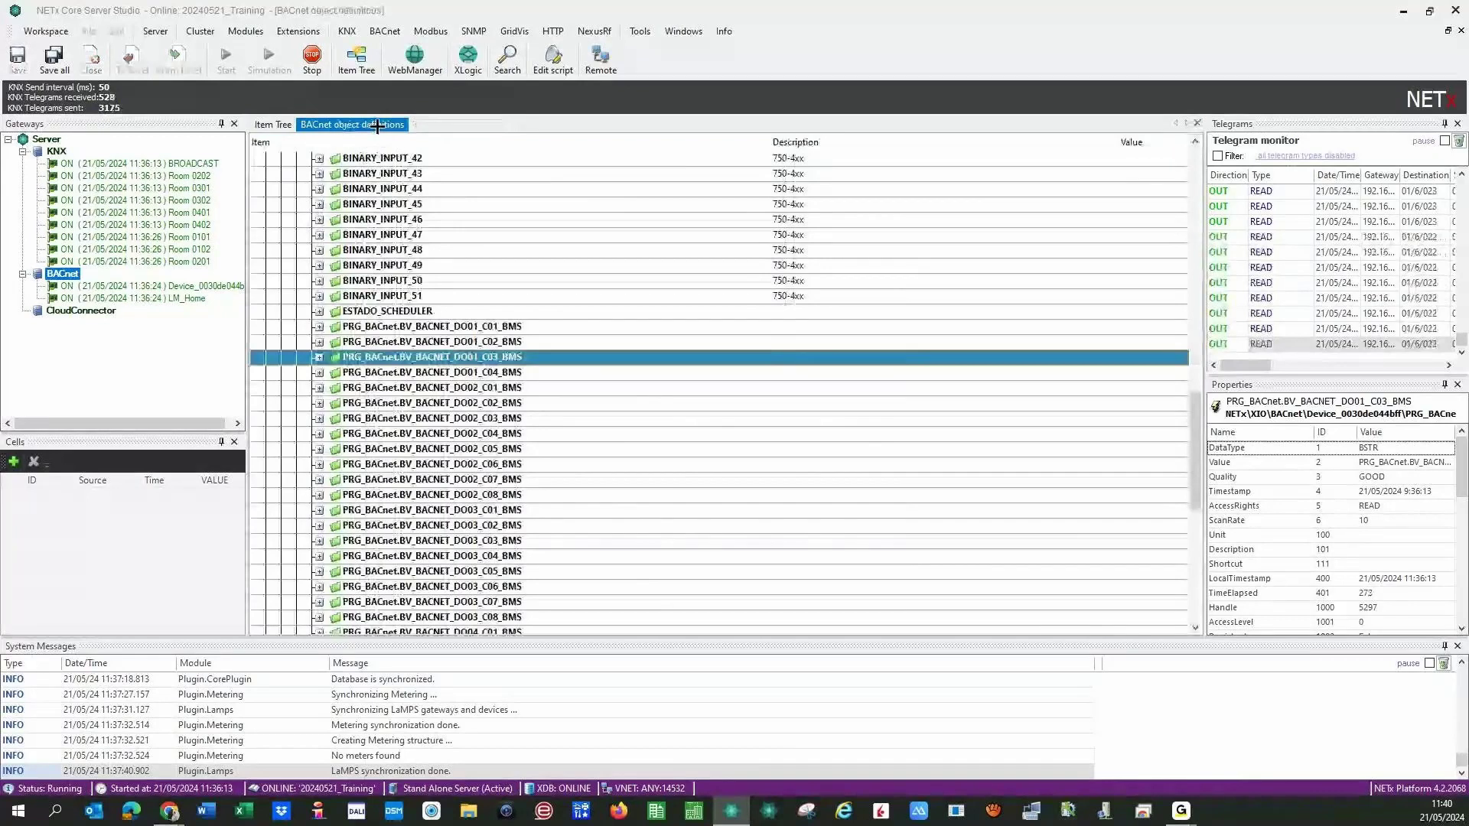
click(377, 126)
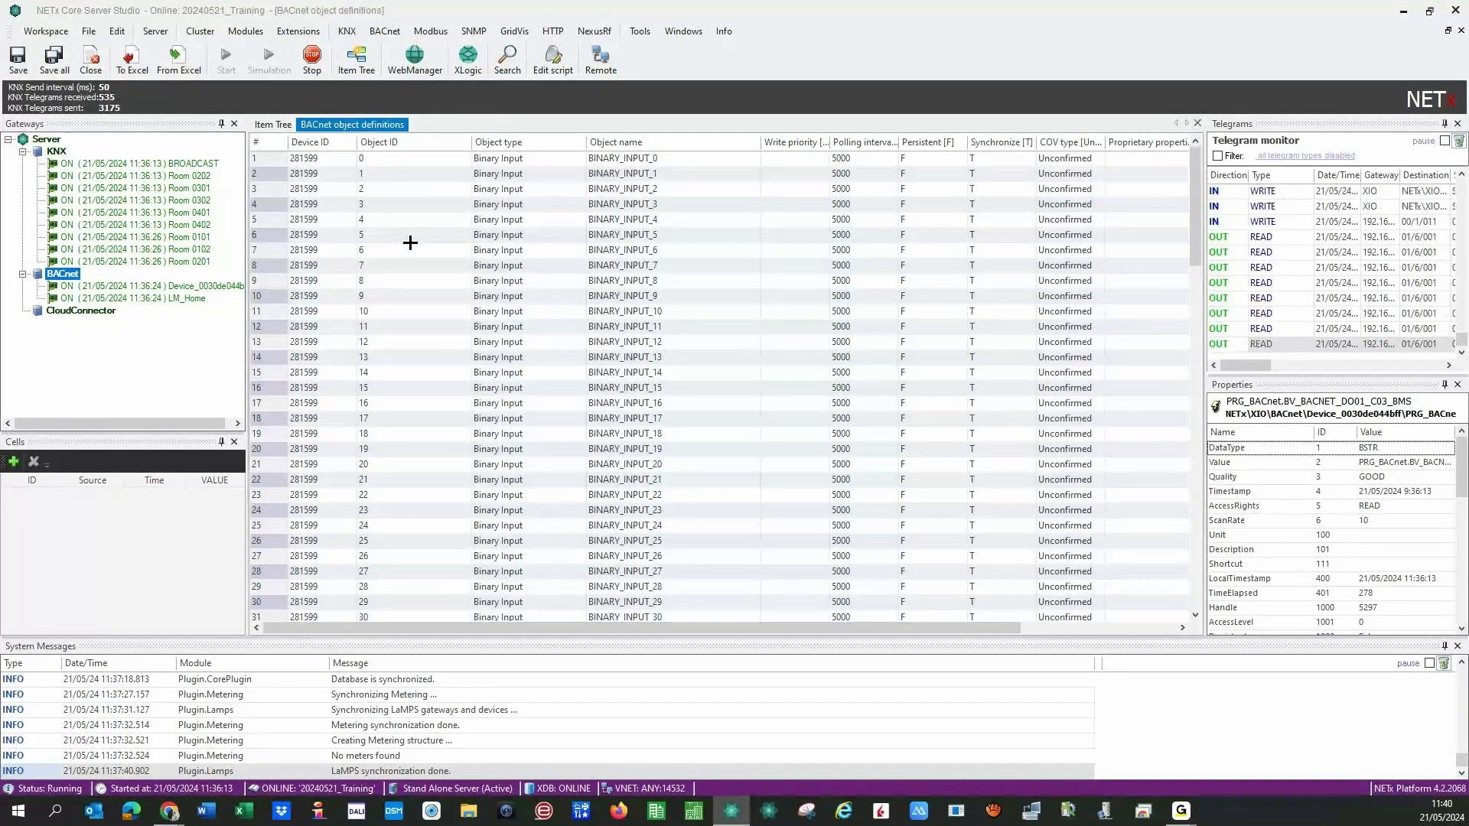
click(1194, 123)
Open the V-Link definitions, widen the Source ItemID column to review the existing links, and close the table.
click(299, 31)
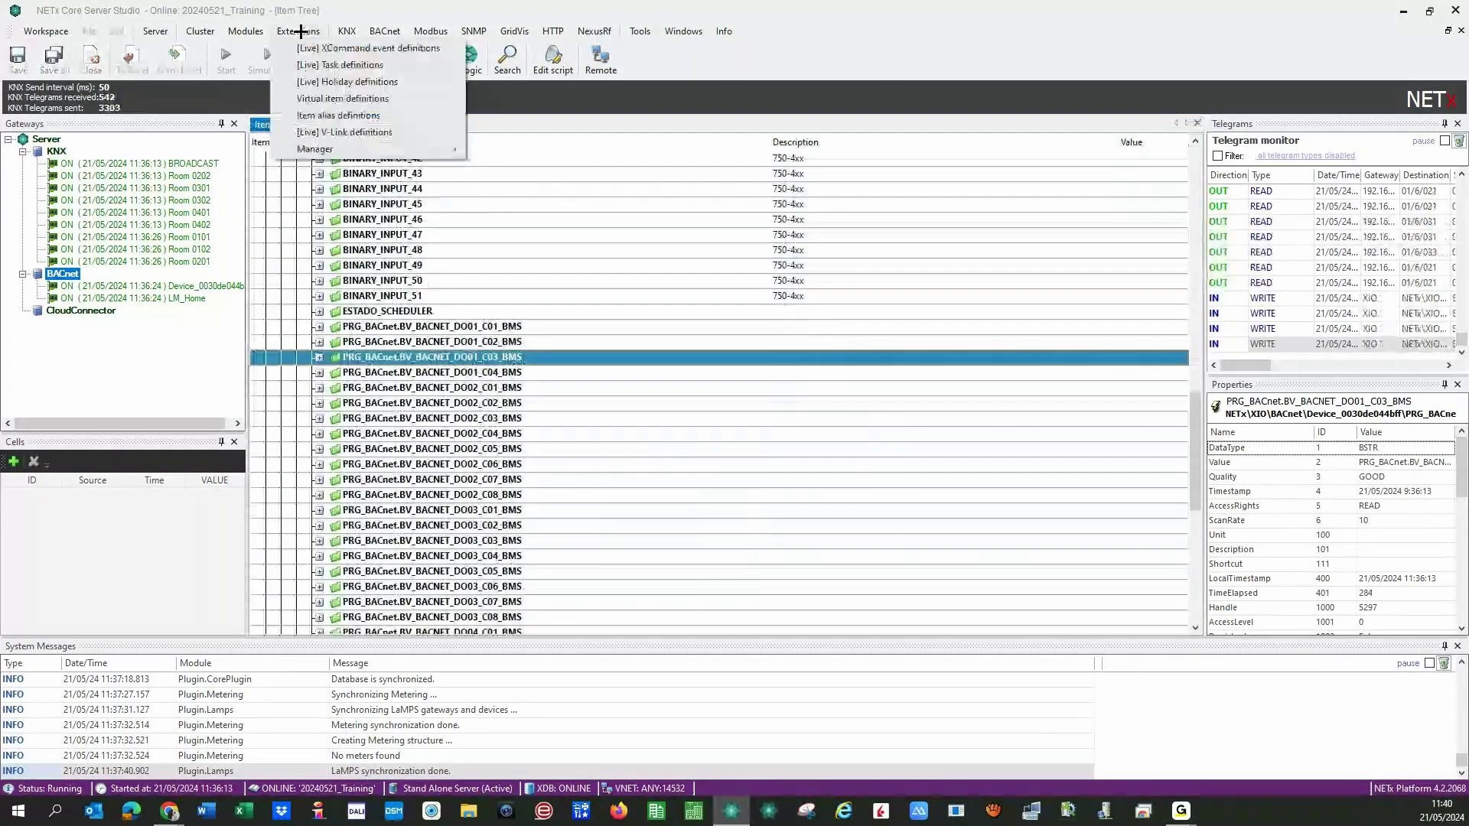
click(345, 132)
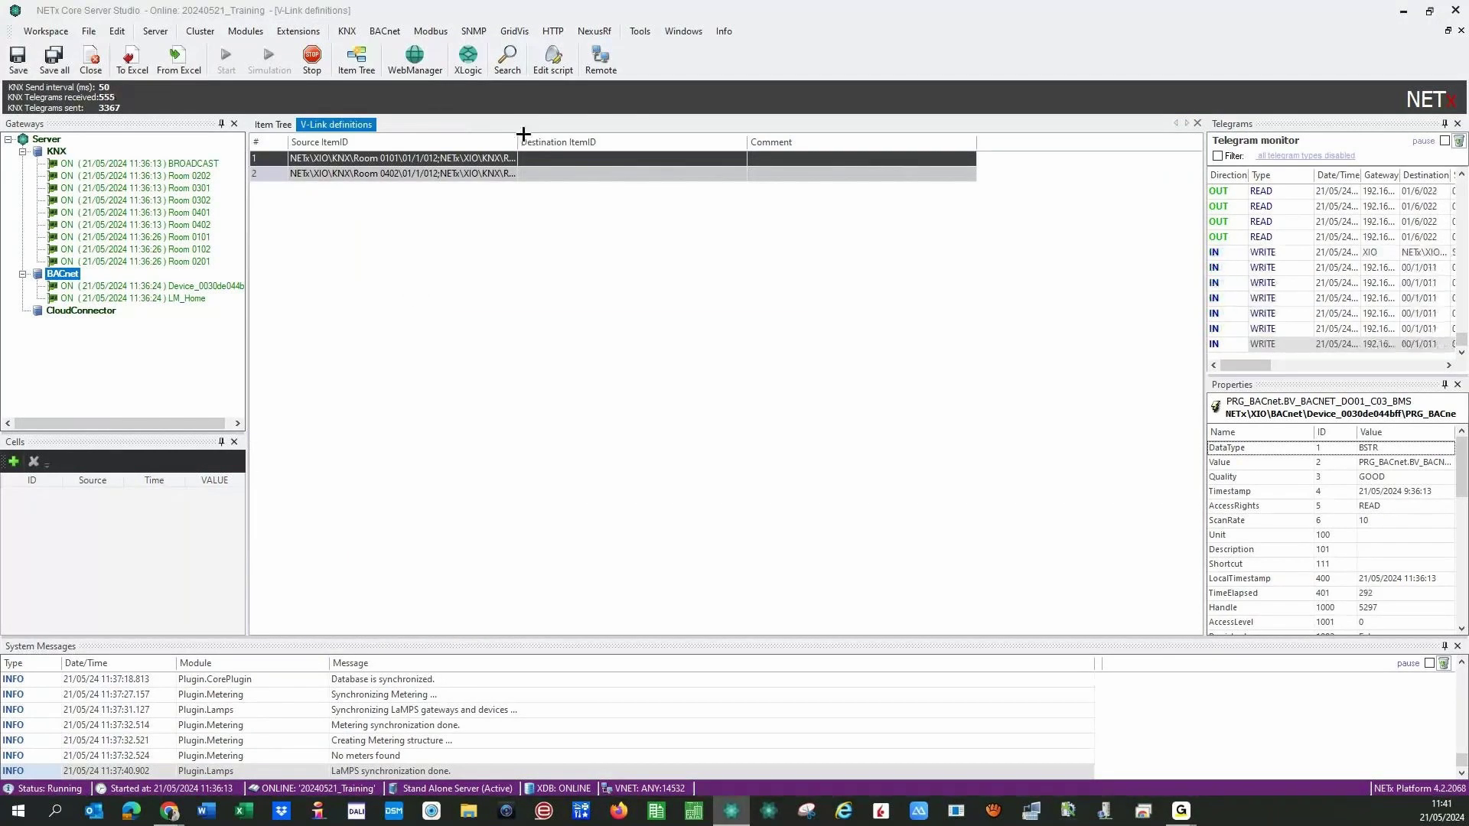
drag(518, 140, 577, 138)
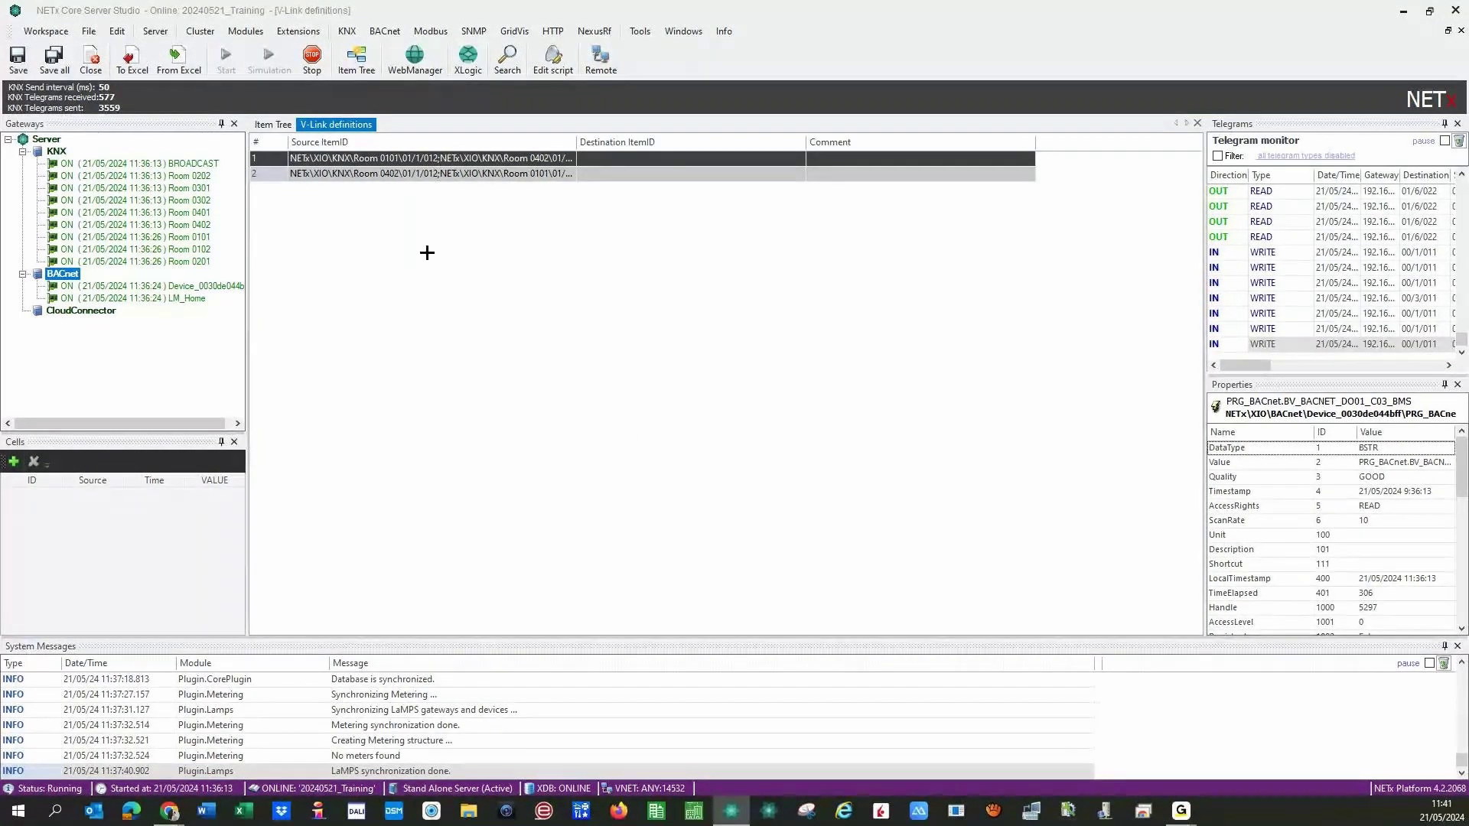
click(169, 810)
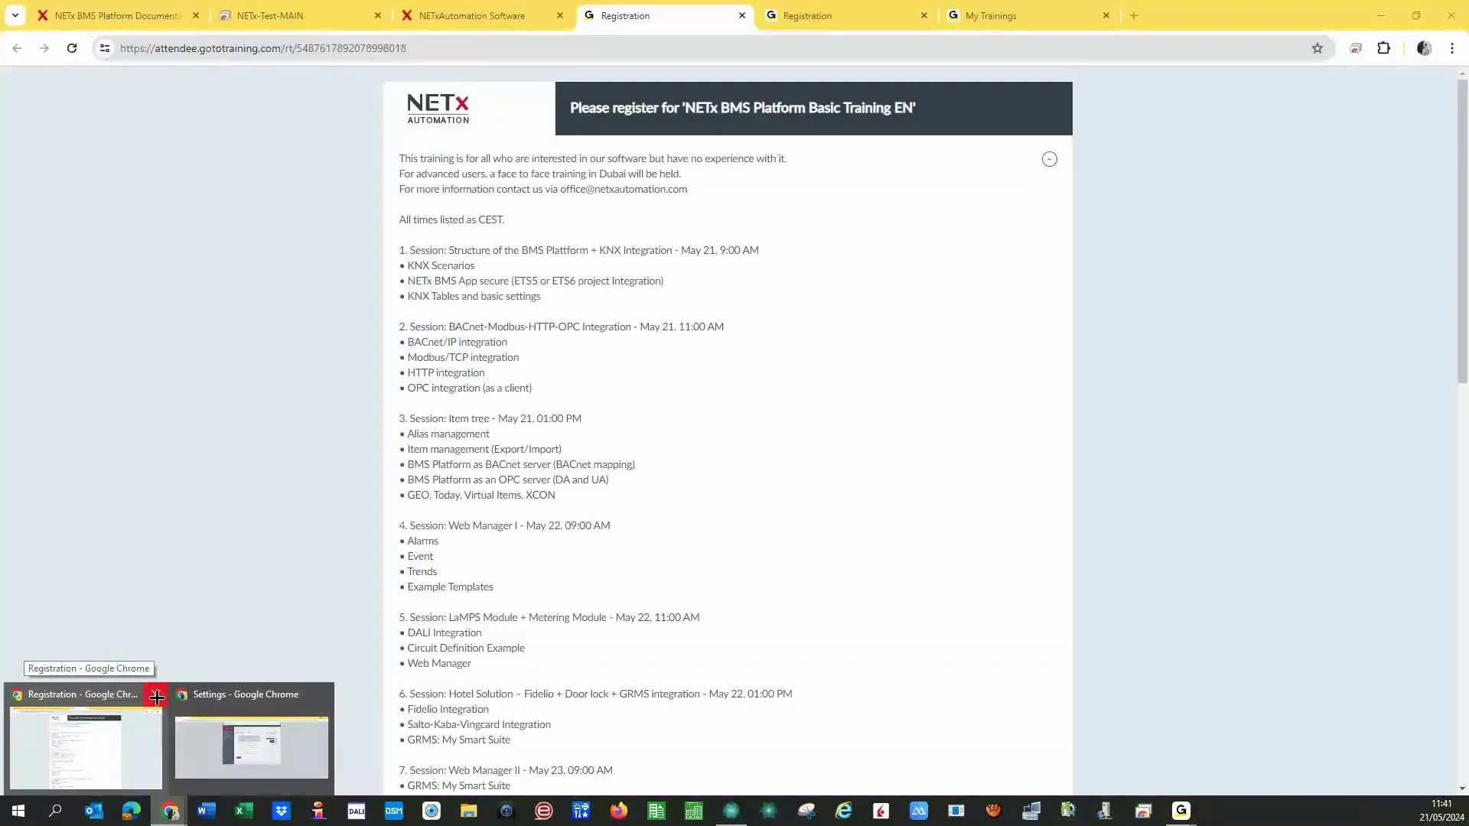
click(157, 697)
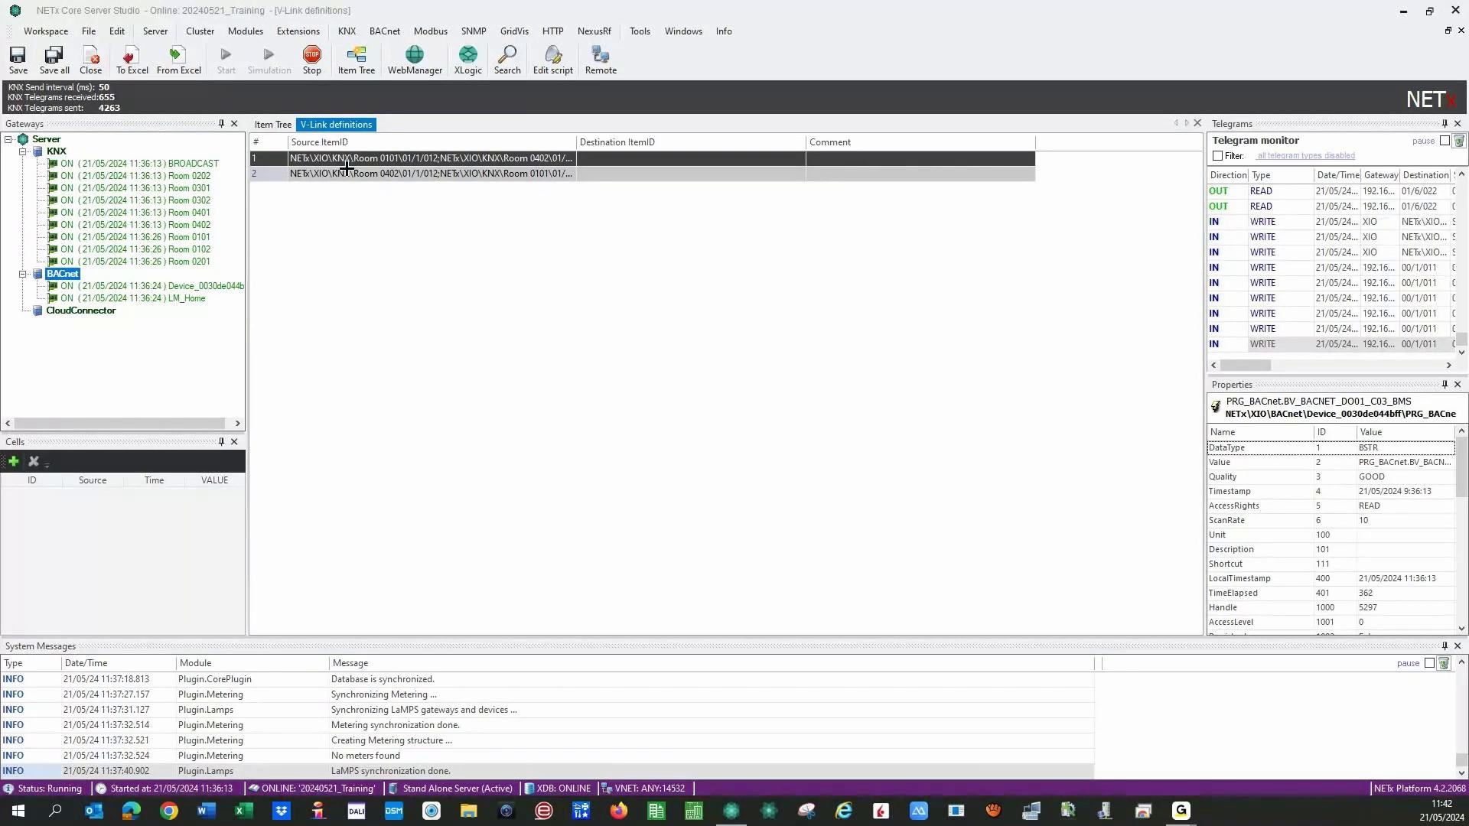
click(1194, 124)
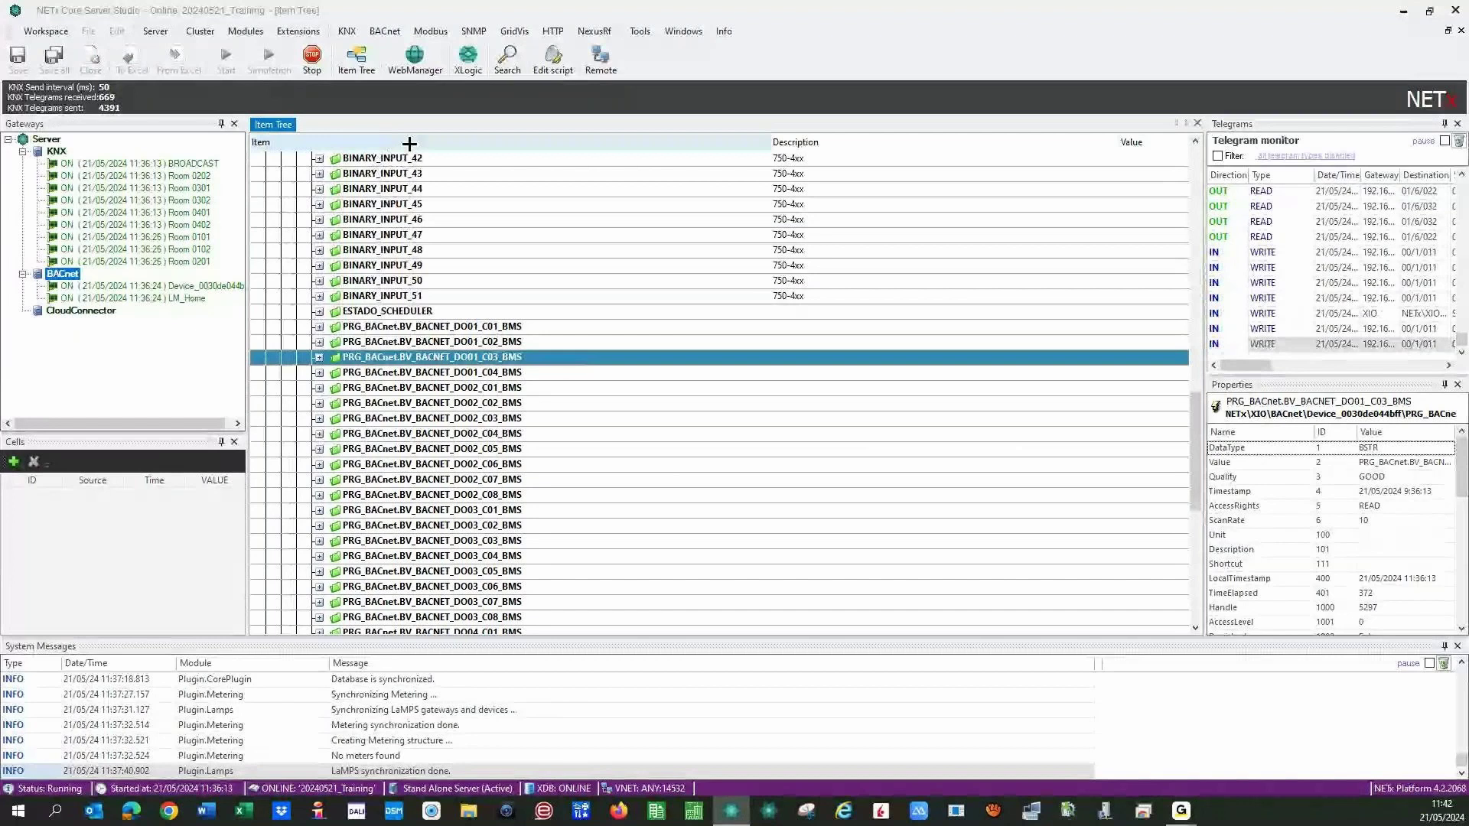
Add a second Item Tree and tile the two trees vertically side by side.
click(356, 55)
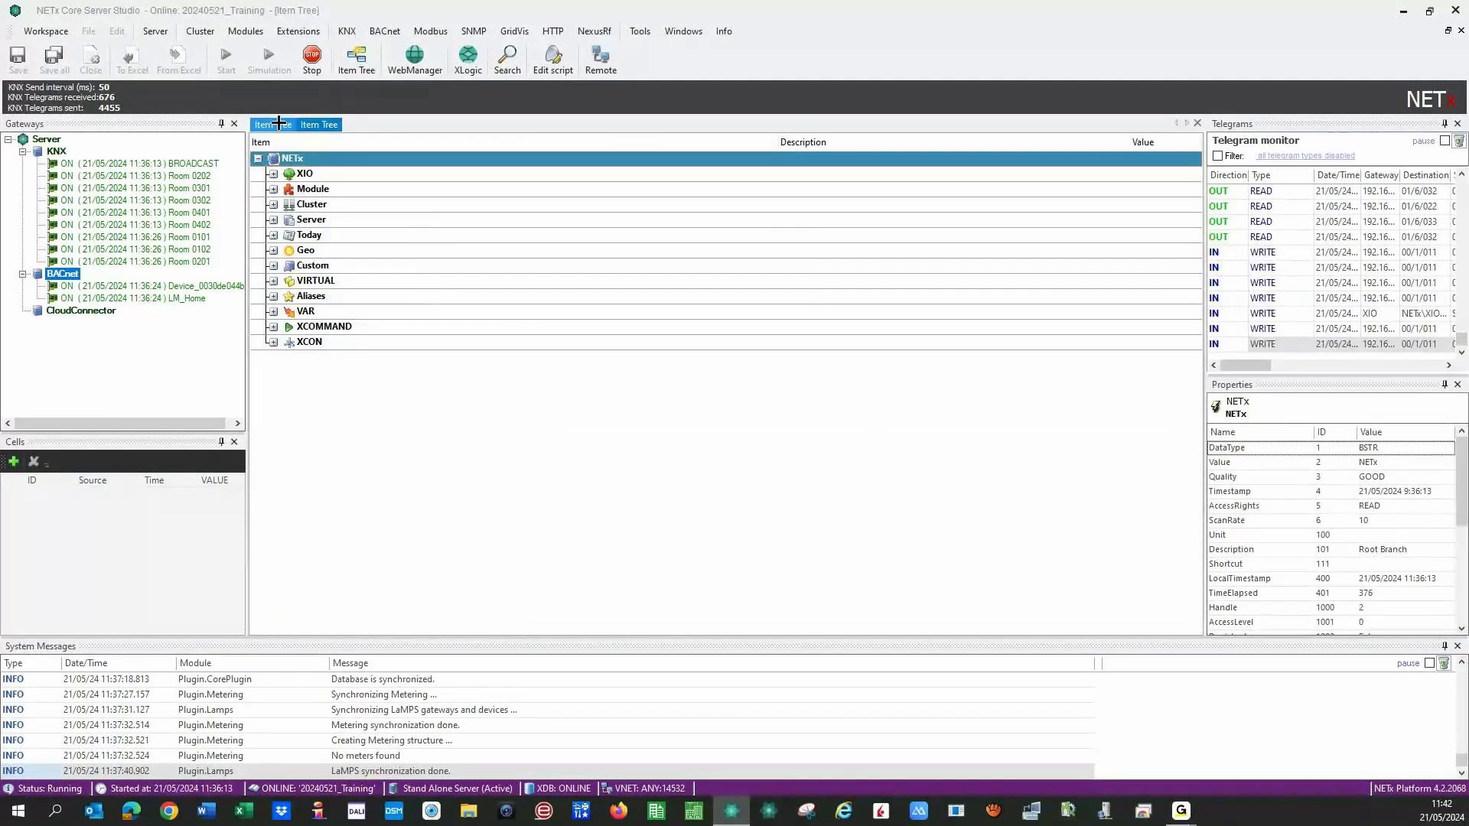
click(681, 32)
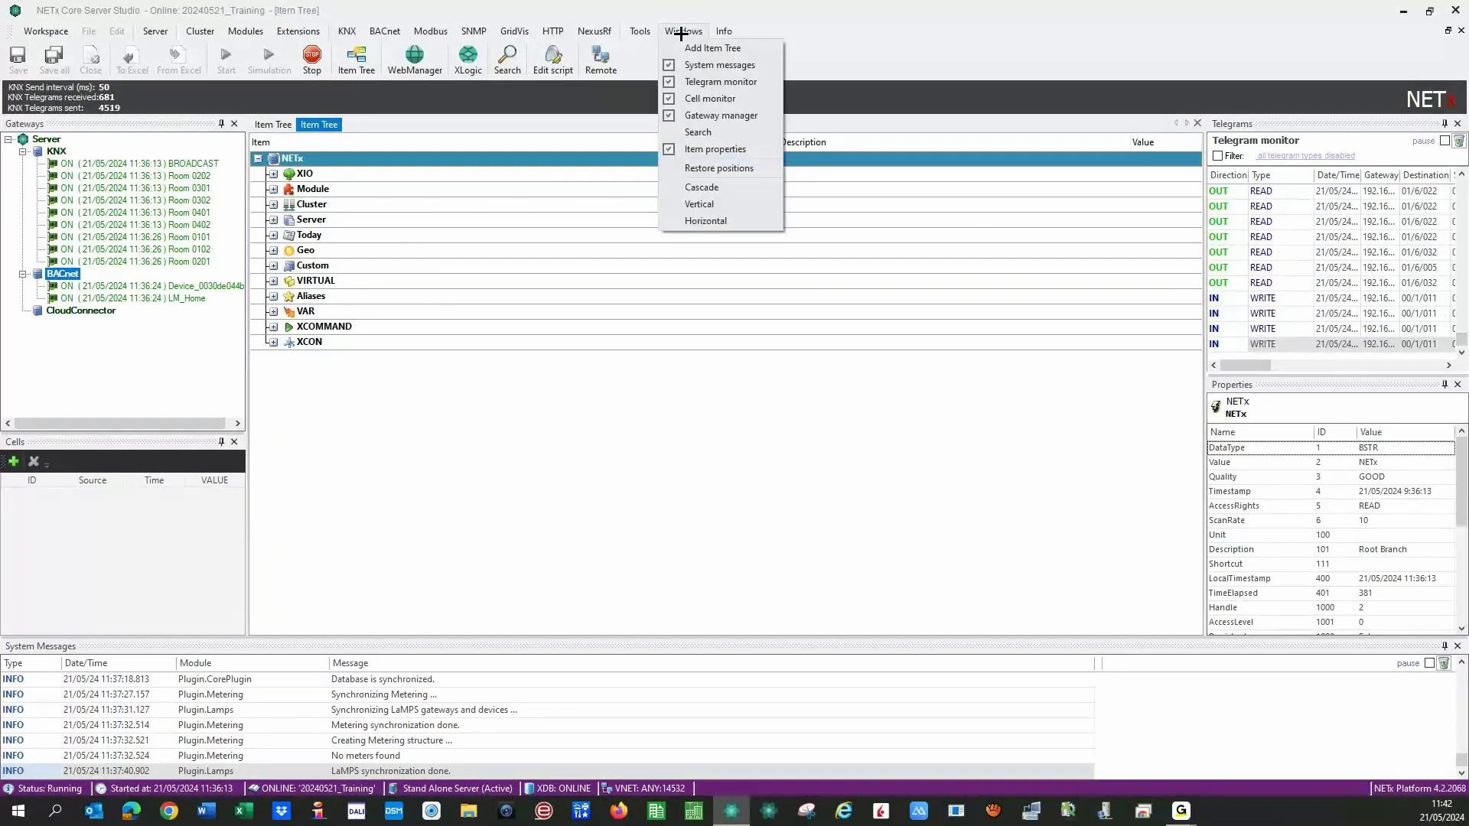
click(699, 204)
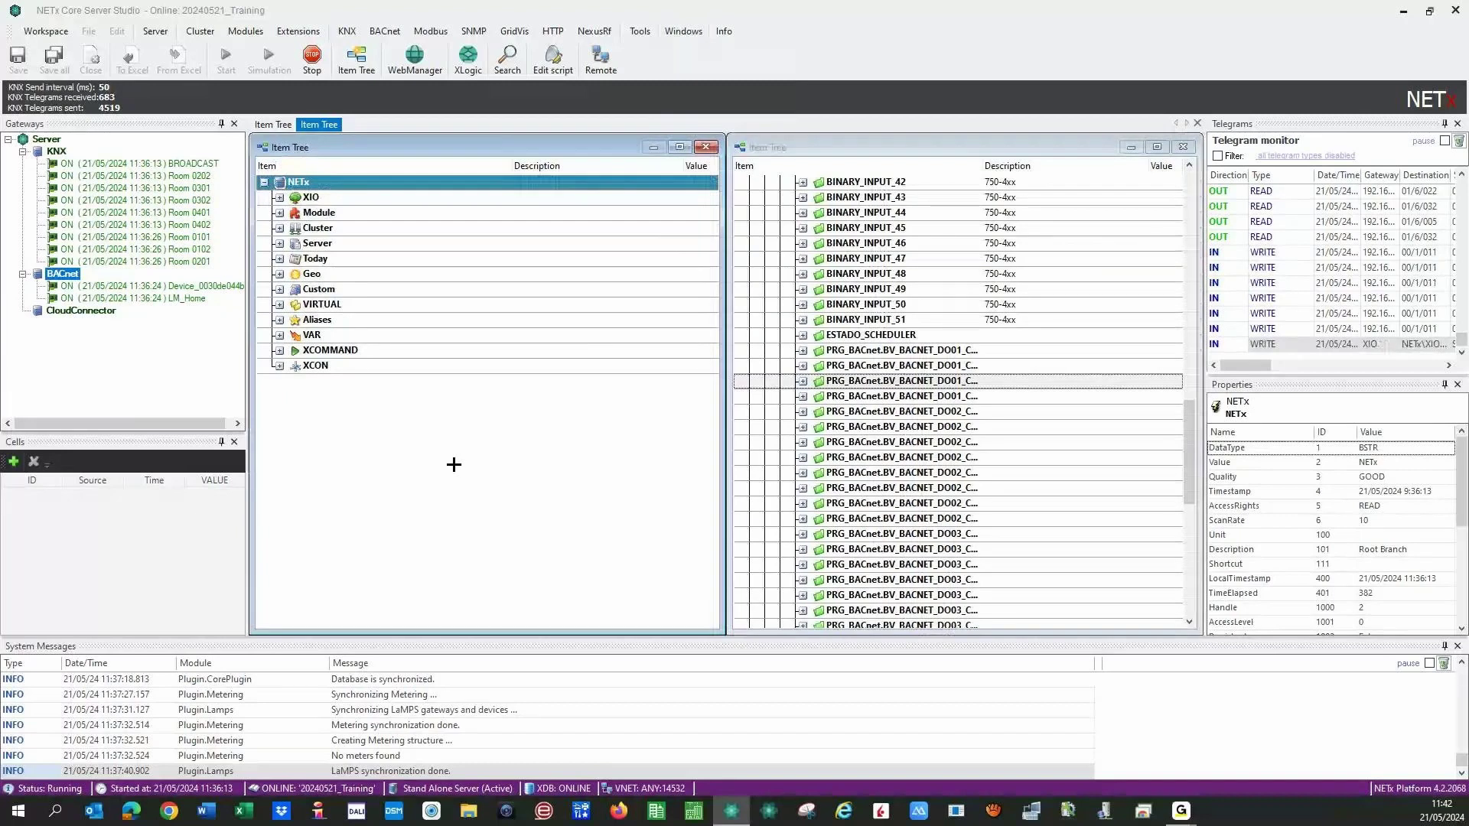
In the new Item Tree, expand XIO with its KNX and BACnet branches, Device_0030de044bff and BINARY_INPUT_0.
click(279, 197)
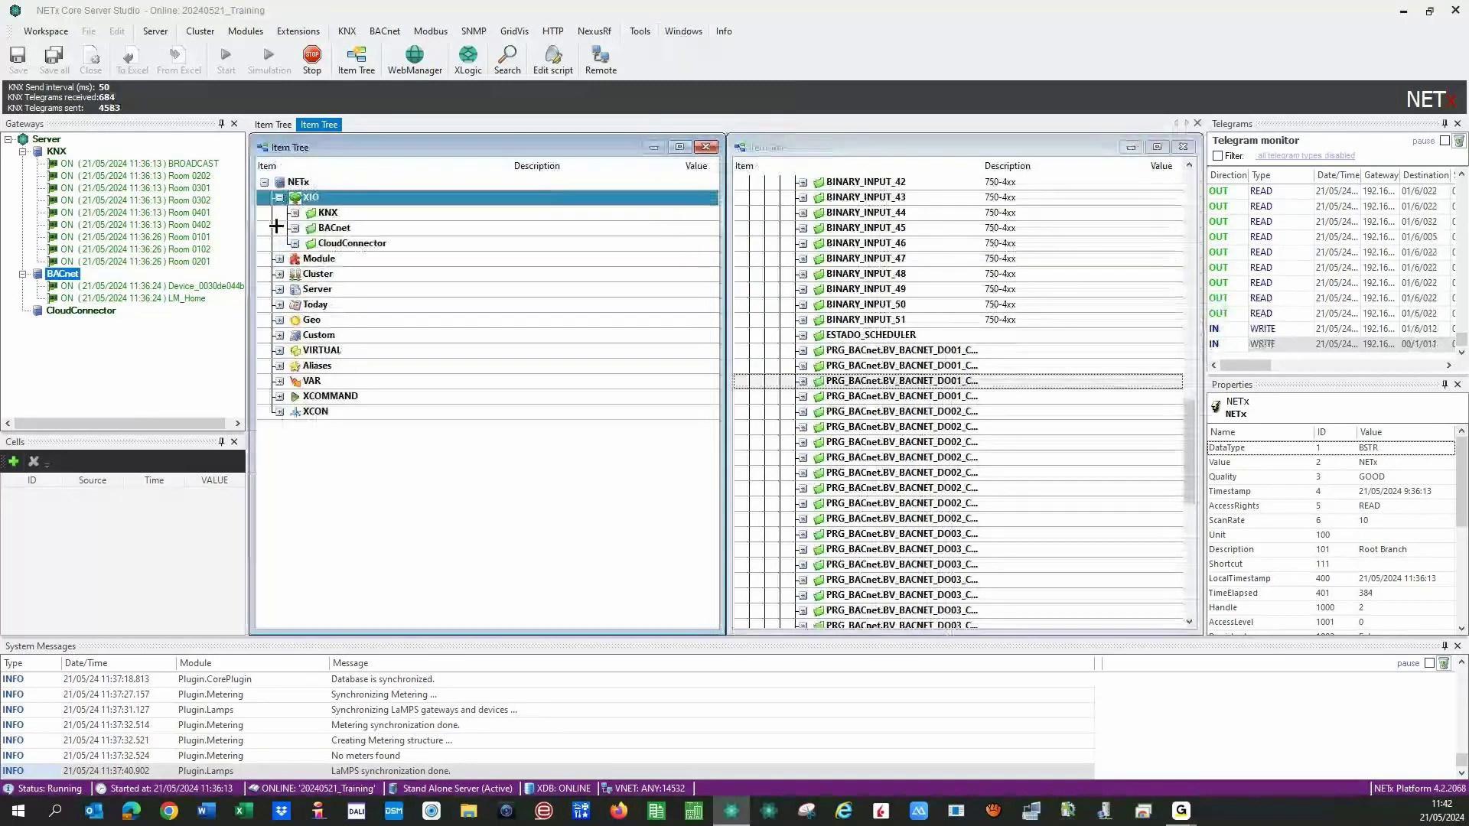
click(295, 213)
click(296, 383)
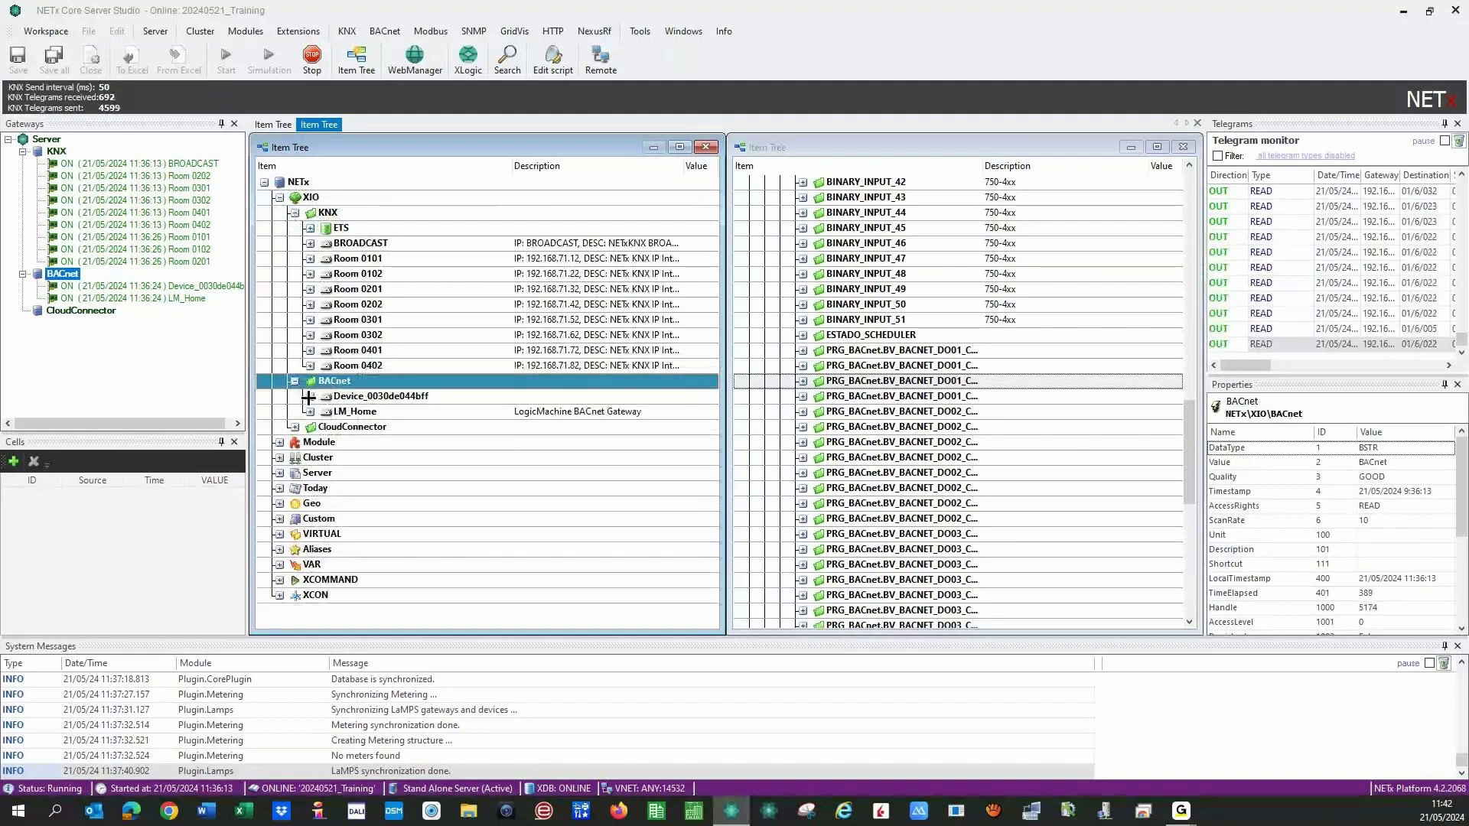
click(309, 396)
click(325, 458)
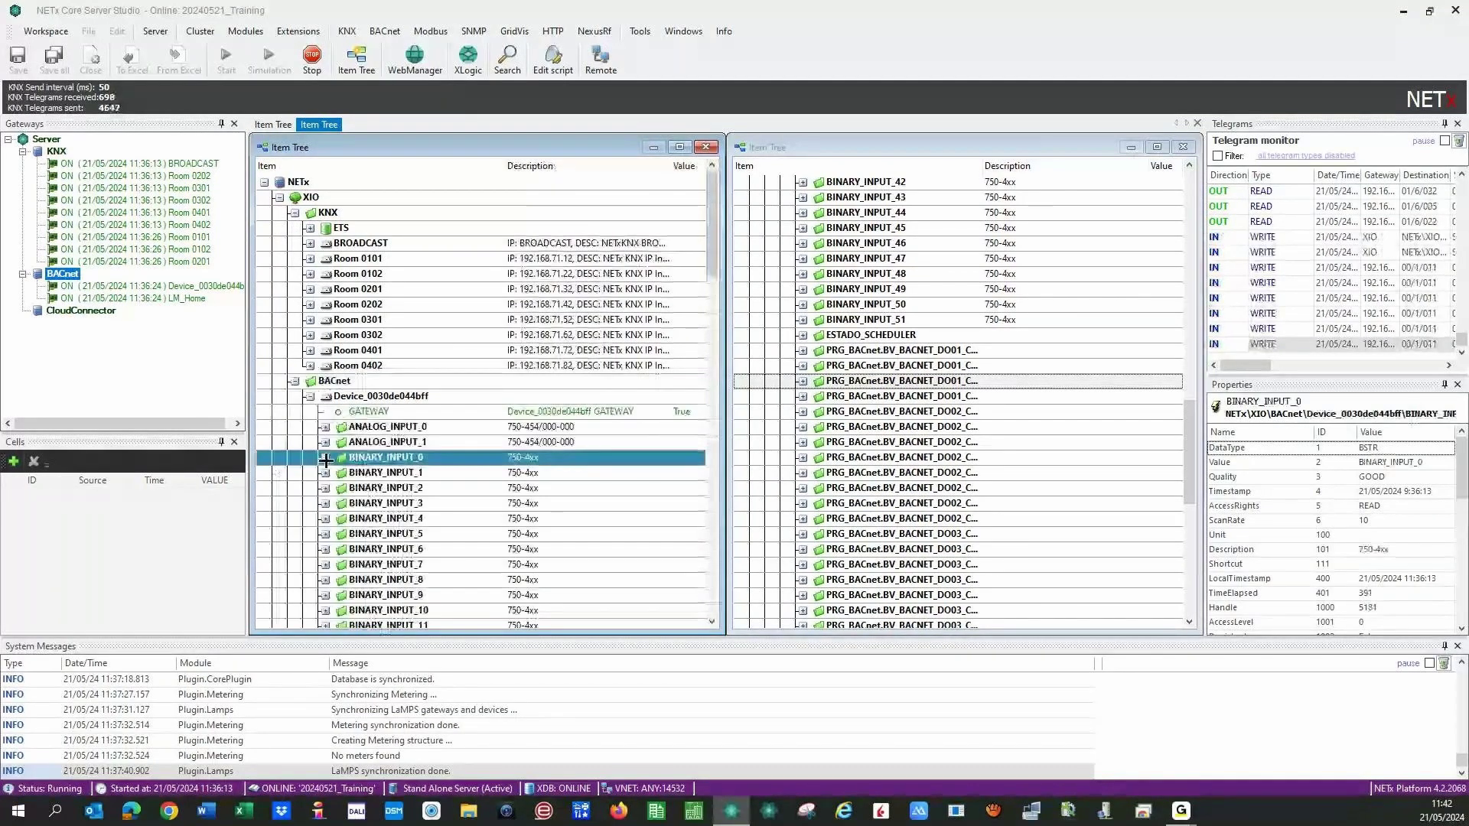
click(327, 459)
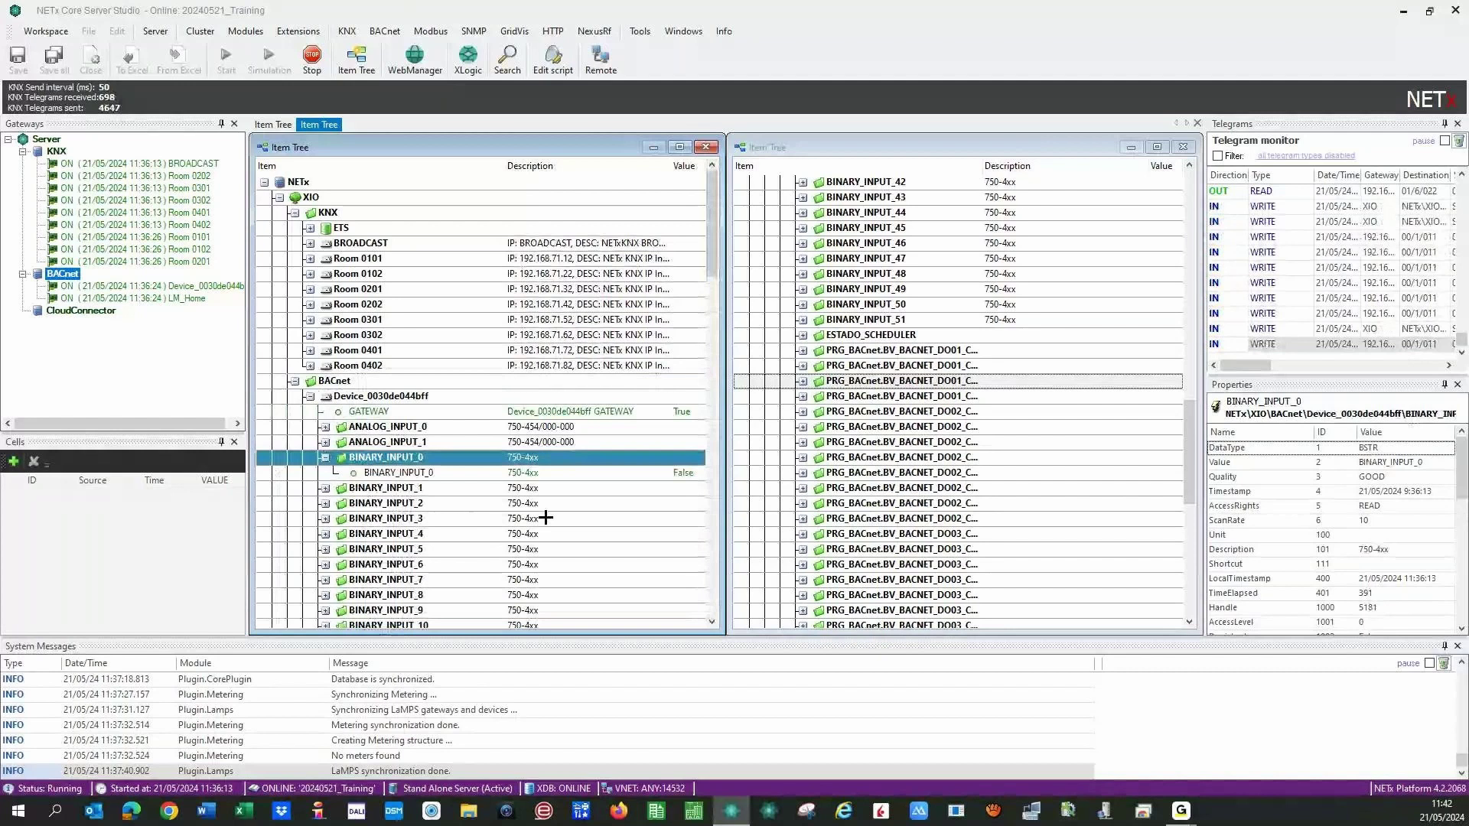
Create a VLink from BINARY_INPUT_0 to the WriteItem of PRG_BACnet.BV_BACNET_DO01_C01_BMS.
click(802, 351)
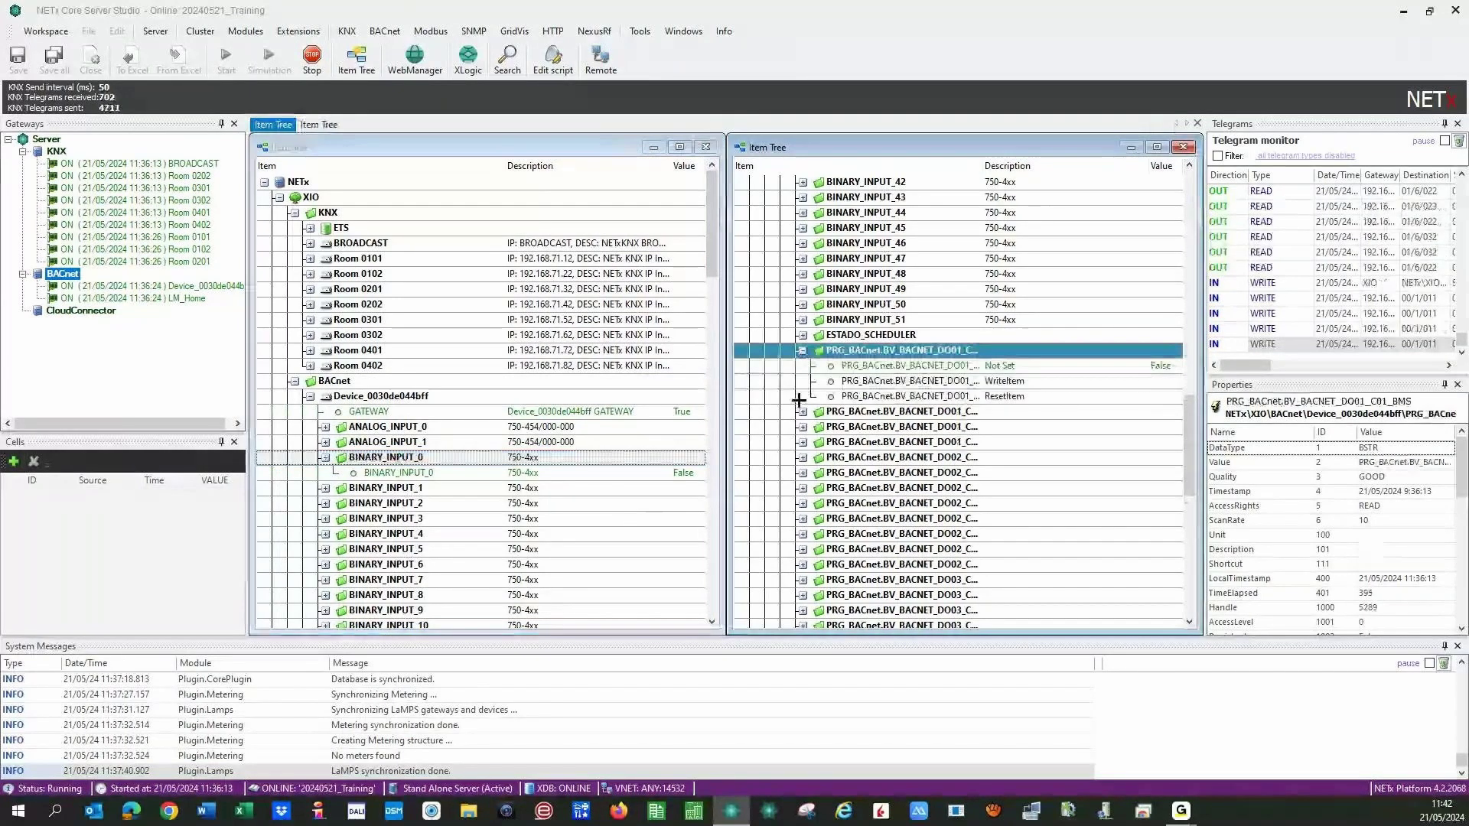
click(493, 474)
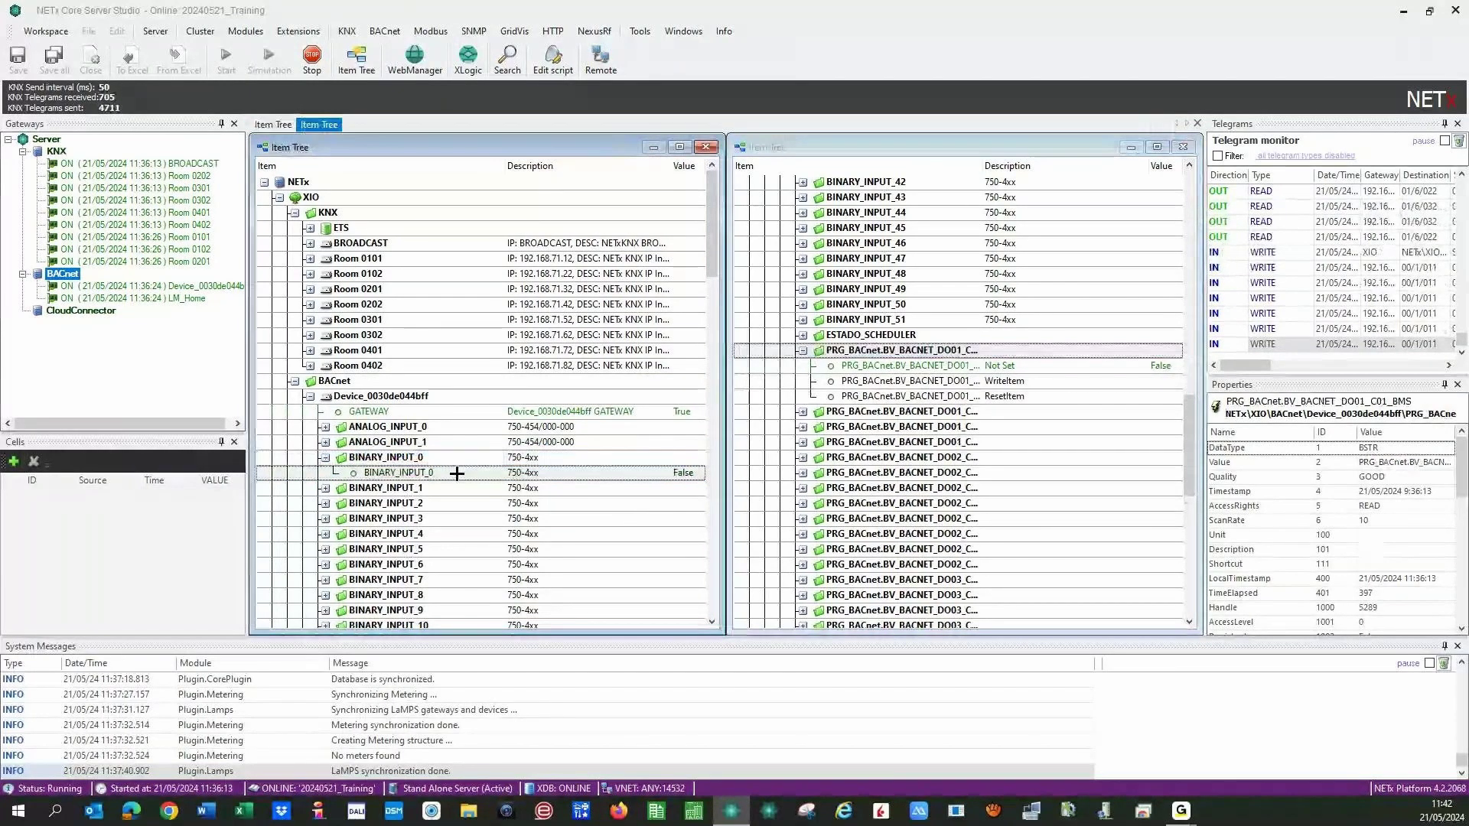
drag(493, 473, 1063, 382)
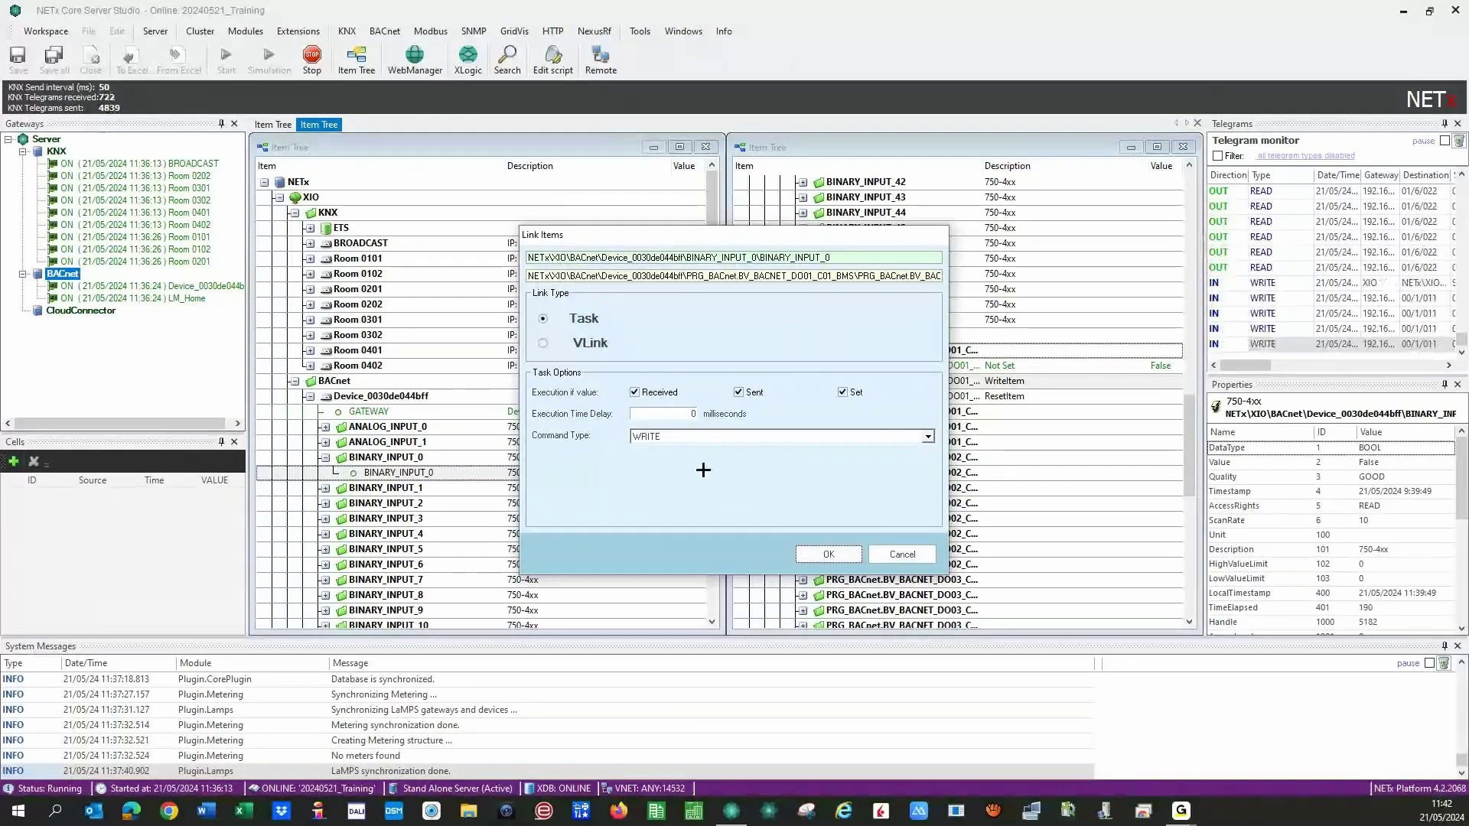
click(664, 436)
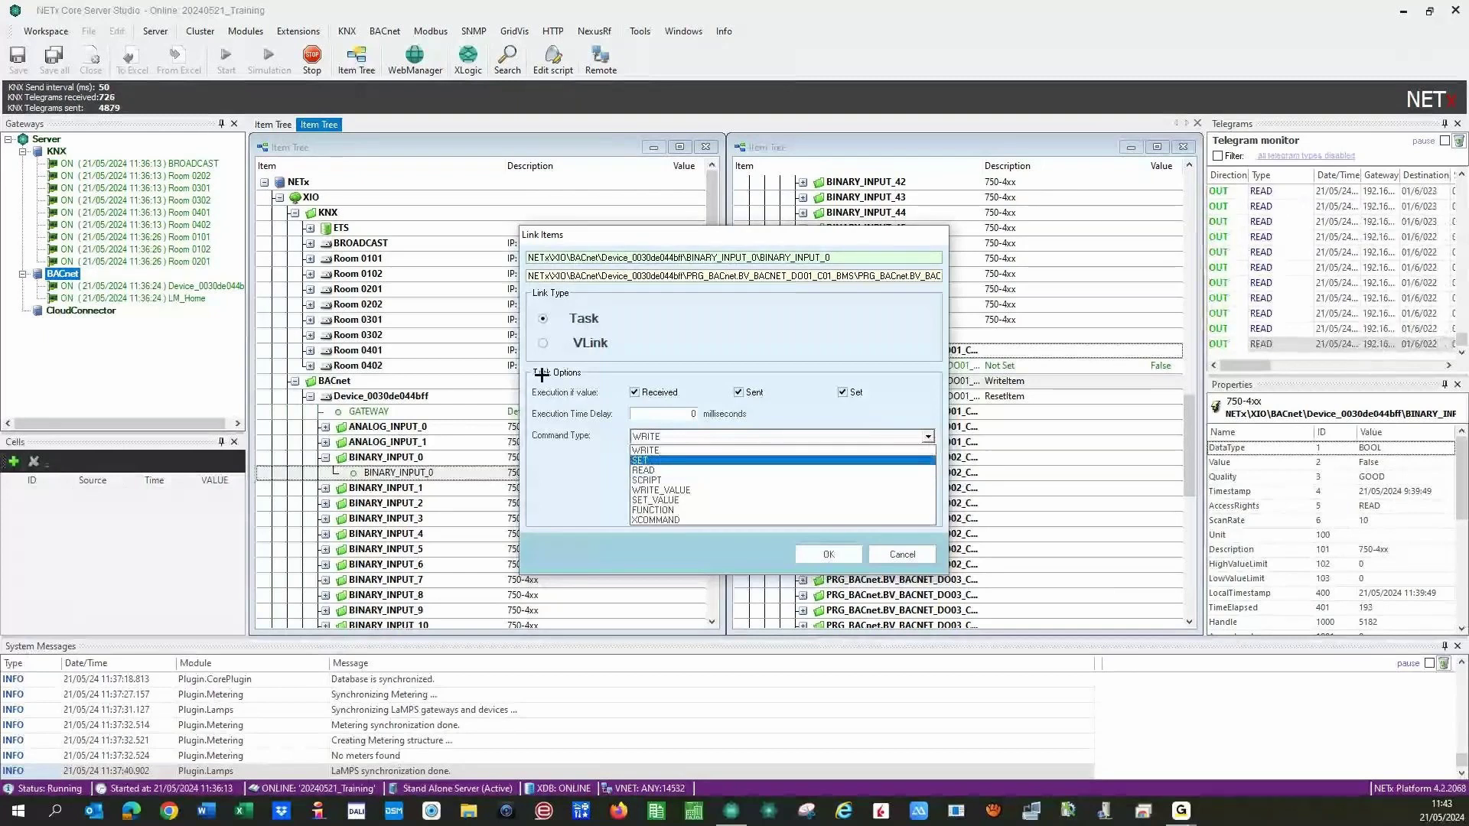
click(544, 342)
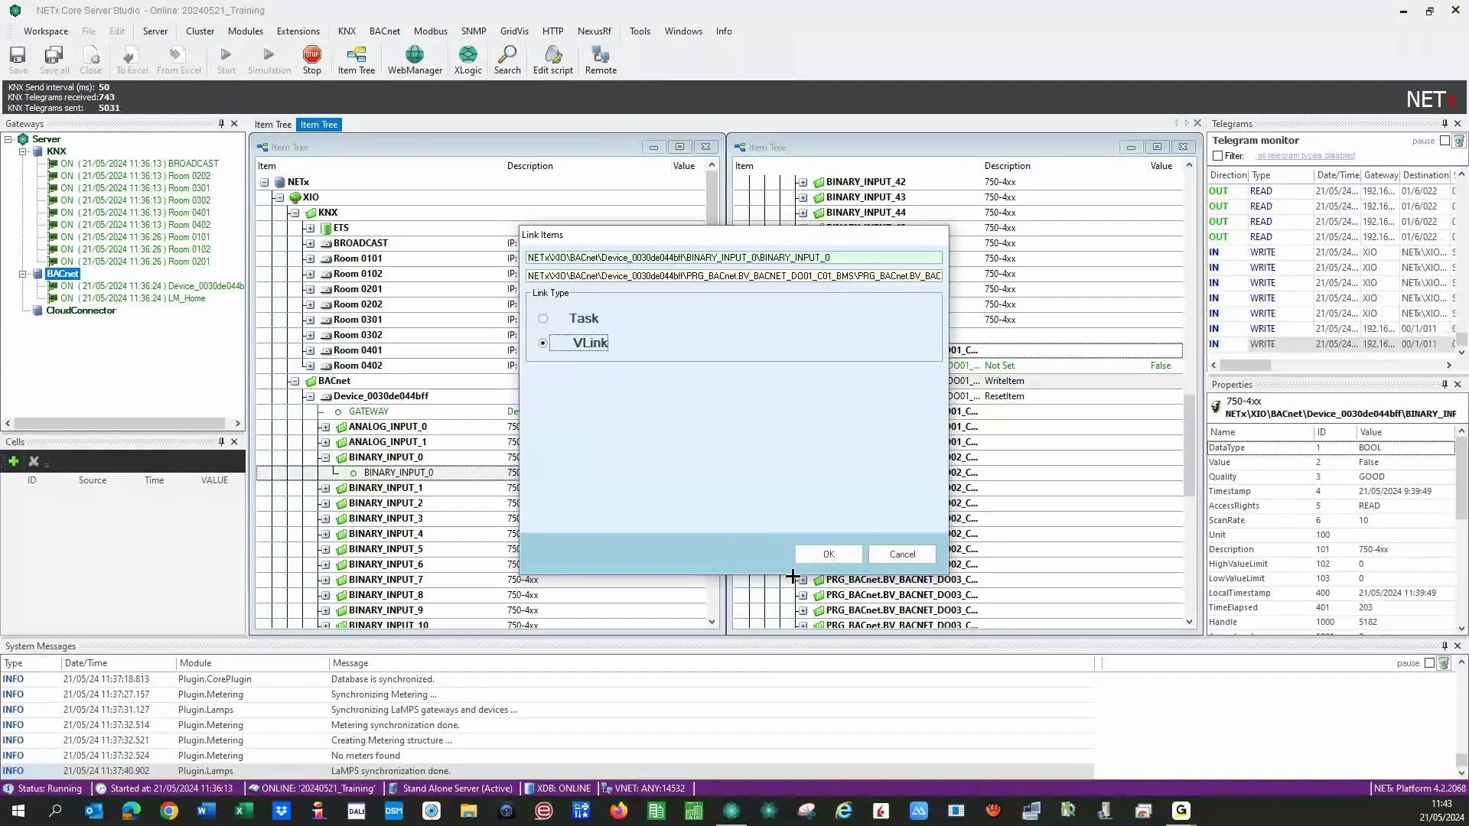
click(811, 557)
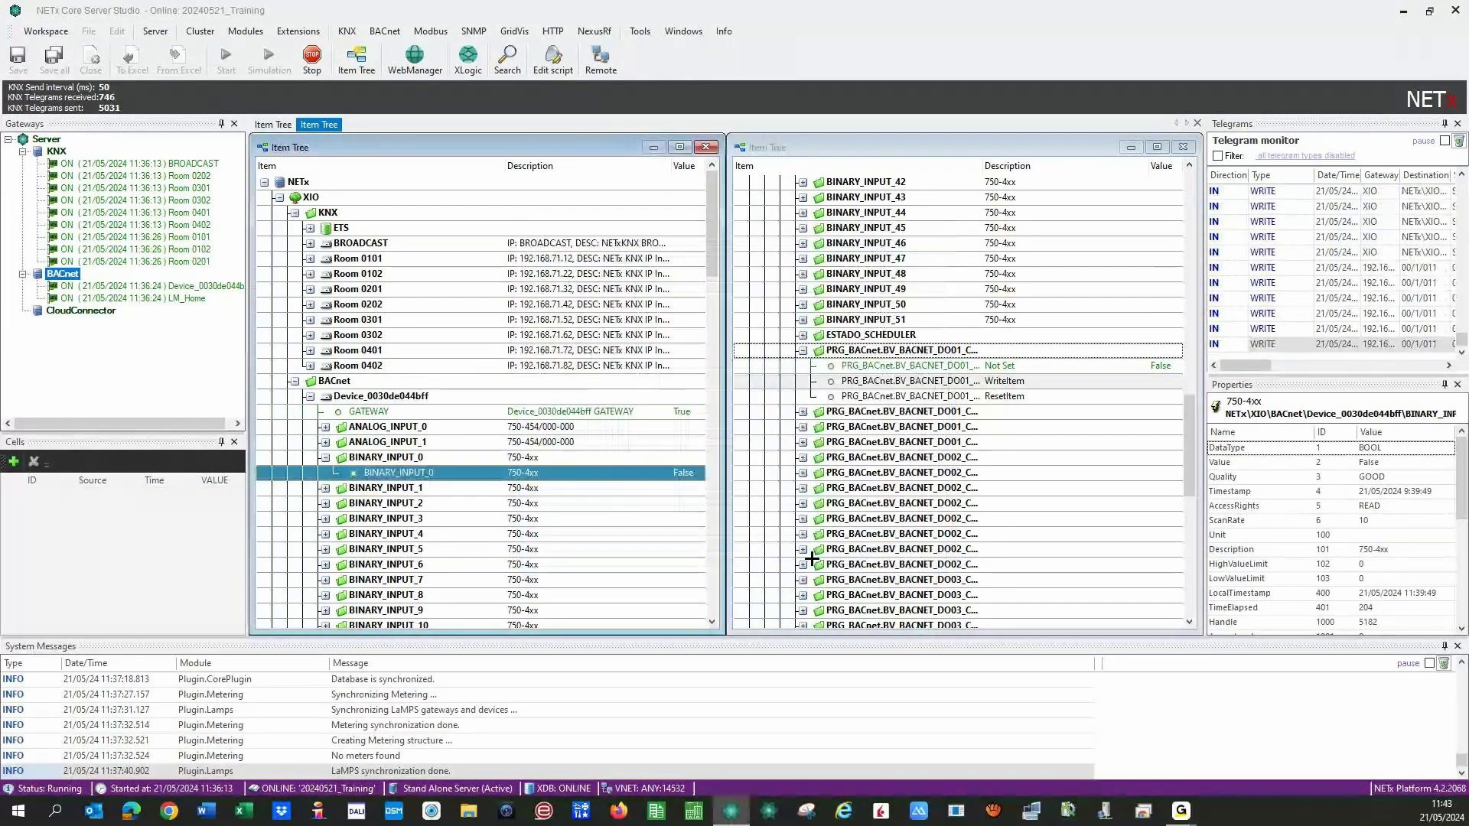
Create a VLink from BINARY_INPUT_0 to the WriteItem of PRG_BACnet.BV_BACNET_DO01_C02_BMS.
click(802, 411)
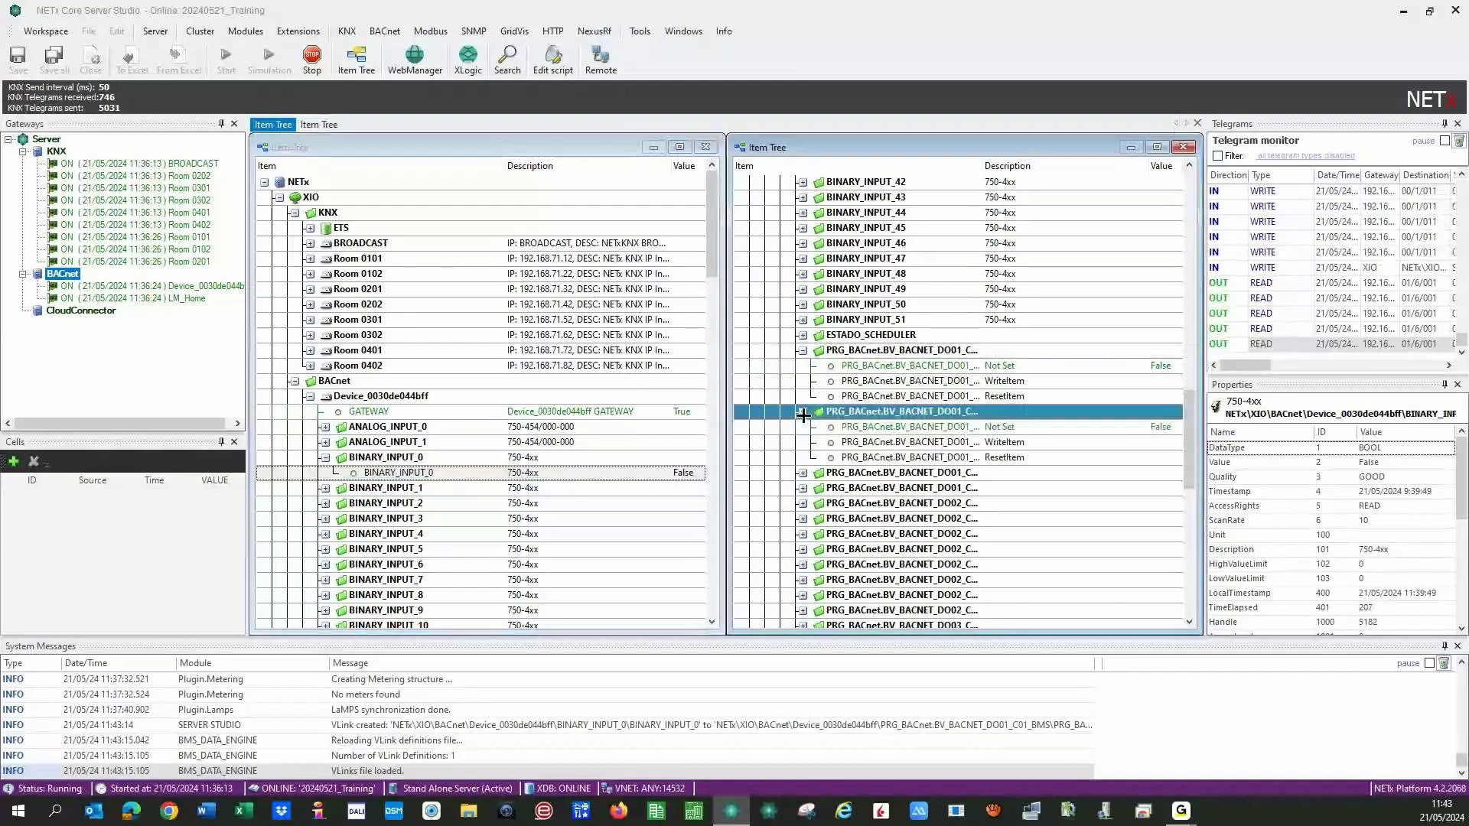
drag(643, 474, 1053, 442)
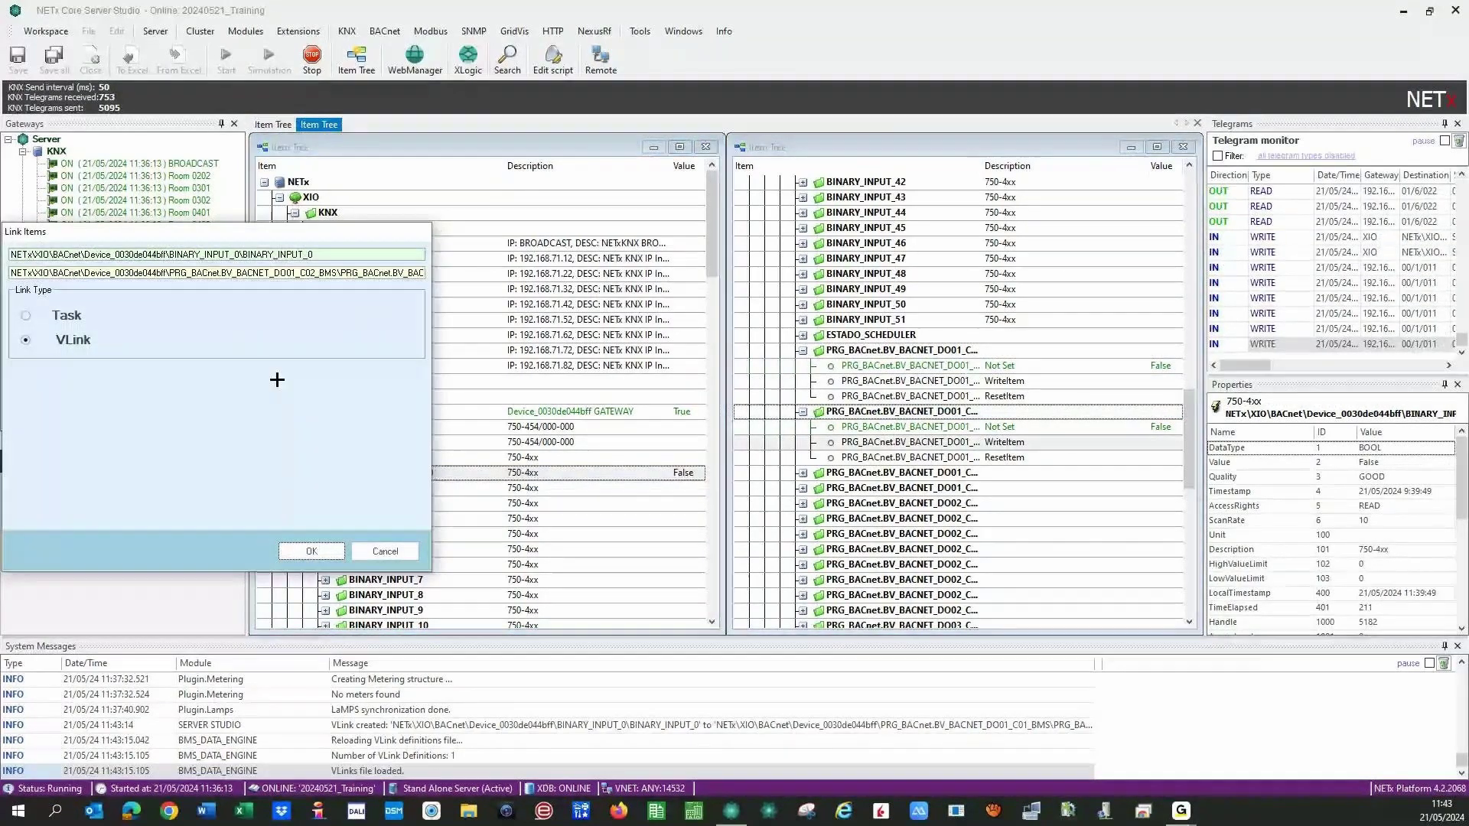
click(312, 551)
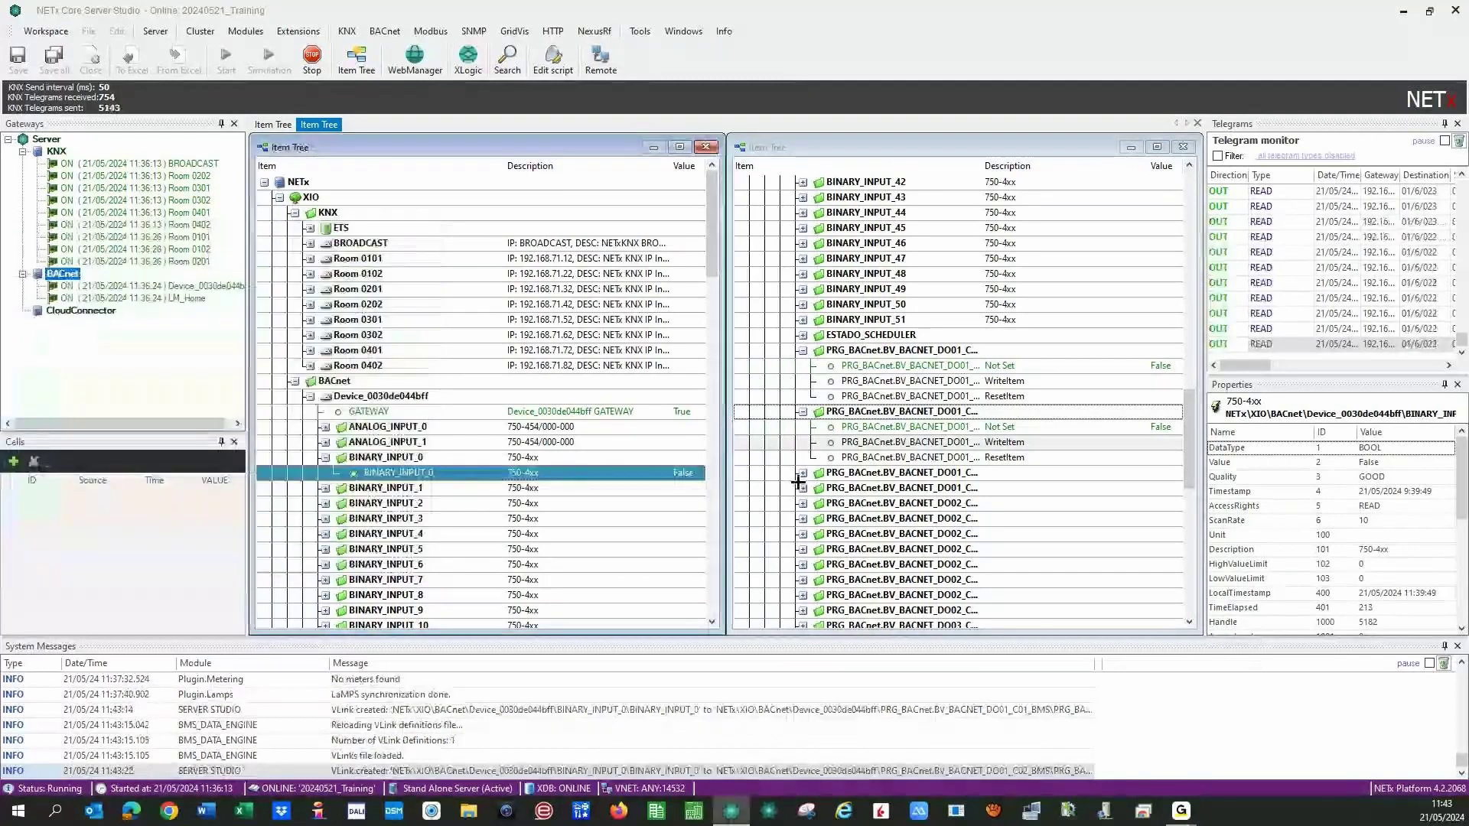
Create VLinks from BINARY_INPUT_0 to the WriteItems of the DO01_C03_BMS and DO01_C04_BMS objects.
click(801, 474)
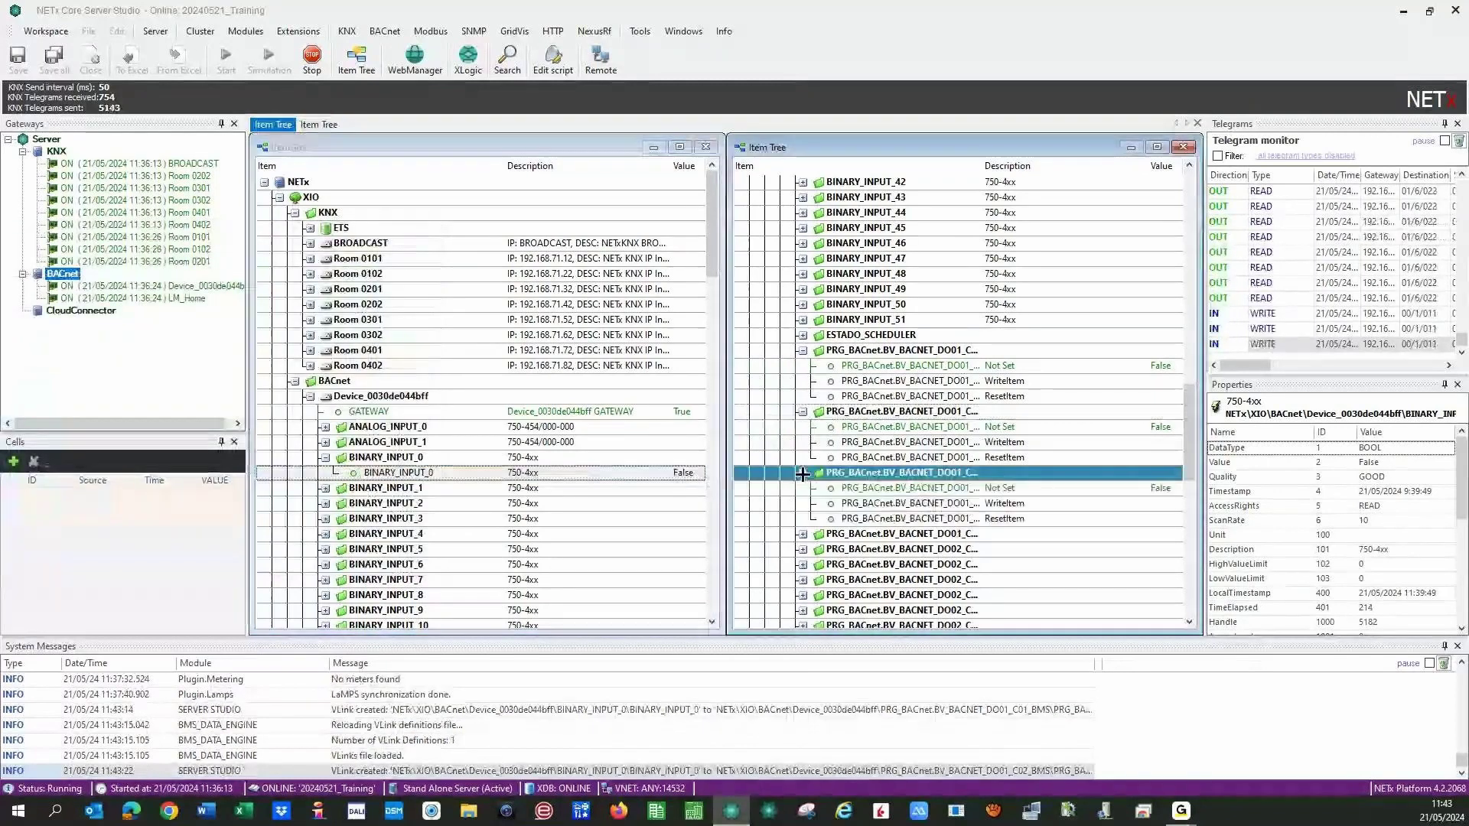
click(801, 534)
drag(552, 473, 1028, 506)
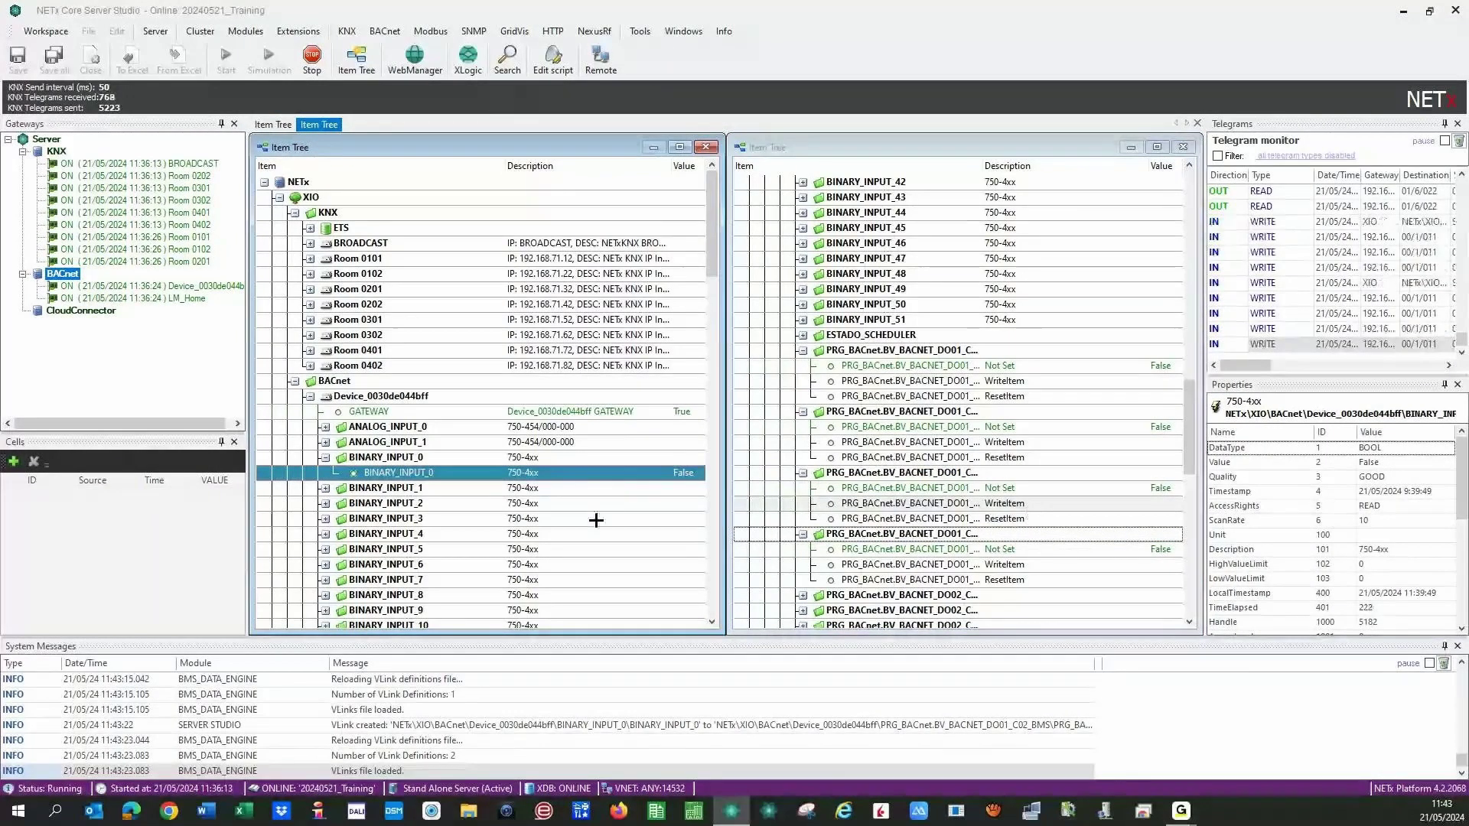
drag(552, 473, 1045, 567)
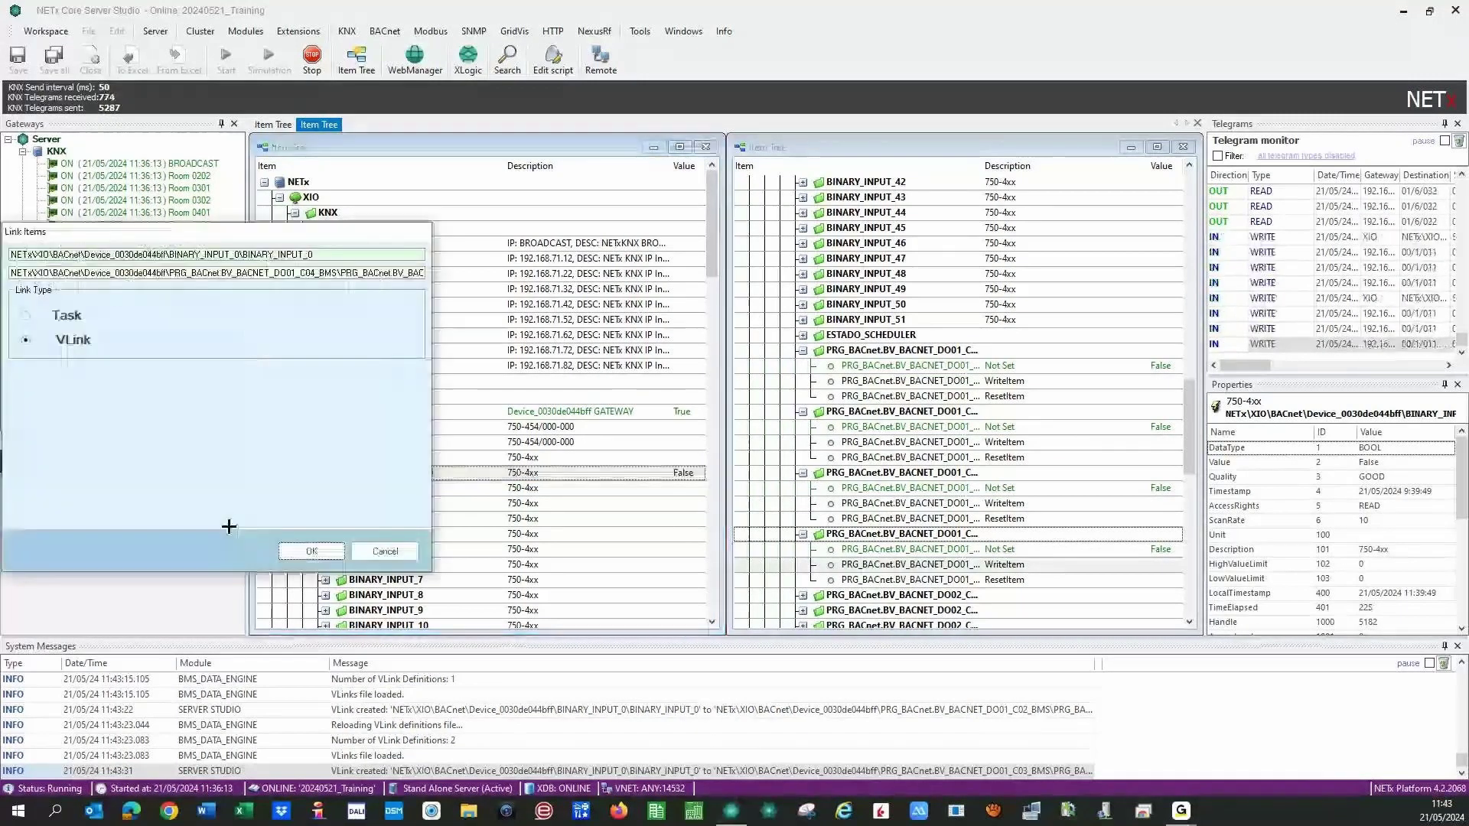
click(311, 553)
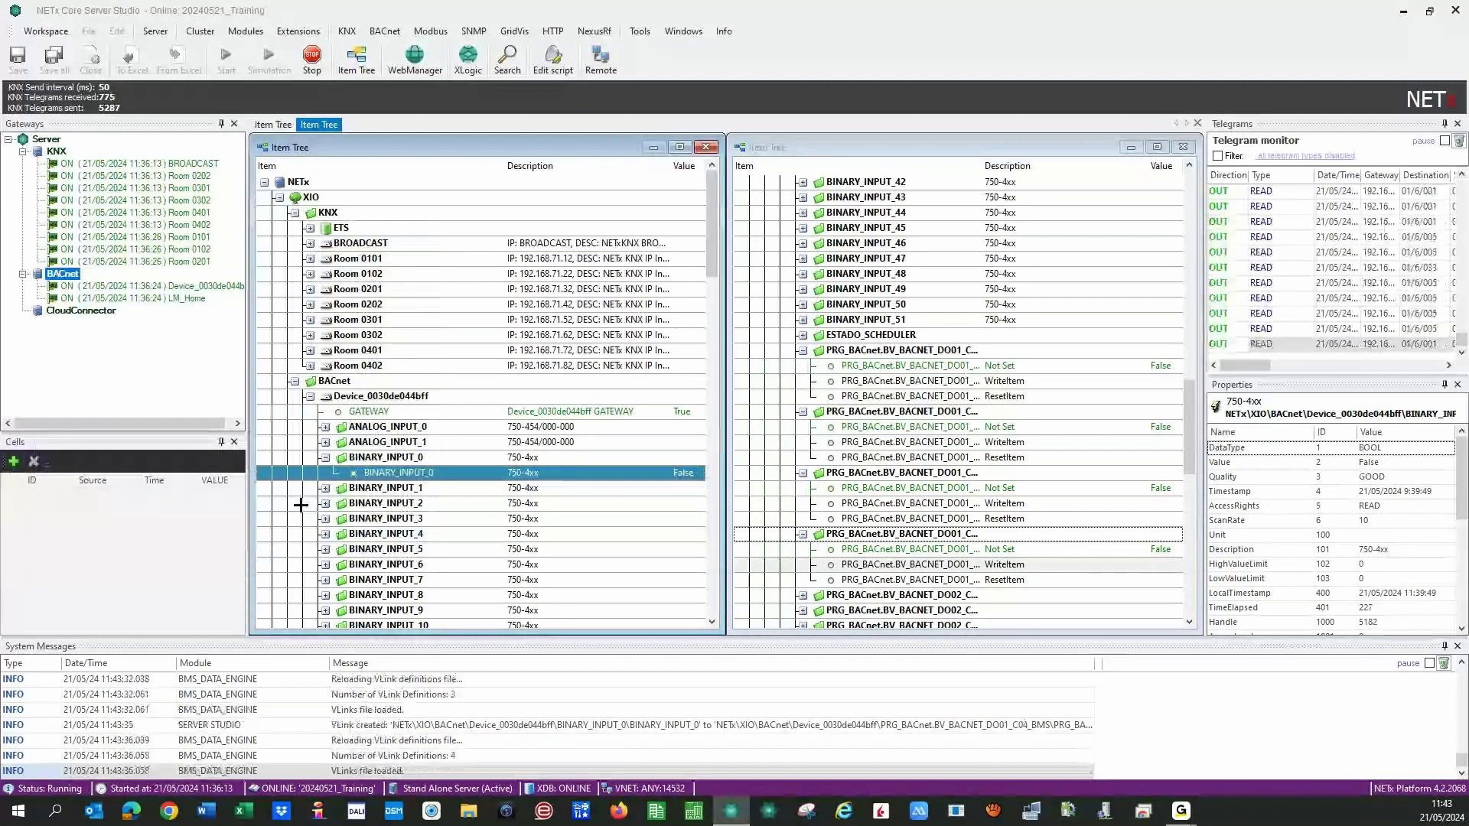
Review the BINARY_INPUT_0 links in the V-Link definitions with widened Source and Destination ItemID columns, and close the table.
click(299, 31)
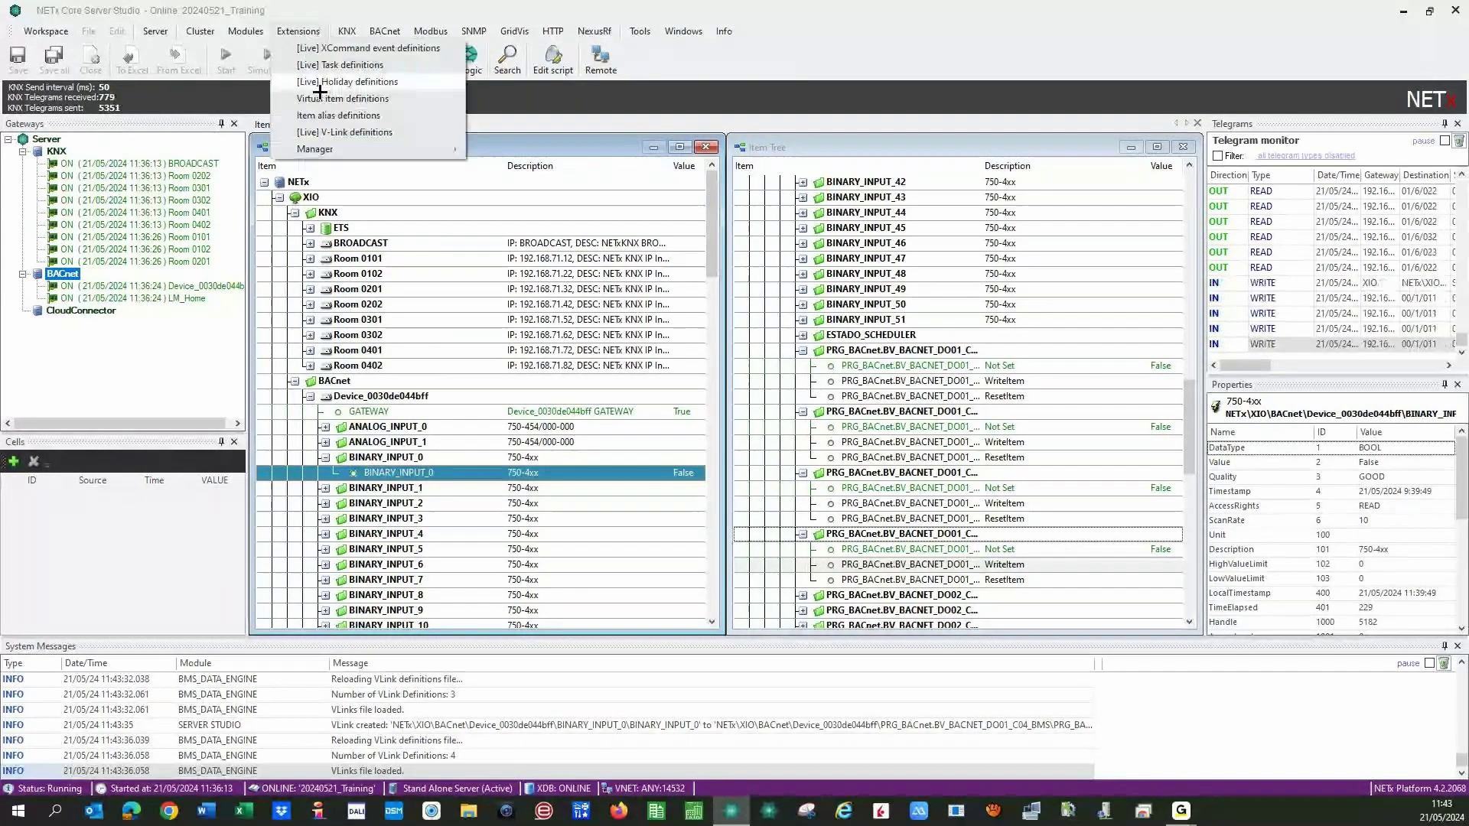
click(344, 132)
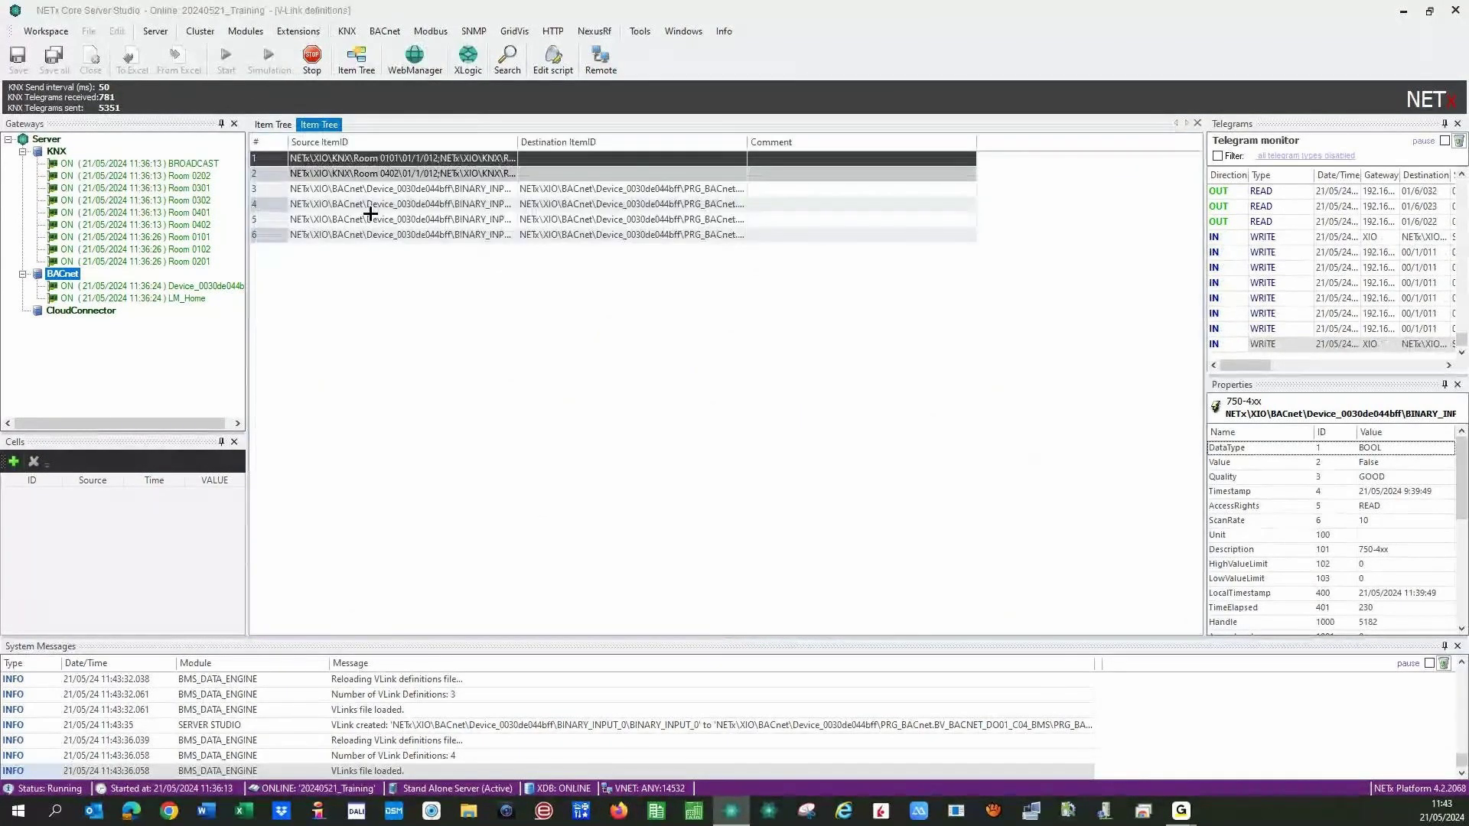
drag(514, 142, 627, 149)
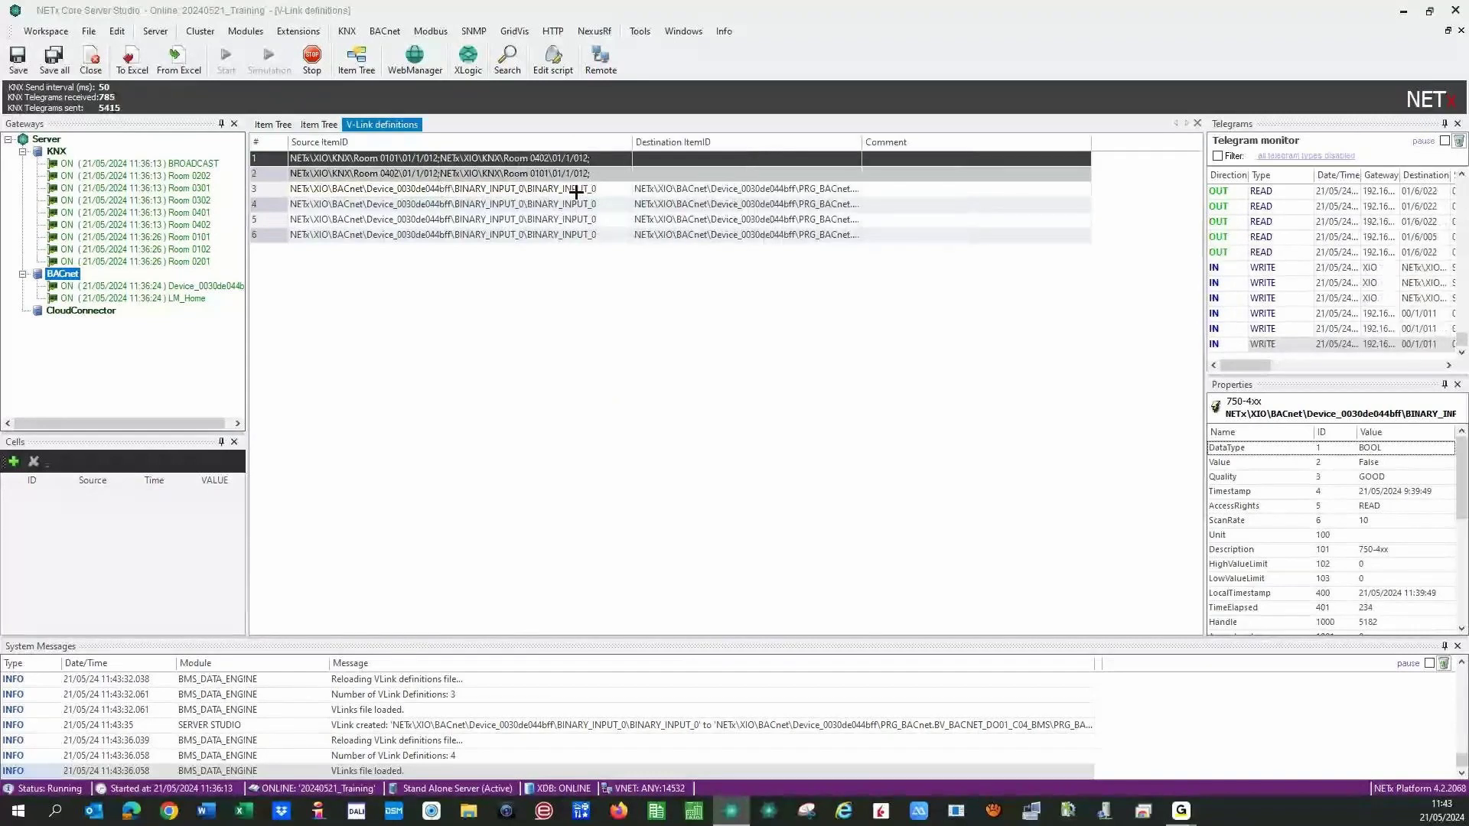
double_click(862, 144)
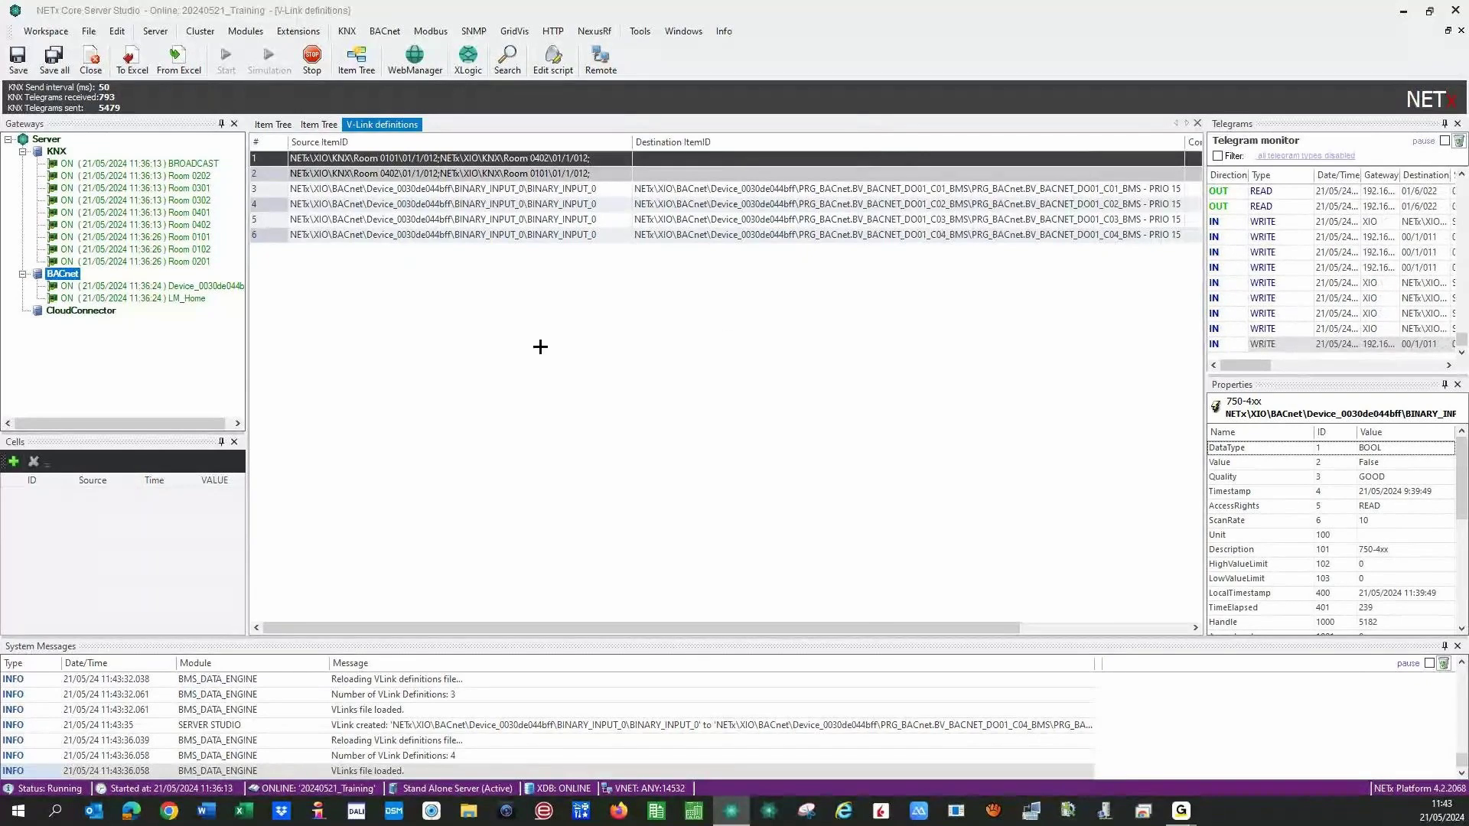
click(1197, 123)
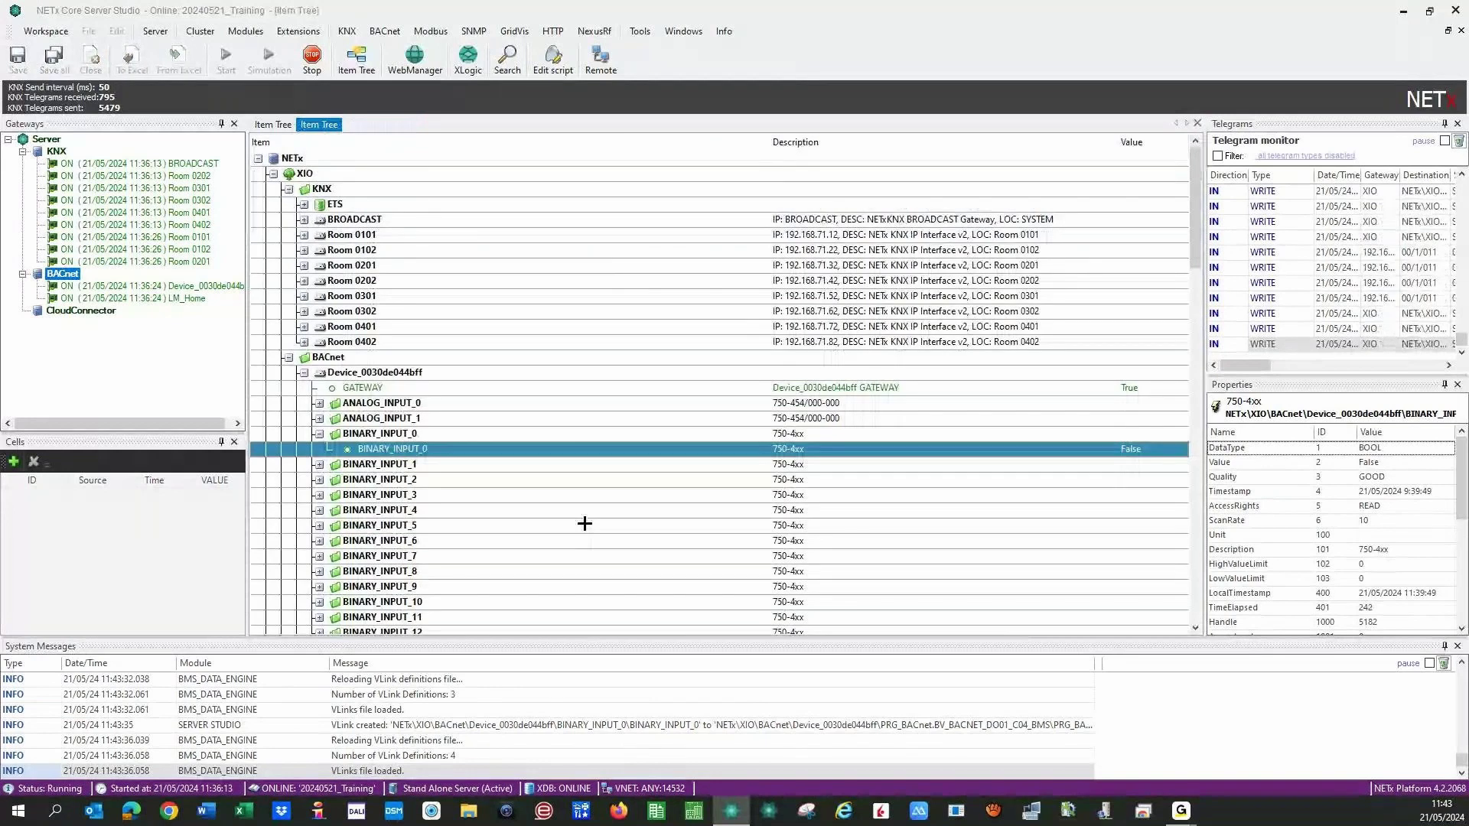
Tile the two Item Trees vertically, and expand BINARY_INPUT_1 and select its value item.
click(683, 32)
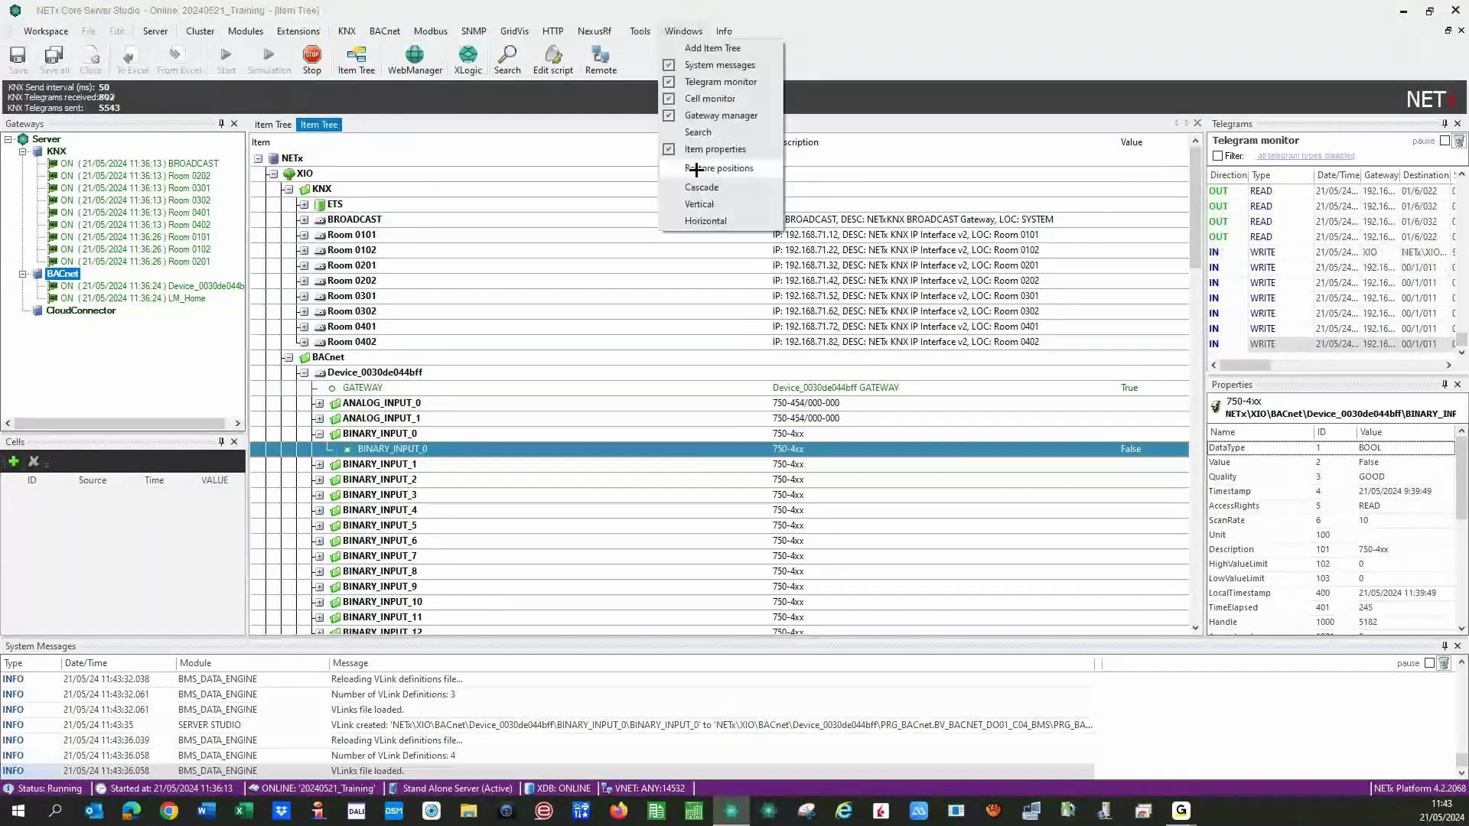
click(699, 204)
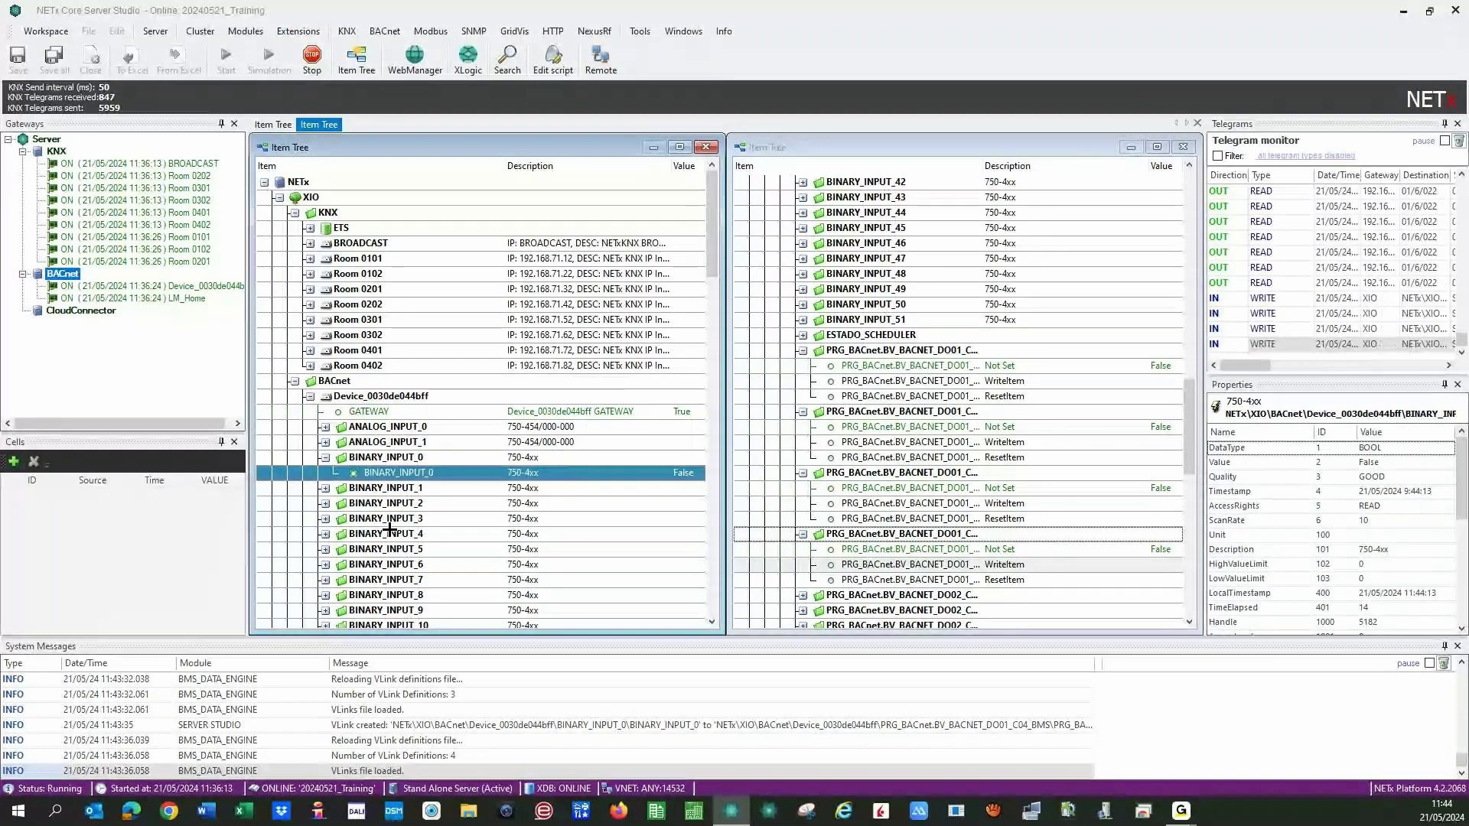
click(325, 490)
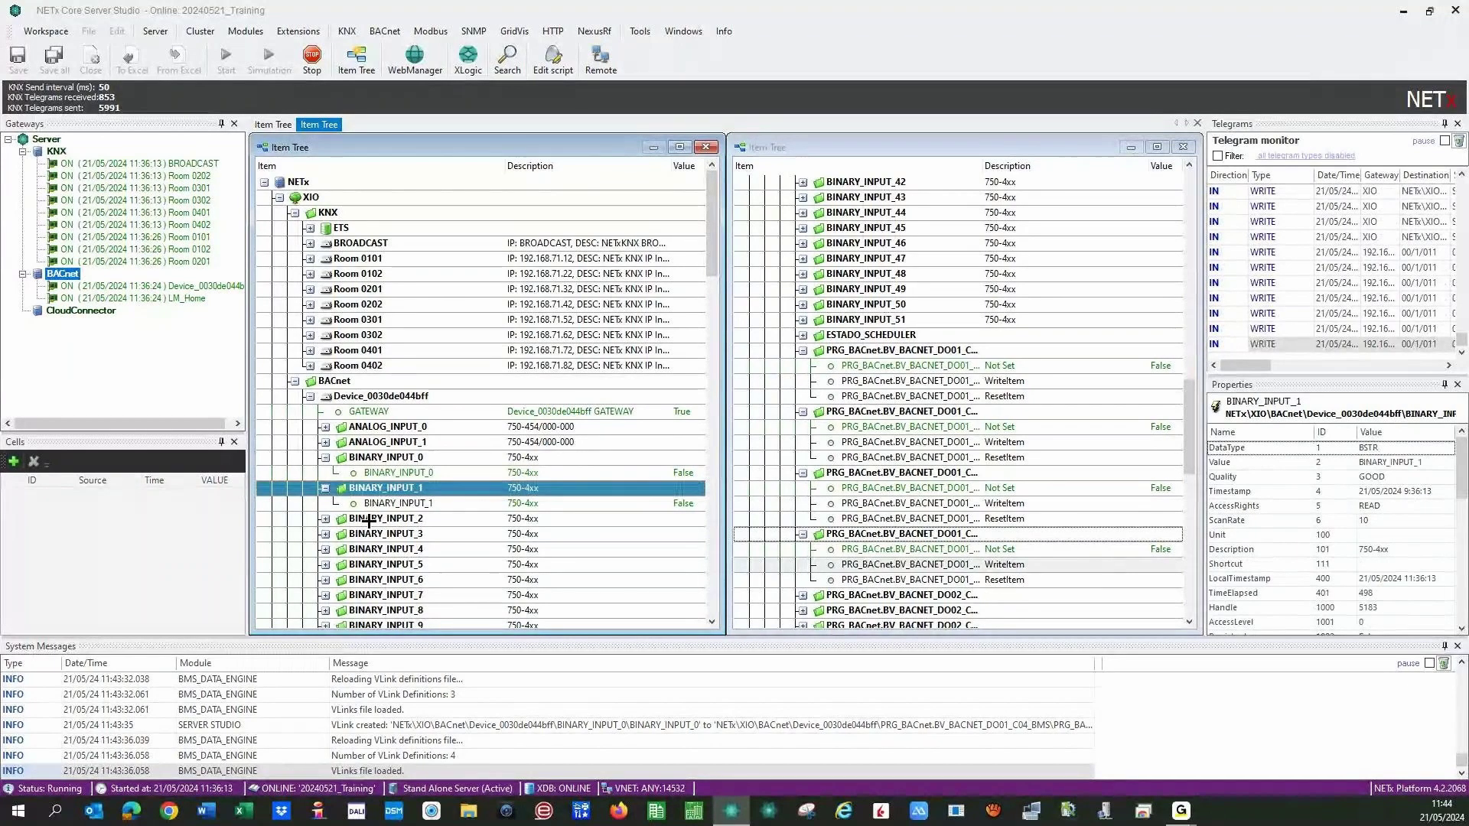
click(386, 504)
Create a VLink from BINARY_INPUT_1 to KNX BROADCAST item 000, Central OFF Lights (all rooms), under 00 - MAIN FUNCTIONS, 1 - Lights.
scroll(788, 245, up, 20)
click(788, 244)
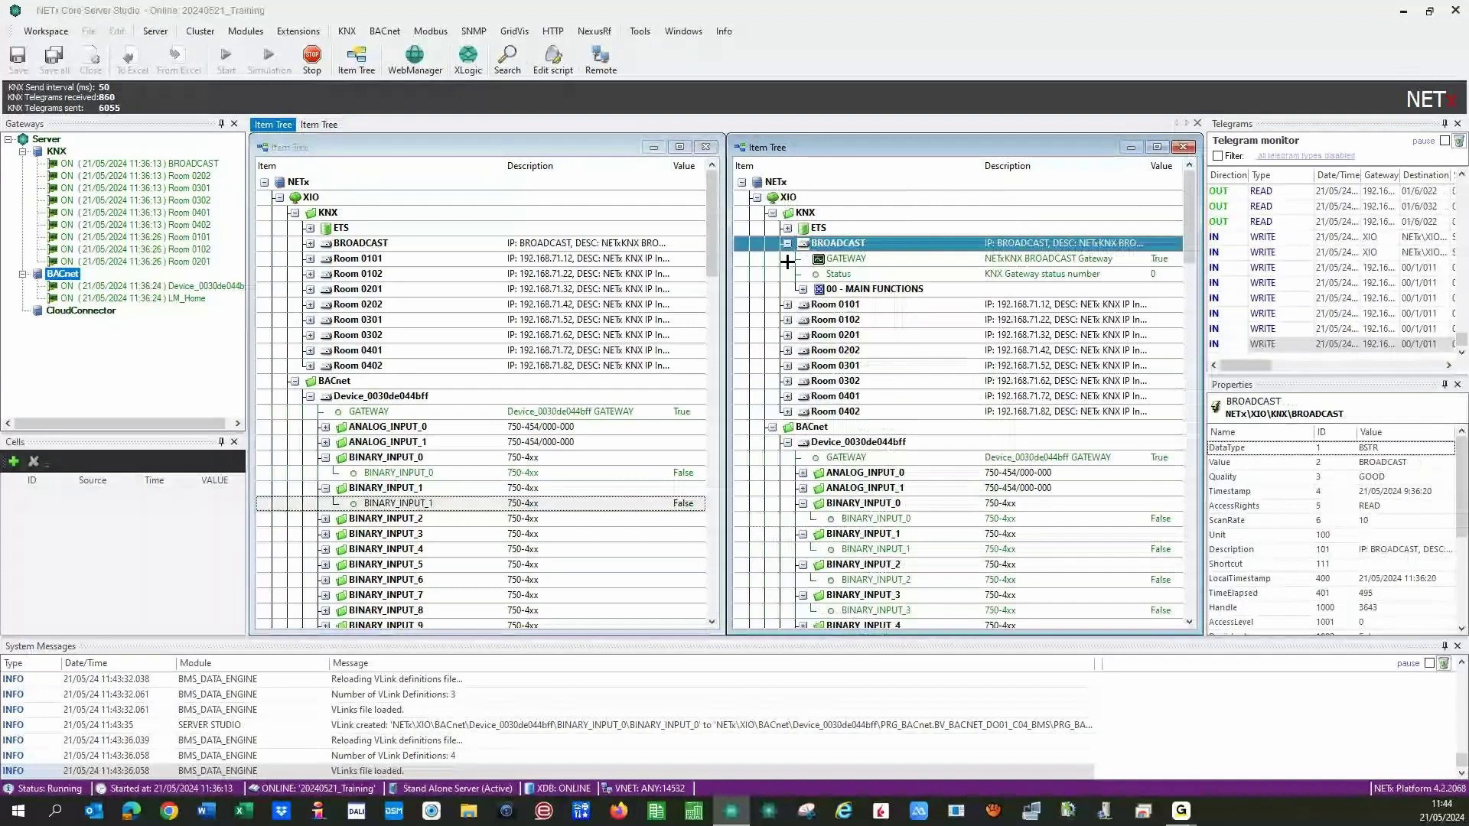
click(803, 290)
click(818, 320)
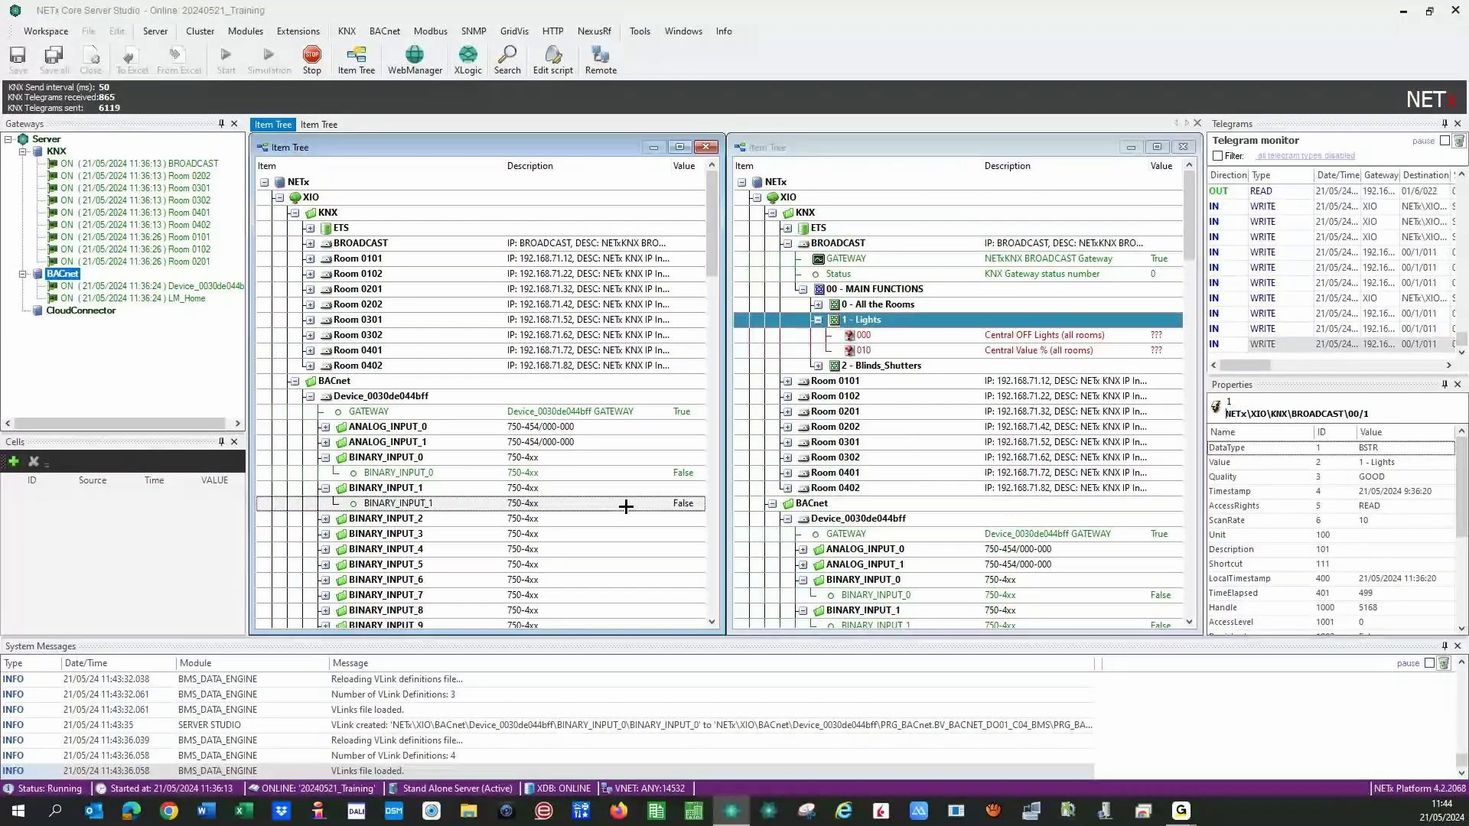
drag(621, 508, 976, 334)
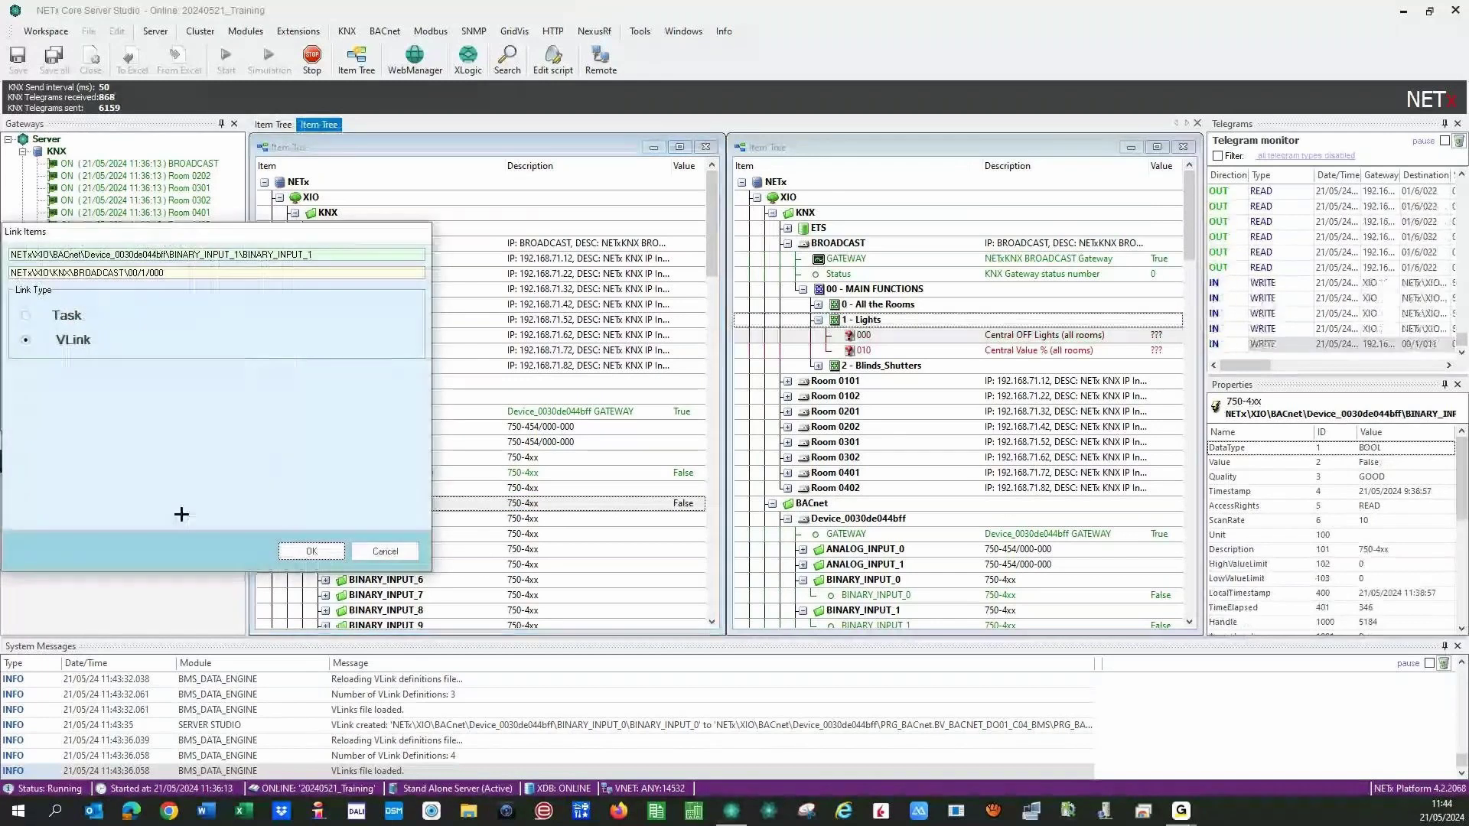
click(306, 552)
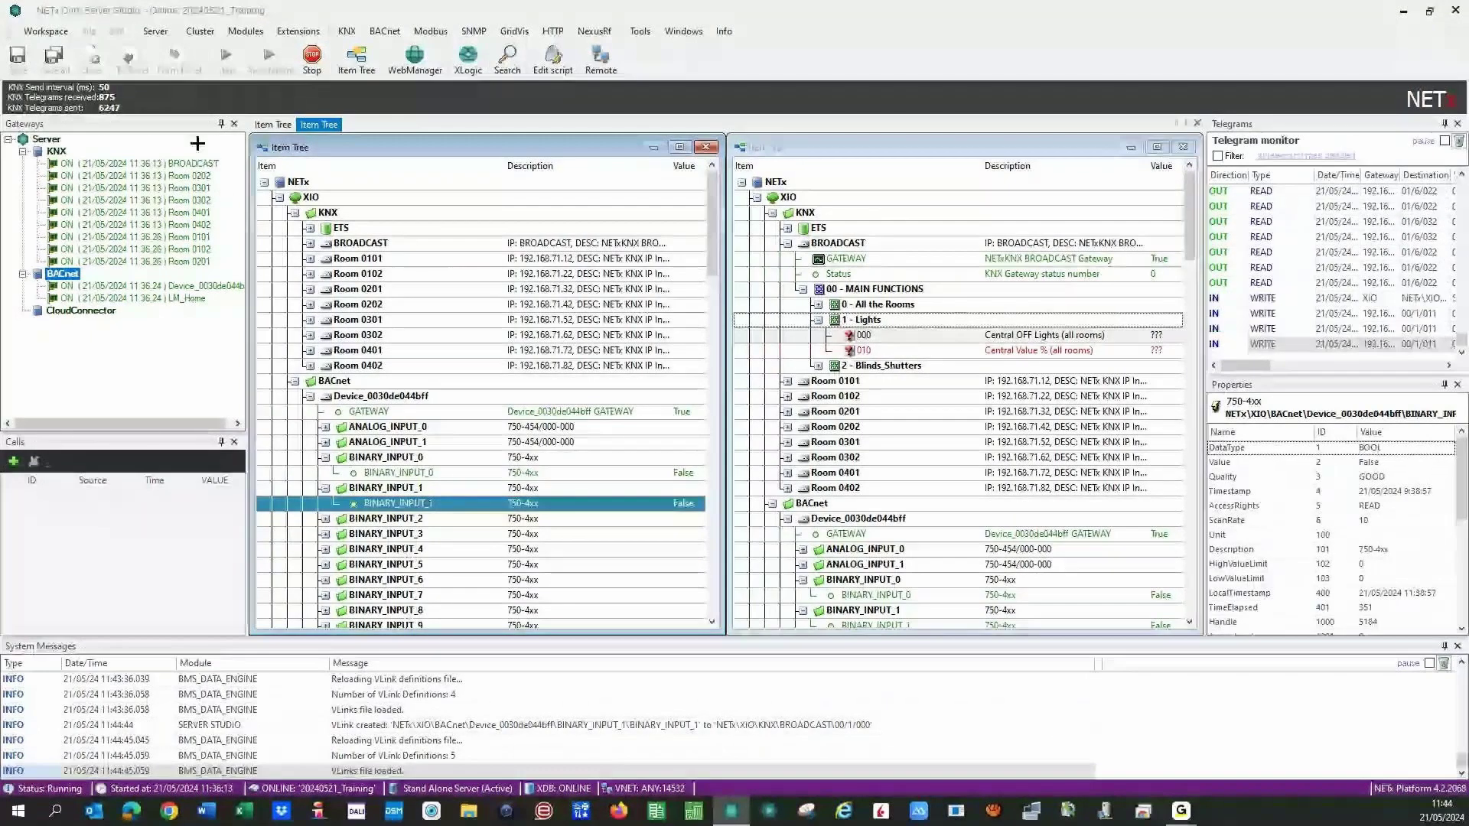
Check the BINARY_INPUT_1 link in the V-Link definitions with a widened Source ItemID column, then save and close the table.
click(298, 30)
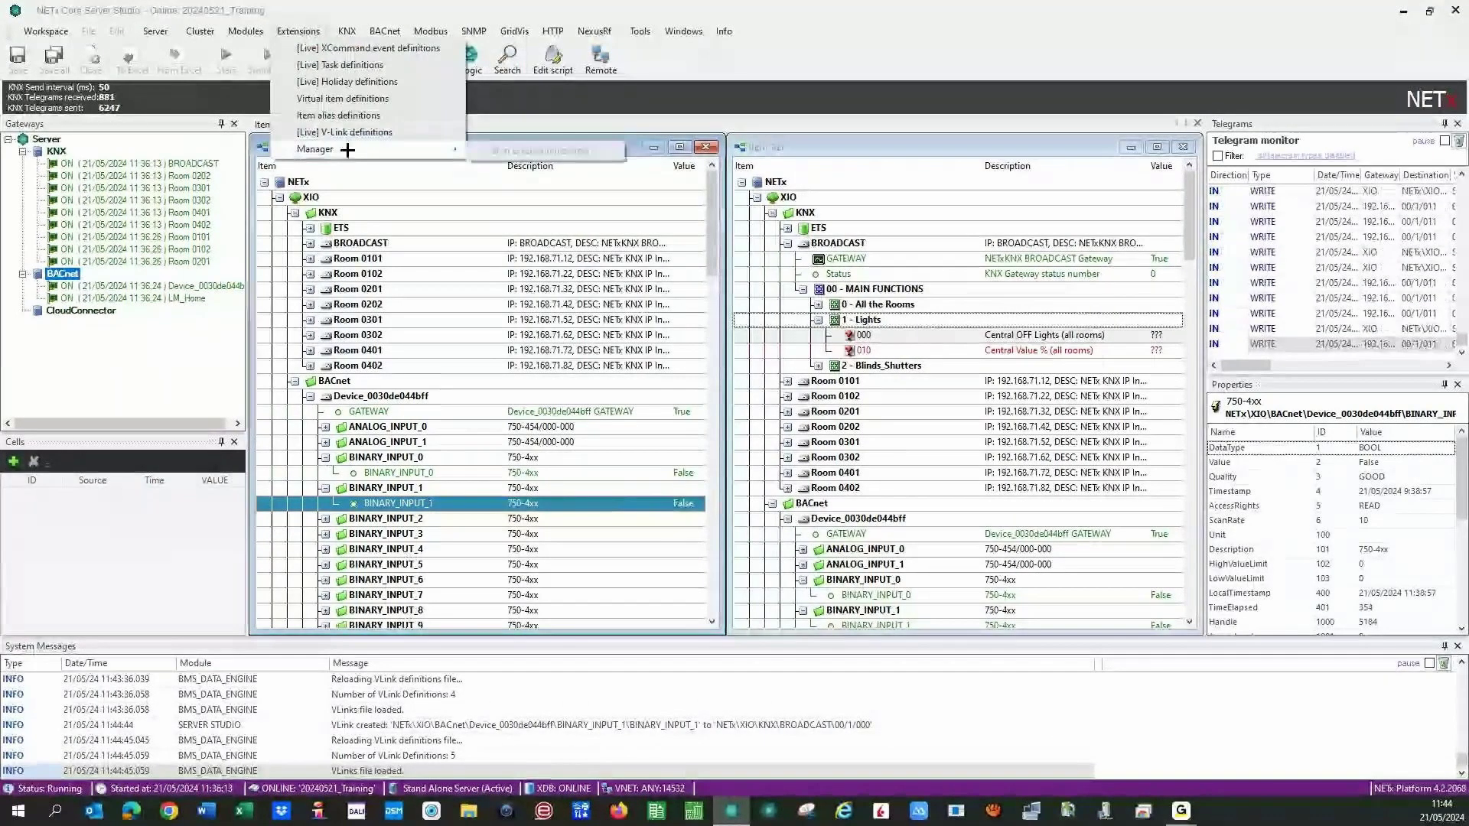
click(345, 132)
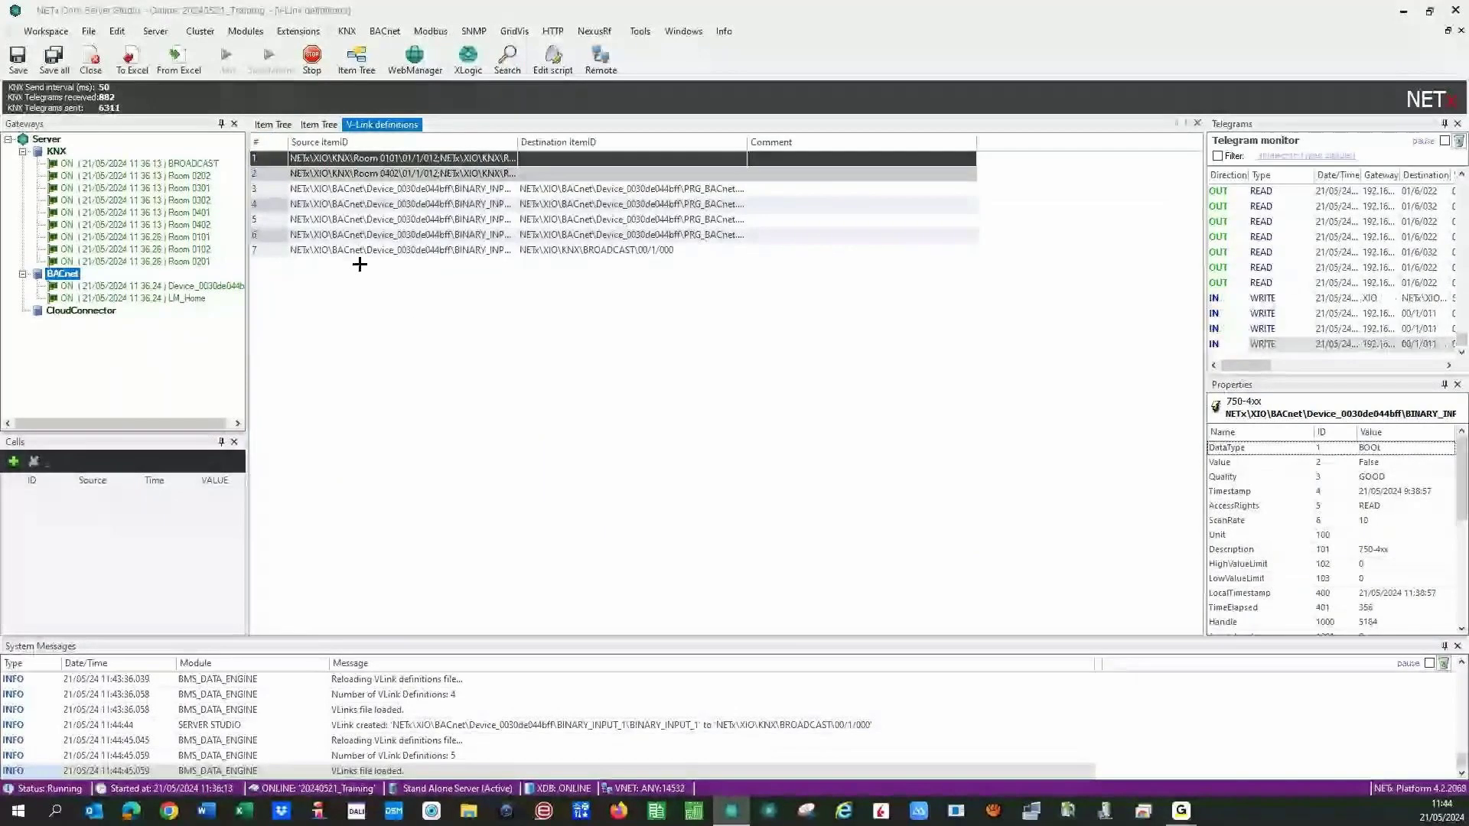
drag(518, 142, 610, 141)
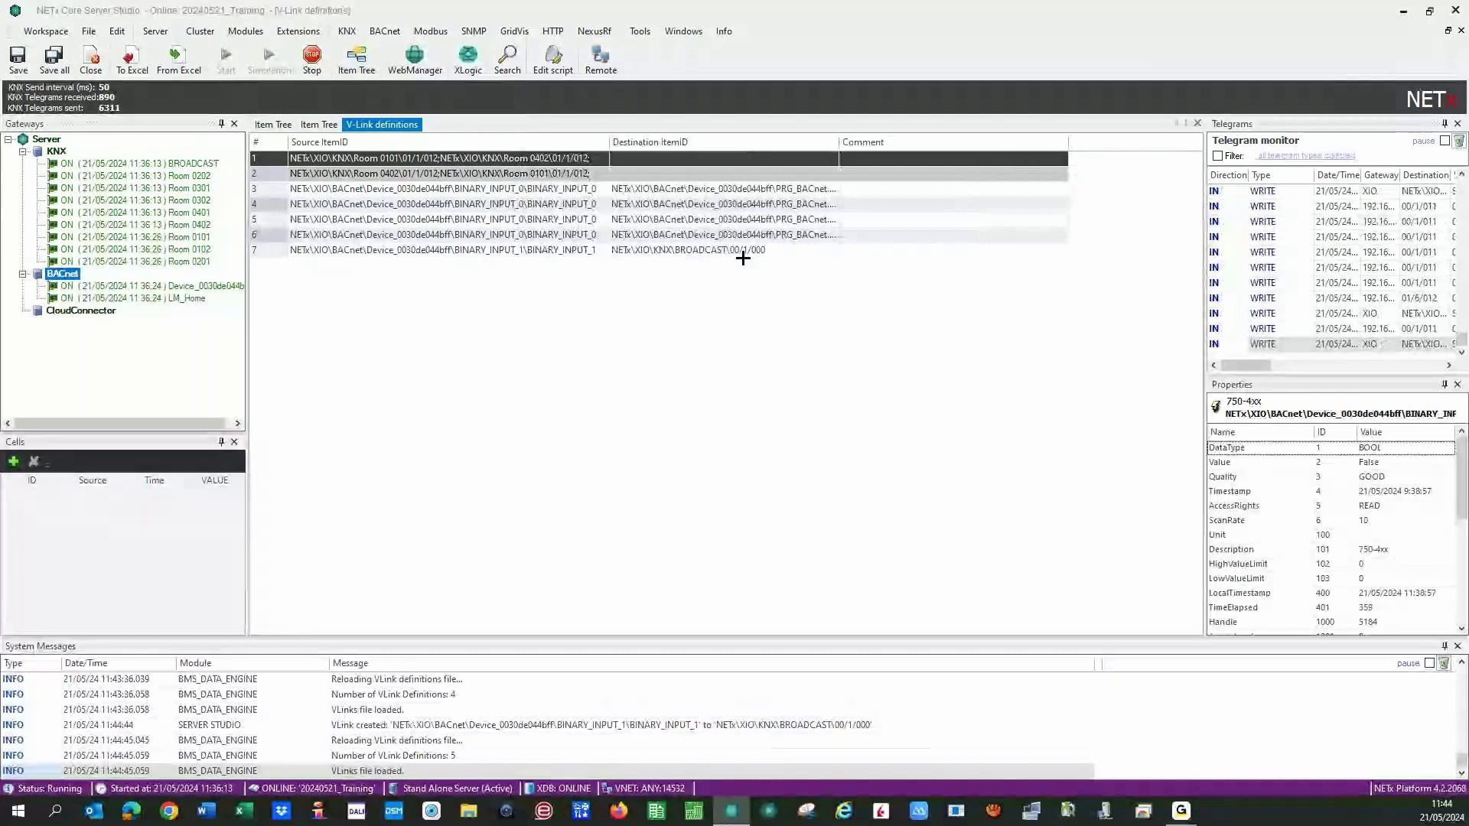
key(ctrl+s)
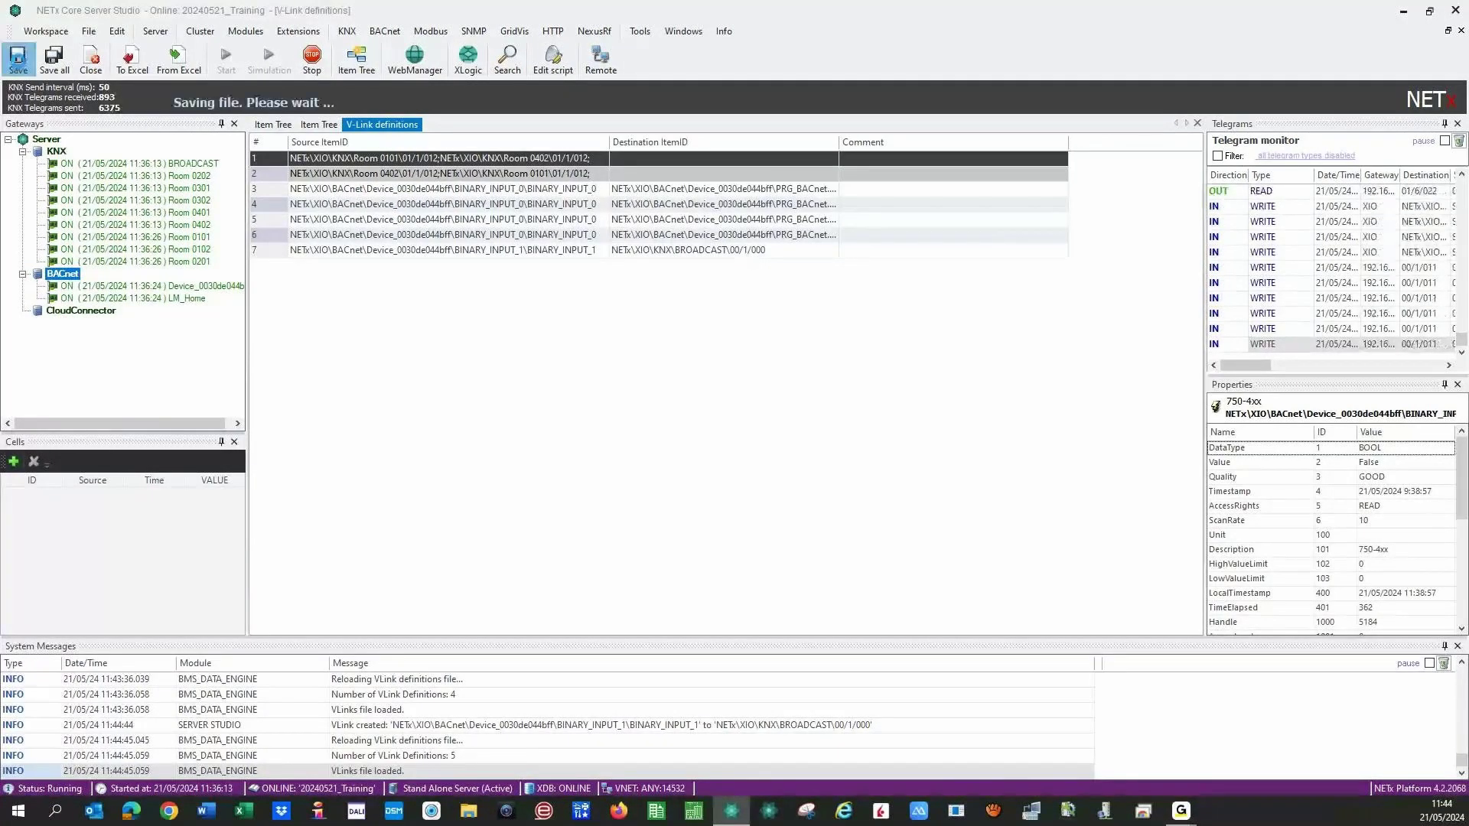
click(1196, 122)
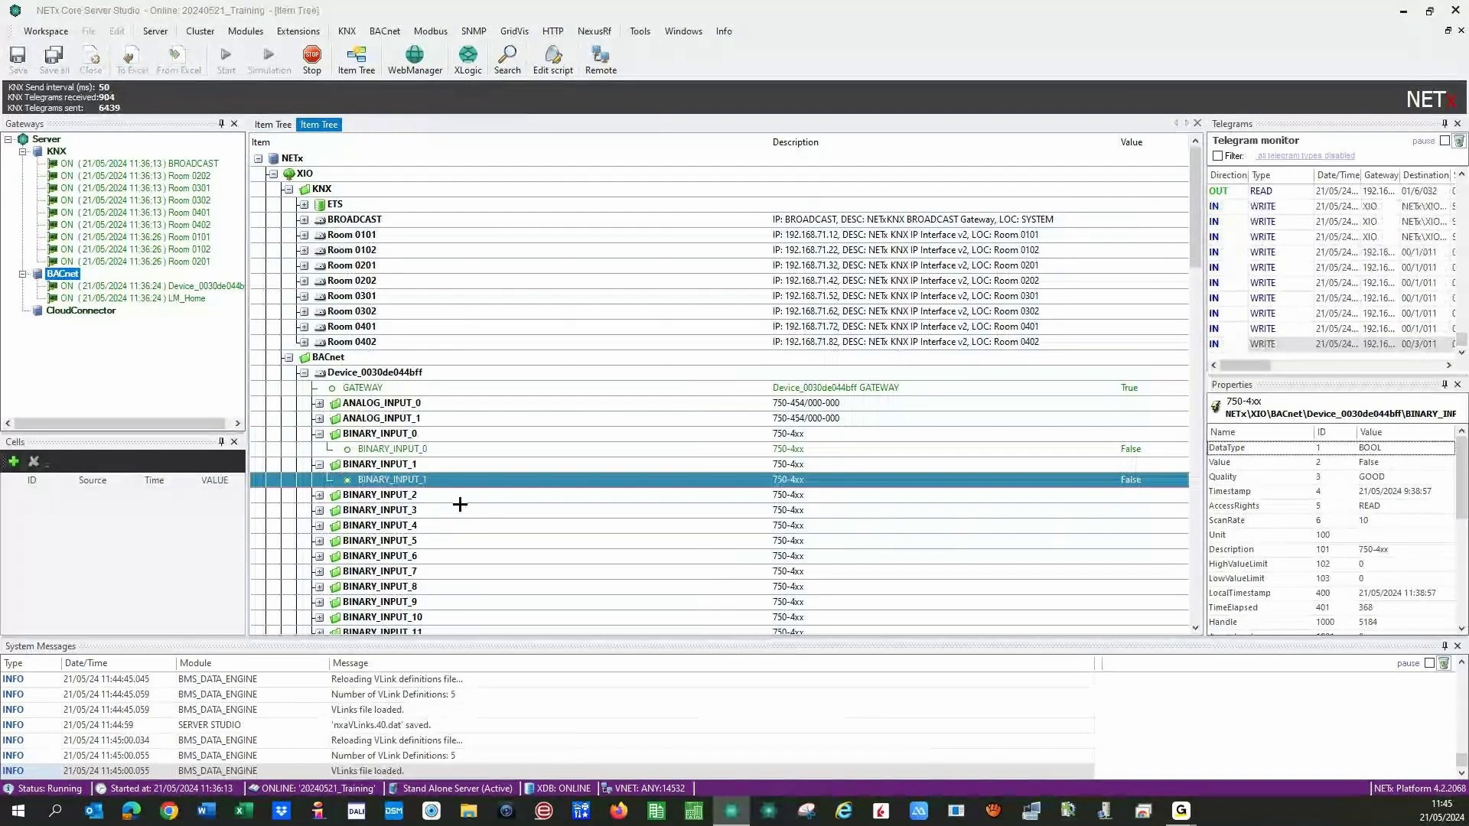
Tile the two Item Trees vertically to compare the BINARY_INPUT_1 and Central OFF Lights values.
click(683, 30)
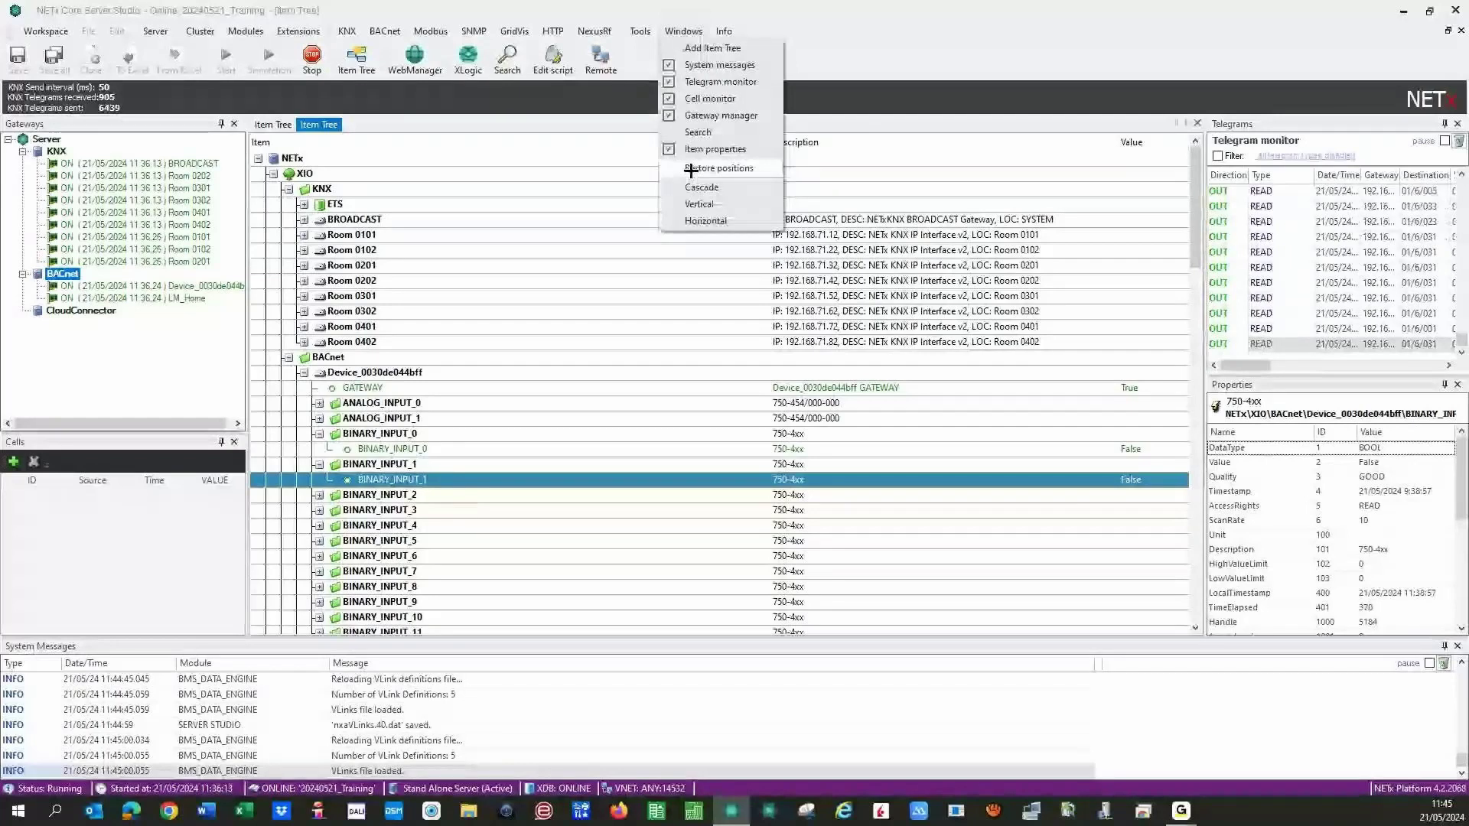
click(696, 204)
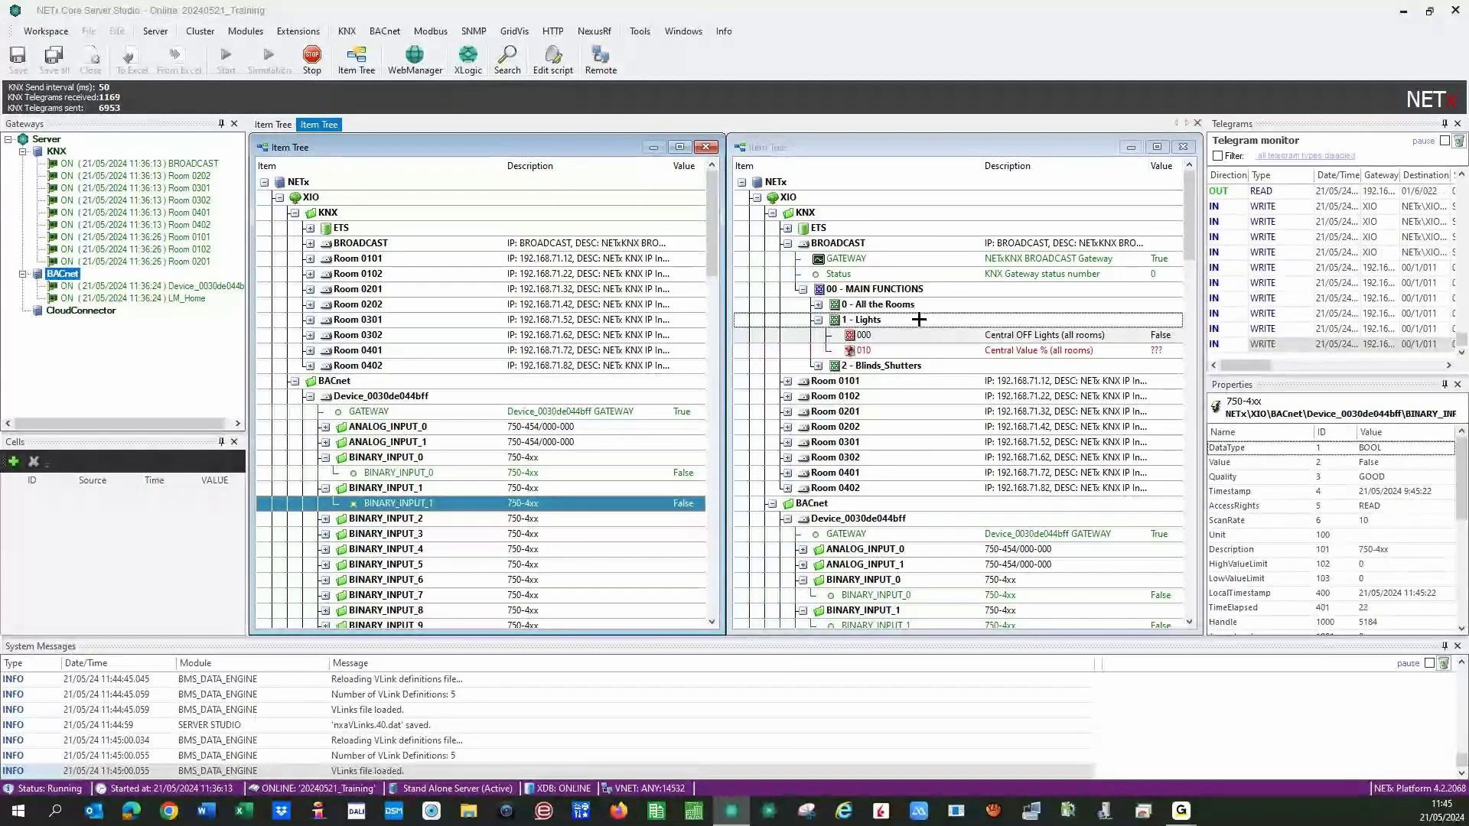
Reopen the V-Link definitions and inspect the full source ItemID of the link to BROADCAST\00/1/000.
click(298, 30)
click(404, 129)
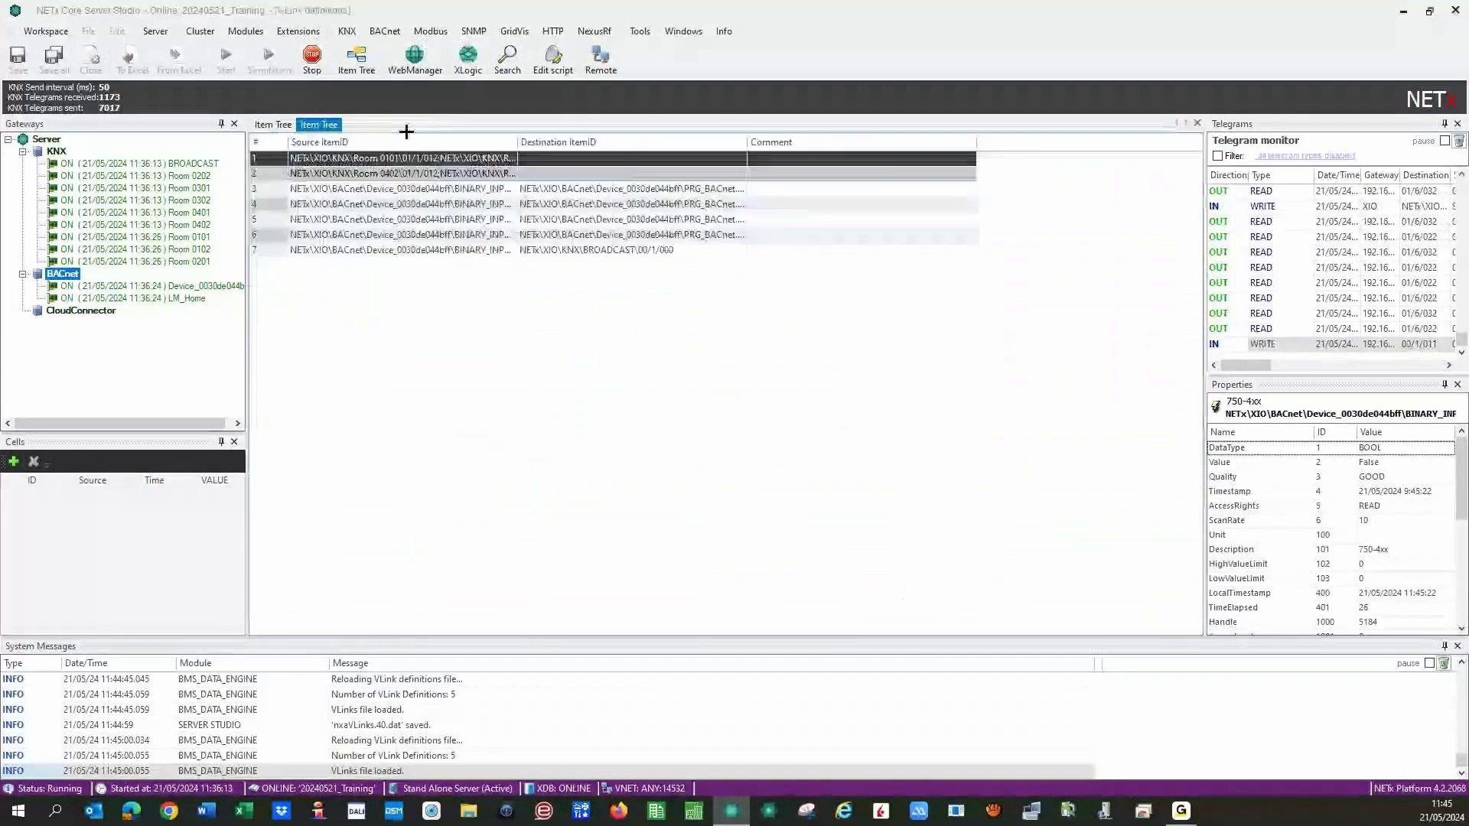
double_click(422, 250)
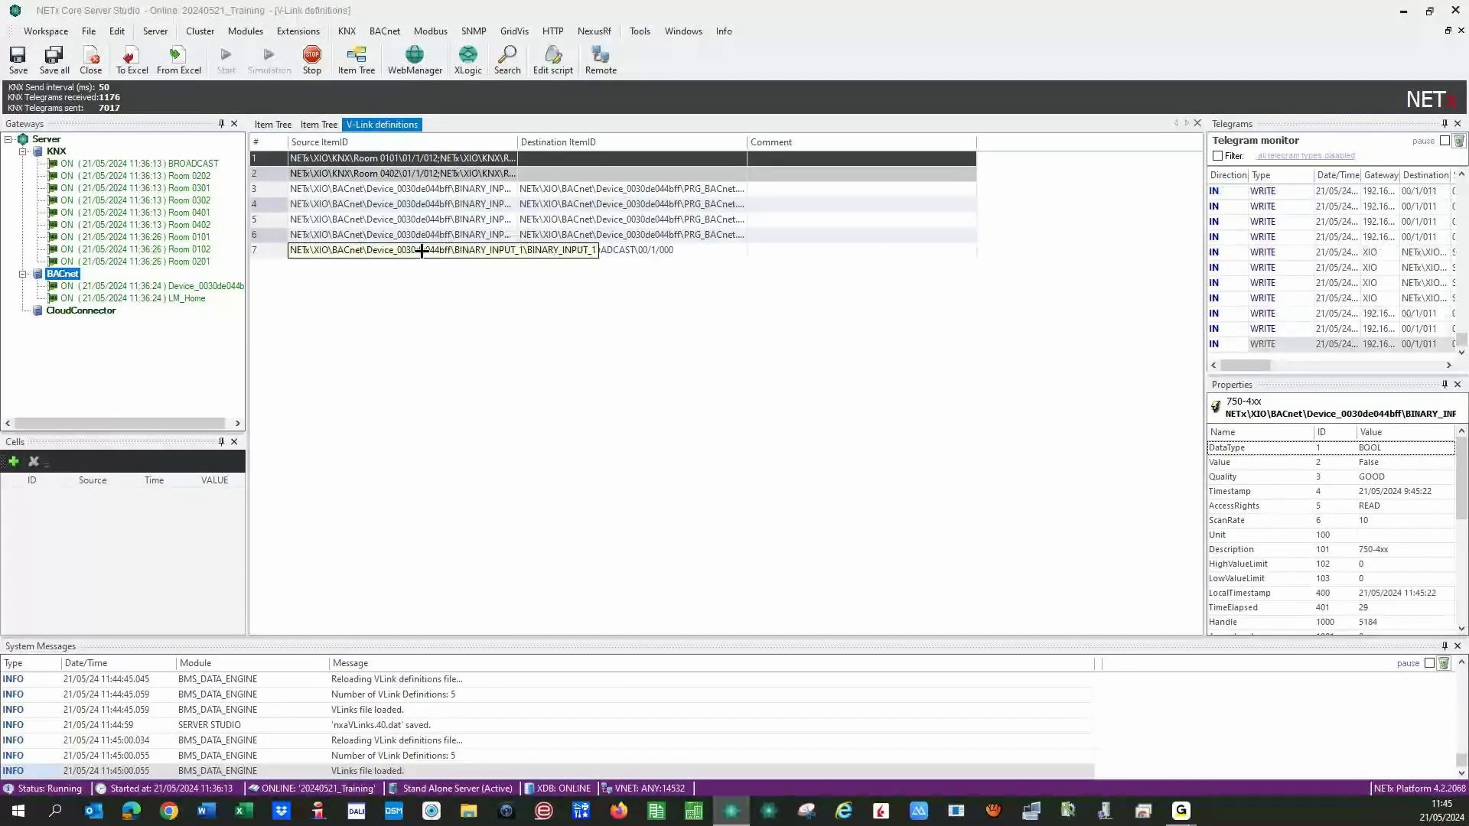
click(498, 296)
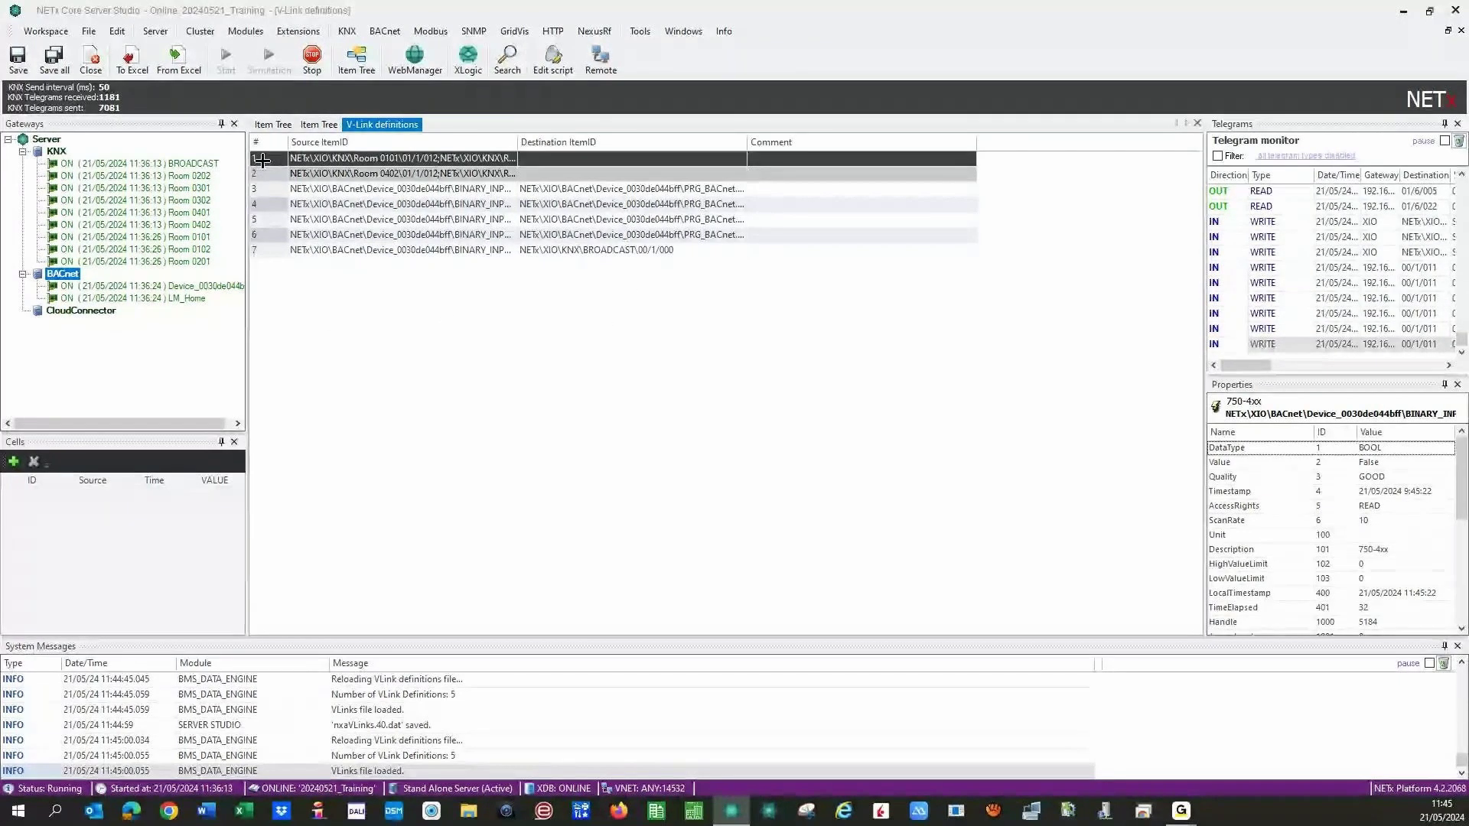
Convert V-Link definitions 3 to 7 to comments, check their full source ItemIDs, and save and close the table.
drag(269, 189, 288, 217)
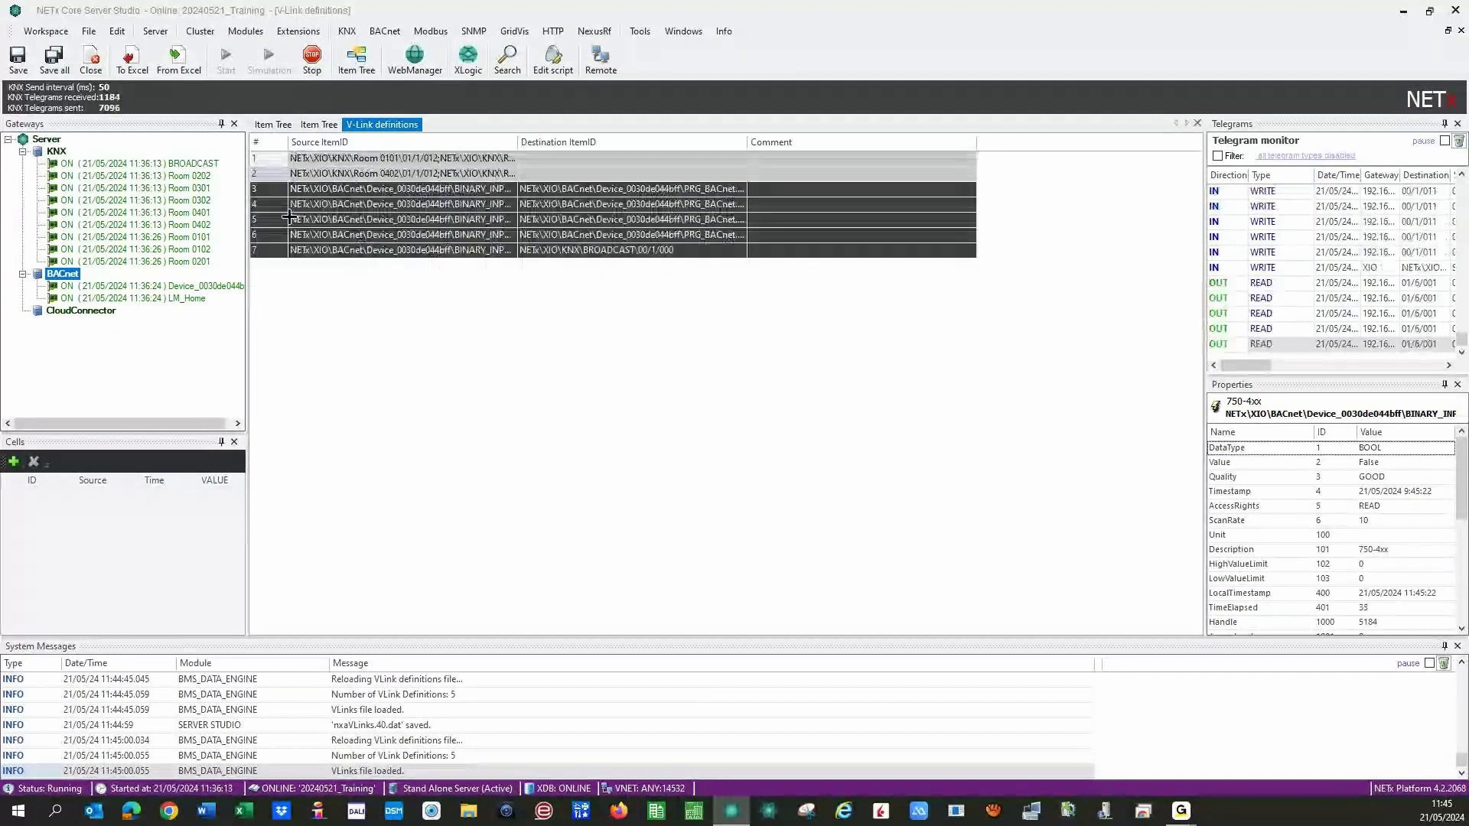
right_click(288, 217)
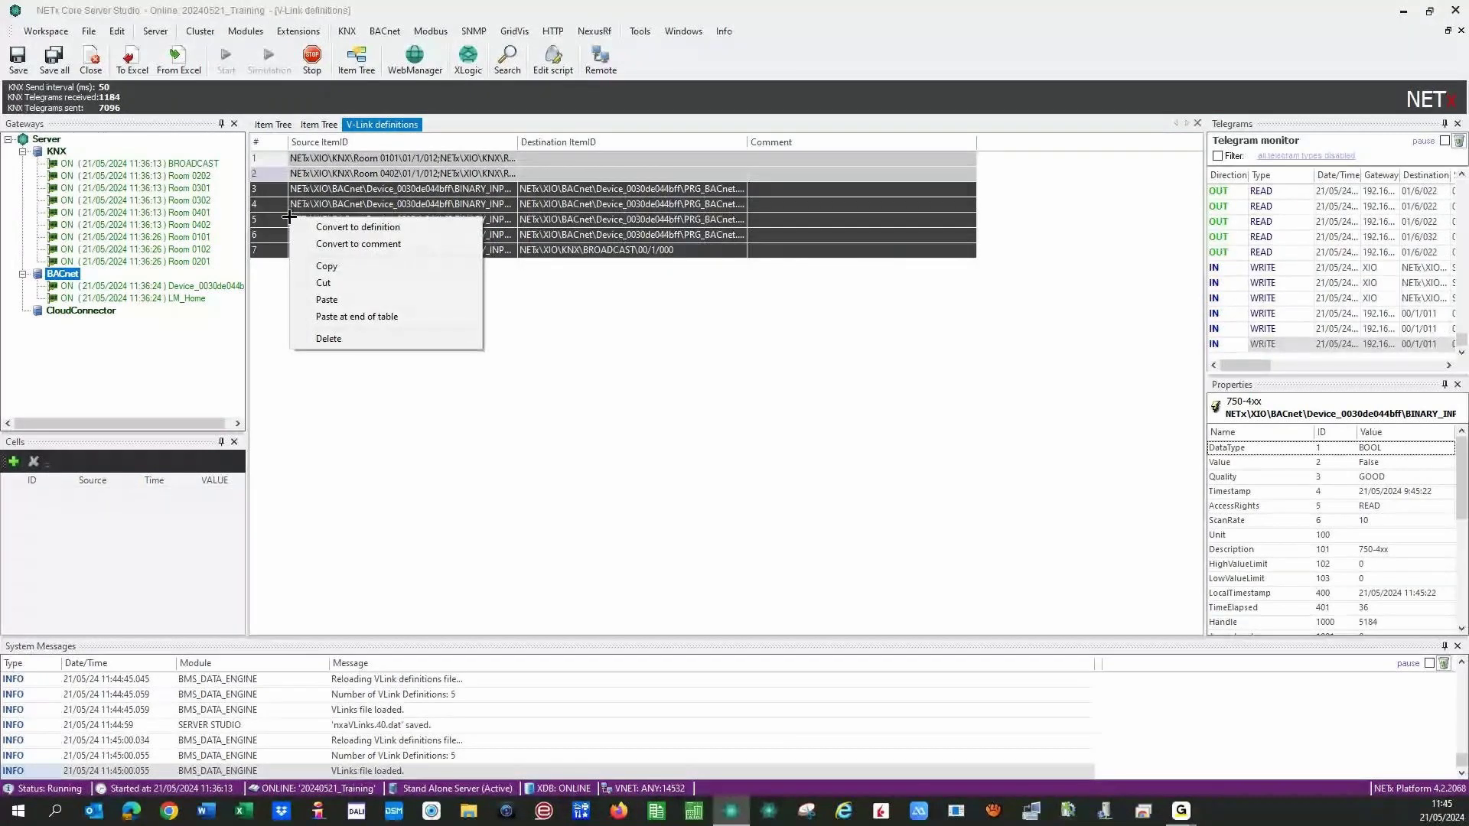
click(360, 338)
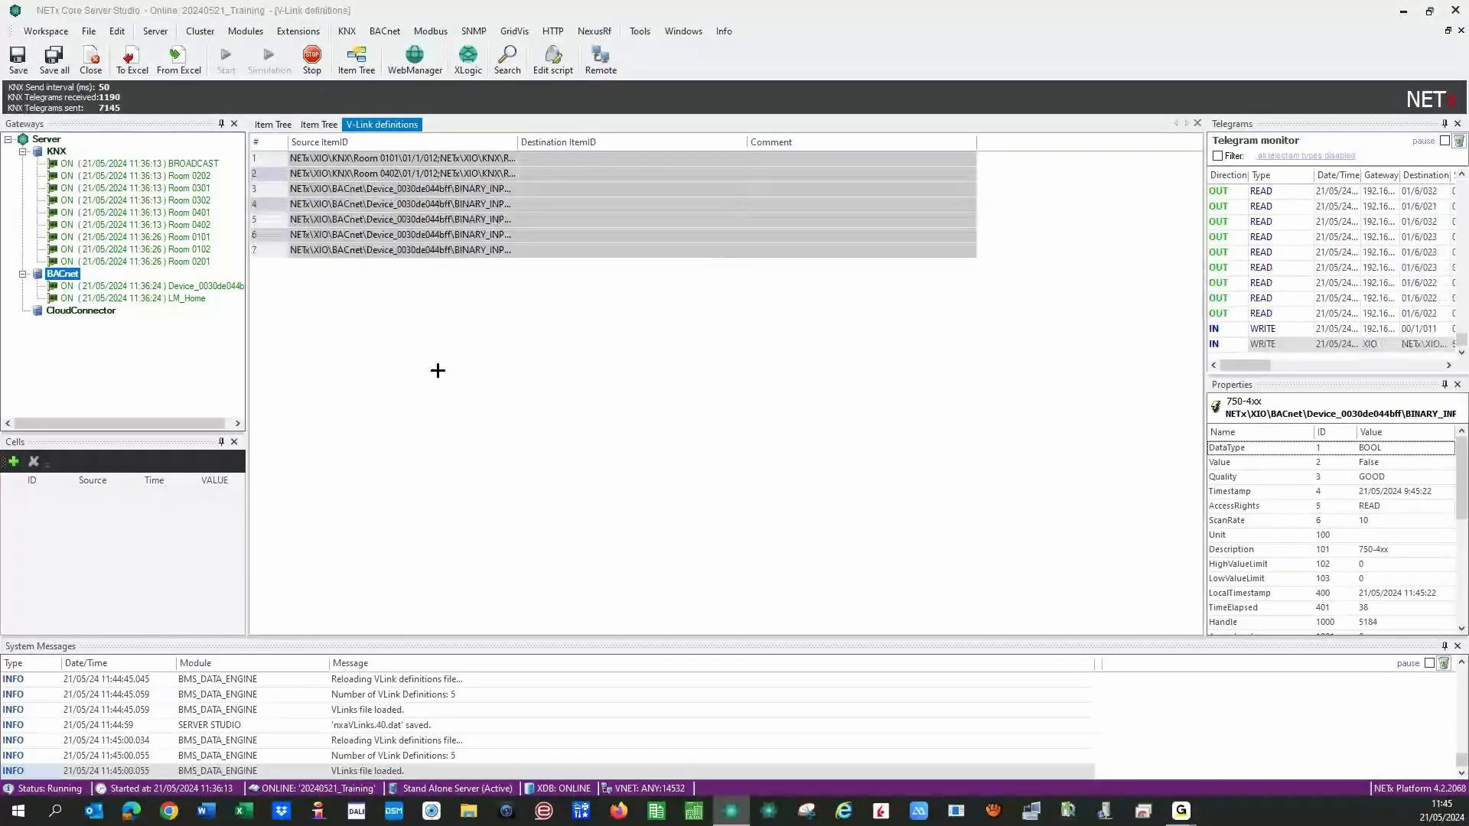
double_click(526, 141)
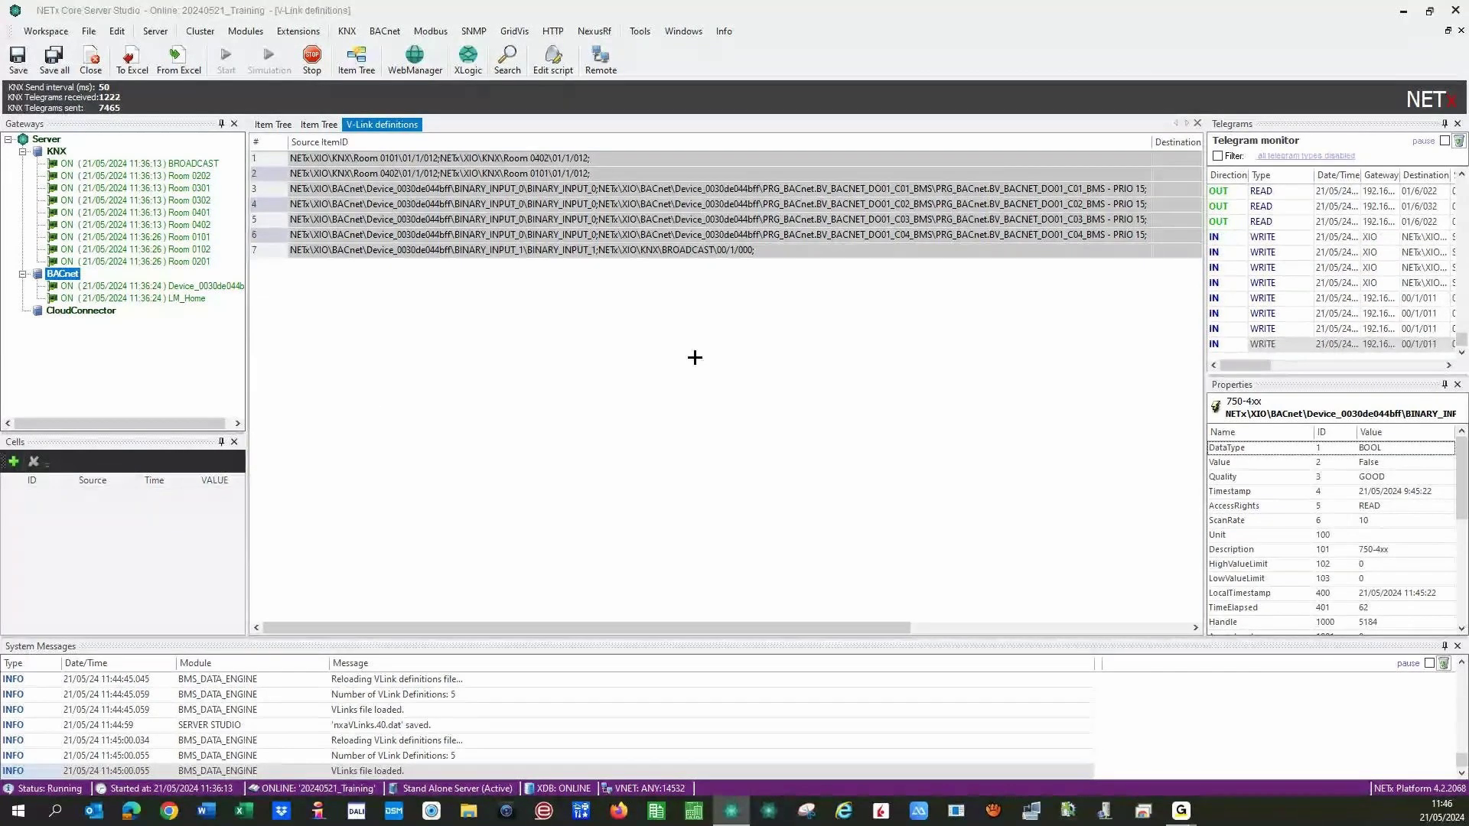
click(1197, 123)
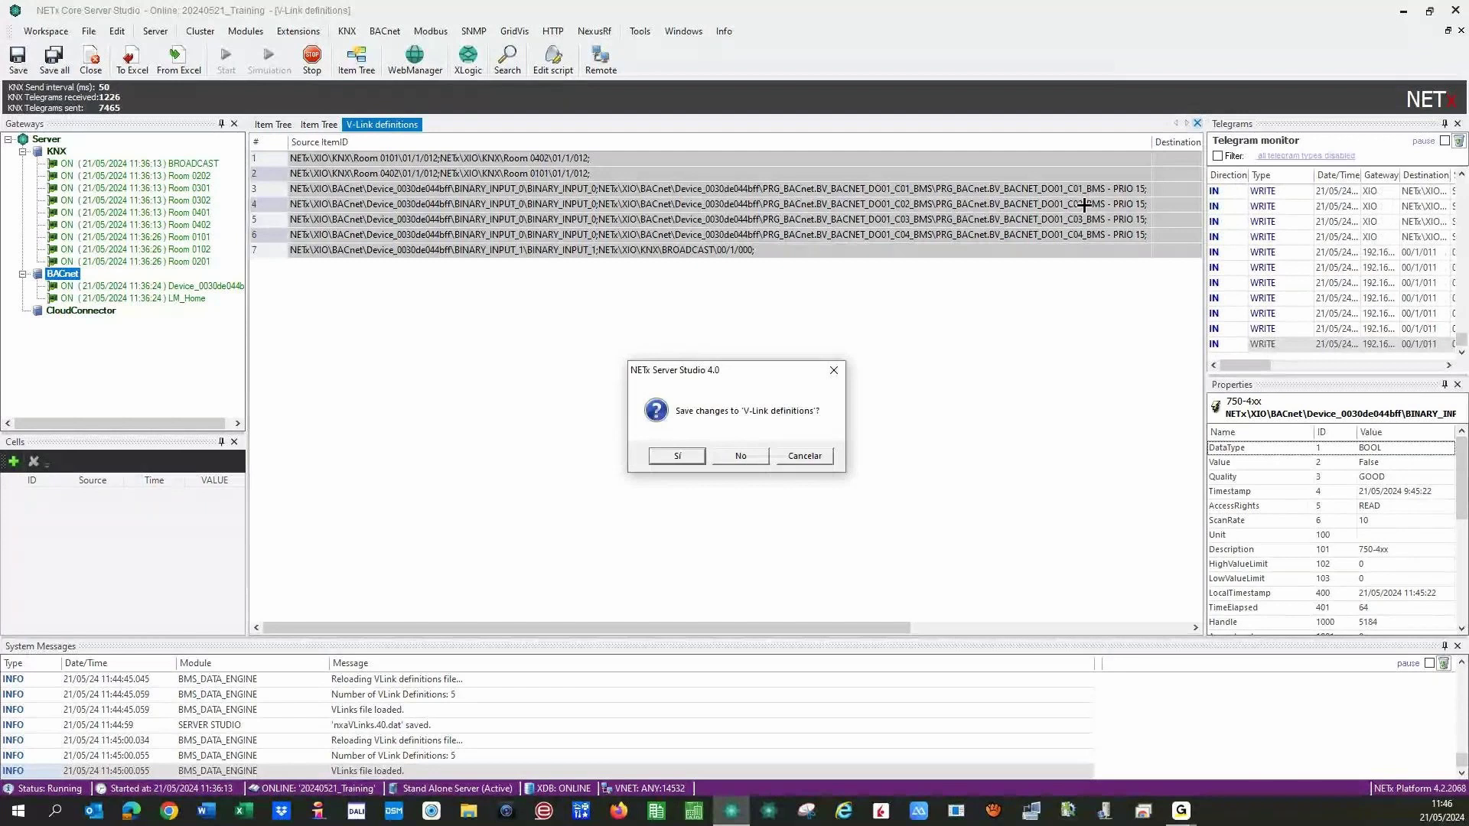
click(664, 457)
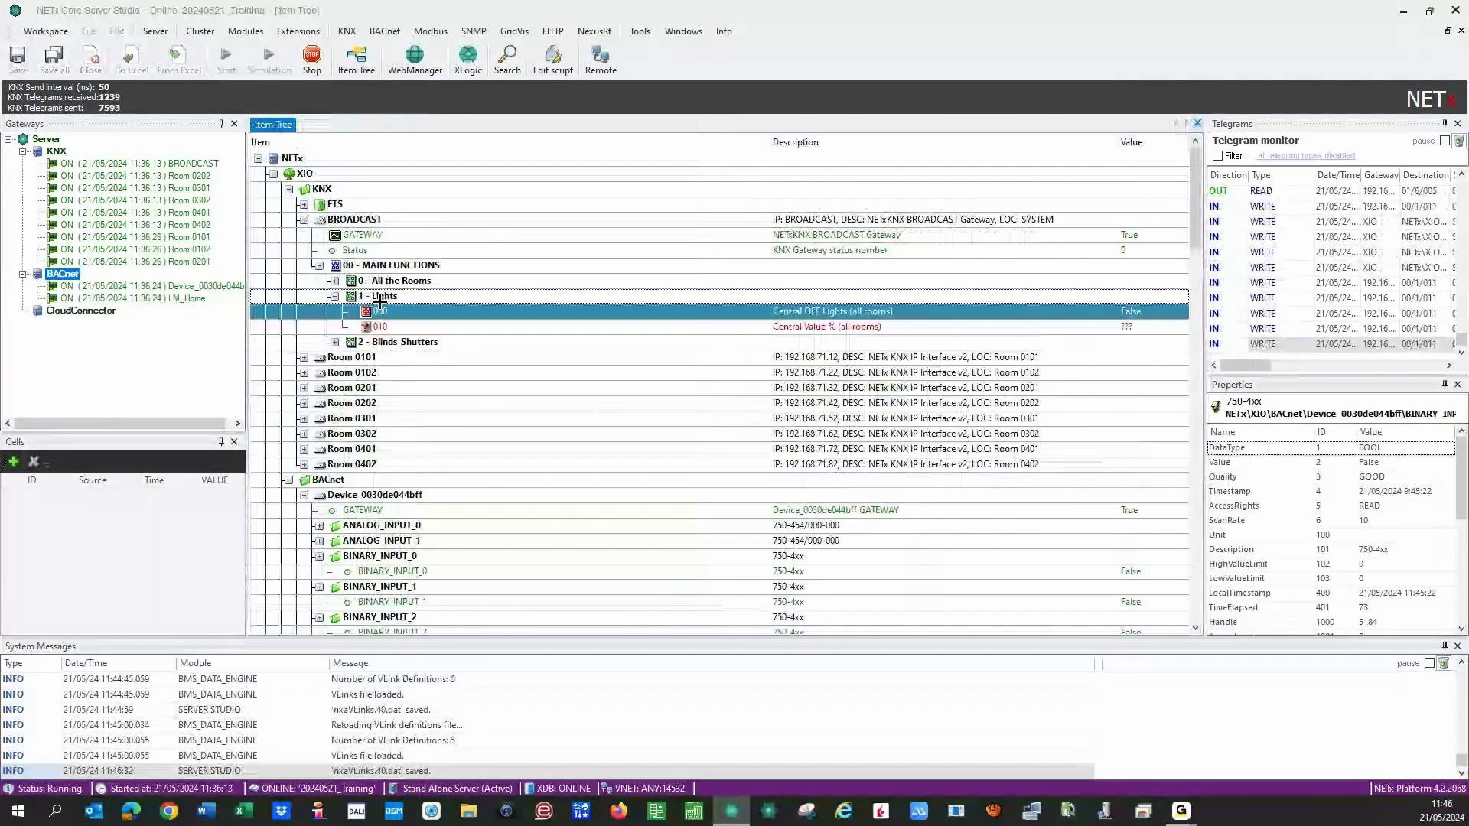
Collapse the KNX BROADCAST branch and the BACnet Device_0030de044bff branch in the Item Tree.
click(318, 266)
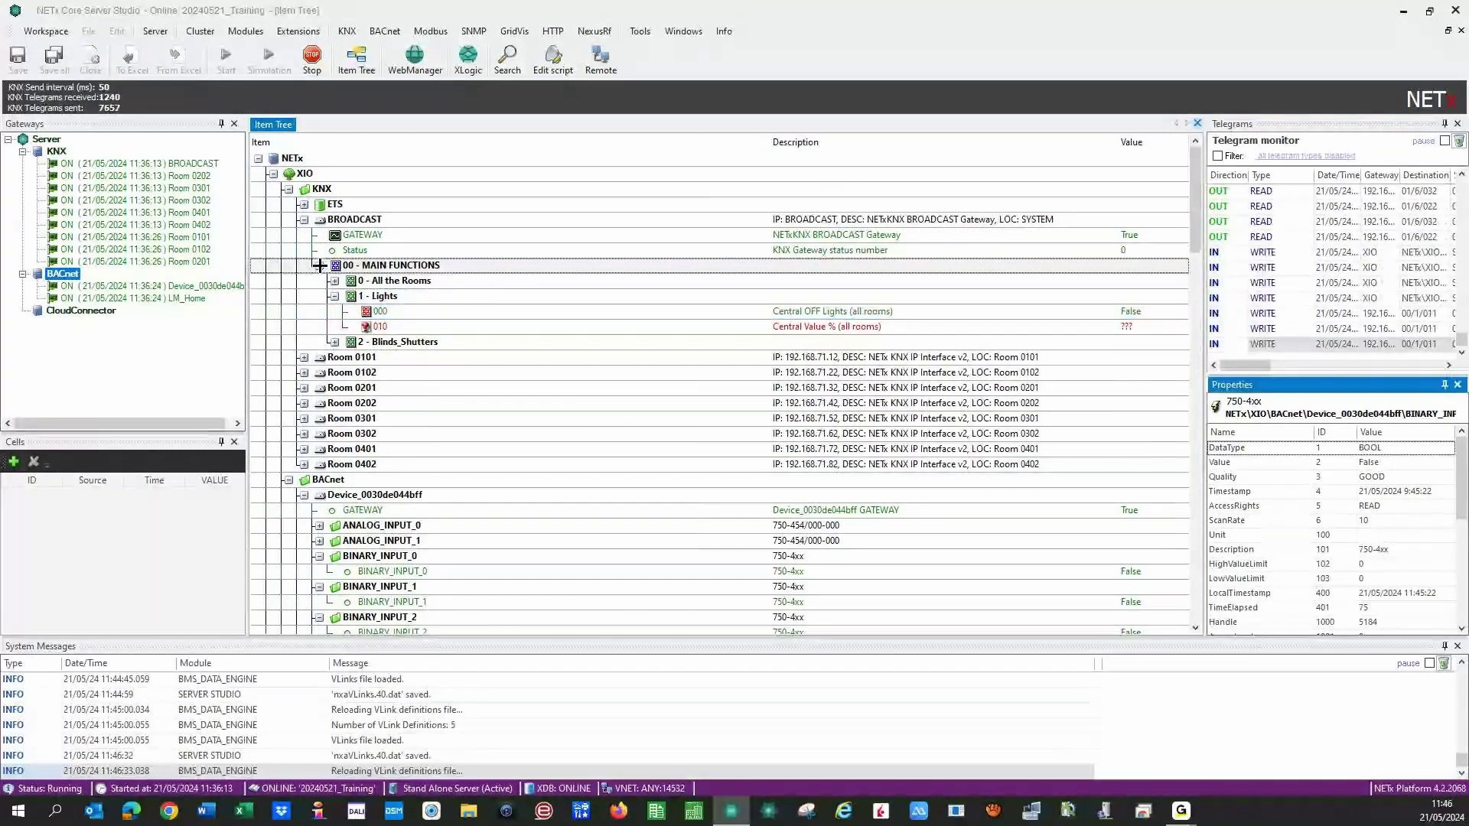
key(Left)
key(Left)
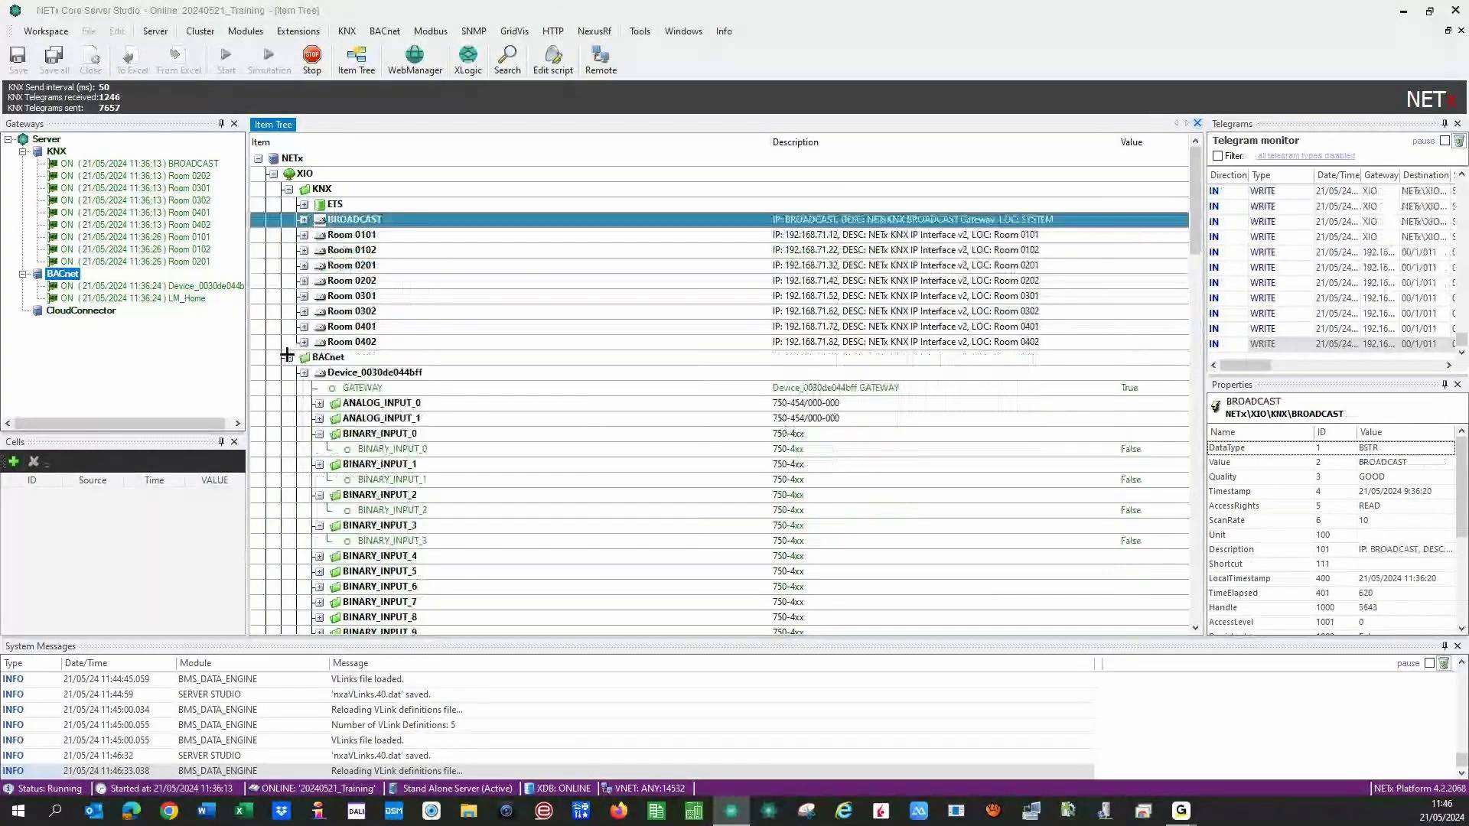
click(288, 357)
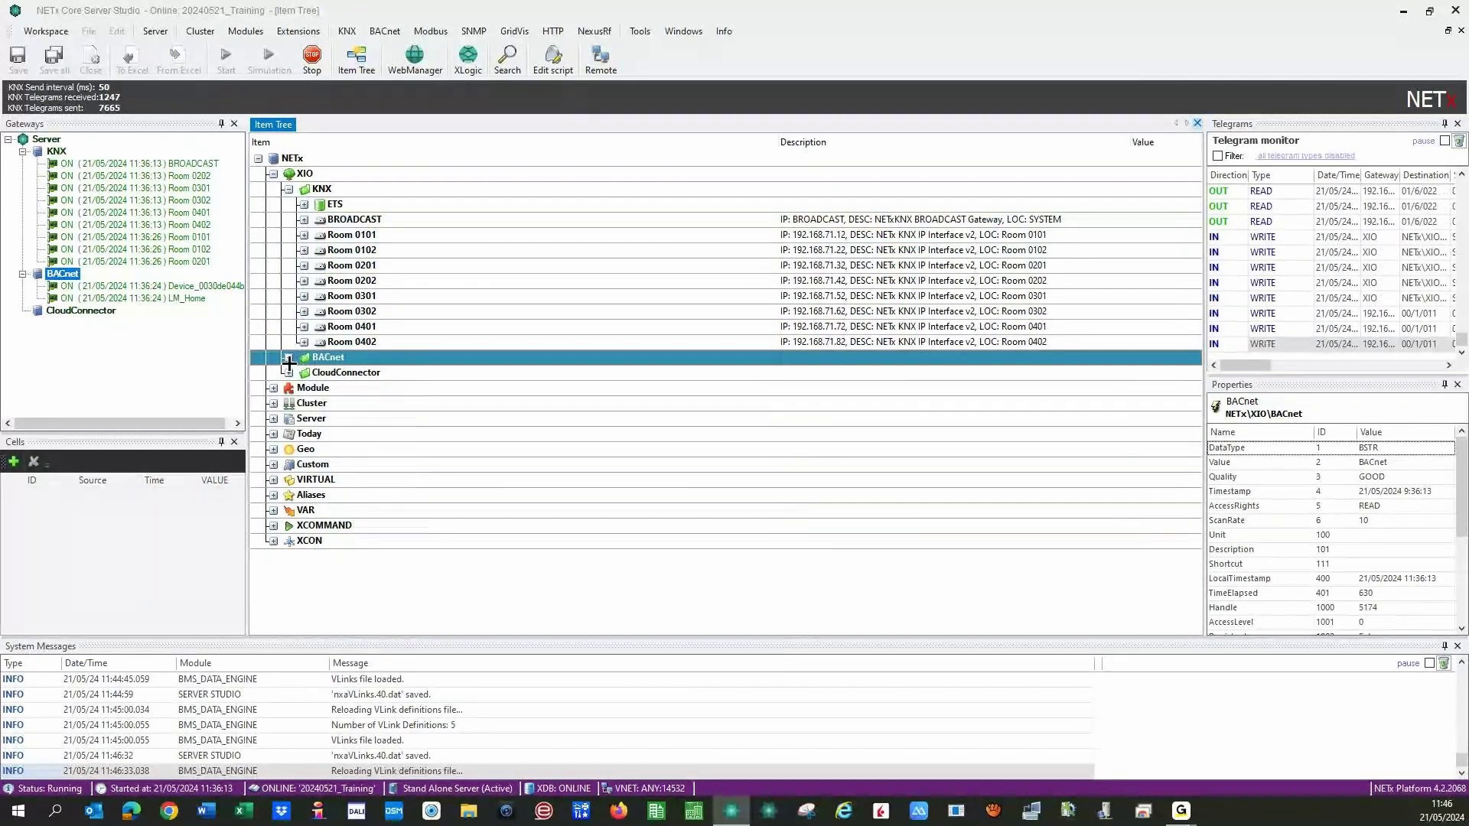
key(Right)
key(Right)
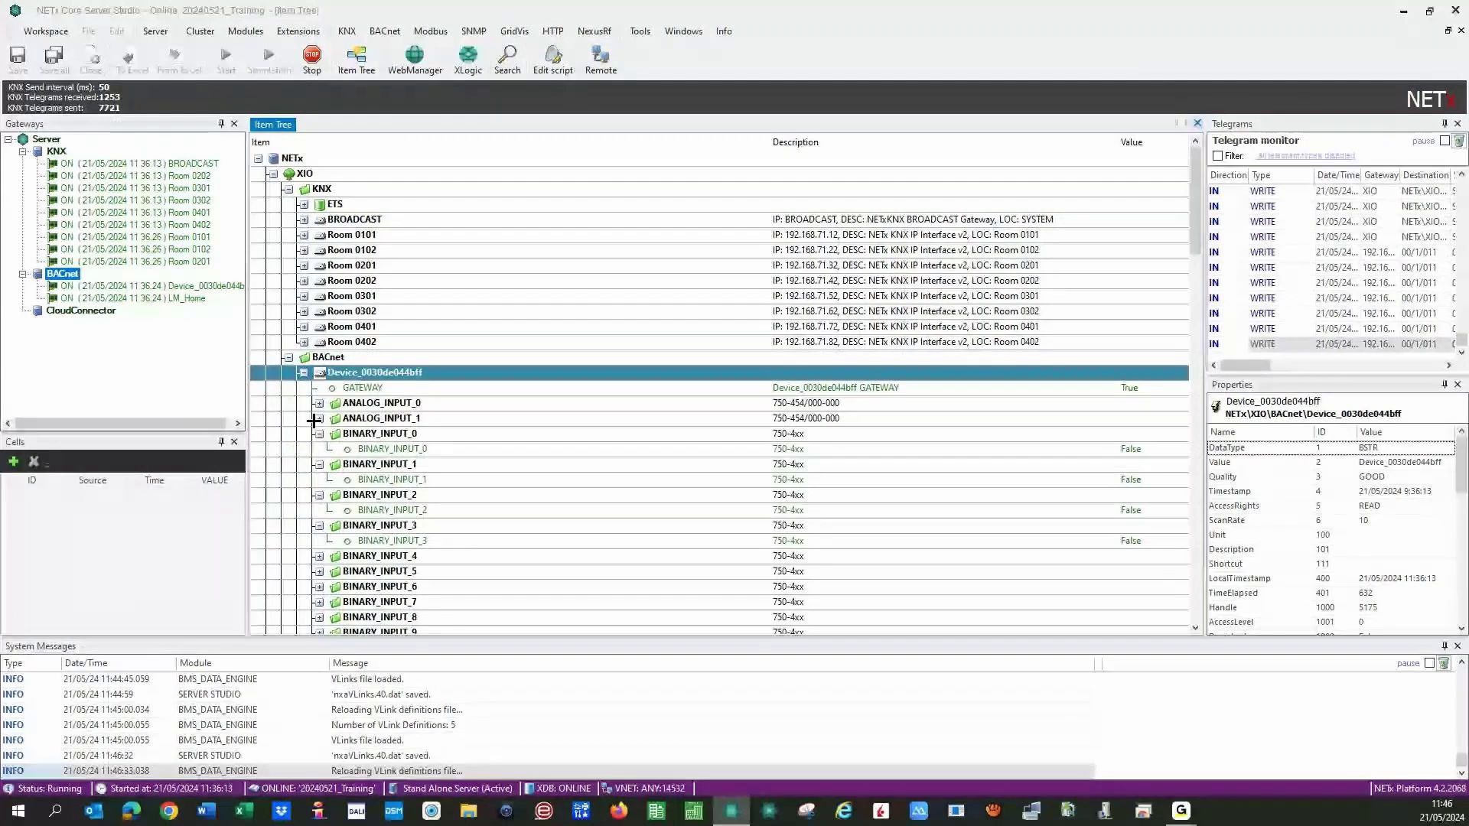
key(Left)
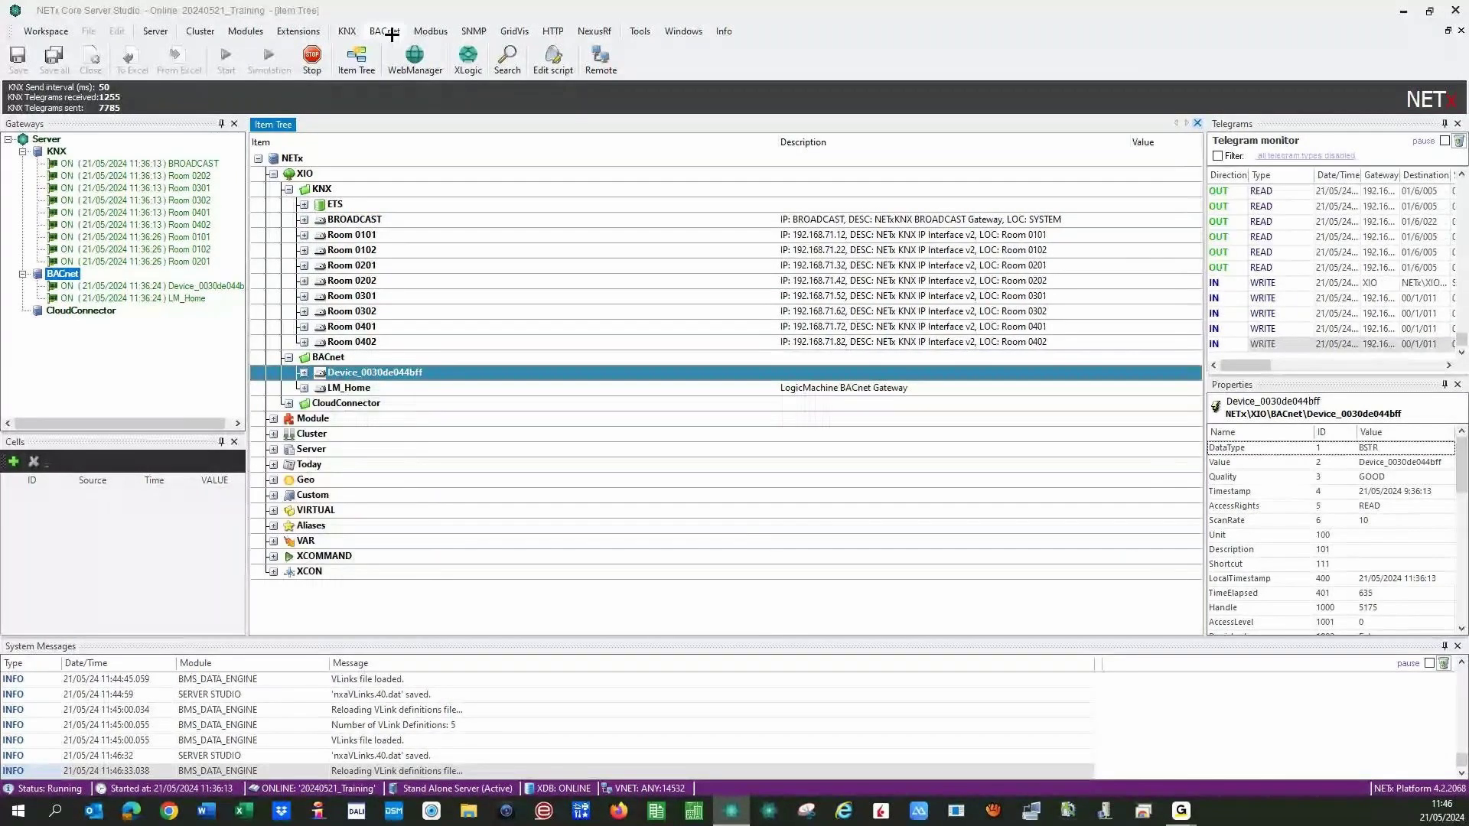
Review the BACnet object definitions, close them, and inspect the Potencia Total W item under LM_Home in the Item Tree.
click(384, 31)
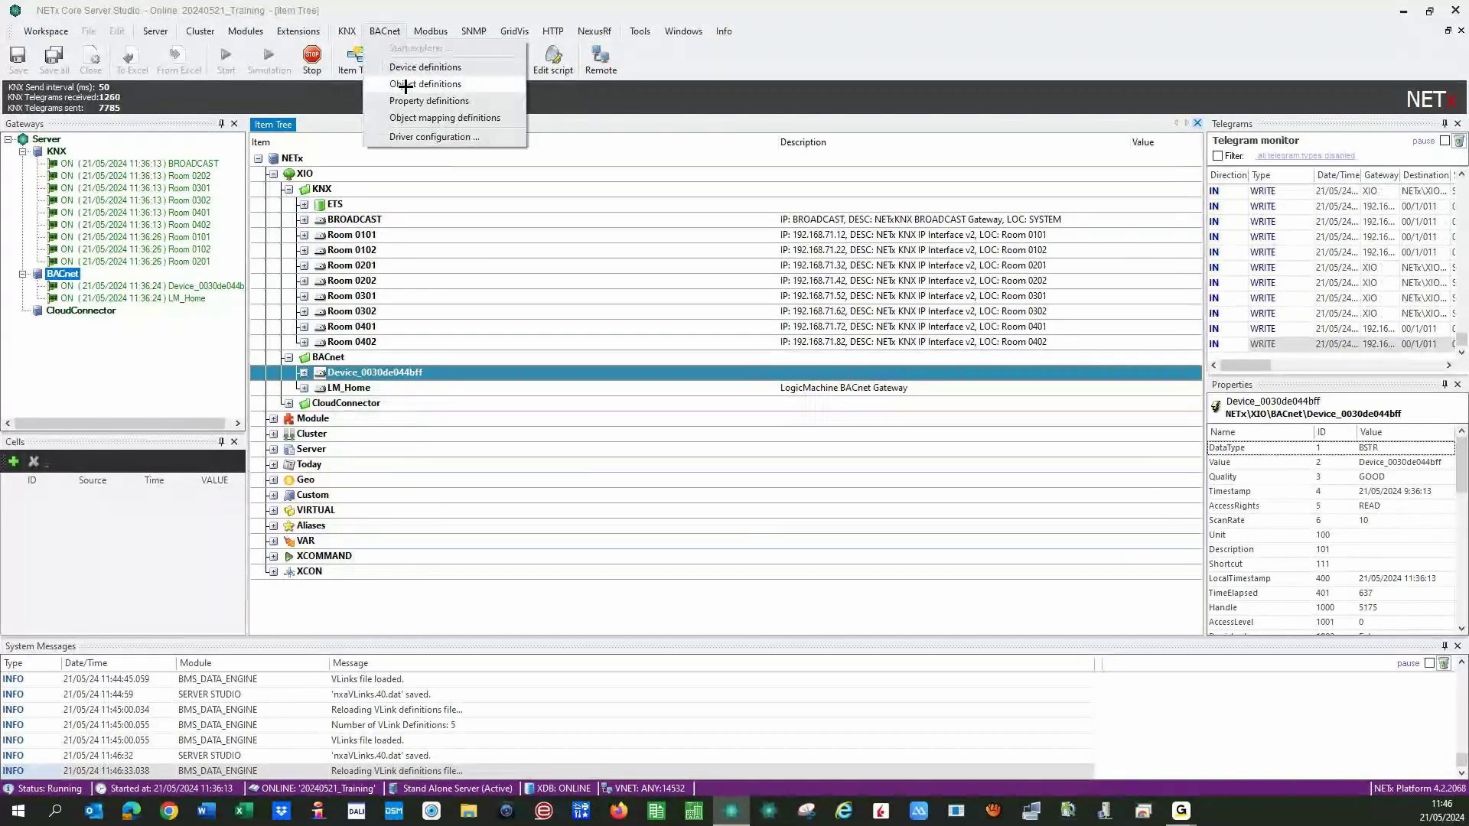
click(405, 84)
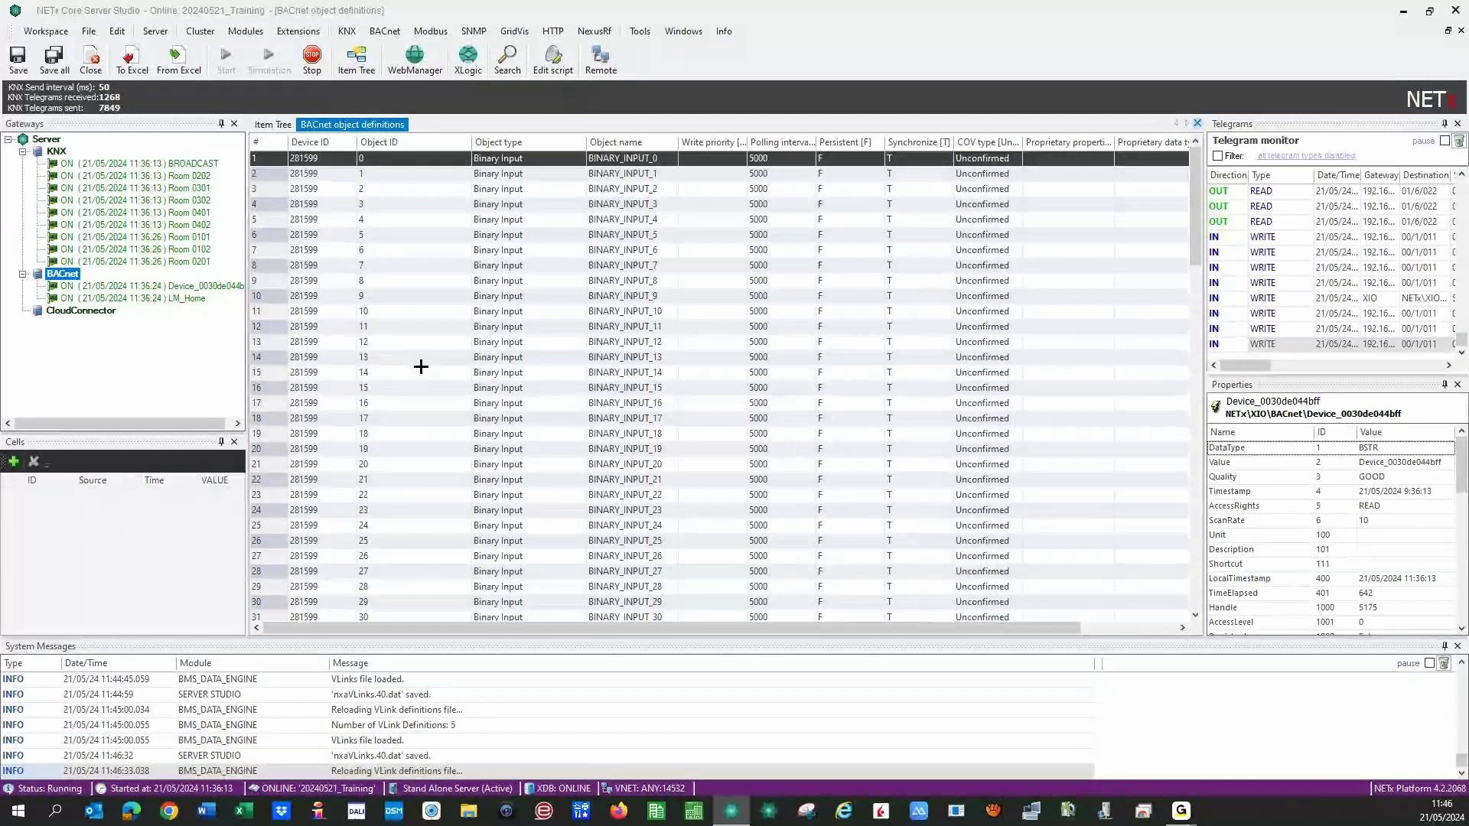
click(1197, 123)
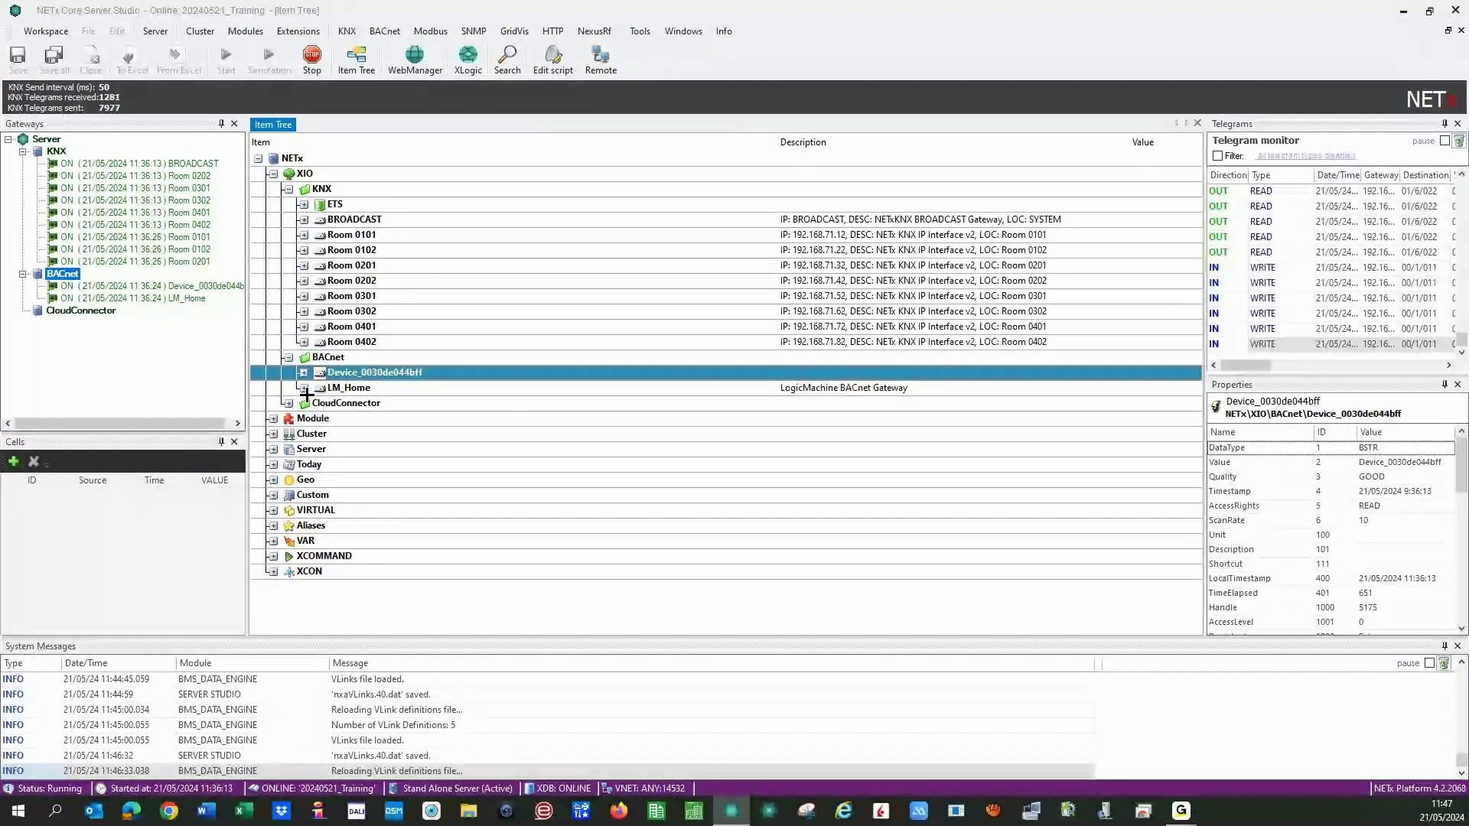
click(303, 387)
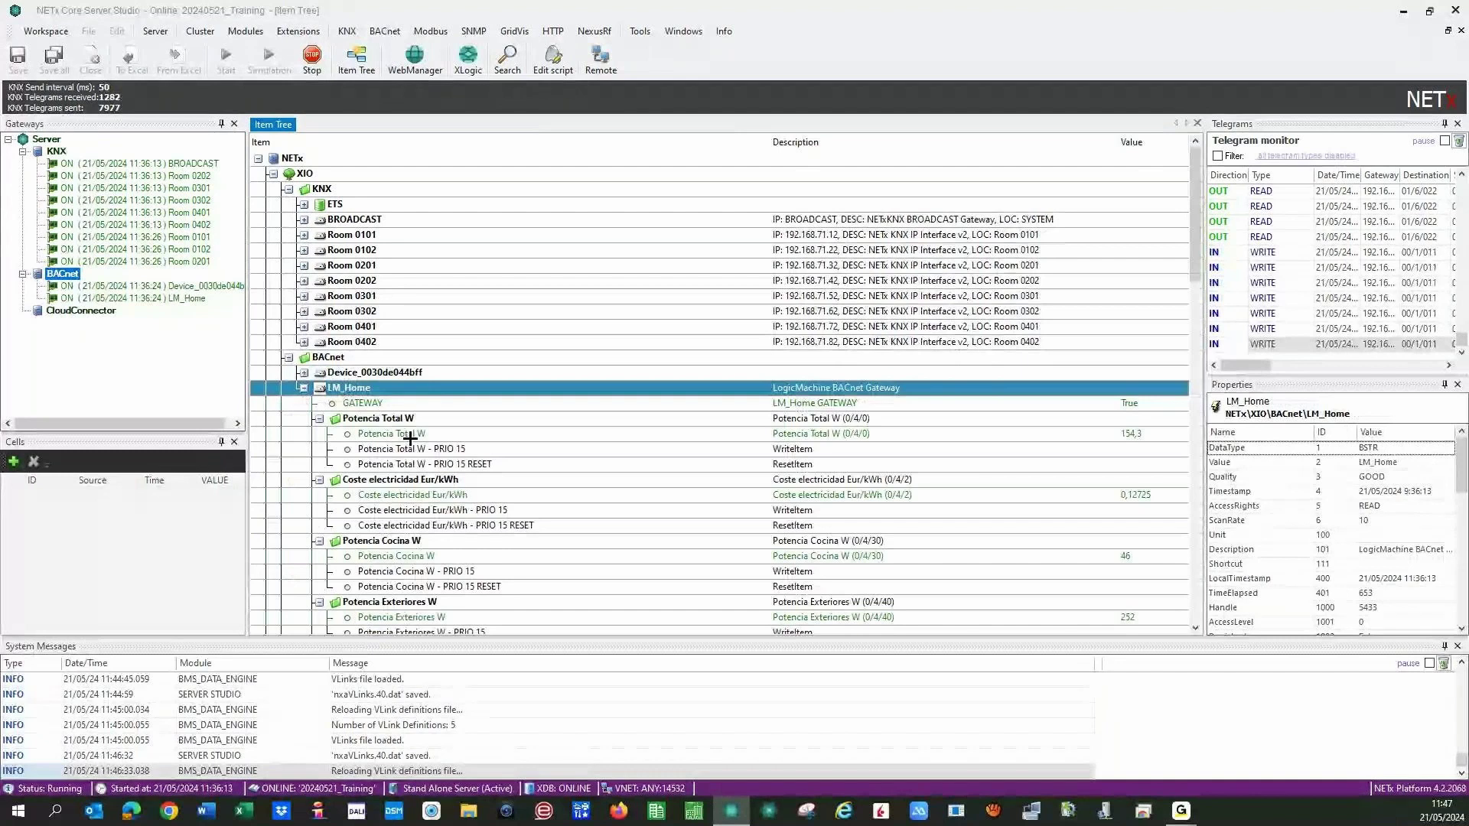
click(403, 436)
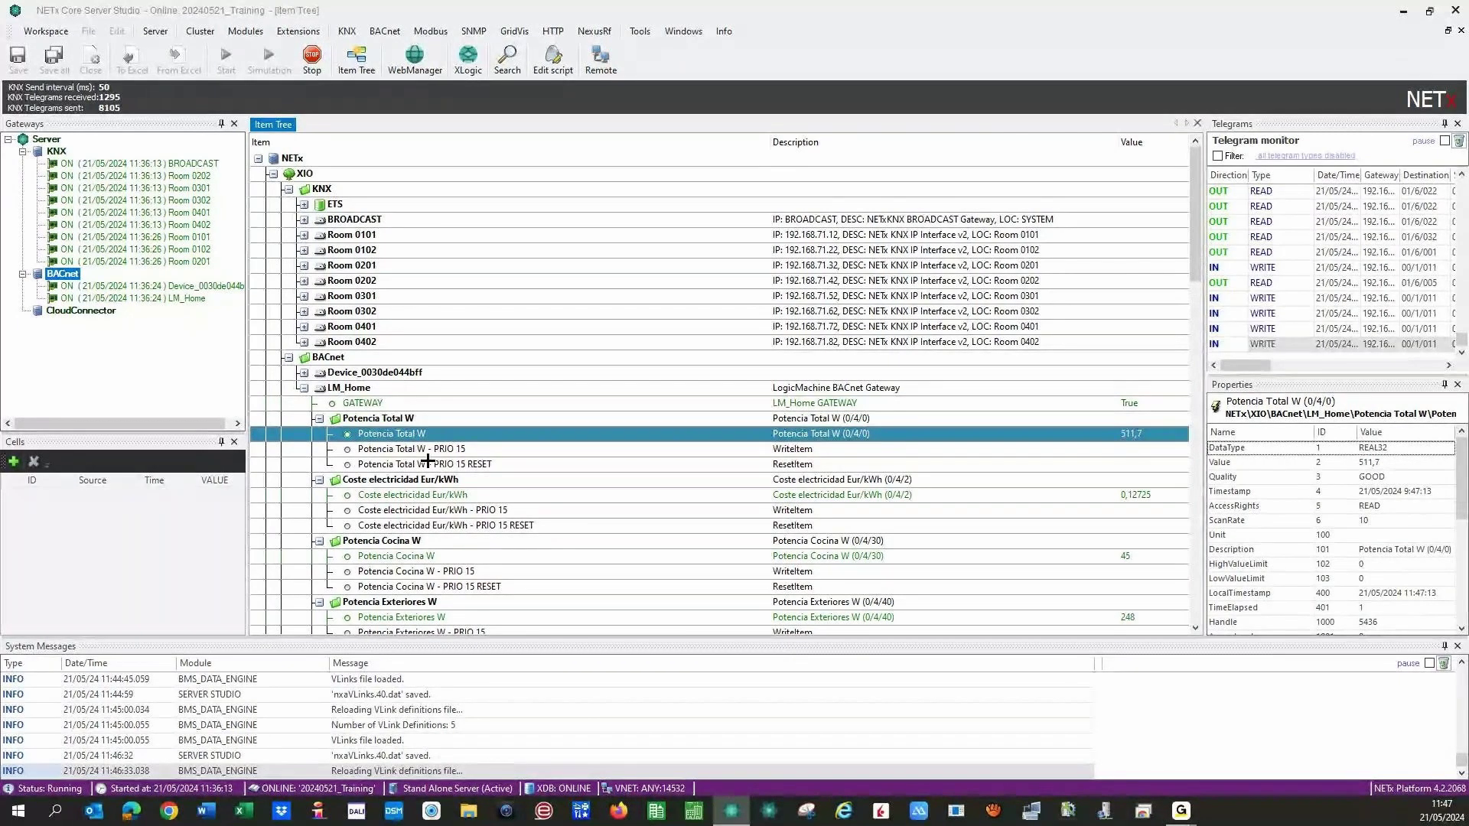
Insert a new definition row in the BACnet property definitions.
click(384, 31)
click(412, 102)
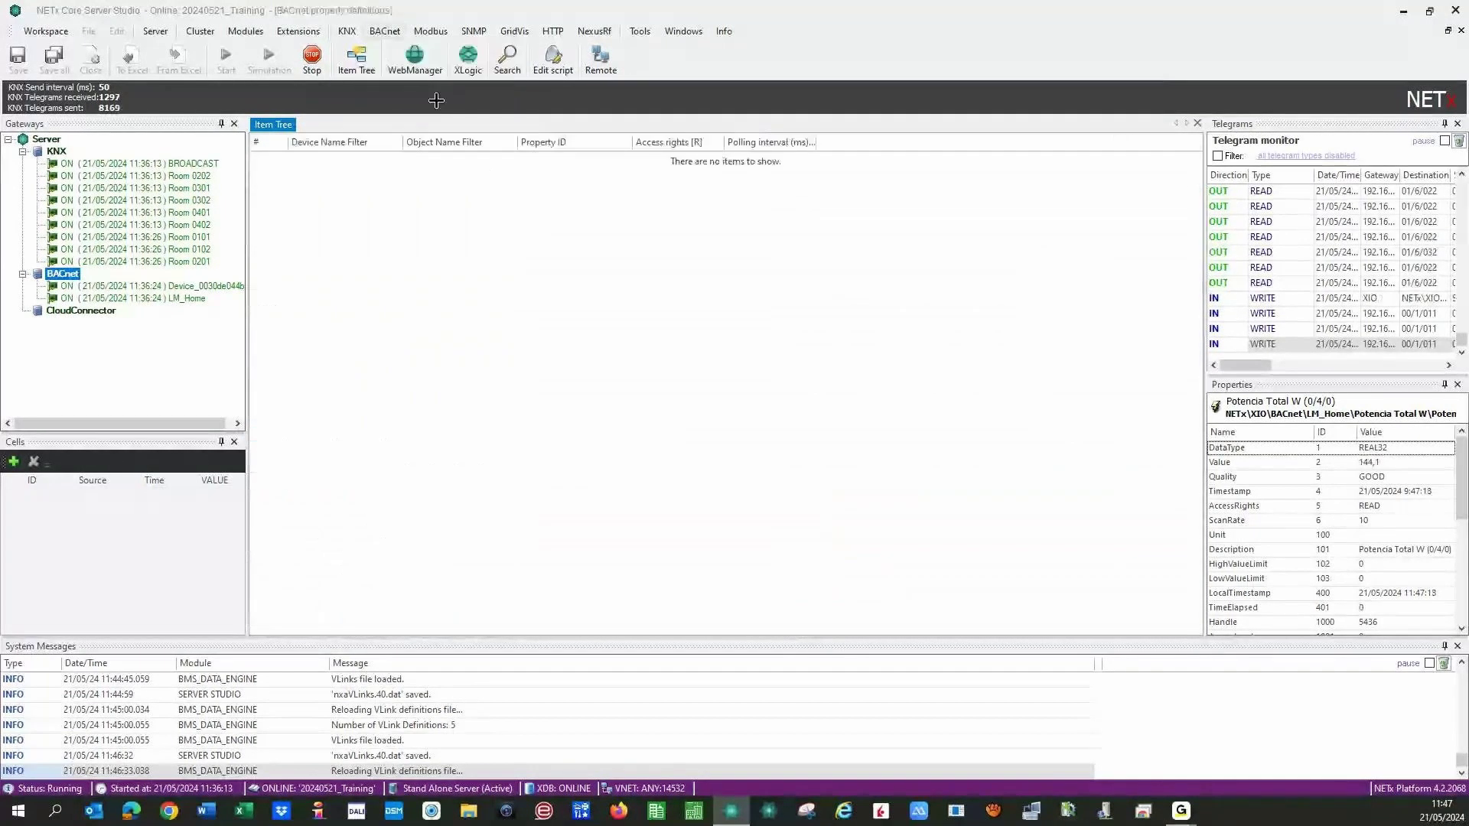
right_click(268, 159)
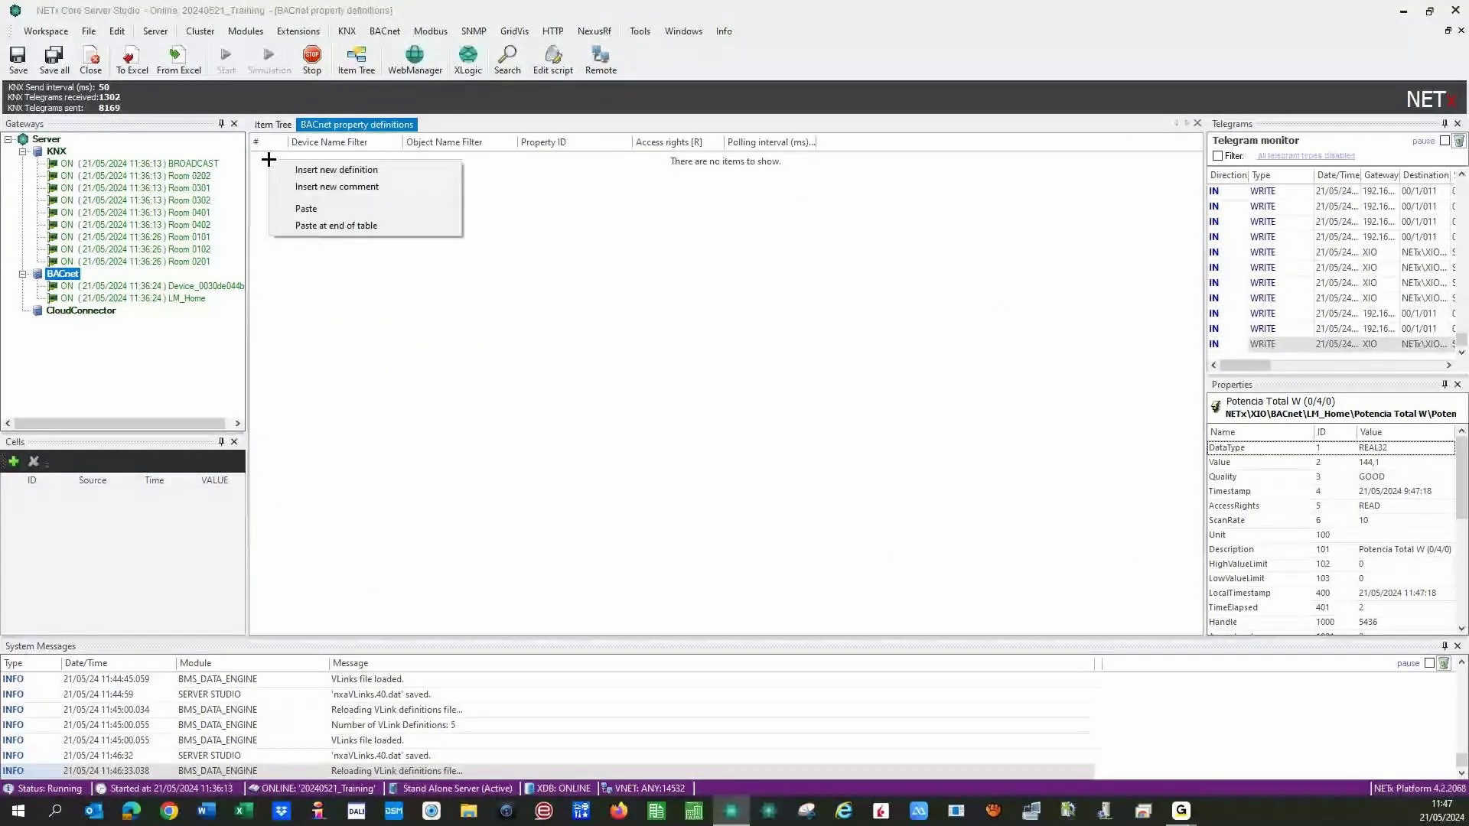
click(337, 169)
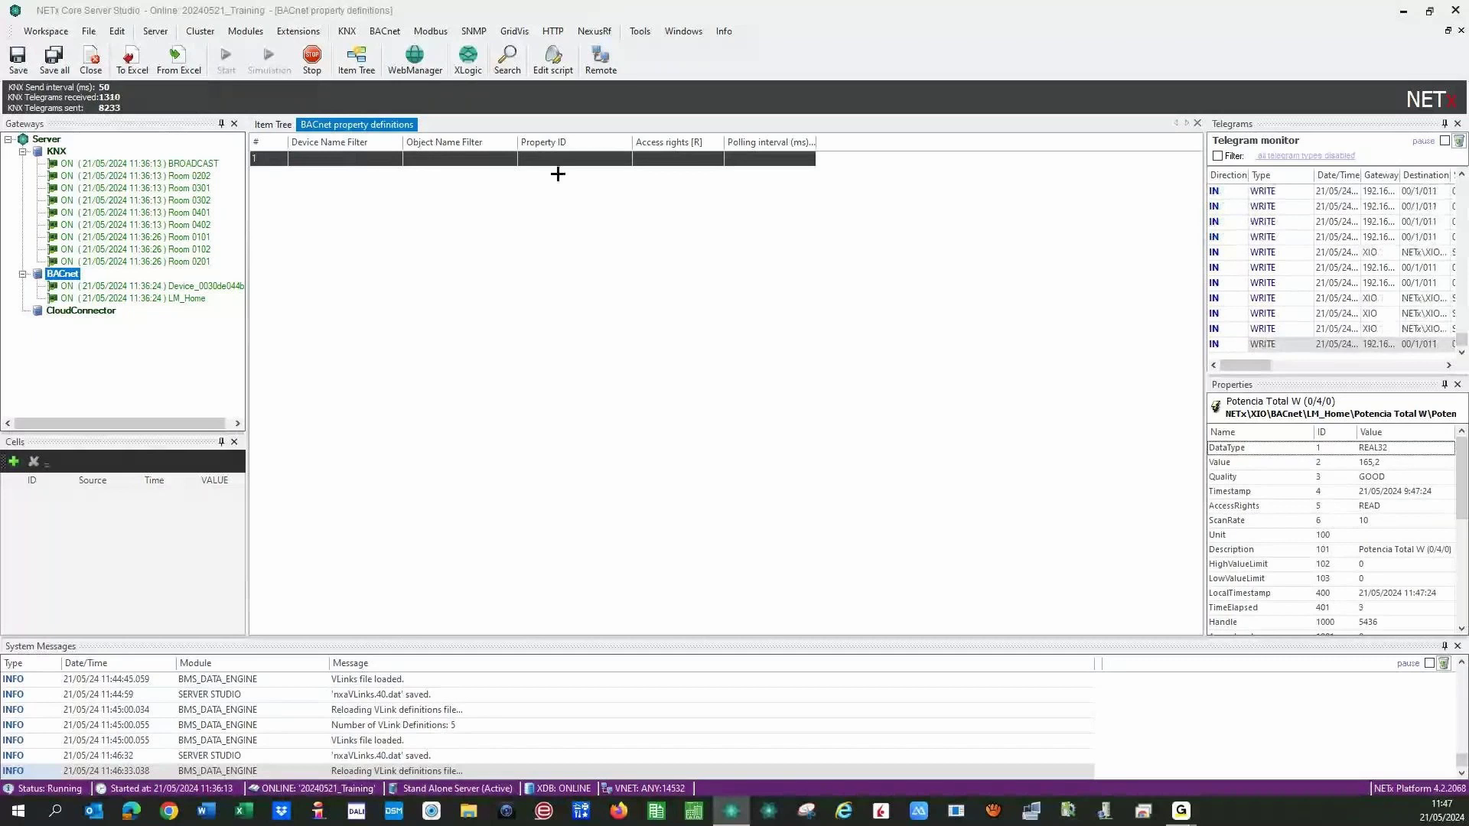
Set the new property definition's Device Name Filter to LM_Home, copying the name from the BACnet device definitions.
click(385, 34)
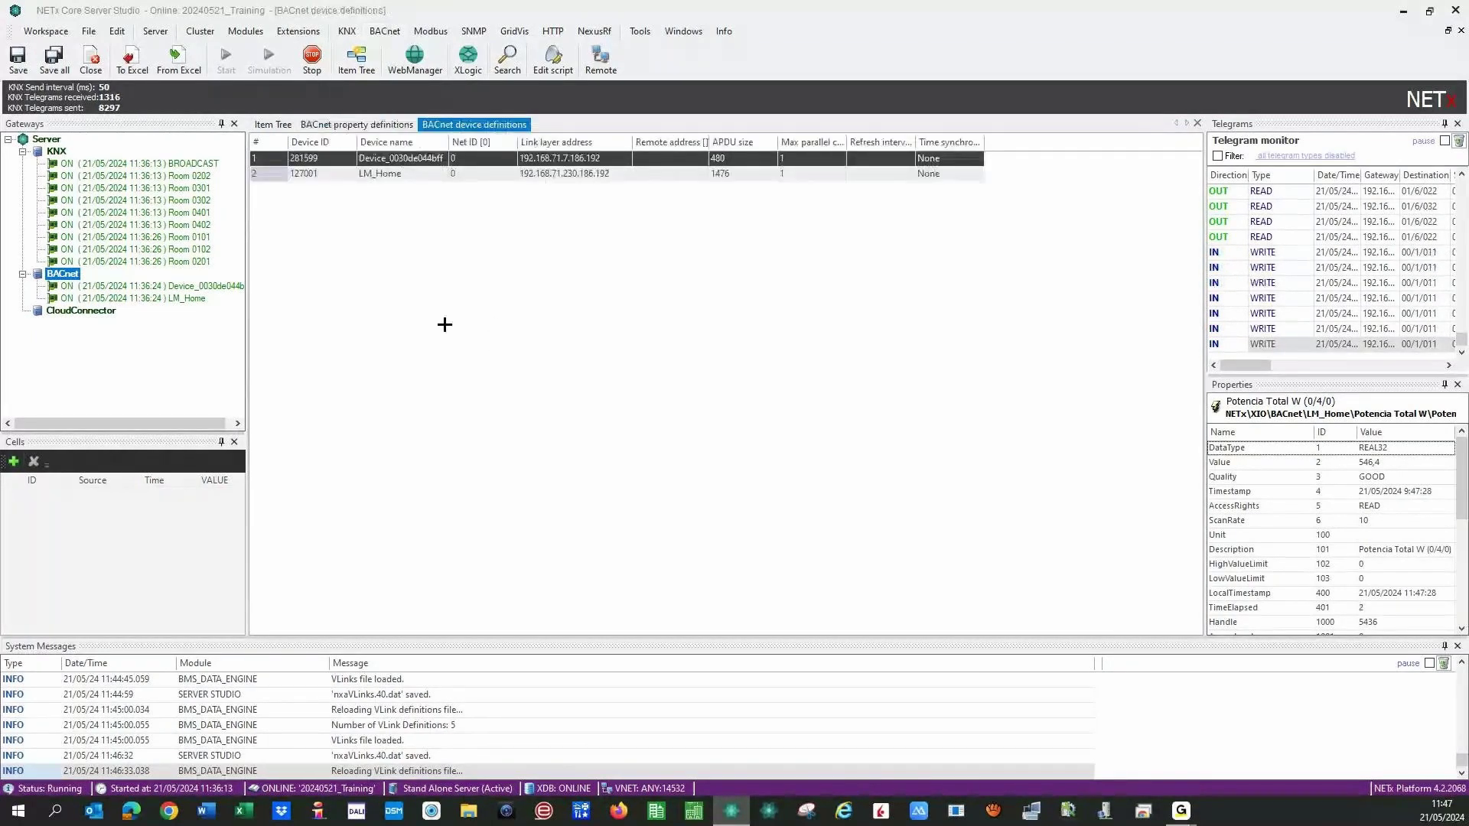
click(417, 174)
drag(416, 173, 329, 170)
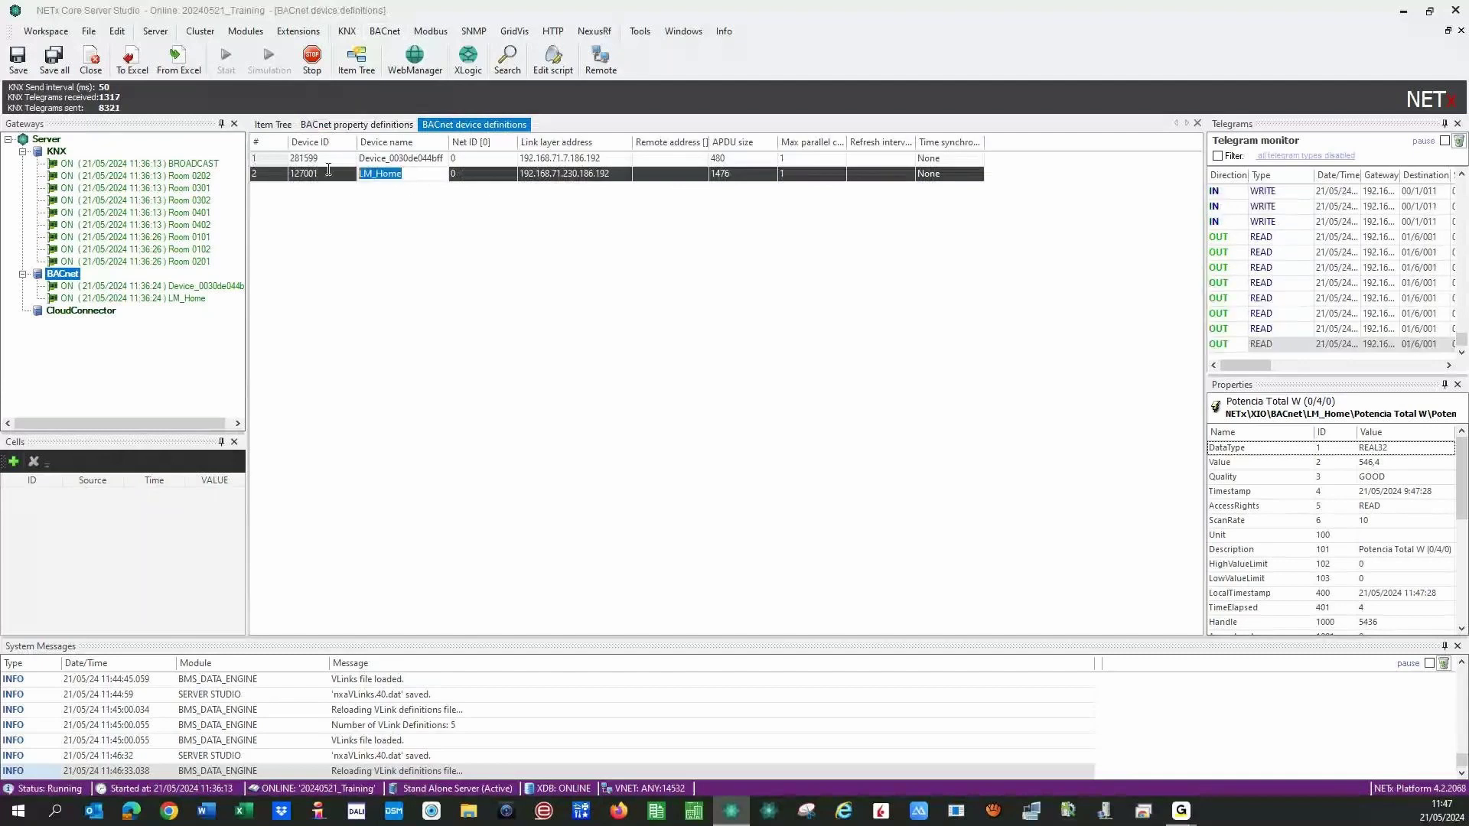
key(ctrl+v)
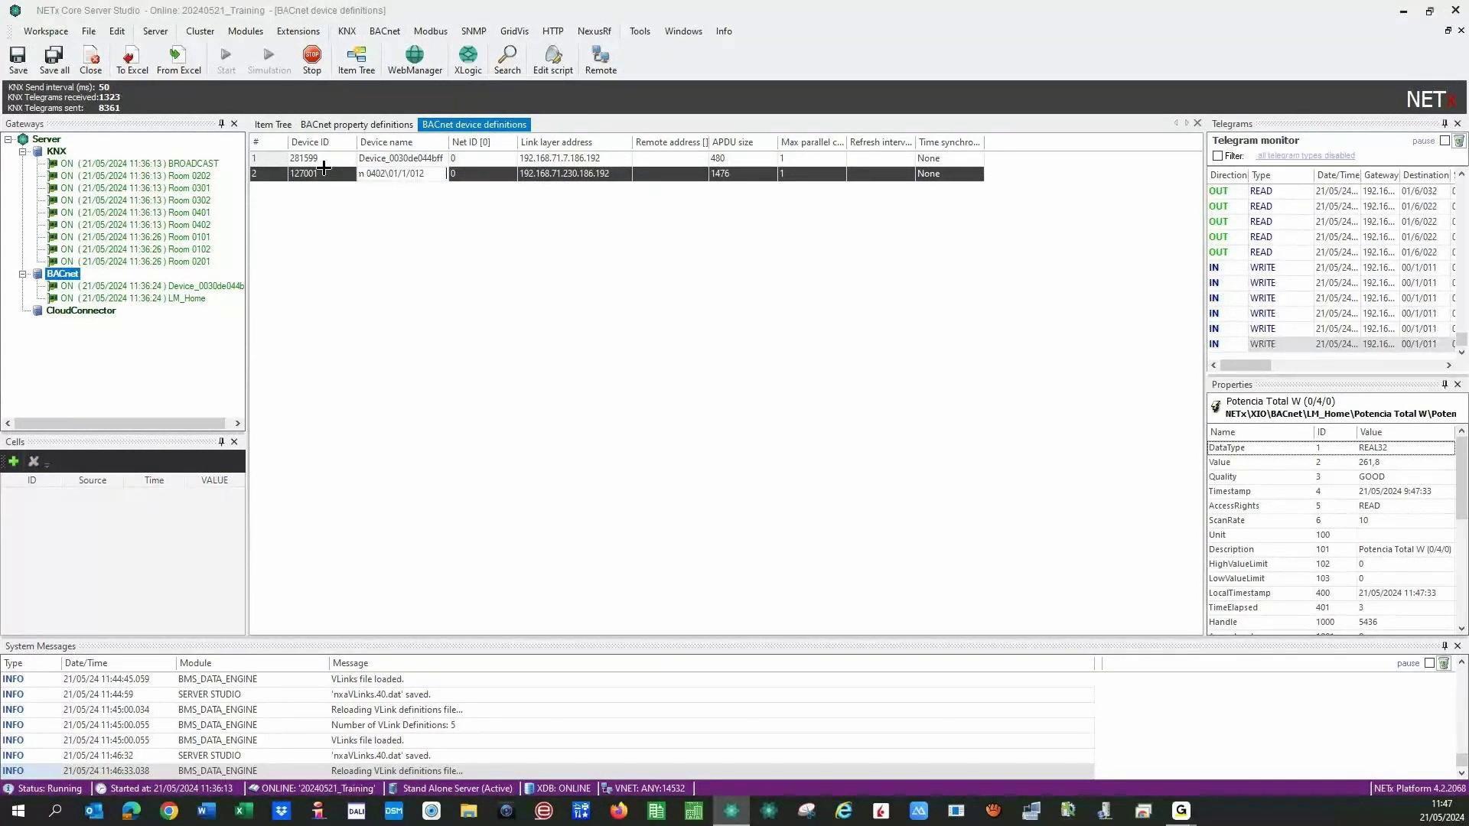
key(ctrl+z)
key(ctrl+c)
click(356, 124)
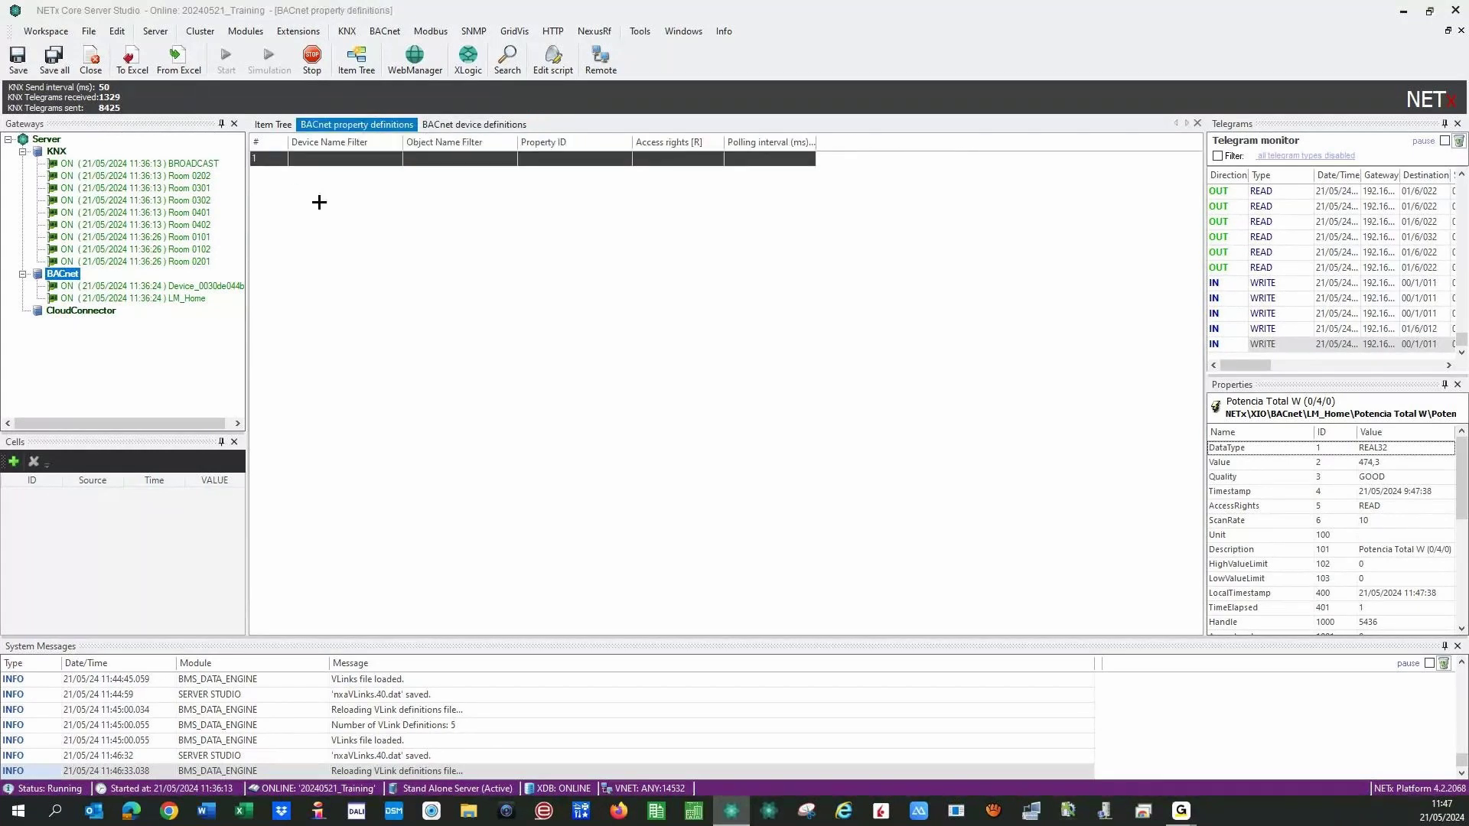
click(354, 158)
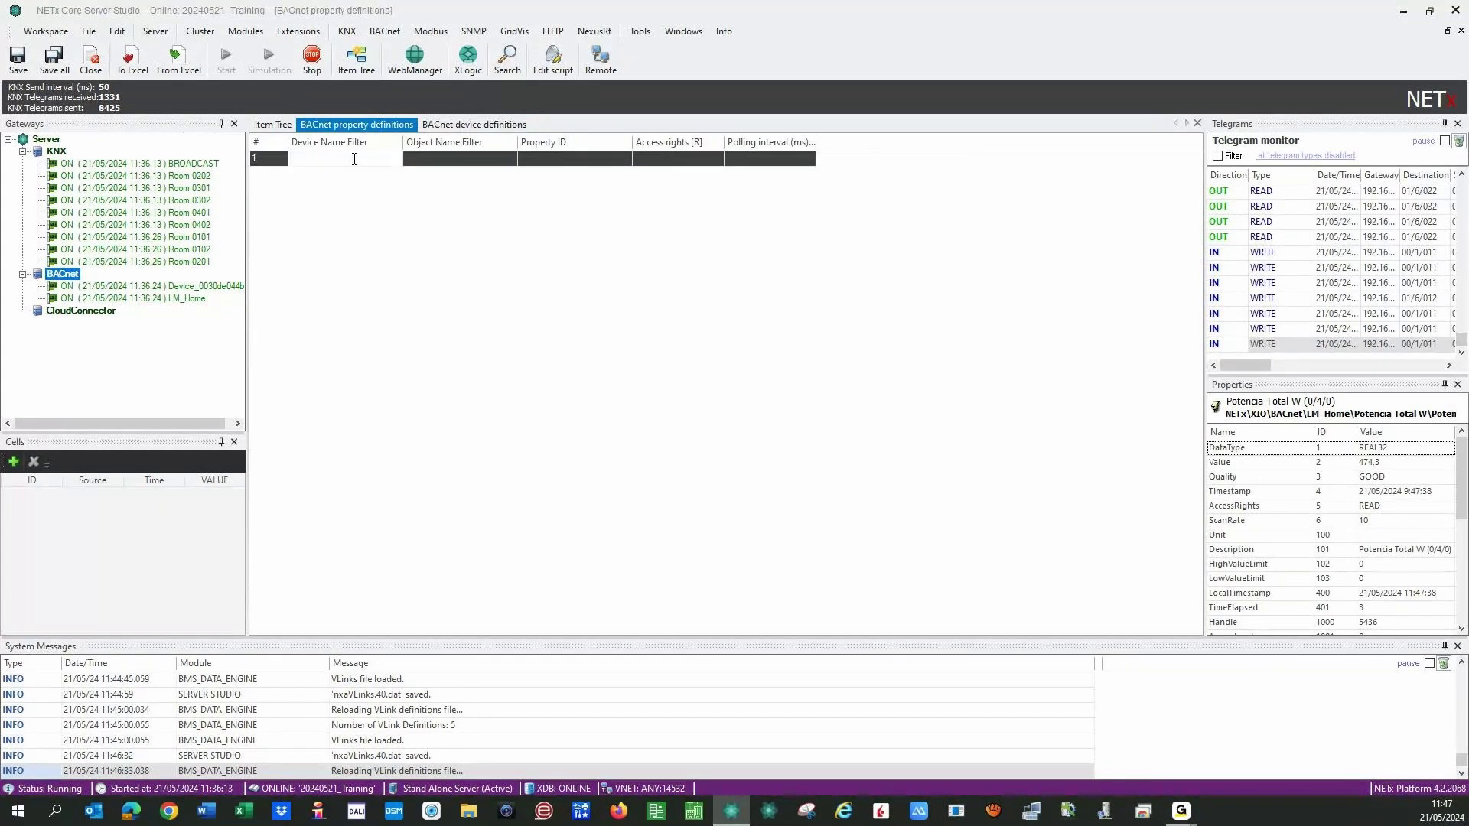
key(ctrl+v)
key(Return)
Copy the object name Potencia Total W from the BACnet object definitions and return to the property definitions.
click(386, 35)
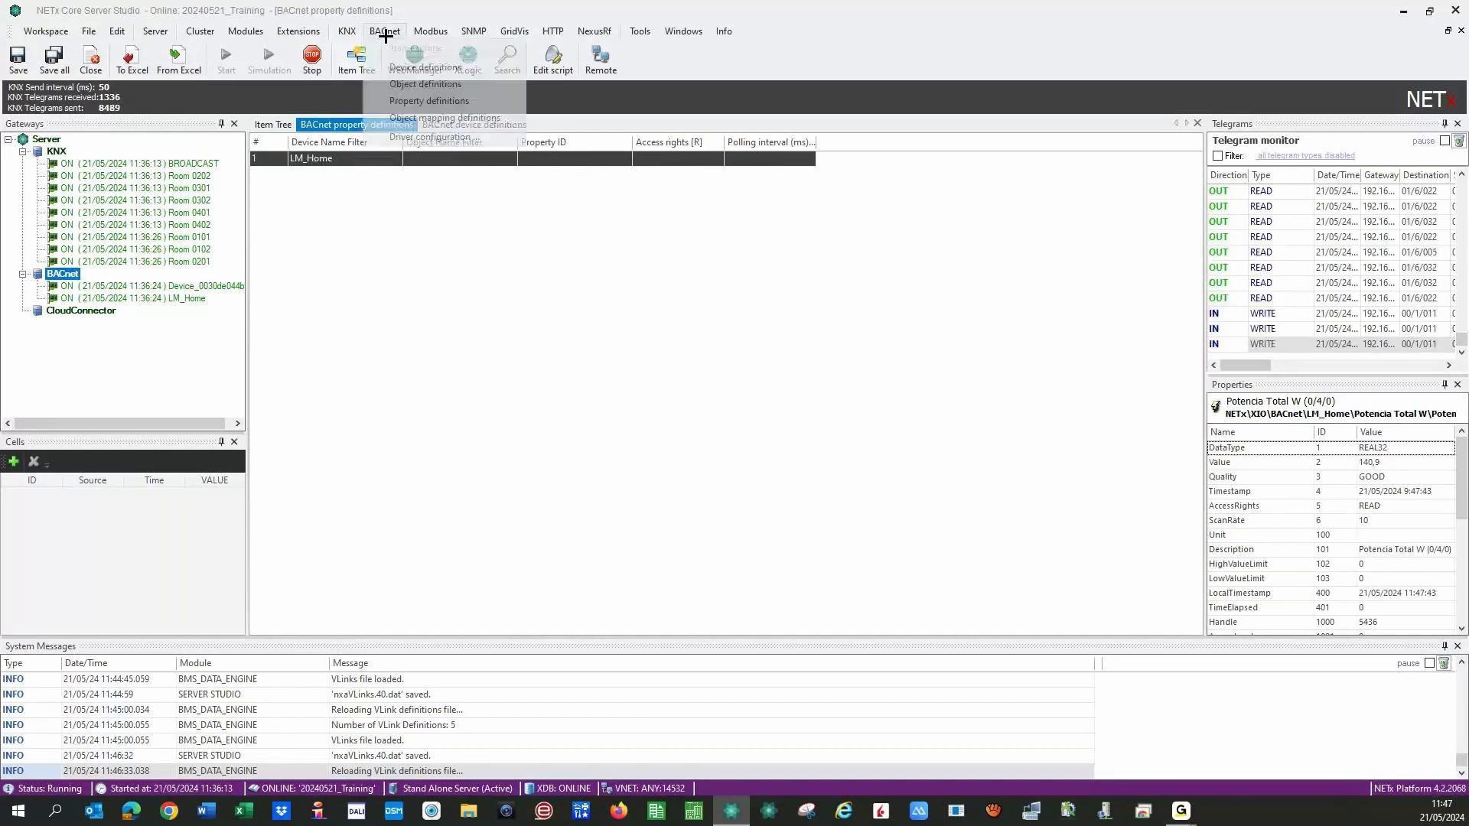
click(406, 85)
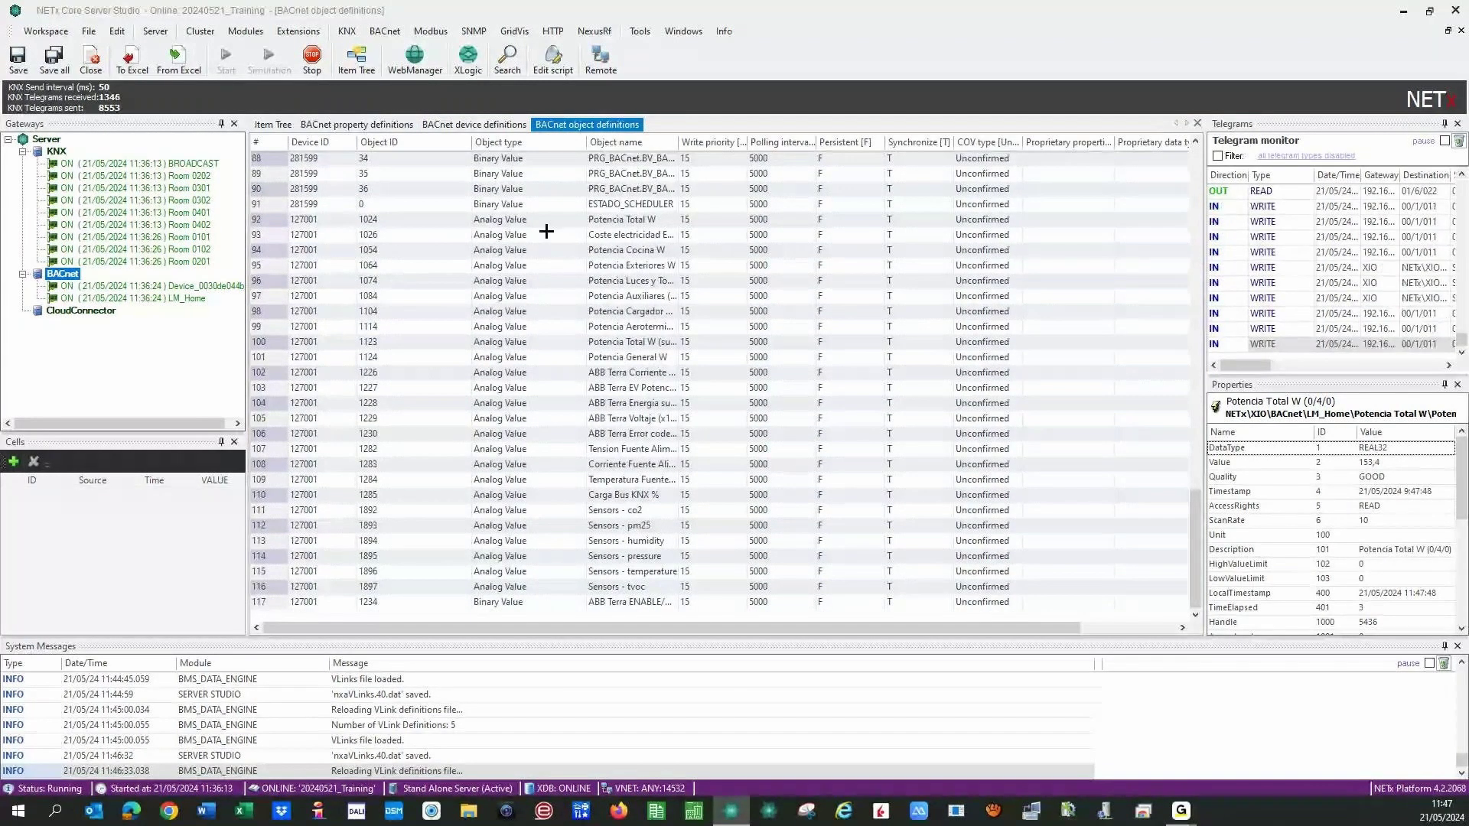
click(624, 221)
click(625, 220)
key(ctrl+c)
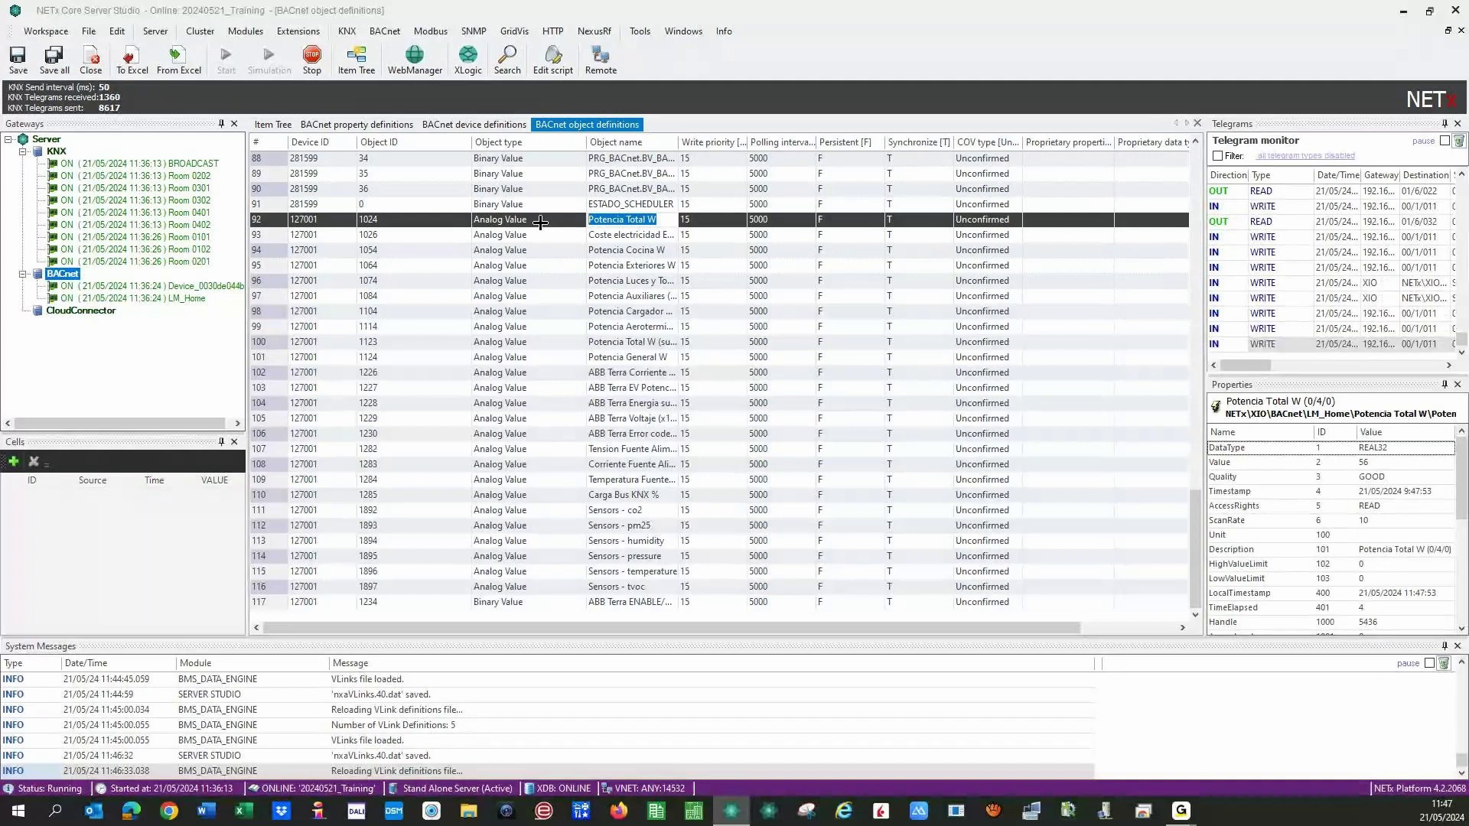
click(356, 124)
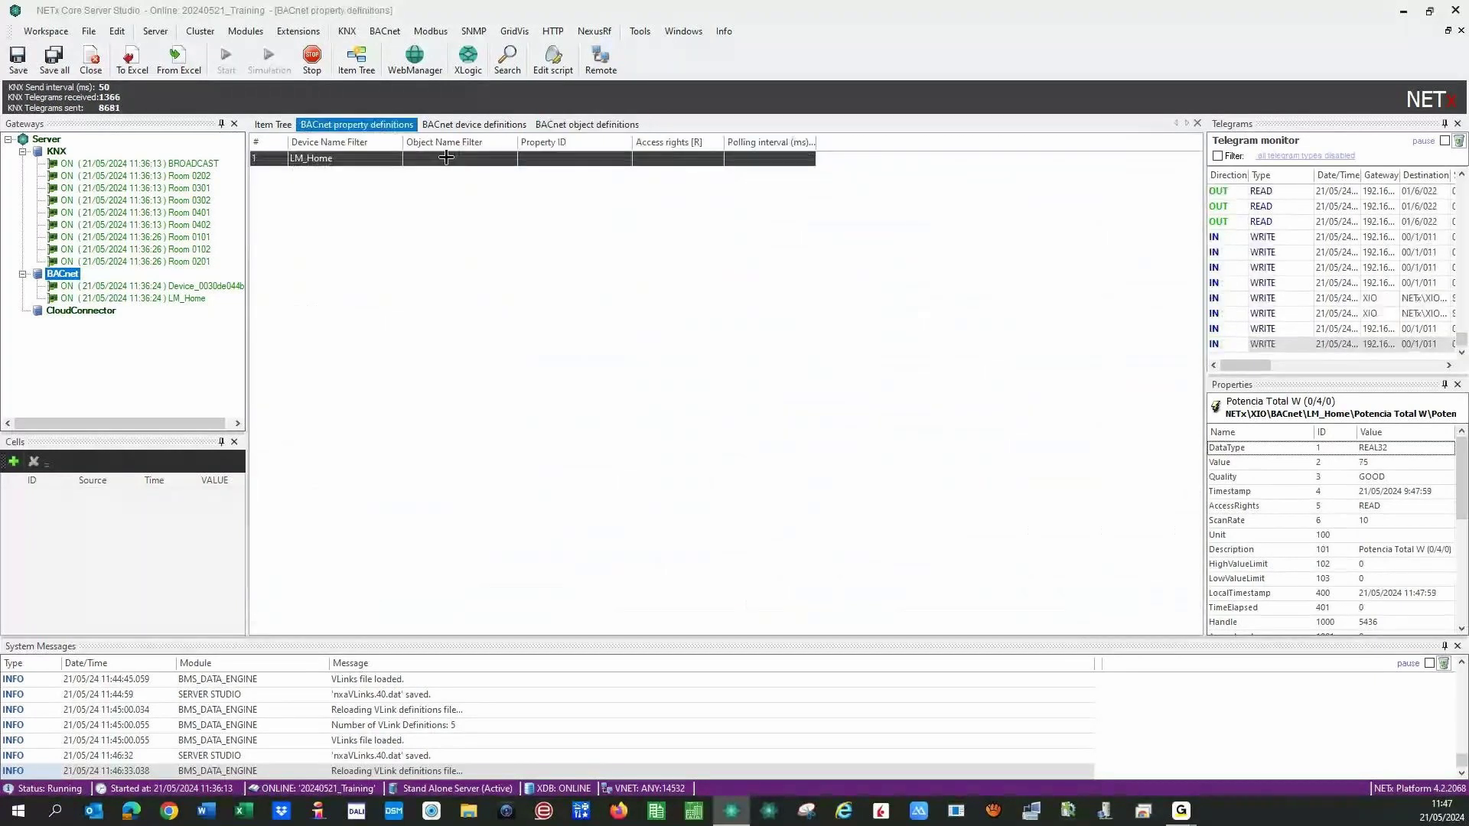
Complete the LM_Home property definition with object name filter "Potencia Total W" and property ID reliability.
click(453, 159)
key(ctrl+v)
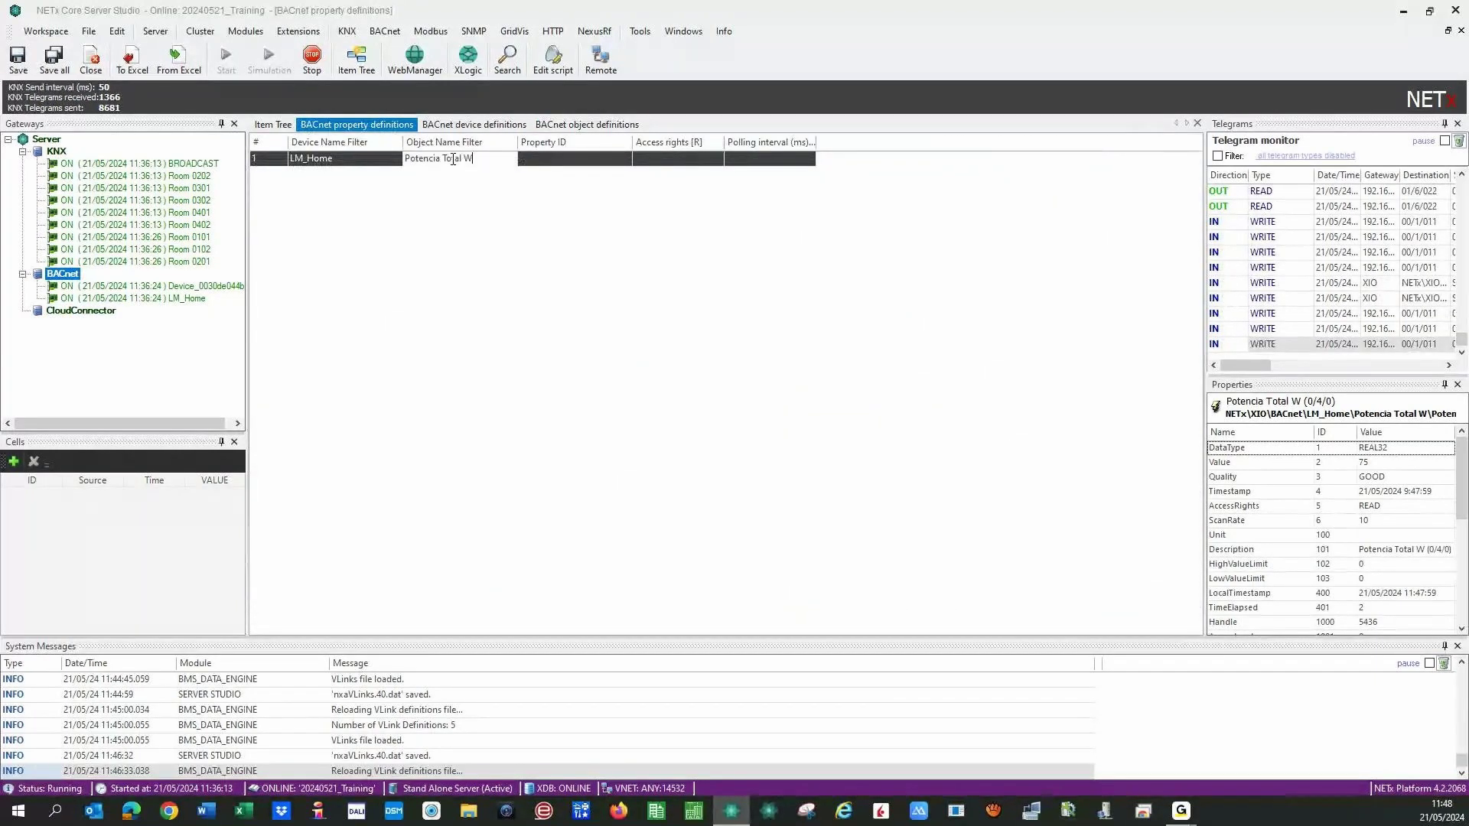
click(623, 158)
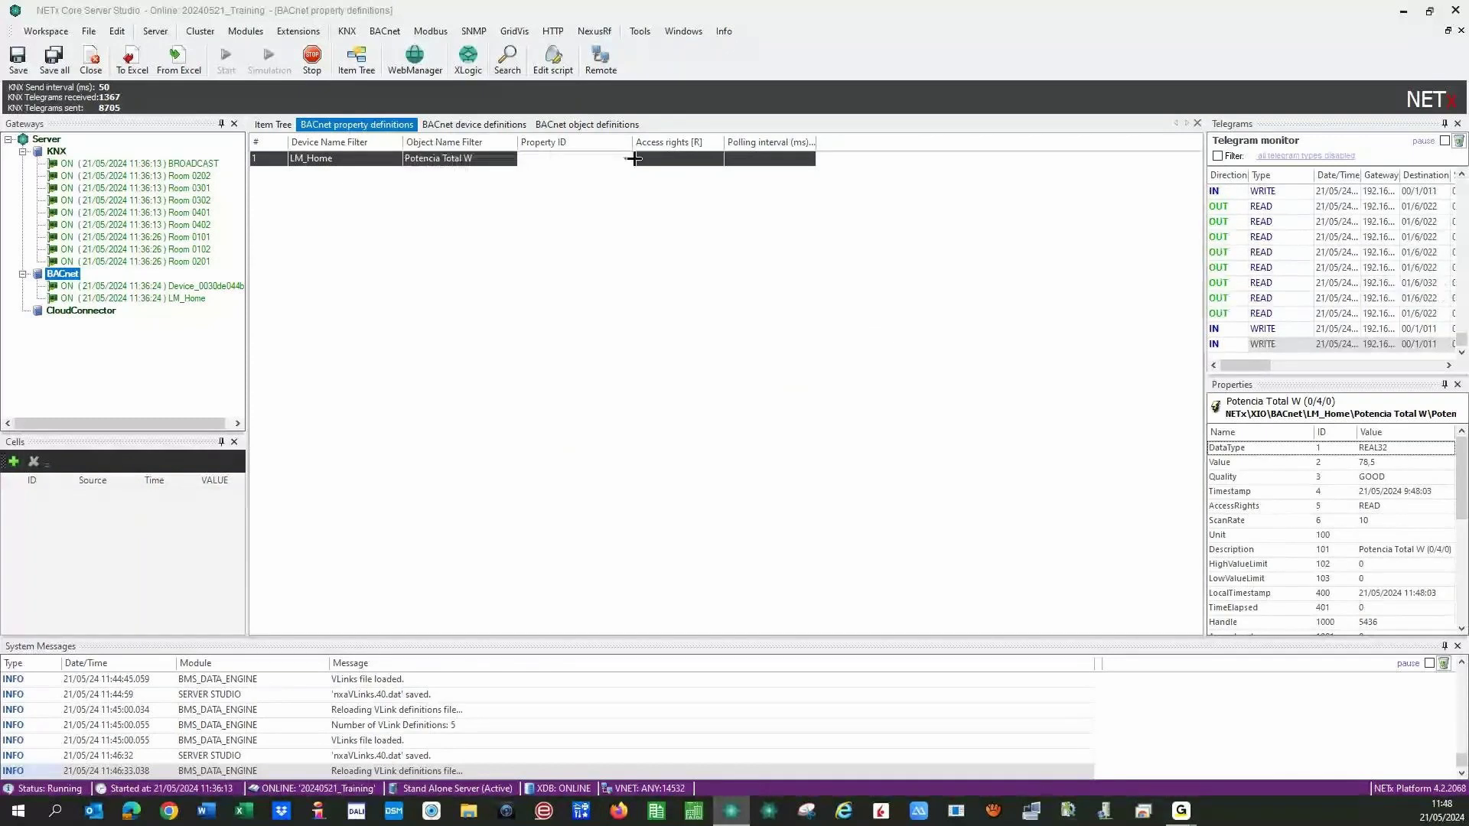
click(626, 159)
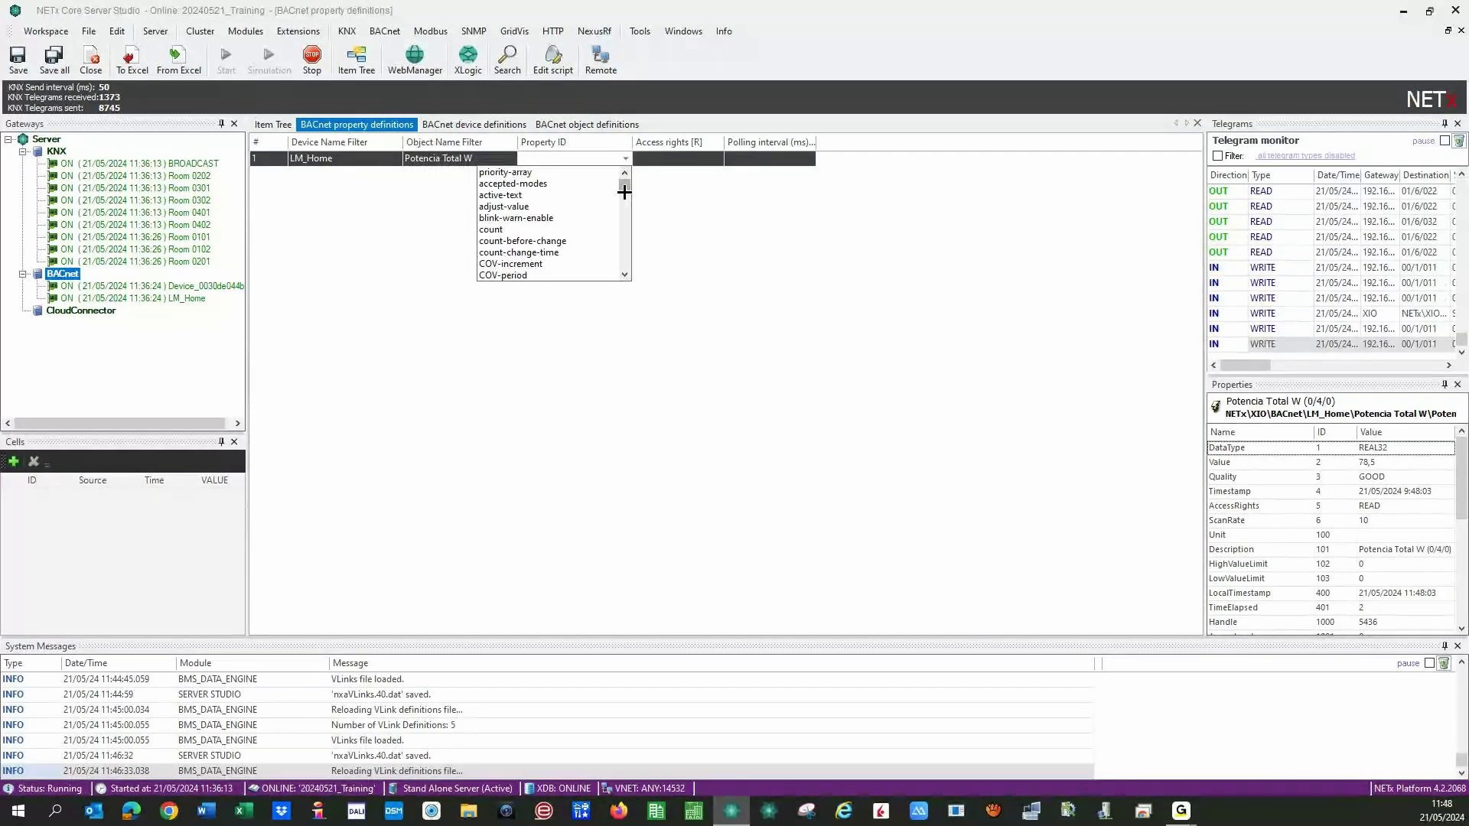
drag(624, 187, 625, 243)
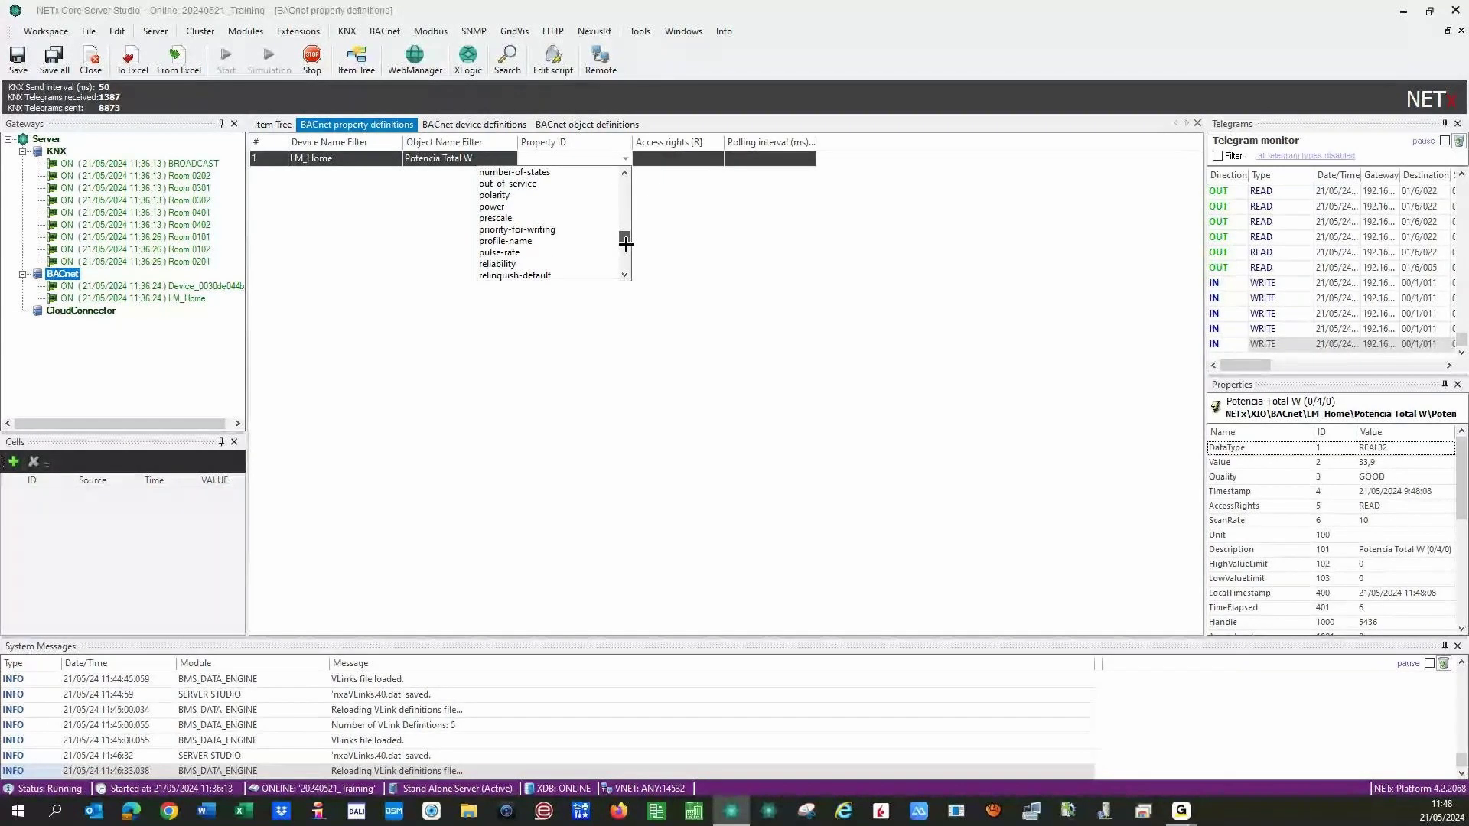
click(570, 264)
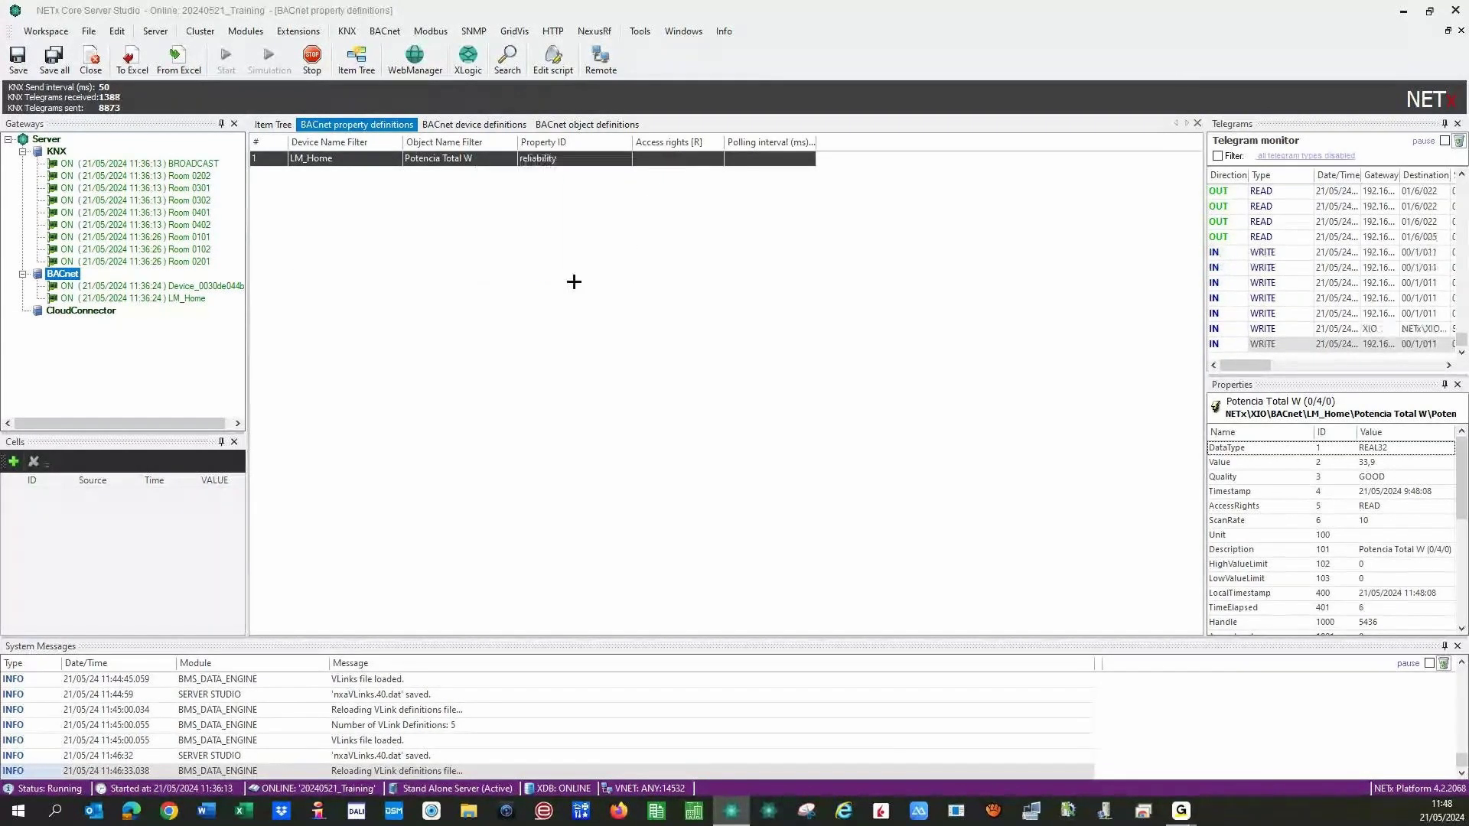
Duplicate the LM_Home property definition row and set the copy's property ID to relinquish-default.
click(254, 201)
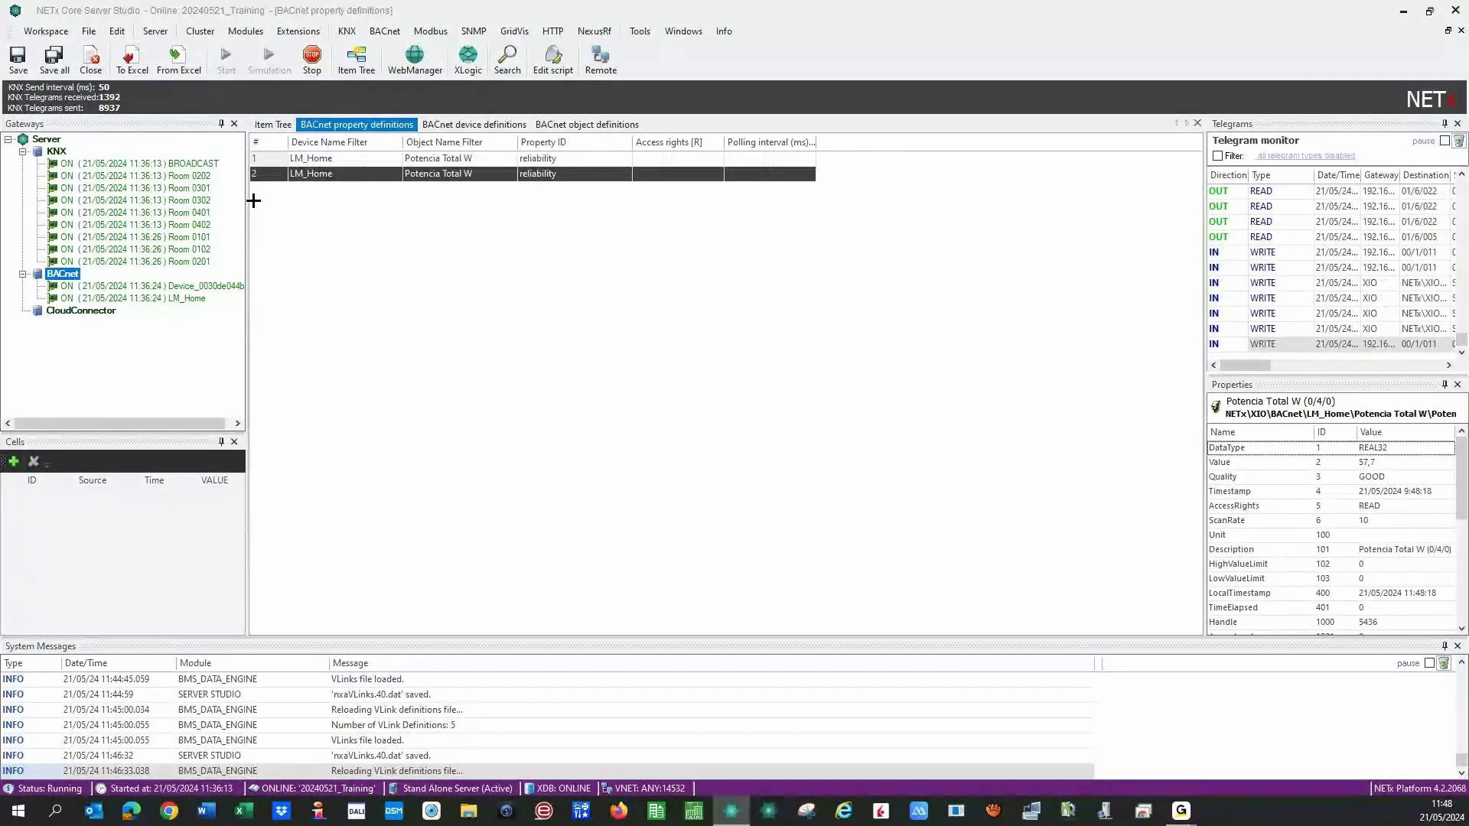
click(570, 174)
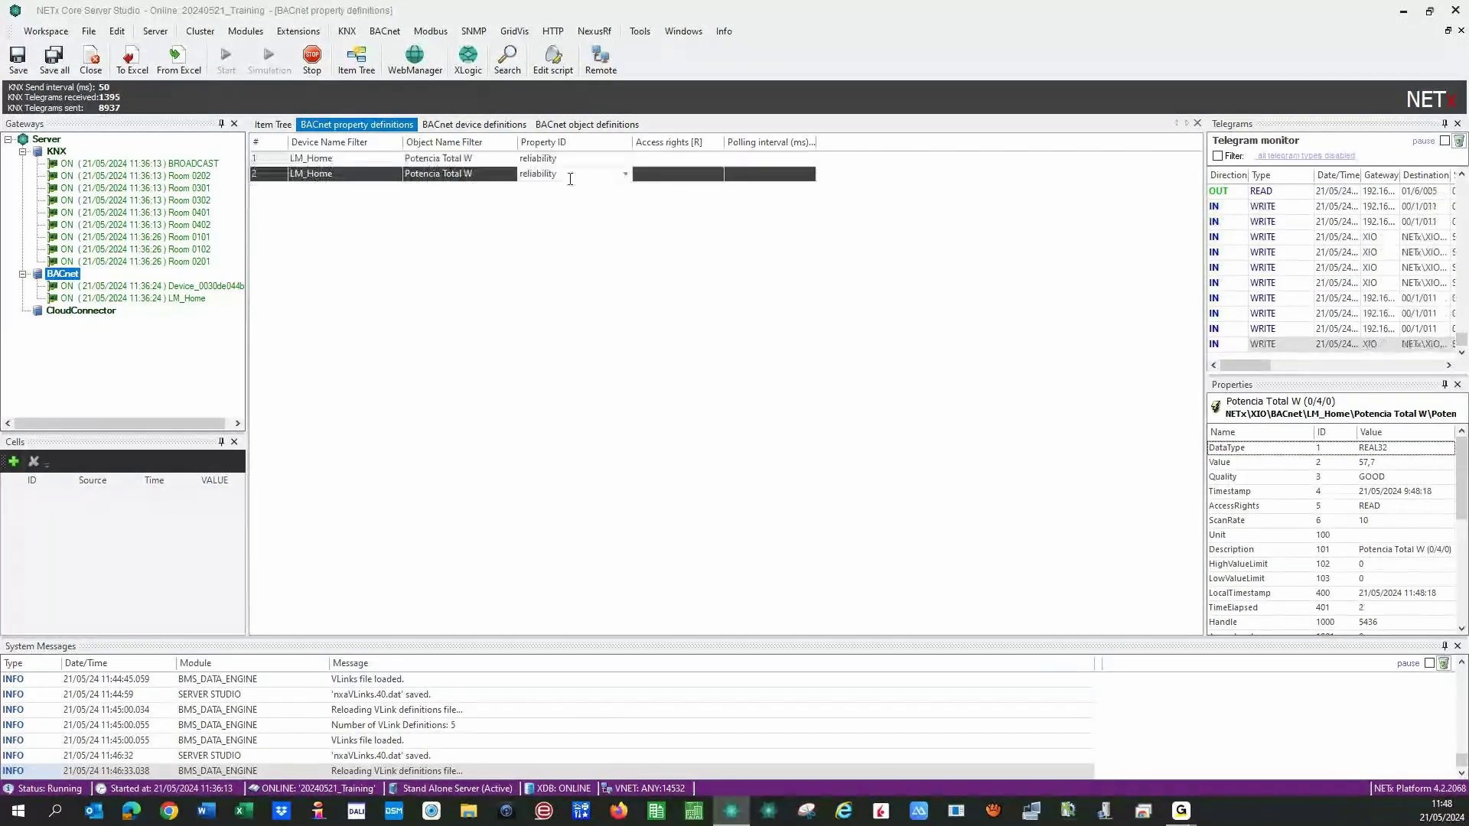
click(624, 174)
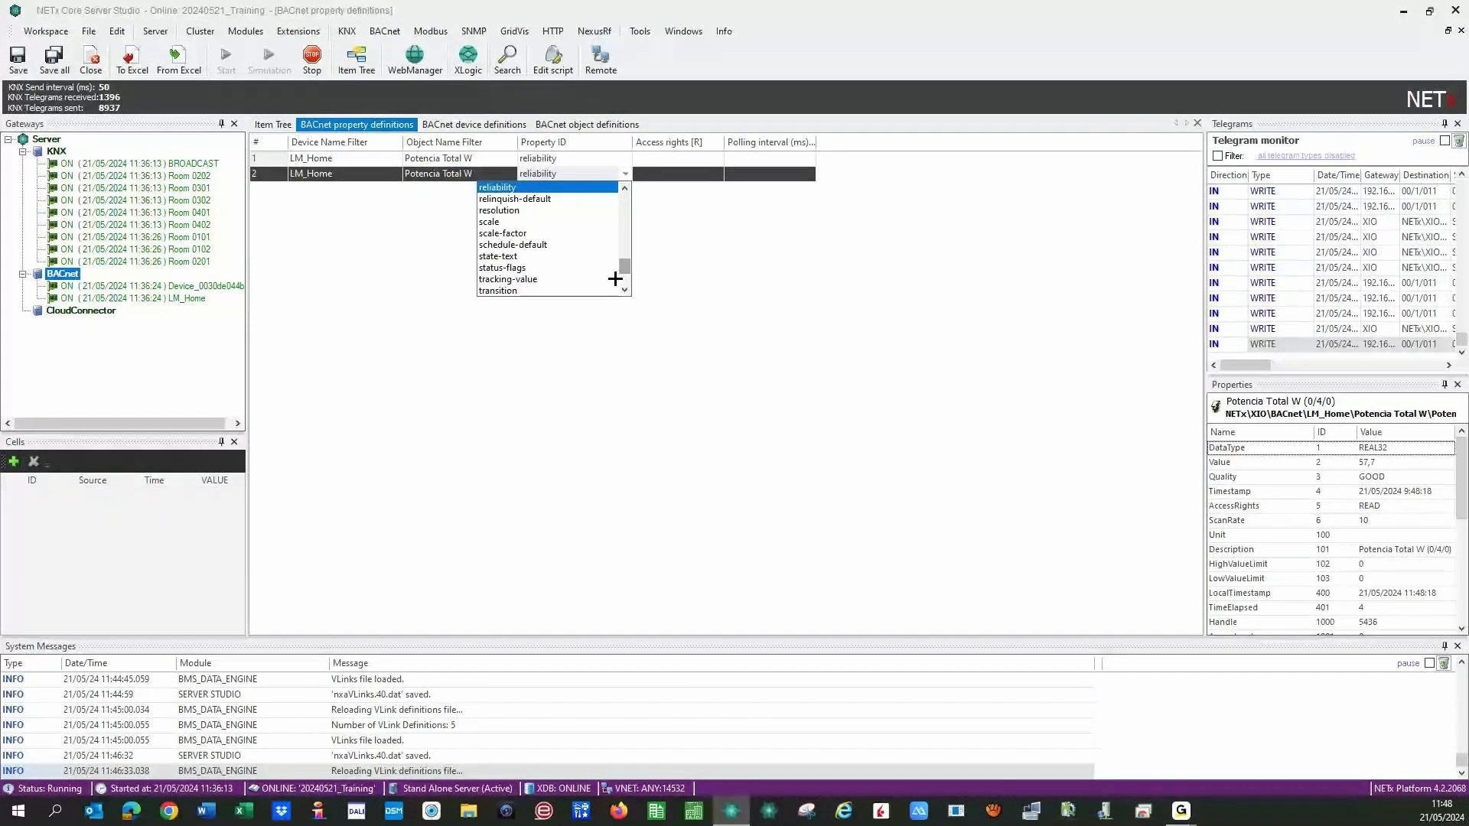
click(543, 199)
click(575, 255)
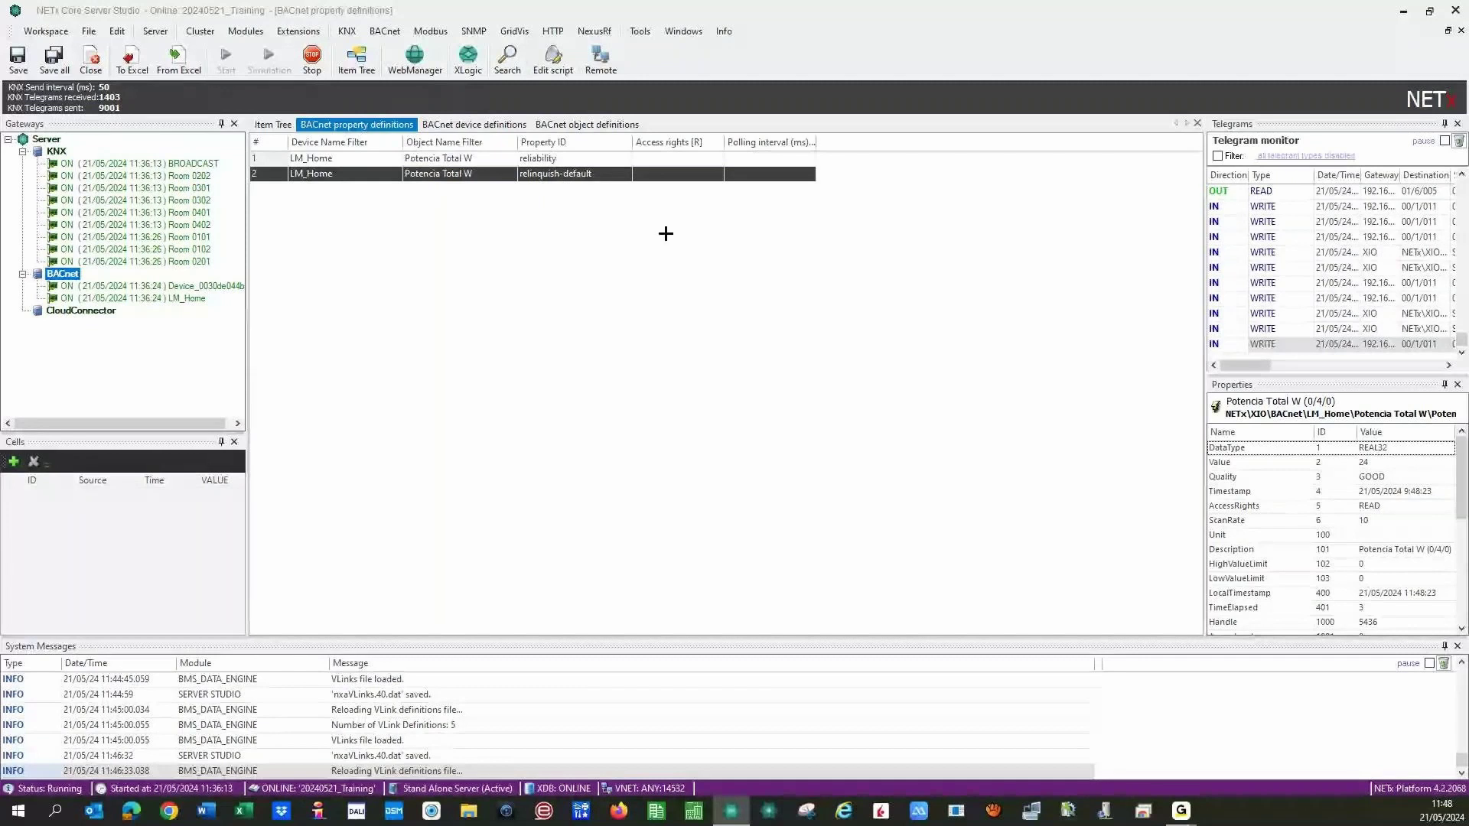
Set the polling interval of both the reliability and relinquish-default definitions to 5000 ms.
click(755, 161)
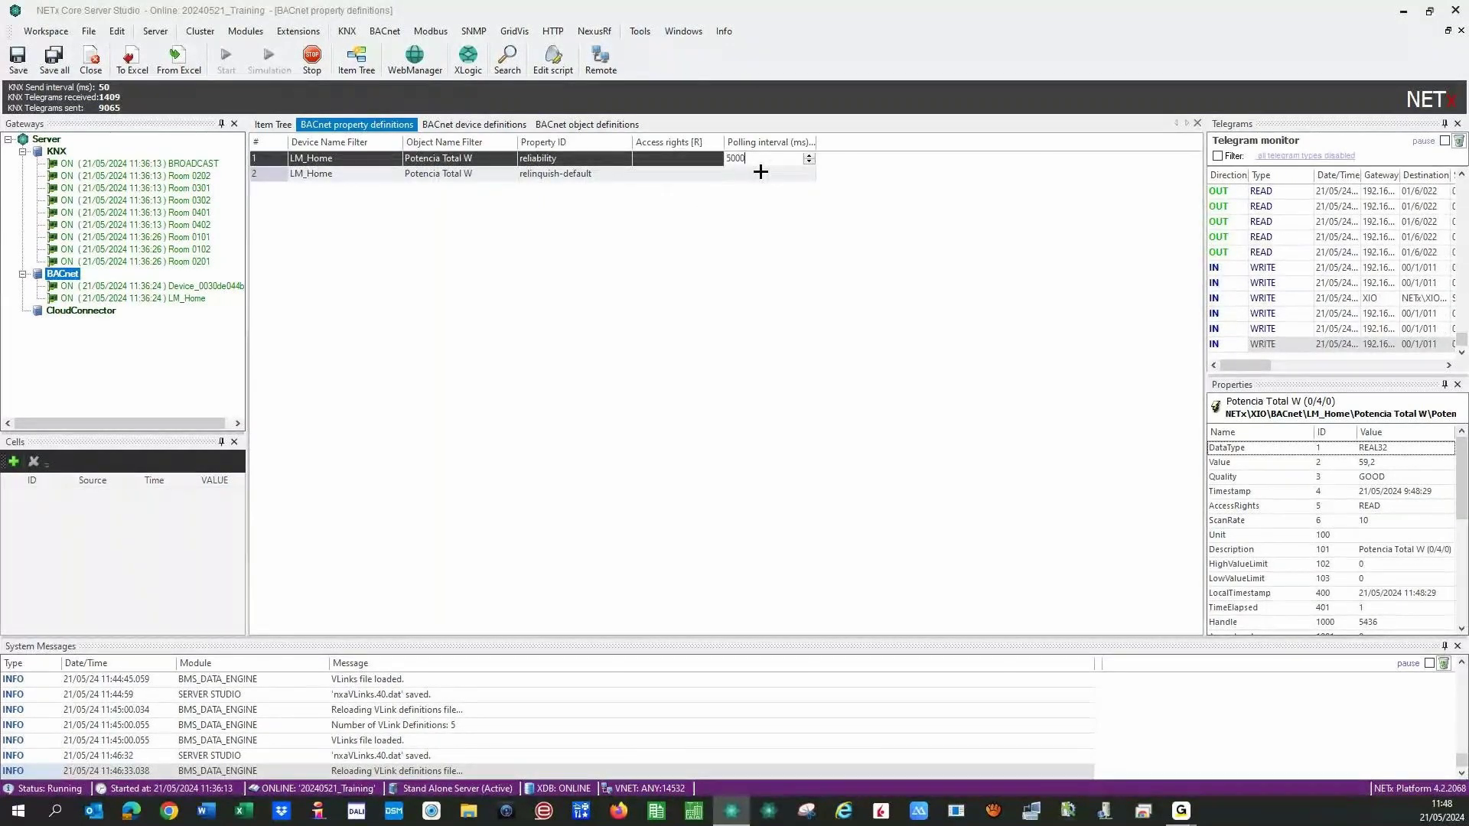
click(760, 175)
text(50)
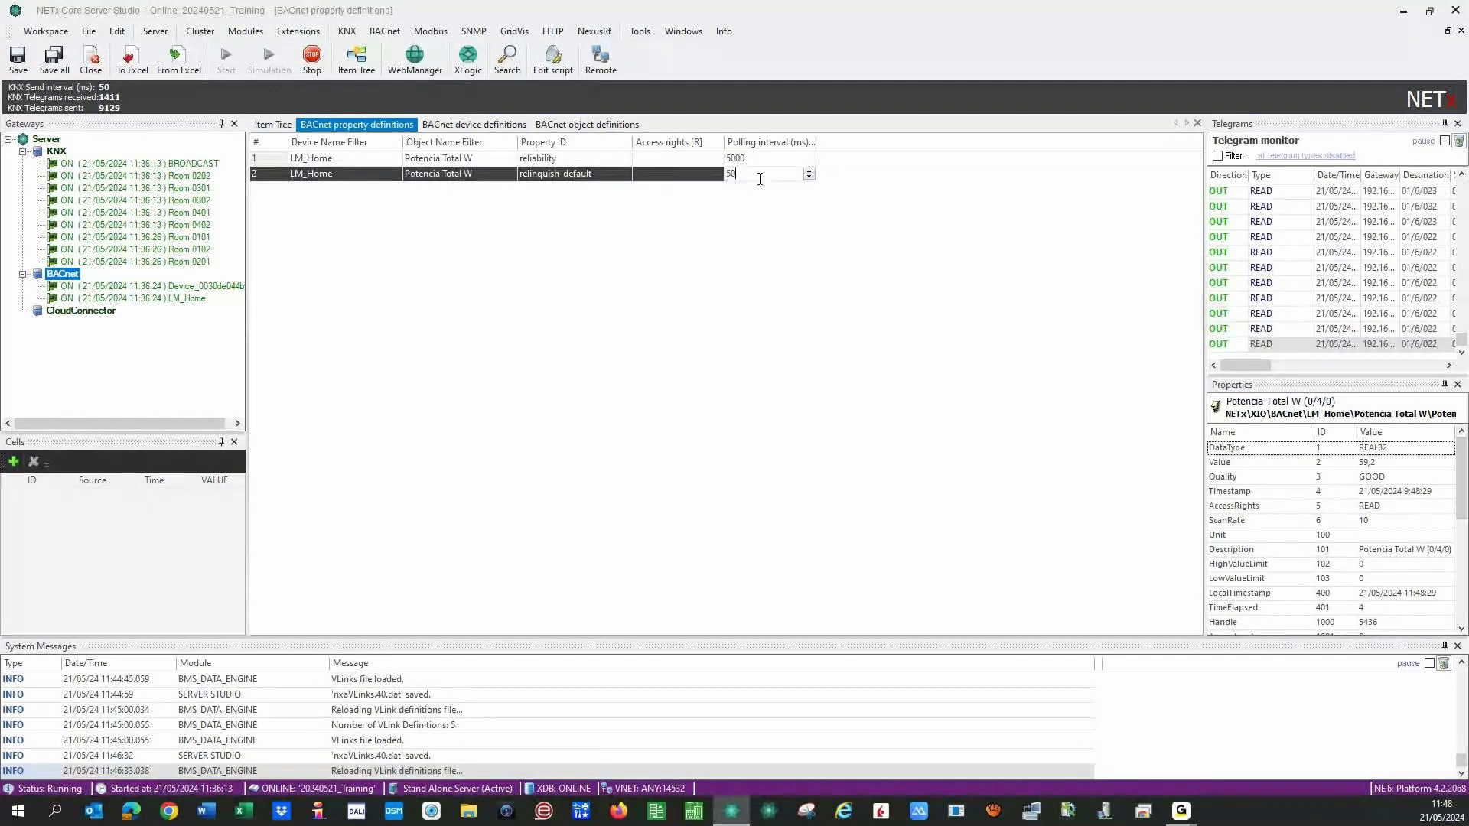
text(00)
click(747, 210)
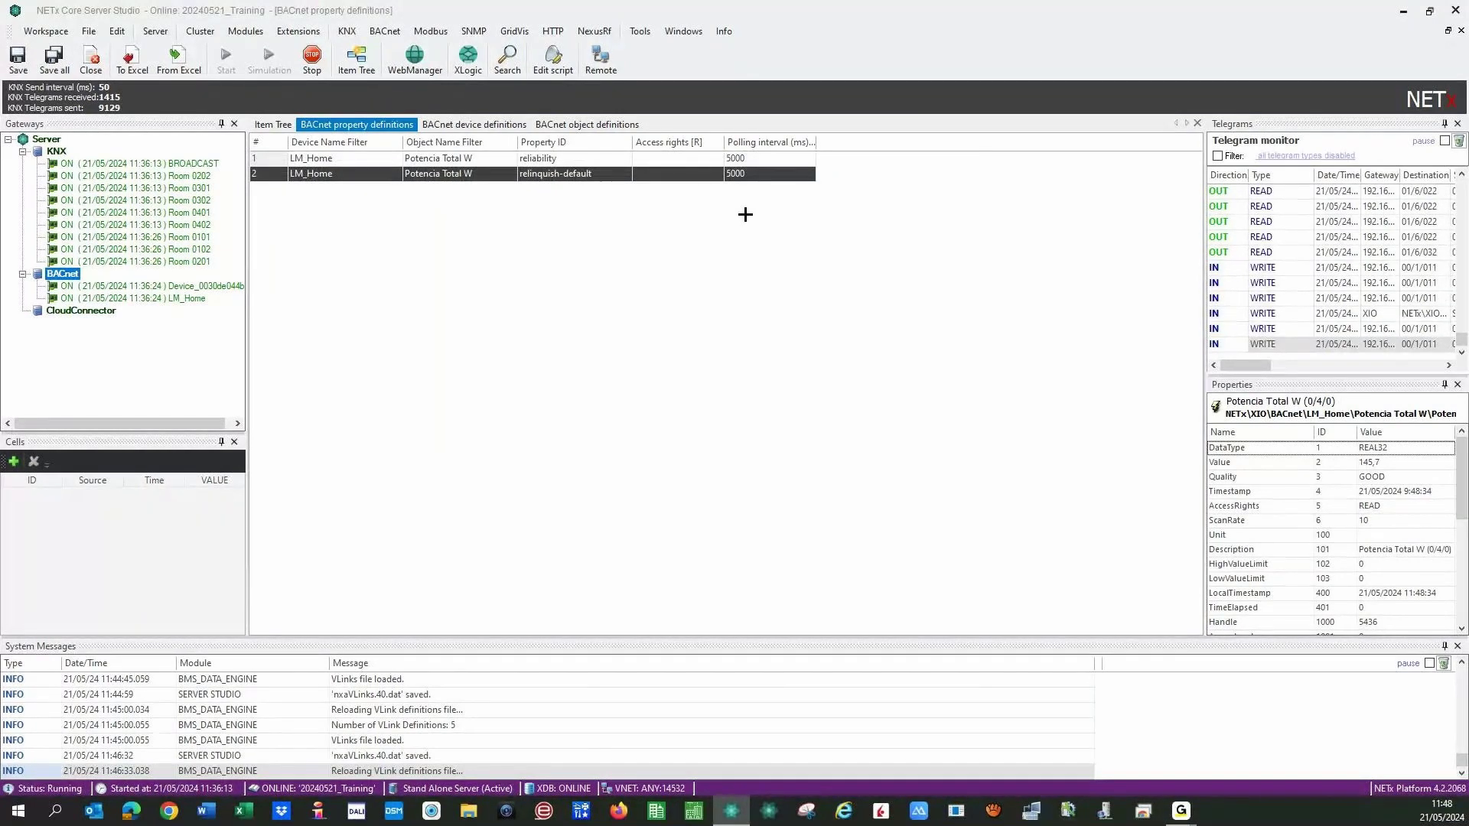
Save all BACnet definitions and reinitialize the Core Server.
key(ctrl+shift+s)
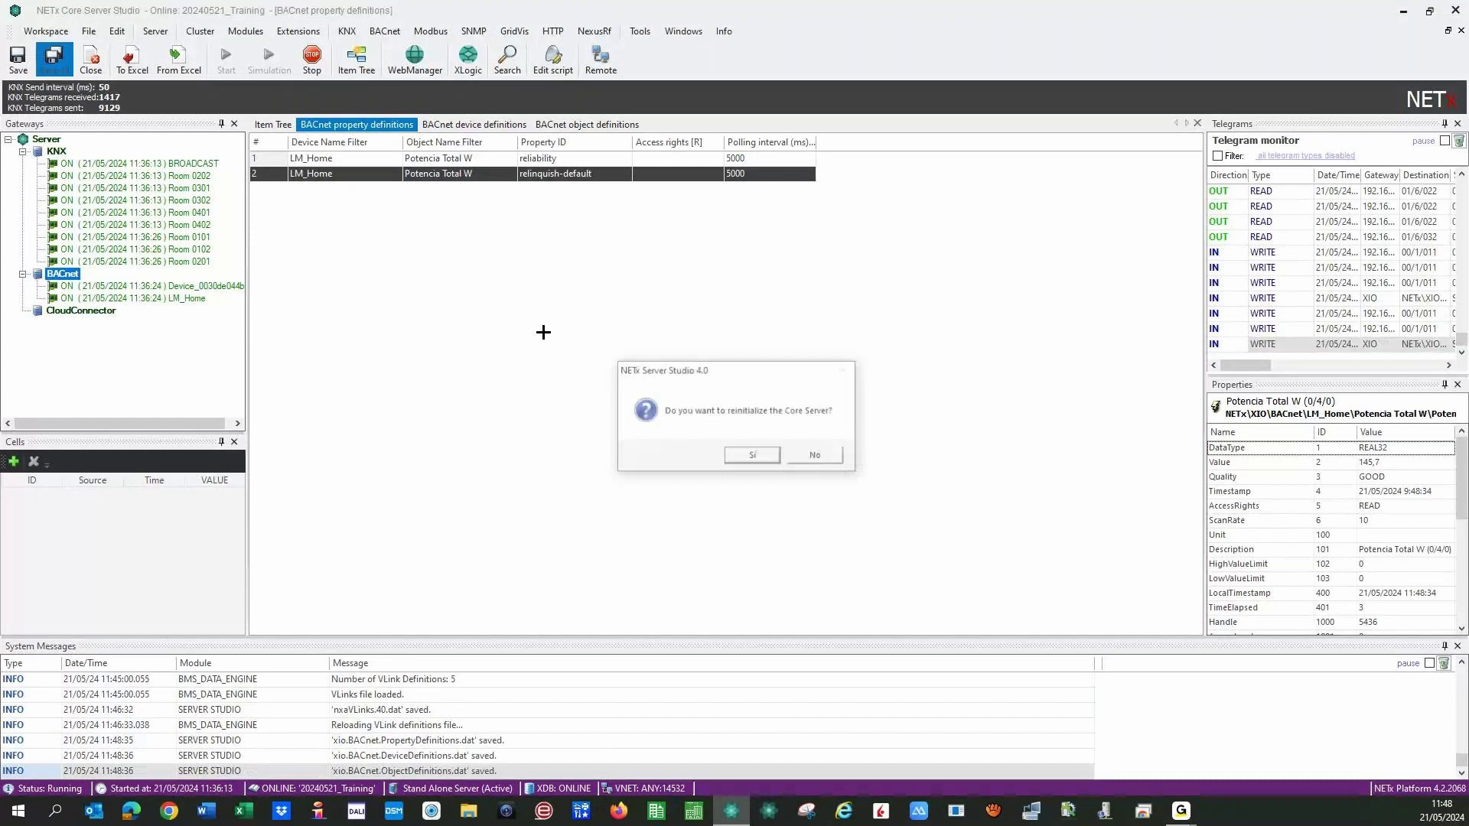
click(749, 455)
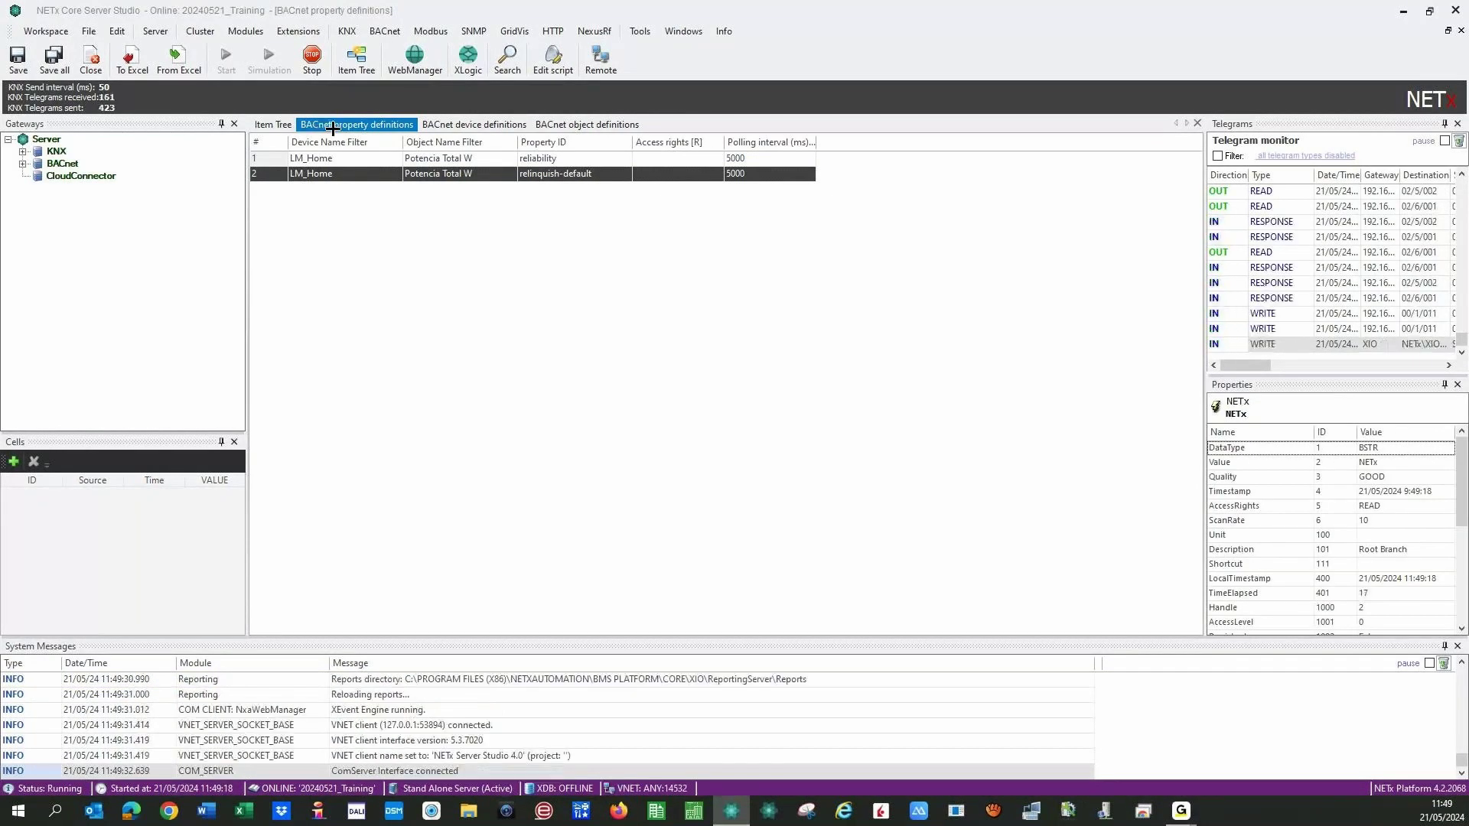
Examine the reliability and relinquish-default items of Potencia Total W under the BACnet device LM_Home in the item tree.
click(273, 125)
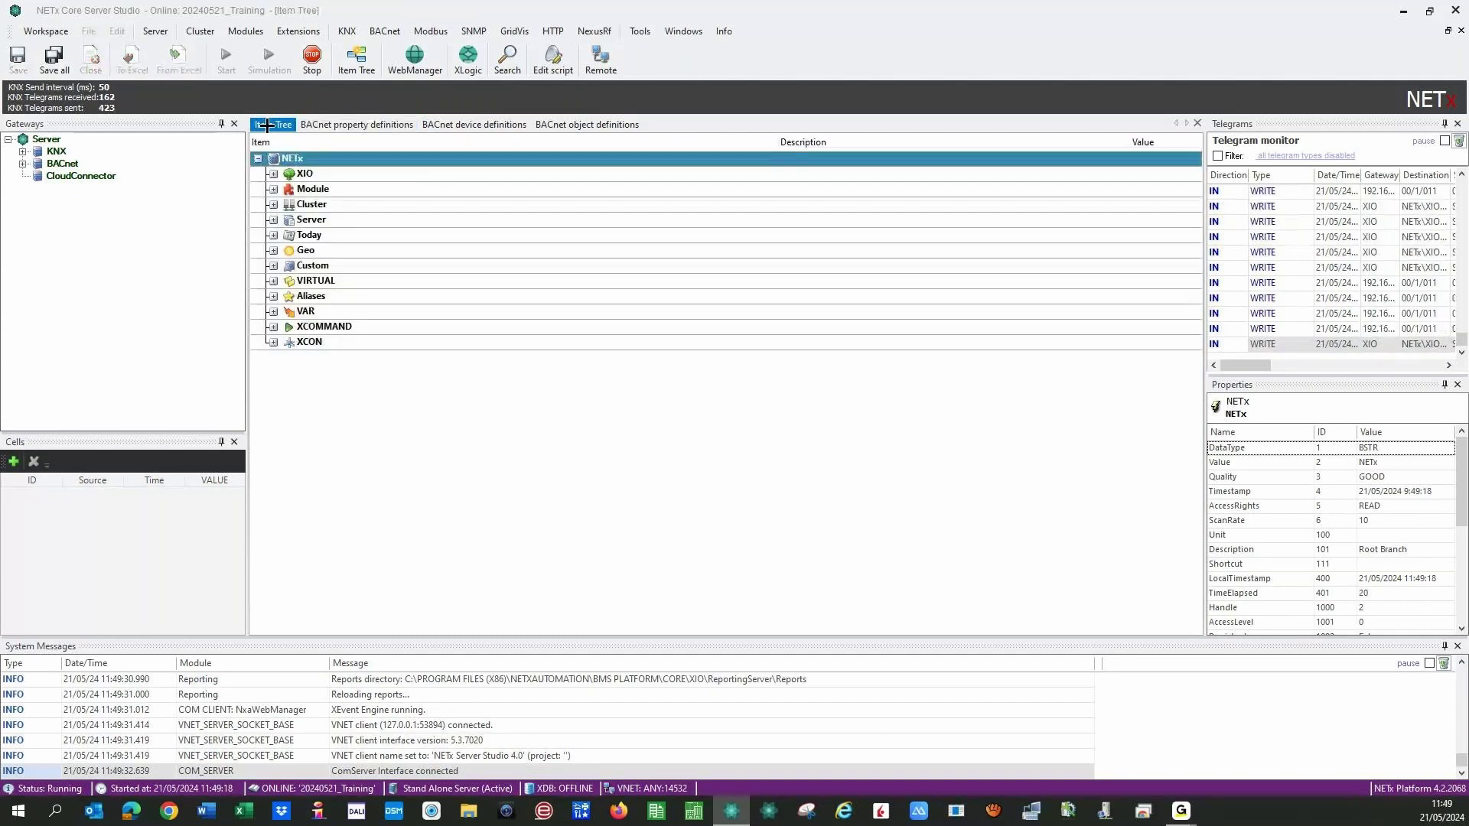
click(272, 173)
click(290, 205)
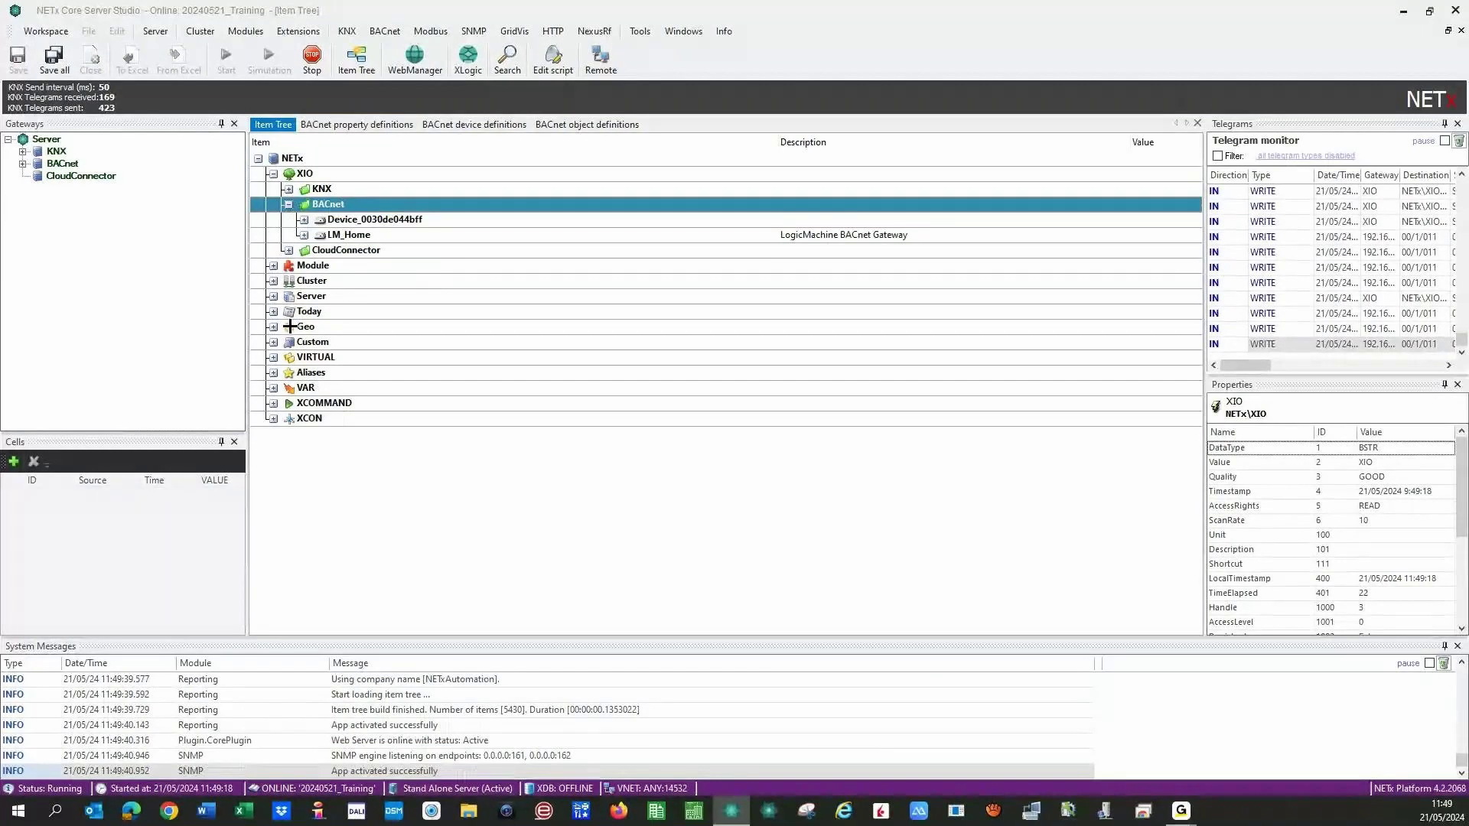
click(304, 235)
click(319, 266)
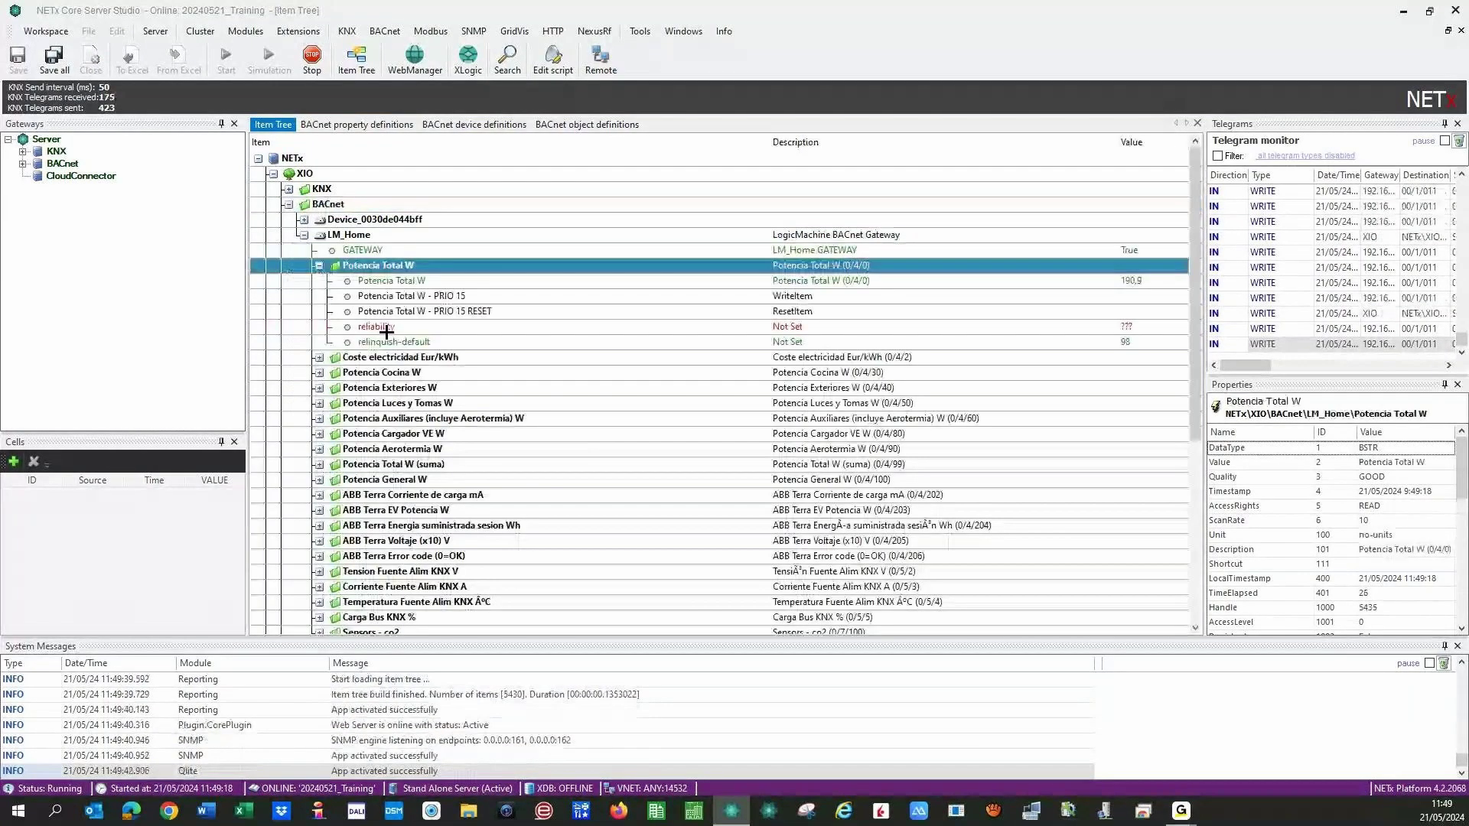
click(390, 328)
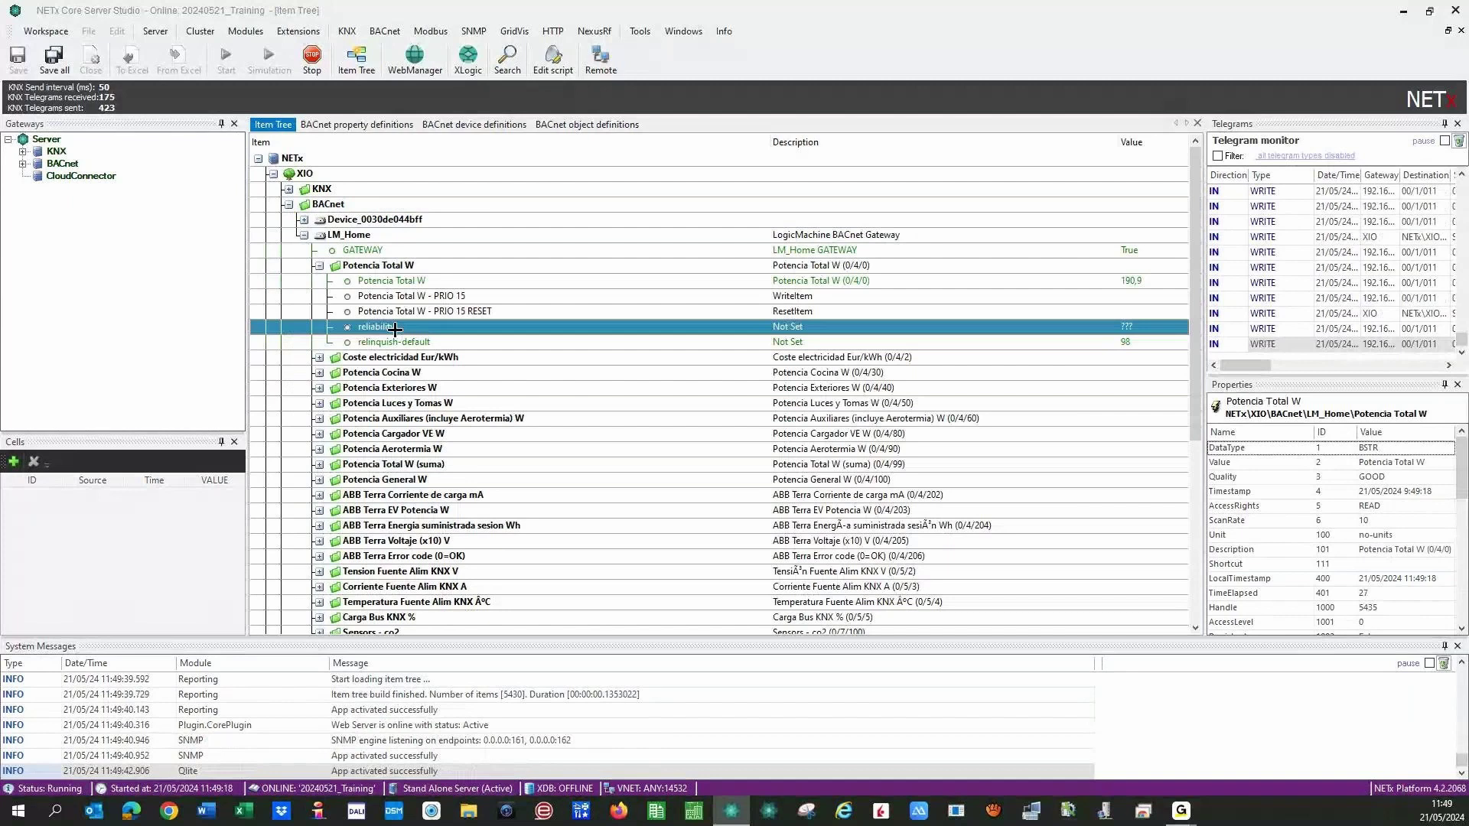
click(394, 341)
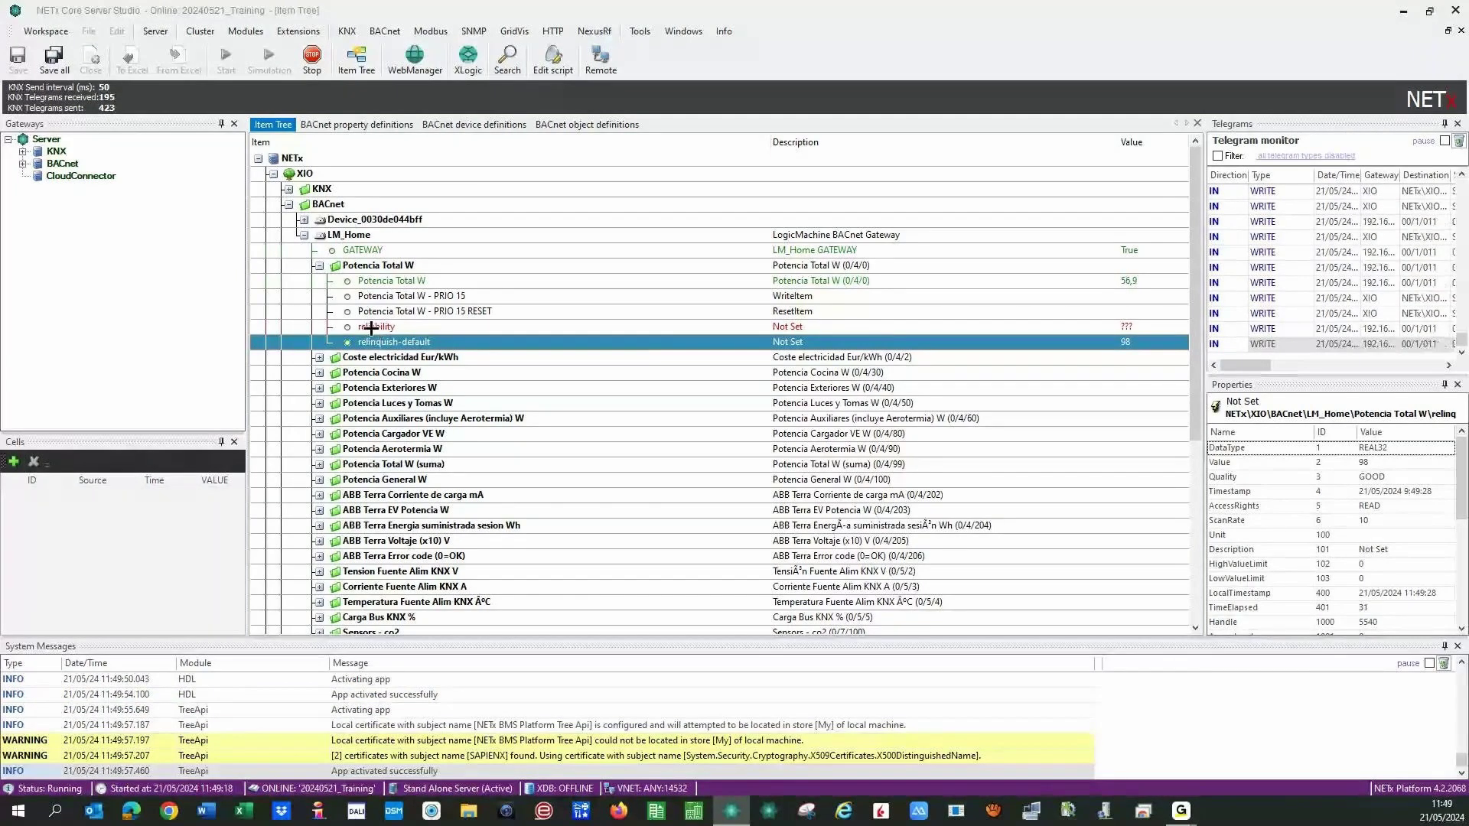
click(355, 268)
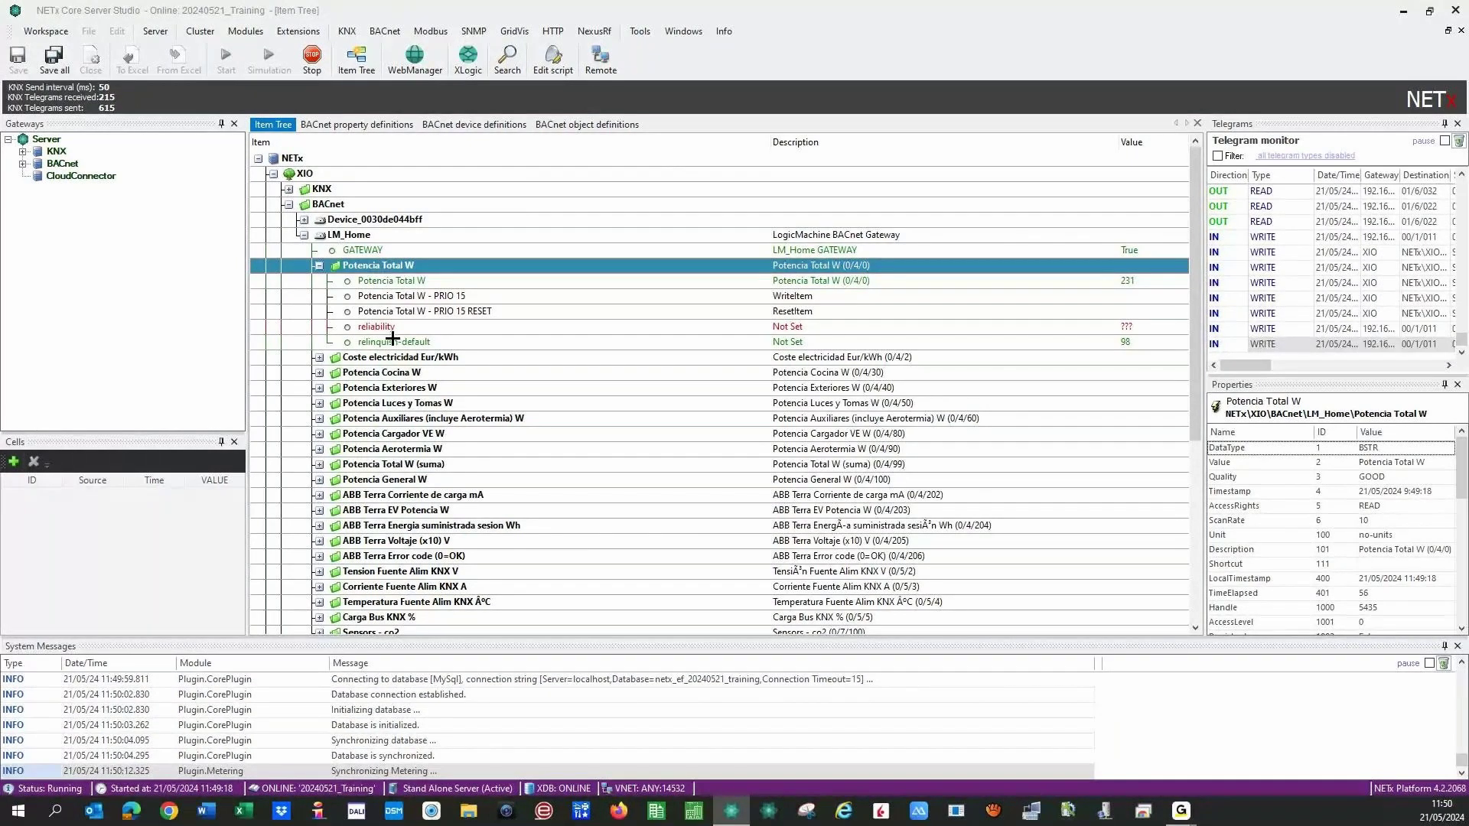
click(319, 265)
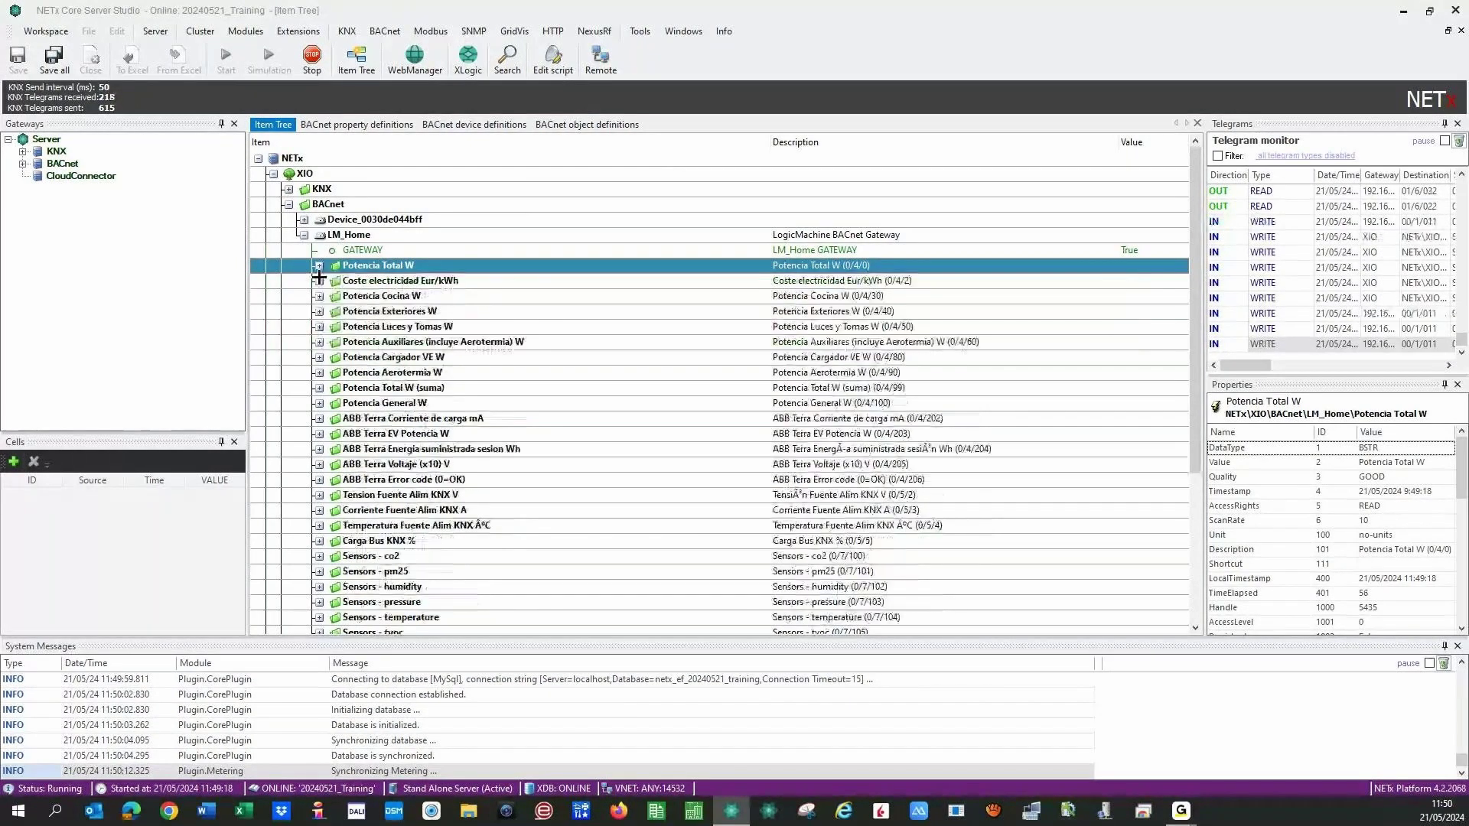
click(304, 236)
Examine the value and priority write items of PRG_BACnet.BV_BACNET_DO01_C01_BMS under Device_0030de044bff.
click(302, 220)
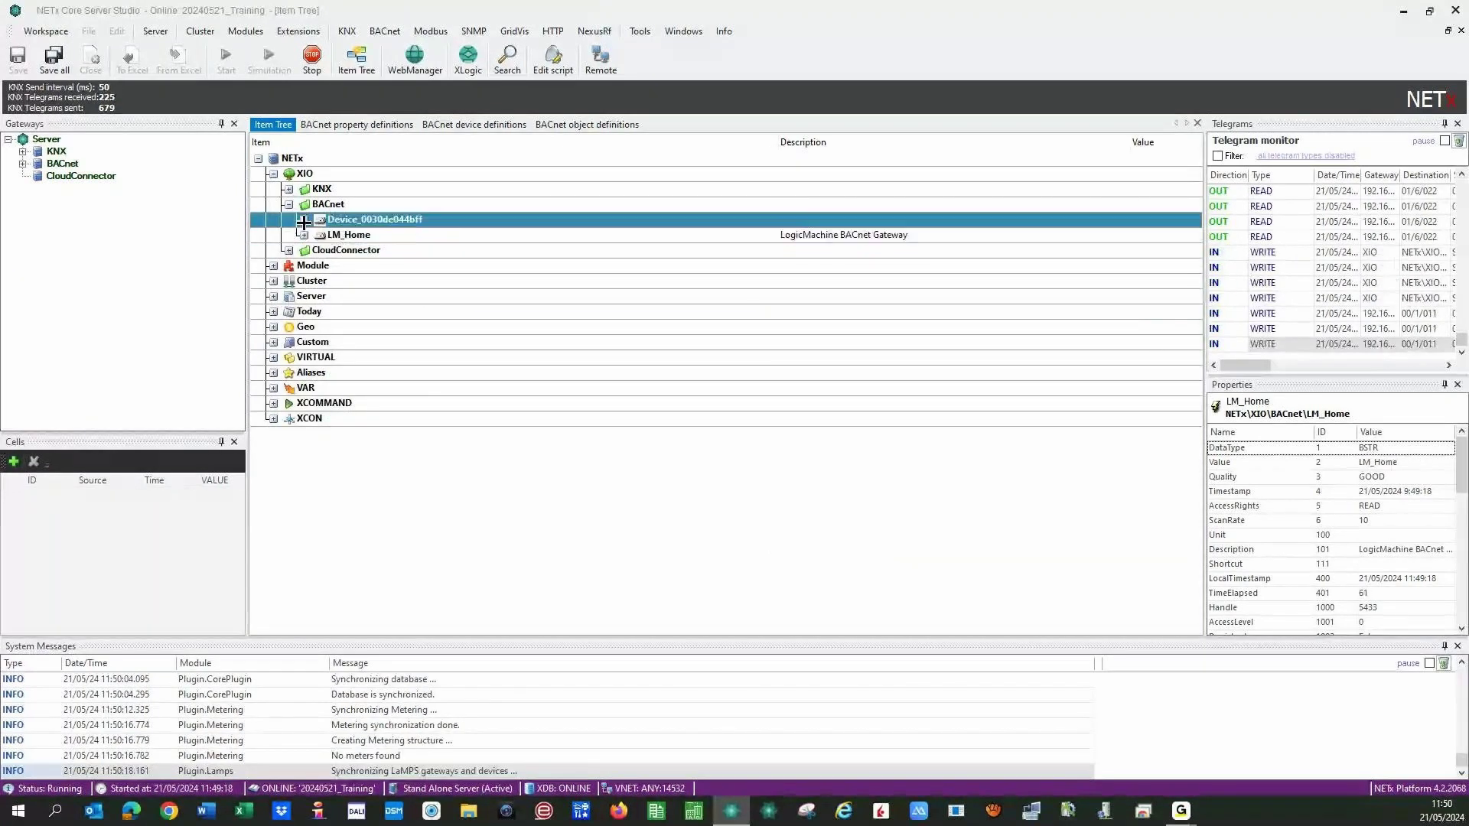
scroll(415, 388, down, 14)
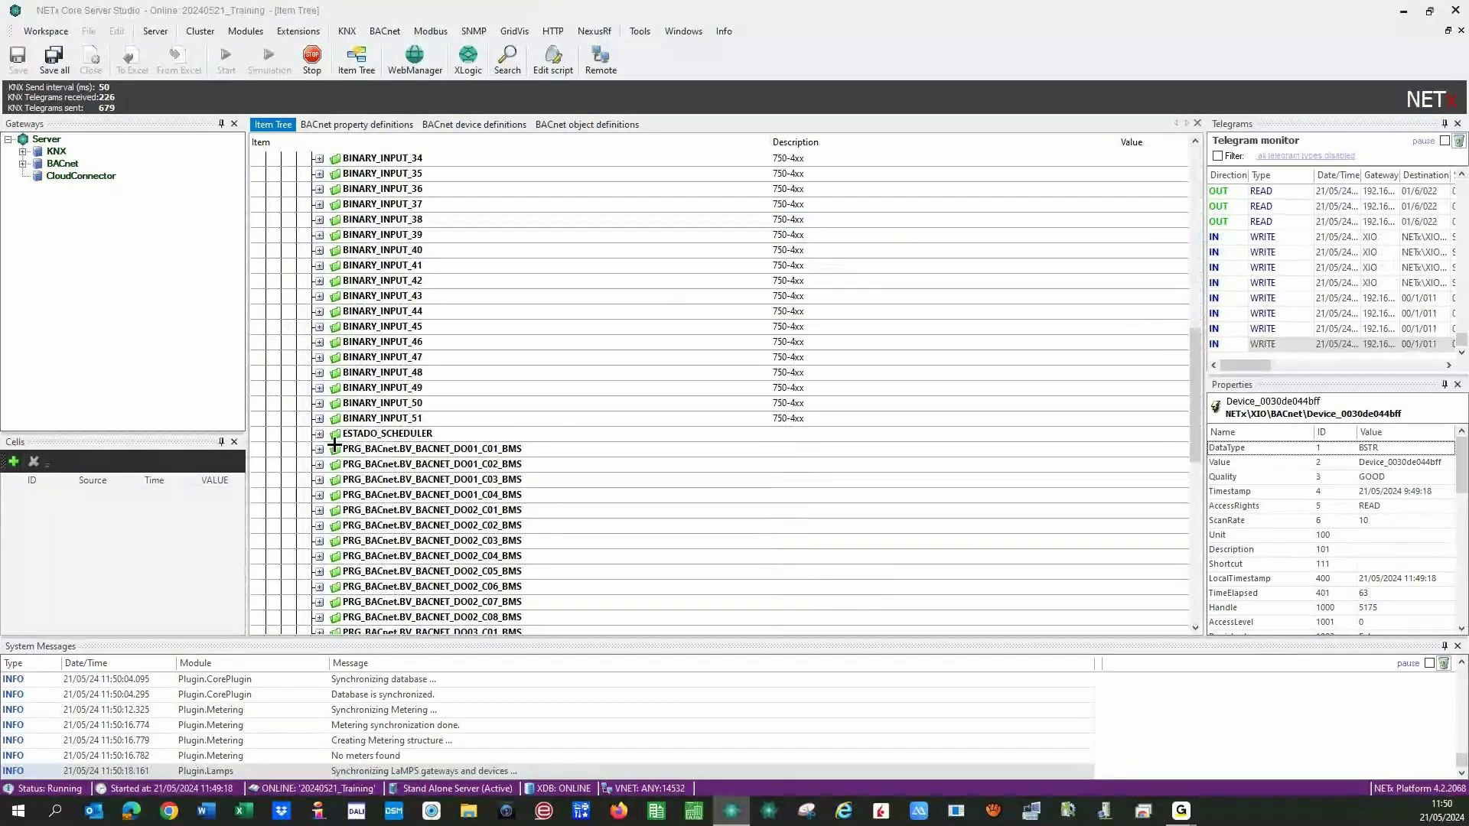
click(316, 448)
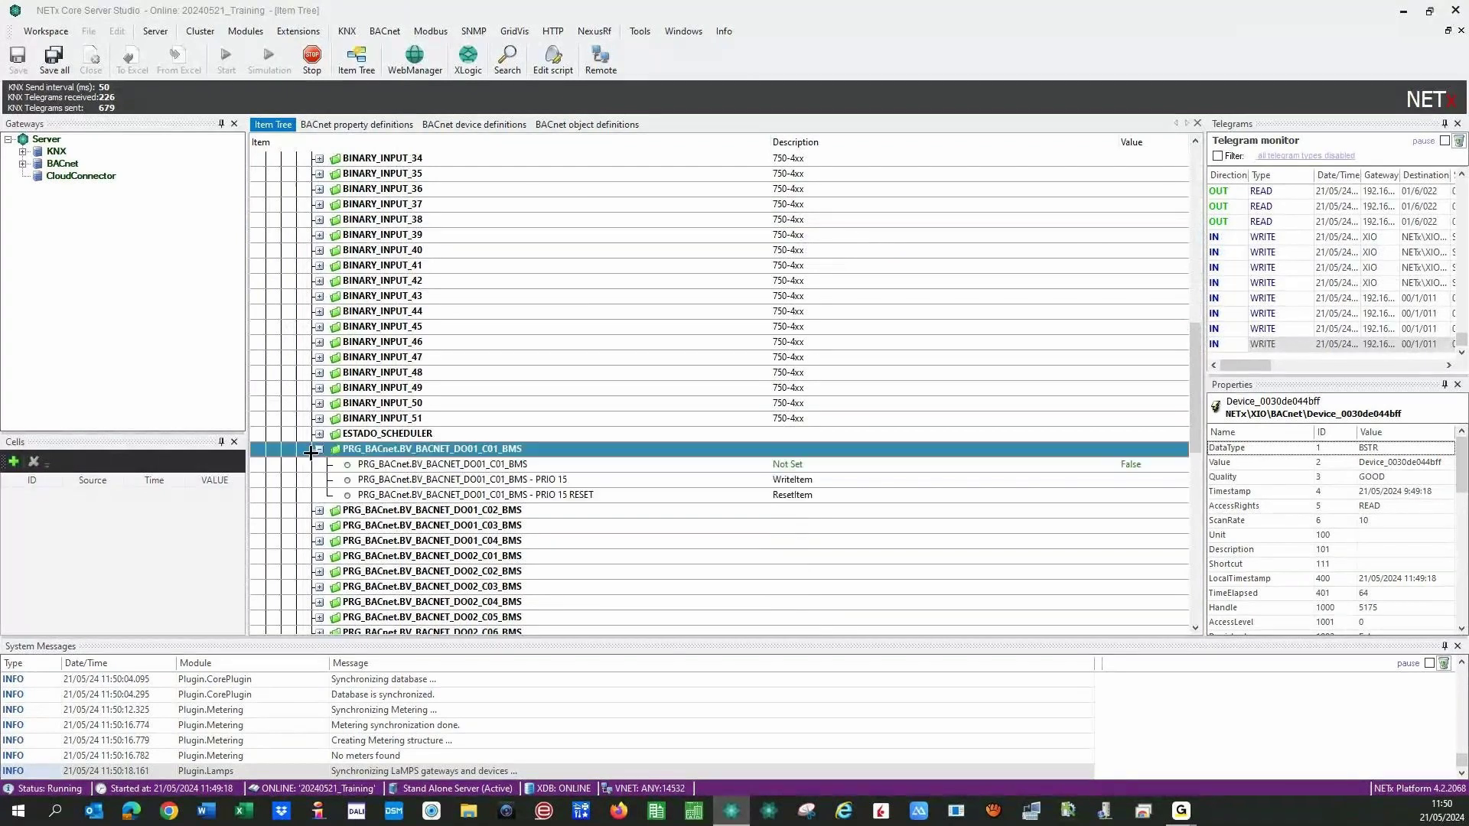
click(467, 479)
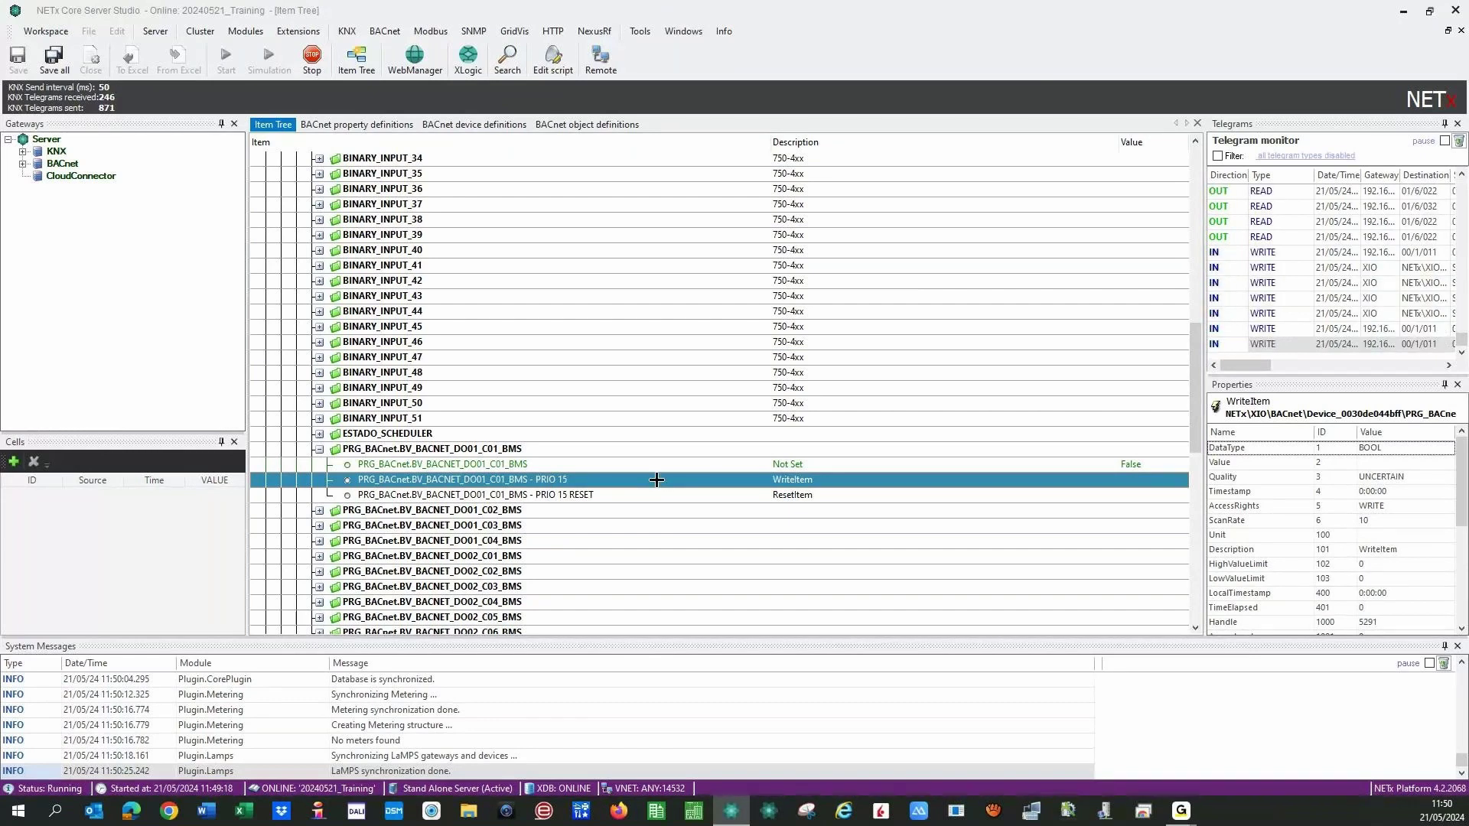
click(1122, 465)
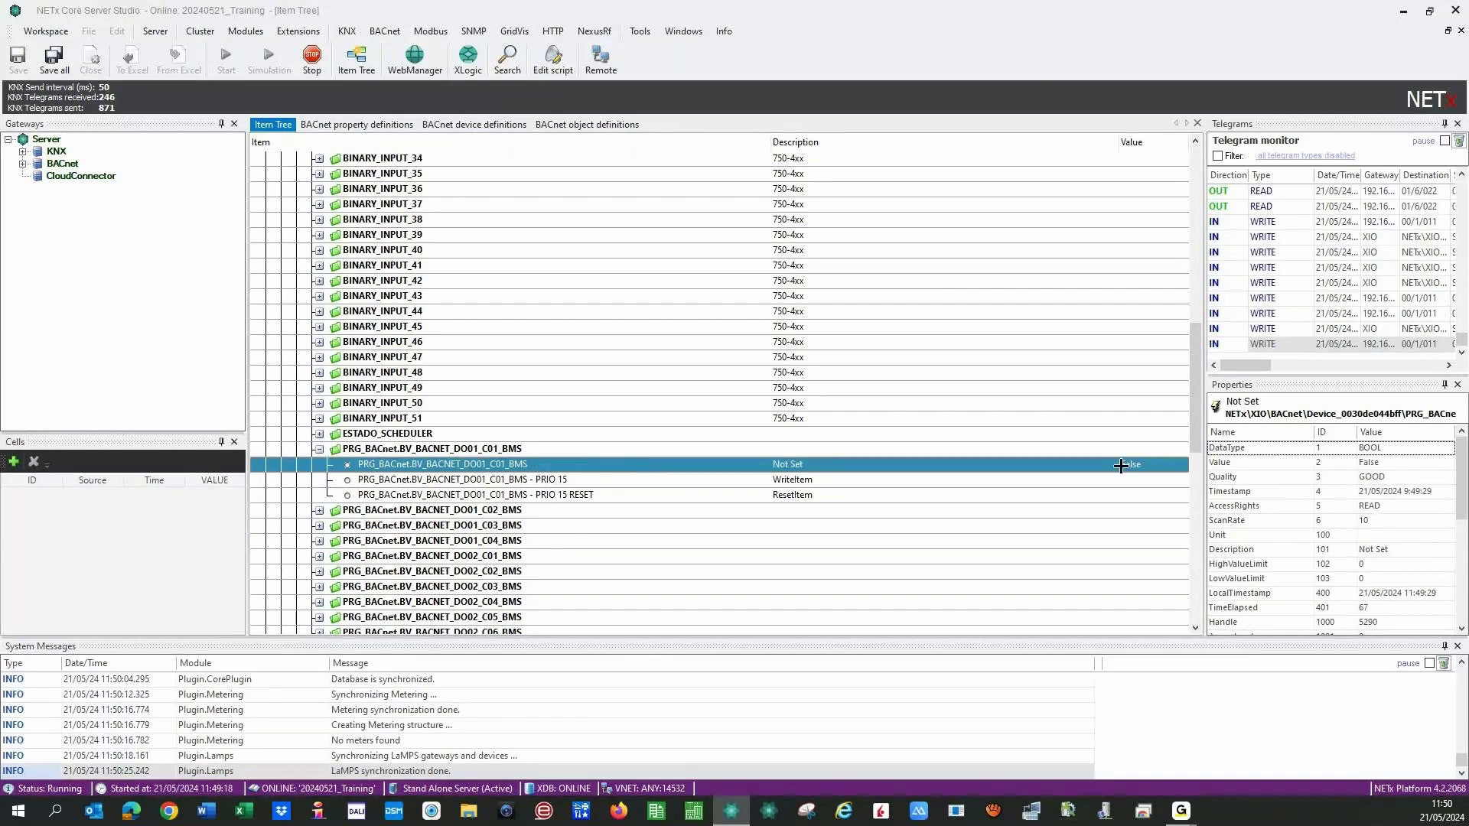
click(588, 480)
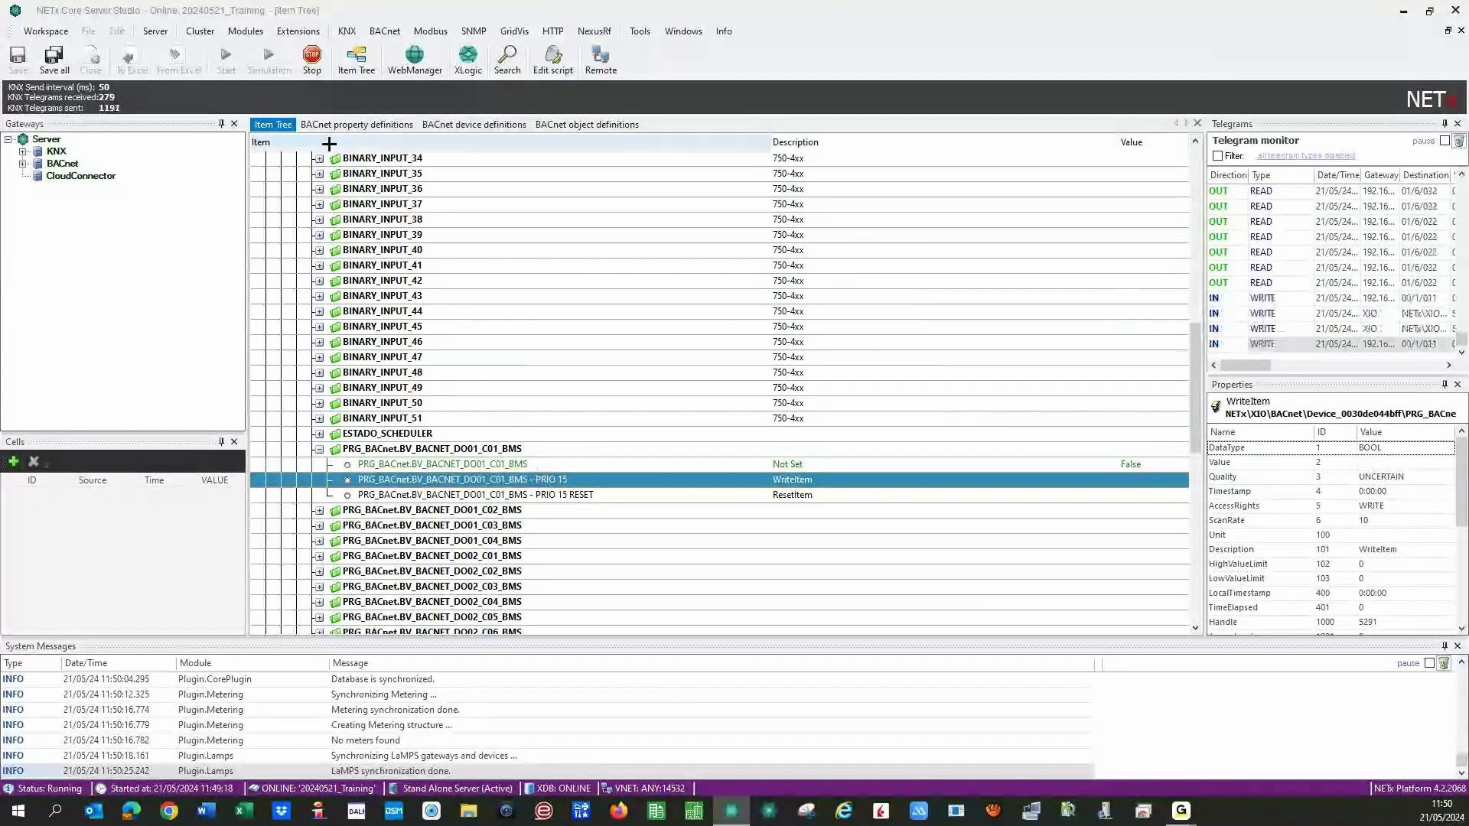
Set the write priorities of Binary Value object 1 on device 281599 to 7,8,9,10,11,12,13,14, and save all definitions with a server reinitialization.
click(584, 125)
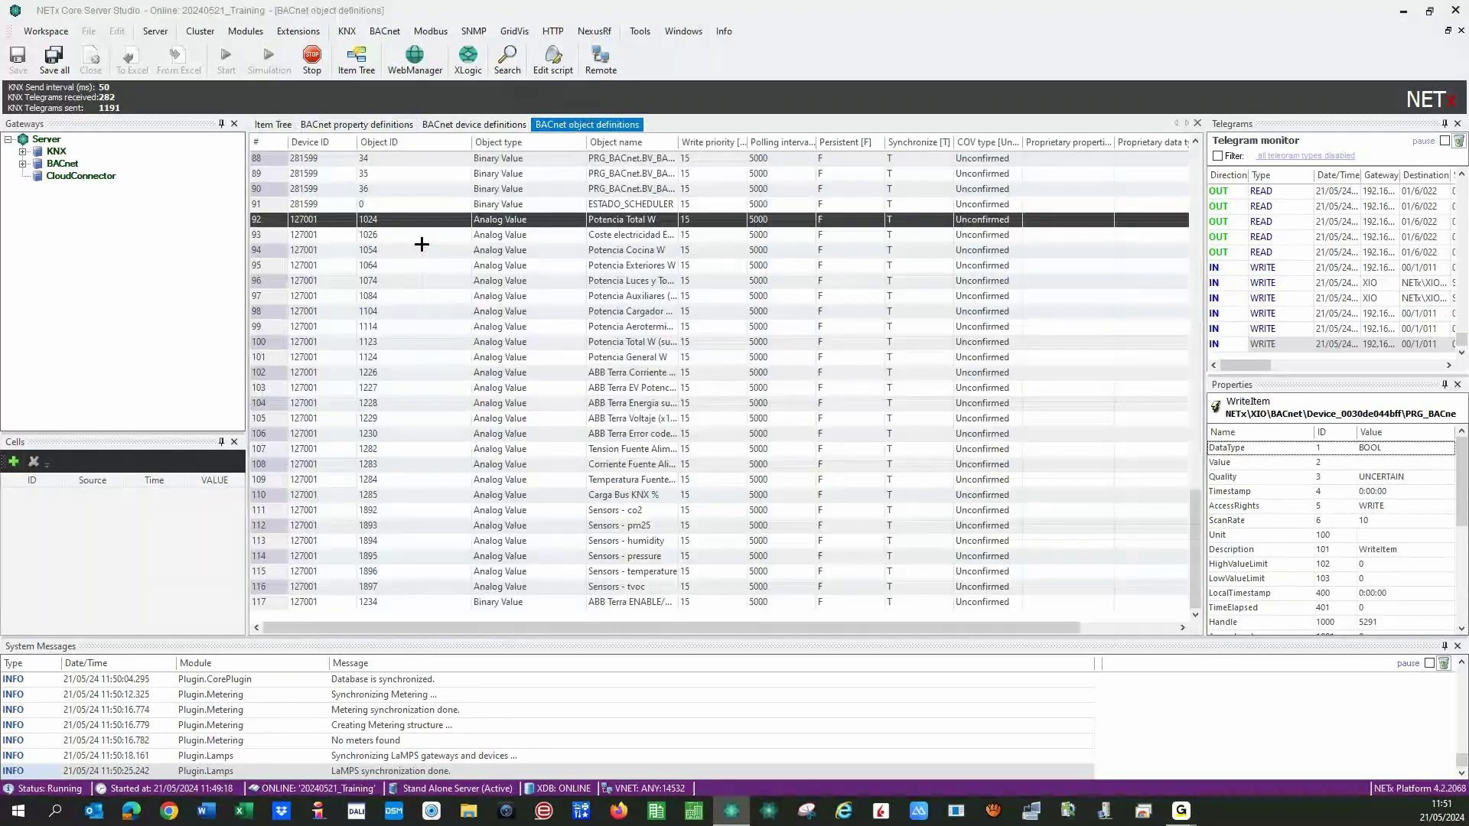
scroll(403, 275, up, 20)
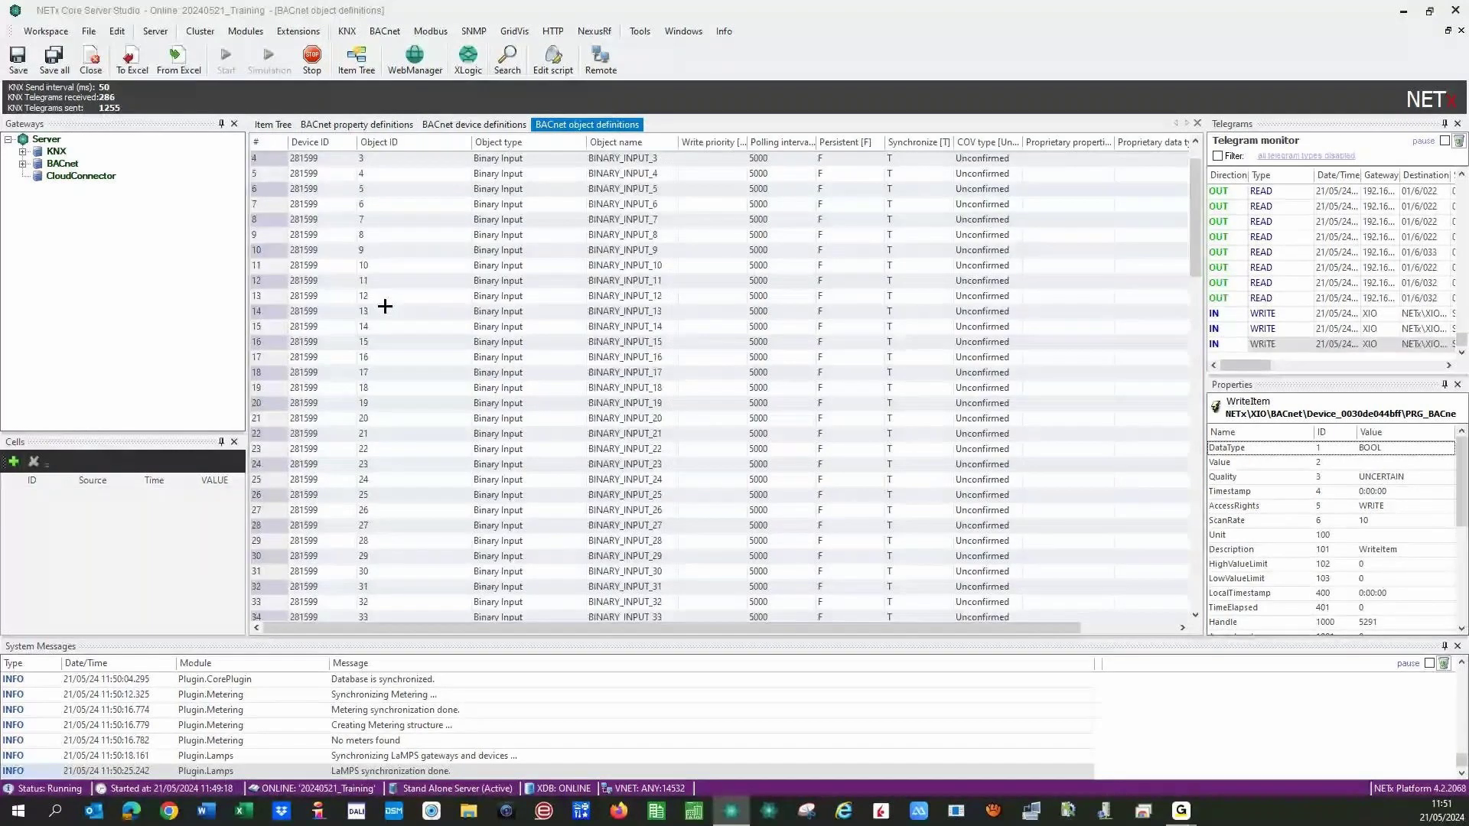
scroll(385, 306, down, 14)
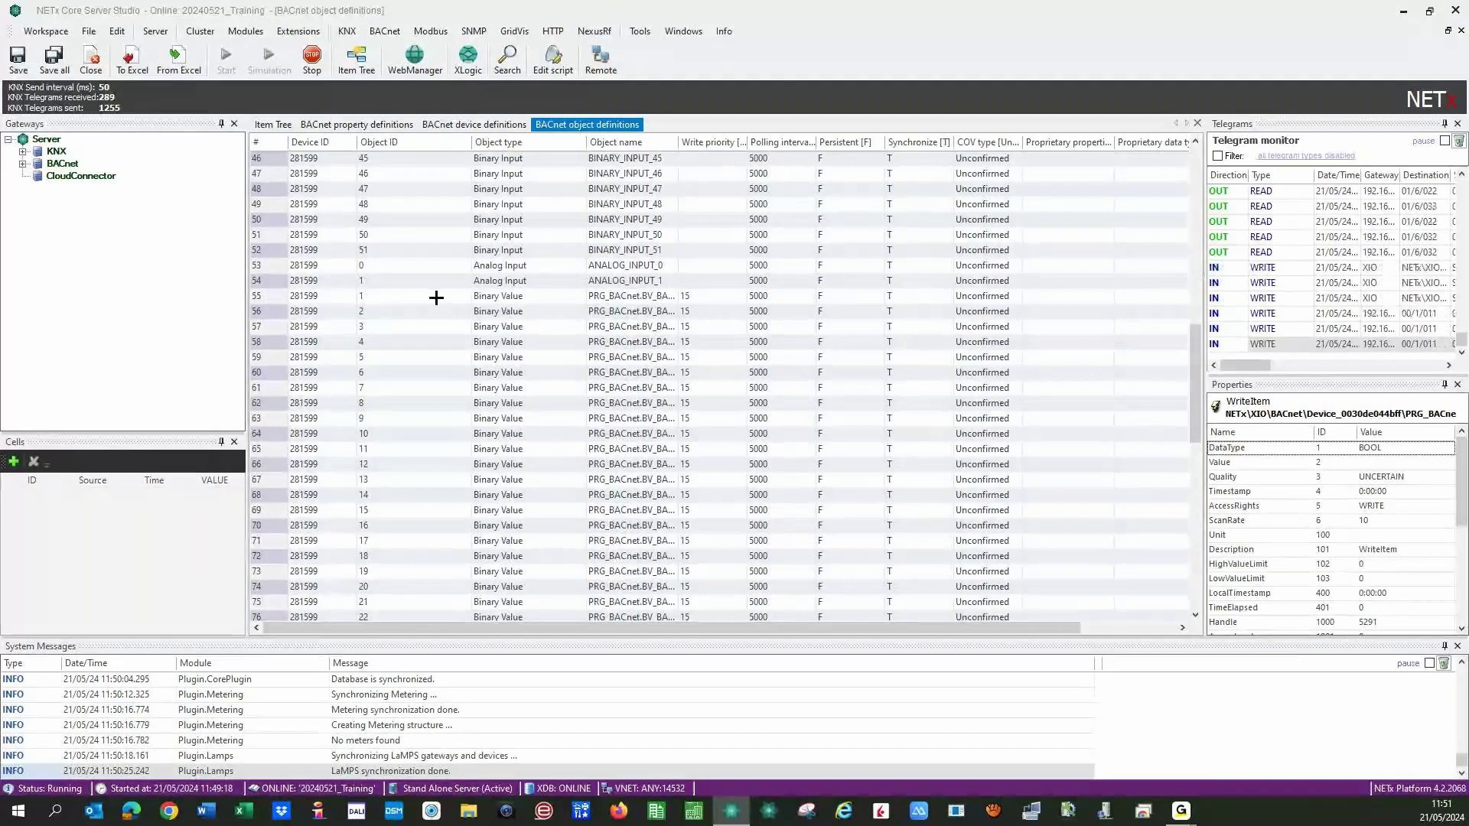
click(715, 297)
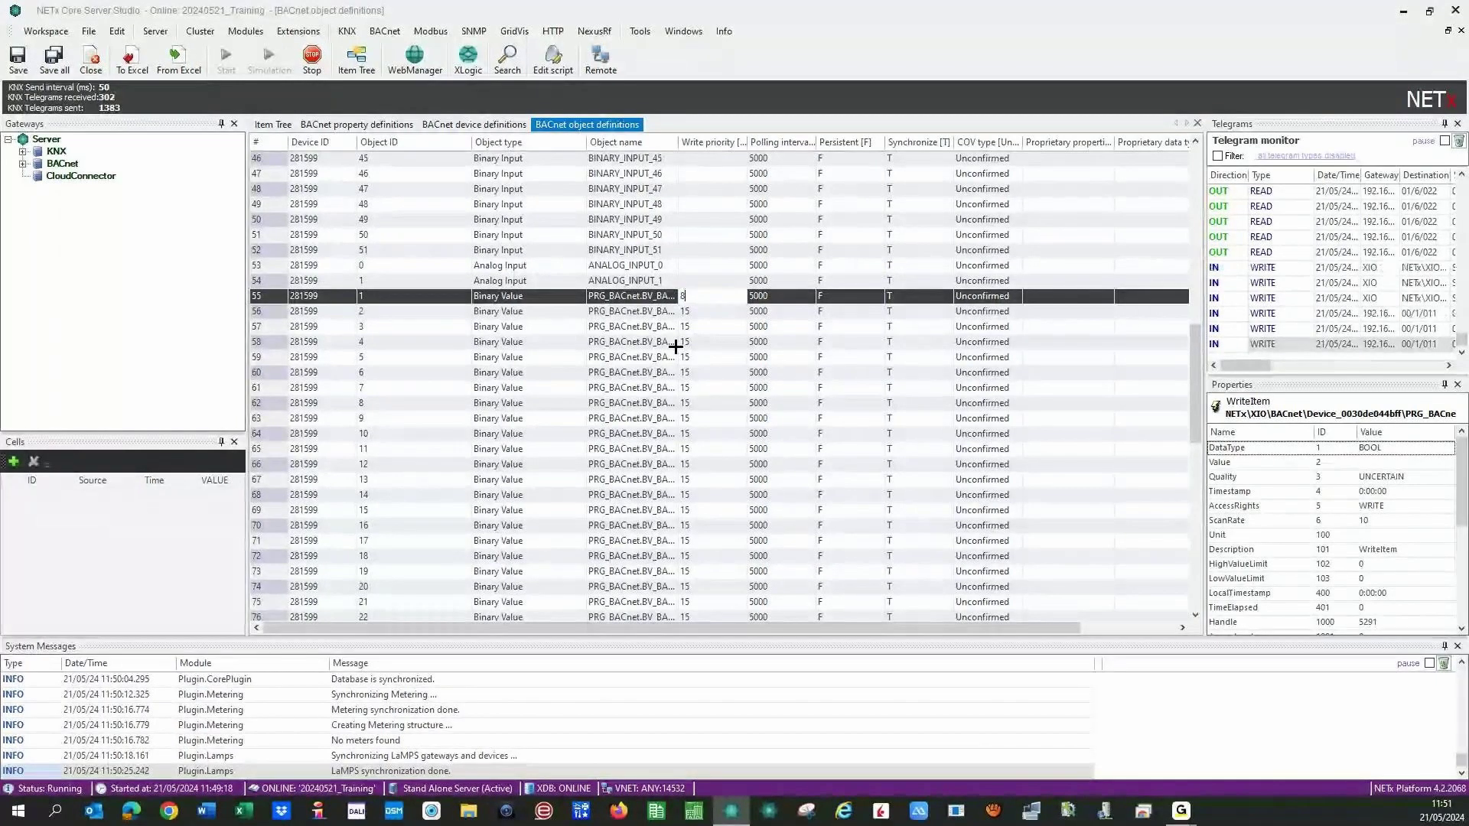
key(BackSpace)
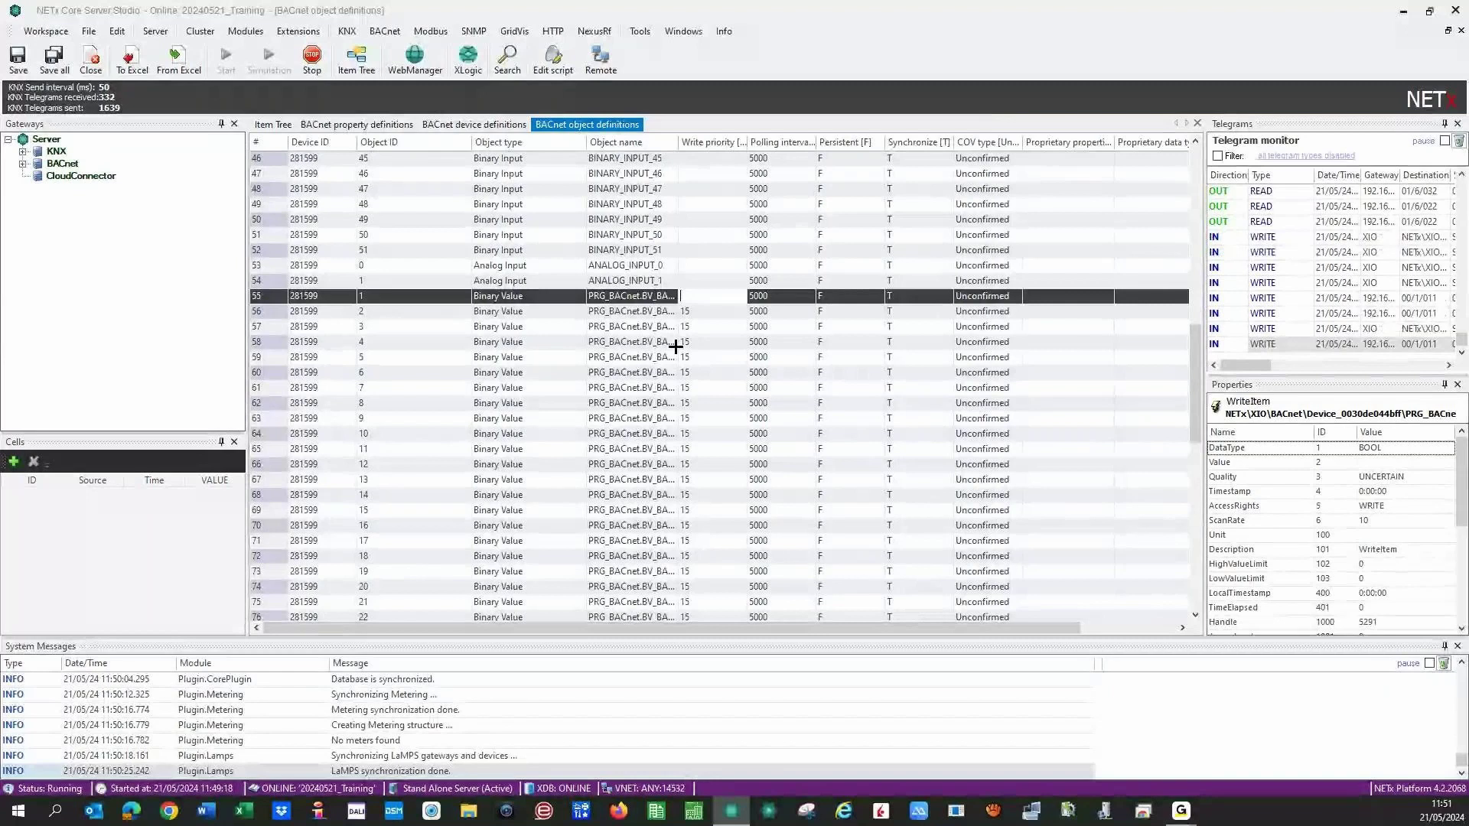
text(7,)
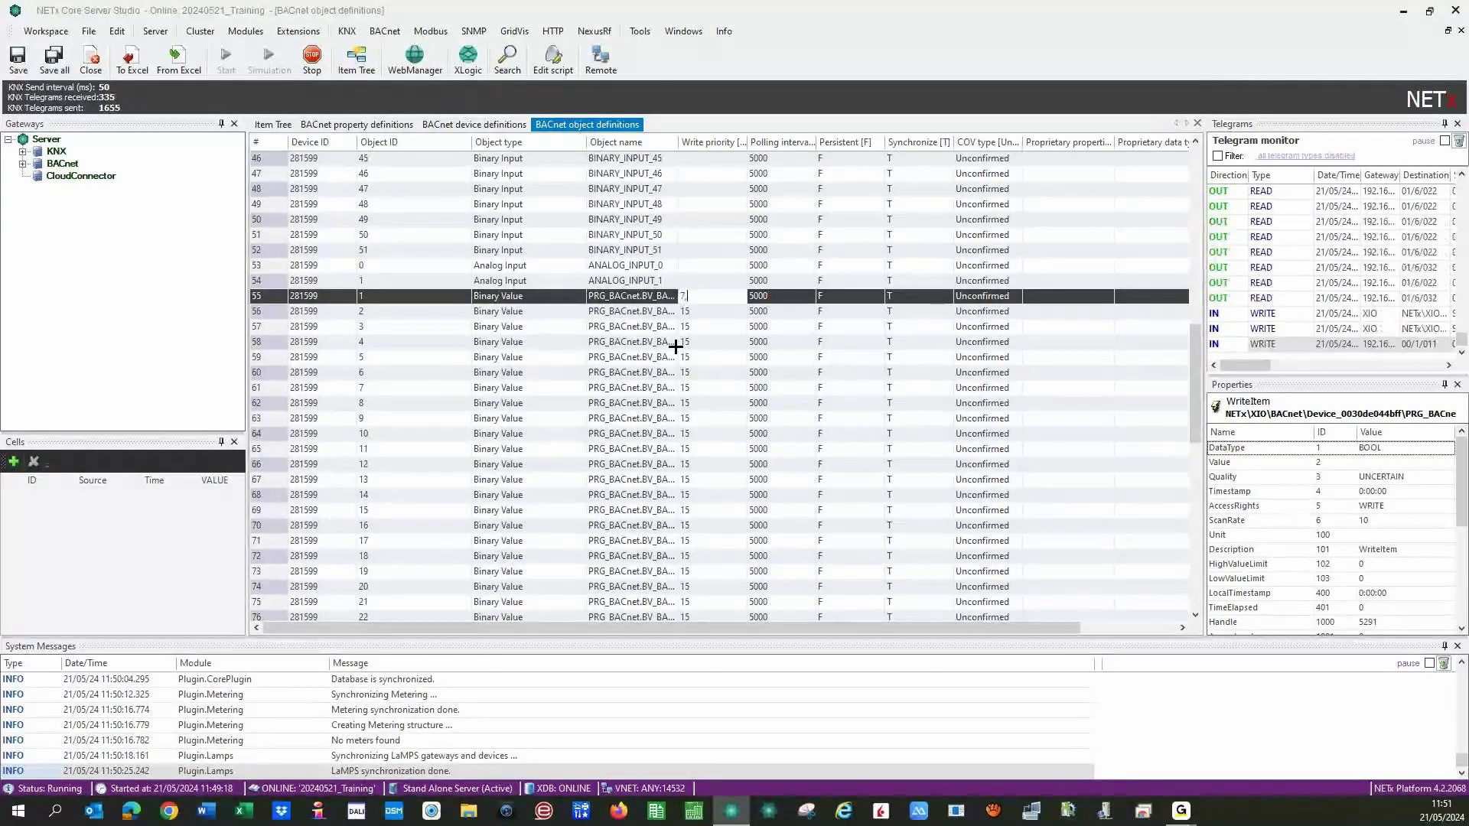
text(8,9,1)
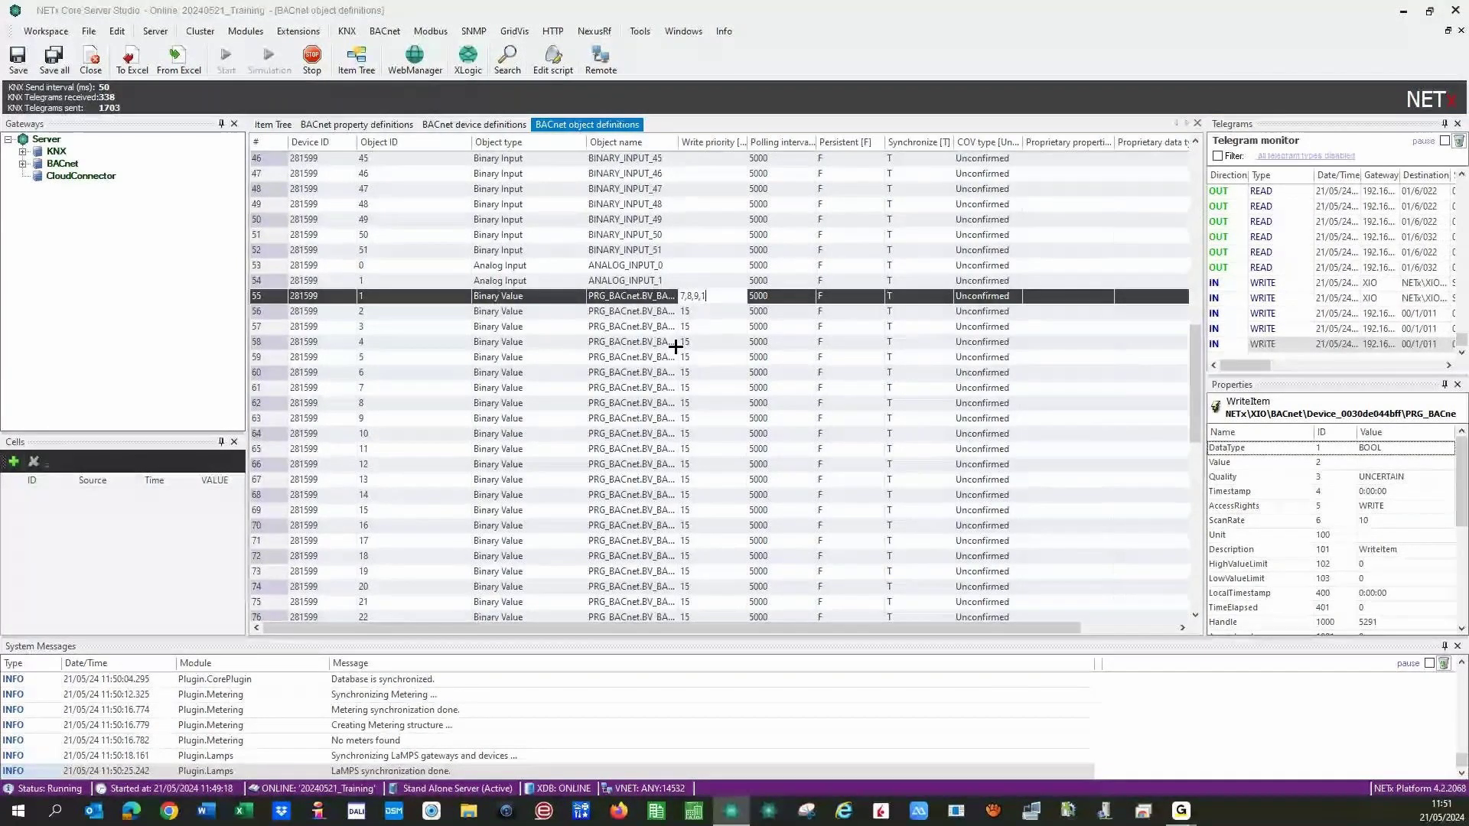
text(0,)
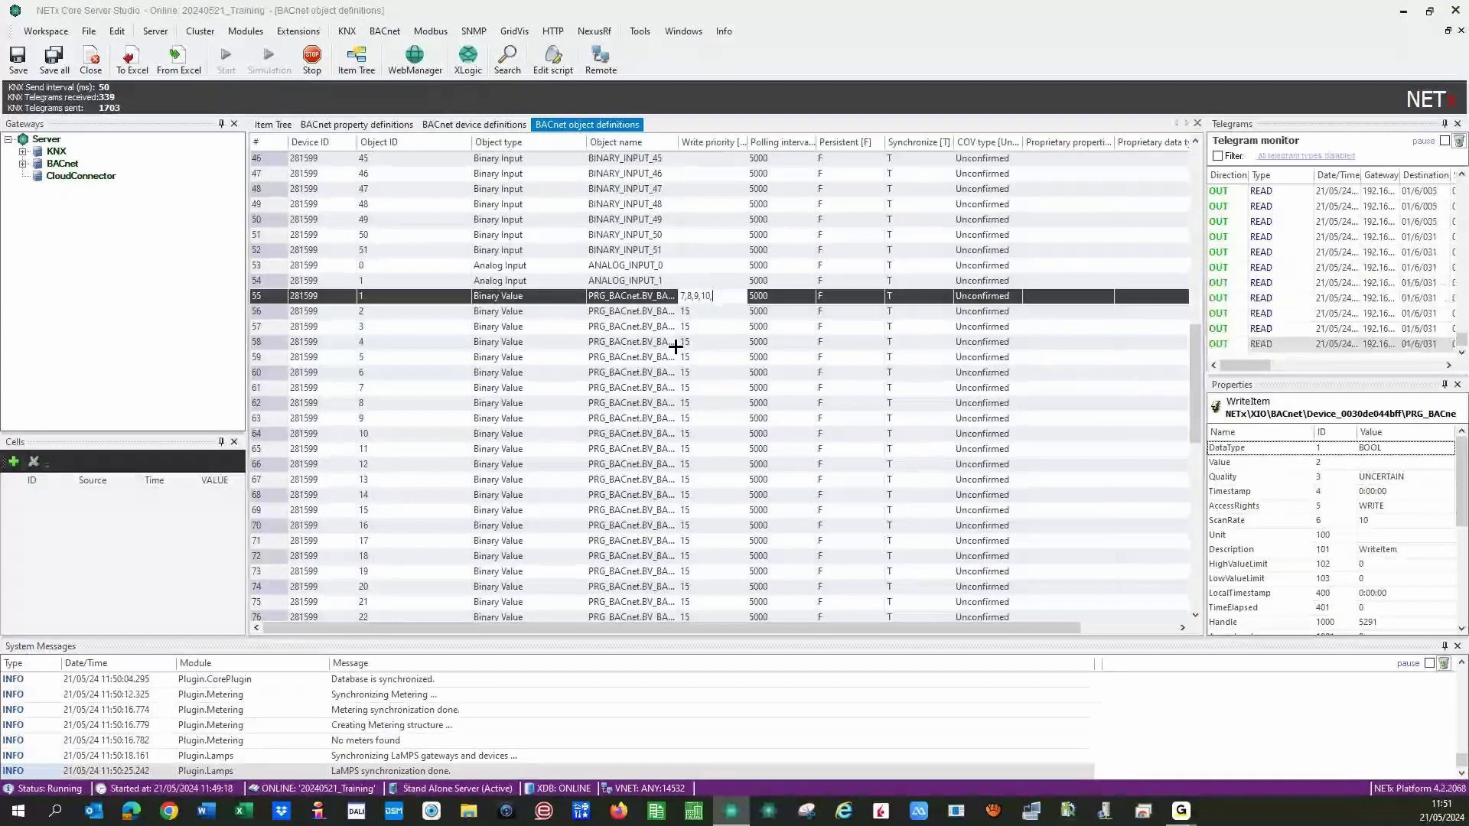
text(11,12)
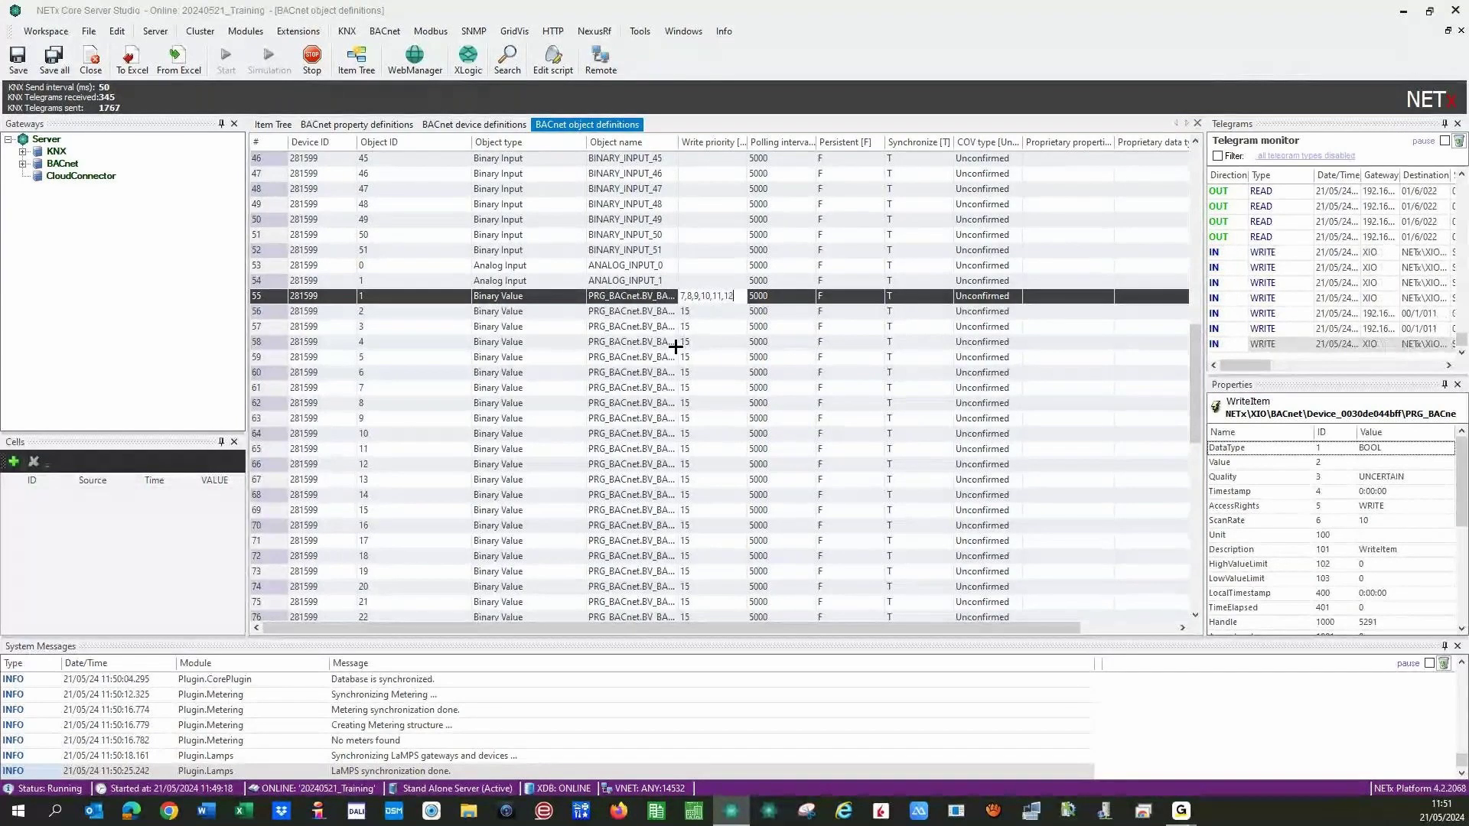
text(,13)
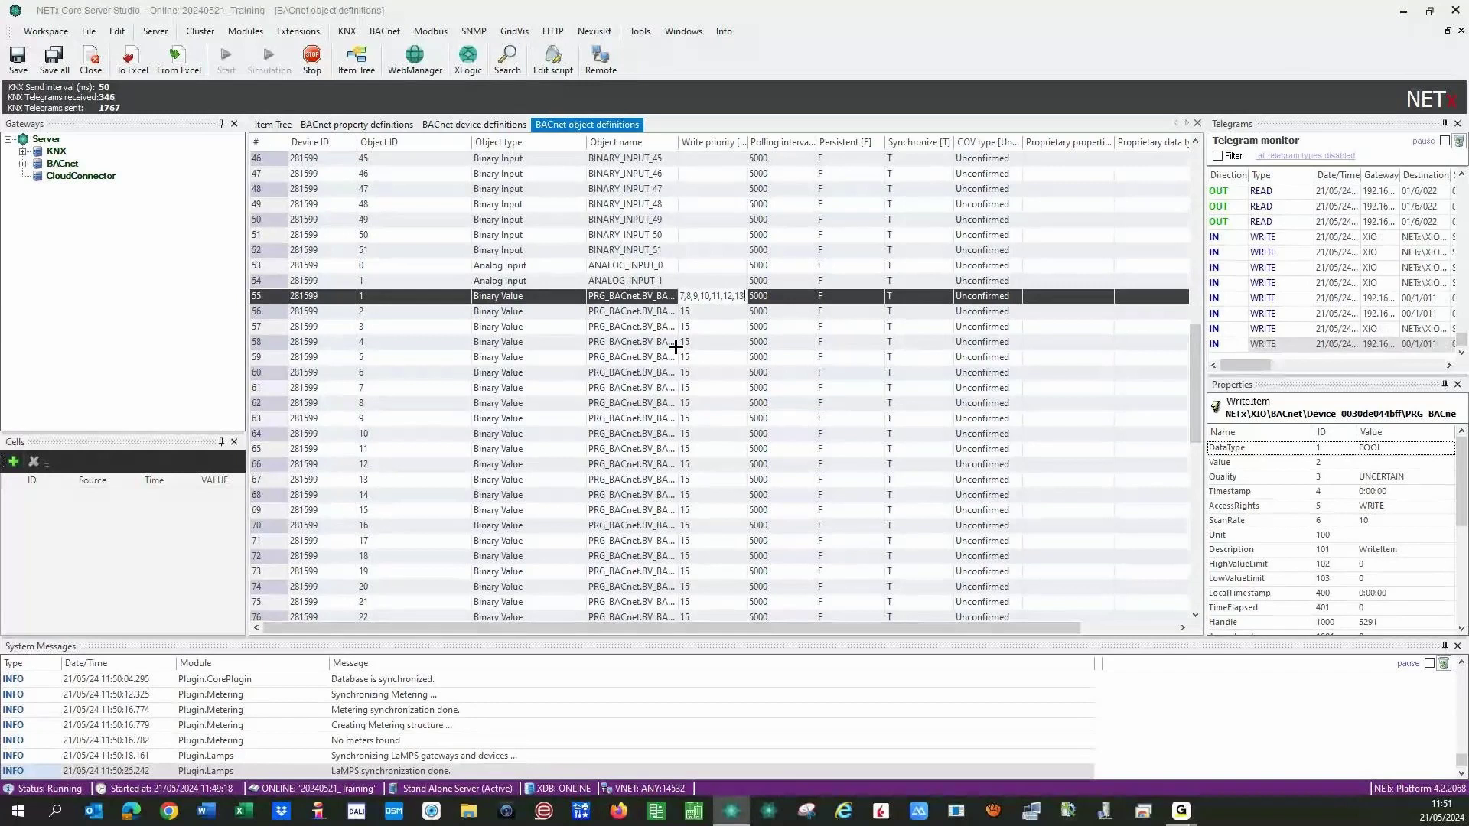
text(,14)
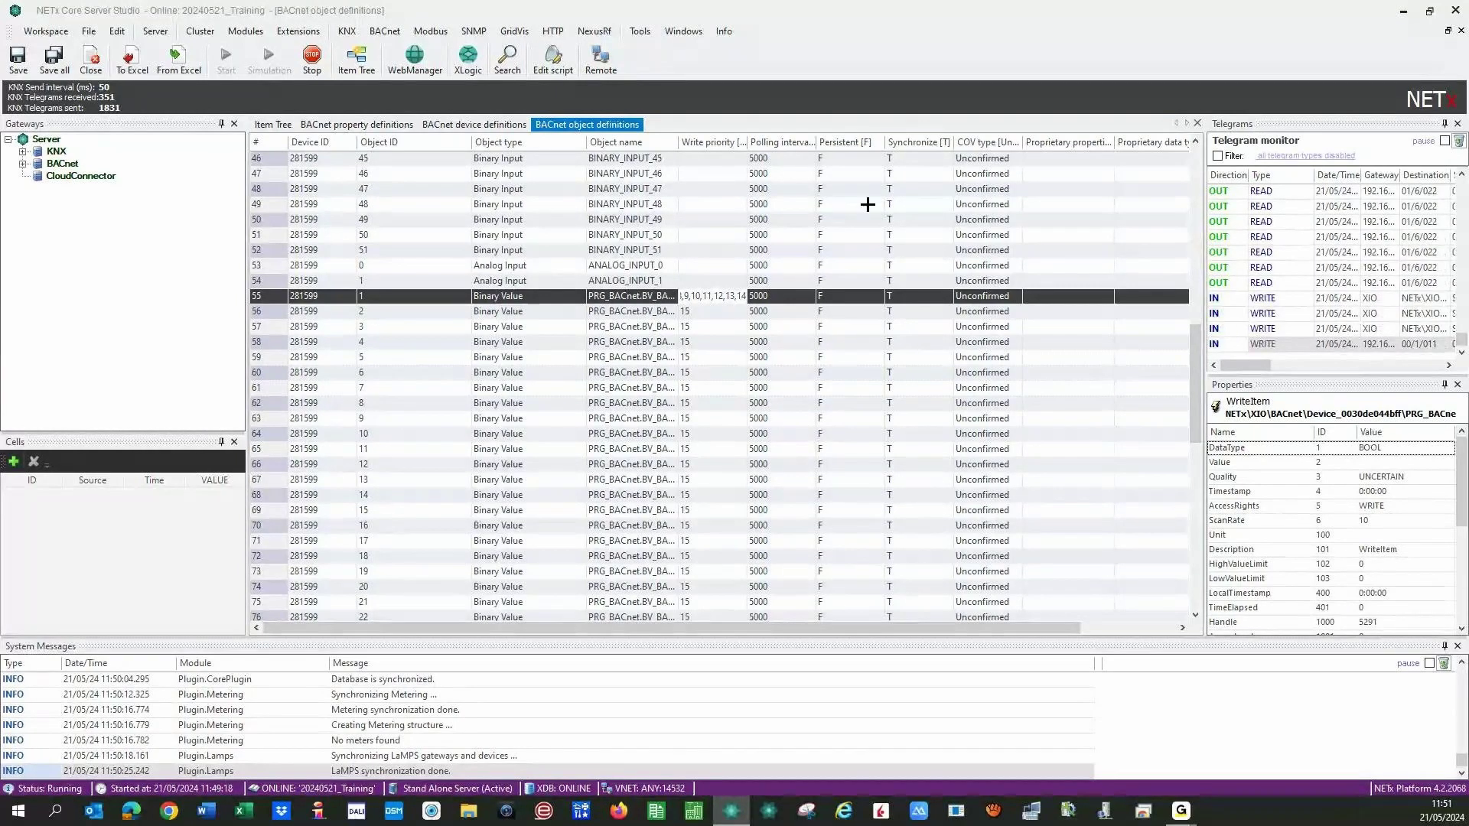
key(Return)
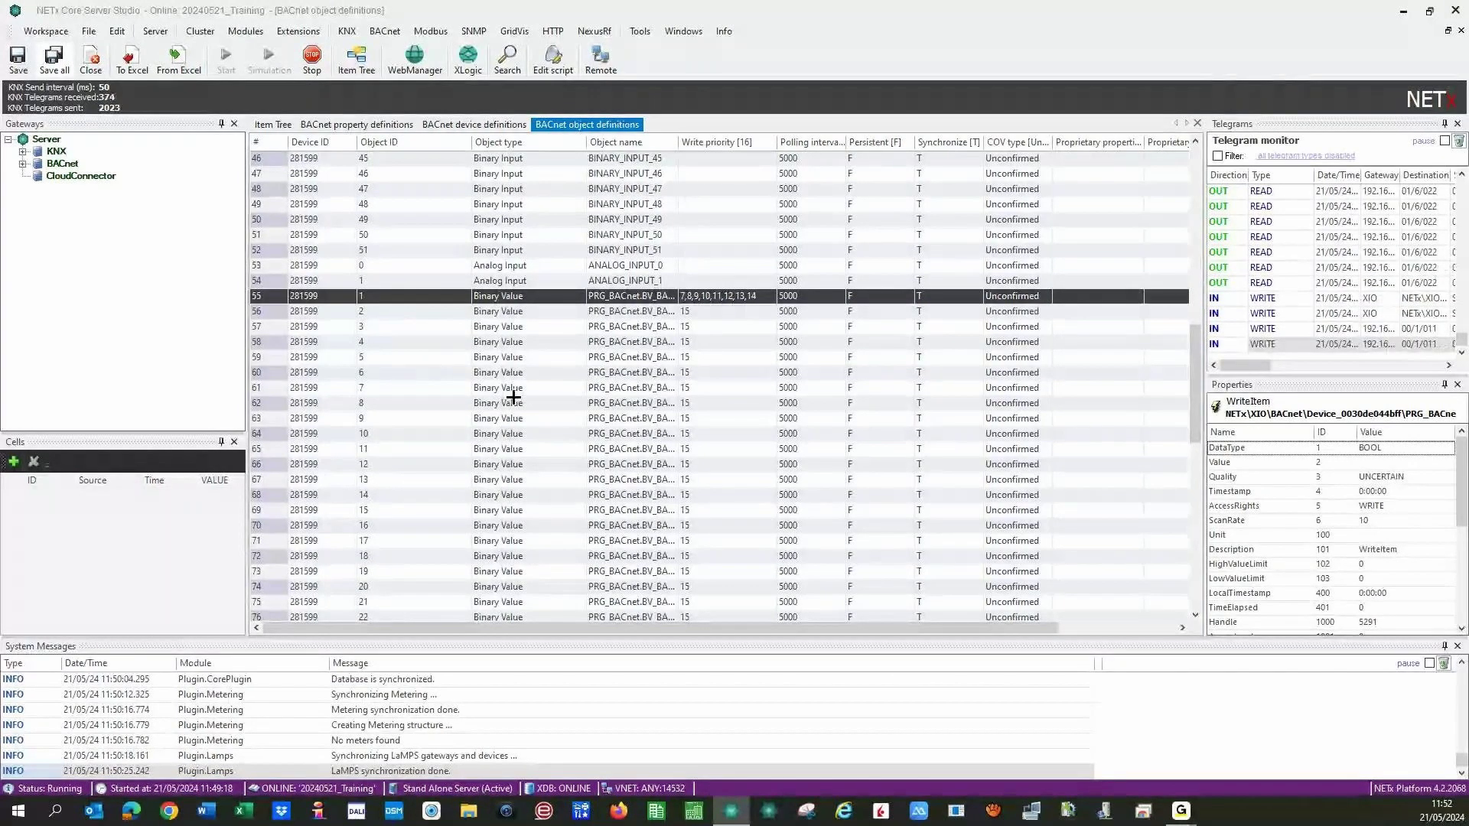
click(53, 55)
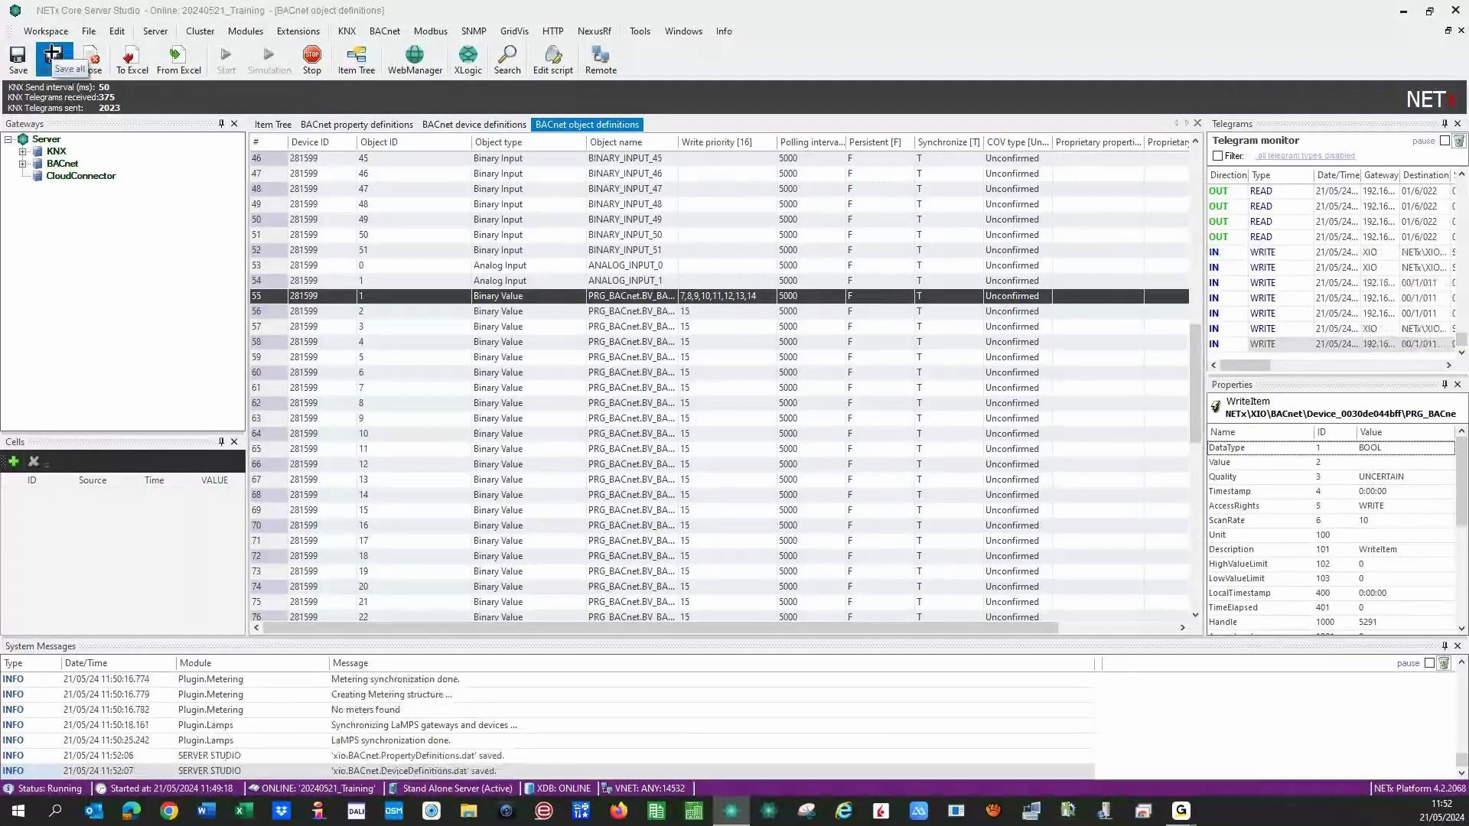
click(757, 456)
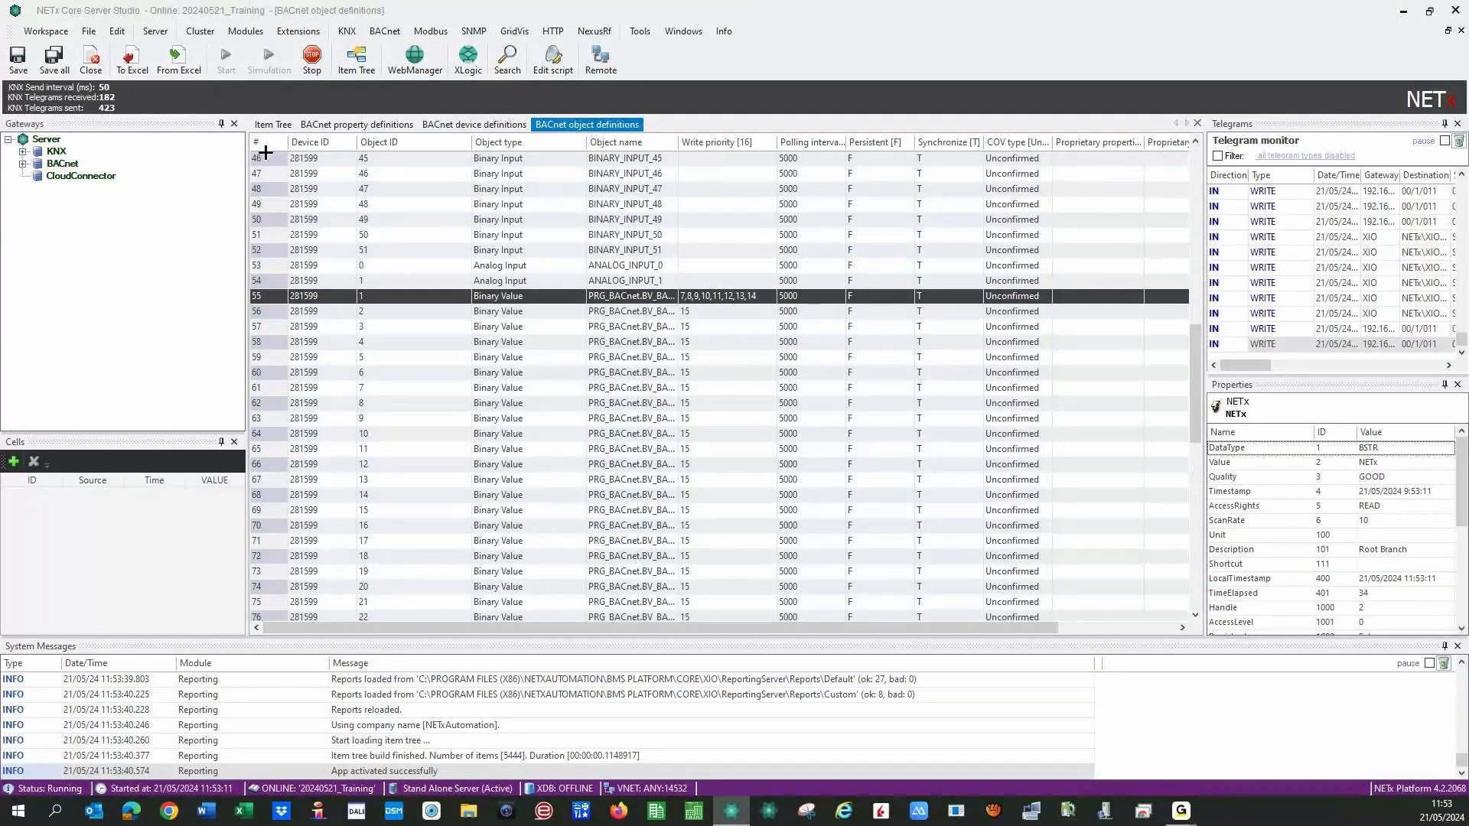
Examine the priority write and reset items of PRG_BACnet.BV_BACNET_DO01_C01_BMS under Device_0030de044bff in the item tree.
click(271, 124)
click(274, 173)
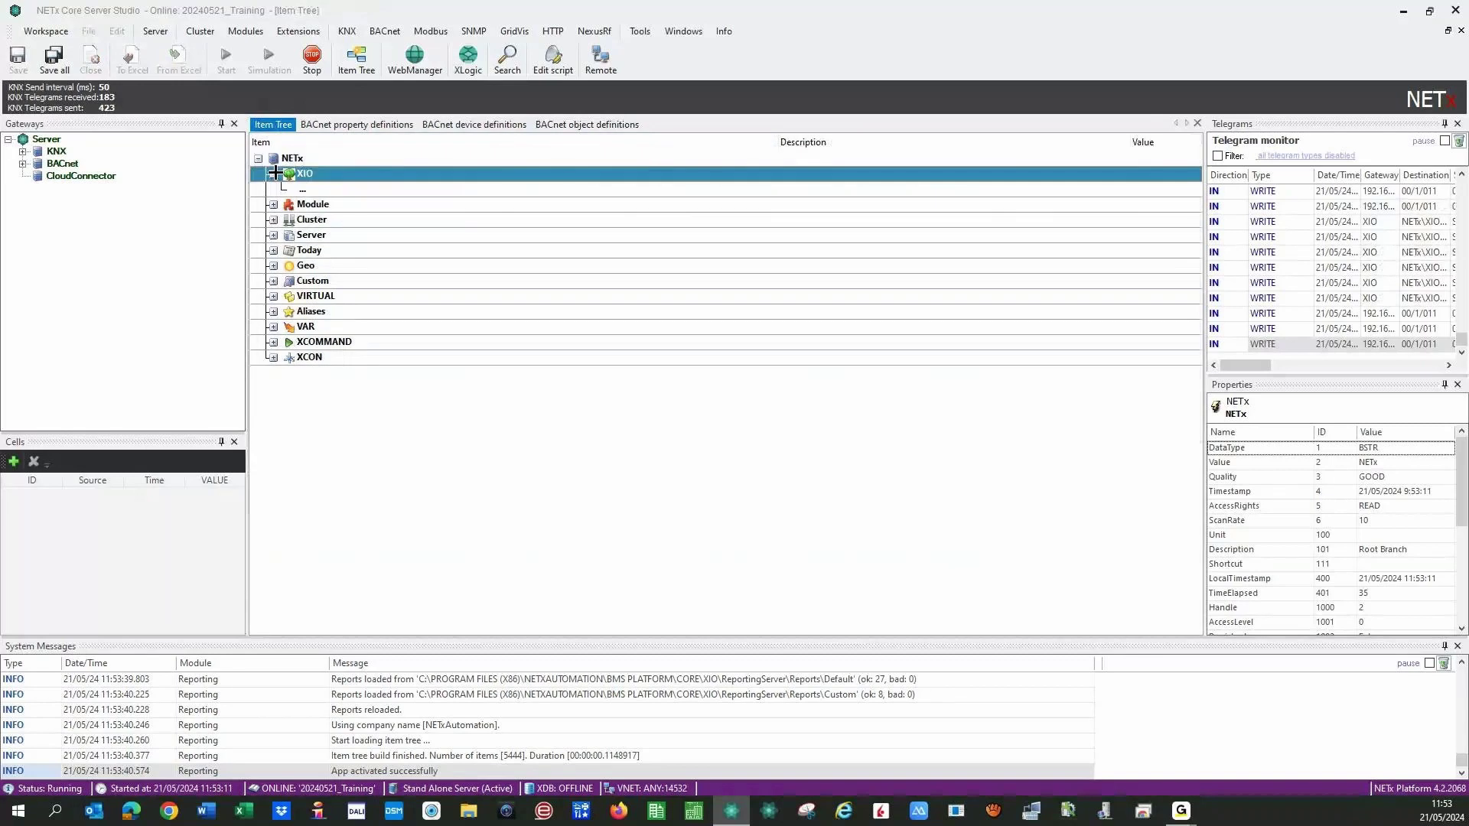
click(288, 203)
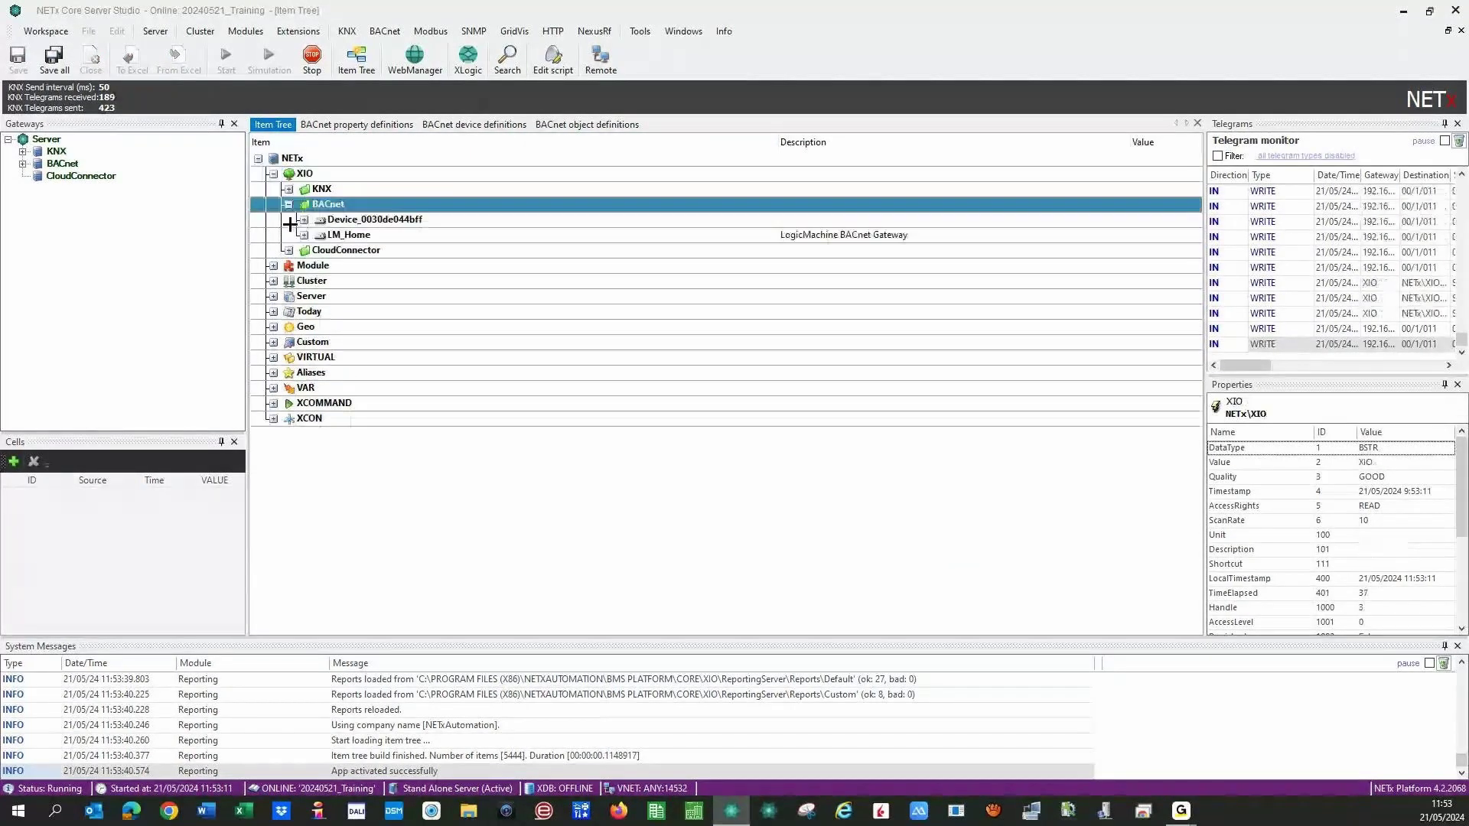
click(303, 220)
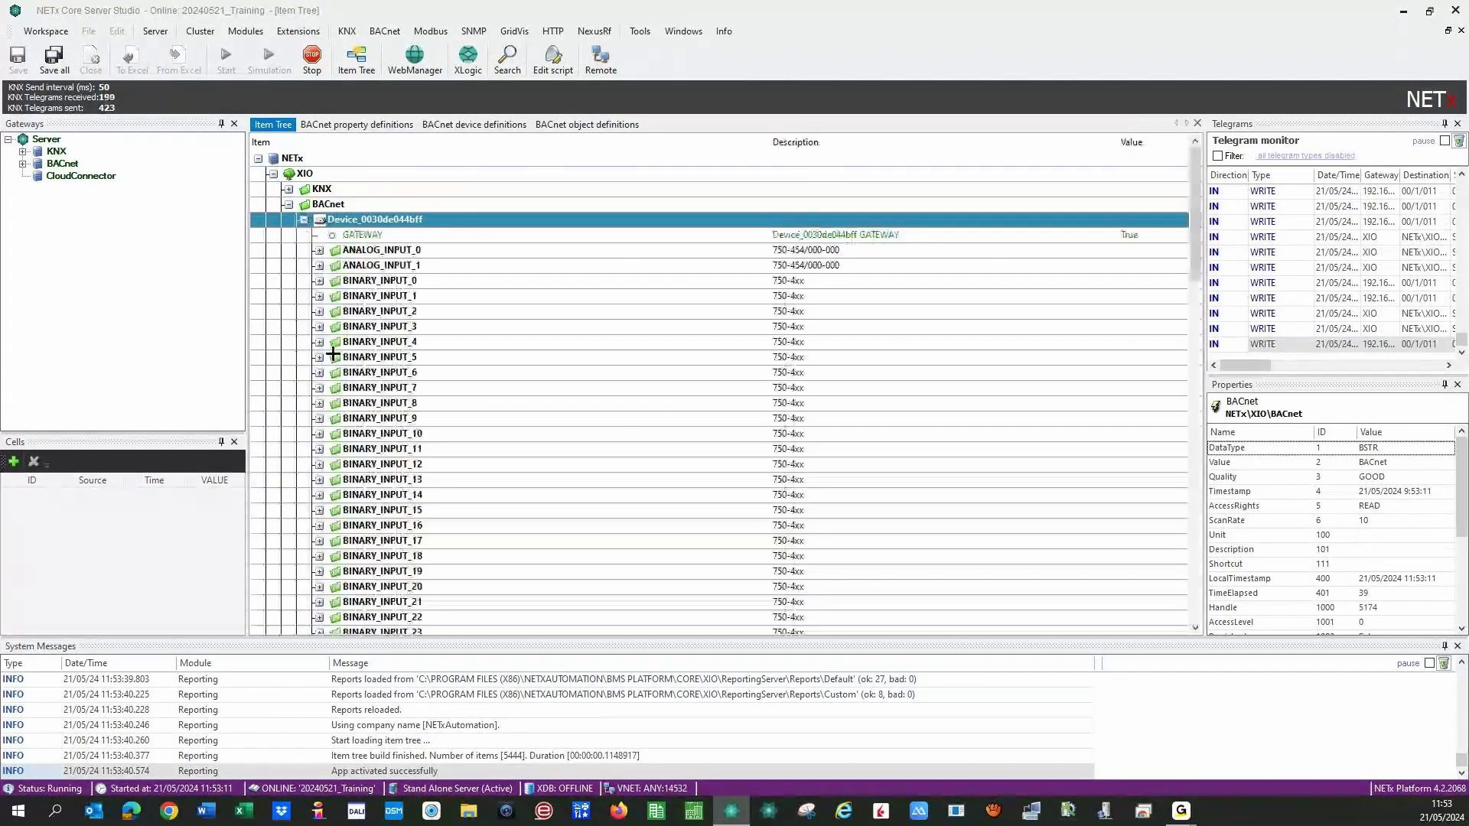
scroll(352, 394, down, 7)
scroll(347, 393, down, 7)
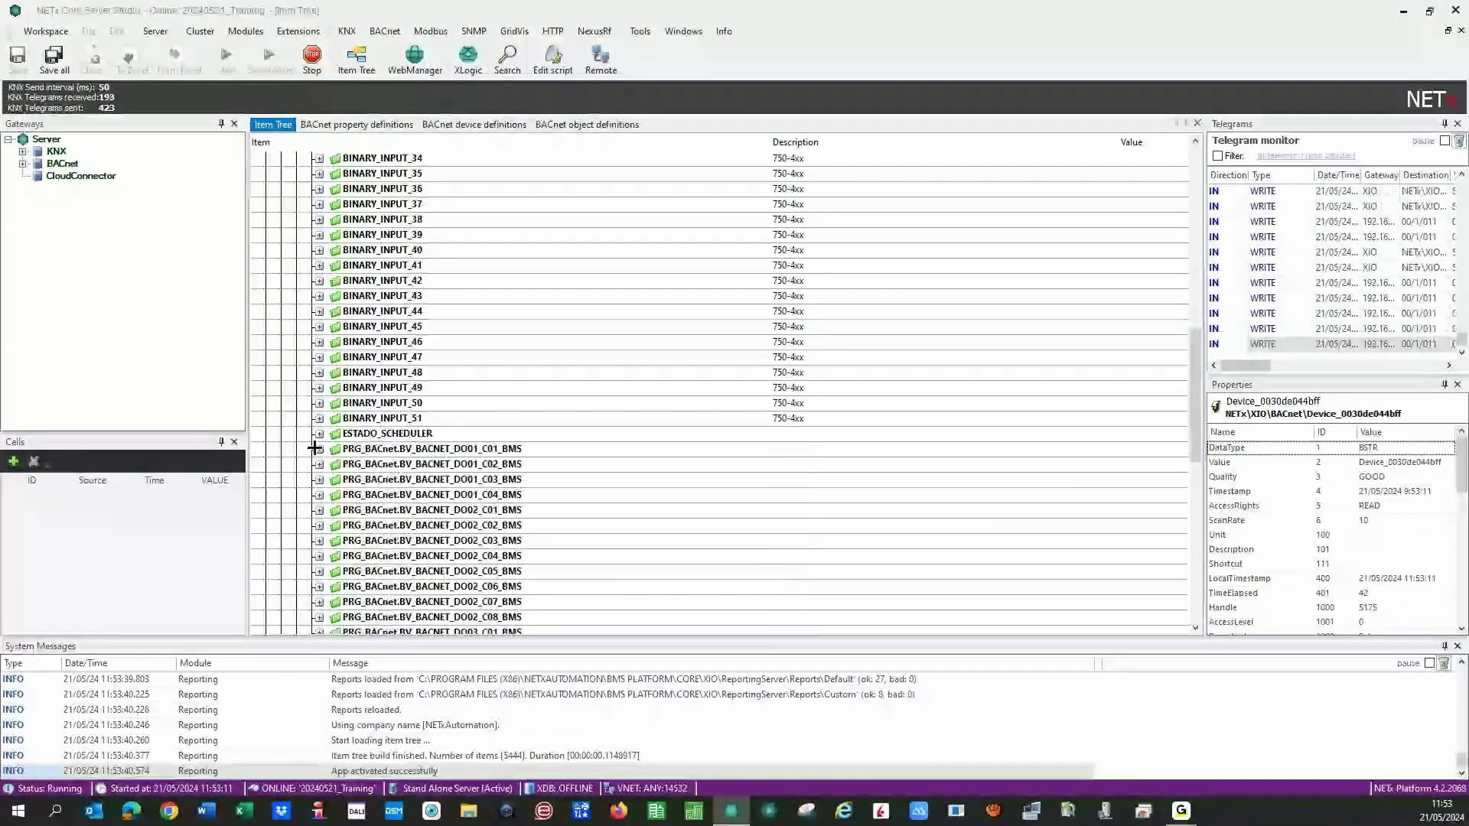
click(319, 449)
scroll(538, 482, down, 7)
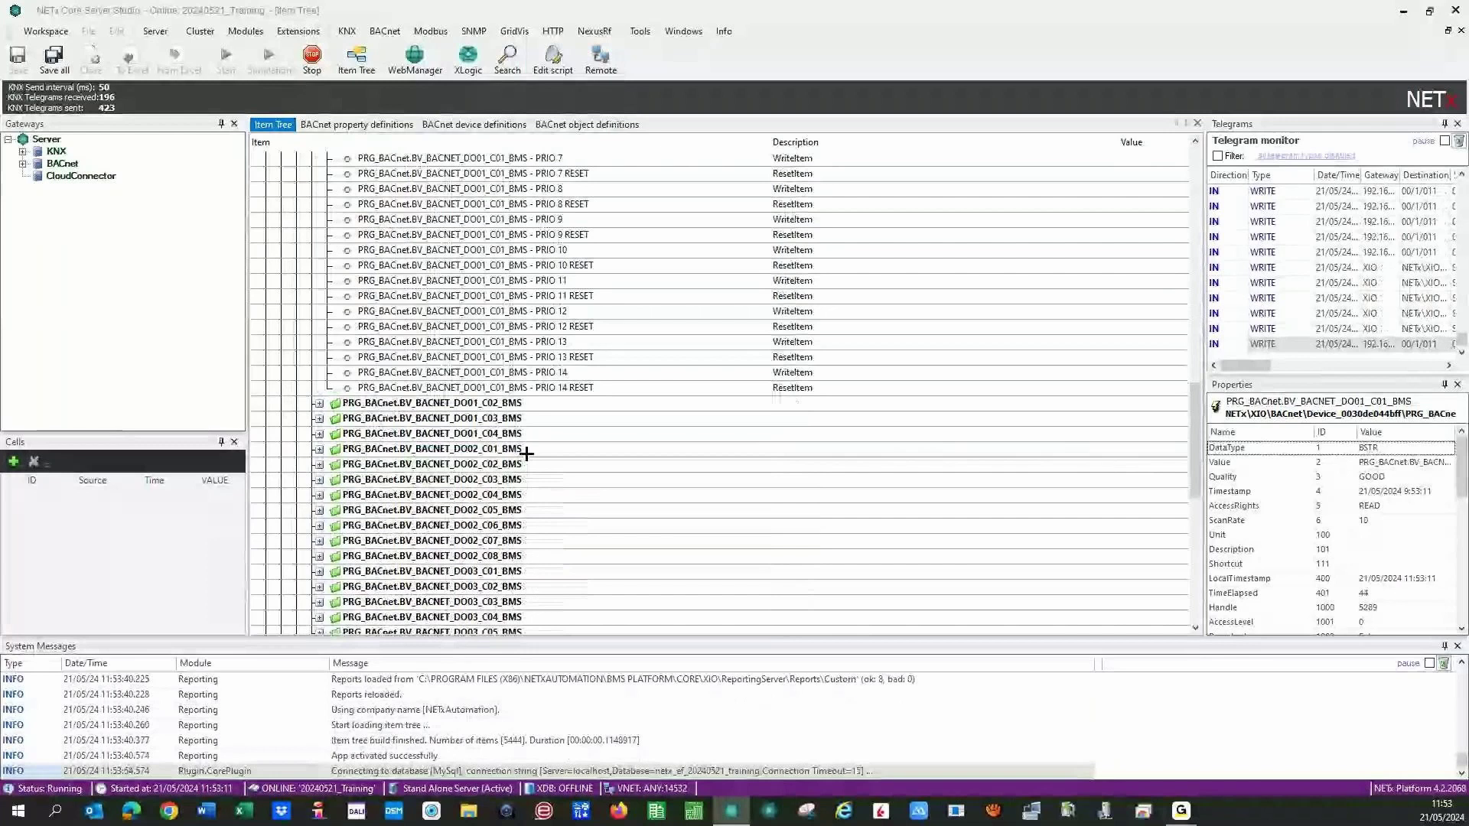
scroll(963, 311, up, 3)
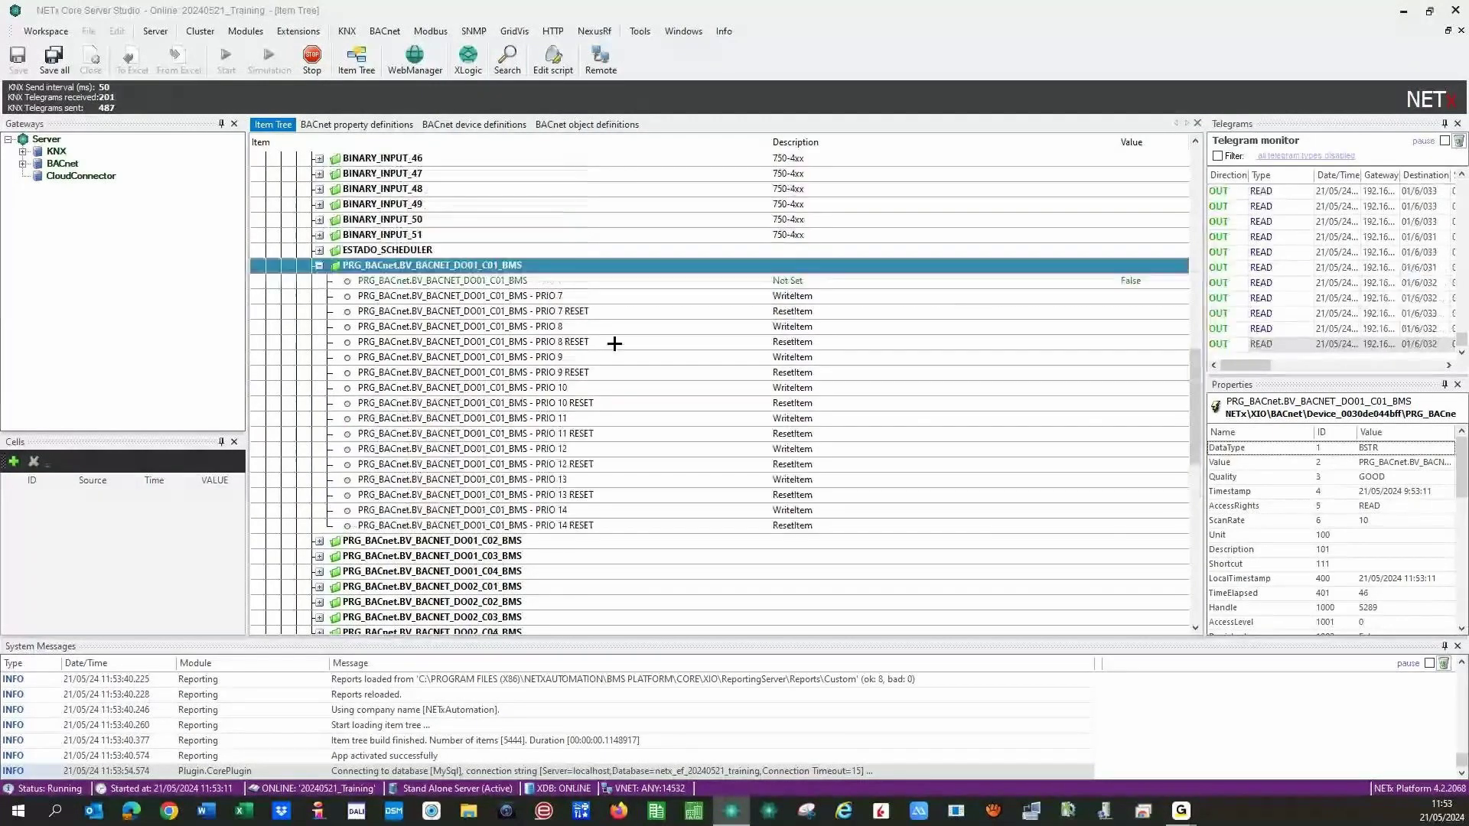
click(578, 297)
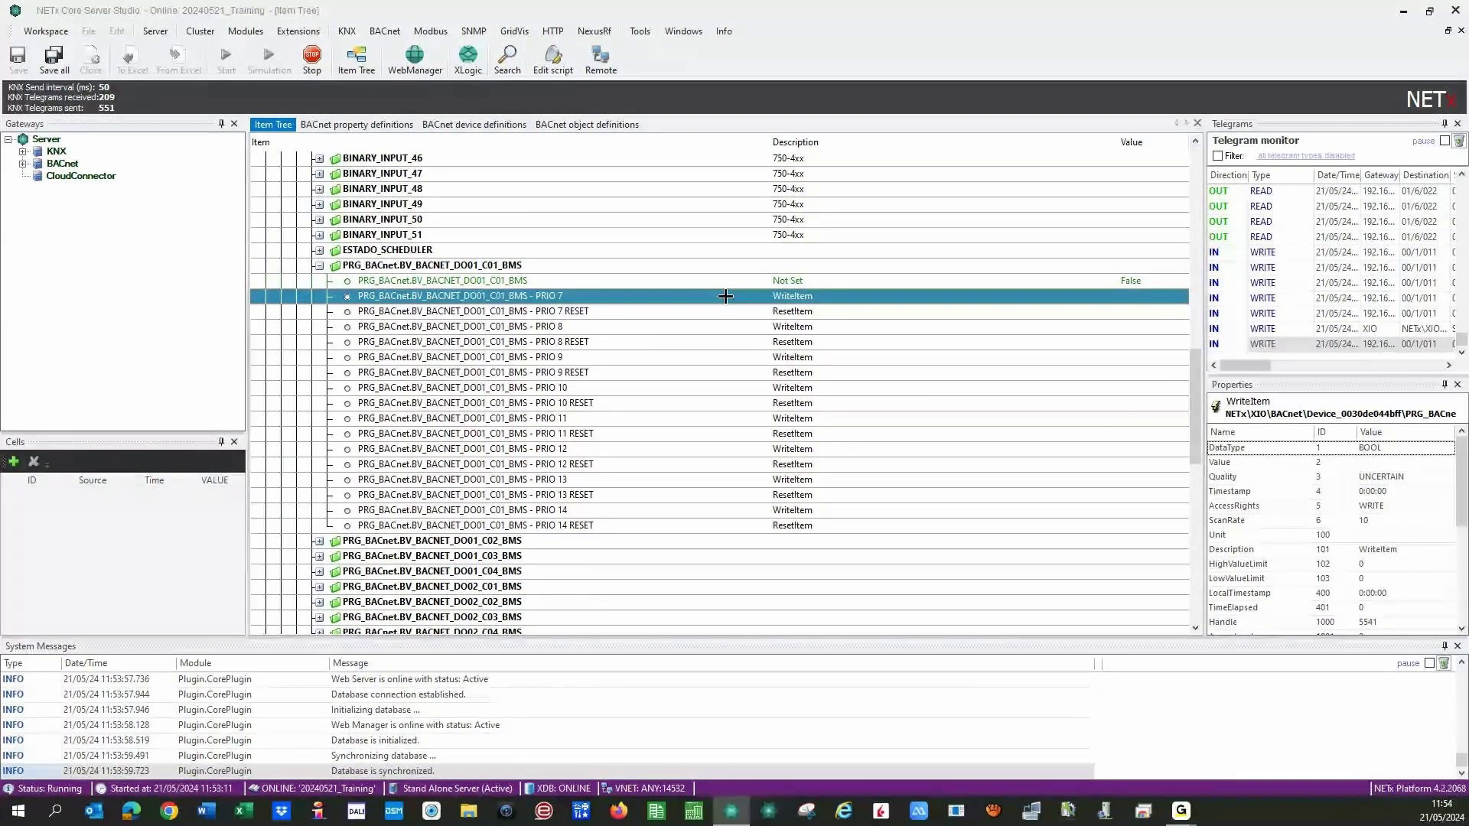
key(Up)
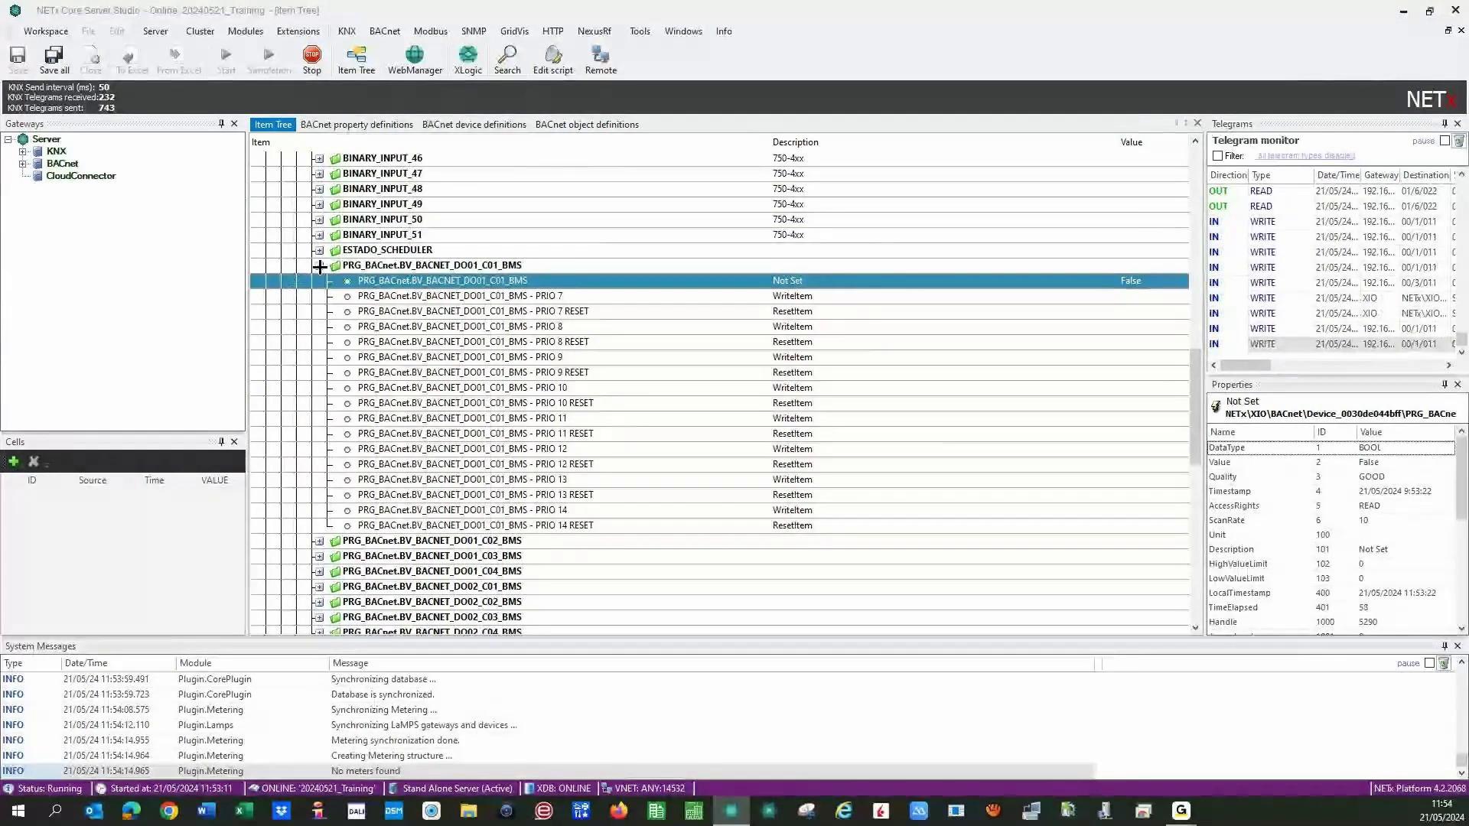
Set the write priority of Binary Value object 1 on device 281599 to 15, and save all definitions with a server reinitialization.
click(553, 123)
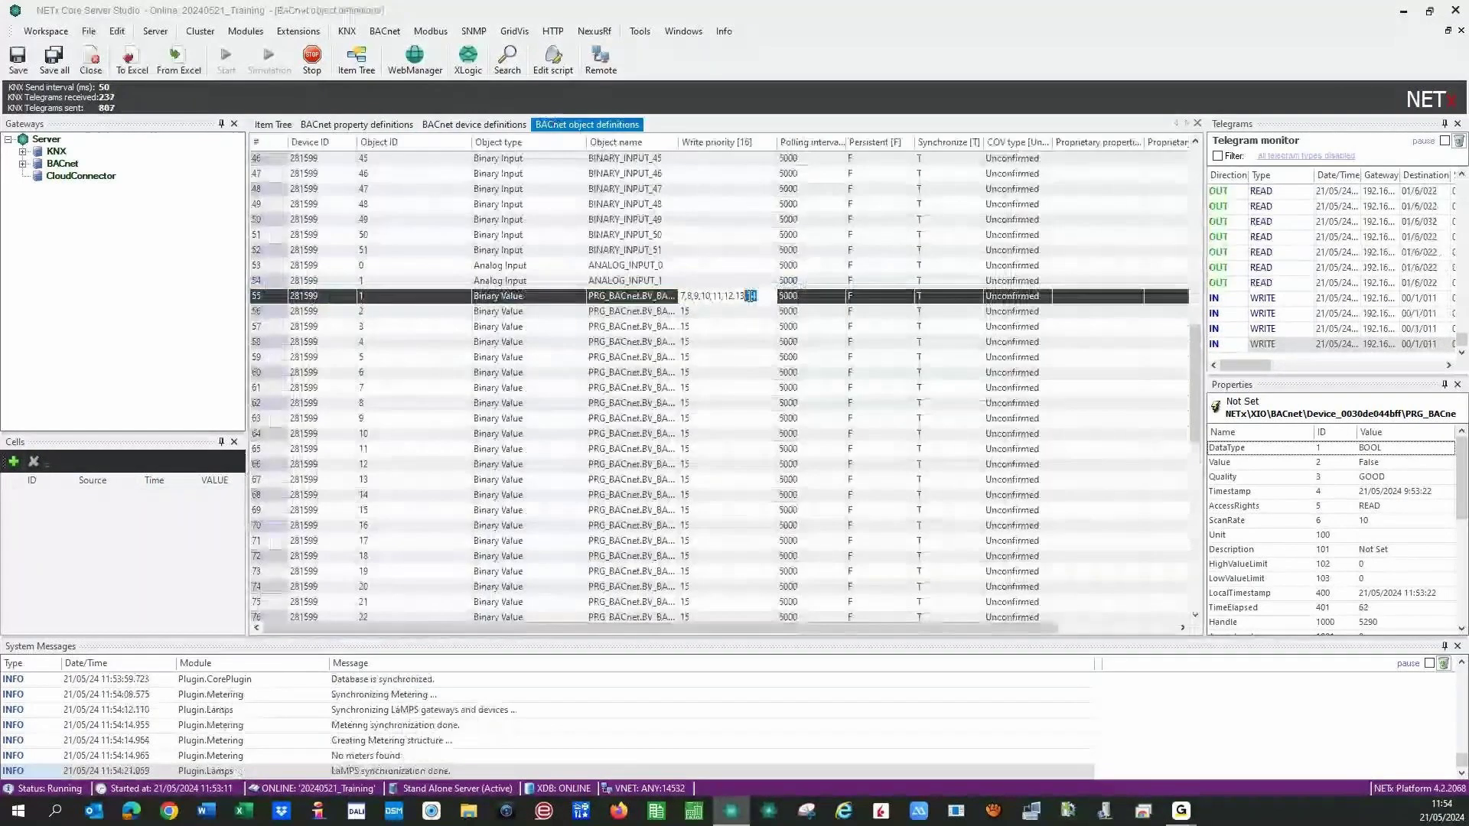
click(698, 296)
text(15)
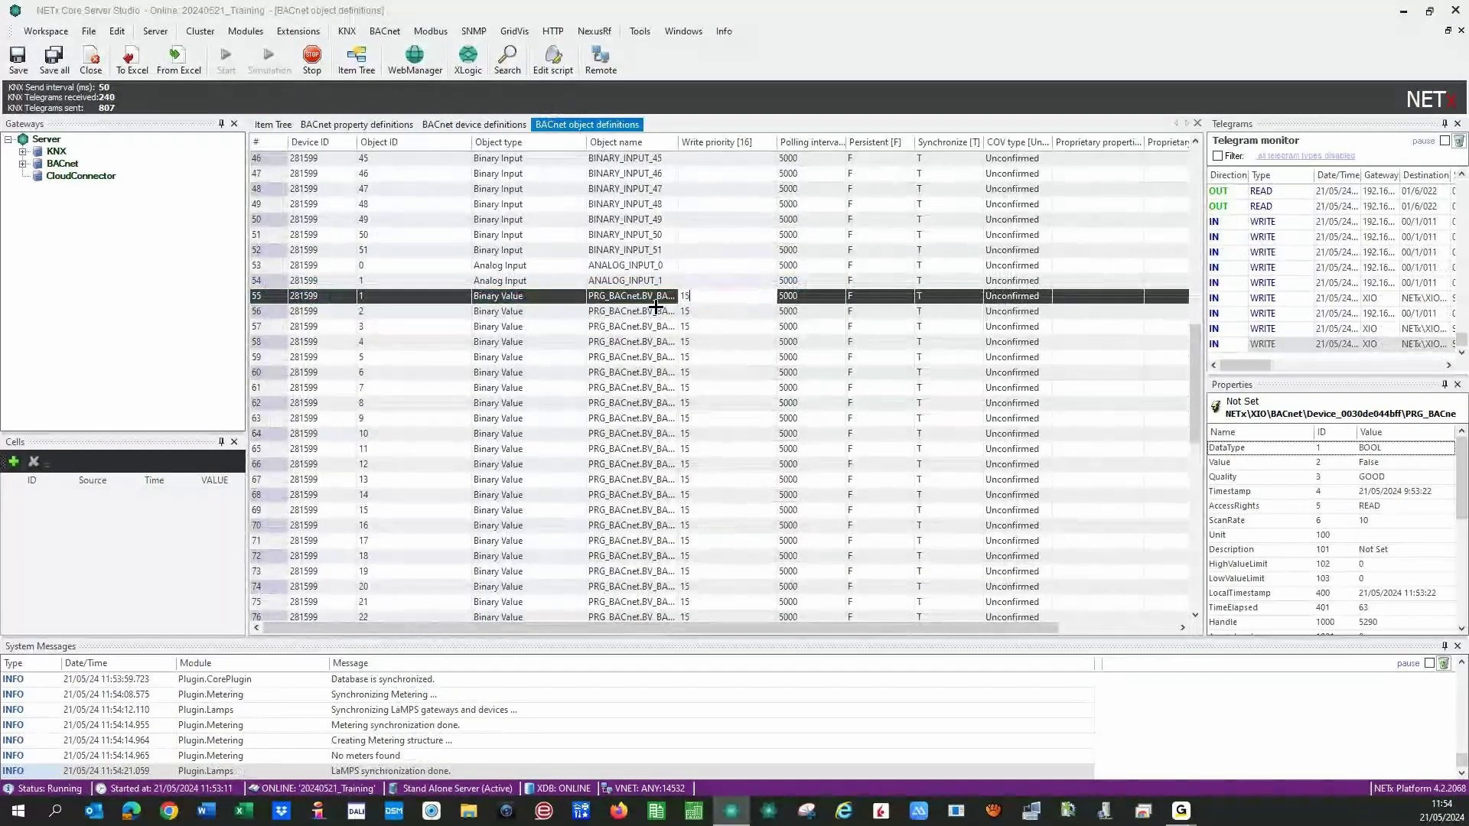
click(474, 124)
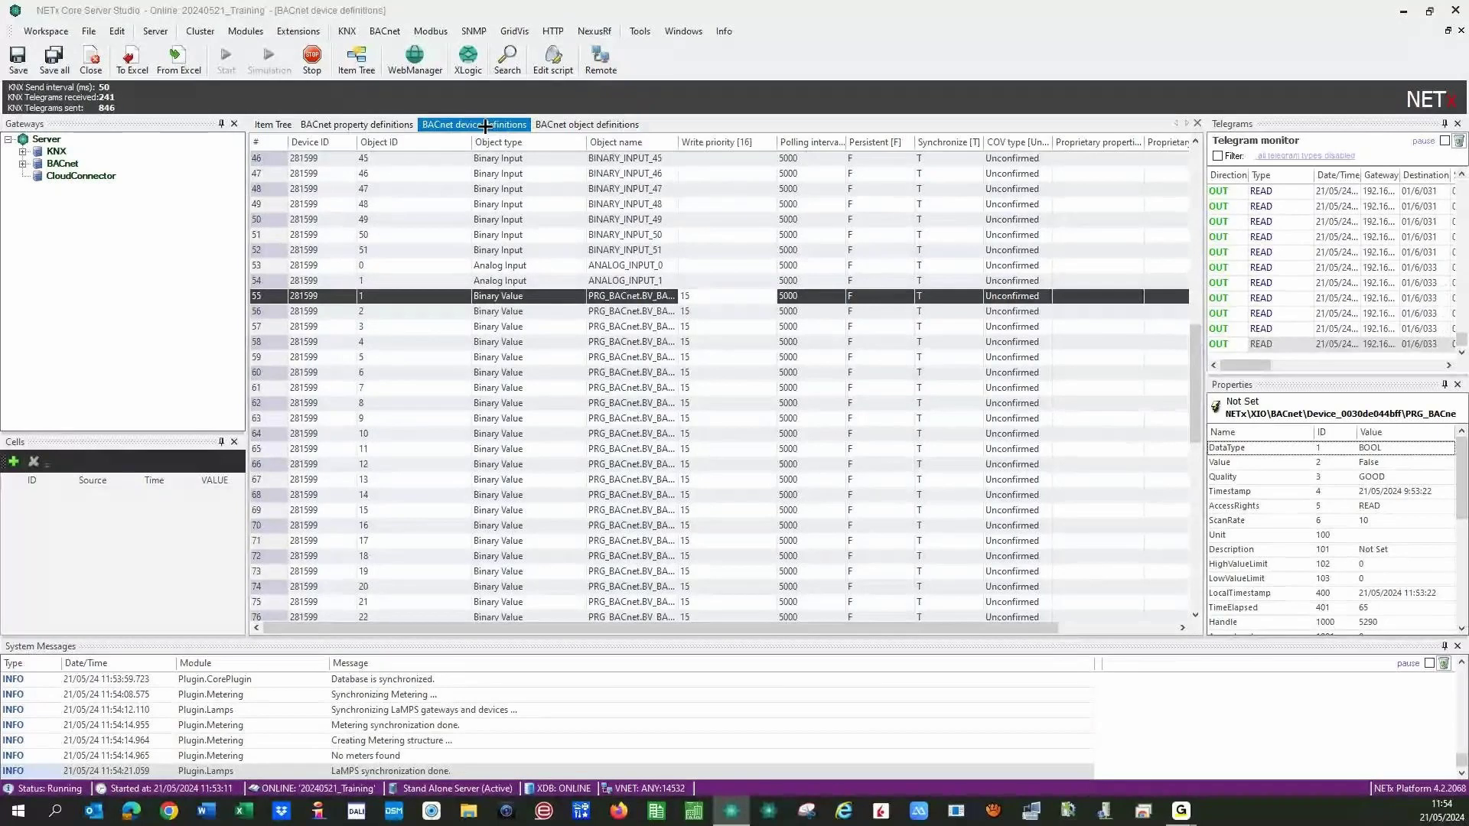
click(51, 55)
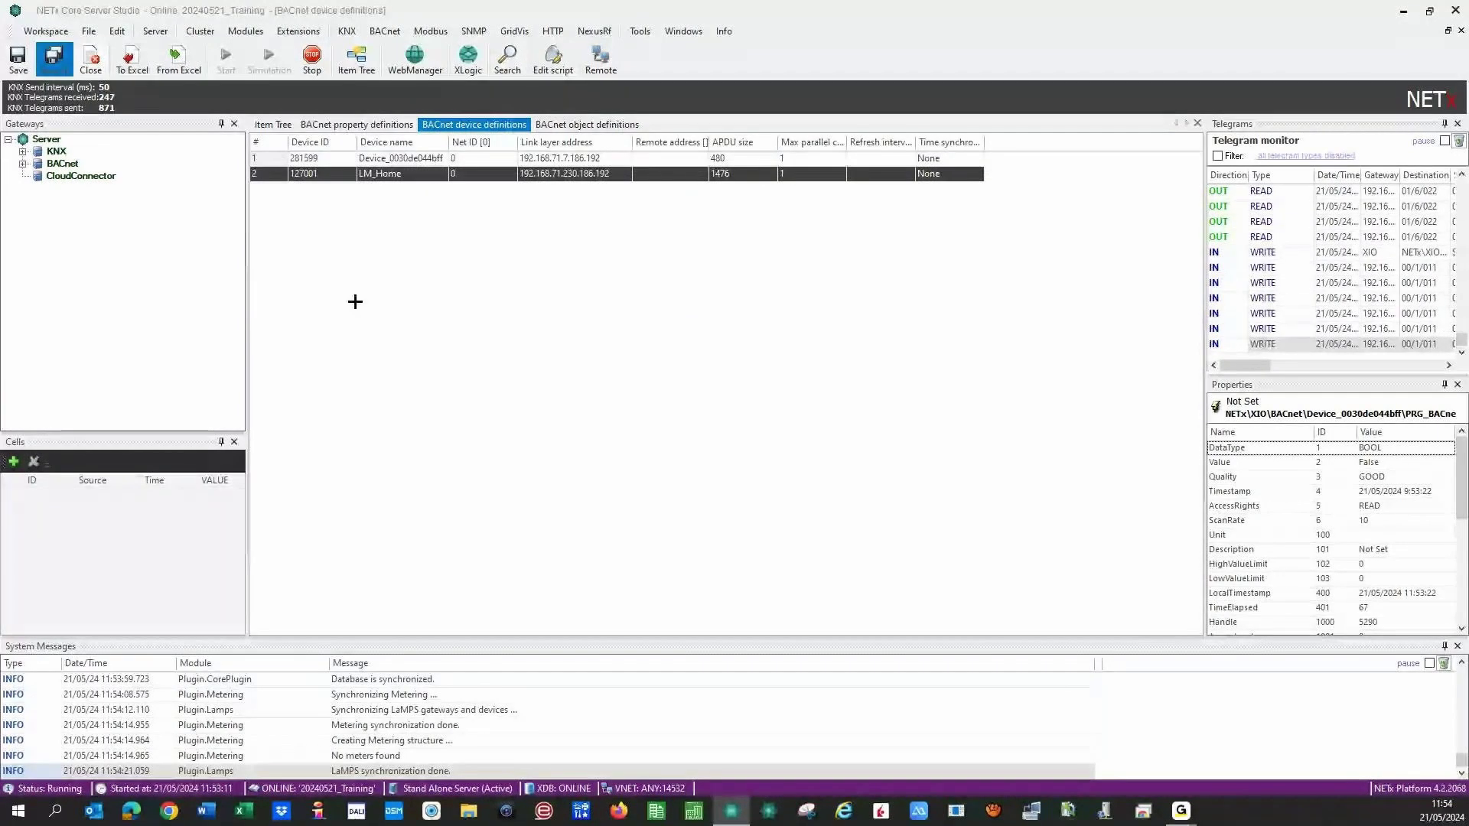
click(832, 452)
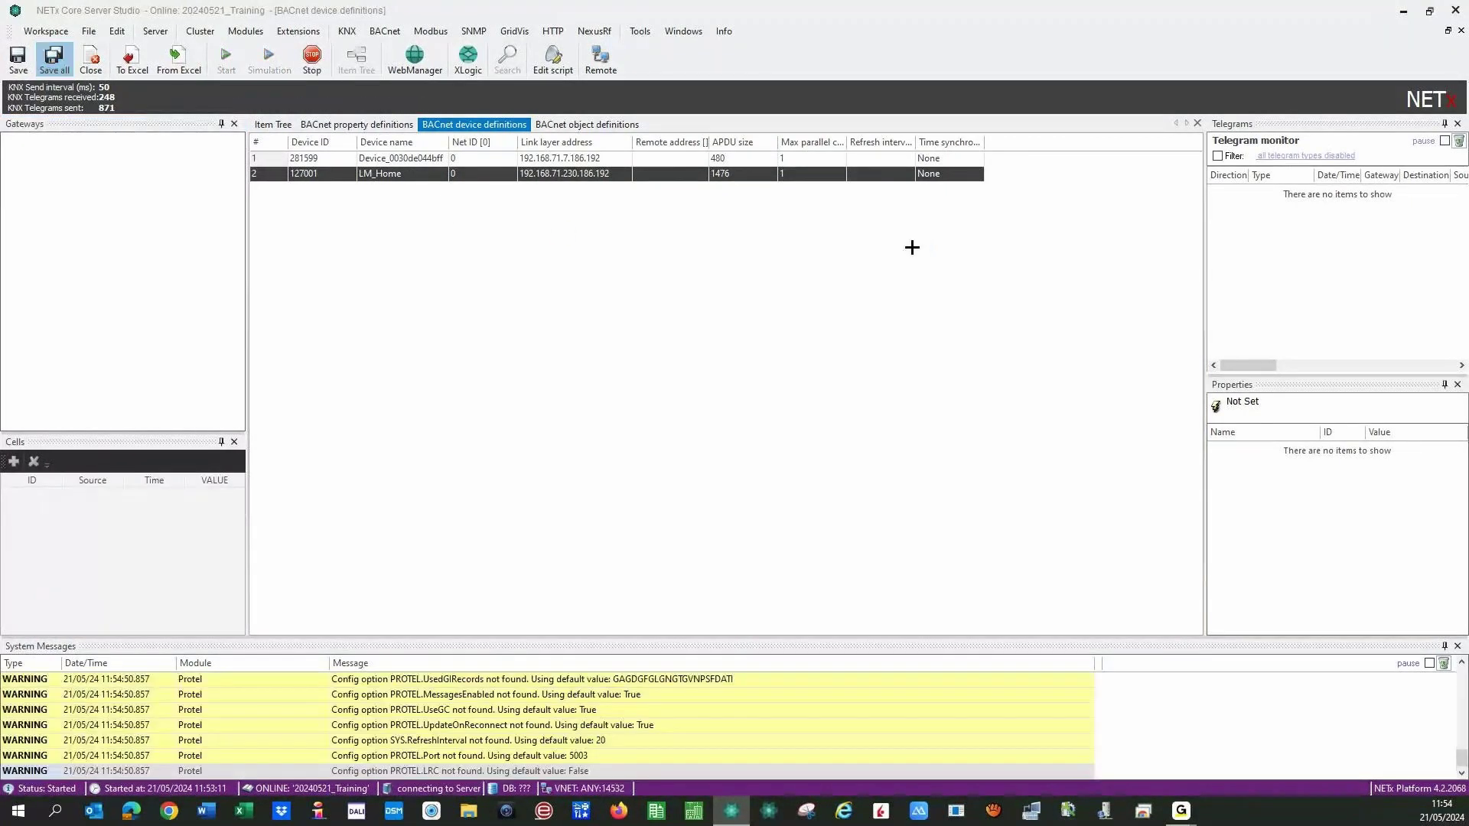
Close the BACnet device, object and property definitions, keeping only the item tree open.
click(1197, 123)
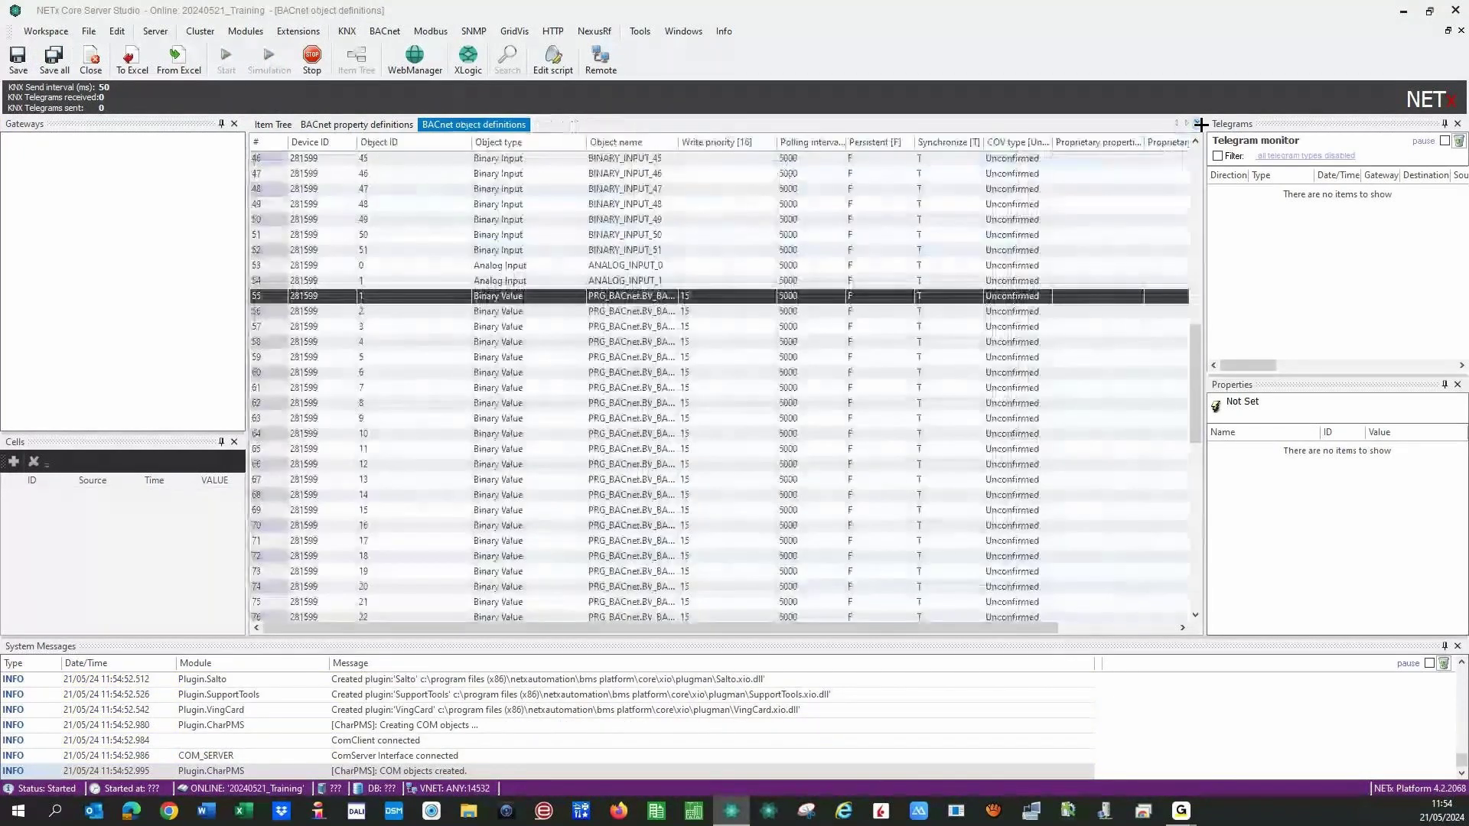
click(1197, 124)
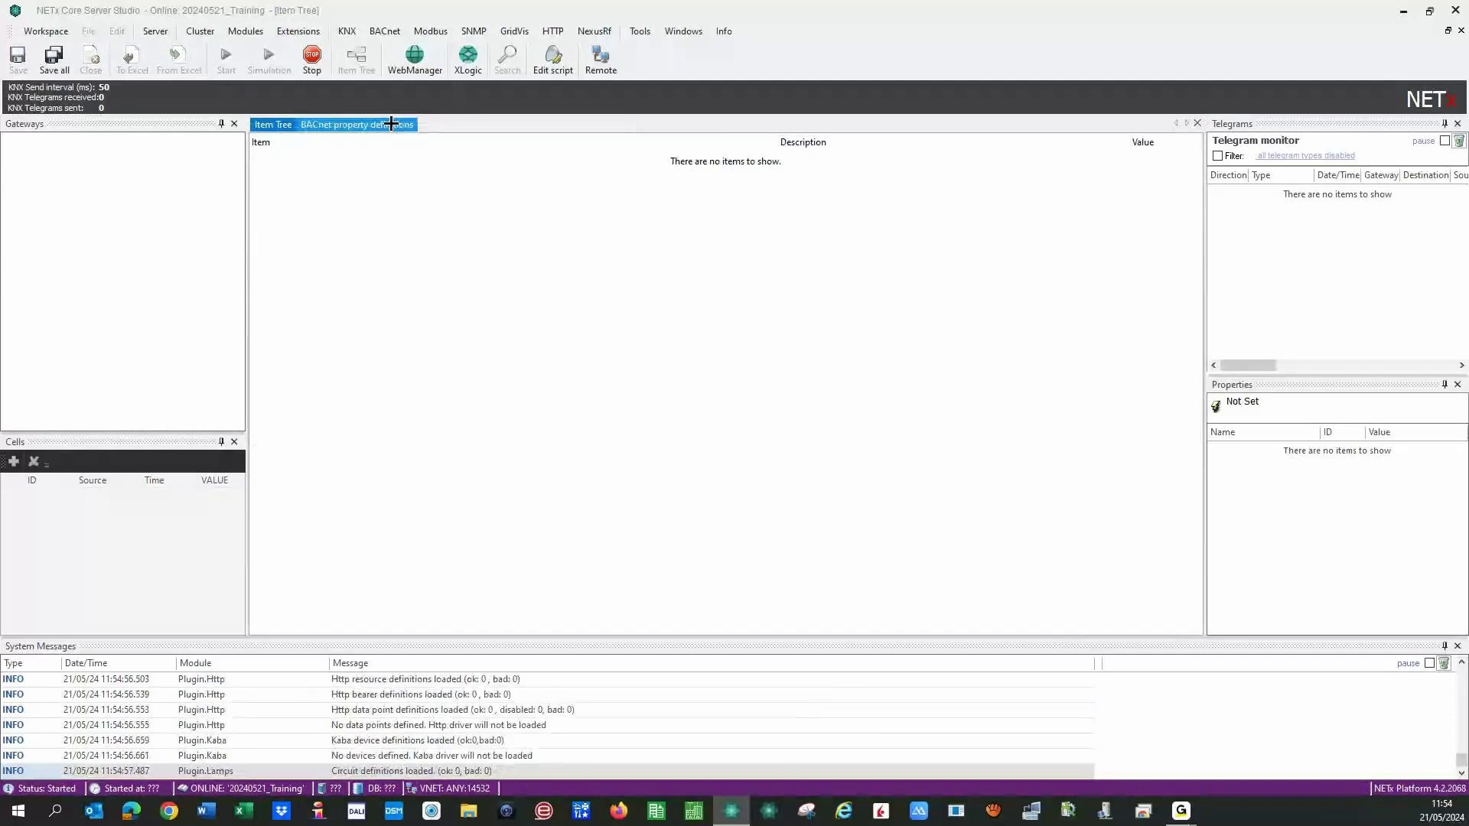
click(391, 124)
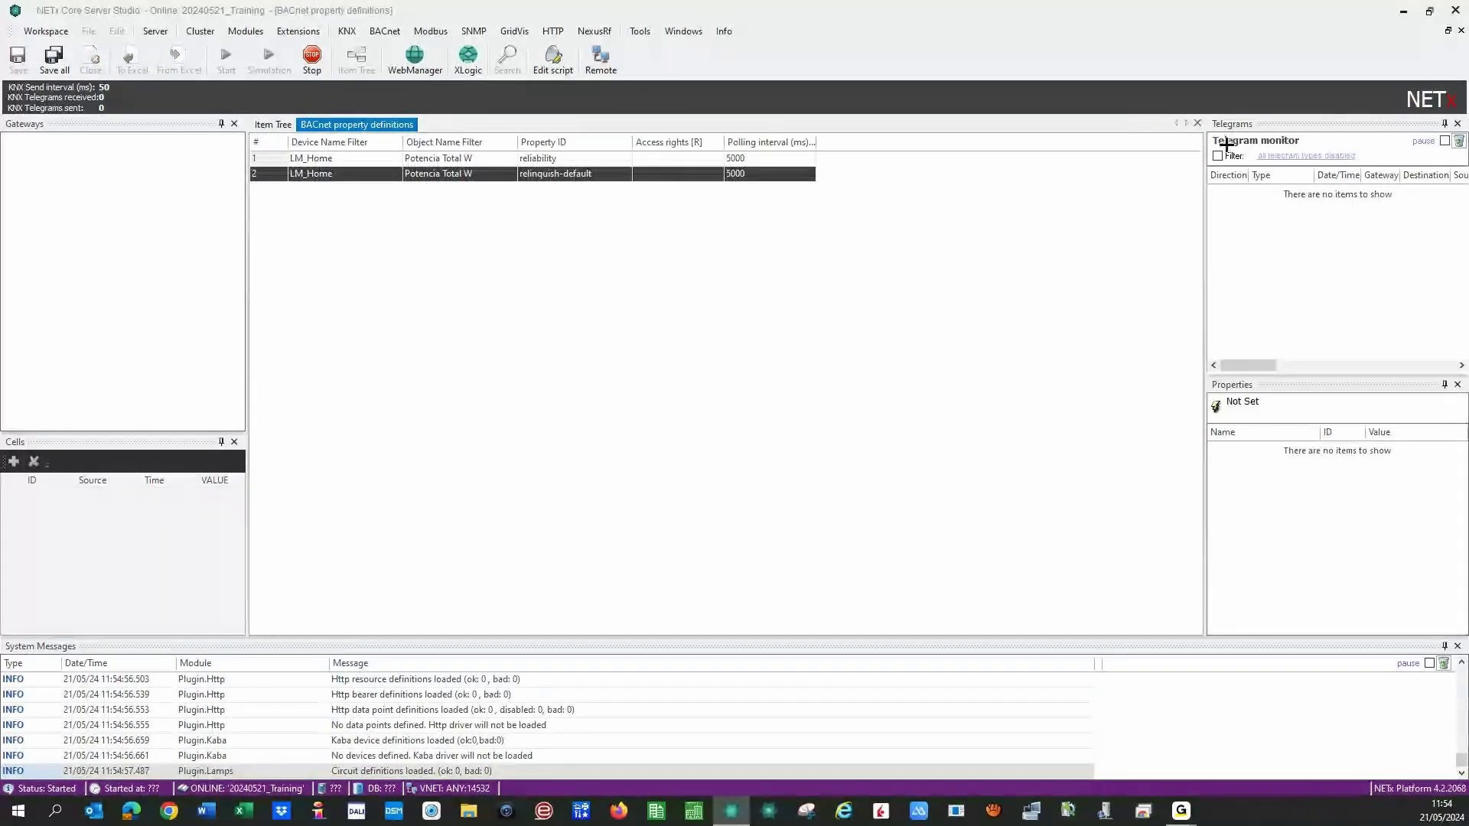
click(1197, 123)
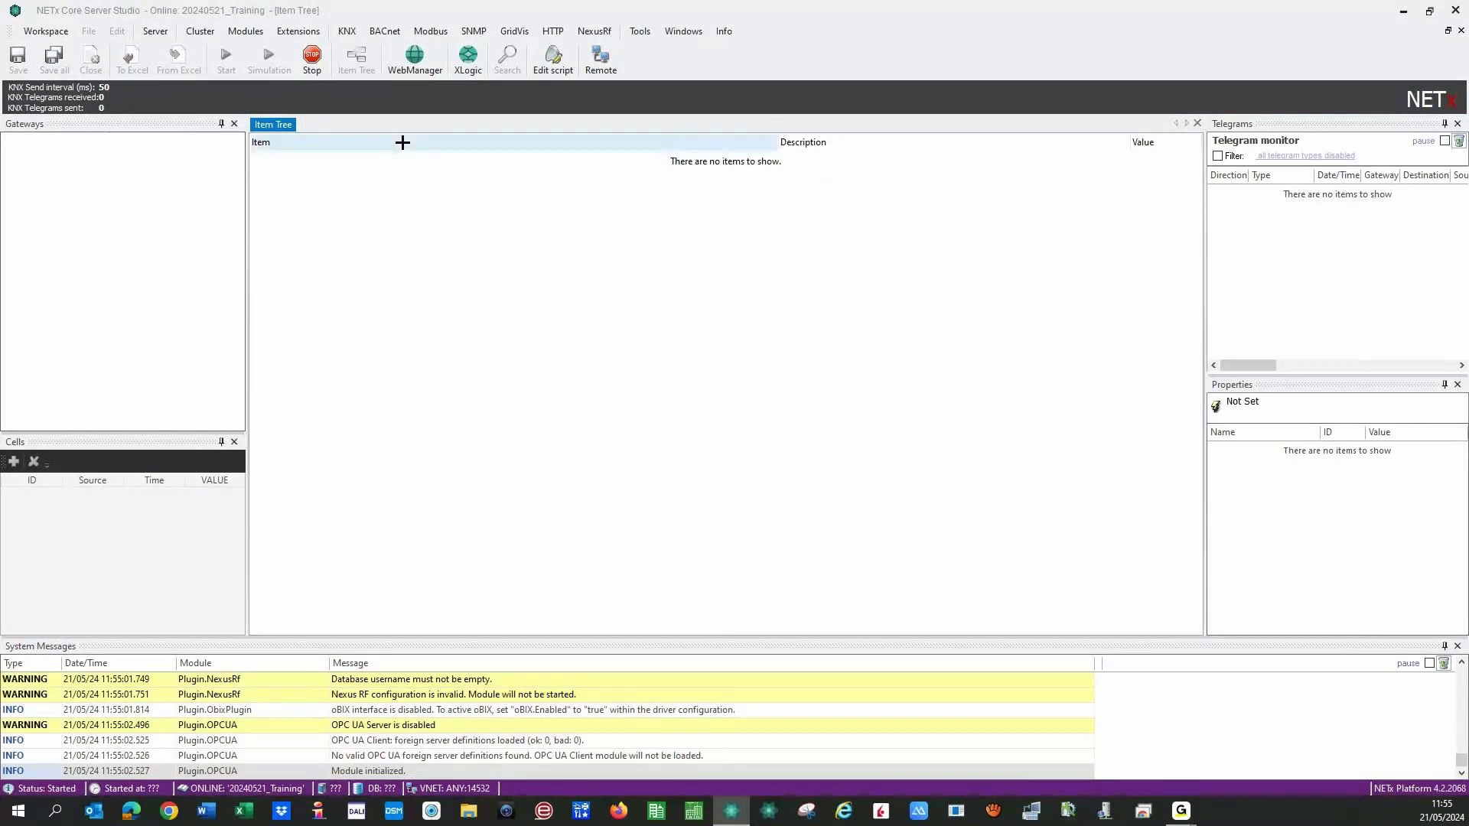
Open the Modbus driver configuration and read the descriptions of its device connection logging and offset address naming parameters.
click(429, 30)
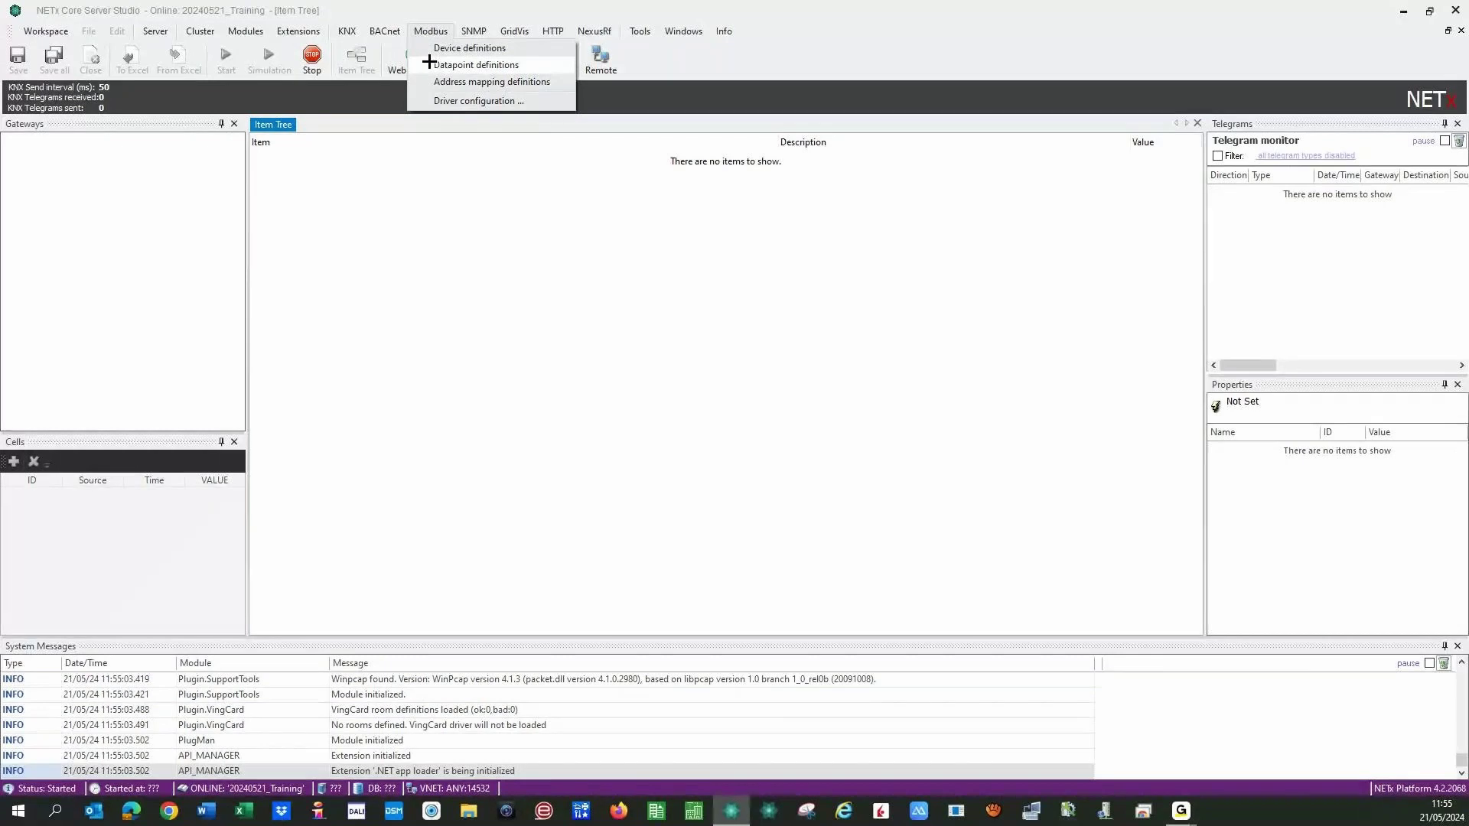
click(427, 100)
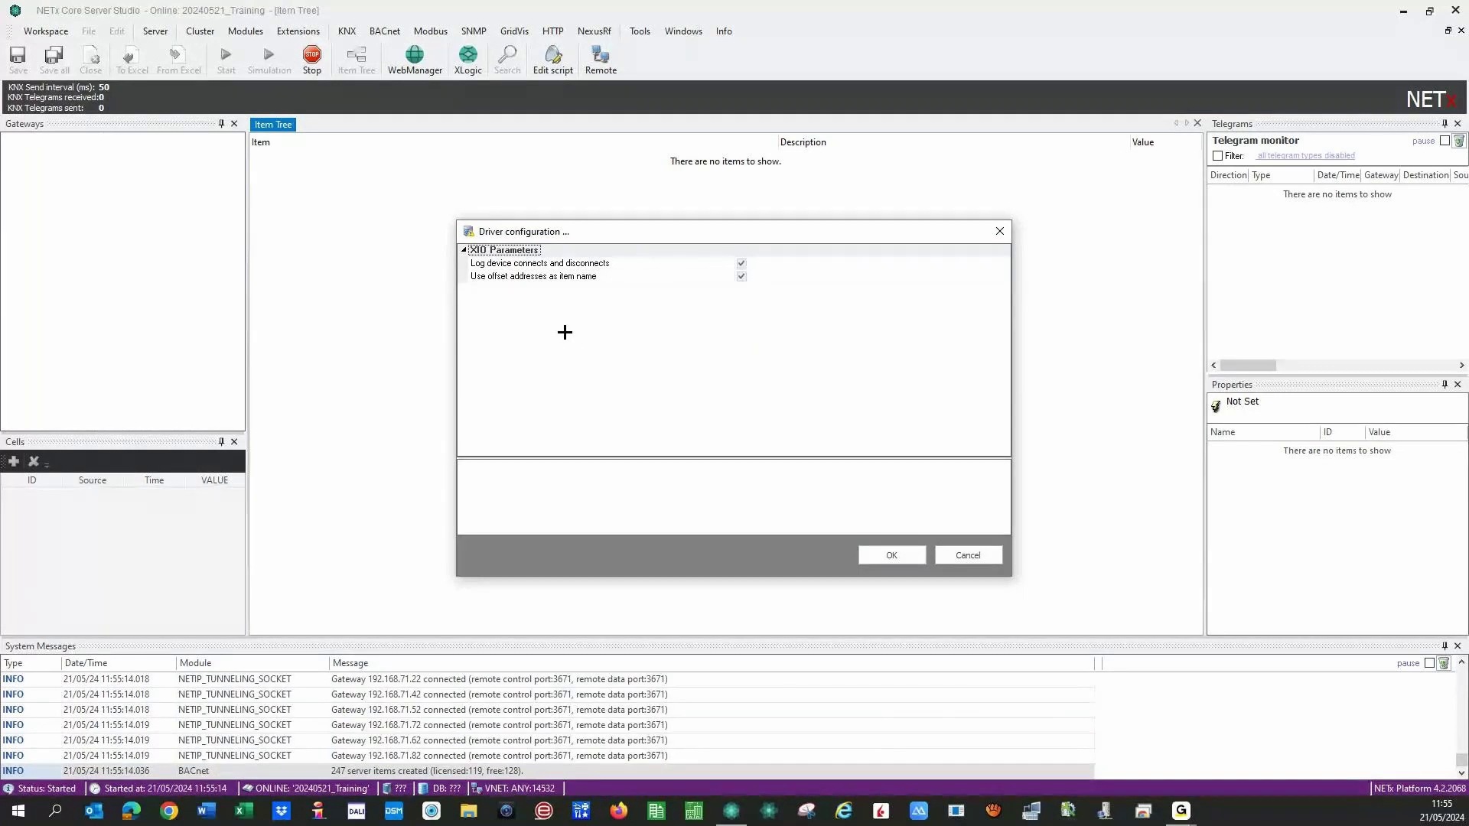
click(622, 262)
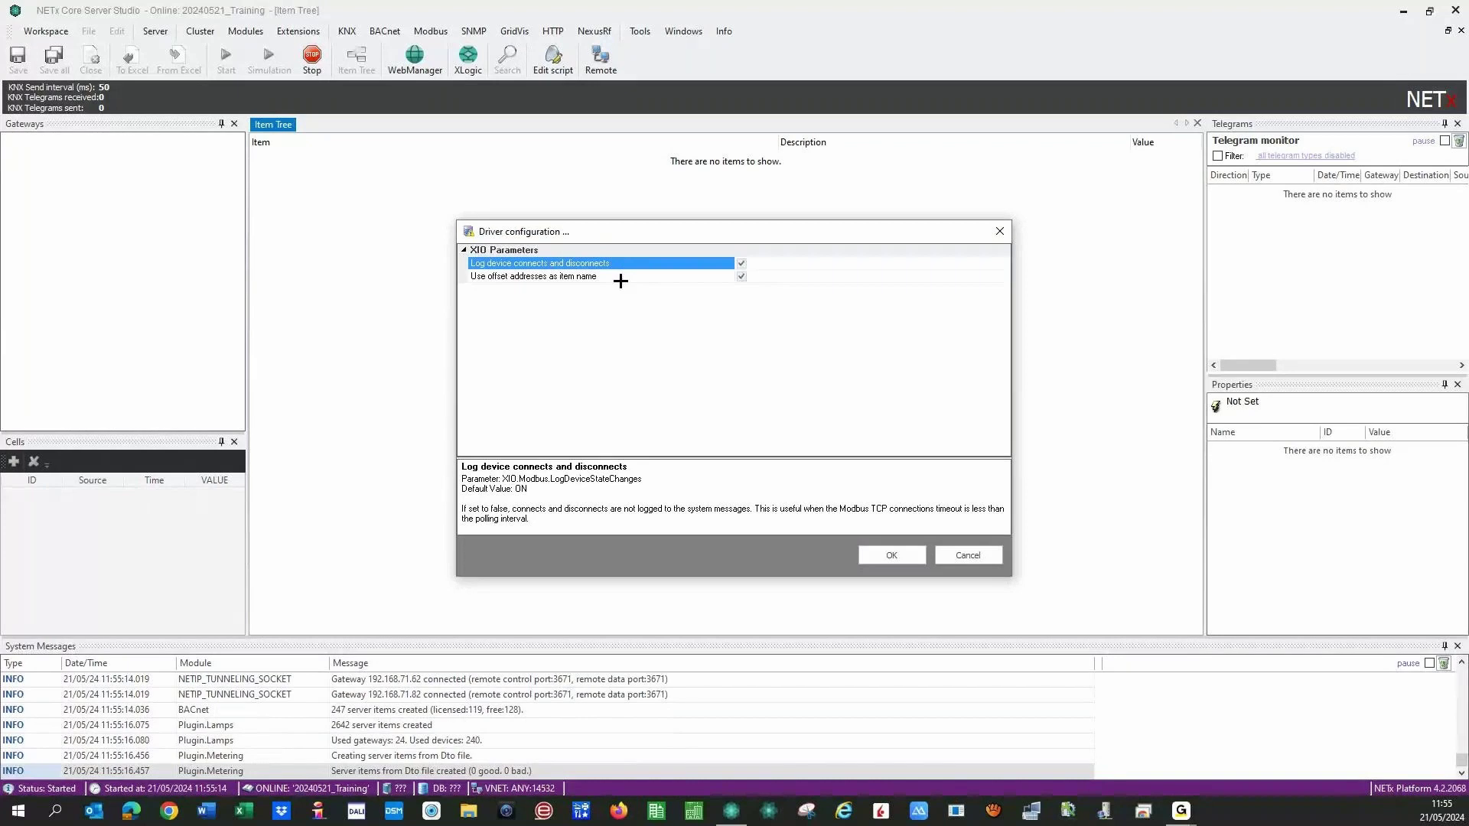
click(619, 277)
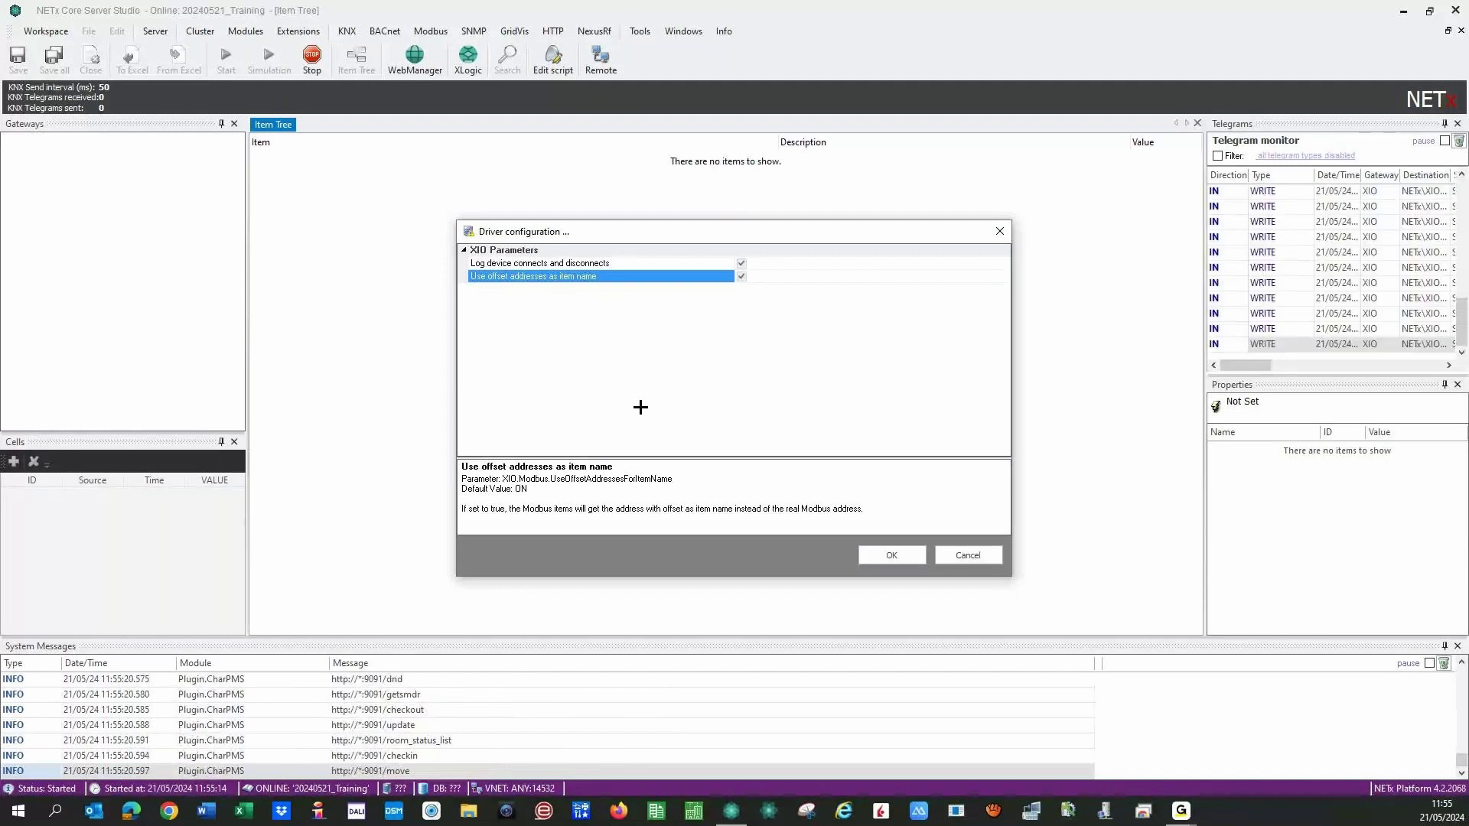
Close the Modbus driver configuration without changes and open the Modbus device definitions and datapoint definitions.
click(956, 556)
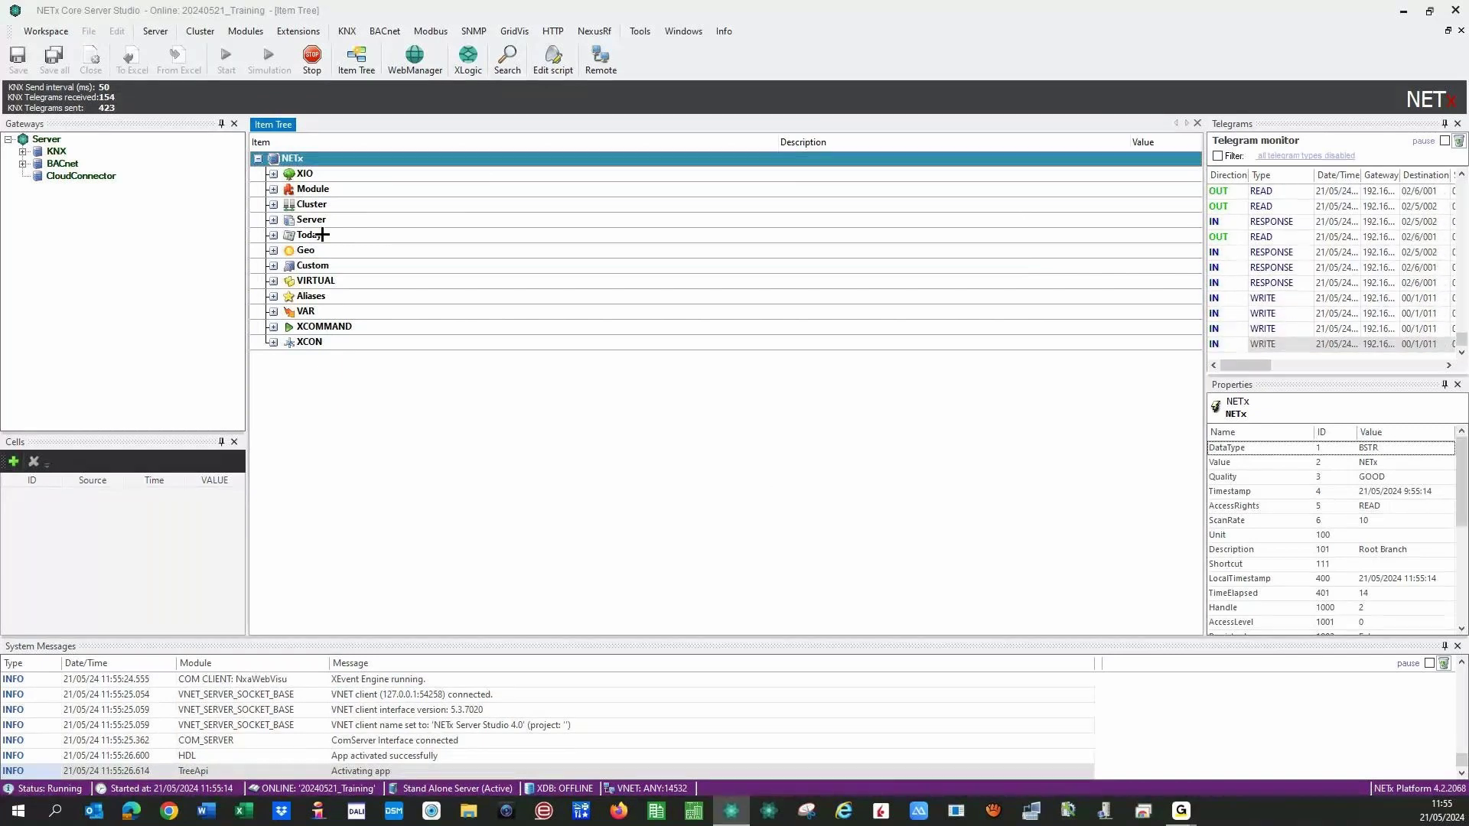
click(430, 32)
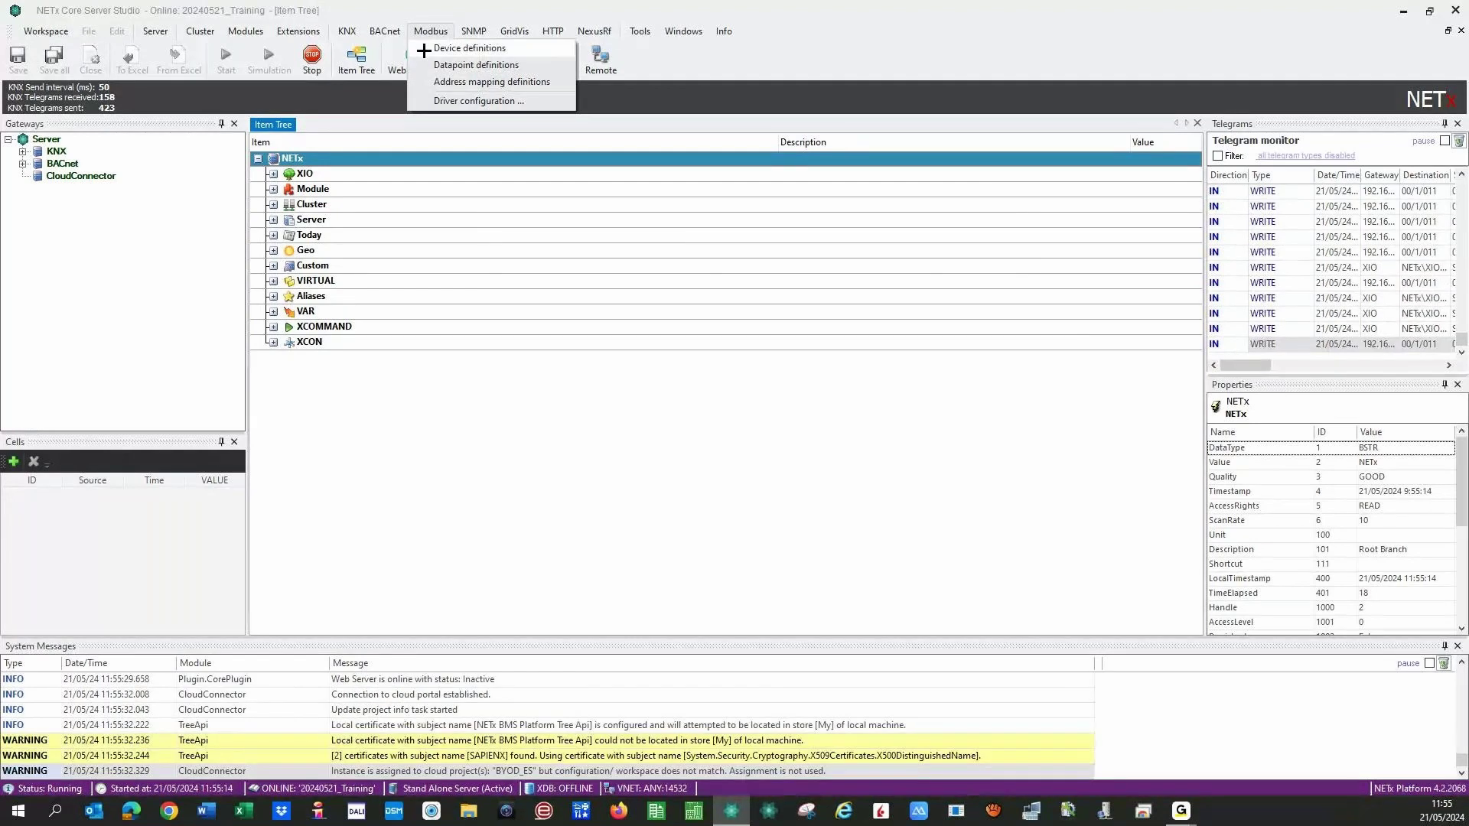
click(423, 49)
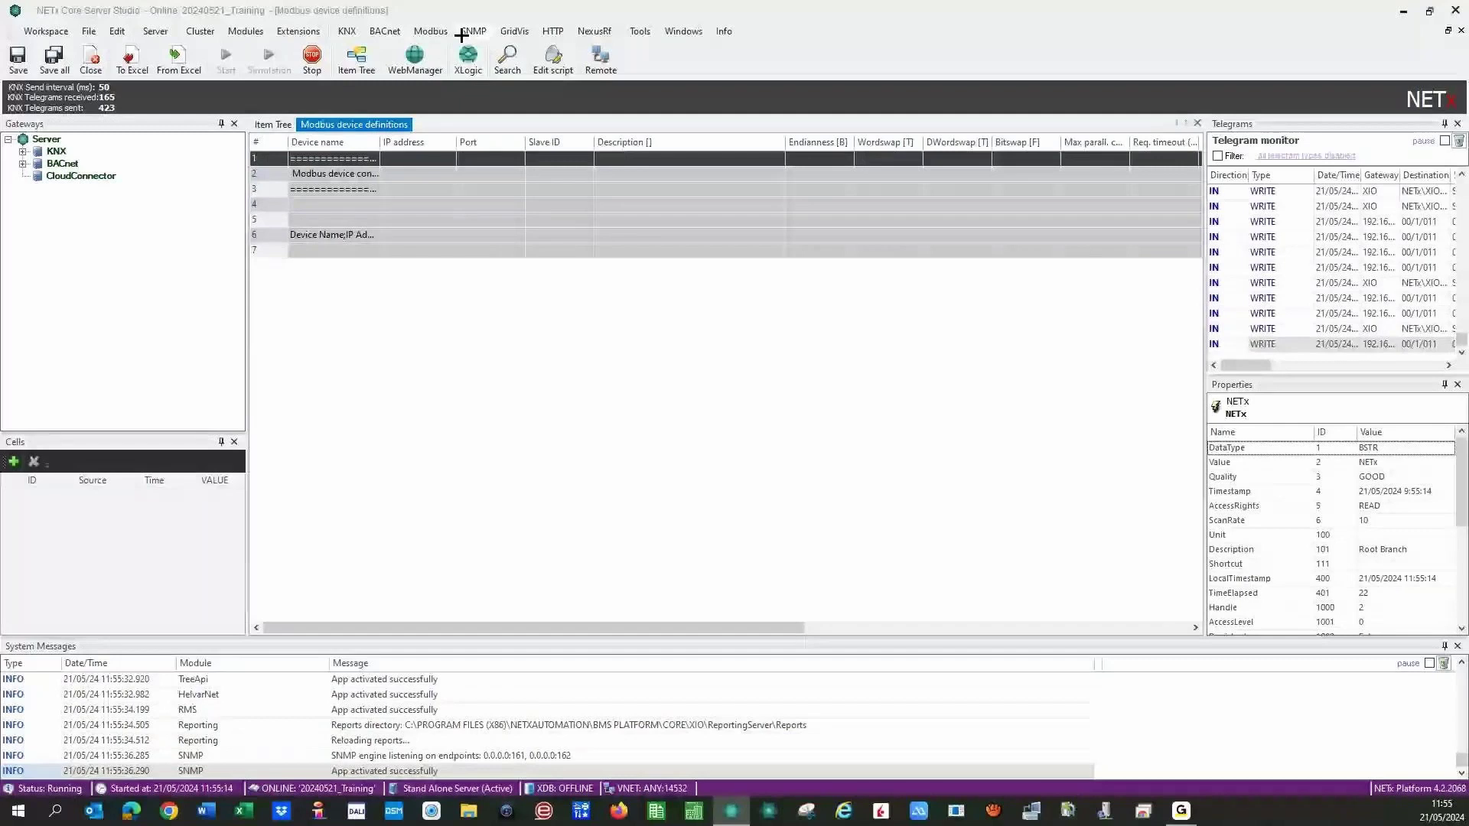
click(431, 31)
click(459, 66)
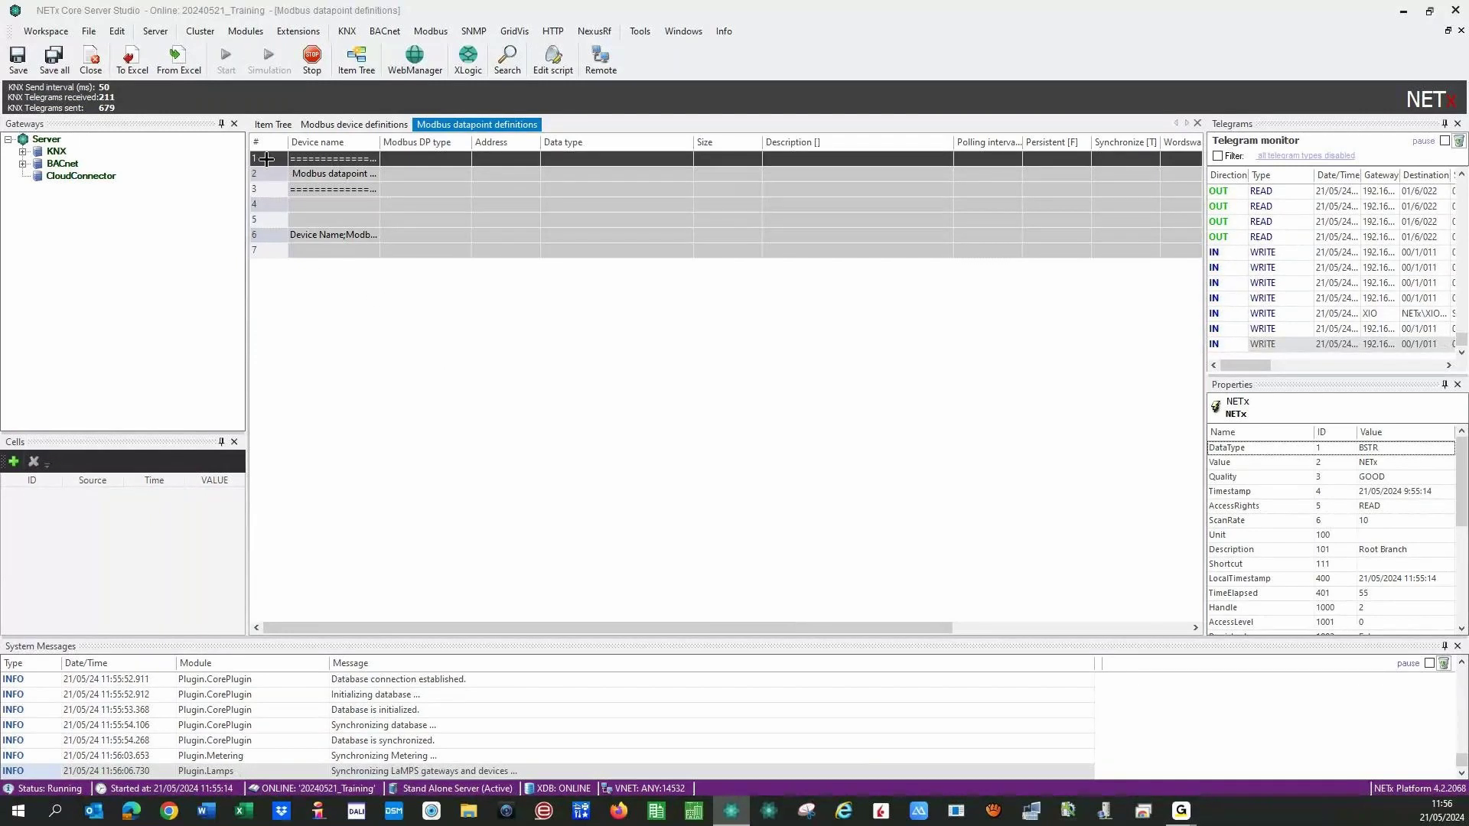
click(378, 124)
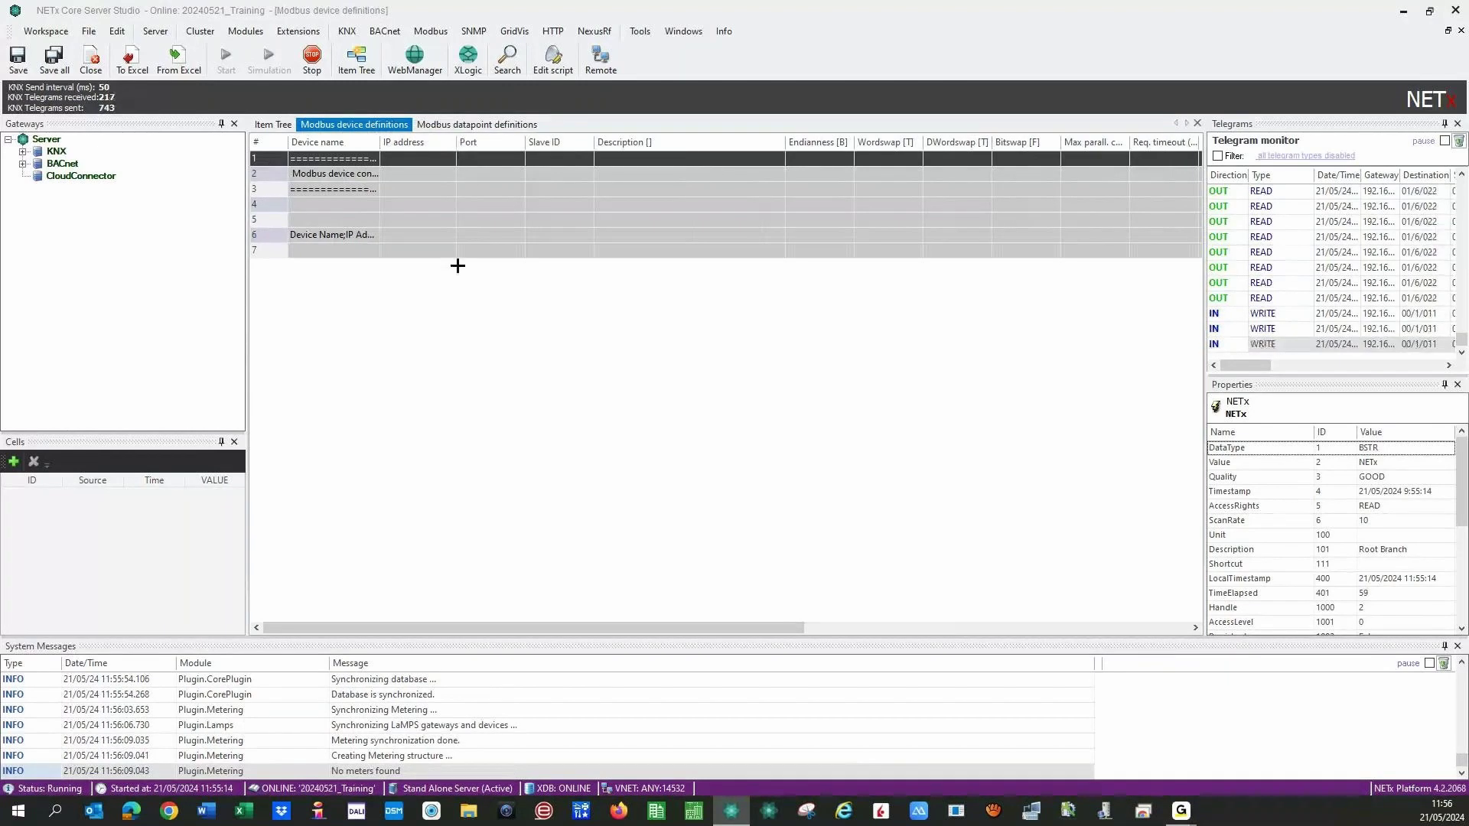
click(183, 59)
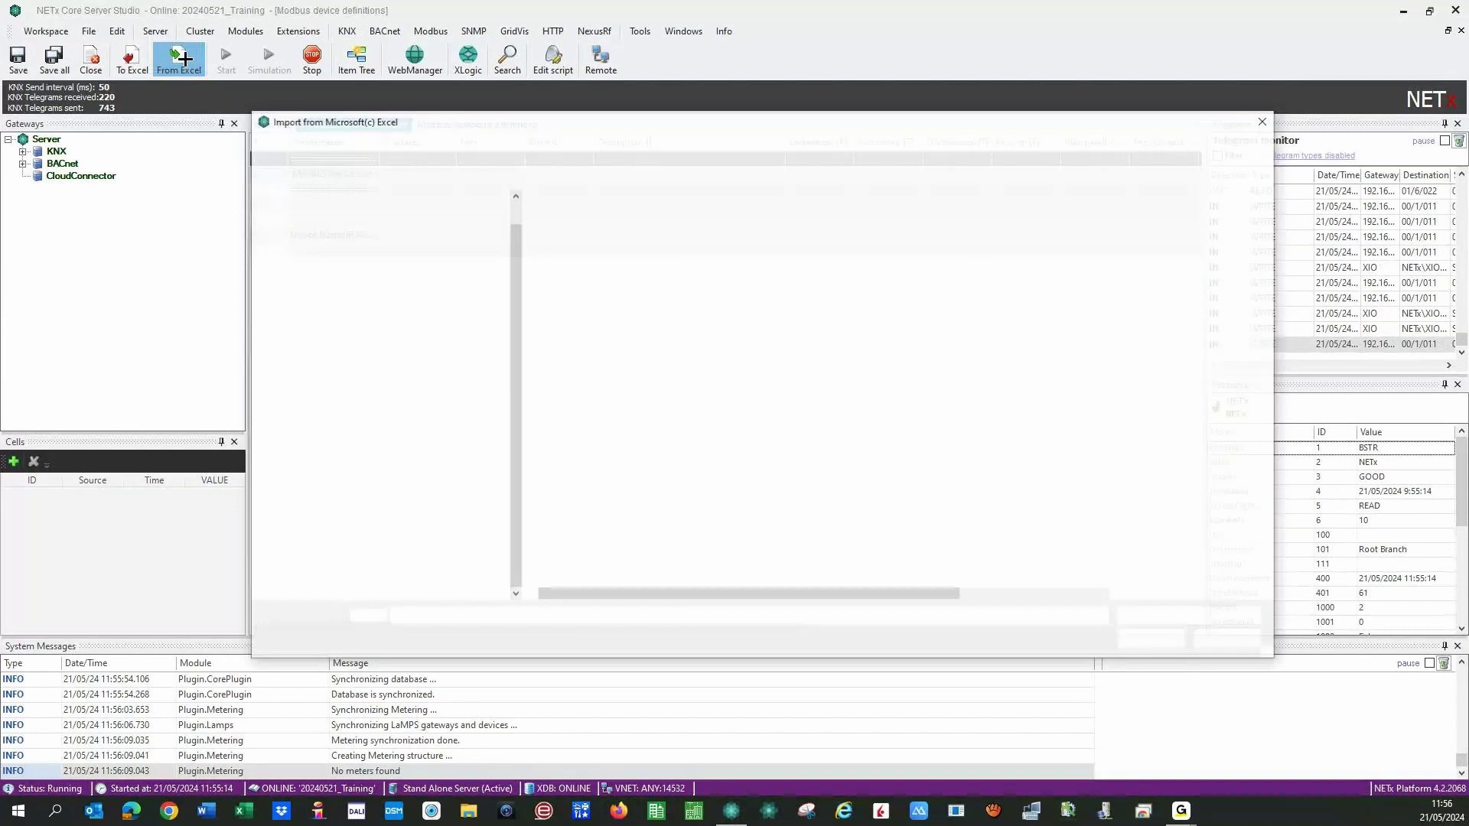
drag(518, 125, 0, 184)
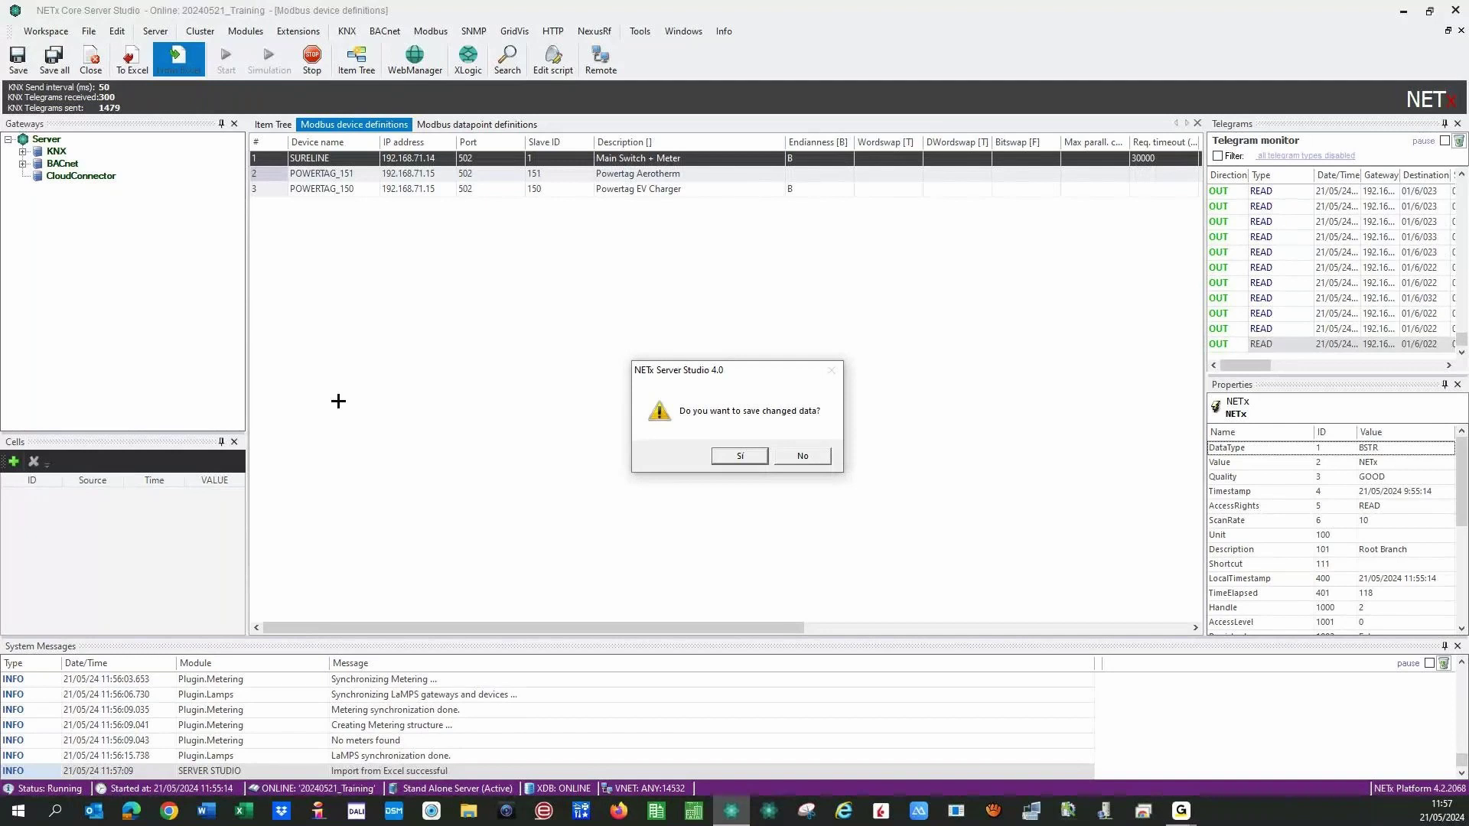
click(802, 455)
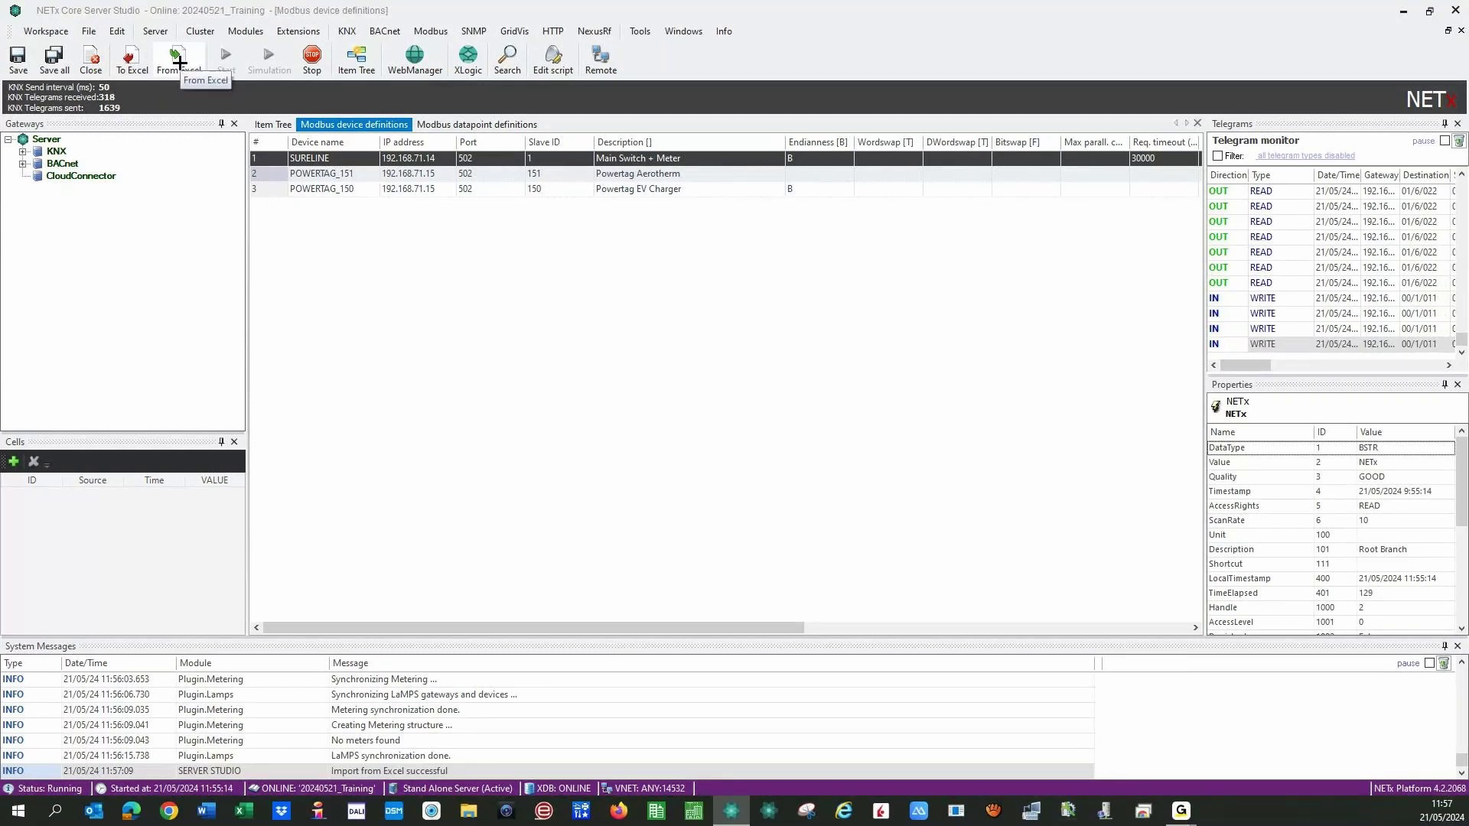
Import the WAGO_MODBUS device definition from Excel and save it without restarting the server.
click(179, 64)
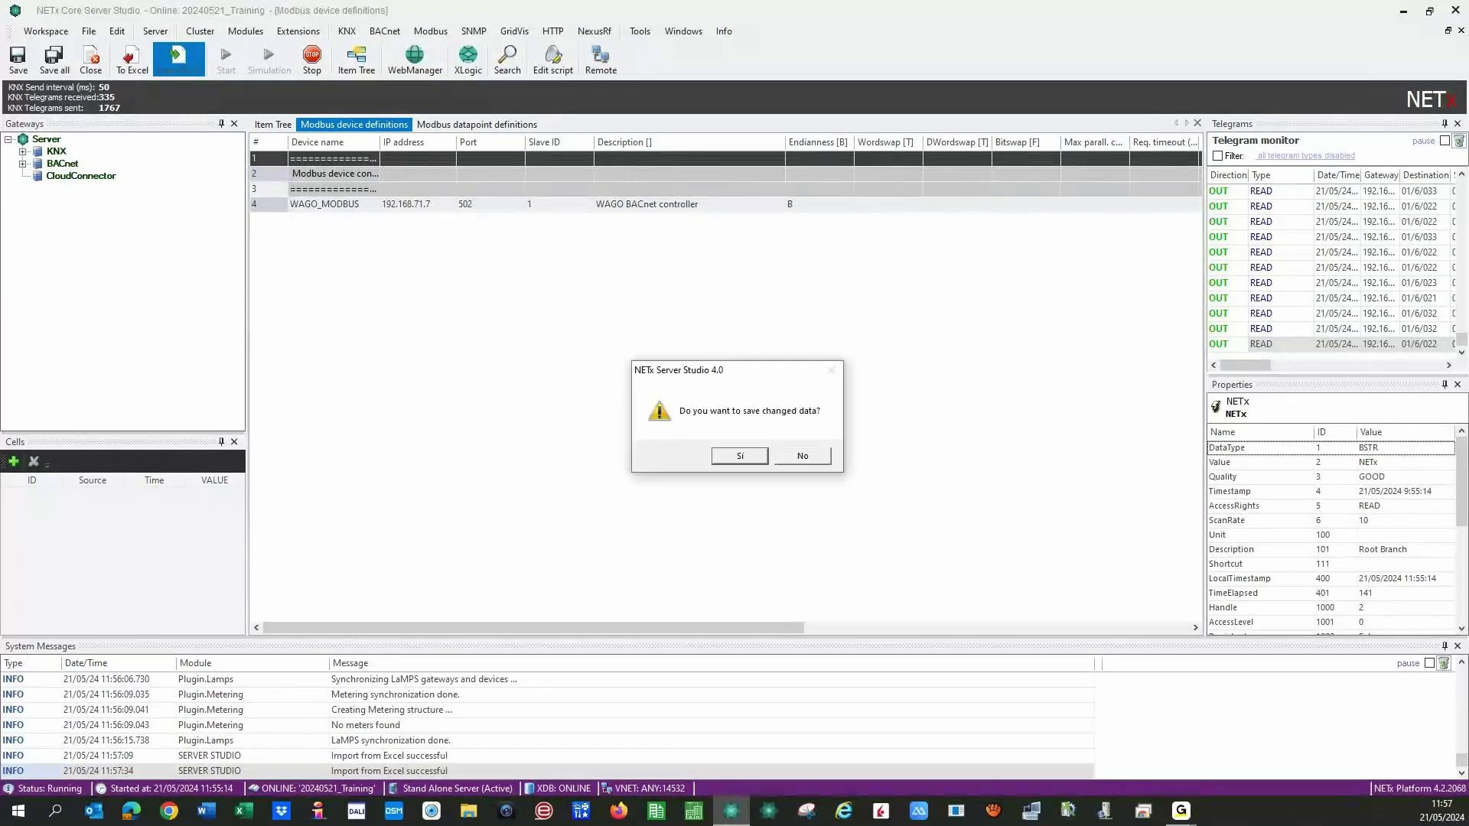
click(727, 457)
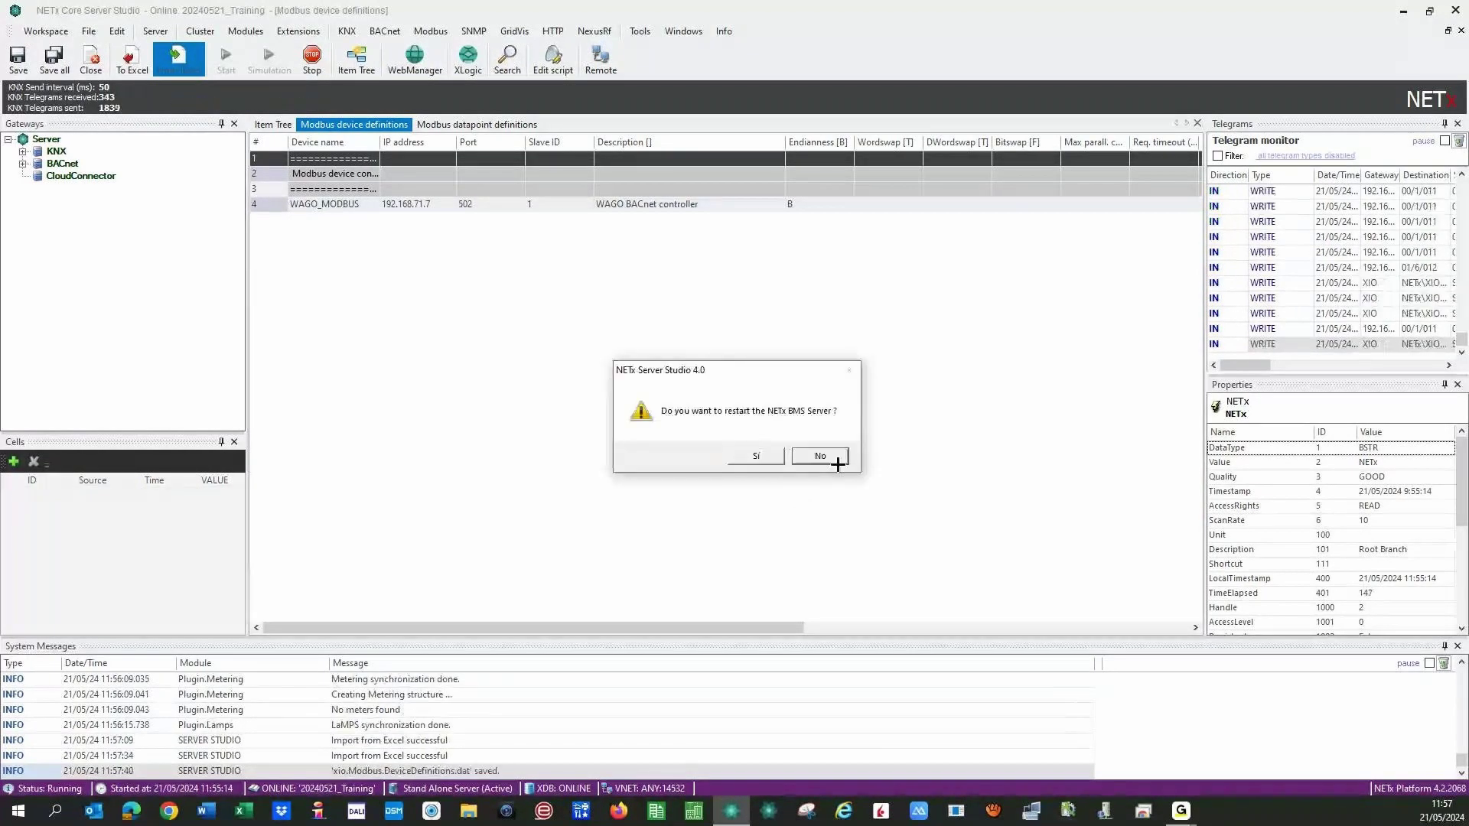
click(826, 458)
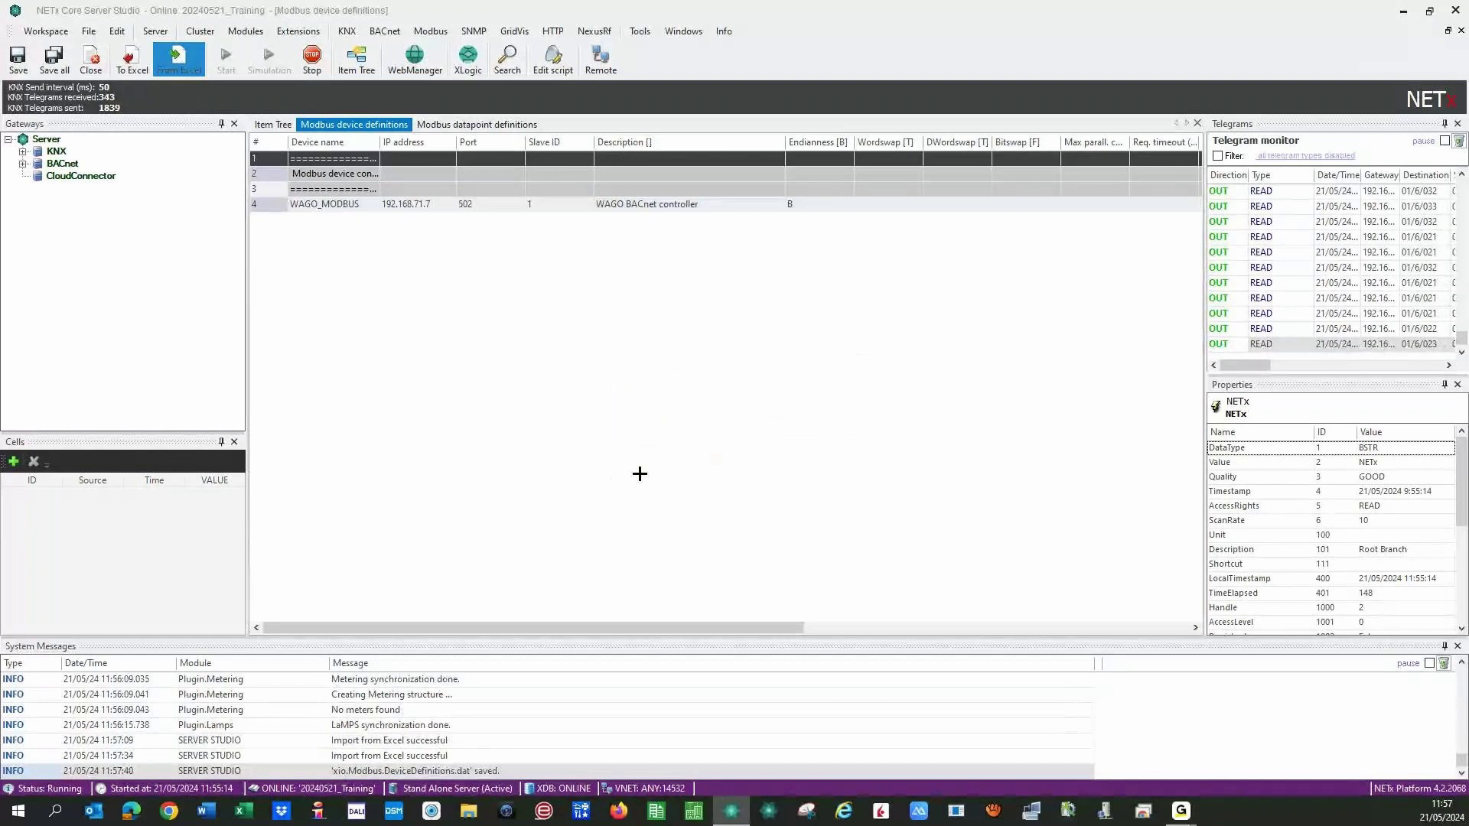
Import the WAGO_MODBUS datapoints from Excel into the Modbus datapoint definitions and save them.
click(474, 125)
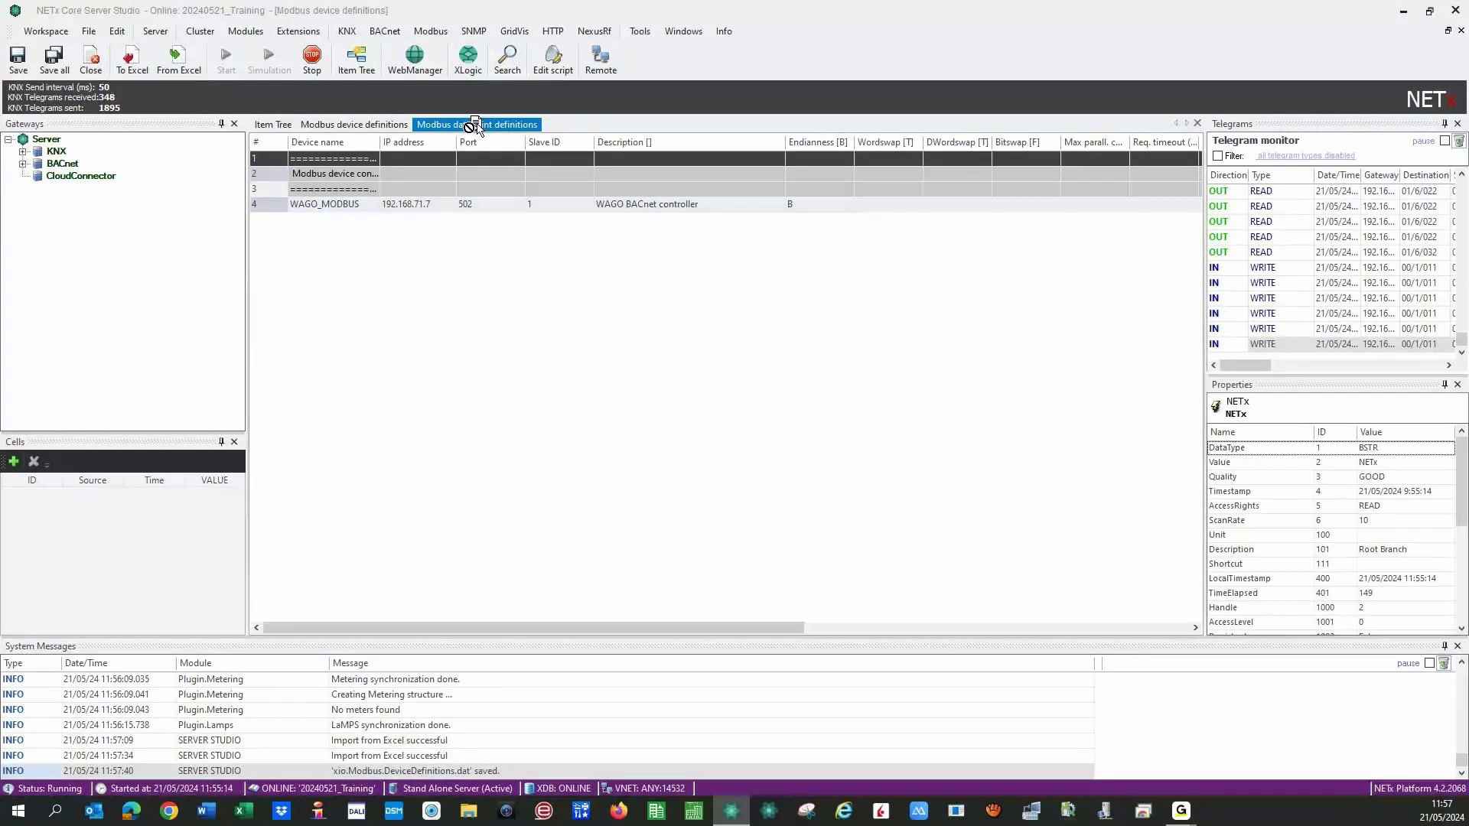
click(177, 64)
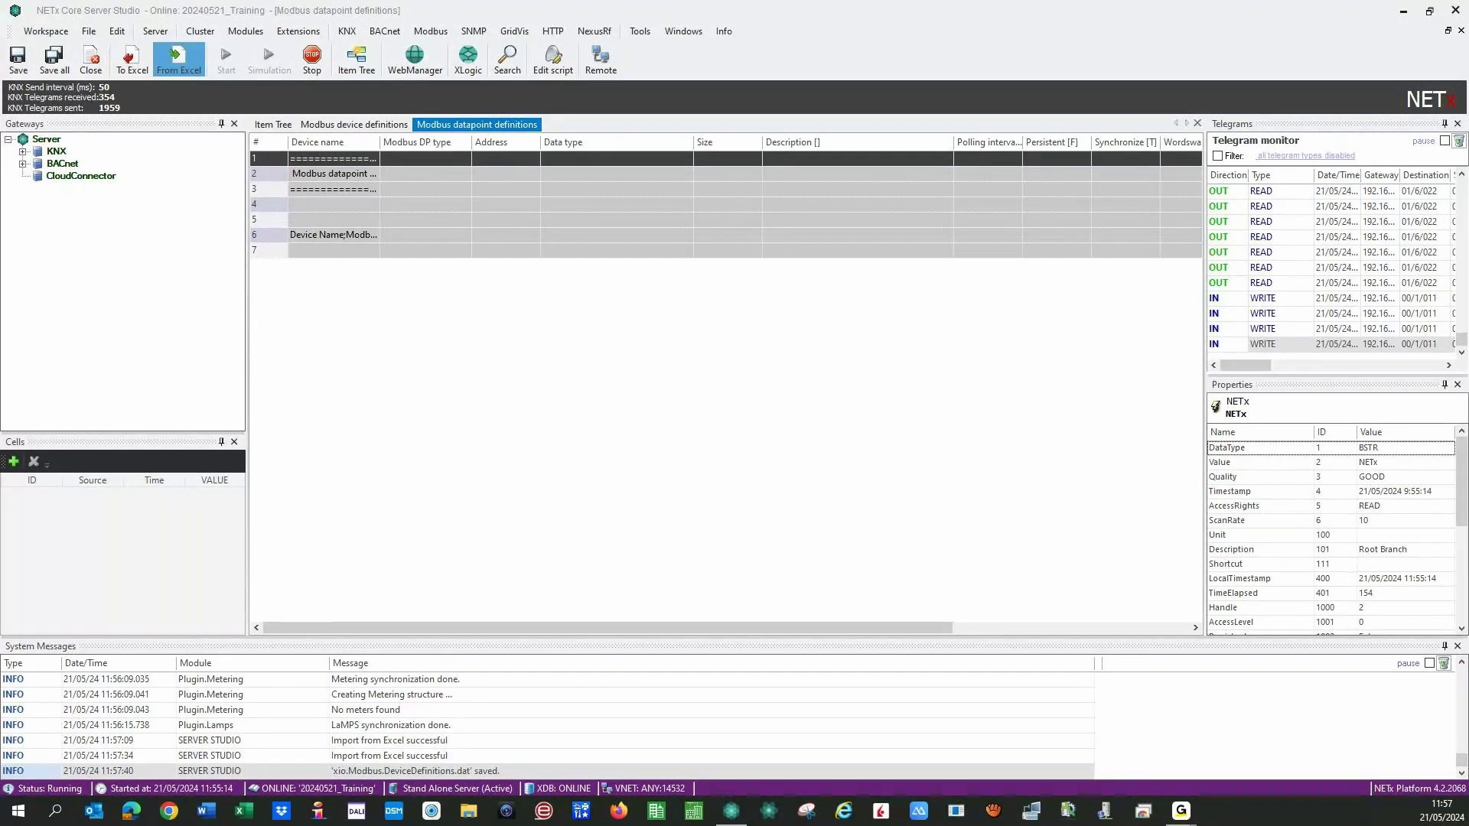
click(178, 61)
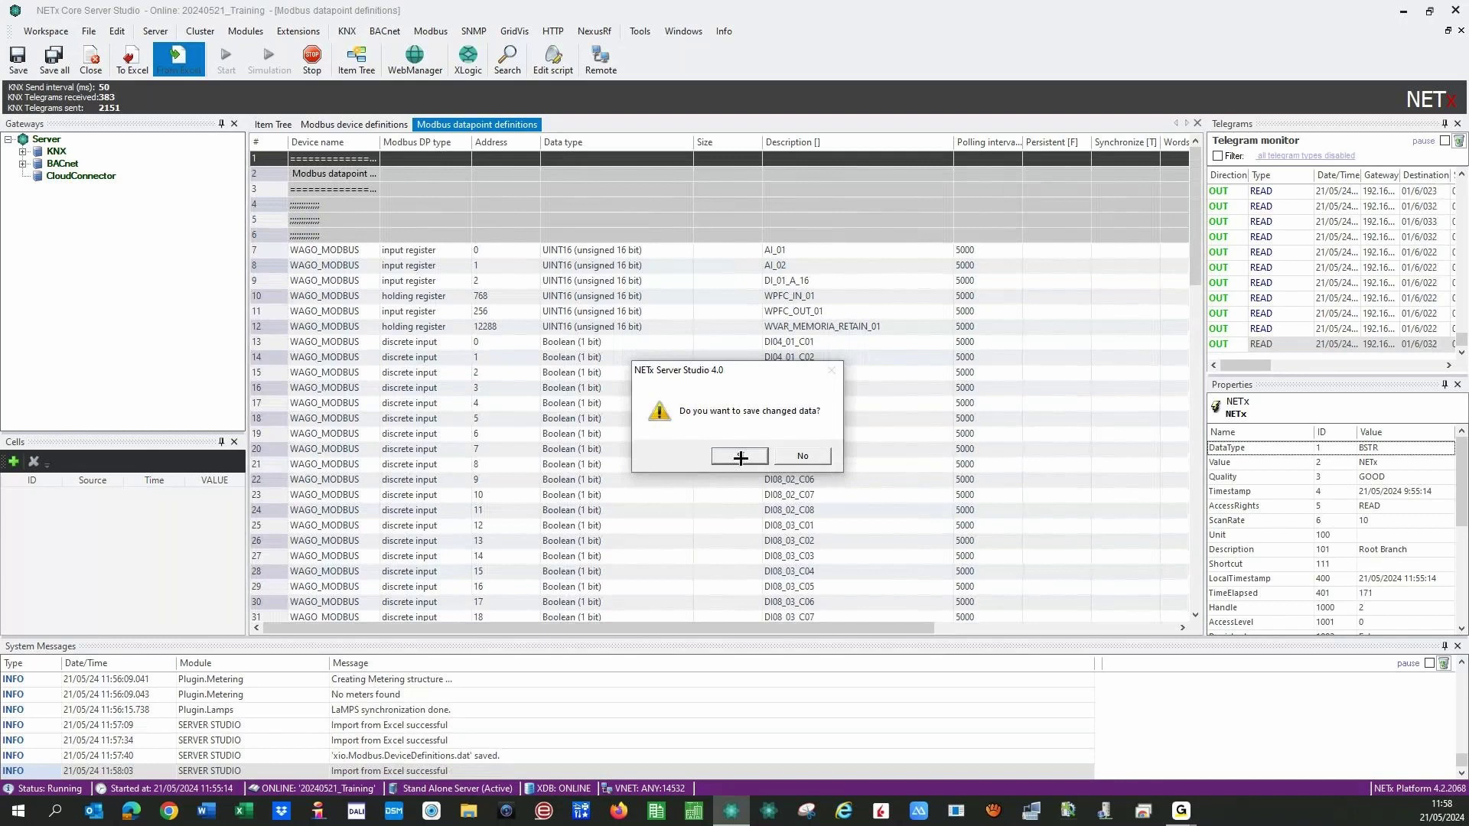
click(740, 456)
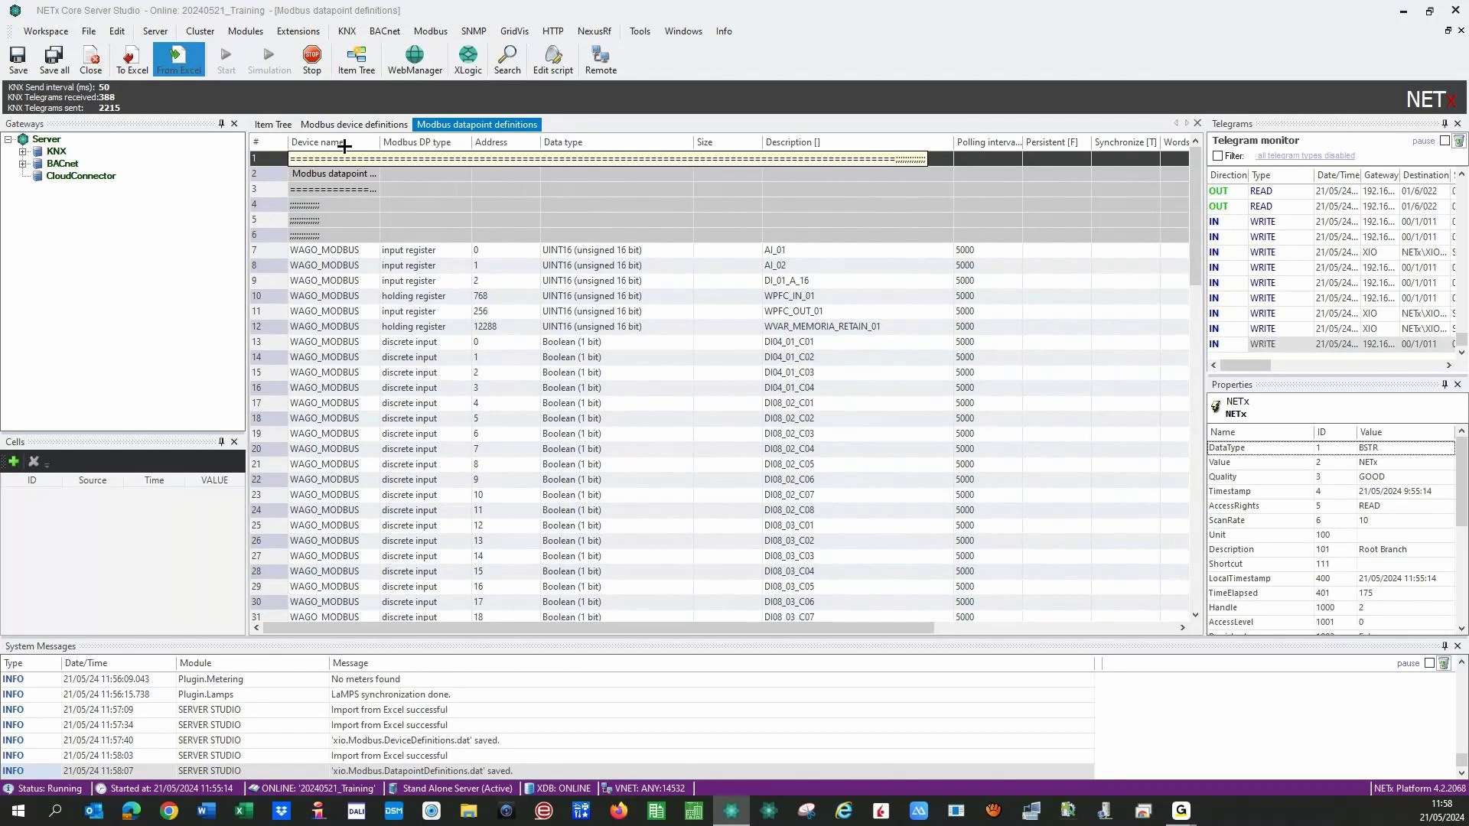
Compare the WAGO_MODBUS name in the Modbus device definitions with the device names used in the datapoint definitions.
click(354, 125)
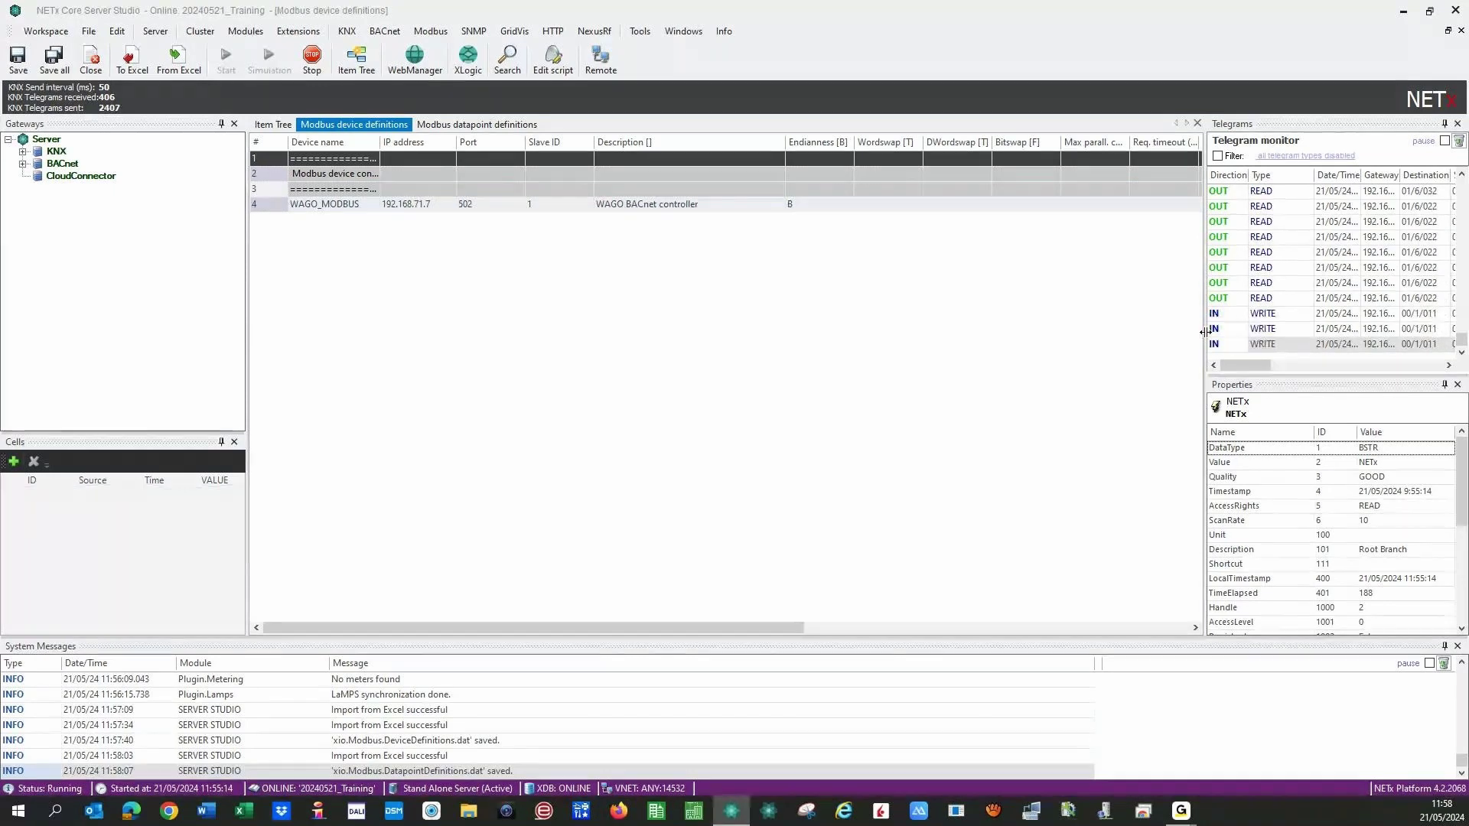
drag(1205, 331, 1275, 331)
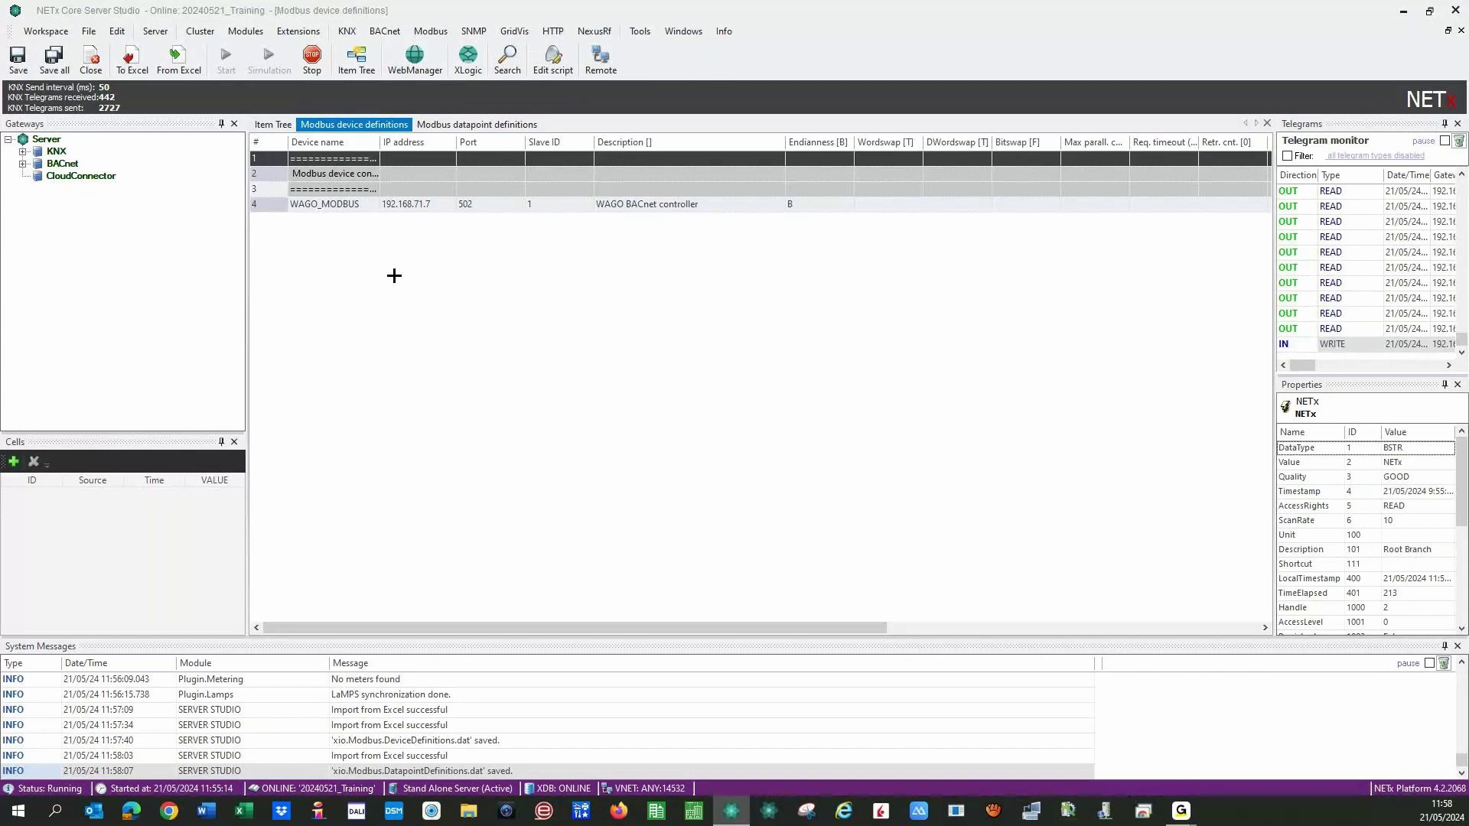
click(367, 204)
drag(365, 203, 292, 204)
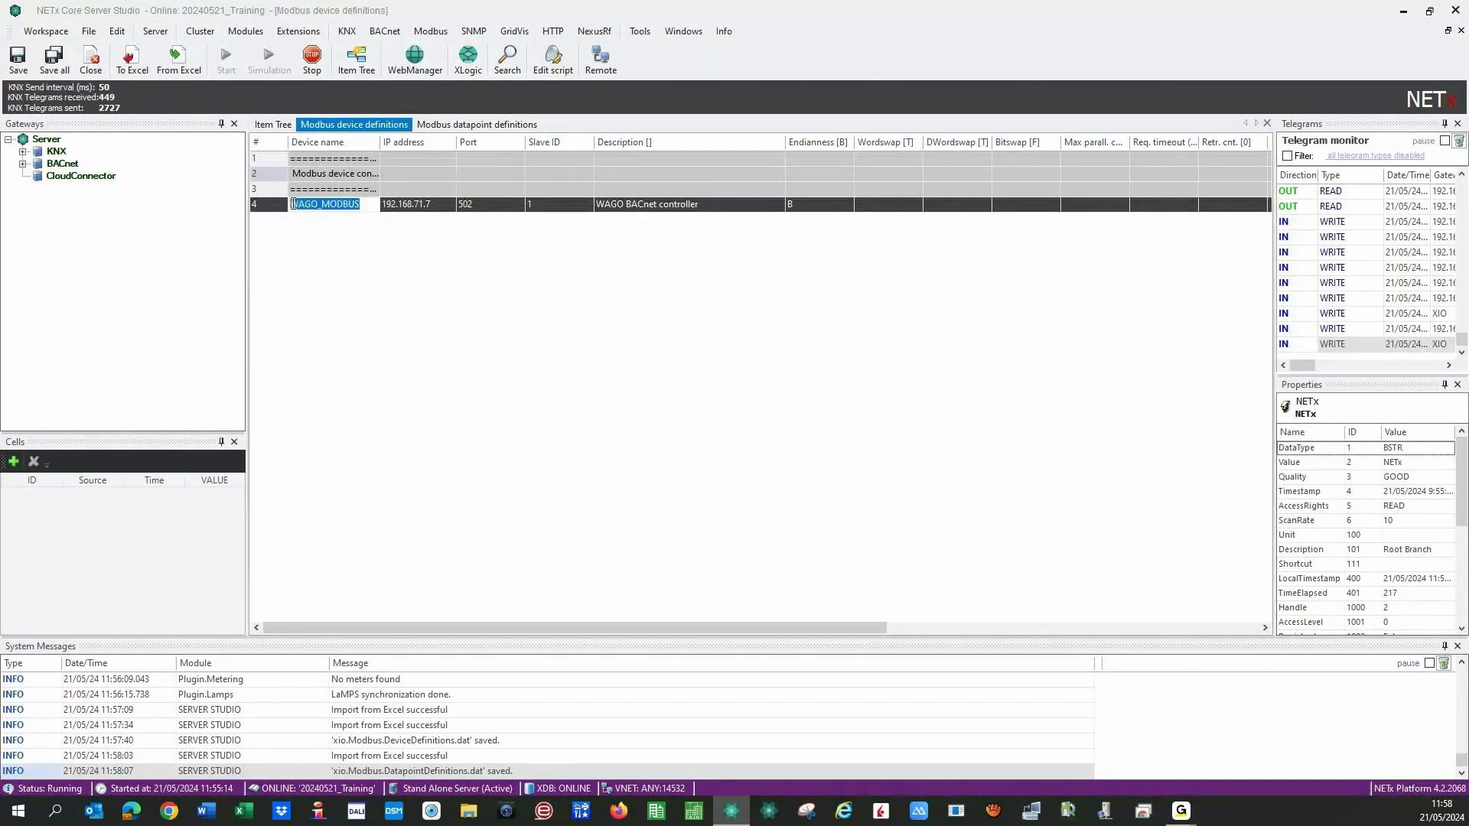
click(450, 129)
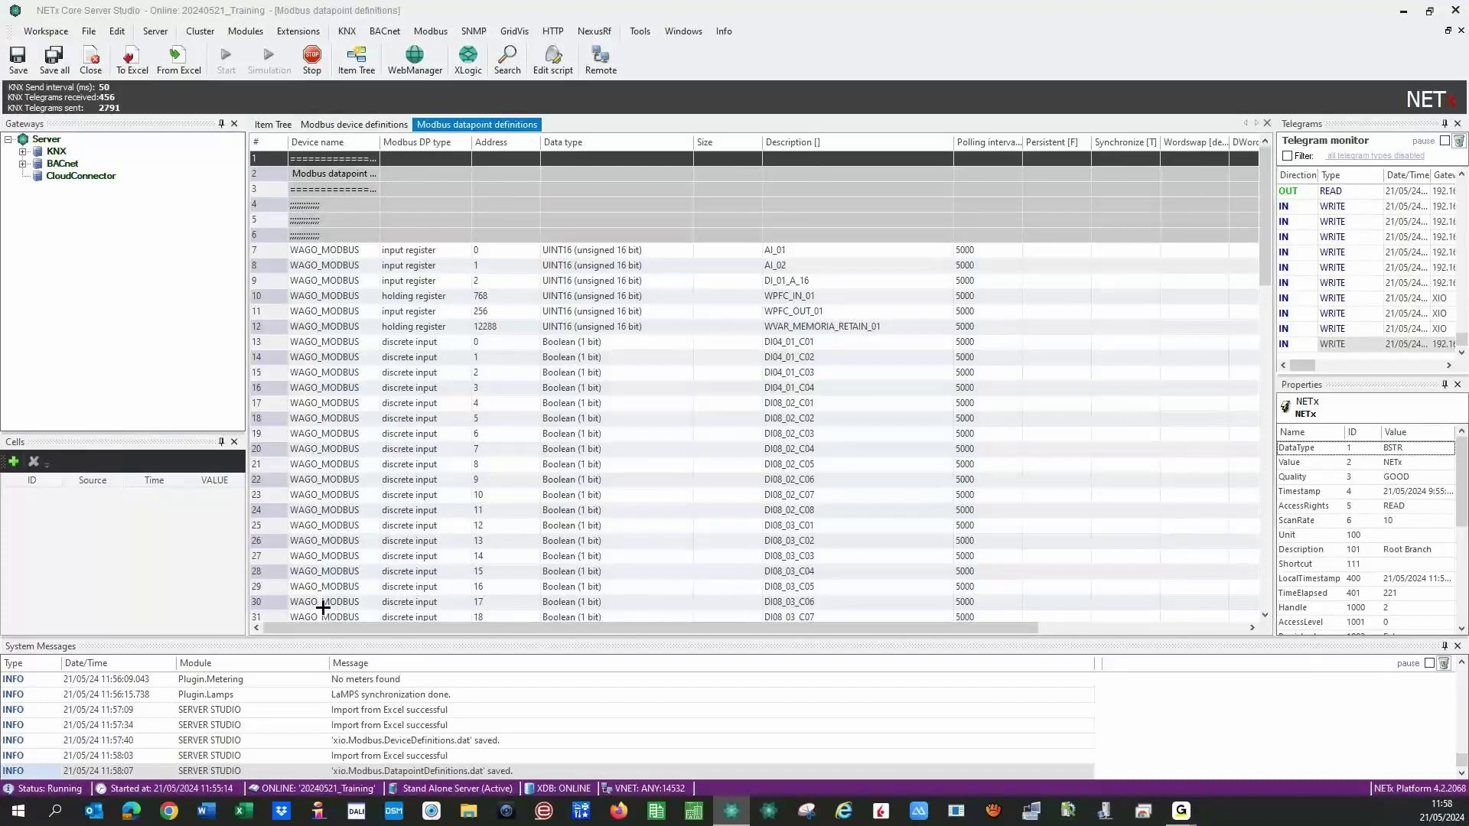
scroll(331, 416, down, 20)
scroll(334, 415, up, 20)
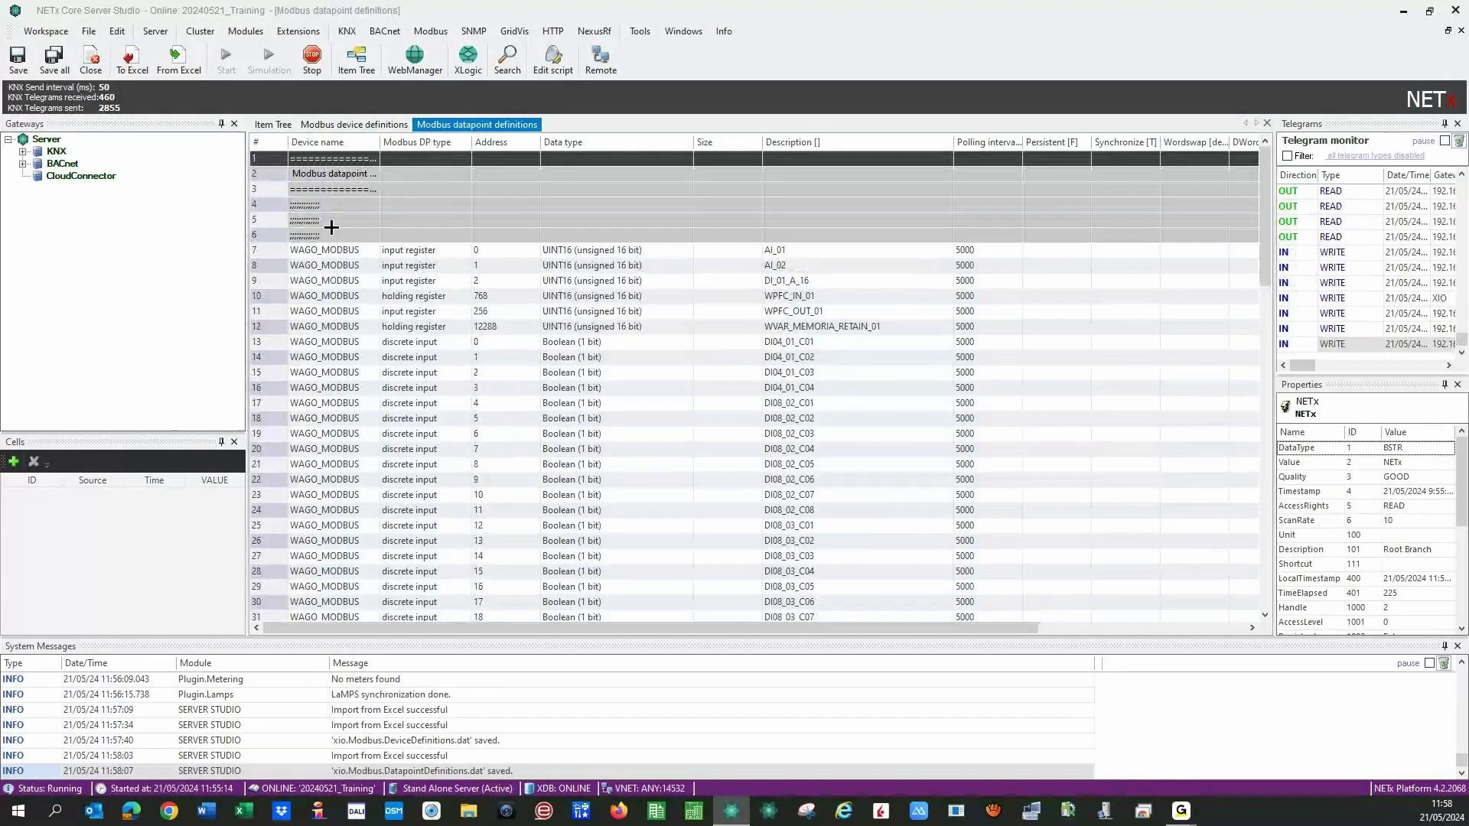
click(350, 122)
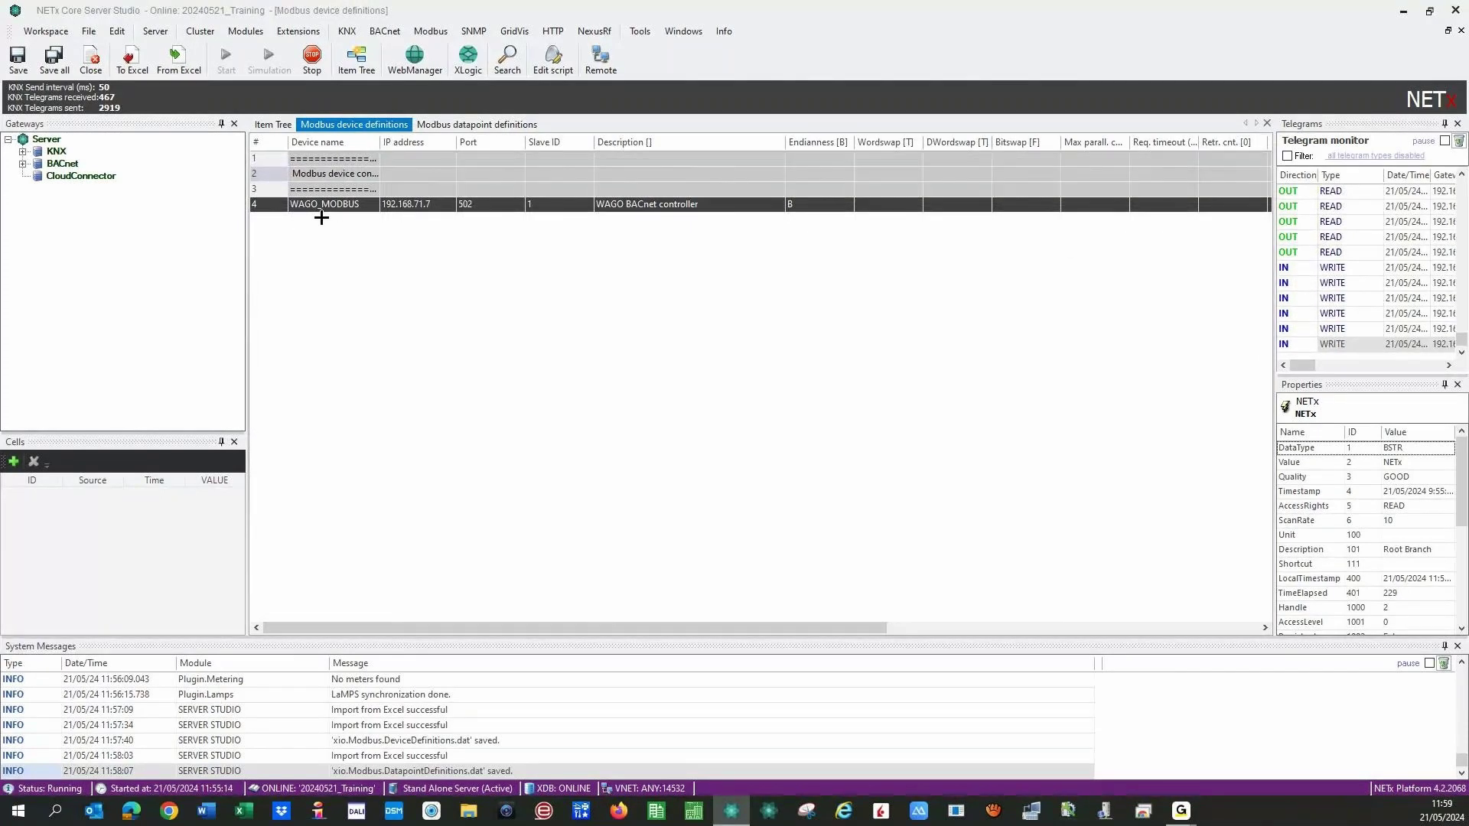
click(456, 126)
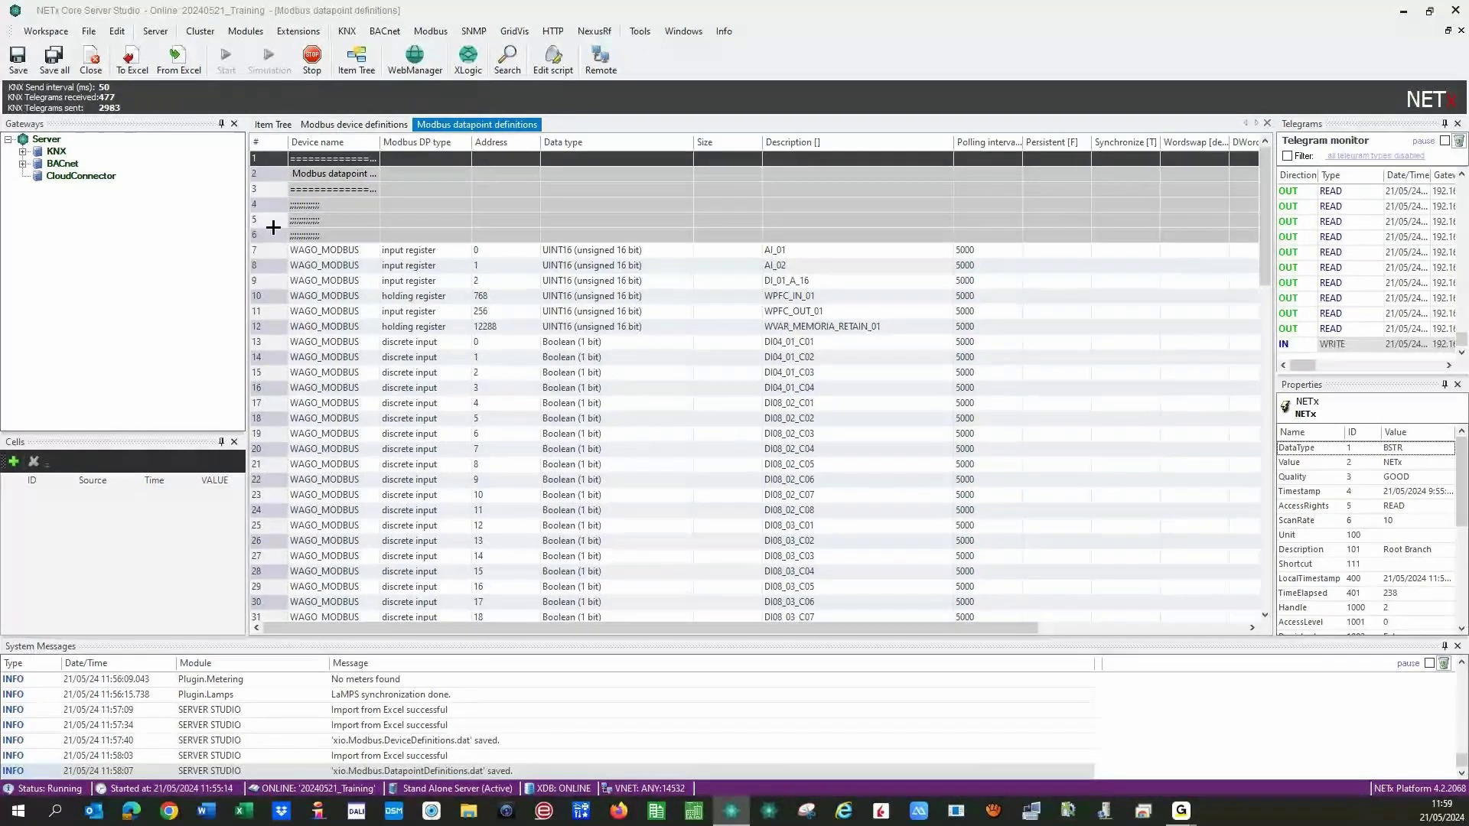
click(355, 124)
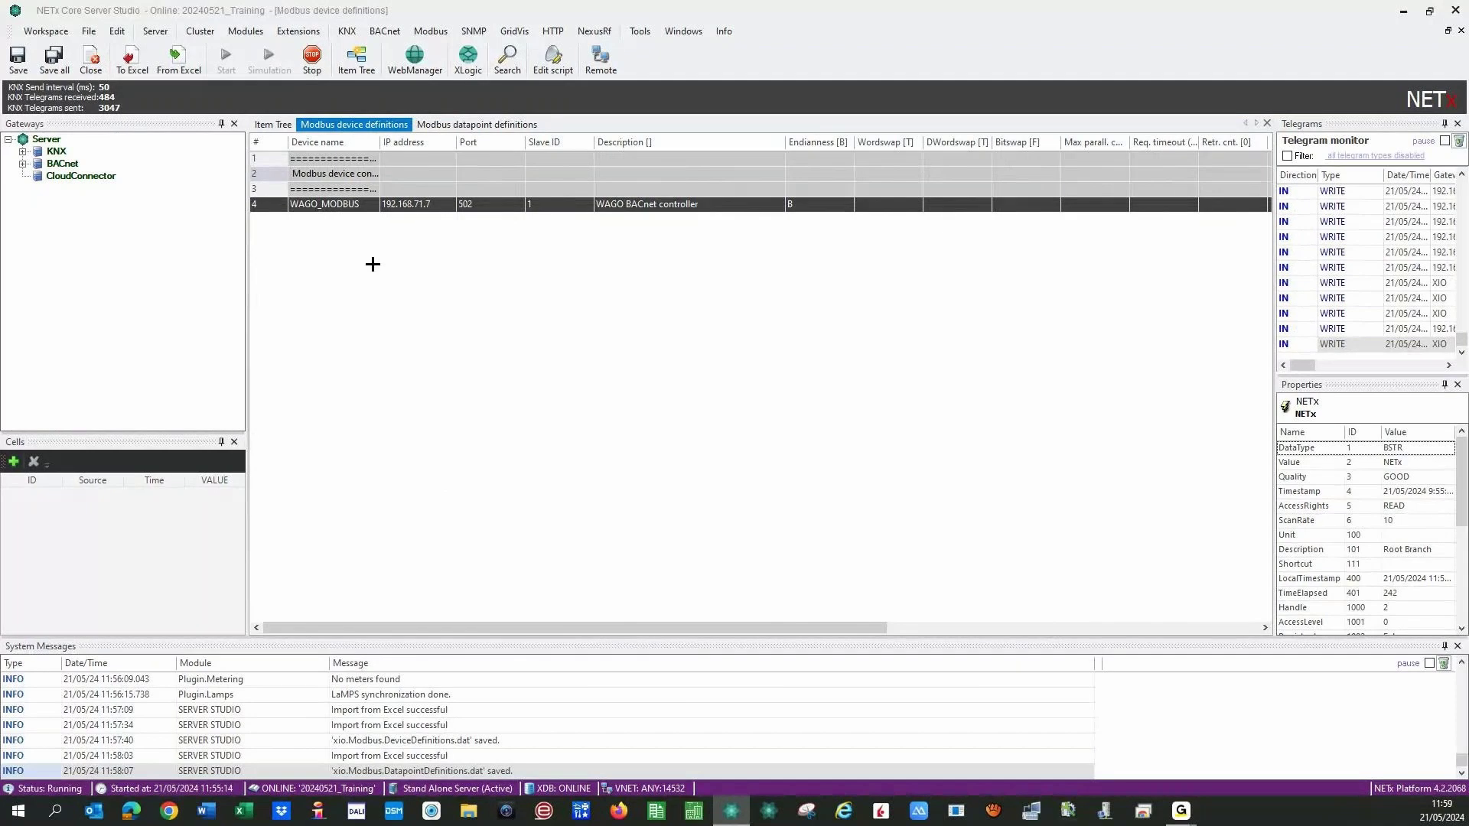
click(477, 124)
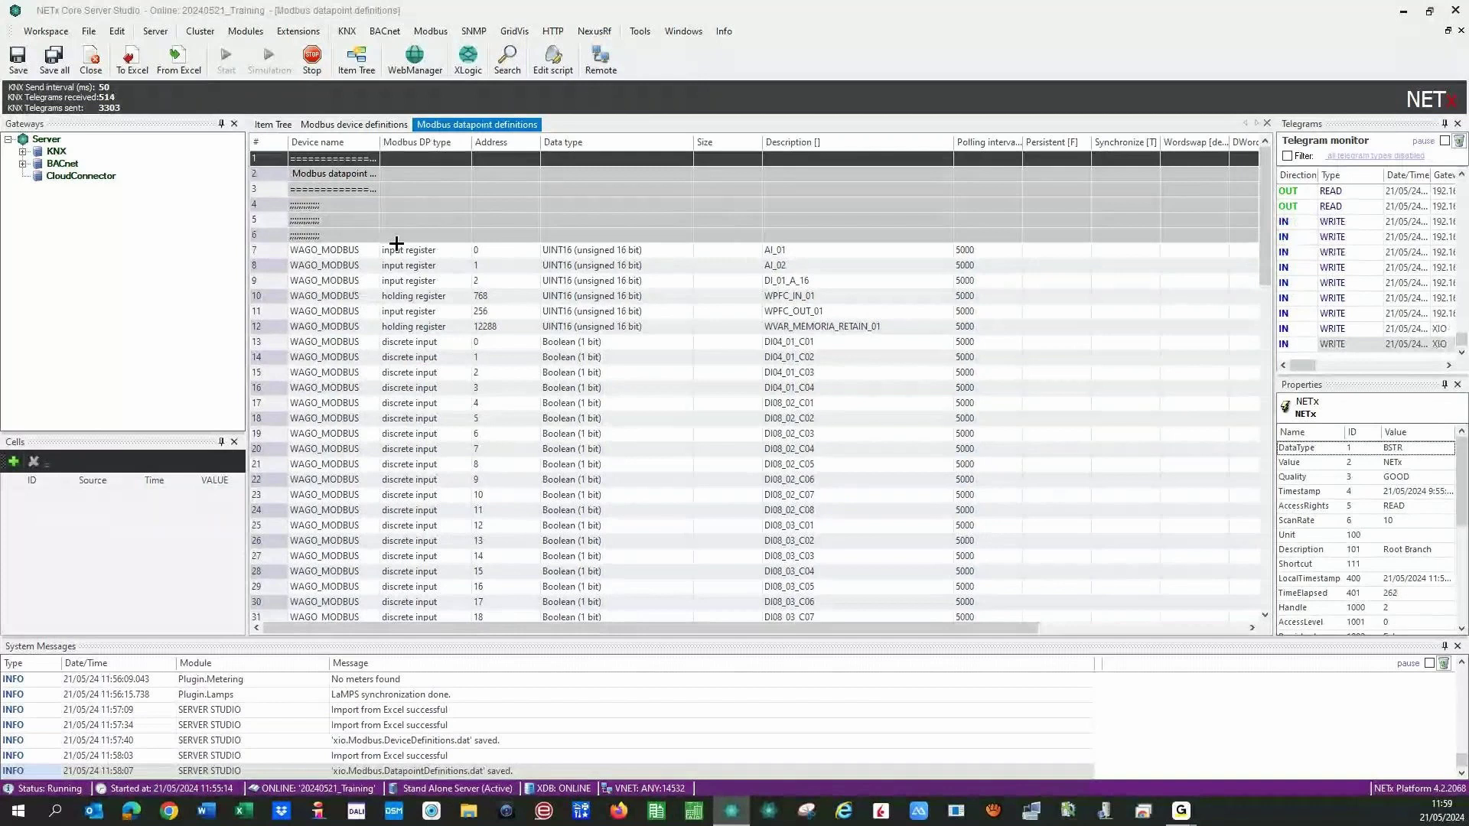
Review the slave ID and the endianness options of the WAGO_MODBUS device in the Modbus device definitions.
click(349, 124)
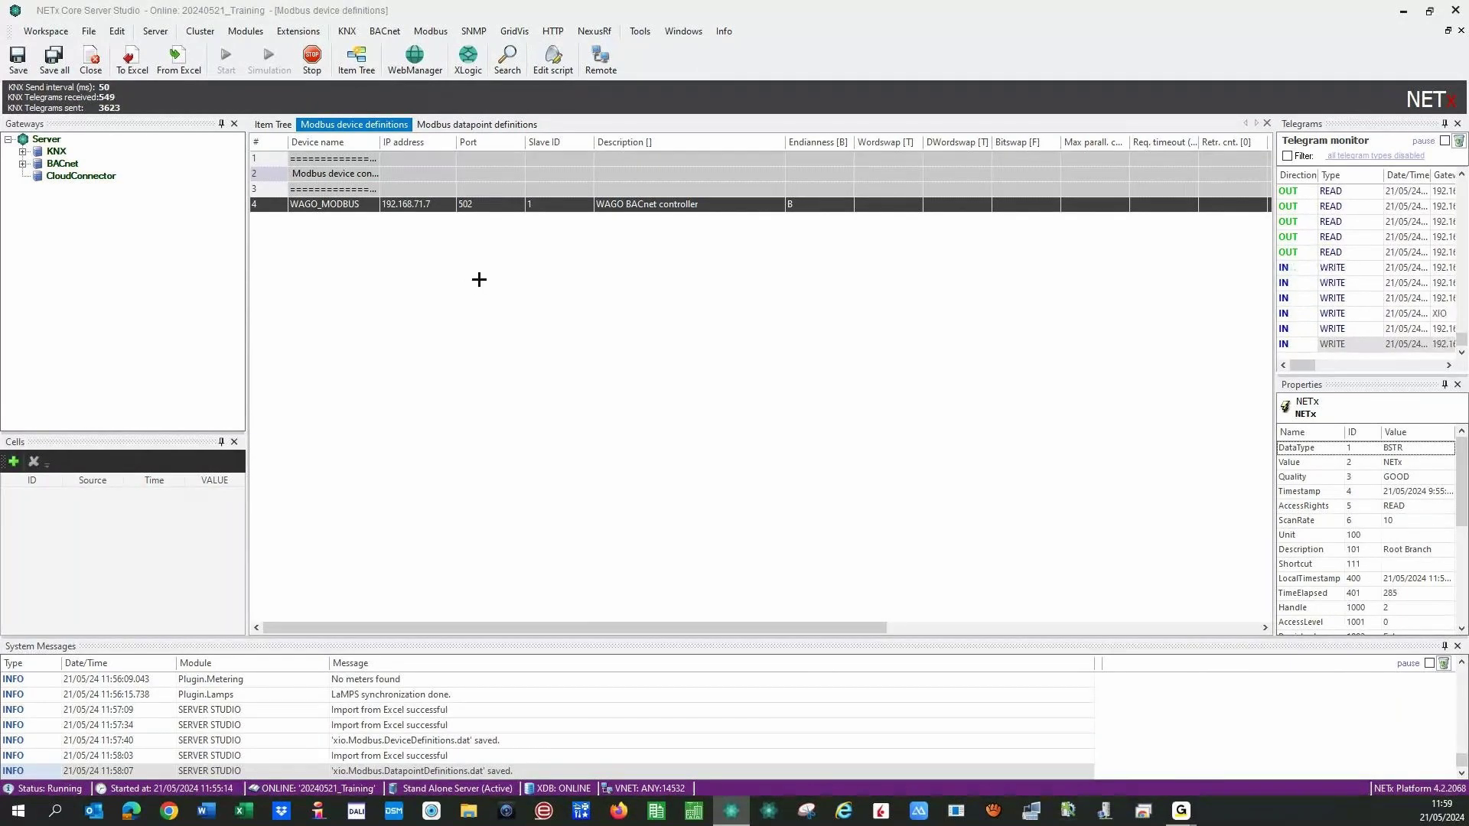
click(527, 200)
text(1)
click(840, 206)
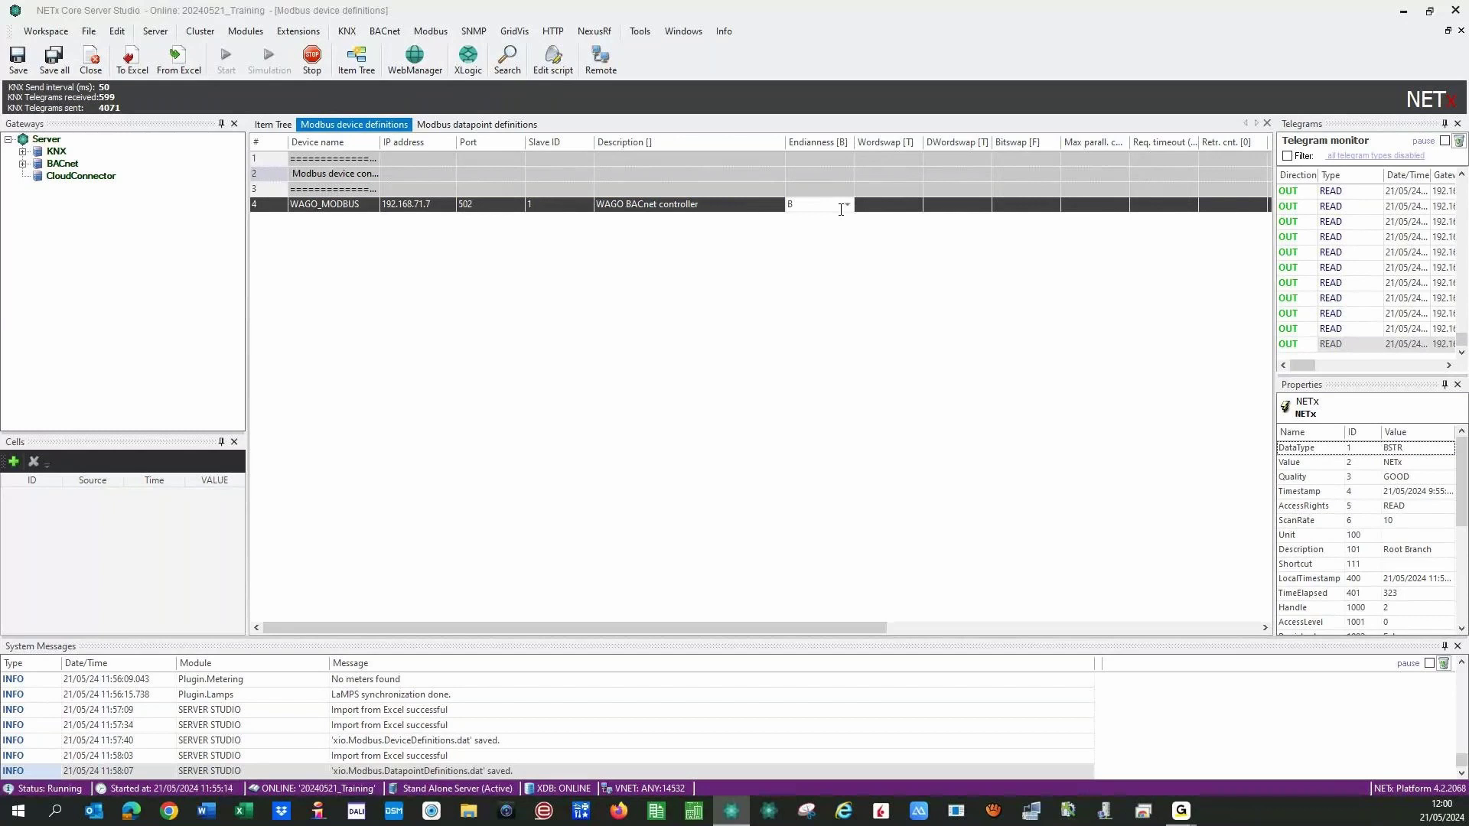
click(847, 204)
click(815, 211)
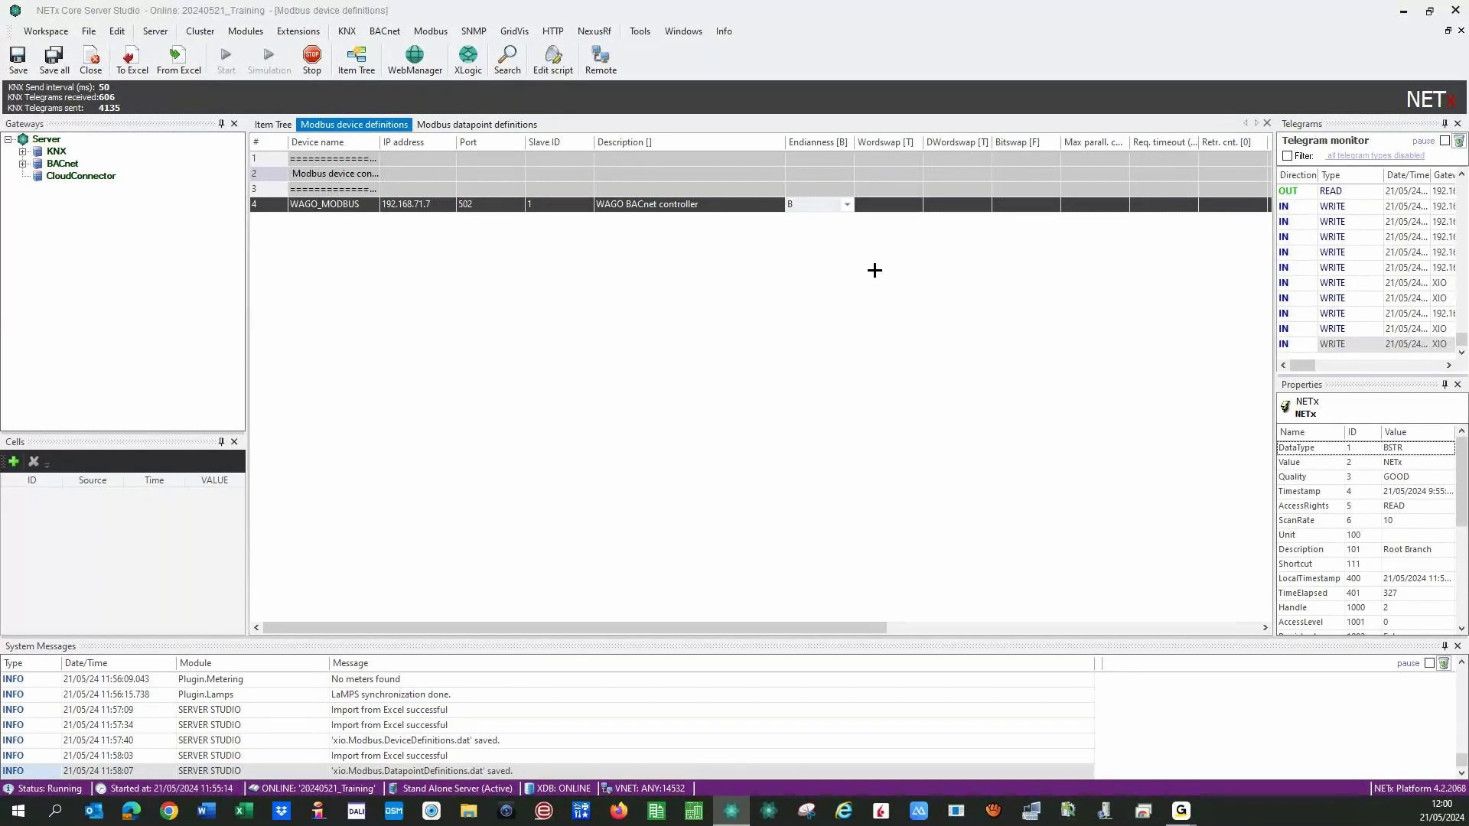
click(872, 266)
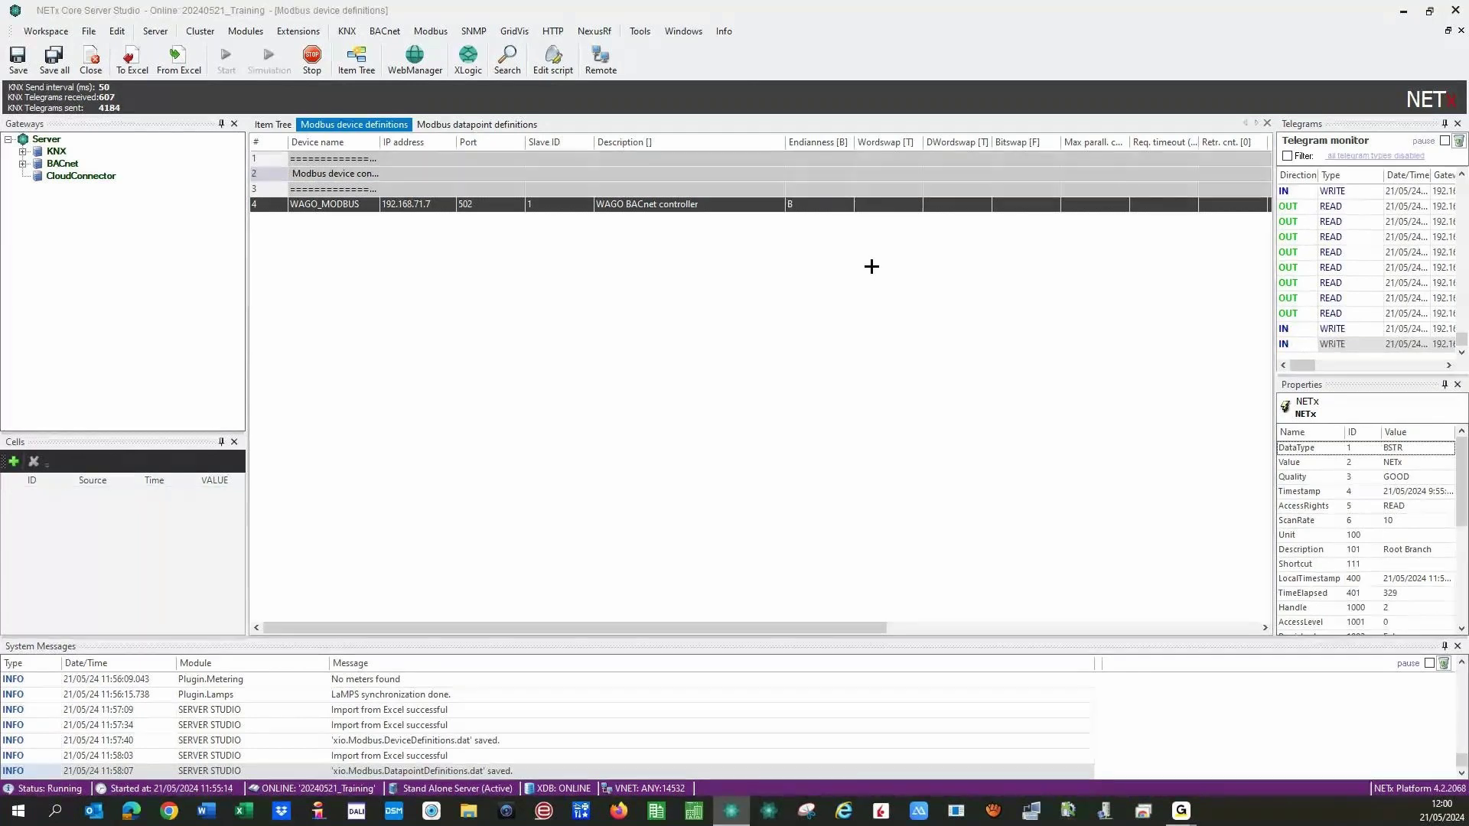
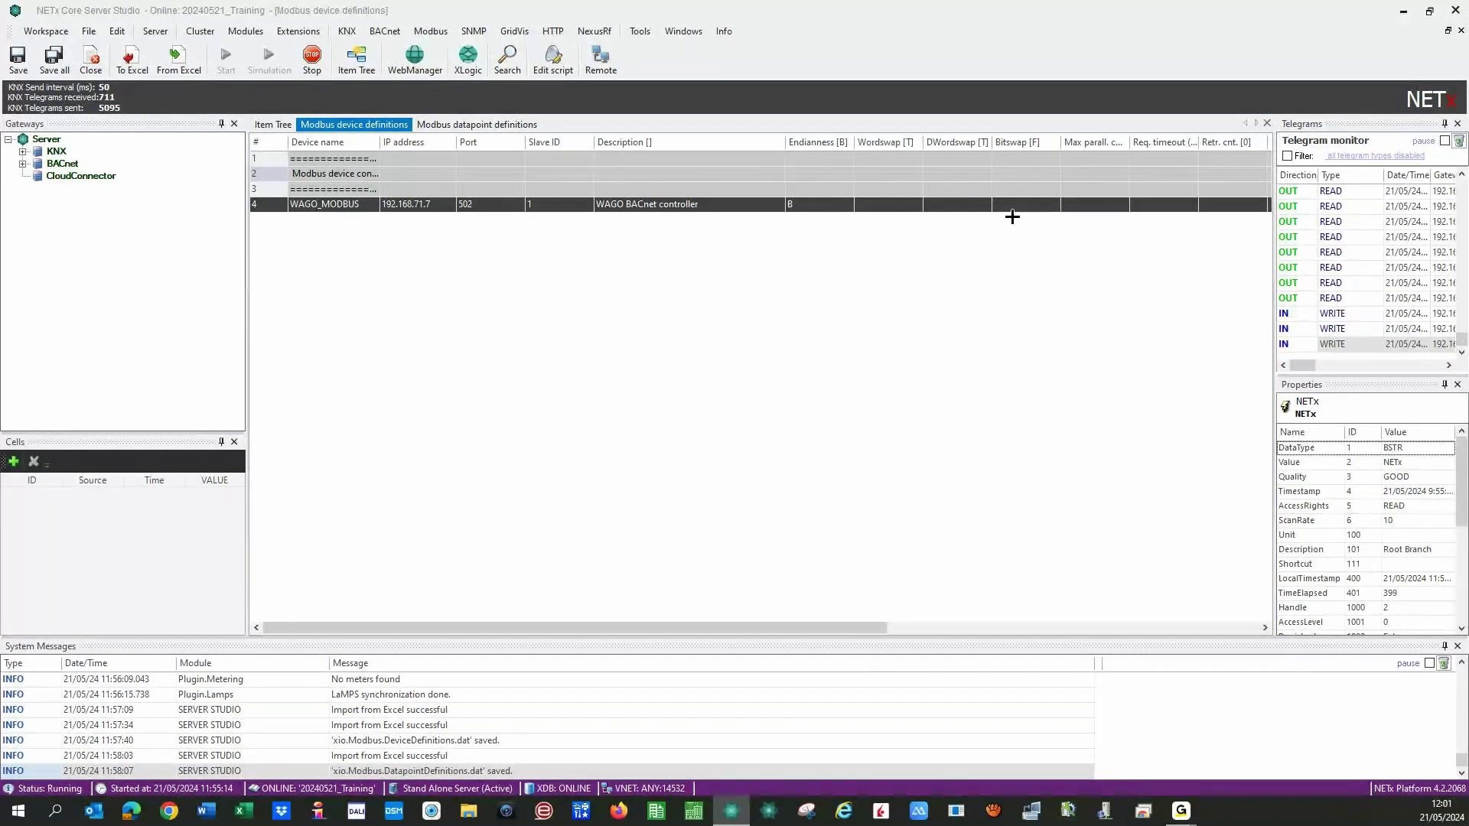
Widen the maximum parallel commands and request timeout columns, and review the remaining WAGO_MODBUS device settings through the device type.
double_click(1129, 142)
drag(570, 628, 747, 628)
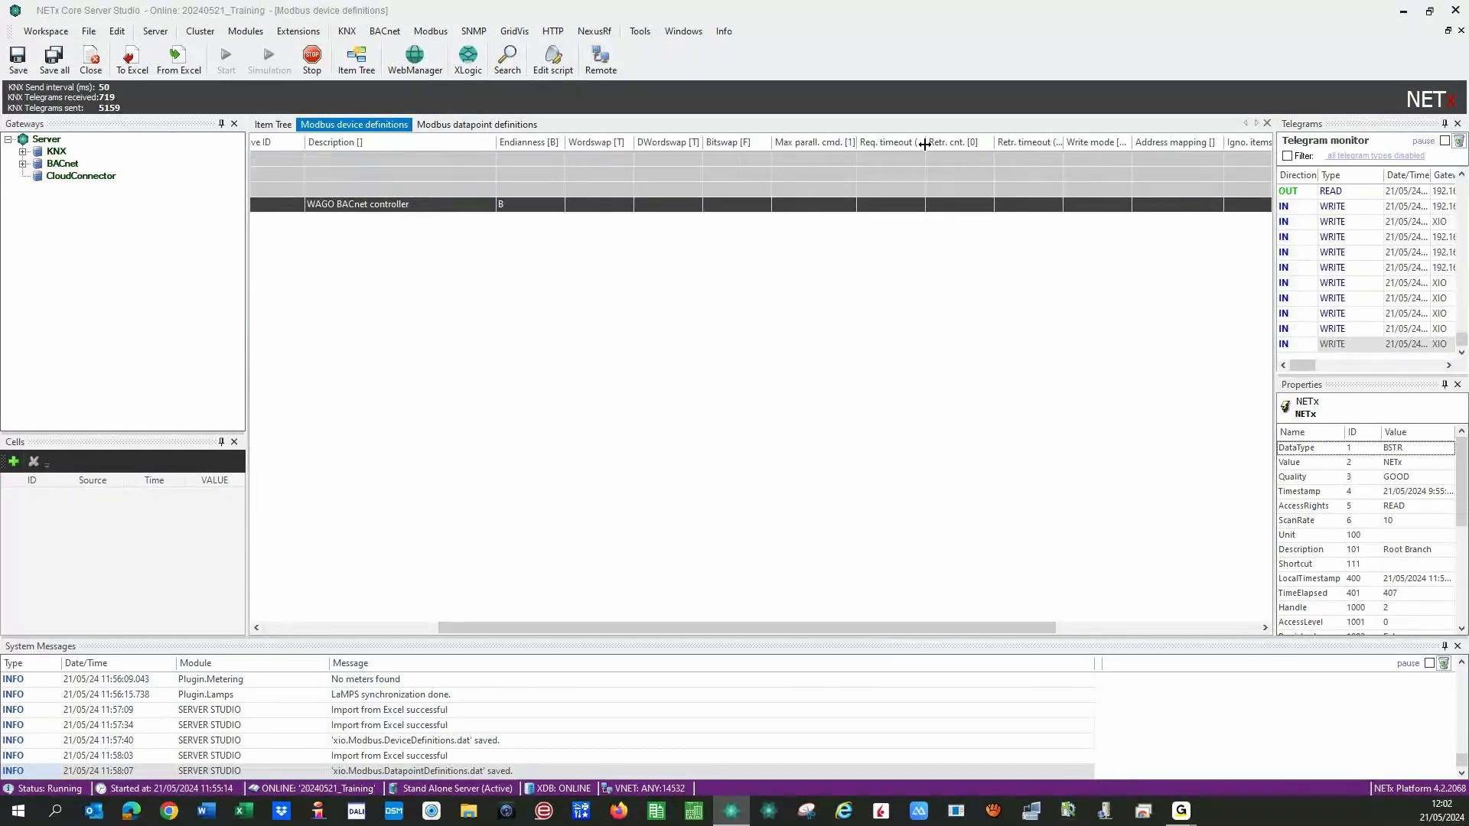
drag(924, 144, 968, 145)
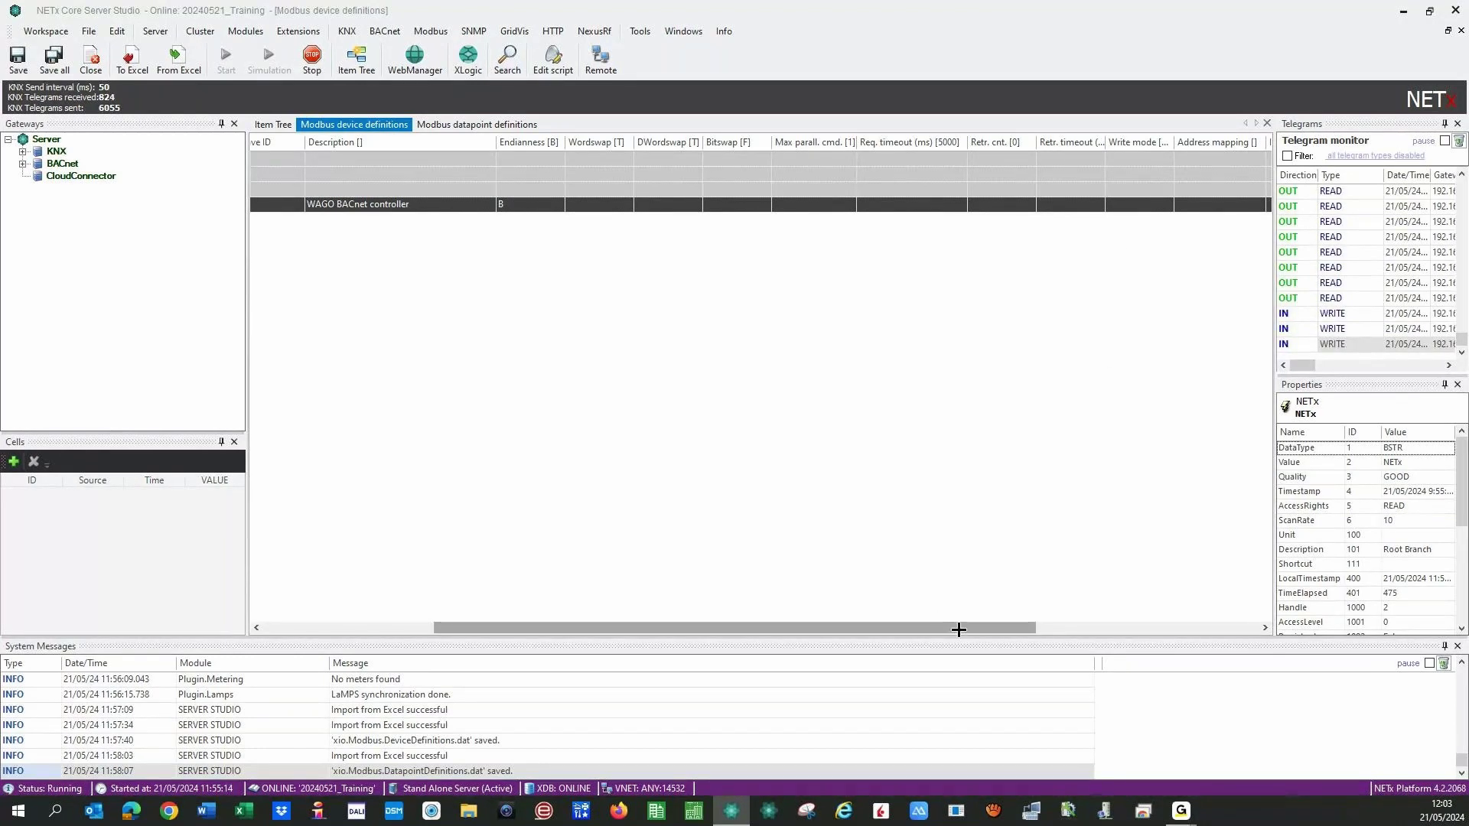
drag(957, 623, 1216, 630)
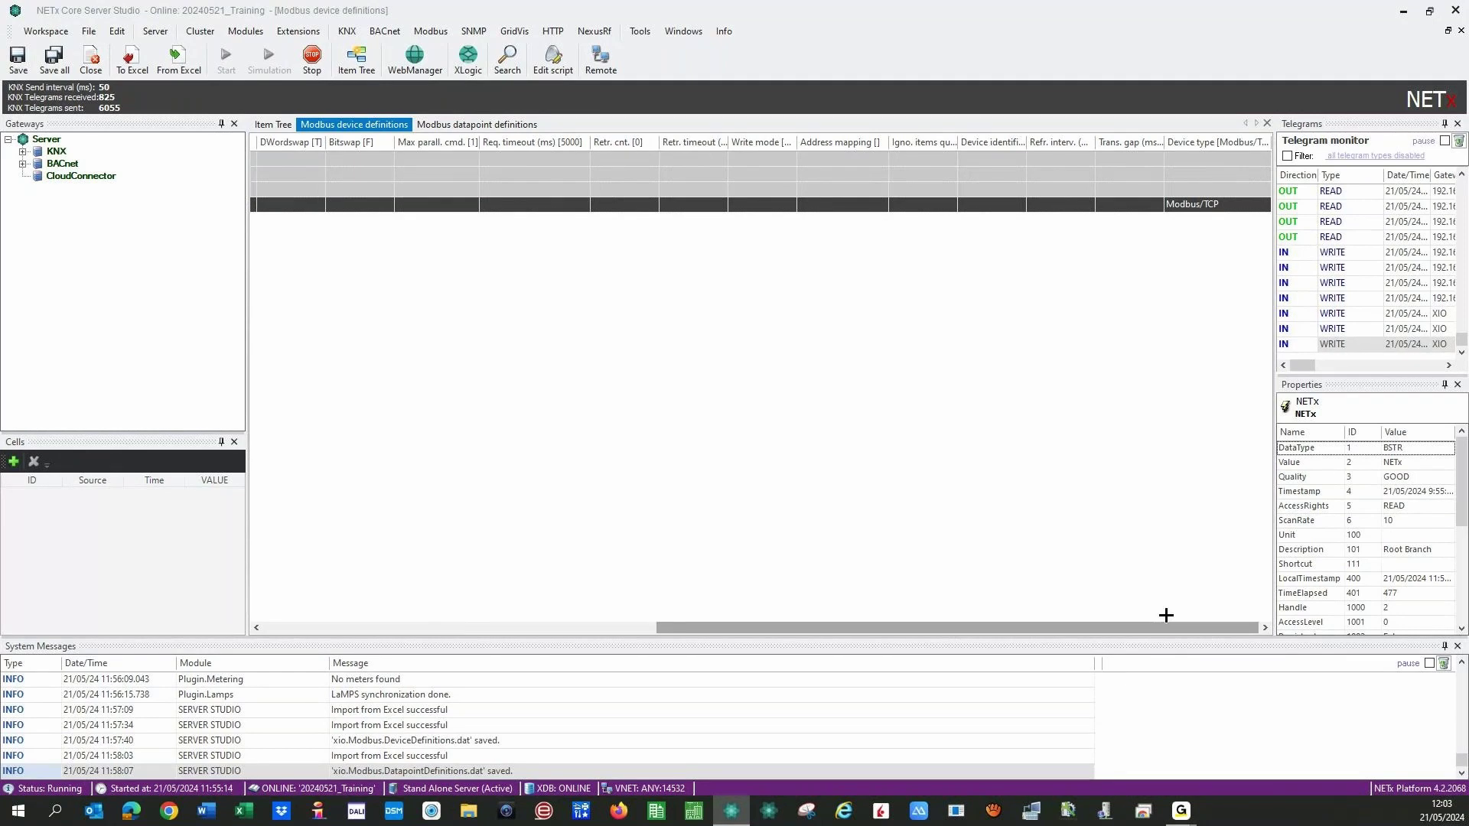
drag(1057, 630, 572, 634)
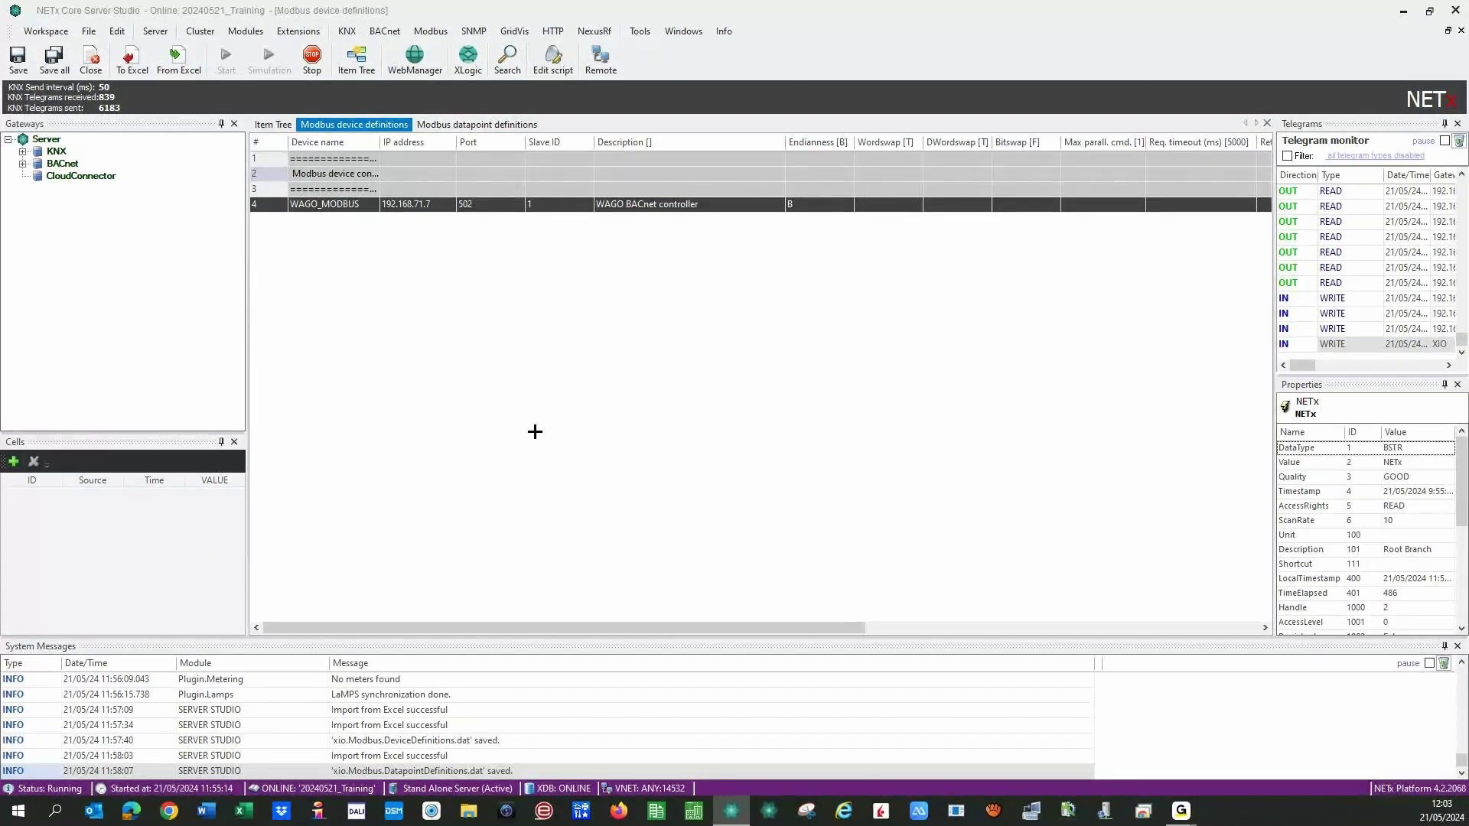
Review the available Modbus datapoint types for the AI_01 datapoint in the WAGO_MODBUS datapoint definitions.
key(ctrl+Tab)
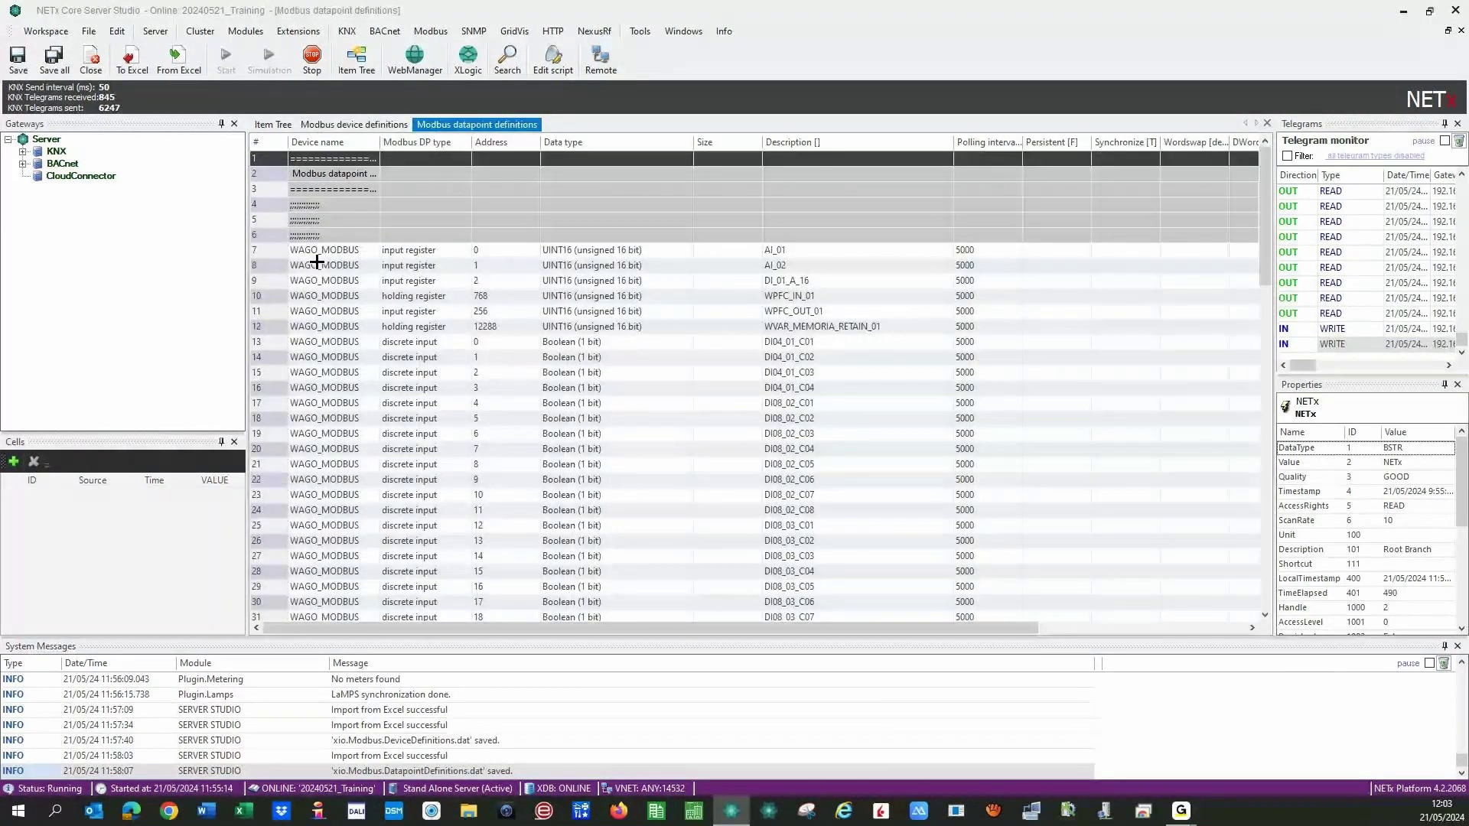
click(442, 252)
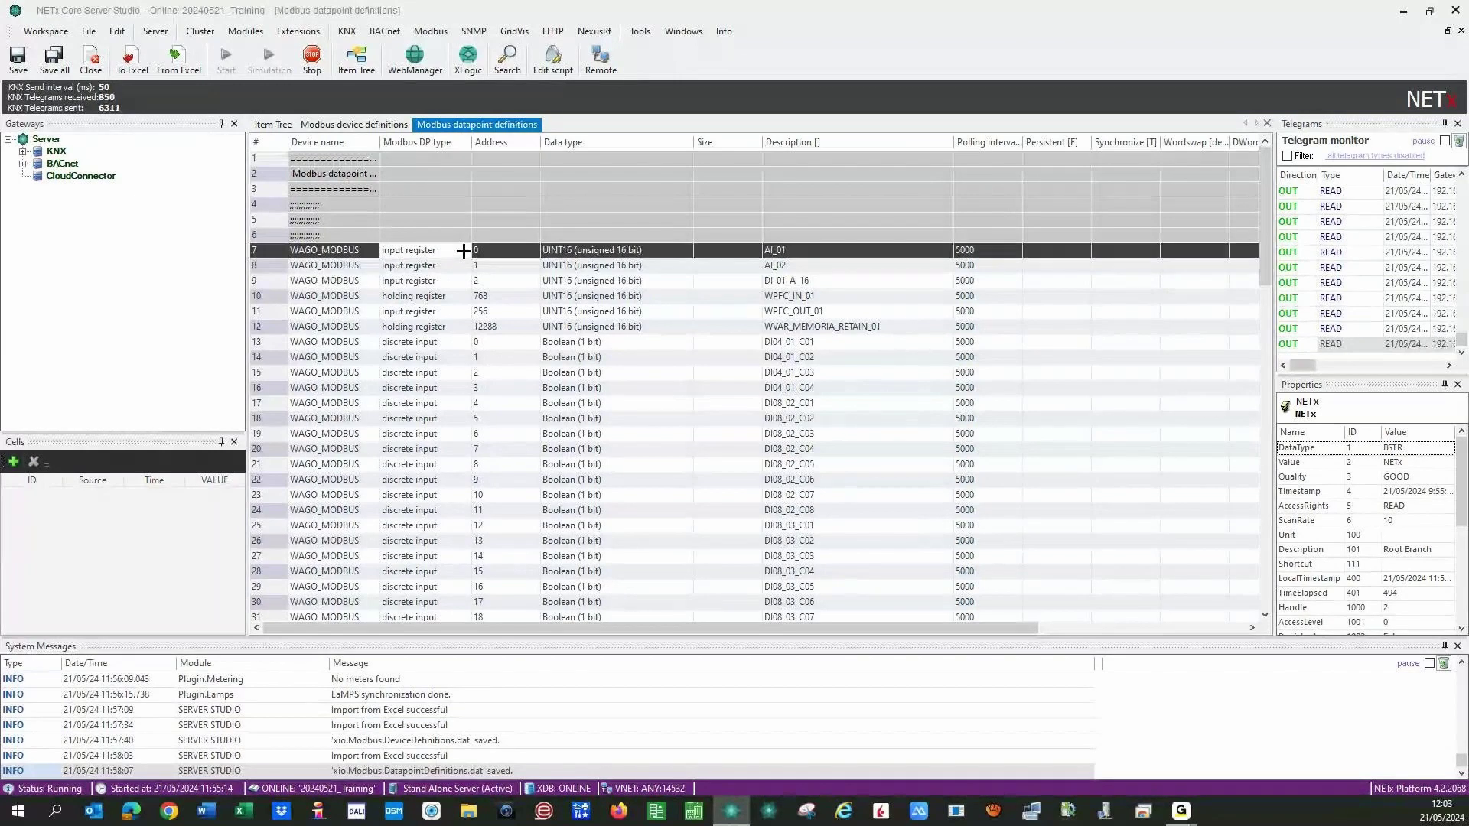
click(464, 252)
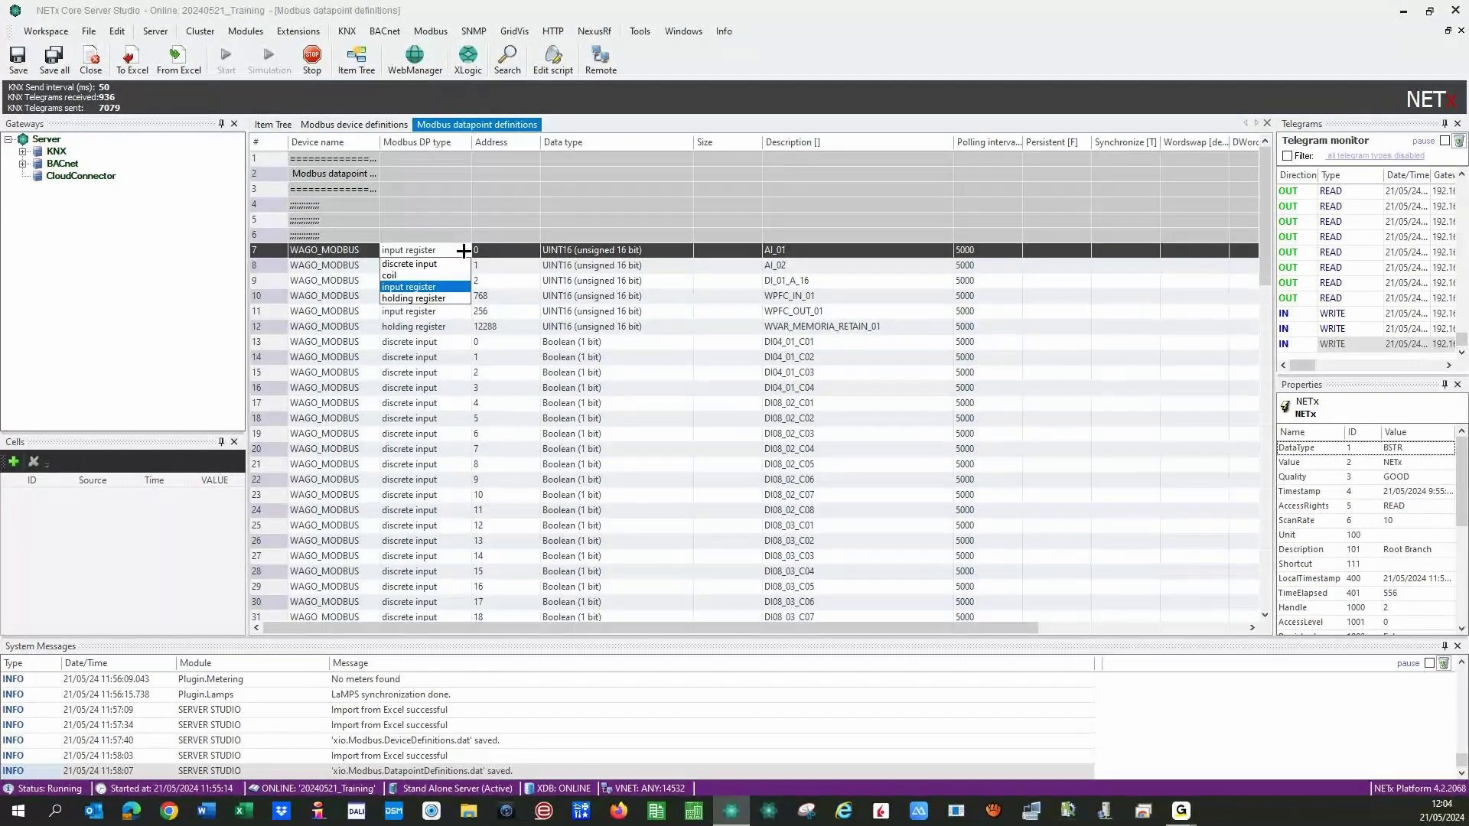
click(464, 251)
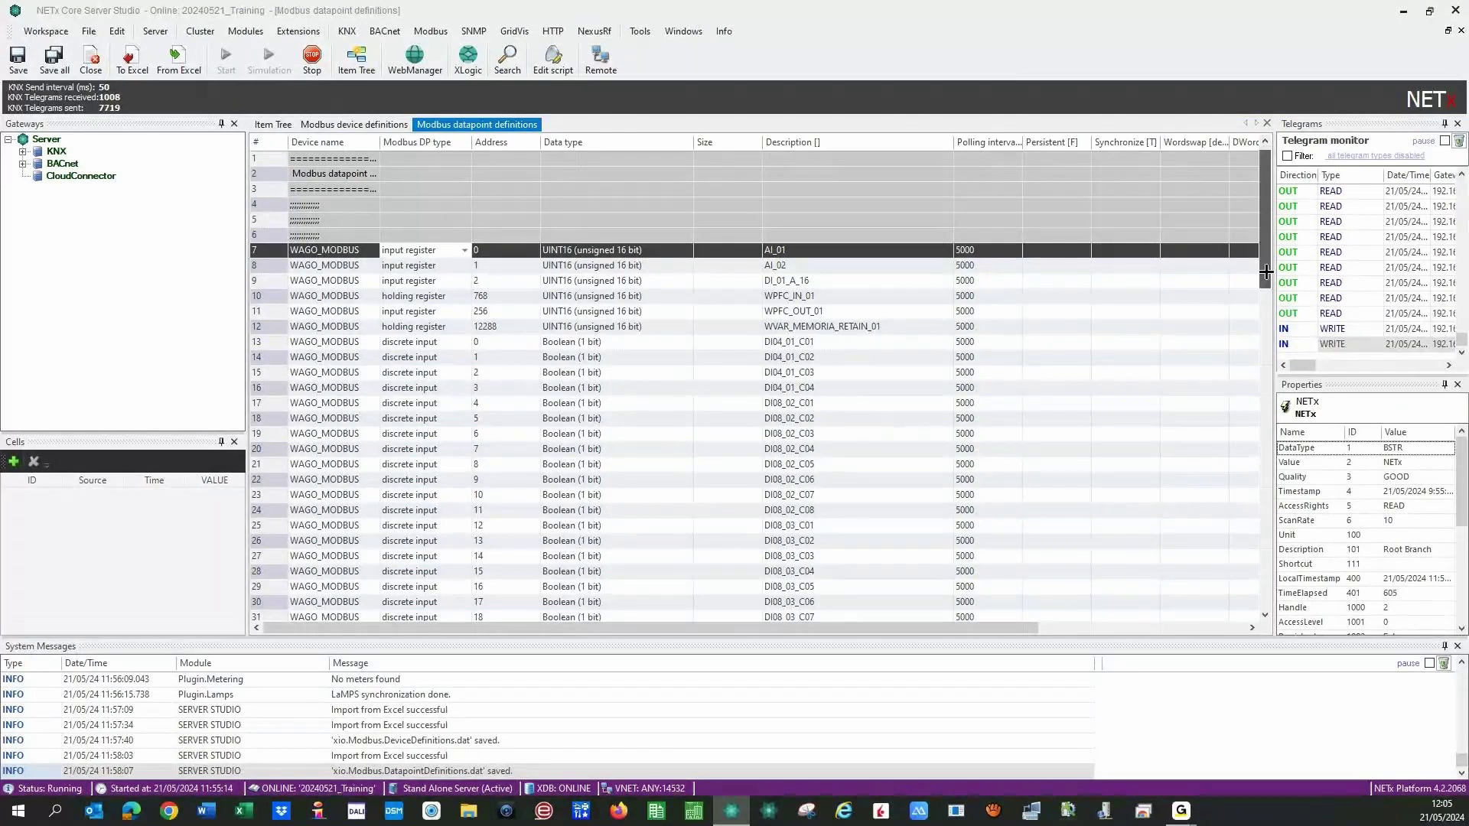
Look through the whole list of WAGO_MODBUS datapoint definitions and return to its beginning.
scroll(1265, 271, down, 1)
scroll(640, 463, up, 1)
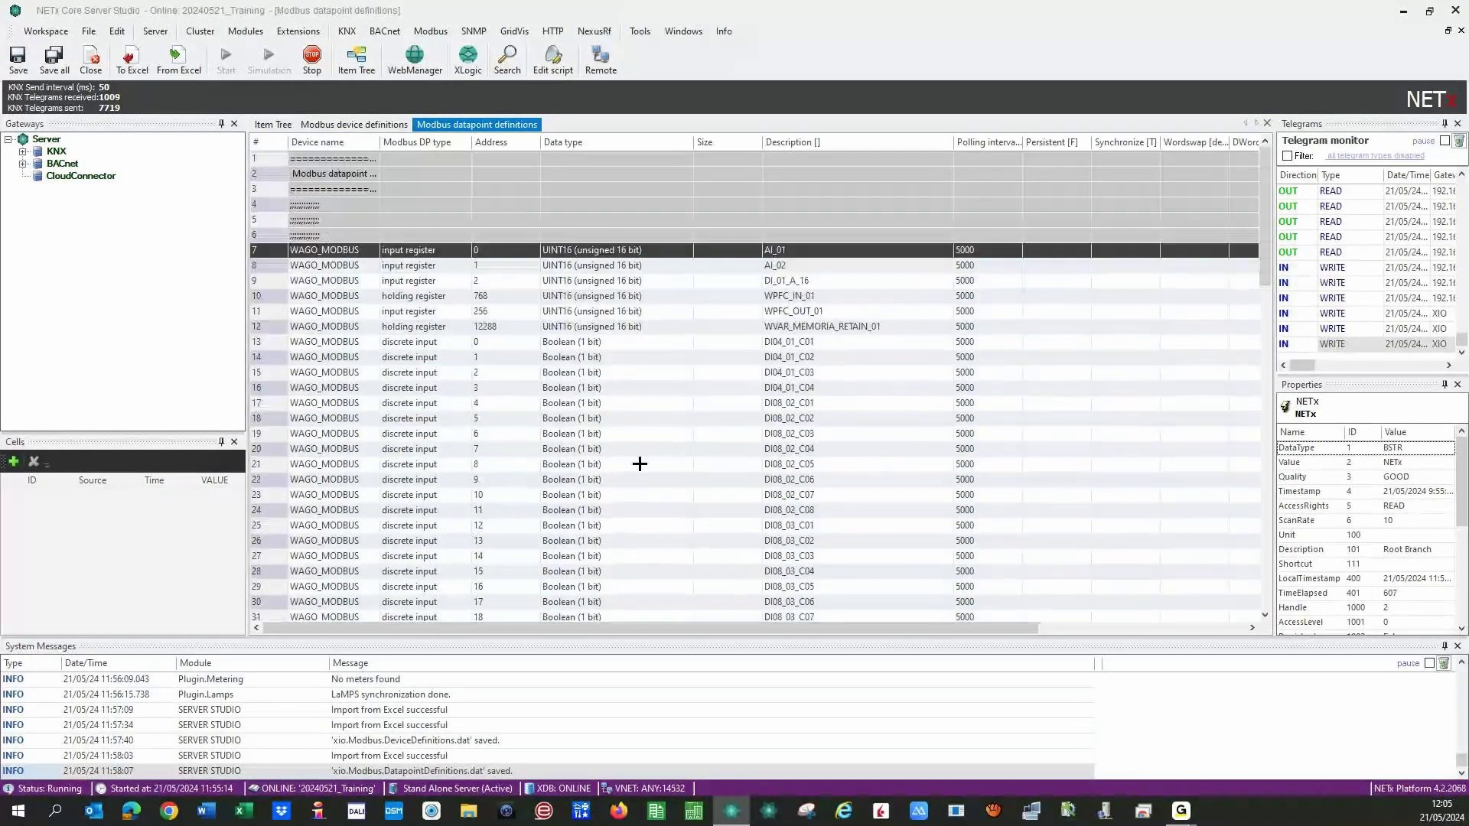
scroll(676, 436, down, 7)
scroll(676, 436, up, 7)
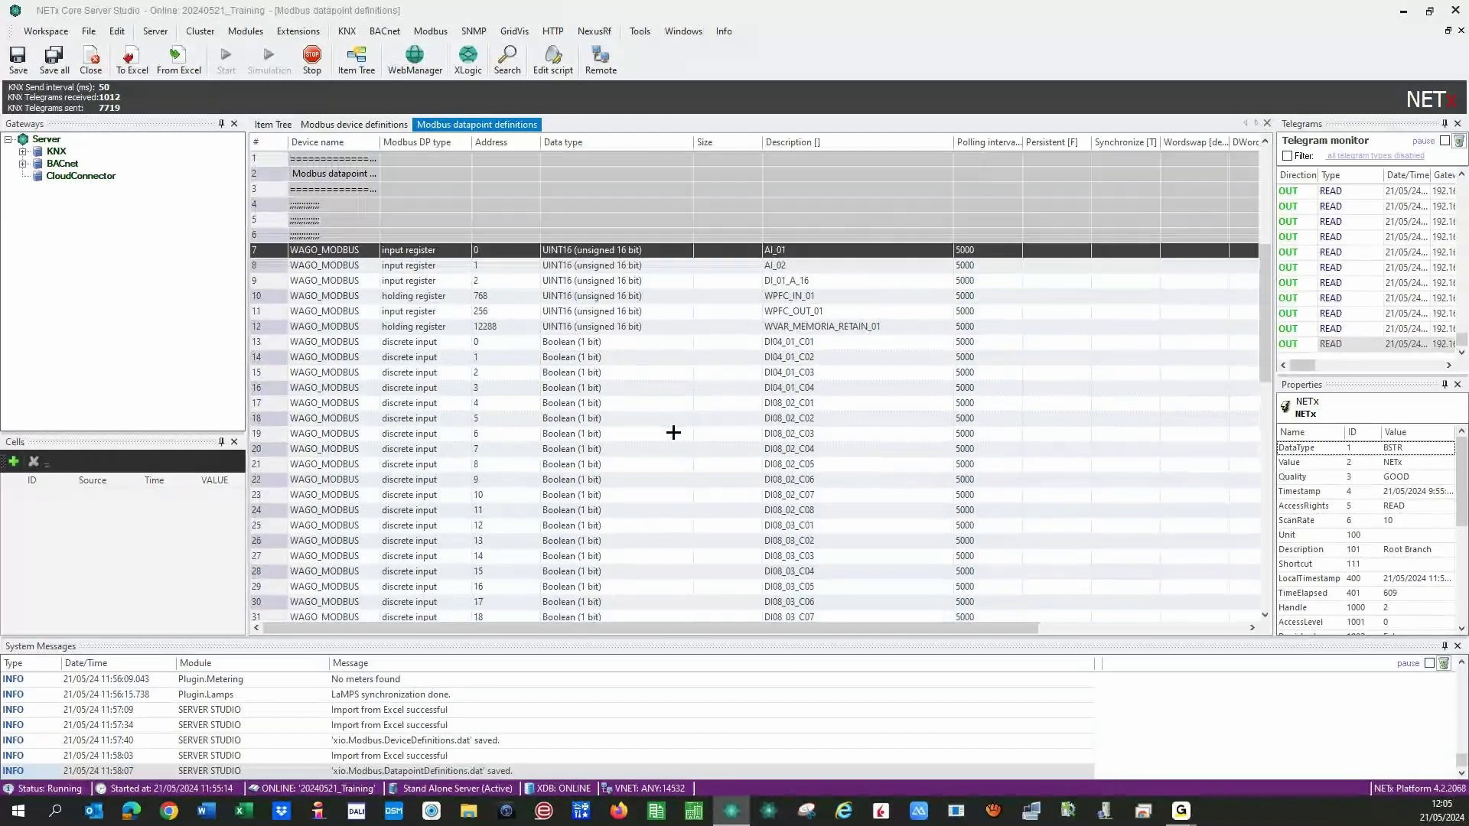
scroll(672, 435, down, 14)
scroll(673, 435, up, 14)
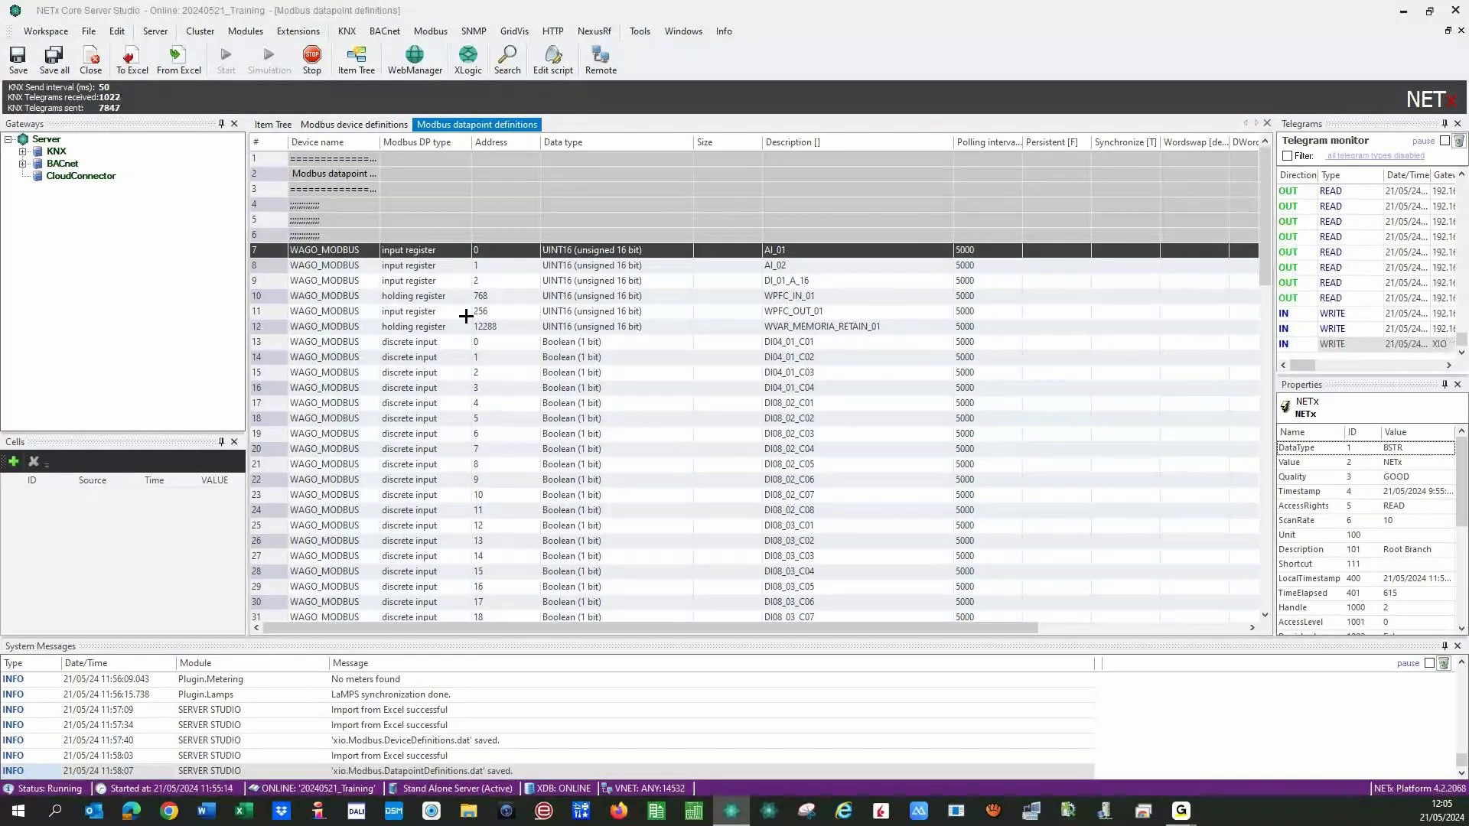
Save all the Modbus definitions and restart the server to apply them.
click(53, 61)
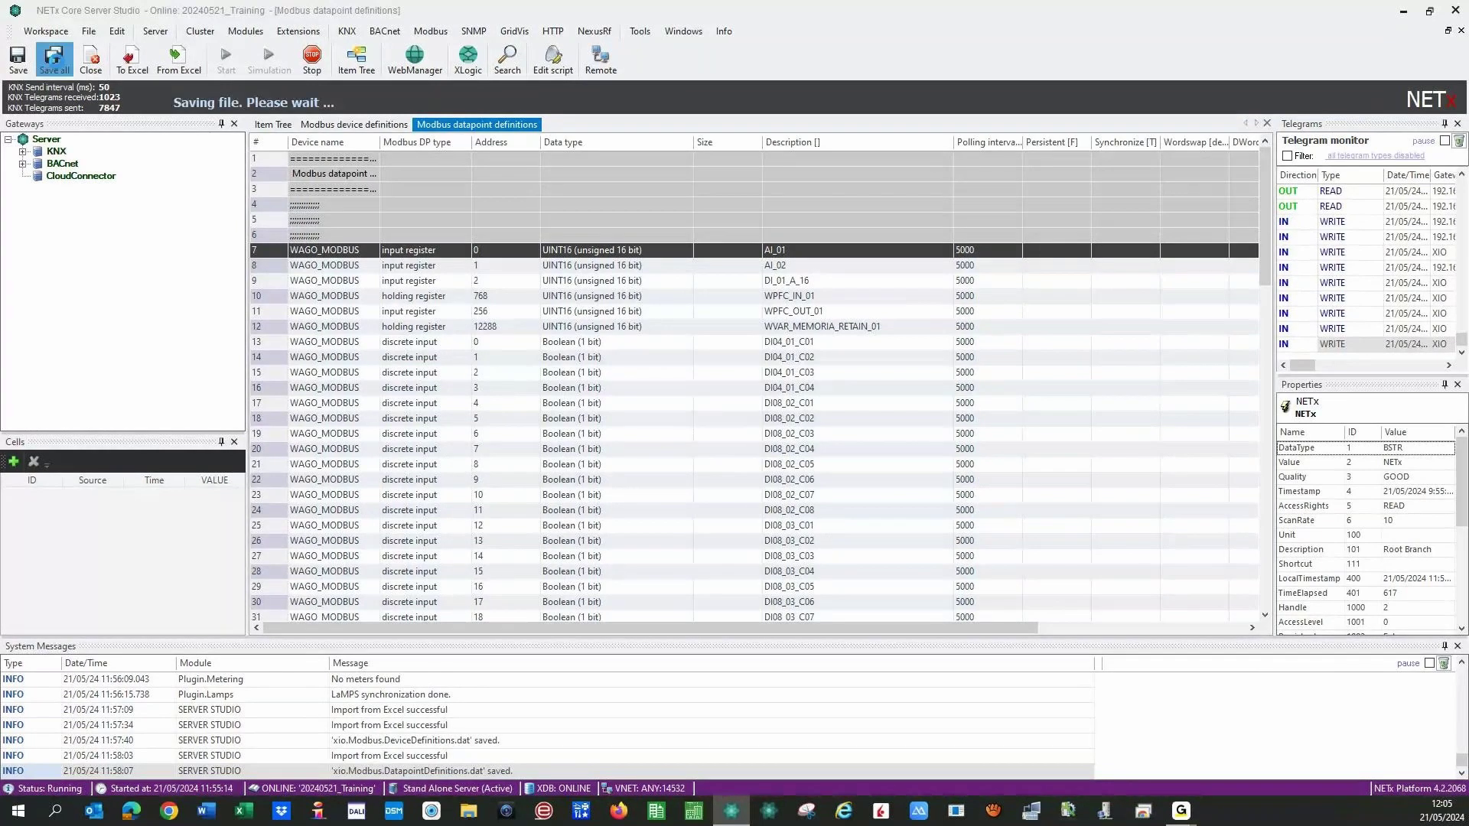
click(757, 457)
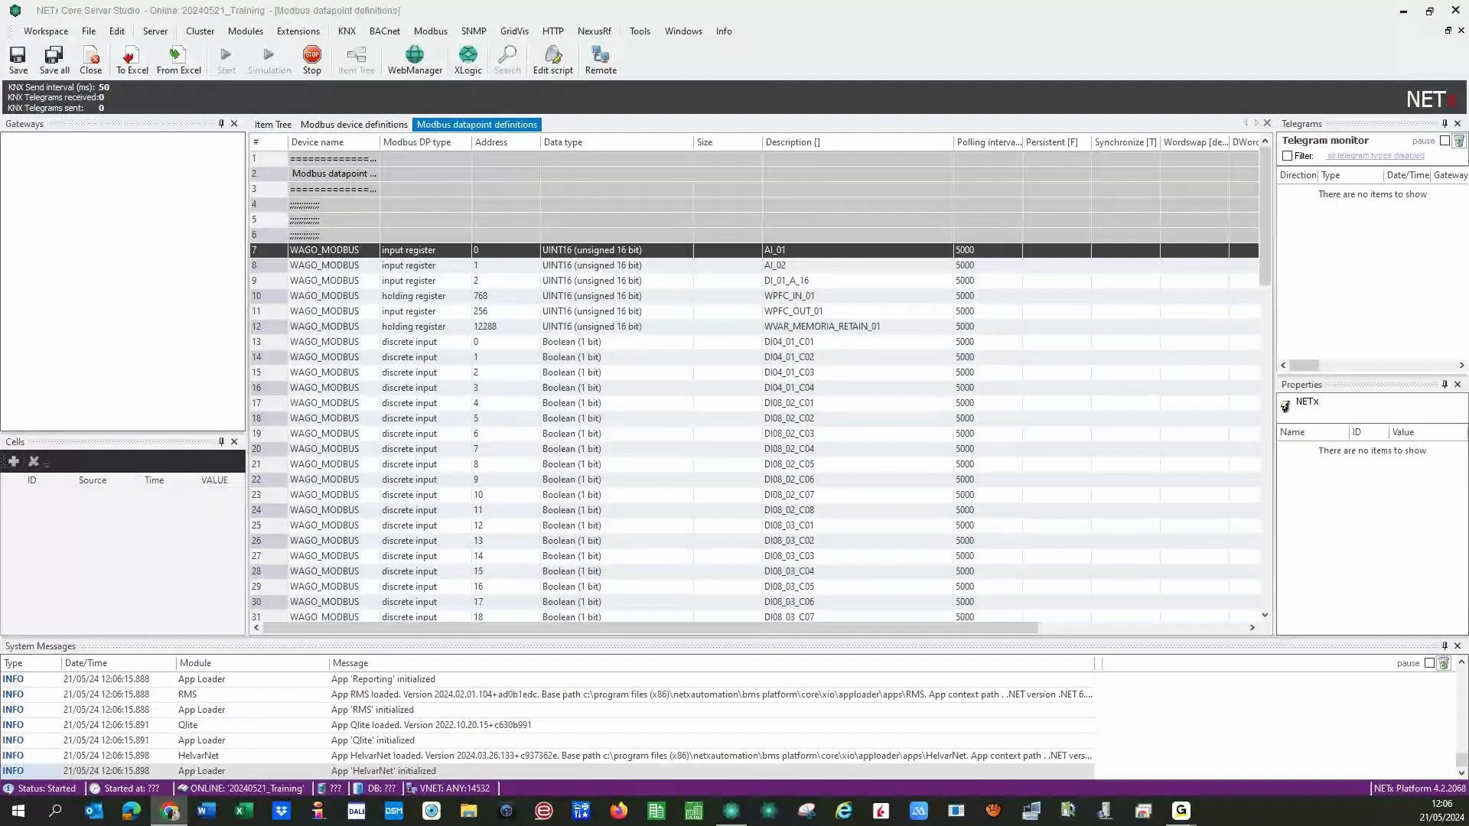
Examine the WAGO_MODBUS gateway status and its discrete input values under XIO and Modbus in the item tree.
click(273, 124)
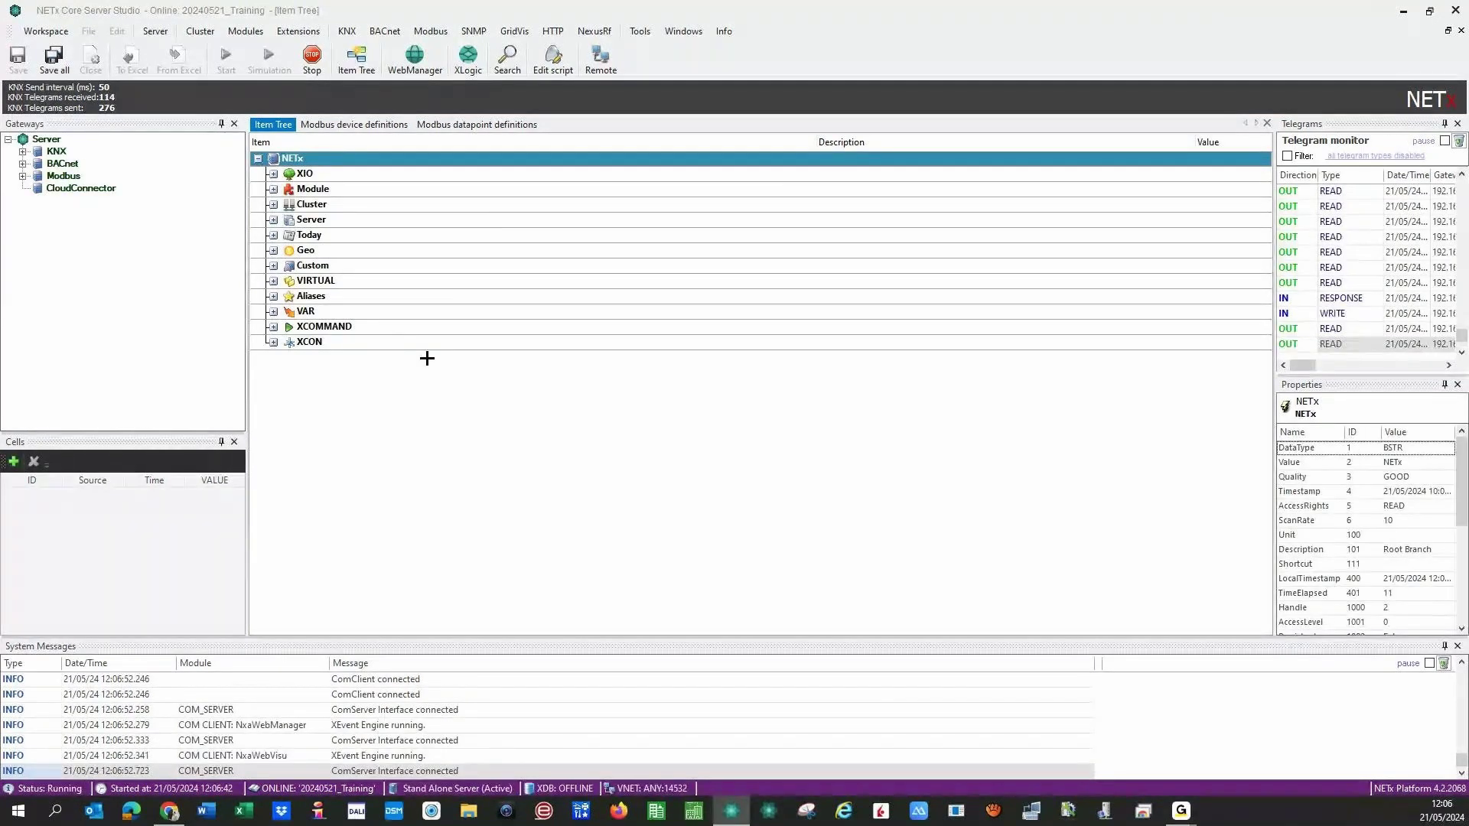
click(273, 173)
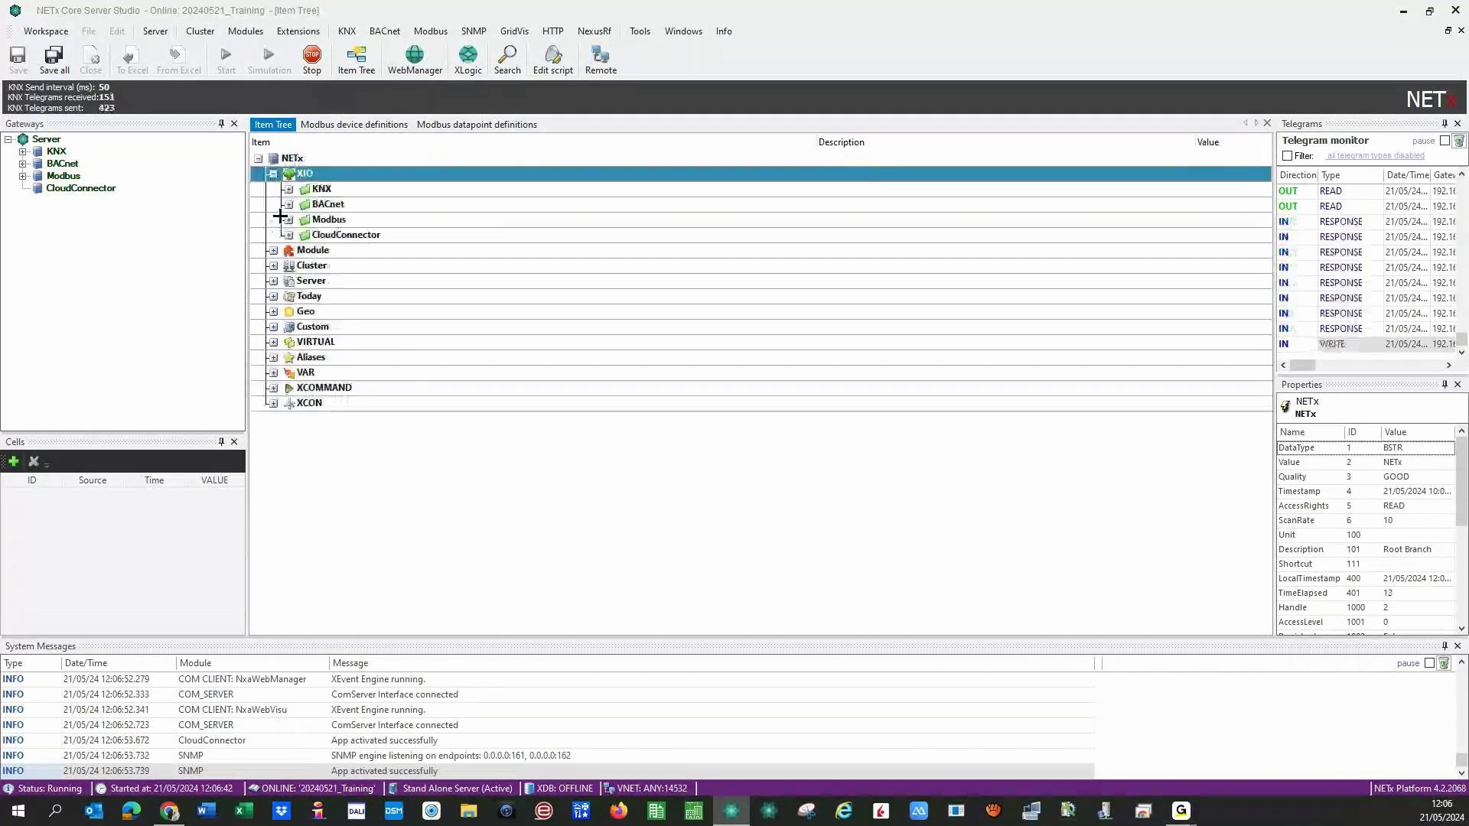
click(288, 220)
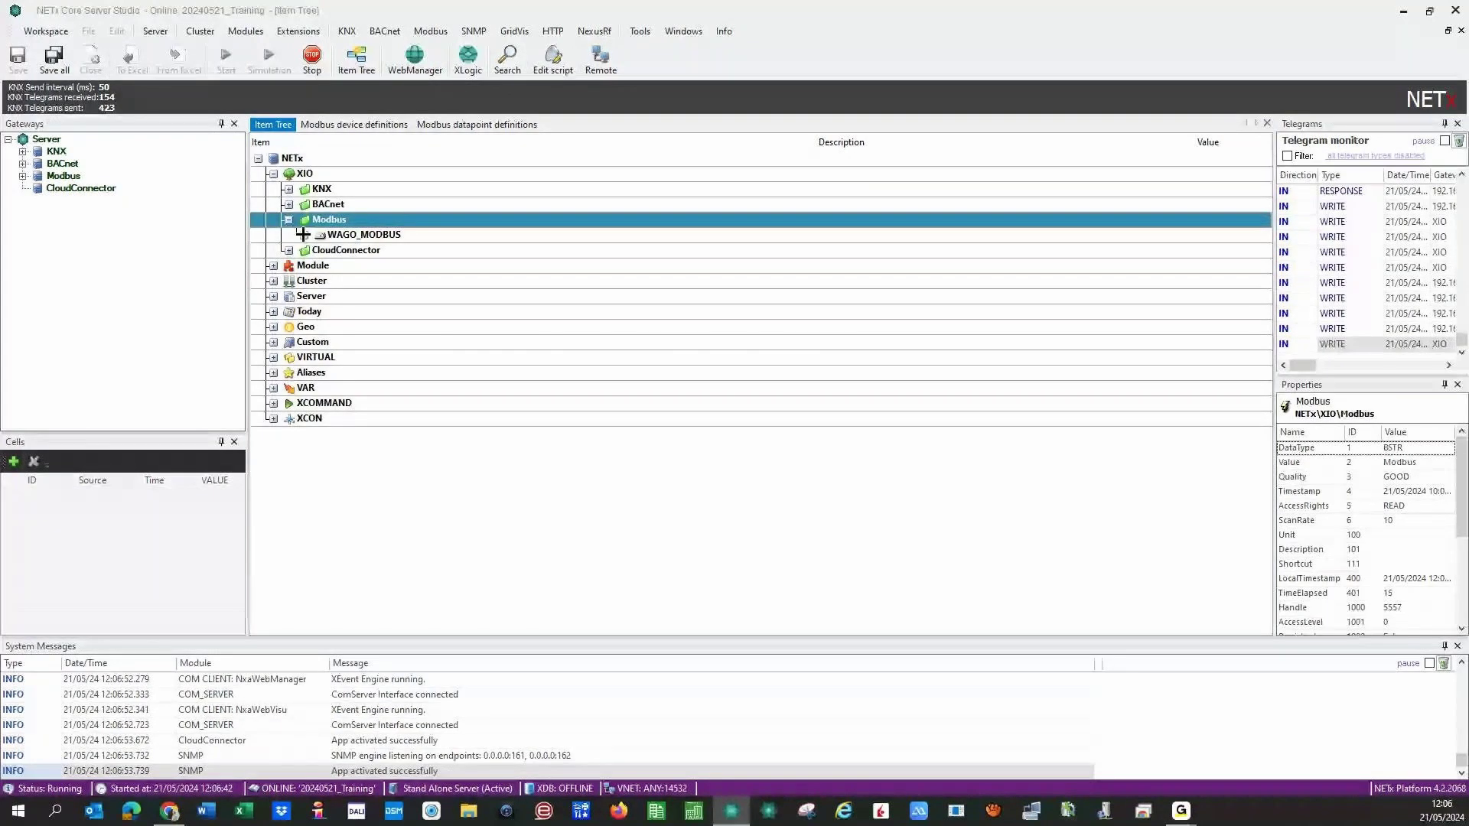
click(303, 235)
click(320, 266)
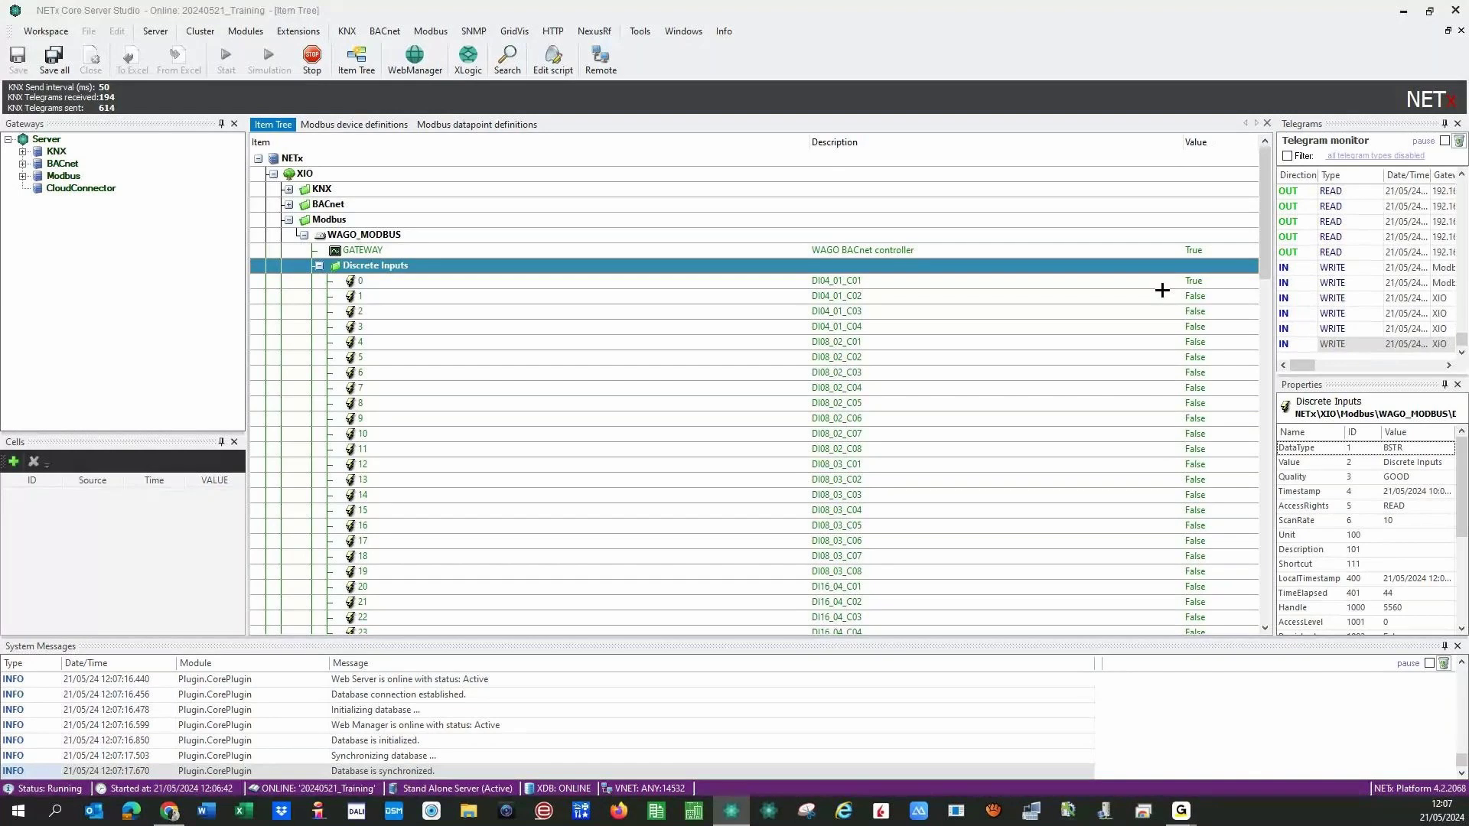
click(319, 265)
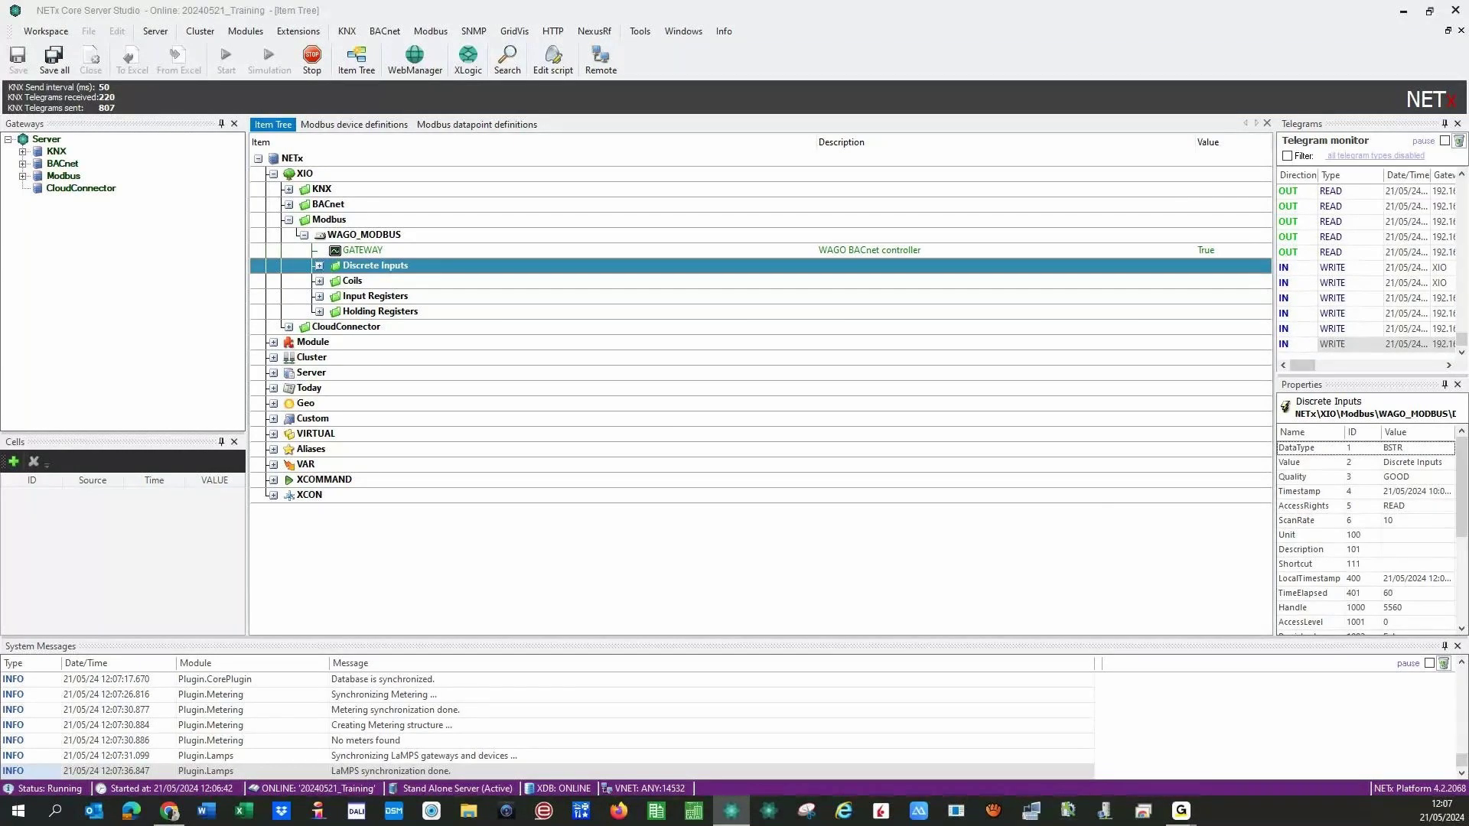
Switch to the NETx-Test-MAIN remote desktop session and review SMARTLINK_IP and SMARTLINK_2 in its Modbus device definitions.
key(alt+Tab)
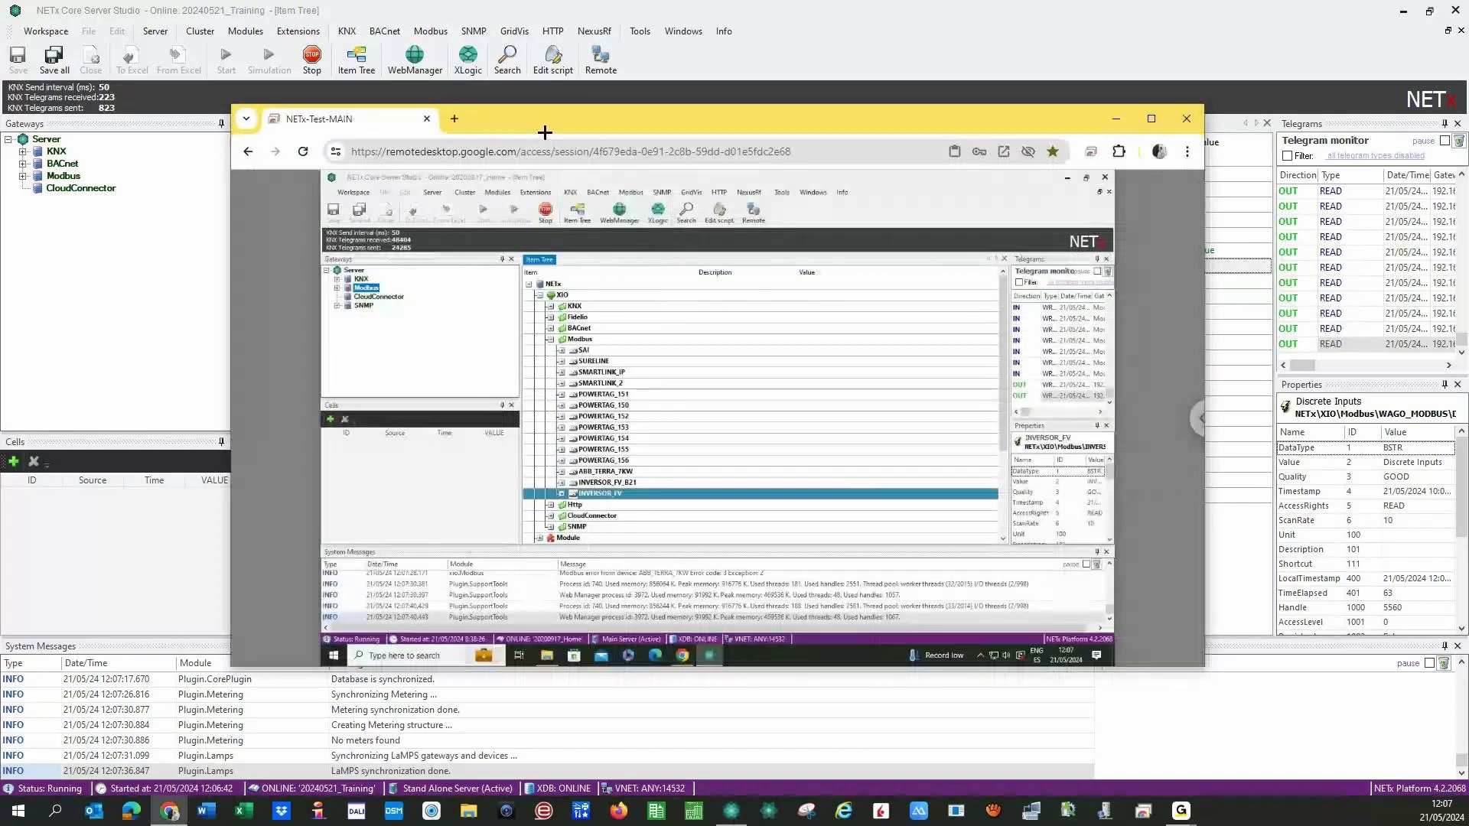
double_click(544, 133)
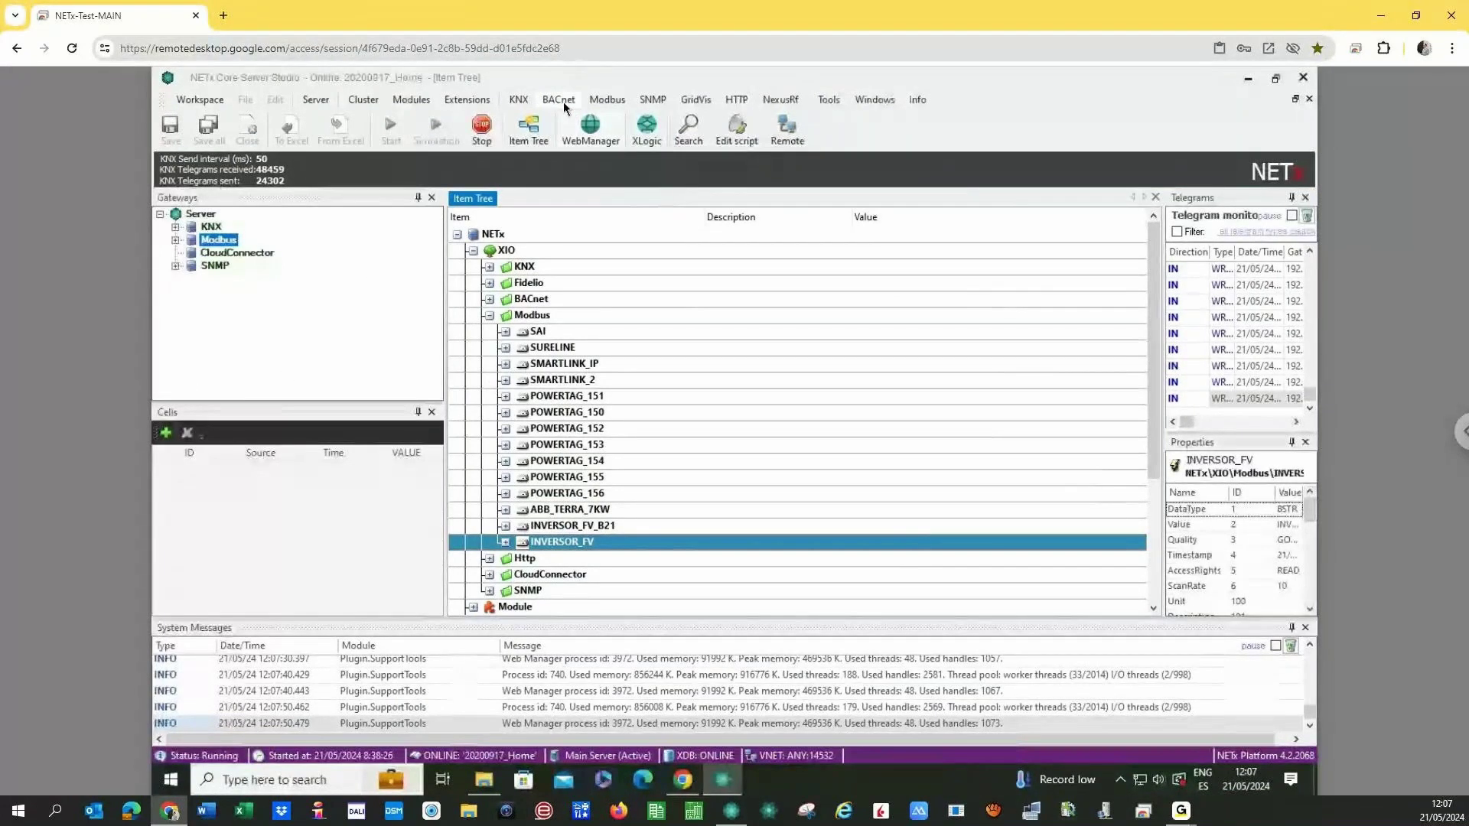
click(624, 102)
click(642, 113)
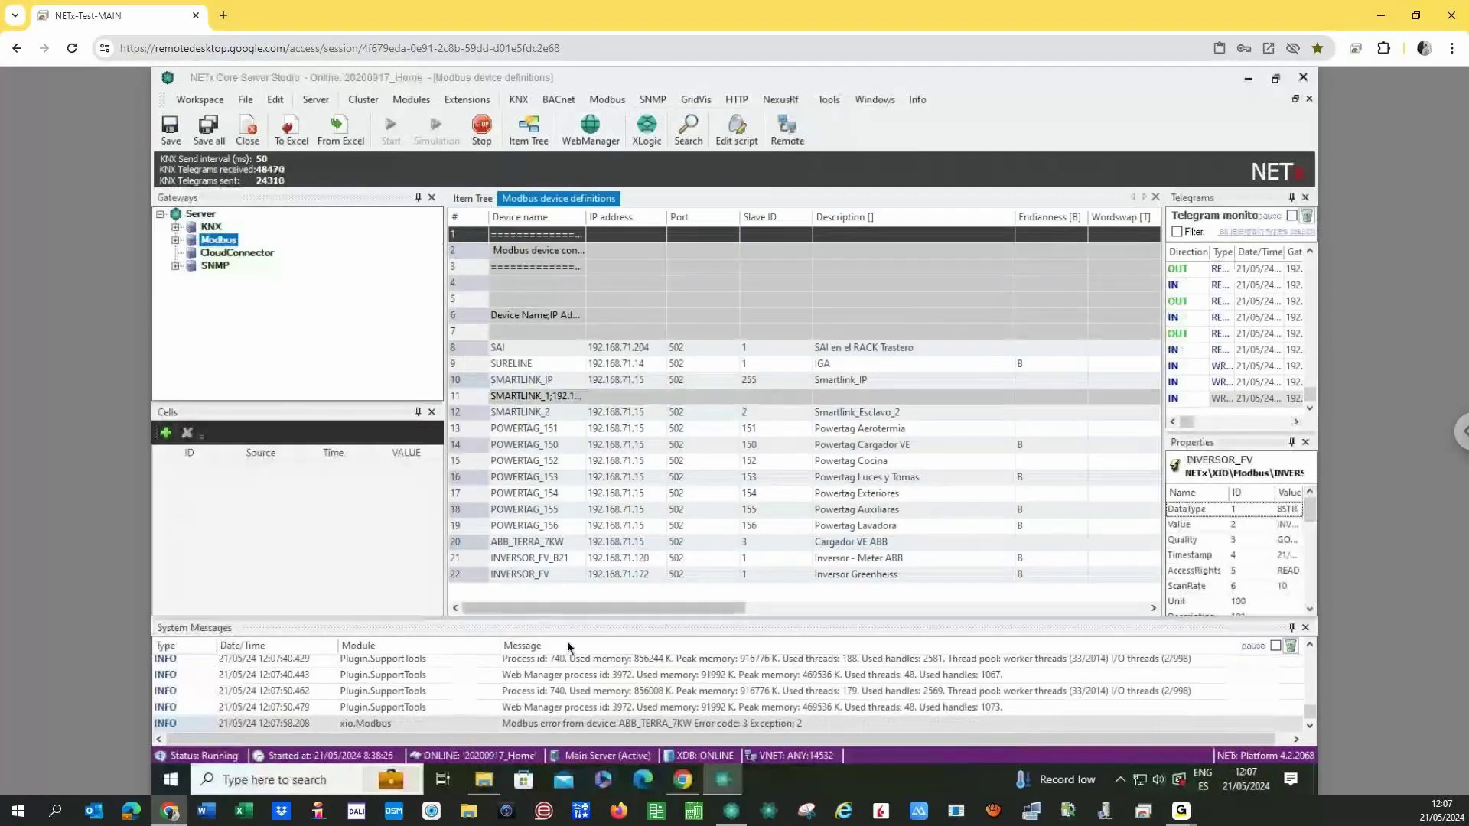
click(463, 413)
click(479, 380)
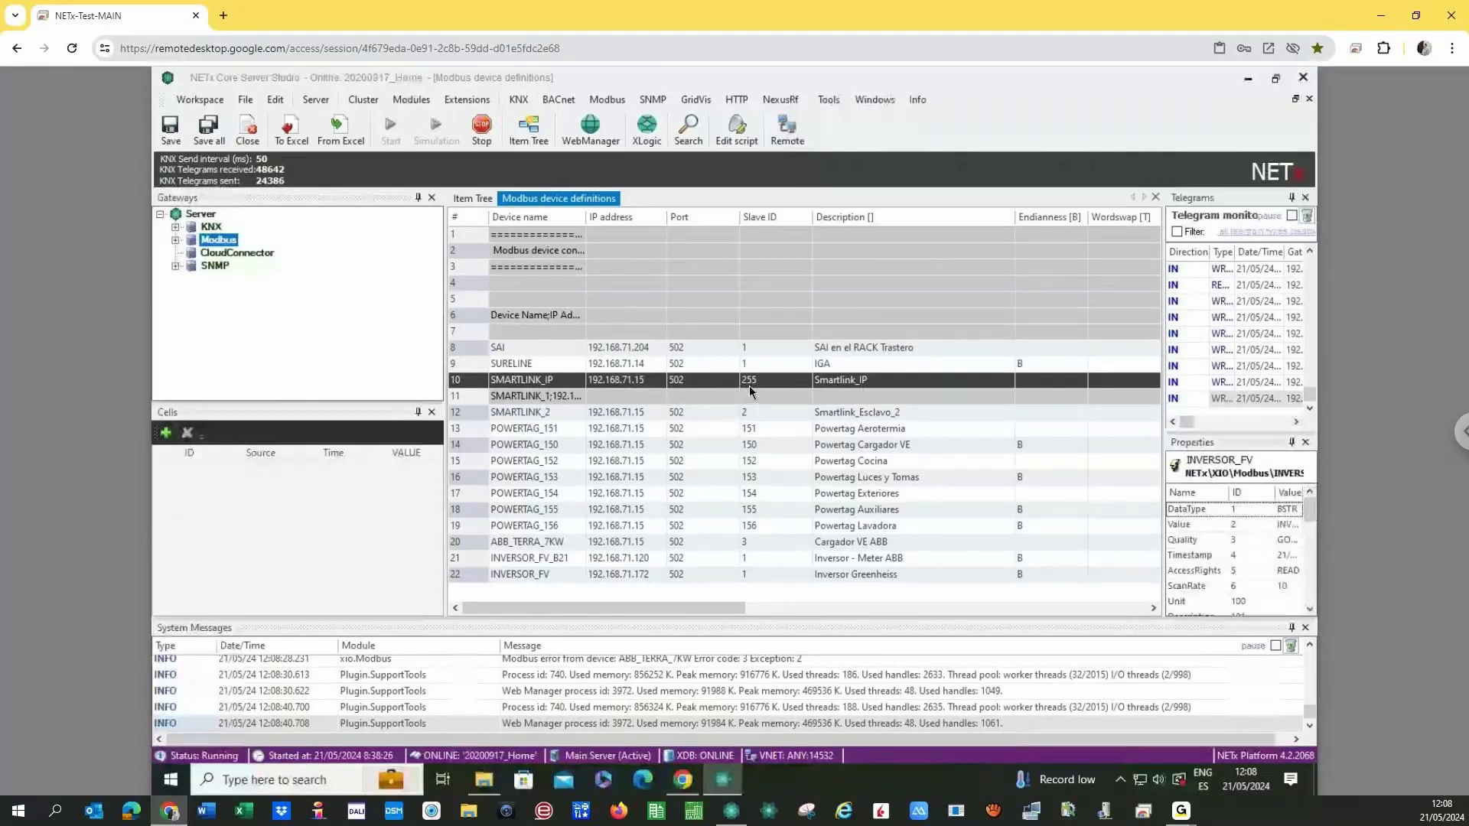
click(522, 412)
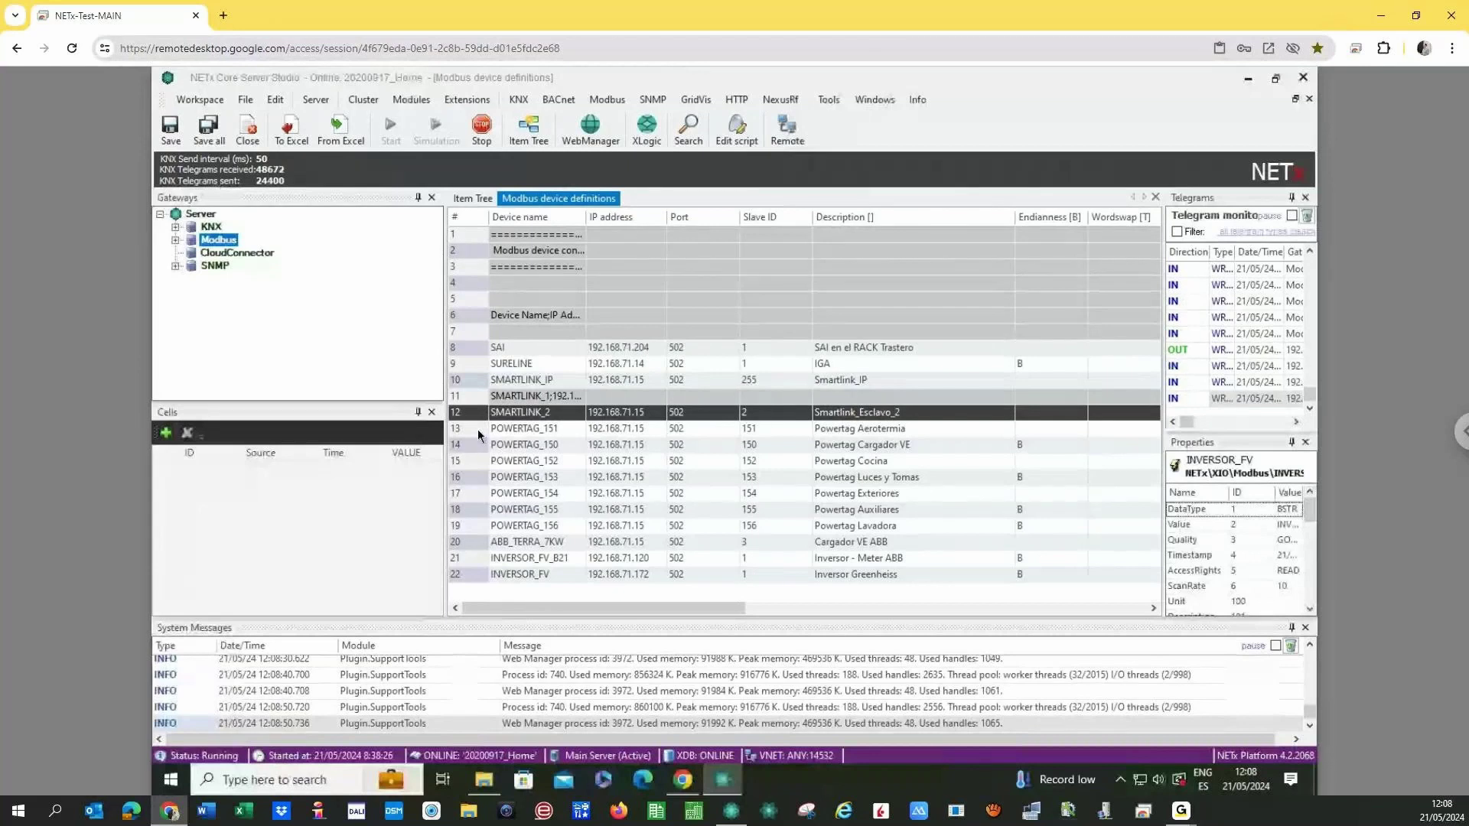
Convert the commented-out SMARTLINK_1 row in the Modbus device definitions to an active definition.
click(477, 398)
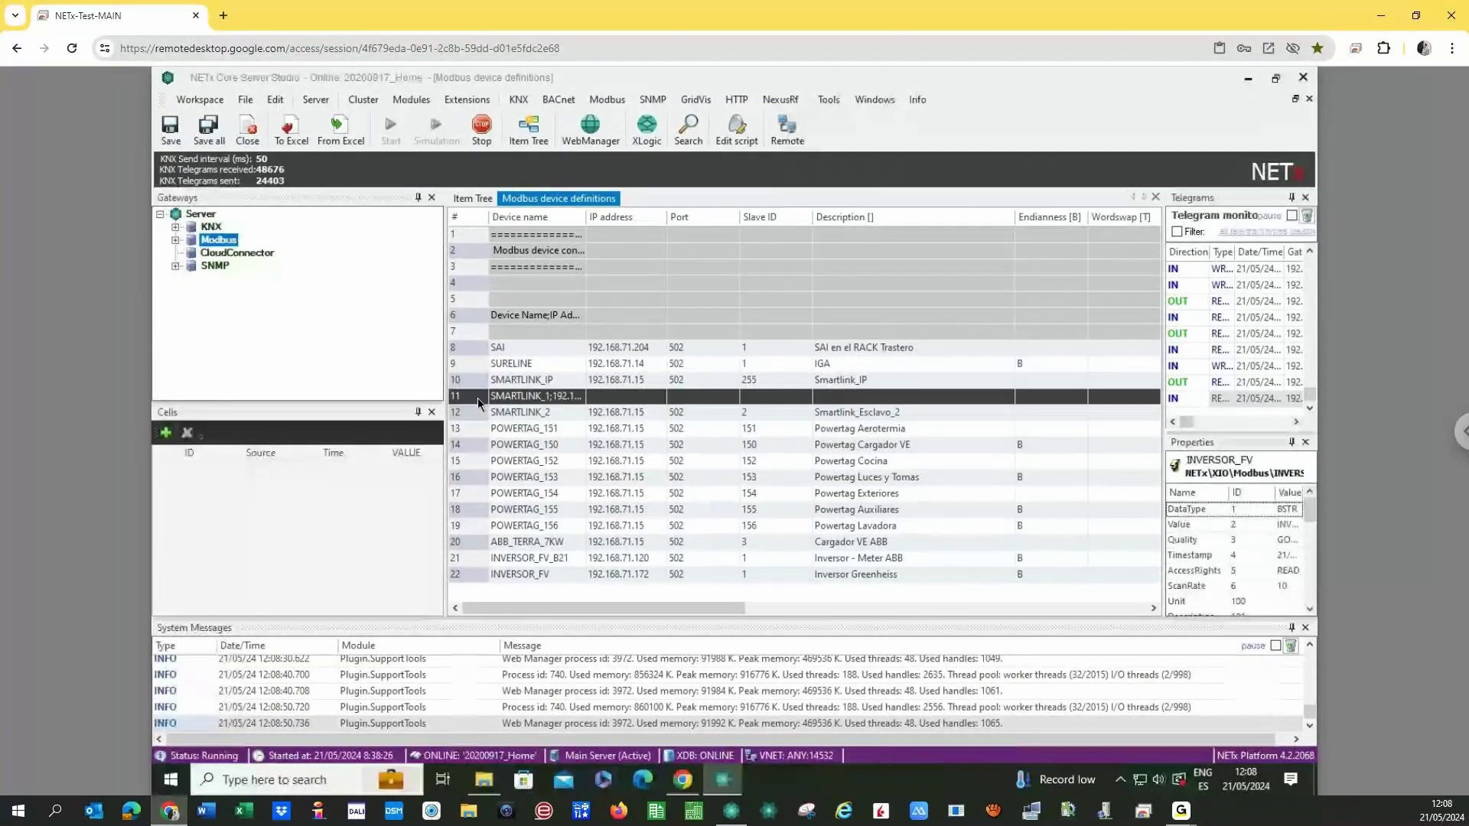
right_click(477, 398)
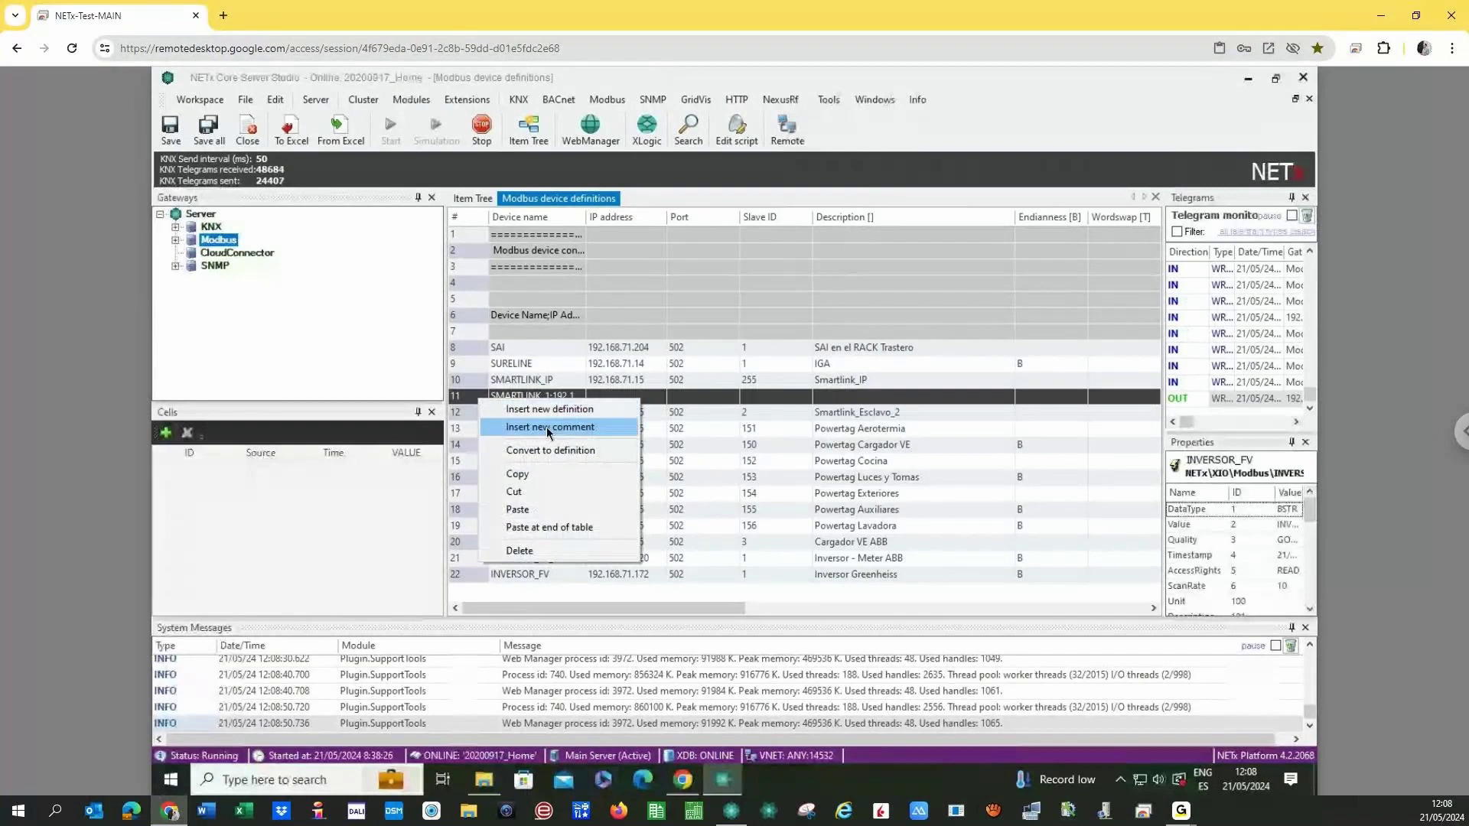
click(550, 450)
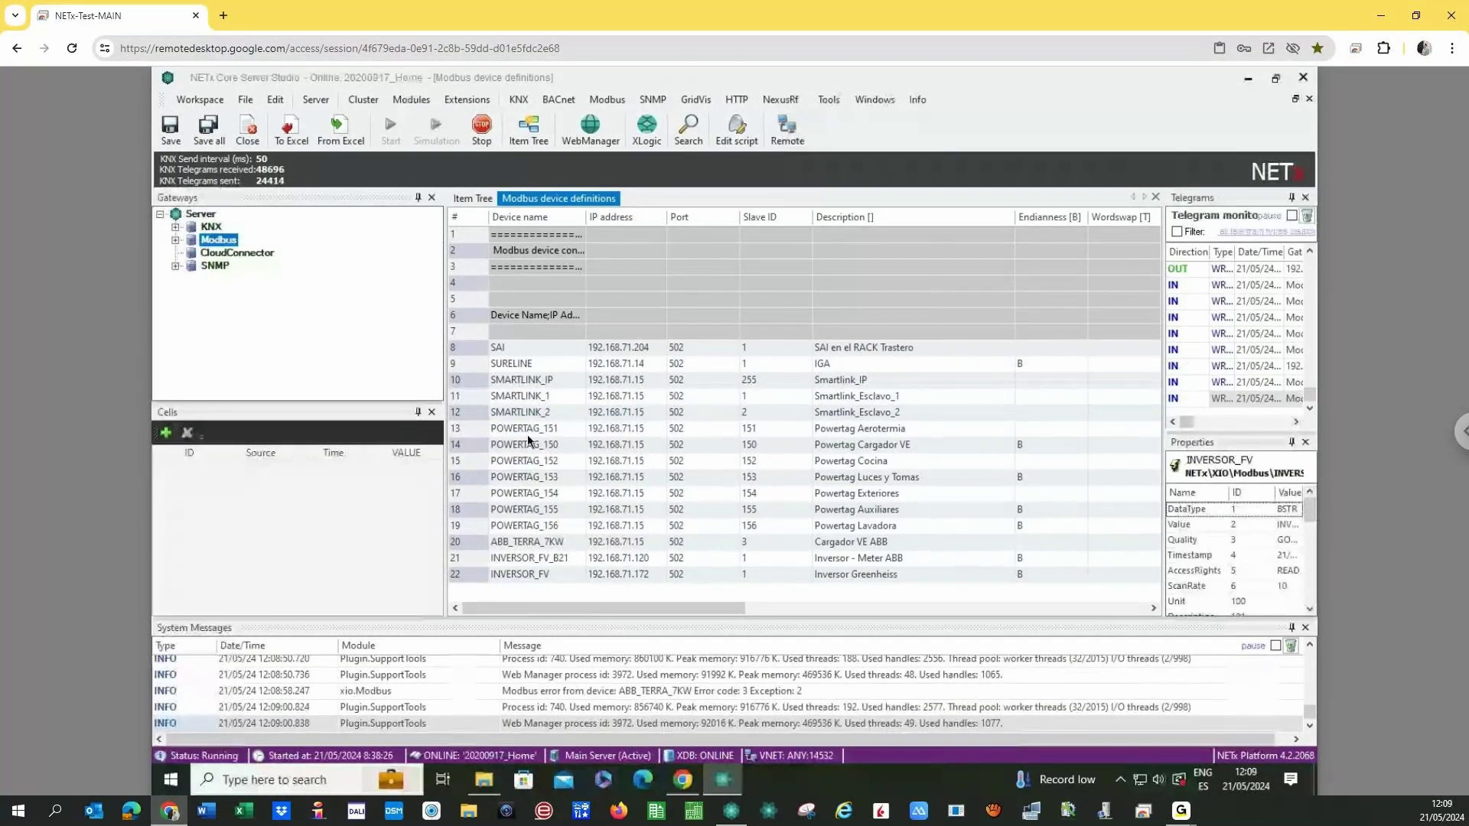
Compare the IP addresses and slave IDs of POWERTAG_151 and ABB_TERRA_7KW with those of the SMARTLINK_IP gateway.
click(477, 430)
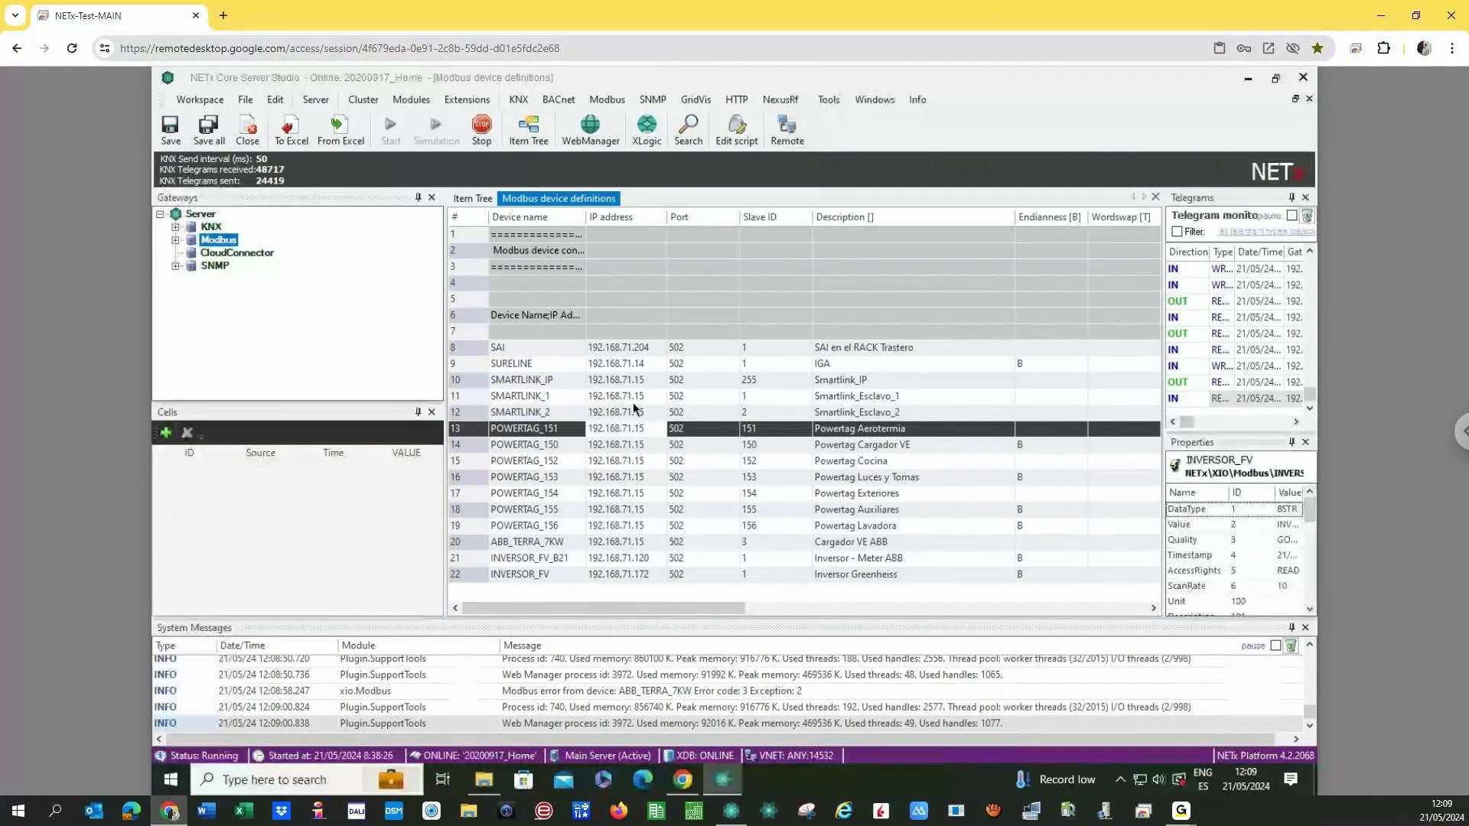
click(674, 427)
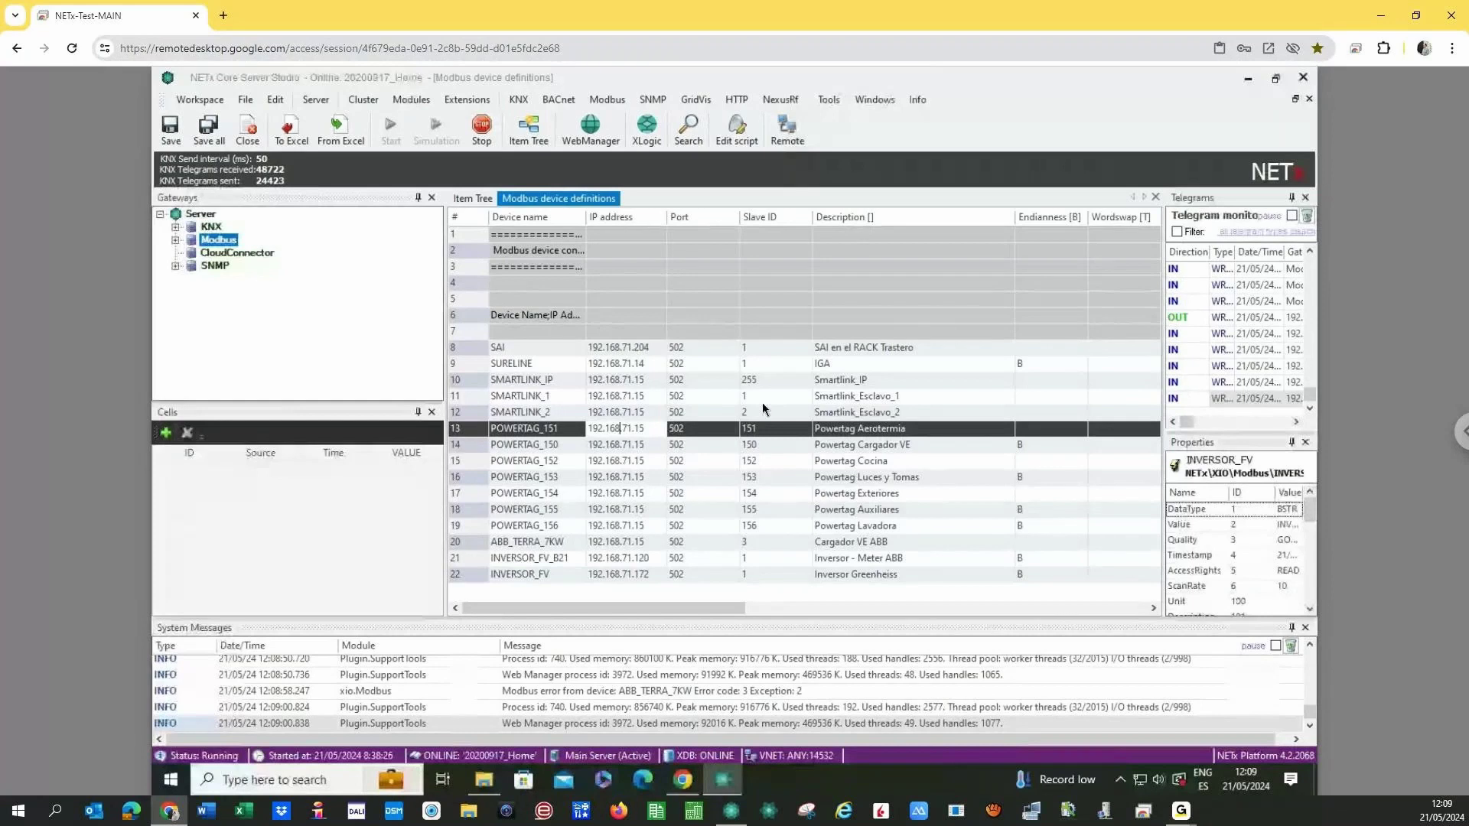
click(759, 536)
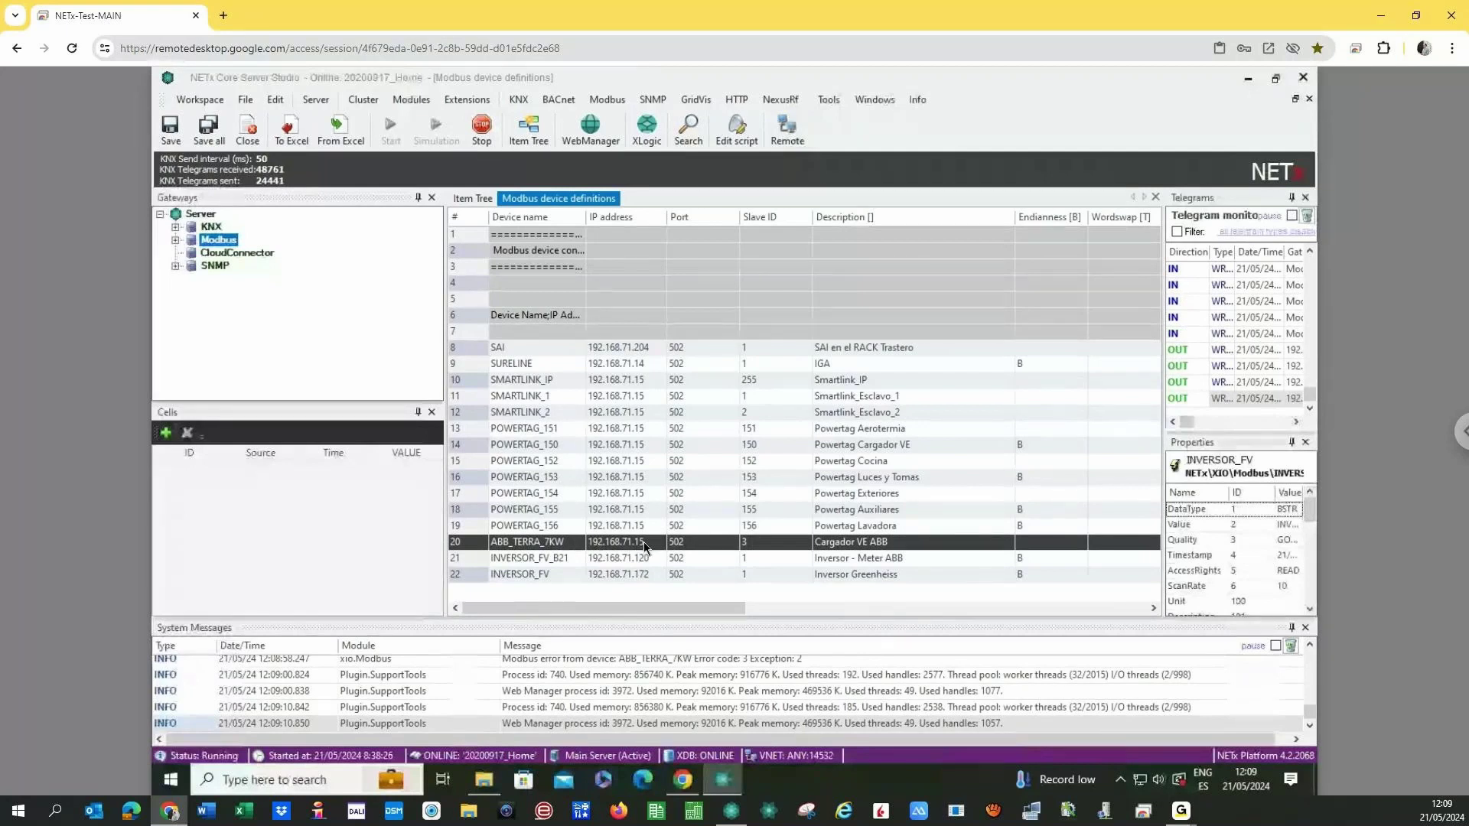
click(477, 379)
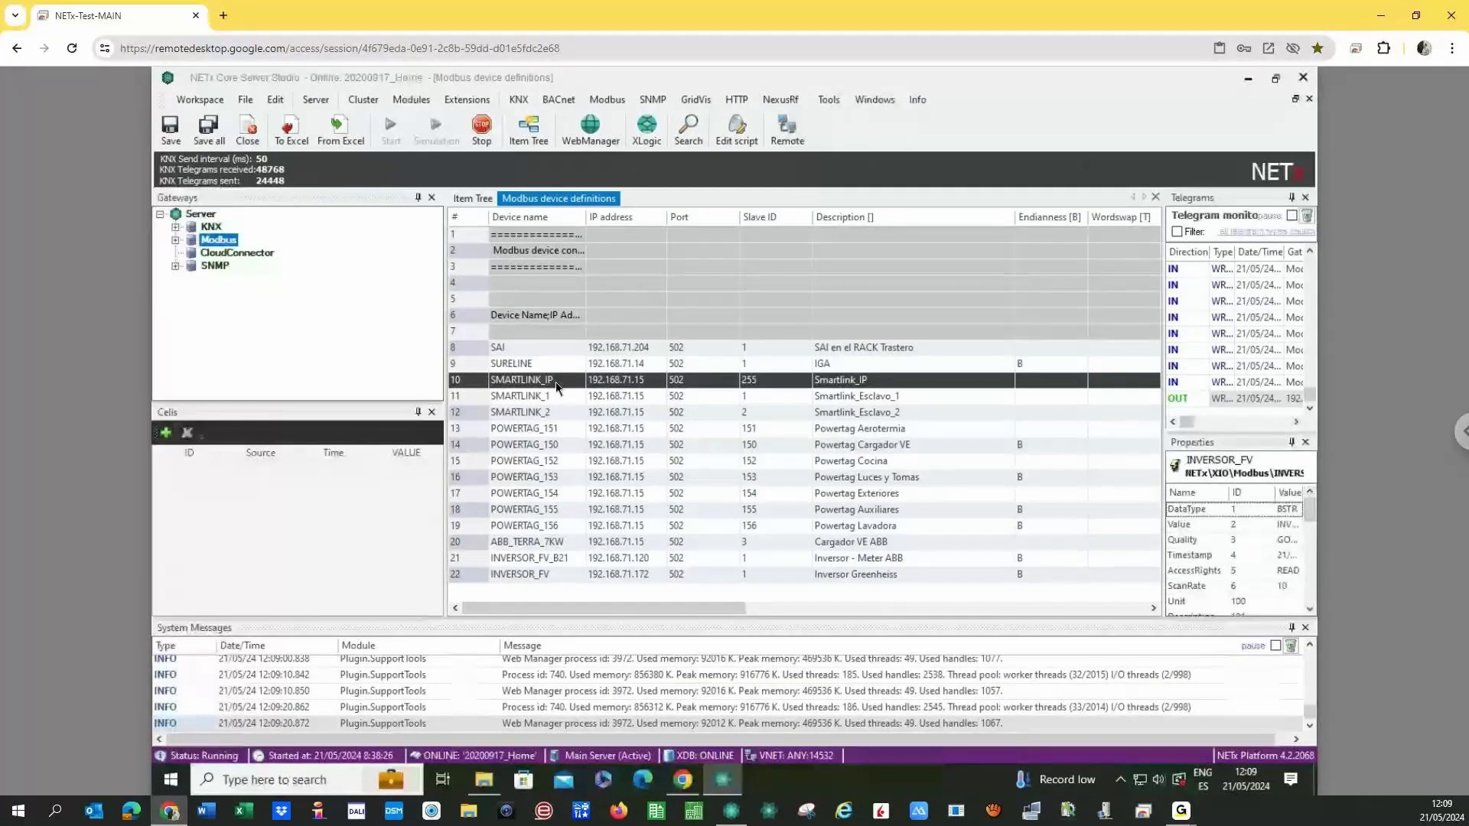
click(478, 543)
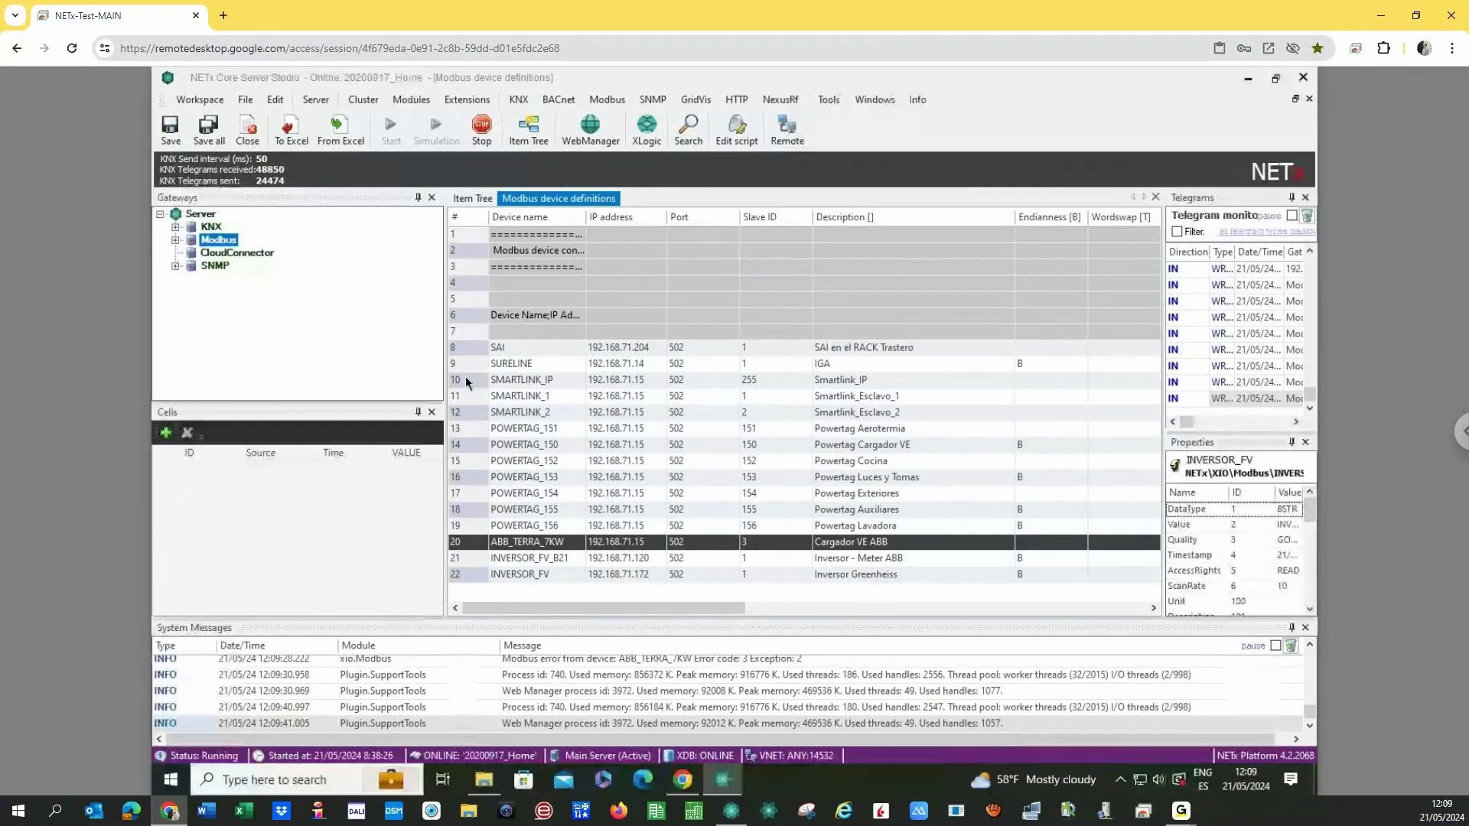
click(604, 382)
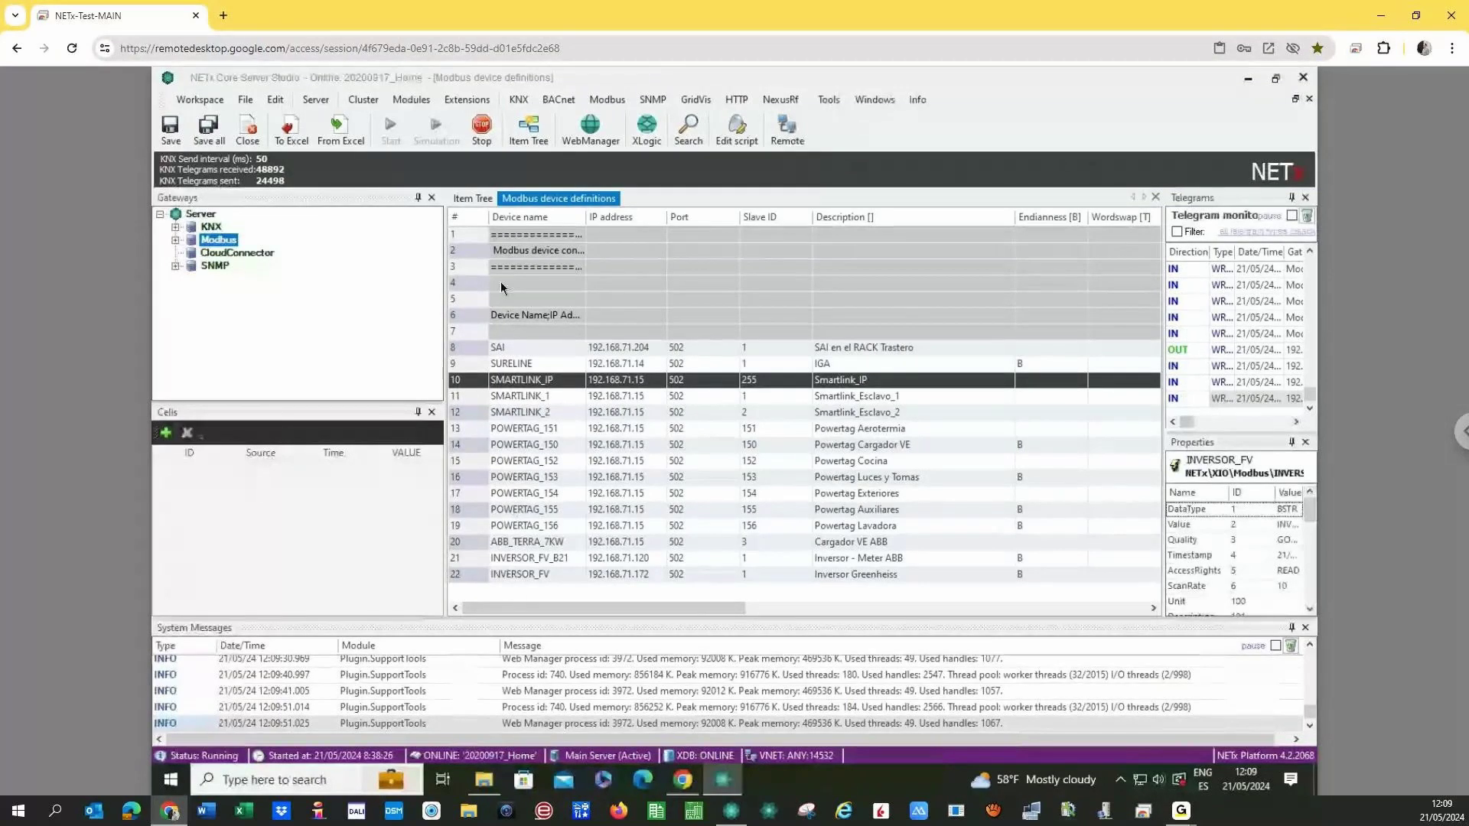
Review the remote project's Modbus datapoint definitions from SAI through INVERSOR_FV, and return to its item tree.
click(605, 102)
click(627, 137)
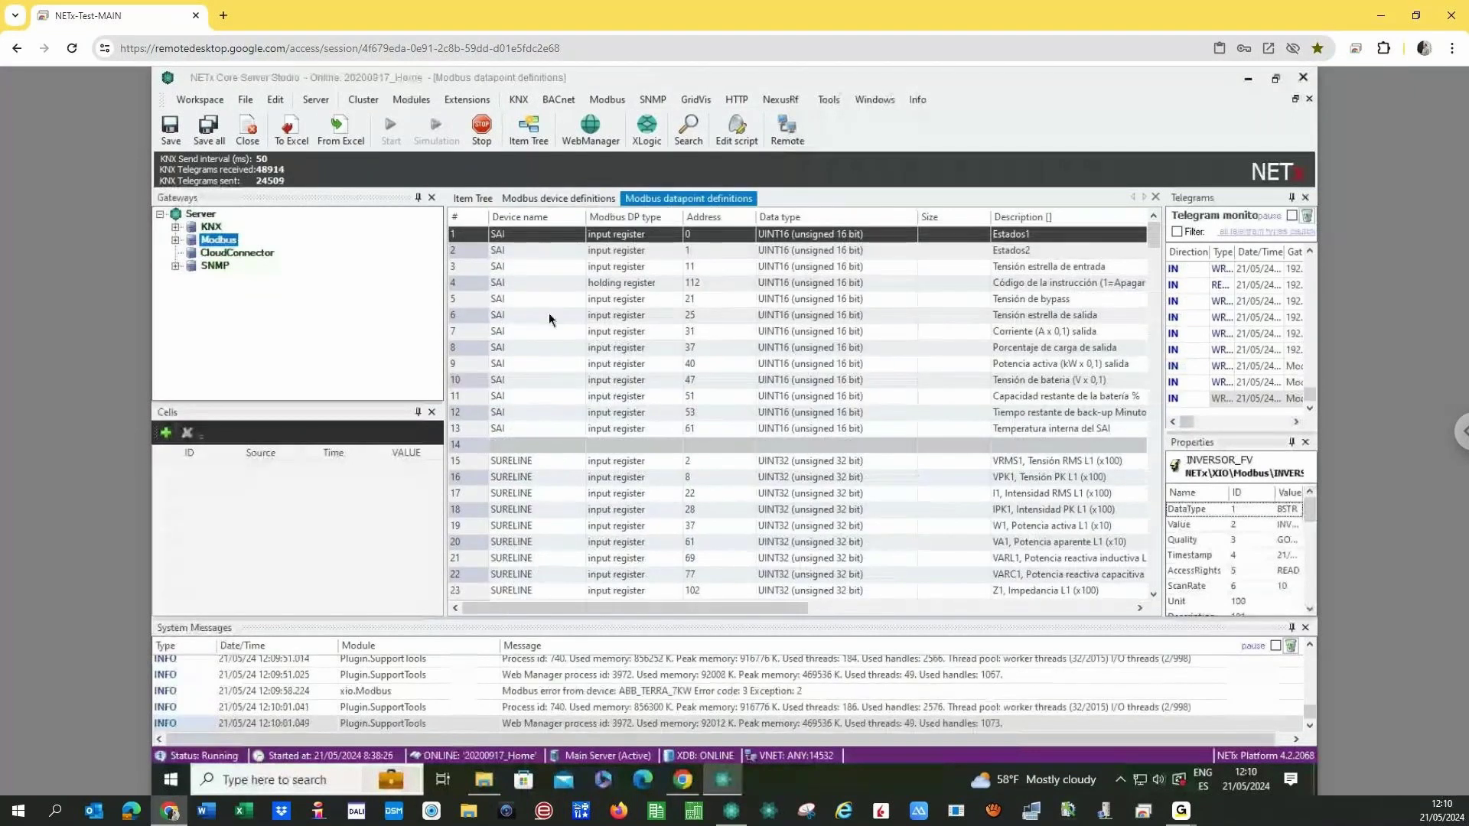
scroll(1155, 256, down, 5)
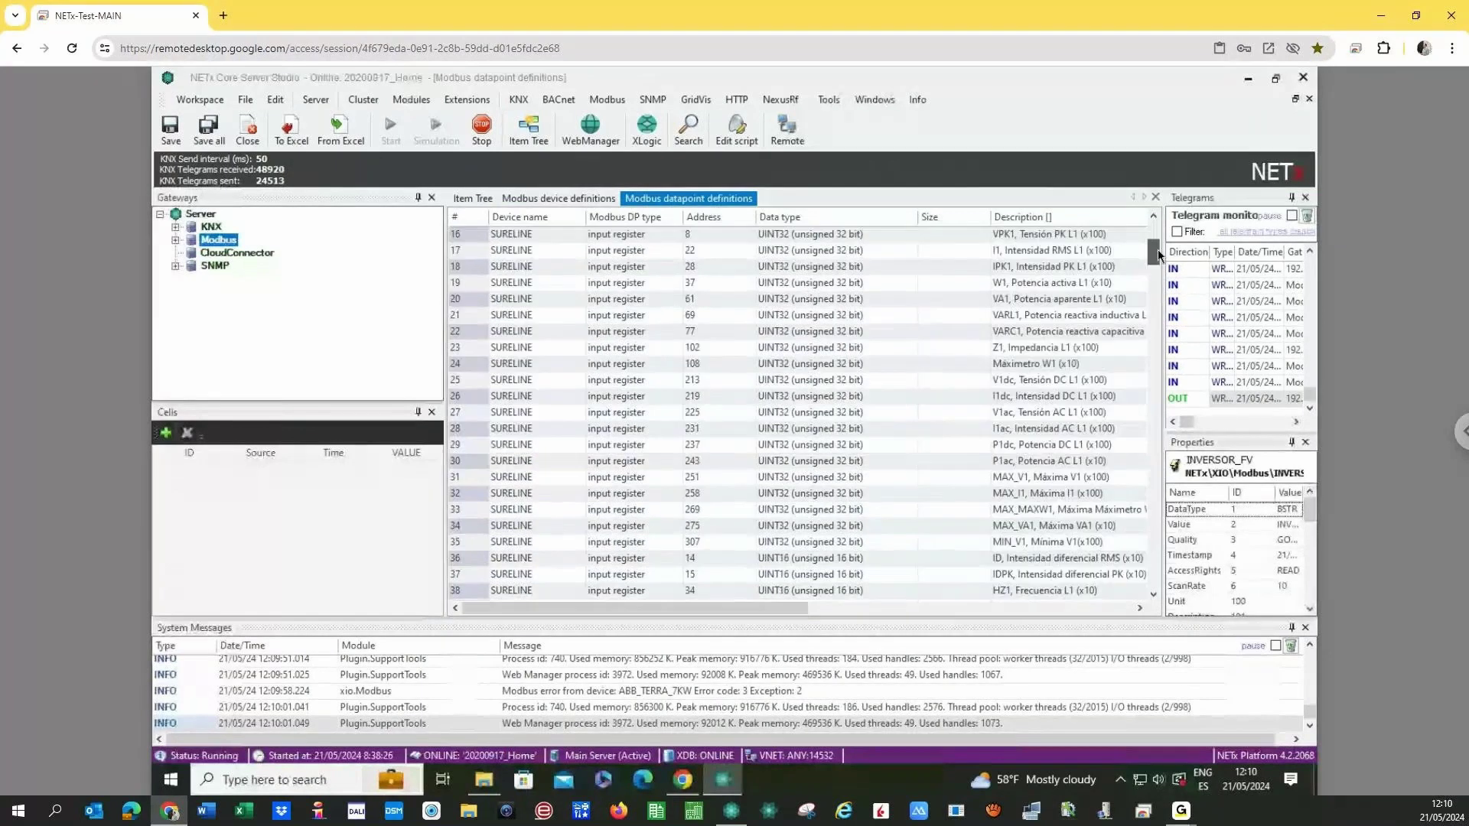
drag(1157, 254, 1178, 253)
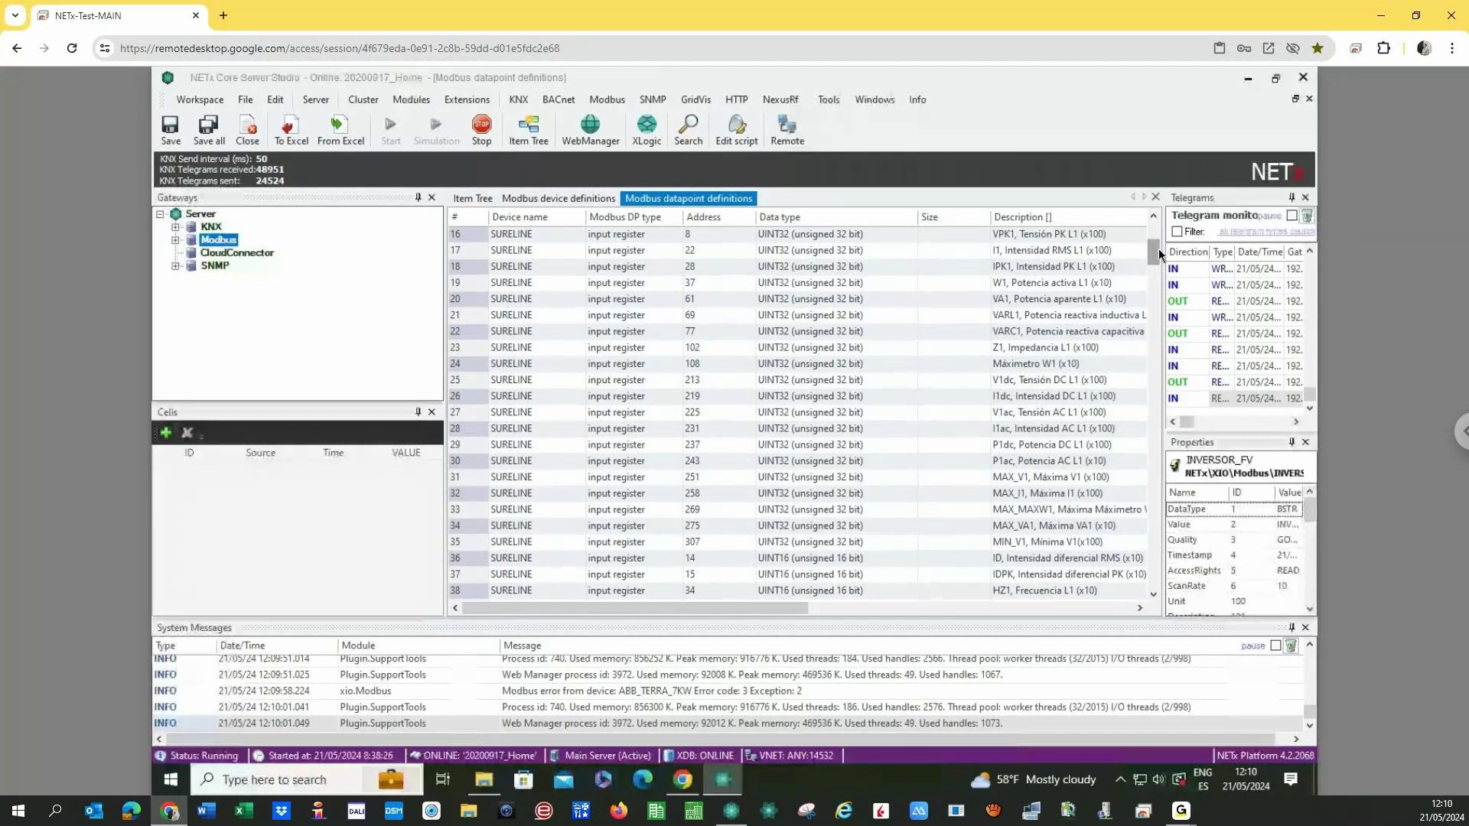
drag(1158, 249, 1173, 330)
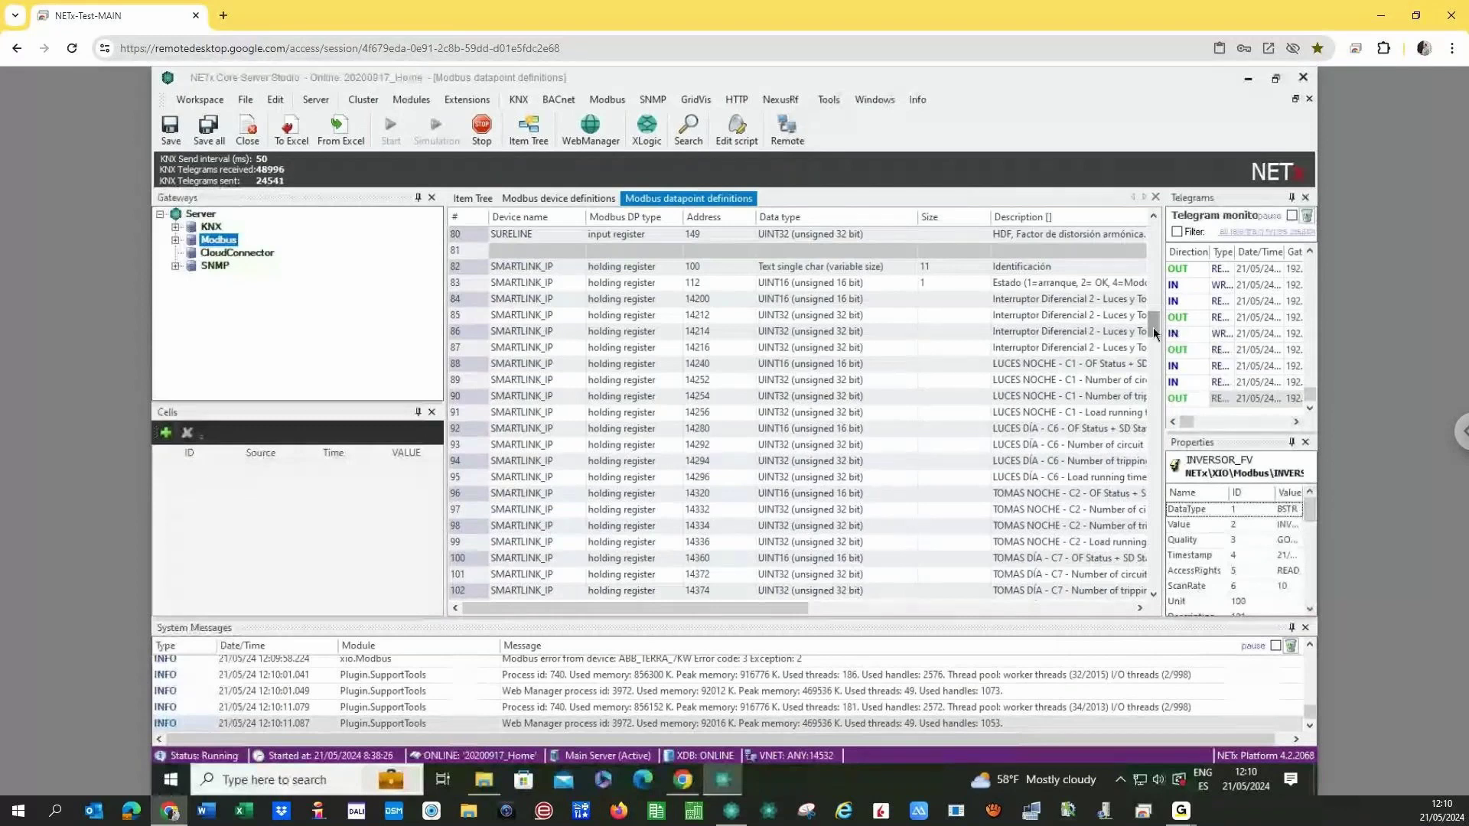
drag(1153, 327, 1152, 593)
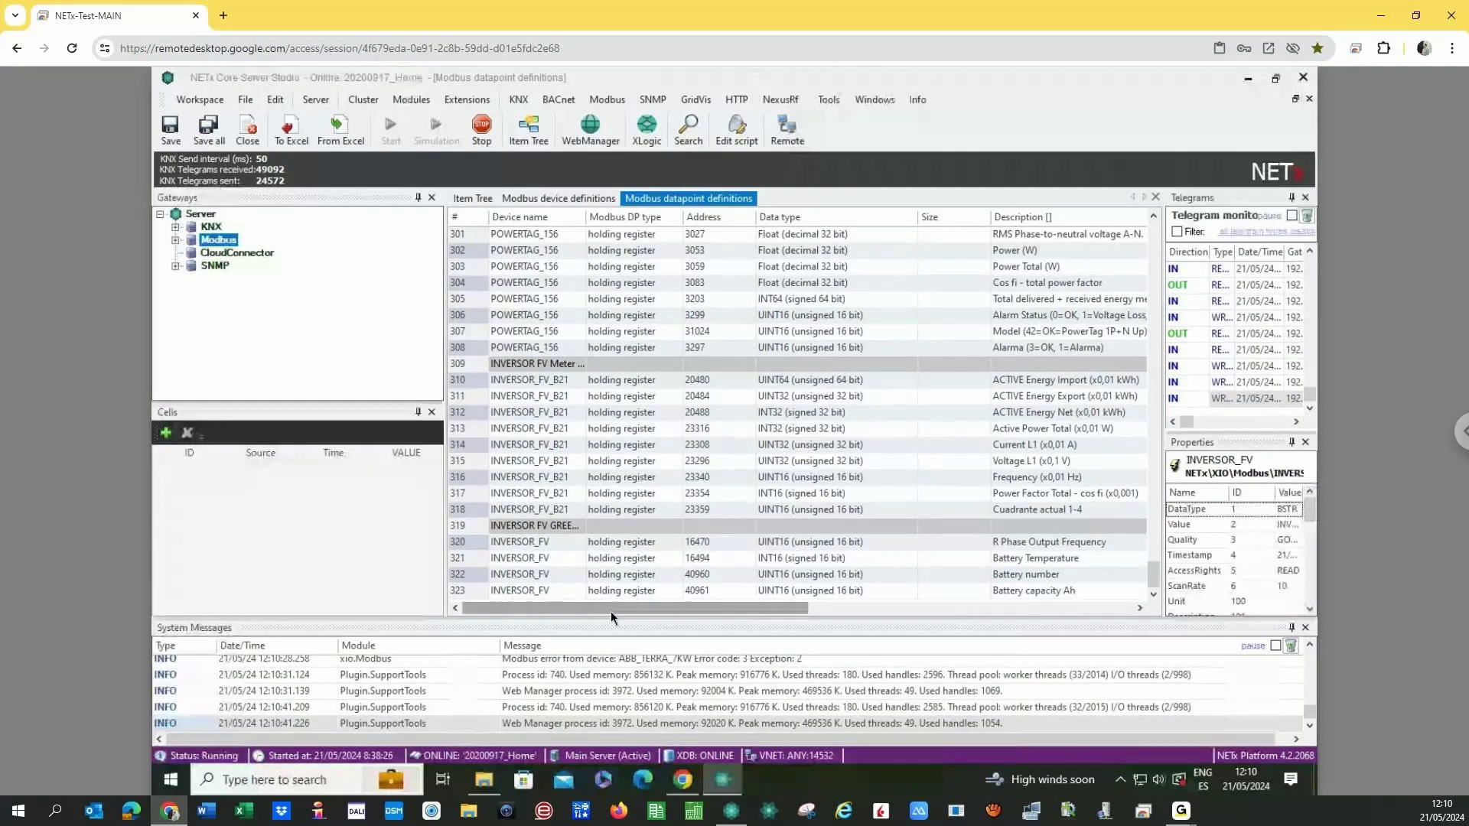
drag(618, 608, 576, 617)
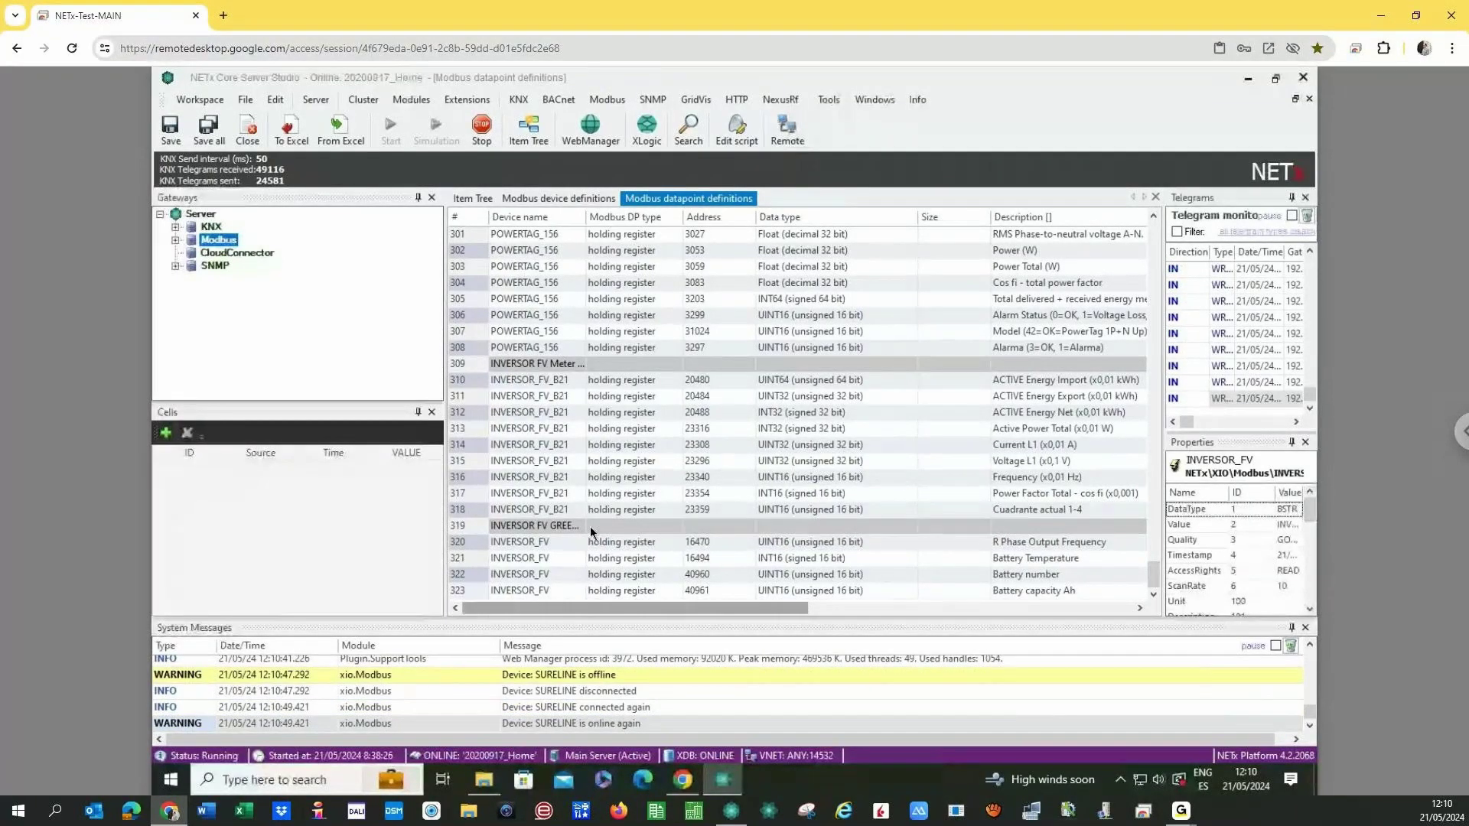
click(466, 199)
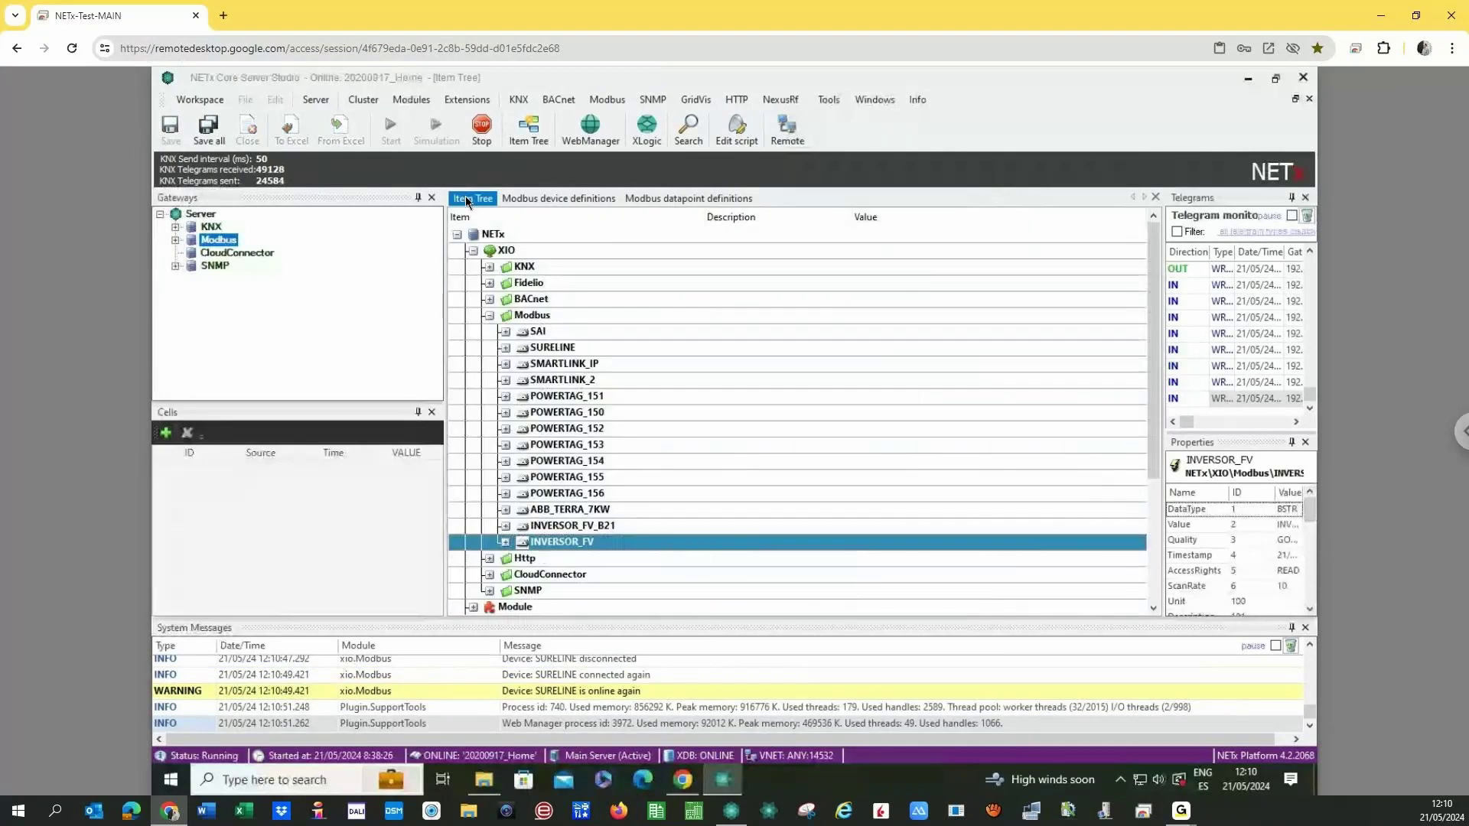
Examine the discrete inputs, coils, input registers and holding registers of POWERTAG_150 under Modbus, widening the Description column to read the full descriptions.
click(489, 316)
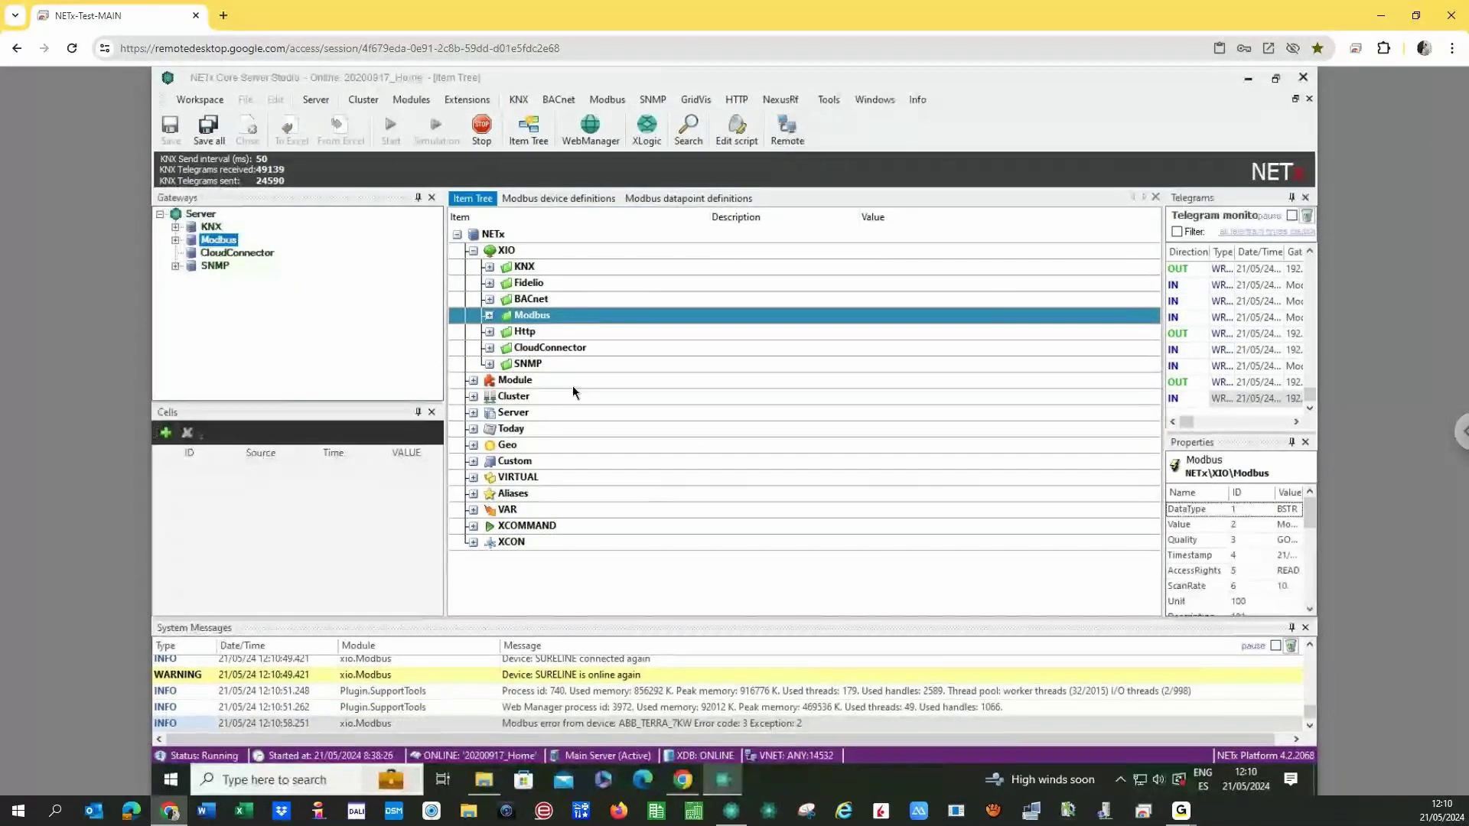
click(488, 316)
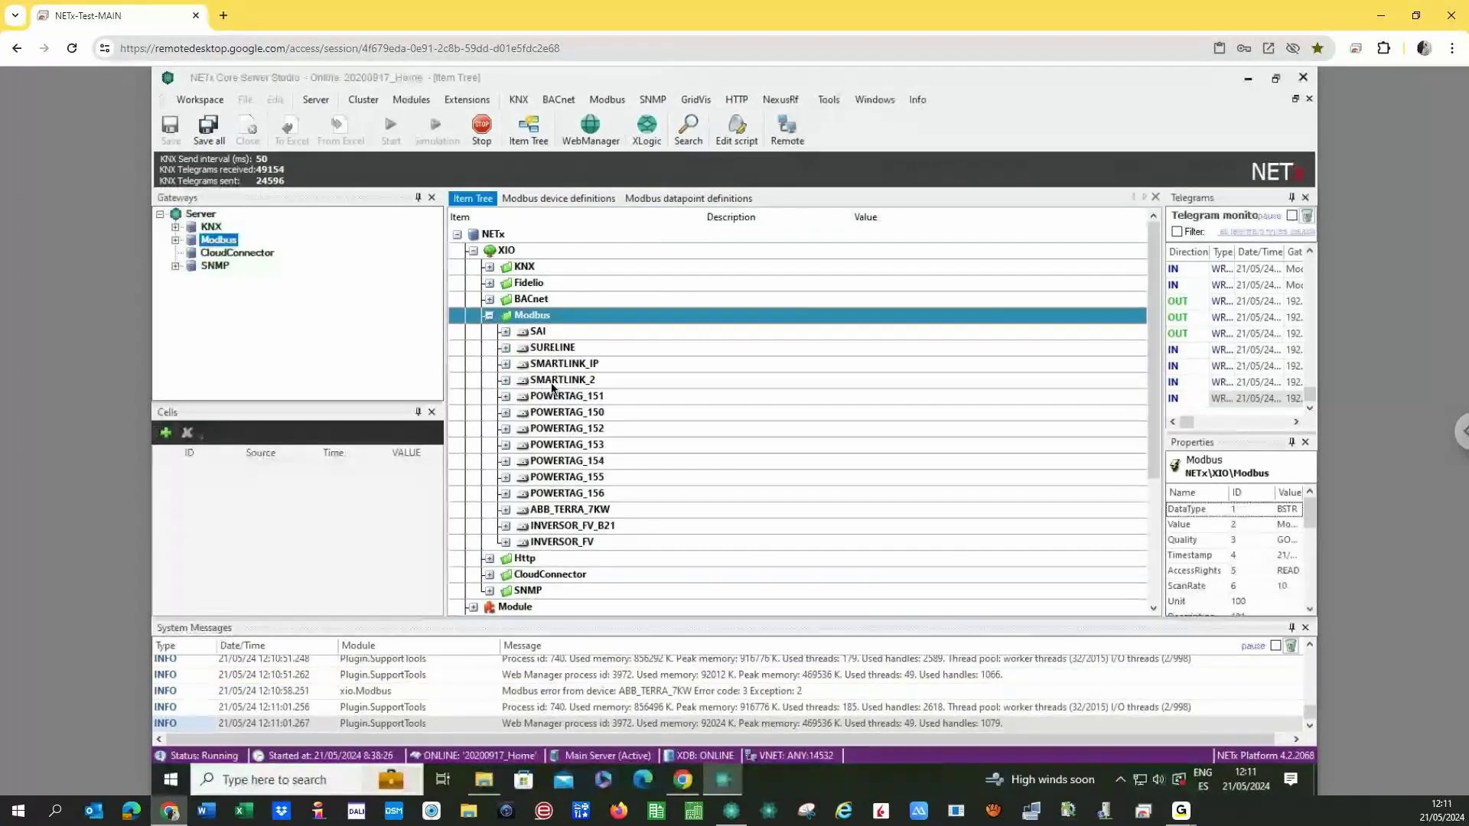
click(506, 413)
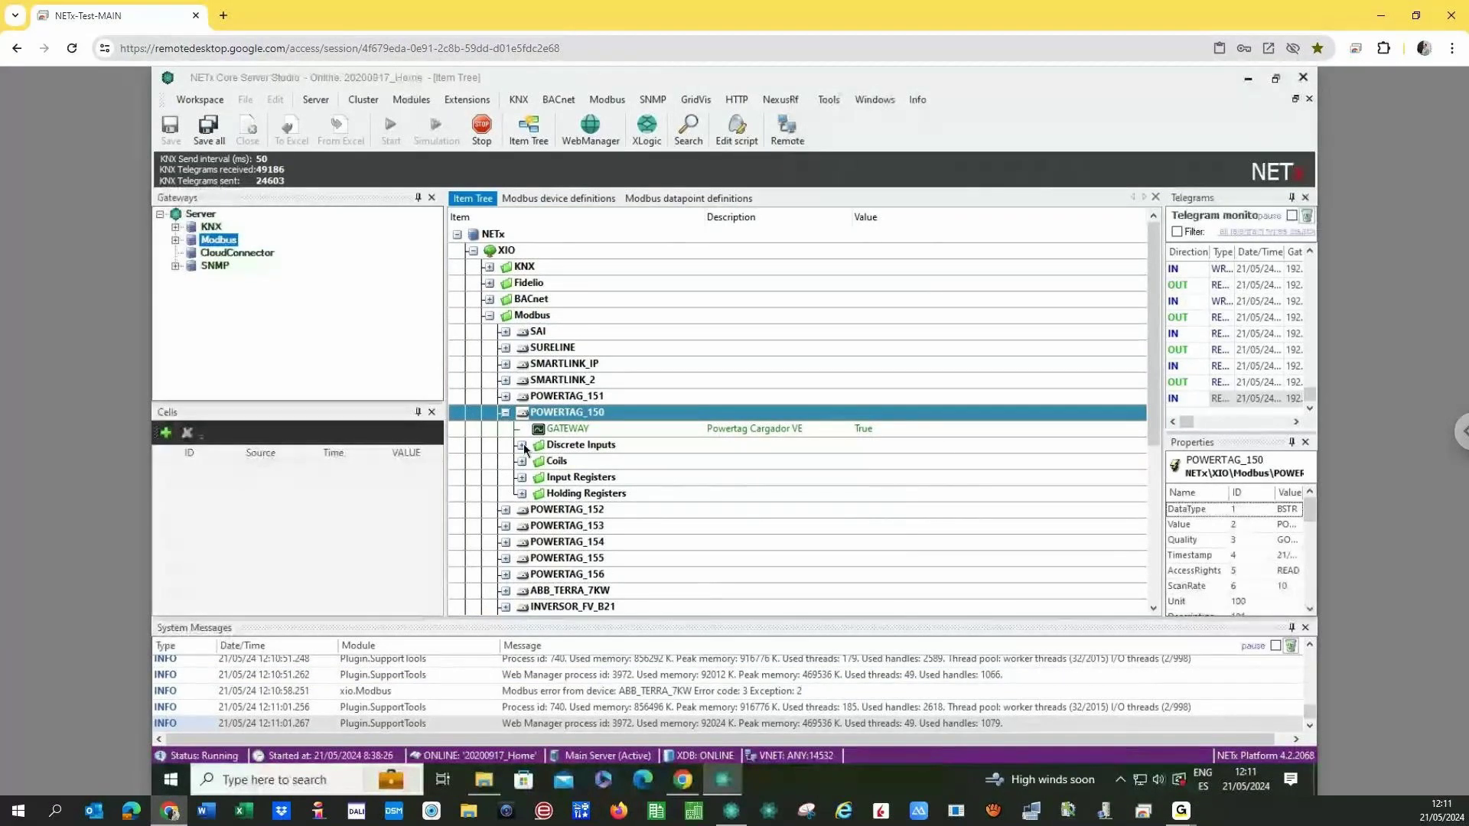
click(522, 445)
click(521, 462)
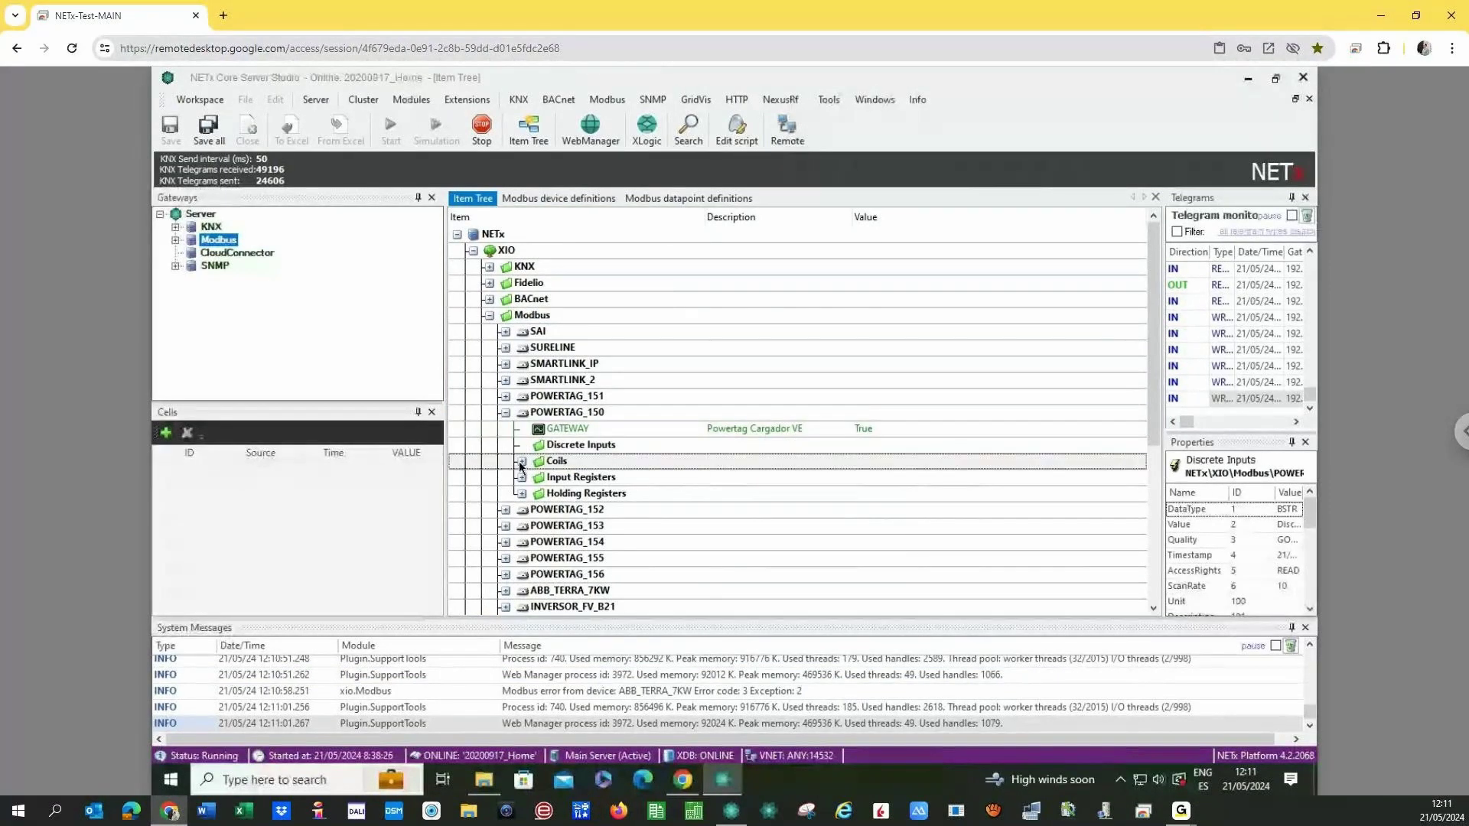
click(521, 462)
click(573, 478)
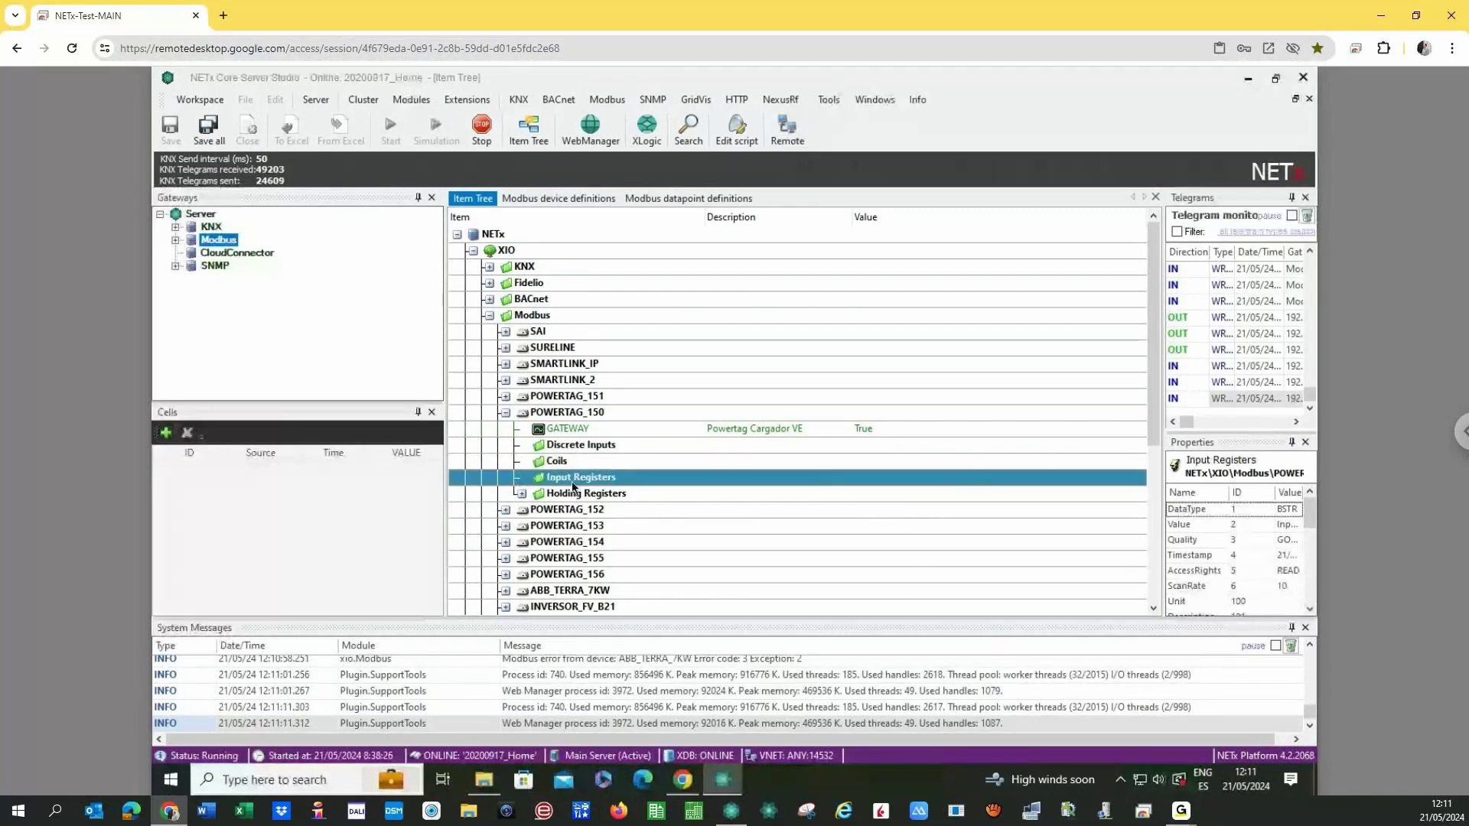
click(521, 492)
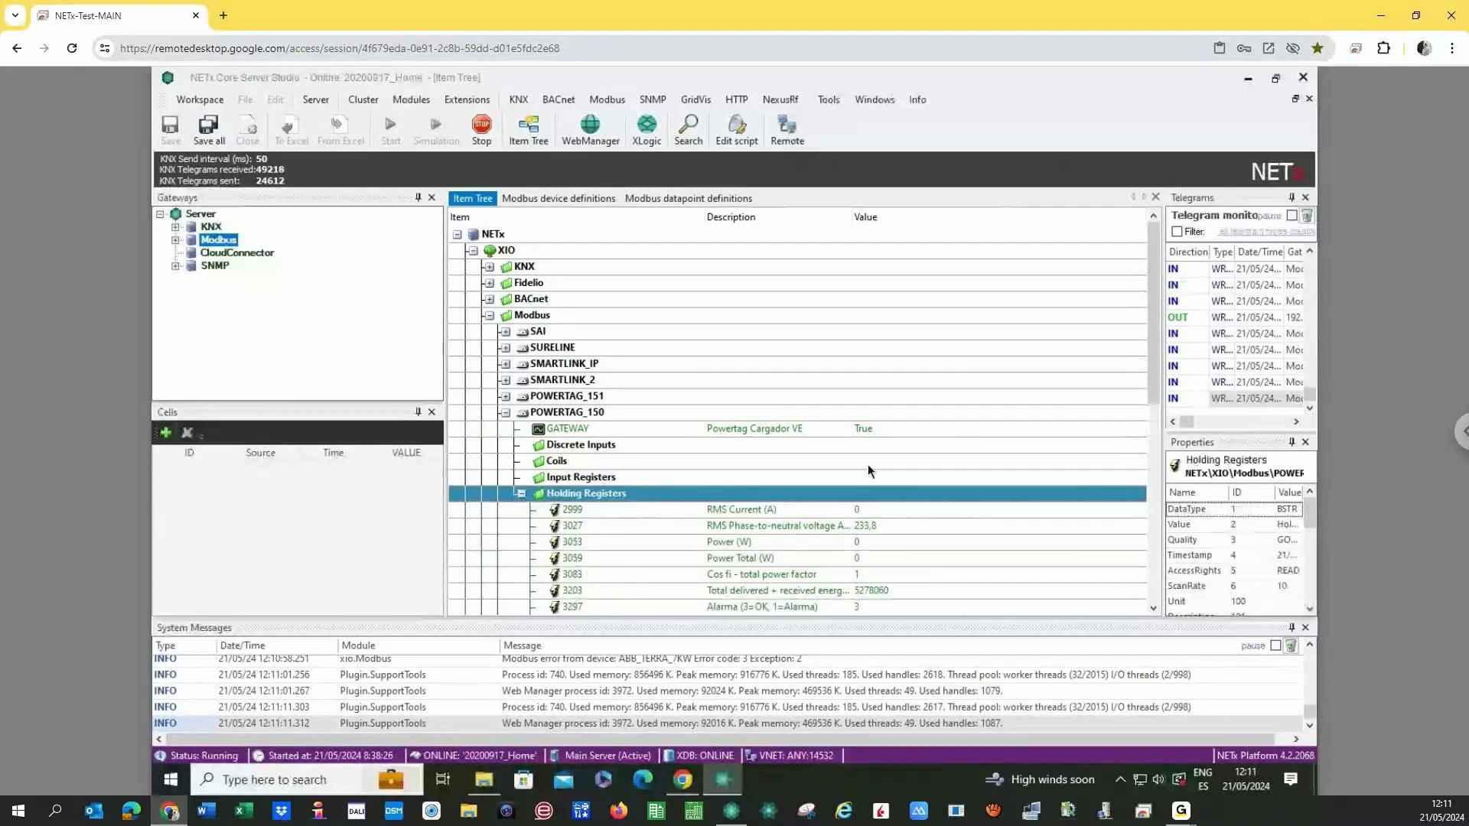
drag(1150, 386, 1155, 435)
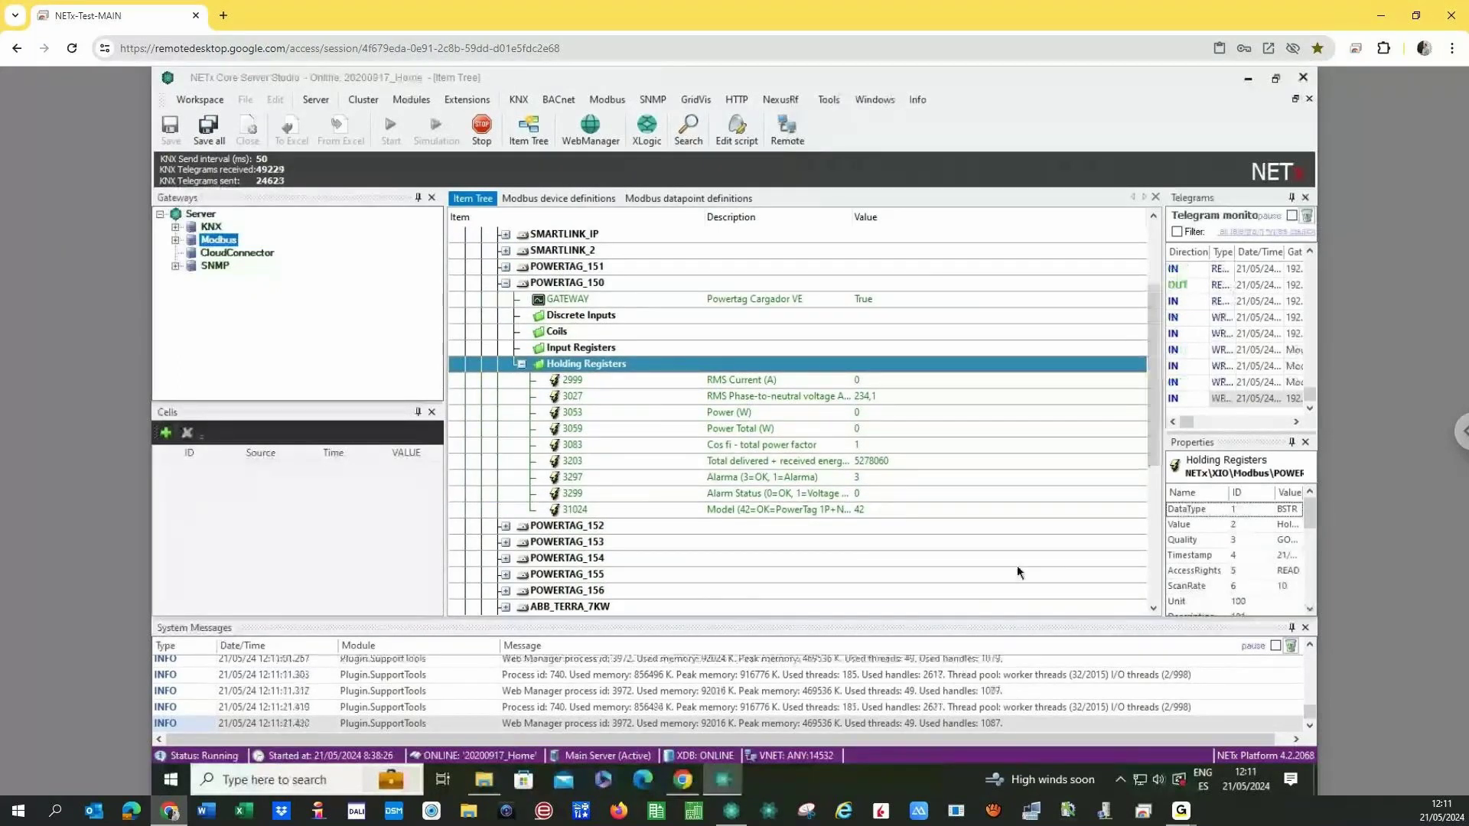
drag(851, 221, 915, 221)
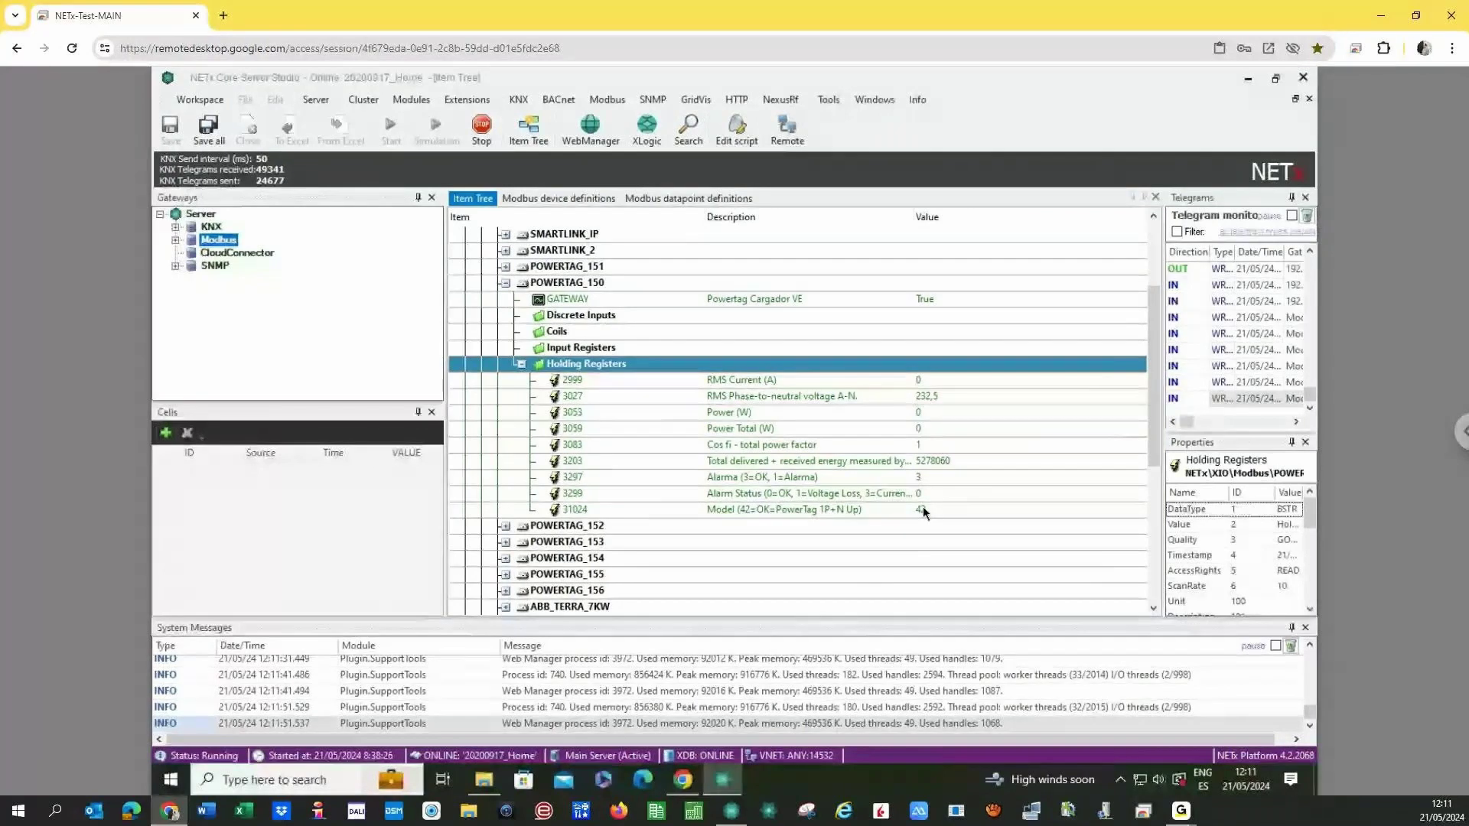
click(521, 365)
Check the holding registers of the POWERTAG_156 device in the item tree, and collapse the device again.
click(505, 444)
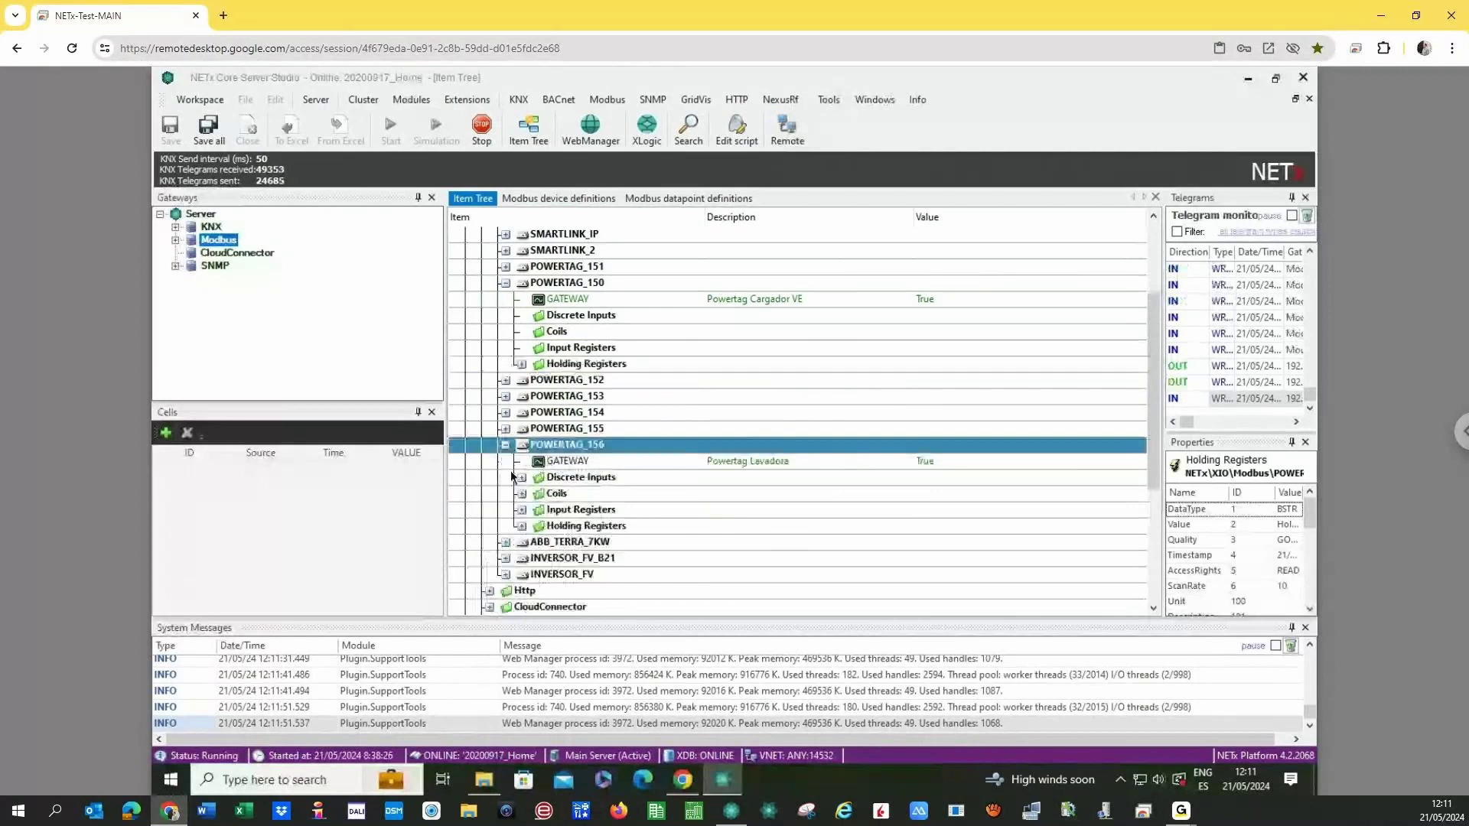
click(521, 526)
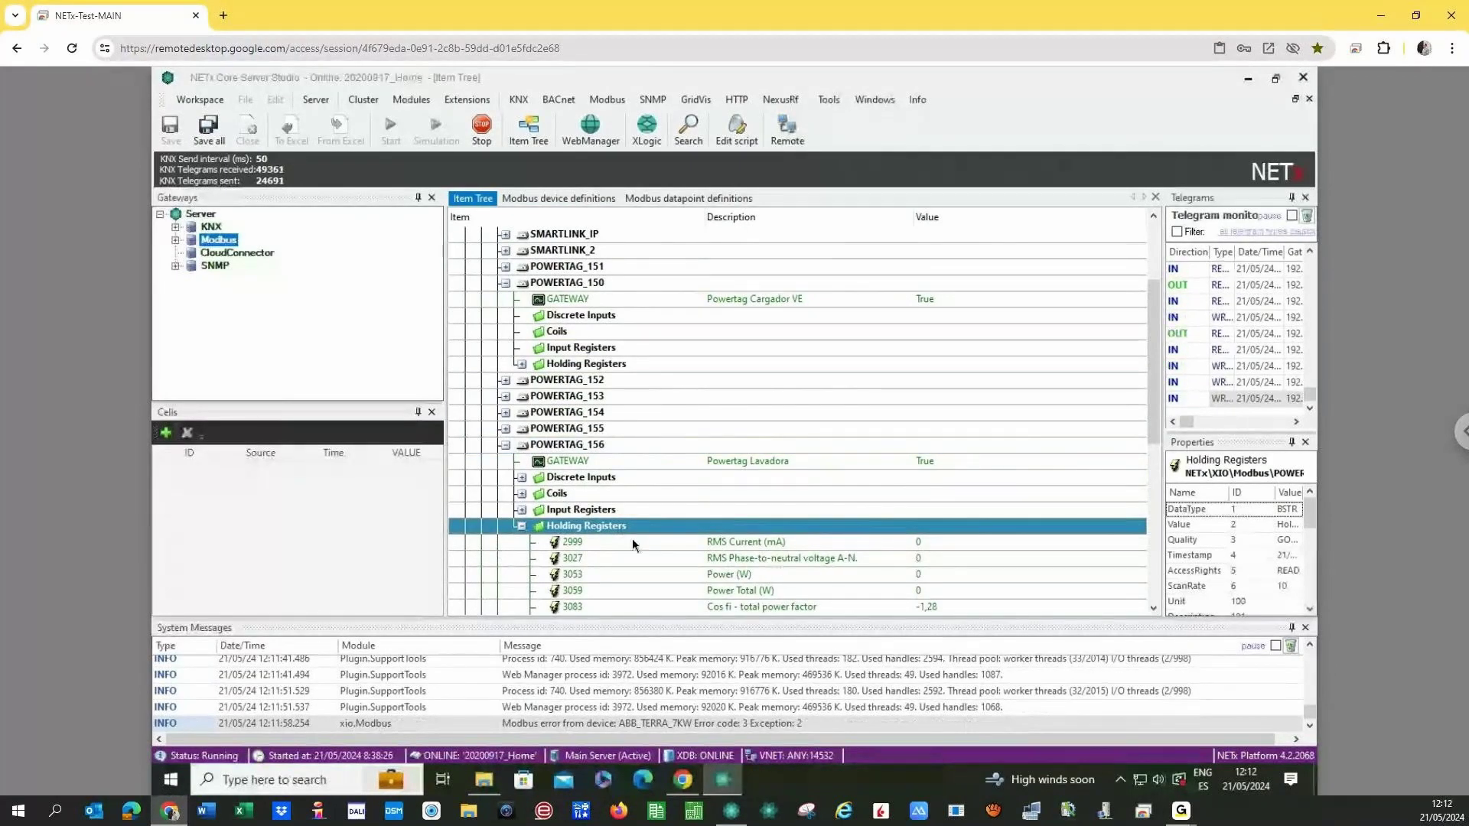
click(521, 526)
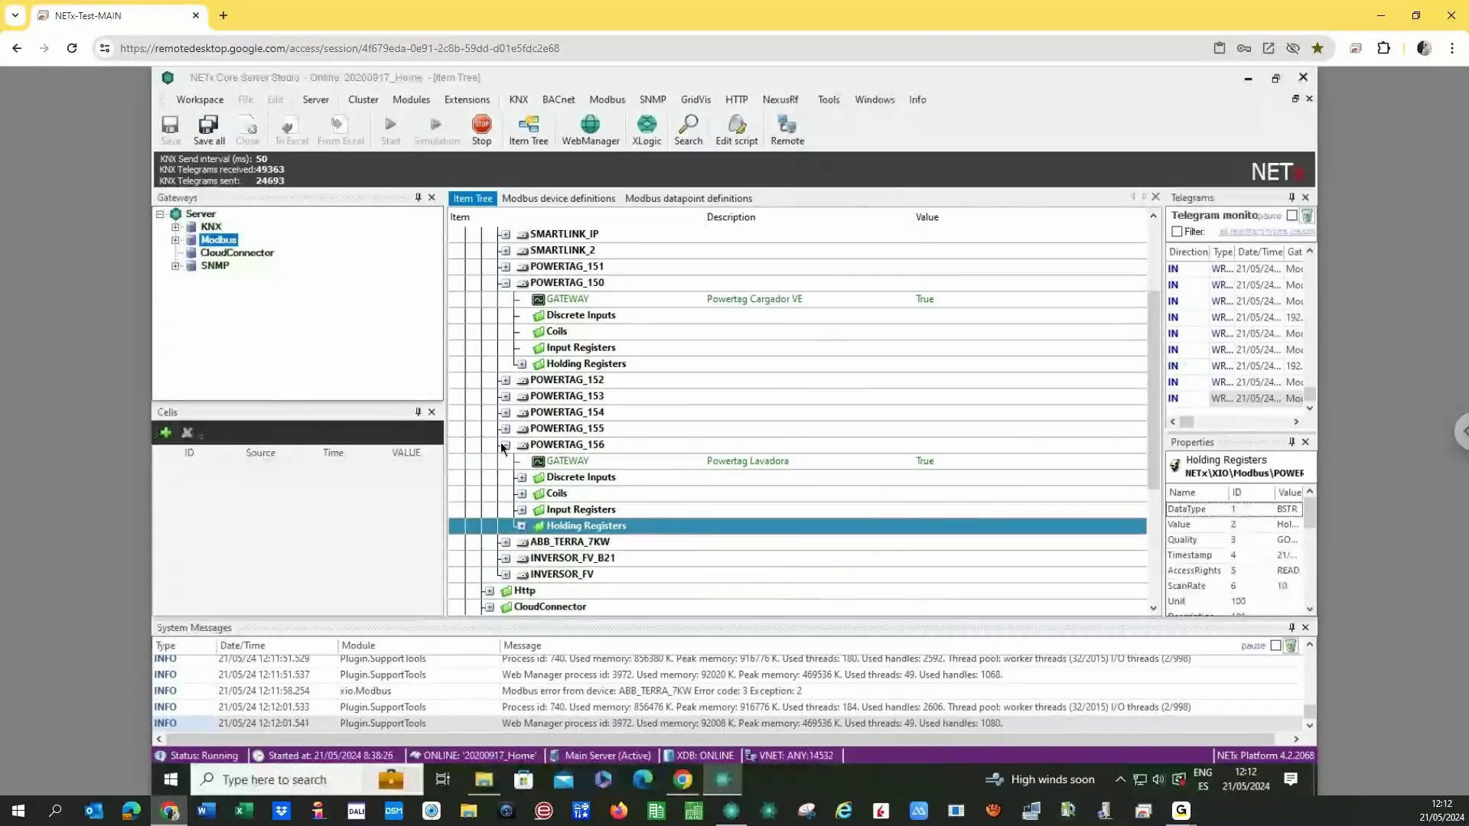
click(505, 444)
Review the holding registers of POWERTAG_155, including the phase-to-neutral voltage at register 3027, and collapse the register list.
click(507, 428)
click(521, 509)
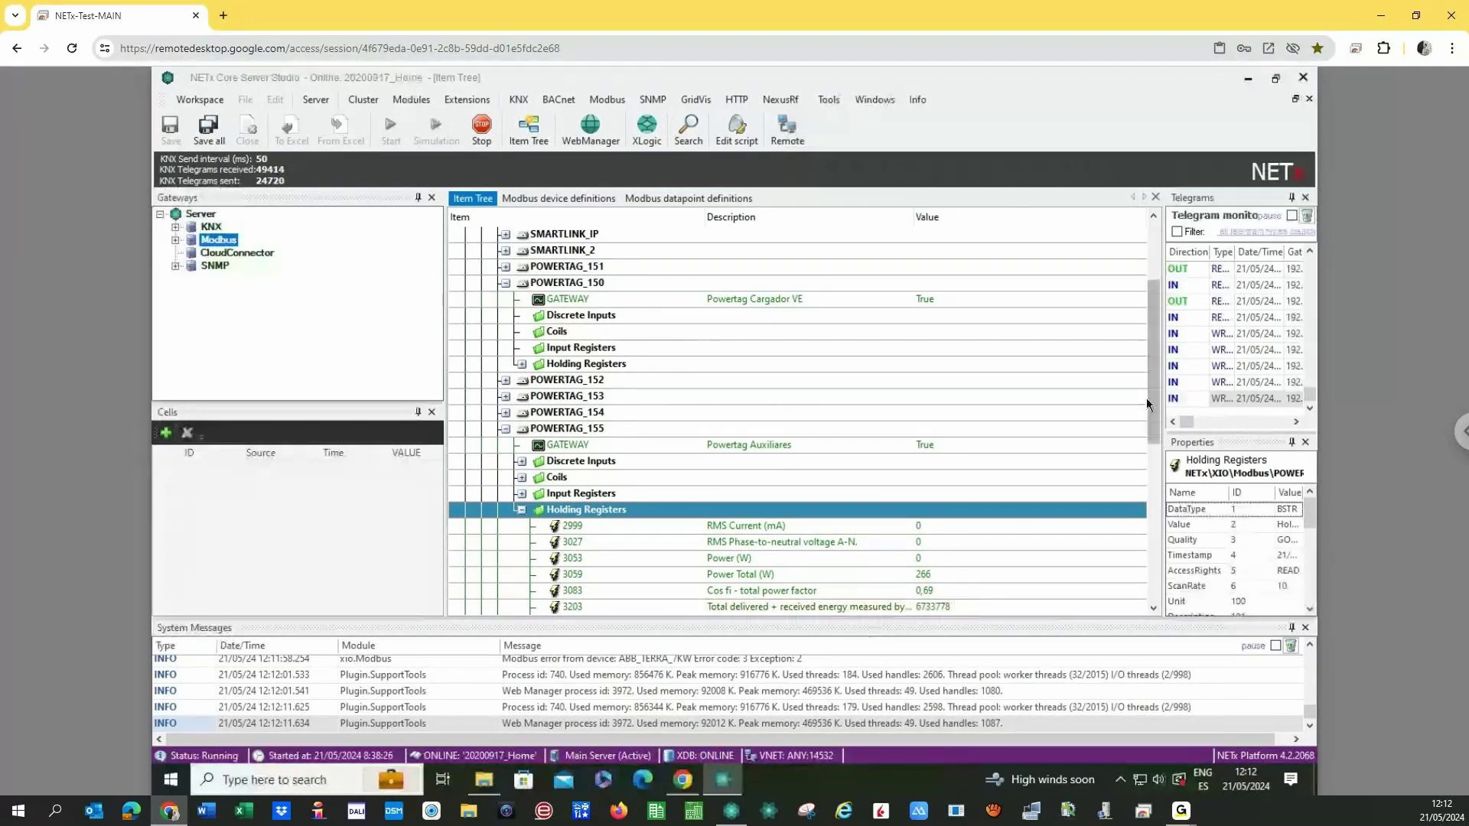
drag(1153, 400, 1154, 440)
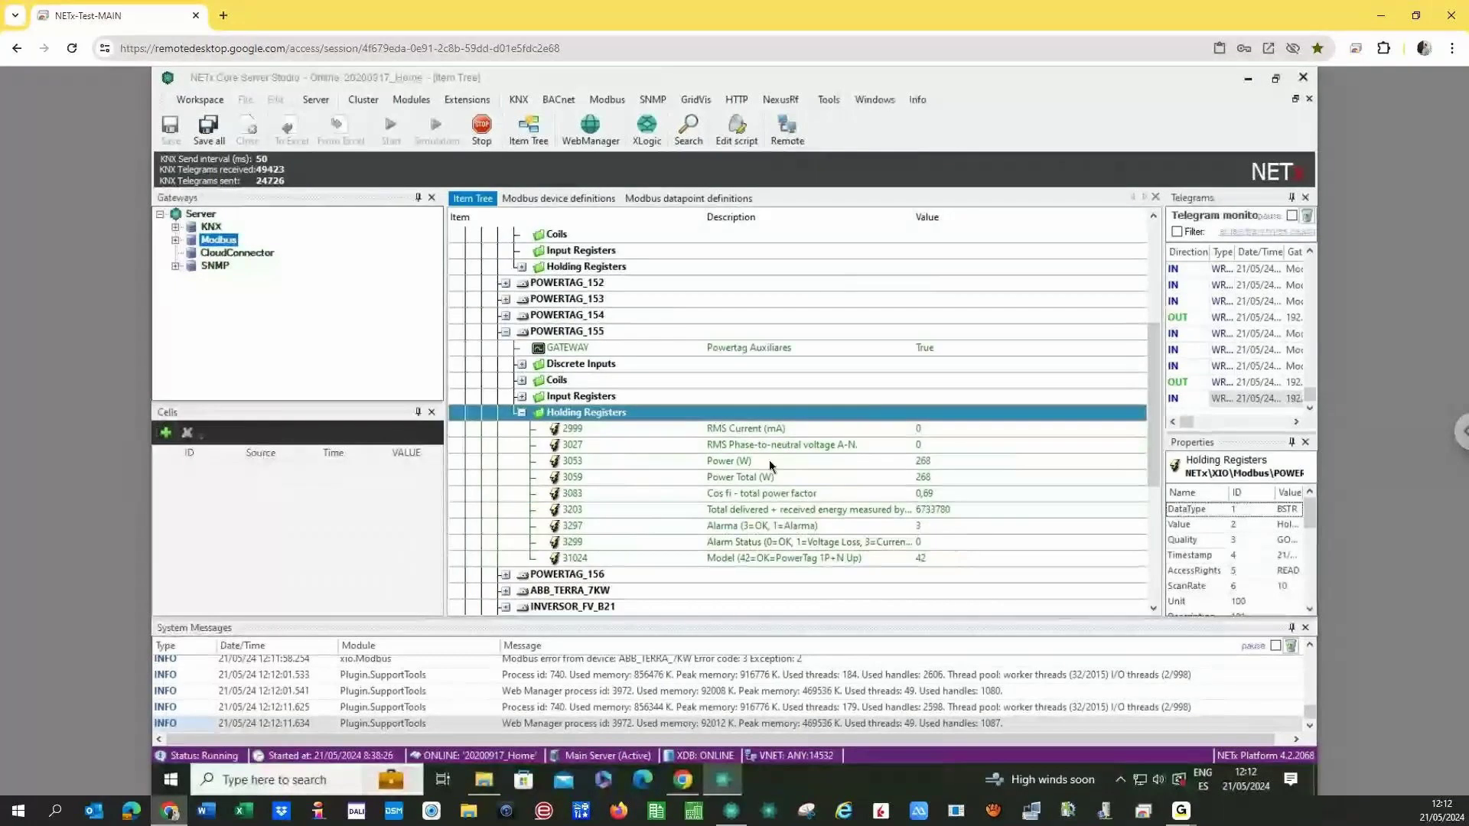
click(856, 444)
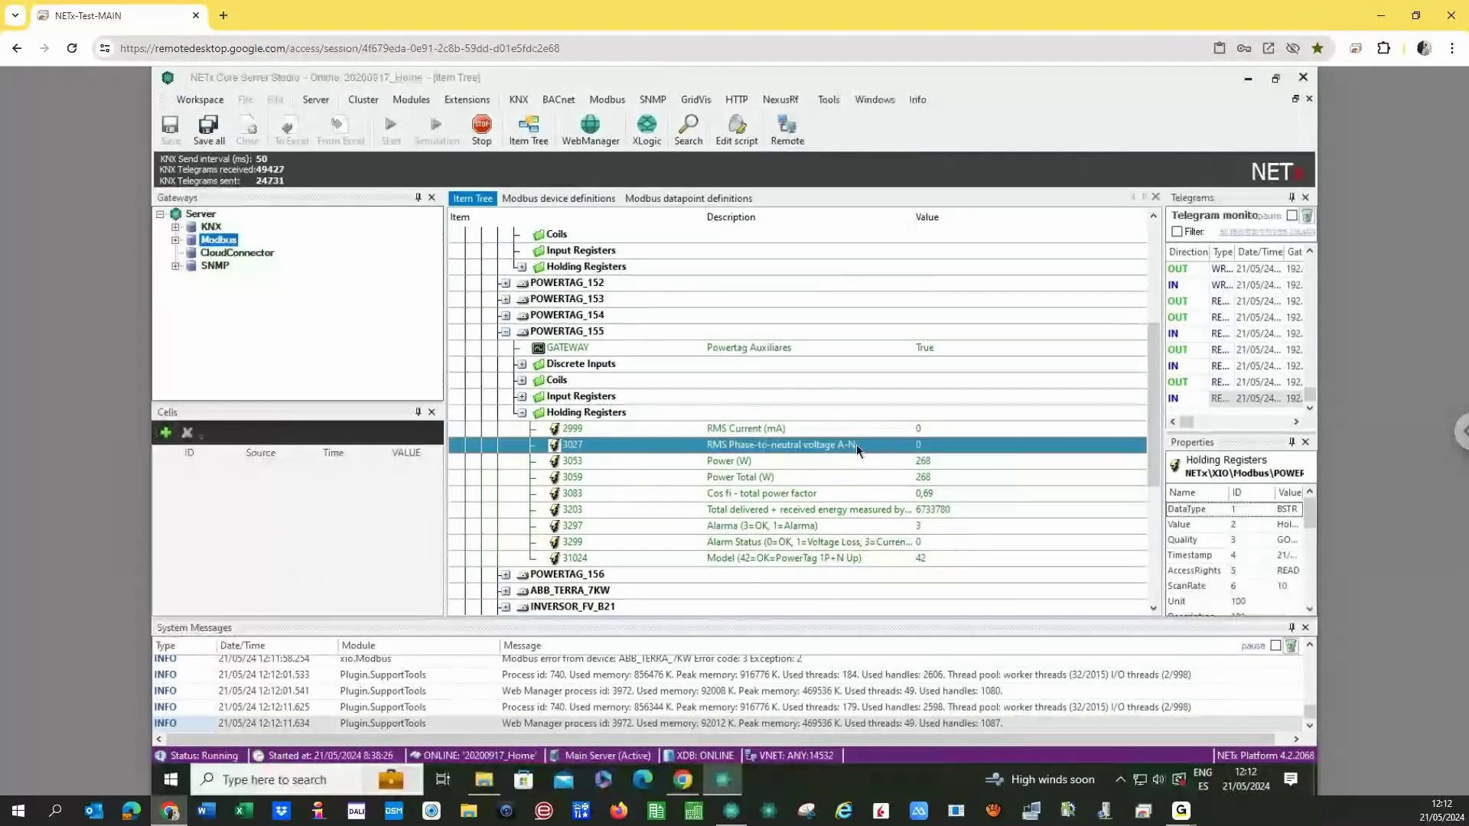
click(521, 413)
Check the power and energy holding registers of POWERTAG_153, and collapse the device again.
click(505, 299)
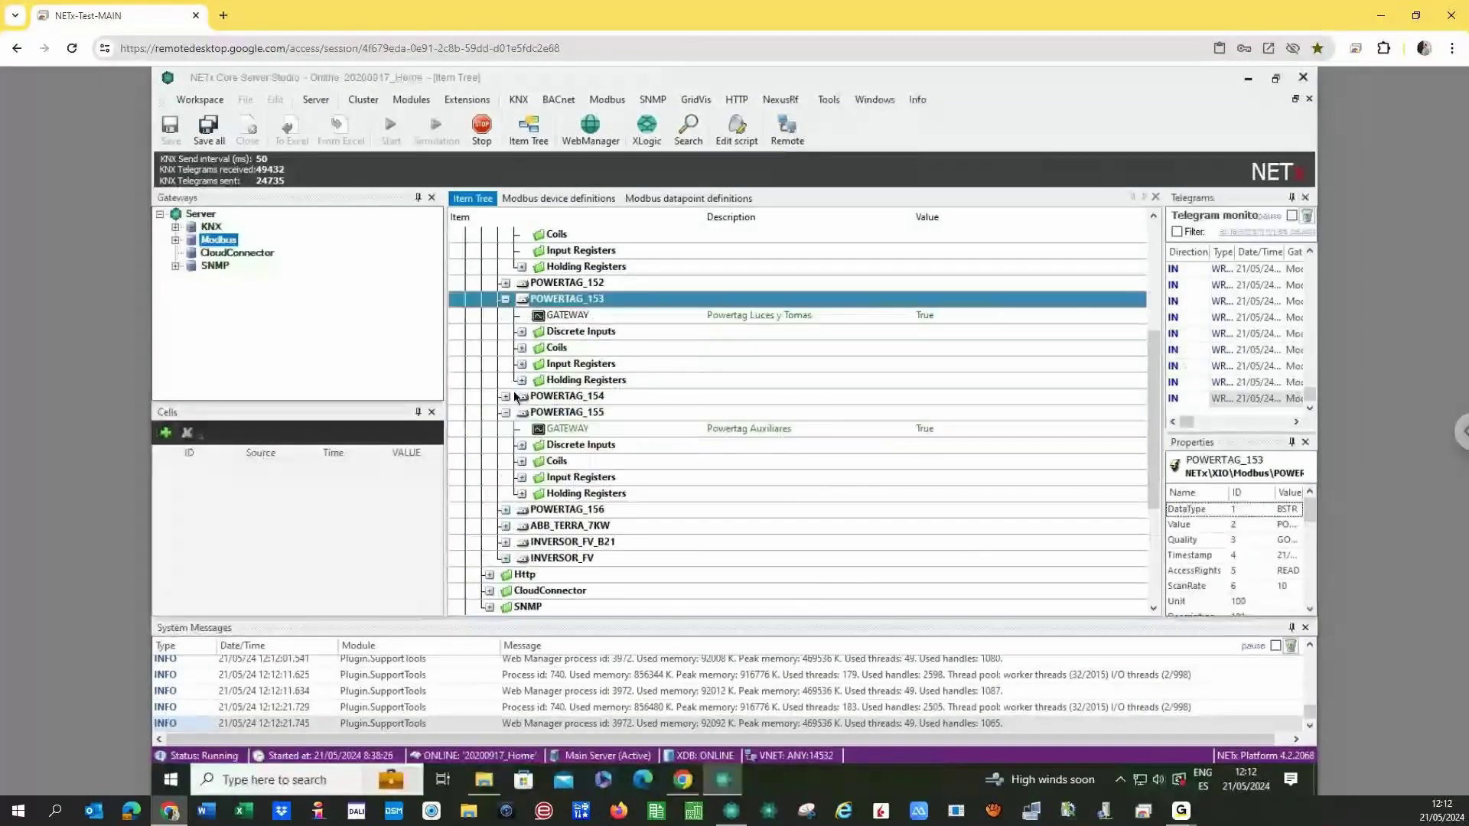
click(522, 380)
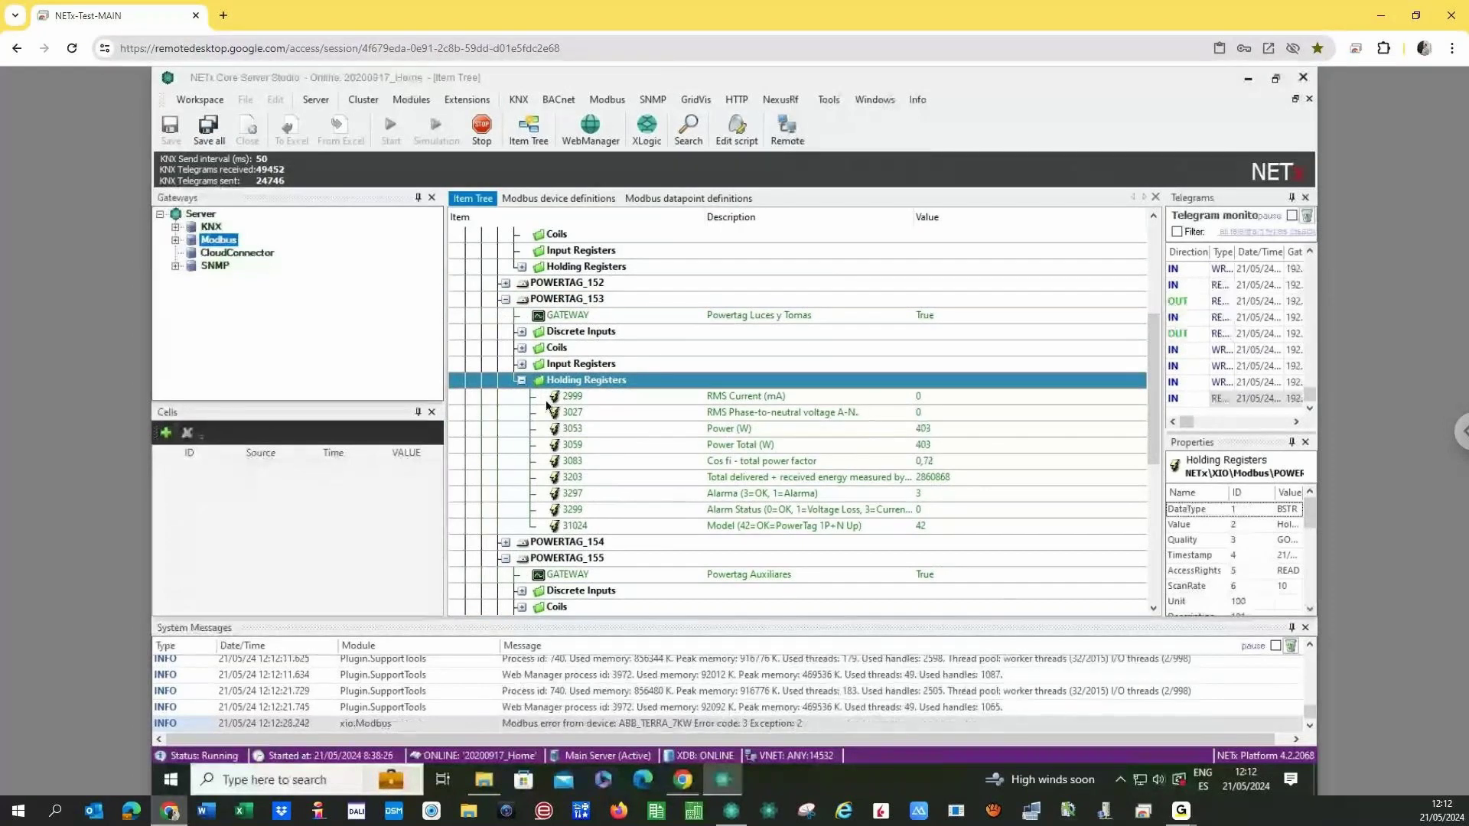
click(522, 380)
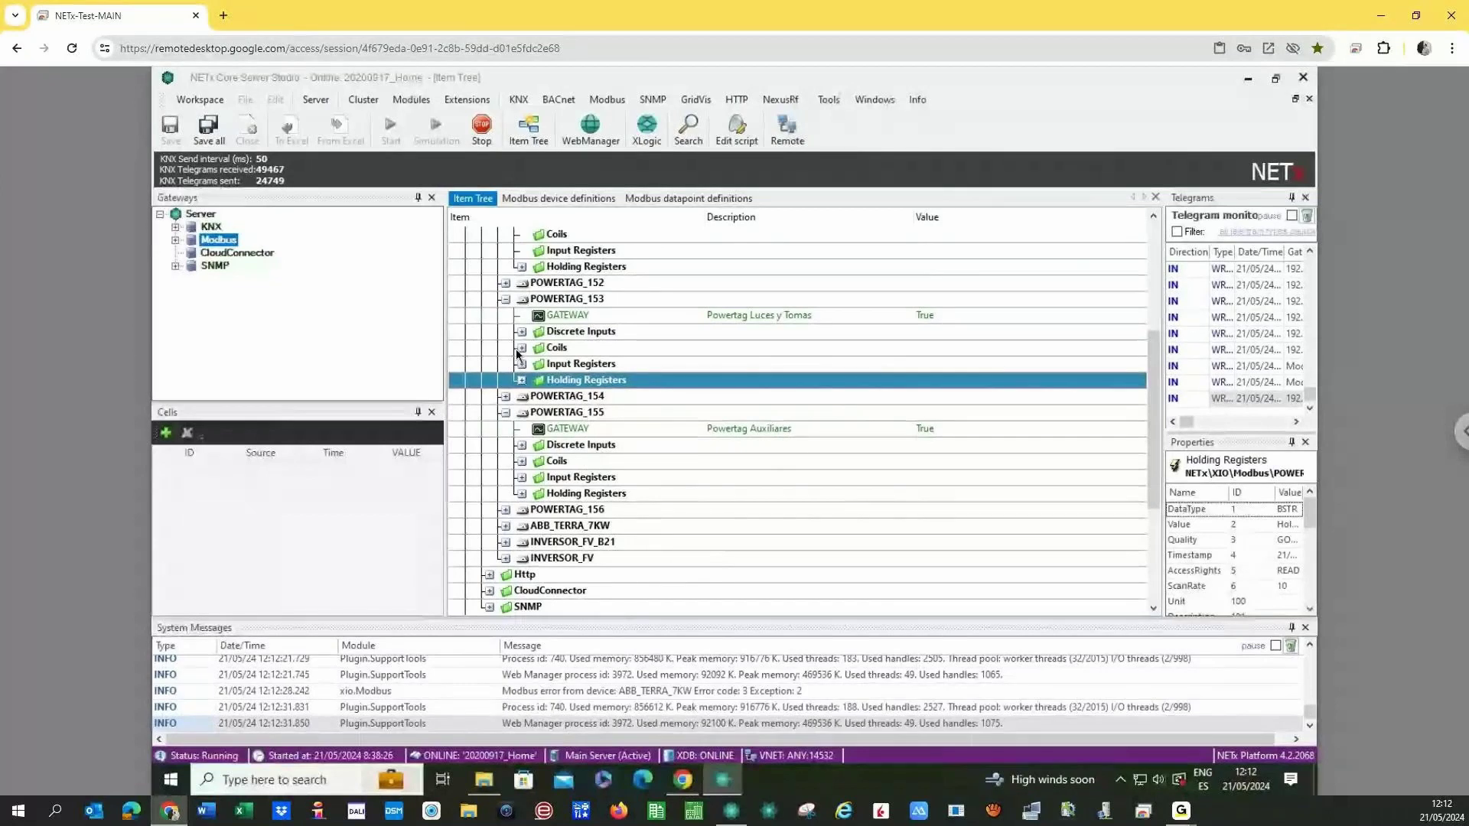
click(505, 299)
Examine the output frequency and battery holding registers of the INVERSOR_FV device, and collapse the register list.
click(505, 477)
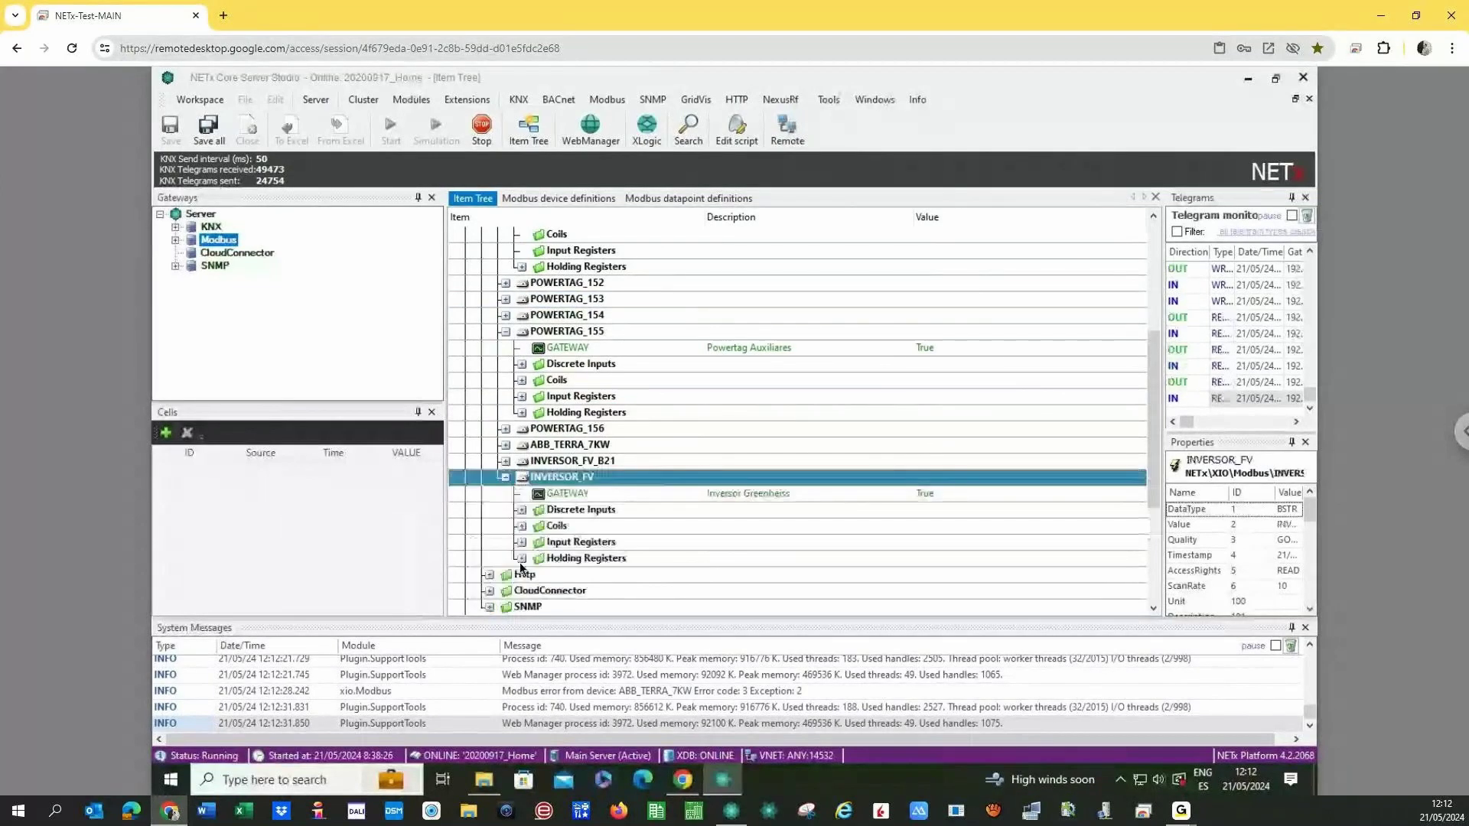
click(520, 557)
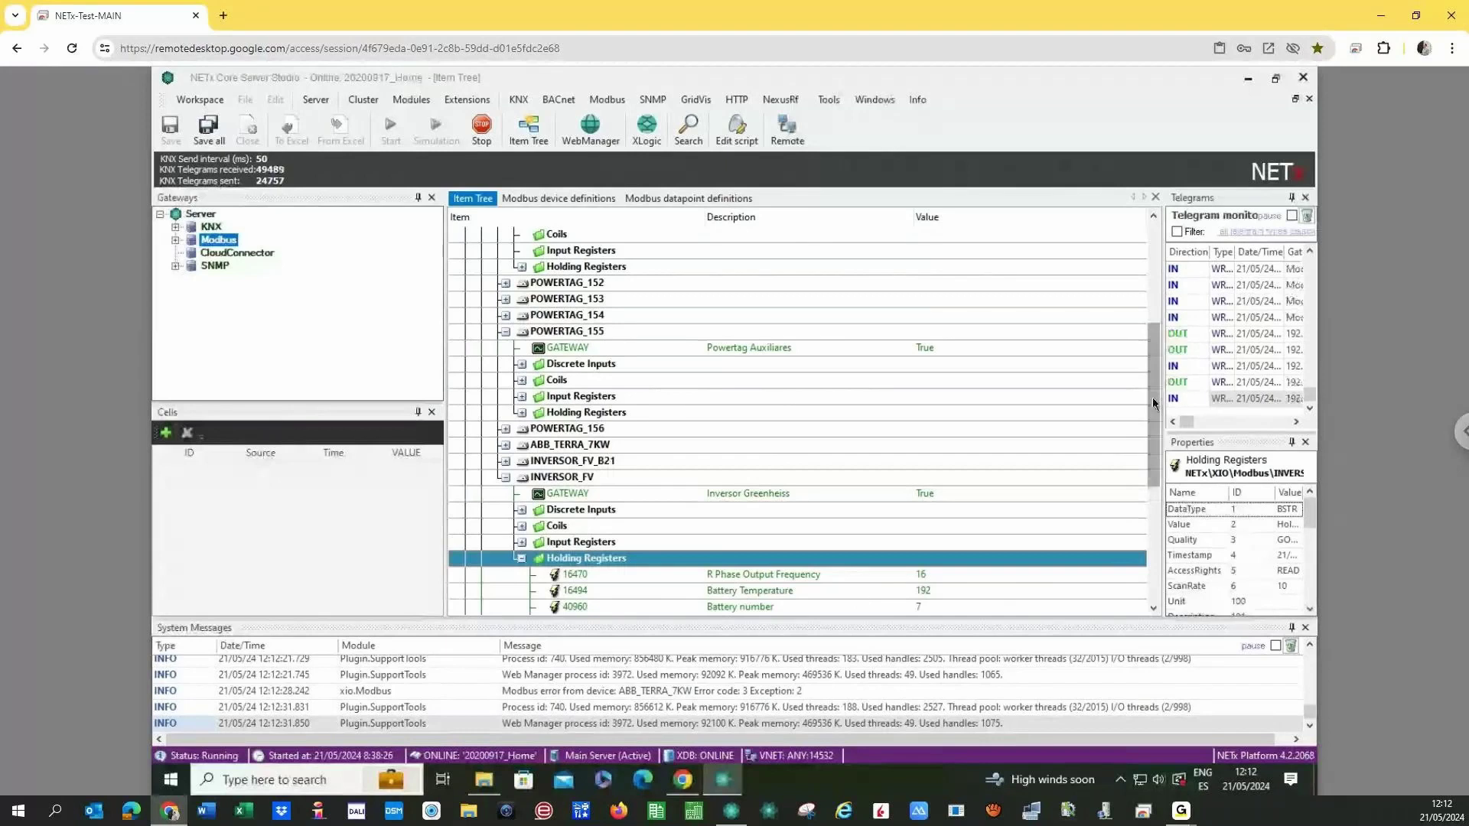
scroll(884, 540, down, 2)
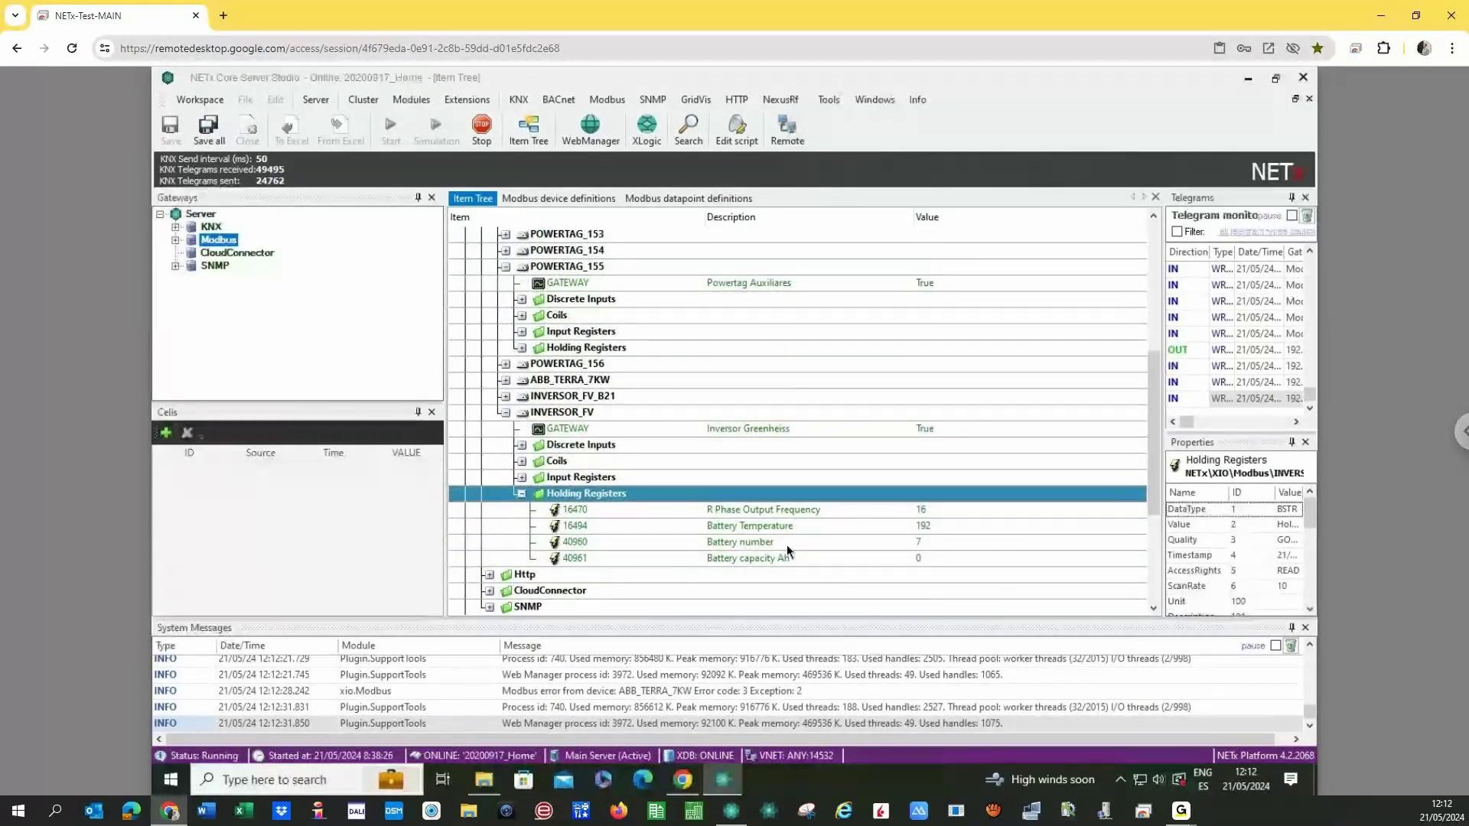
click(521, 494)
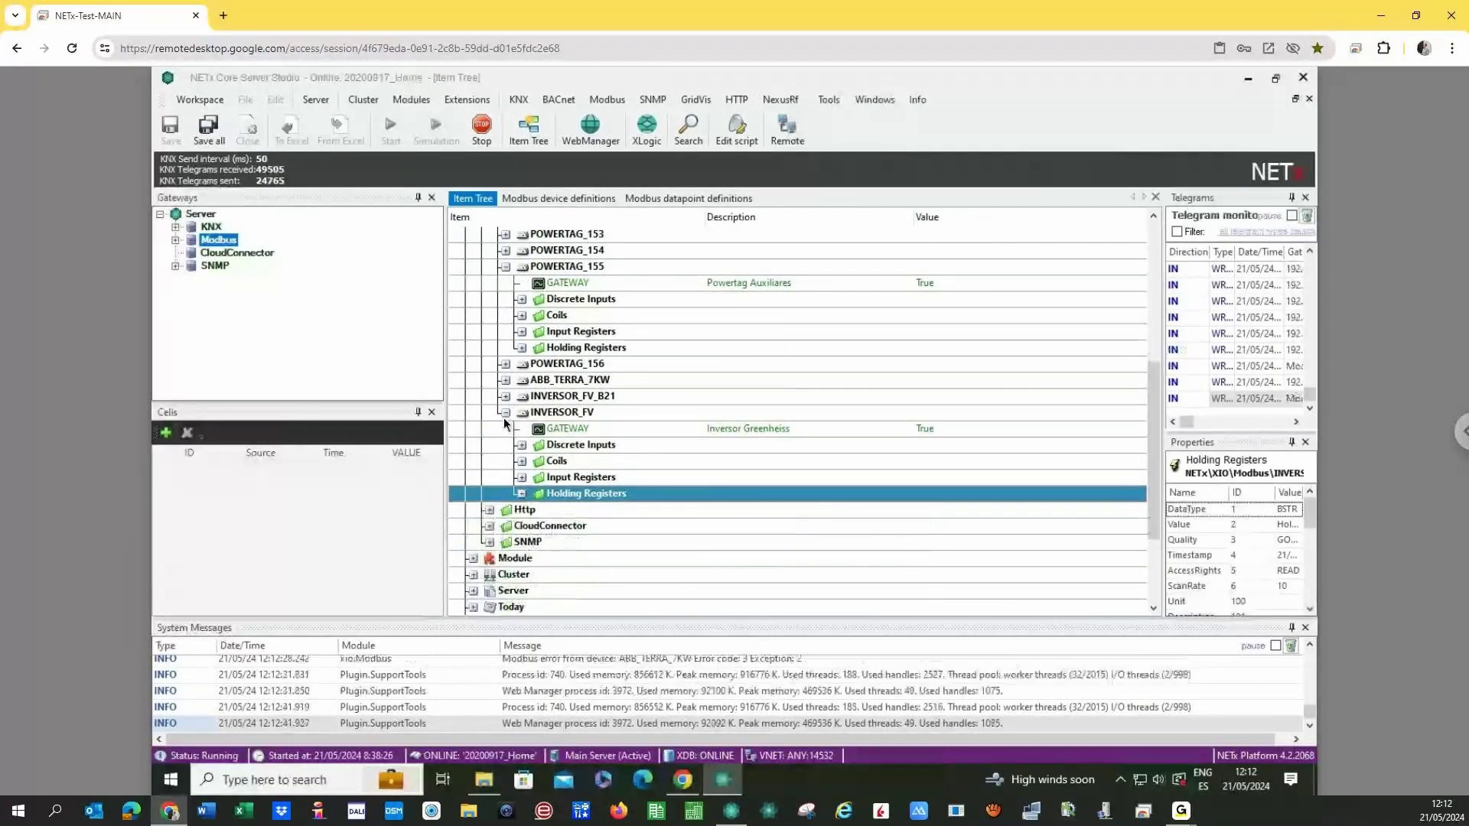
Review the charging holding registers of ABB_TERRA_7KW, from the serial number through the communication timeout setting.
click(505, 380)
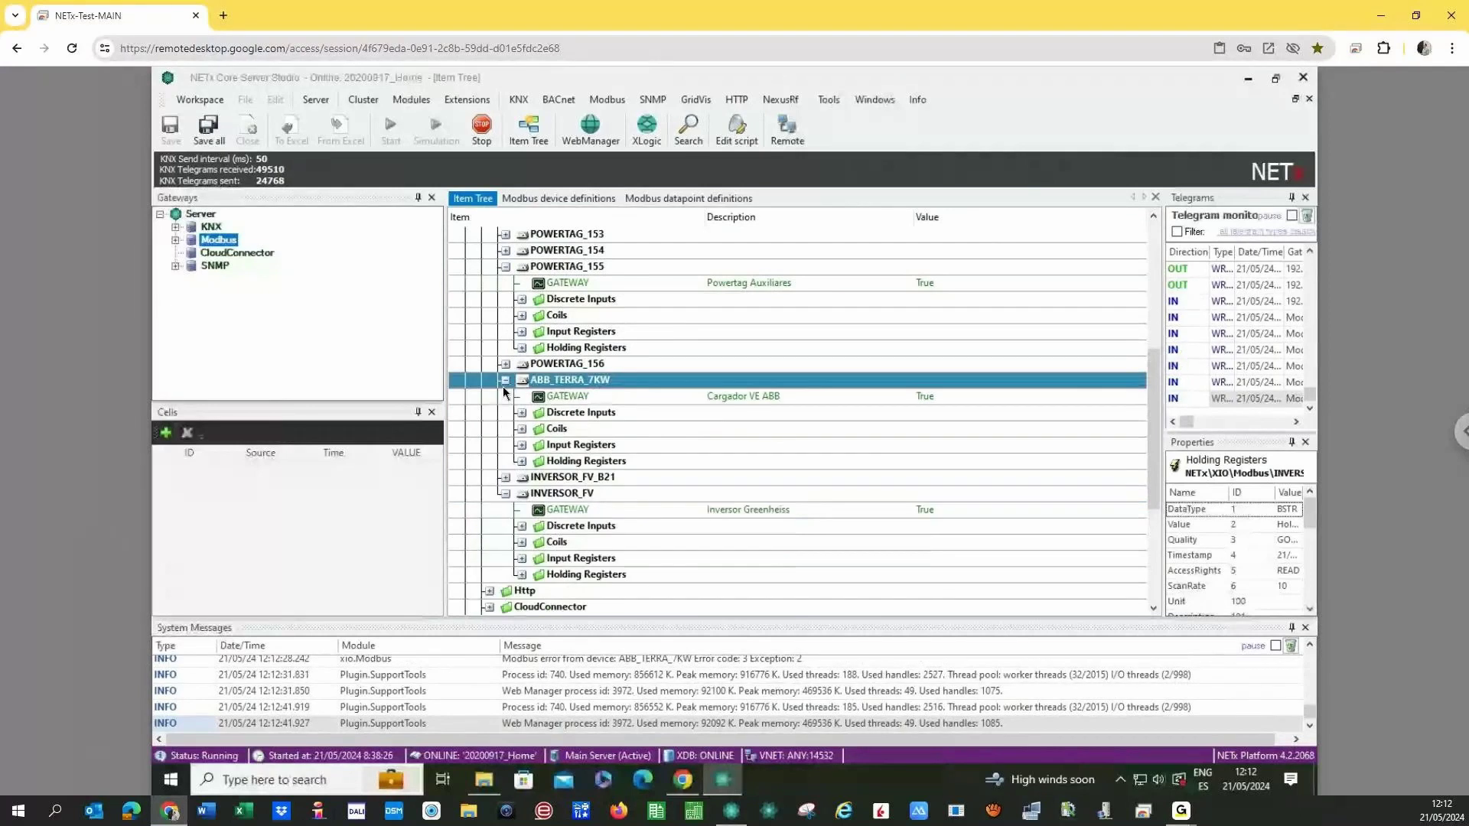
click(521, 460)
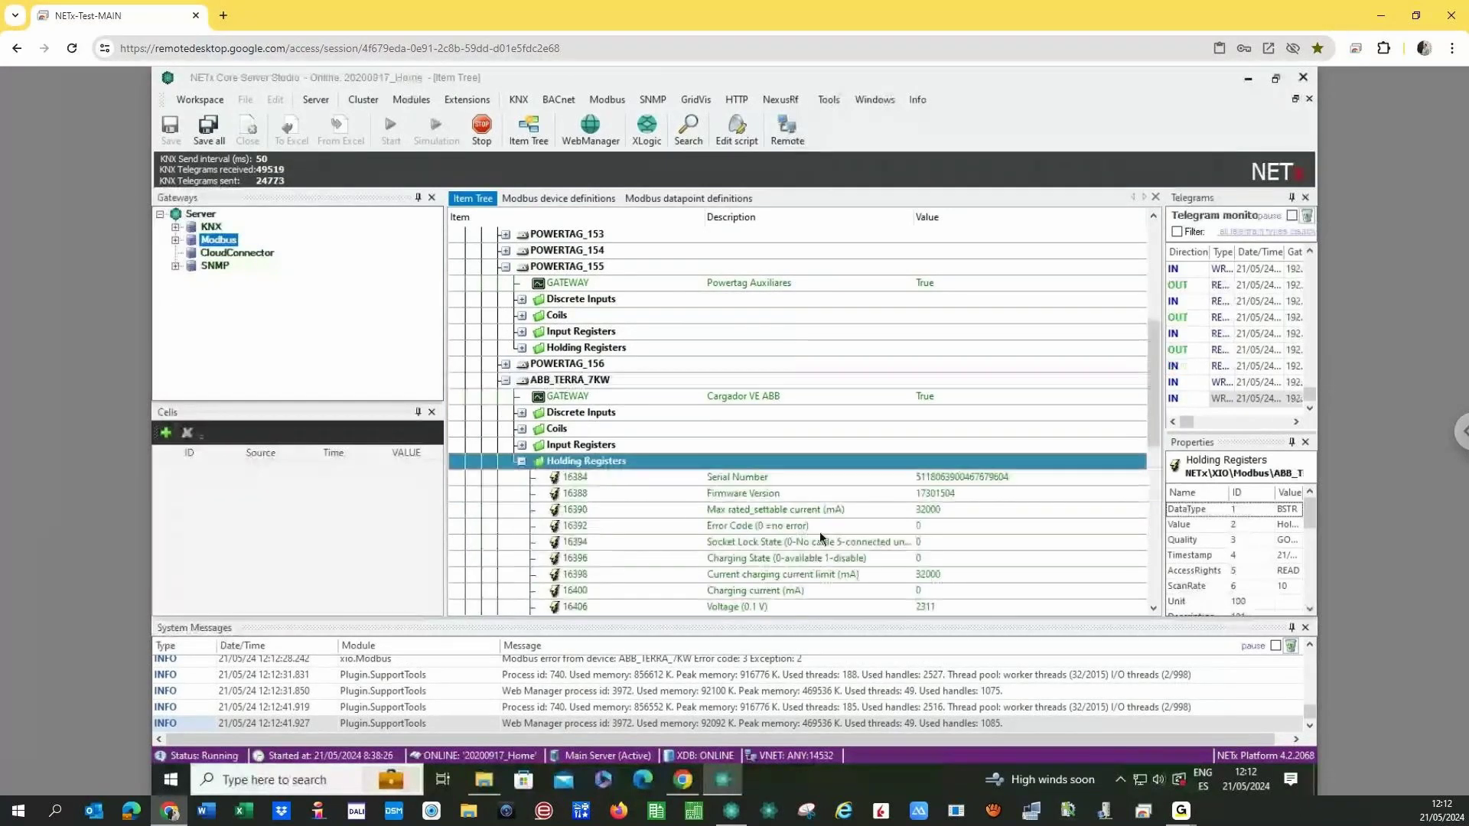
drag(1151, 403, 1150, 449)
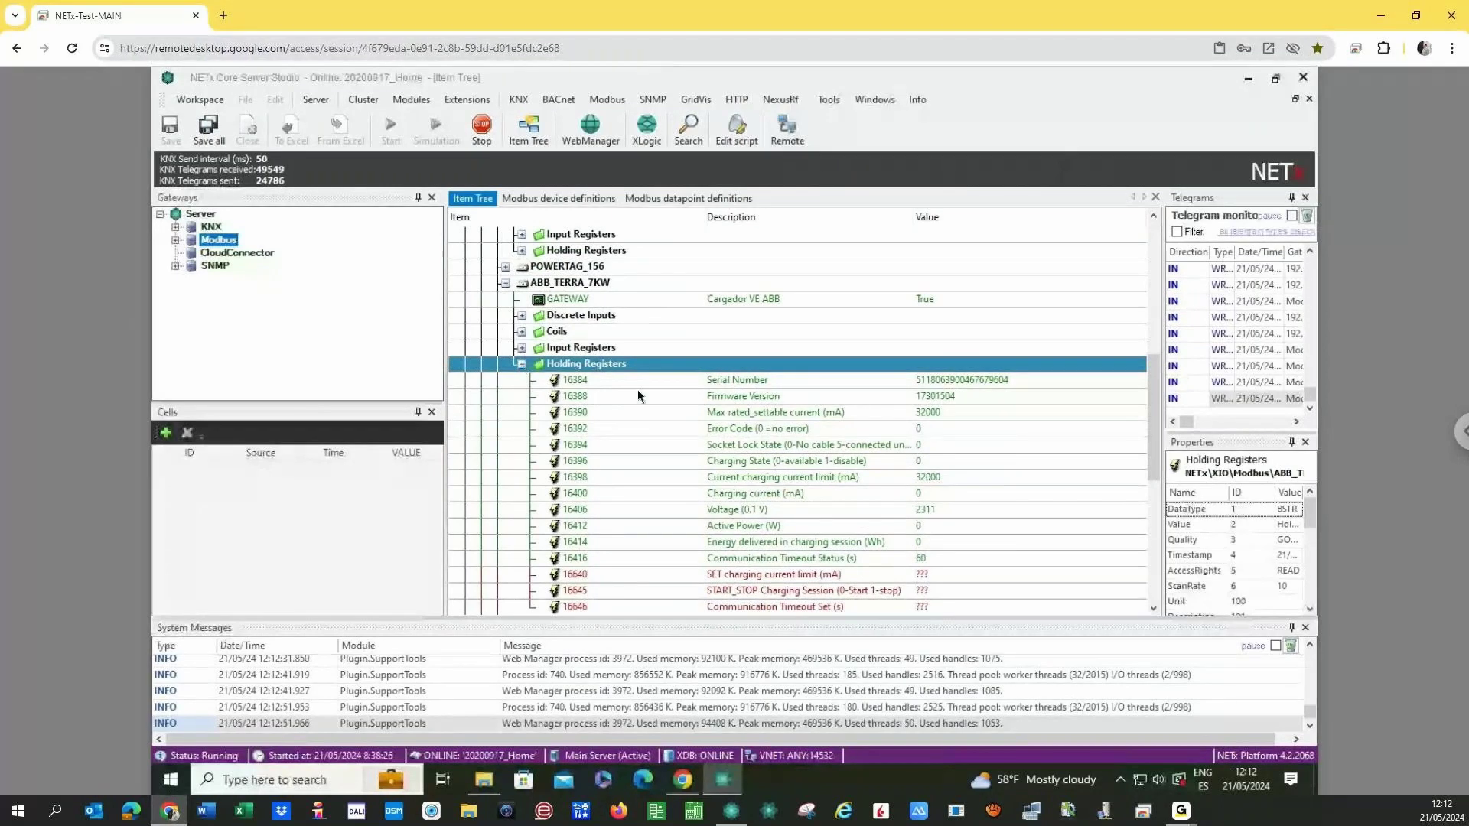
click(521, 365)
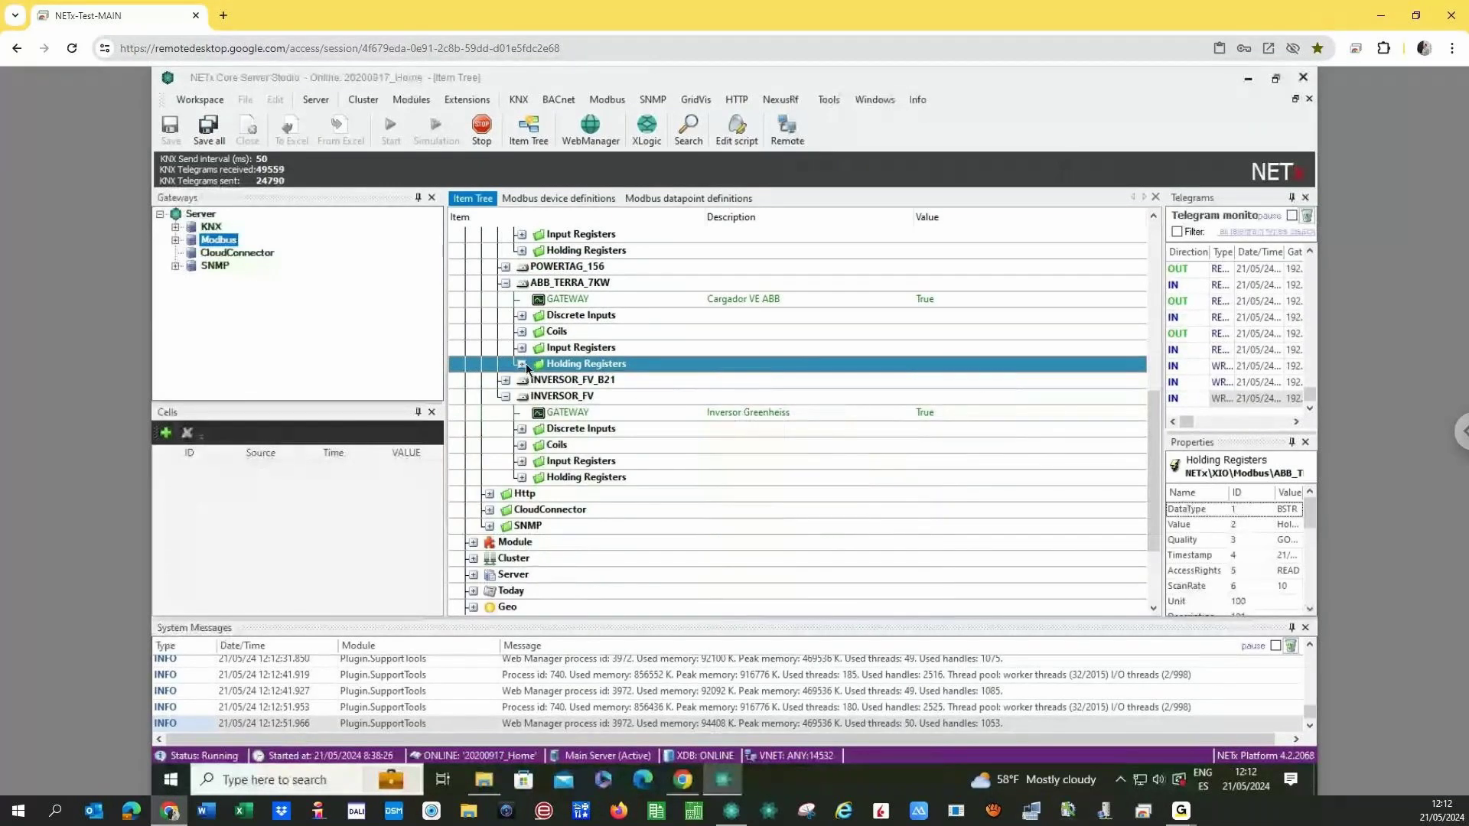
Look over the POWERTAG_151 and POWERTAG_150 rows in the Modbus datapoint definitions, and return to the item tree.
click(685, 202)
scroll(575, 382, up, 6)
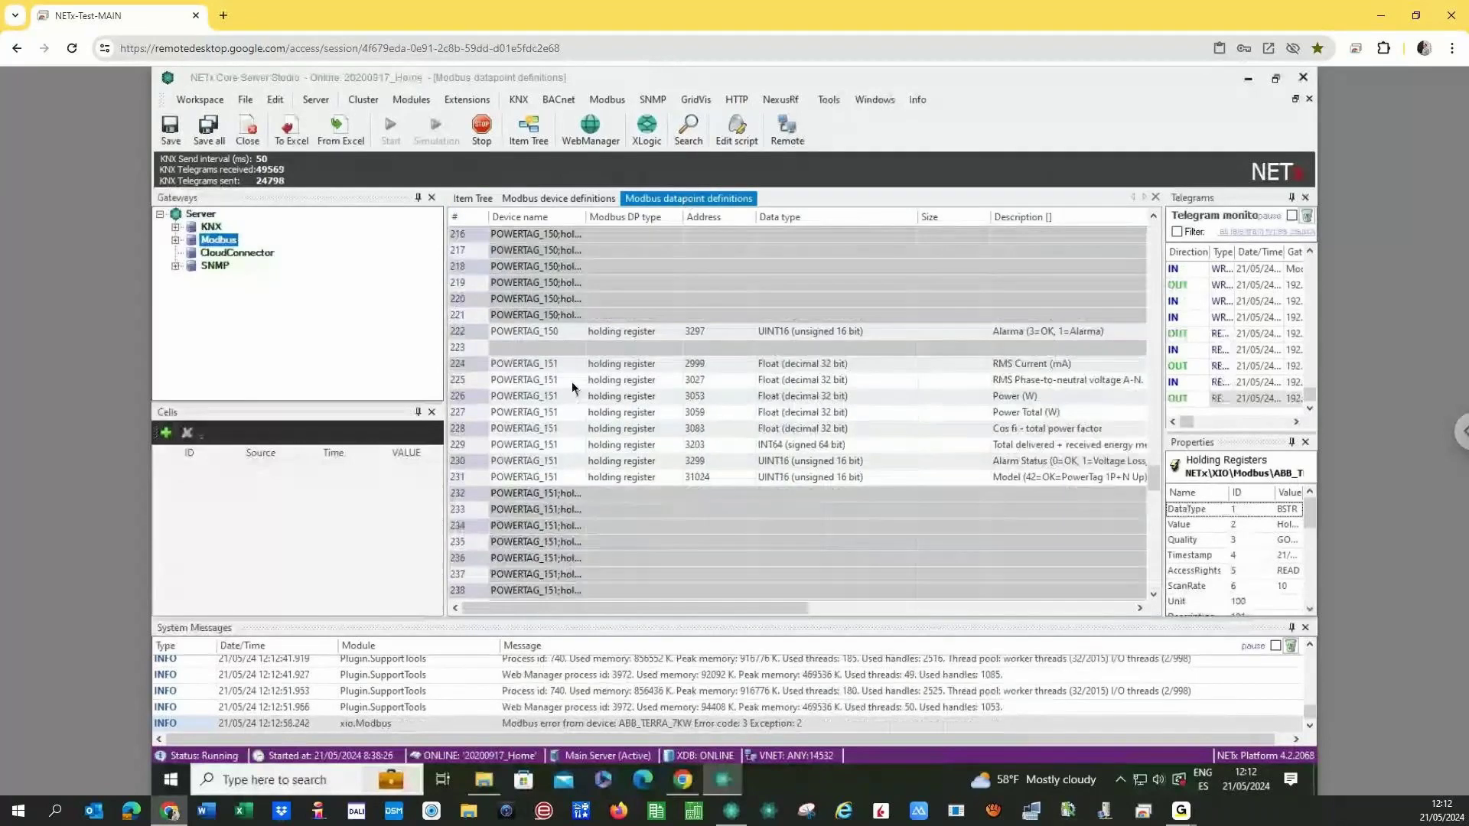
scroll(572, 382, up, 20)
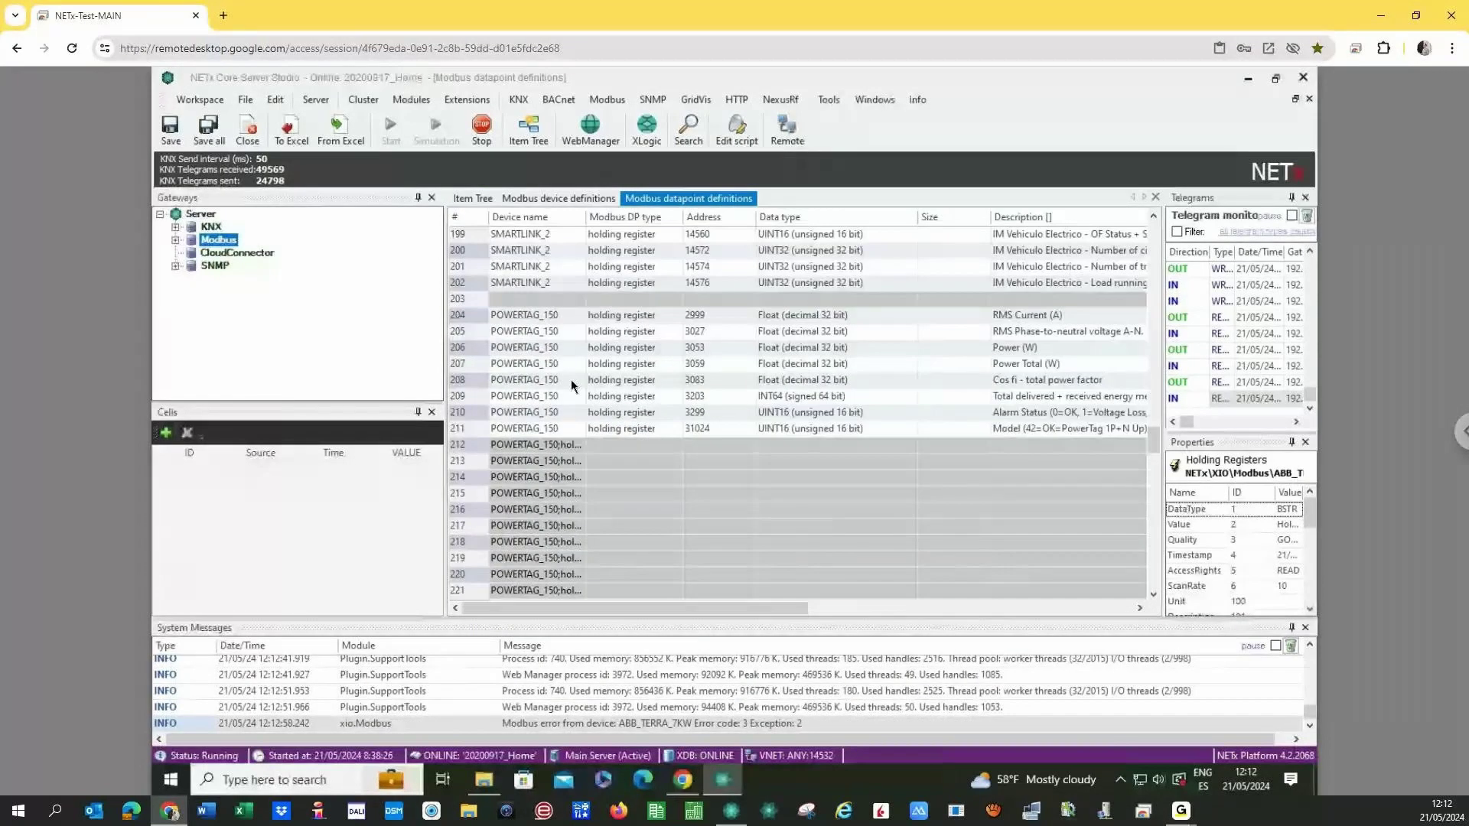
click(472, 200)
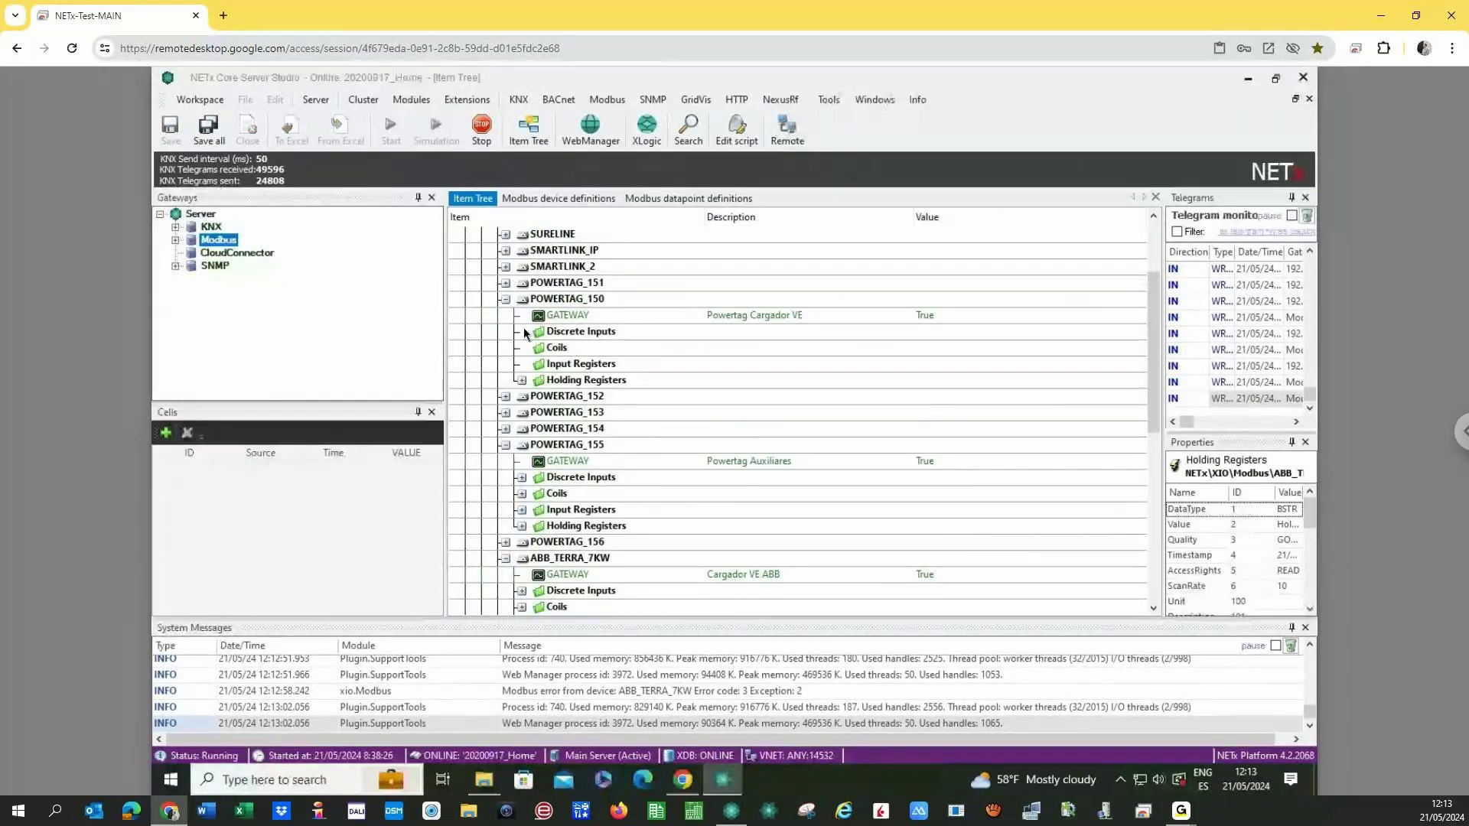
Examine the input registers of the SURELINE device and their x10, x100 and x1000 scaling descriptions, and collapse the list.
click(522, 413)
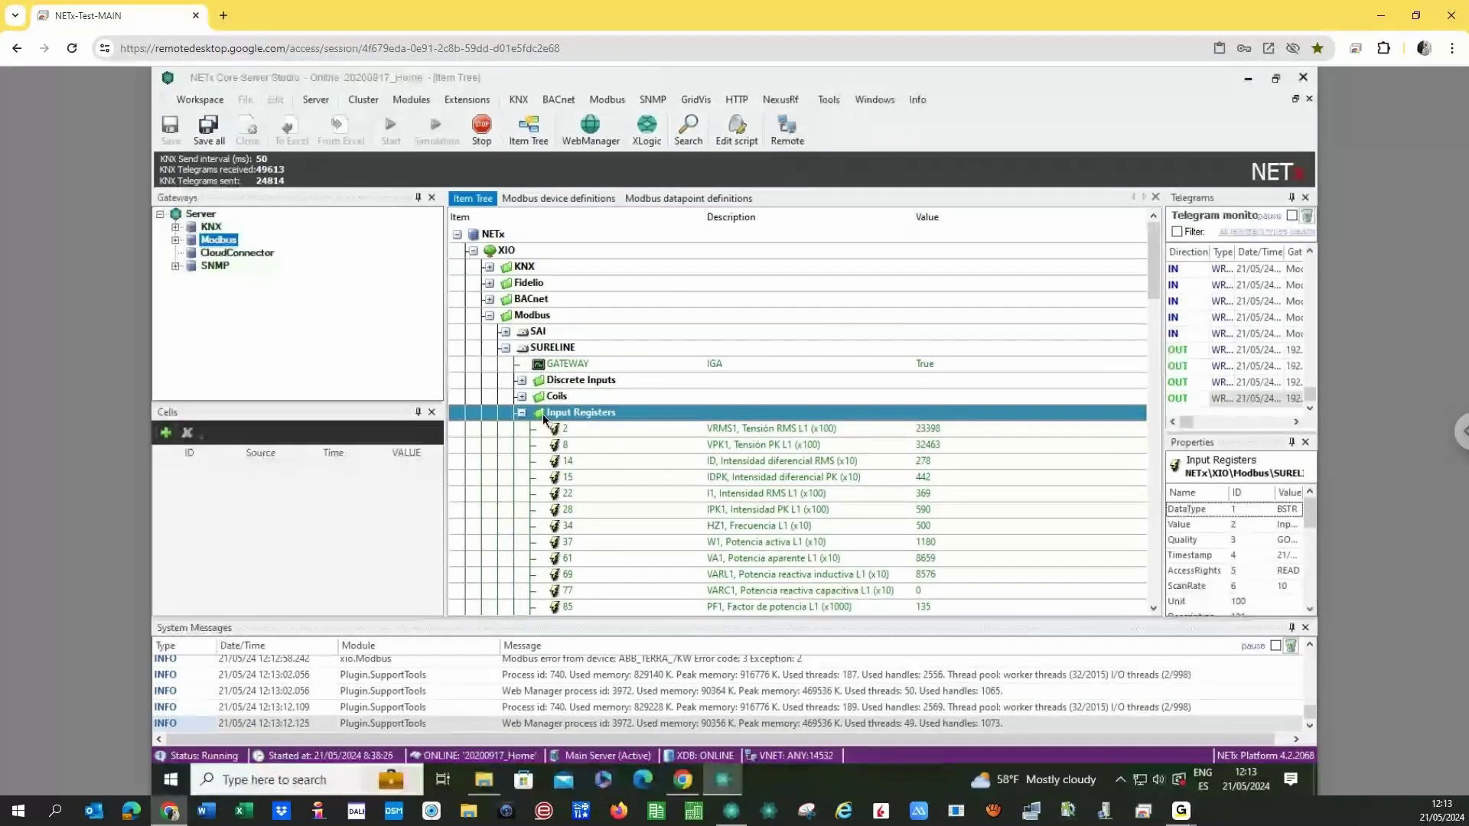
click(522, 412)
click(567, 429)
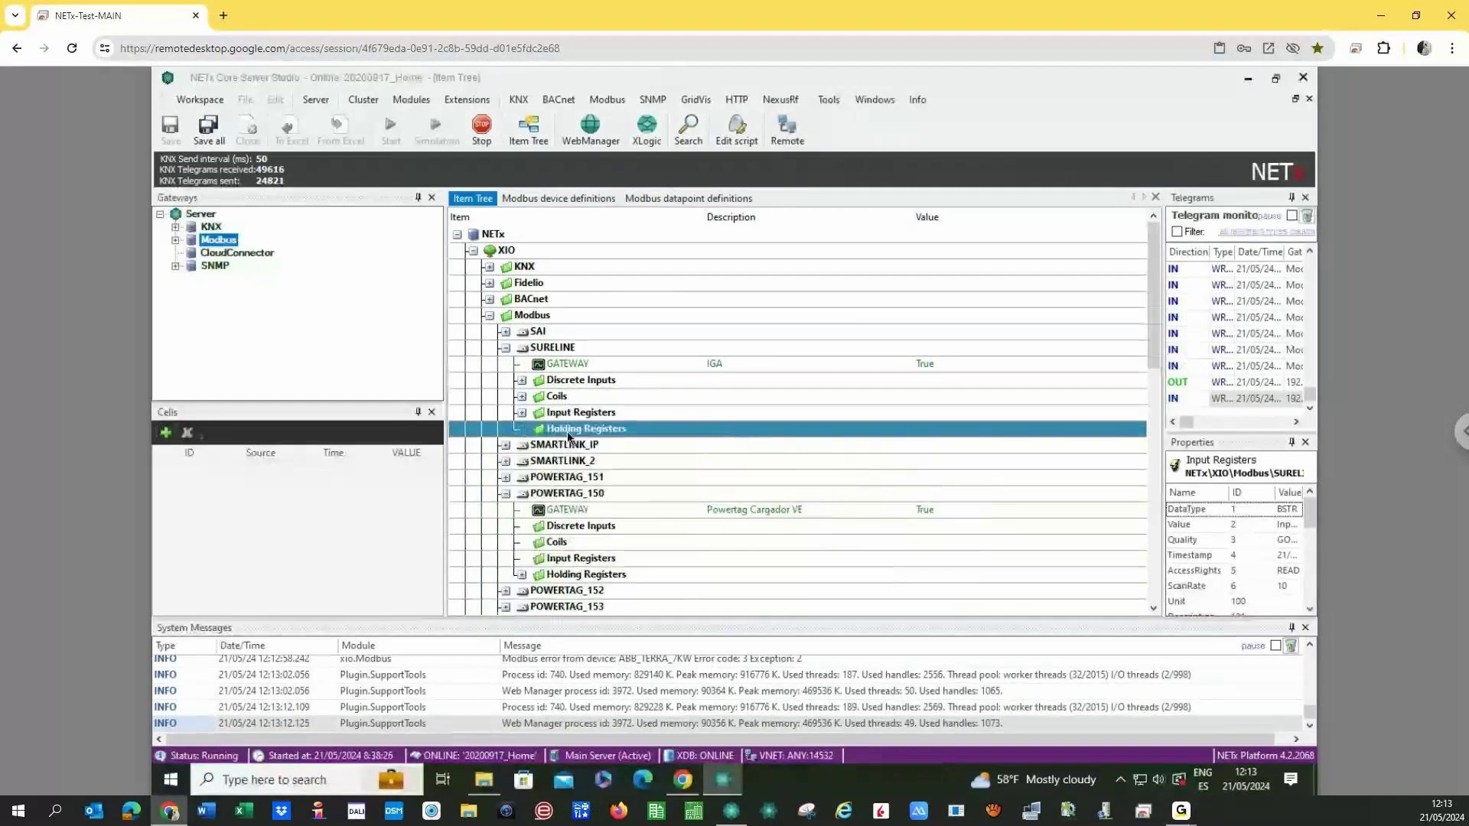
click(520, 413)
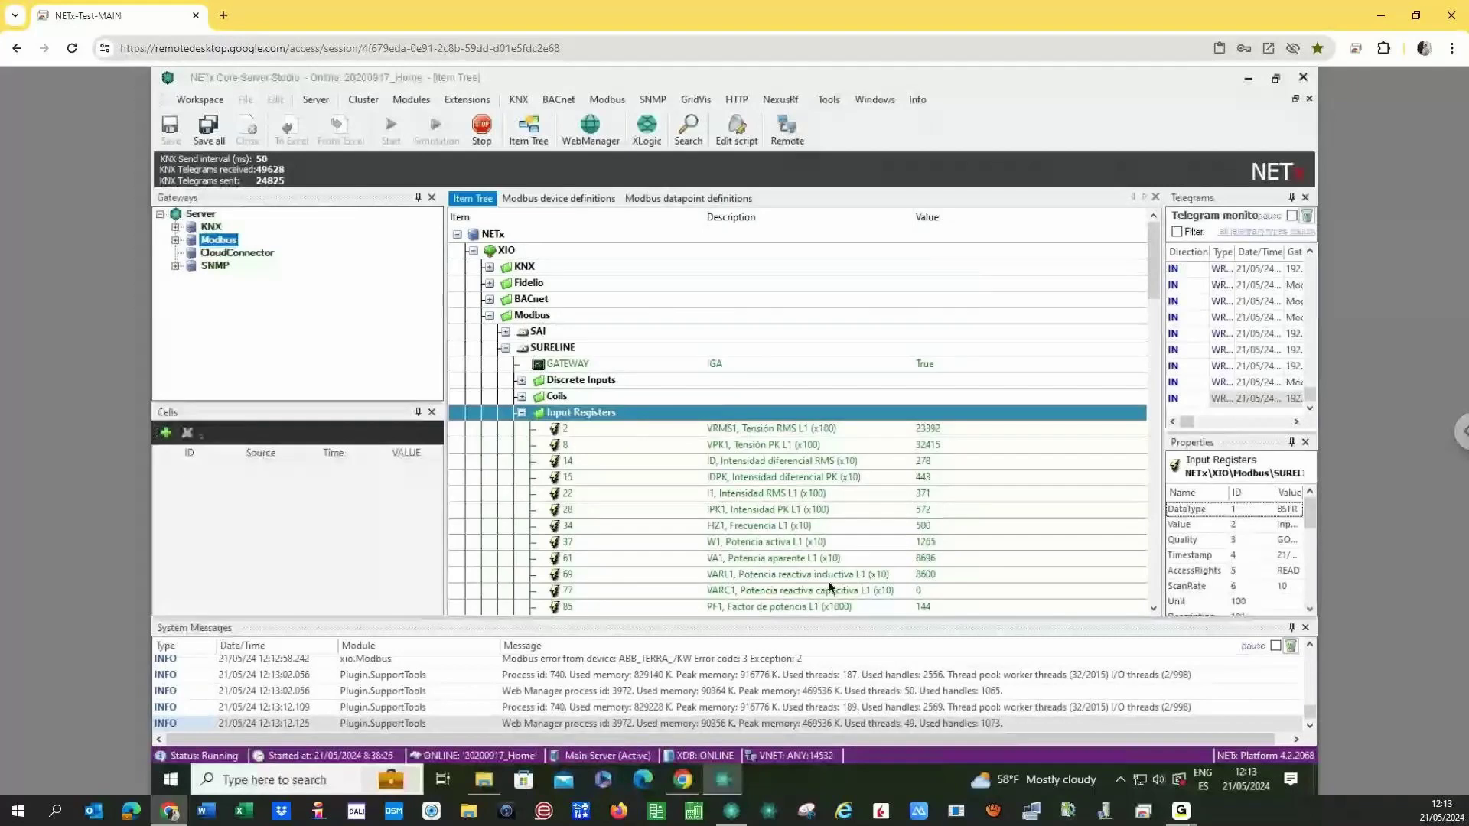
mouse_move(1156, 281)
mouse_down()
mouse_move(1154, 437)
mouse_move(1141, 276)
mouse_up()
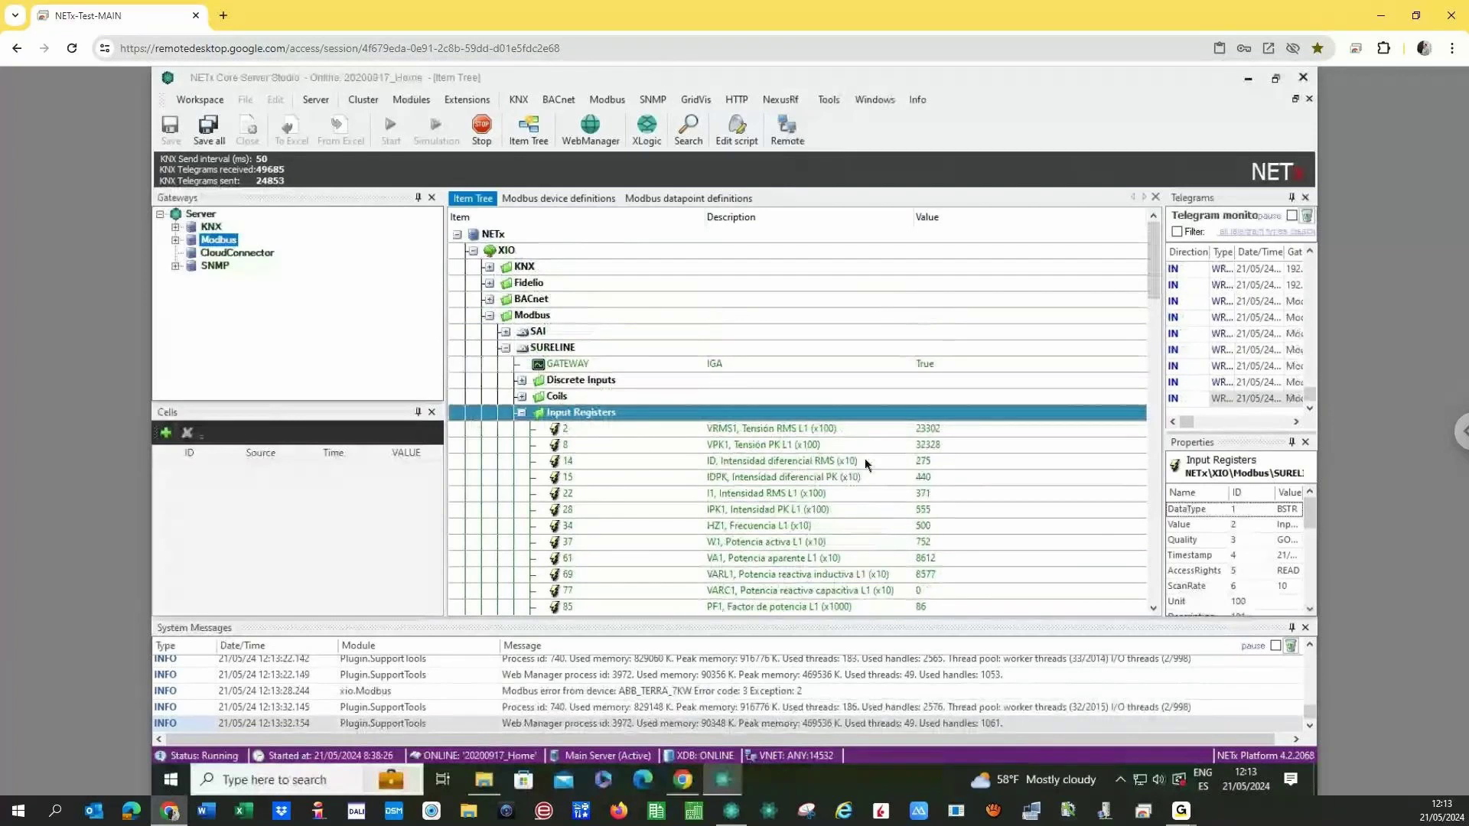
click(521, 413)
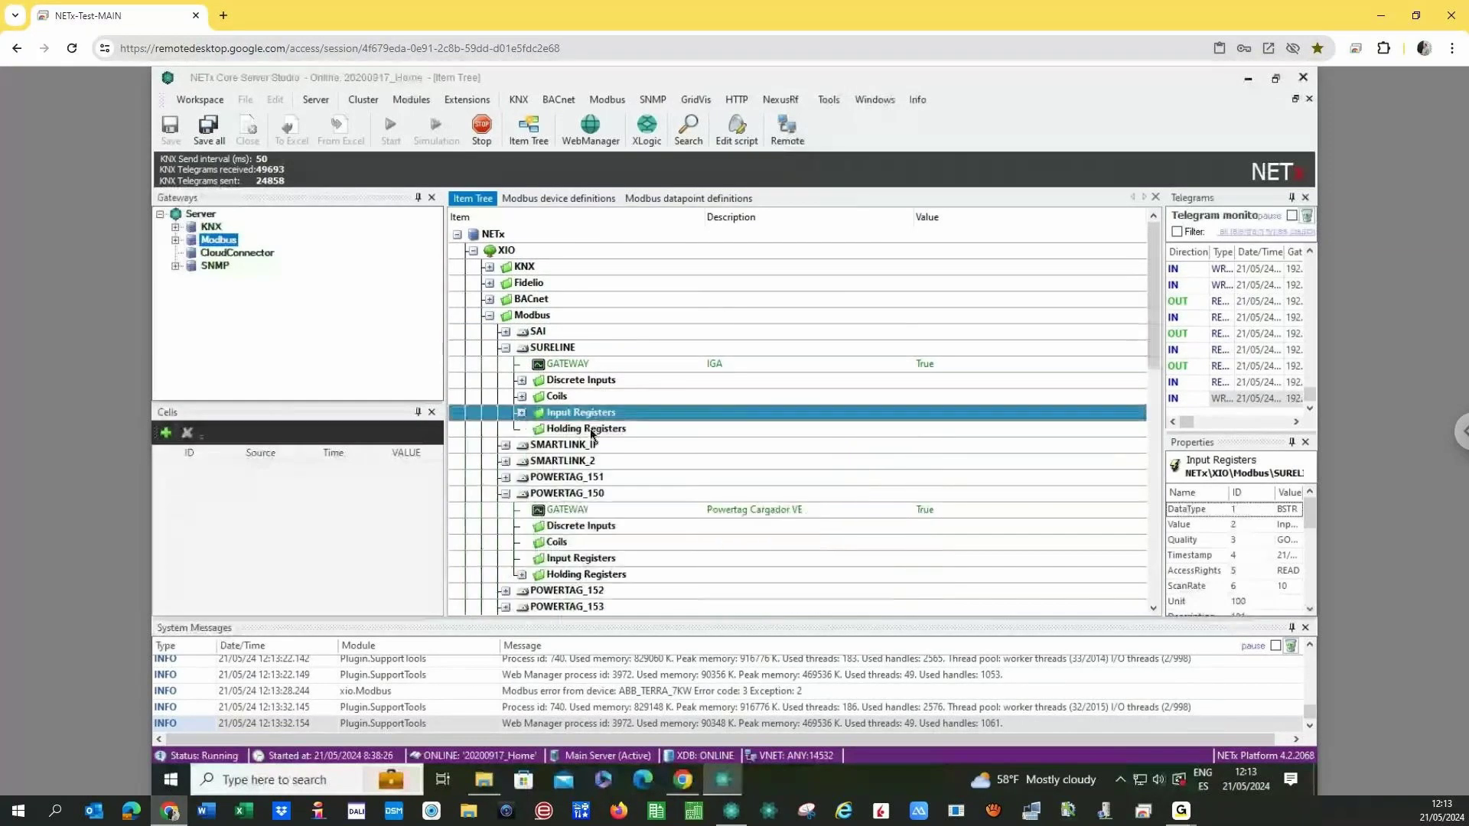
Collapse the SURELINE device and reopen the Modbus branch to show its list of devices.
click(504, 349)
click(504, 350)
double_click(512, 318)
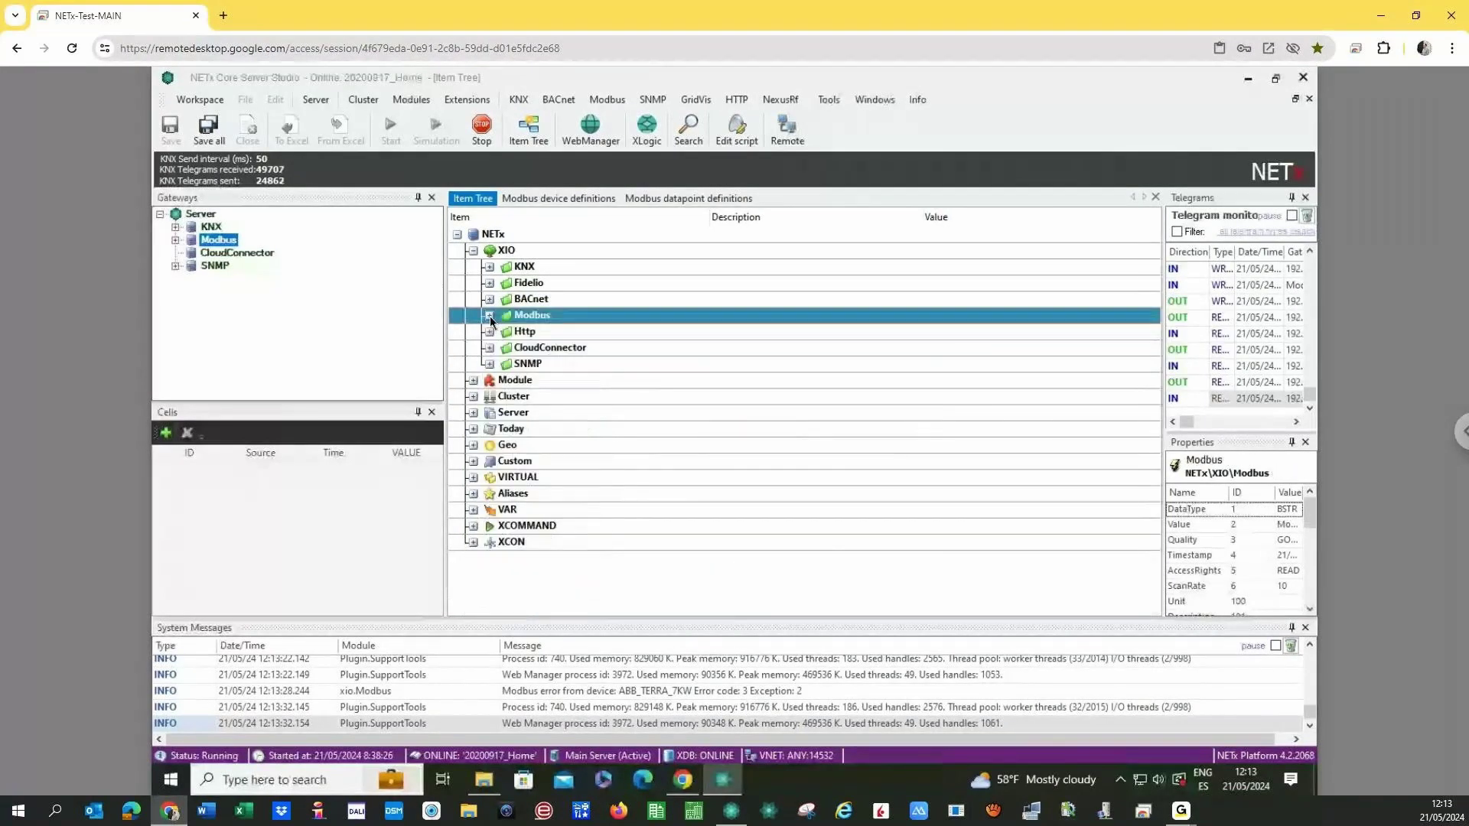
double_click(514, 321)
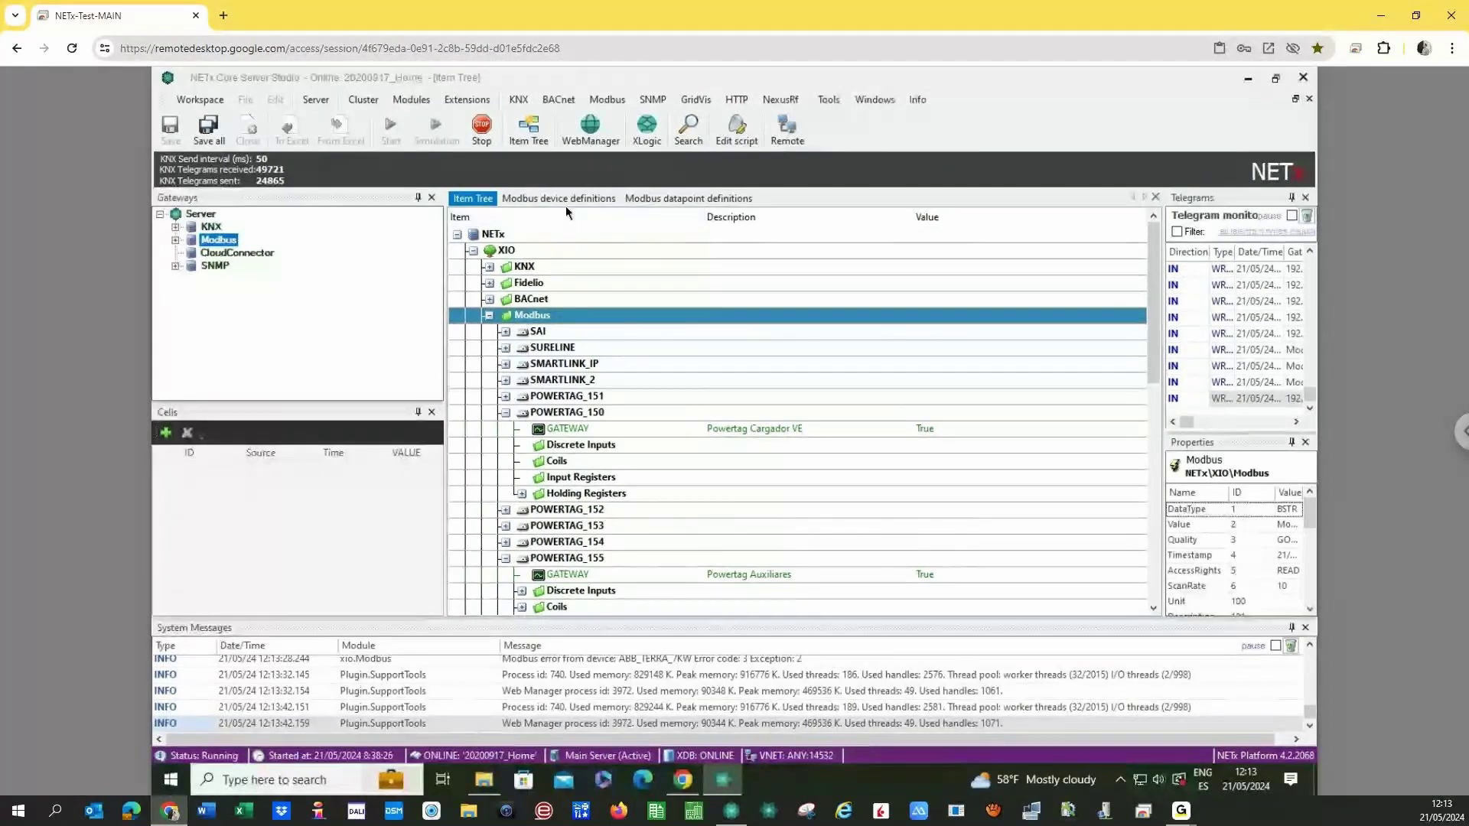
Widen the Wordswap column in the Modbus datapoint definitions and examine the Wordswap and DWordswap settings of the SURELINE rows.
click(673, 198)
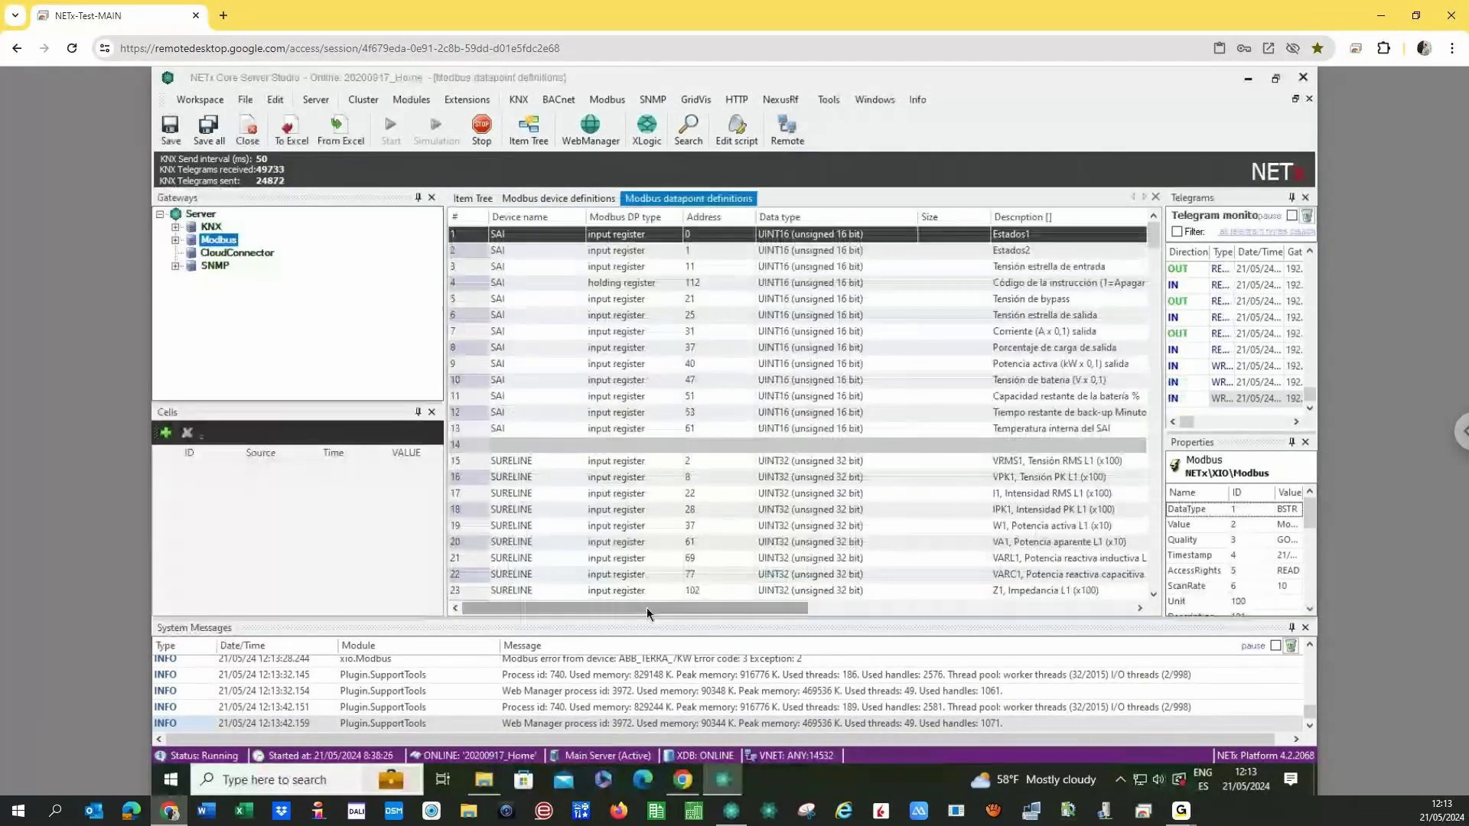
drag(646, 607, 872, 607)
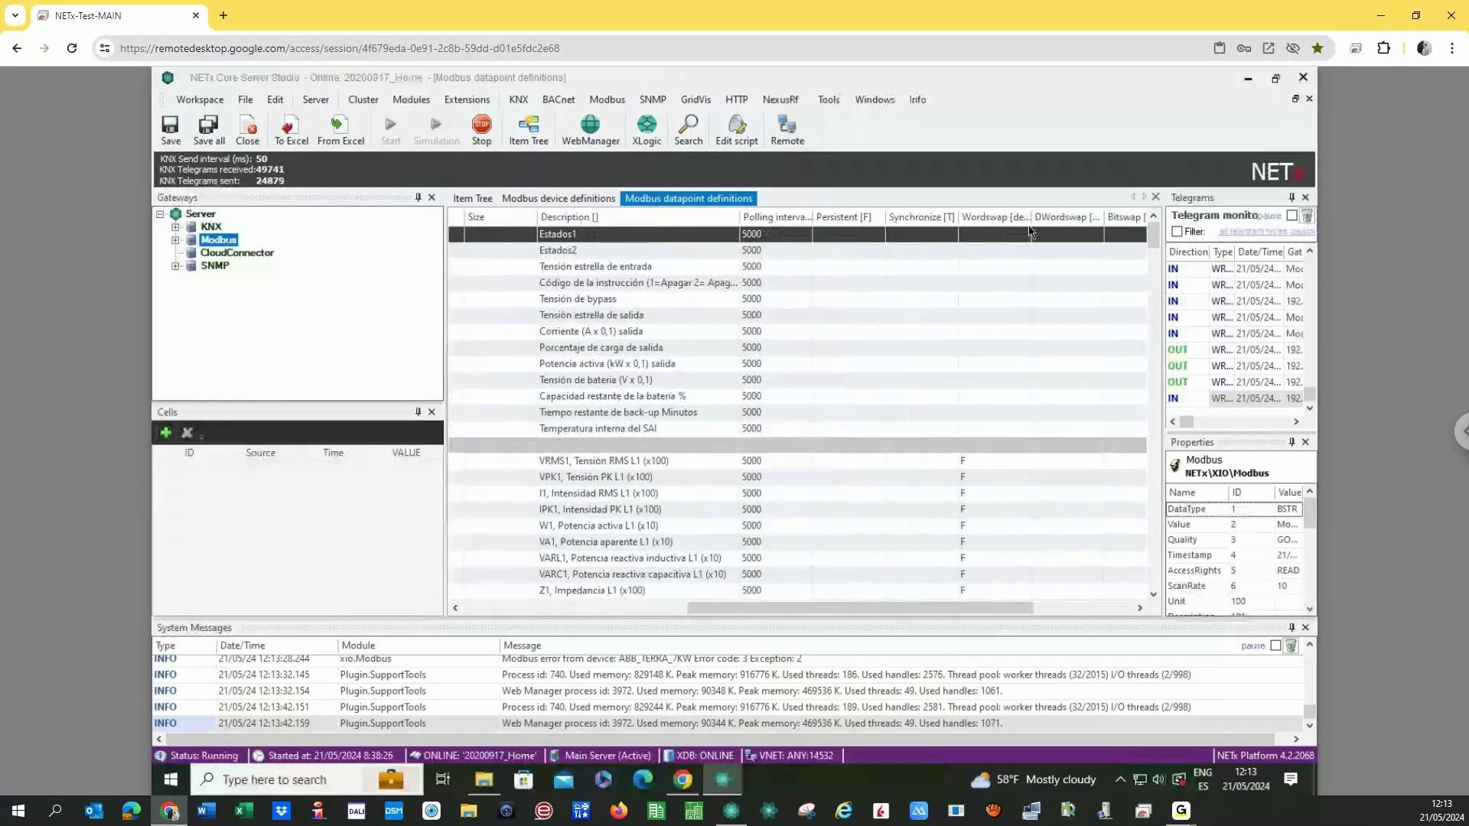
drag(1033, 221, 1046, 221)
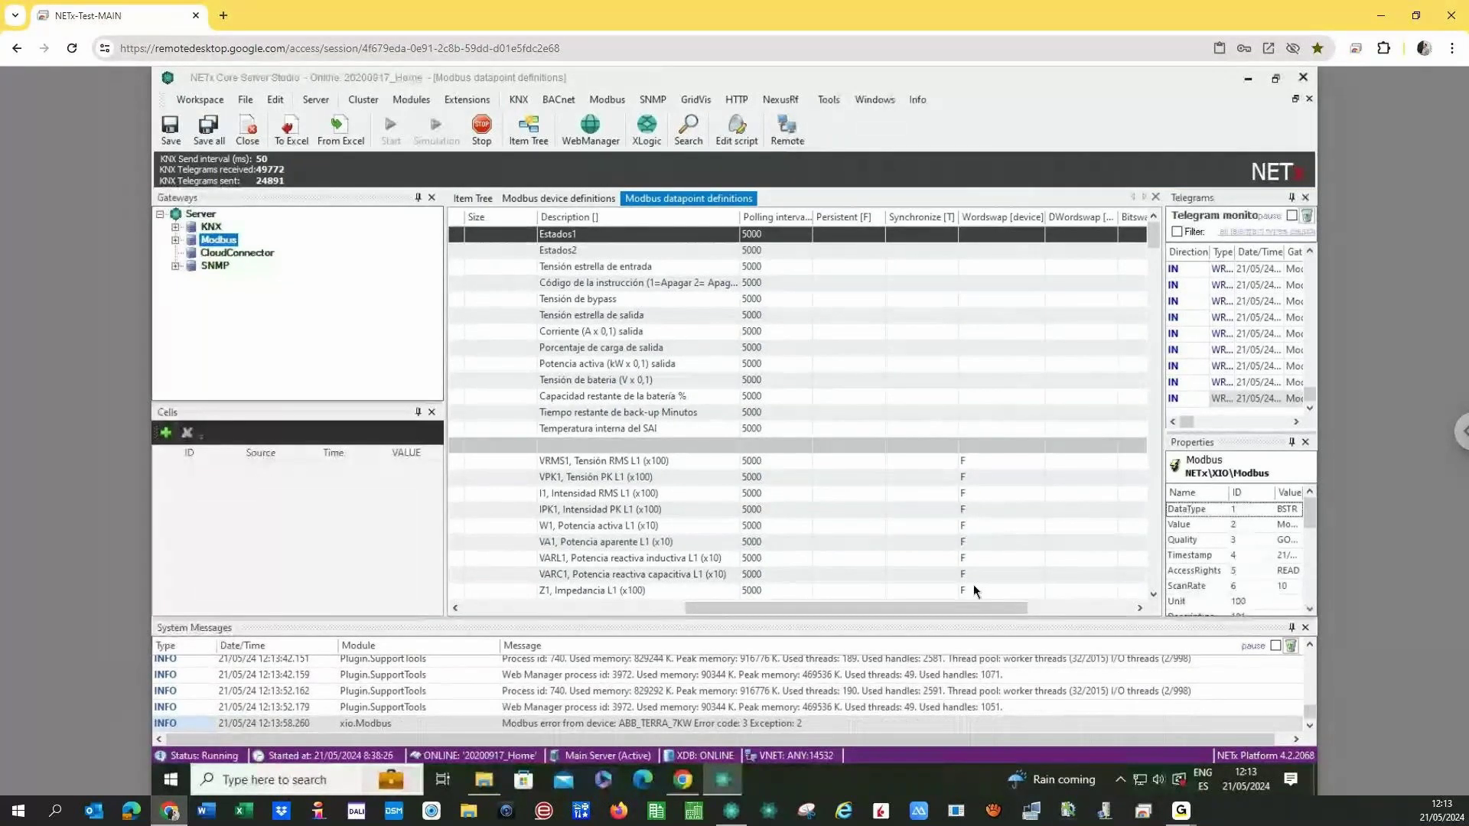
drag(1155, 239, 1168, 311)
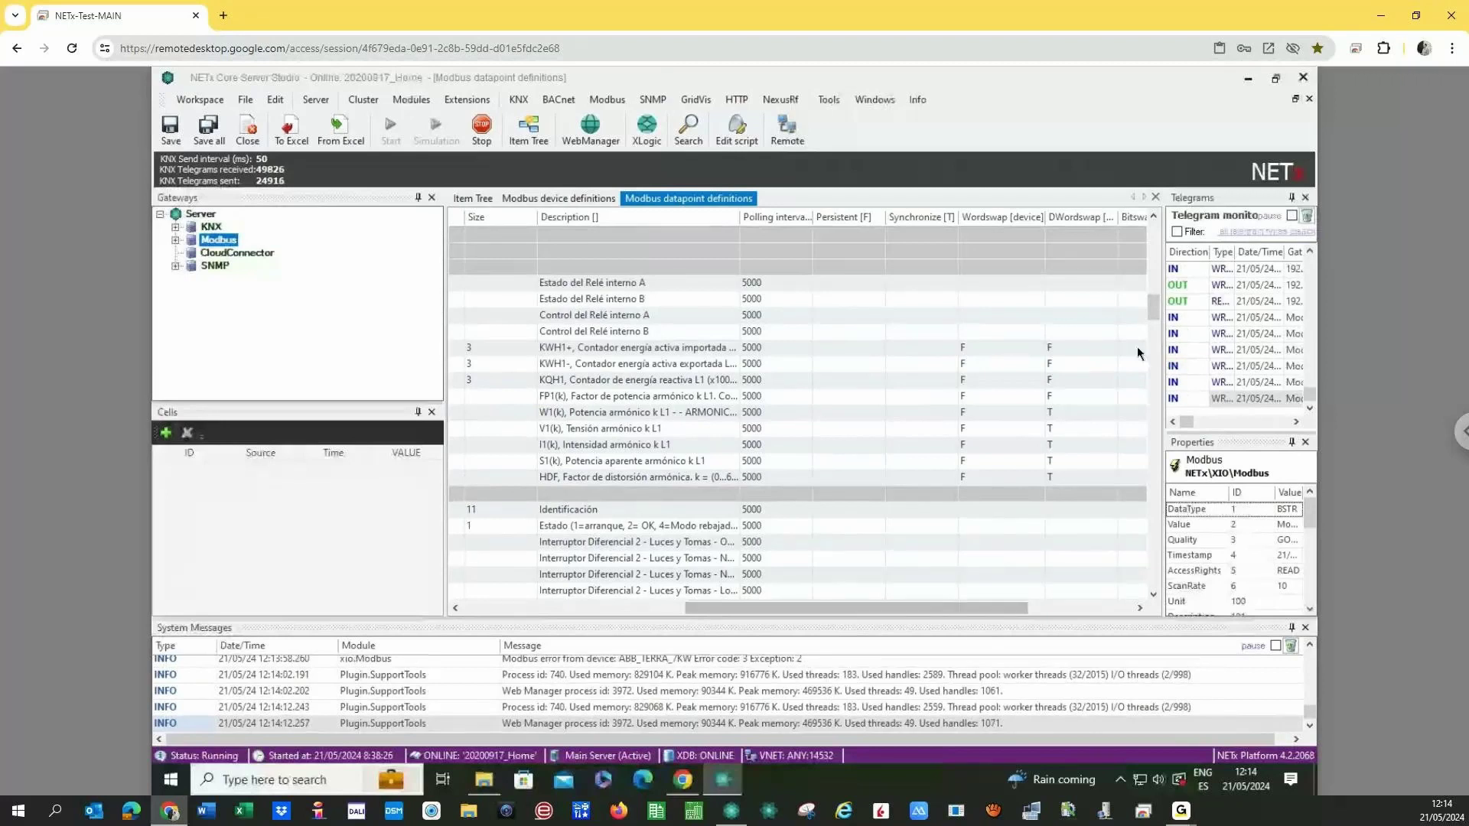
drag(1155, 308, 1155, 304)
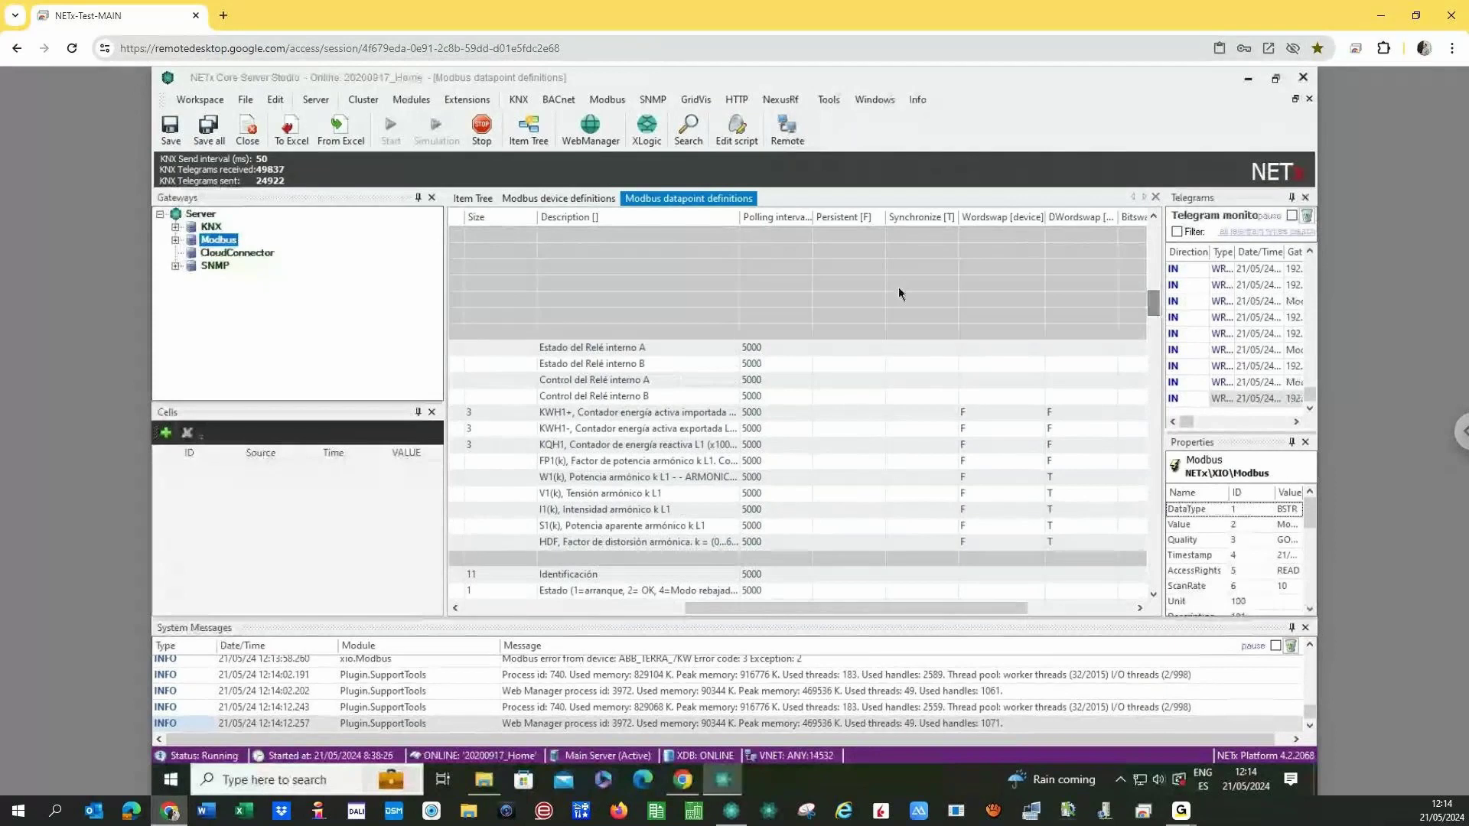
Widen the description column to compare the data types and swap settings of the SURELINE datapoints, and close the datapoint definitions.
drag(741, 217, 790, 221)
drag(739, 614, 479, 617)
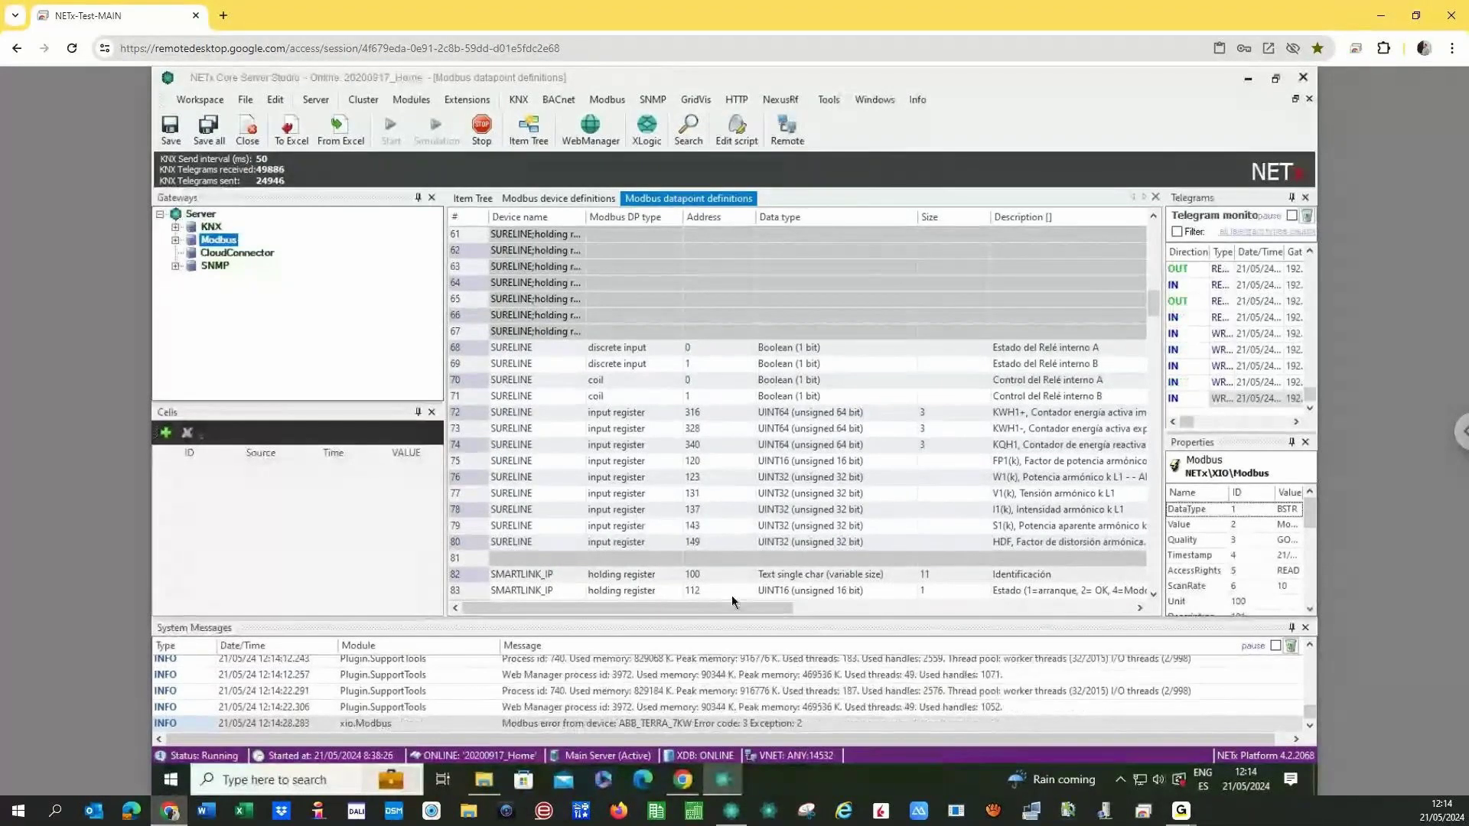
drag(732, 606, 833, 617)
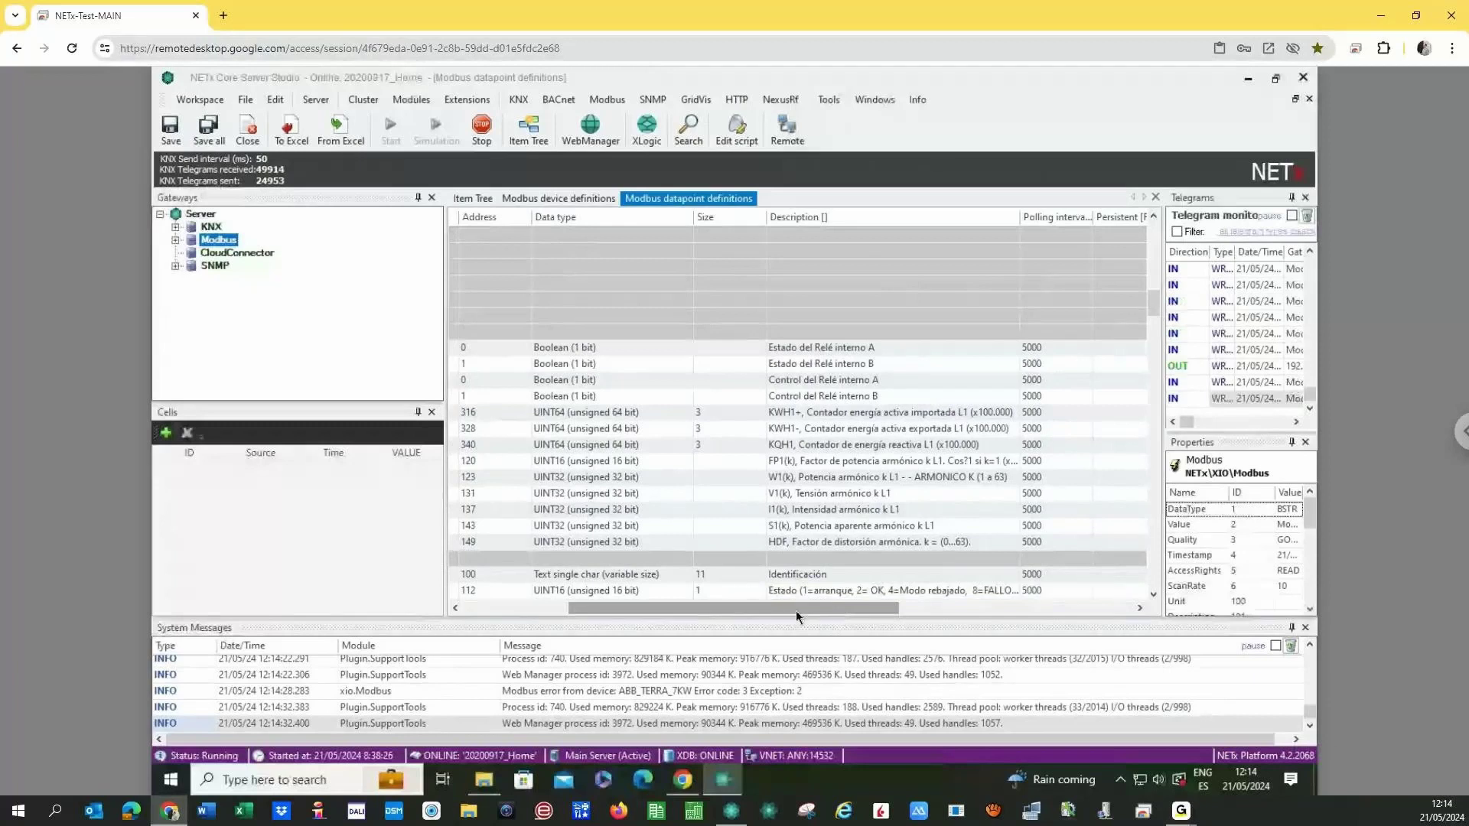
drag(834, 608, 901, 608)
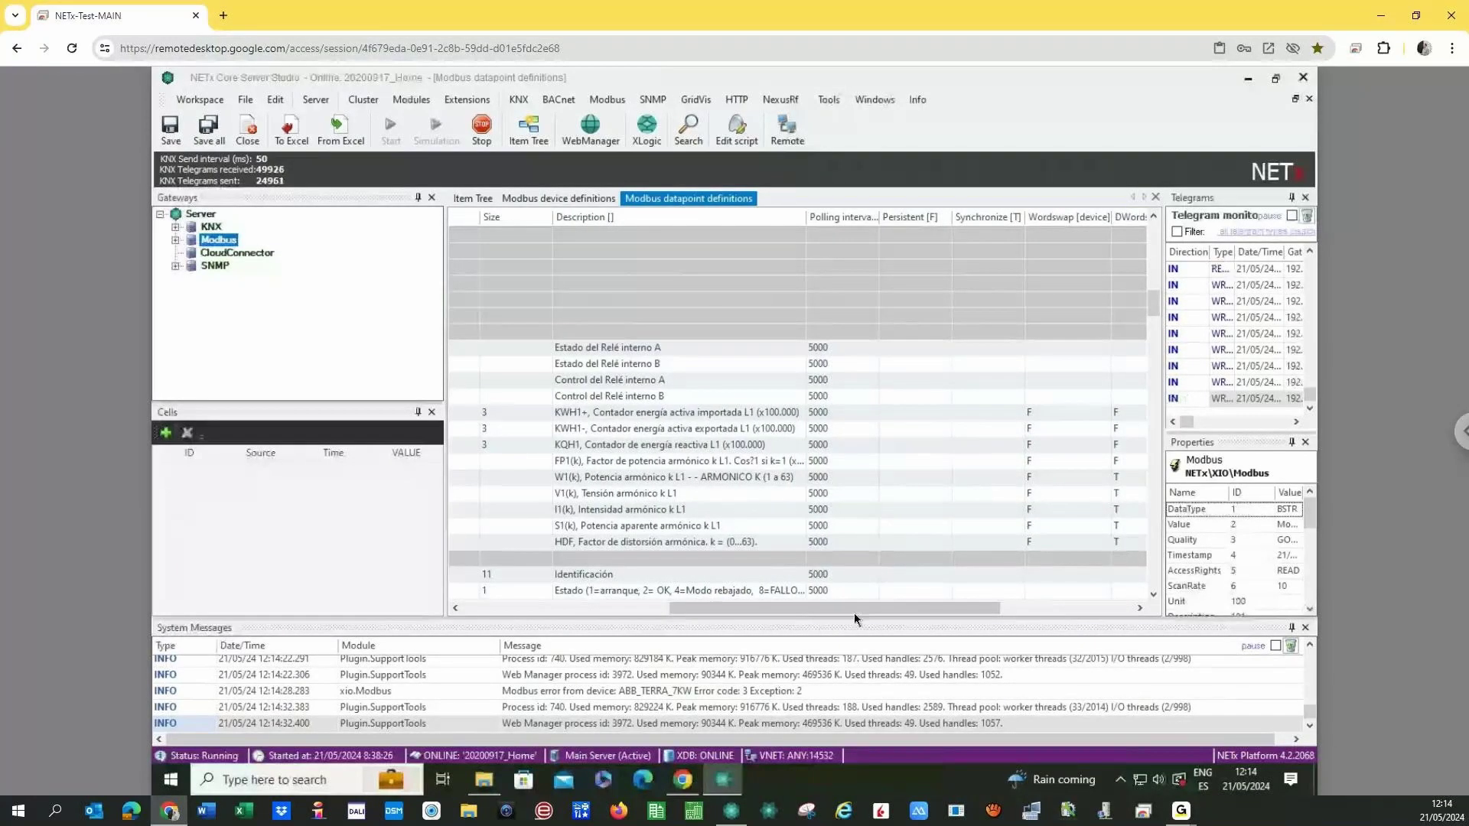
drag(853, 613, 903, 631)
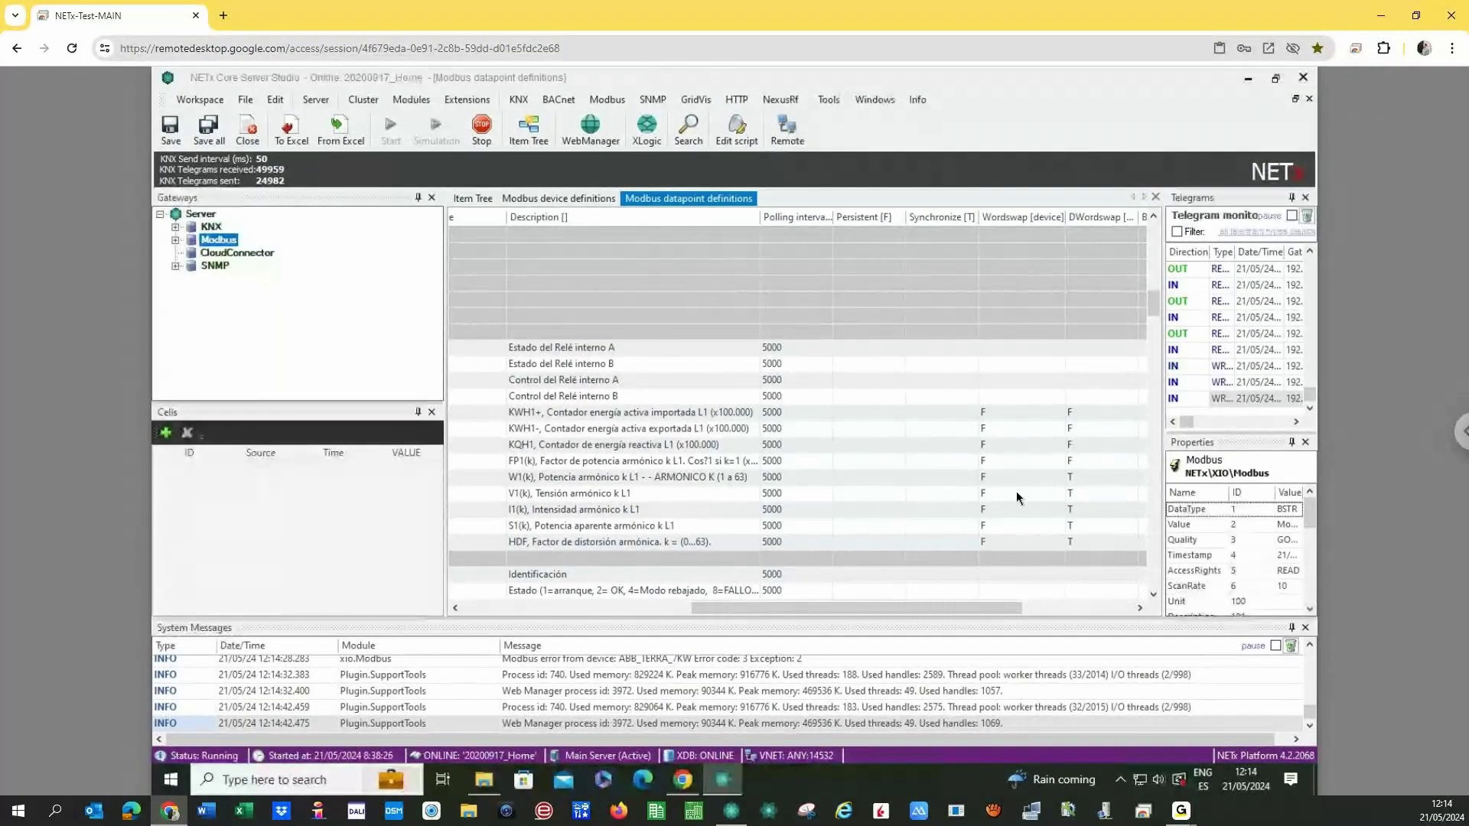
drag(816, 609, 533, 399)
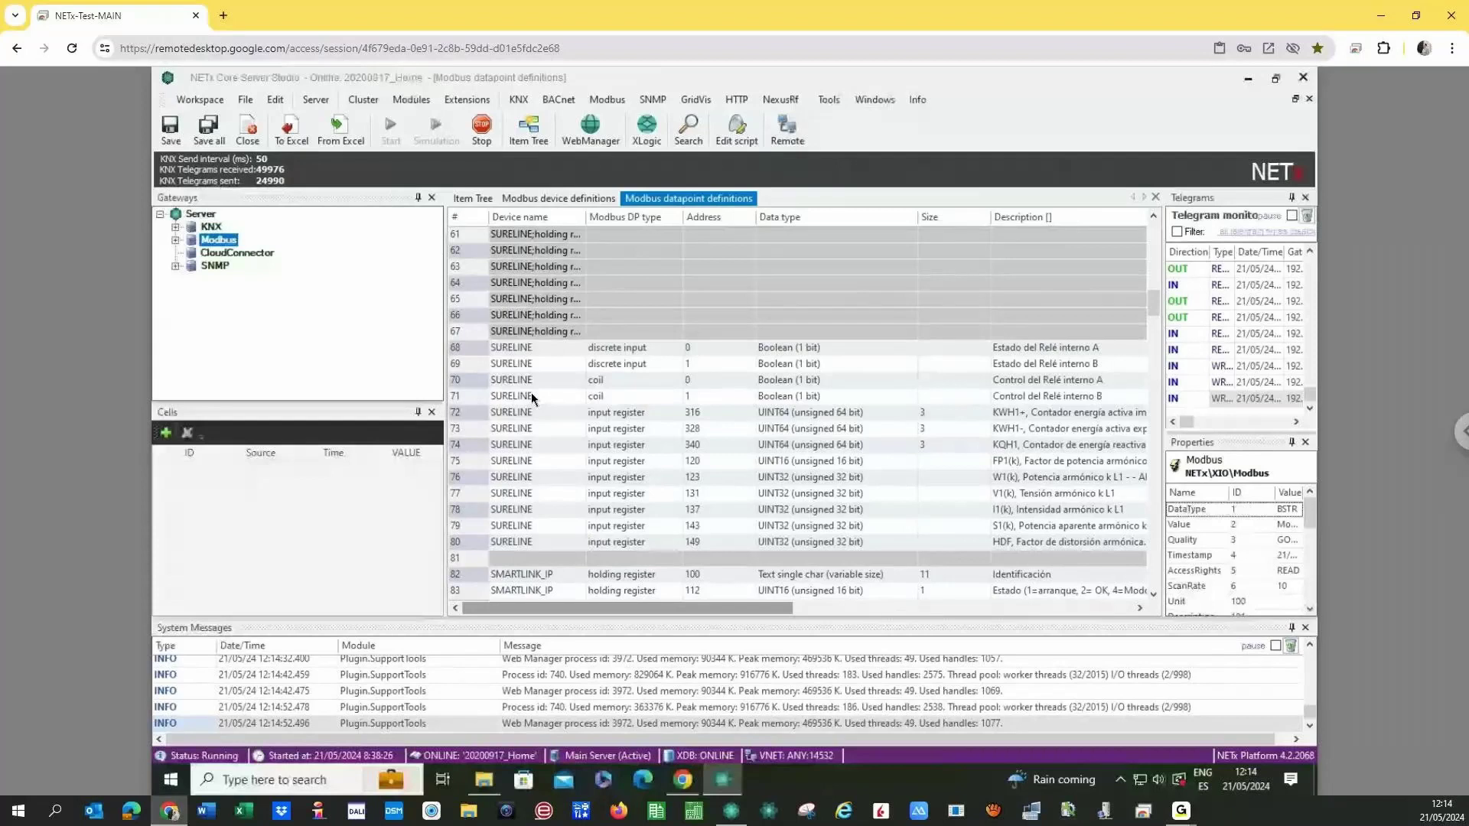
key(ctrl+F4)
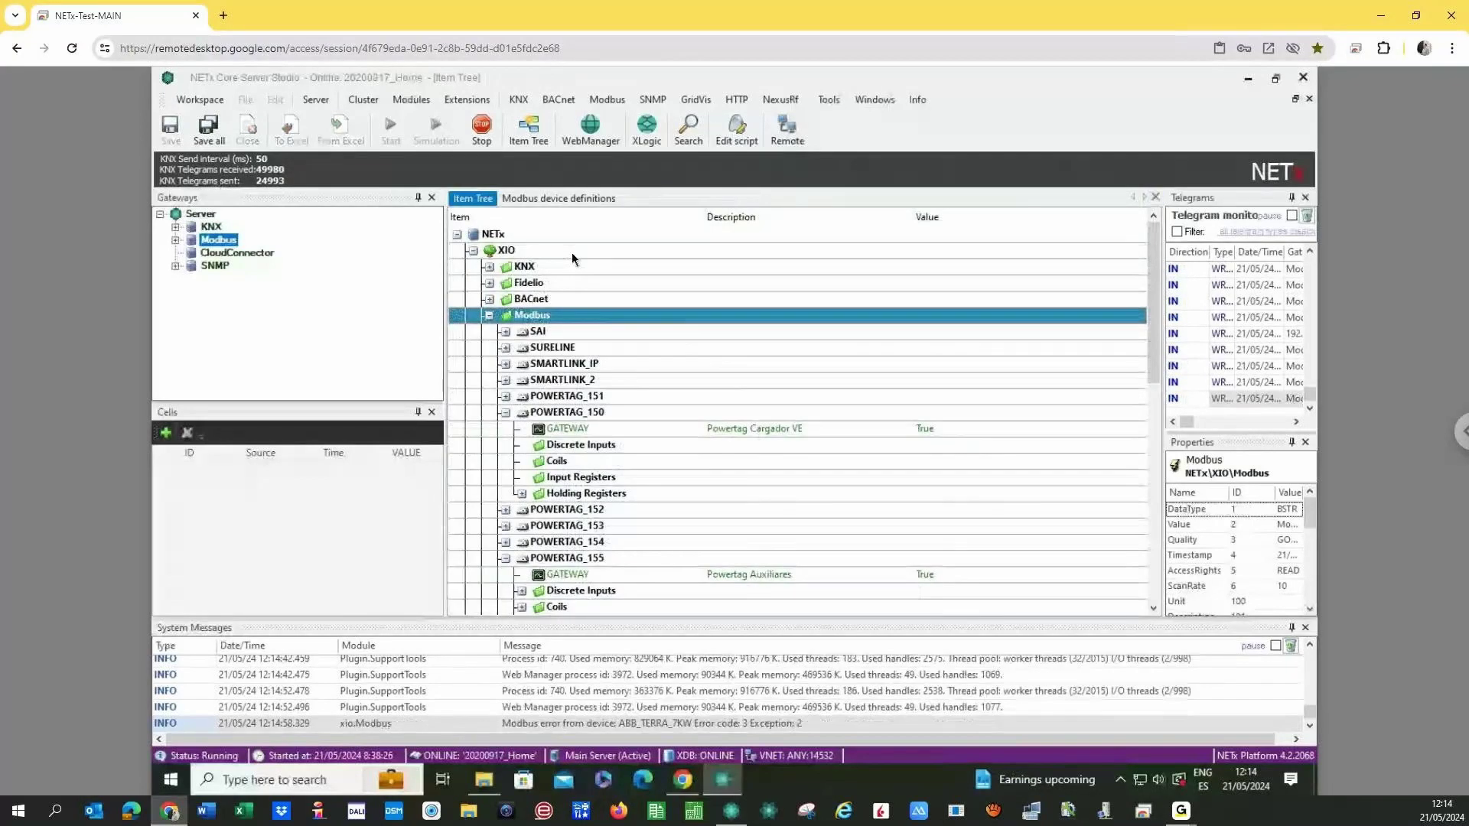
Look over the devices in the Modbus device definitions, and close them with changes saved but without reinitializing the Core Server.
click(547, 199)
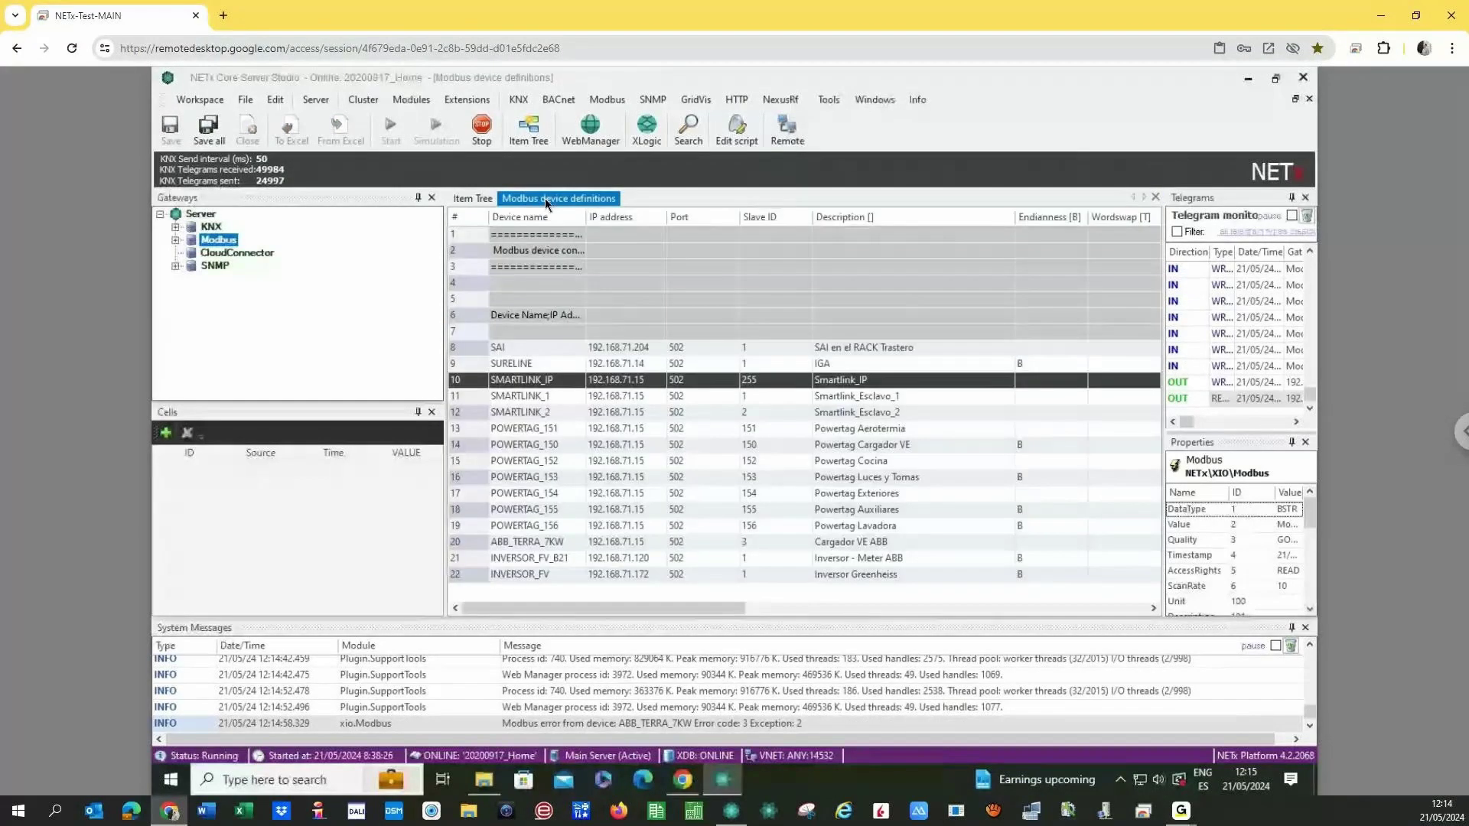
click(475, 429)
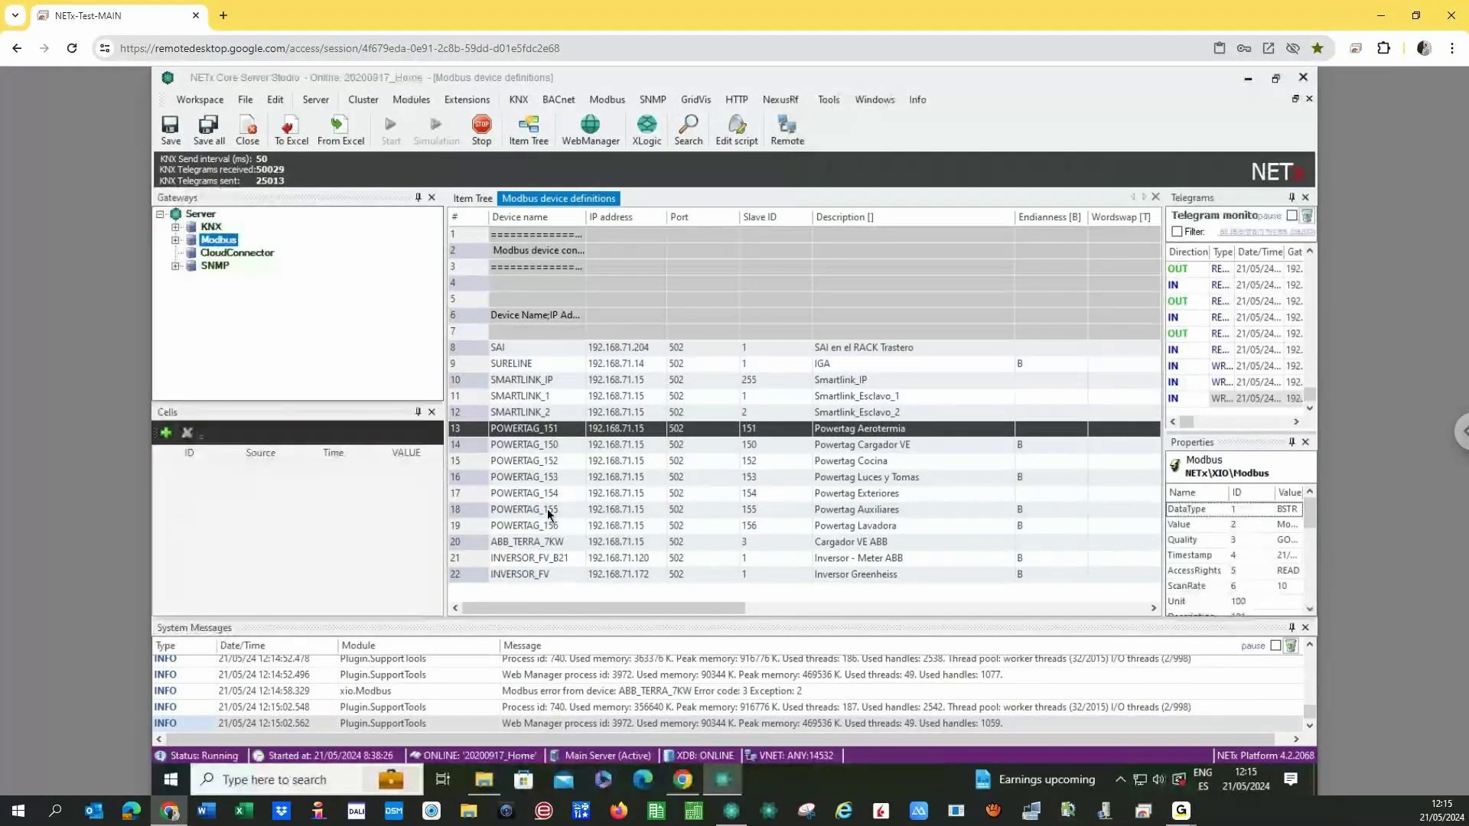
click(1155, 197)
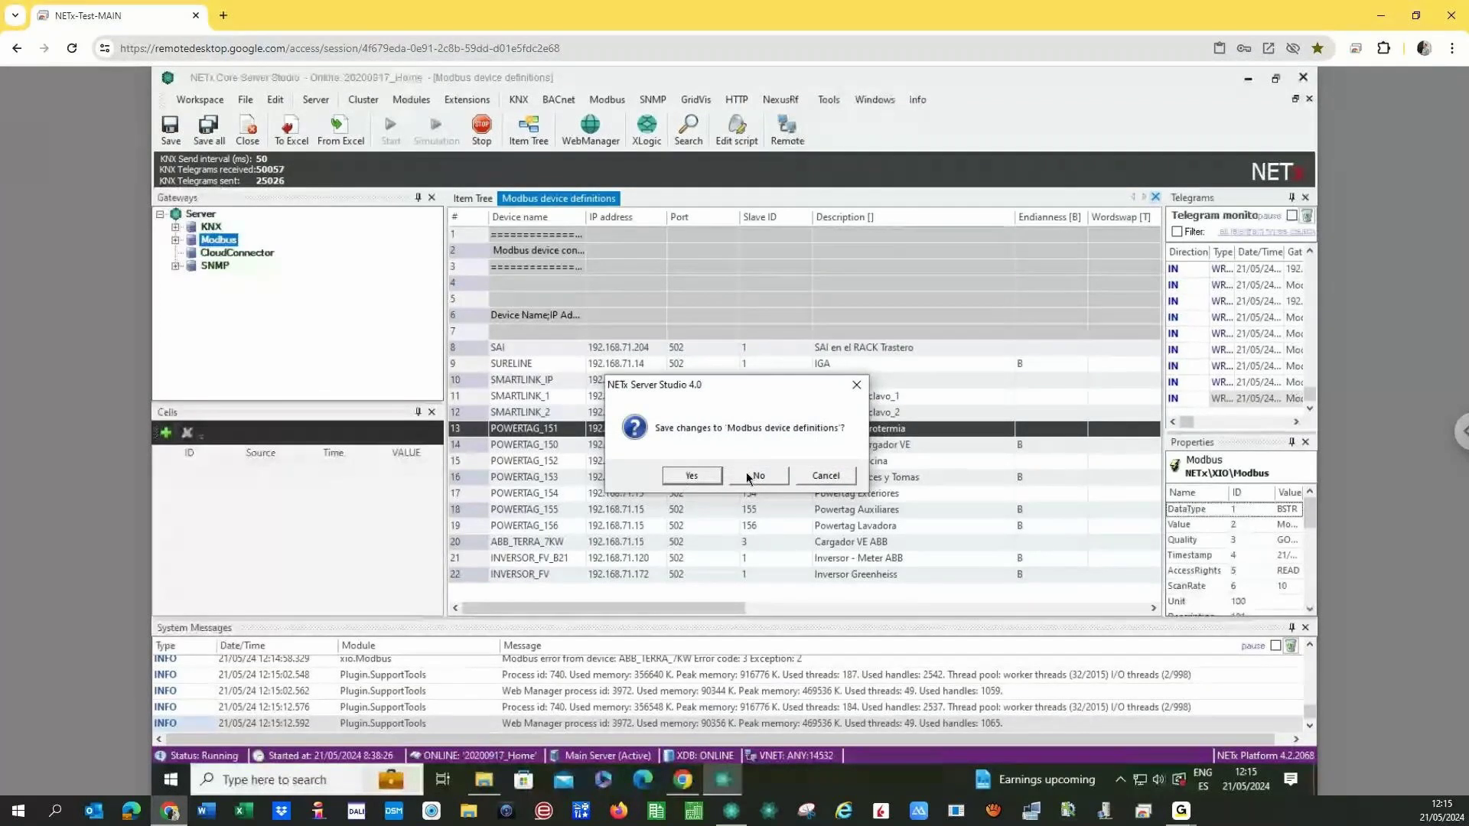
key(Return)
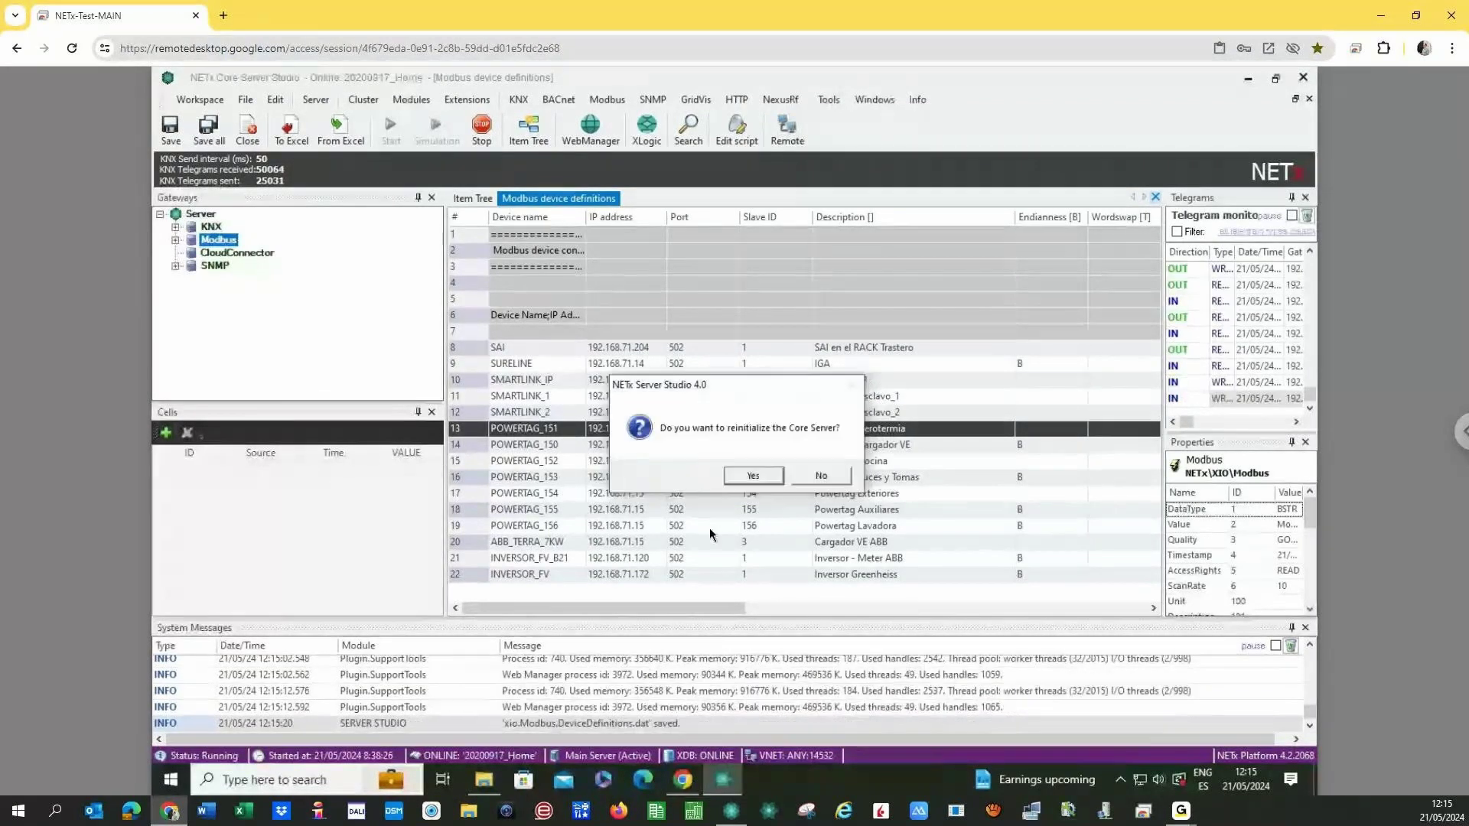
click(834, 477)
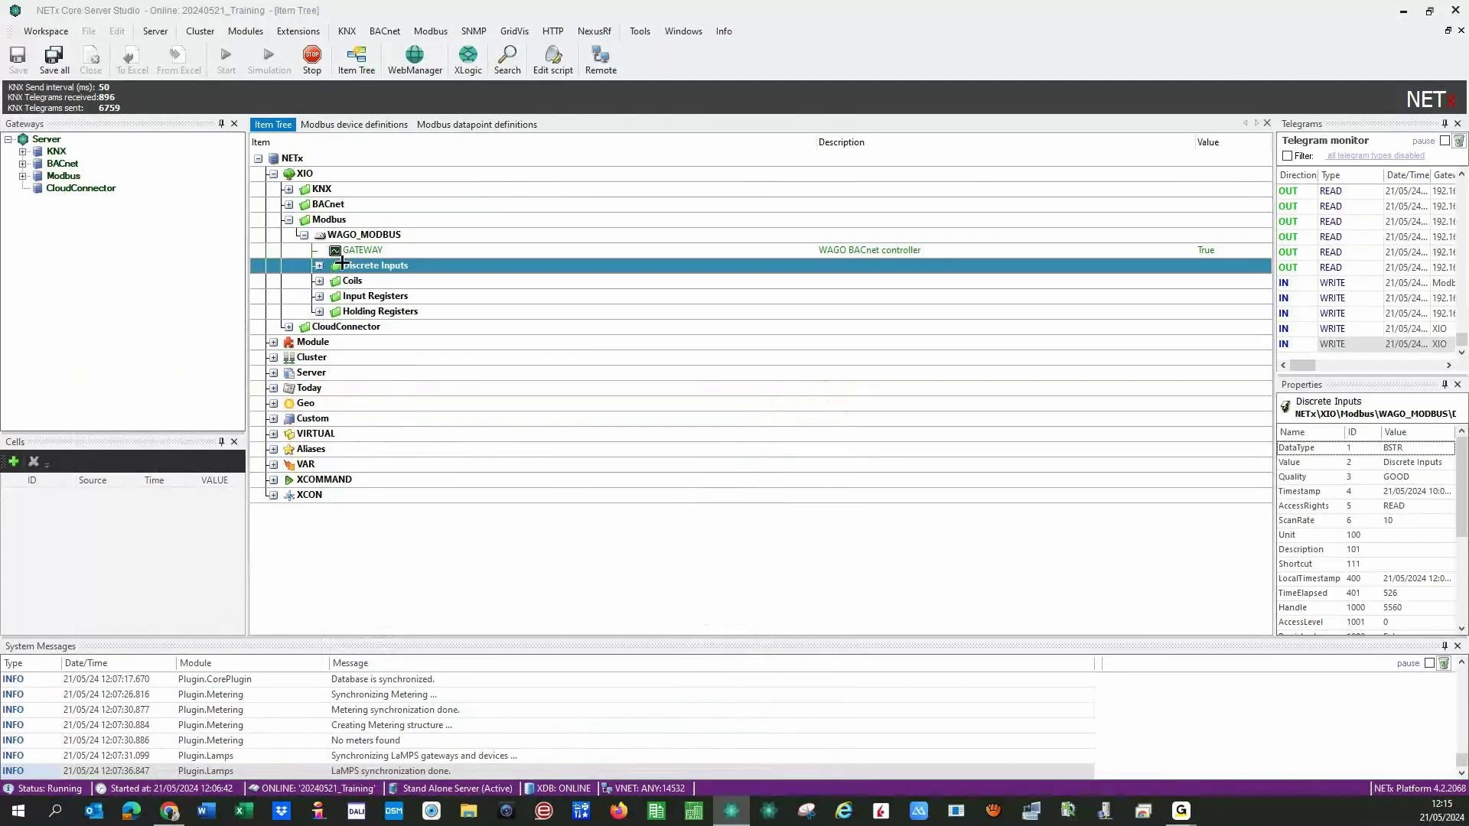
Collapse the WAGO_MODBUS device and the Modbus branch in the training project, and check which HTTP definitions and driver options are offered.
click(304, 235)
click(285, 221)
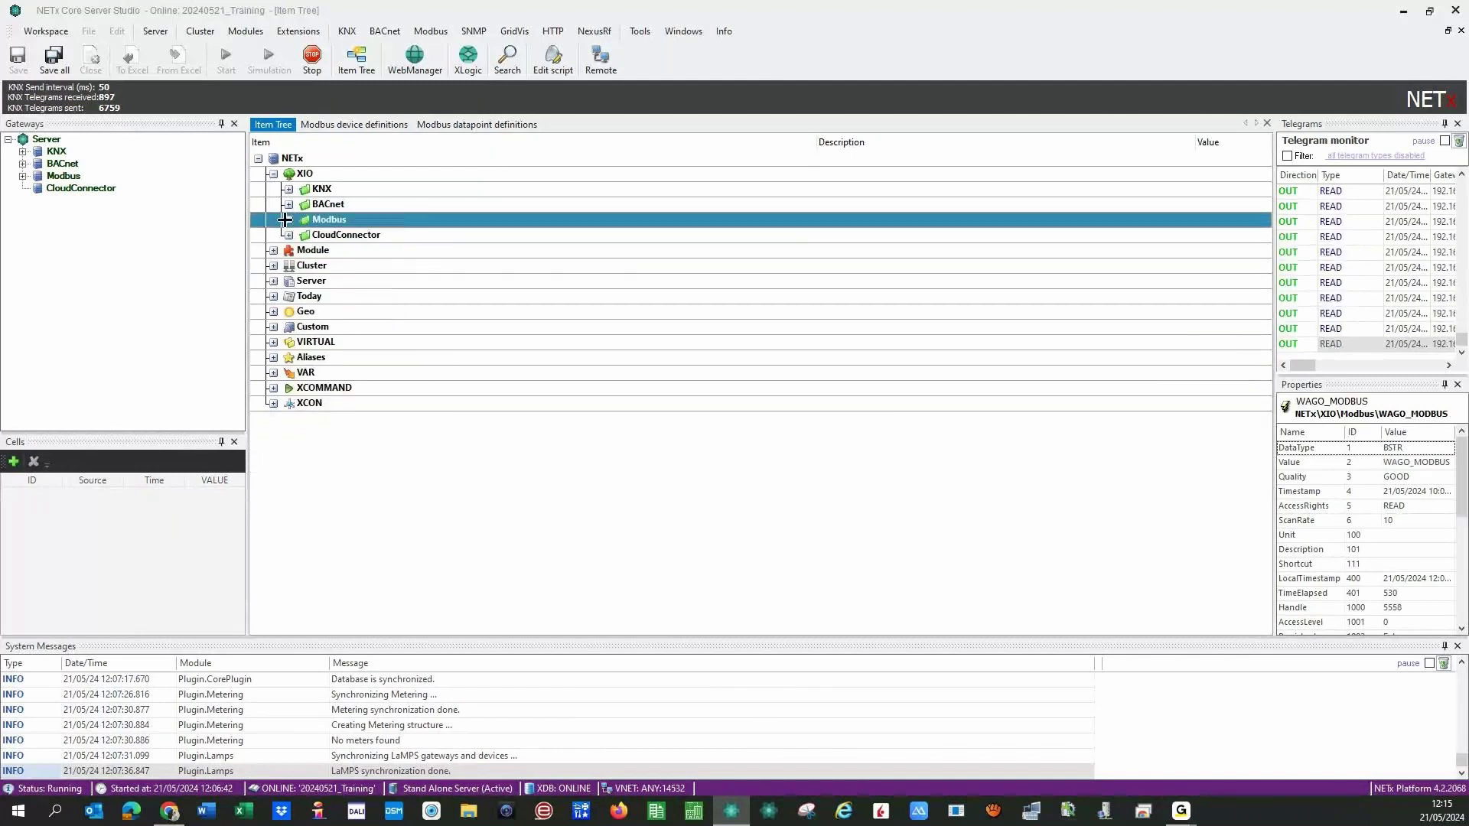
click(551, 30)
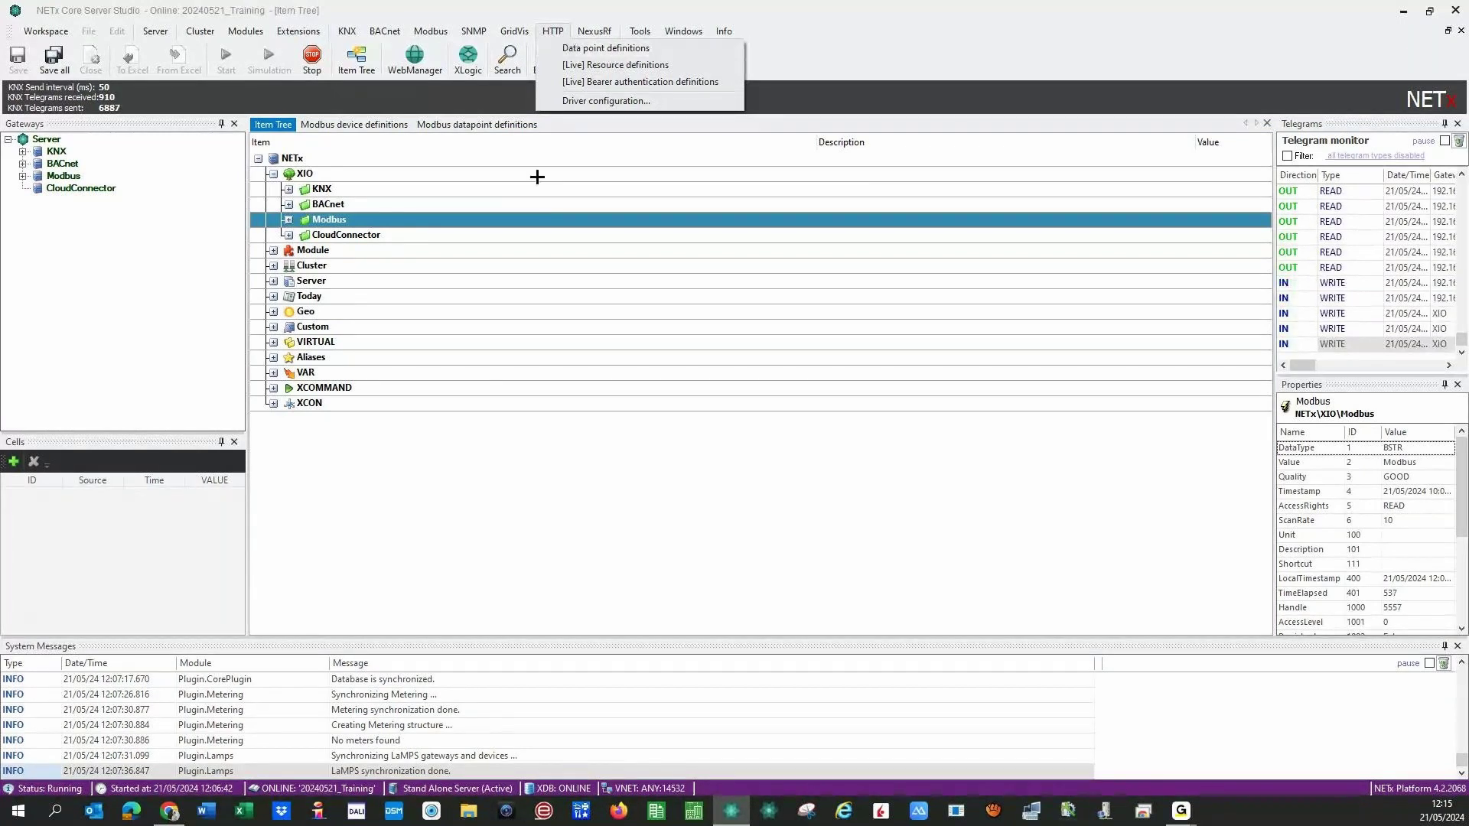
click(504, 530)
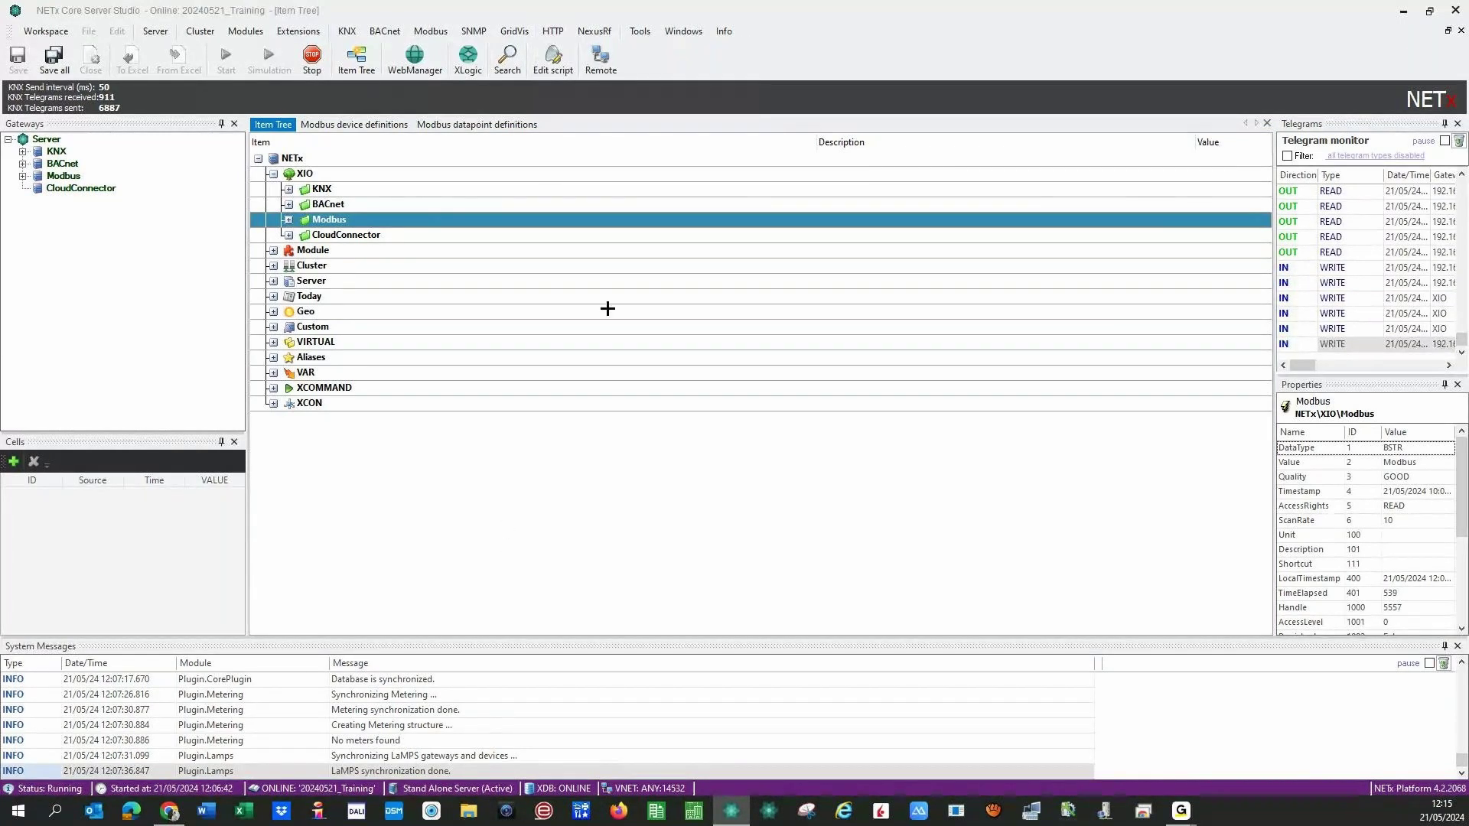
click(554, 30)
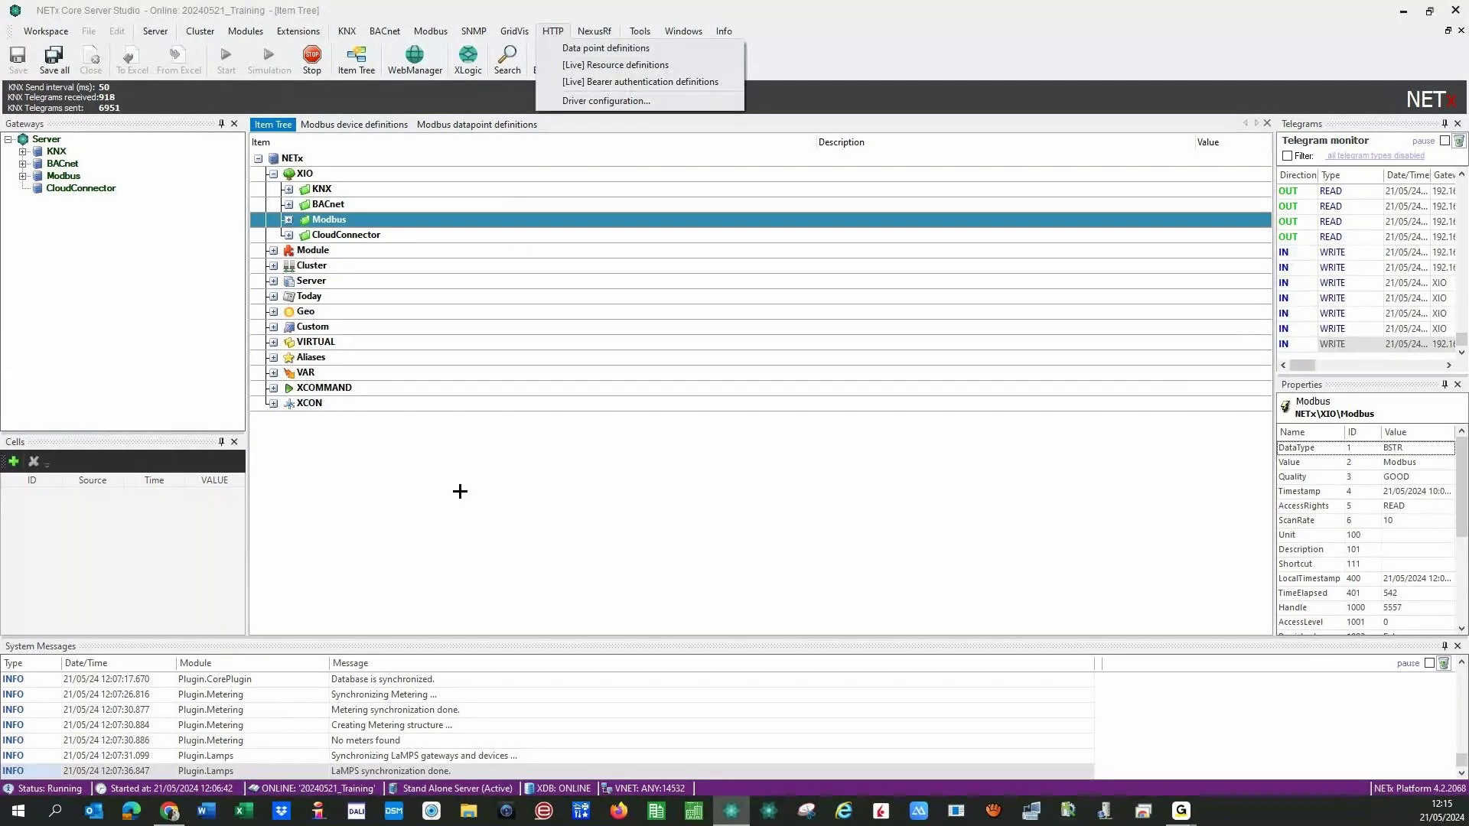
click(475, 510)
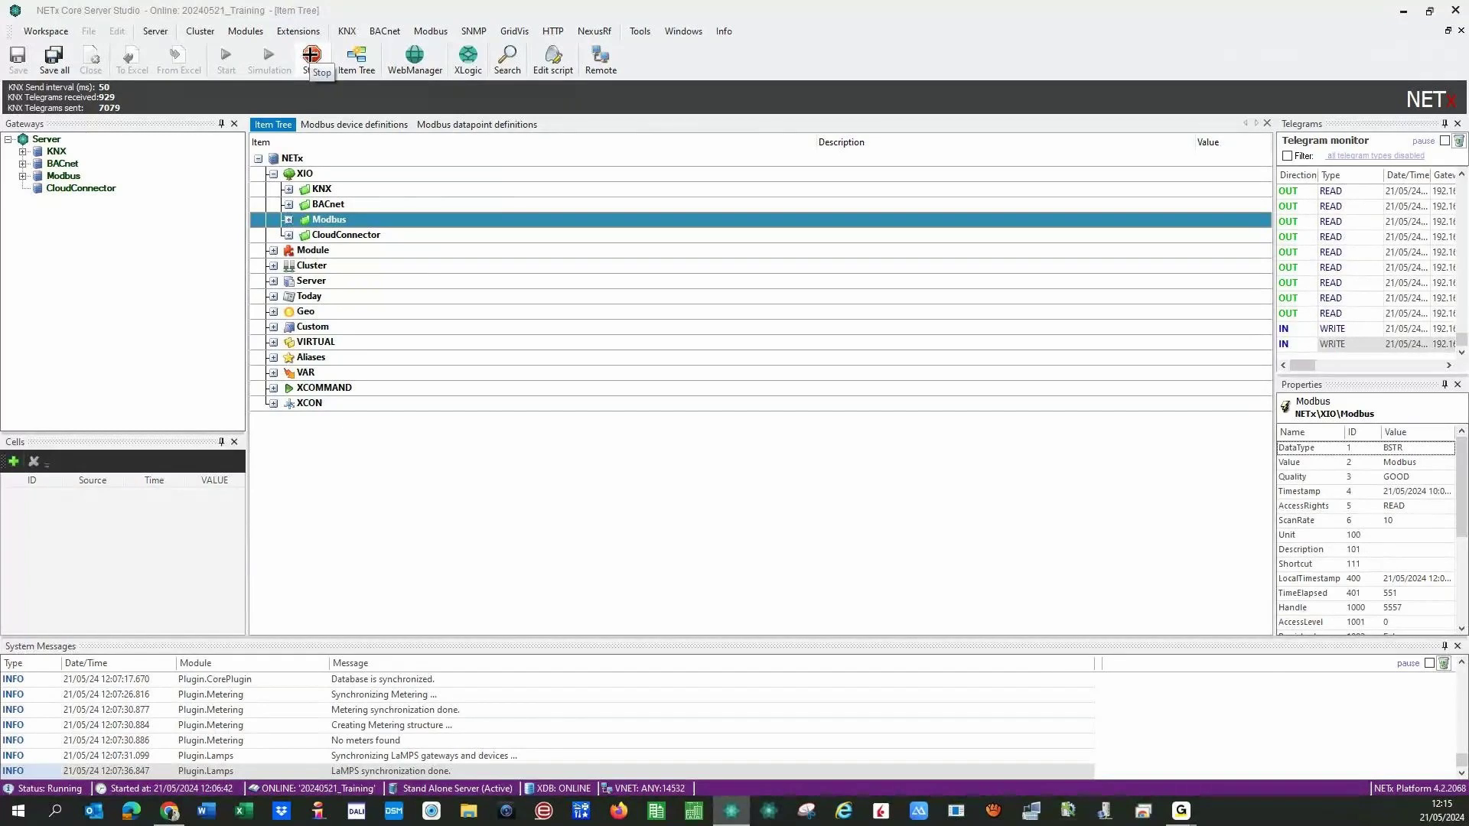
Shut down the NETx Core Server of the training project and start the extension manager.
click(311, 59)
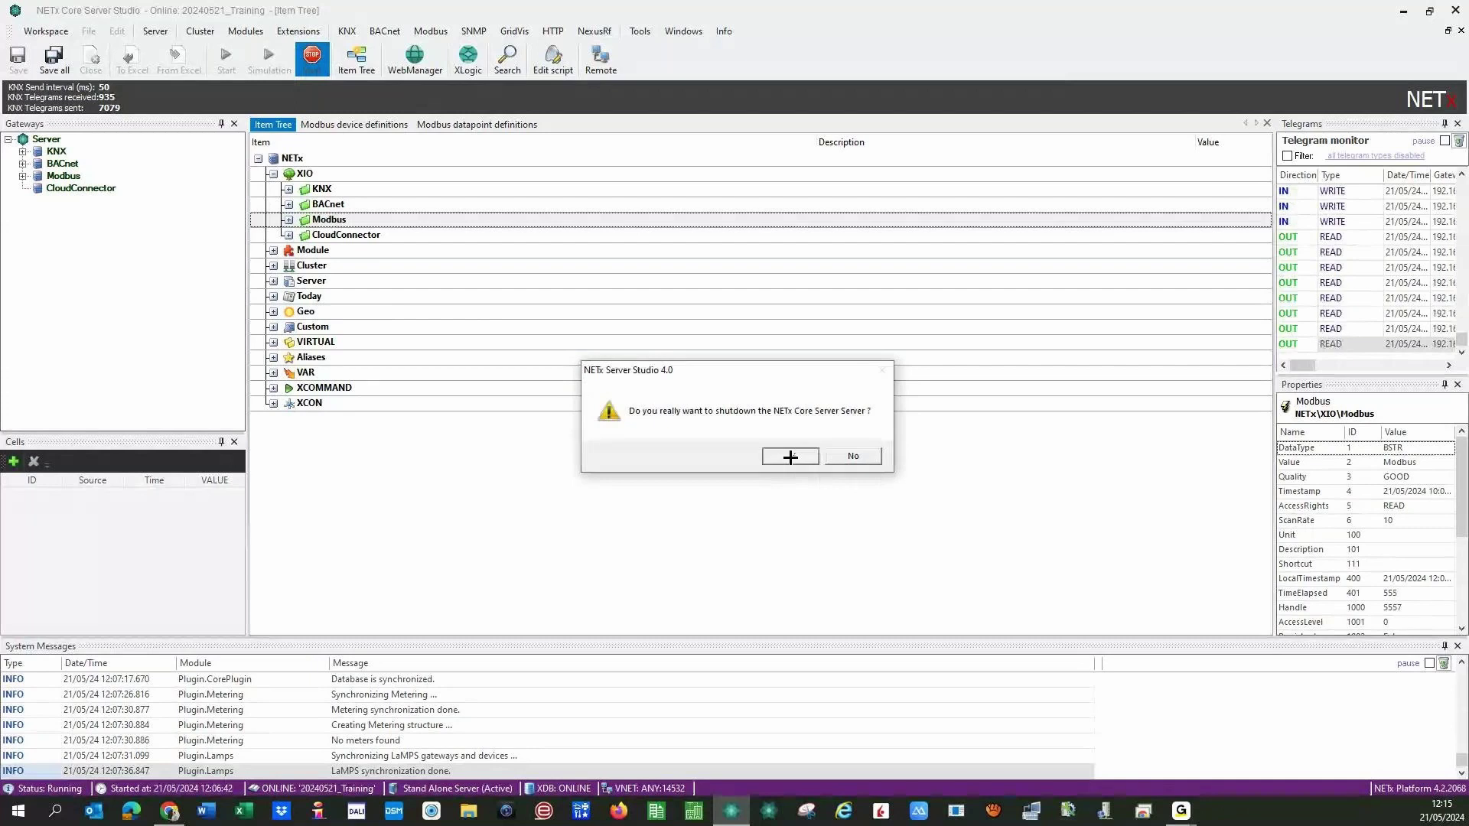
click(789, 457)
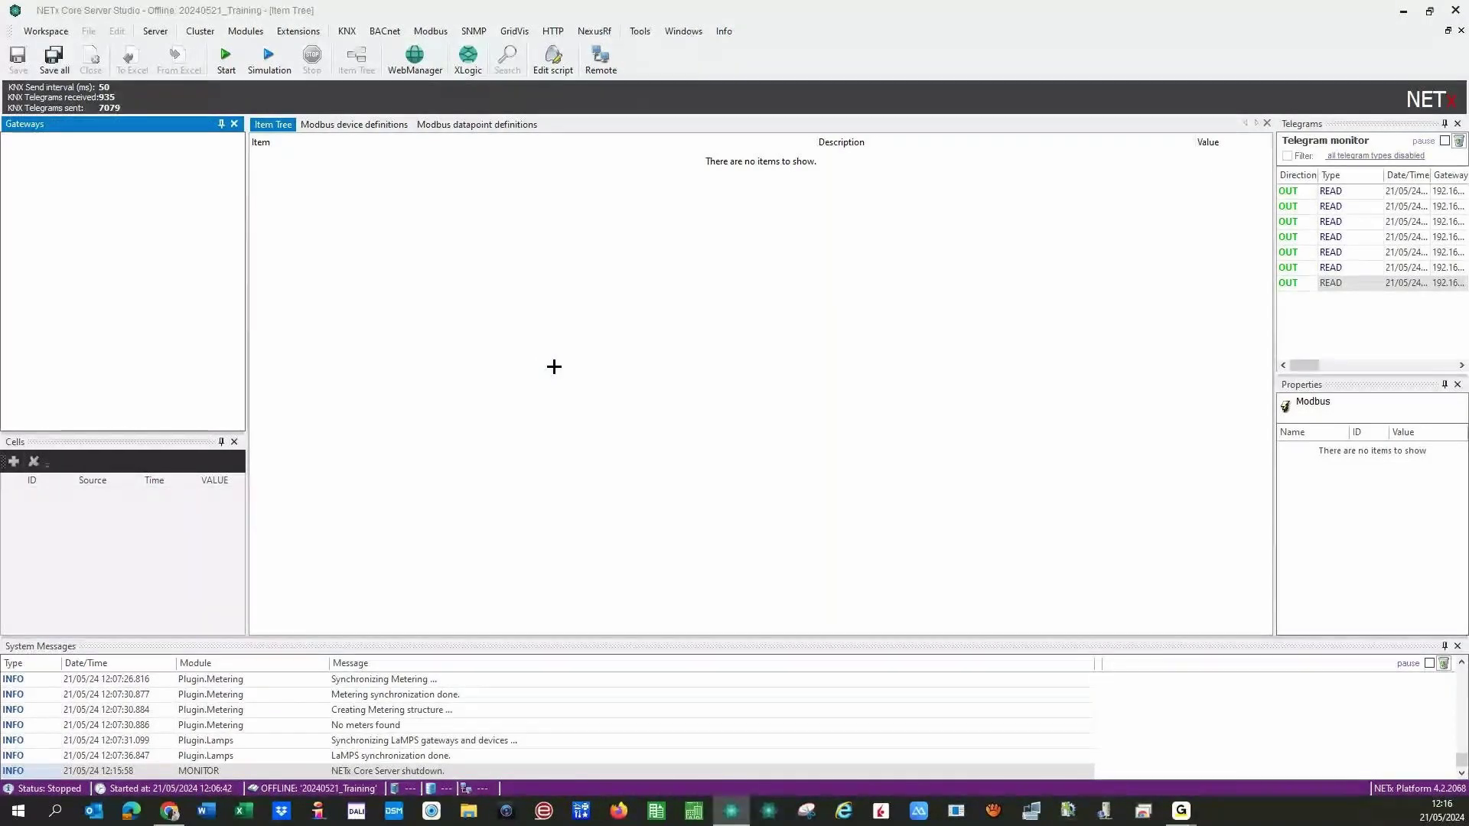
click(298, 31)
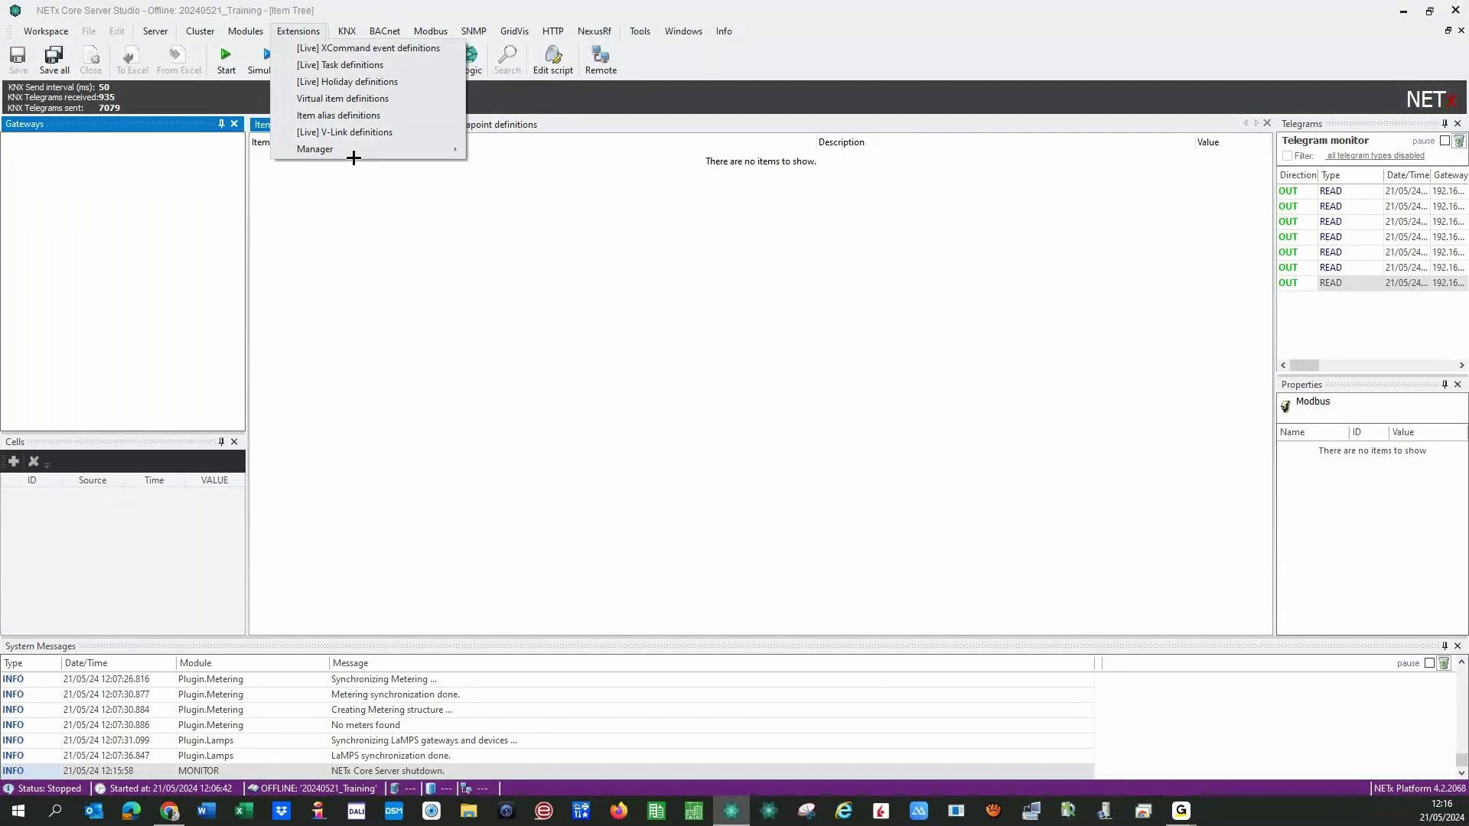
mouse_move(348, 150)
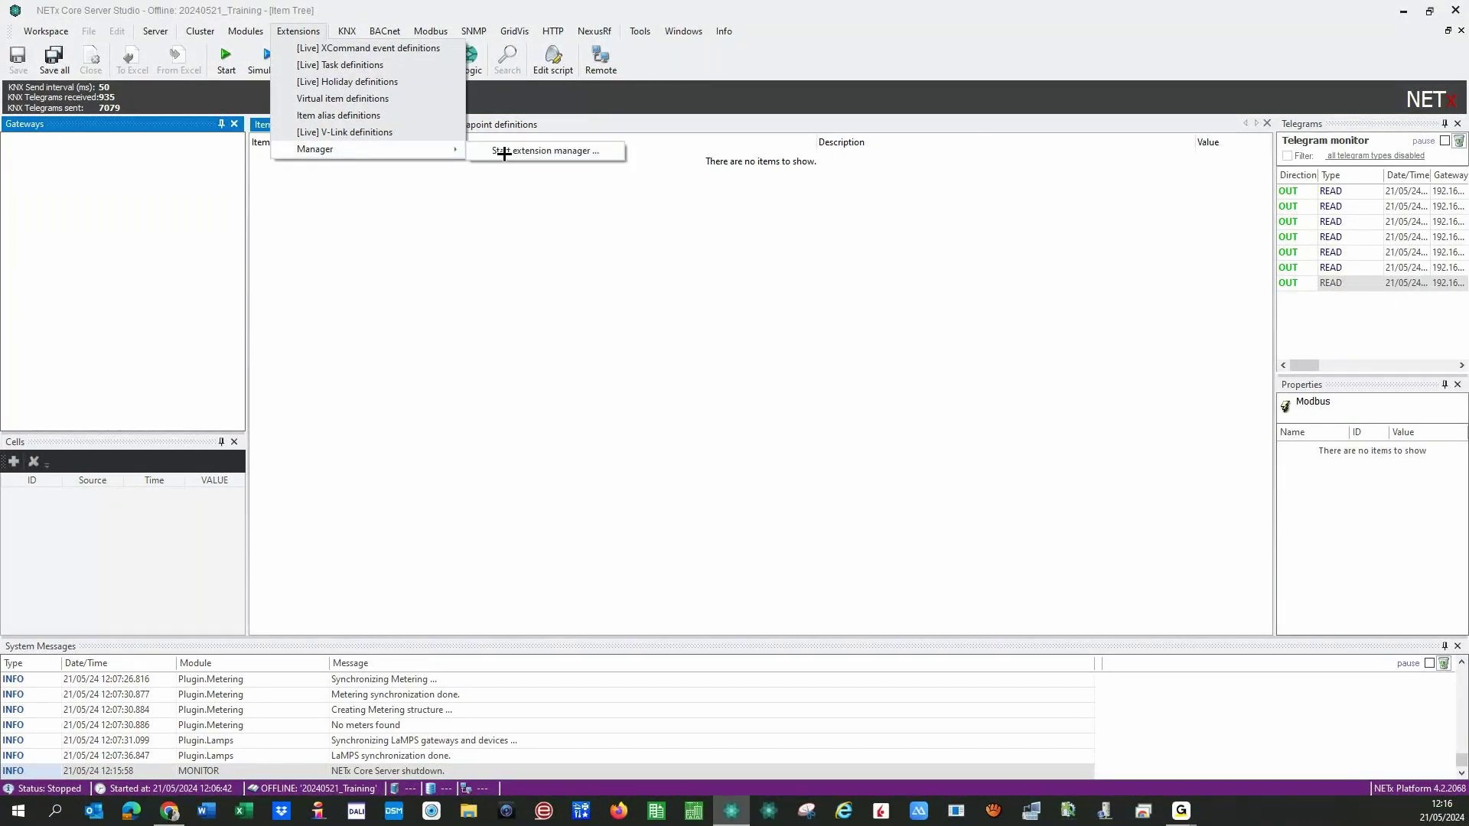
click(511, 150)
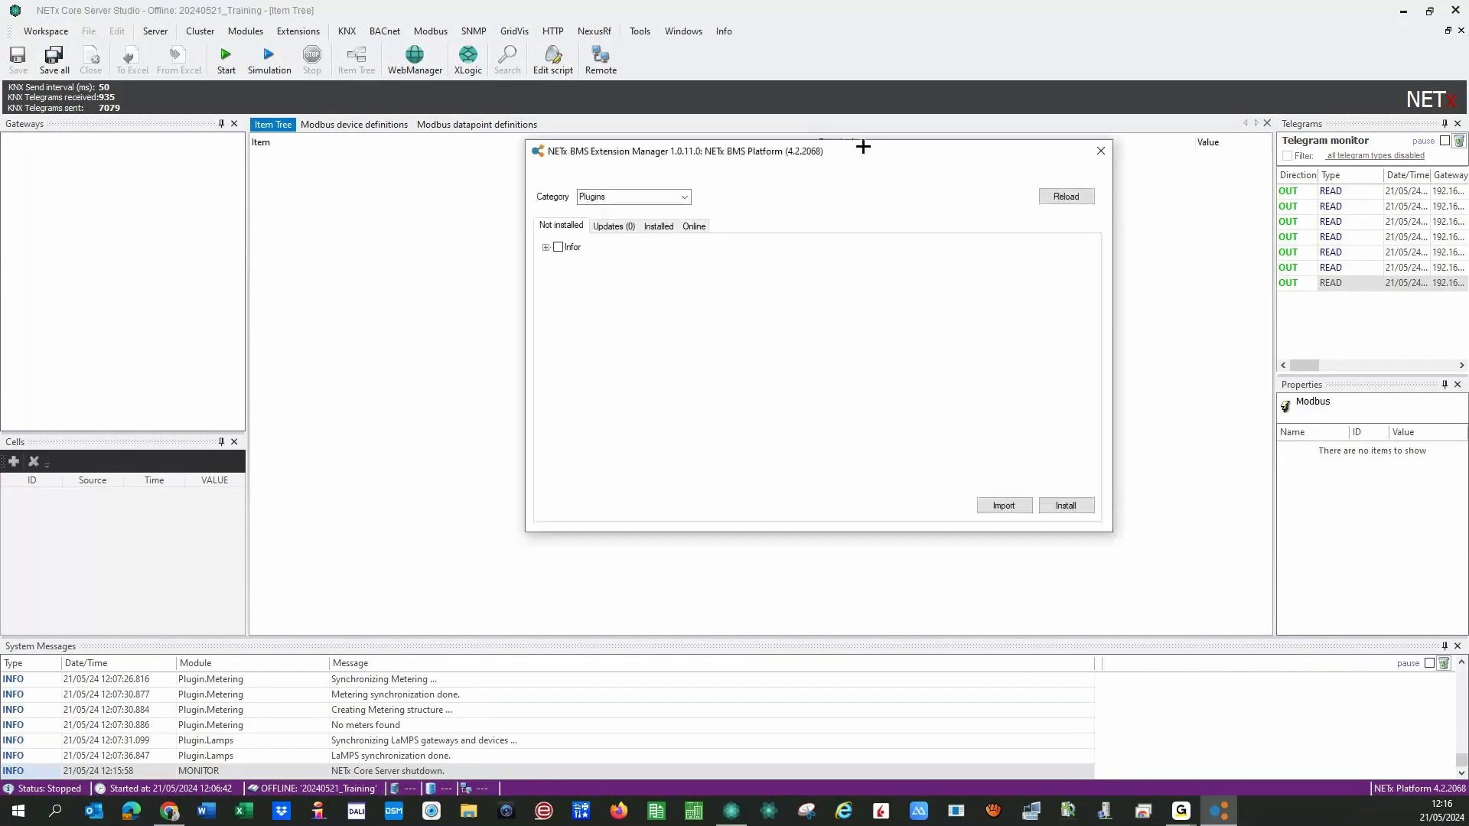
drag(862, 145, 846, 190)
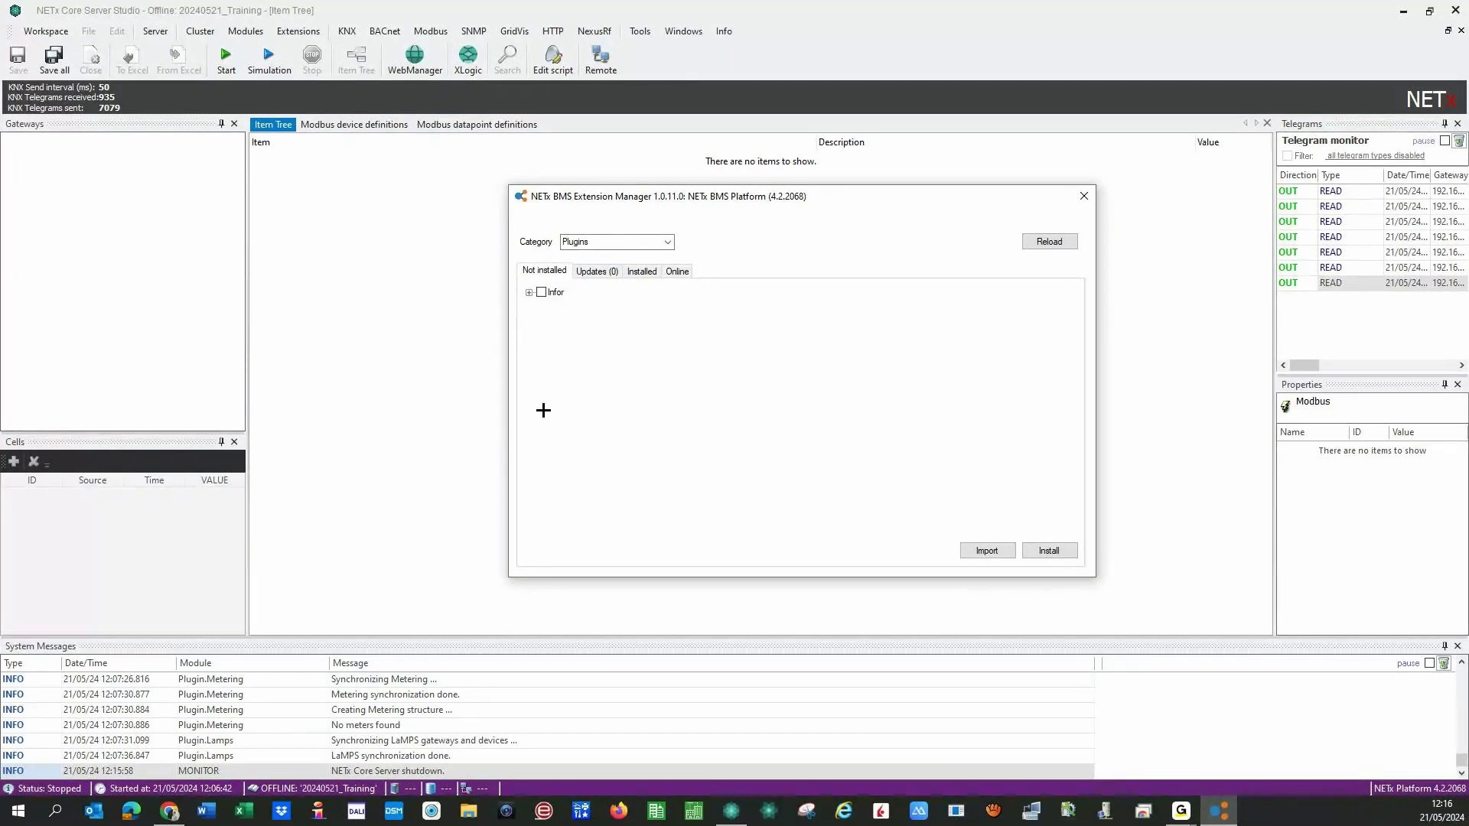
Browse the installed plugins in the extension manager and inspect the Http plugin's version, stability and dependencies.
click(642, 271)
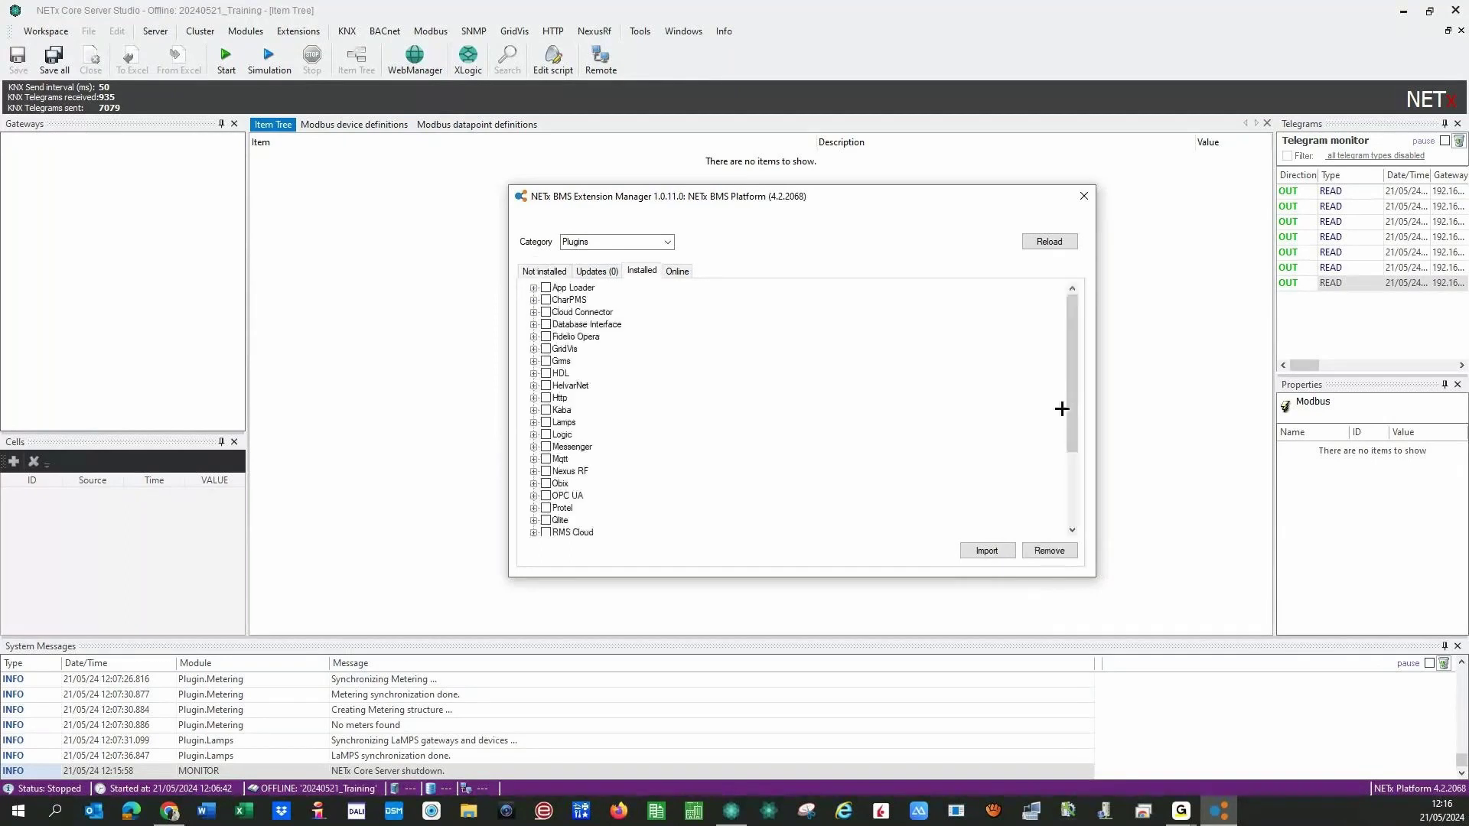
drag(1072, 406, 1087, 483)
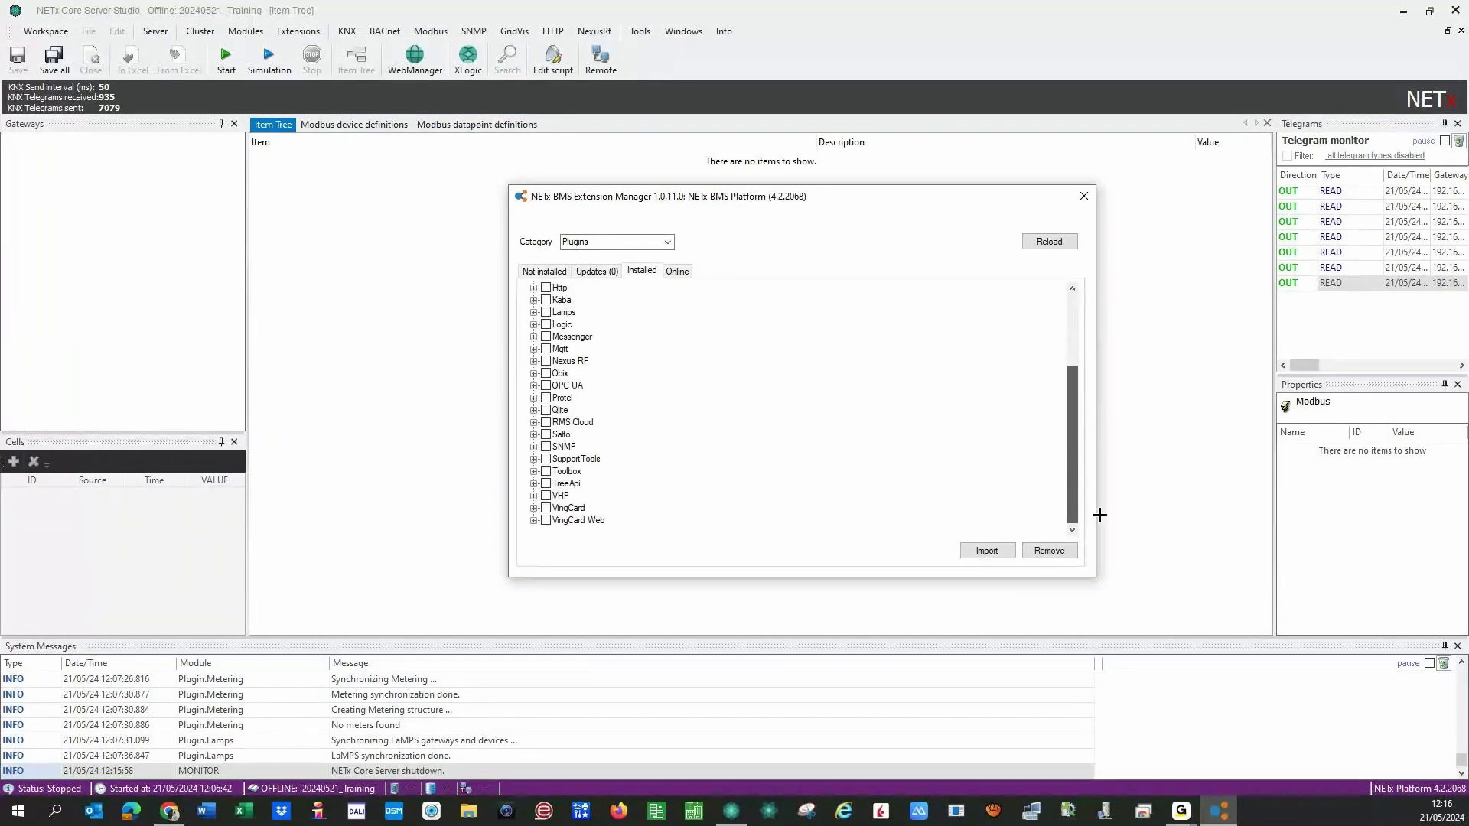
drag(1071, 431, 1019, 407)
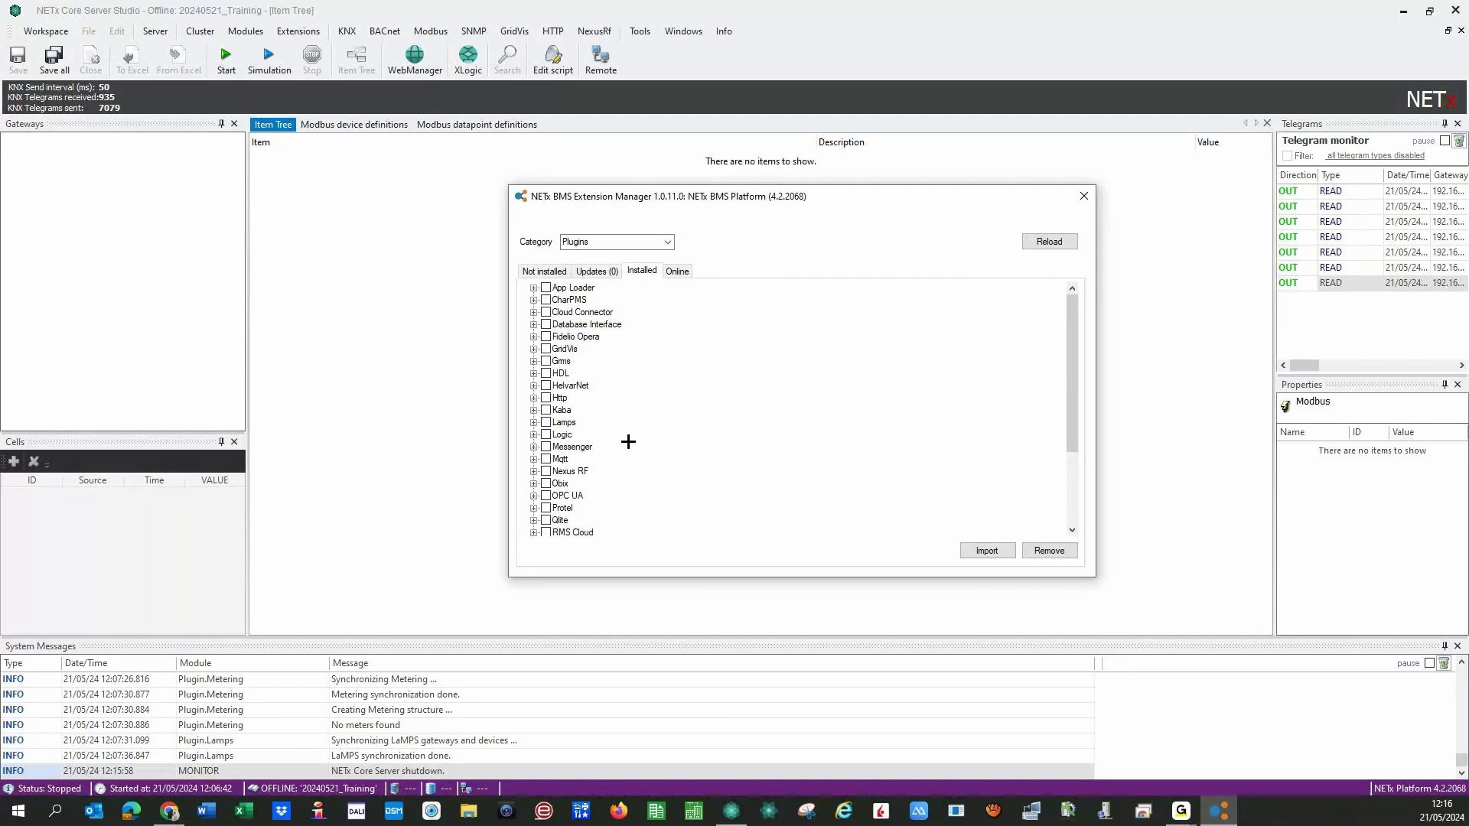
scroll(582, 497, down, 3)
scroll(591, 509, up, 3)
double_click(563, 399)
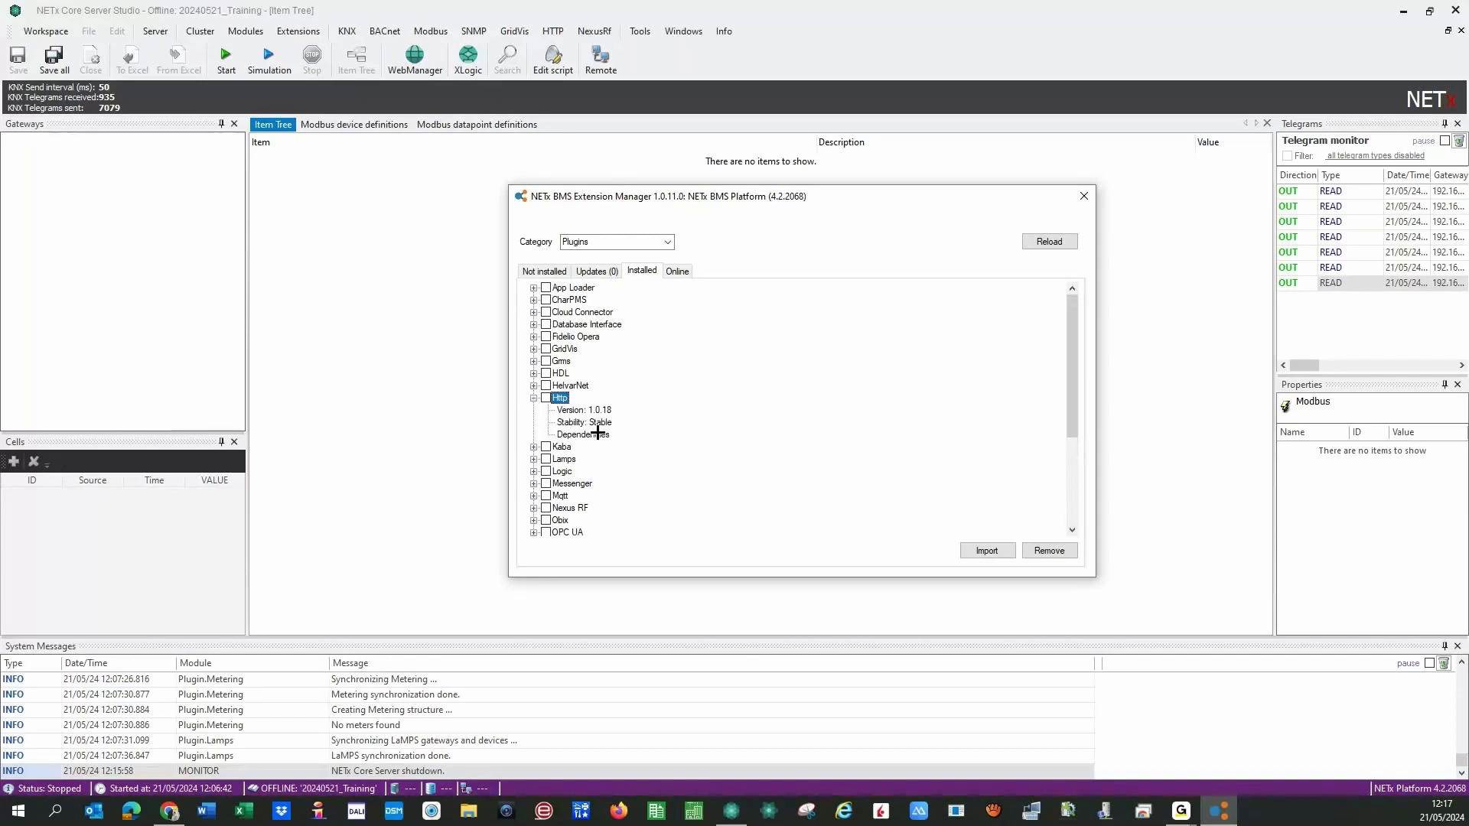
click(533, 398)
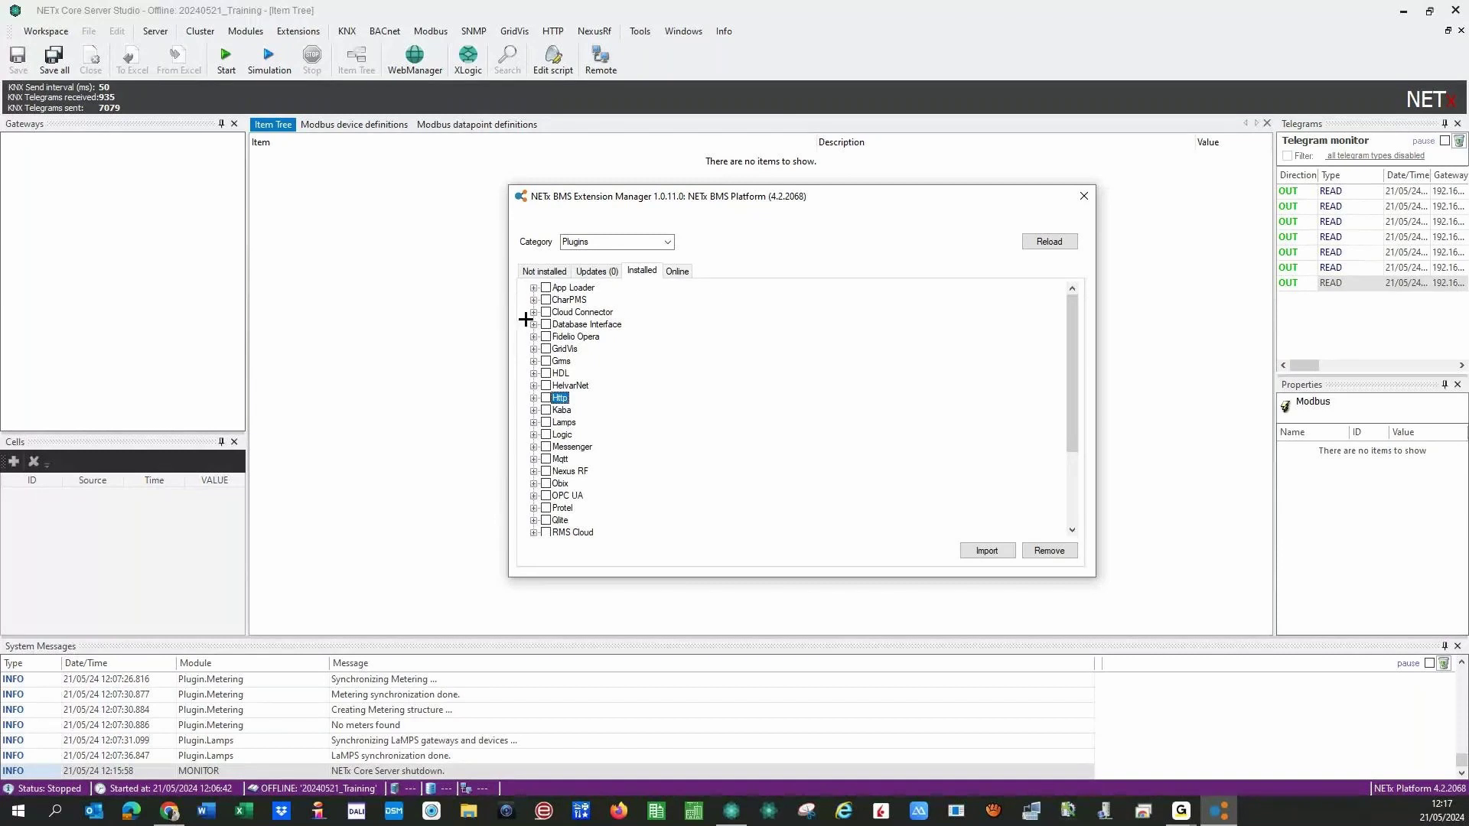
Look through the rest of the installed plugins, and list the installed extensions of the Core category.
scroll(683, 494, down, 3)
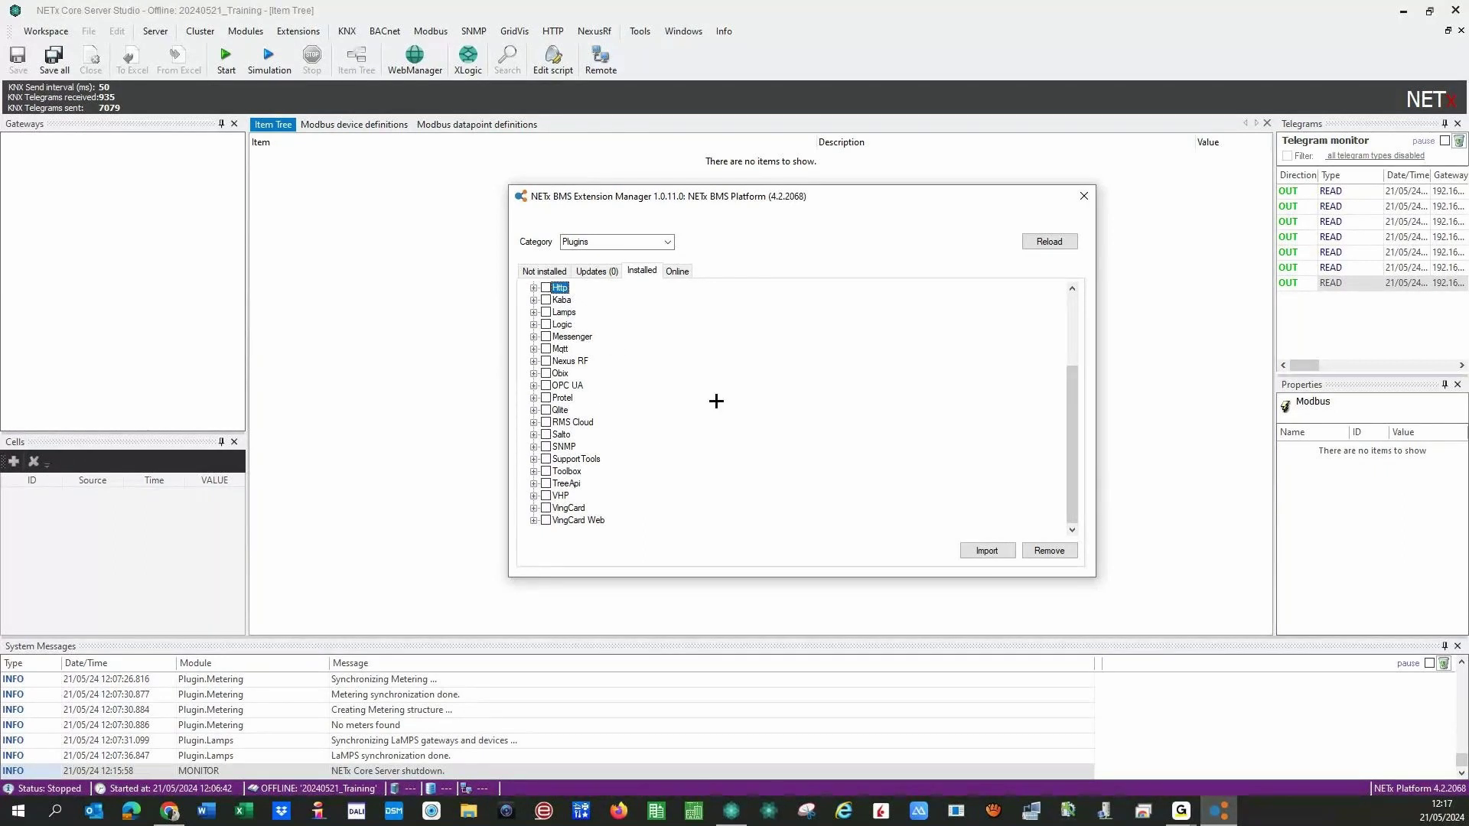
scroll(715, 400, up, 3)
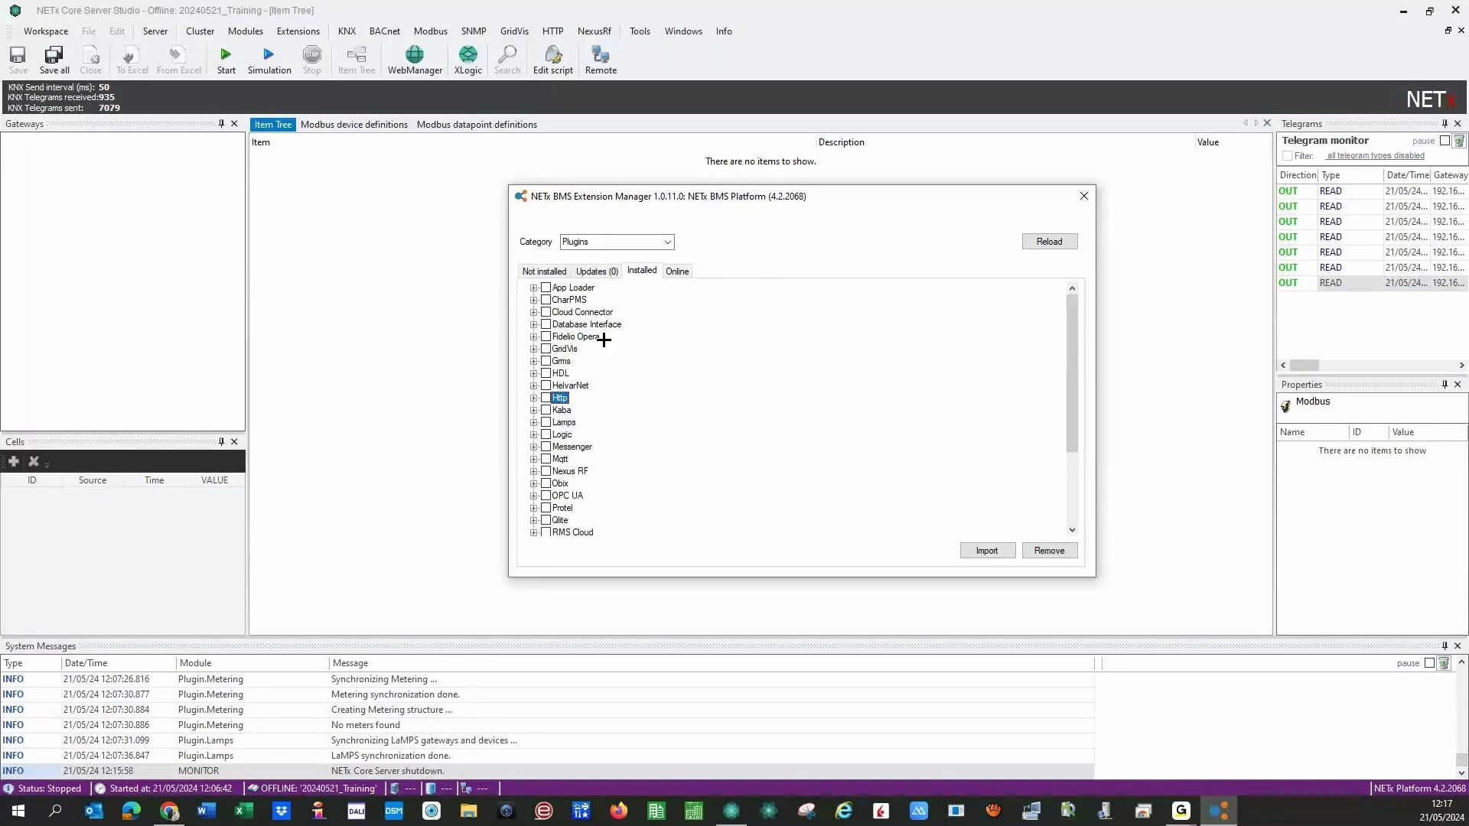
click(667, 242)
click(576, 263)
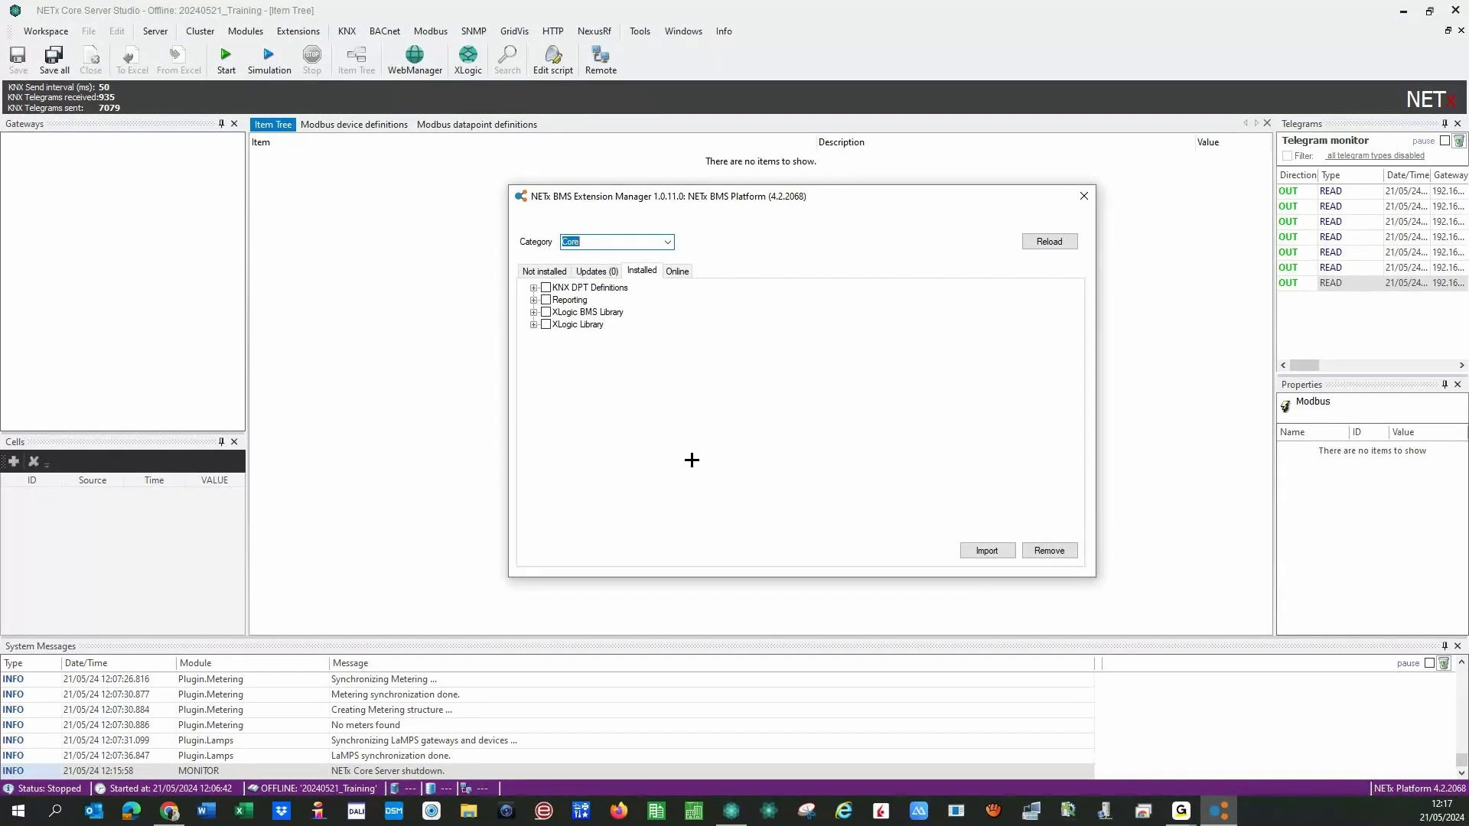
Switch the extension category back to Plugins, refresh the list from the repository, and check for plugins not installed or with updates.
click(667, 241)
click(601, 260)
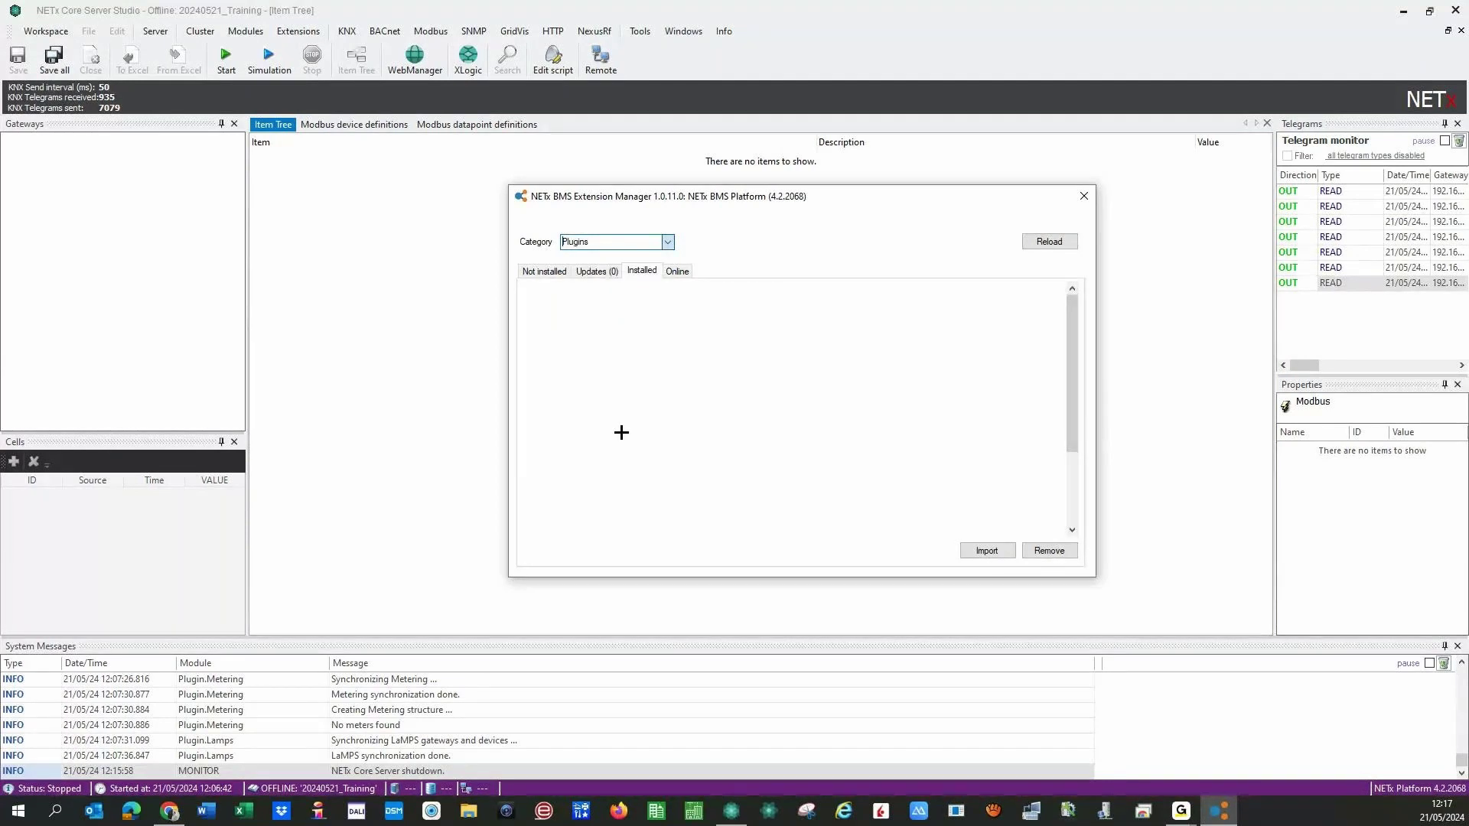
click(1047, 241)
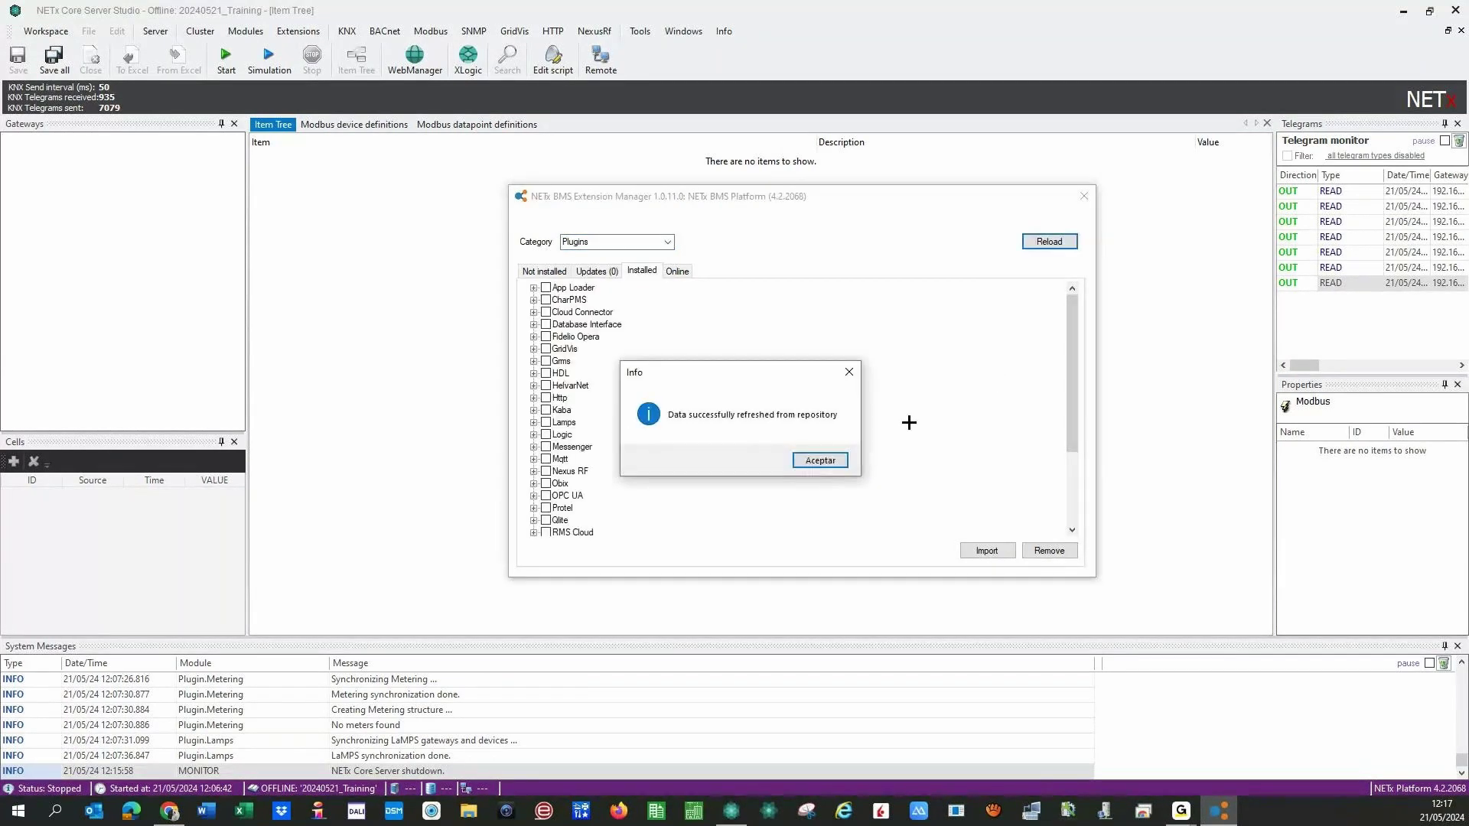
click(822, 460)
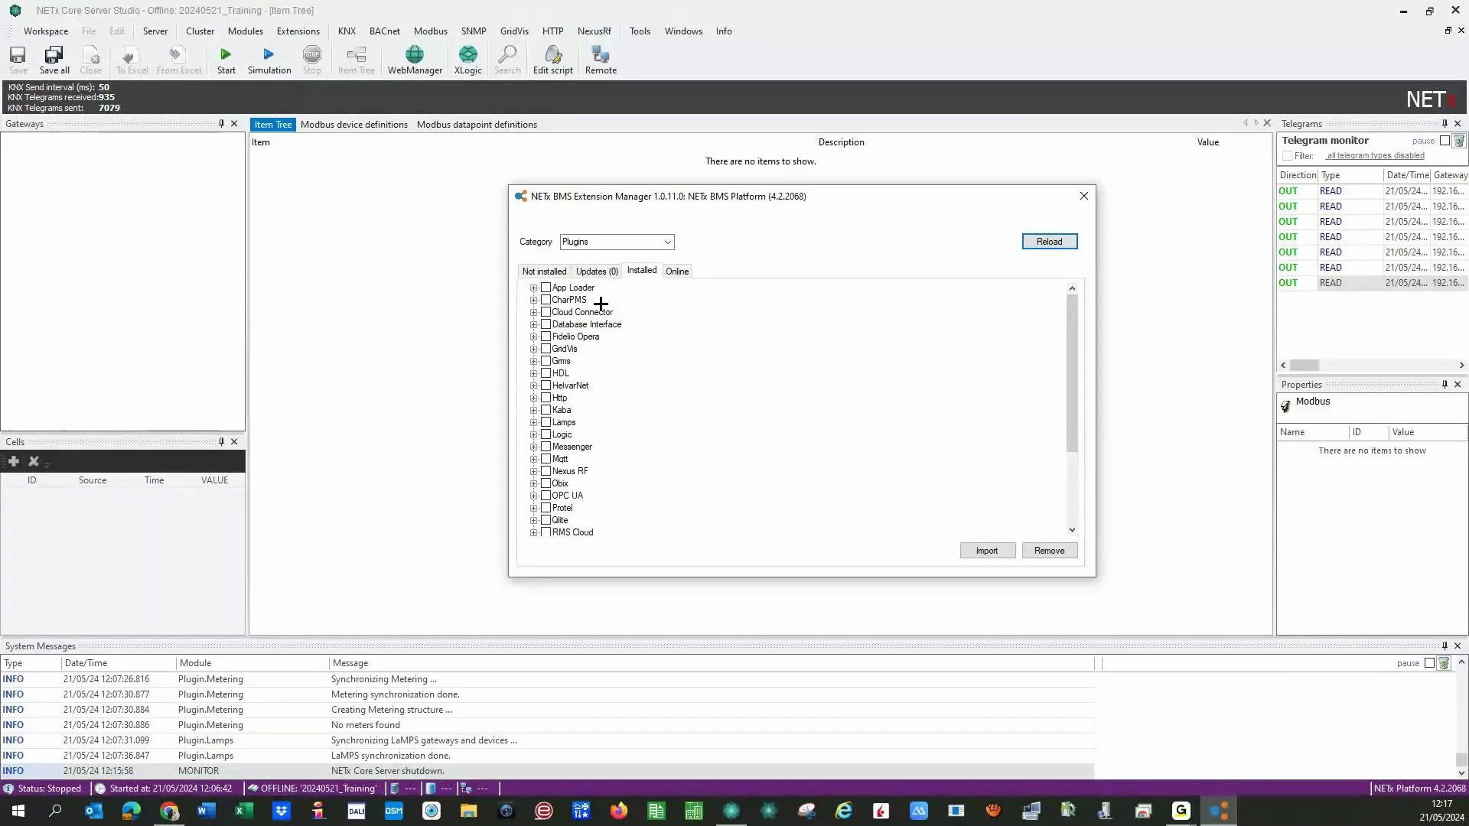
click(525, 270)
click(593, 271)
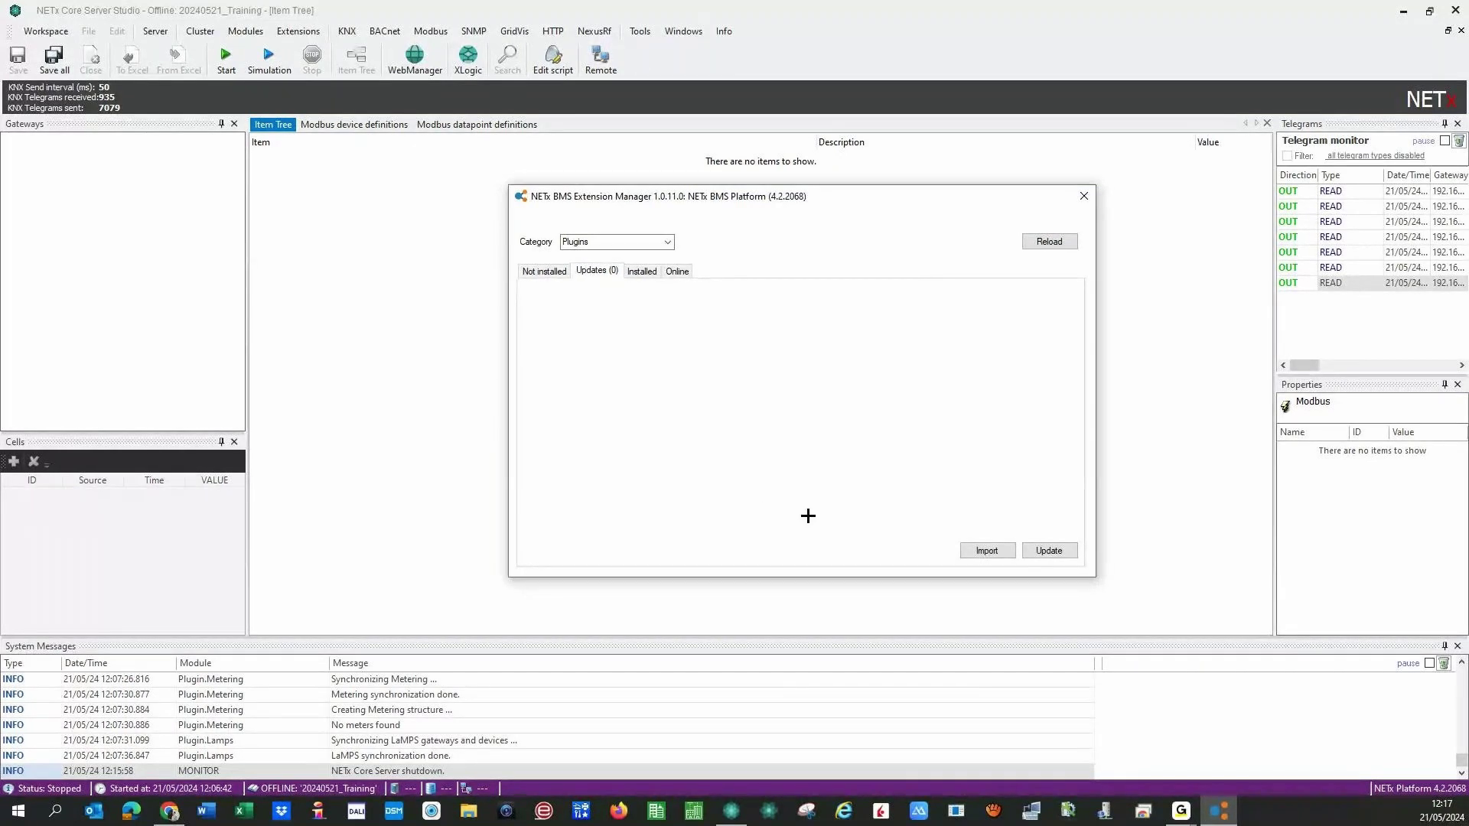
Browse the plugins available online and compare them with the list of plugins not yet installed.
click(677, 270)
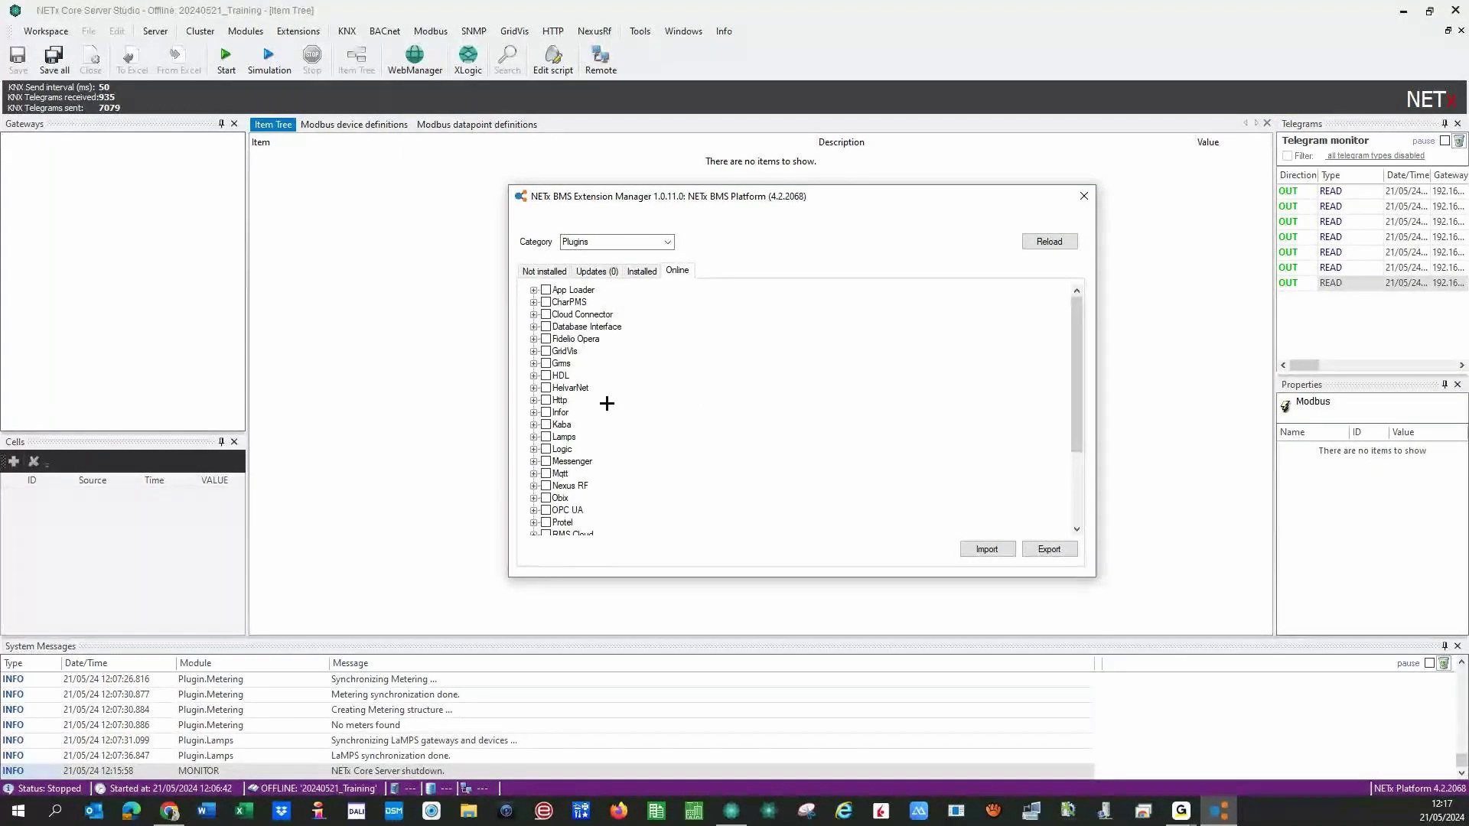
scroll(562, 432, down, 3)
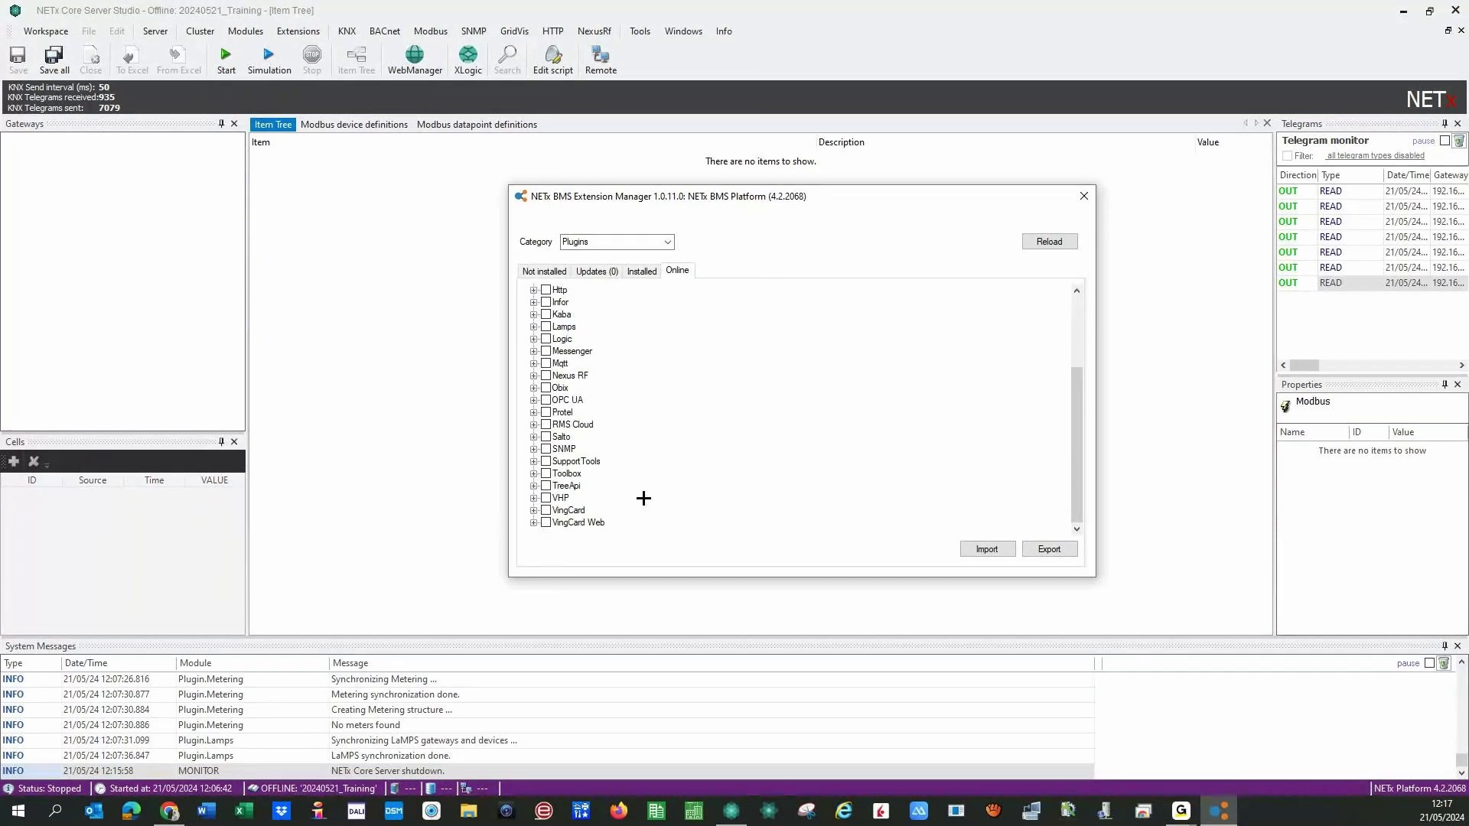
scroll(646, 459, up, 3)
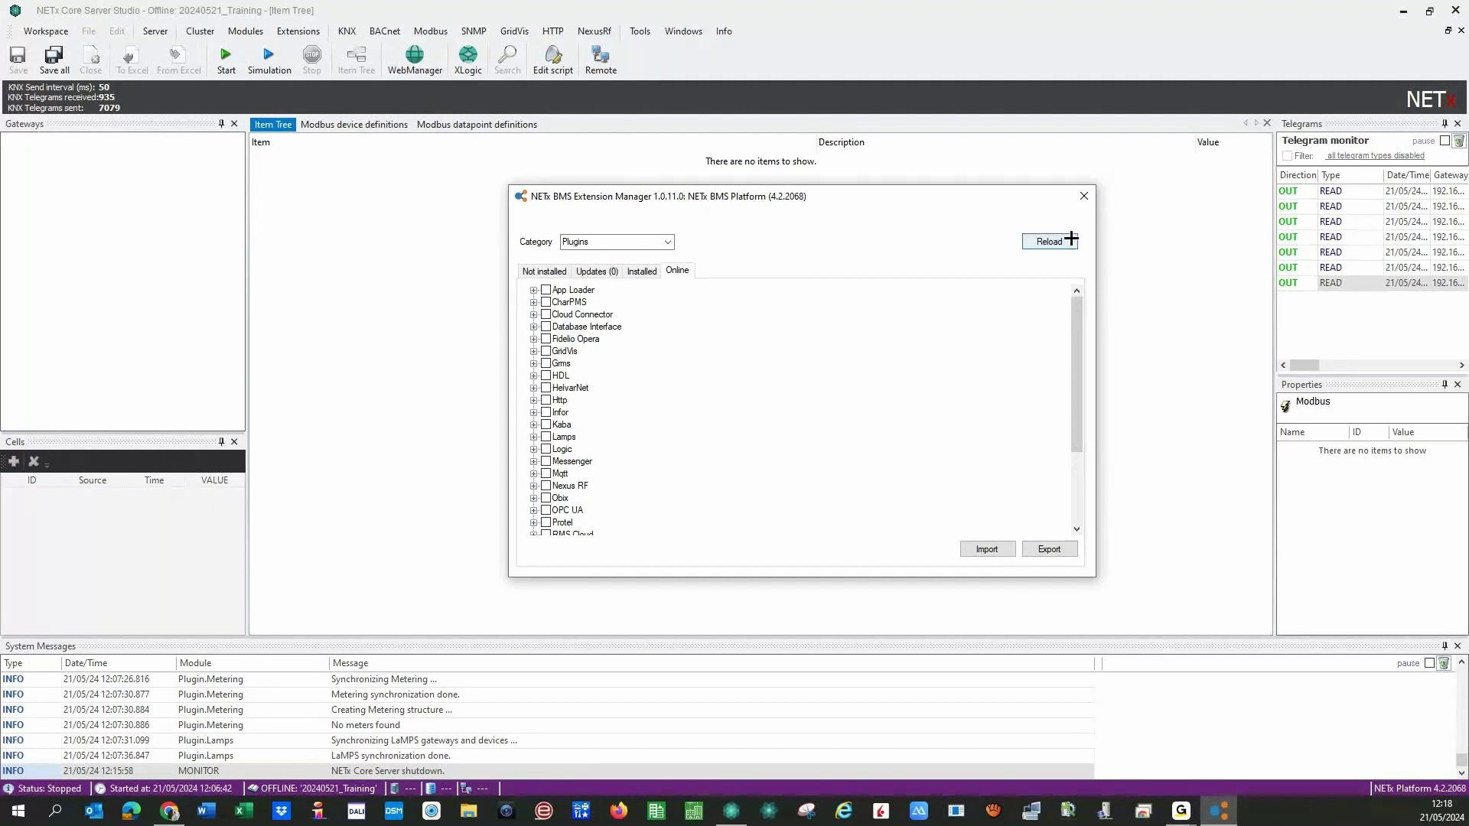
click(541, 271)
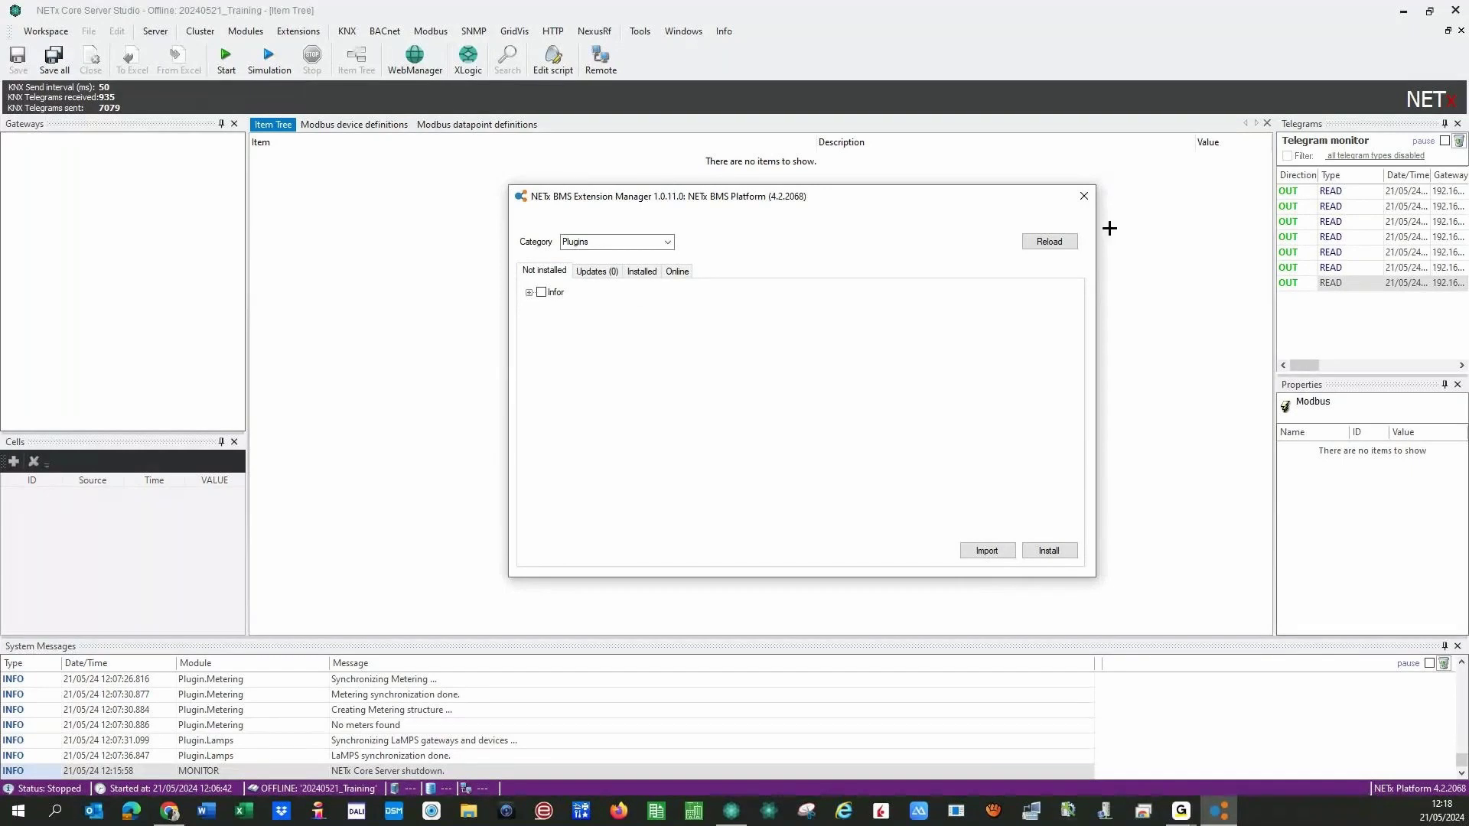
Close the extension manager and check which HTTP definitions and driver options the training project offers.
click(1083, 196)
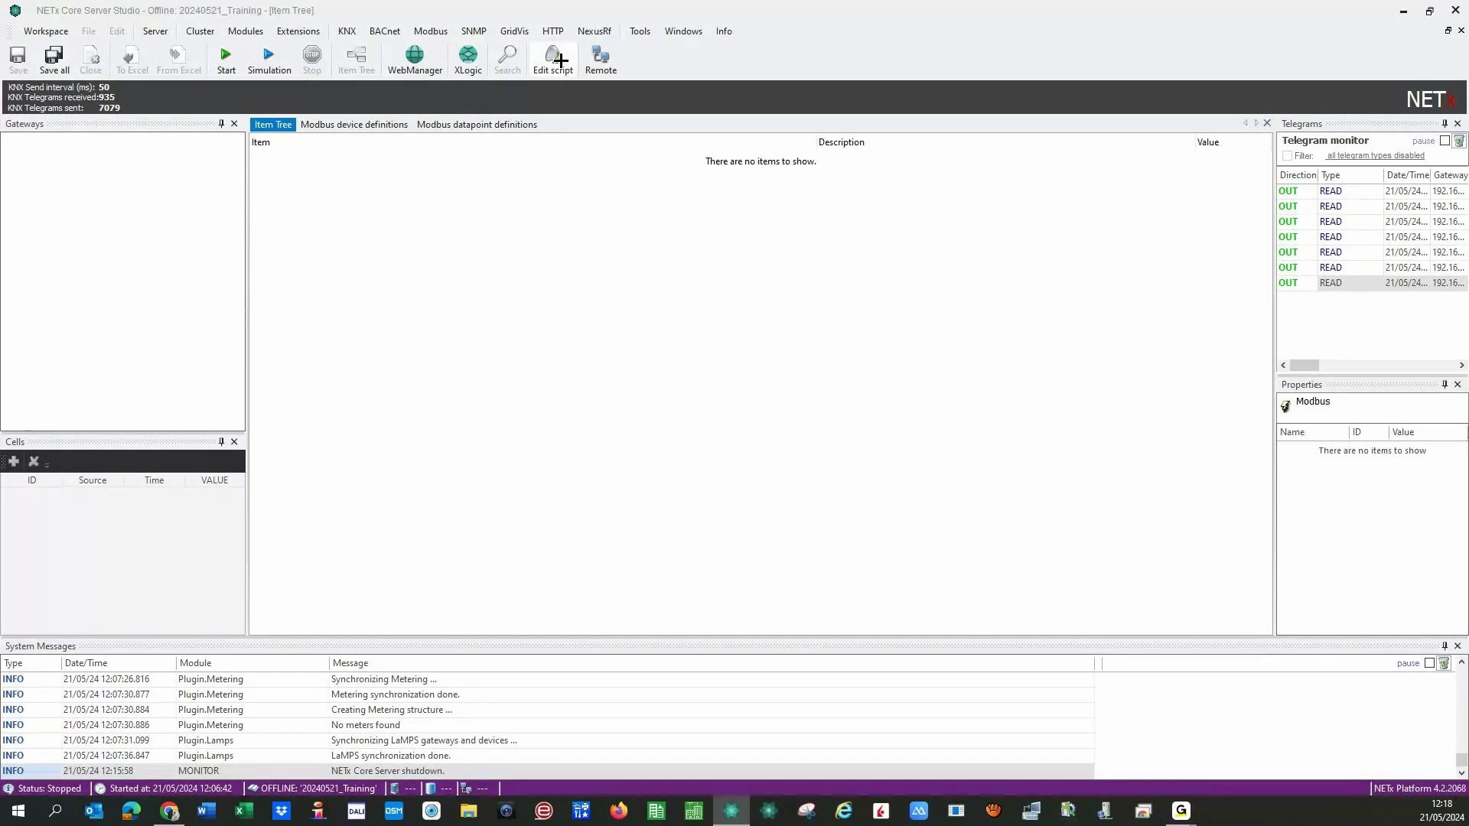
click(552, 30)
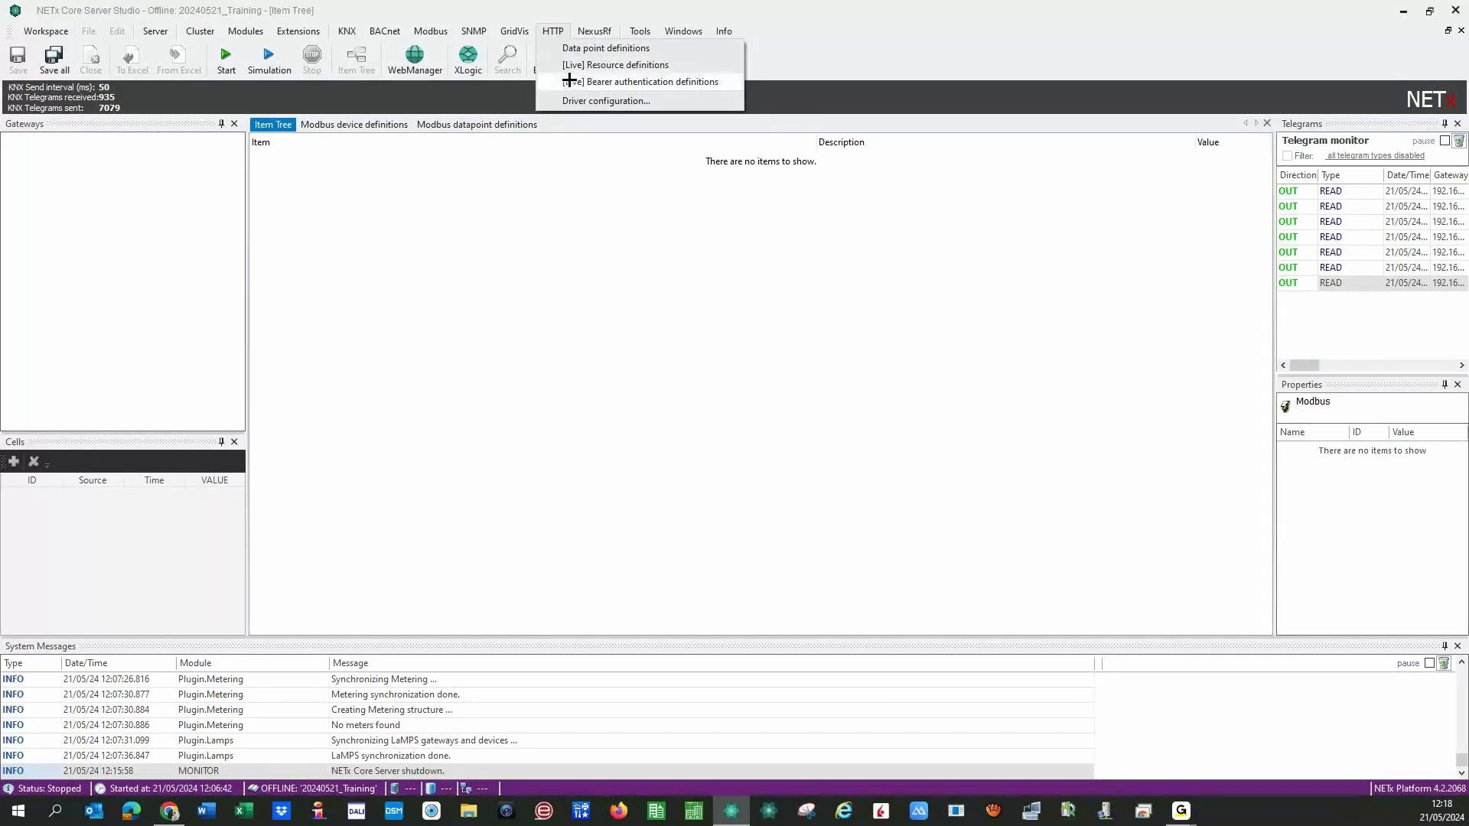
click(528, 290)
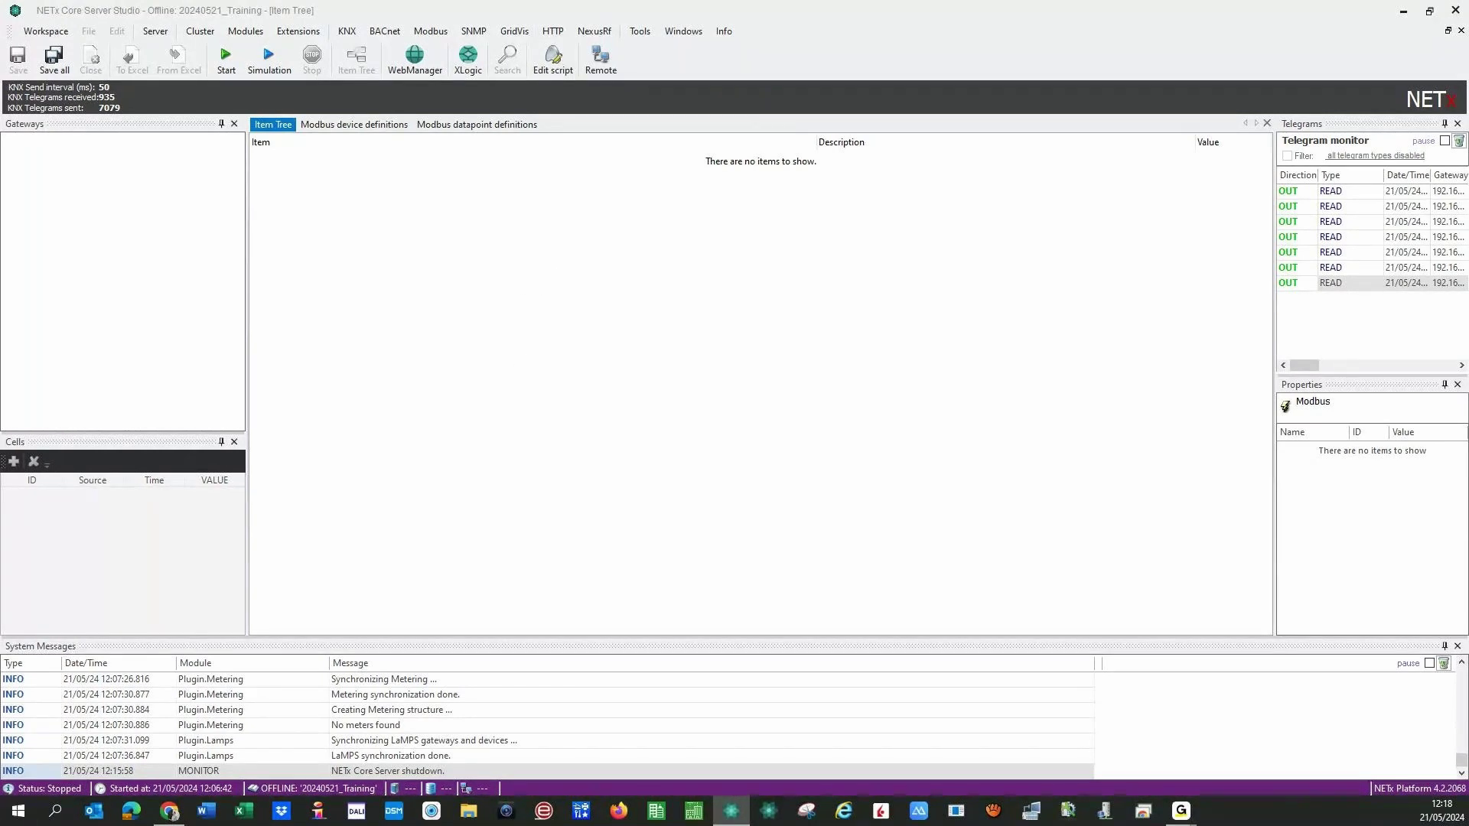
key(alt+Tab)
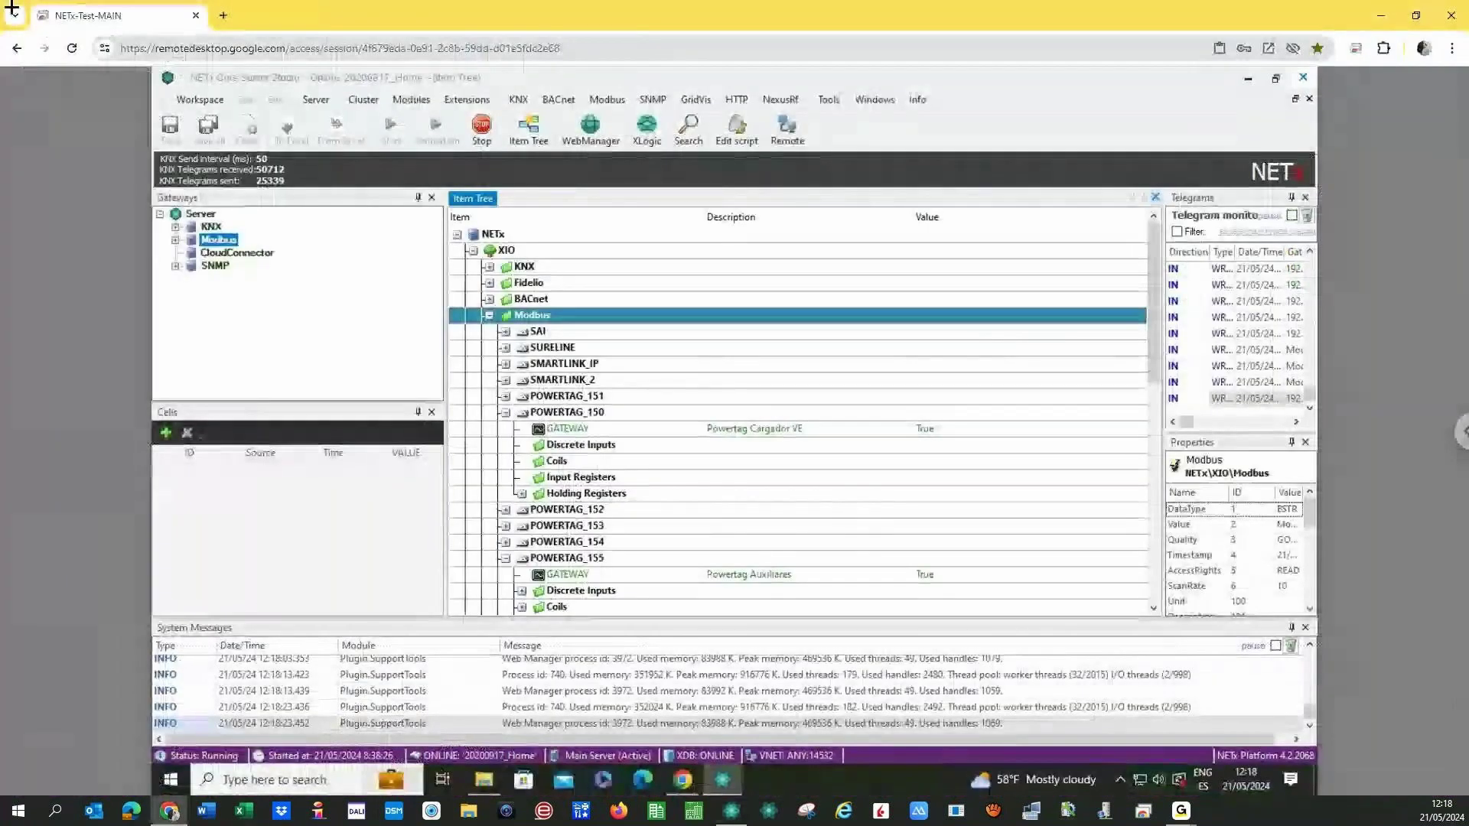
key(ctrl+t)
text(www.ope)
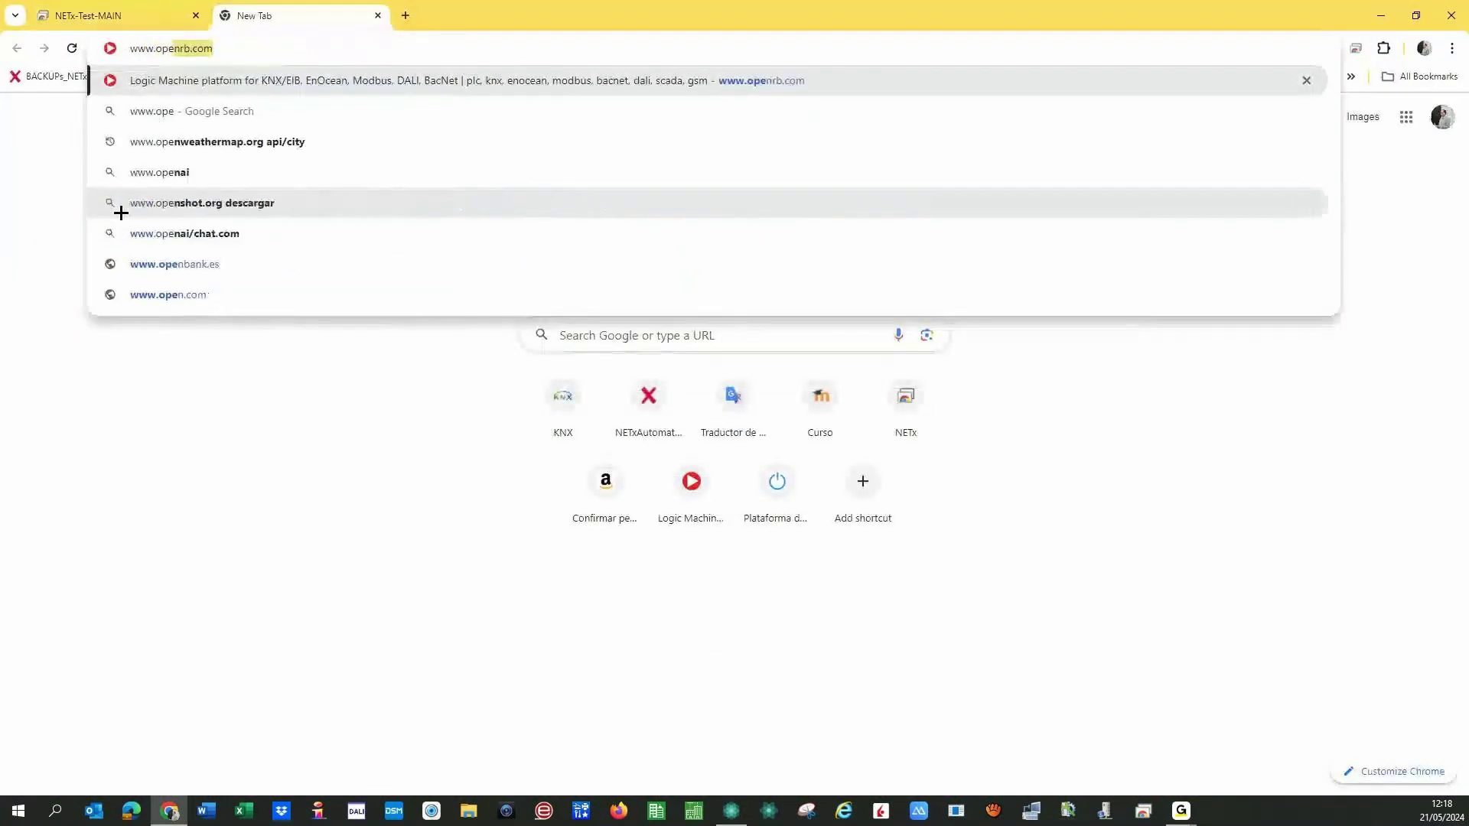
text(nweathe)
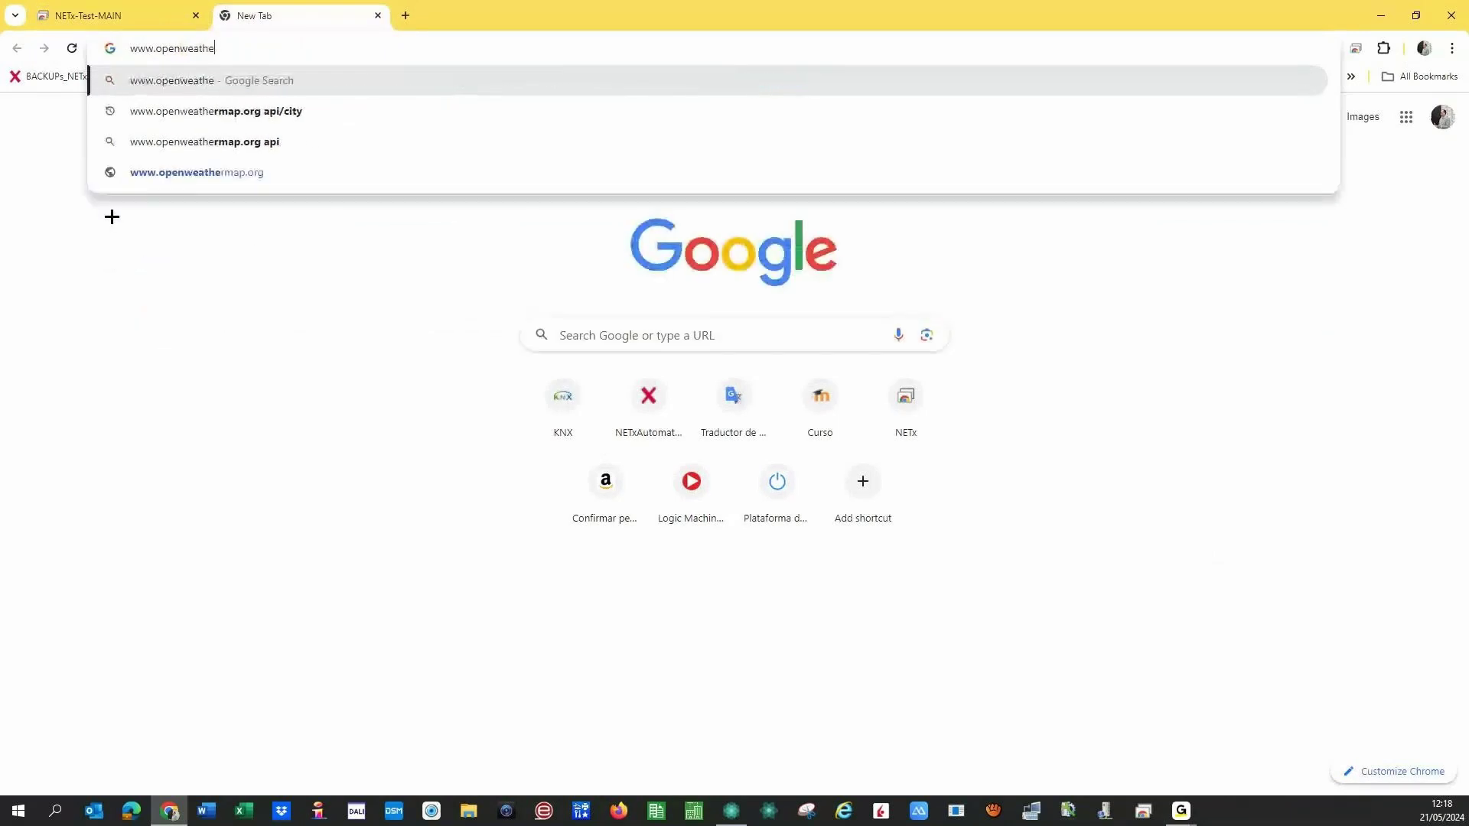
text(rmap.)
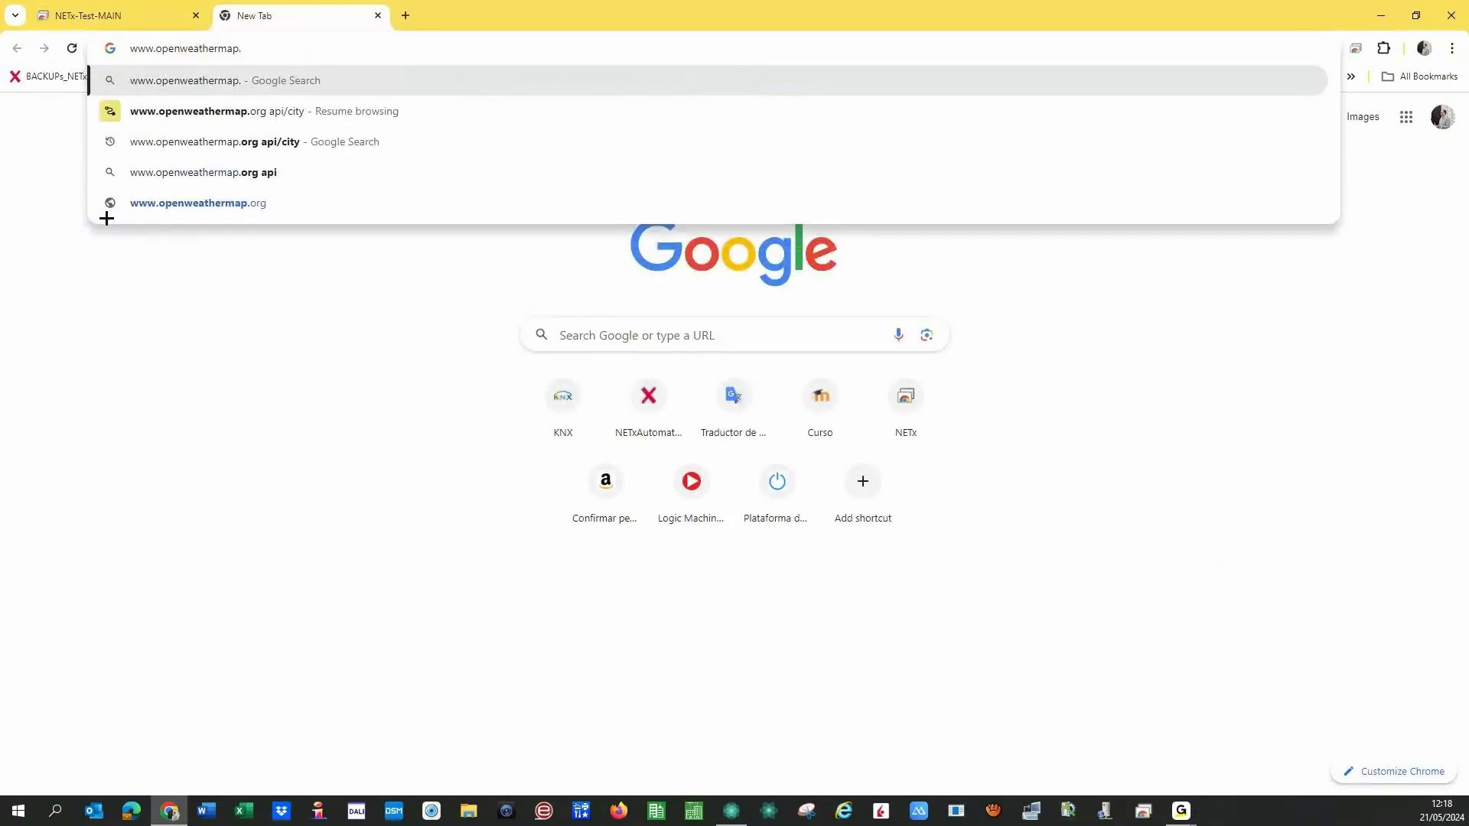
text(org)
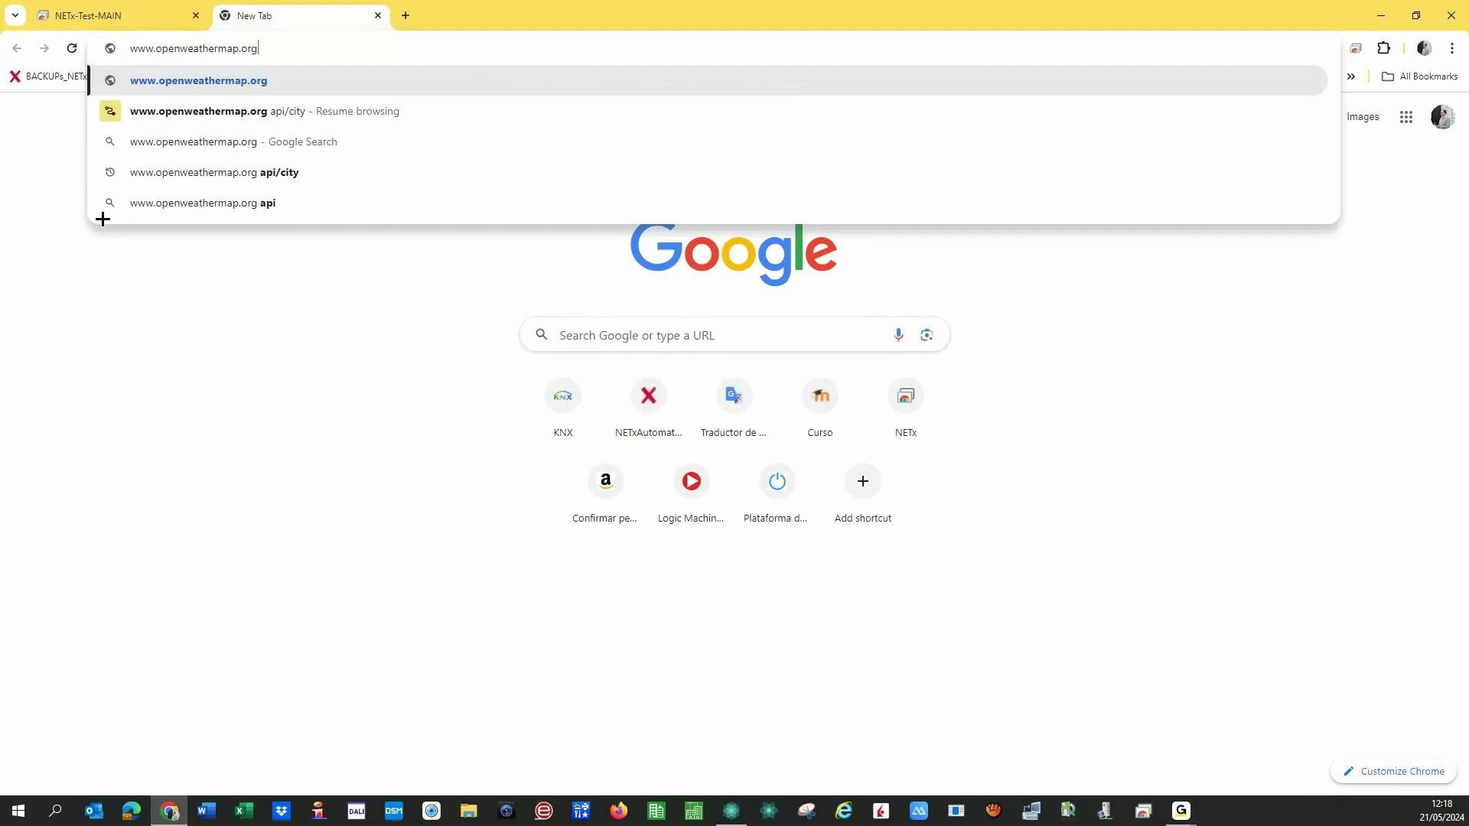
key(Return)
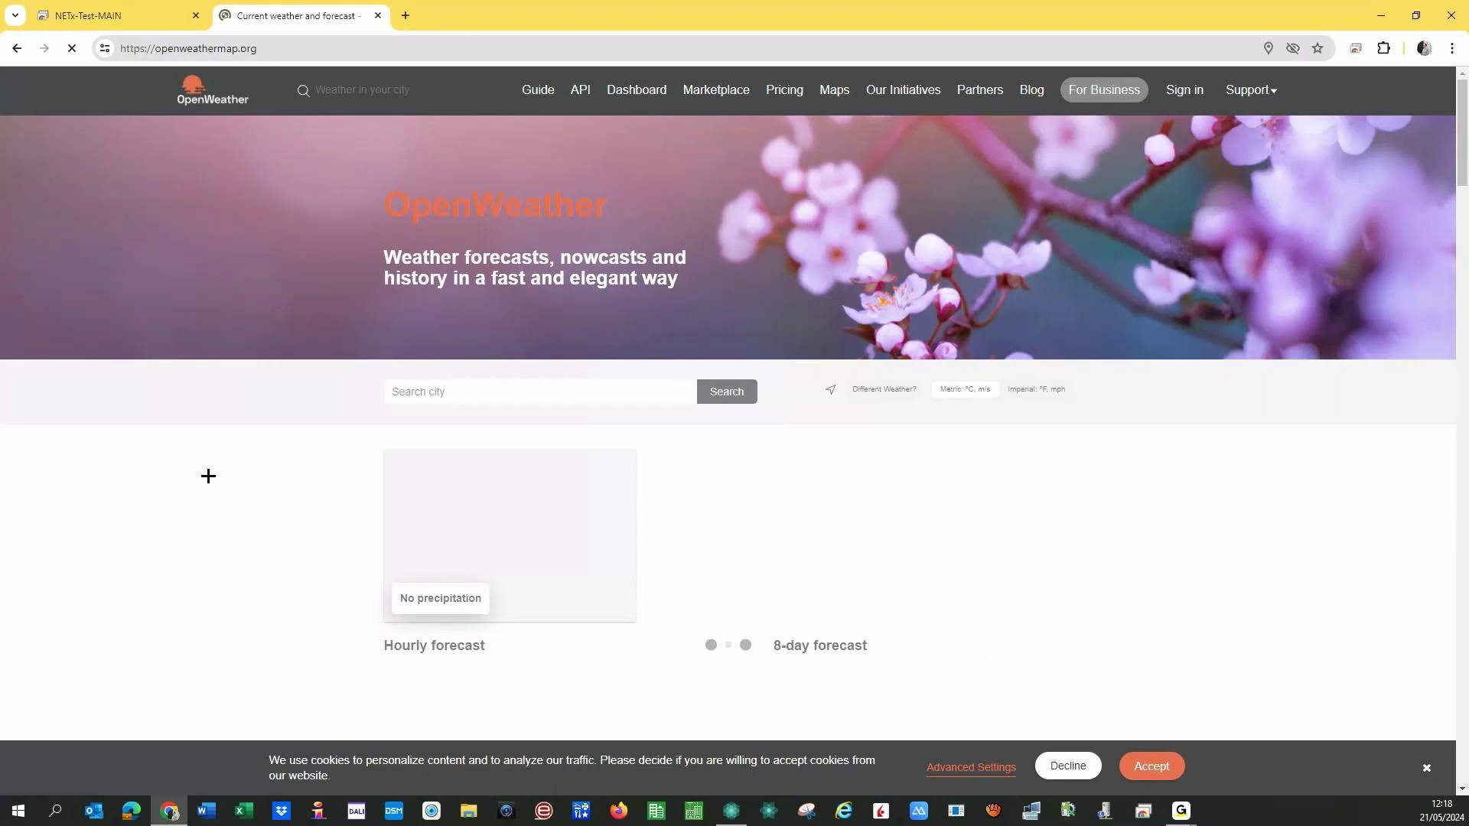
Open the One Call API 3.0 documentation on the OpenWeather site and highlight the API call URL for current and forecast data.
click(581, 92)
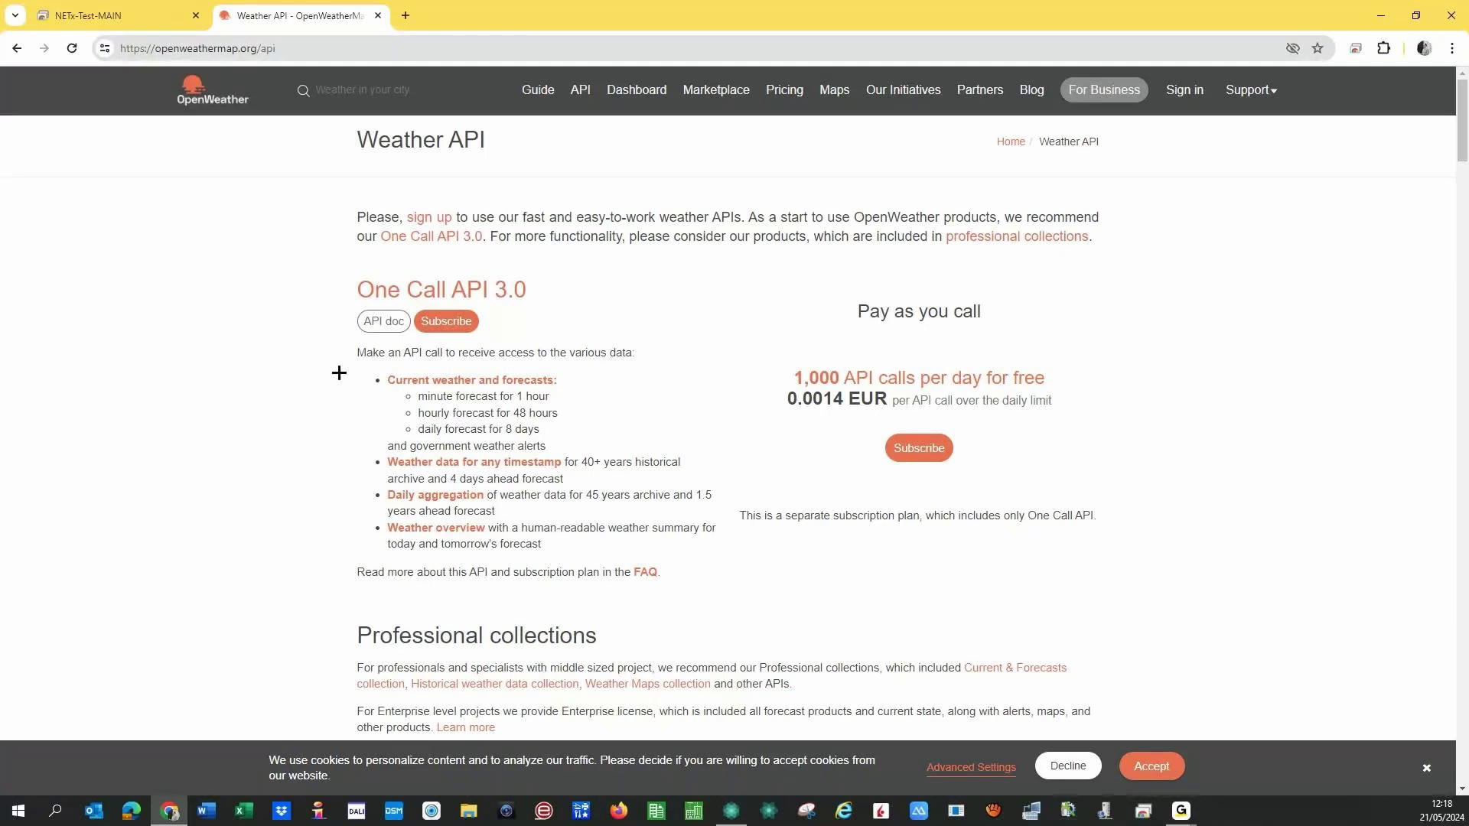
click(378, 326)
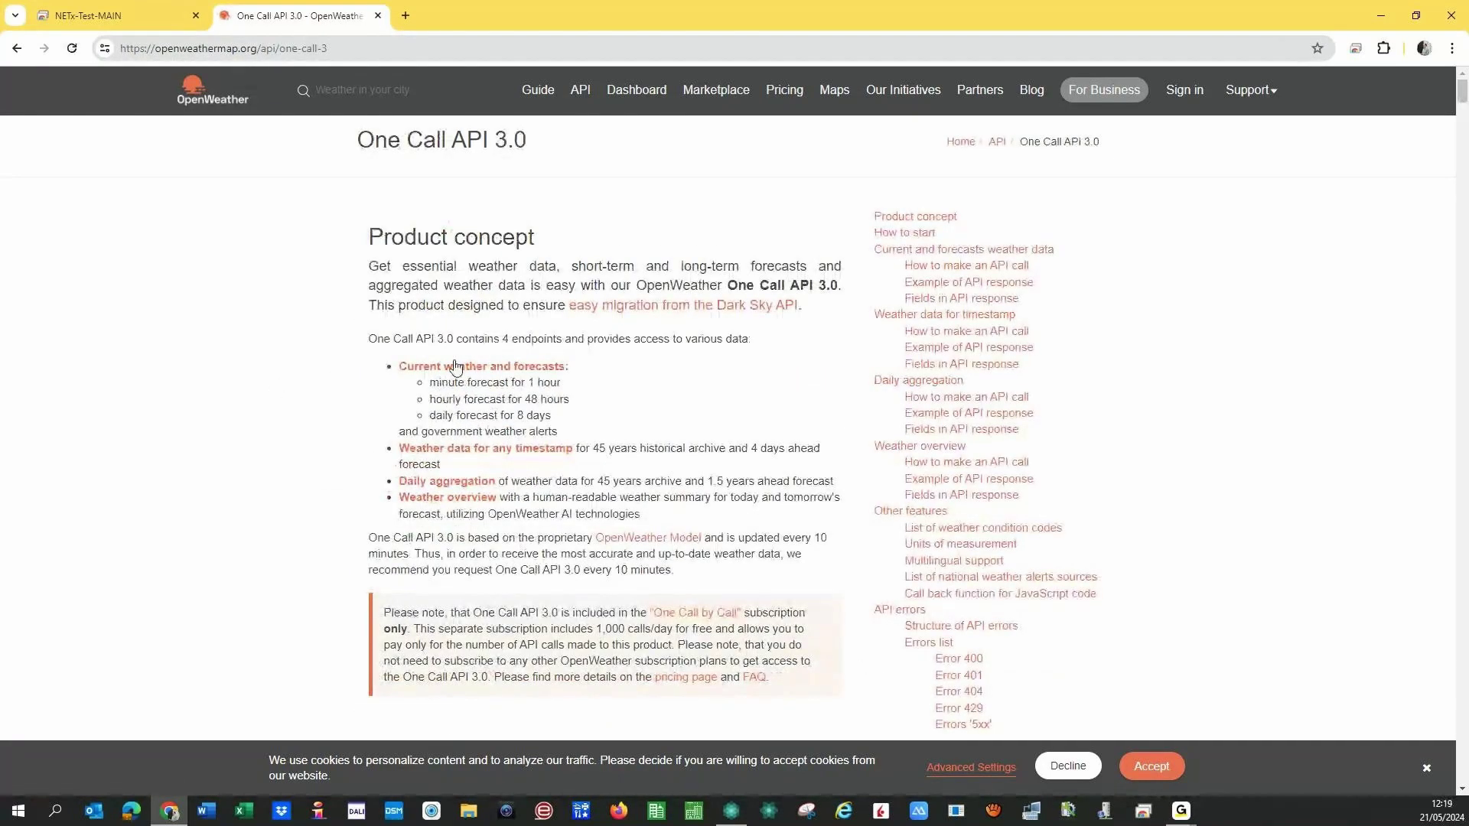
scroll(502, 397, down, 7)
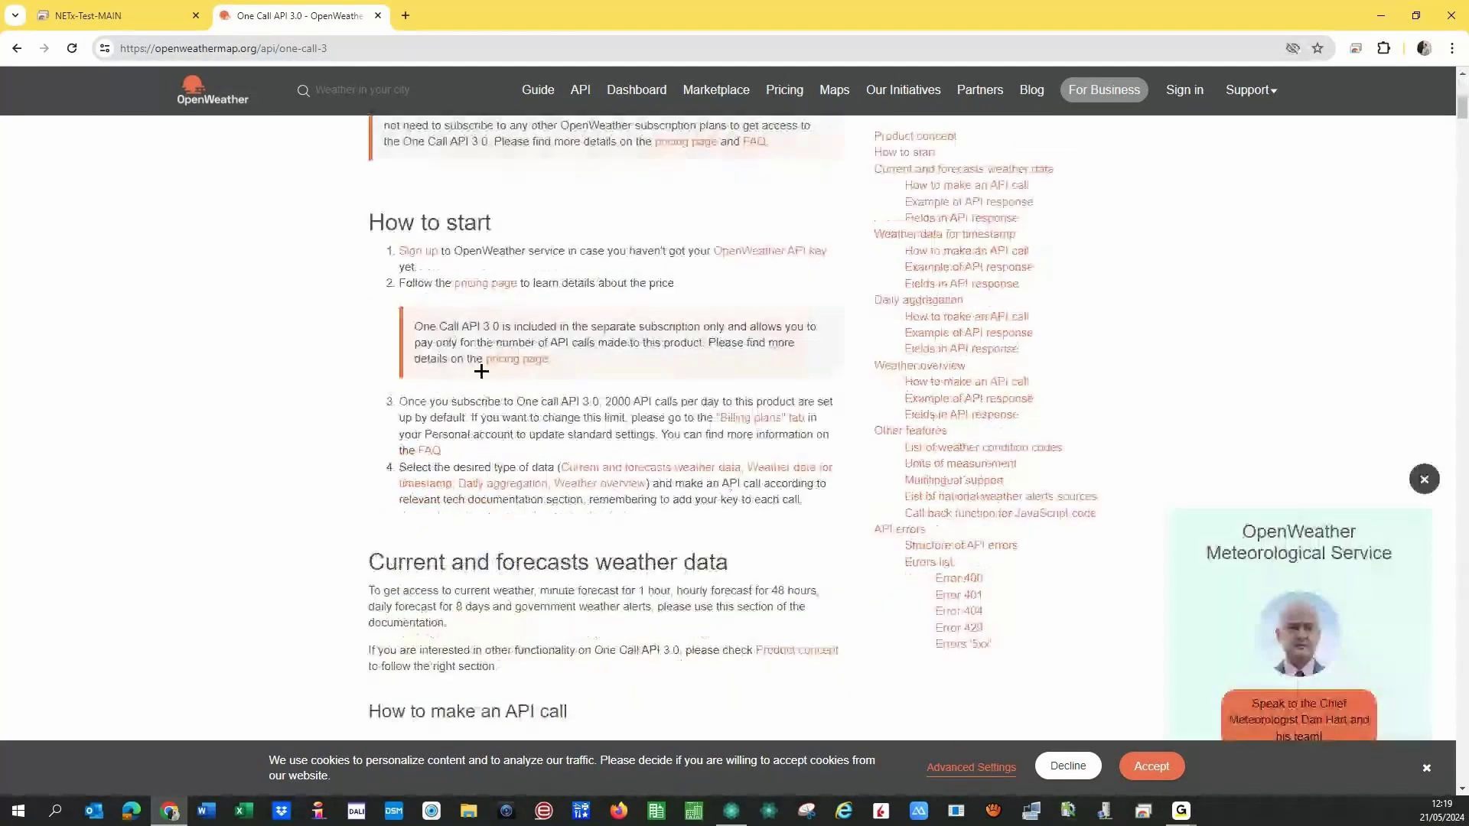
scroll(442, 252, down, 7)
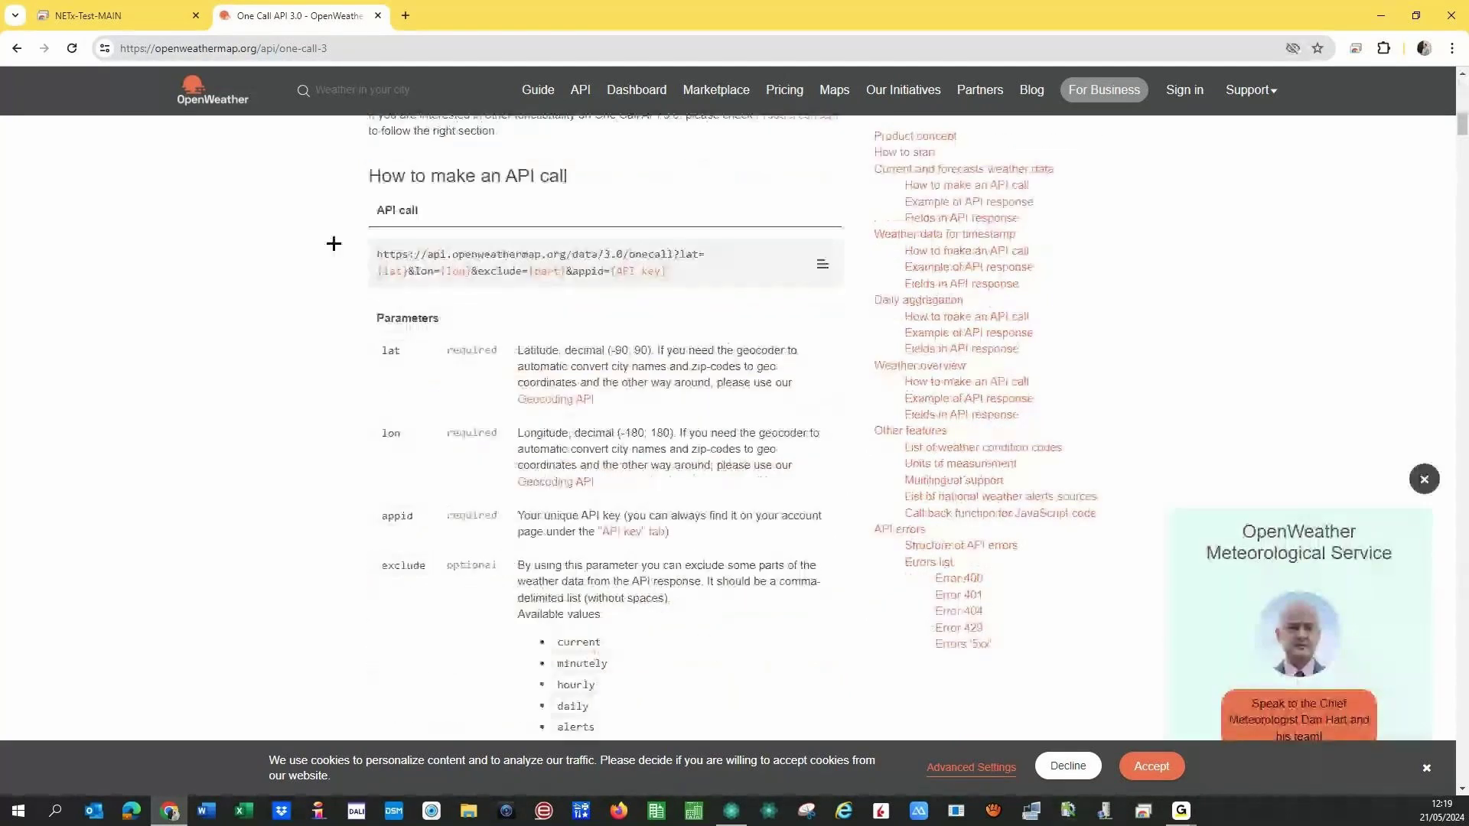
triple_click(416, 251)
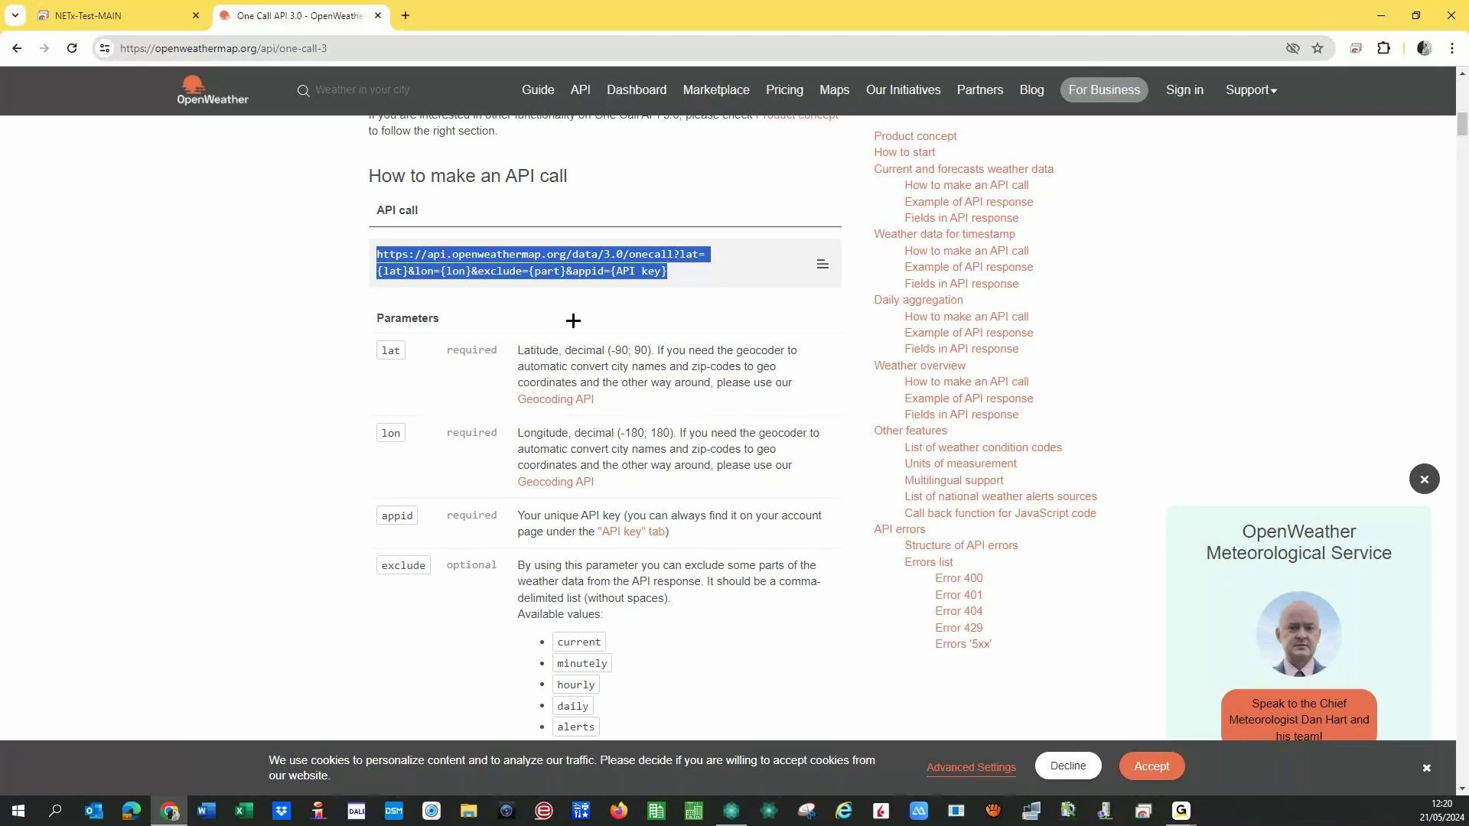
Return to the NETx-Test-MAIN remote session, open the HTTP data point definitions and widen the Polling Url column to show the full URLs.
click(150, 16)
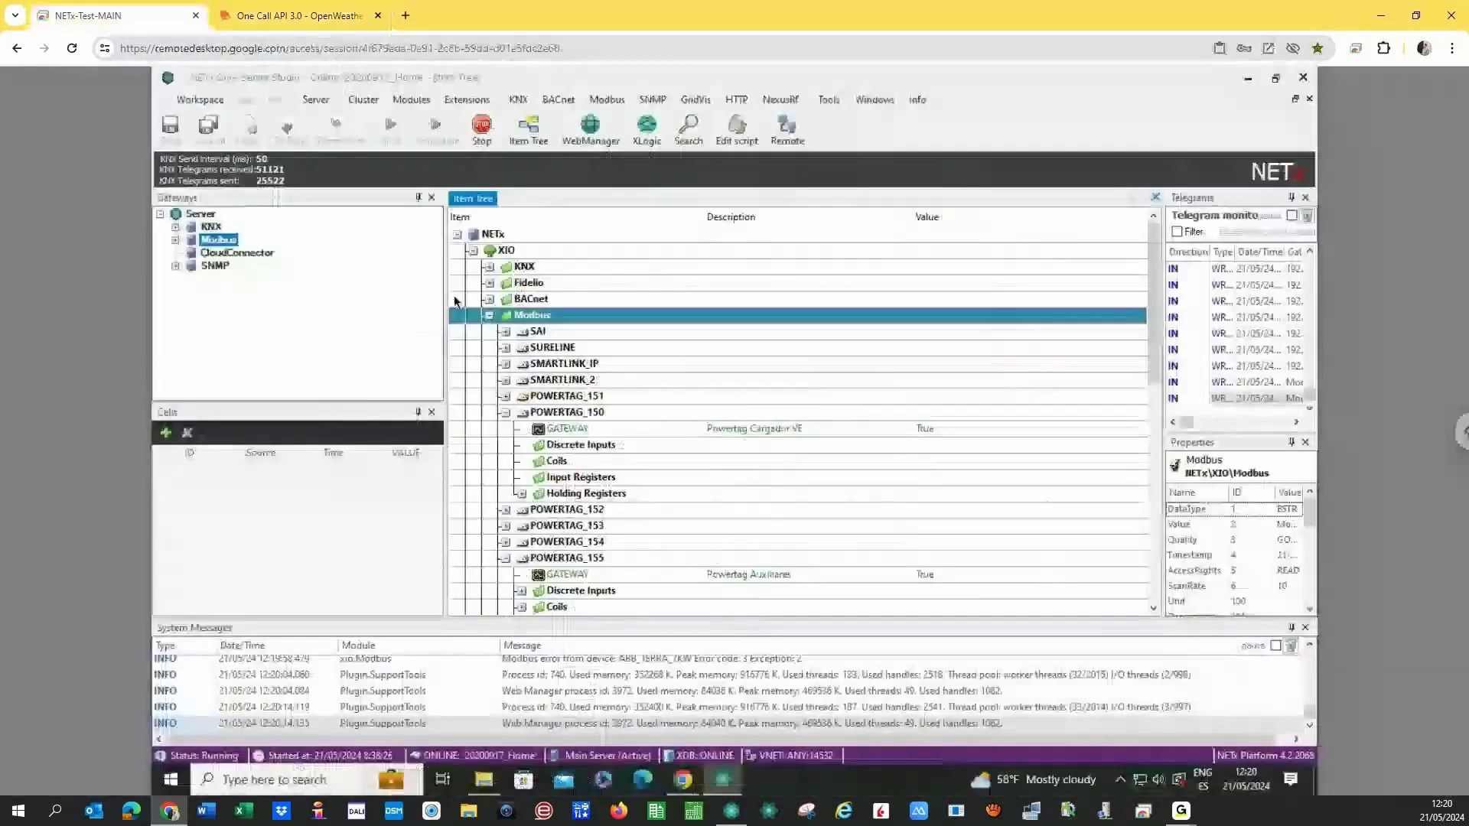
click(737, 100)
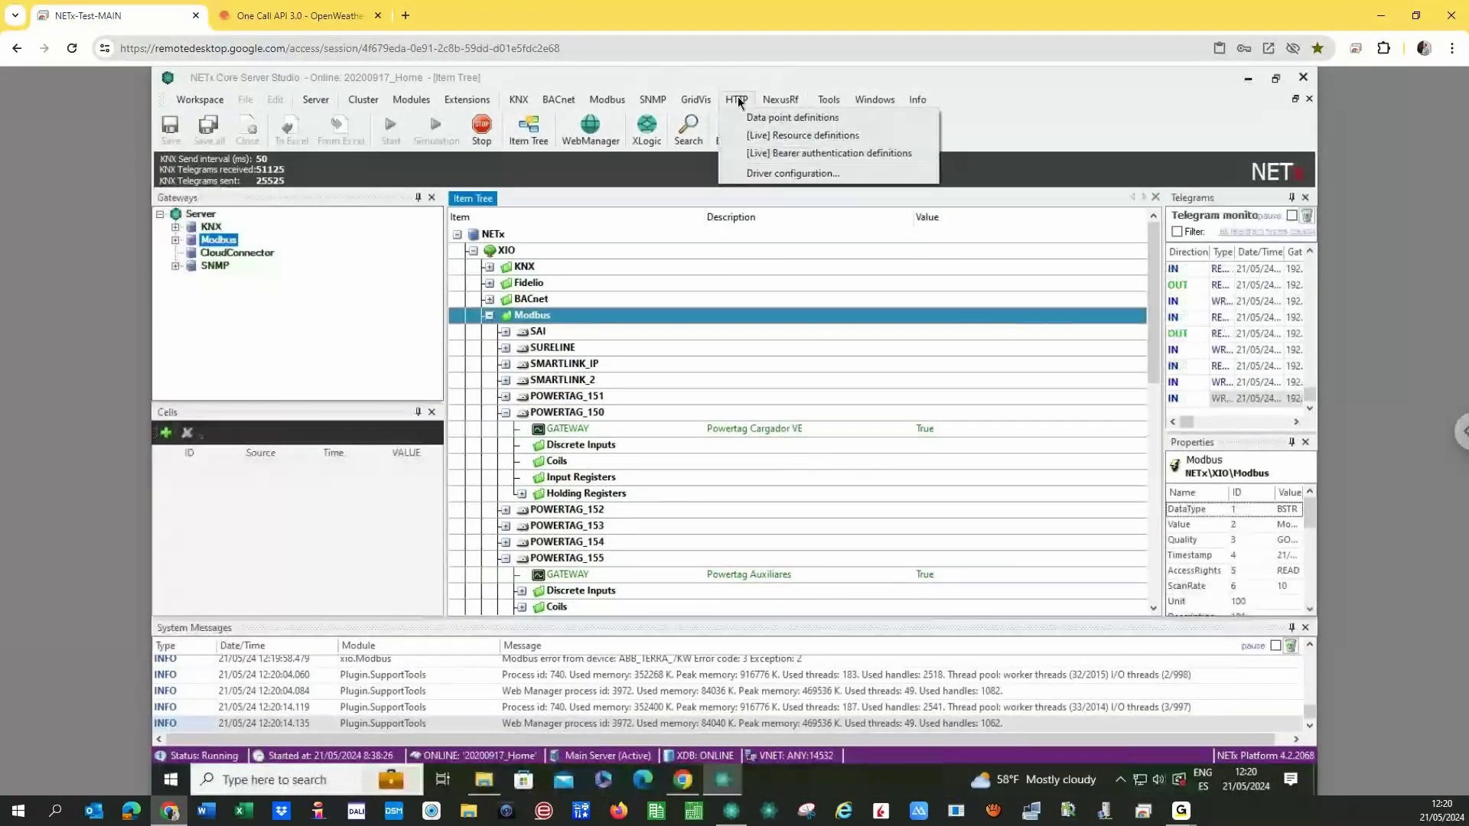
click(865, 121)
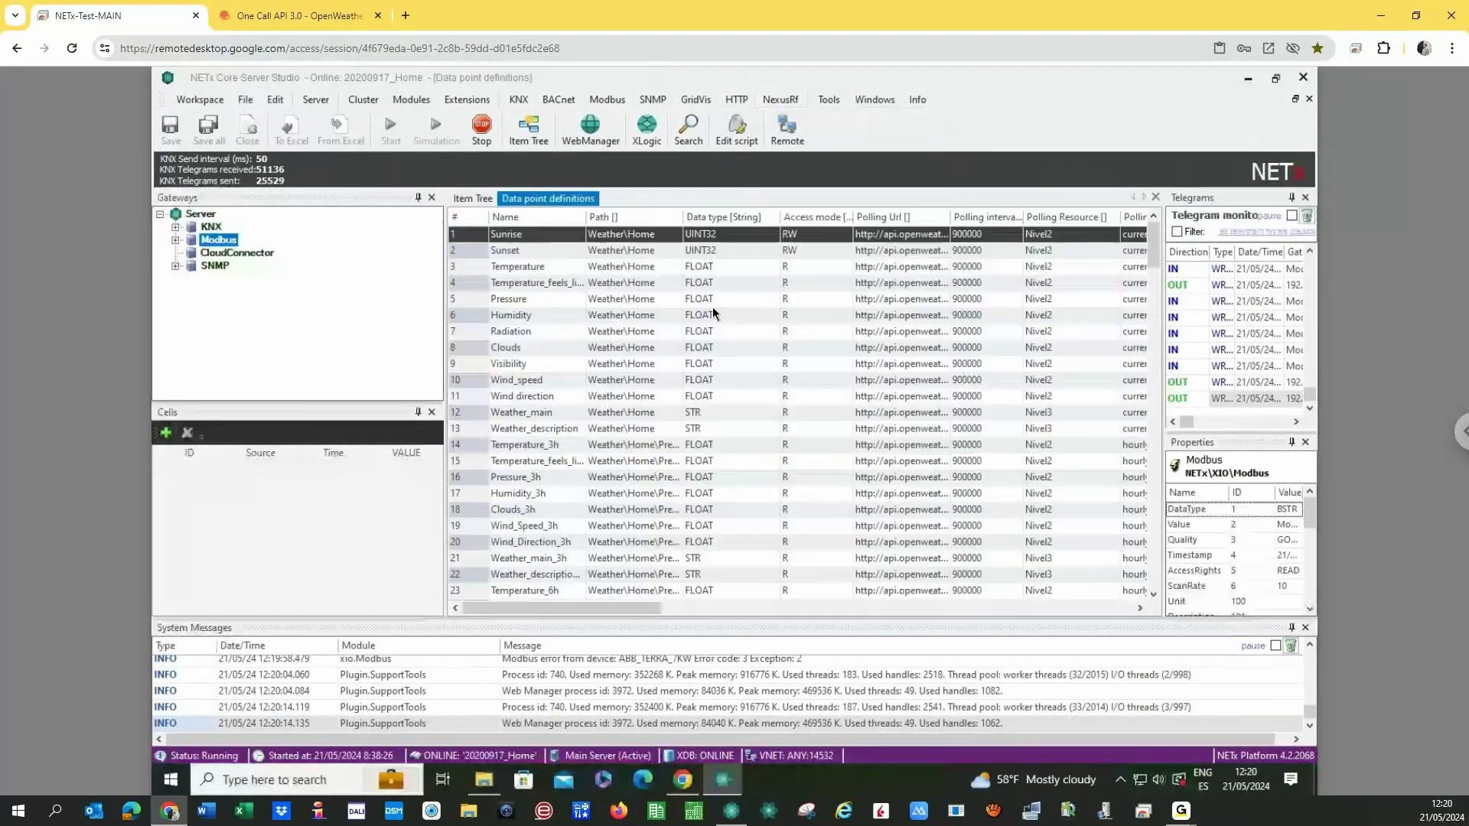
double_click(950, 218)
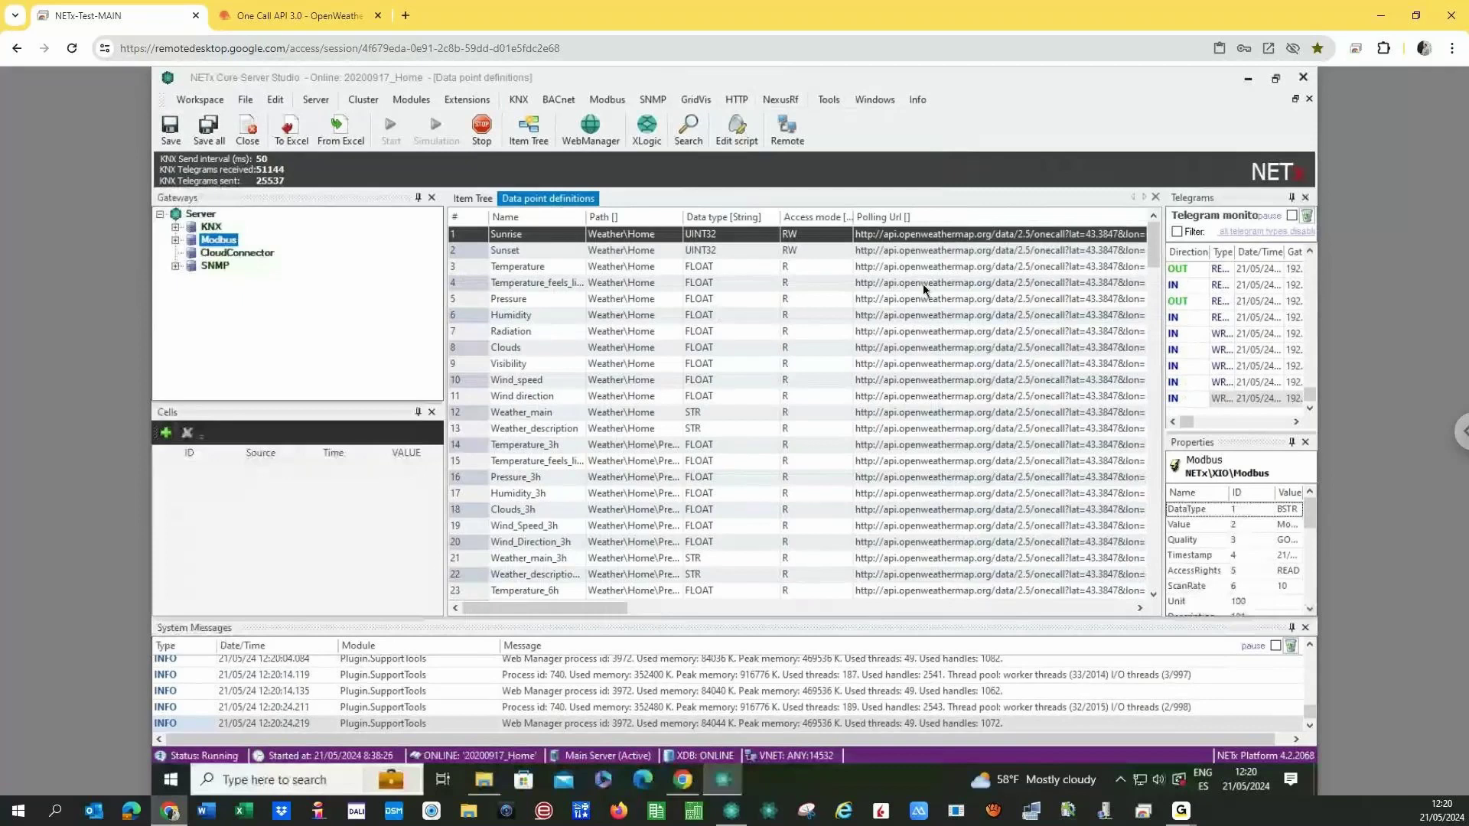
drag(585, 608, 661, 611)
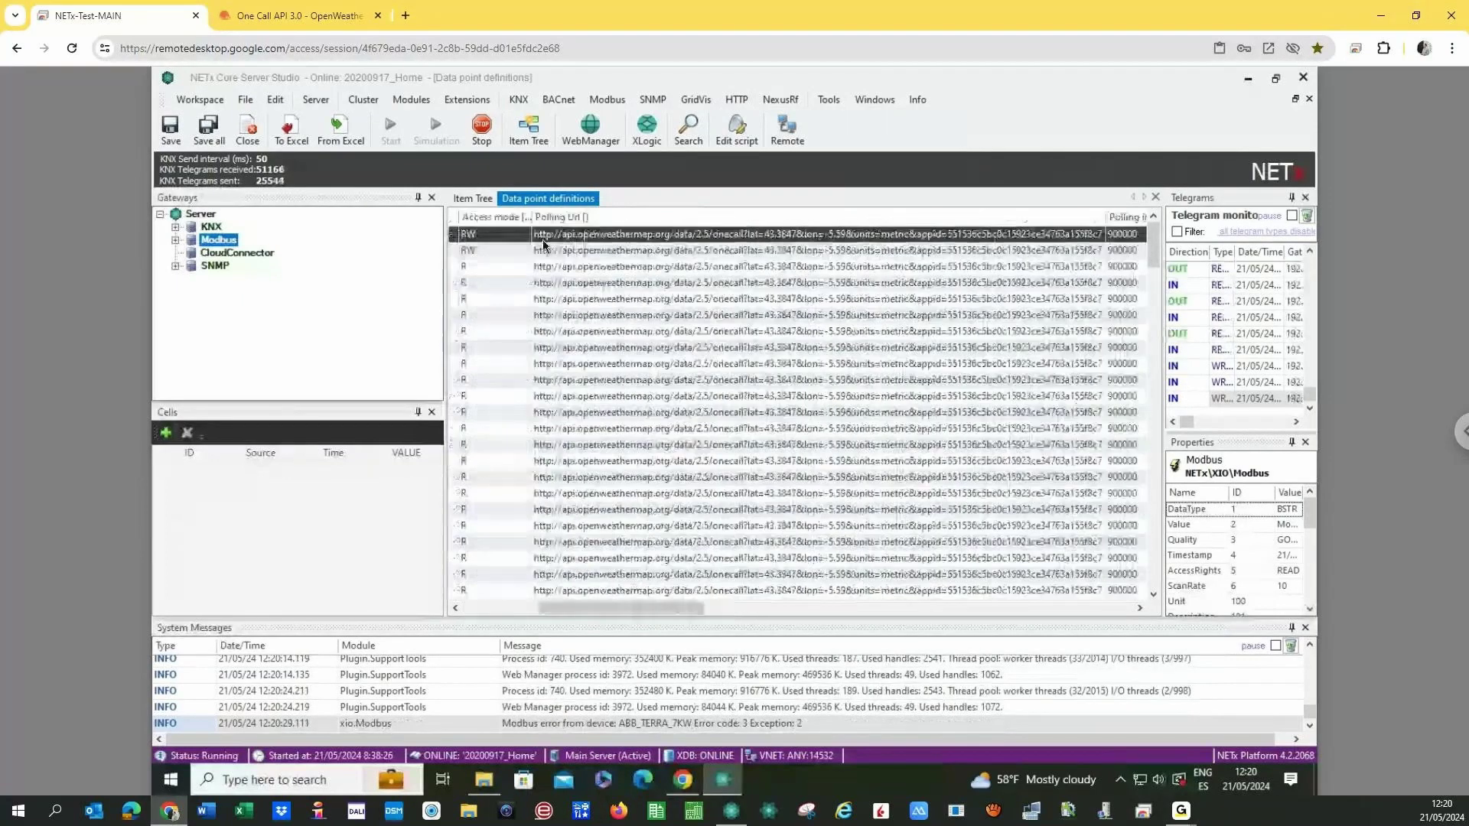
Copy the complete polling URL of the Sunrise data point.
click(542, 239)
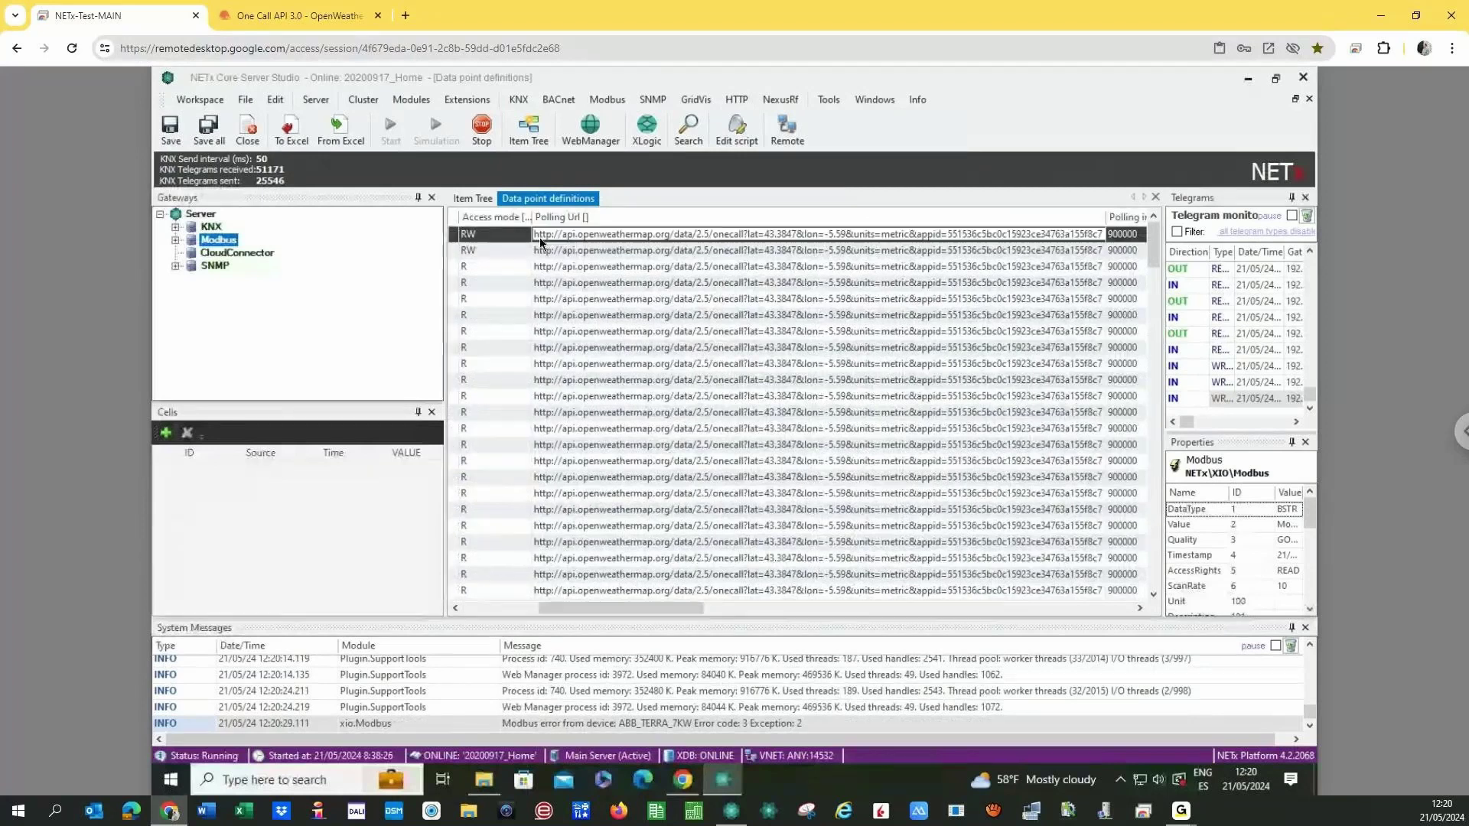
drag(535, 237, 601, 286)
key(shift+Right)
key(shift+Right)
key(shift+Right)
key(shift+Right)
key(shift+Right)
key(shift+Right)
key(shift+Right)
key(shift+Right)
key(shift+Right)
key(shift+Right)
key(shift+Right)
key(shift+Right)
key(shift+Right)
key(shift+Right)
key(shift+Right)
key(shift+Right)
key(shift+Right)
key(shift+Right)
key(shift+Right)
key(shift+Right)
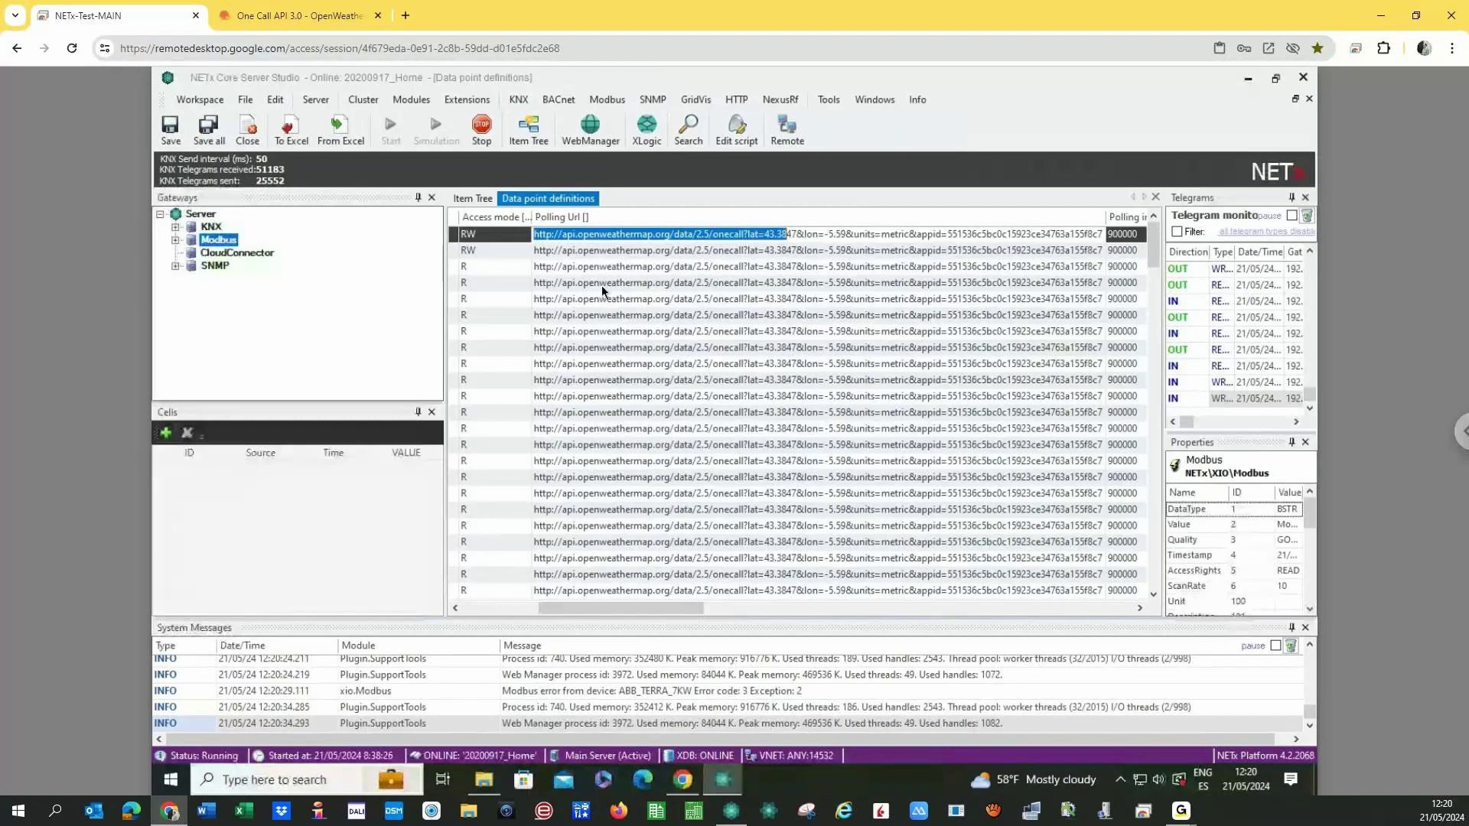
key(shift+Right)
key(shift+Right)
key(shift+Right)
key(shift+Right)
key(shift+Right)
key(shift+Right)
key(shift+End)
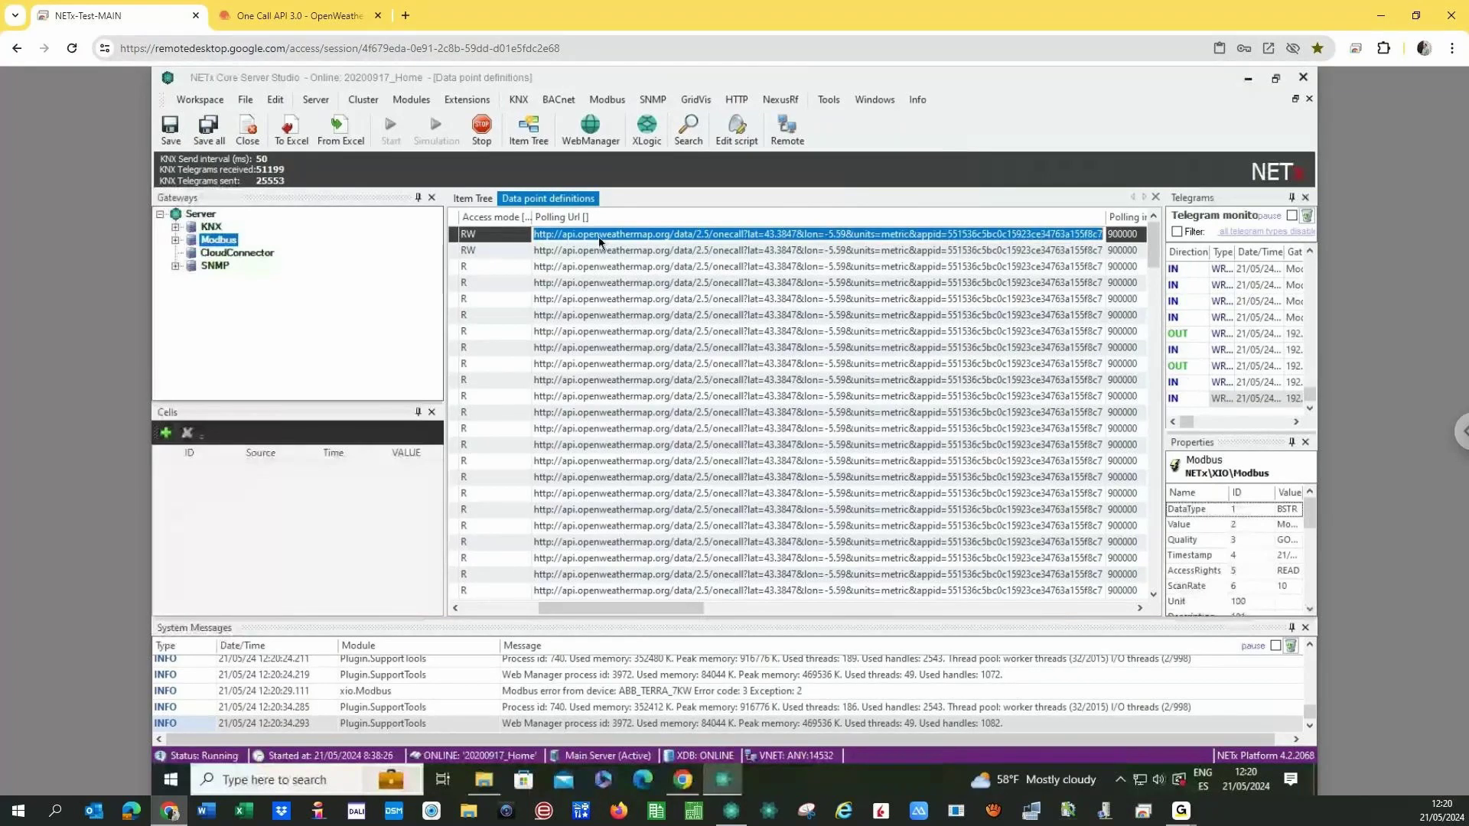
right_click(599, 234)
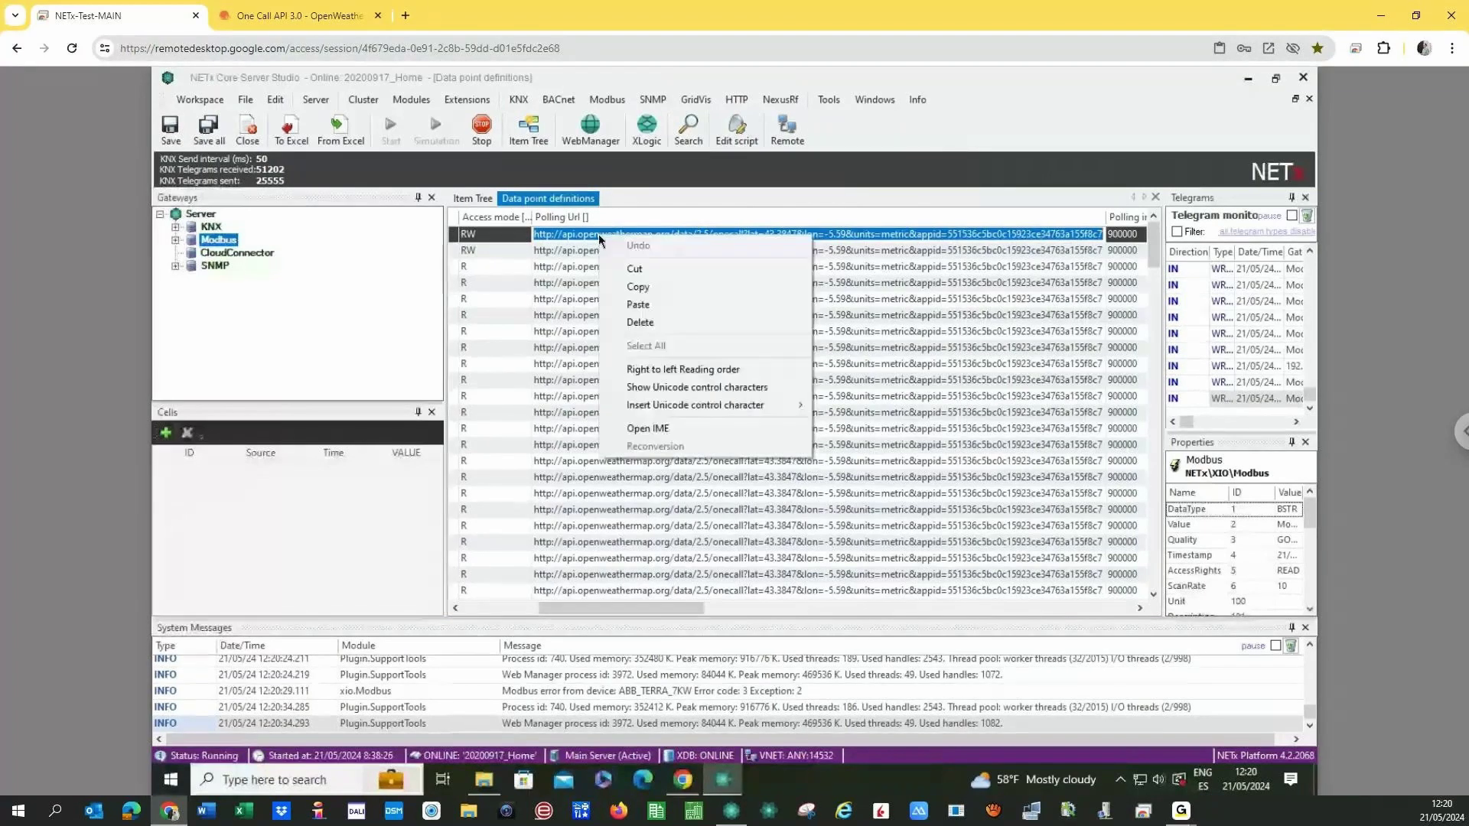
click(637, 287)
Load the copied polling URL, including its API key, in a new browser tab, and briefly view the JSON Viewer options.
click(405, 15)
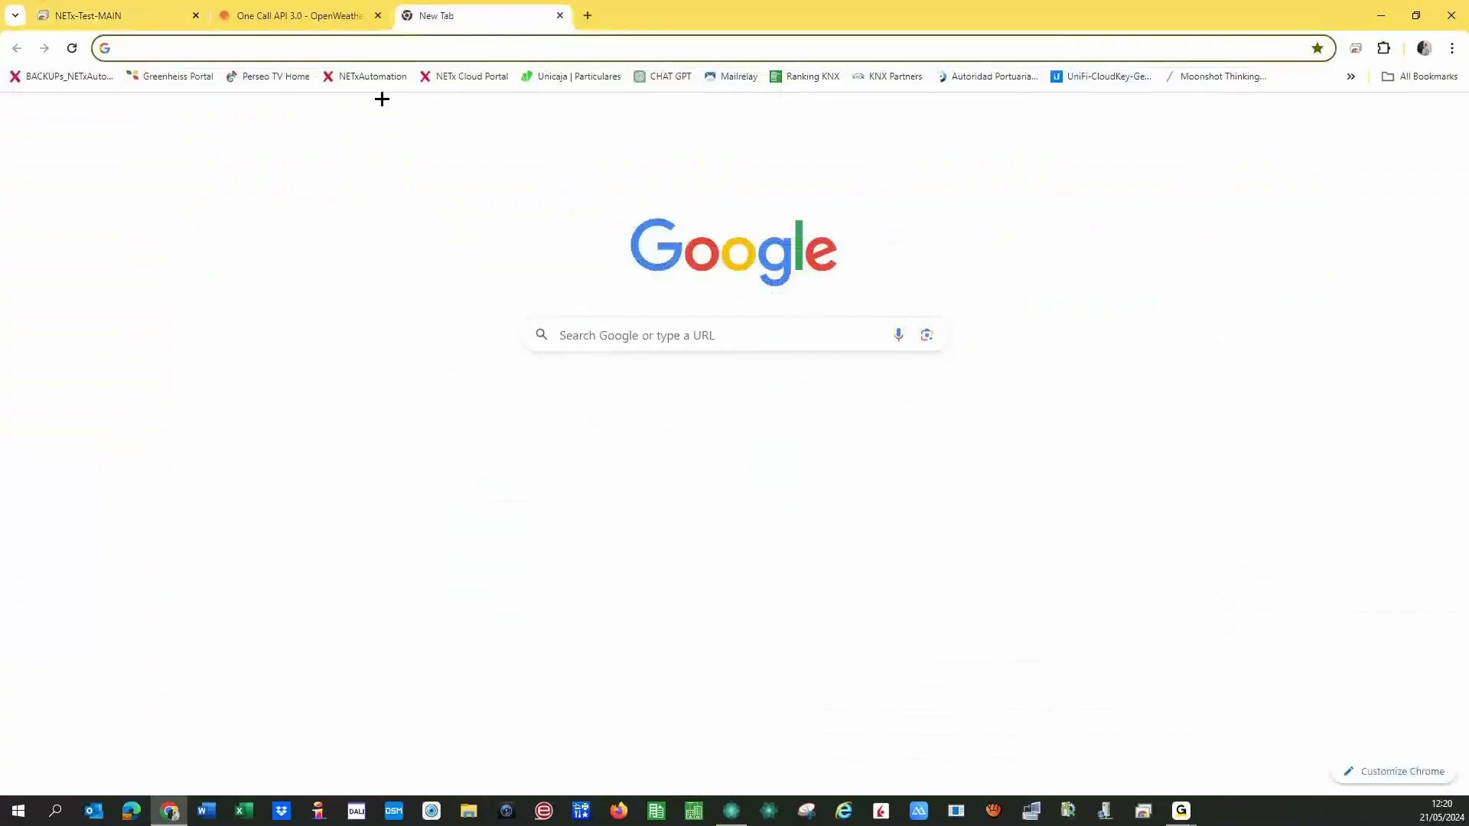
key(ctrl+v)
key(Return)
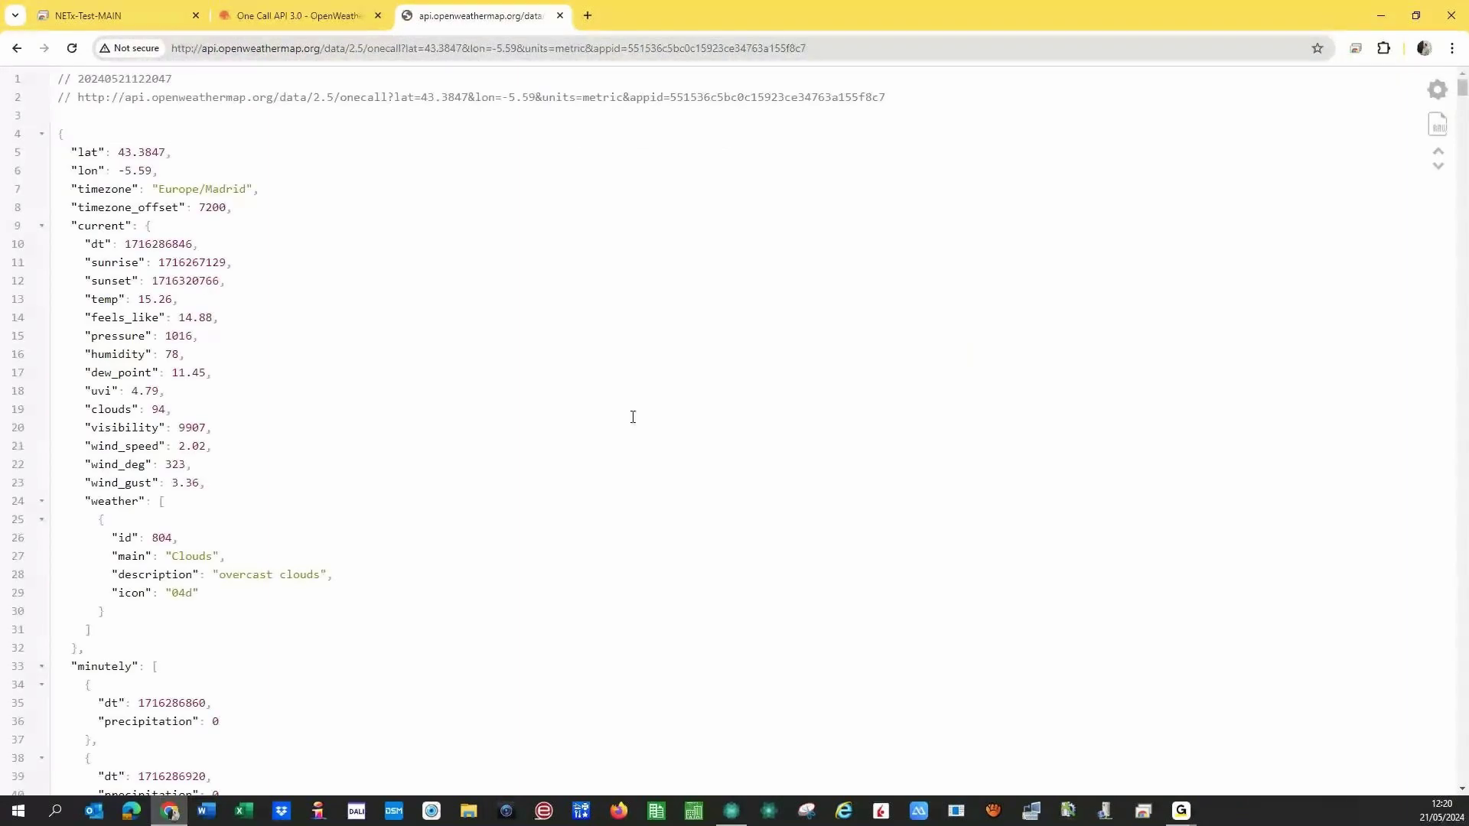
click(1436, 89)
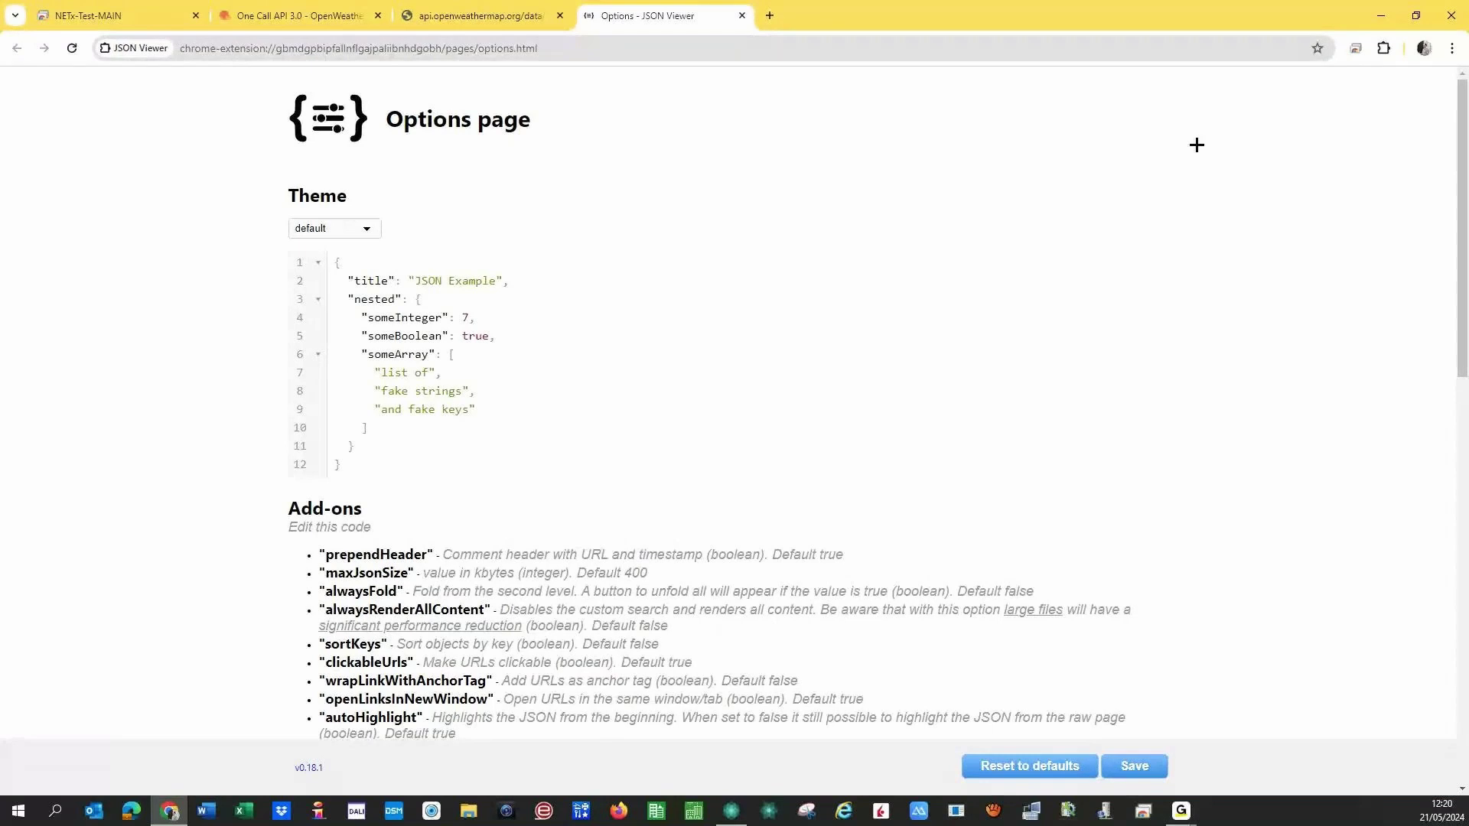
click(494, 16)
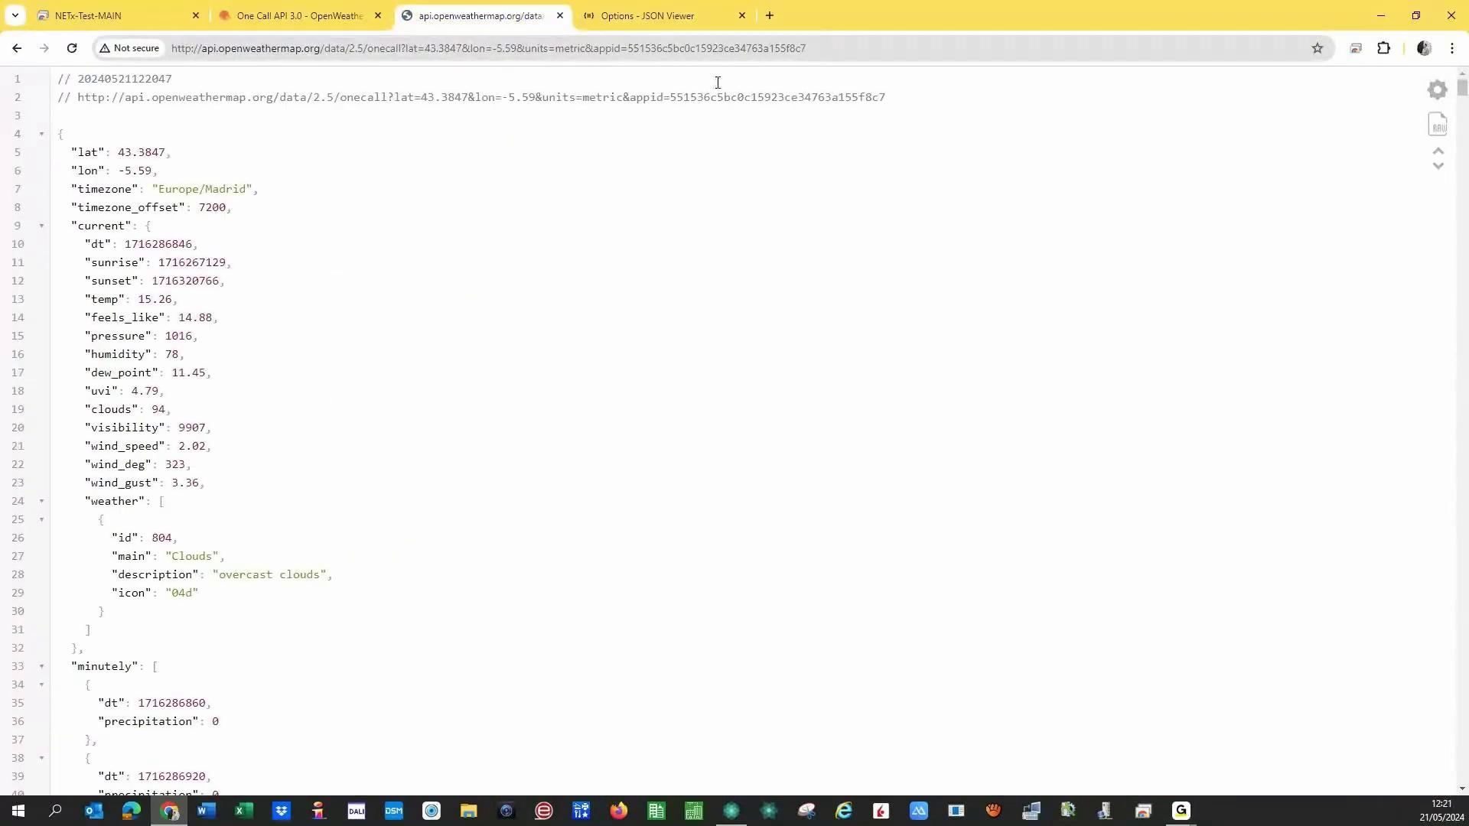
Load the same OpenWeather API URL, including its API key, in Firefox, review the JSON response and close Firefox.
click(835, 47)
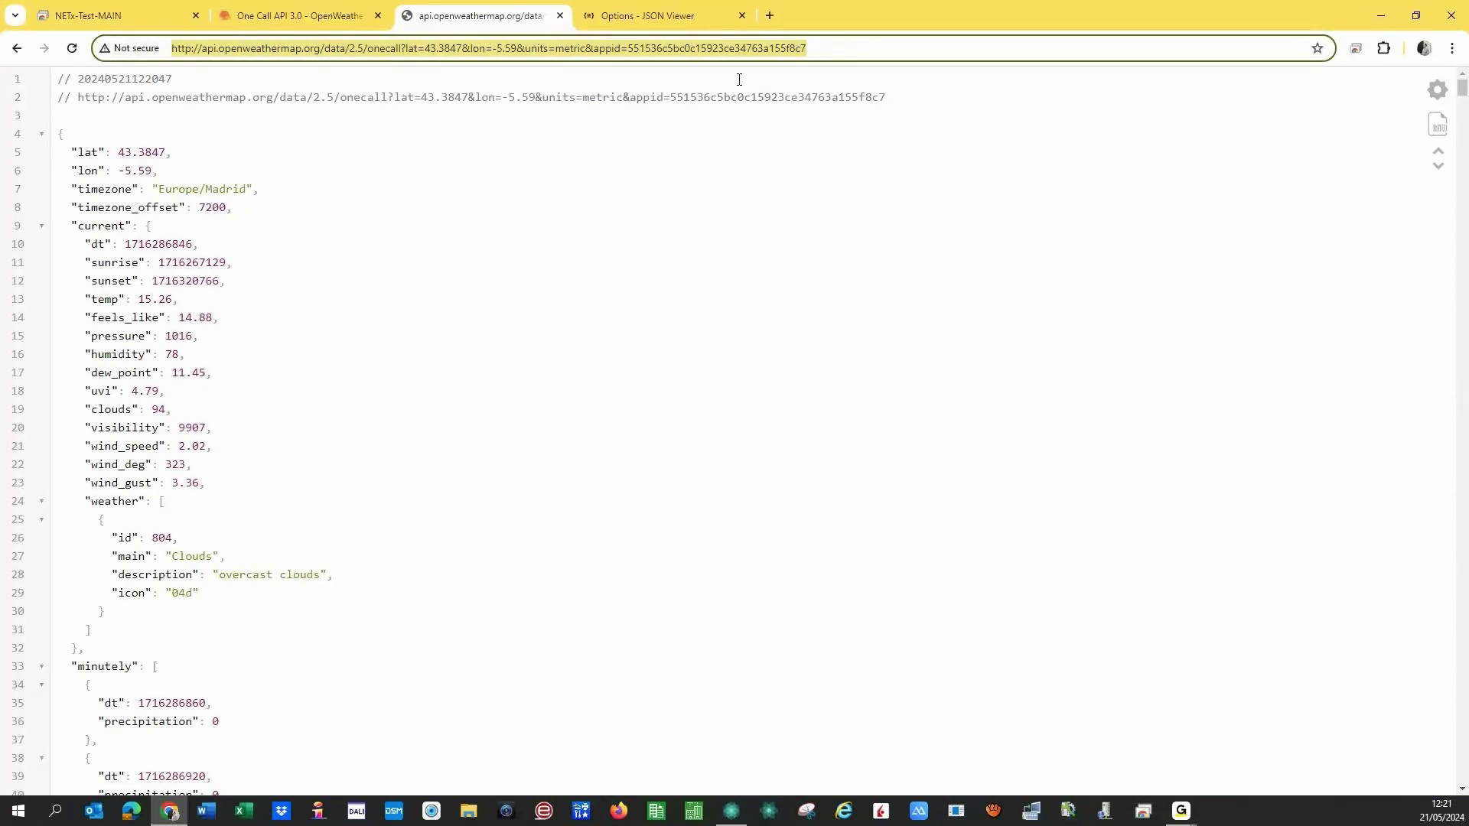
click(618, 811)
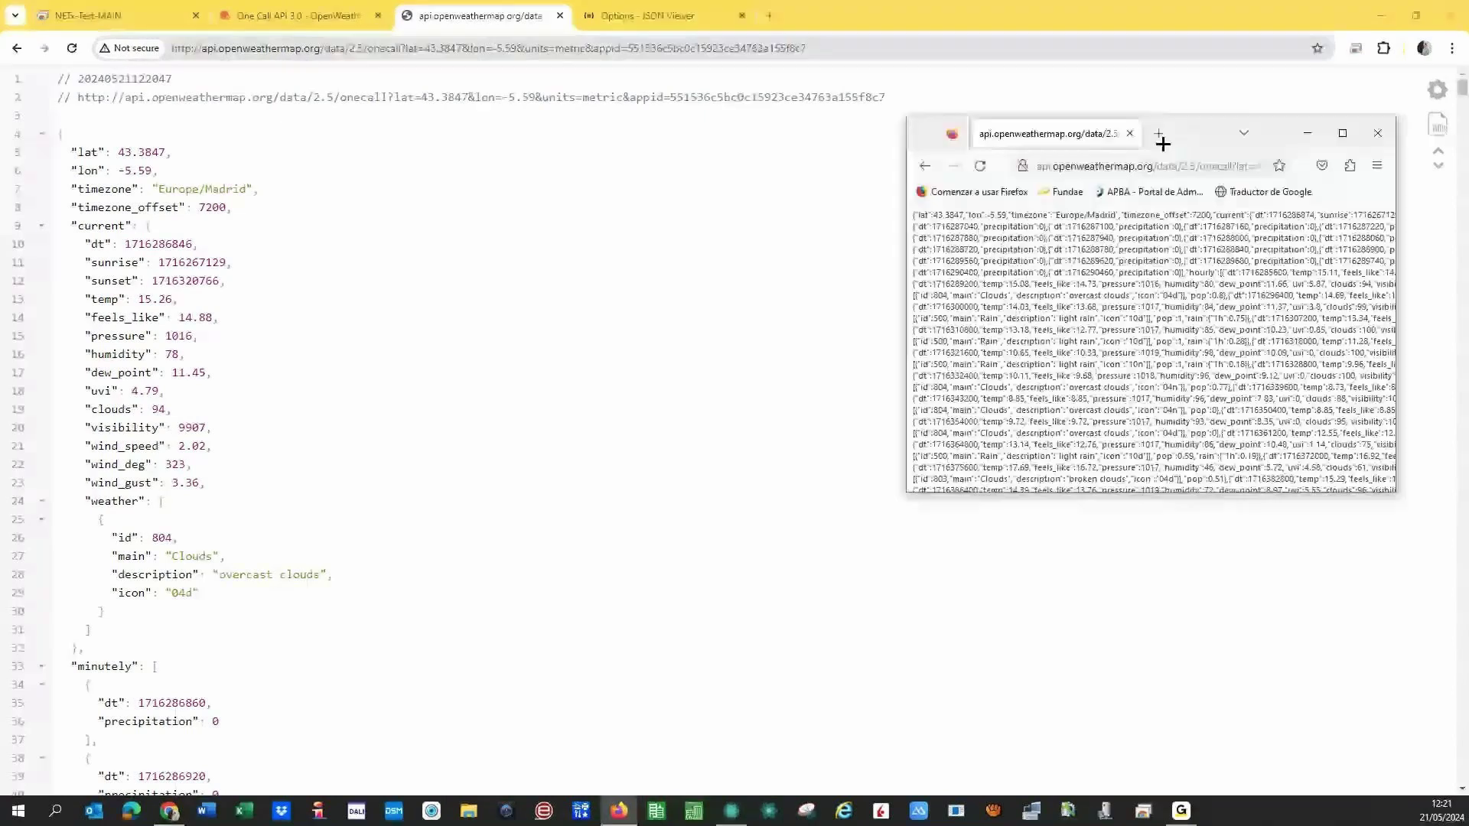
drag(1163, 138, 813, 171)
key(super+Up)
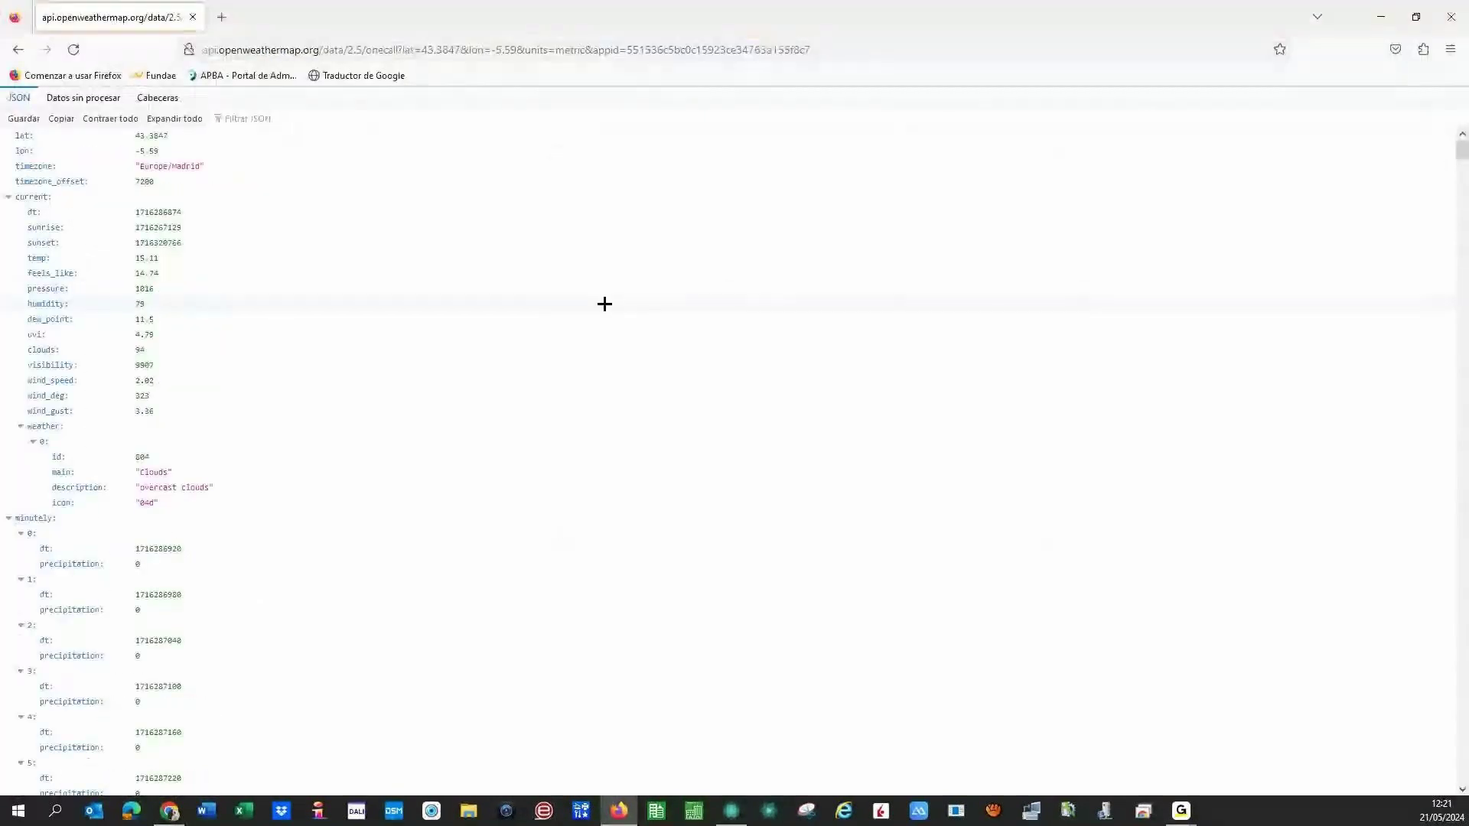
click(16, 52)
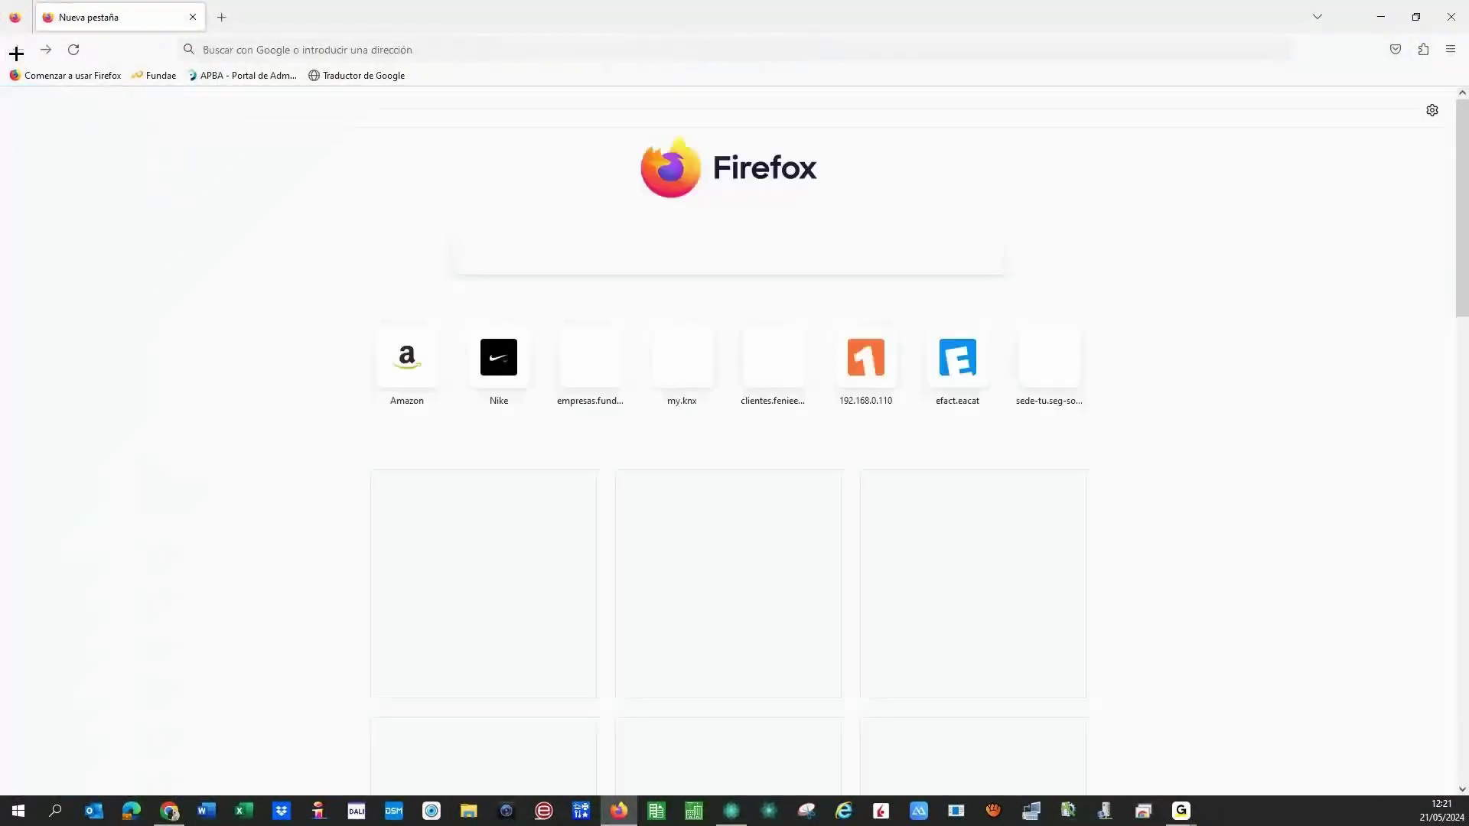
click(46, 49)
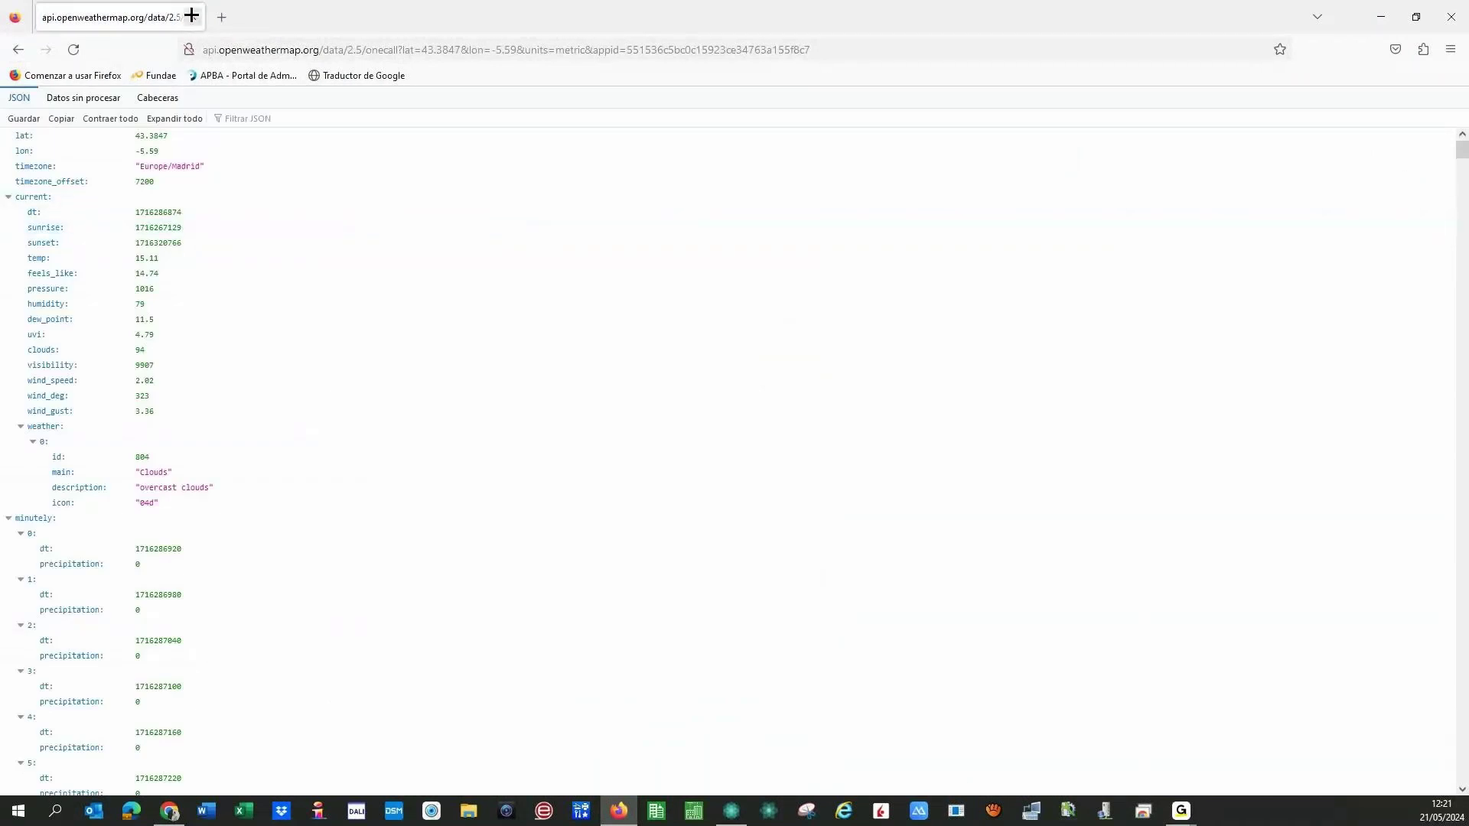
click(1458, 21)
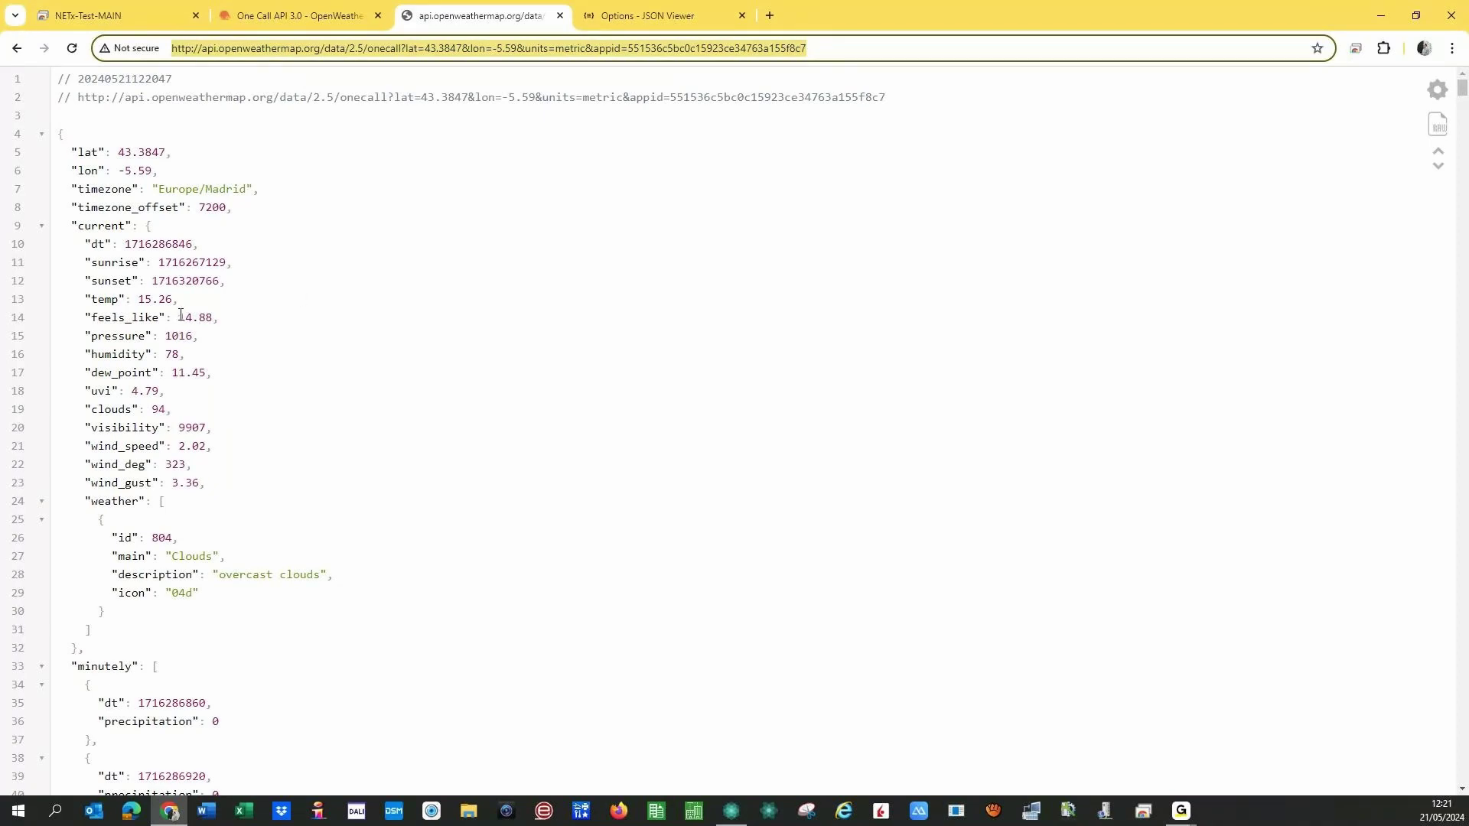
Highlight the current temp value in the JSON response, then view the Http Weather\Home items in the NETx item tree.
mouse_move(184, 317)
mouse_down()
mouse_move(219, 318)
mouse_move(152, 300)
mouse_move(164, 309)
mouse_up()
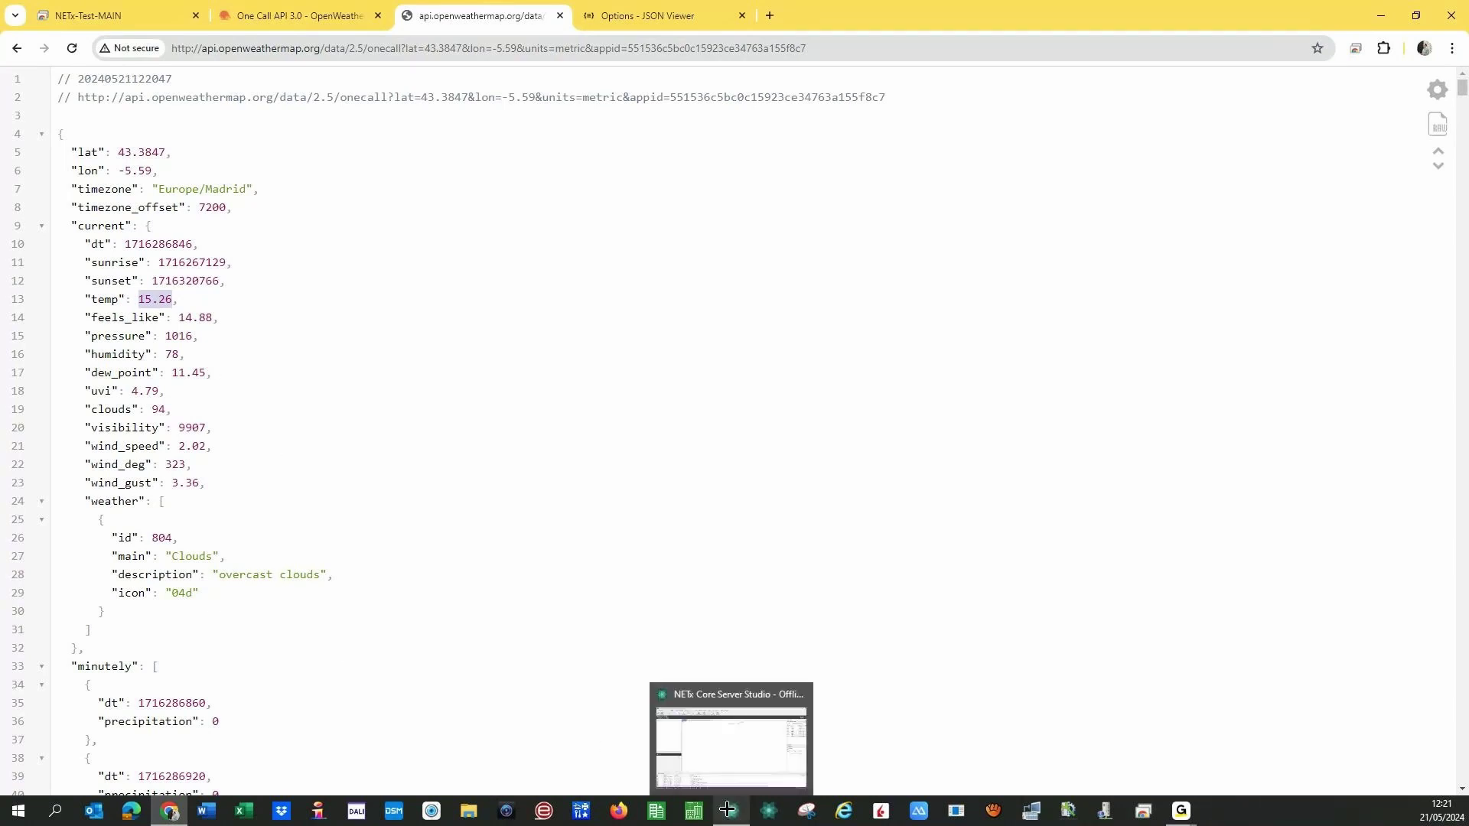
click(149, 22)
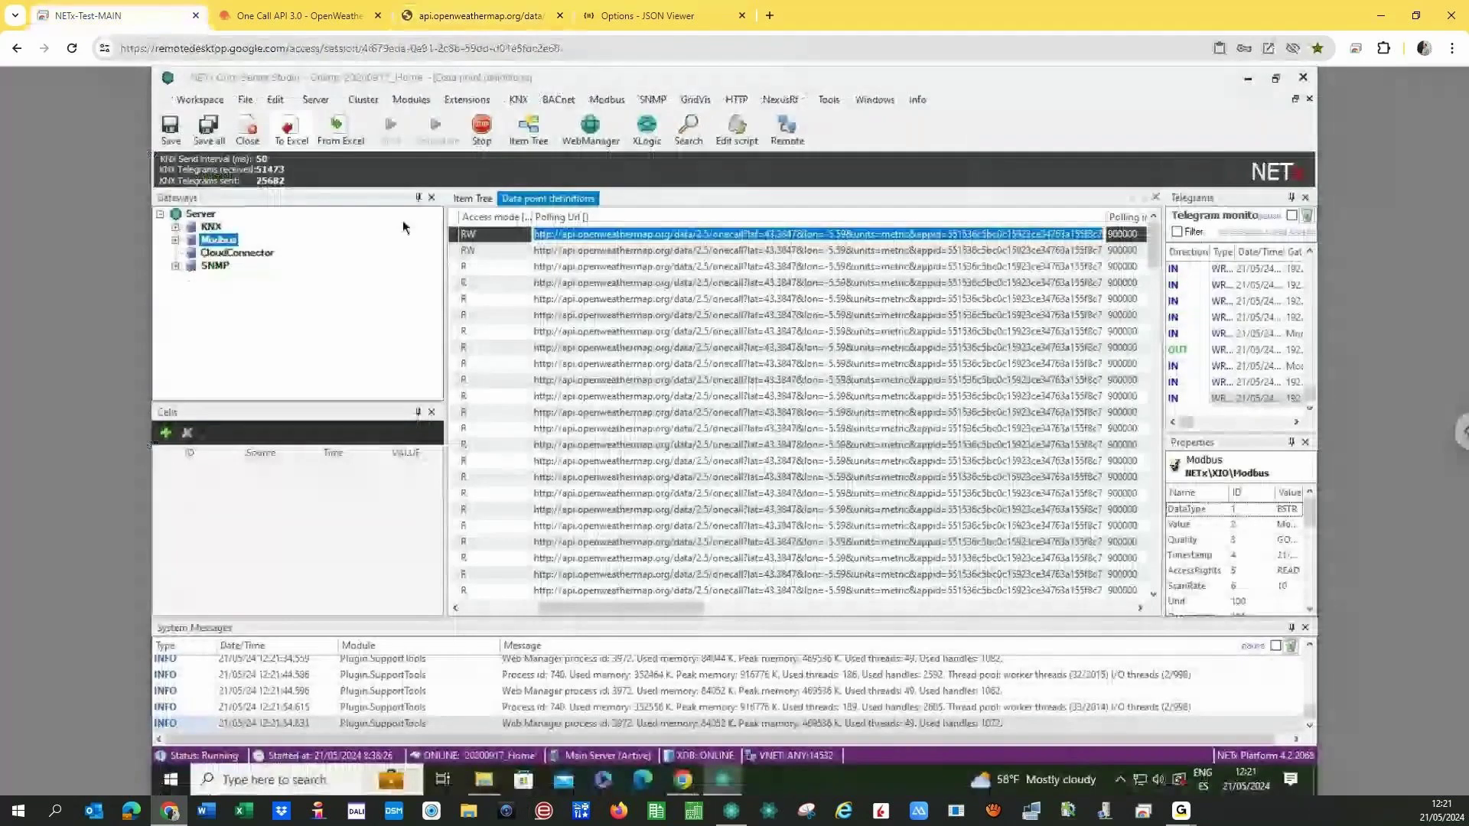
click(472, 198)
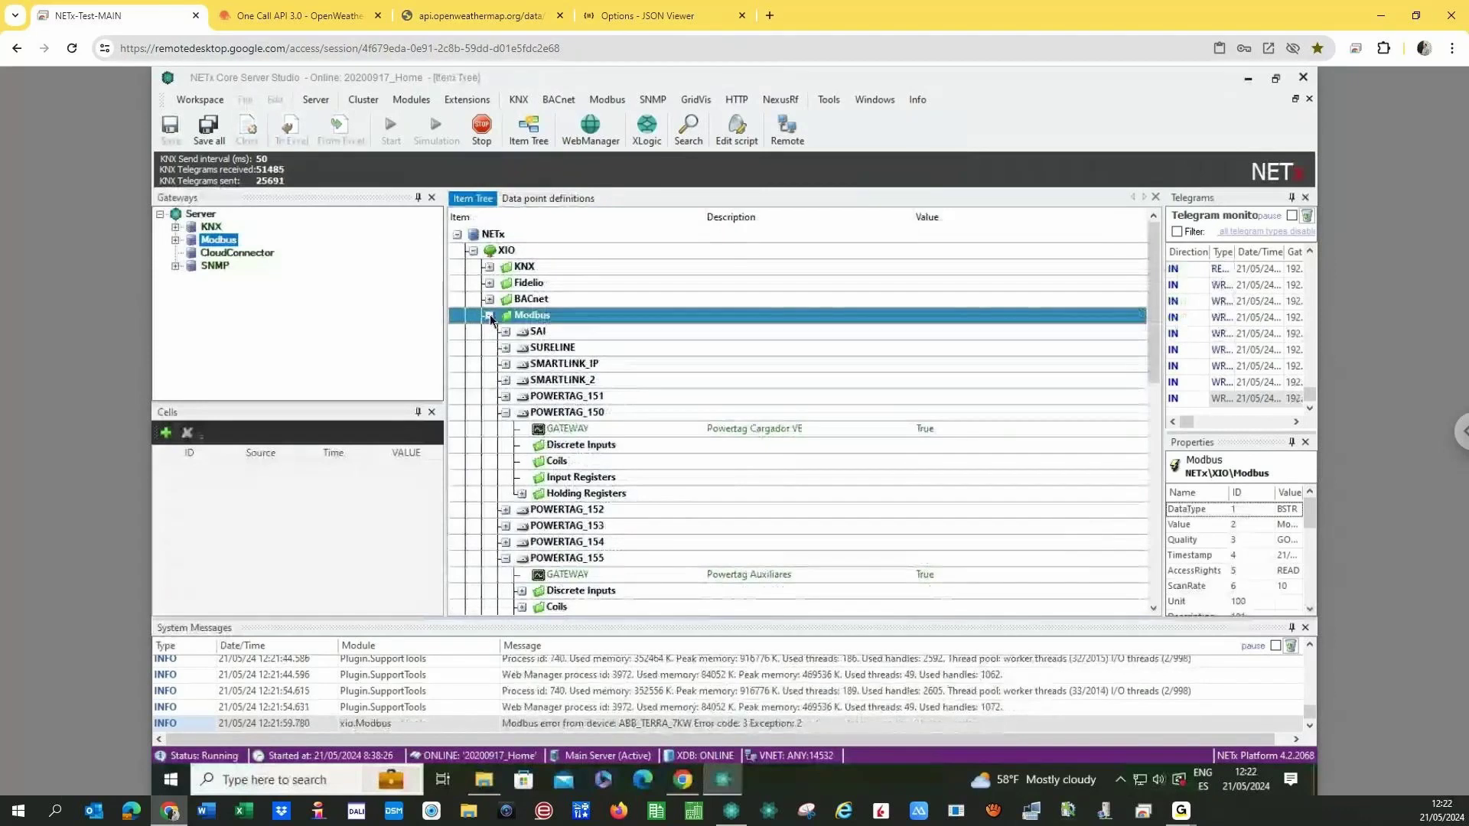
click(489, 314)
click(489, 336)
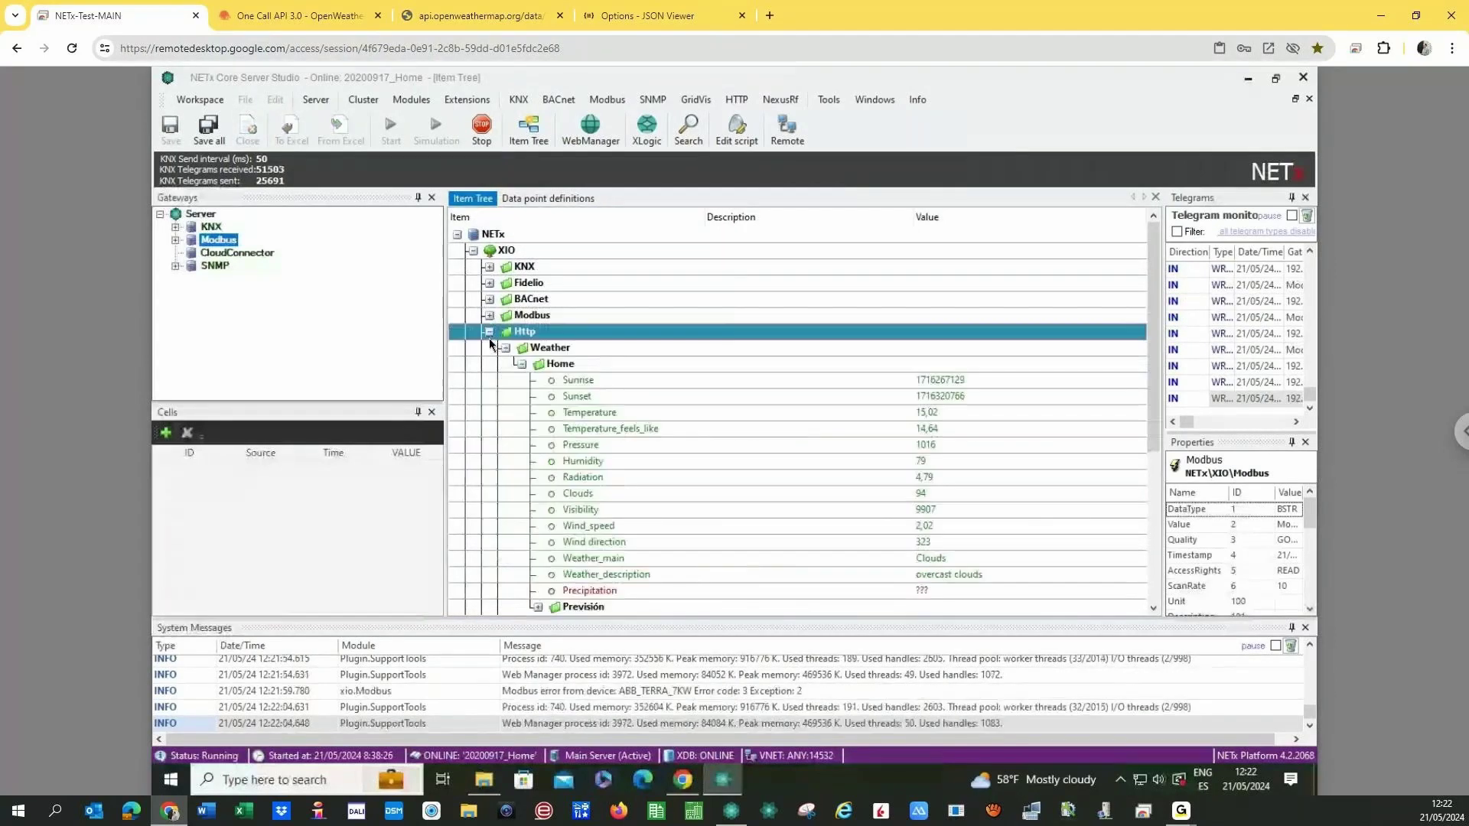
click(522, 364)
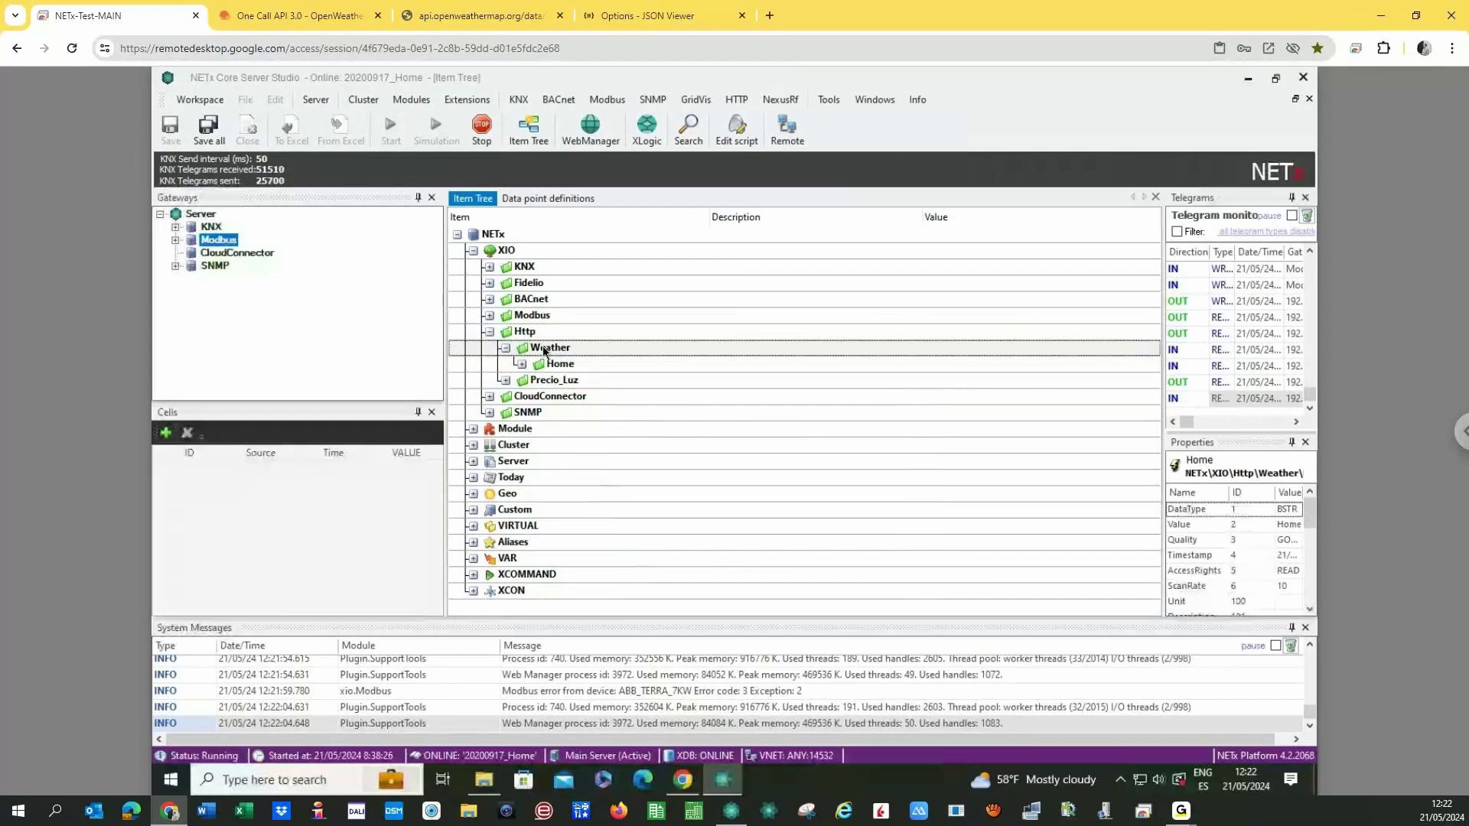
click(547, 348)
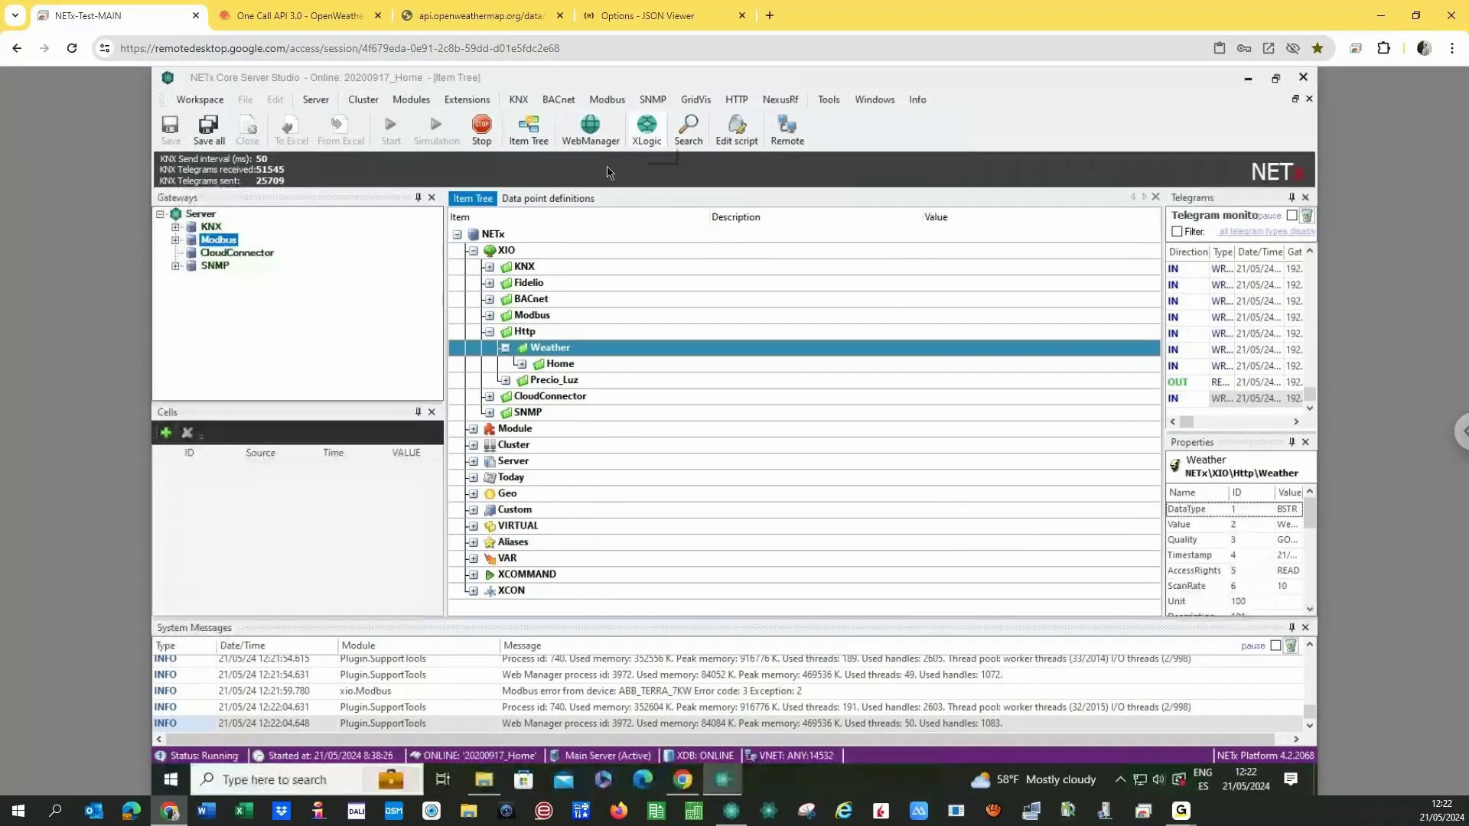
Examine the Temperature data point's path, data type, polling interval, polling resource and polling parameters in the data point definitions.
click(549, 199)
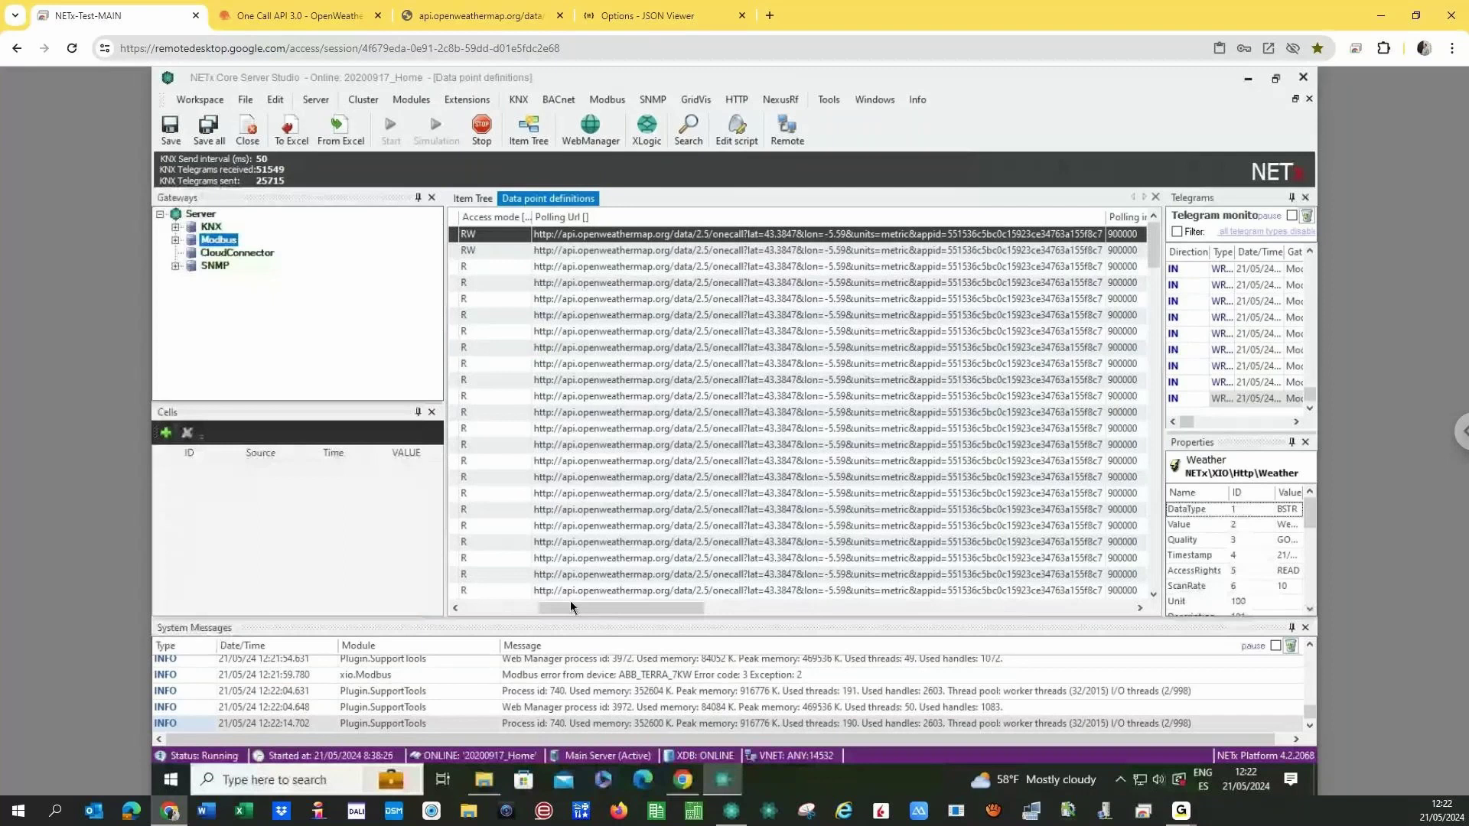
drag(571, 604, 489, 606)
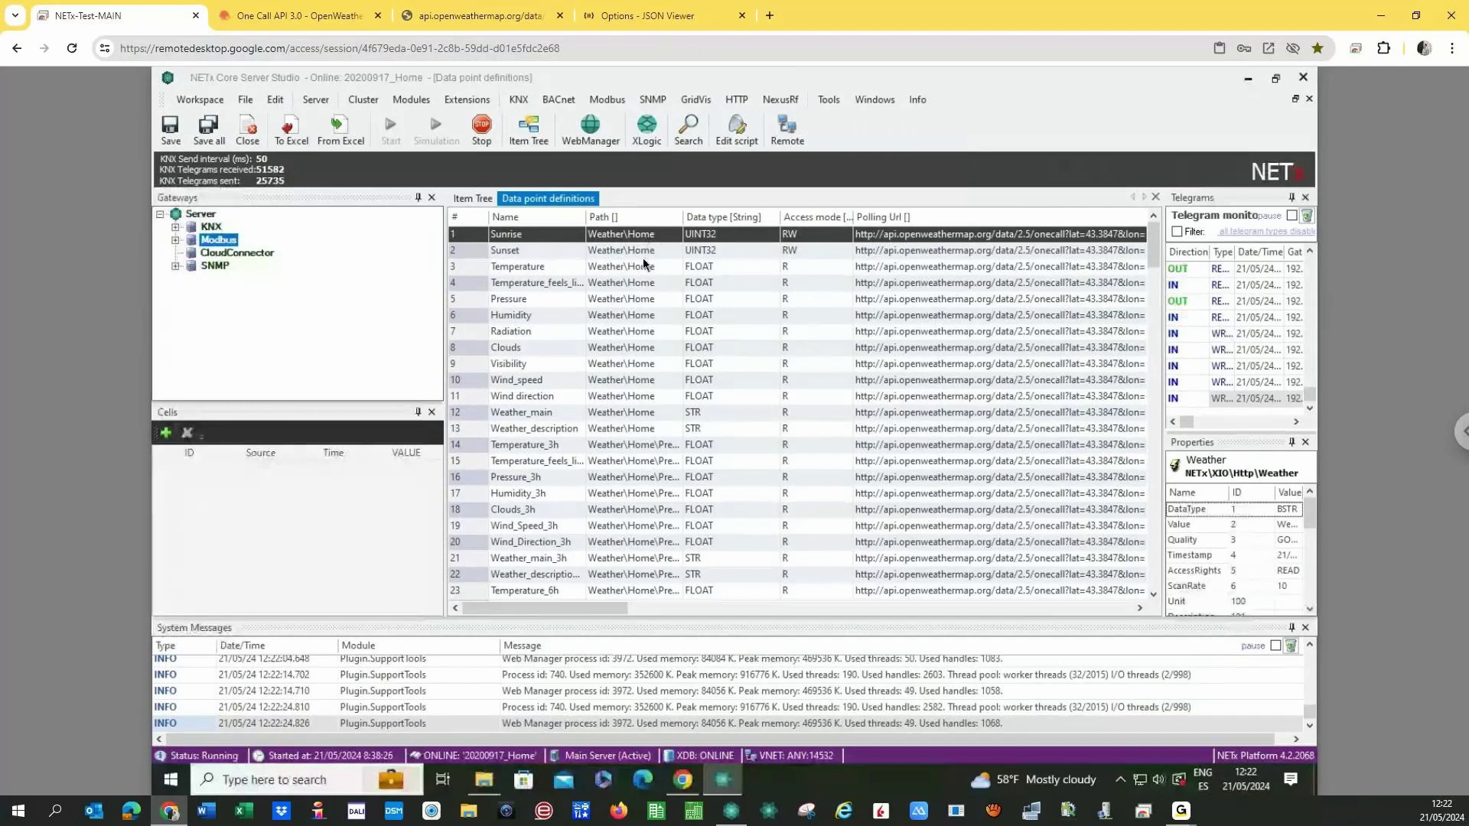
click(486, 268)
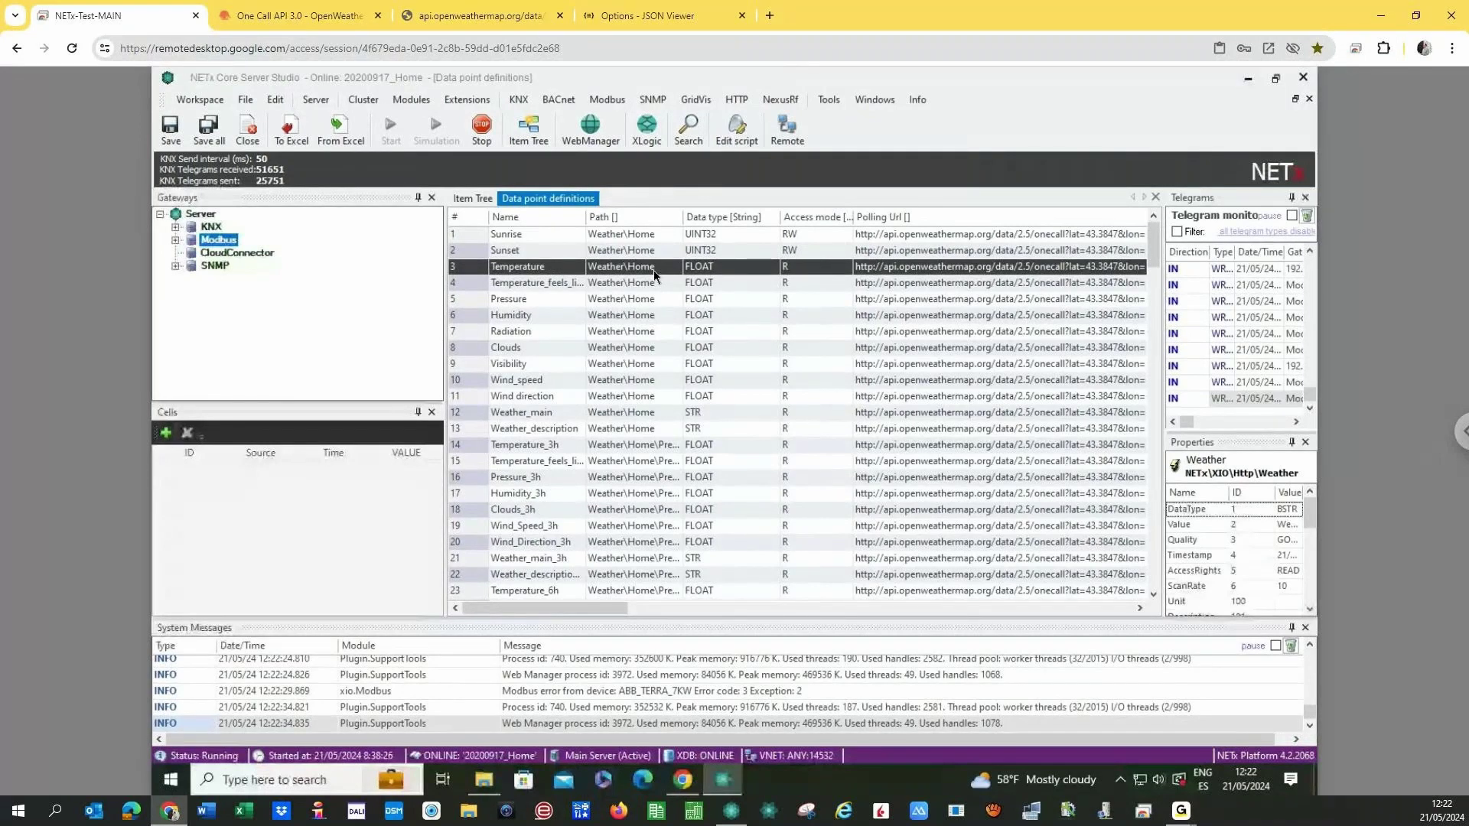
drag(582, 608, 757, 612)
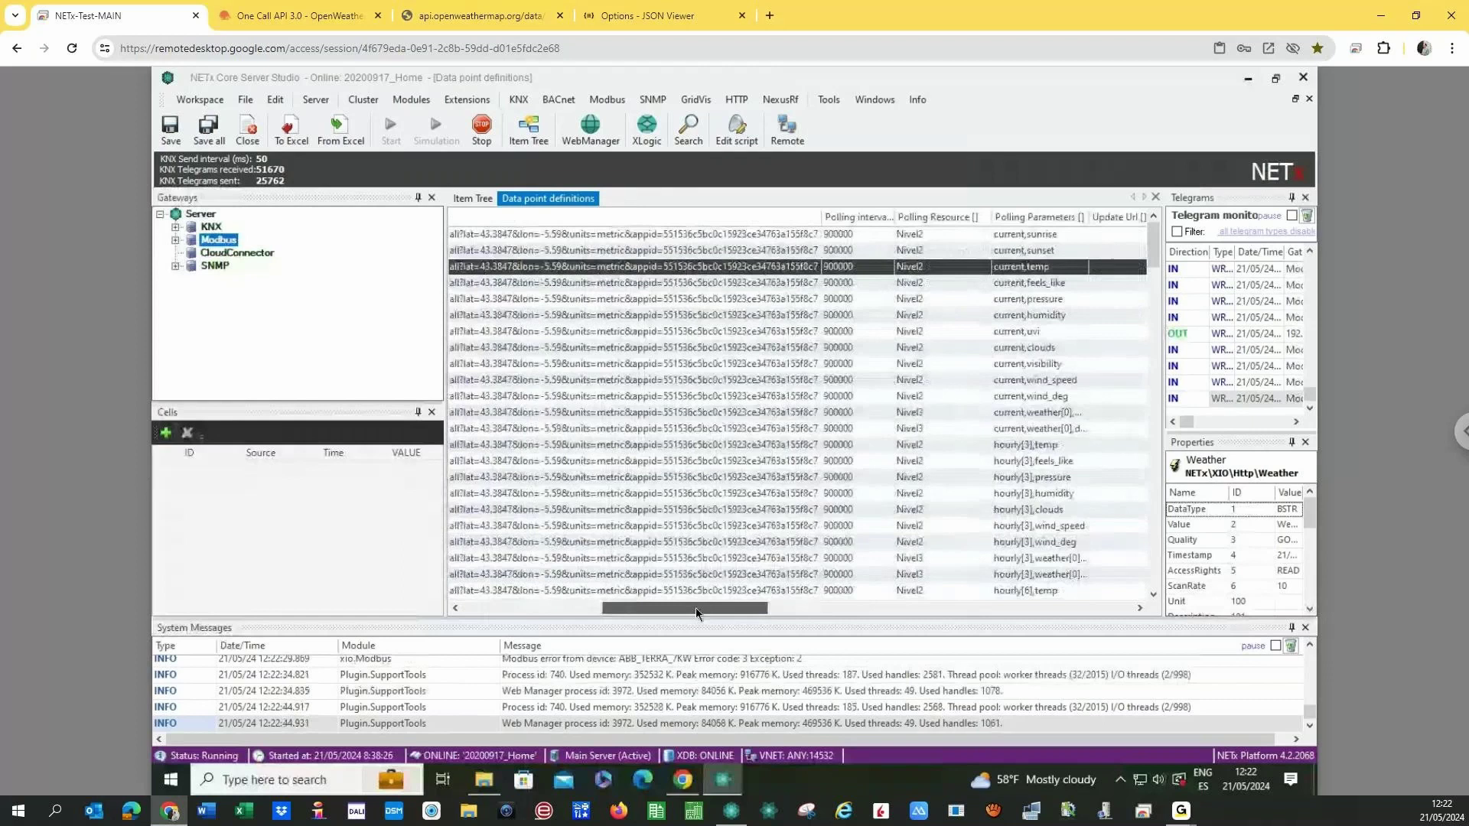
drag(695, 607, 752, 608)
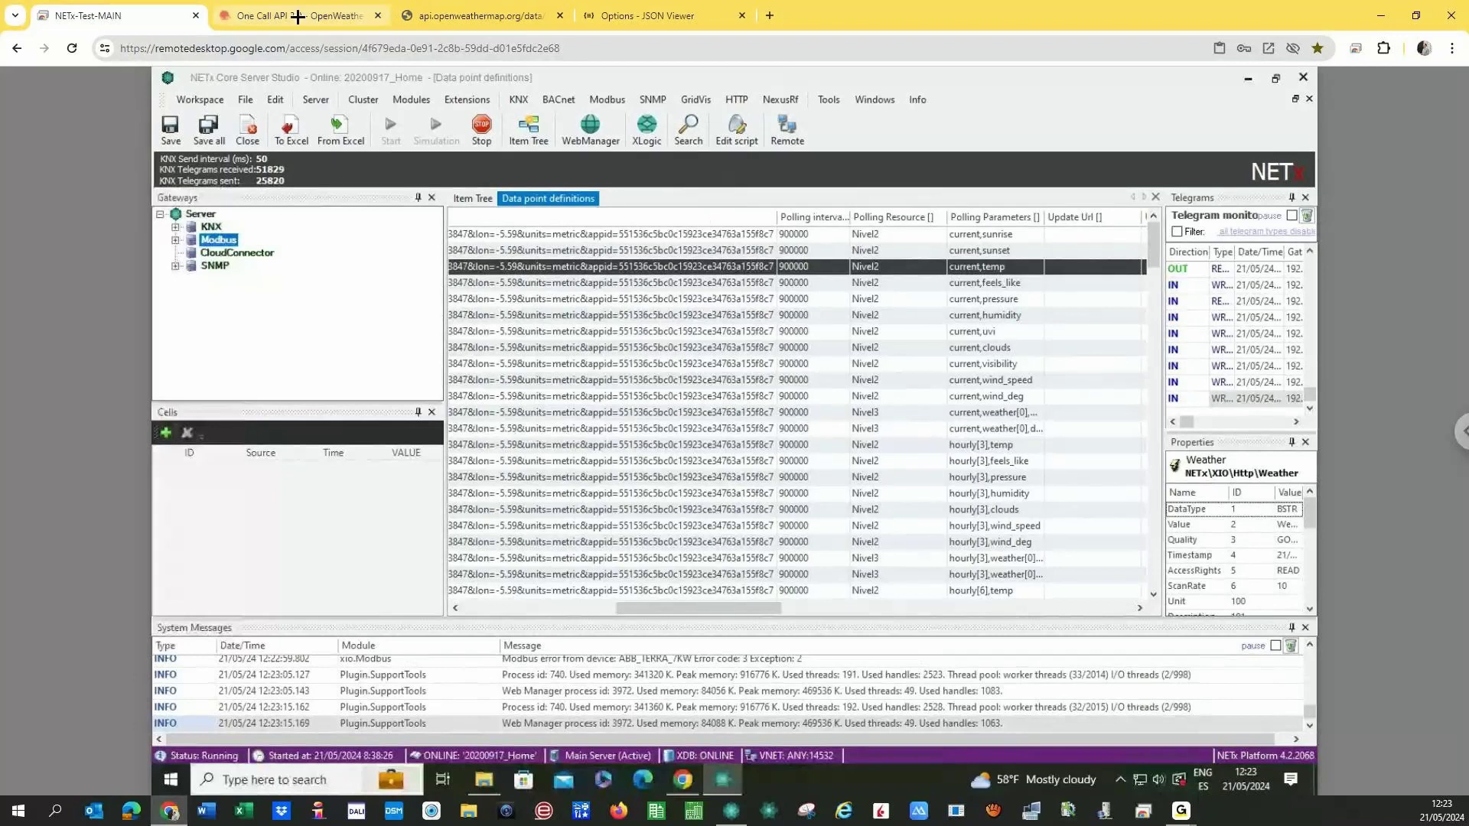
Highlight the "current" key in the OpenWeather JSON response and examine how the weather values are nested.
click(398, 21)
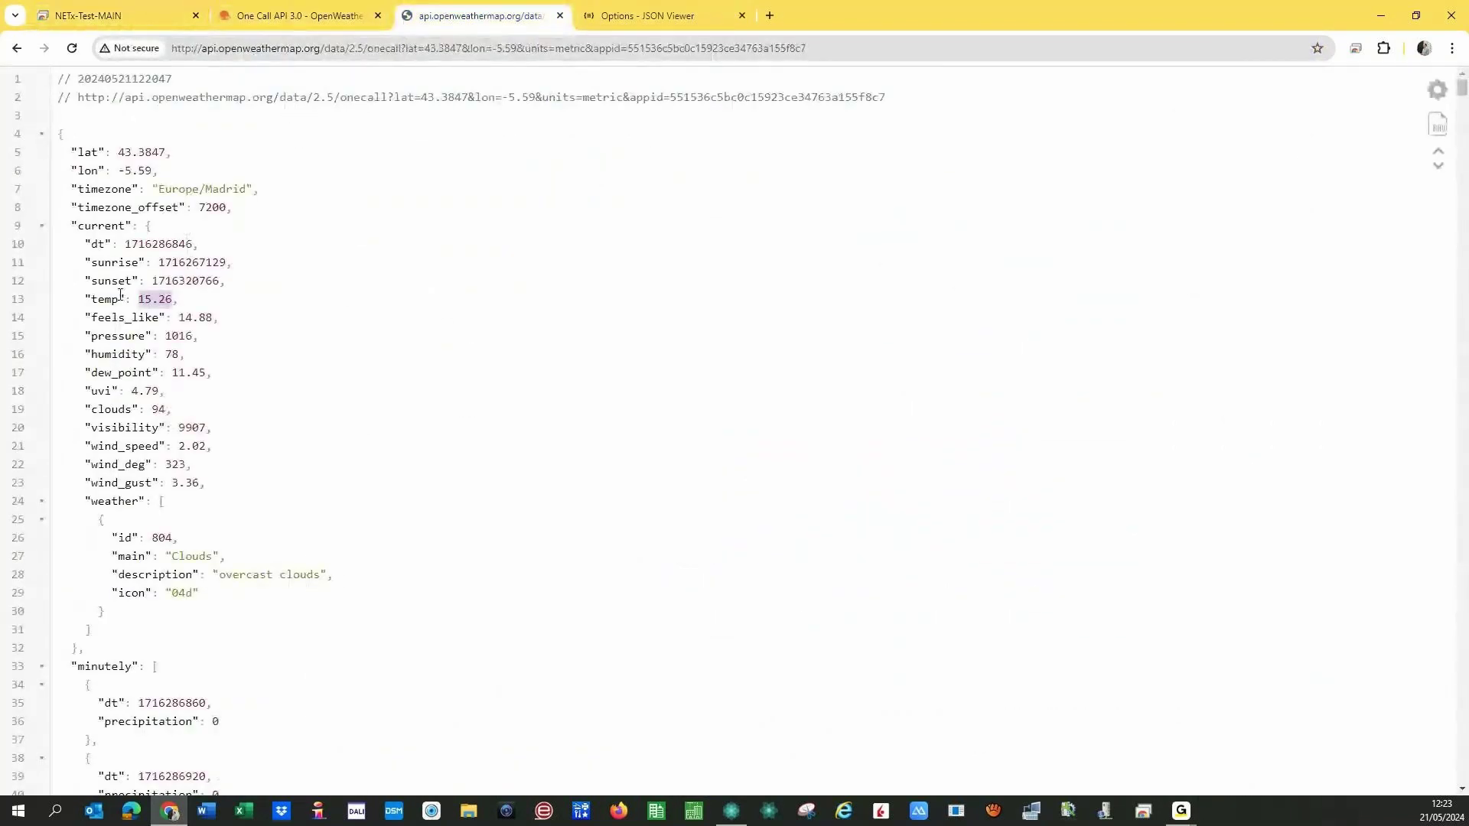
drag(79, 226, 124, 227)
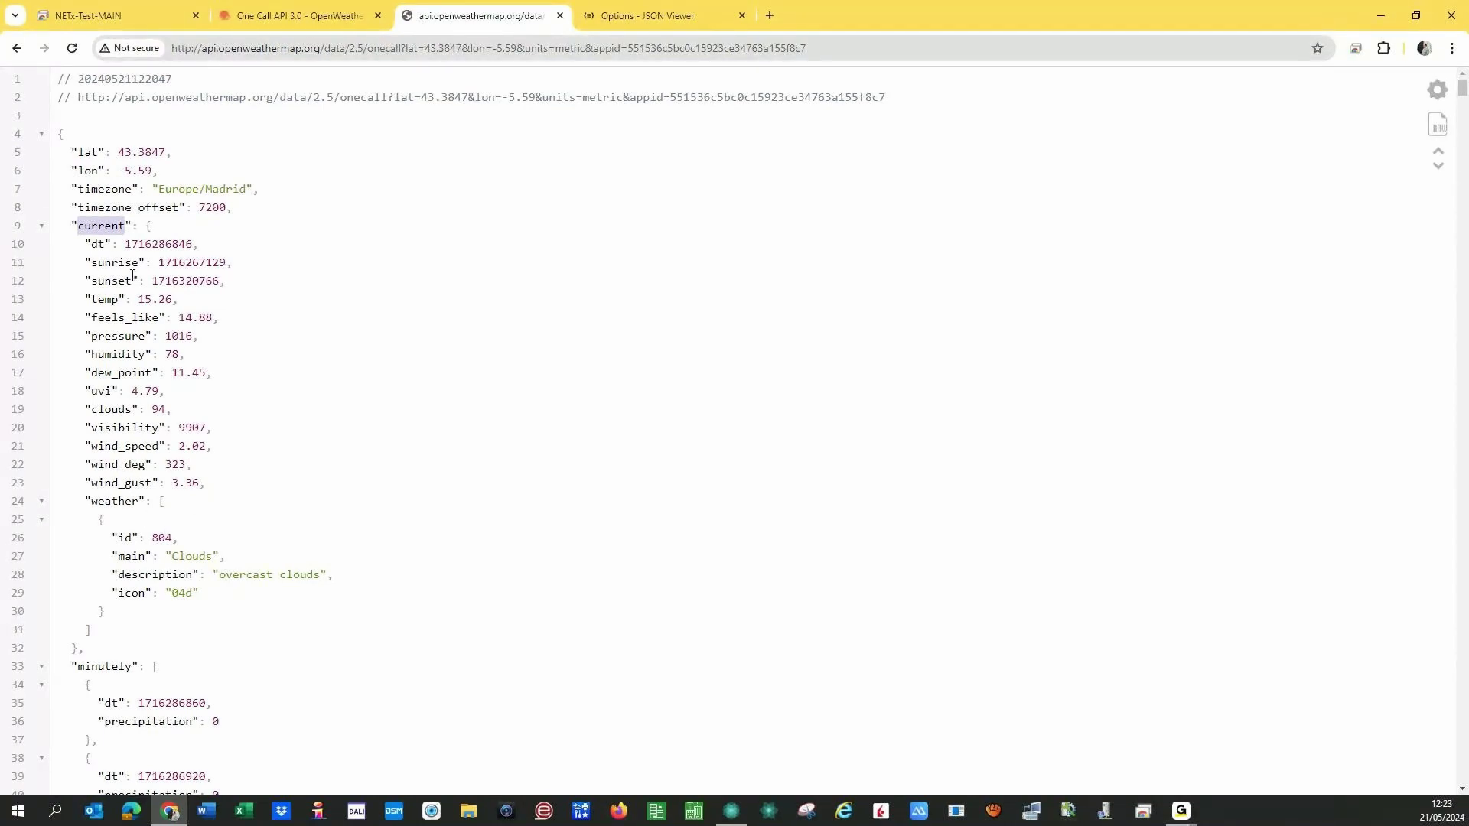
mouse_move(1462, 90)
mouse_down()
mouse_move(1461, 808)
mouse_move(1459, 71)
mouse_up()
Return to the NETx-Test-MAIN remote session and open the live HTTP resource definitions.
click(134, 14)
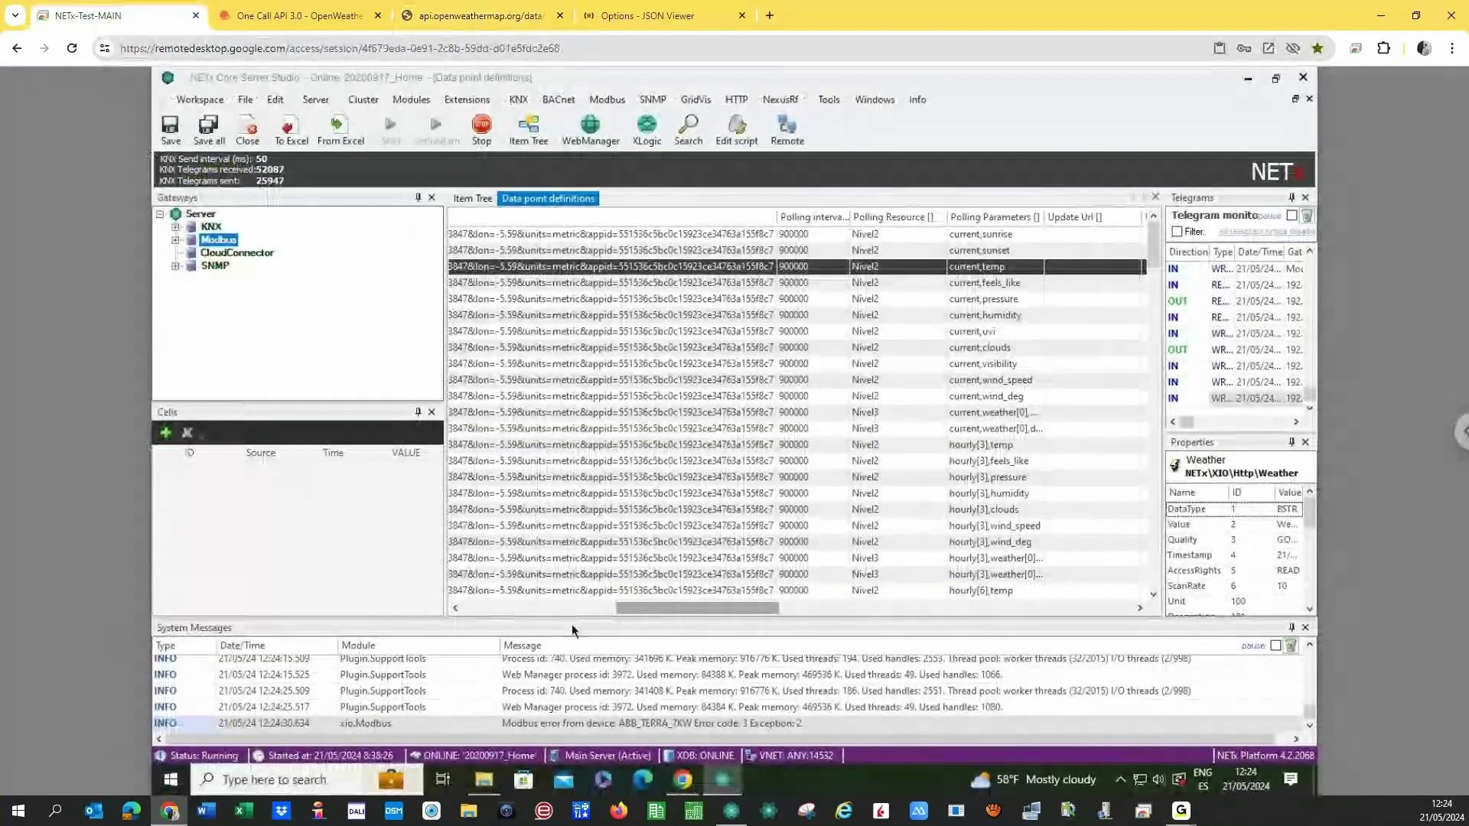
scroll(571, 624, left, 3)
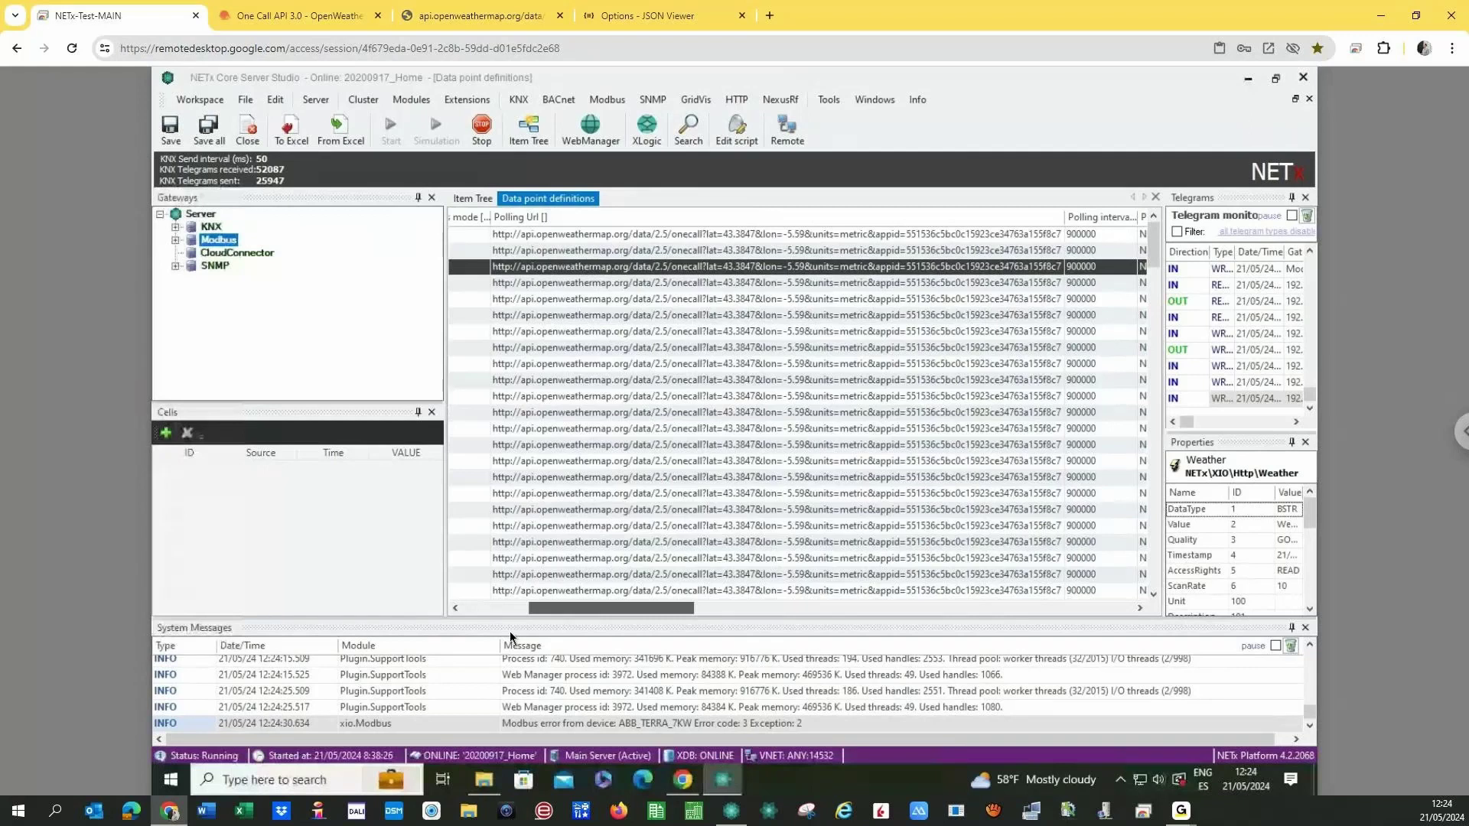
click(735, 99)
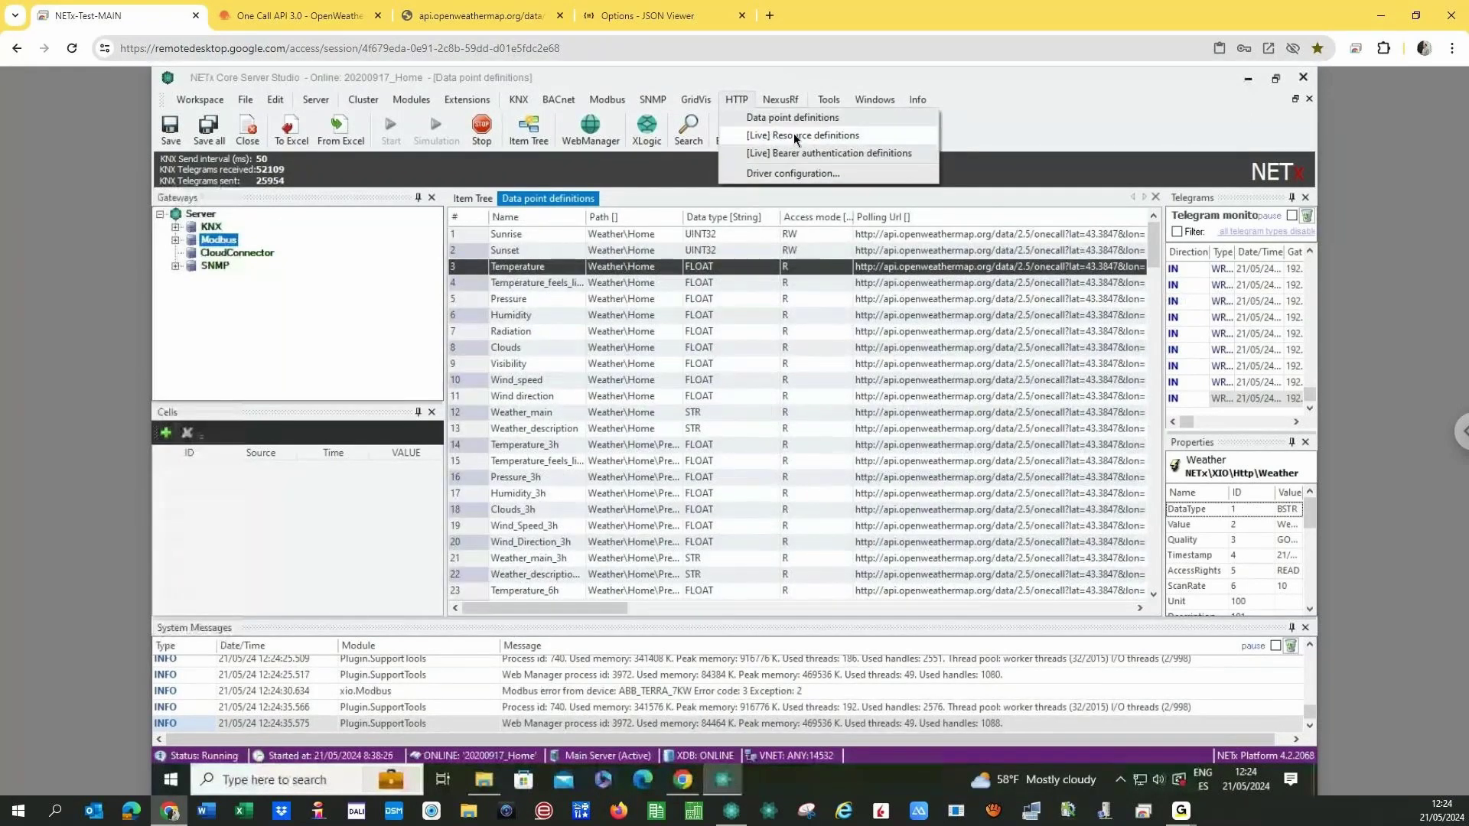
click(788, 135)
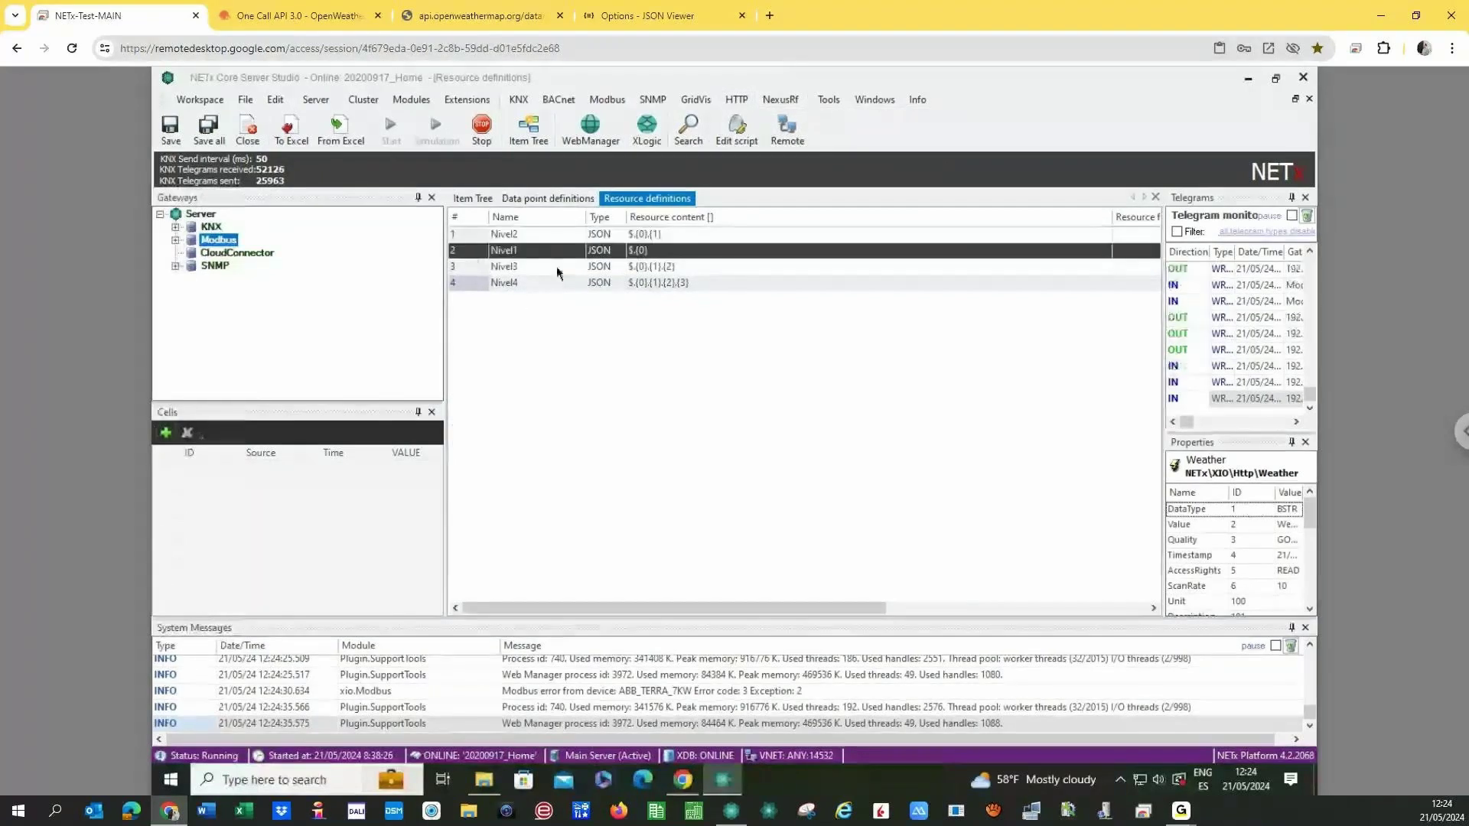
Review the type options of the Nivel2 resource, keep JSON, and compare the resource content levels with the API response.
click(619, 237)
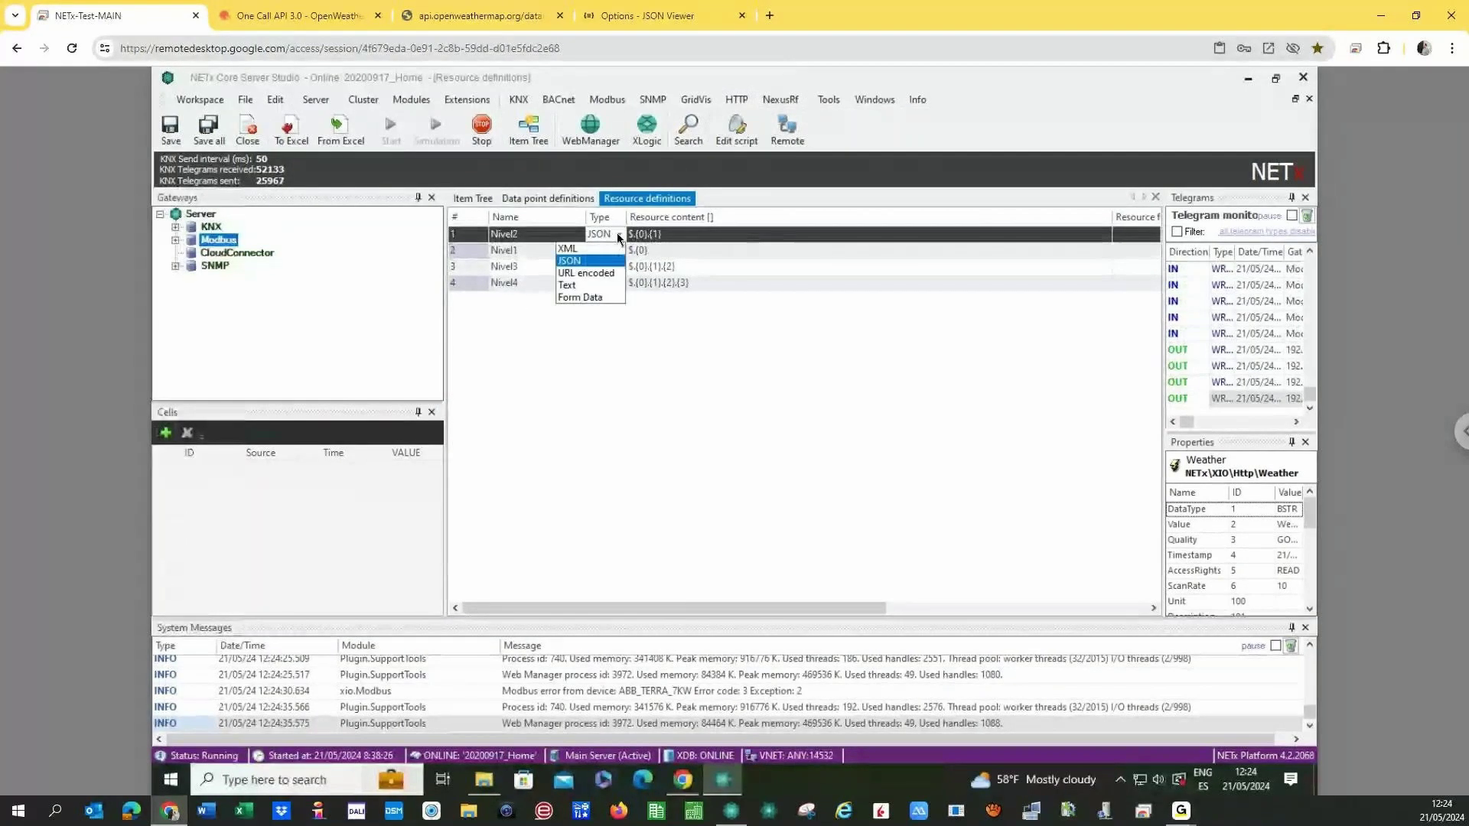
click(566, 261)
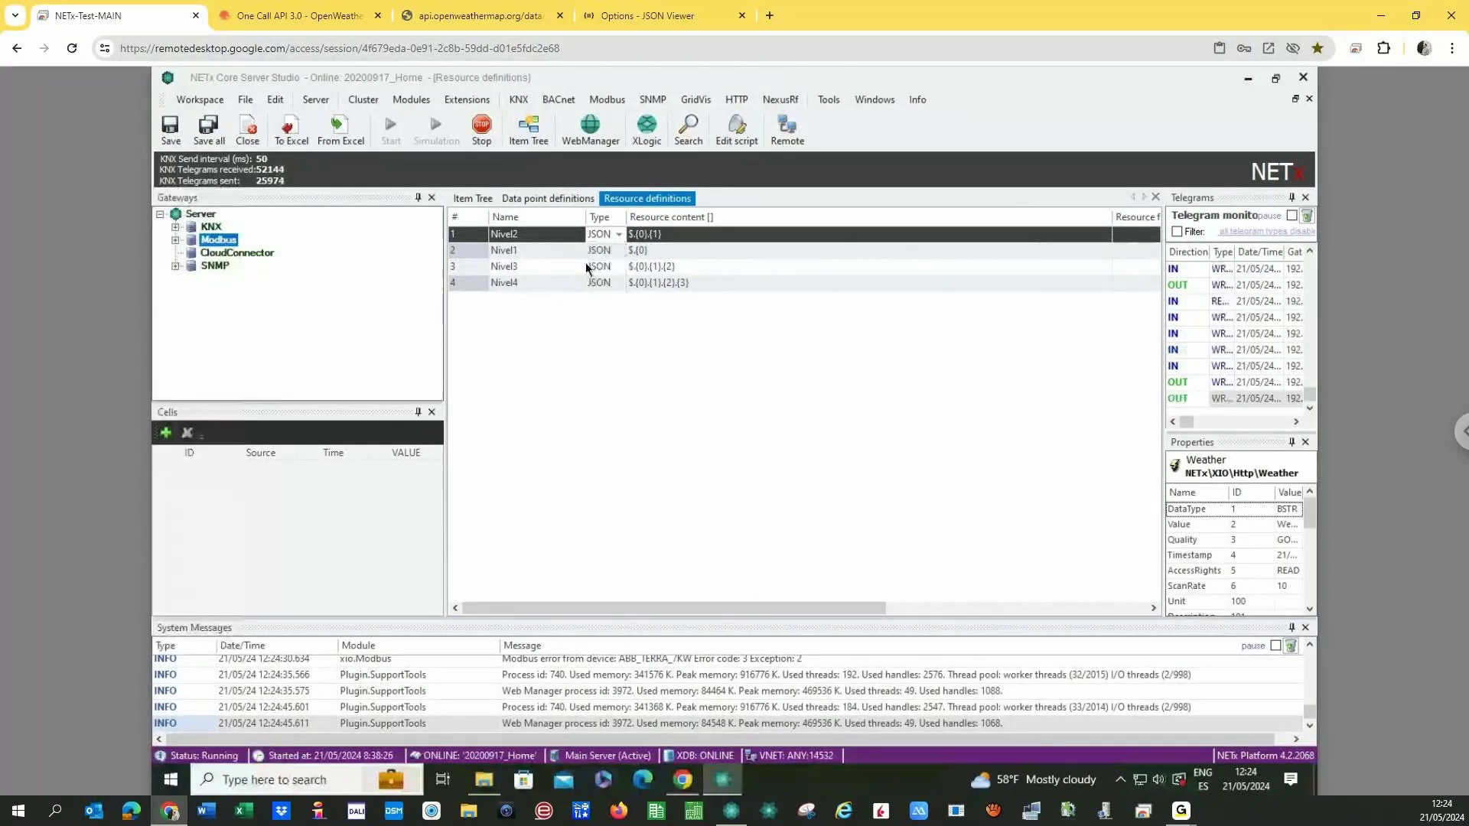
click(619, 236)
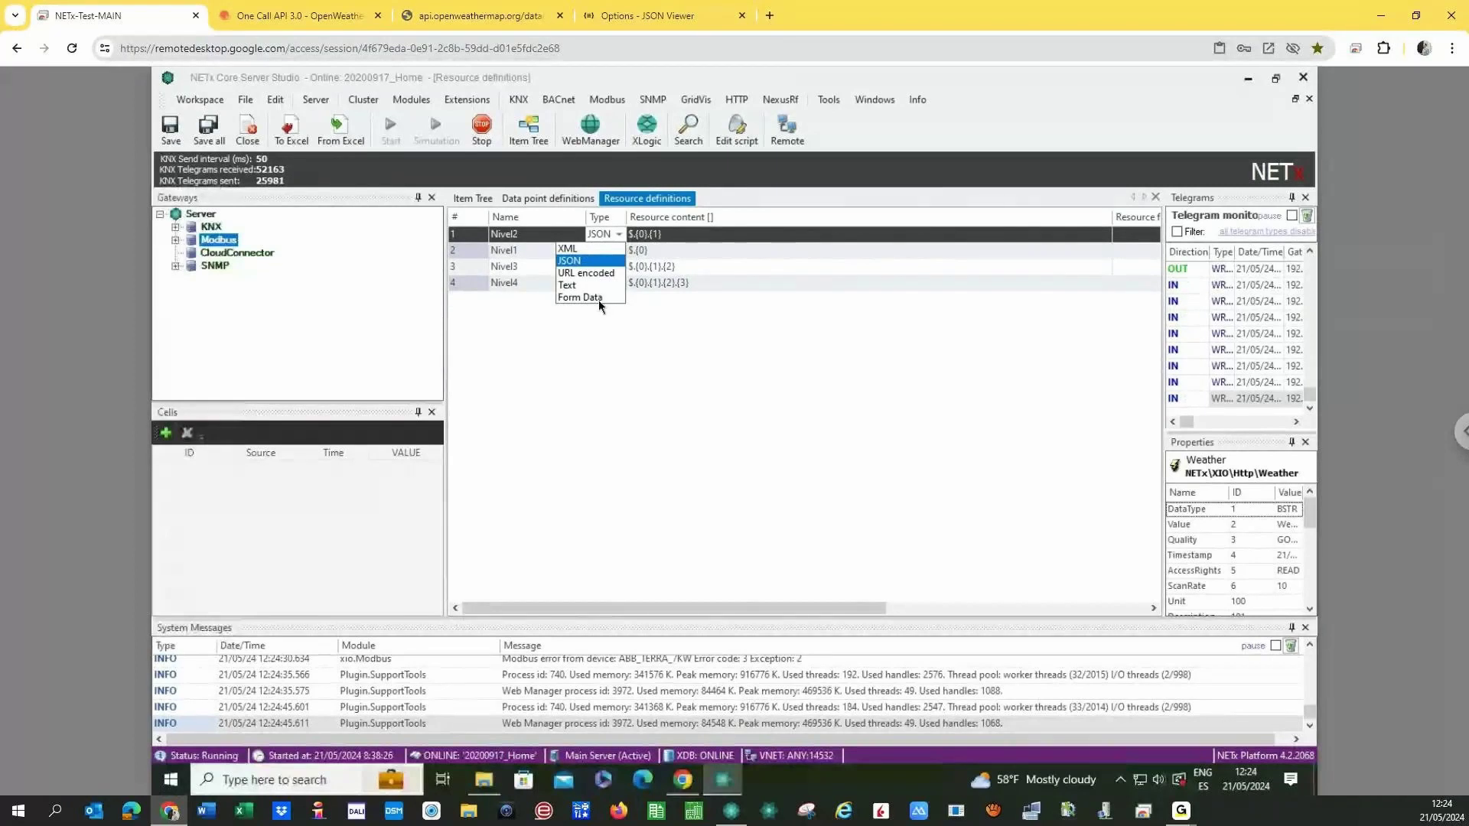
click(593, 341)
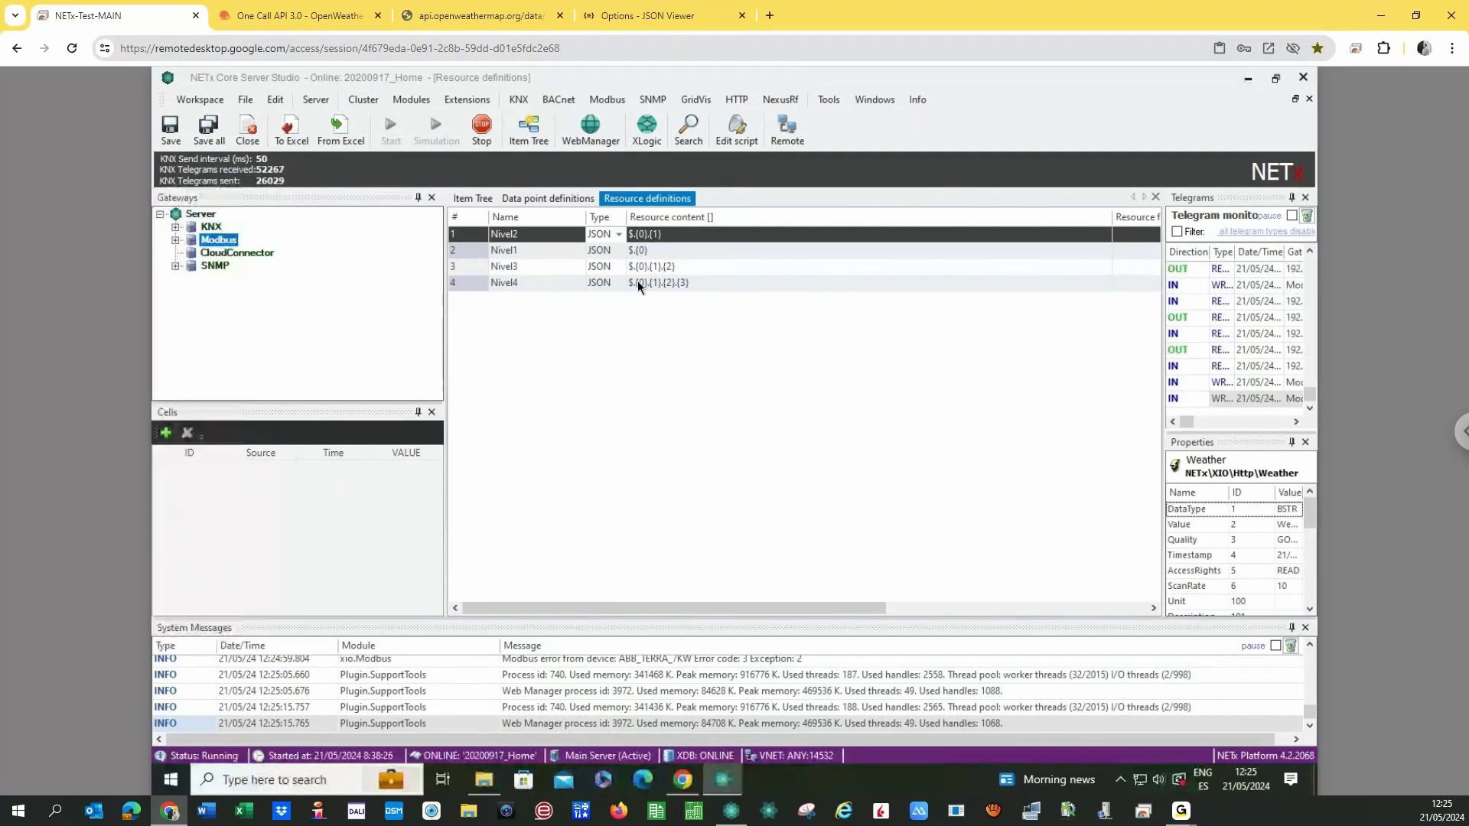
click(470, 17)
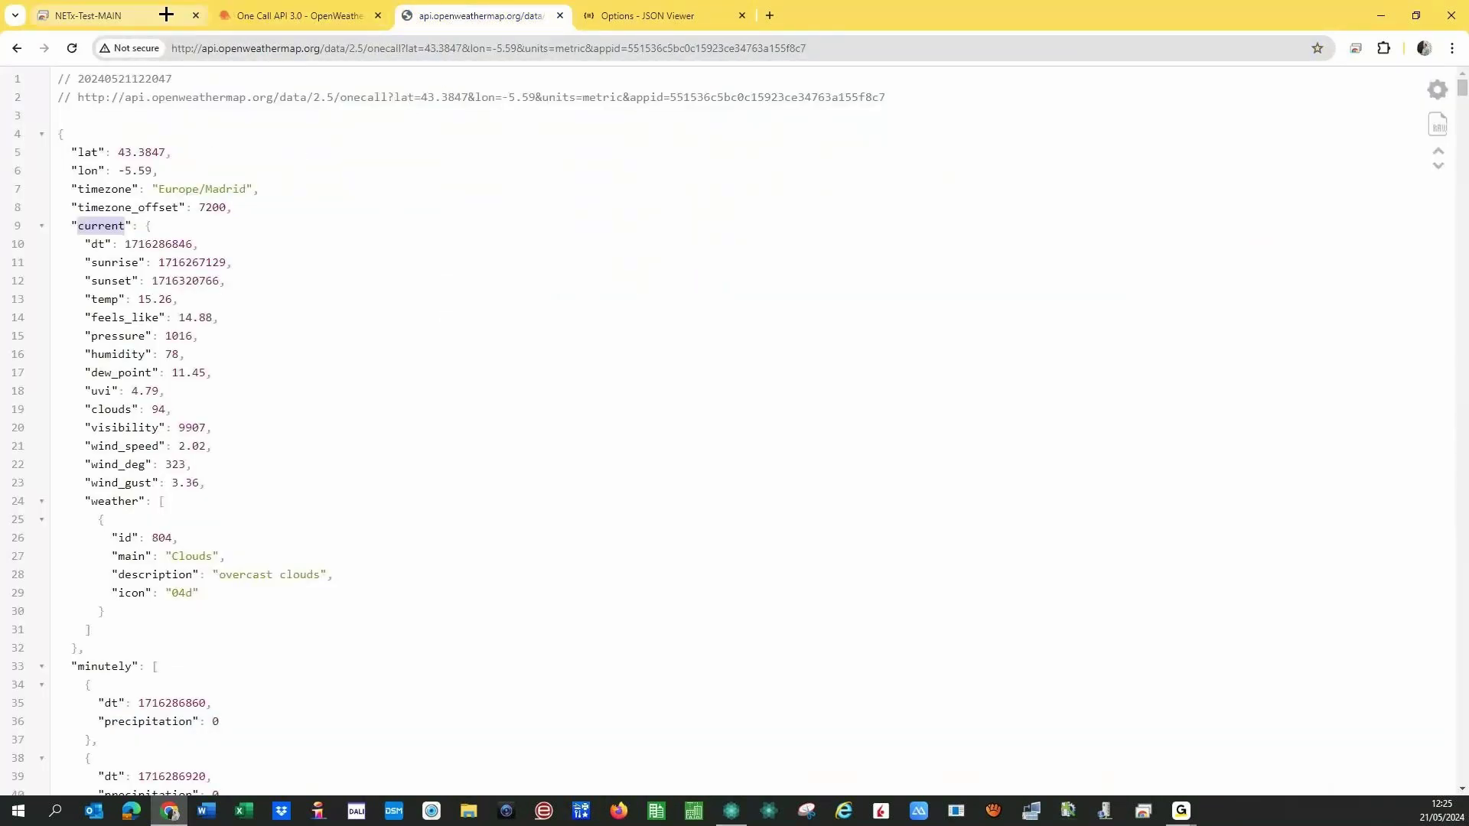
click(107, 16)
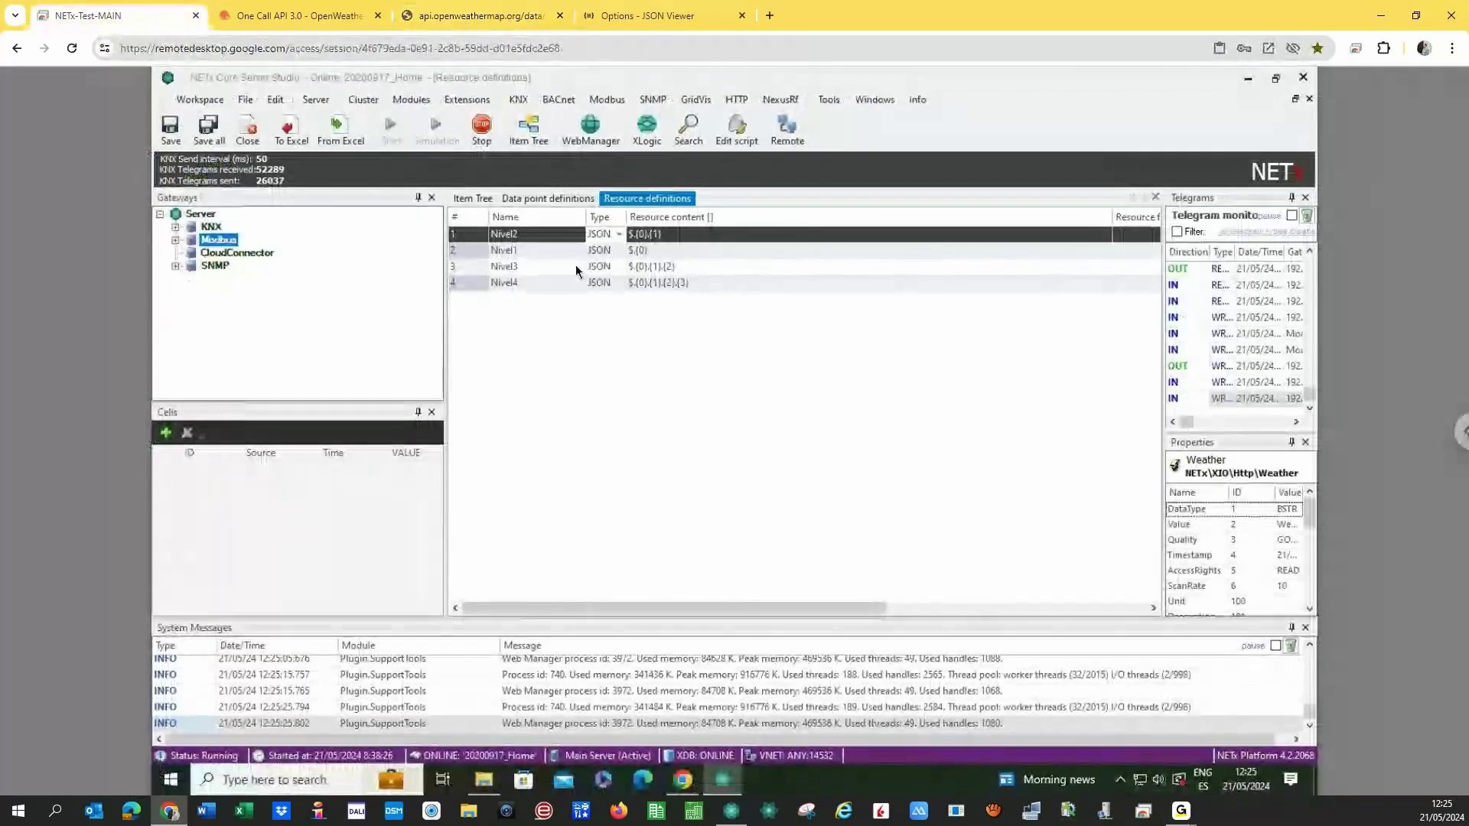
Widen the Path column in the data point definitions and examine the forecast points' paths, polling resources and polling parameters.
click(537, 199)
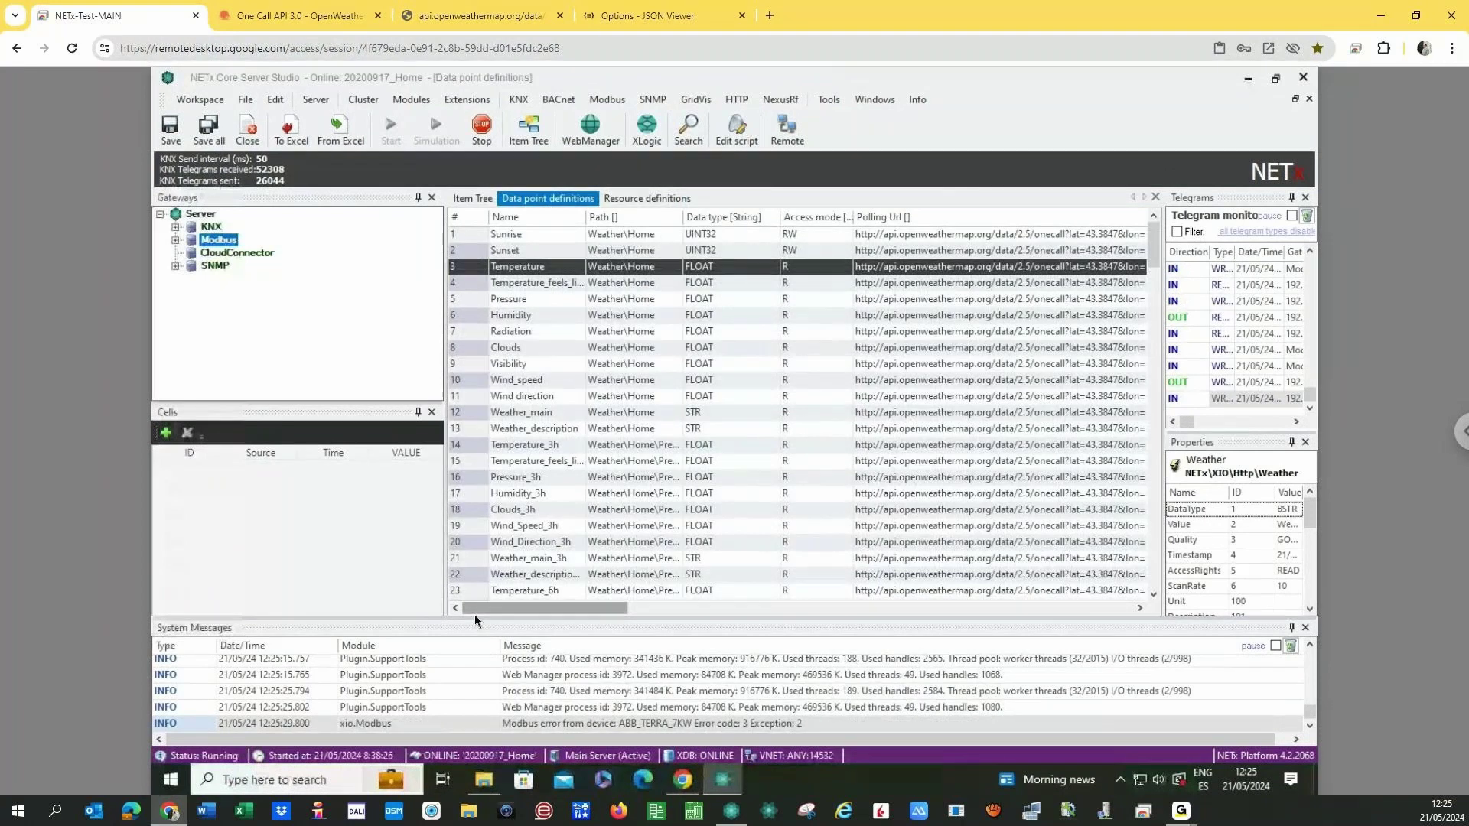
drag(686, 213, 774, 214)
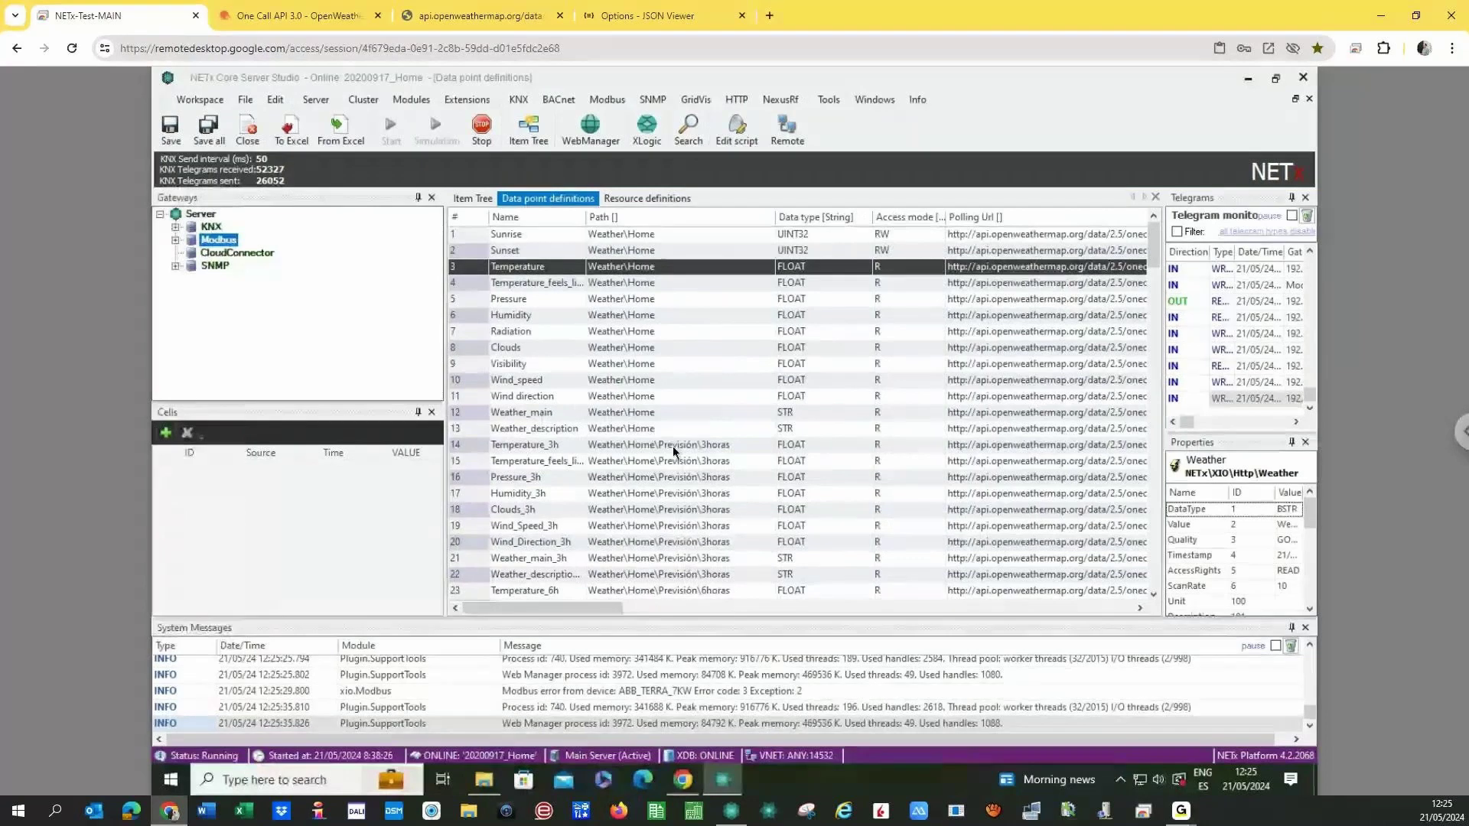
scroll(1149, 260, down, 1)
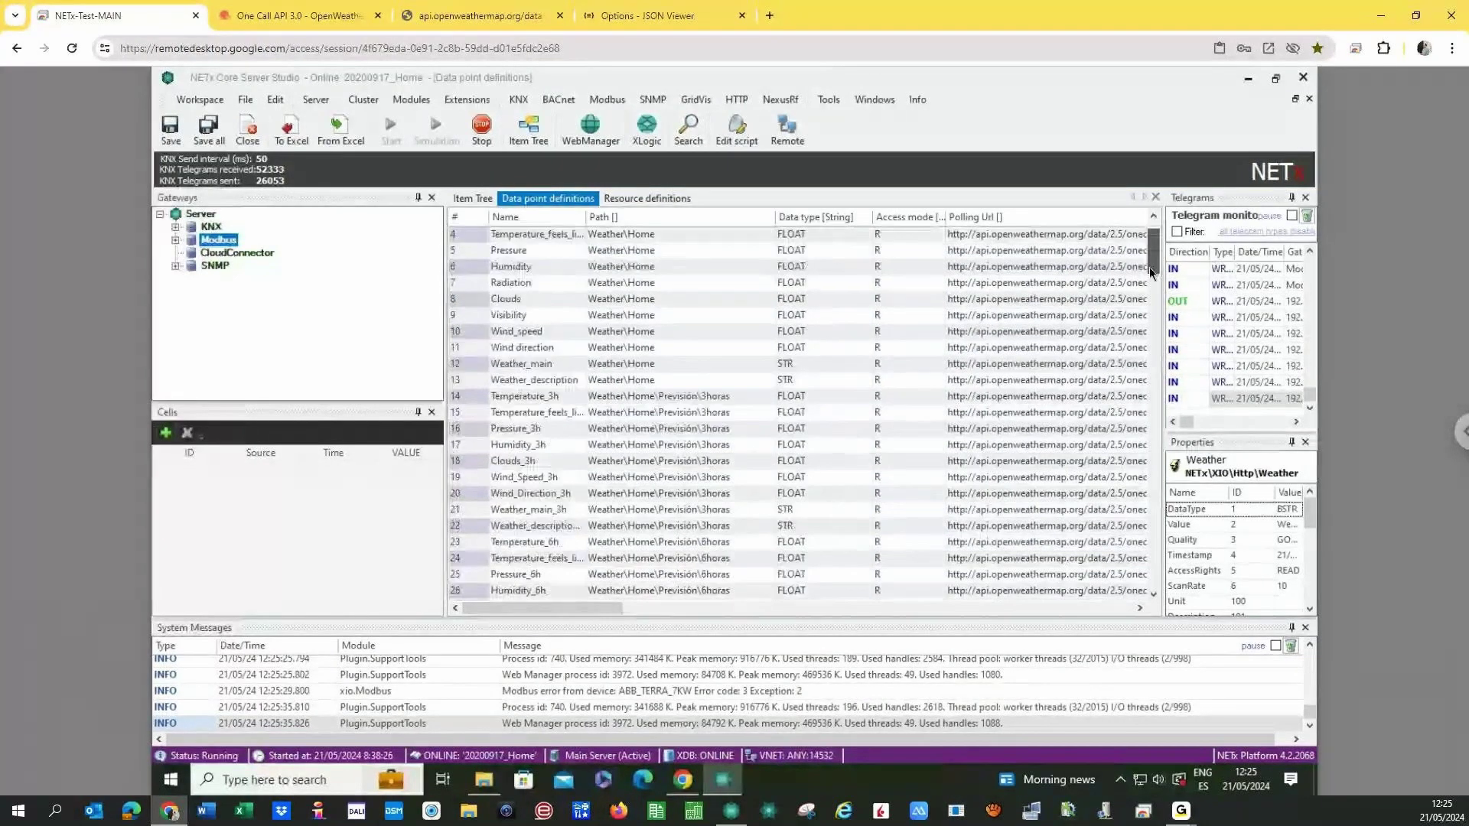
drag(1149, 268, 1151, 229)
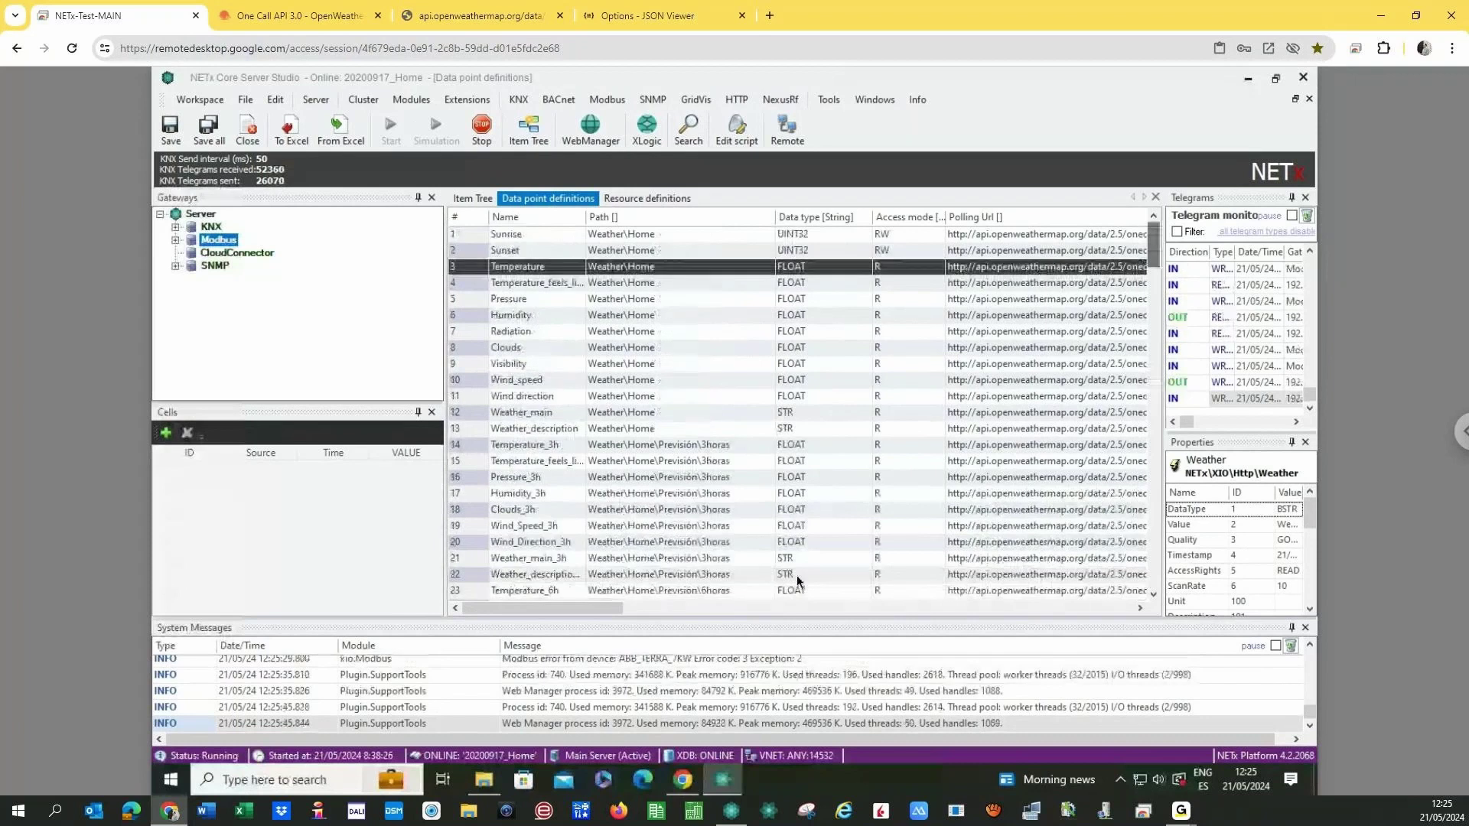
drag(591, 609, 782, 608)
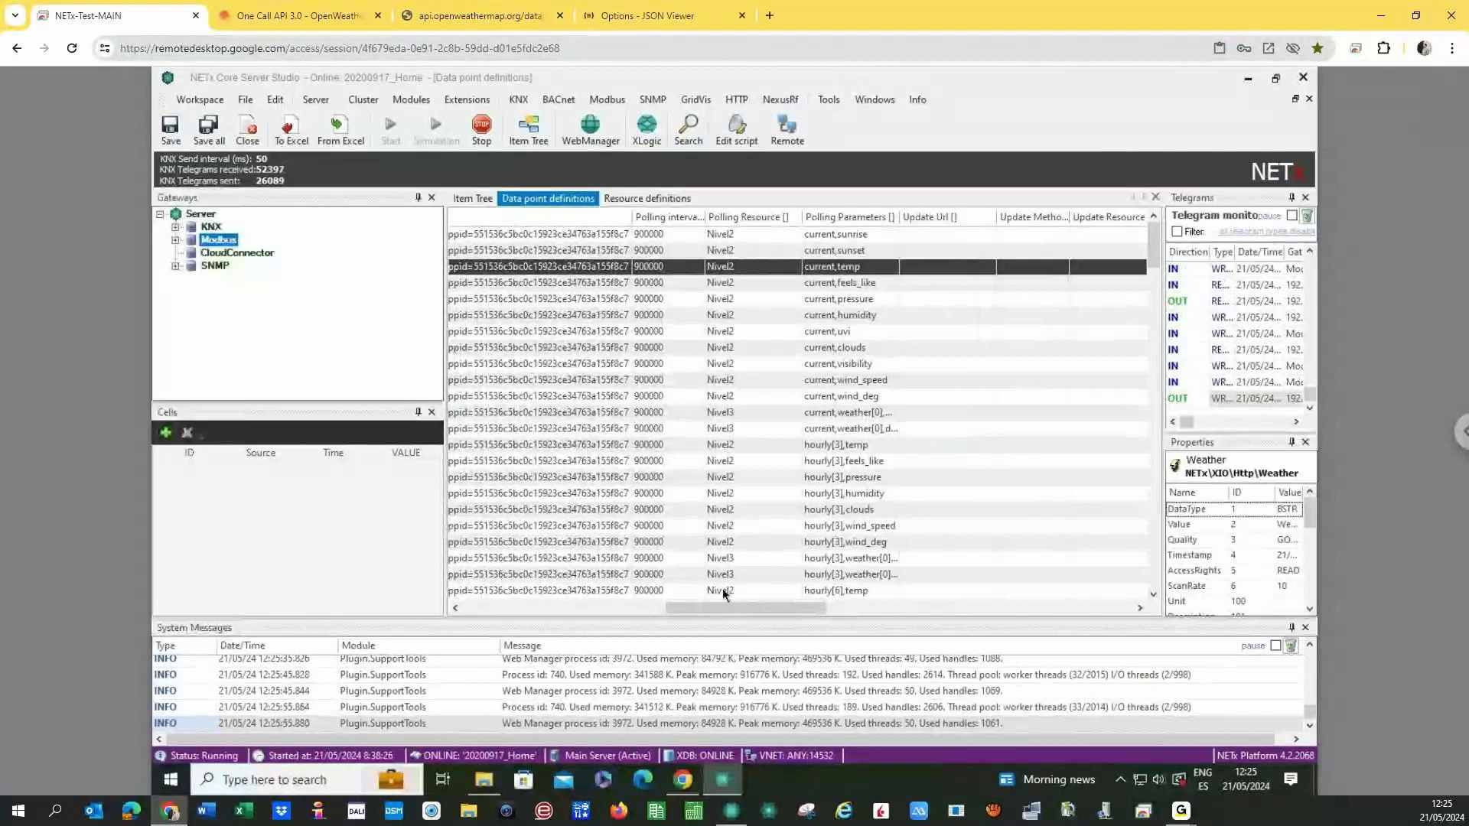
scroll(746, 287, down, 15)
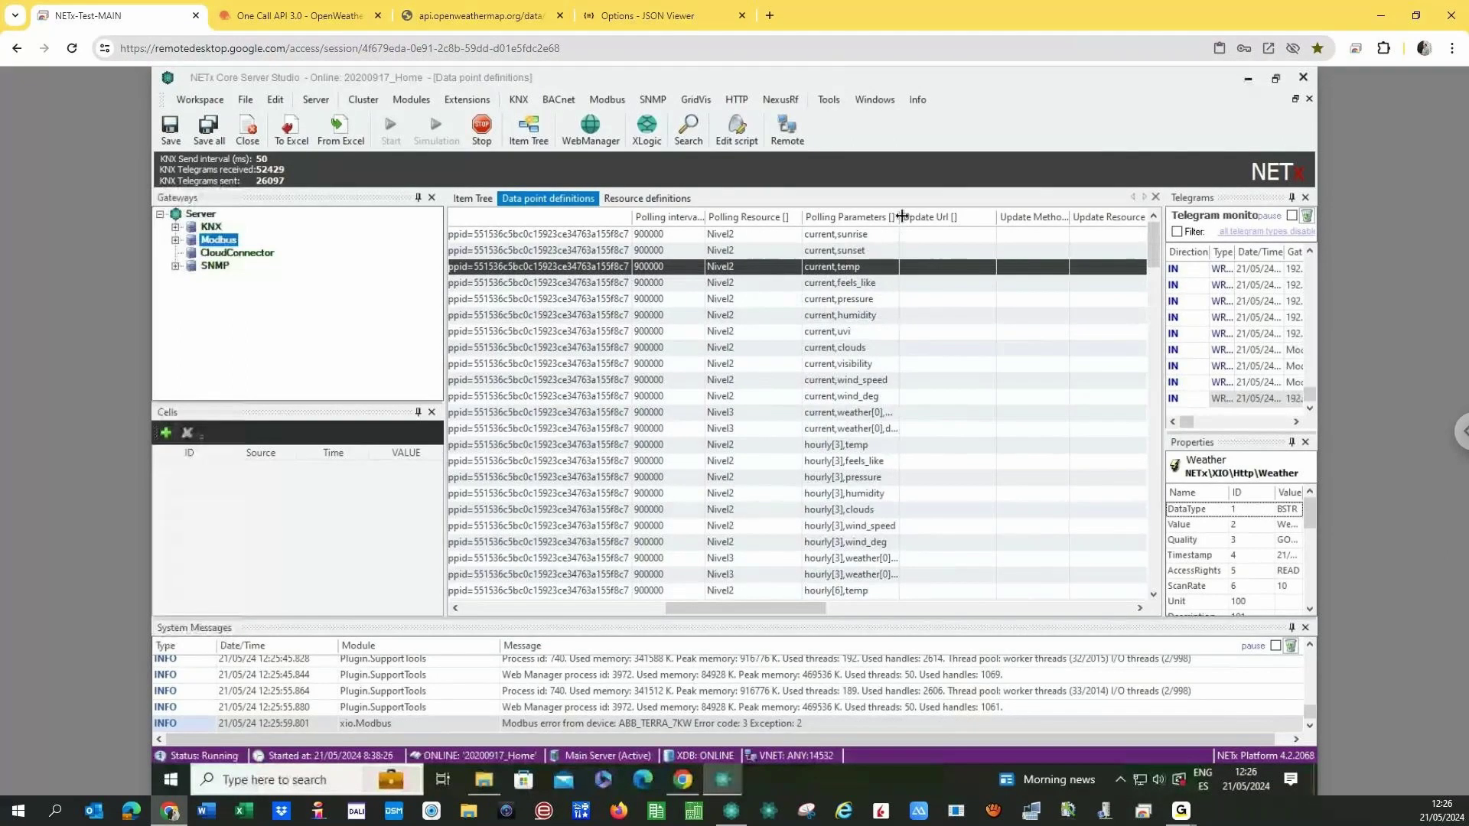
Widen the Polling Parameters column in the data point definitions and examine the points' polling URLs.
drag(899, 217, 942, 217)
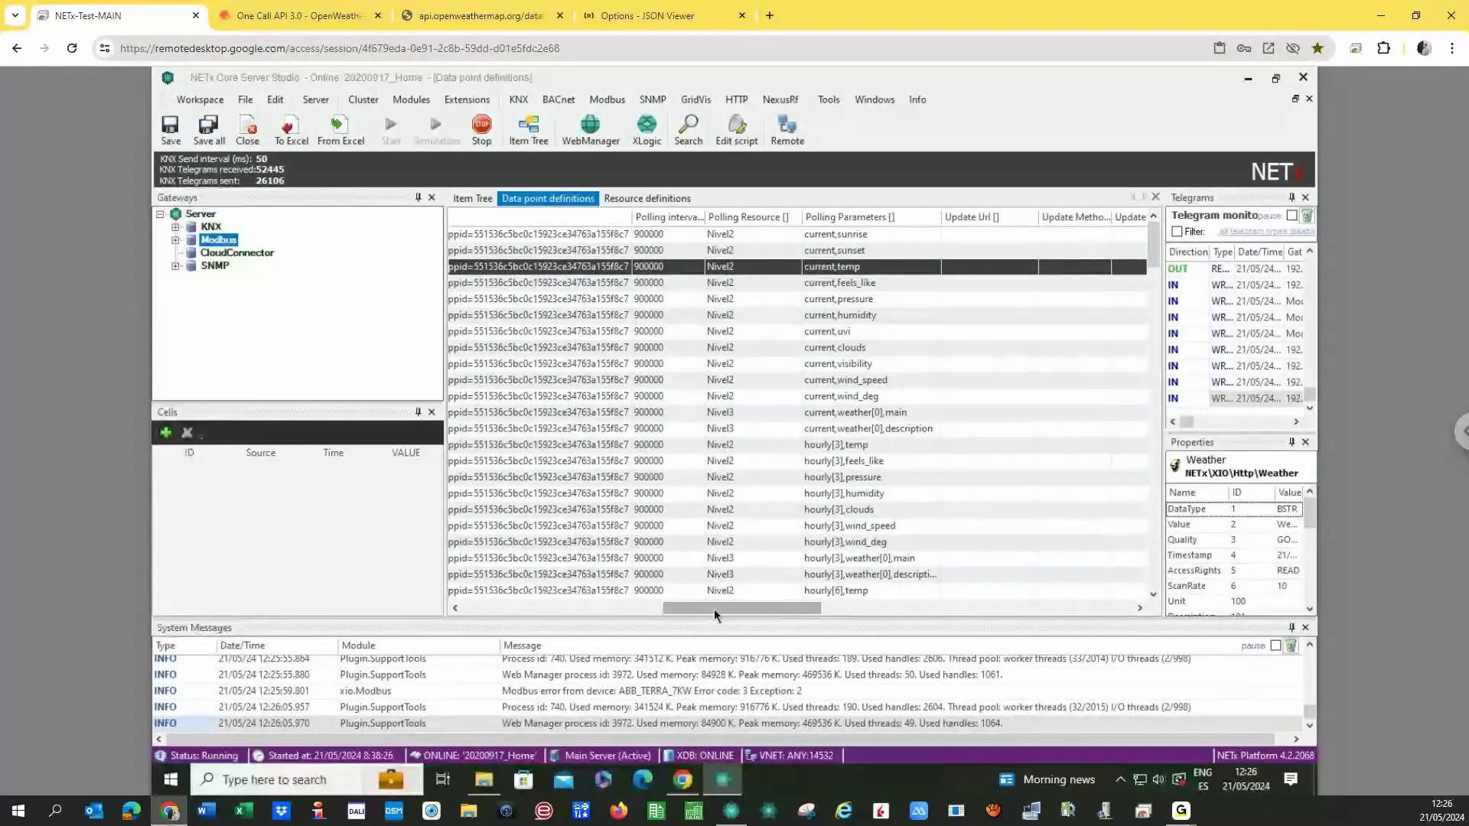
drag(717, 607, 636, 614)
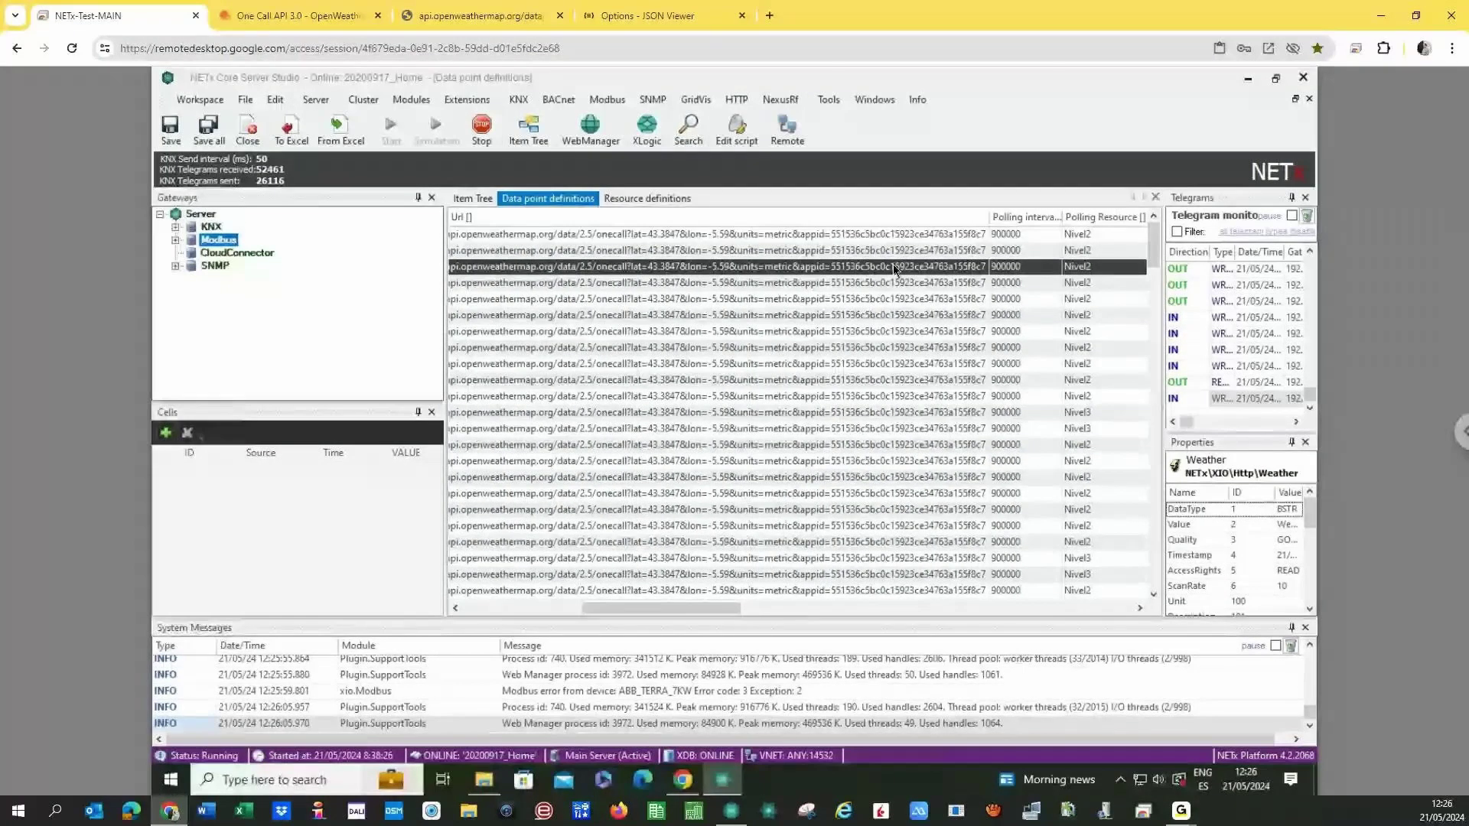
Switch to the OpenWeather site and sign in with the saved account credentials, entering the Windows security PIN to release the password.
click(298, 15)
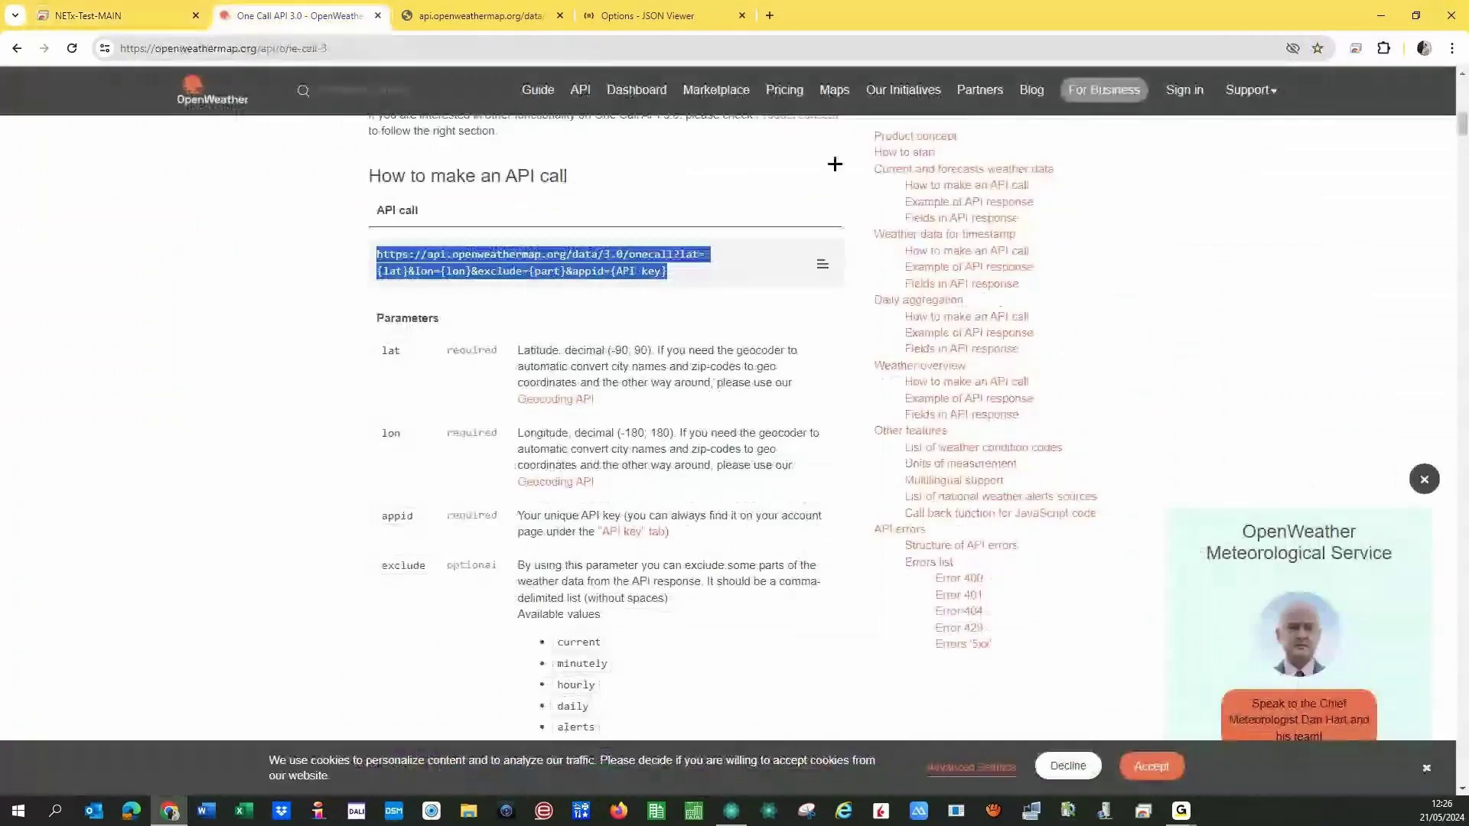
click(1192, 91)
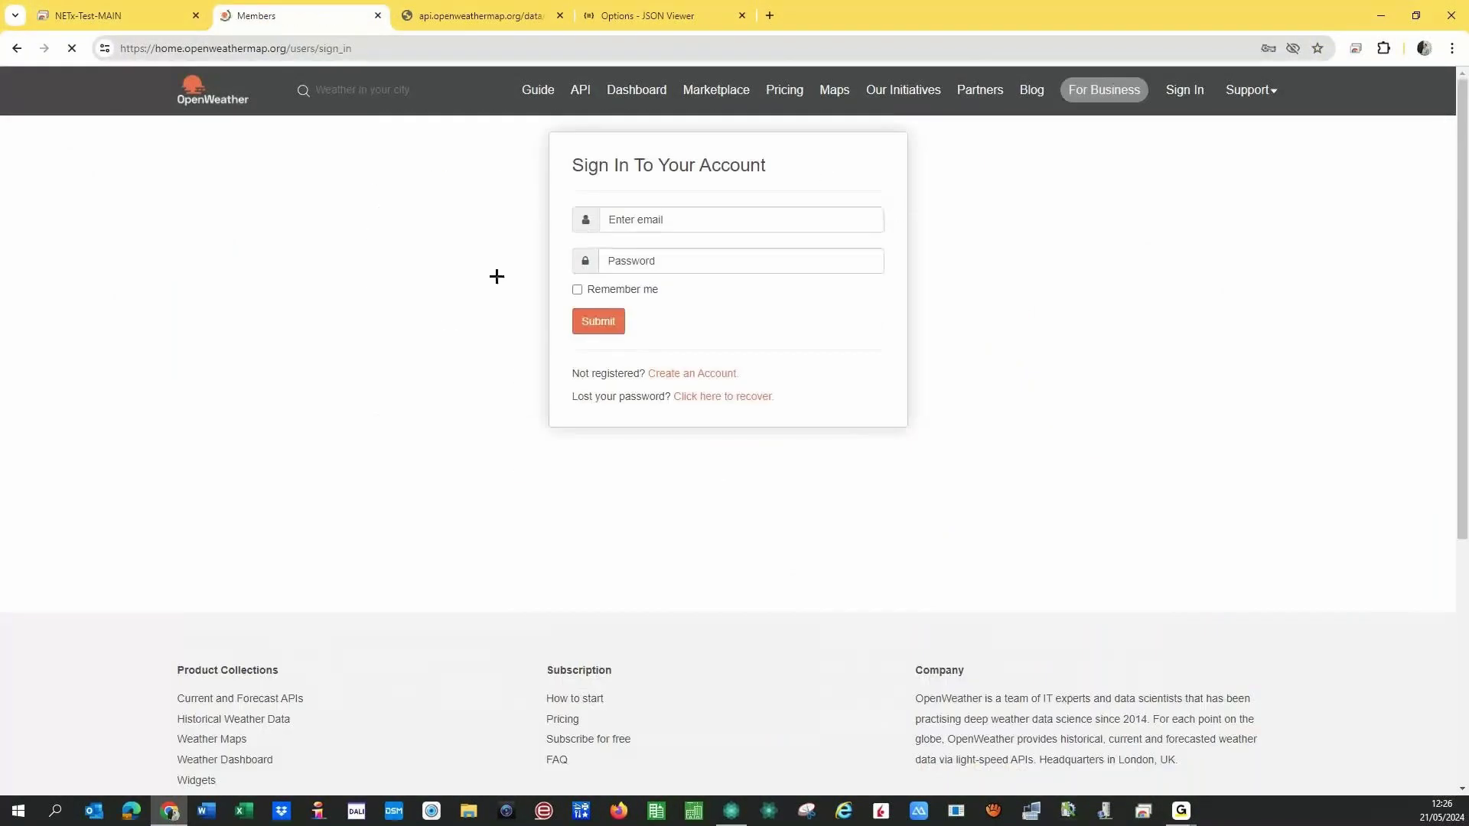
click(689, 227)
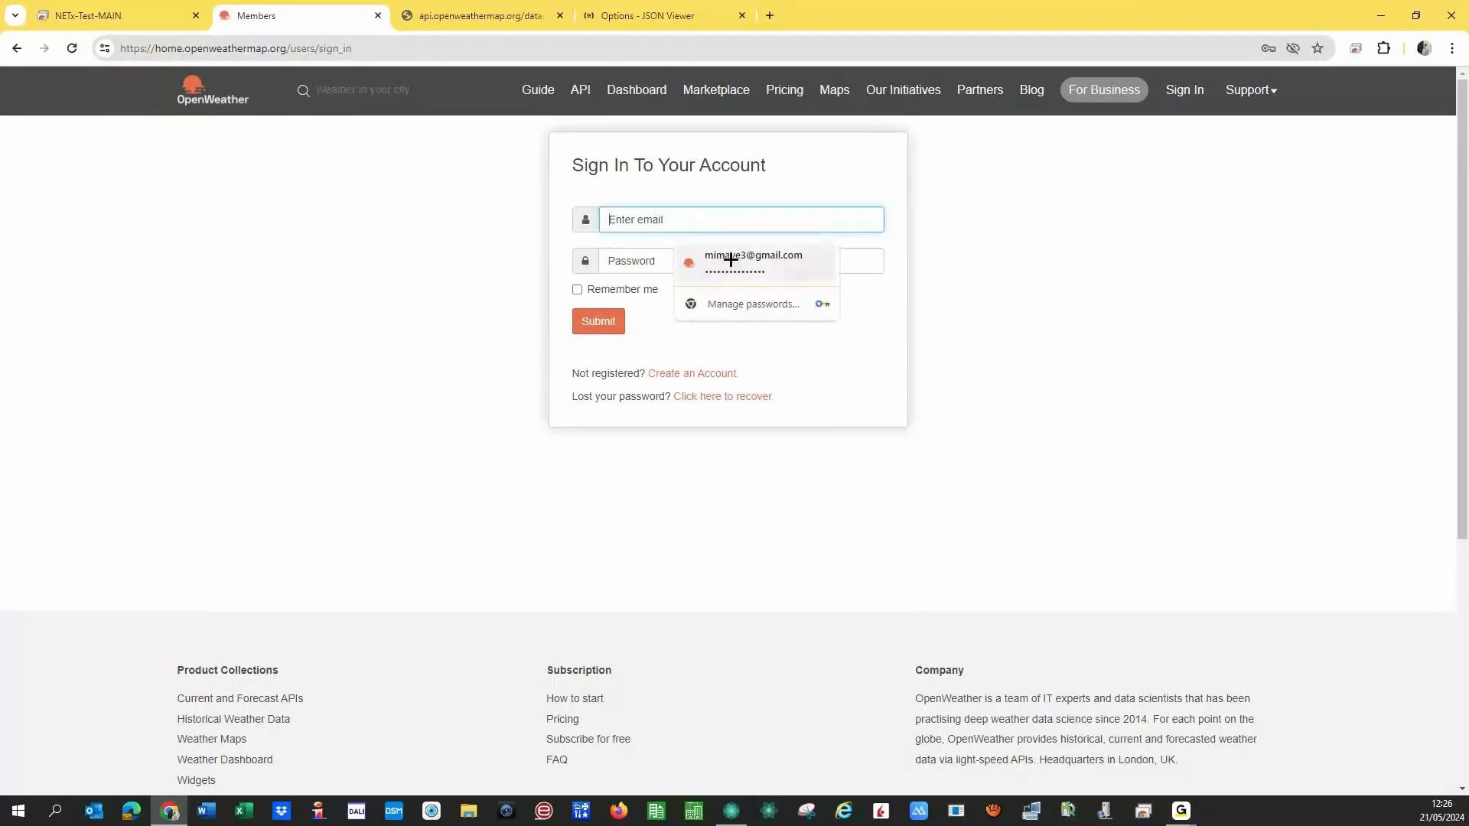
click(661, 268)
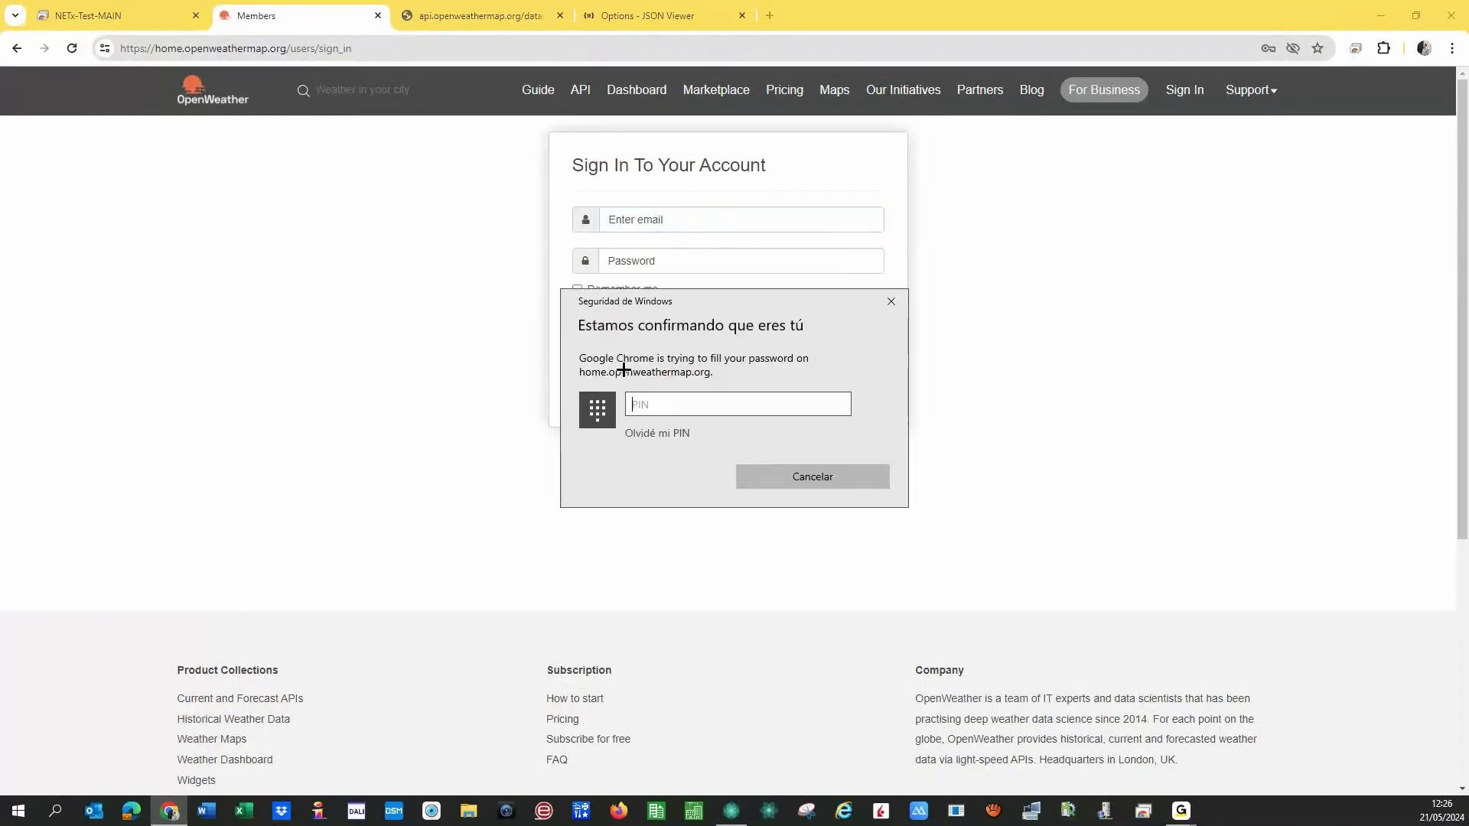
text(••••)
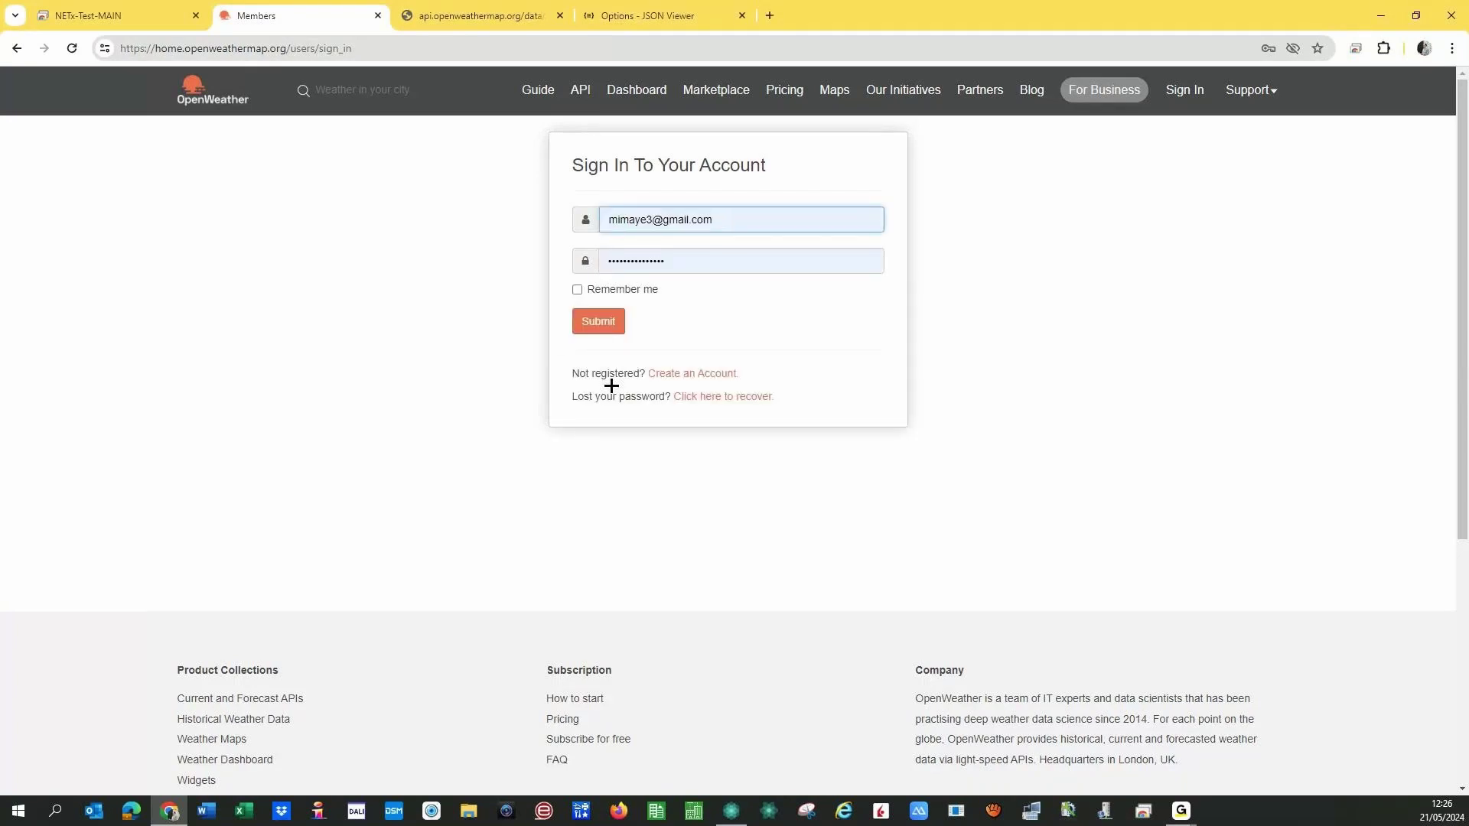
click(605, 325)
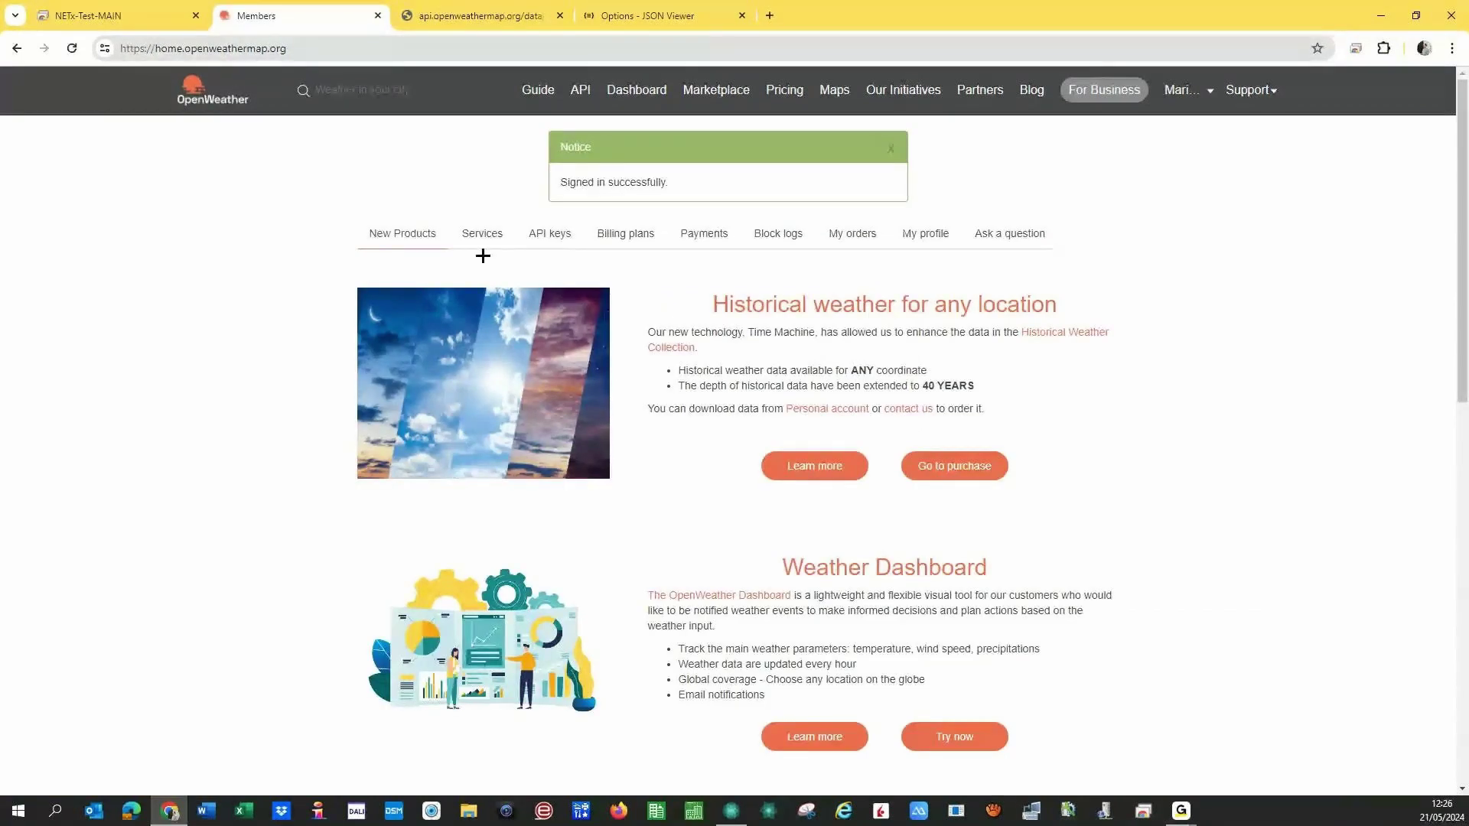
View the OpenWeather account's API keys, close that page and return to the NETx-Test-MAIN remote session.
click(546, 238)
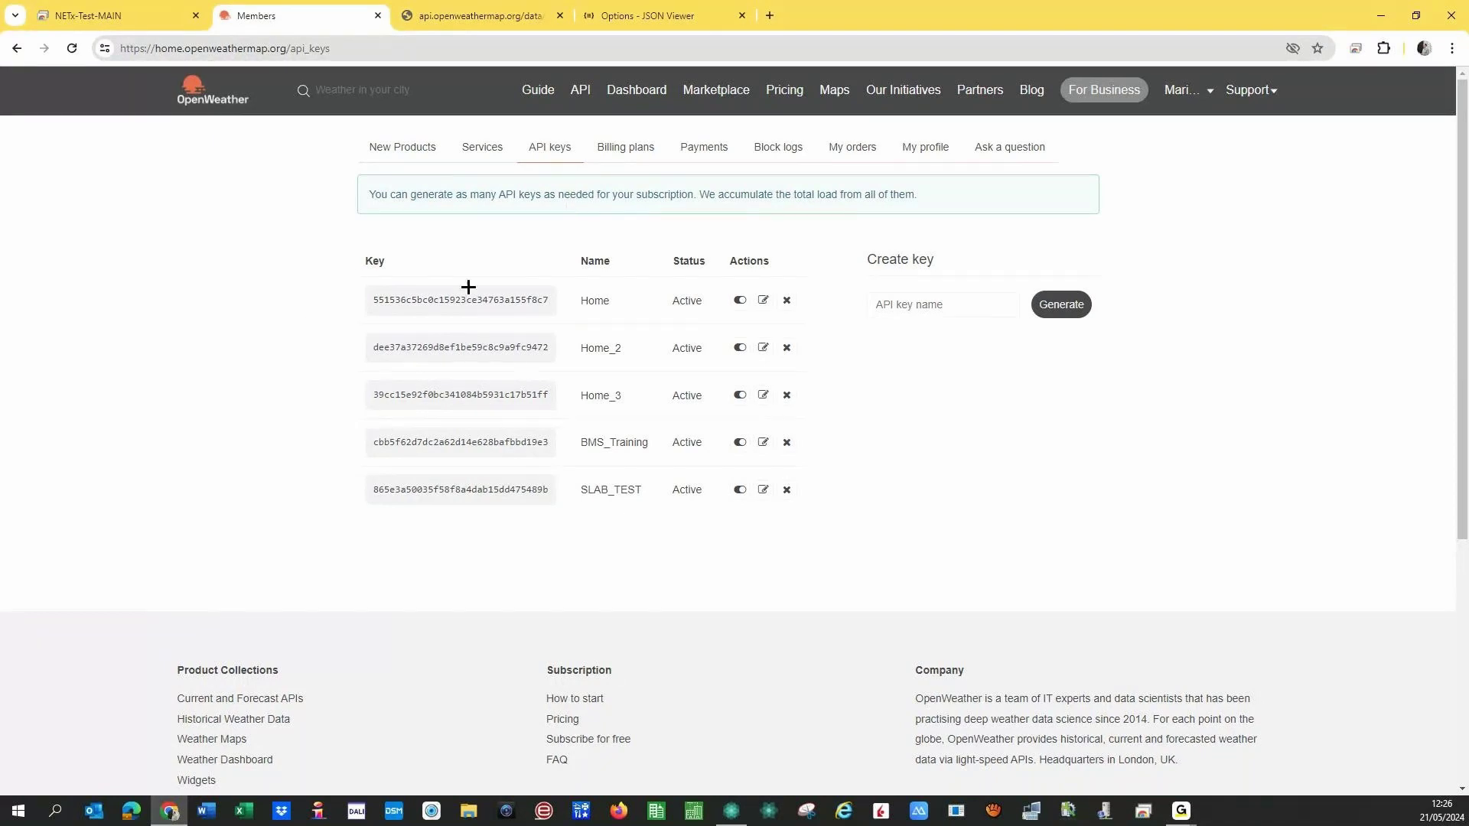
click(376, 15)
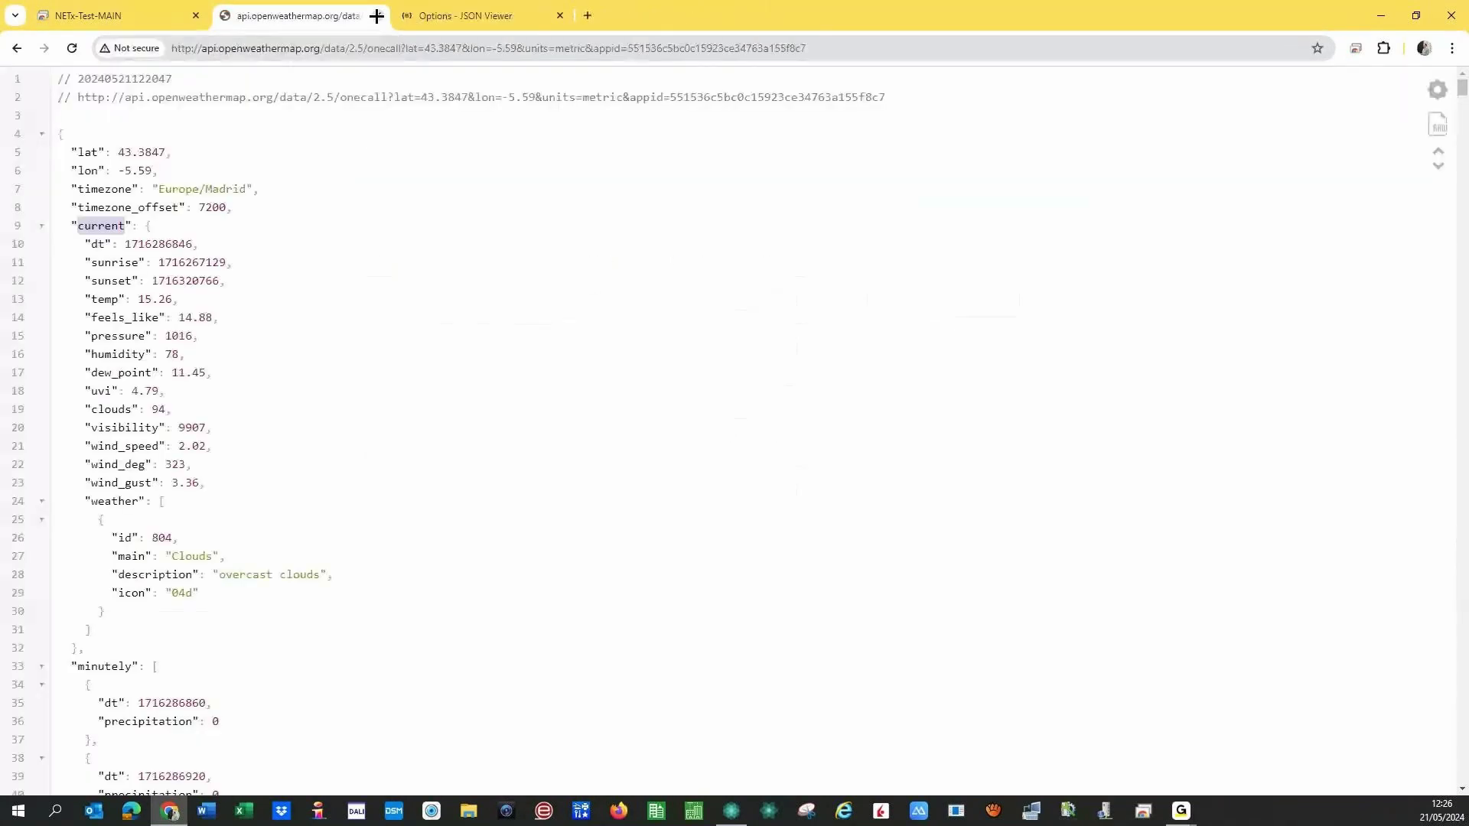
click(147, 15)
Open the item tree from the data point definitions and examine the live Temperature and Sunset items under Http > Weather > Home.
click(612, 268)
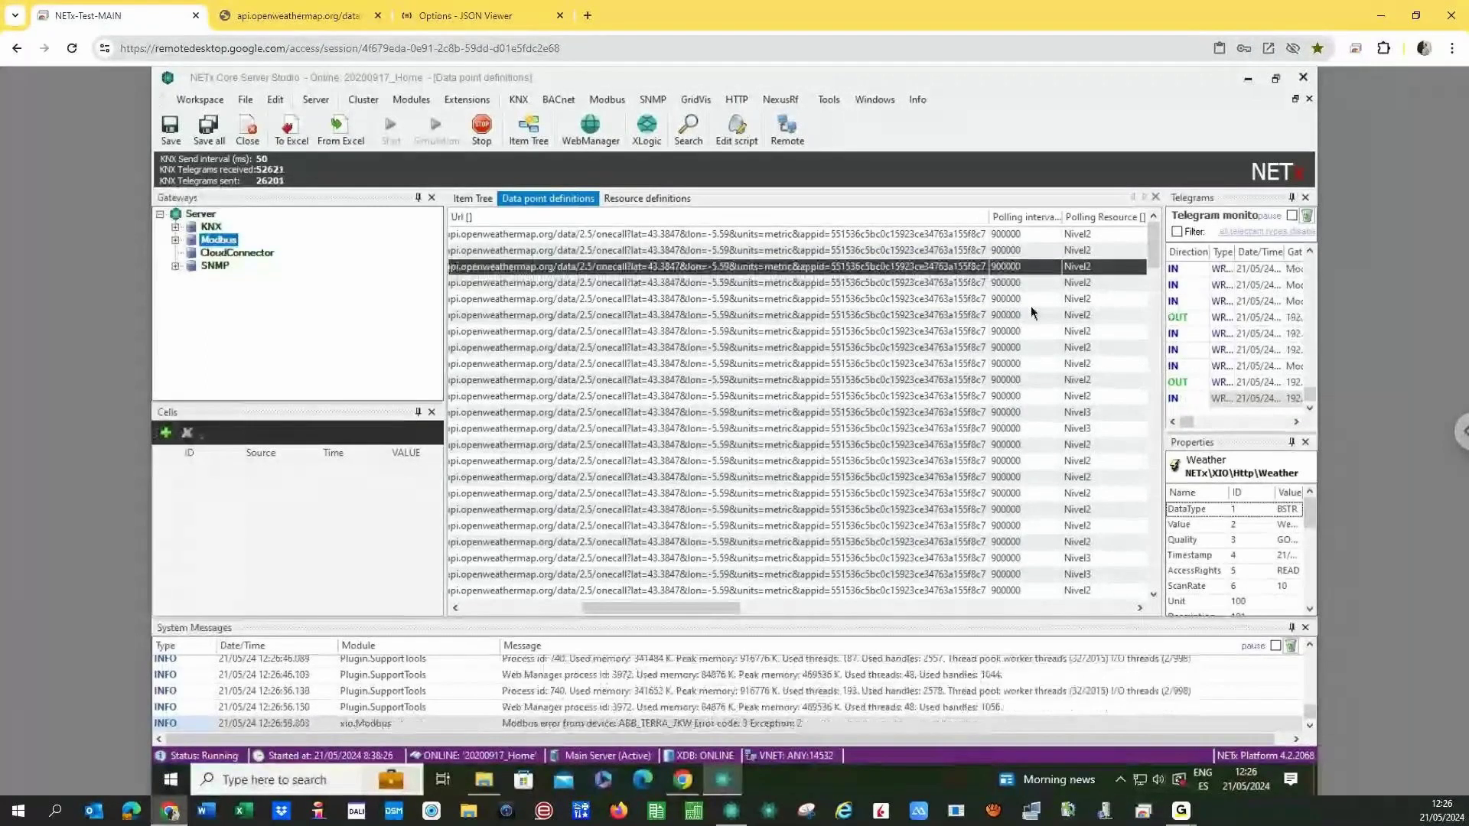
drag(655, 608, 507, 547)
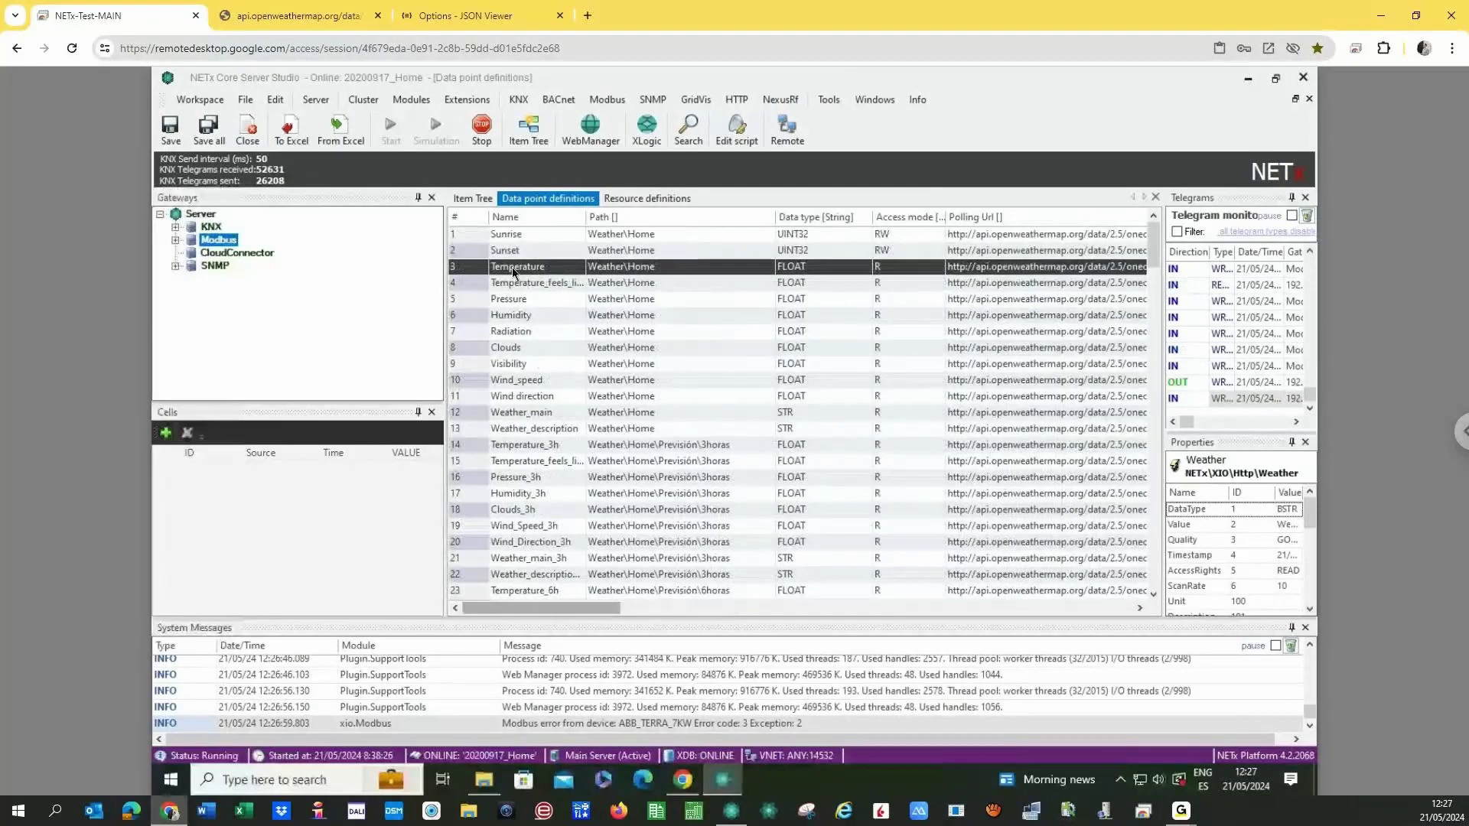
click(468, 199)
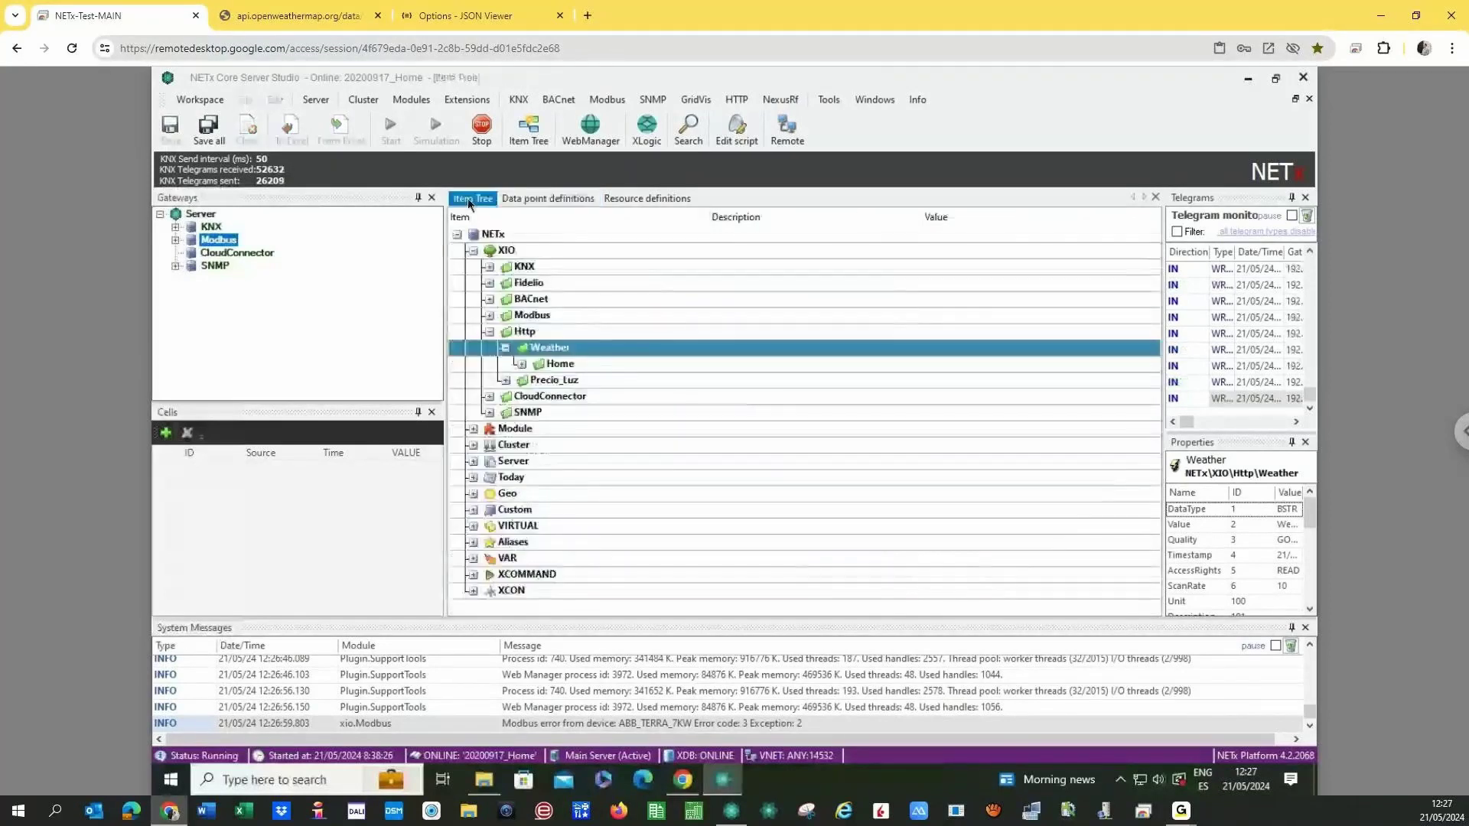
double_click(543, 364)
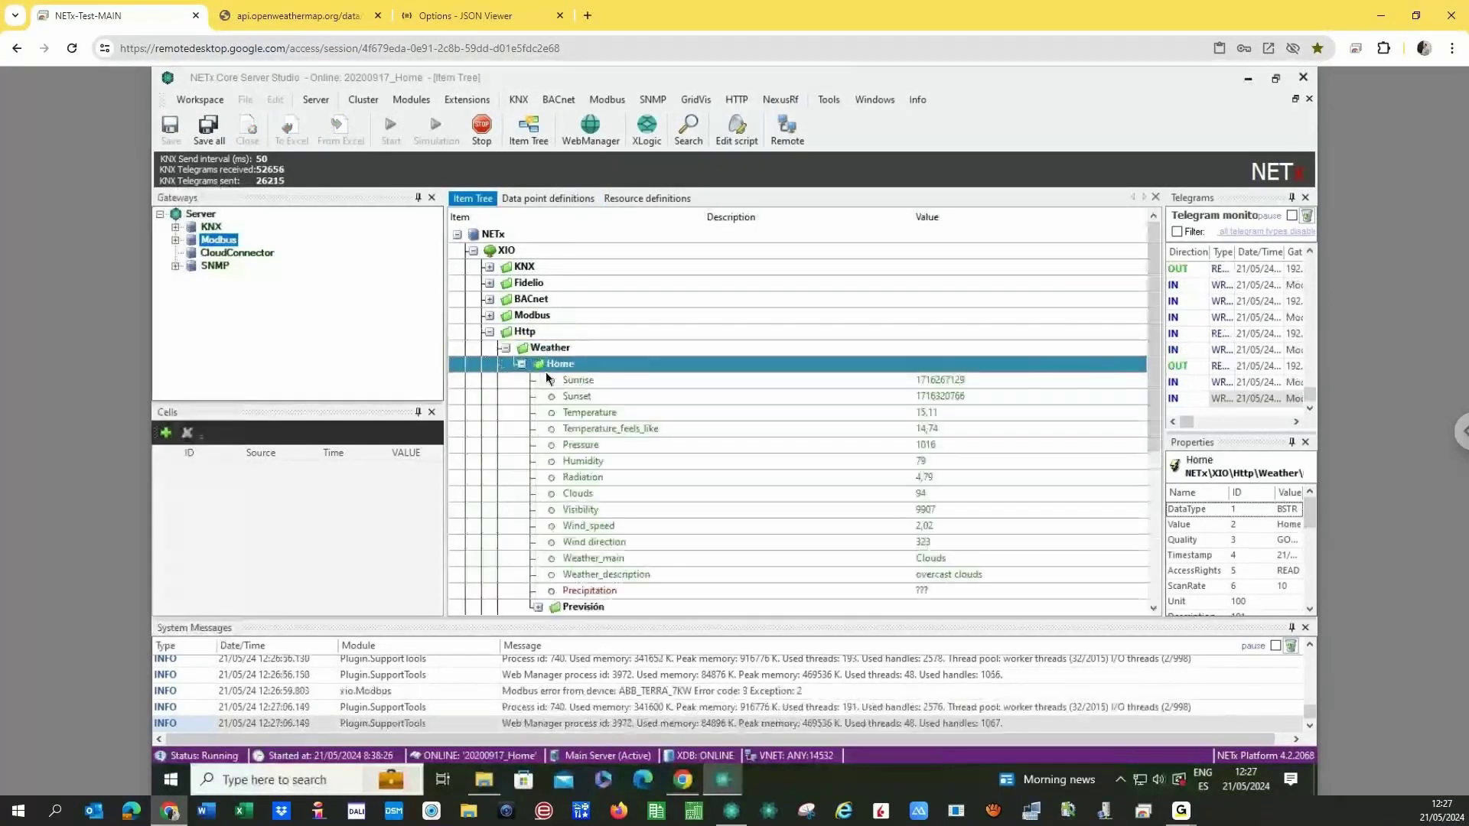
click(797, 417)
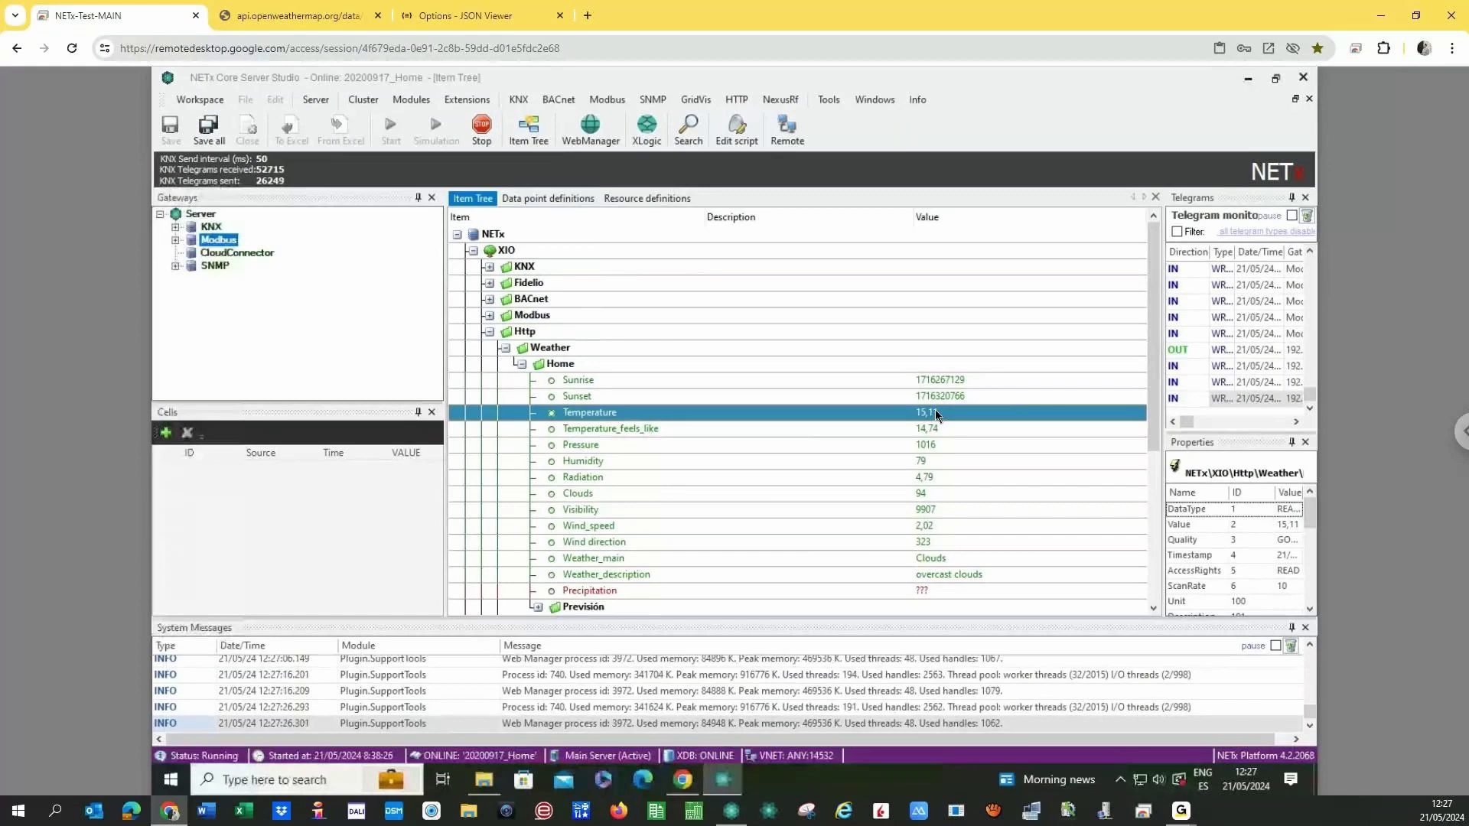
click(818, 397)
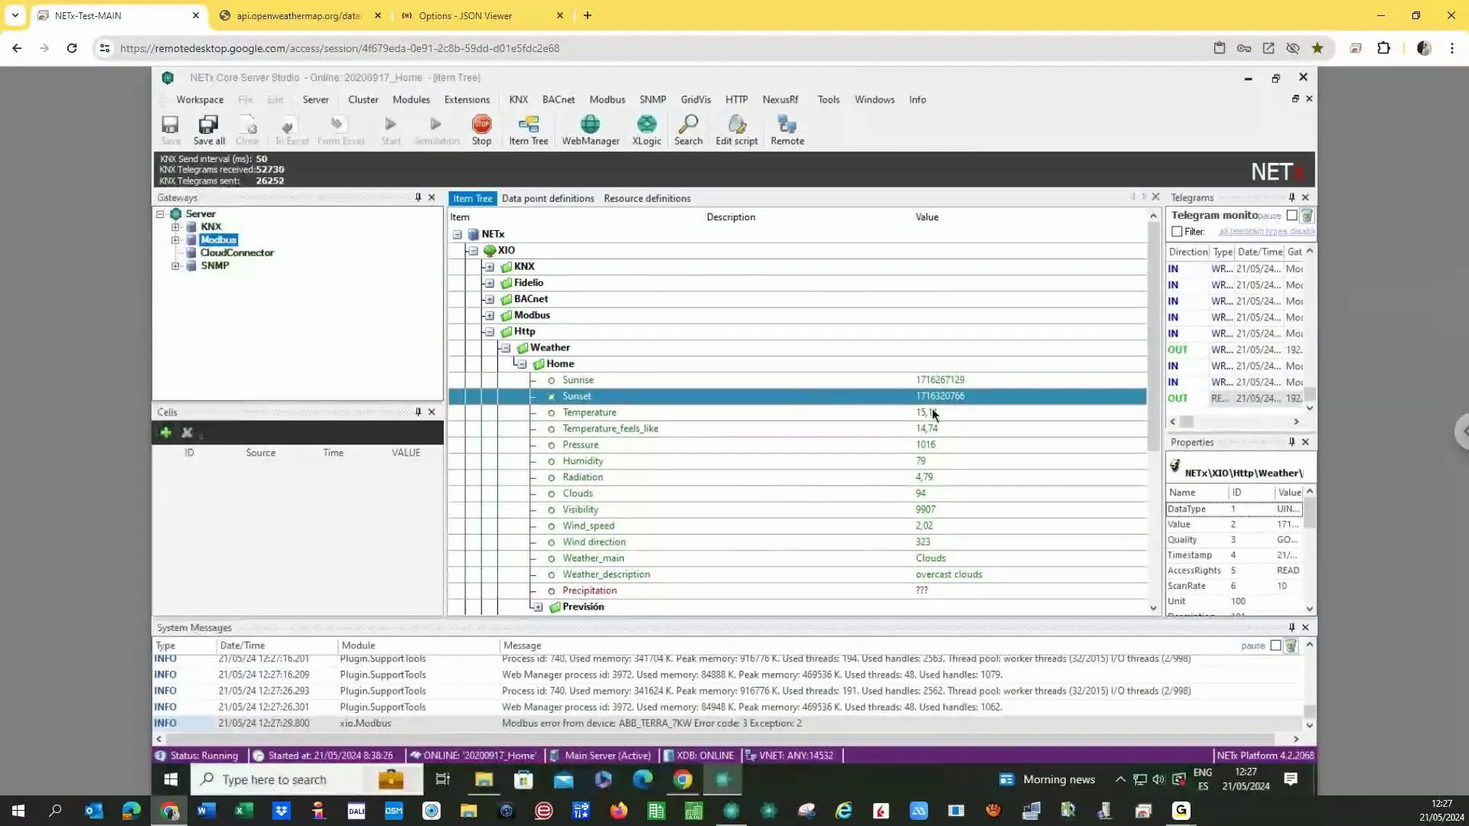
Collapse the Http Weather folder and examine the Orto and Ocaso items under VIRTUAL > Weather.
click(504, 348)
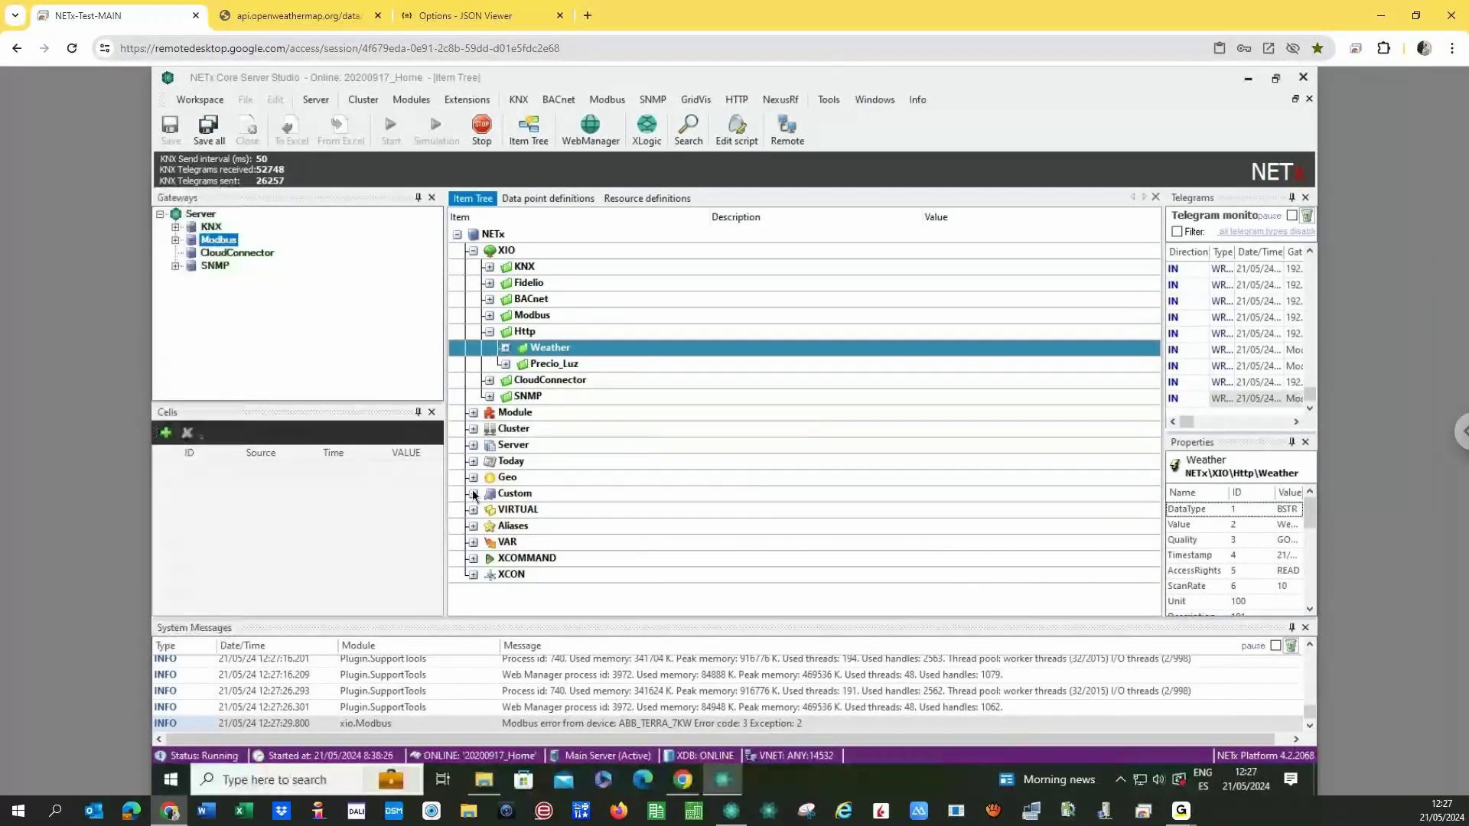
click(473, 525)
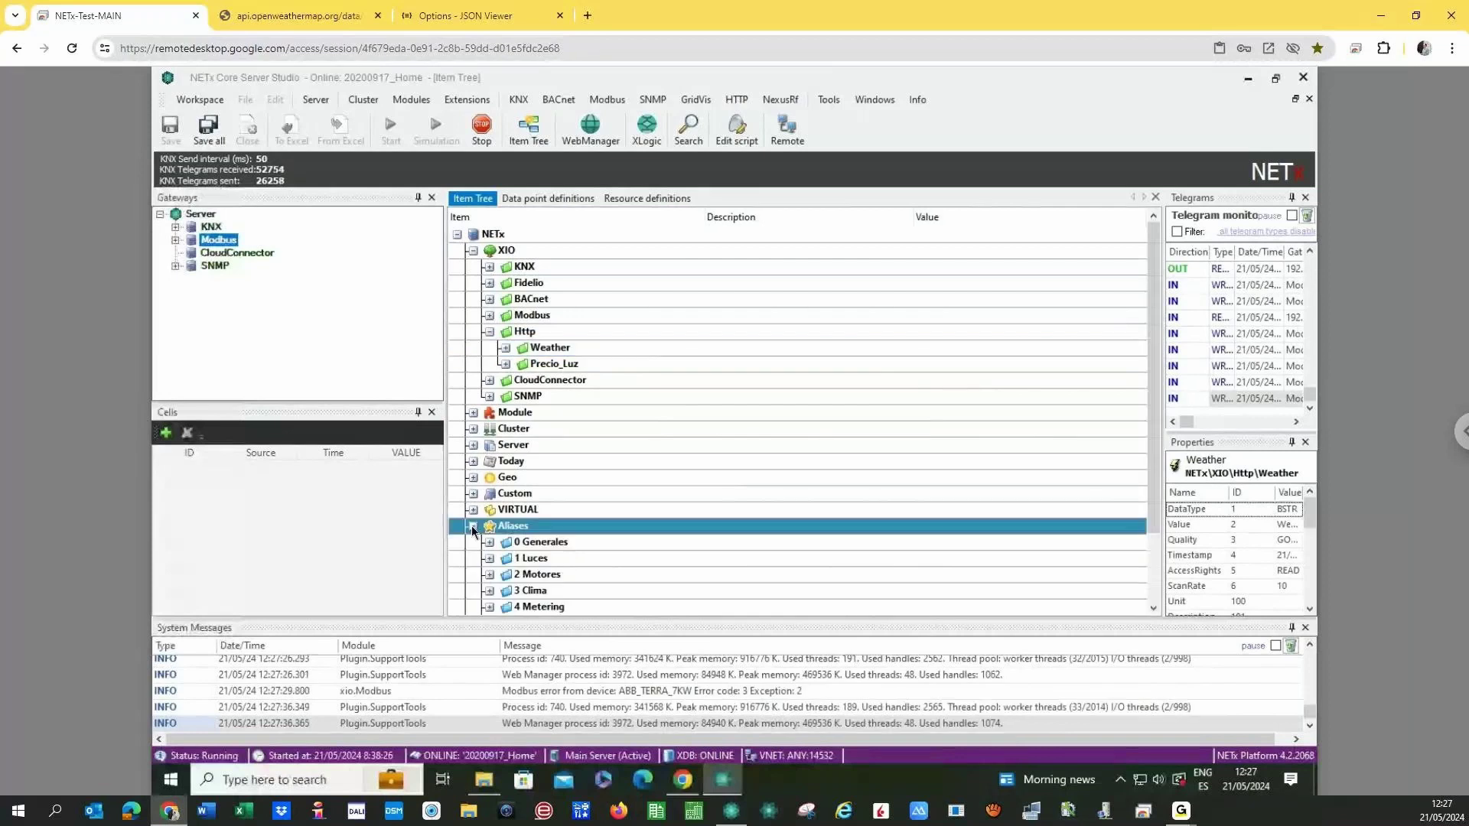
click(473, 525)
click(473, 510)
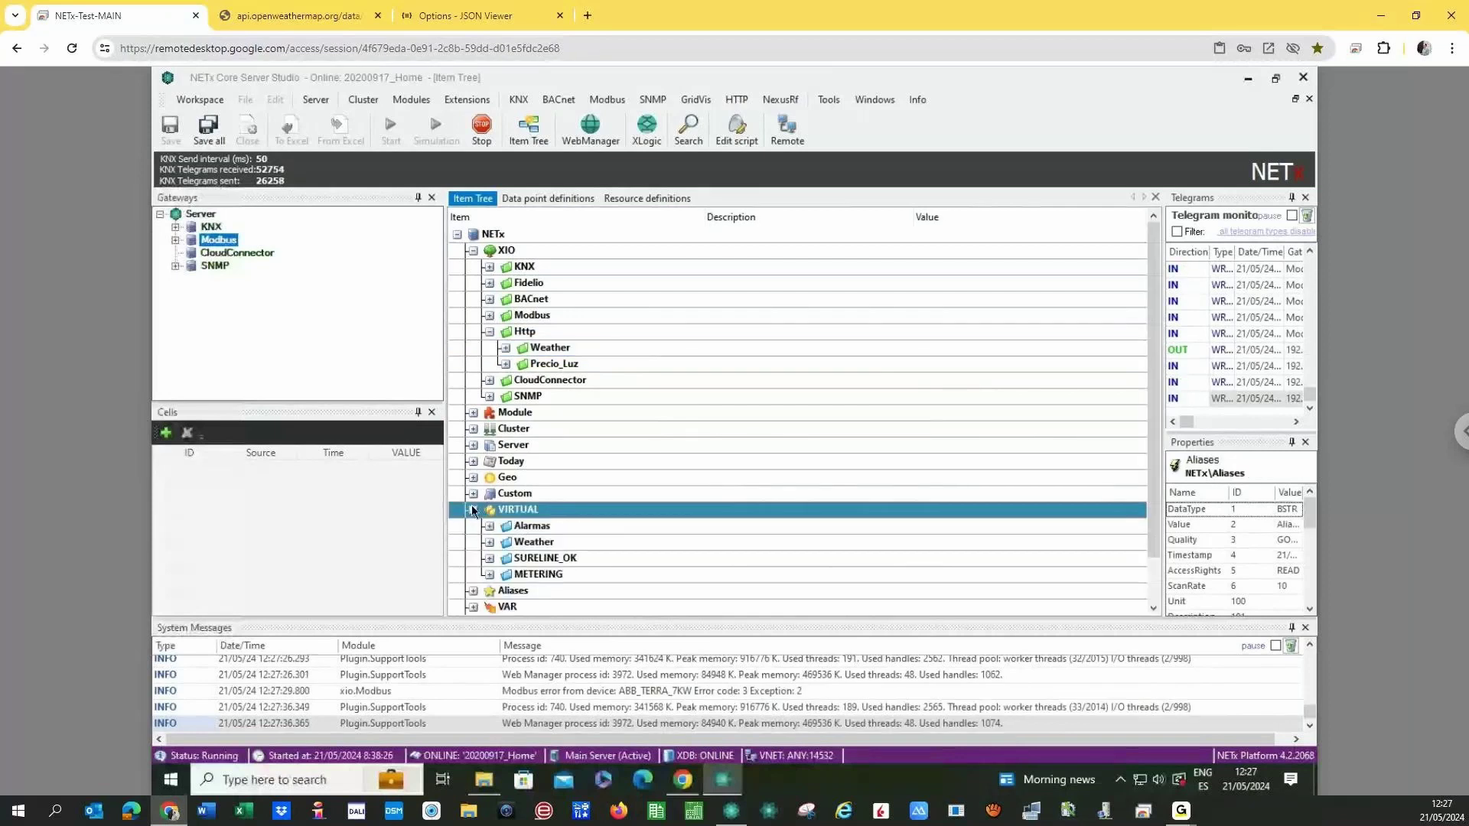
click(490, 541)
click(956, 557)
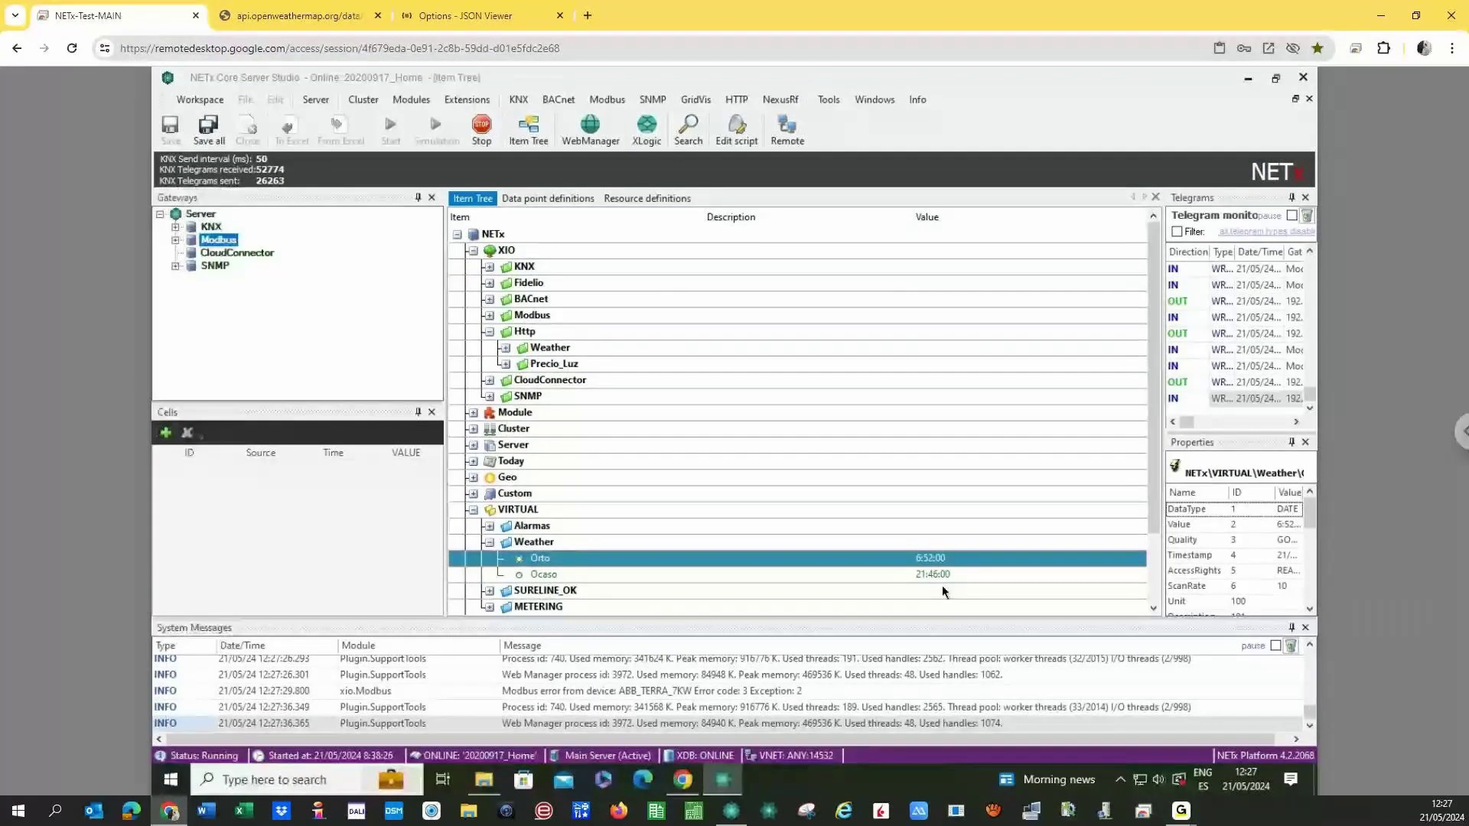
click(906, 577)
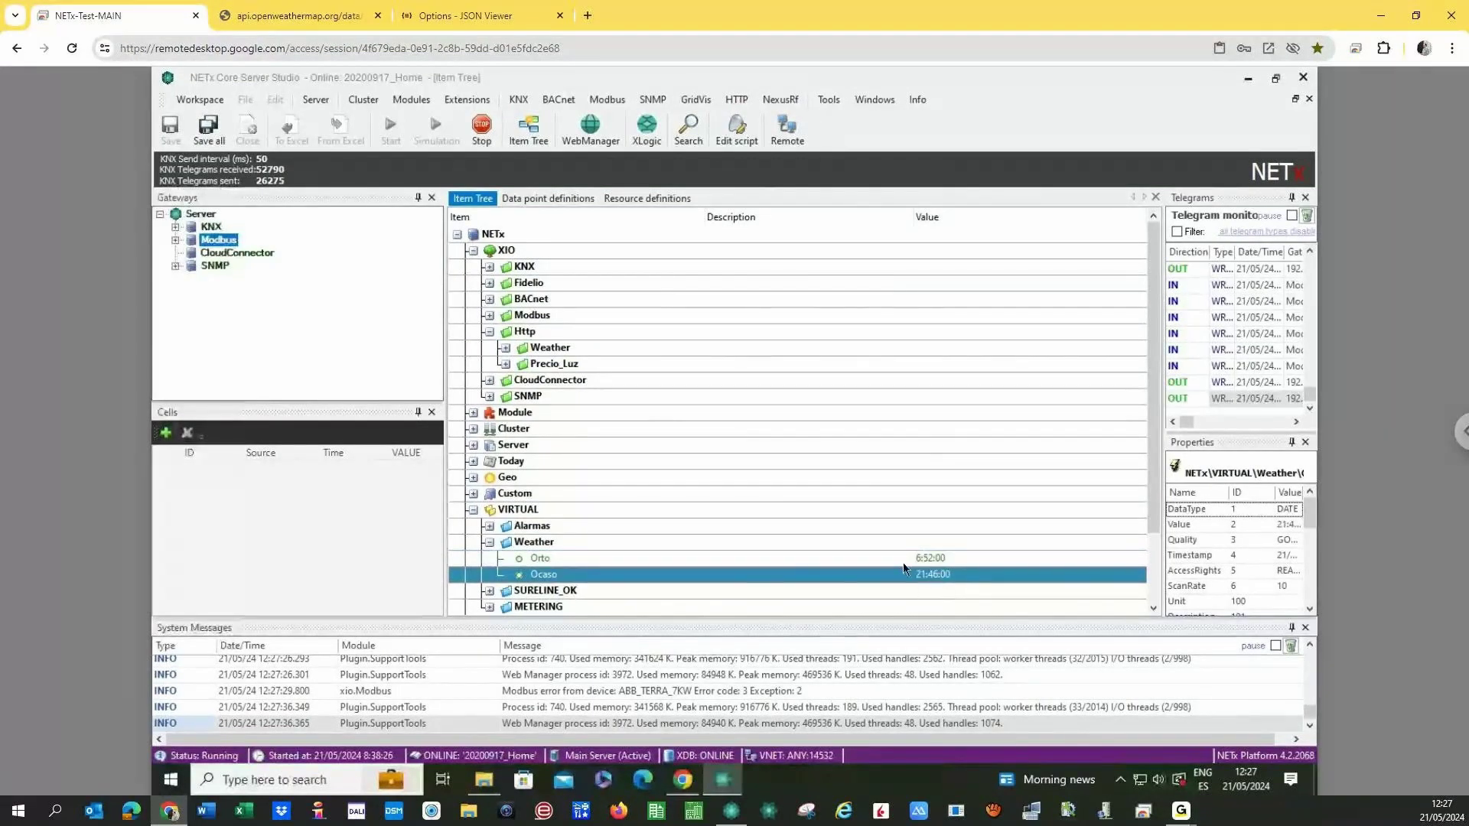
click(903, 559)
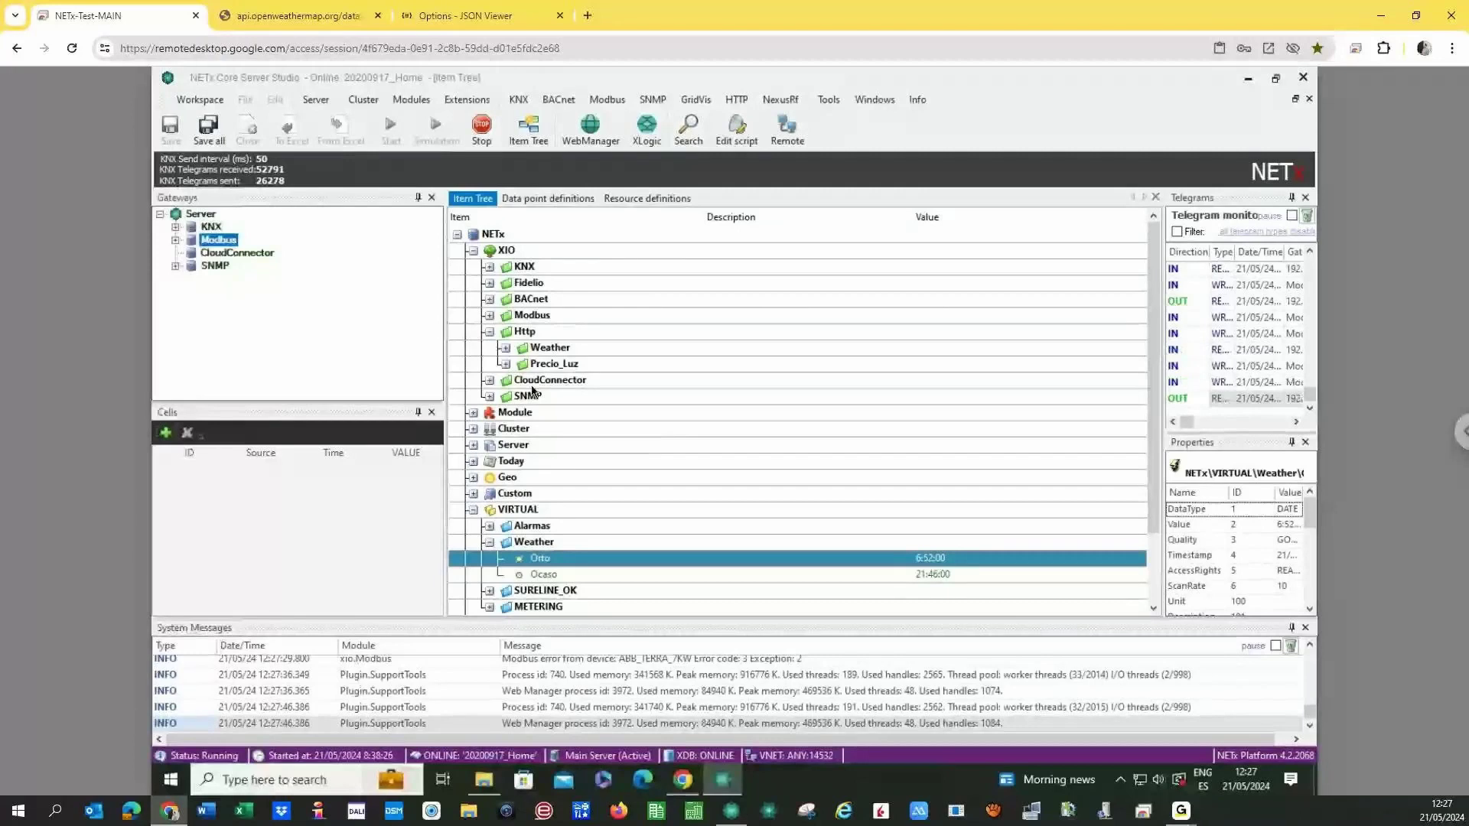
Compare the raw Sunrise and Sunset values of the Http Weather Home folder with the virtual Orto and Ocaso times.
click(505, 348)
click(897, 383)
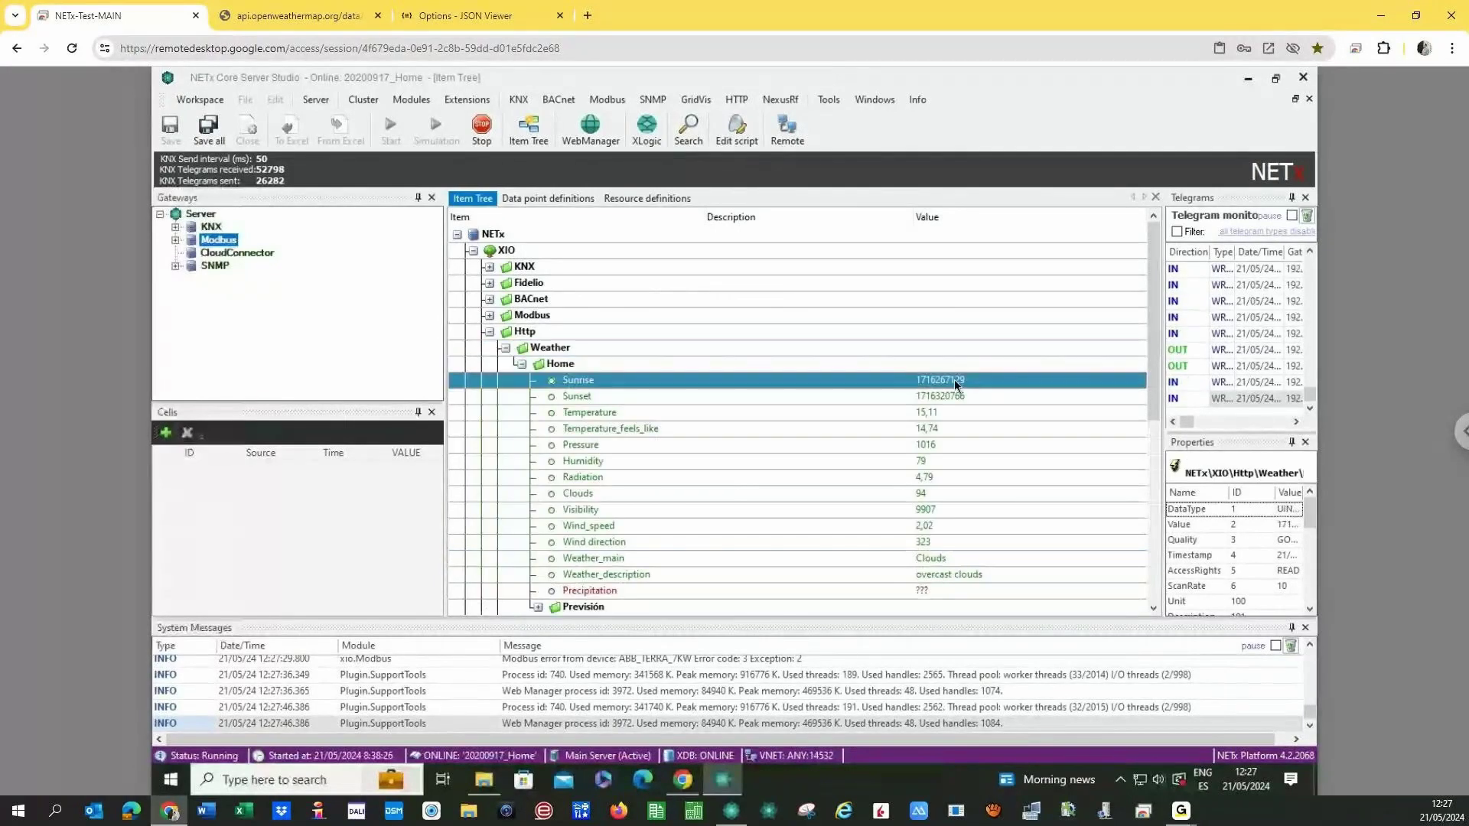
click(912, 395)
drag(1151, 367, 1168, 533)
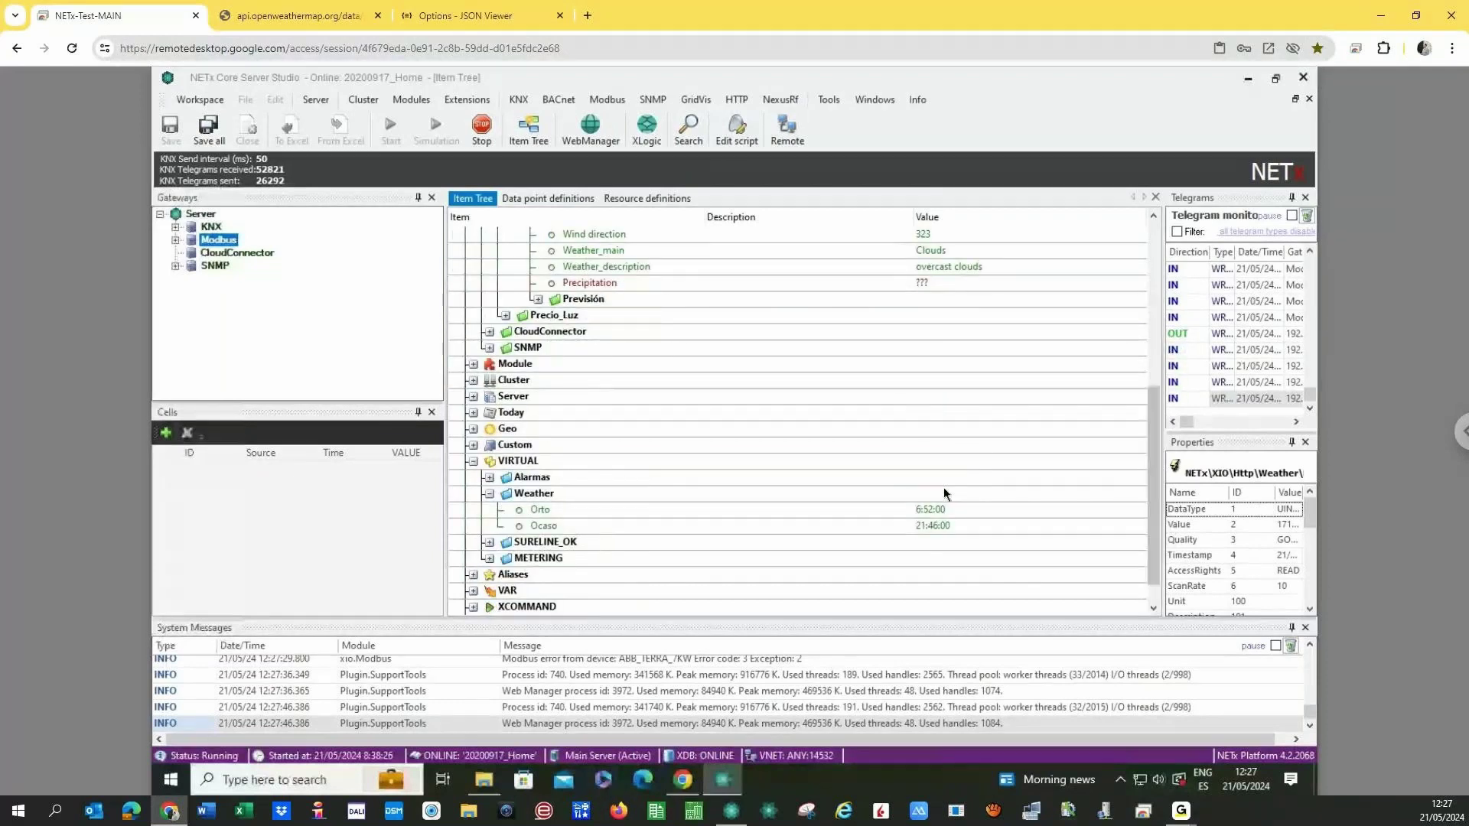
drag(1154, 511, 1156, 399)
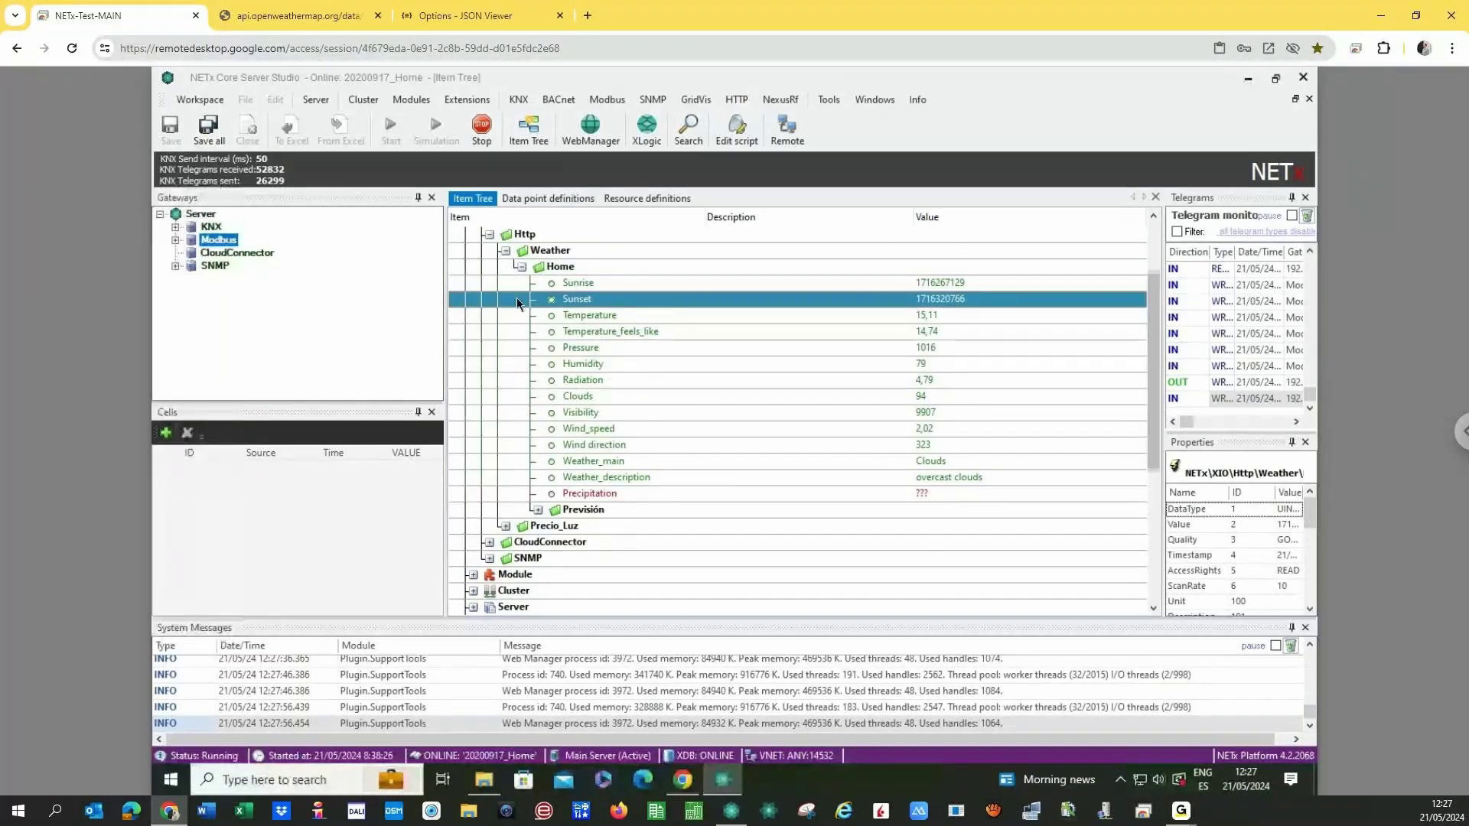
Collapse the Home folder, examine the sun data items in the Geo branch, and collapse the Geo and VIRTUAL branches.
click(521, 266)
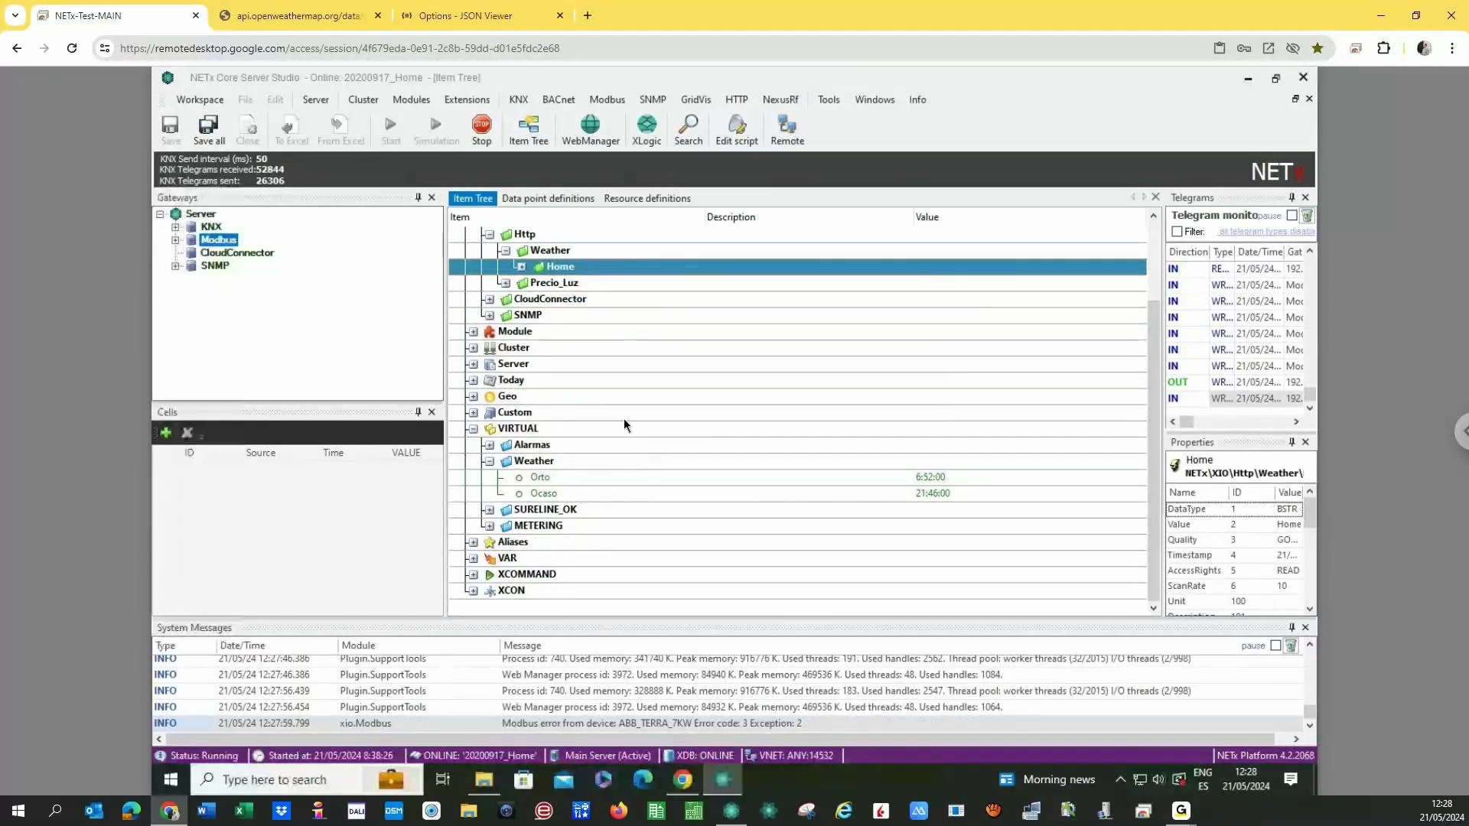
click(473, 396)
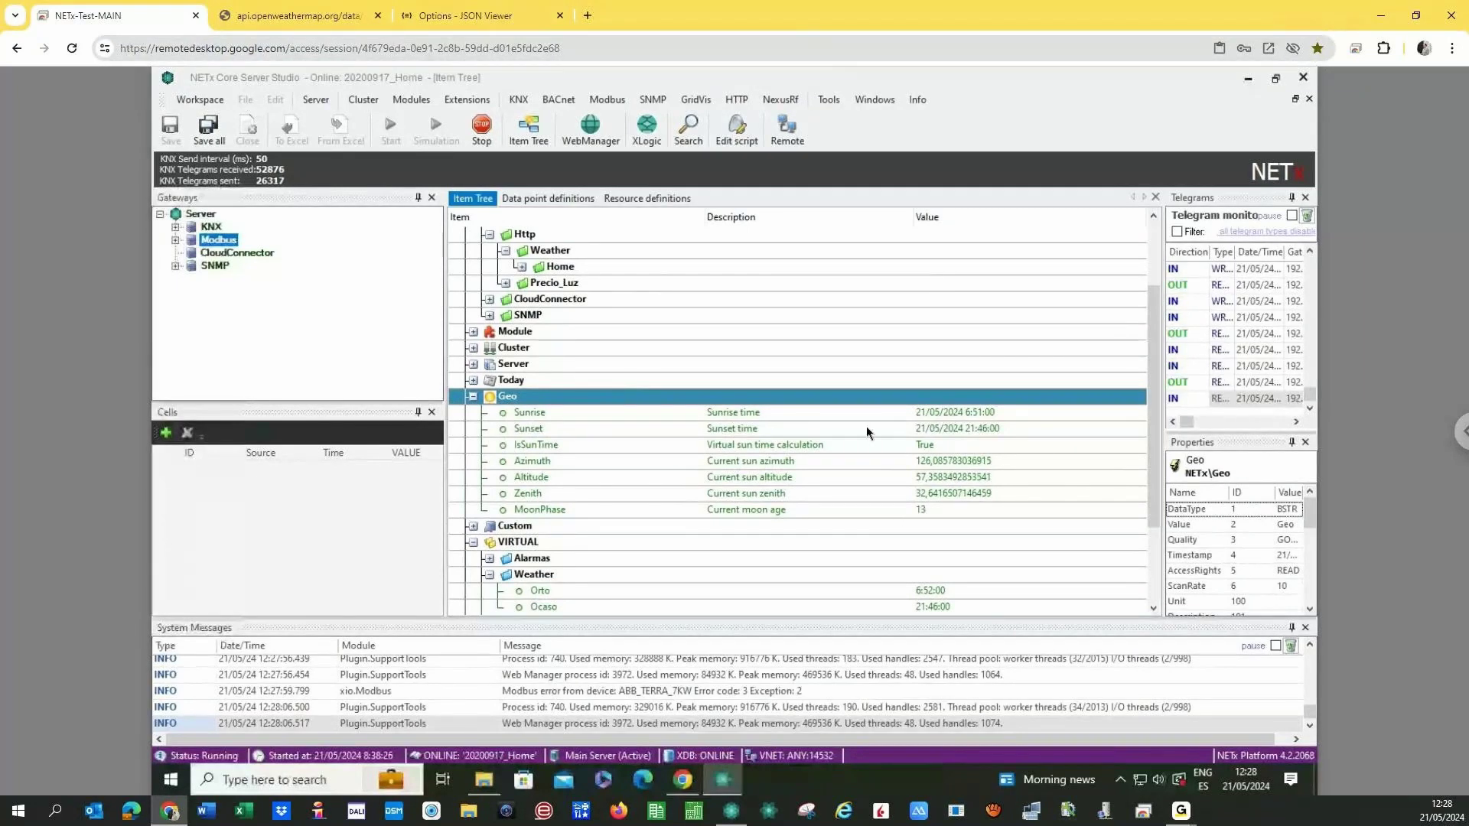
click(472, 398)
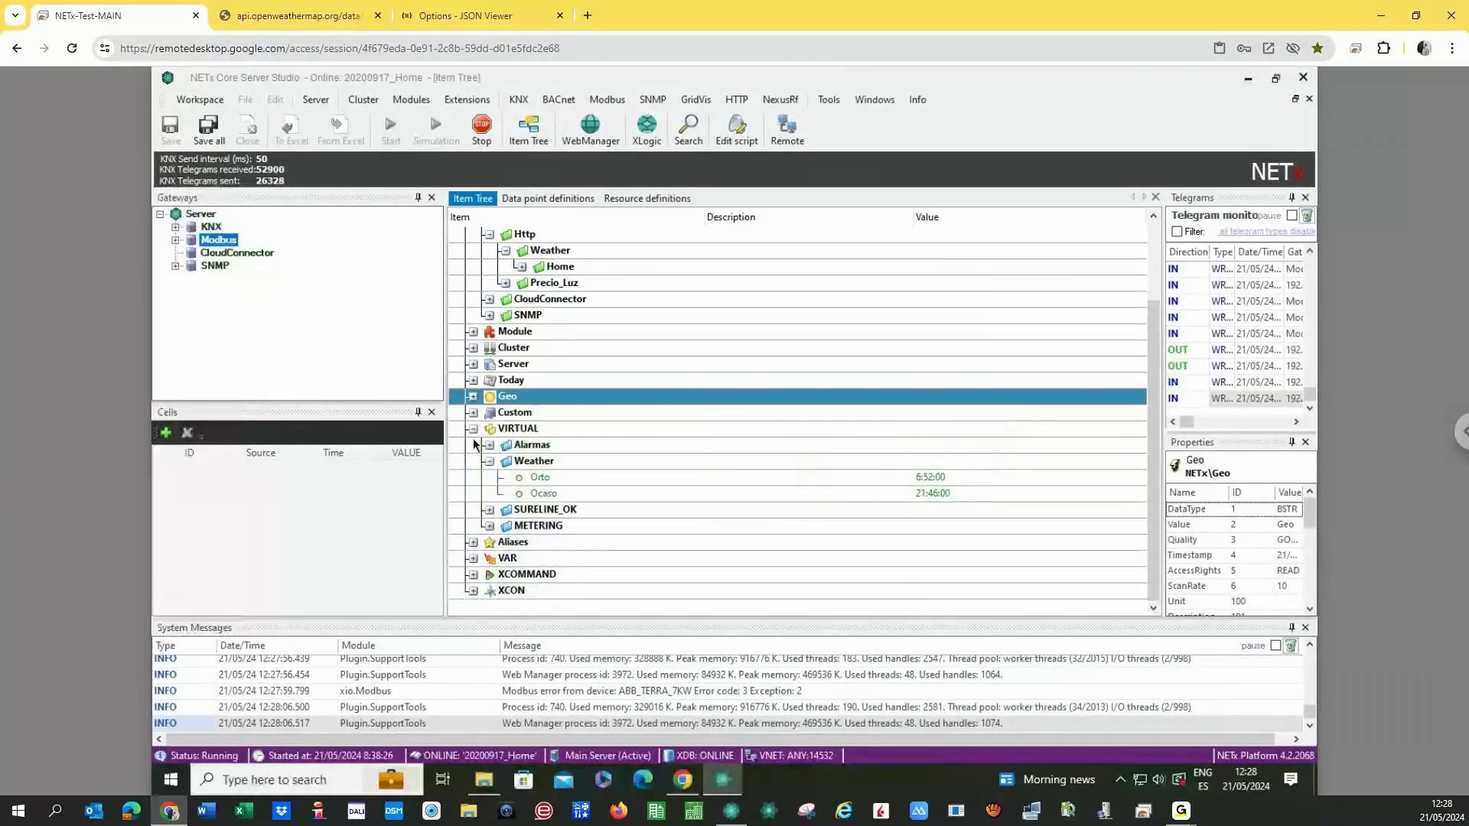
double_click(518, 428)
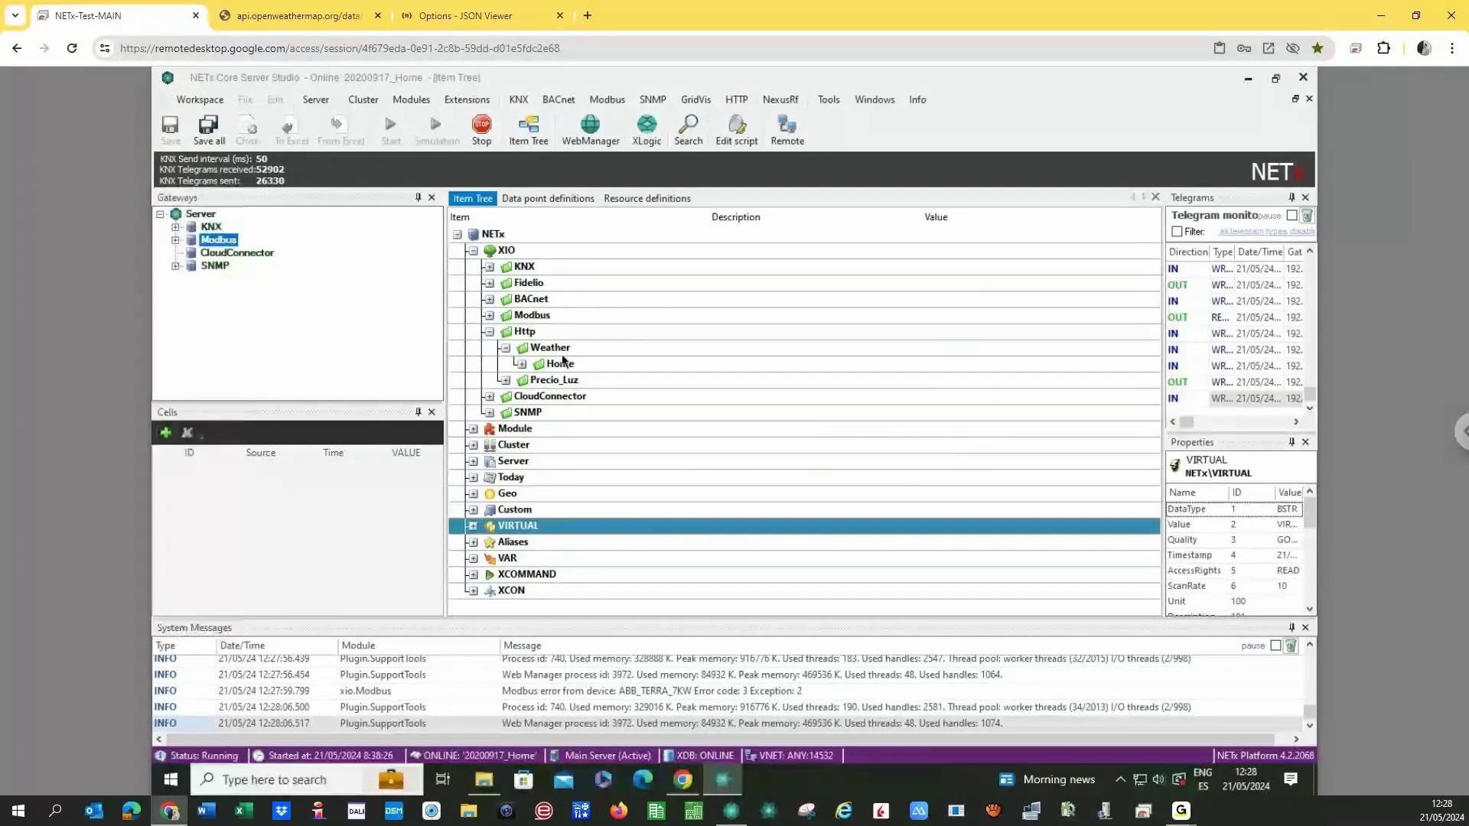
Expand the Home weather folder's Previsión branch and examine the Temperature_d2 item in the 2Dia forecast.
click(505, 346)
click(505, 347)
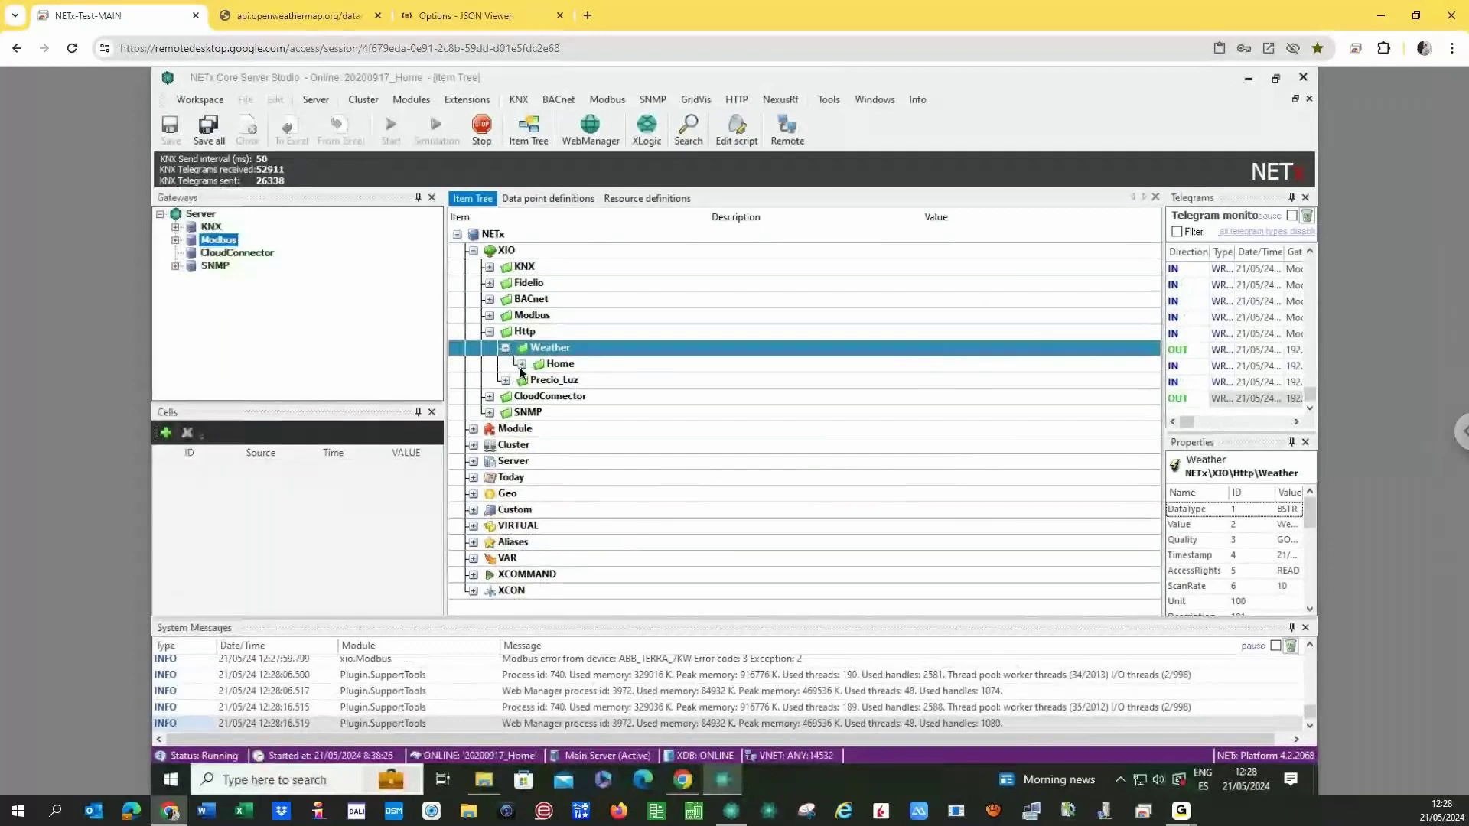
click(520, 365)
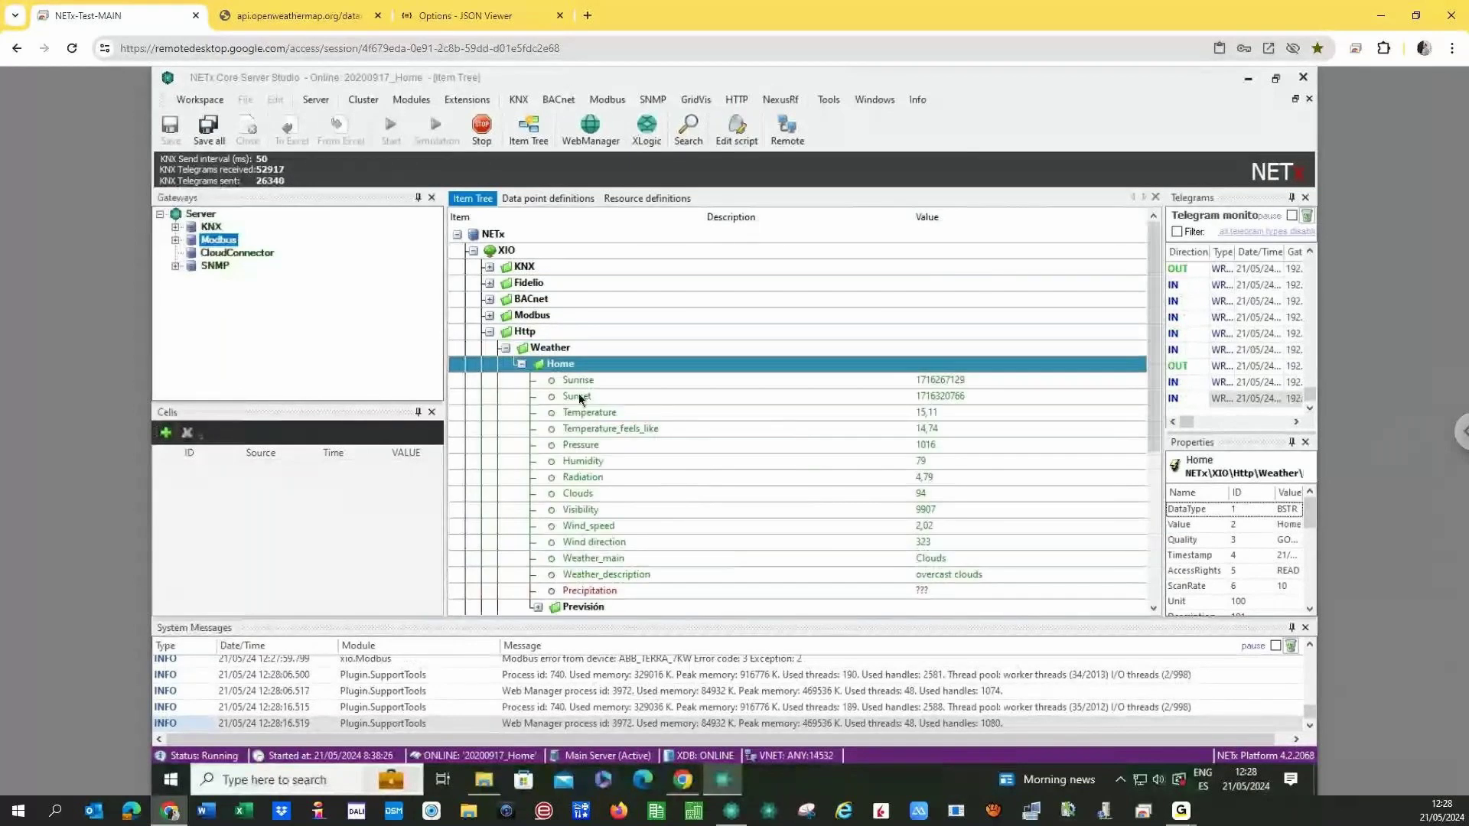
scroll(681, 391, down, 5)
click(538, 364)
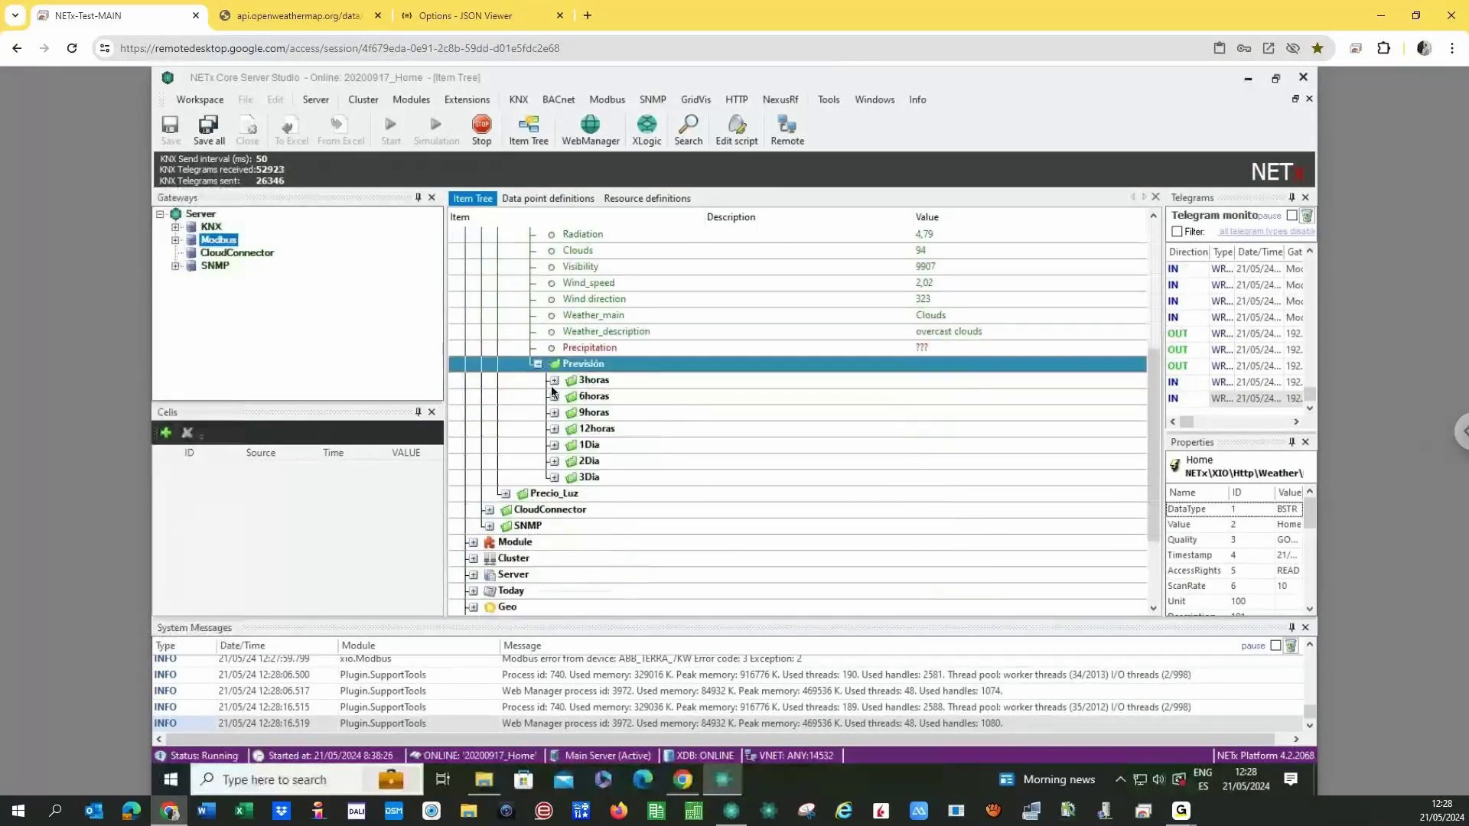
click(553, 462)
click(908, 480)
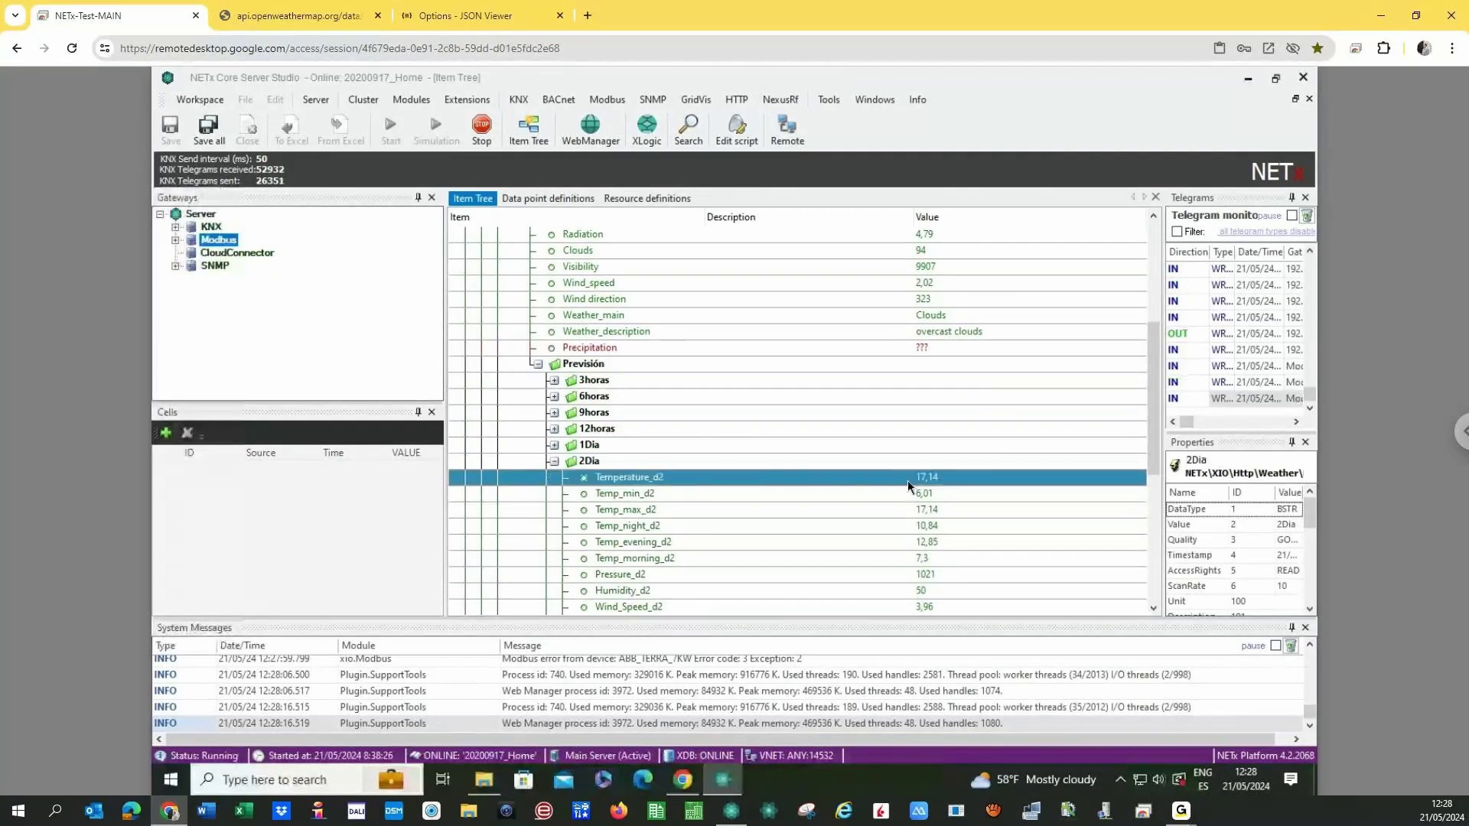
Collapse the 2Dia forecast and examine the Temperature_d3 item in the 3Dia forecast.
click(555, 463)
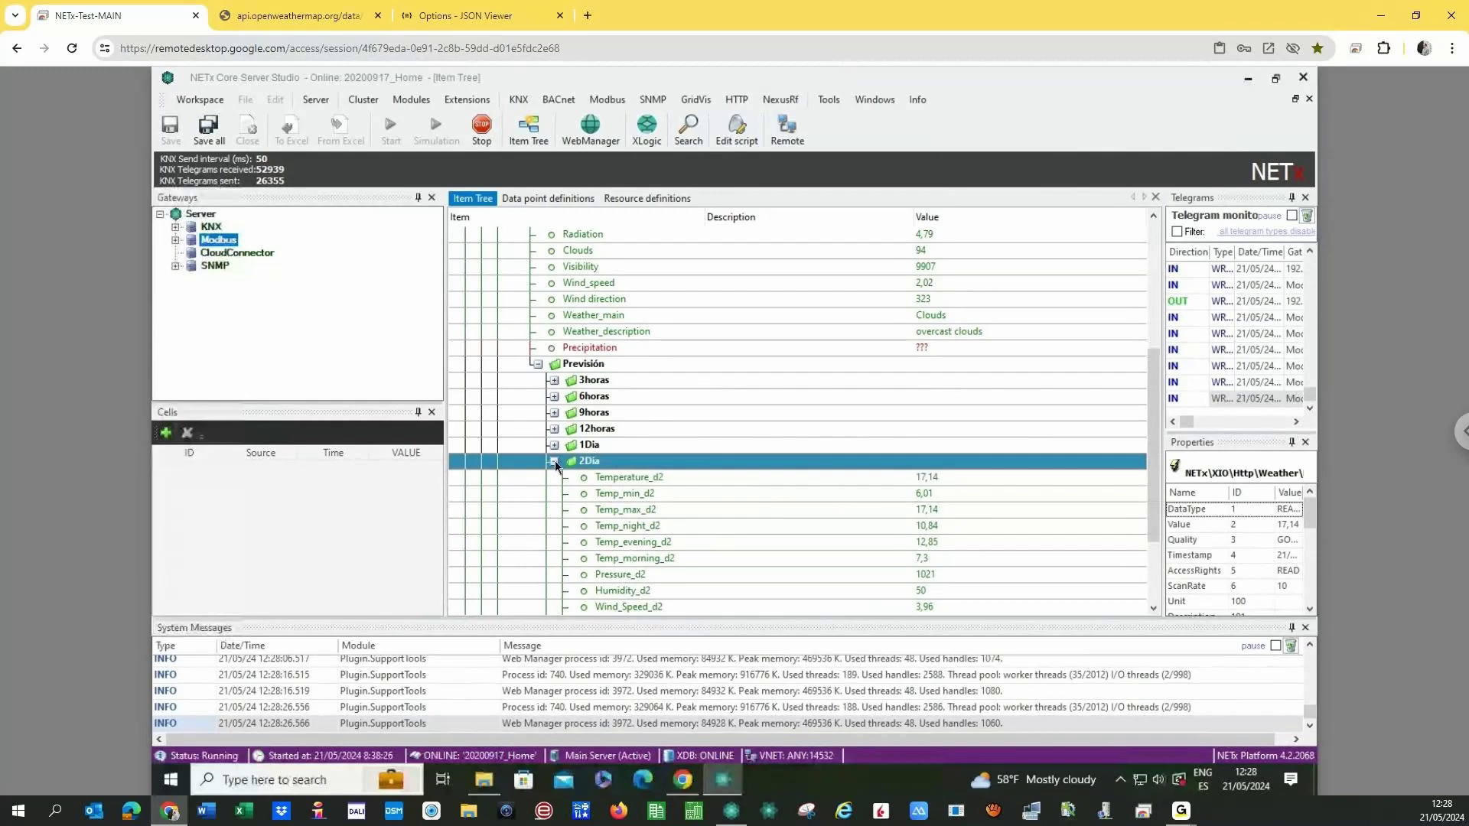
click(553, 461)
click(554, 477)
click(877, 496)
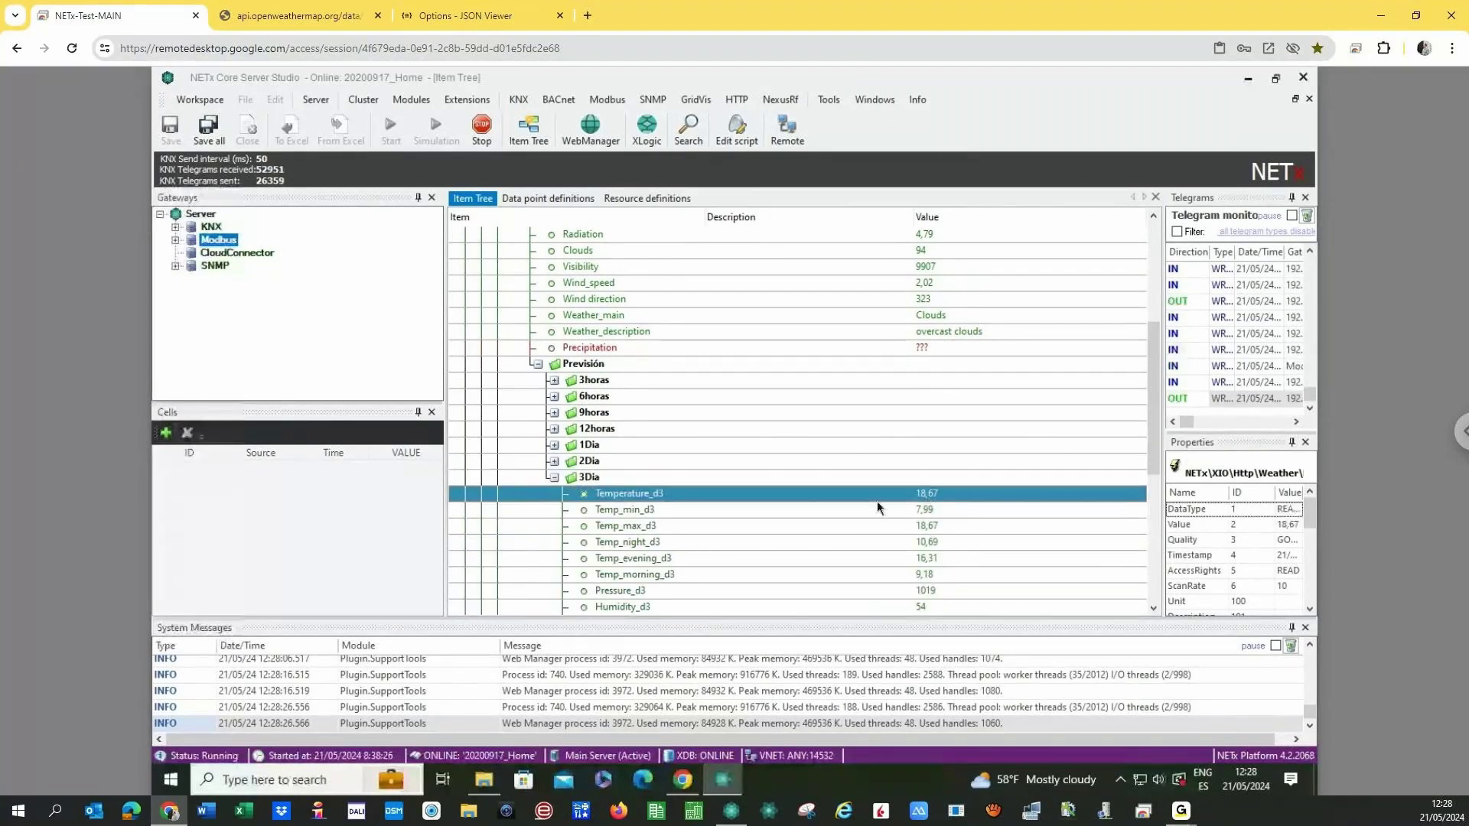
Collapse the 3Dia forecast, examine the 12horas forecast items, and collapse the Previsión and Weather branches.
click(554, 476)
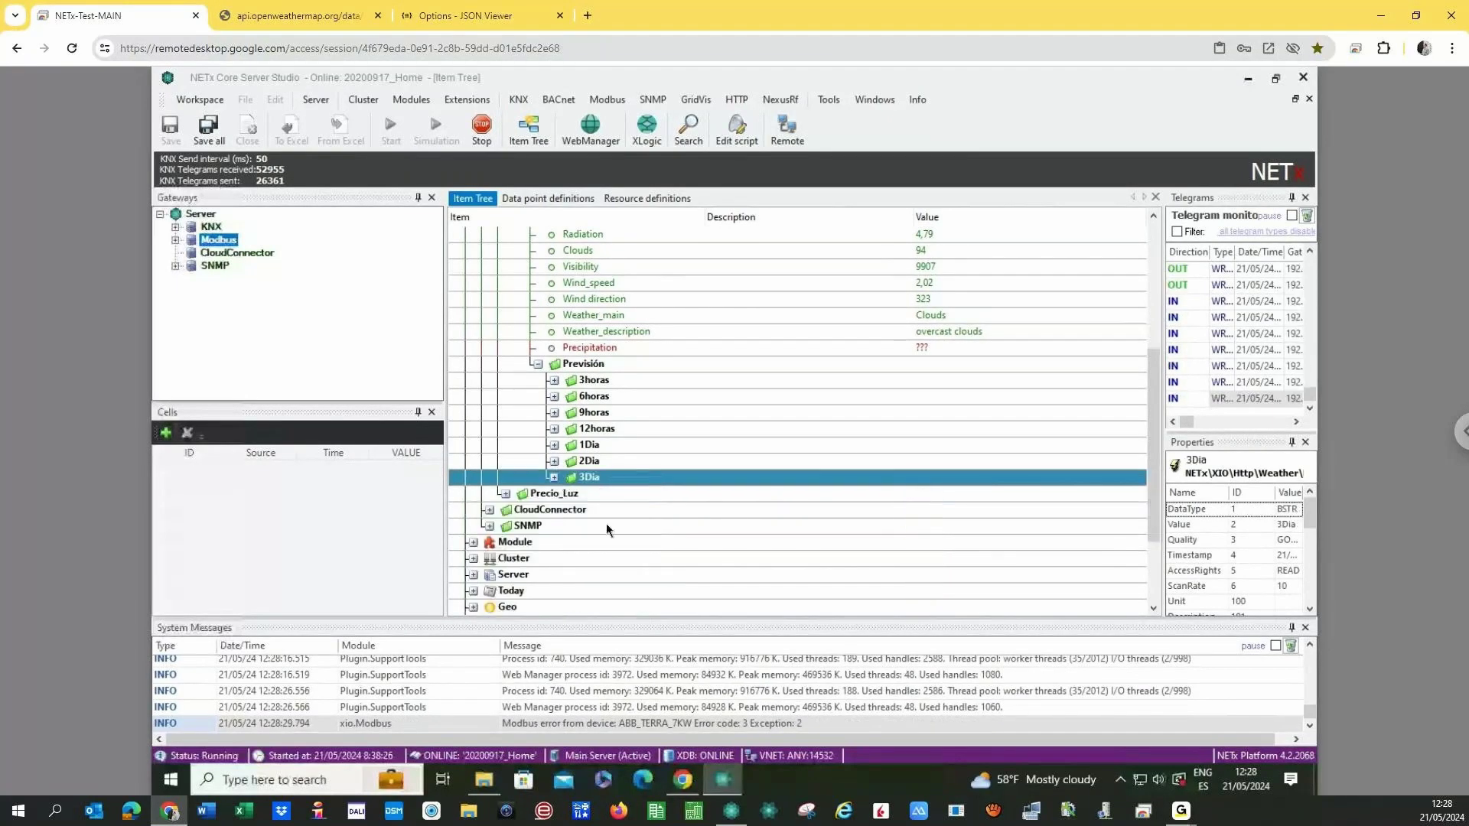
click(555, 445)
click(555, 430)
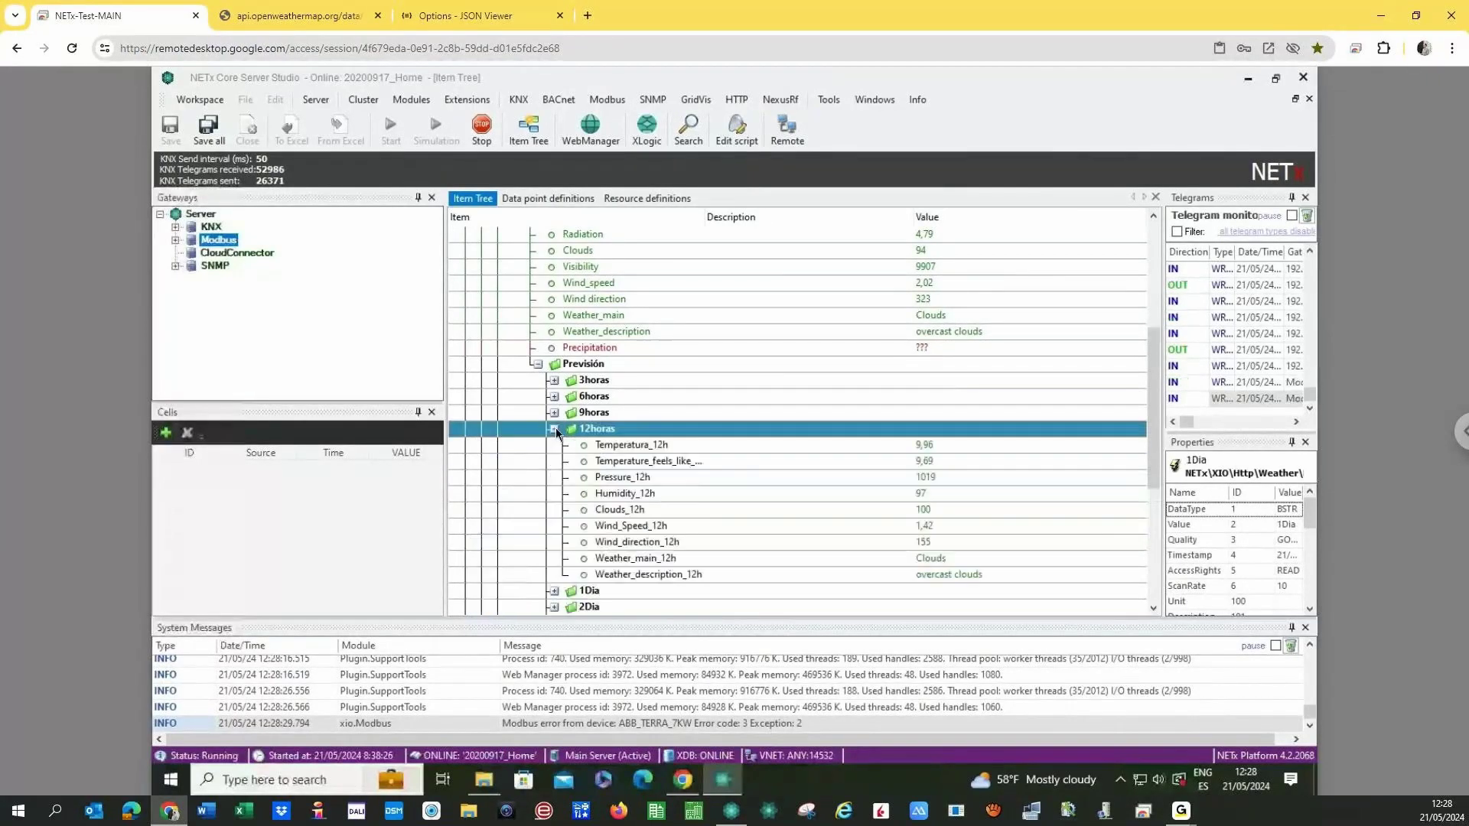
click(554, 429)
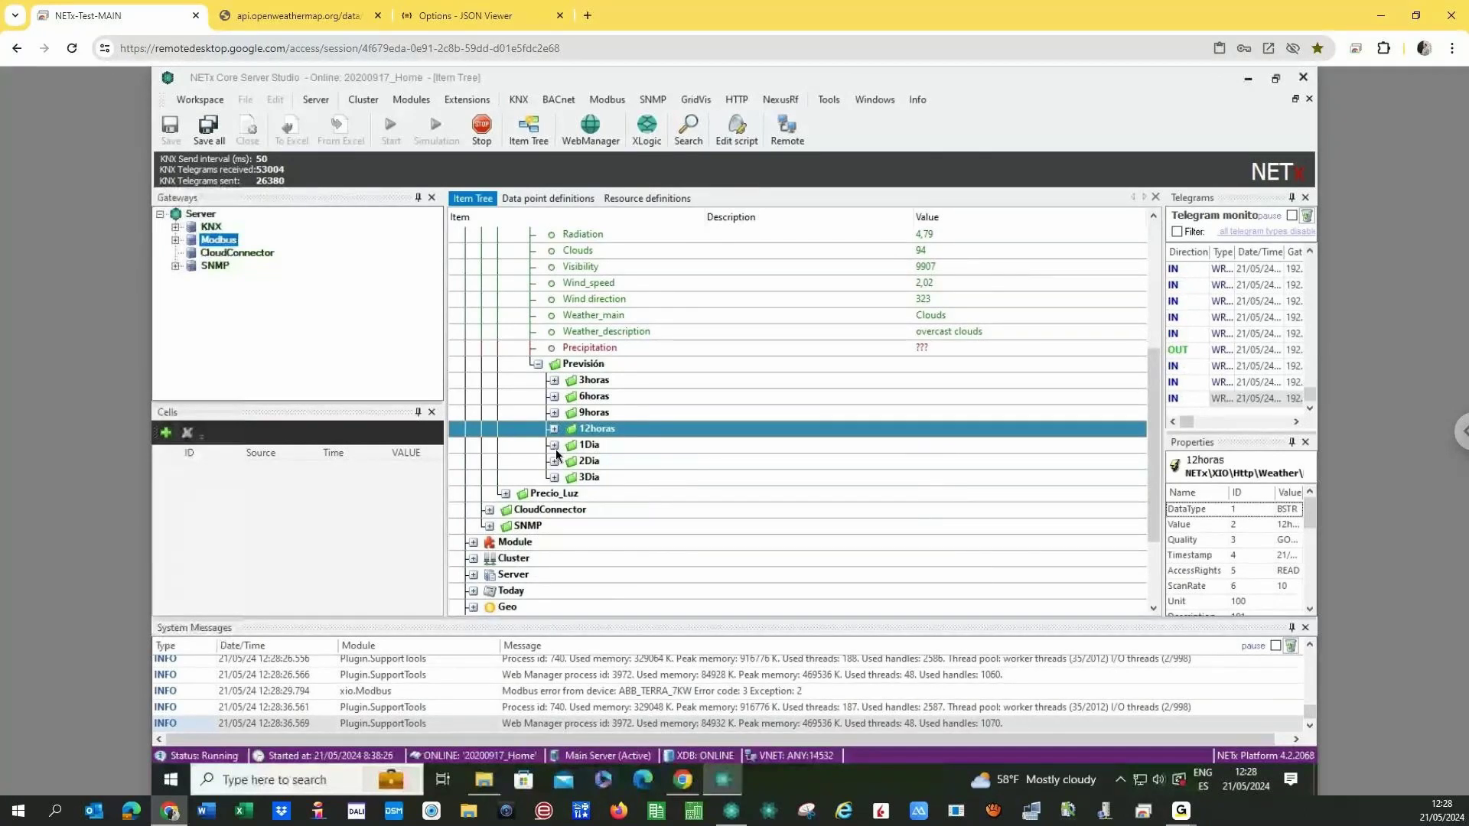
click(538, 364)
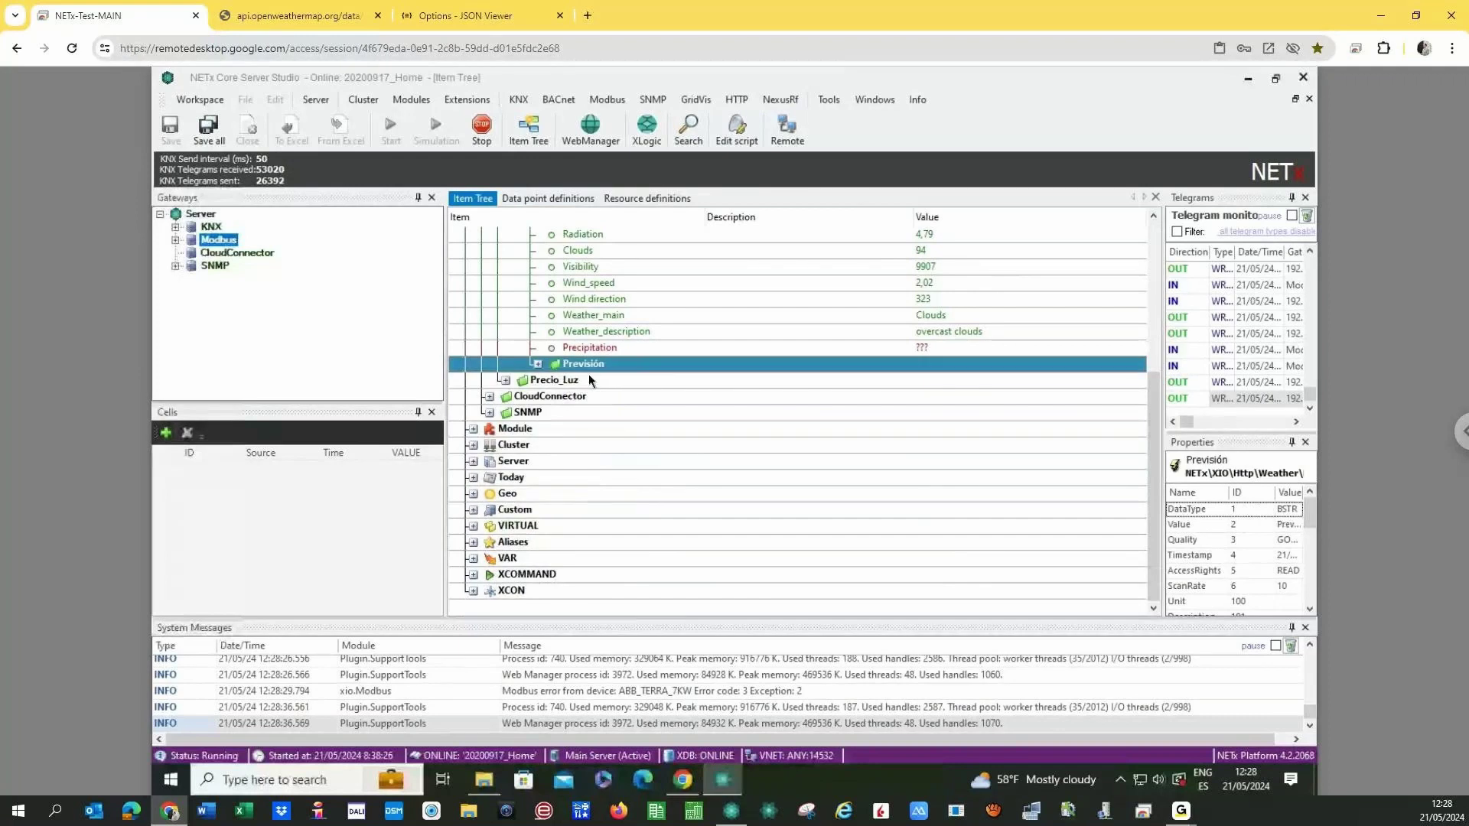
scroll(589, 374, up, 5)
click(505, 347)
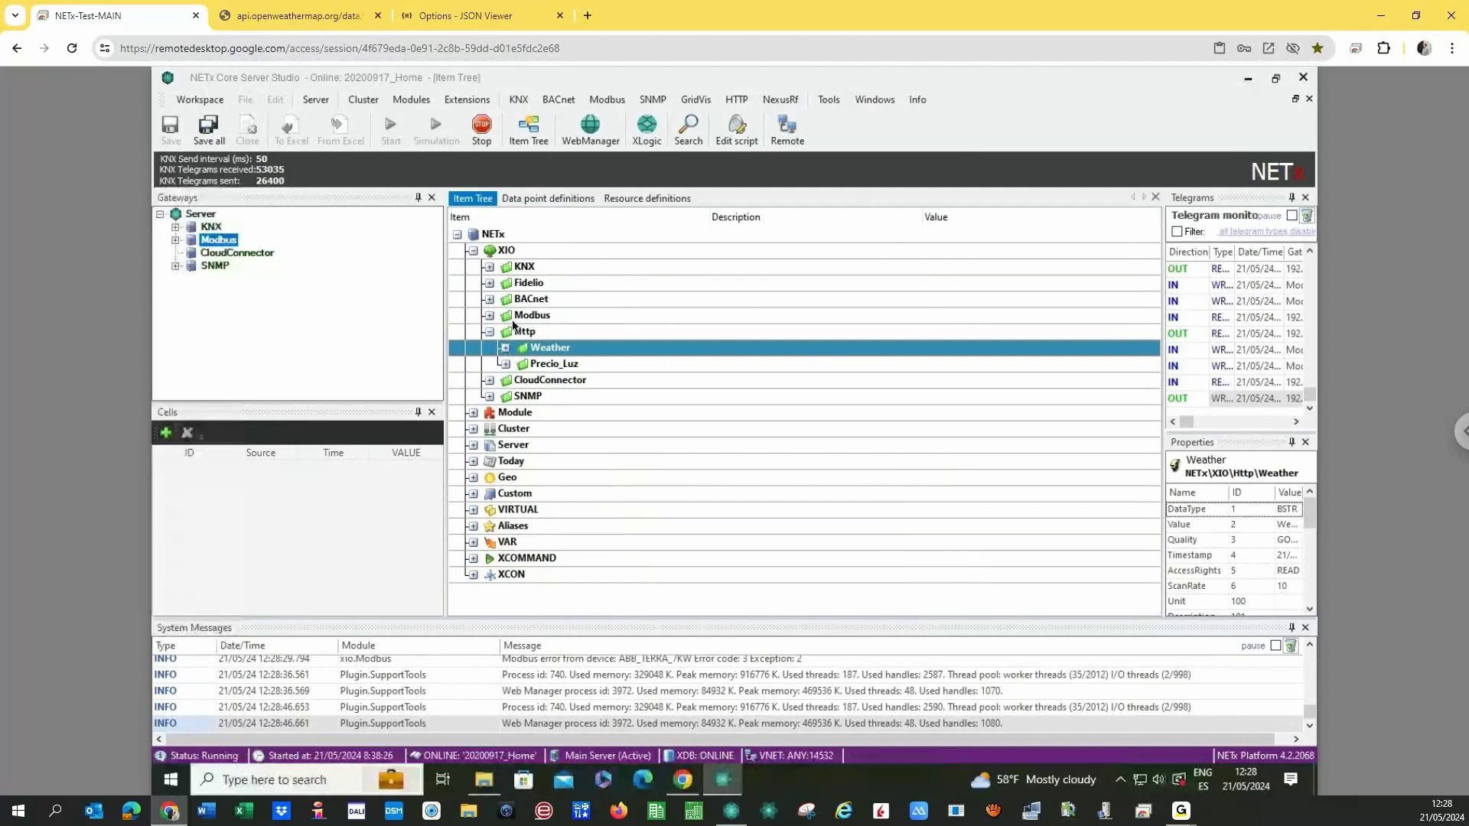
Find the Precio_Luz\API_2 rows in the HTTP data point definitions and copy the polling URL of Precio_00_h.
click(540, 198)
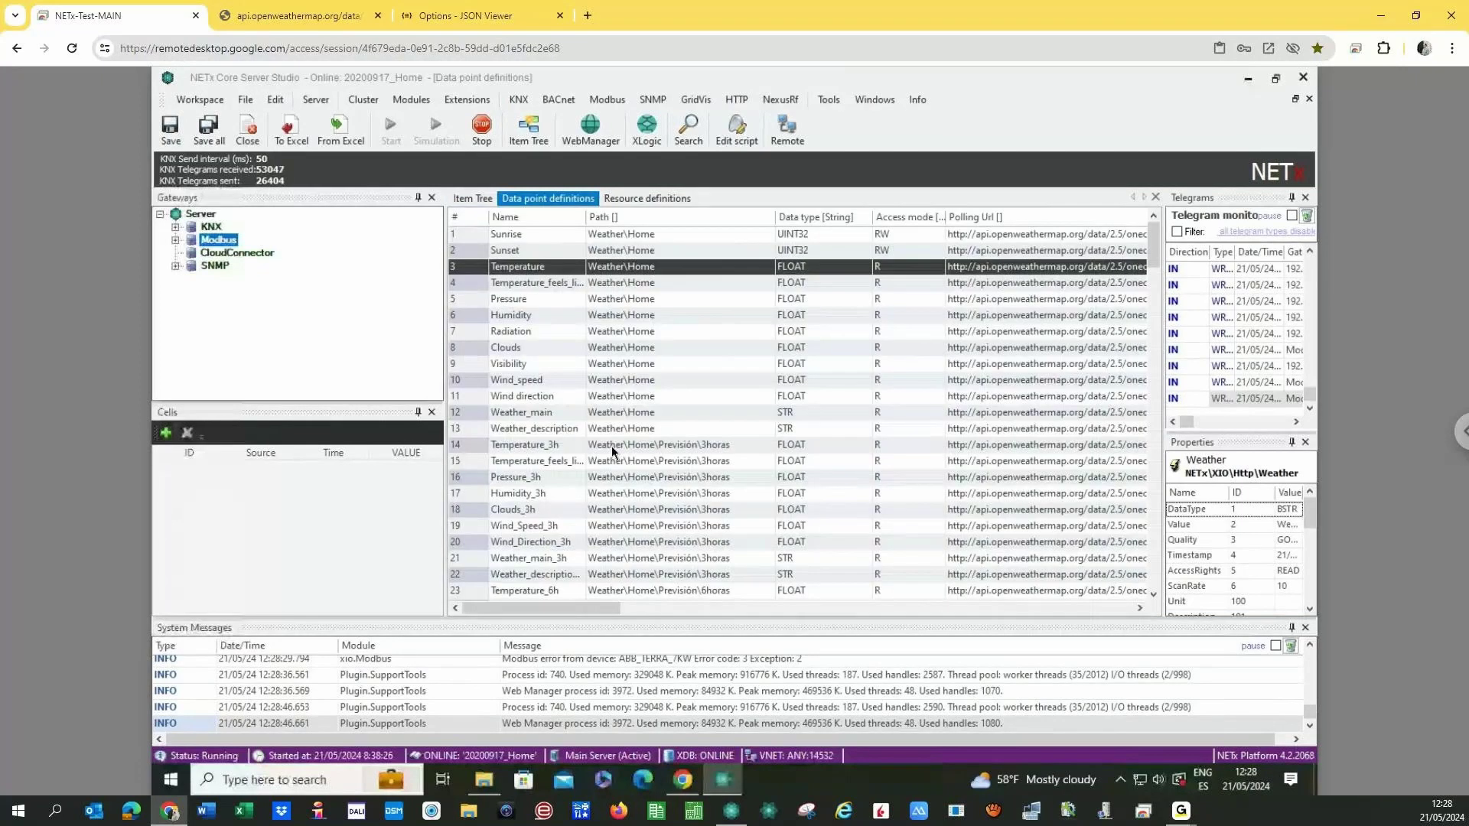
scroll(639, 399, down, 20)
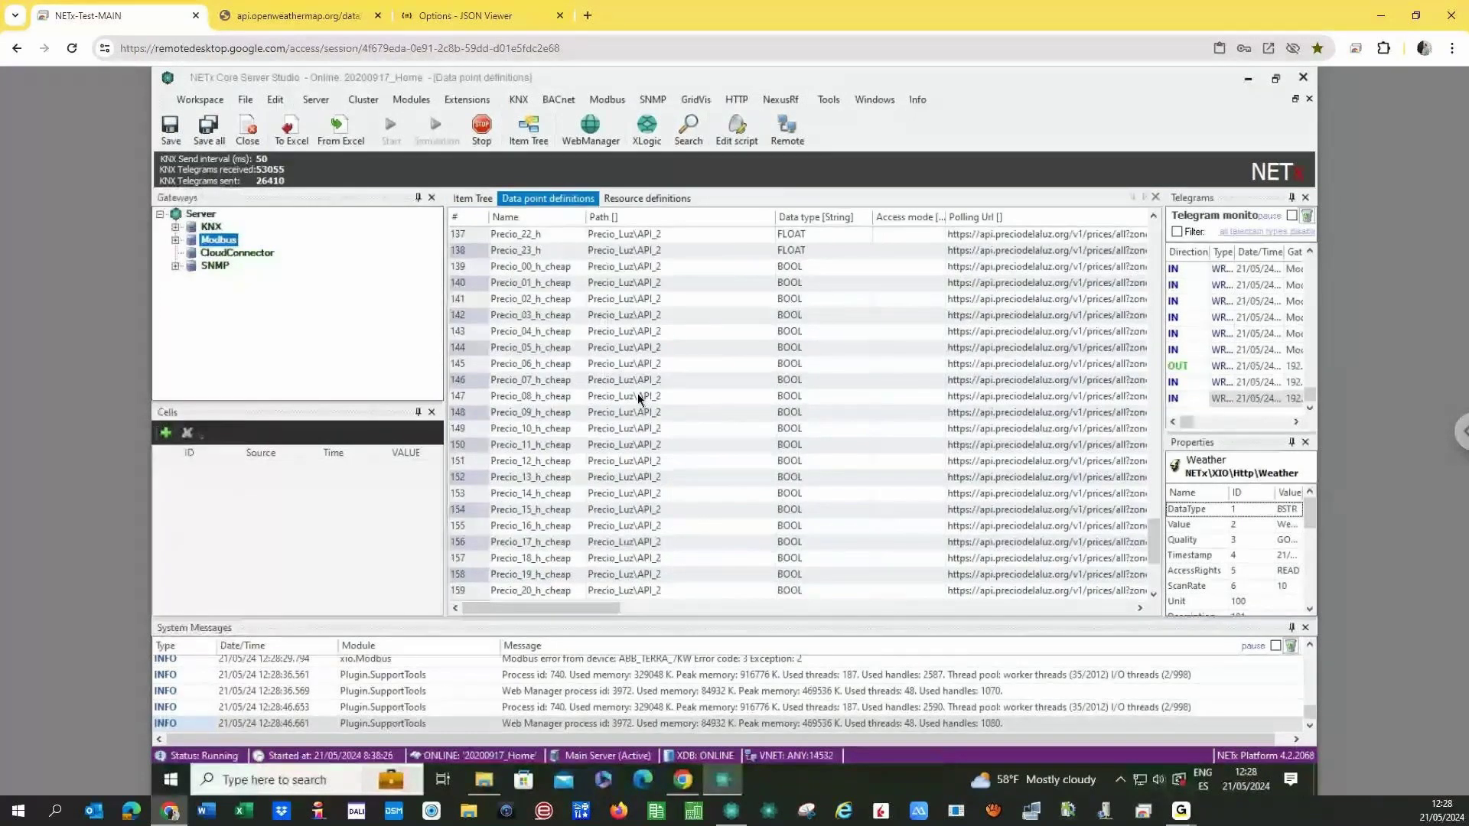
scroll(635, 401, up, 8)
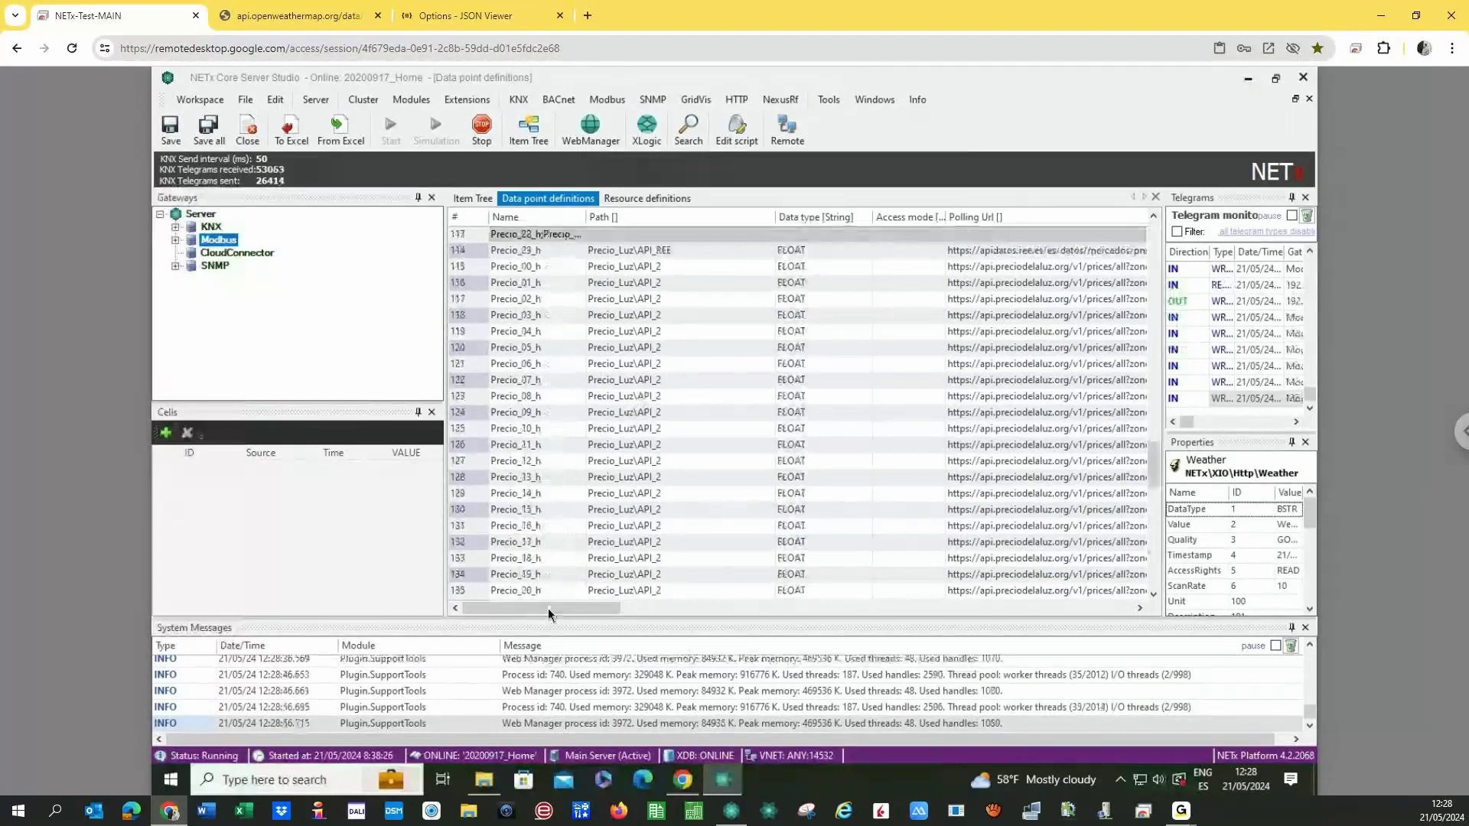
drag(548, 608, 636, 608)
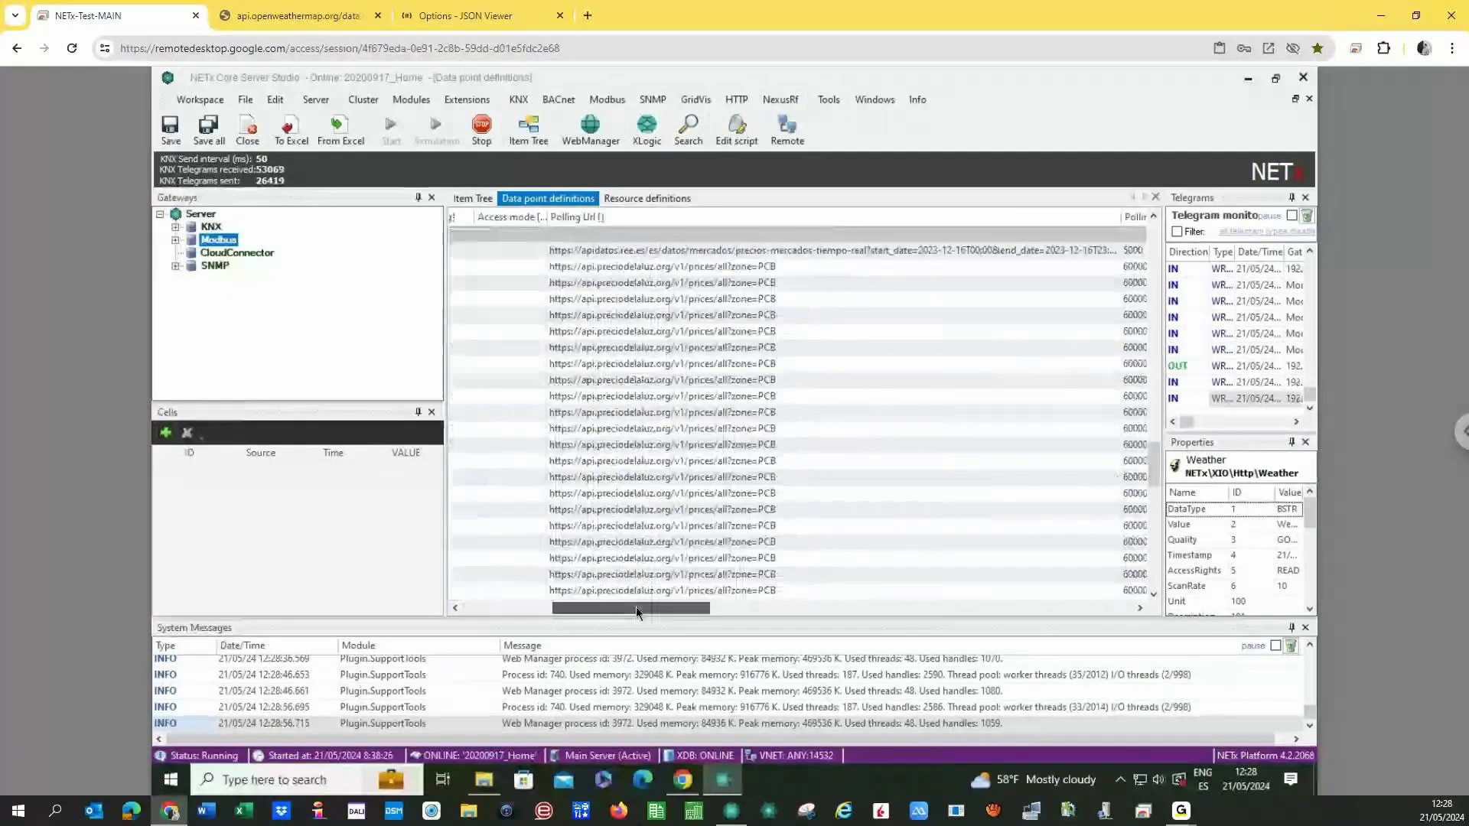
click(716, 267)
key(ctrl+c)
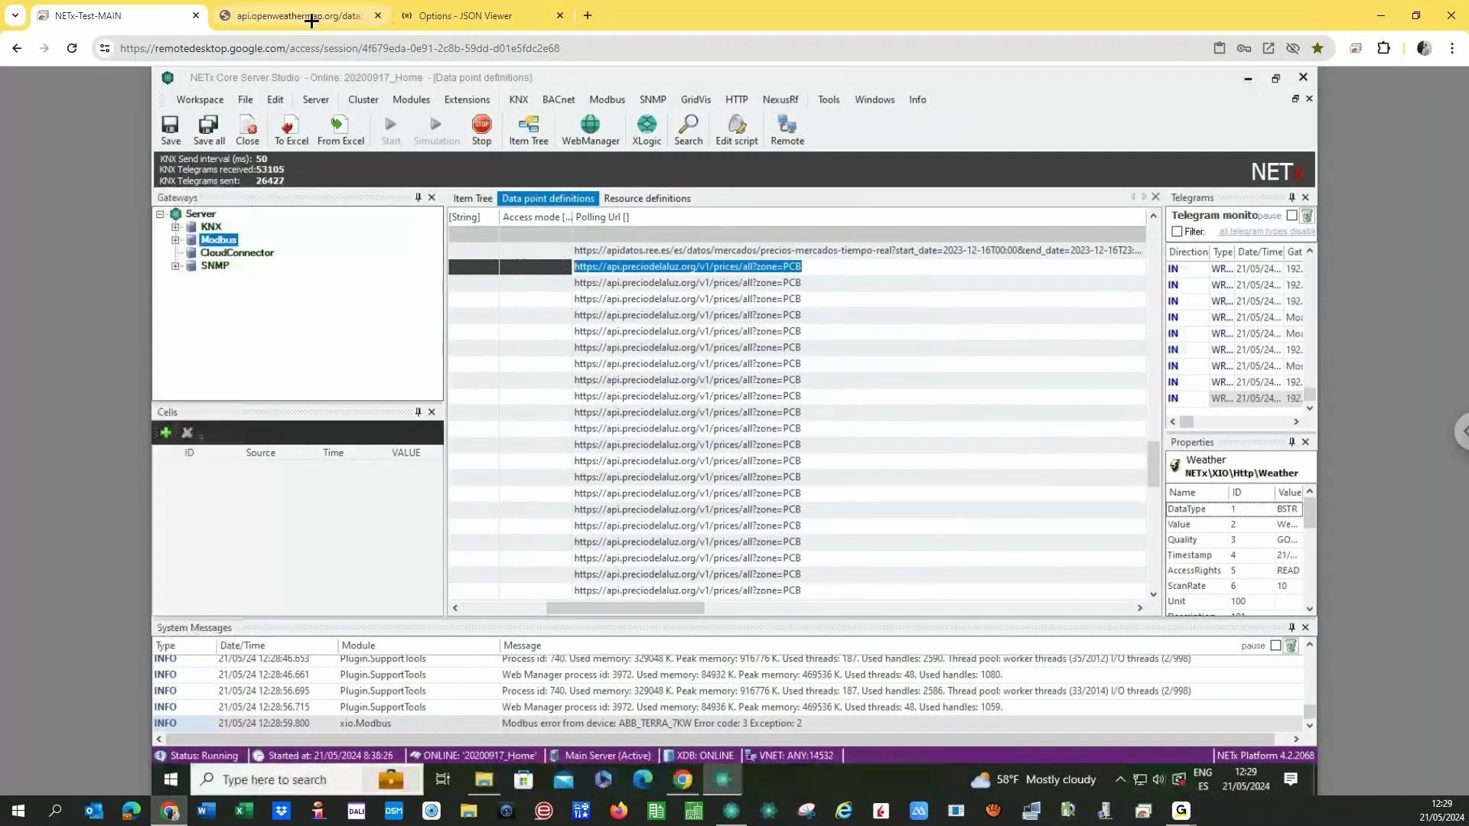
Open the copied preciodelaluz.org URL in a new browser tab and examine the is-cheap and is-under-avg fields of hour 00-01.
key(ctrl+t)
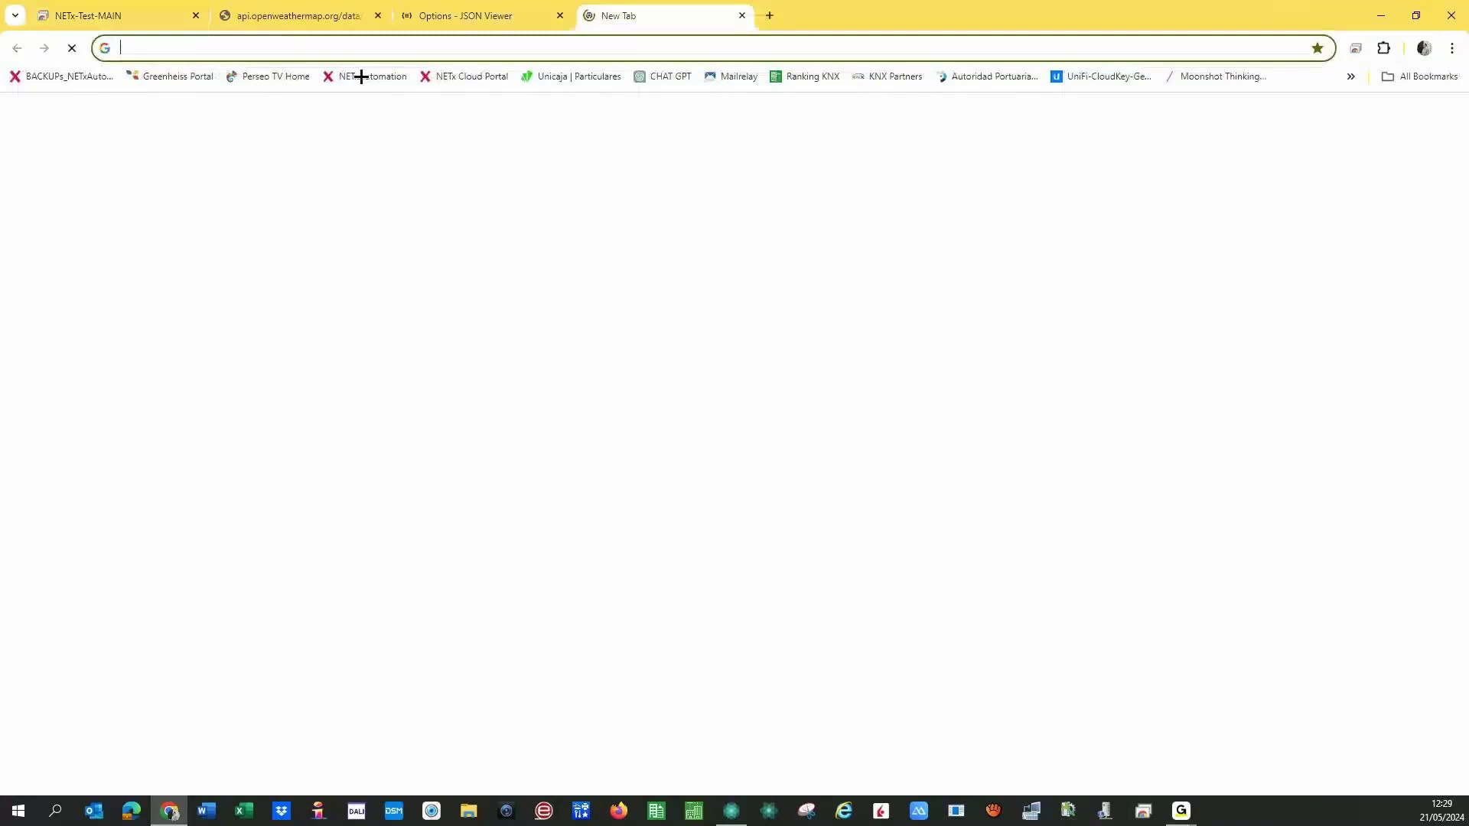
key(ctrl+v)
key(Return)
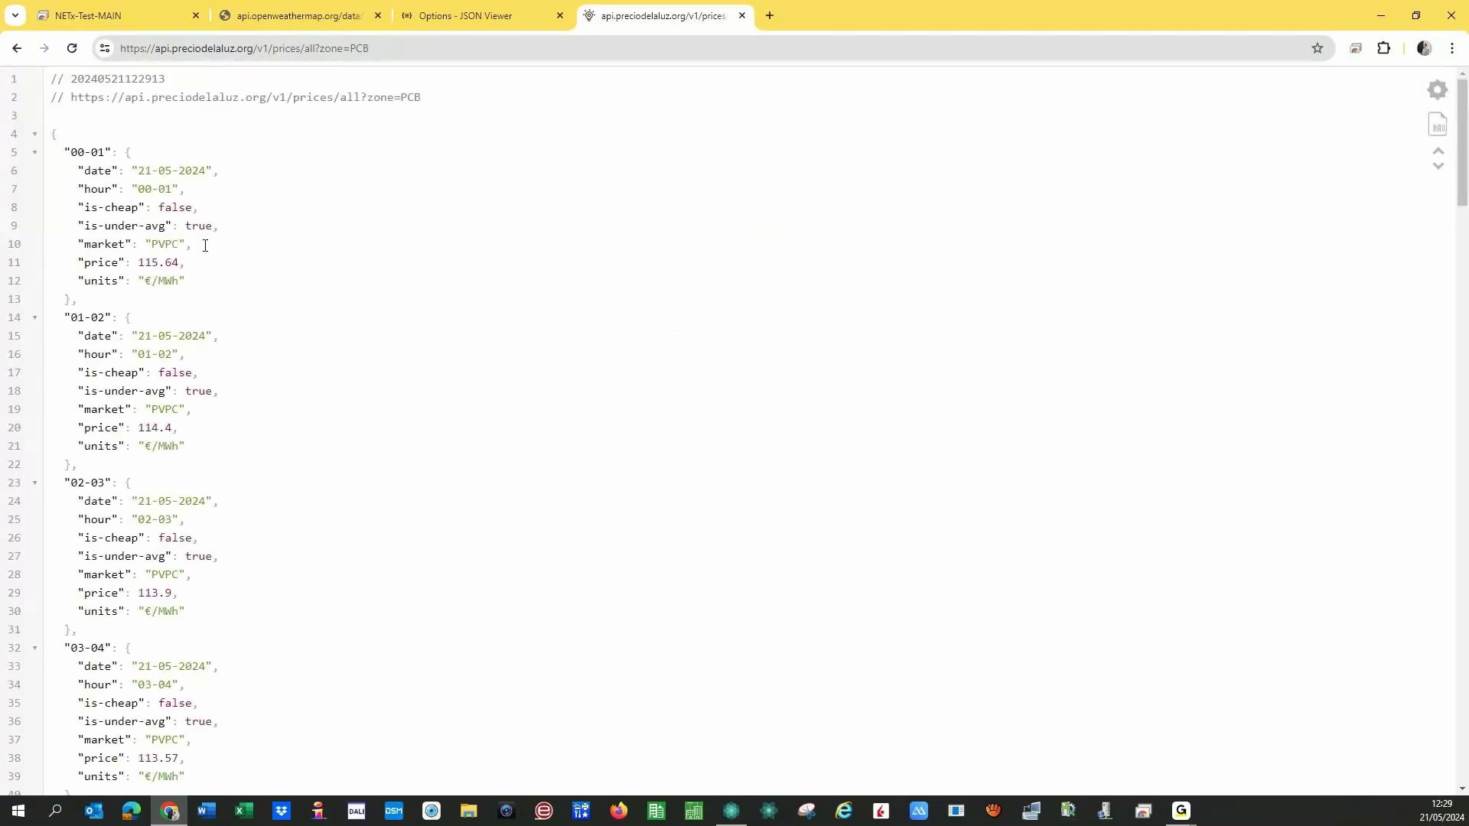
drag(158, 207, 192, 207)
click(130, 228)
drag(185, 219, 211, 225)
click(242, 235)
Return to the NETx remote session and review the definitions of the remaining Precio_Luz\API_2 data points up to Precio_23_h_under_avg.
click(282, 15)
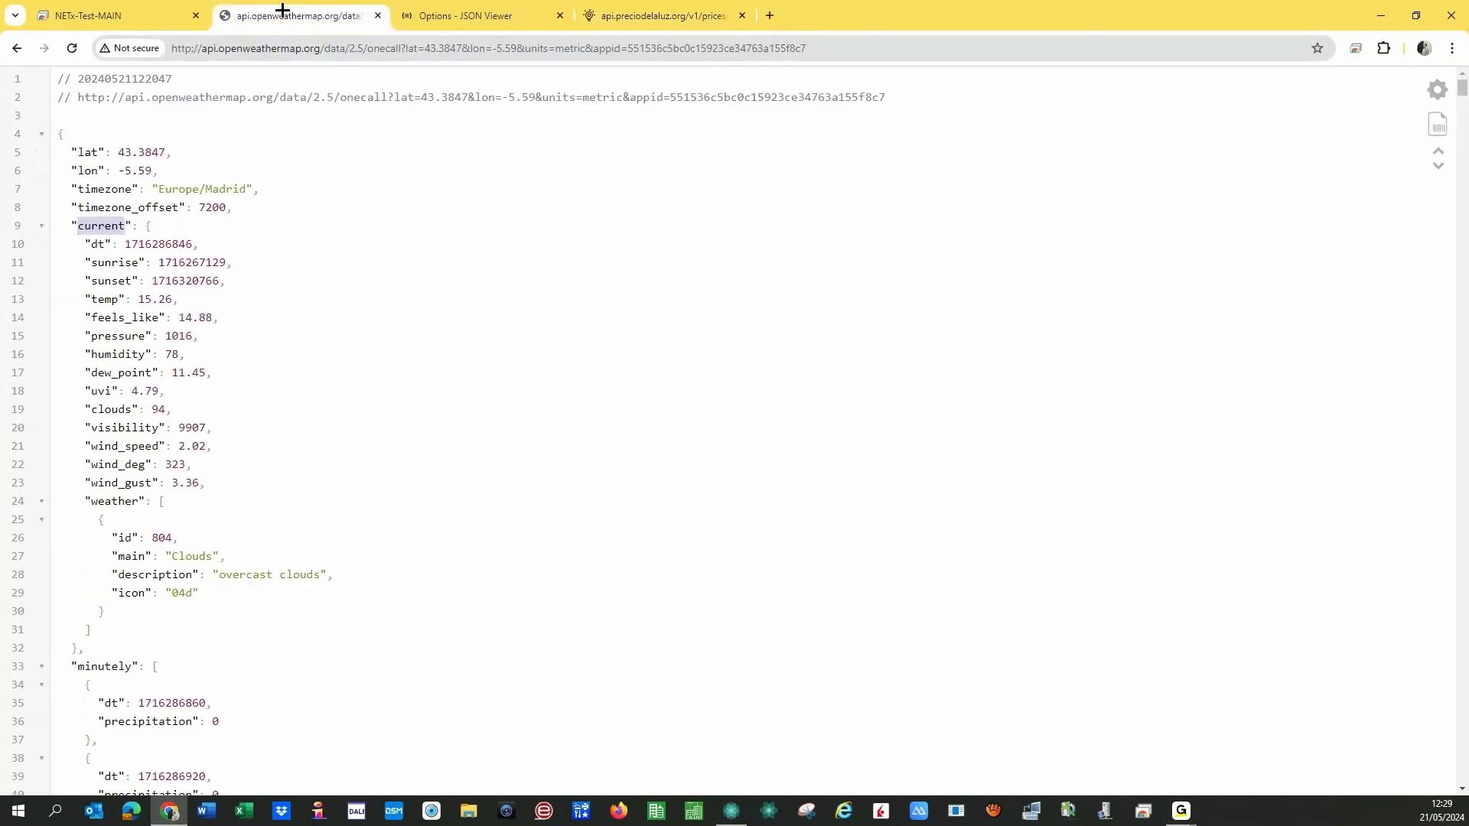
click(148, 15)
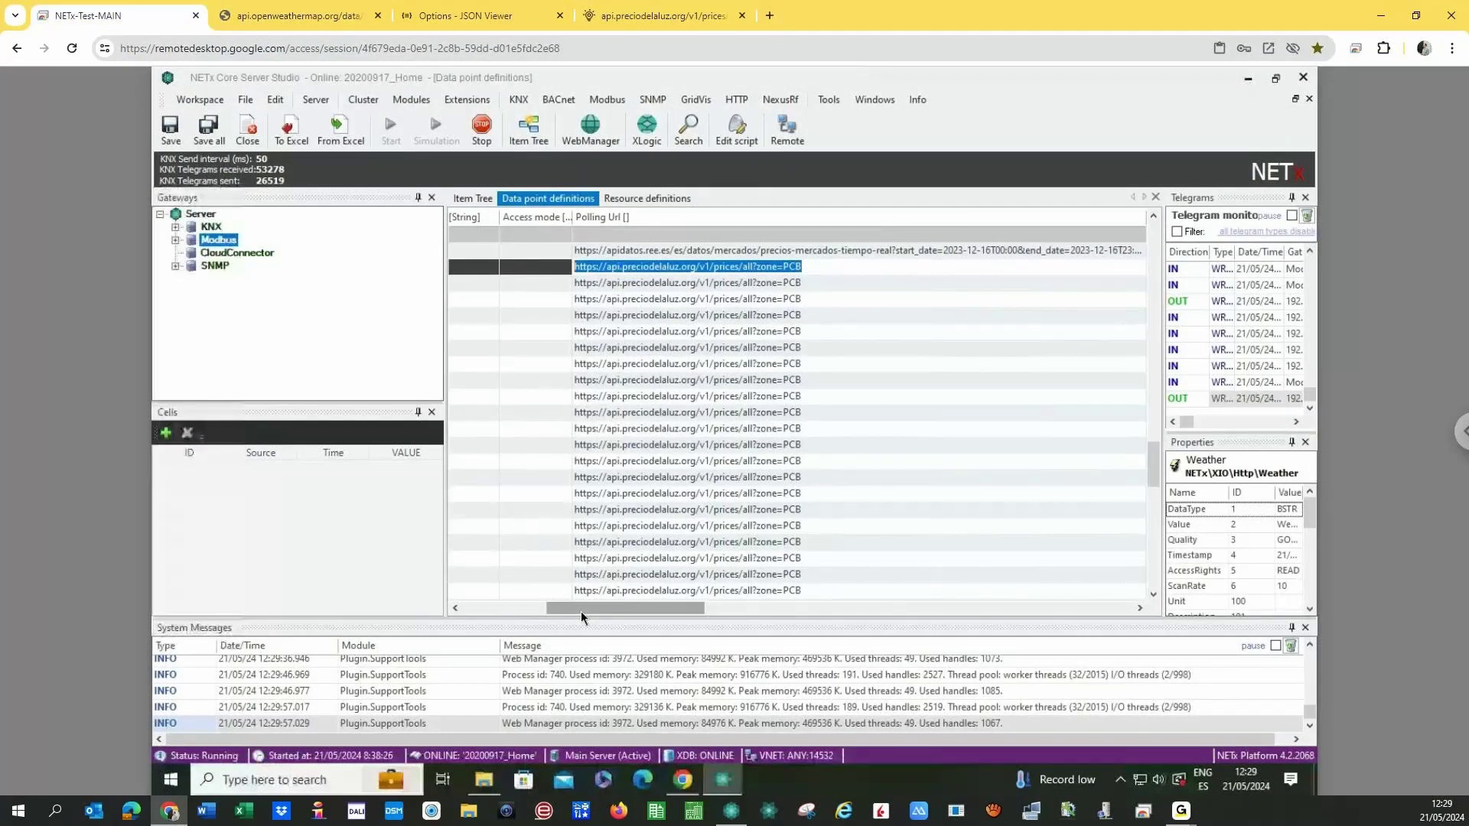
drag(581, 612, 496, 612)
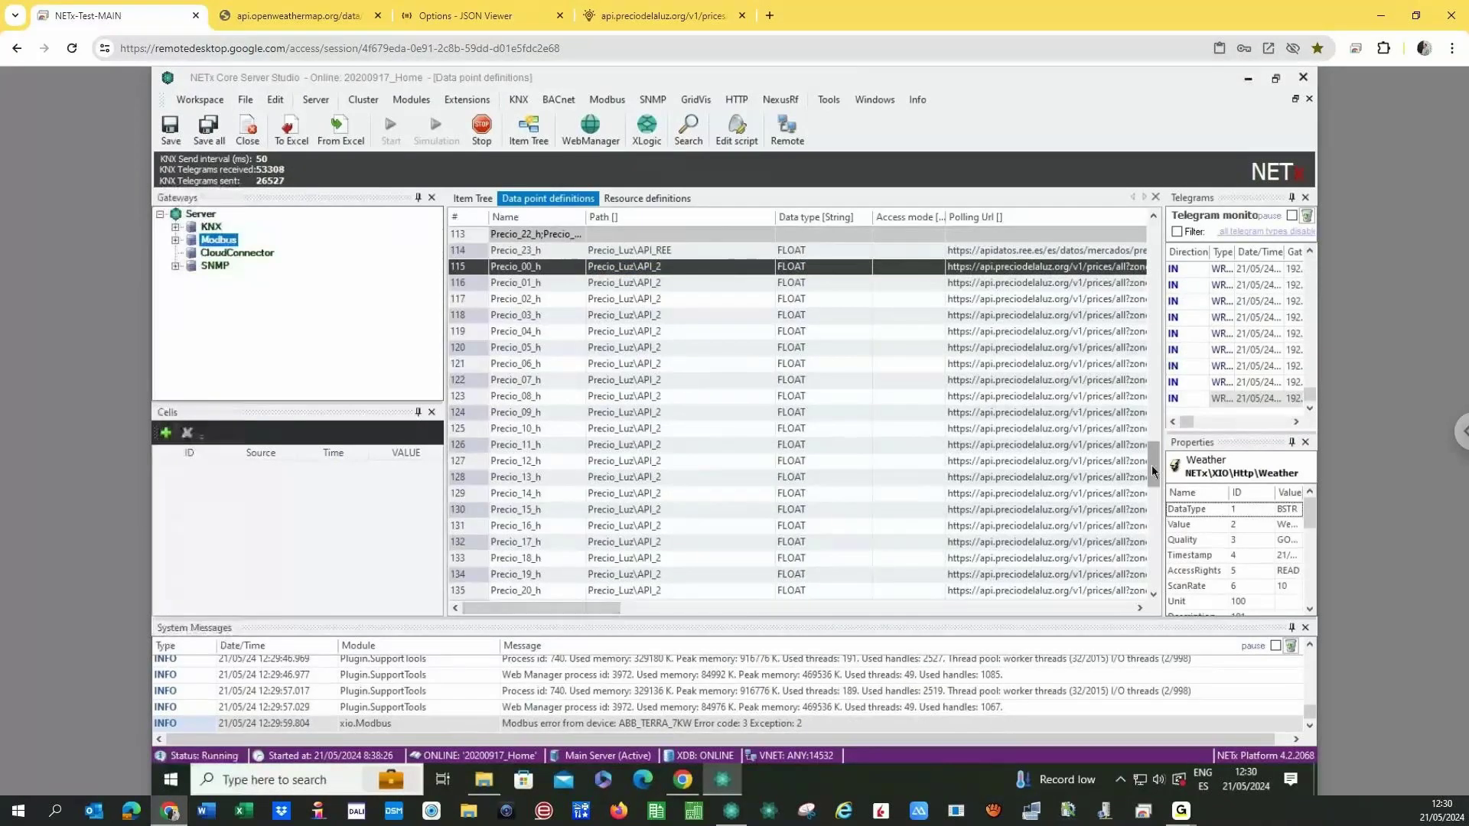
drag(1153, 471, 1154, 583)
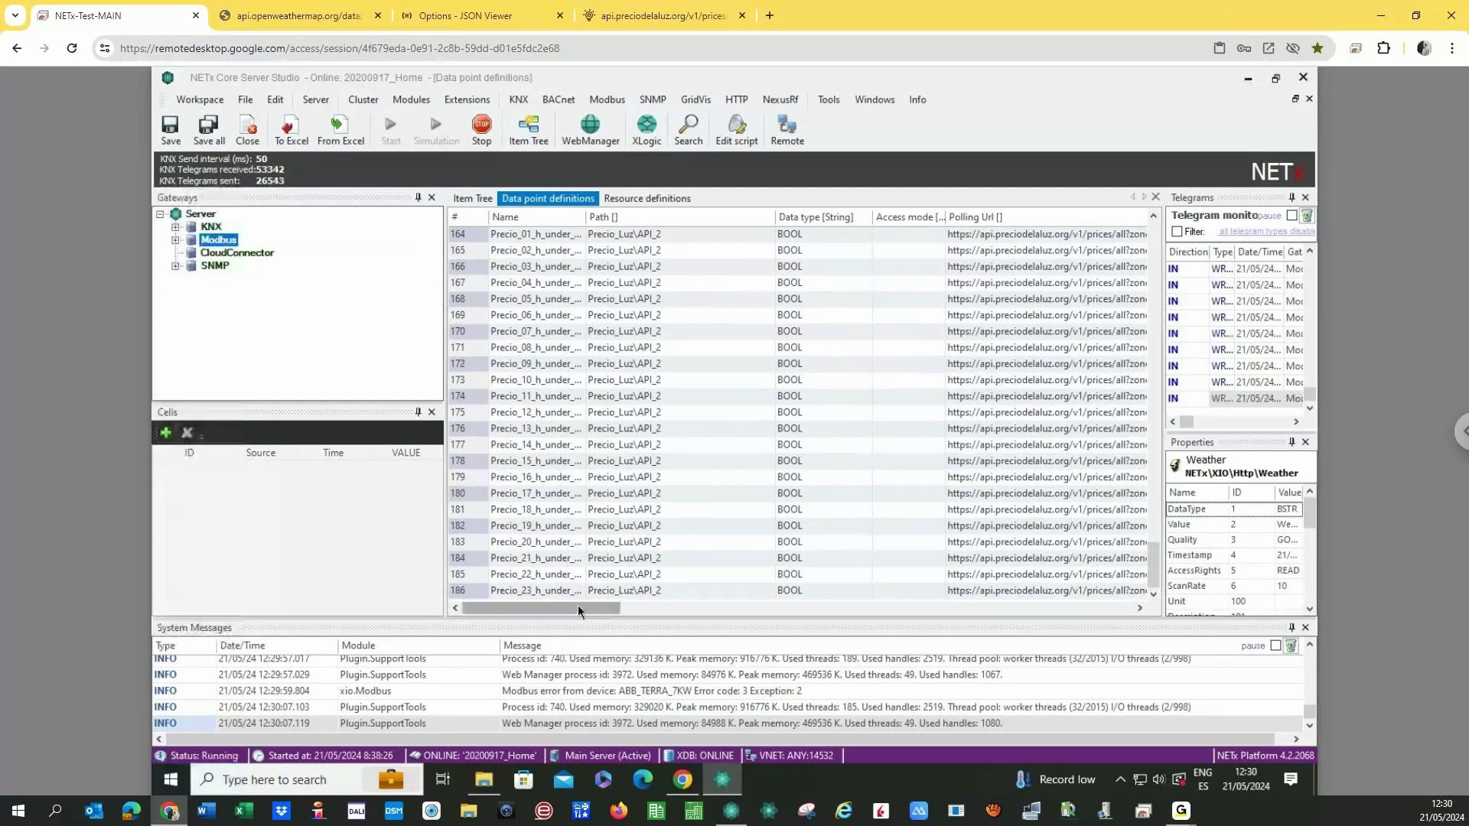
drag(577, 607, 658, 607)
Expand Precio_Luz and its API_2 folder in the item tree and examine the Precio_00_h item.
click(464, 199)
click(514, 349)
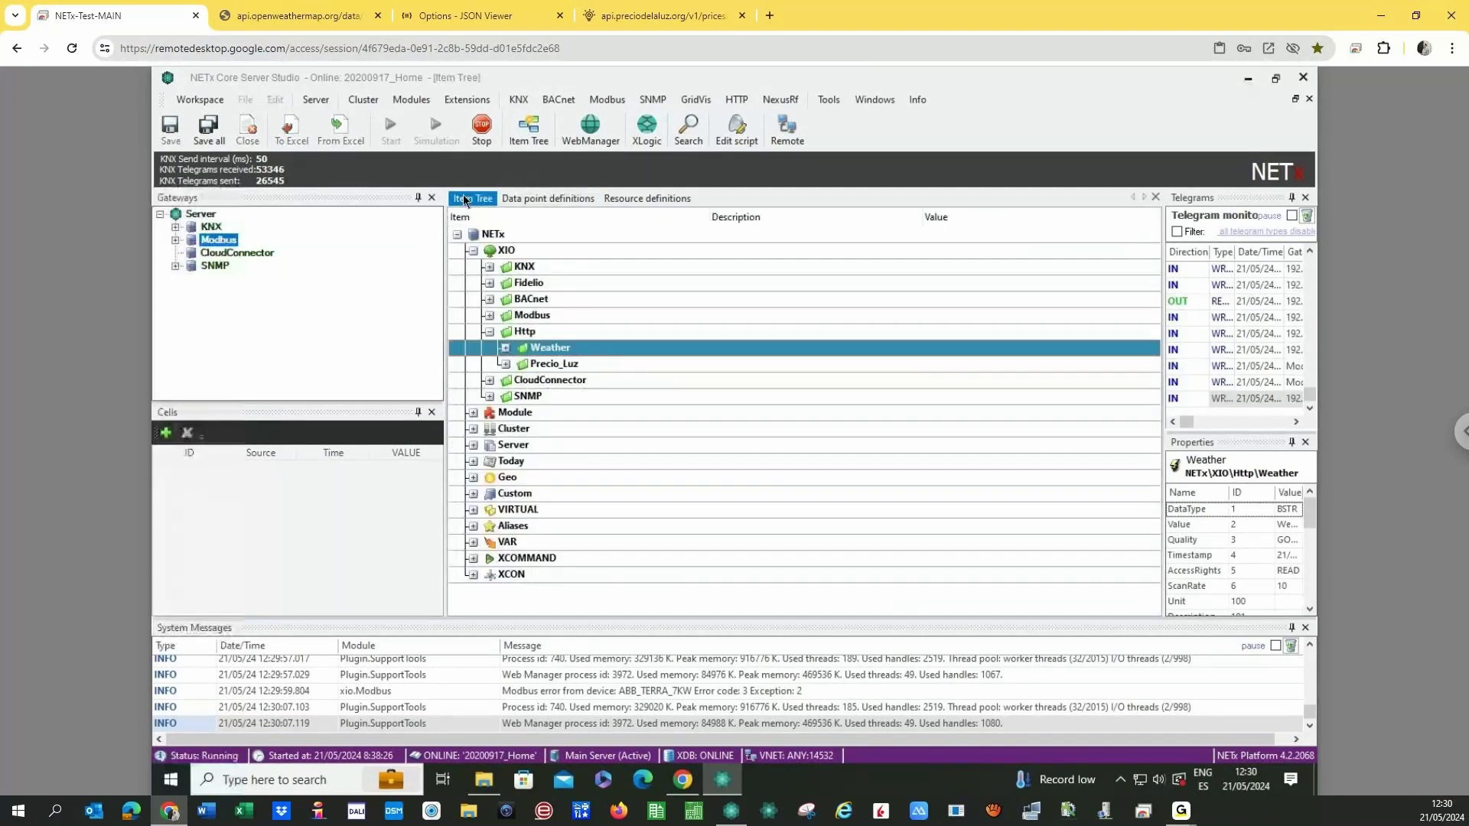
click(505, 364)
double_click(558, 428)
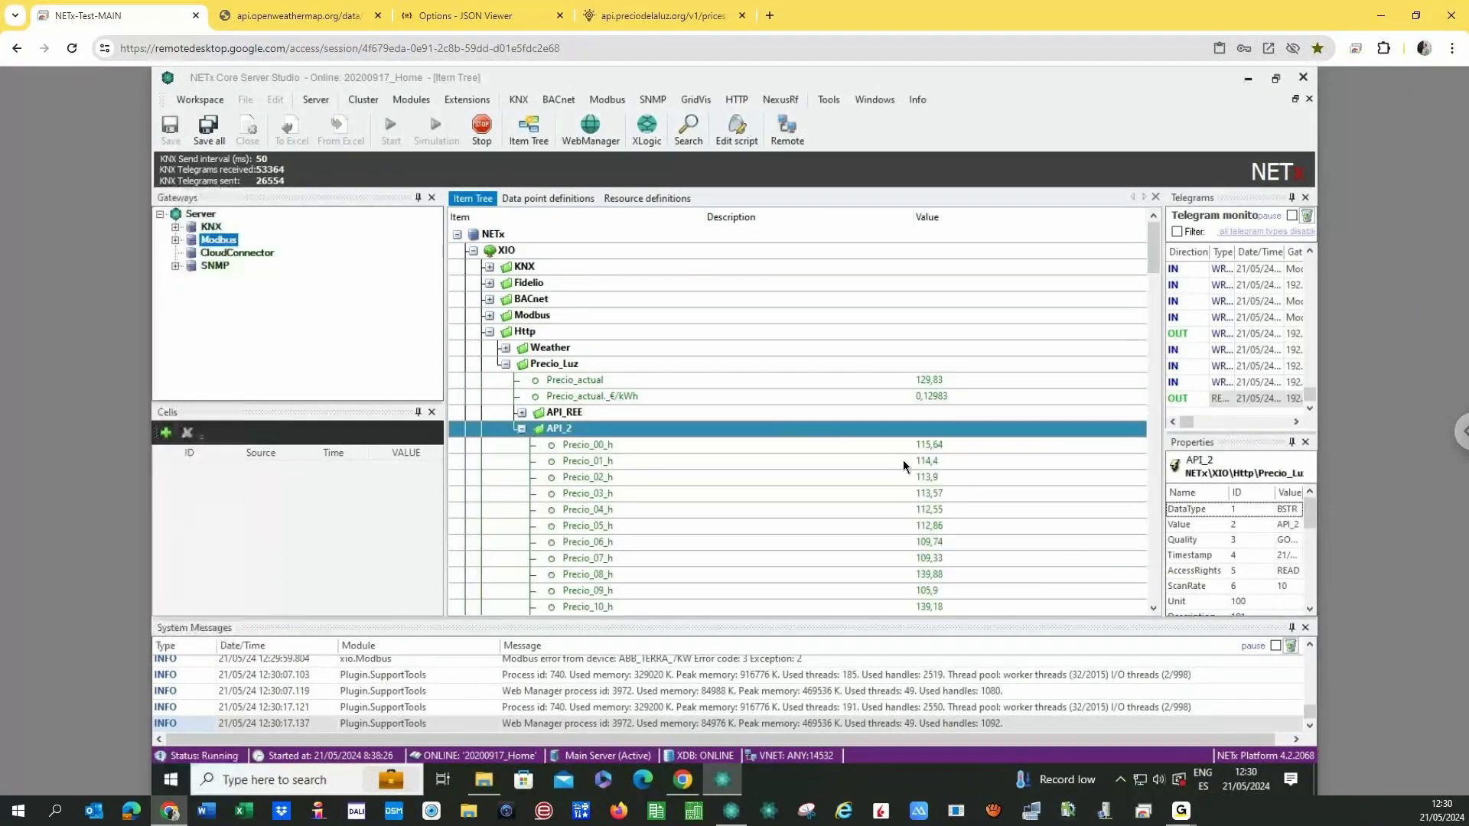
click(922, 451)
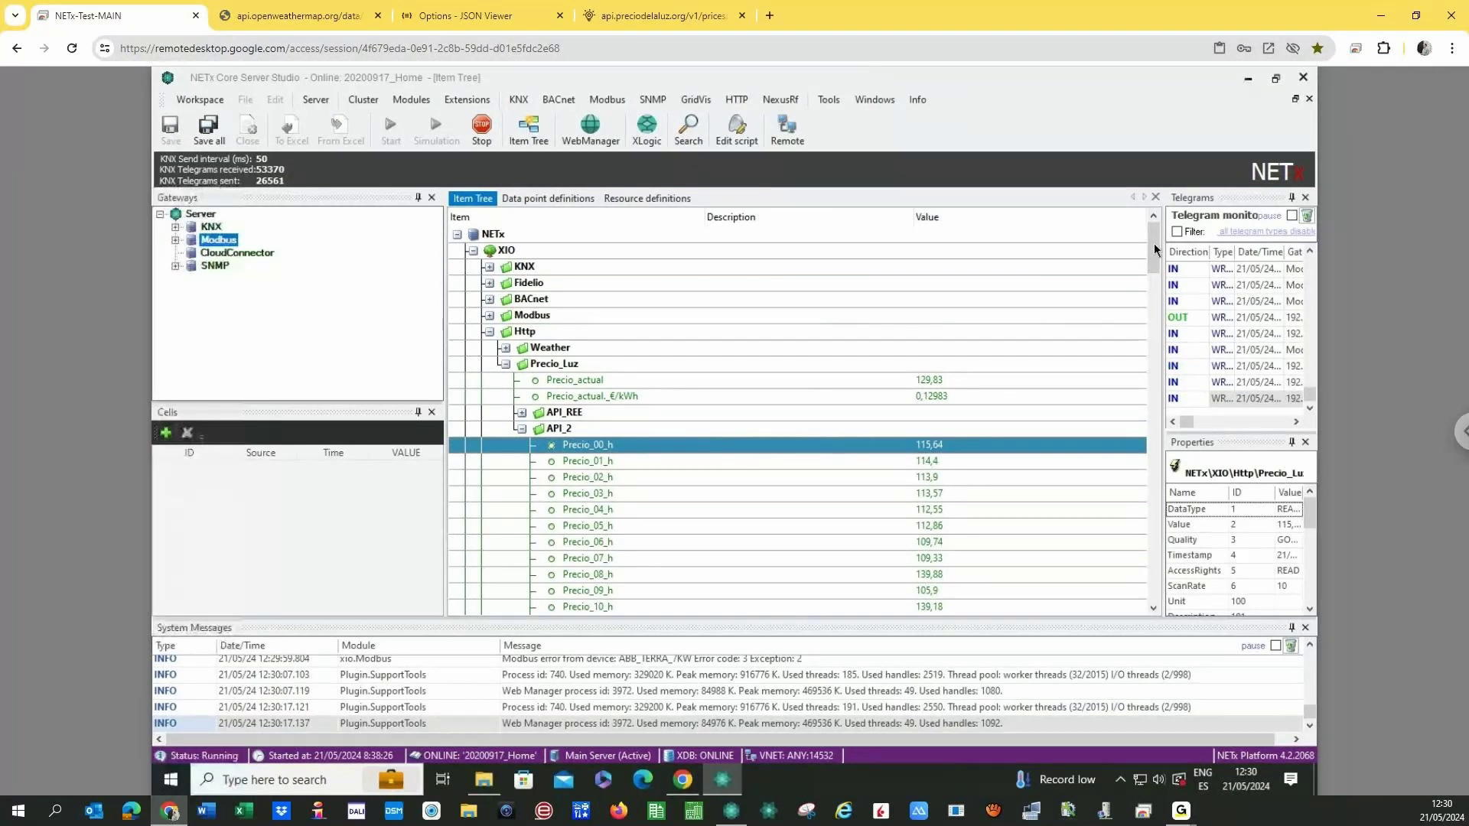
Examine the Precio_00_h._€/kWh and Precio_00_h_cheap items among the API_2 electricity prices.
drag(1153, 243, 1145, 409)
click(881, 428)
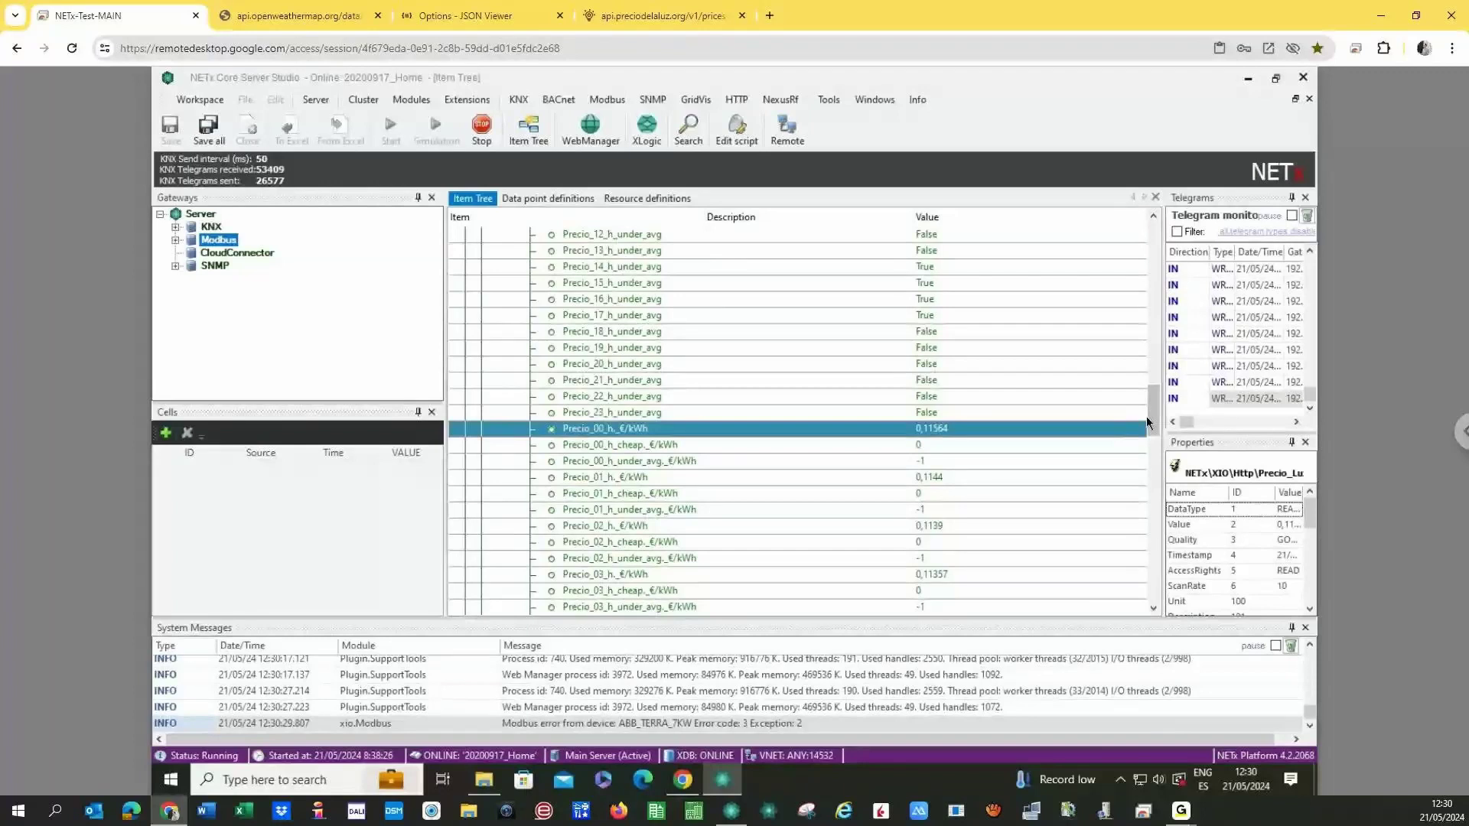
drag(1147, 421, 1150, 320)
click(882, 348)
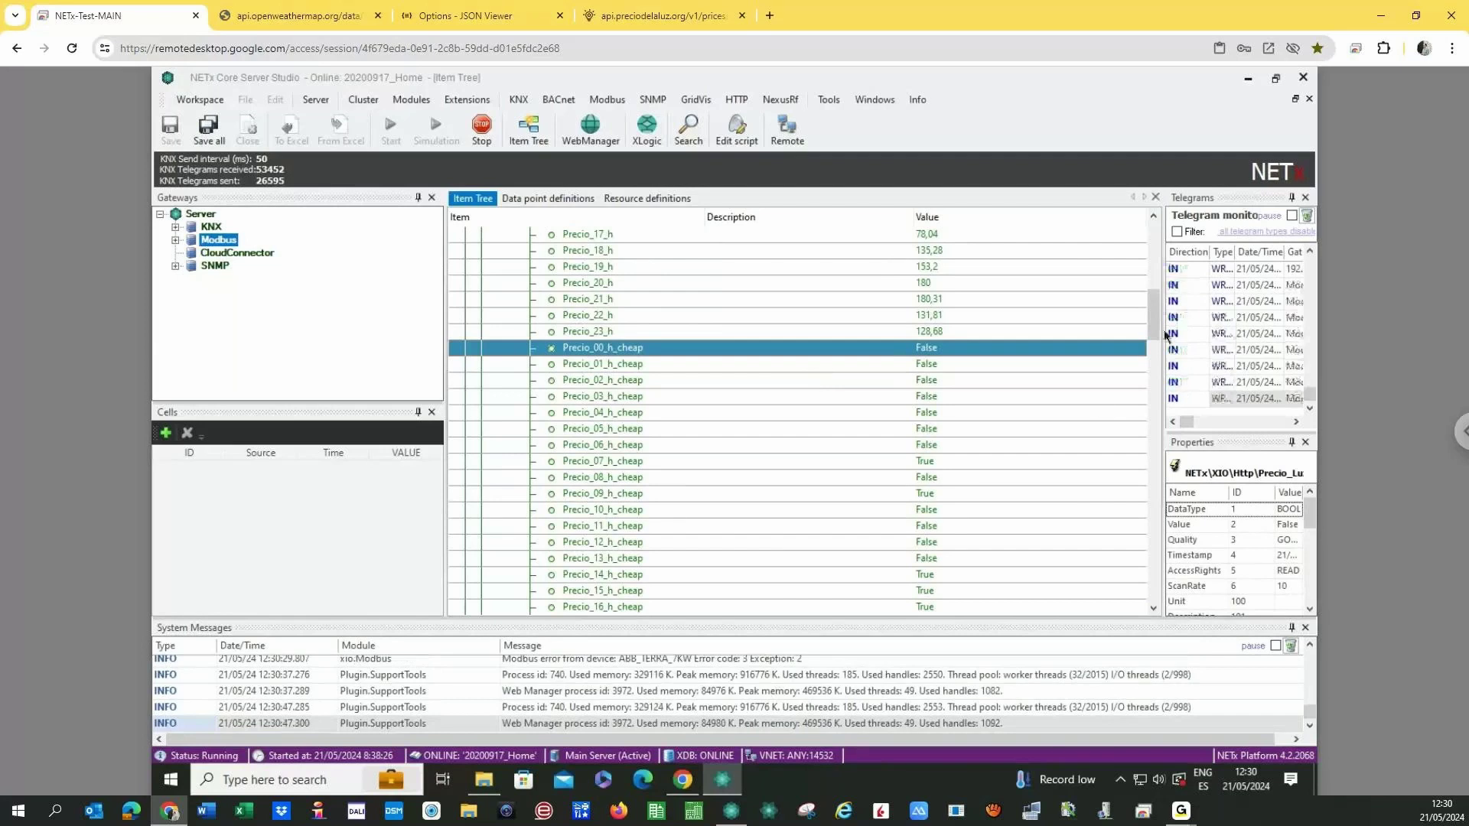
Collapse the API_2 folder and the Precio_Luz branch in the item tree.
drag(1153, 319, 1158, 254)
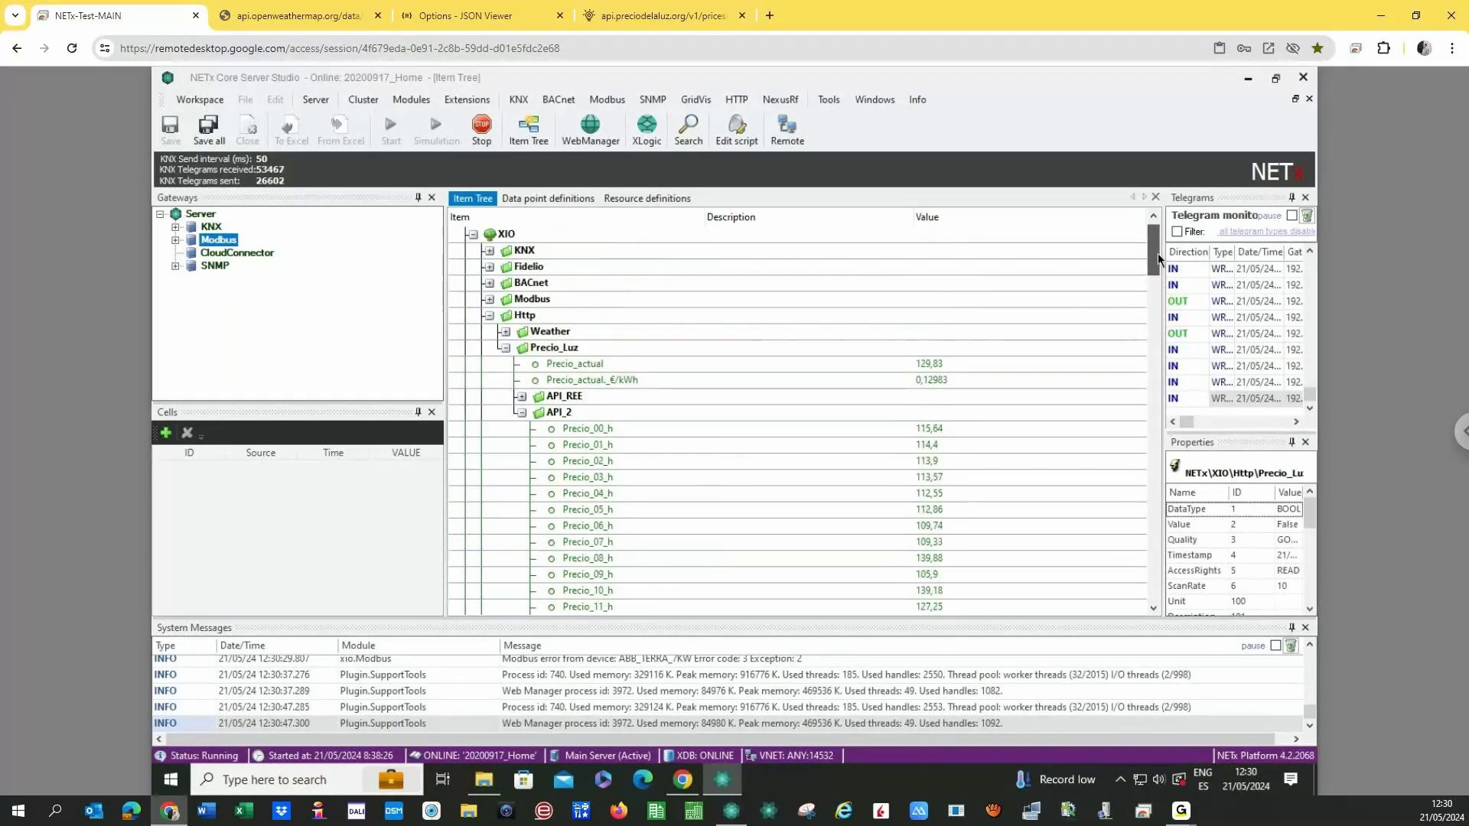
click(521, 412)
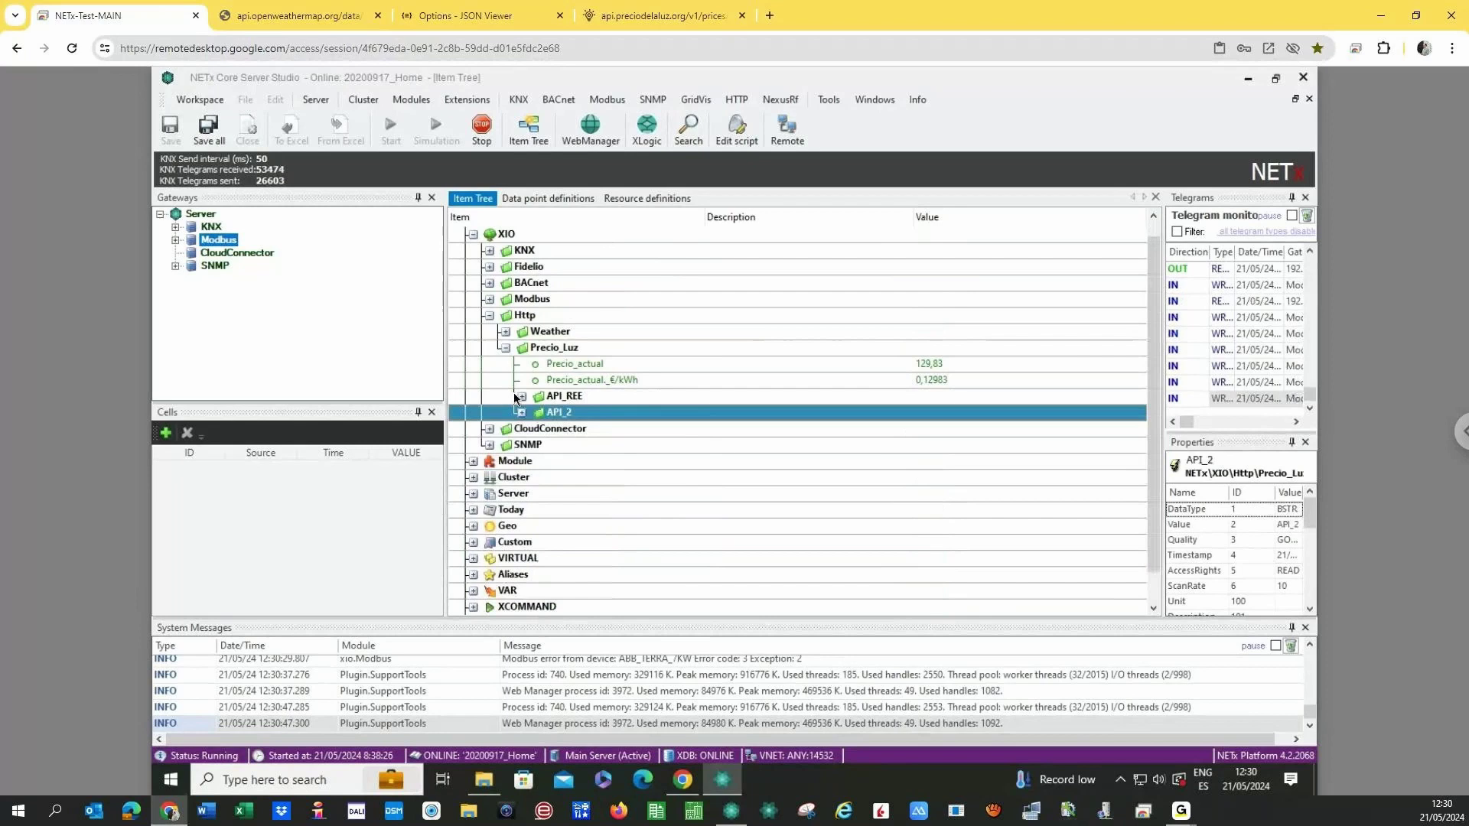
click(502, 347)
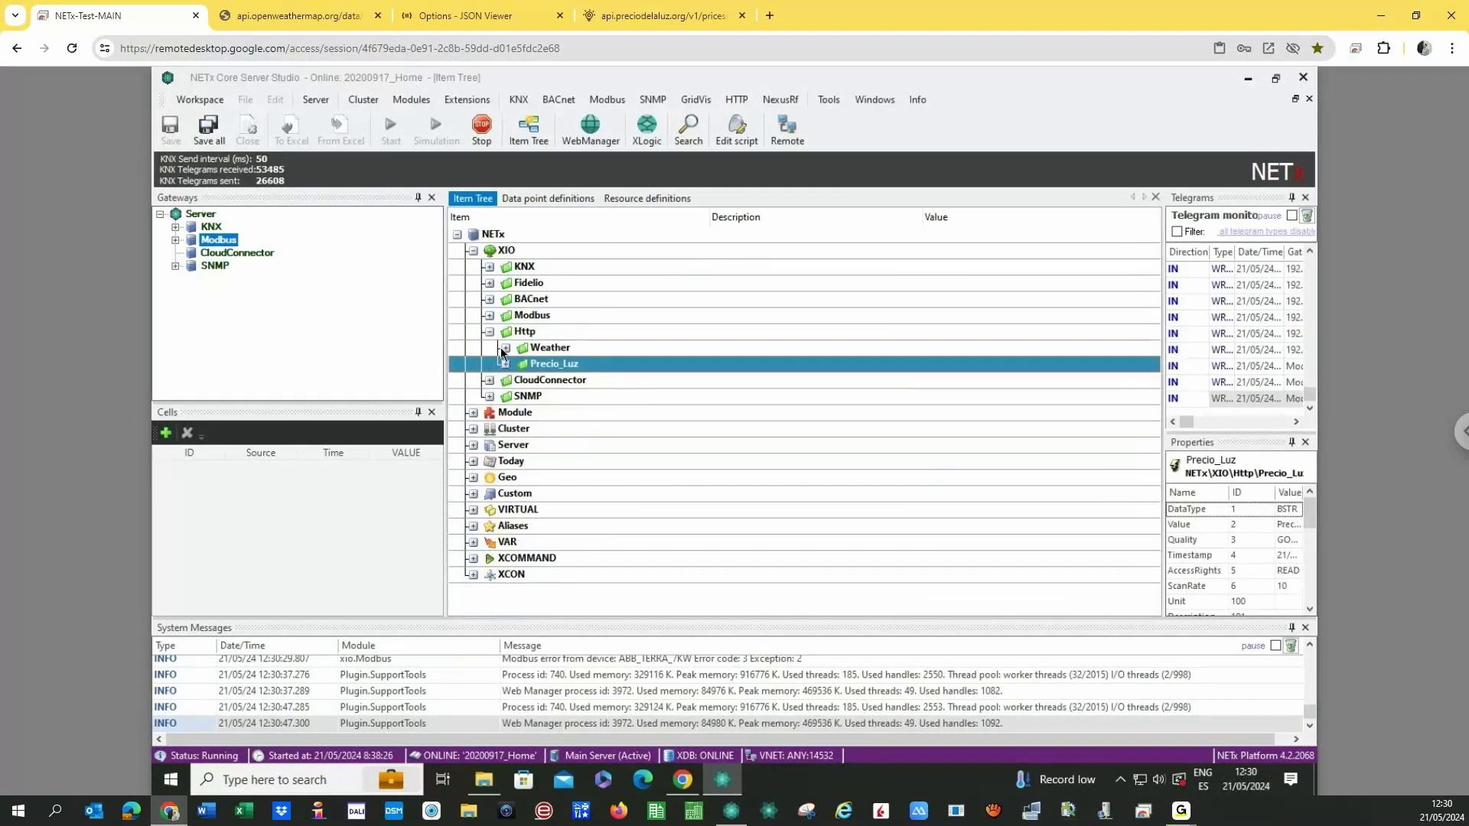
Review the polling resources and parameters of the API_2 data point definitions and check the Update Method options, keeping GET.
click(538, 199)
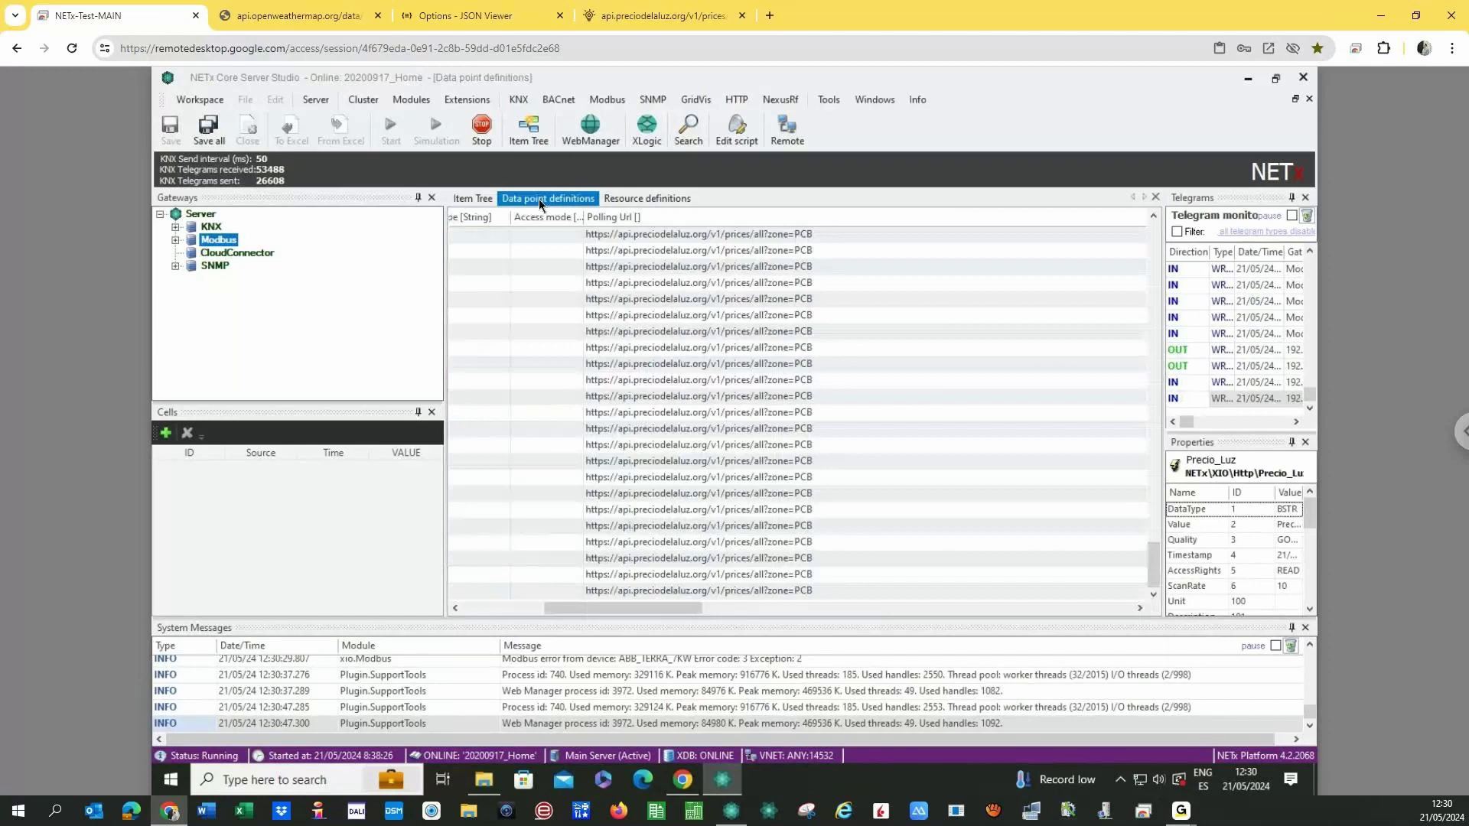
drag(576, 609, 673, 609)
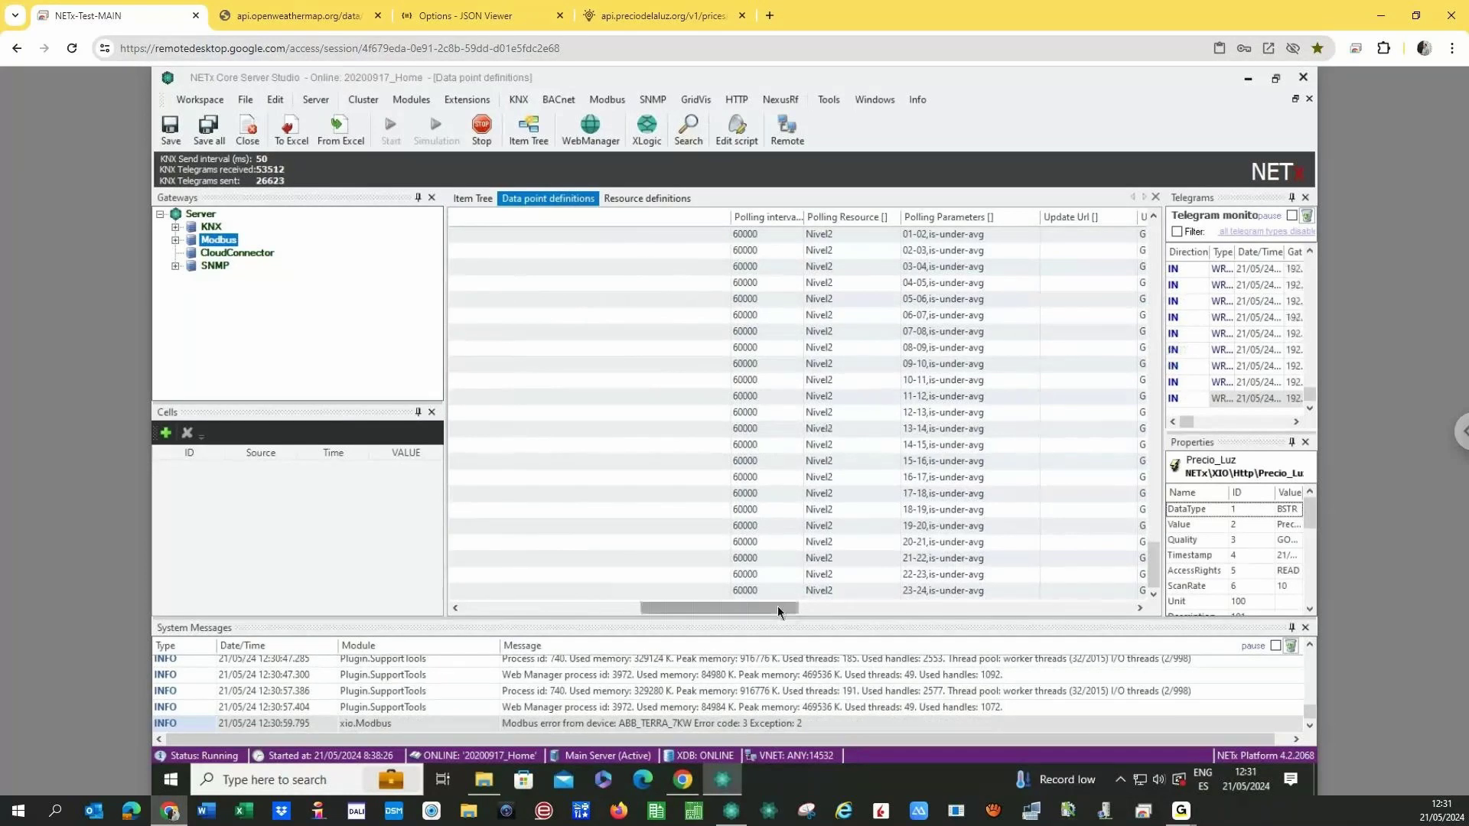
drag(777, 606, 855, 608)
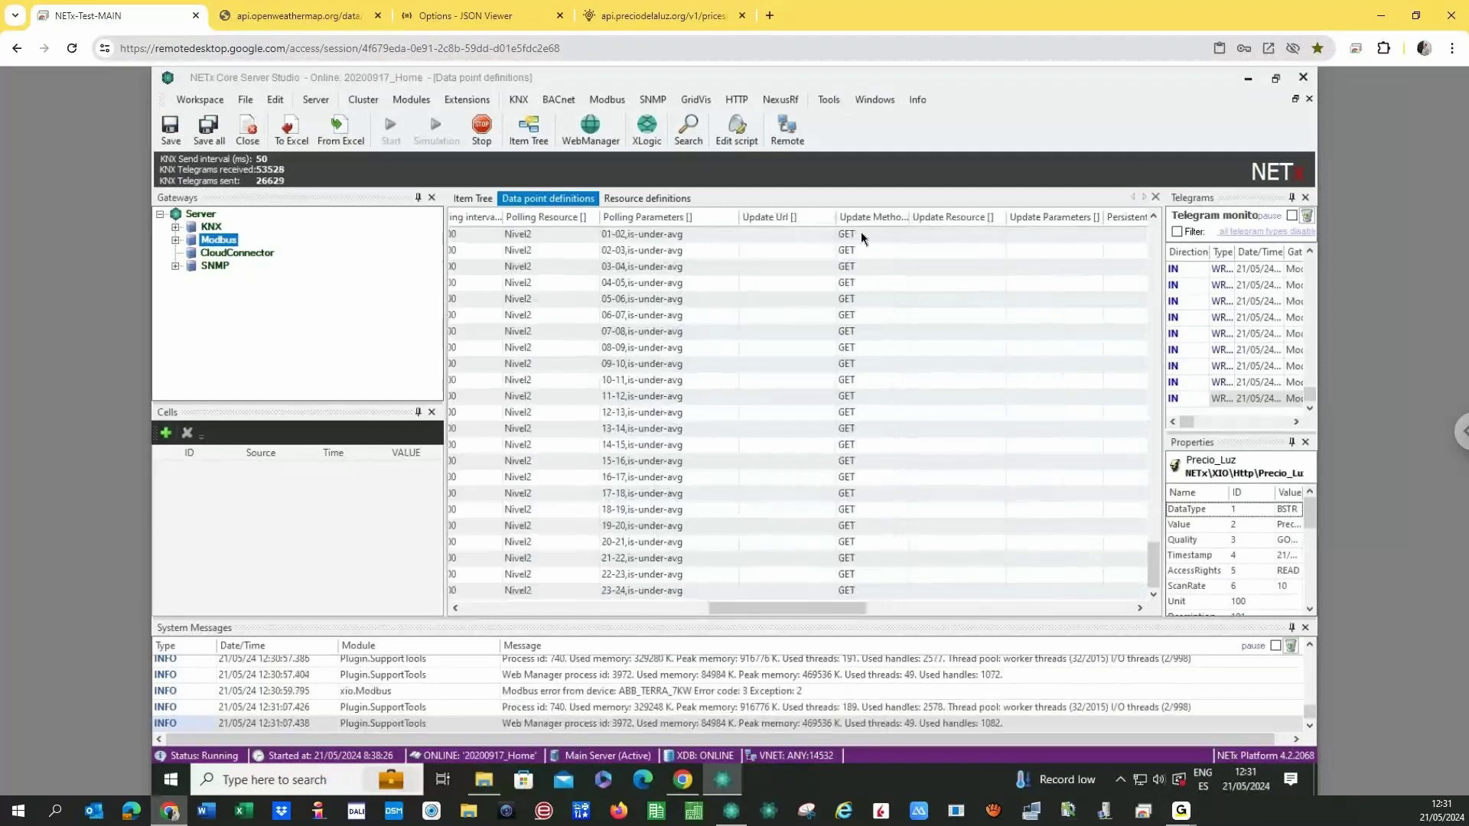
click(902, 235)
click(901, 235)
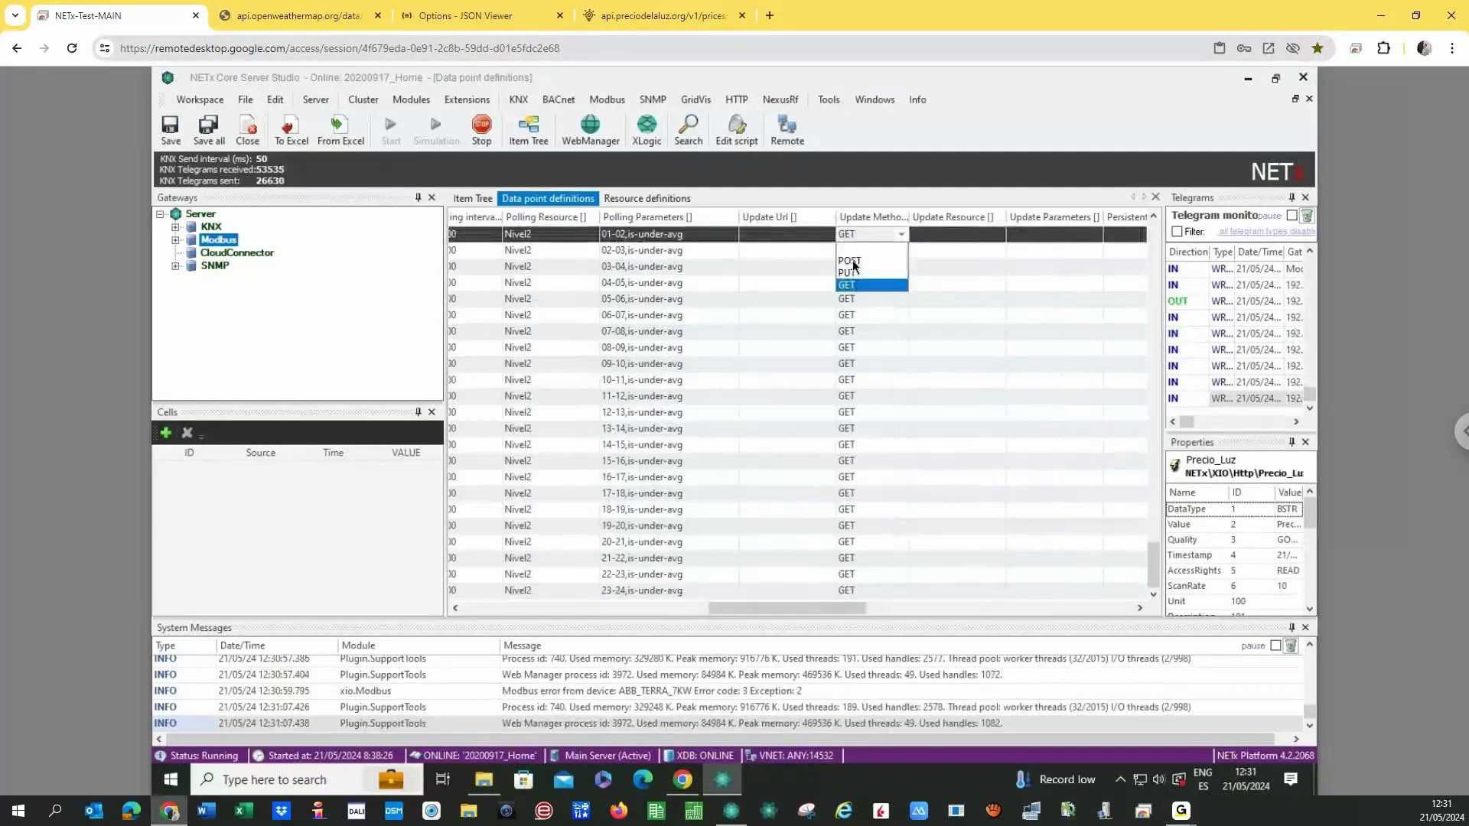
click(949, 251)
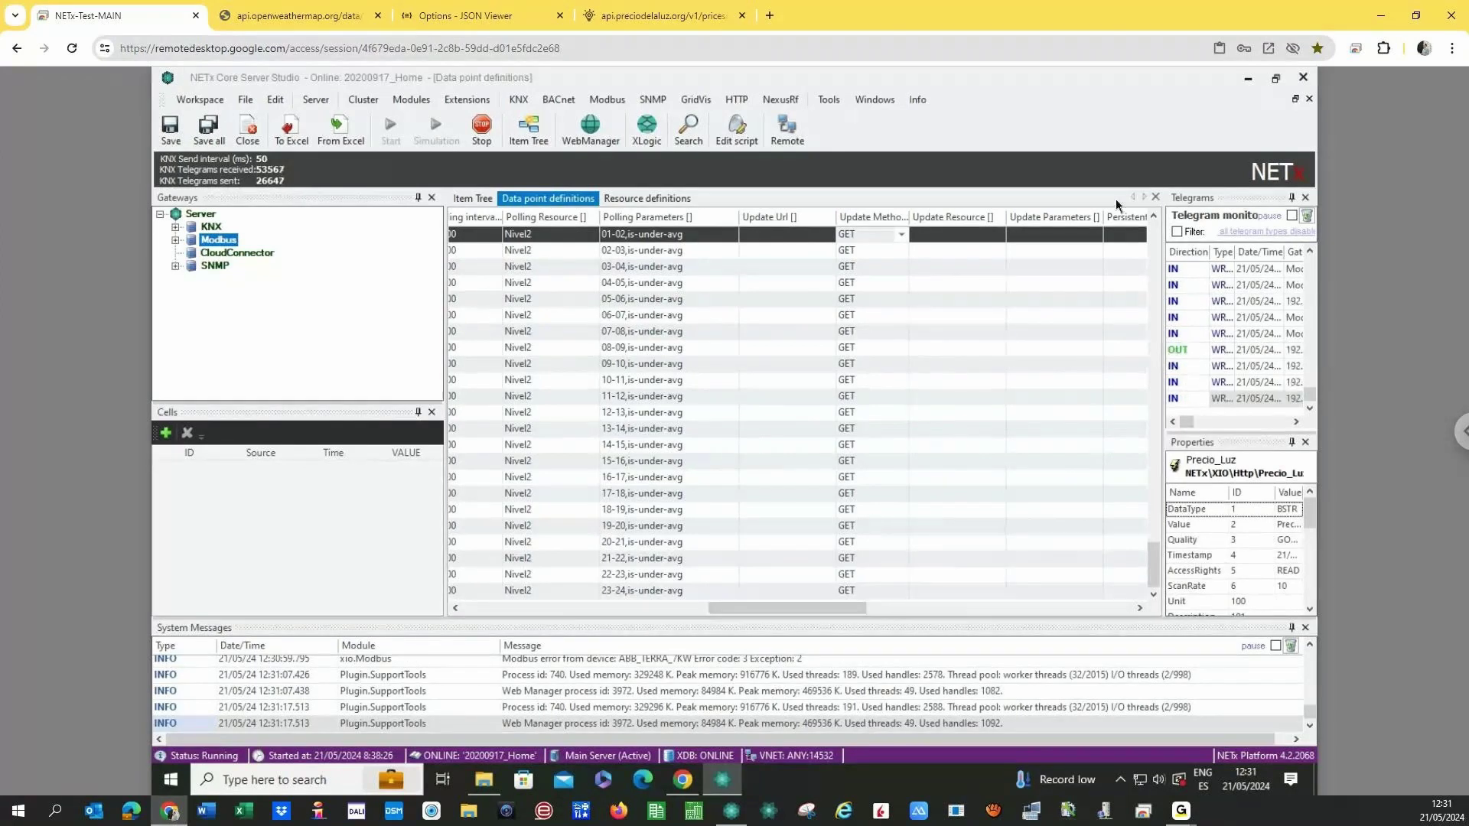
Close the HTTP data point definitions, saving the changes.
click(1155, 196)
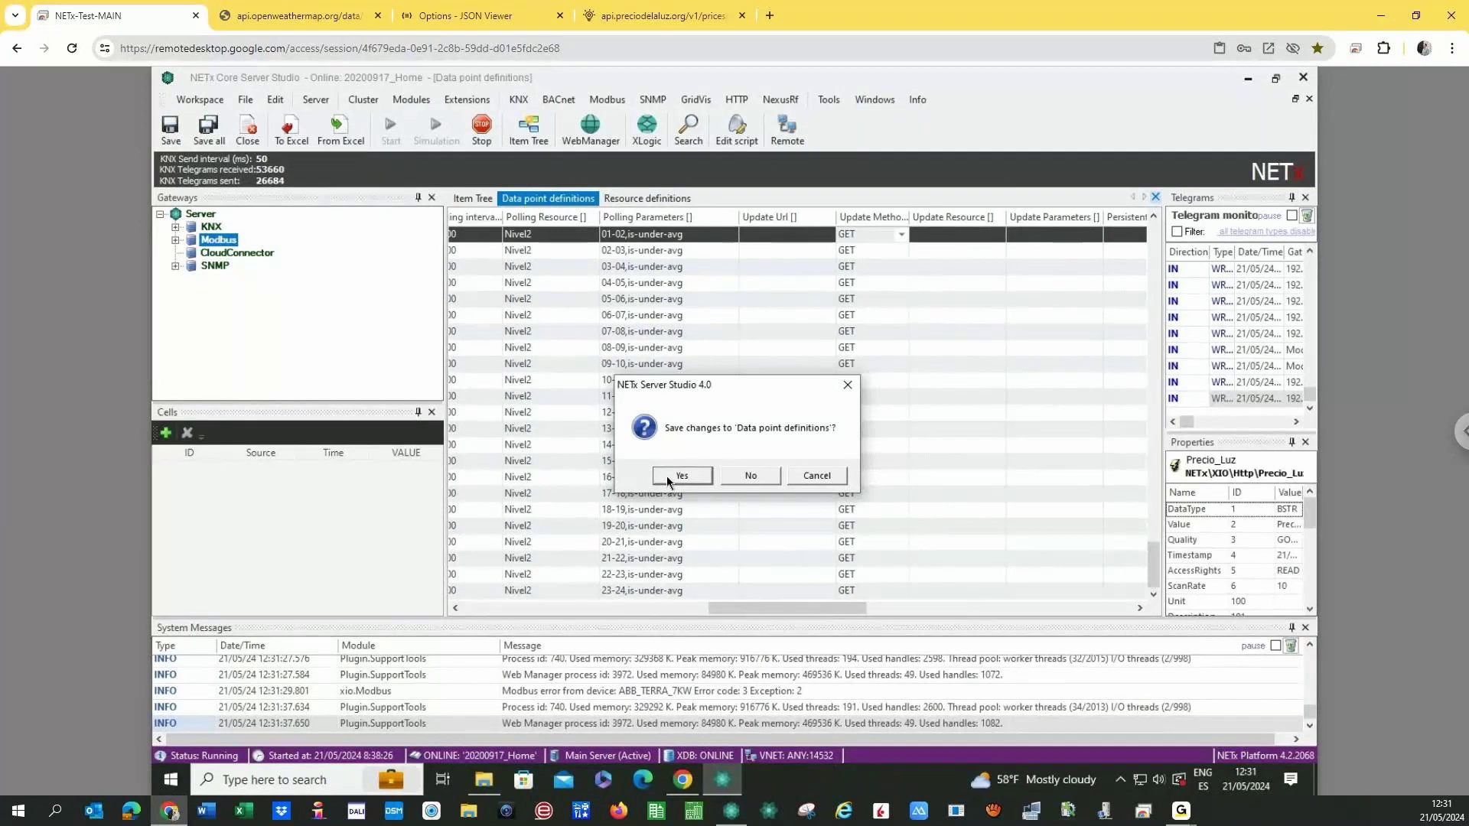
click(667, 475)
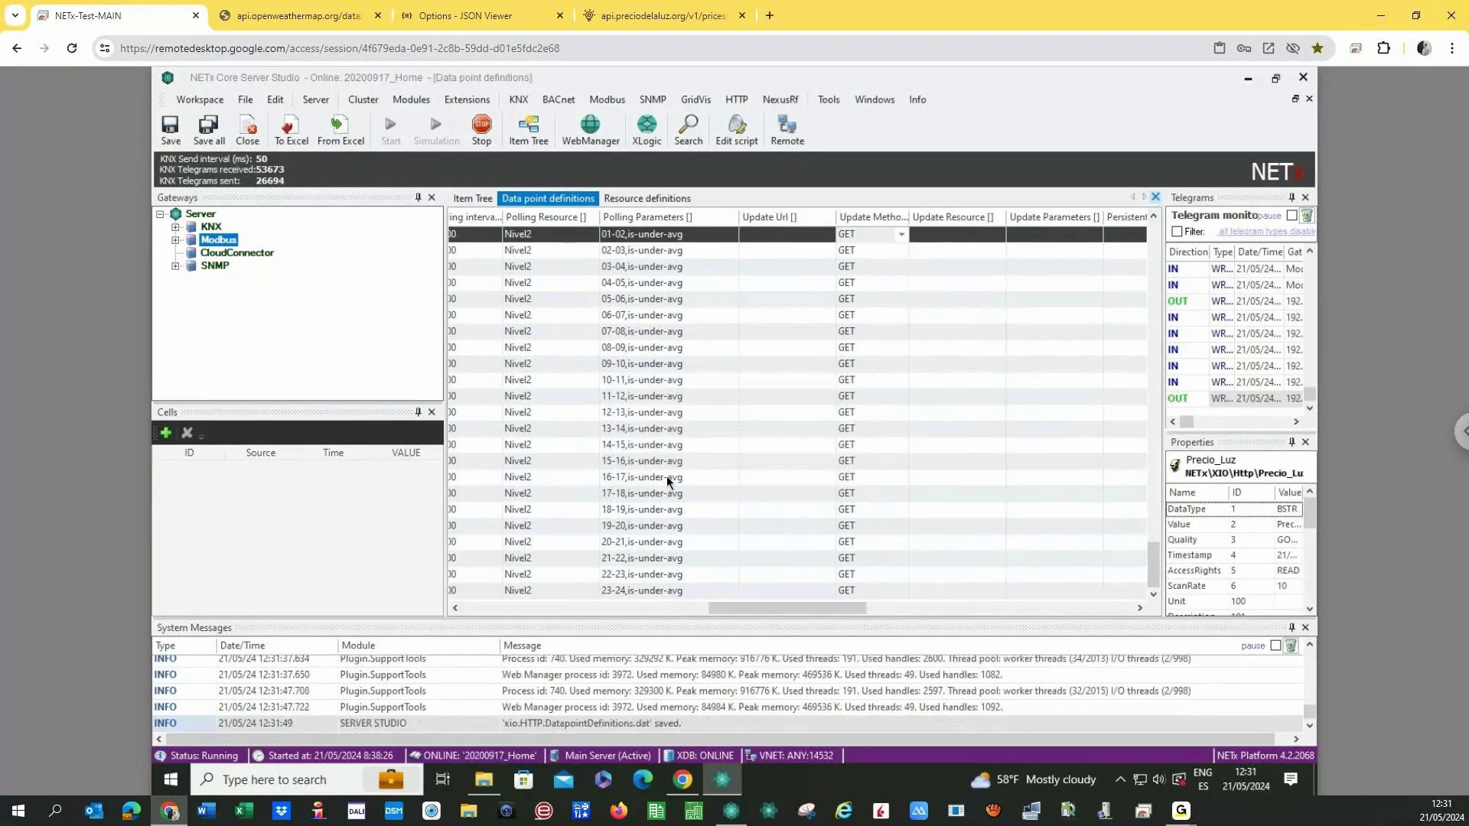
Confirm stopping the NETx Core Server despite the connected client and bring up the HTTP resource definitions.
click(750, 476)
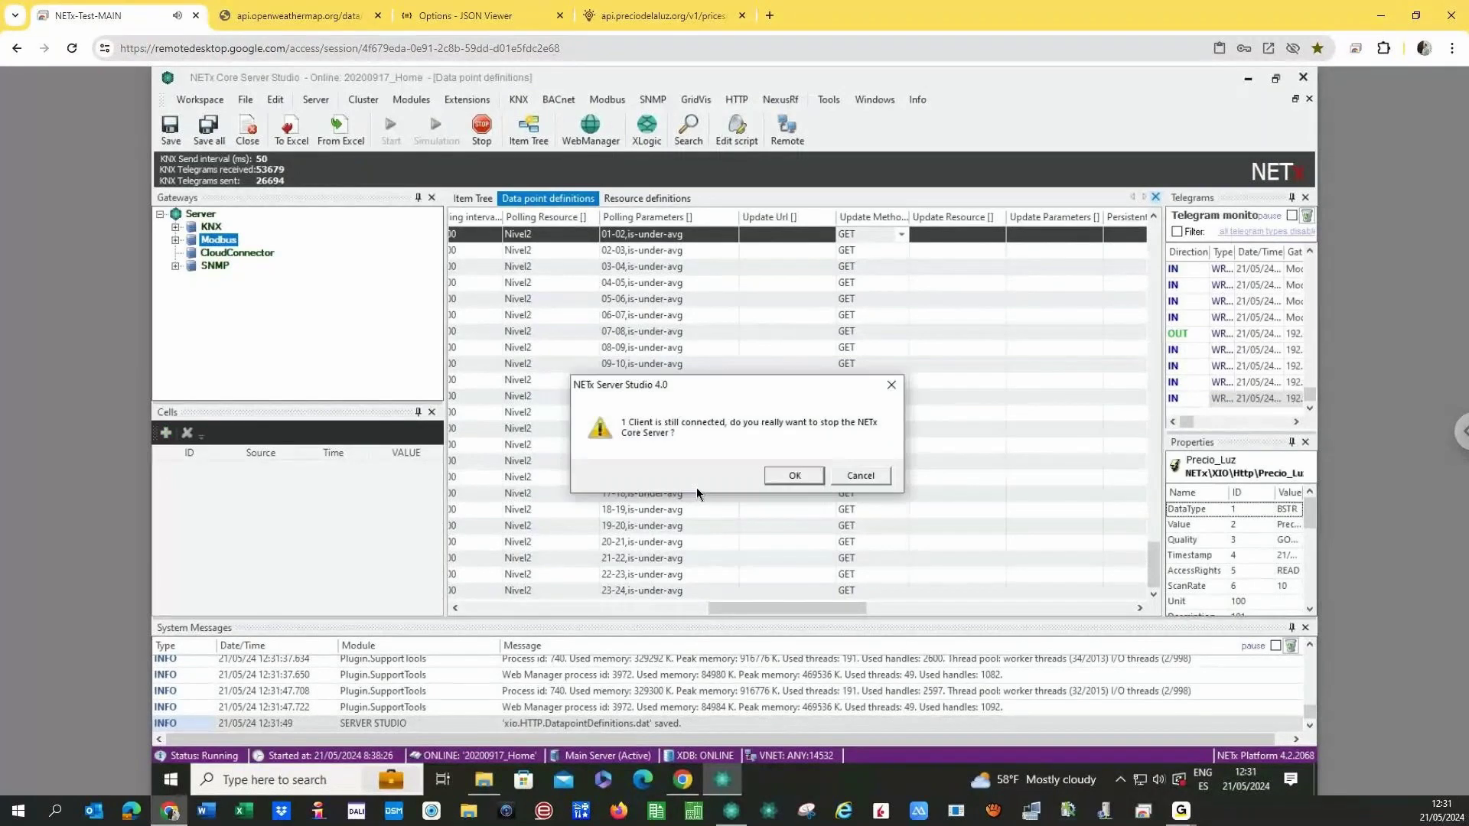
click(762, 482)
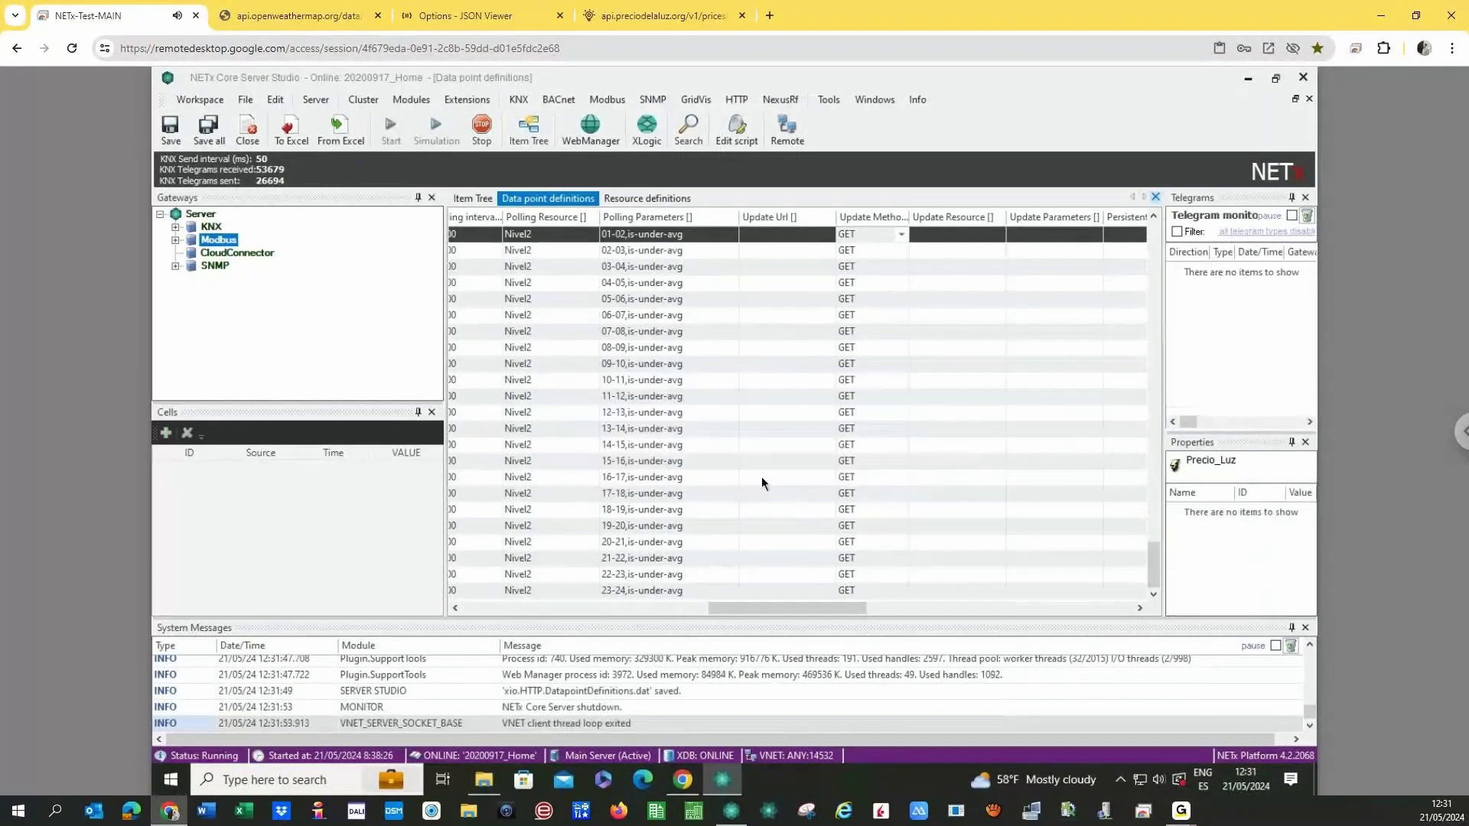
click(619, 200)
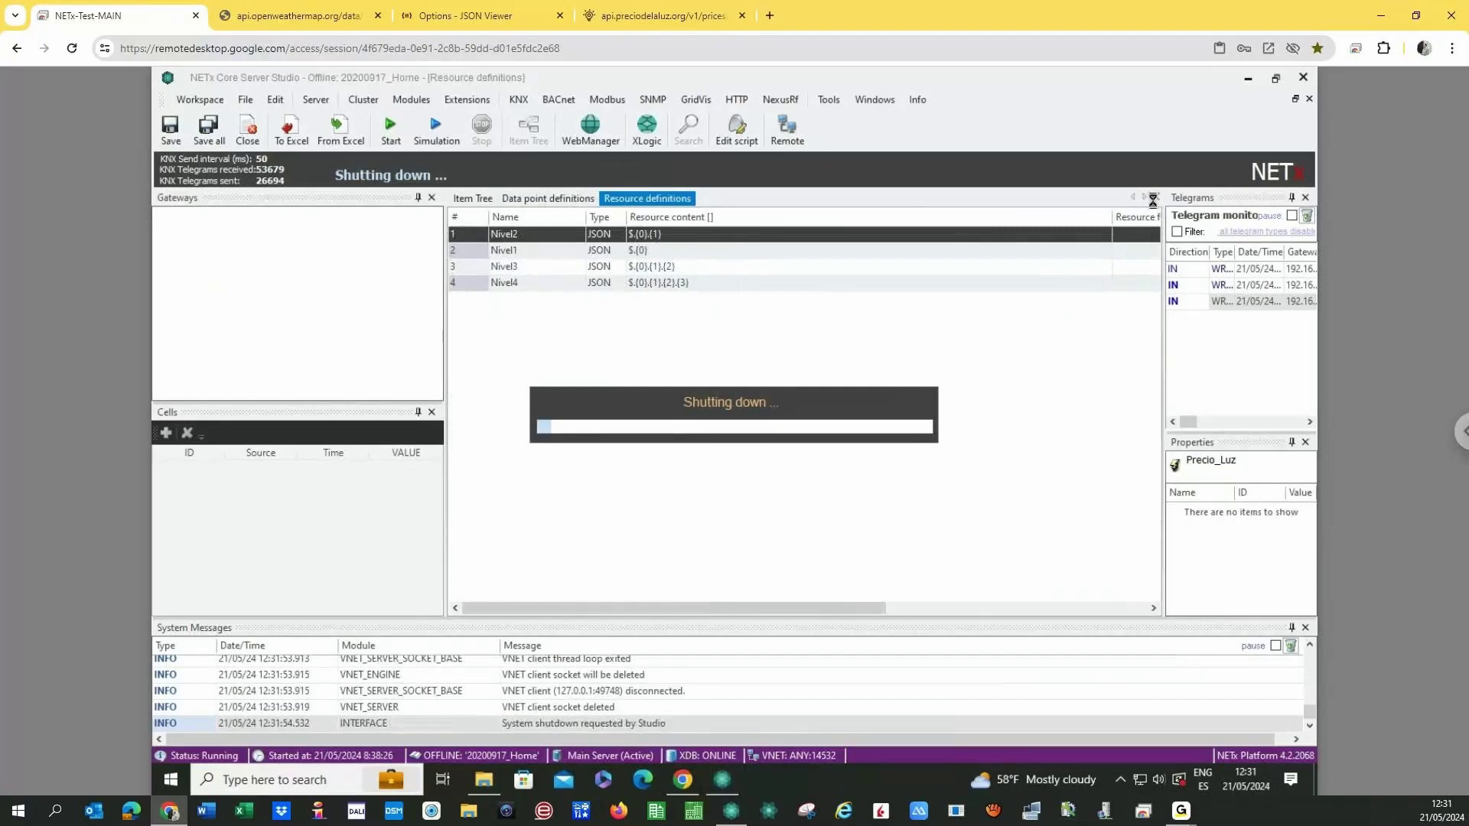